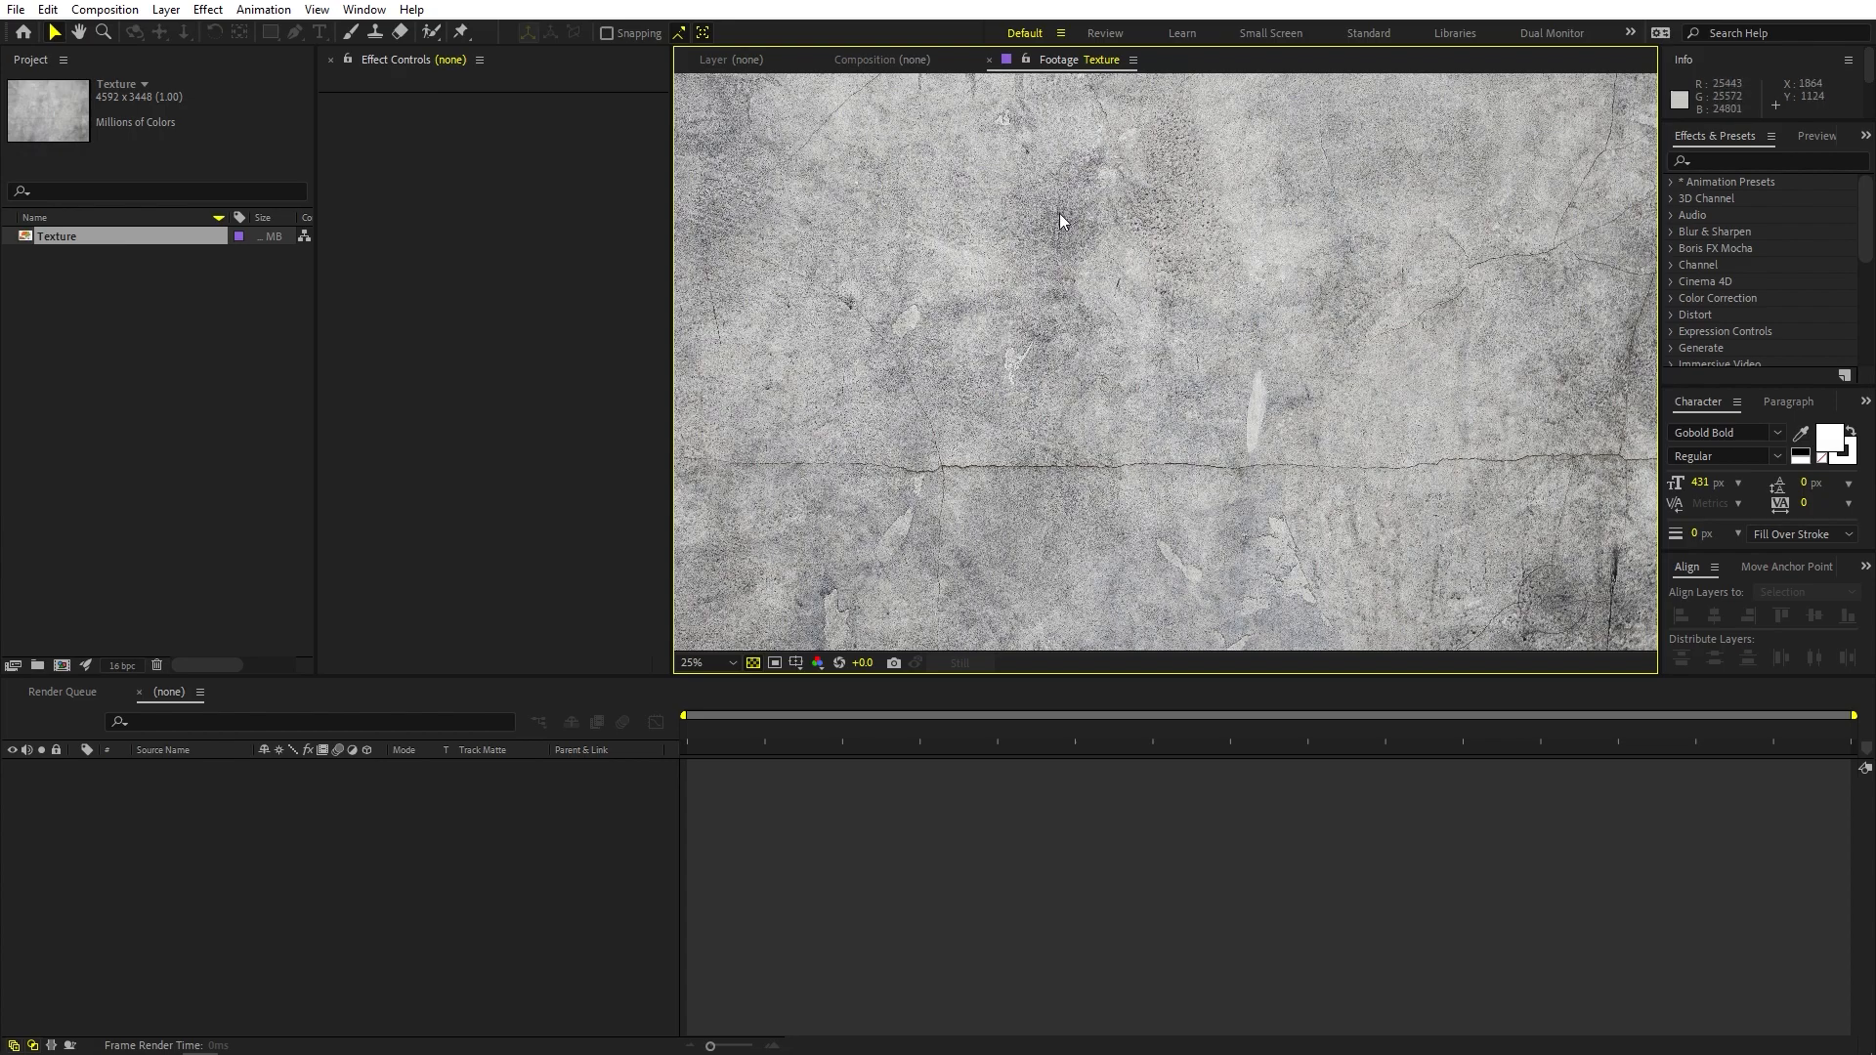
Create a new 1920 x 1080 composition named Main at 30 fps with a 30-second duration
{"action": "left_click", "coordinate": [732, 61]}
{"action": "left_click", "coordinate": [197, 408]}
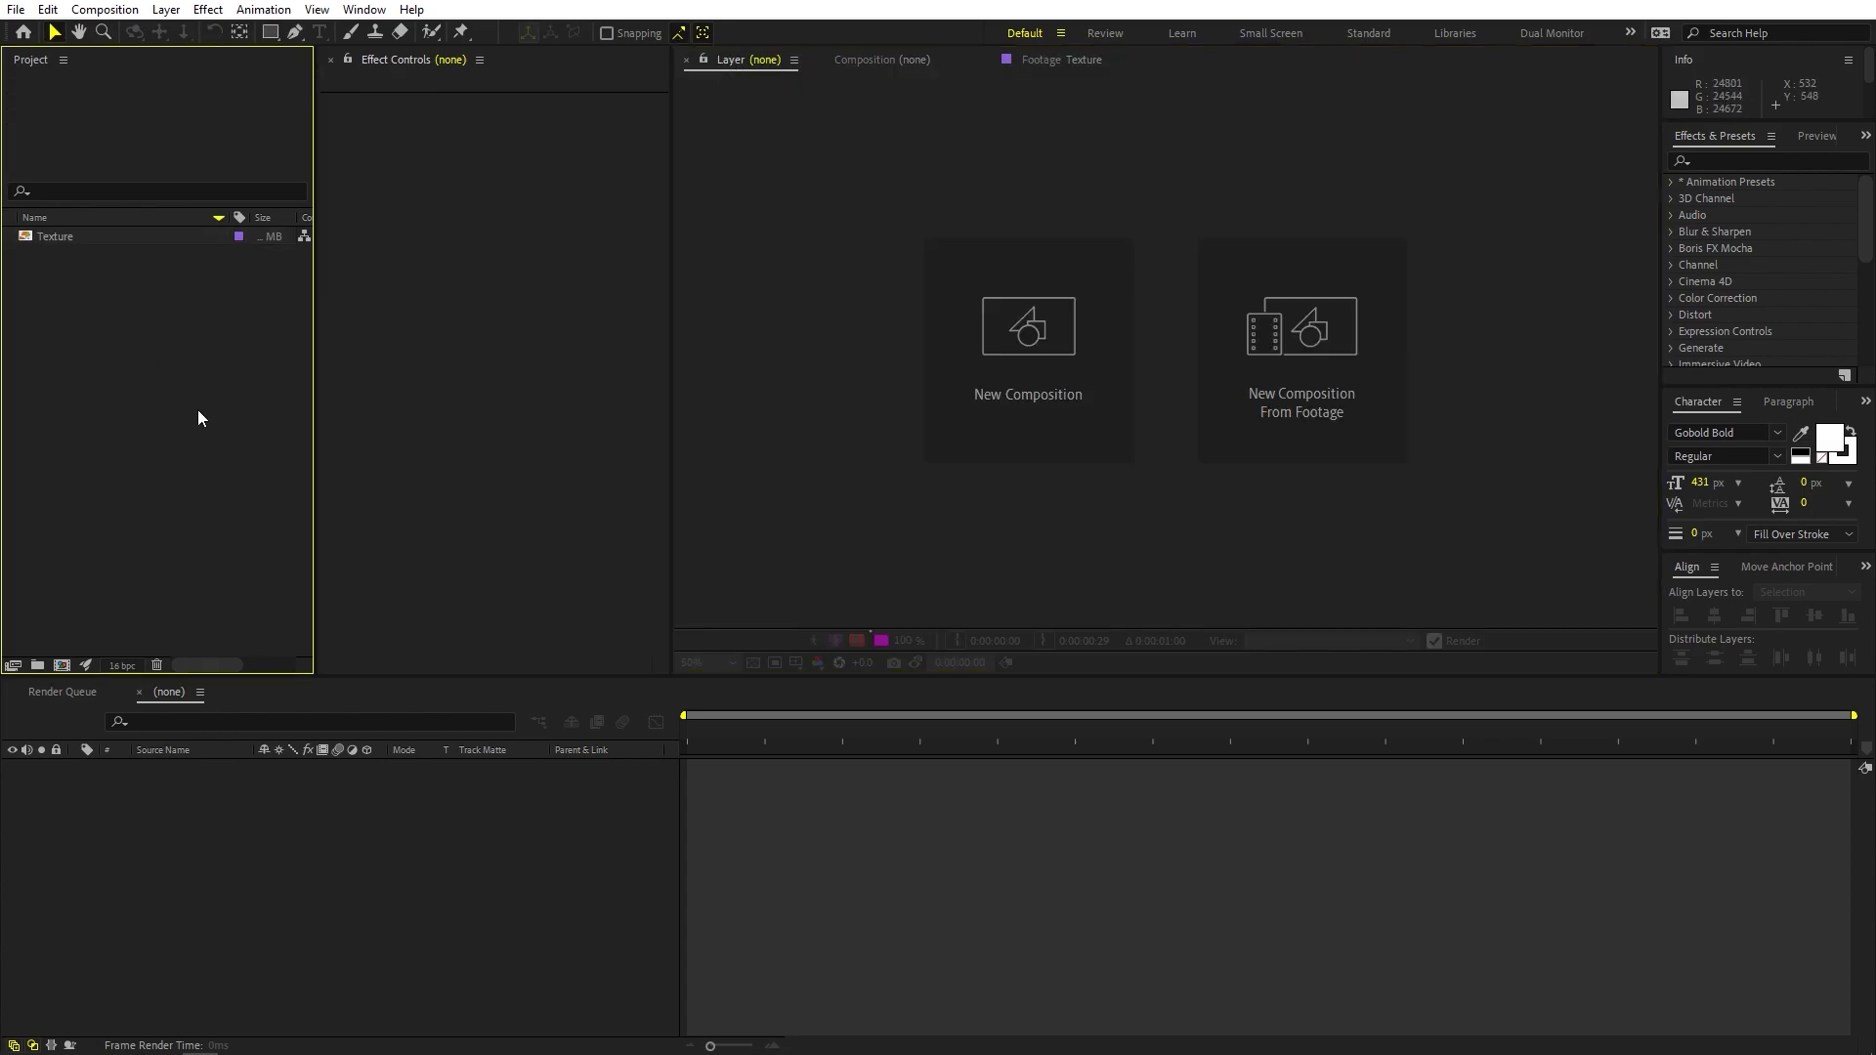
{"action": "left_click", "coordinate": [102, 10]}
{"action": "left_click", "coordinate": [127, 35]}
{"action": "type", "text": "Main"}
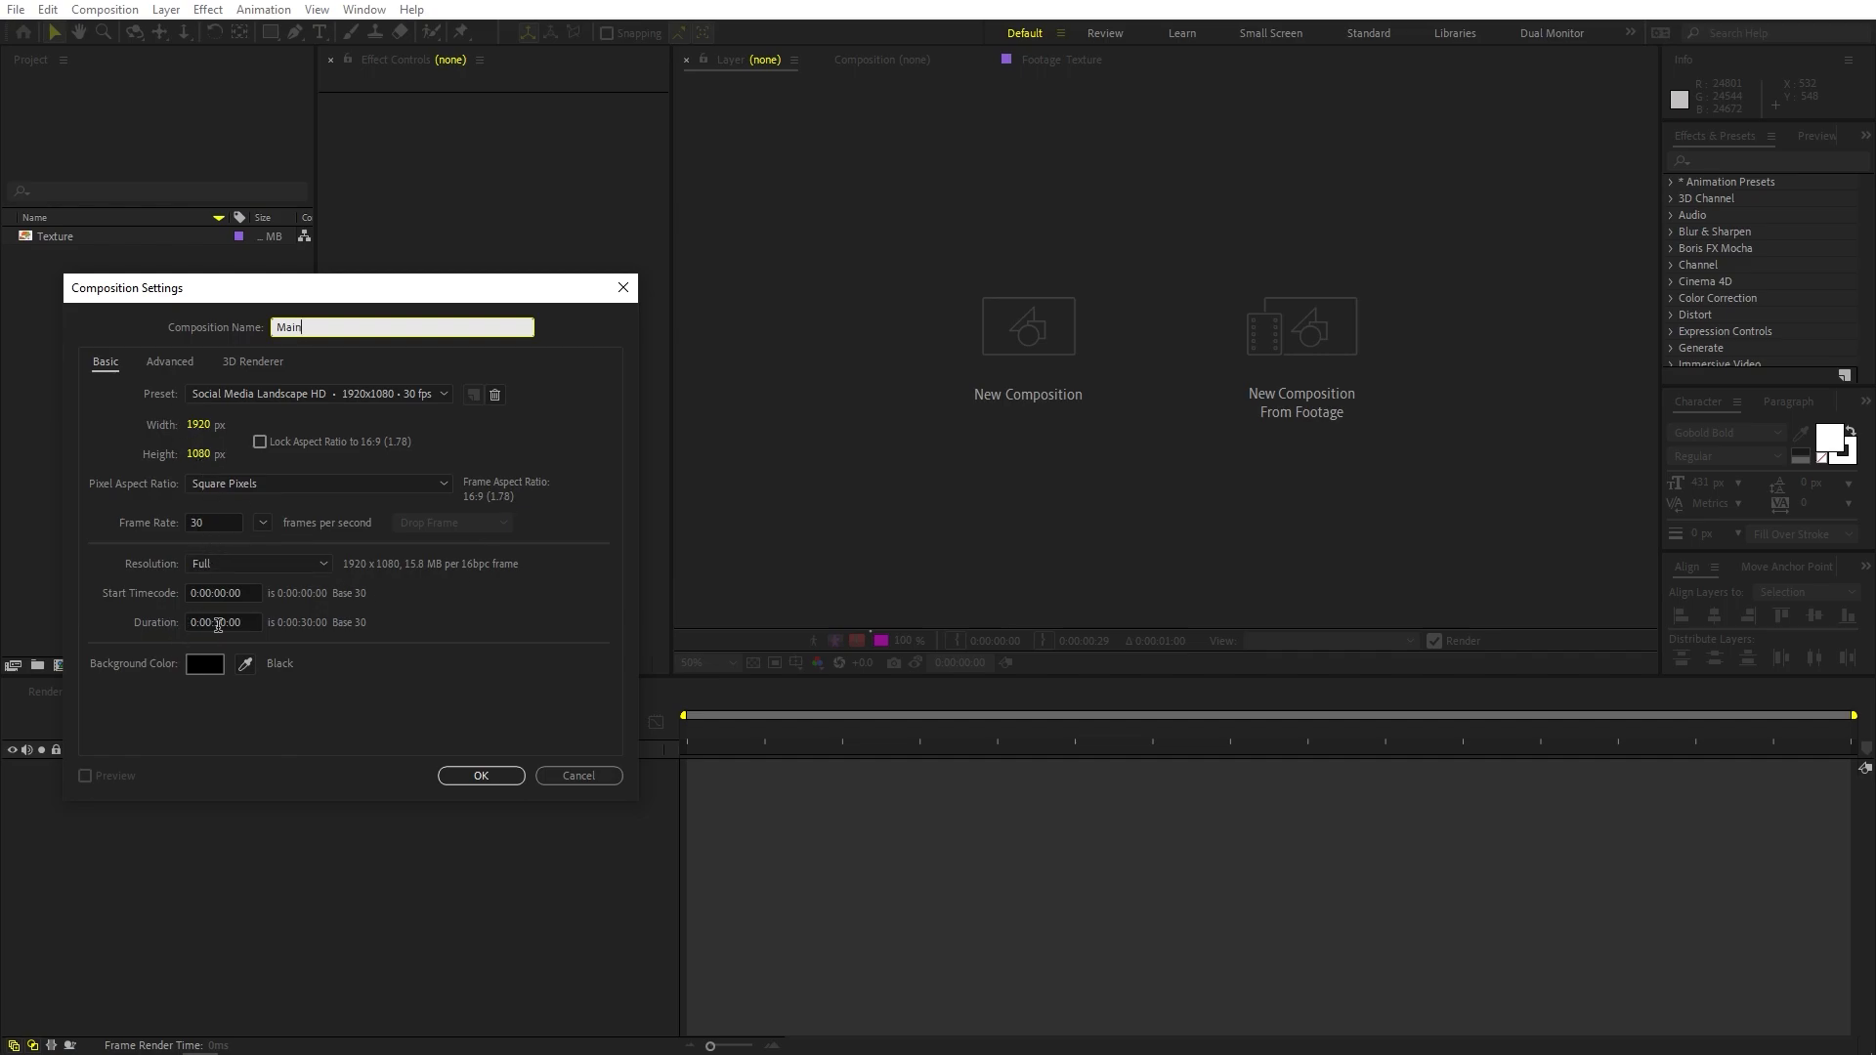
{"action": "left_click", "coordinate": [466, 778]}
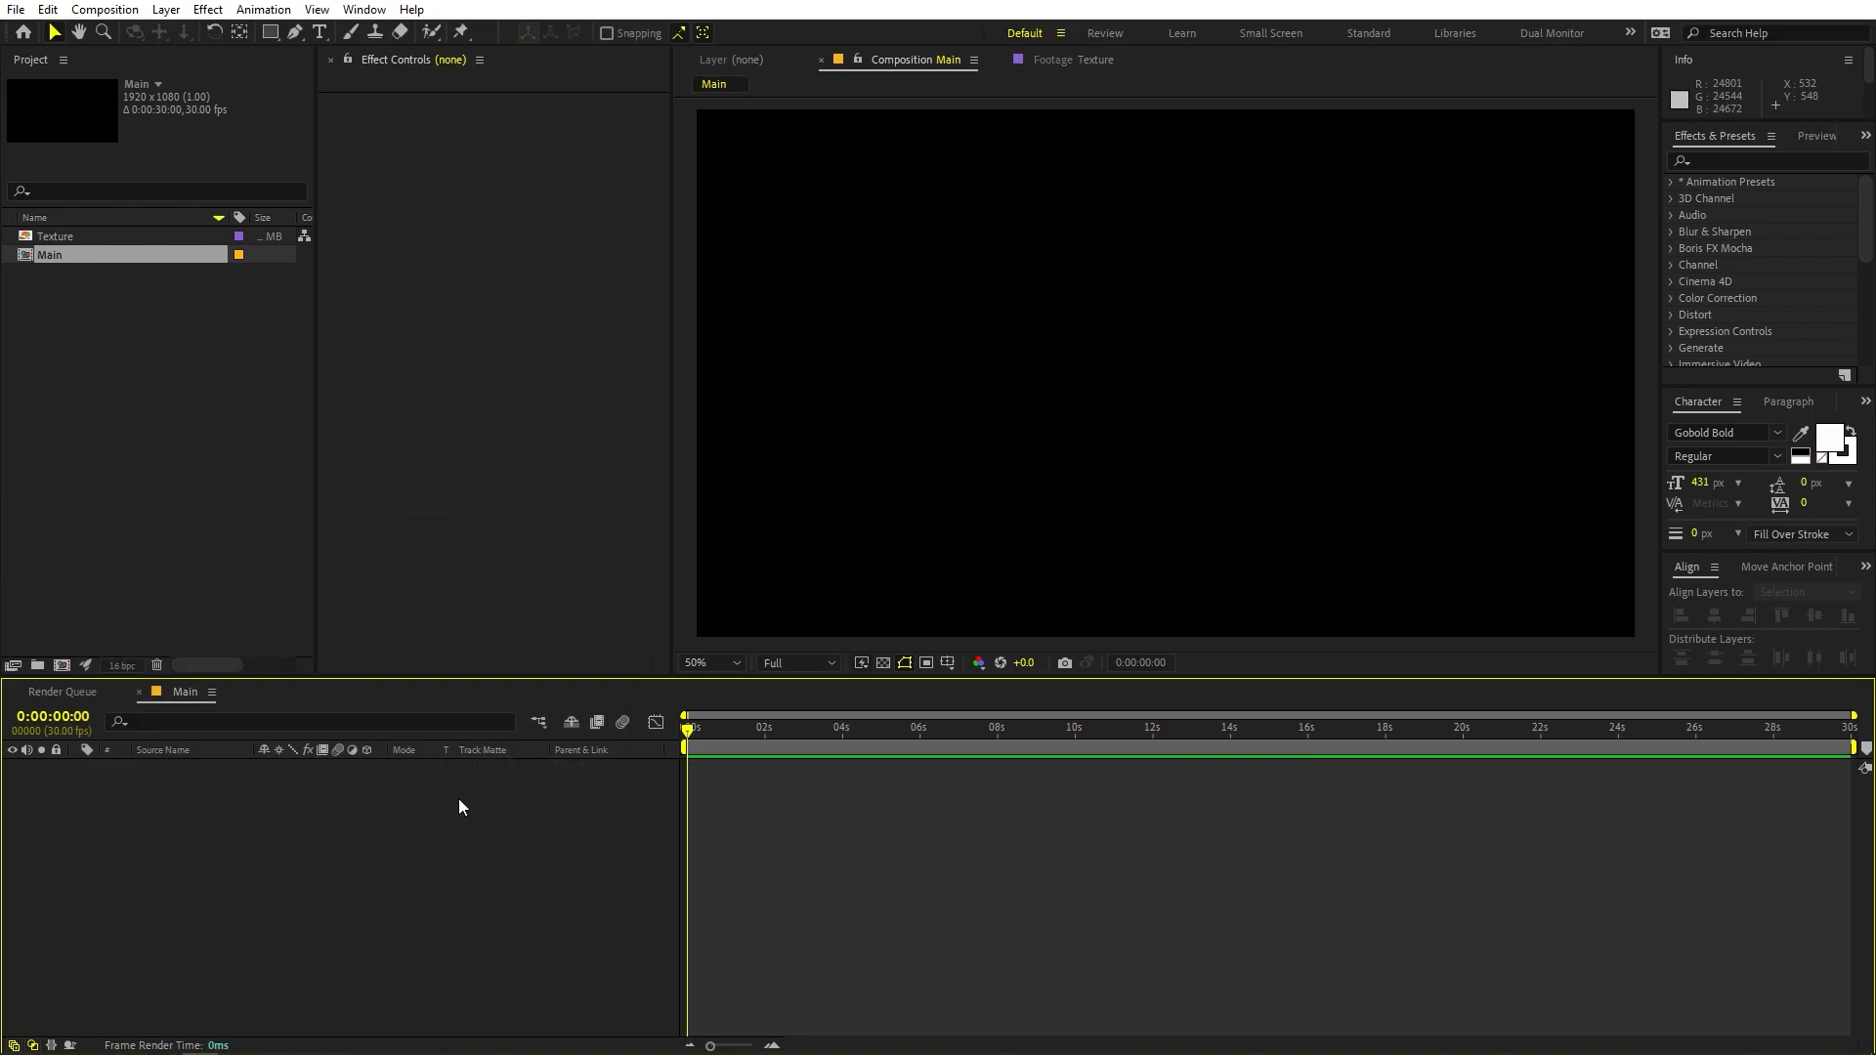
Create another 1920 x 1080, 30 fps, 30-second composition named Media
{"action": "left_click", "coordinate": [104, 9]}
{"action": "left_click", "coordinate": [141, 31]}
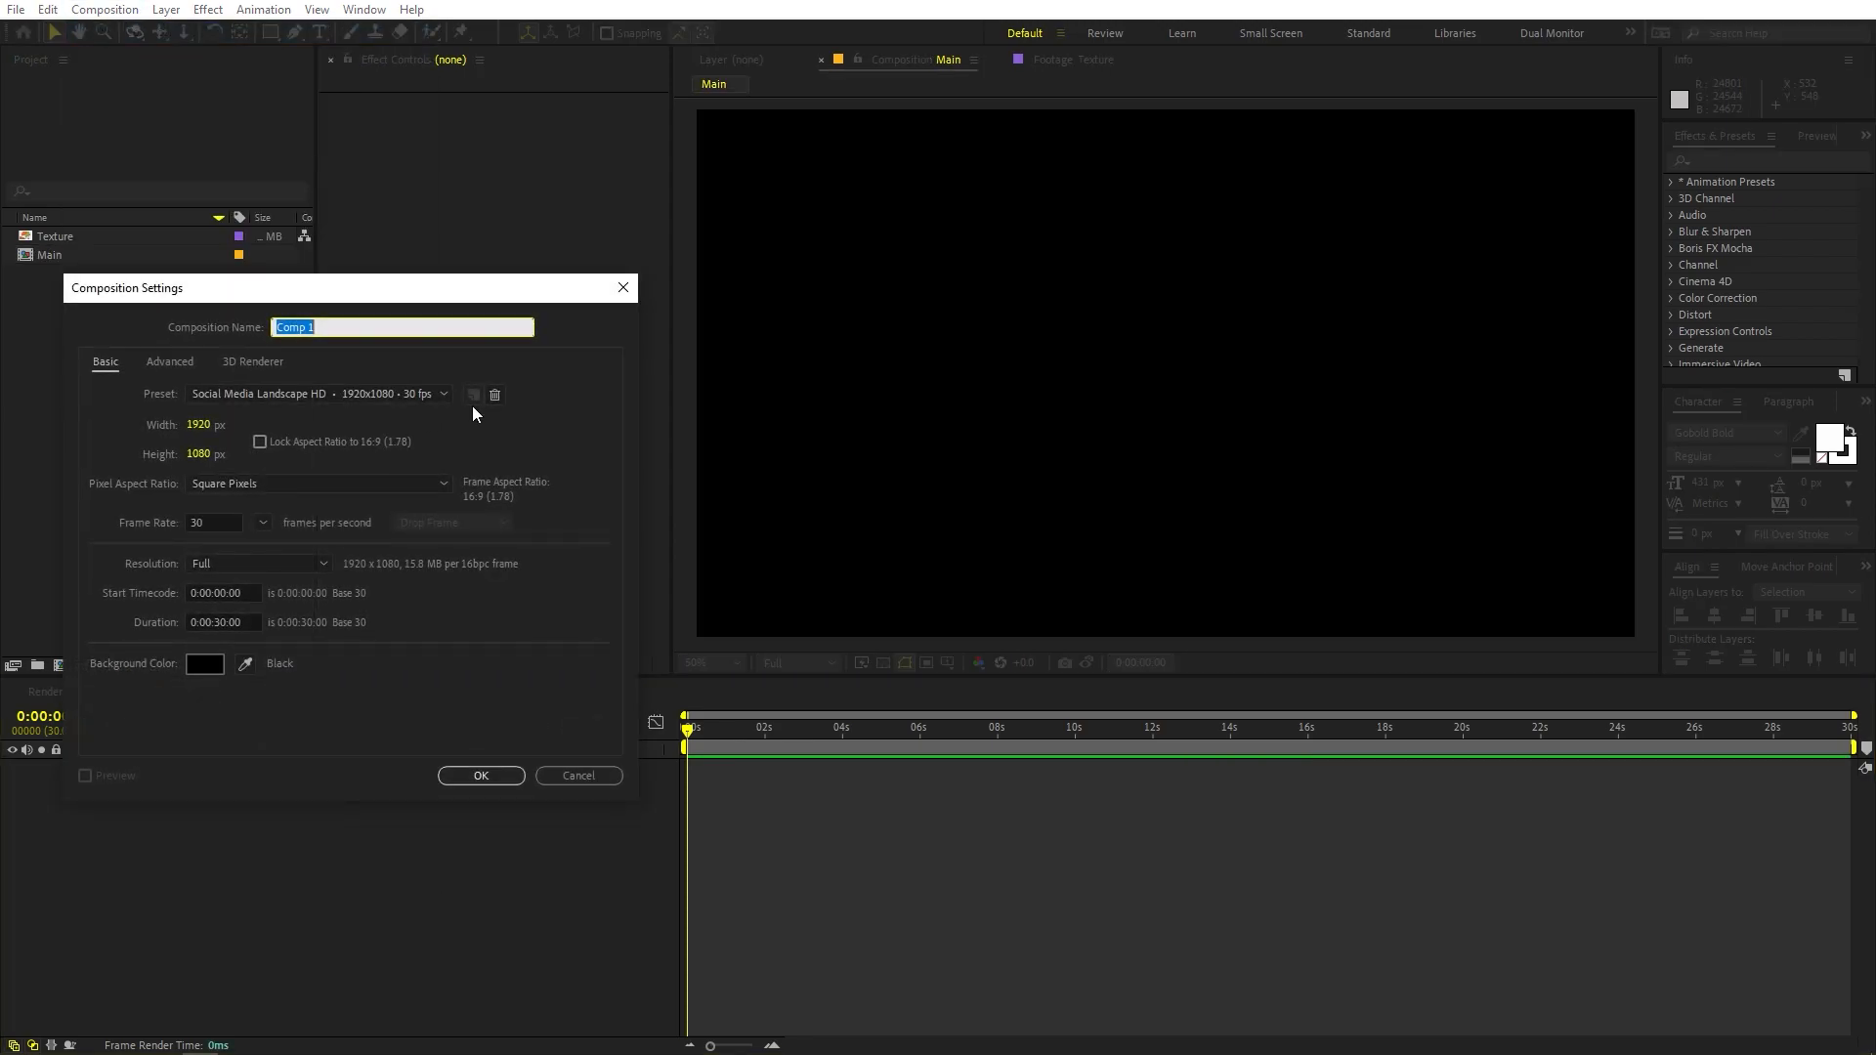
{"action": "type", "text": "Media"}
{"action": "left_click", "coordinate": [492, 778]}
{"action": "left_click", "coordinate": [164, 361]}
{"action": "left_click", "coordinate": [69, 256]}
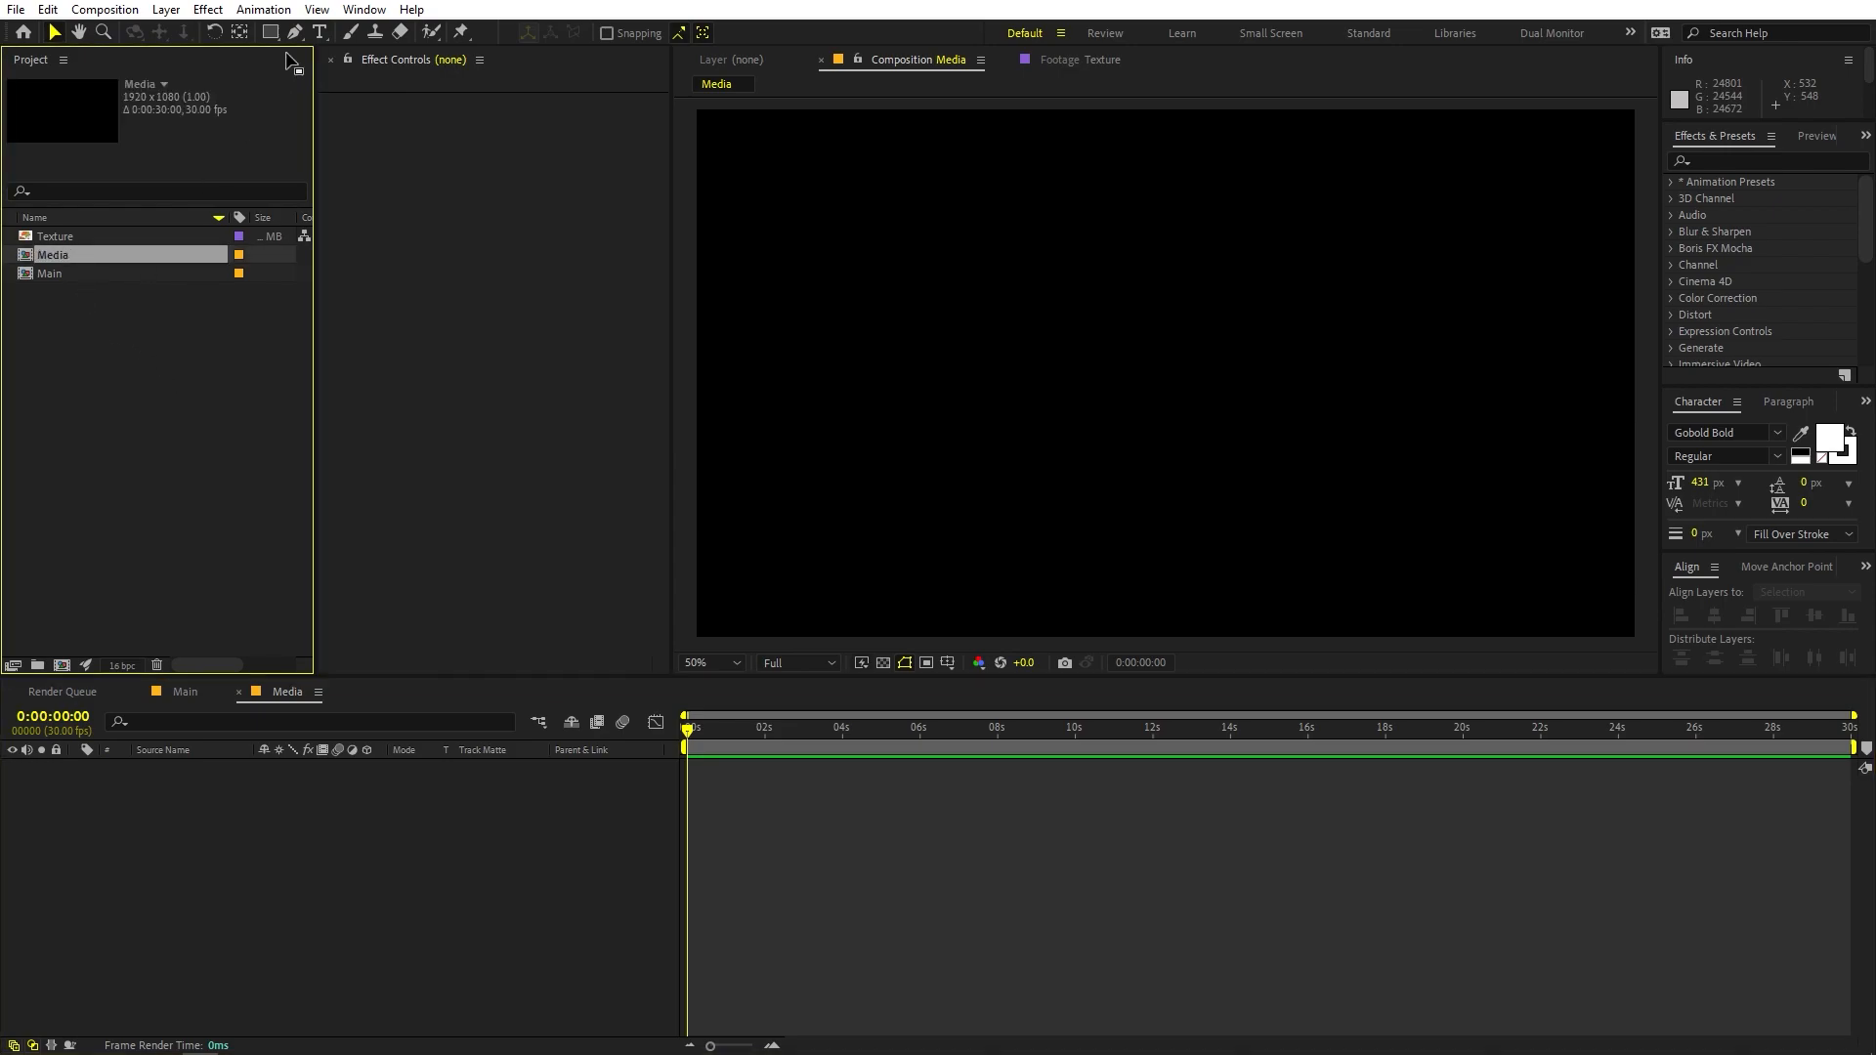
Add a text layer reading RUSTY to the Media composition
{"action": "left_click", "coordinate": [320, 33]}
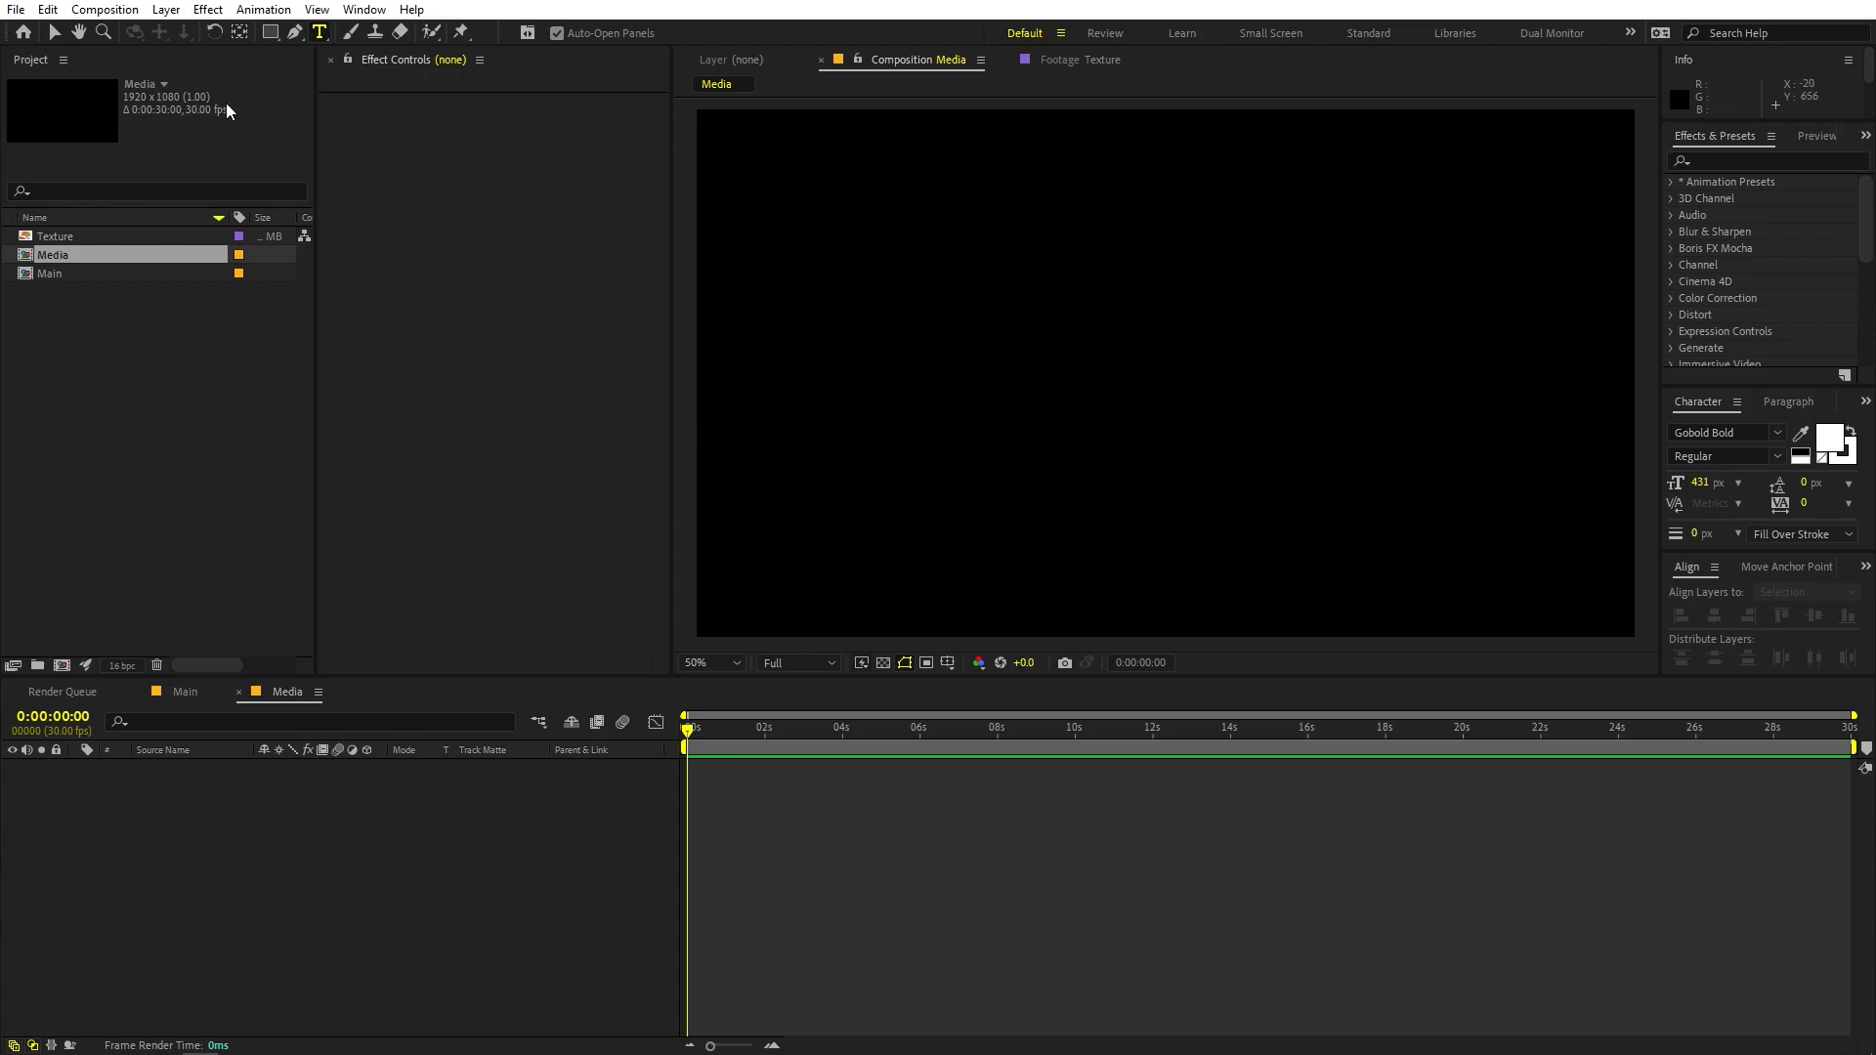
{"action": "left_click", "coordinate": [981, 363]}
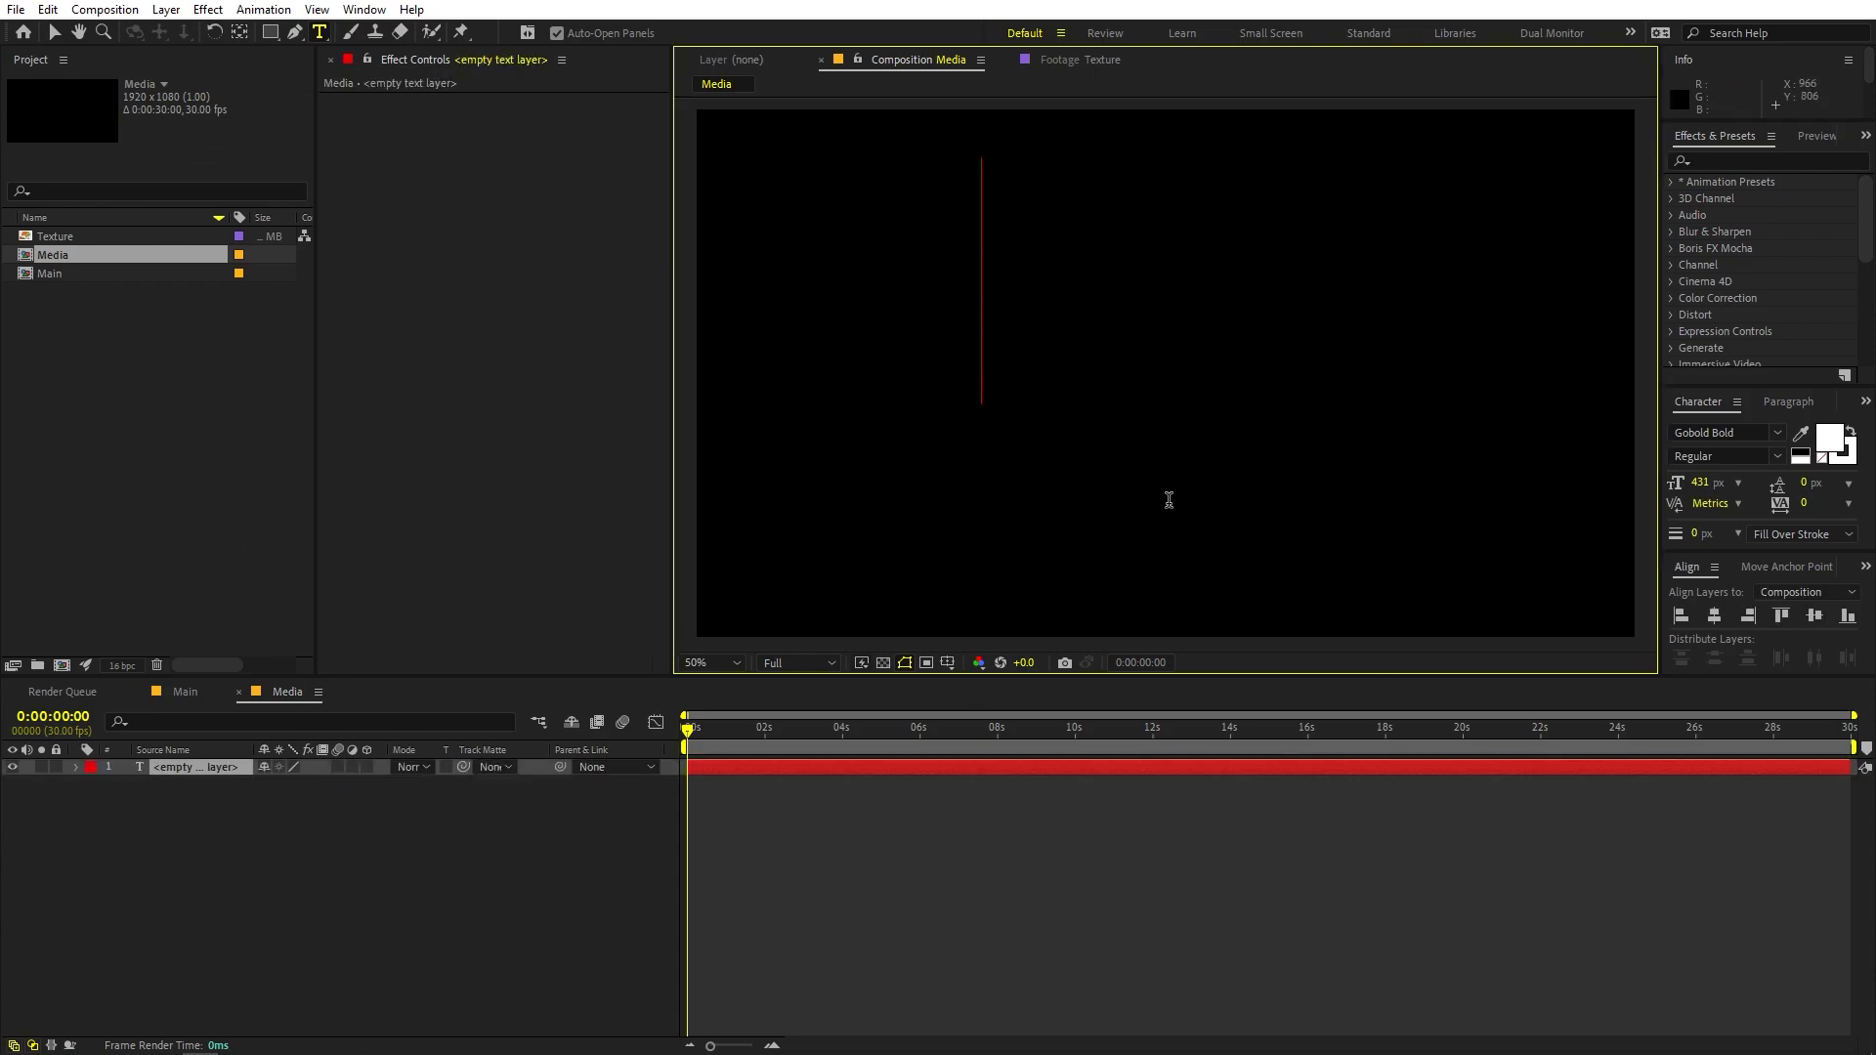
{"action": "type", "text": "RUS"}
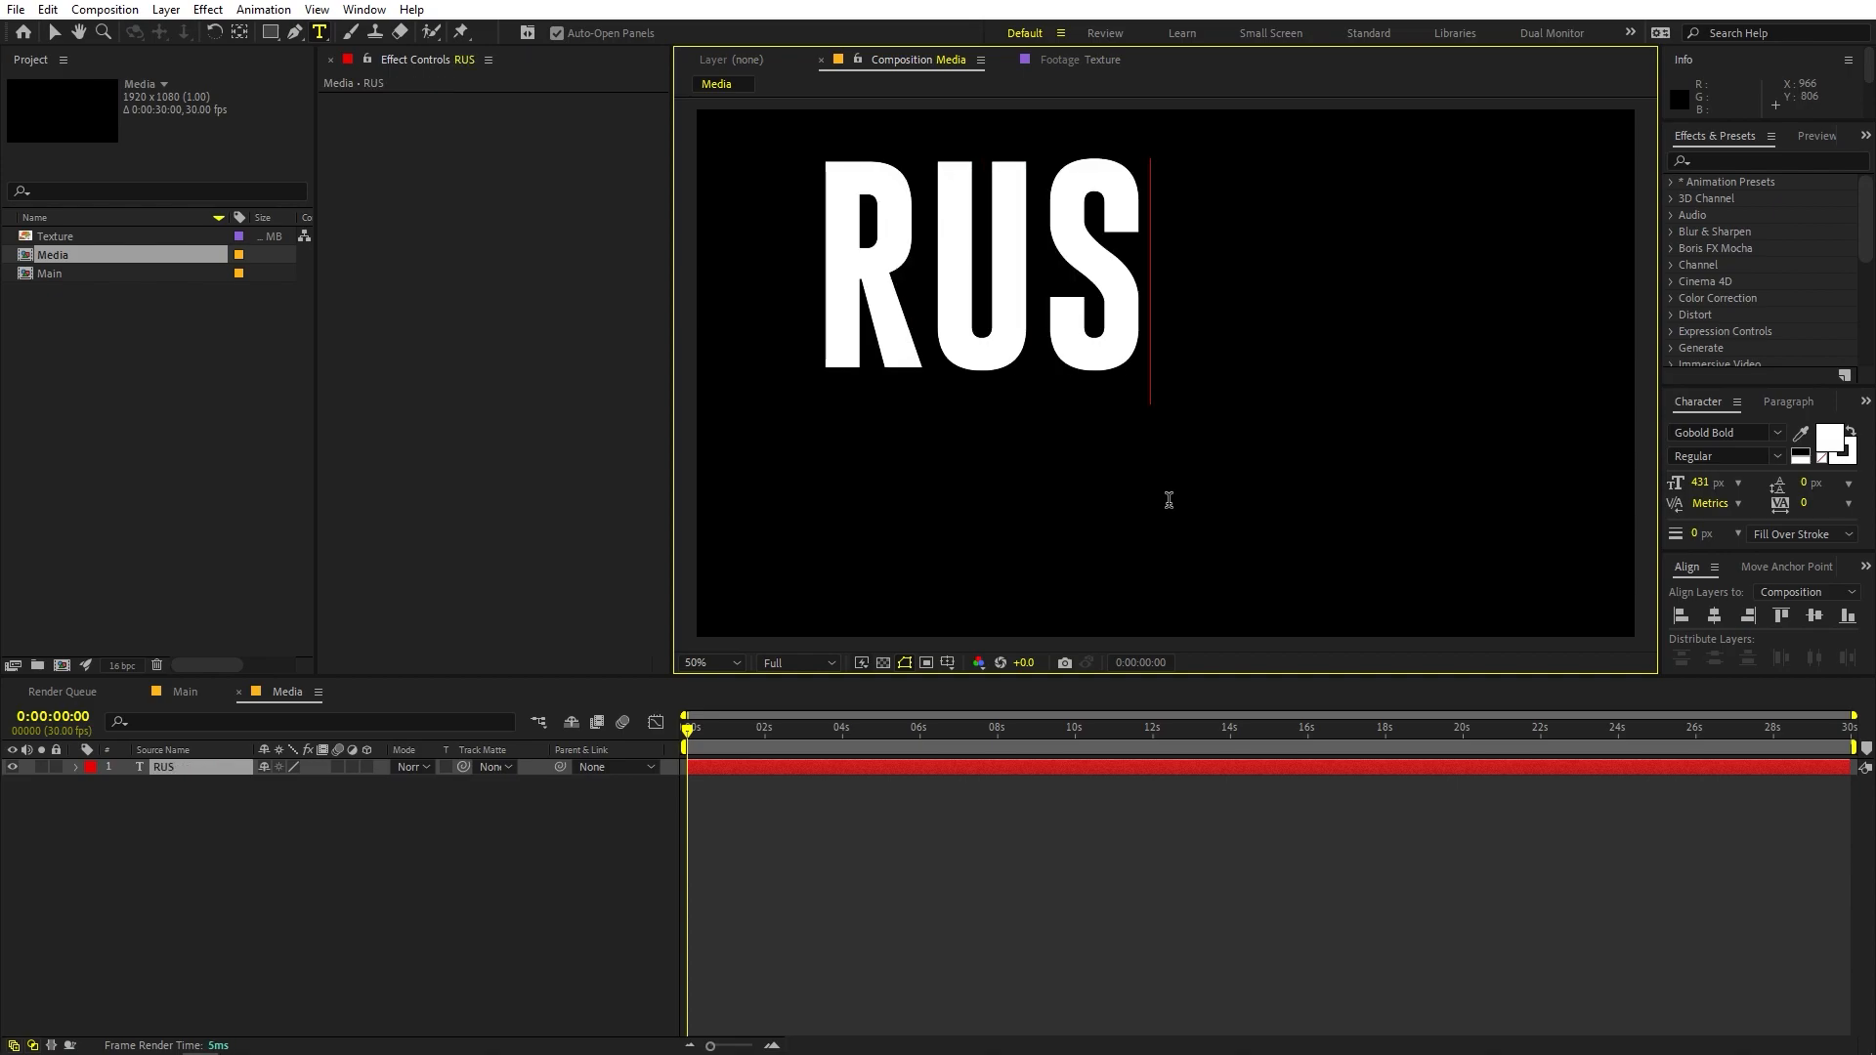
{"action": "type", "text": "TY"}
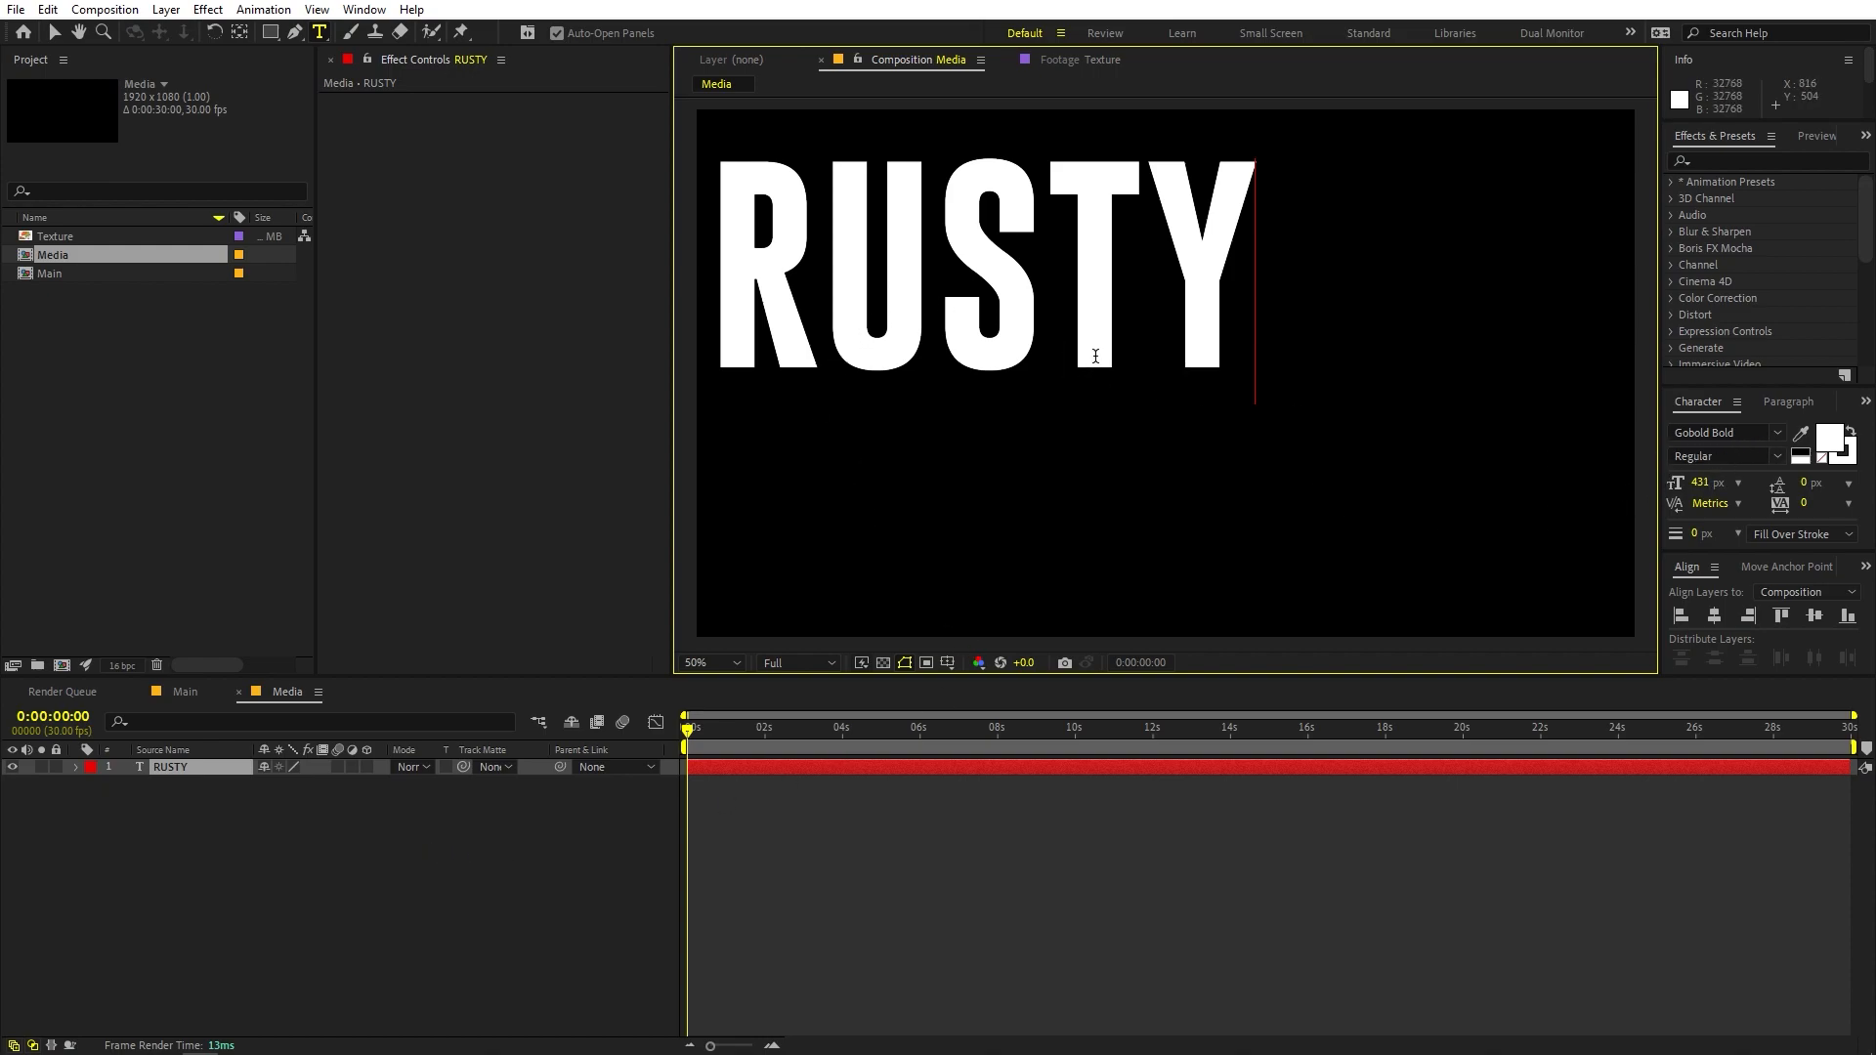
{"action": "left_click", "coordinate": [150, 765]}
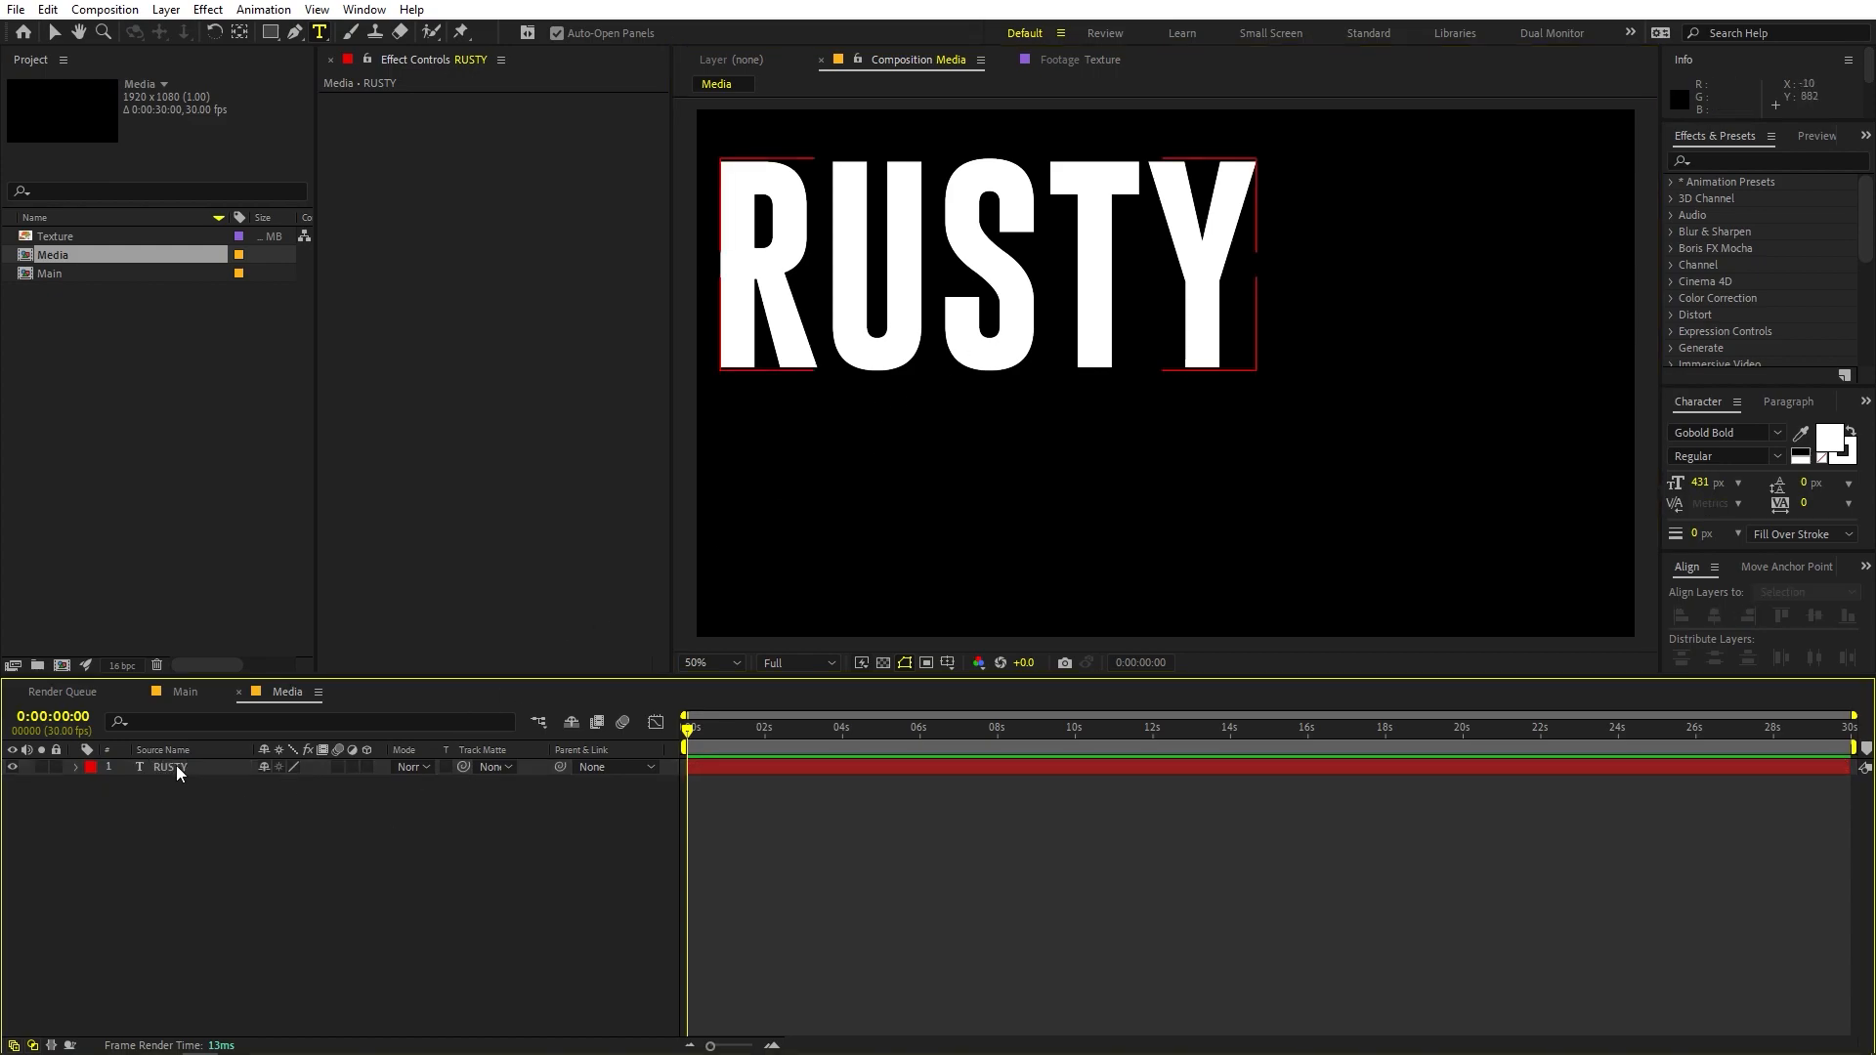
Center the RUSTY text layer horizontally and vertically in the composition
{"action": "left_click", "coordinate": [178, 765]}
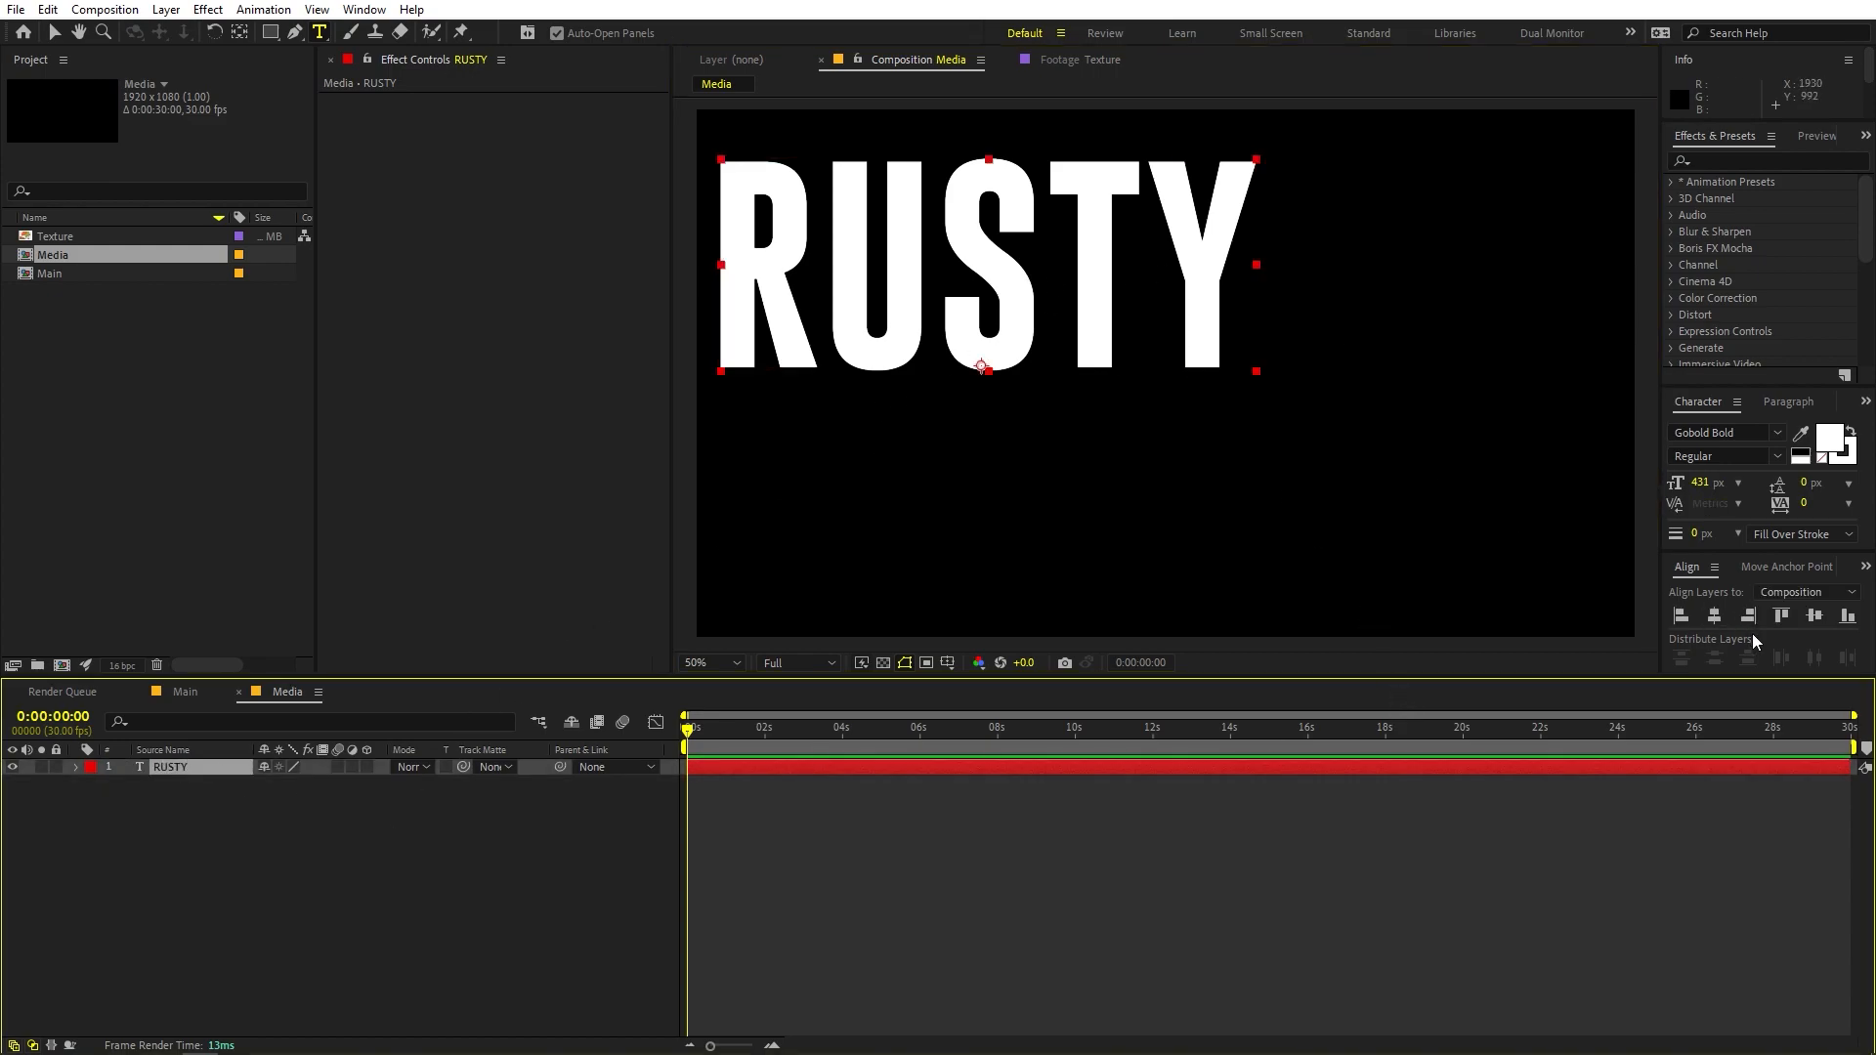
{"action": "left_click", "coordinate": [1713, 616]}
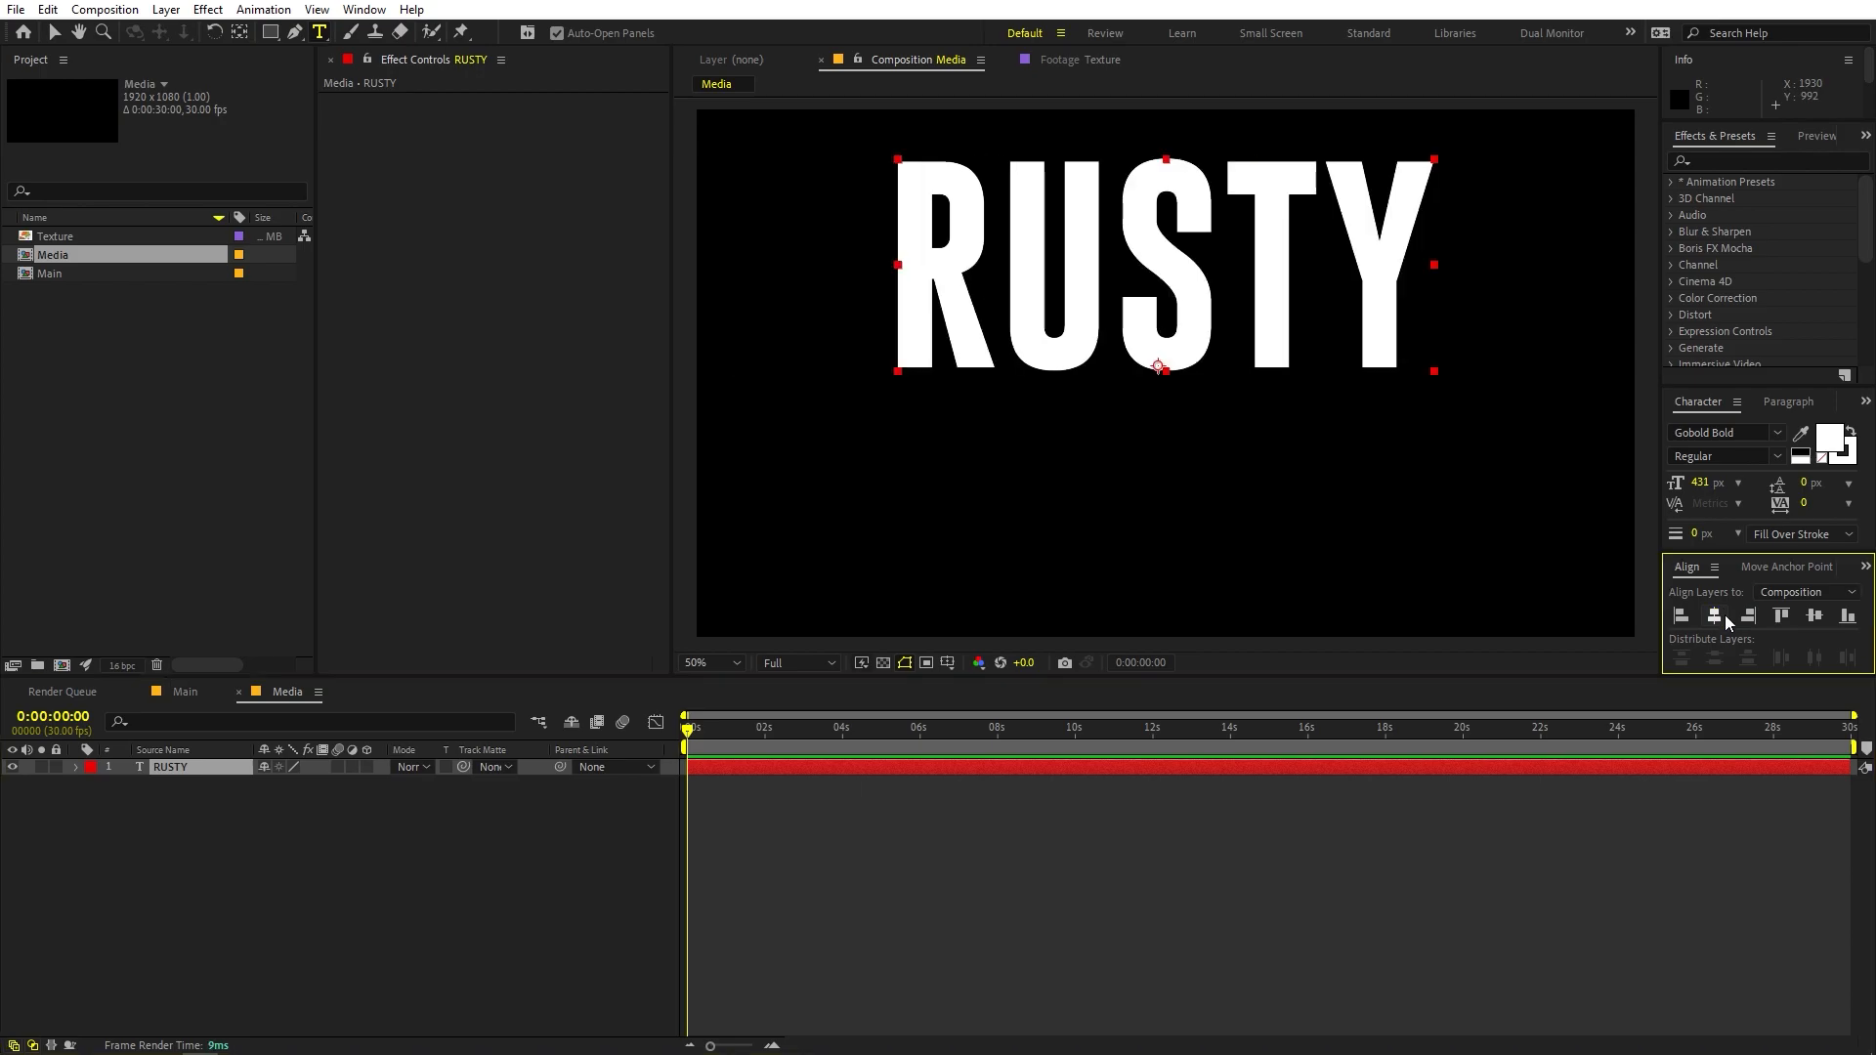
{"action": "left_click", "coordinate": [1814, 616]}
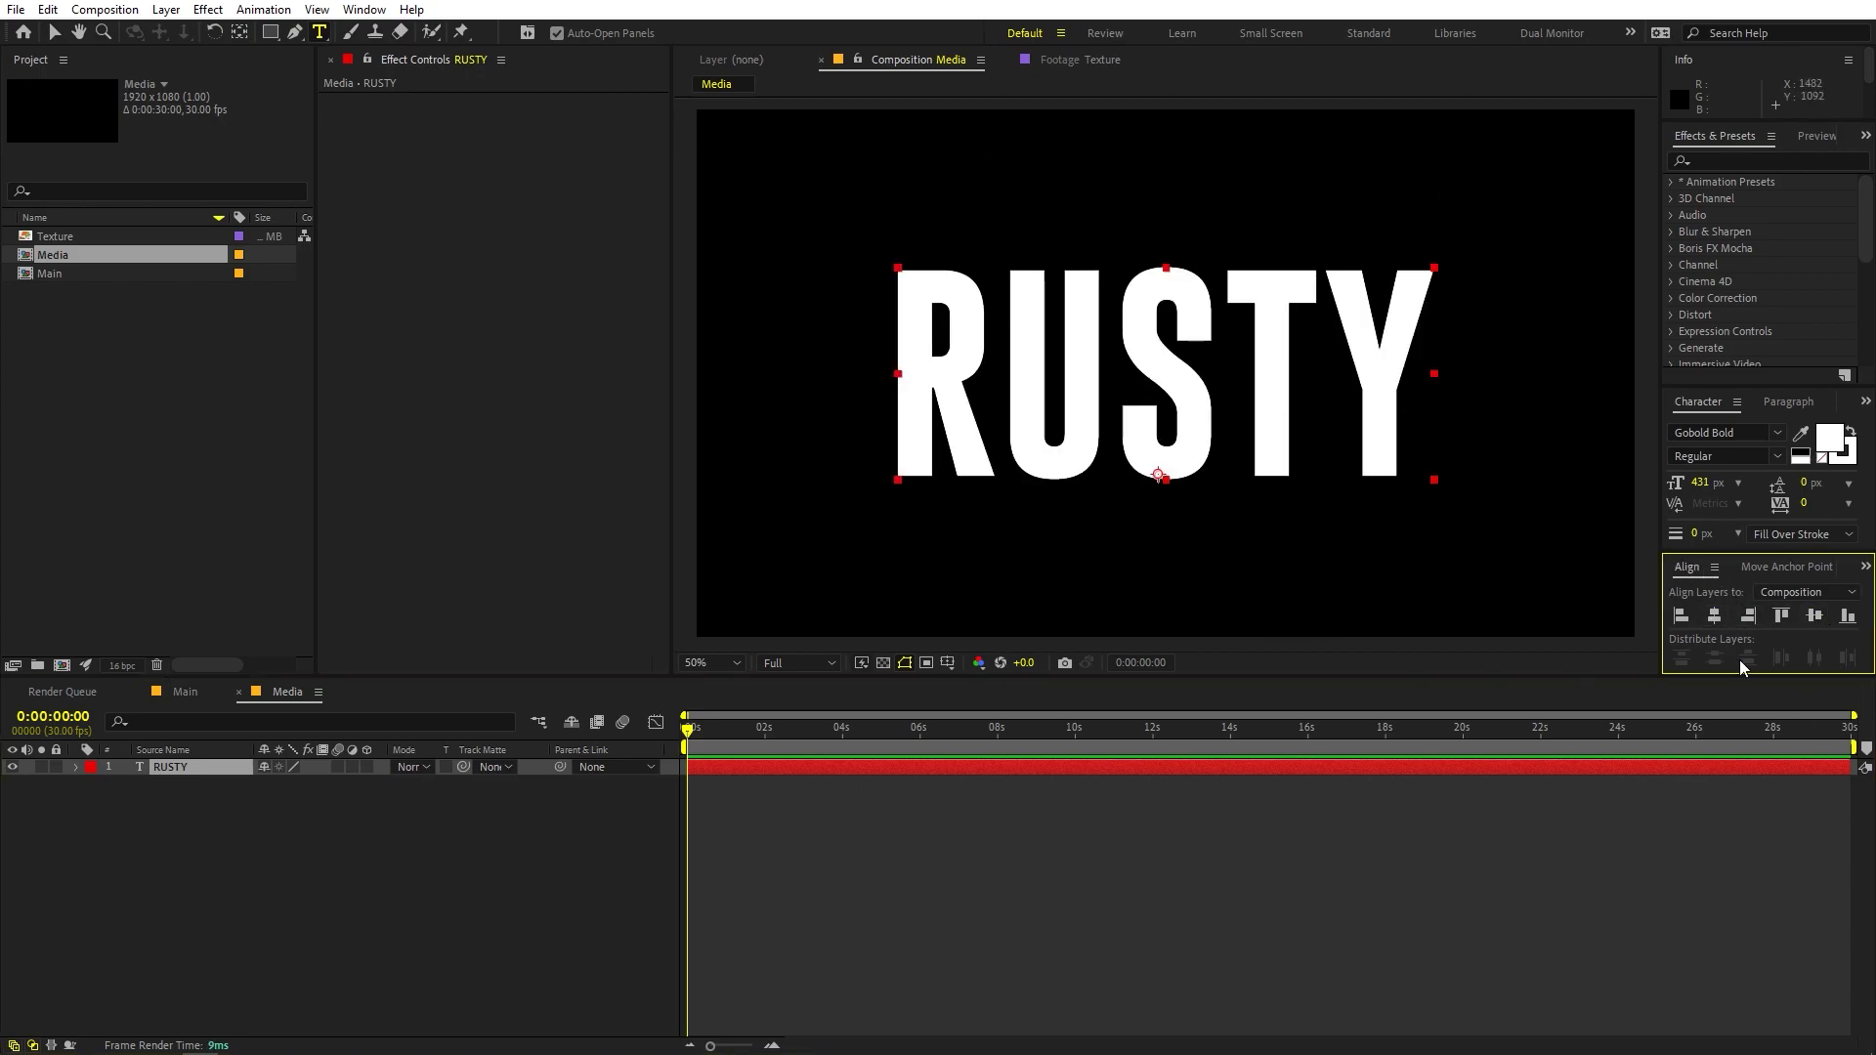
{"action": "left_click", "coordinate": [386, 10]}
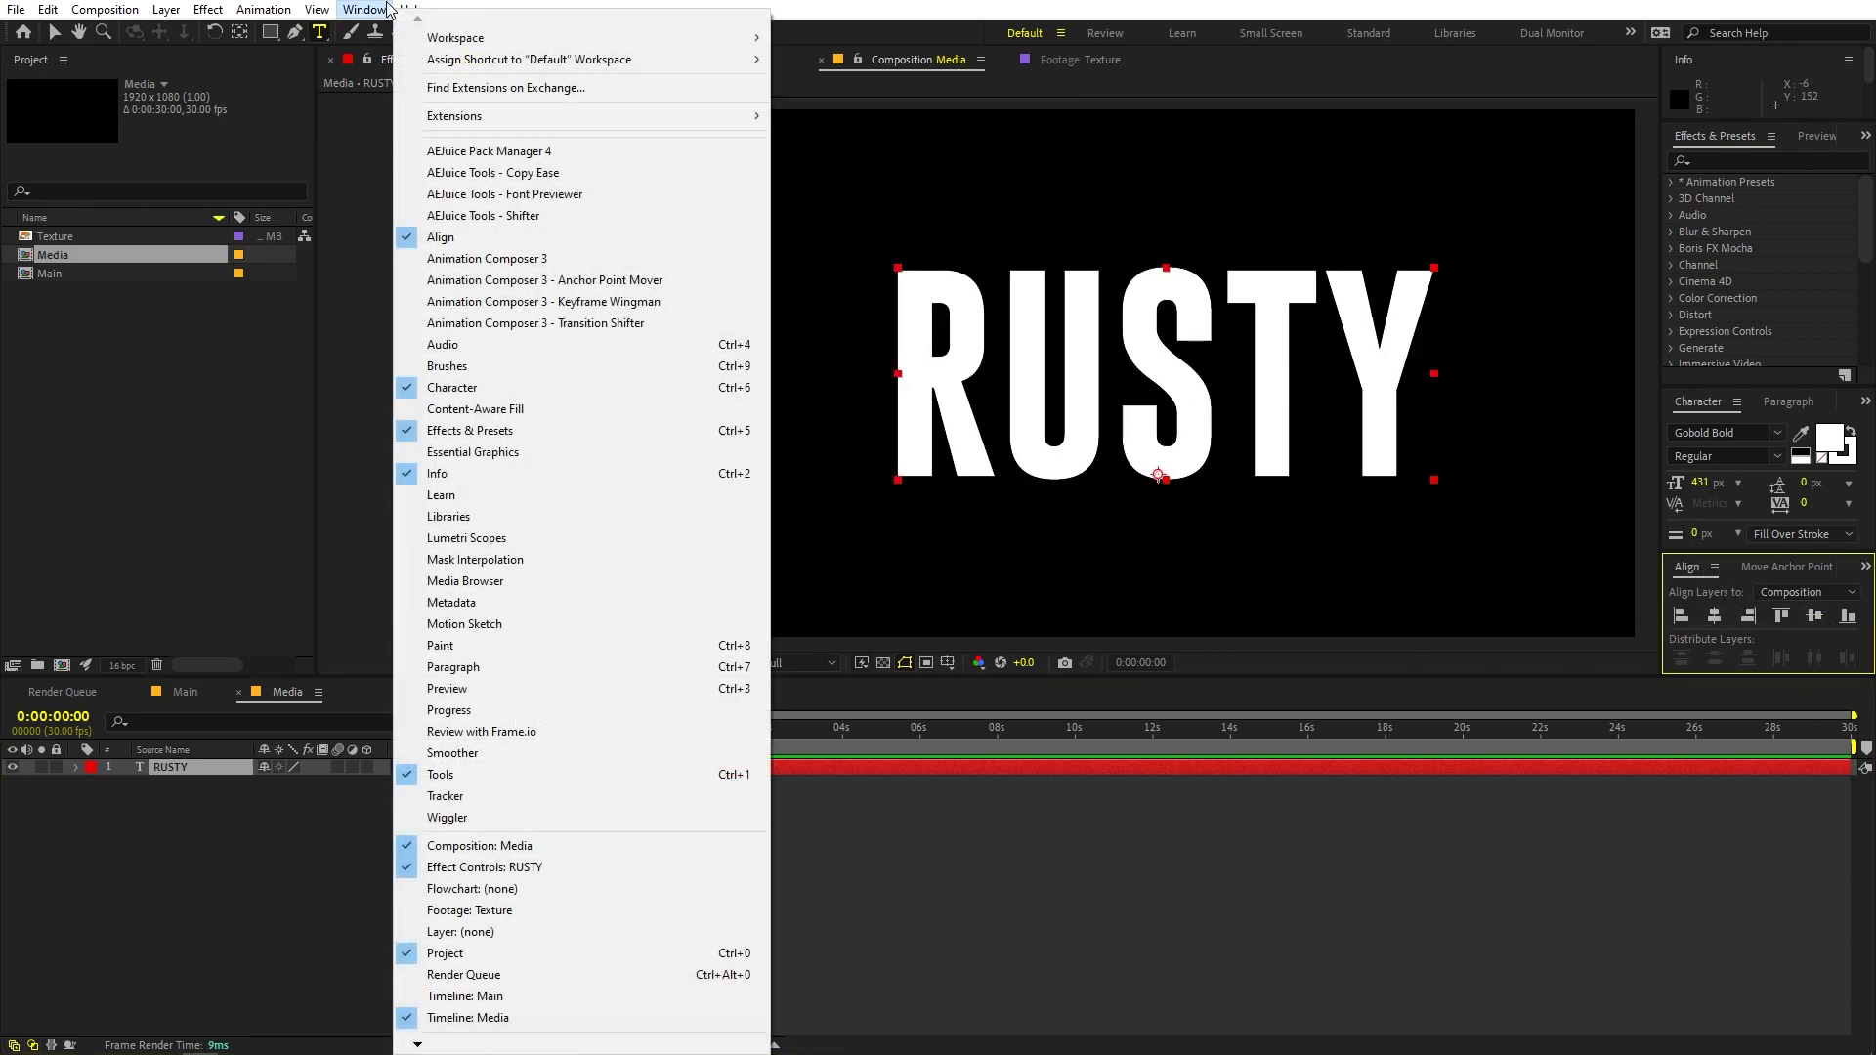
{"action": "left_click", "coordinate": [206, 911]}
{"action": "left_click", "coordinate": [207, 911]}
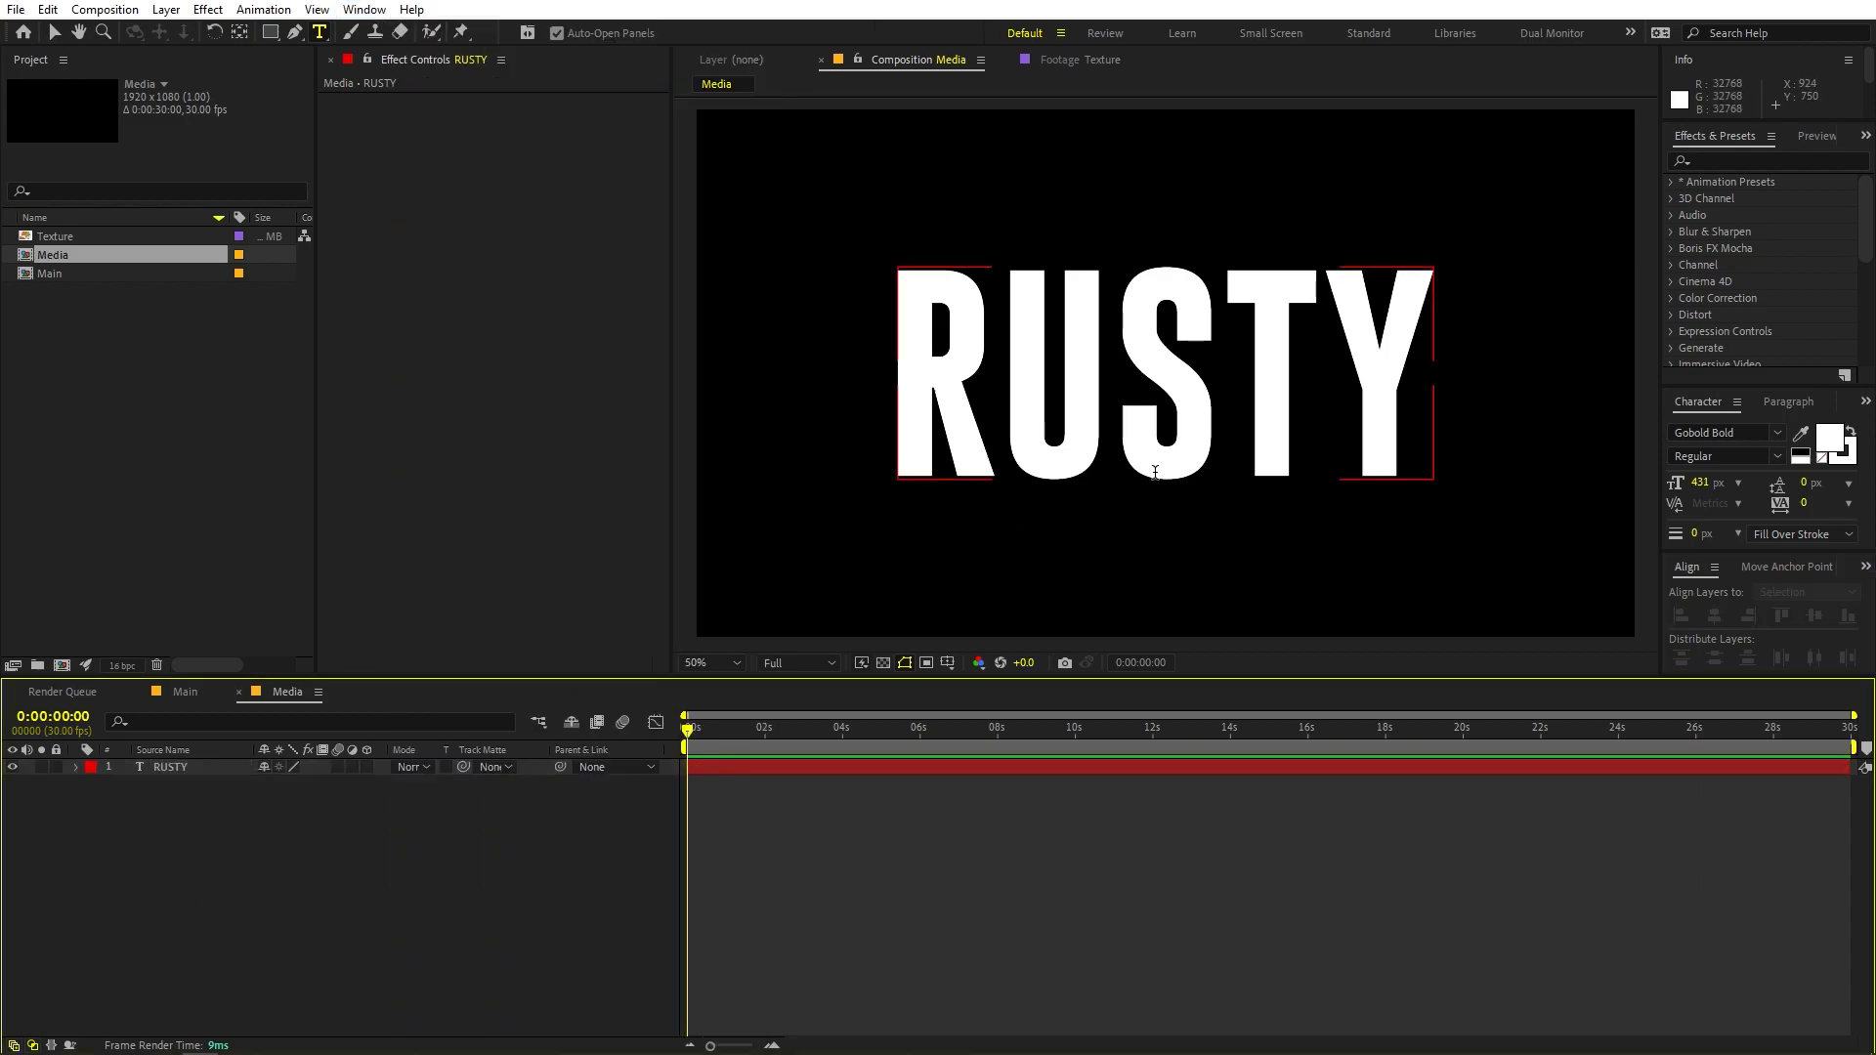
{"action": "left_click", "coordinate": [186, 766]}
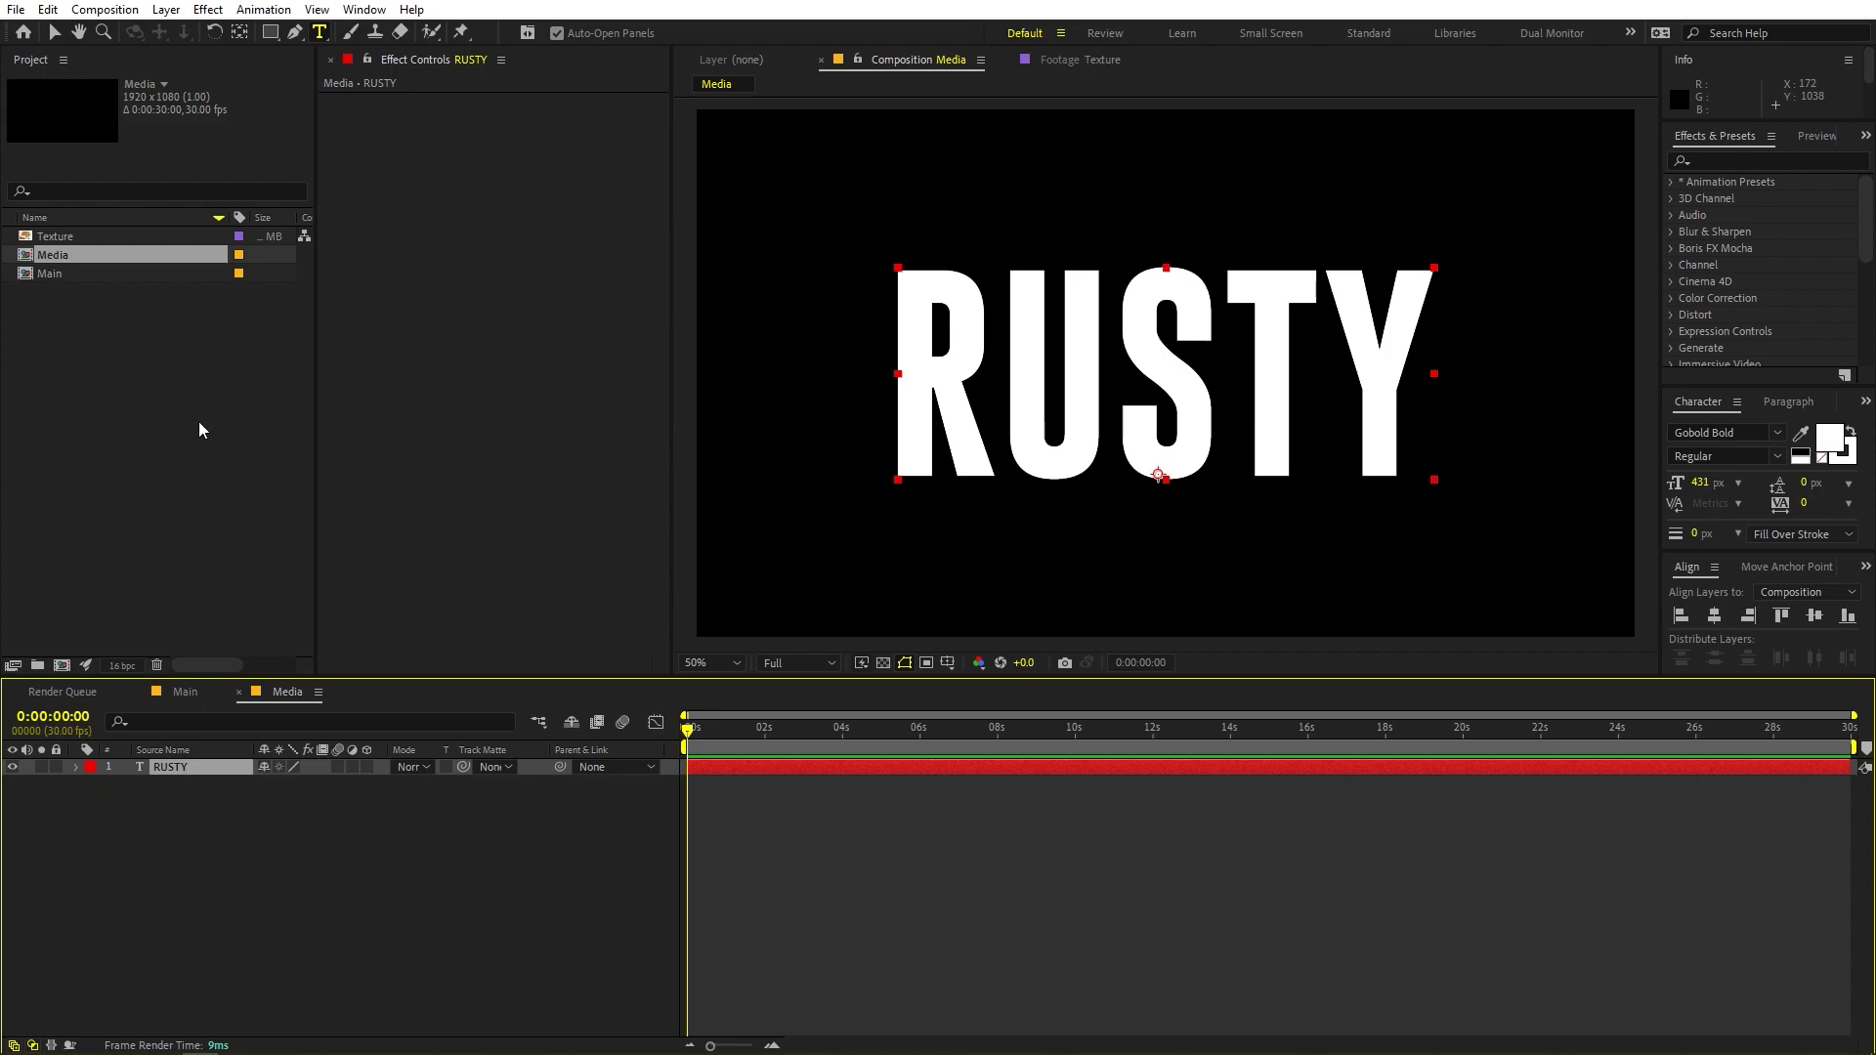
{"action": "left_click", "coordinate": [239, 32]}
{"action": "left_click", "coordinate": [284, 866]}
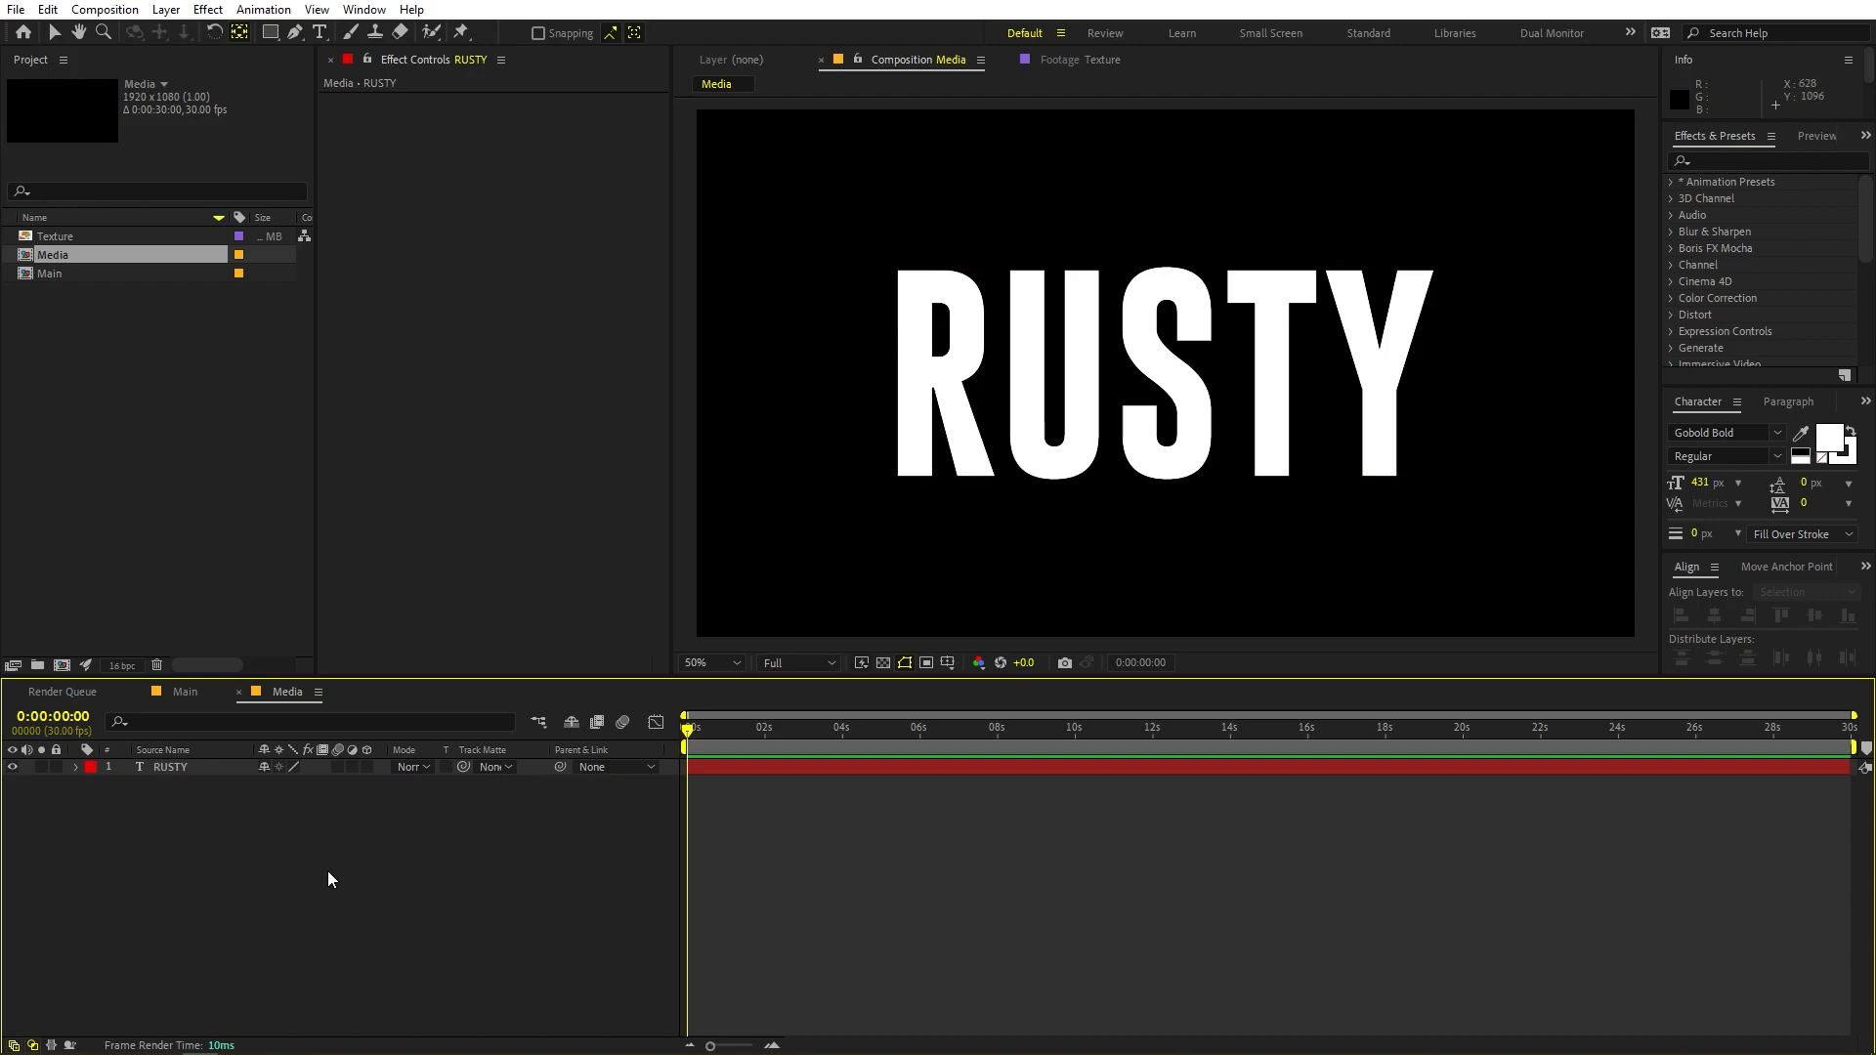
{"action": "key", "text": "v"}
Check the RUSTY text against the transparency grid and restore the black background view
{"action": "left_click", "coordinate": [882, 666]}
{"action": "left_click", "coordinate": [882, 666]}
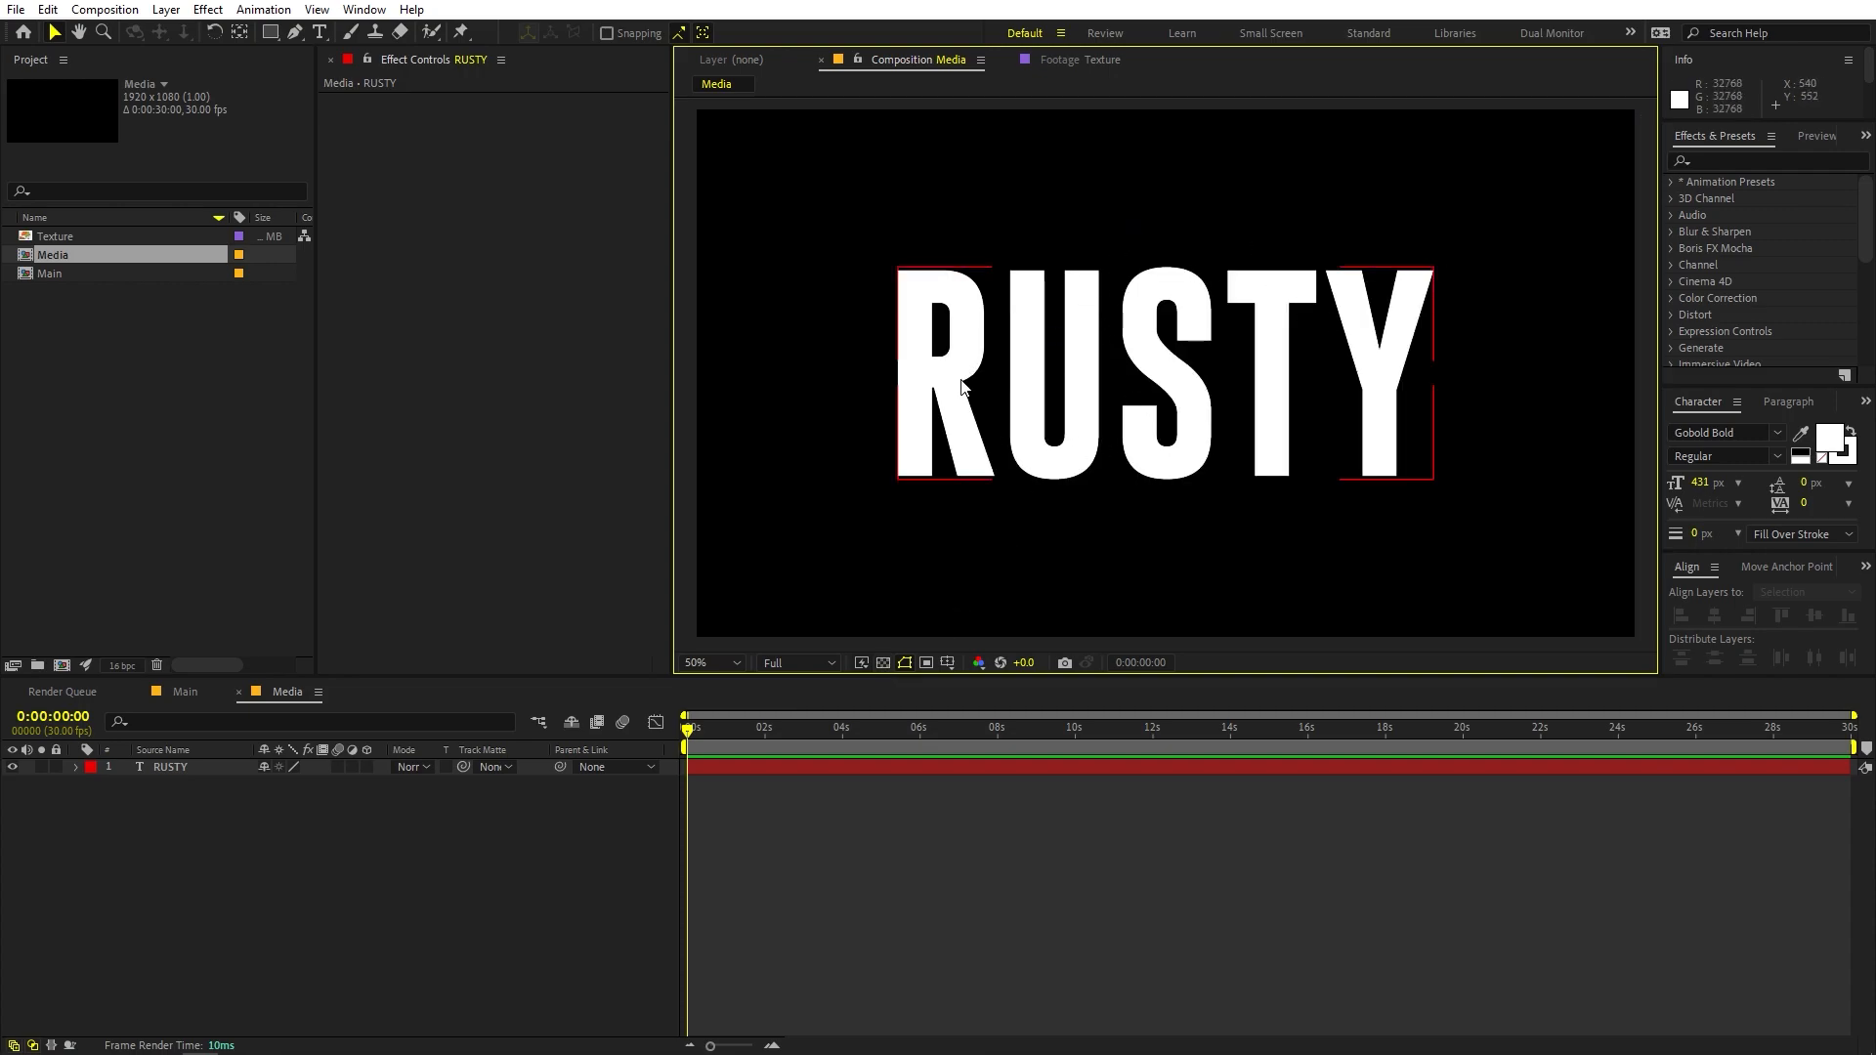
{"action": "left_click", "coordinate": [278, 920]}
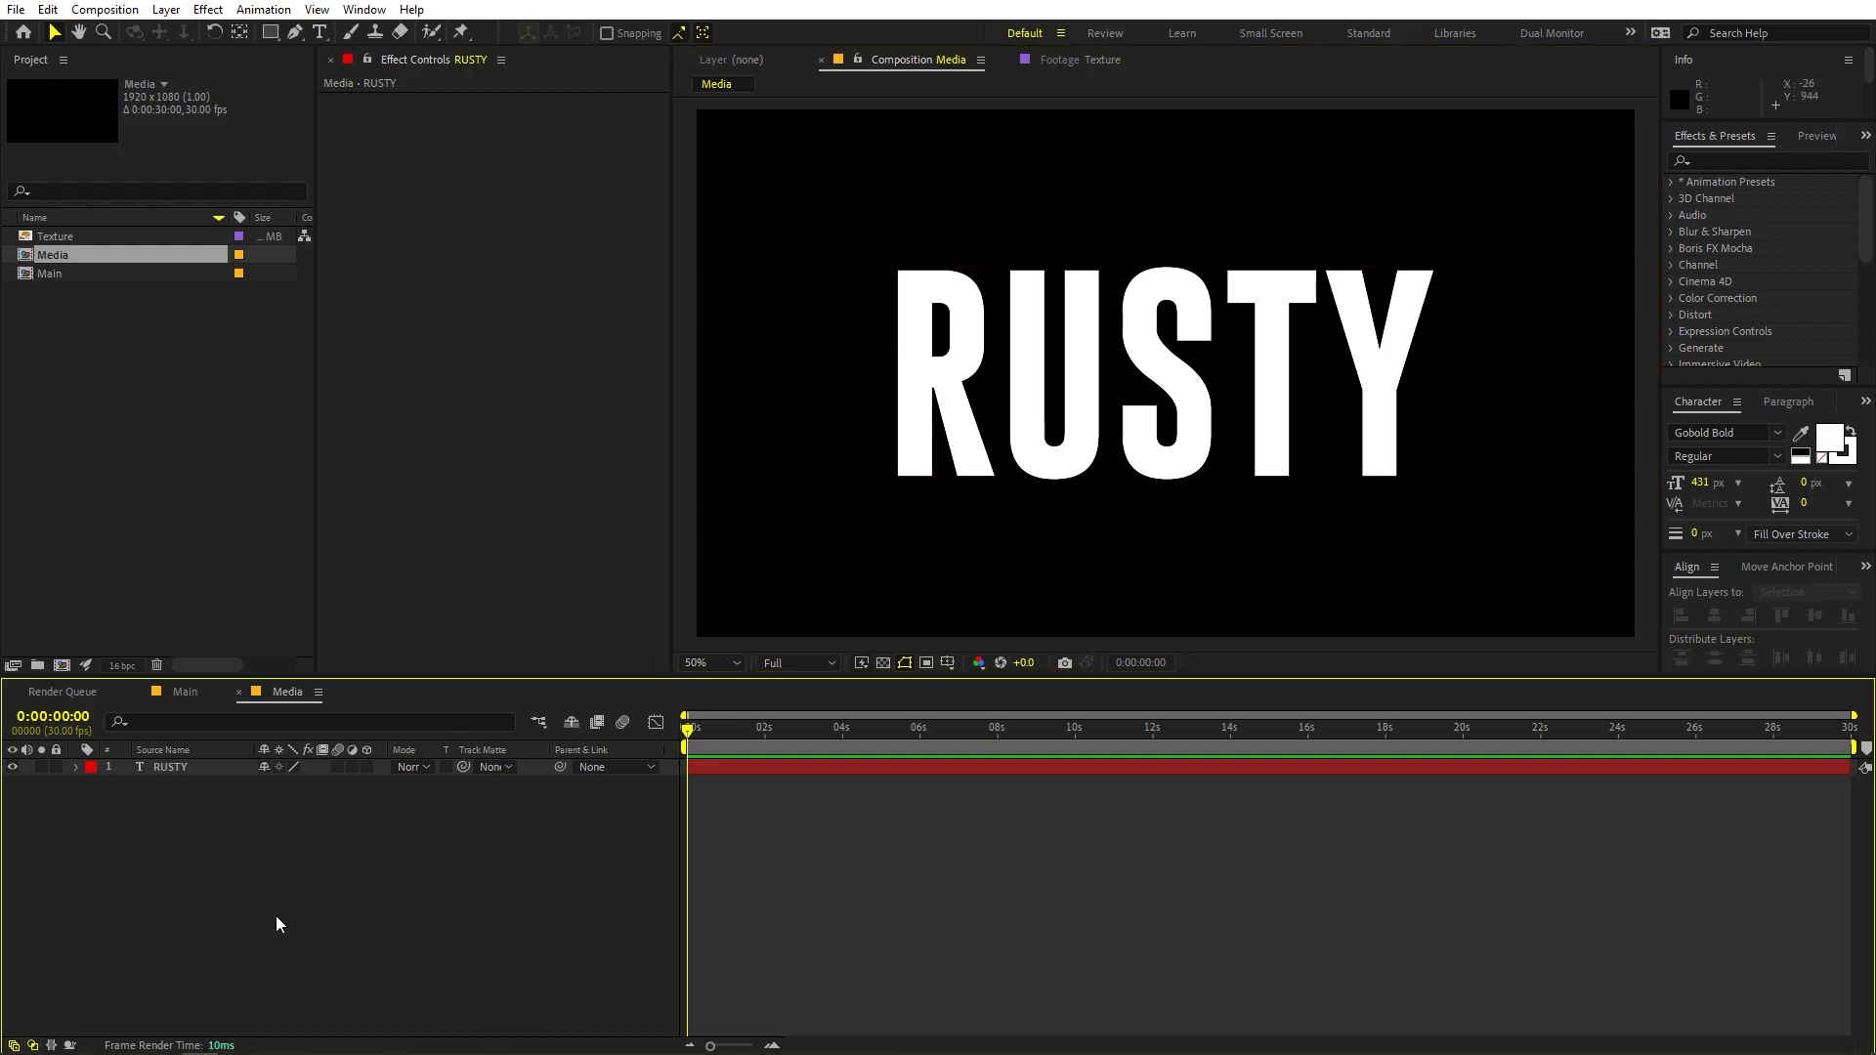
Create a third 1920 x 1080, 30 fps, 30-second composition named Media Stroke
{"action": "left_click", "coordinate": [130, 535]}
{"action": "left_click", "coordinate": [104, 9]}
{"action": "left_click", "coordinate": [113, 33]}
{"action": "type", "text": "Te"}
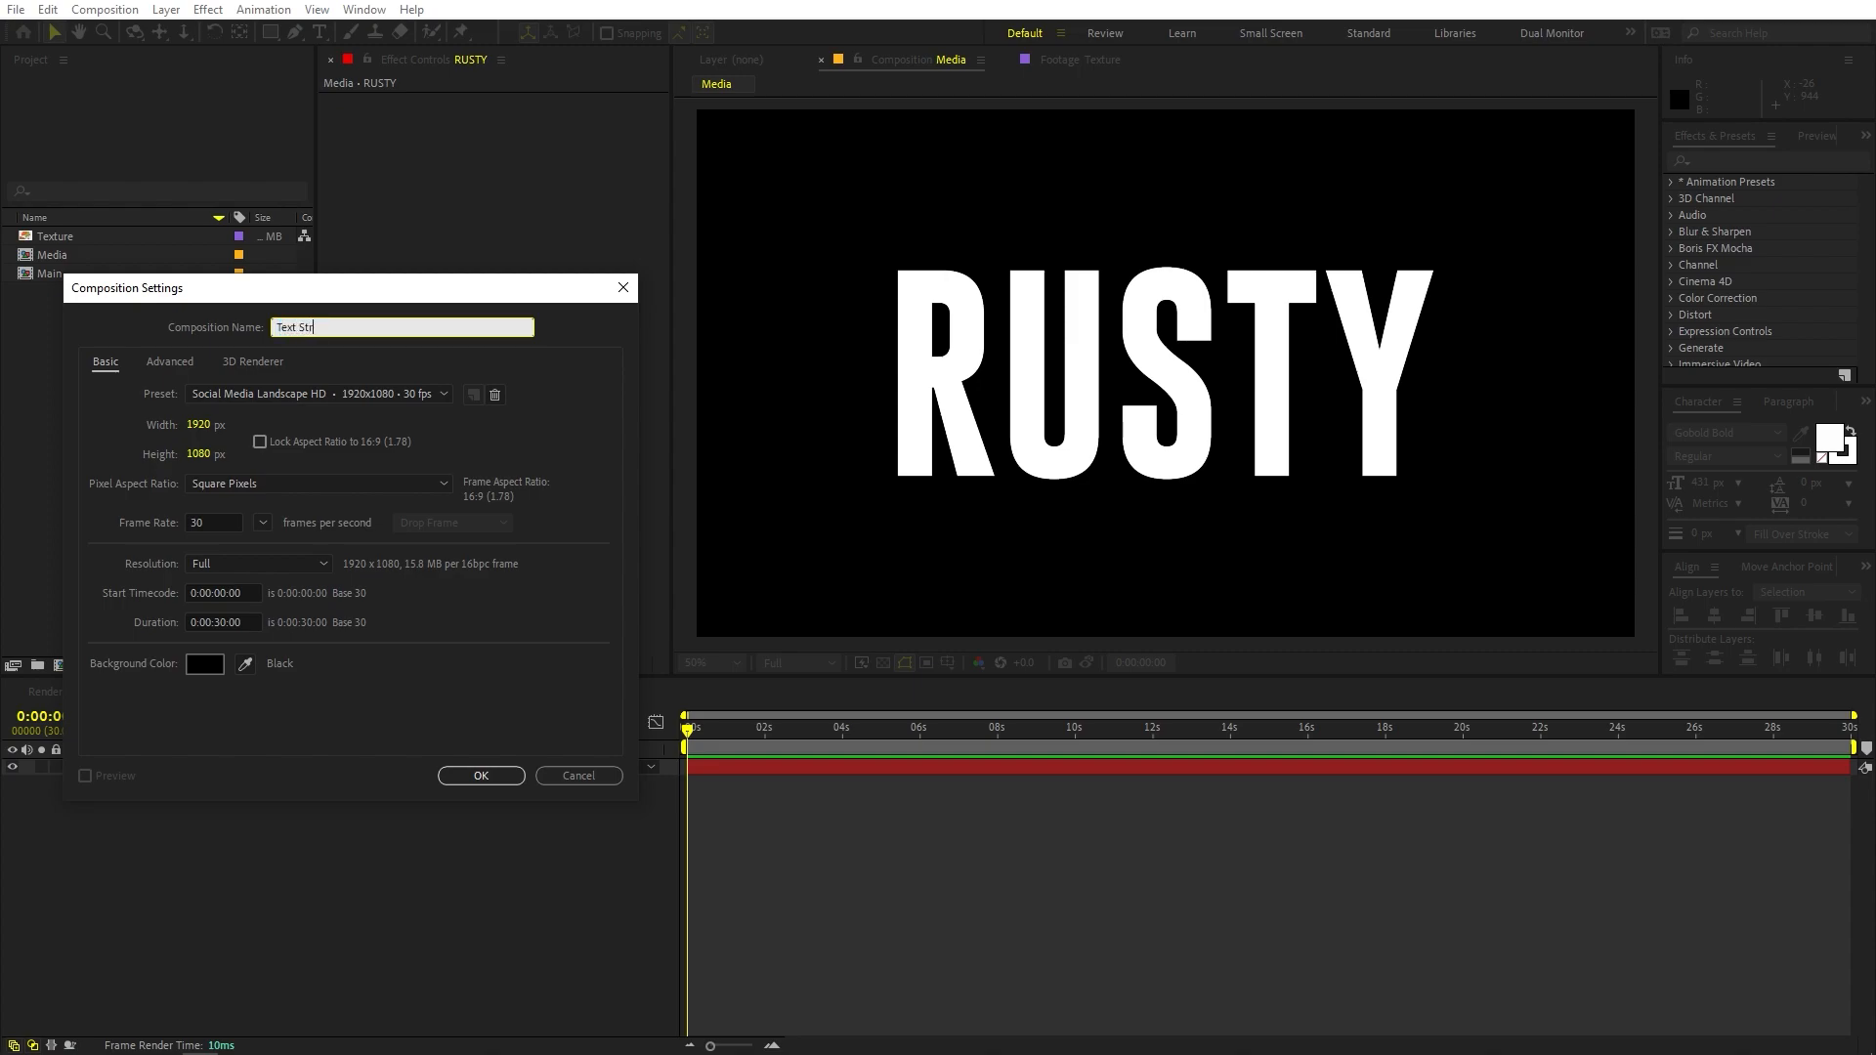
{"action": "type", "text": "xt Str"}
{"action": "key", "text": "ctrl+a"}
{"action": "type", "text": "Media Stroke"}
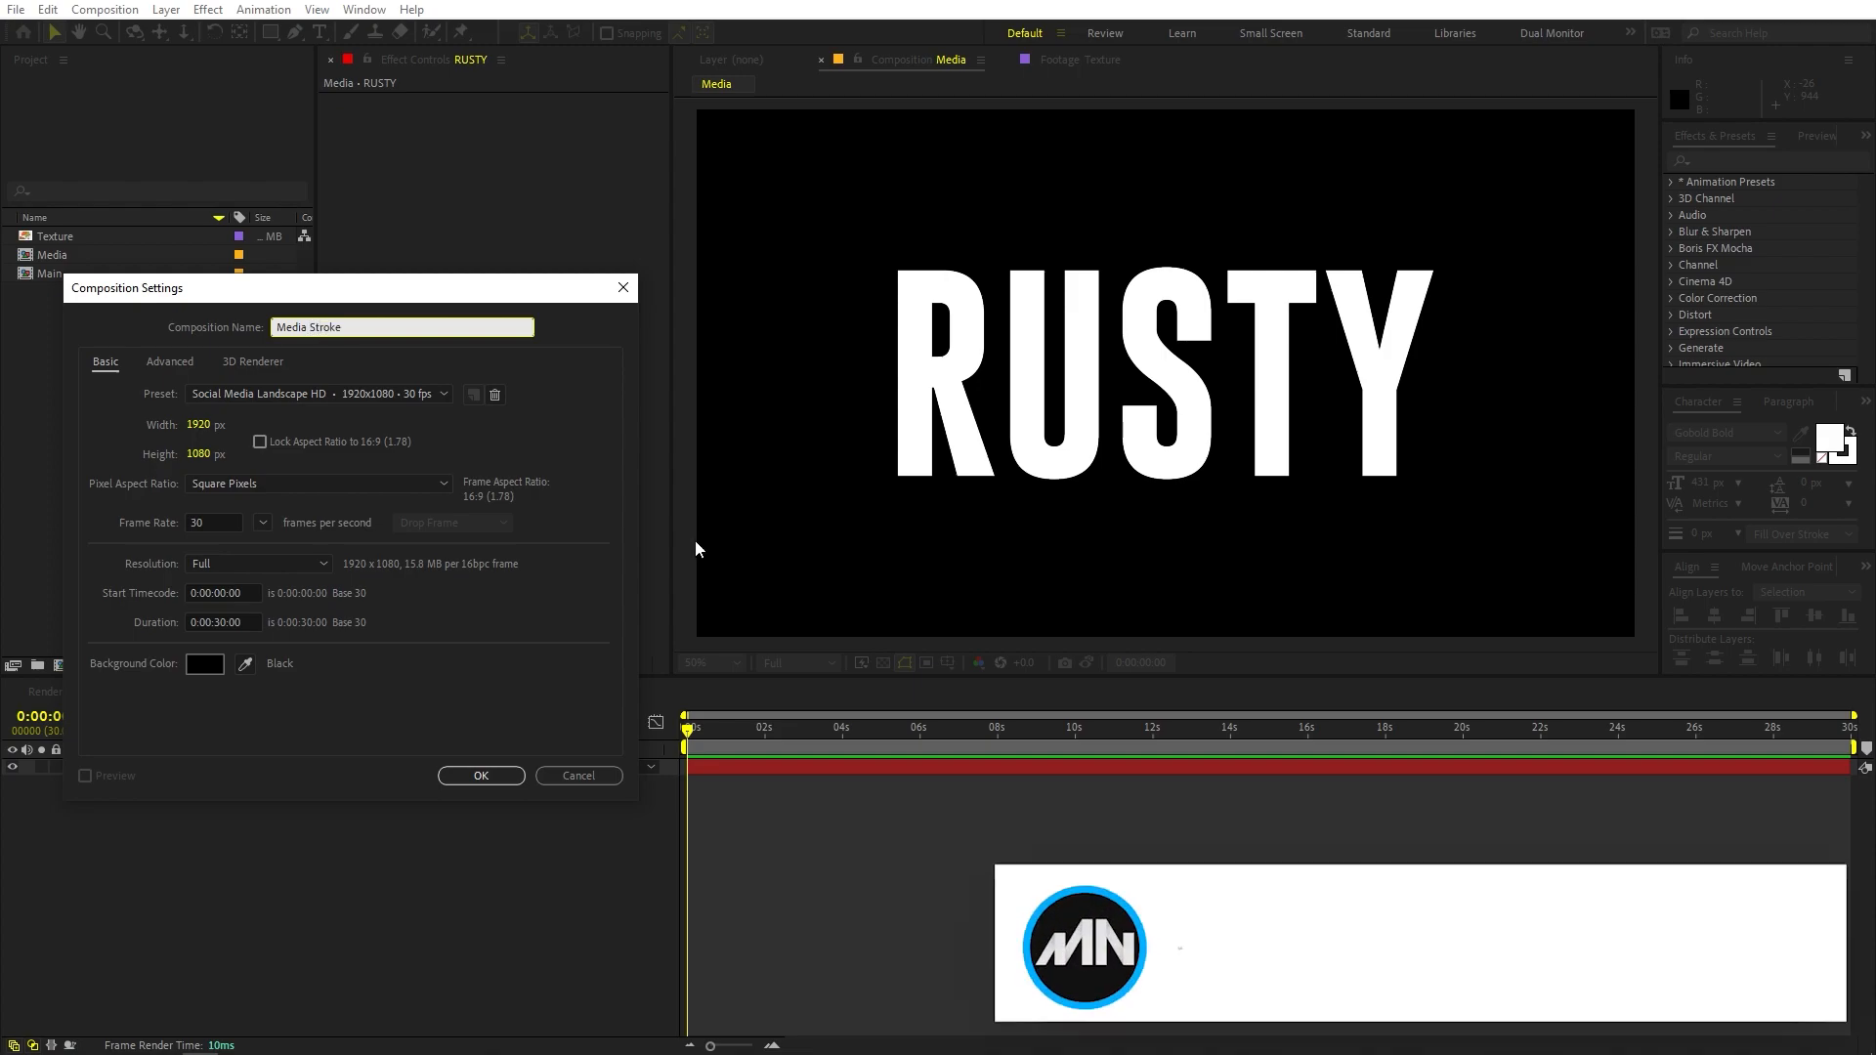
{"action": "left_click", "coordinate": [481, 775]}
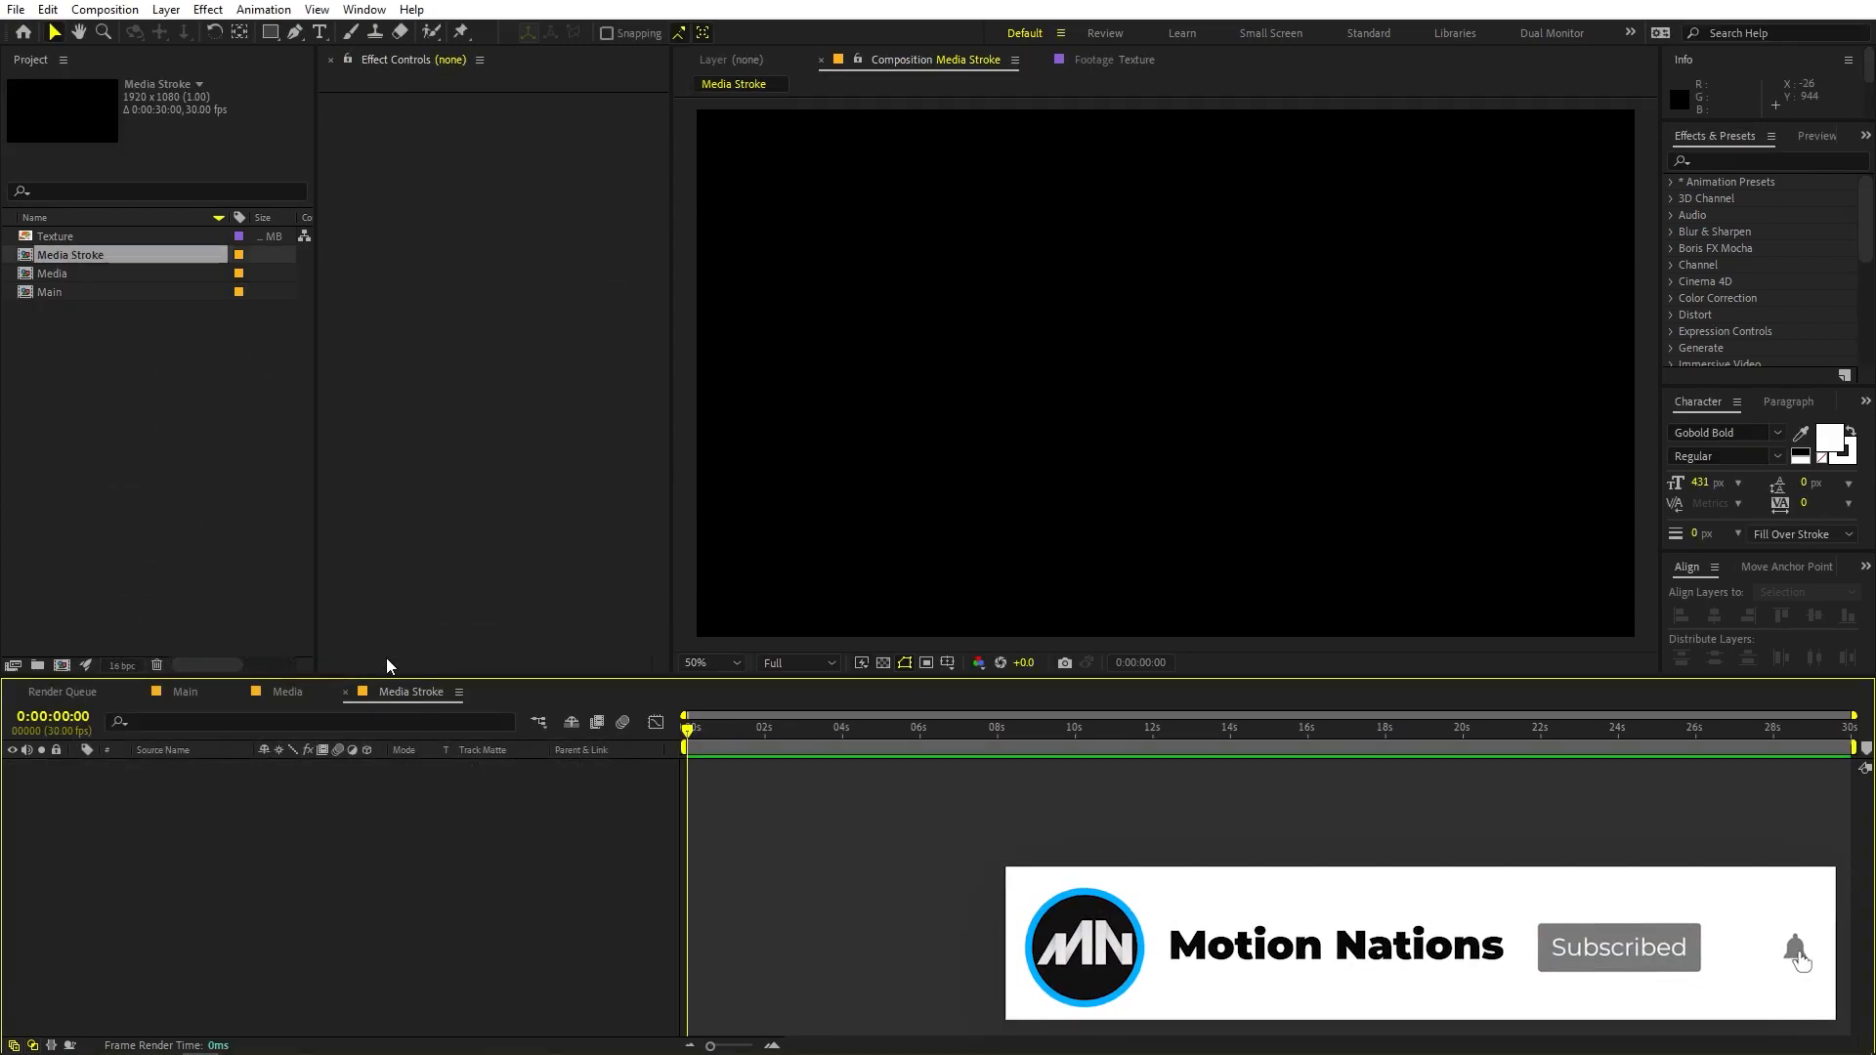
Place the Media composition as a layer in the Media Stroke composition
{"action": "left_click", "coordinate": [179, 456]}
{"action": "left_click", "coordinate": [53, 274]}
{"action": "mouse_move", "coordinate": [53, 274]}
{"action": "left_mouse_down"}
{"action": "mouse_move", "coordinate": [291, 718]}
{"action": "mouse_move", "coordinate": [260, 837]}
{"action": "left_mouse_up"}
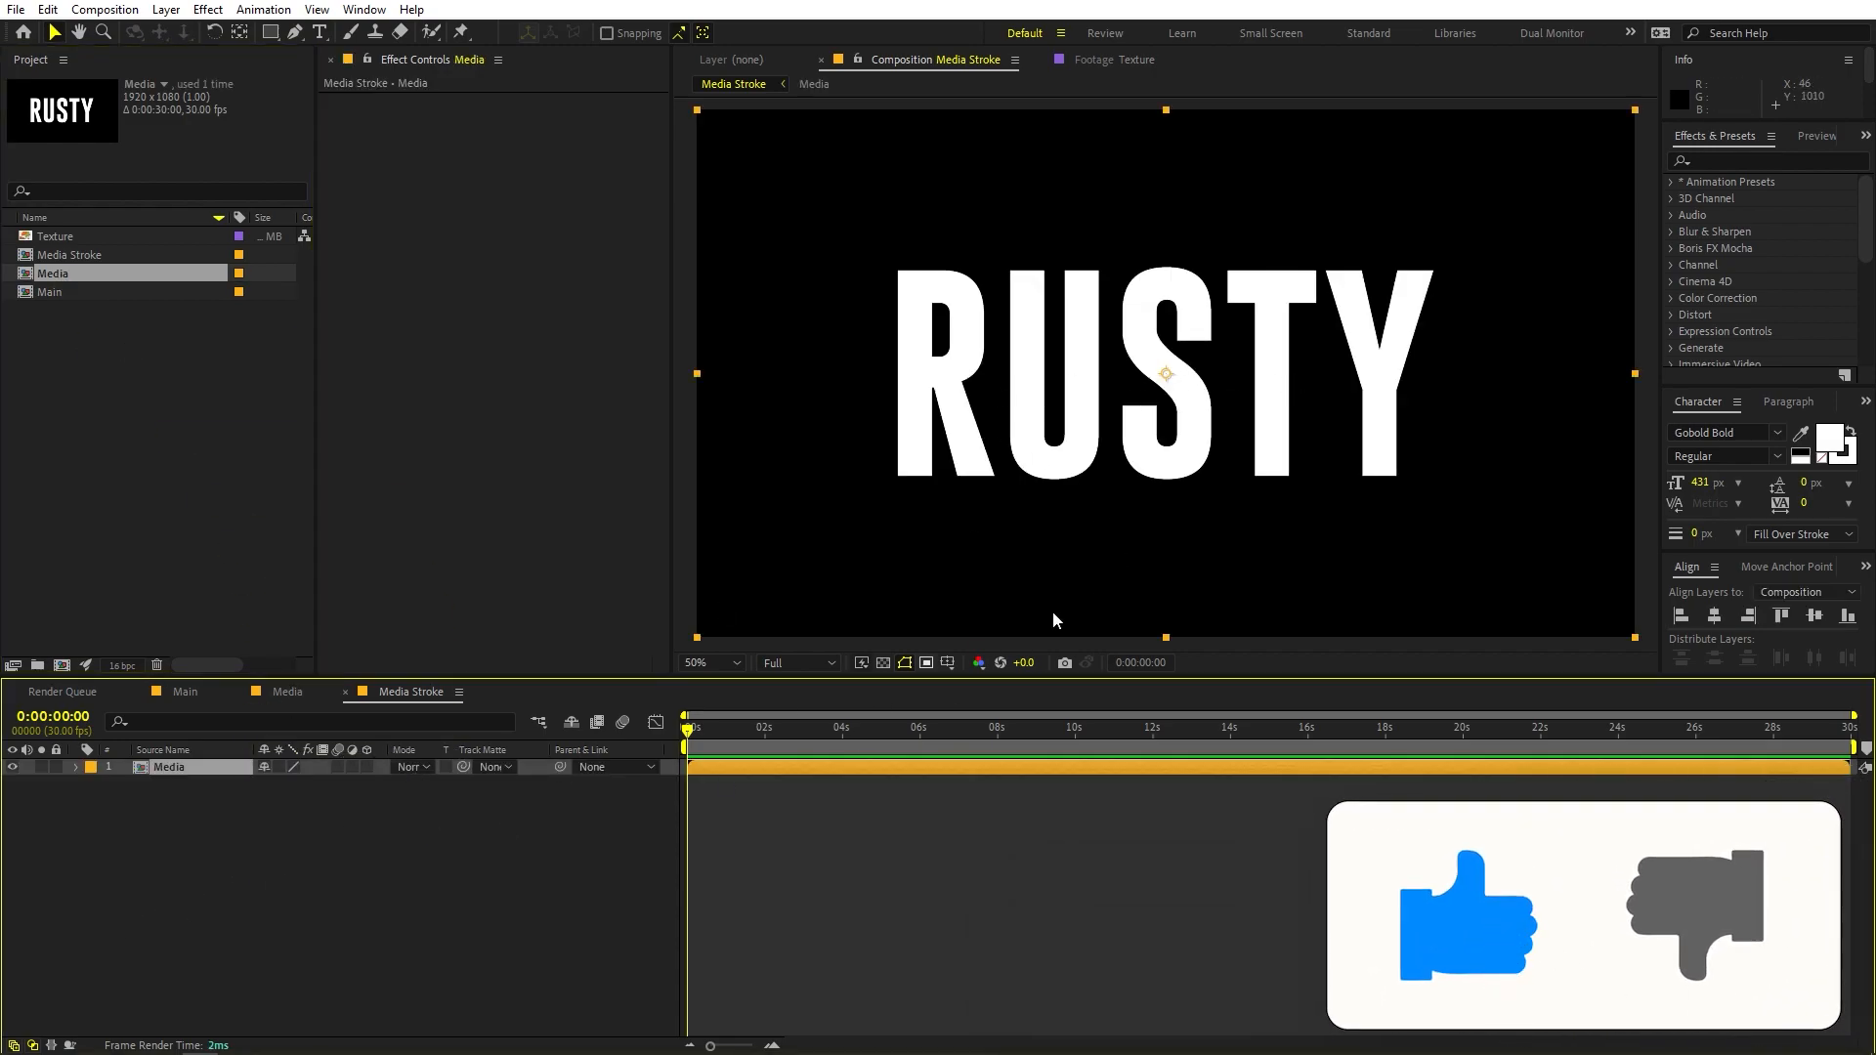
Add a Stroke layer style to the Media layer and set its size to 10
{"action": "right_click", "coordinate": [178, 768]}
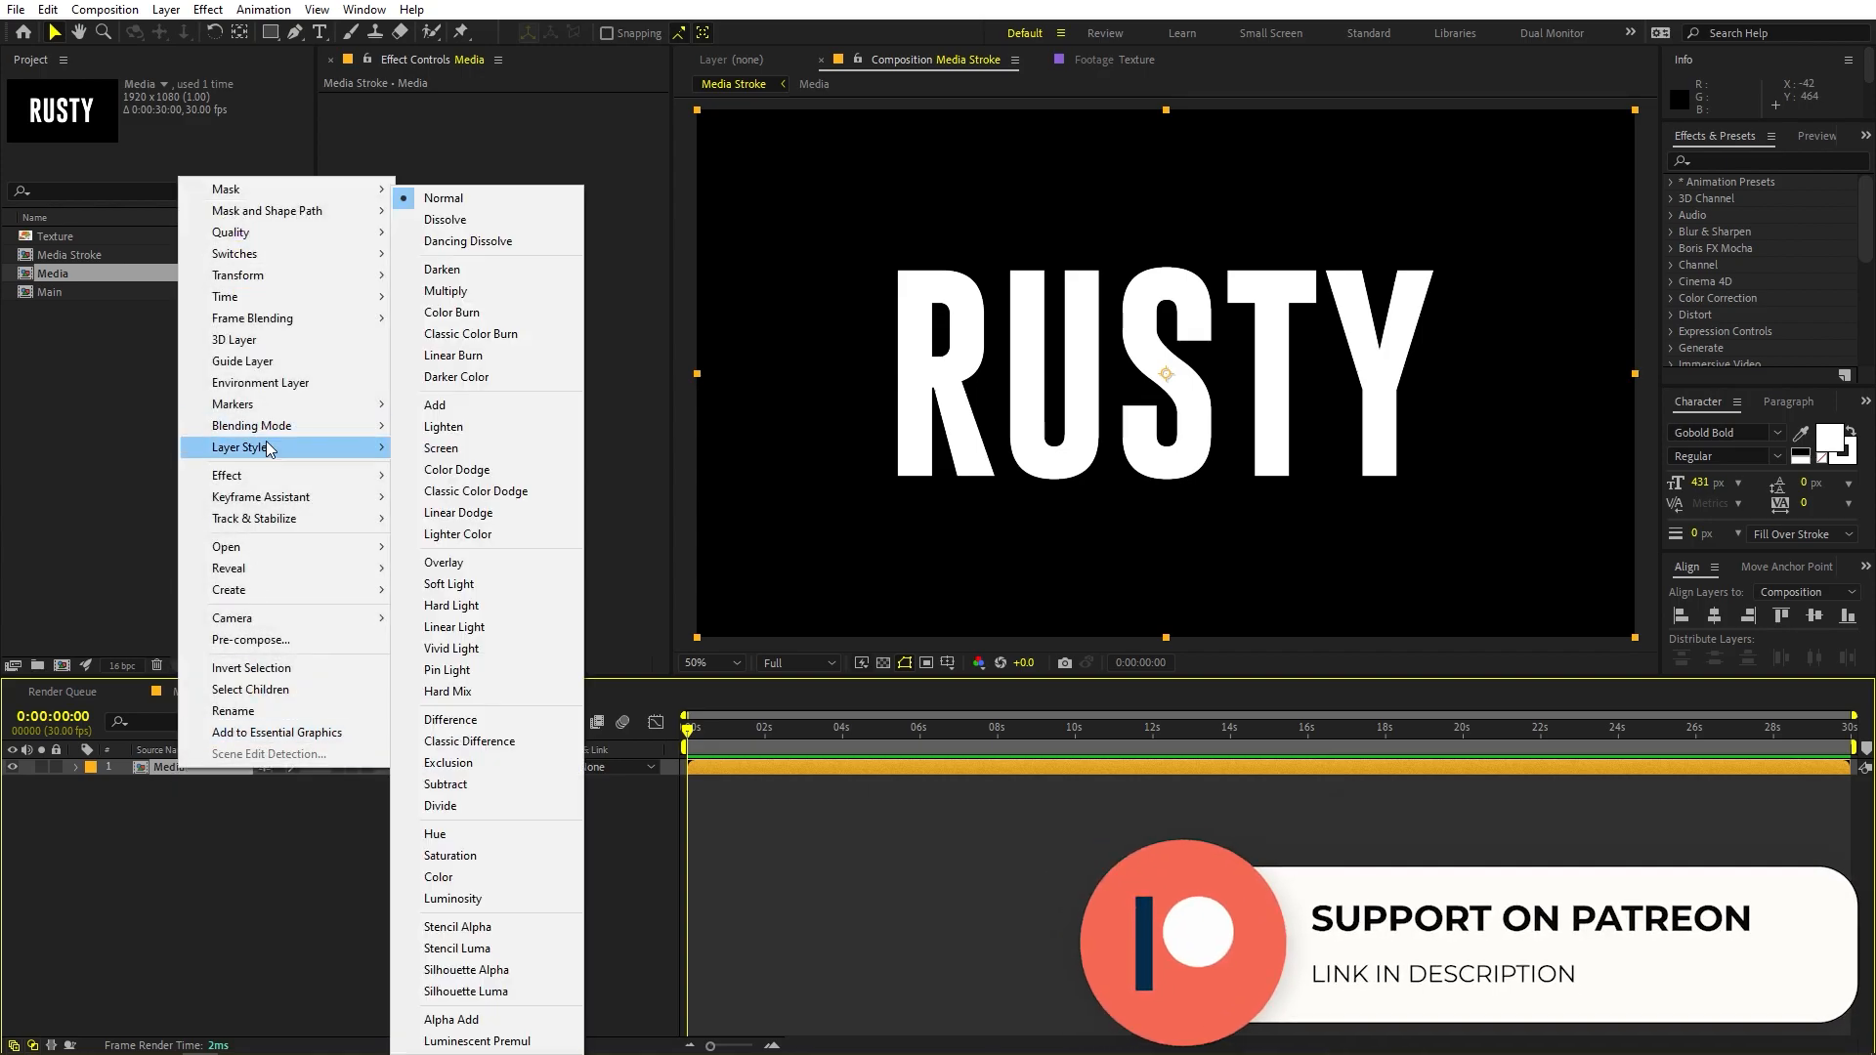
{"action": "mouse_move", "coordinate": [322, 447]}
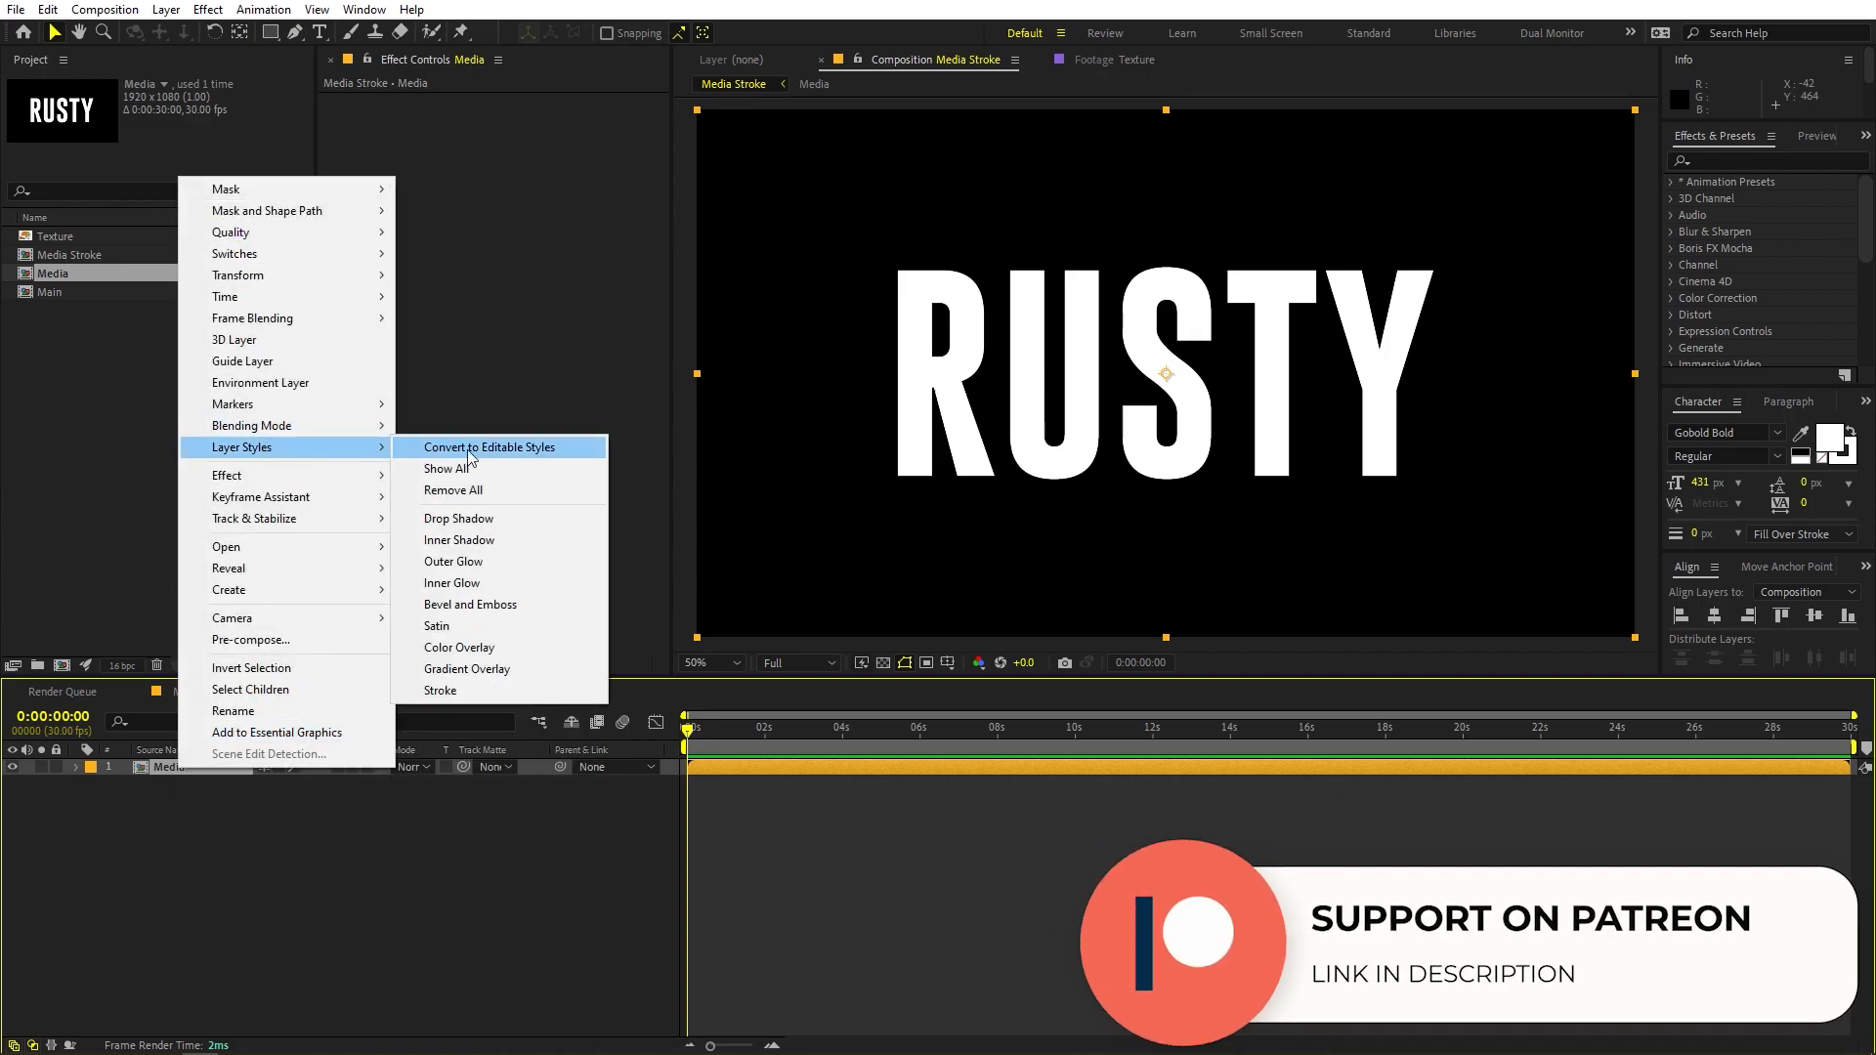
{"action": "left_click", "coordinate": [457, 690]}
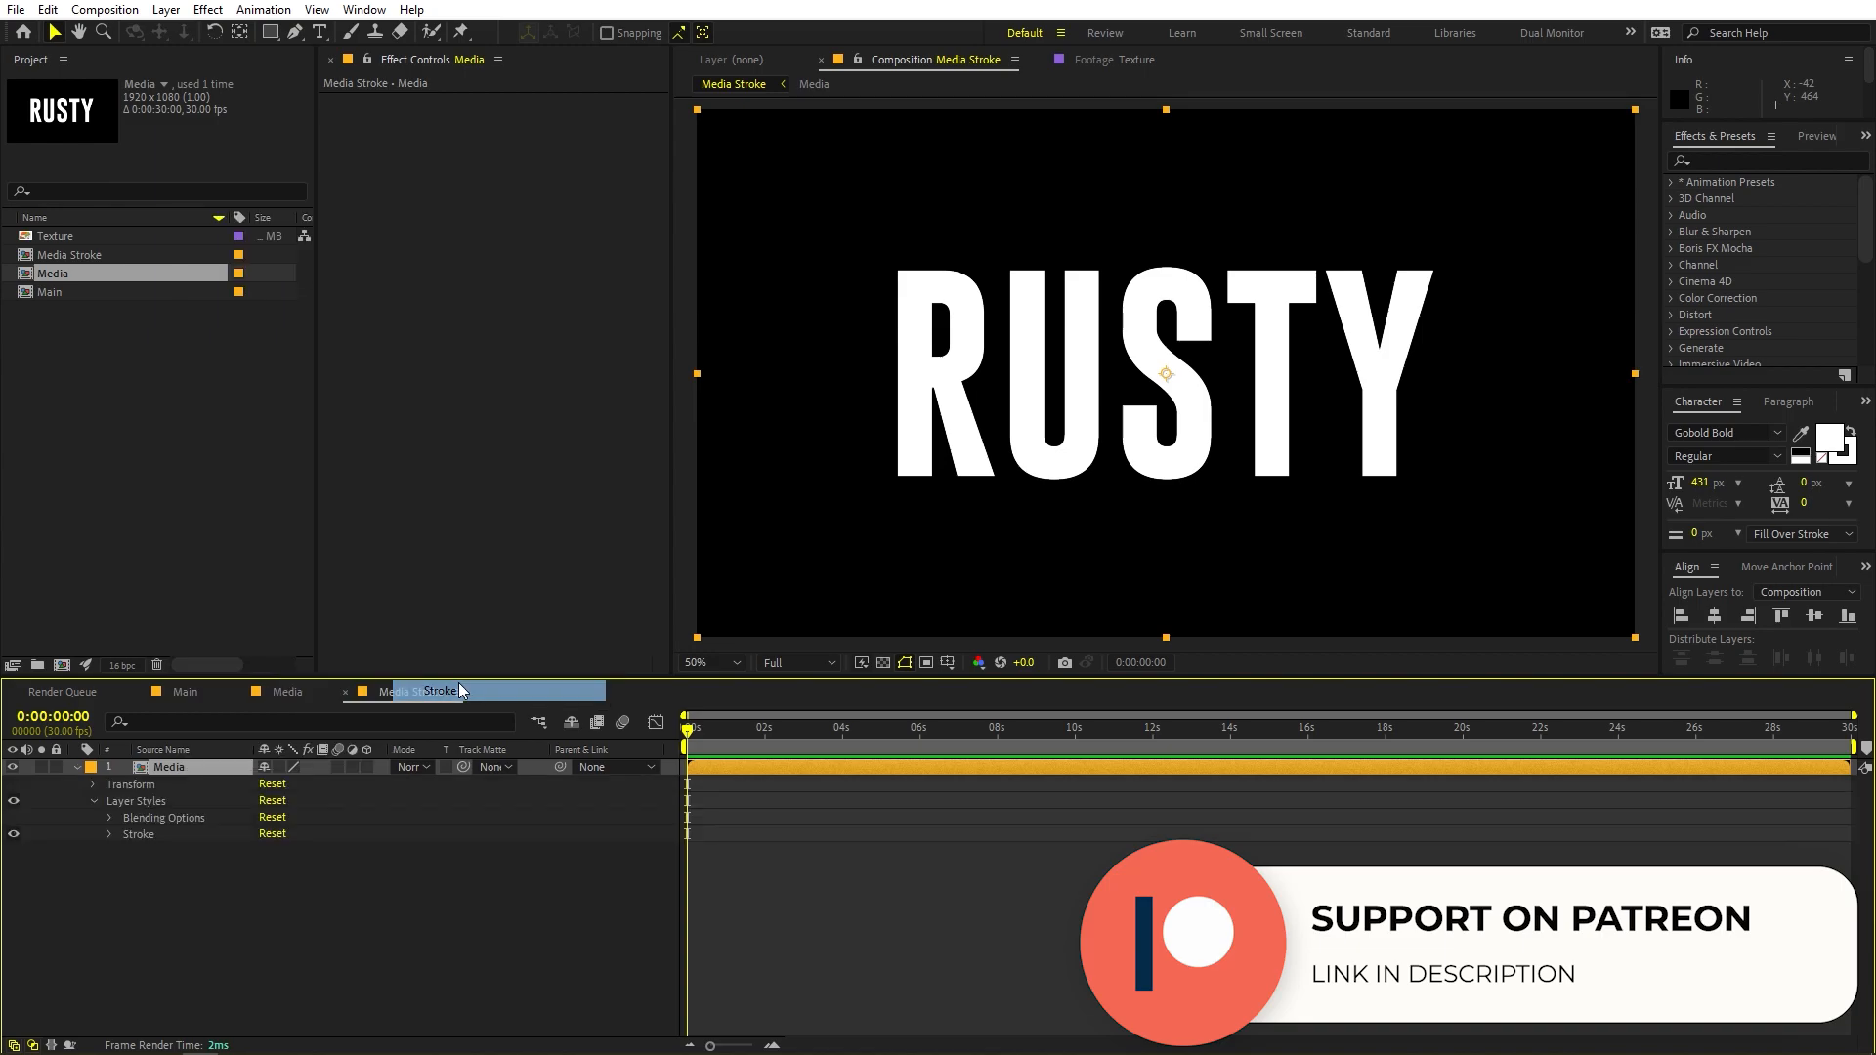
{"action": "left_click", "coordinate": [109, 836]}
{"action": "left_click", "coordinate": [265, 883]}
{"action": "type", "text": "10"}
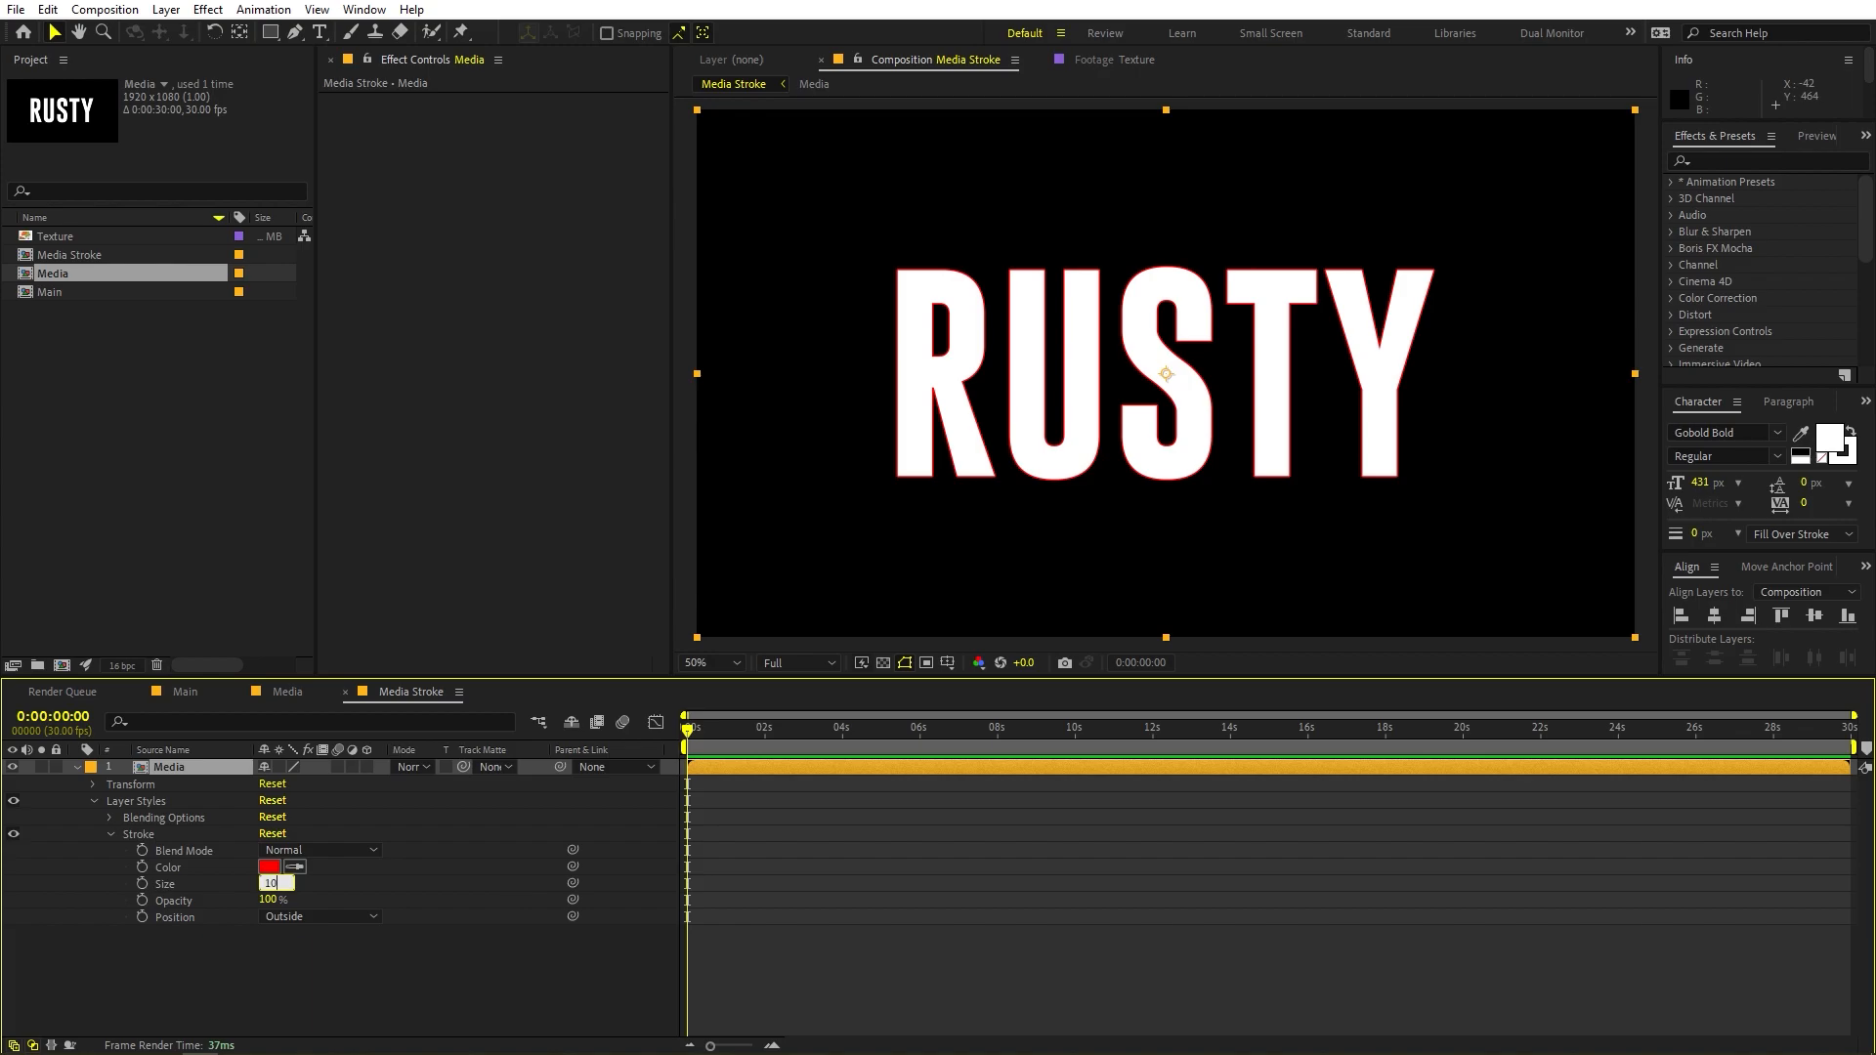
{"action": "left_click", "coordinate": [835, 959]}
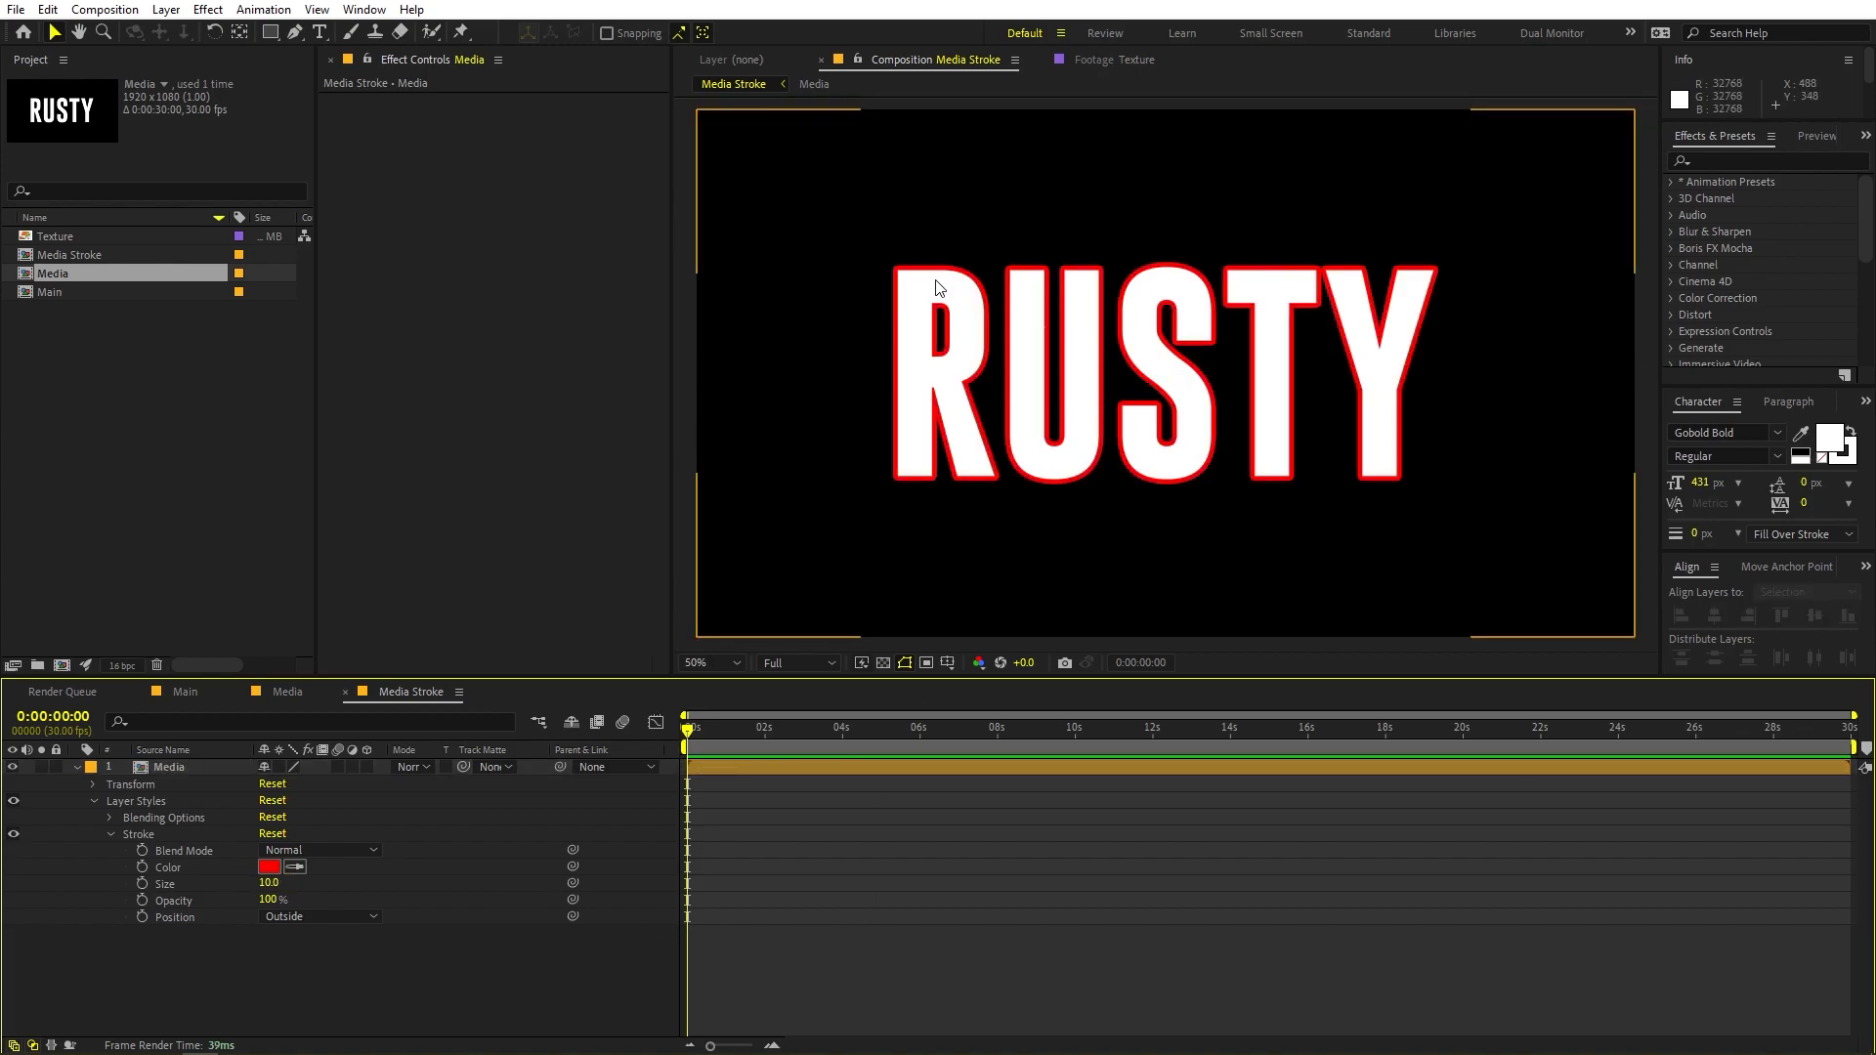
Set the Media layer's stroke color to white and collapse the layer's properties
{"action": "left_click", "coordinate": [269, 867]}
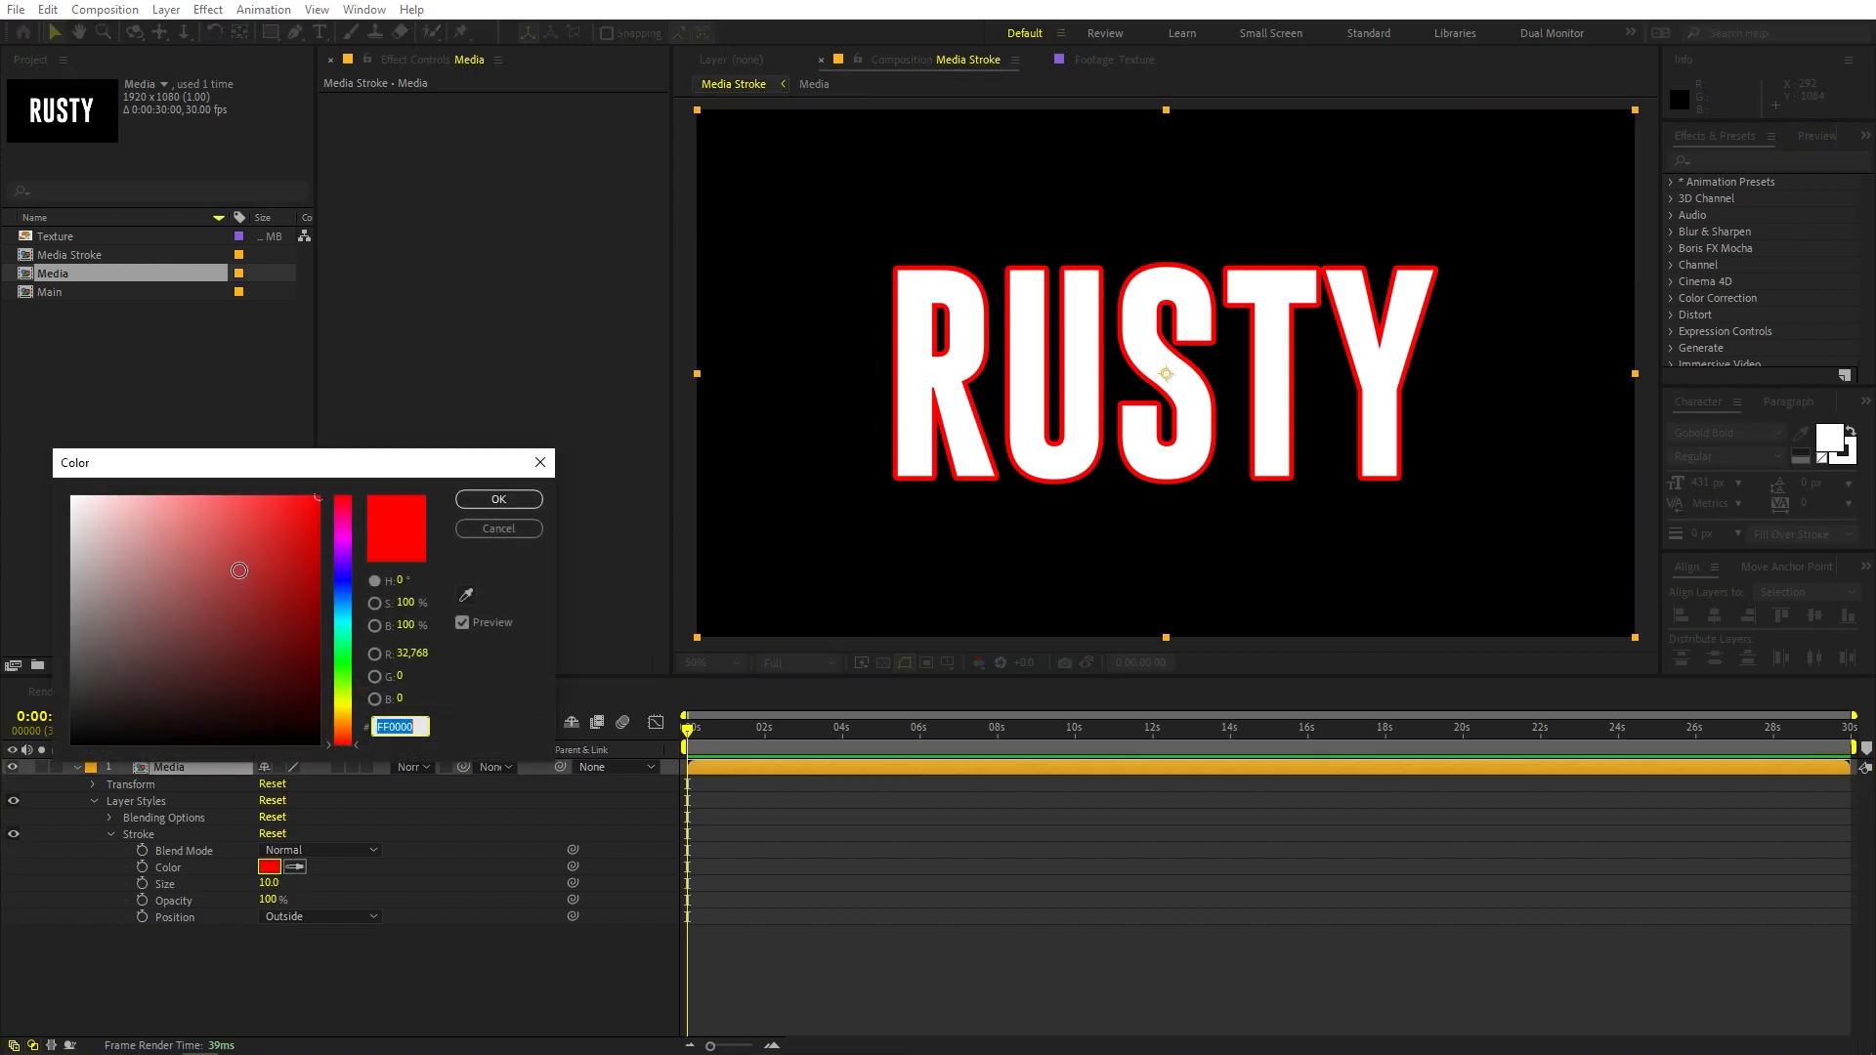
{"action": "left_click_drag", "start_coordinate": [237, 571], "coordinate": [72, 498]}
{"action": "left_click", "coordinate": [498, 499]}
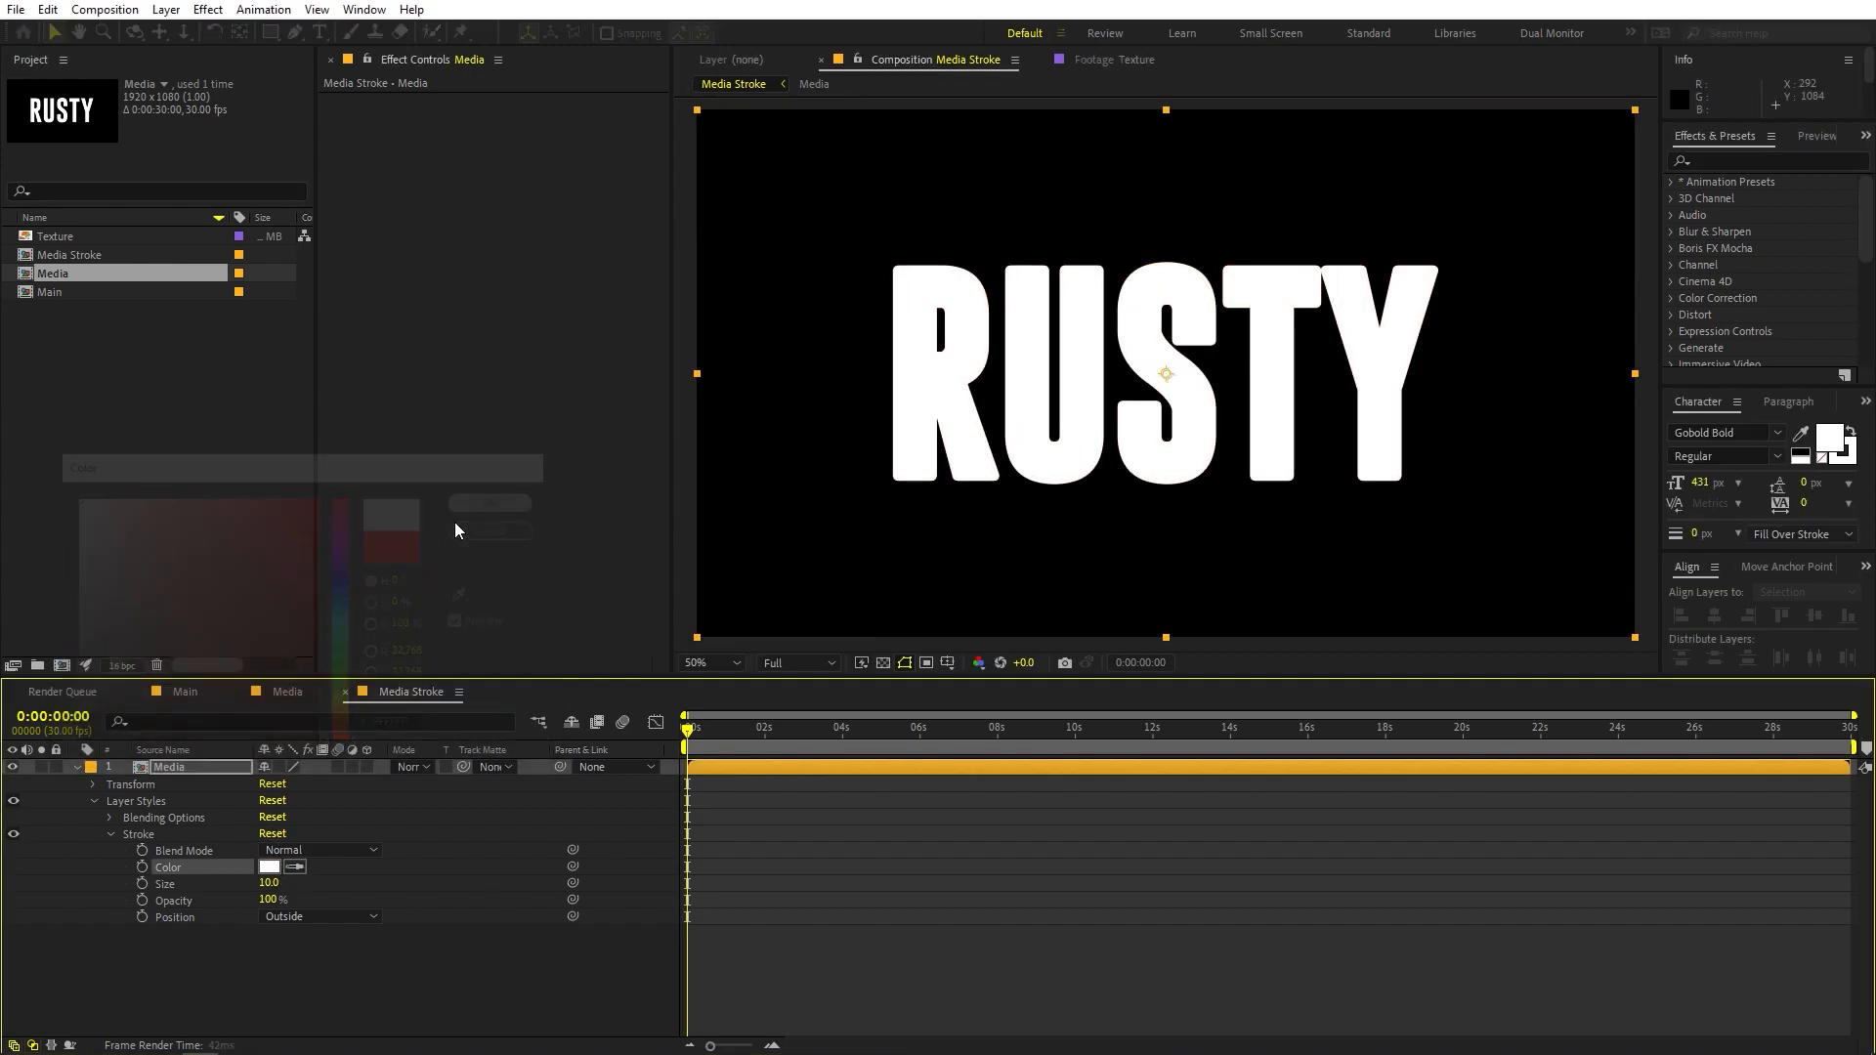
{"action": "left_click", "coordinate": [77, 767]}
Apply the Fill effect to the Media layer in black and turn on the transparency grid
{"action": "left_click", "coordinate": [1724, 159]}
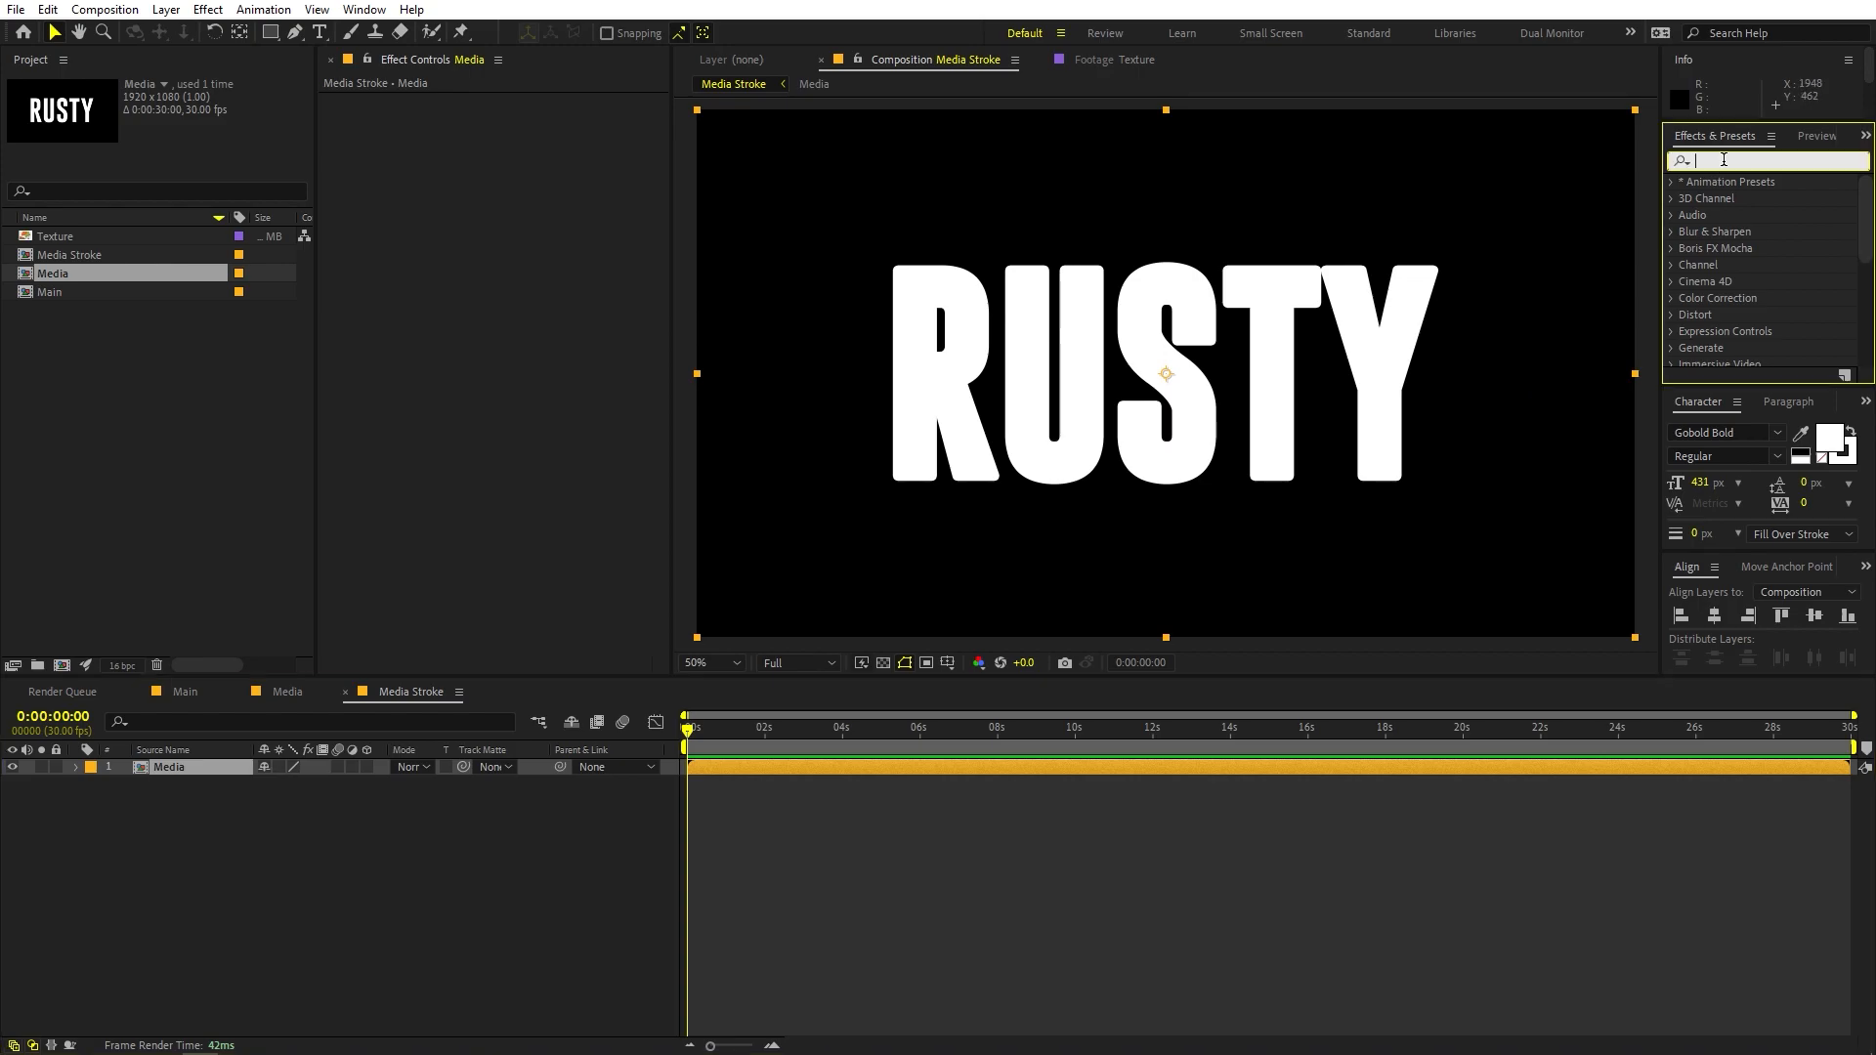
{"action": "type", "text": "fill"}
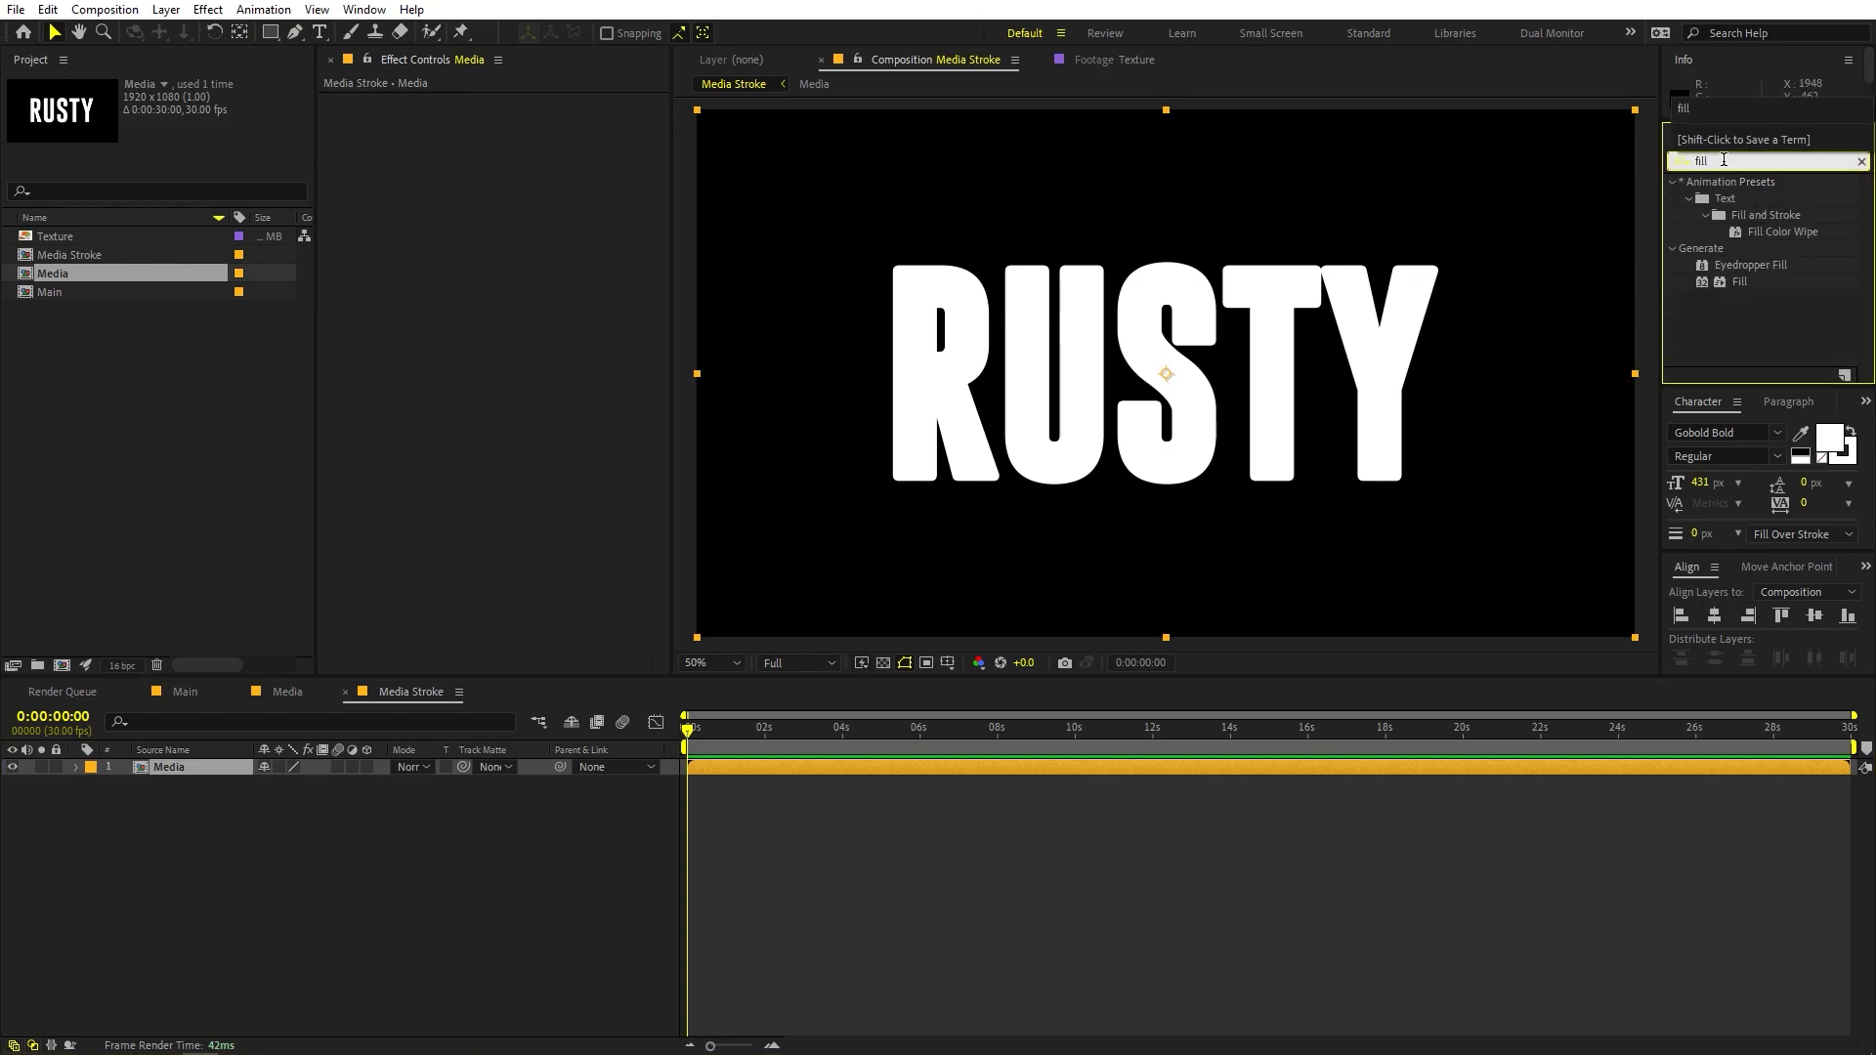
{"action": "left_click_drag", "start_coordinate": [1740, 282], "coordinate": [168, 772]}
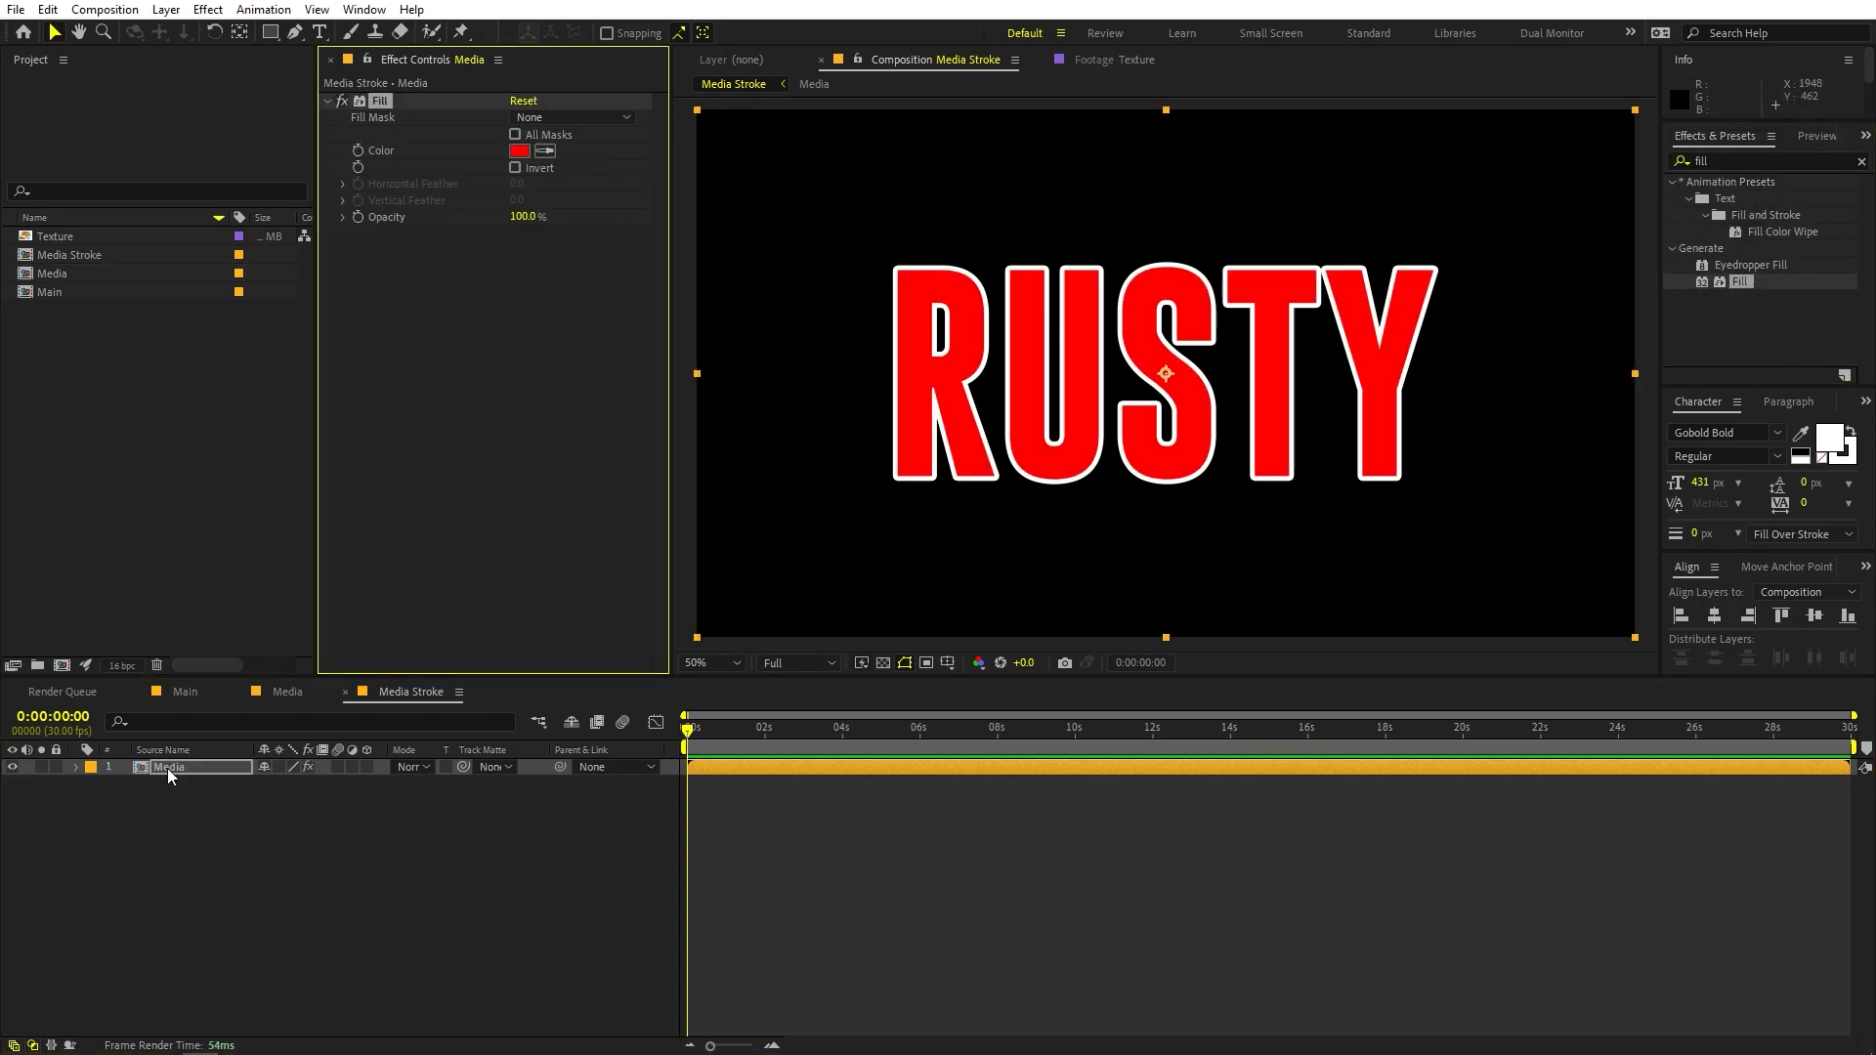
{"action": "left_click", "coordinate": [519, 150]}
{"action": "left_click", "coordinate": [71, 742]}
{"action": "key", "text": "Return"}
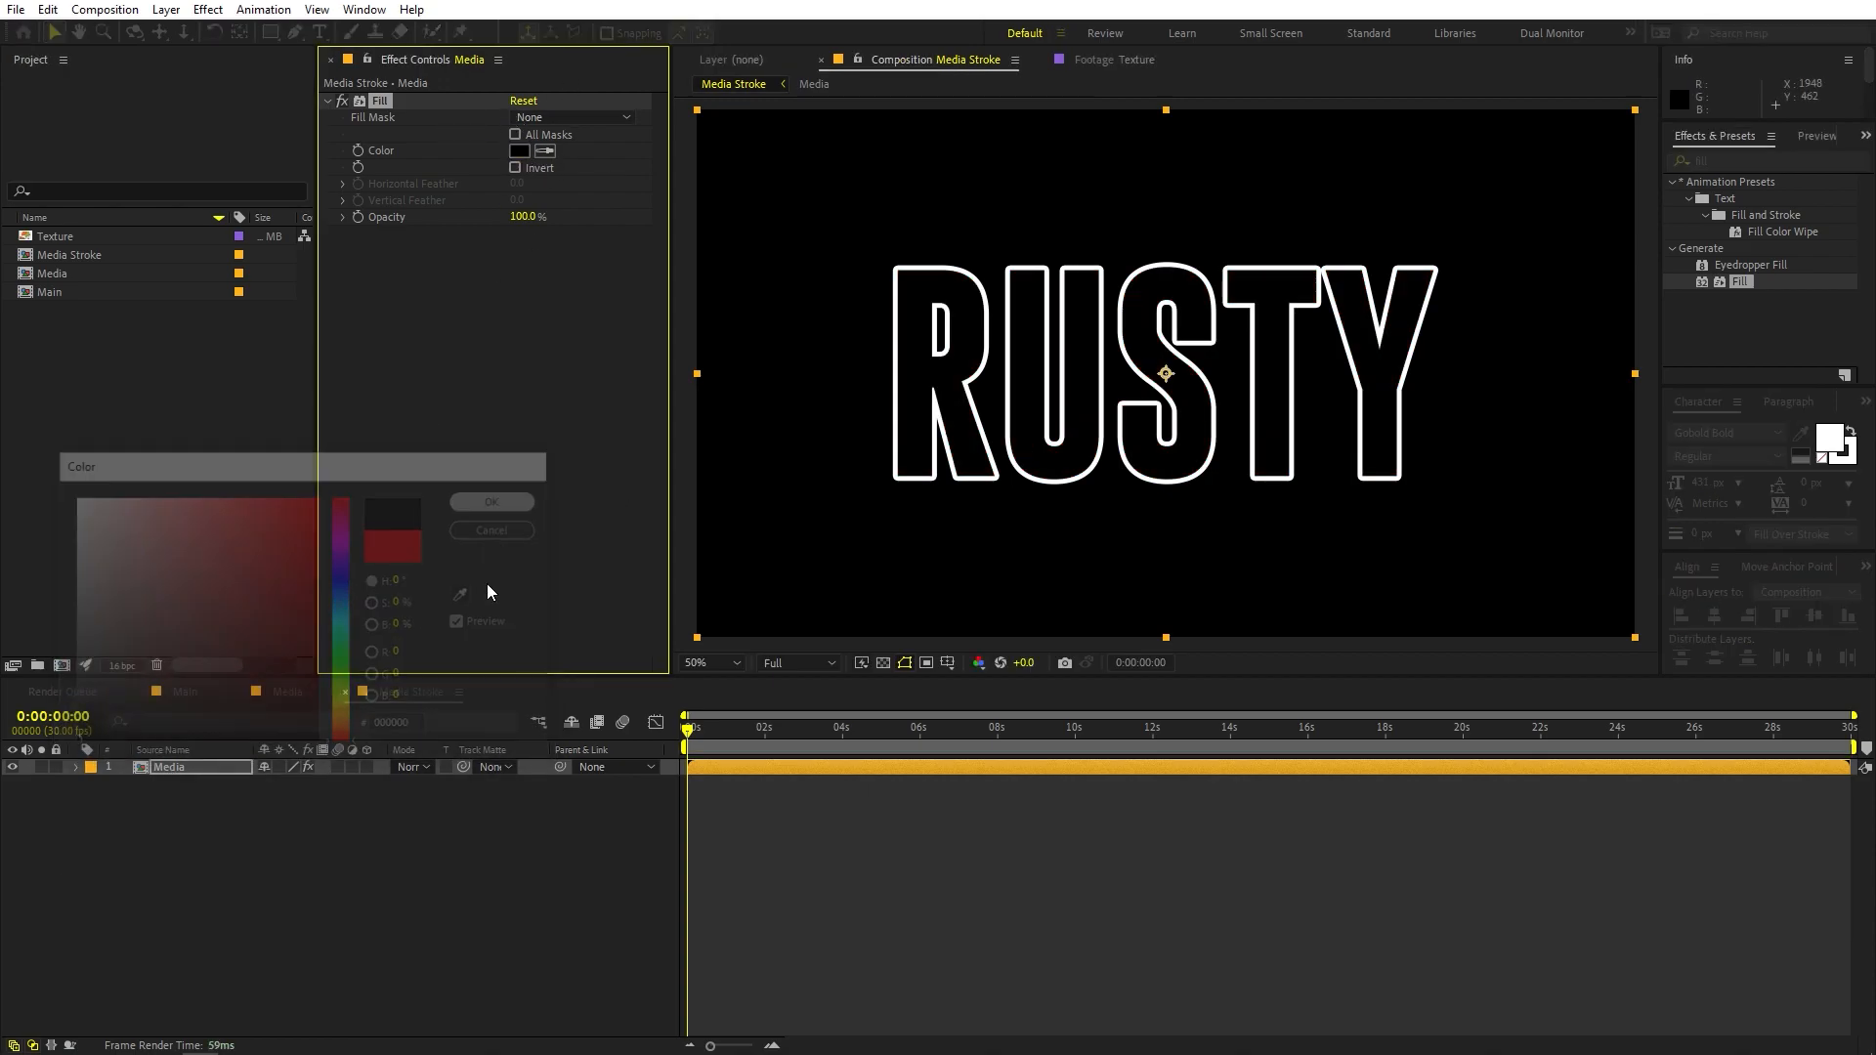
{"action": "left_click", "coordinate": [882, 662]}
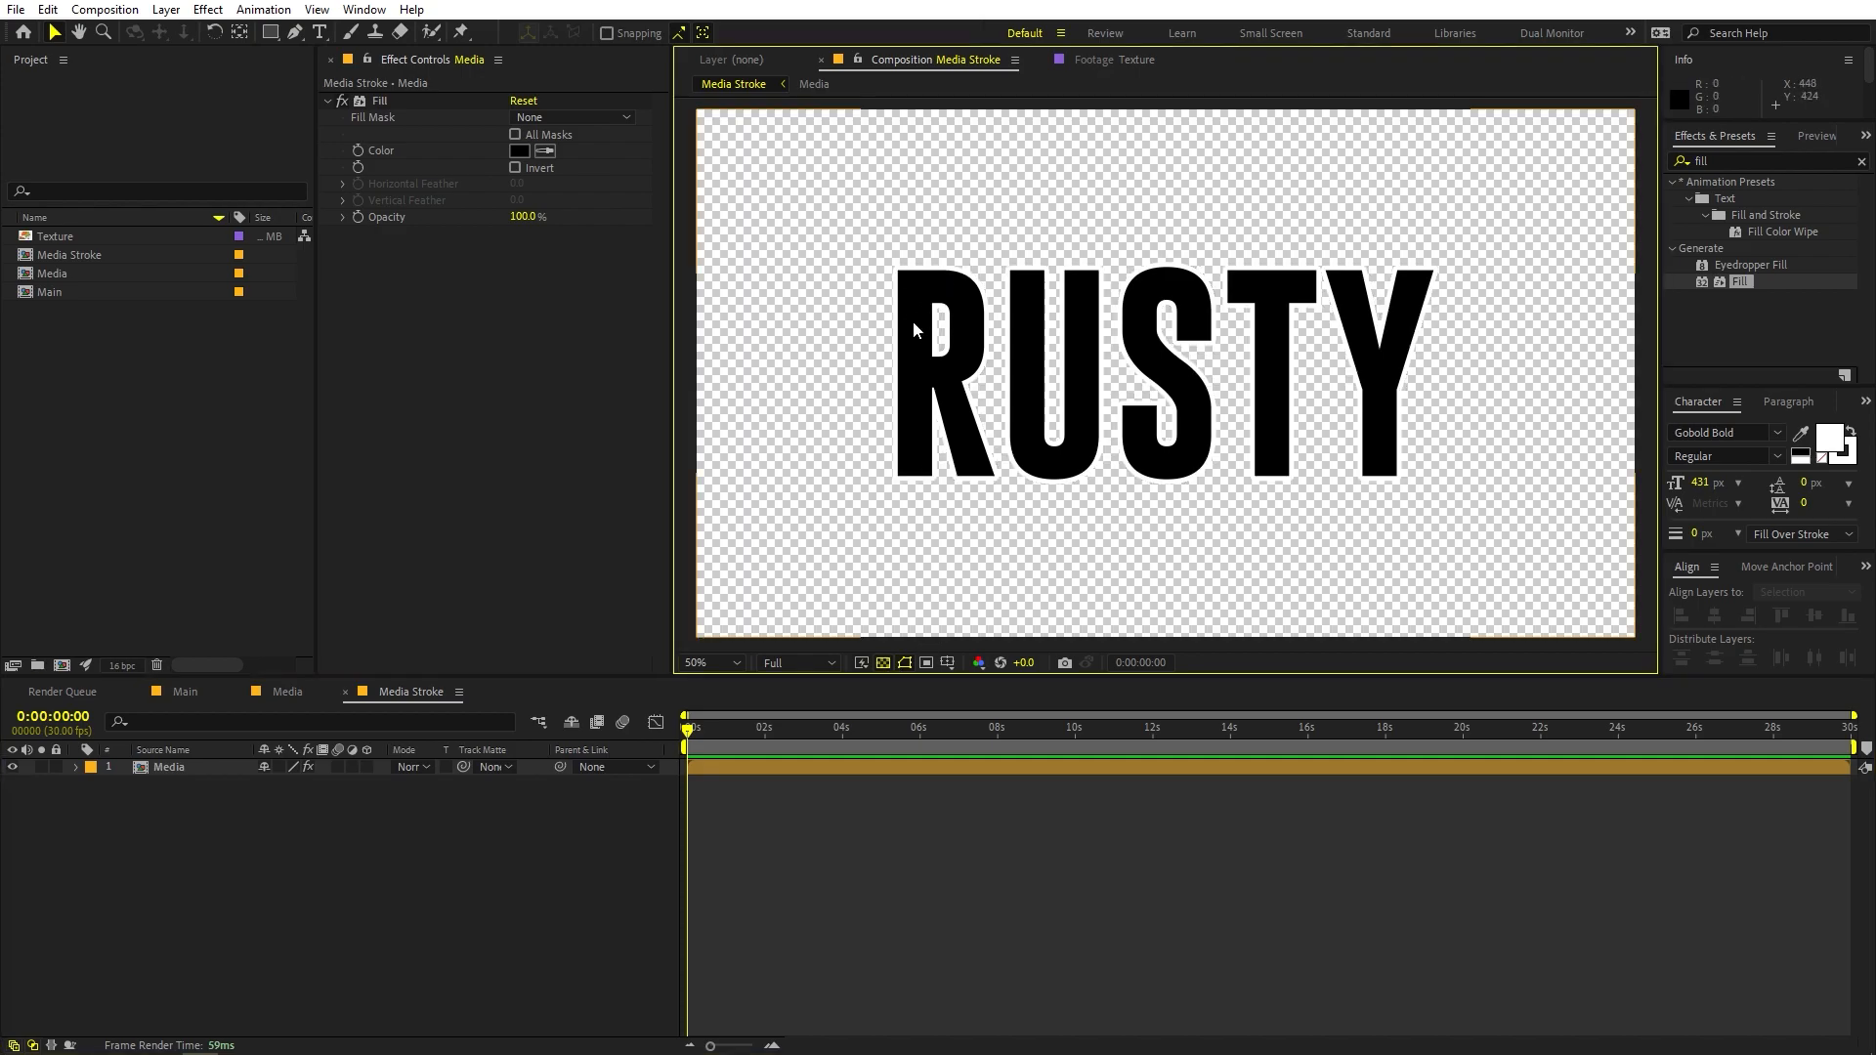
Turn off the transparency grid and add a black 1920 x 1080 solid beneath the Media layer in Media Stroke
{"action": "left_click", "coordinate": [884, 663]}
{"action": "right_click", "coordinate": [244, 901]}
{"action": "mouse_move", "coordinate": [394, 668]}
{"action": "left_click", "coordinate": [535, 718]}
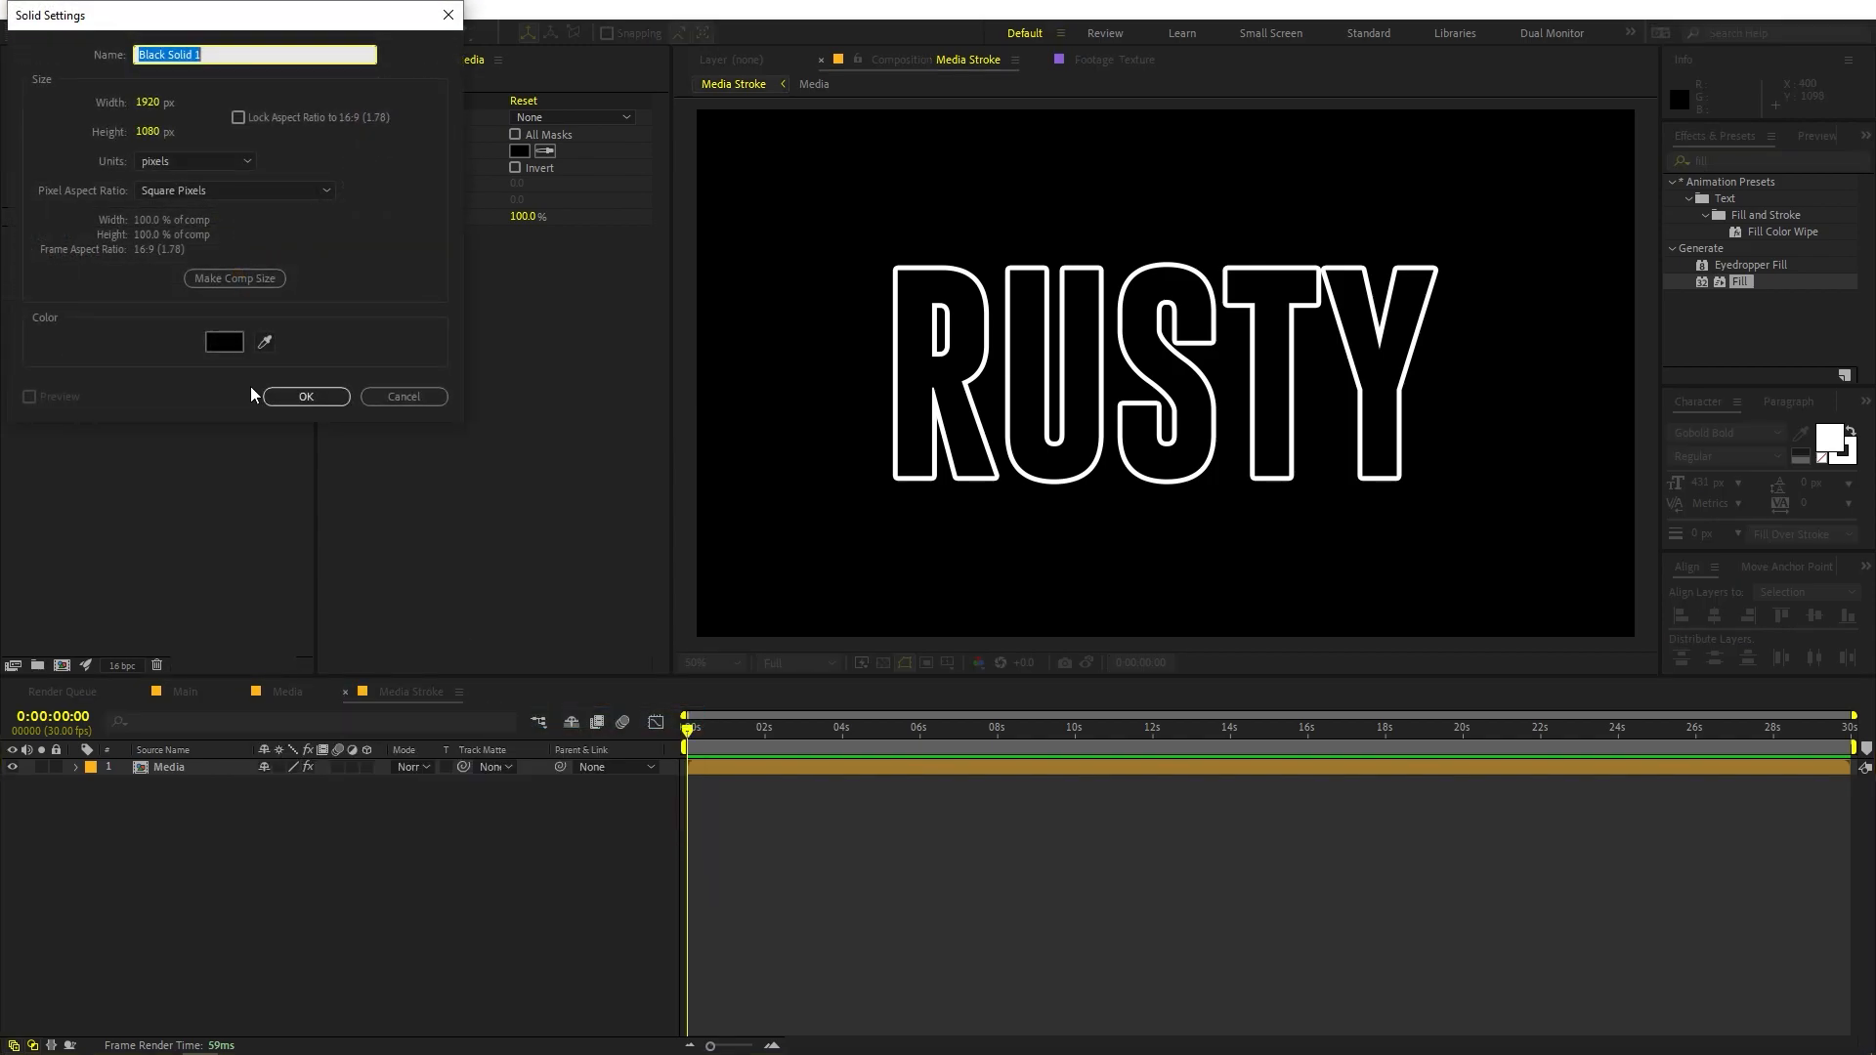
{"action": "left_click", "coordinate": [224, 342]}
{"action": "left_click", "coordinate": [127, 635]}
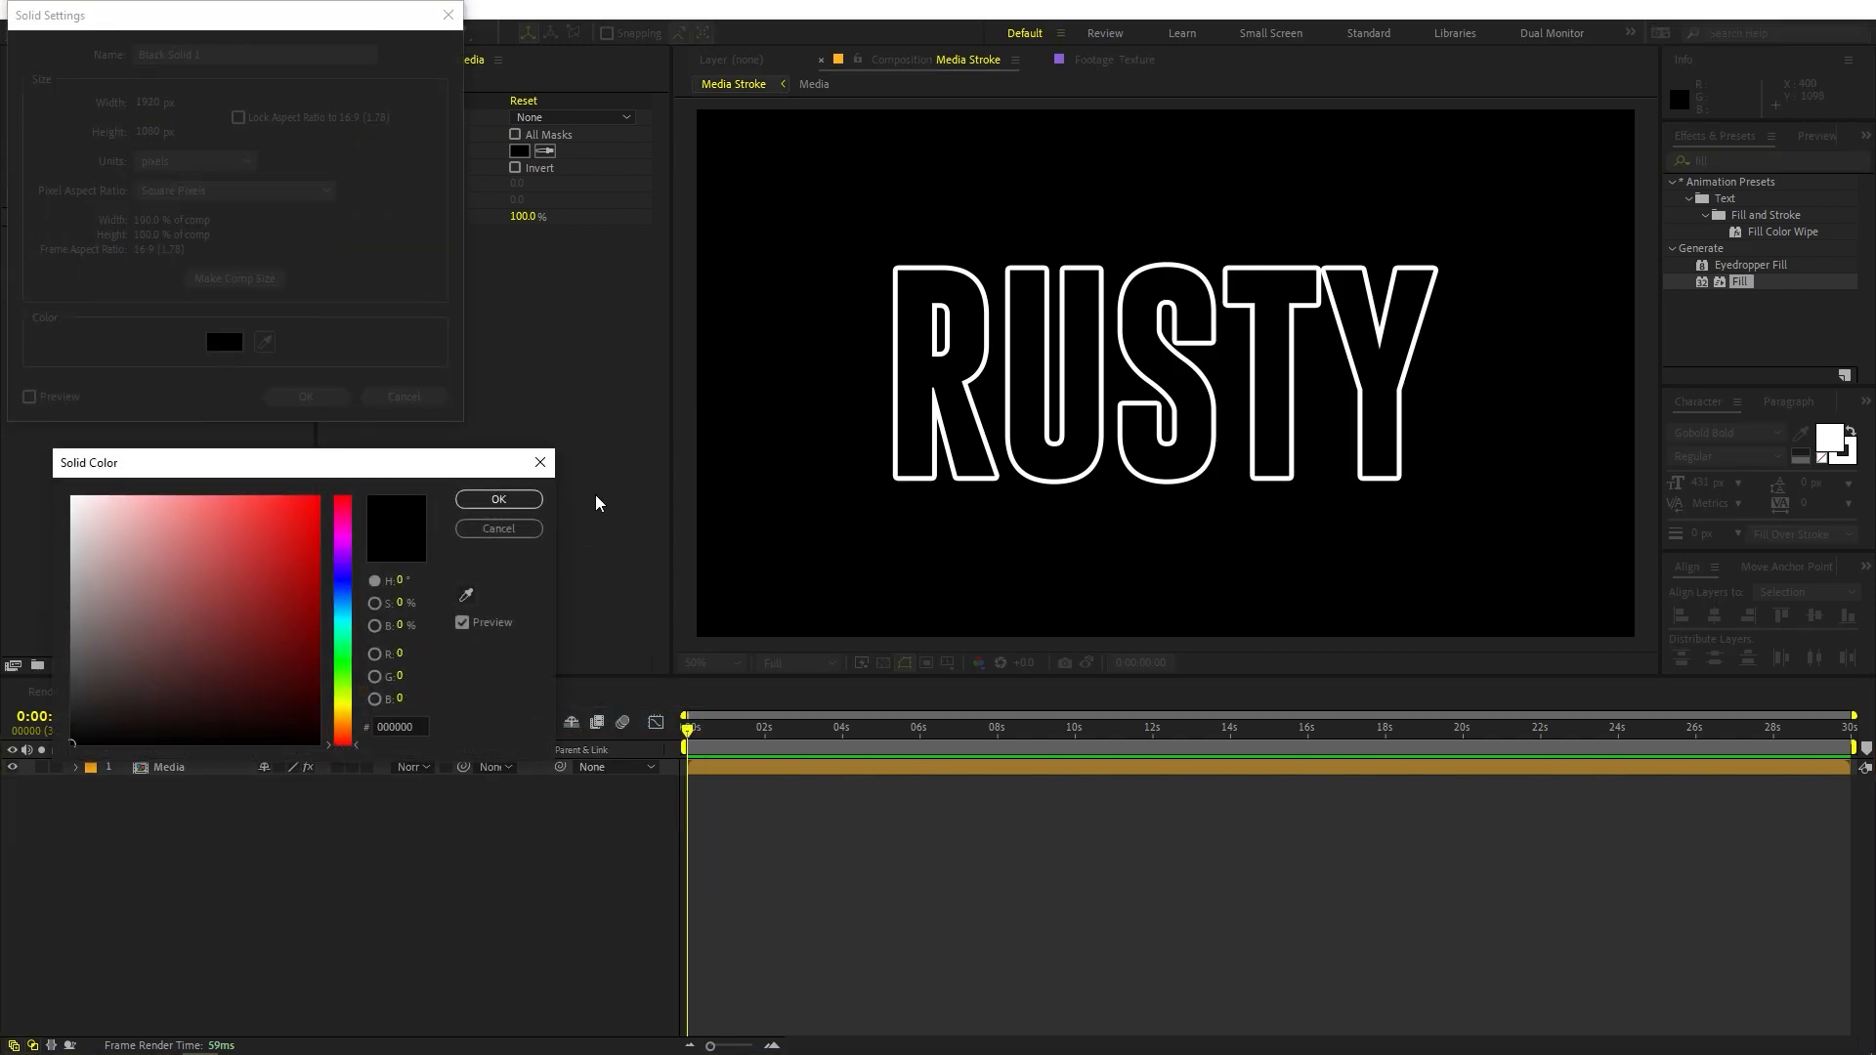
{"action": "left_click", "coordinate": [498, 500]}
{"action": "left_click", "coordinate": [306, 397]}
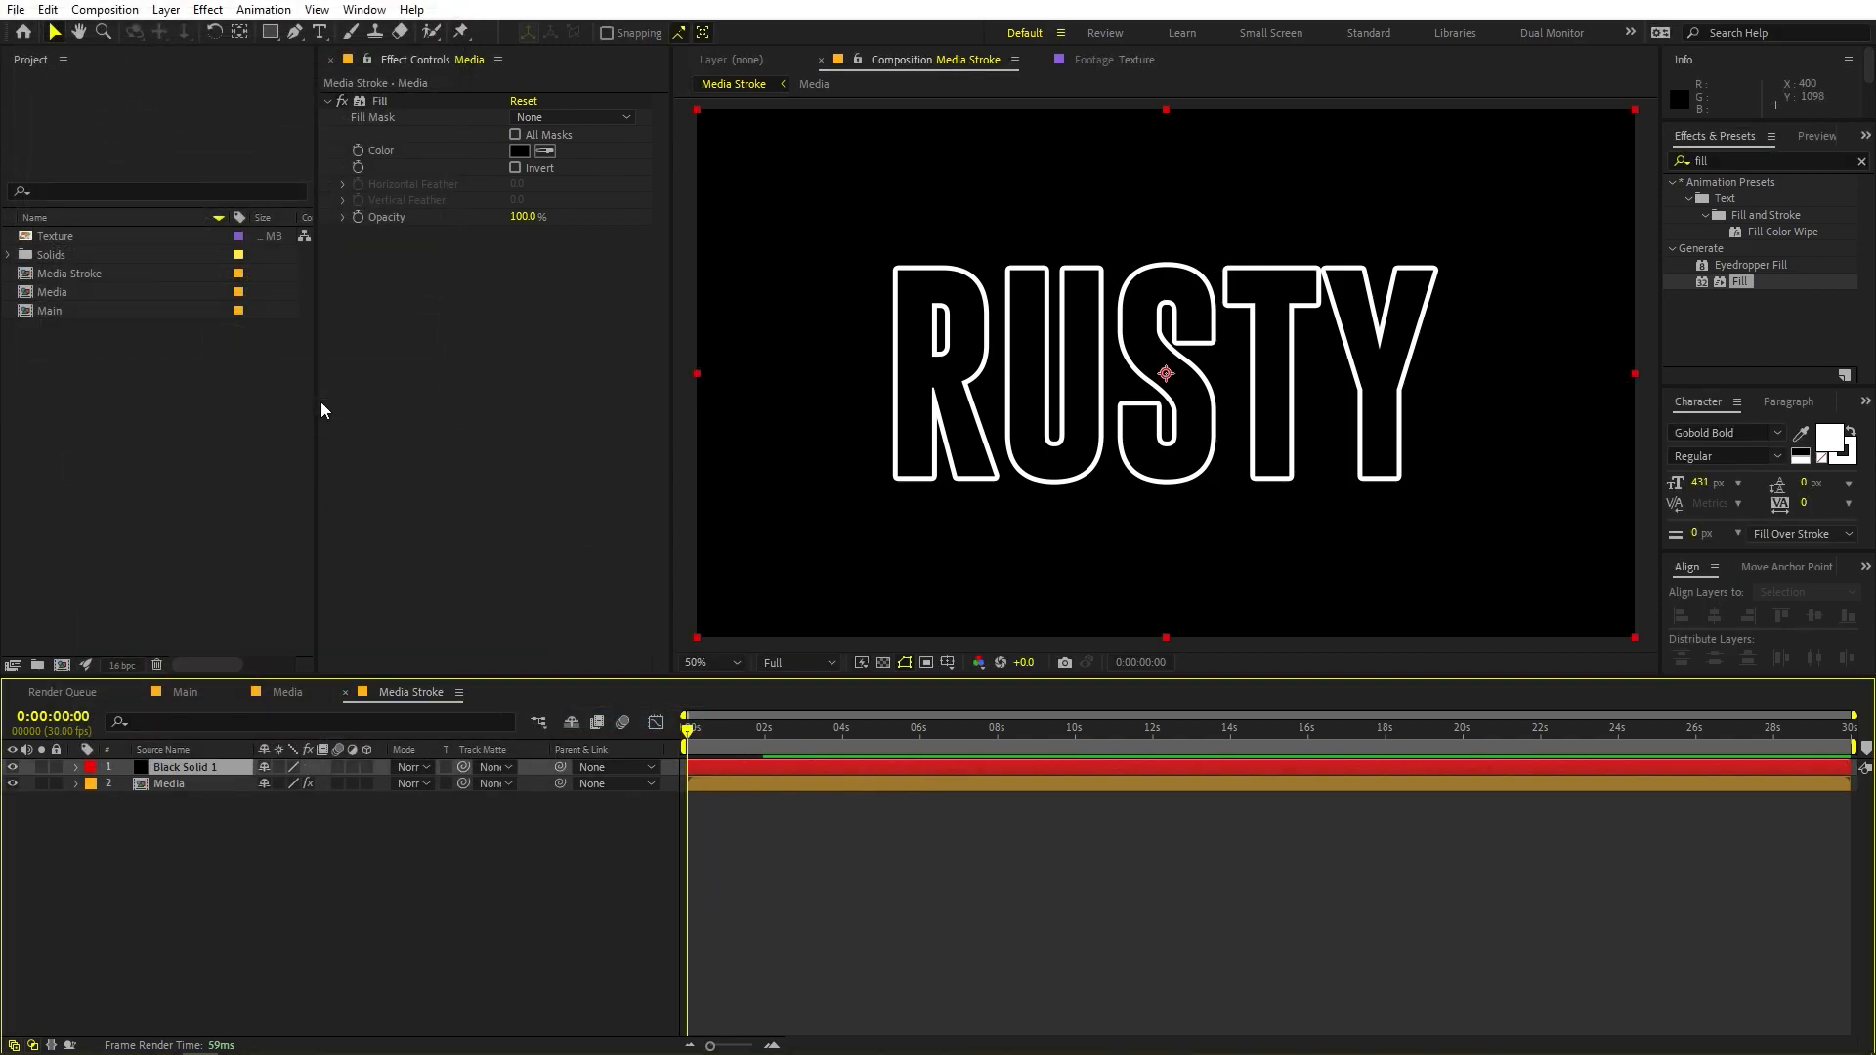
{"action": "mouse_move", "coordinate": [185, 767]}
{"action": "left_mouse_down"}
{"action": "mouse_move", "coordinate": [197, 862]}
{"action": "mouse_move", "coordinate": [214, 822]}
{"action": "mouse_move", "coordinate": [152, 764]}
{"action": "left_mouse_up"}
Pre-compose the Media layer and the black solid together as Media Outline
{"action": "left_click", "coordinate": [143, 810]}
{"action": "right_click", "coordinate": [156, 764]}
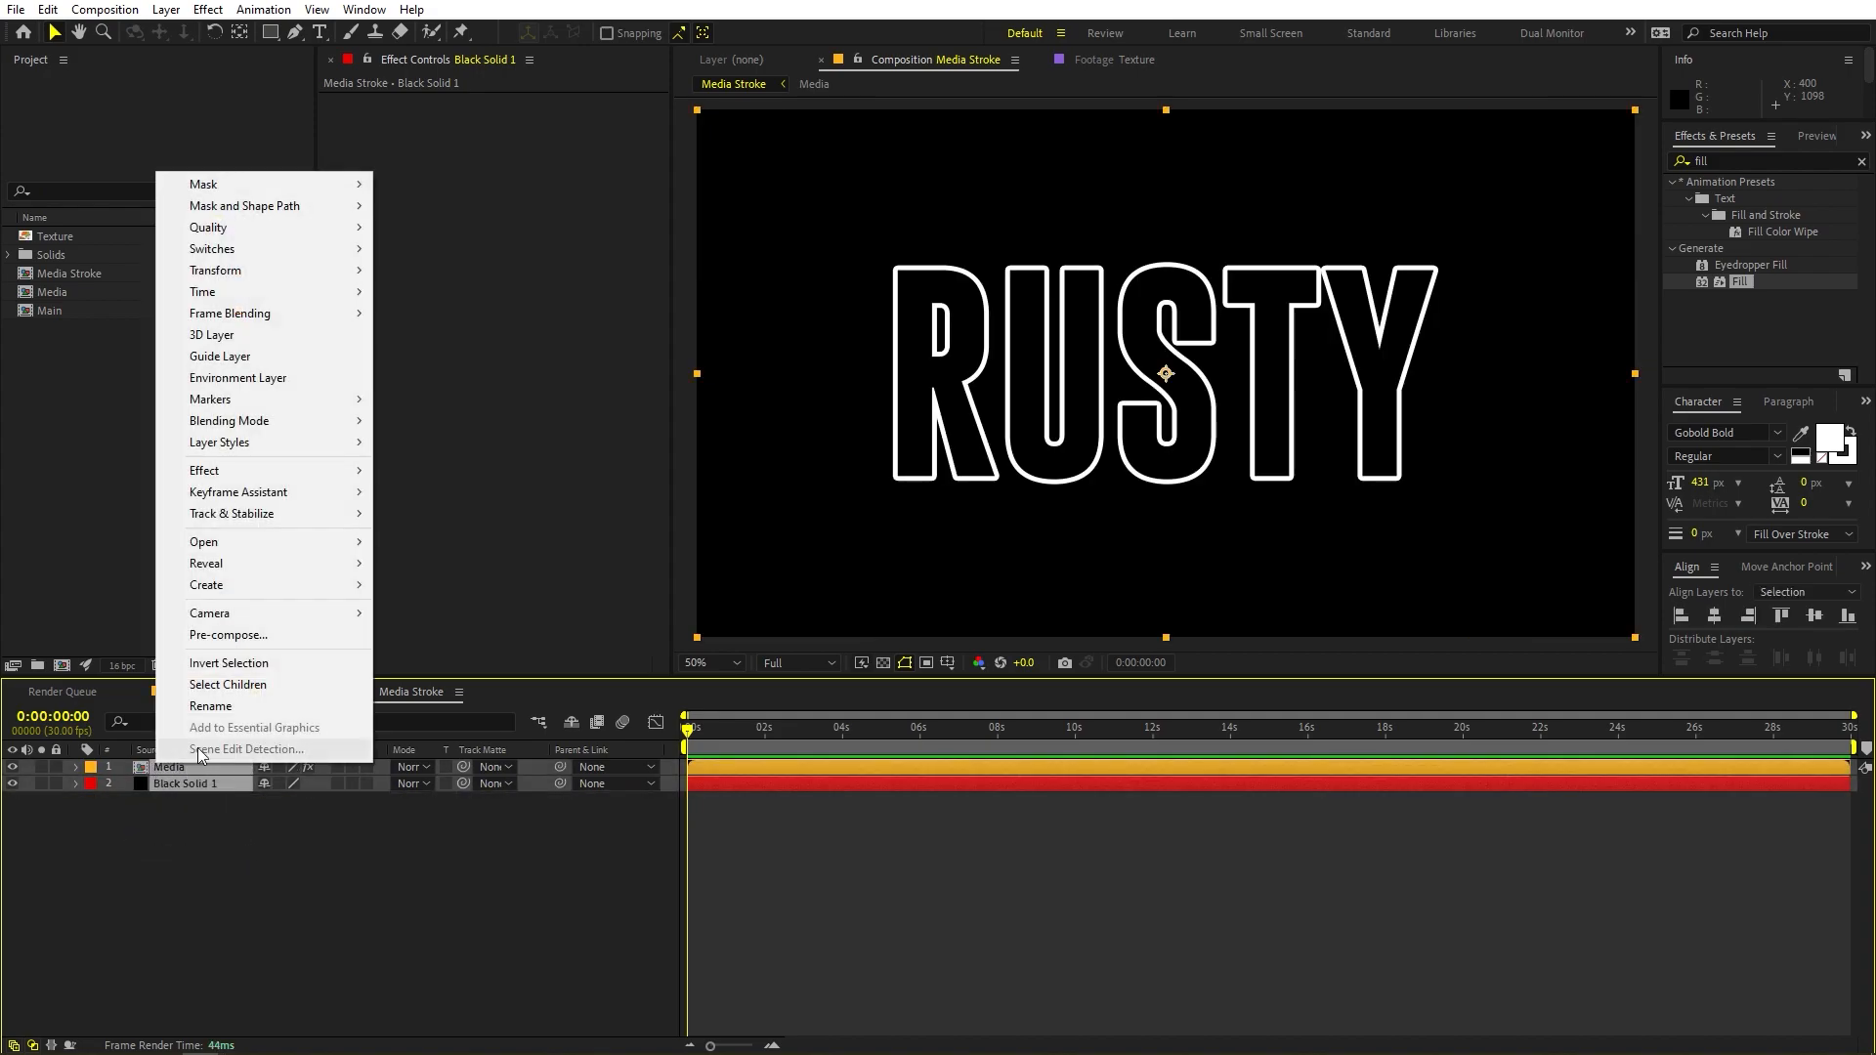
{"action": "left_click", "coordinate": [229, 636]}
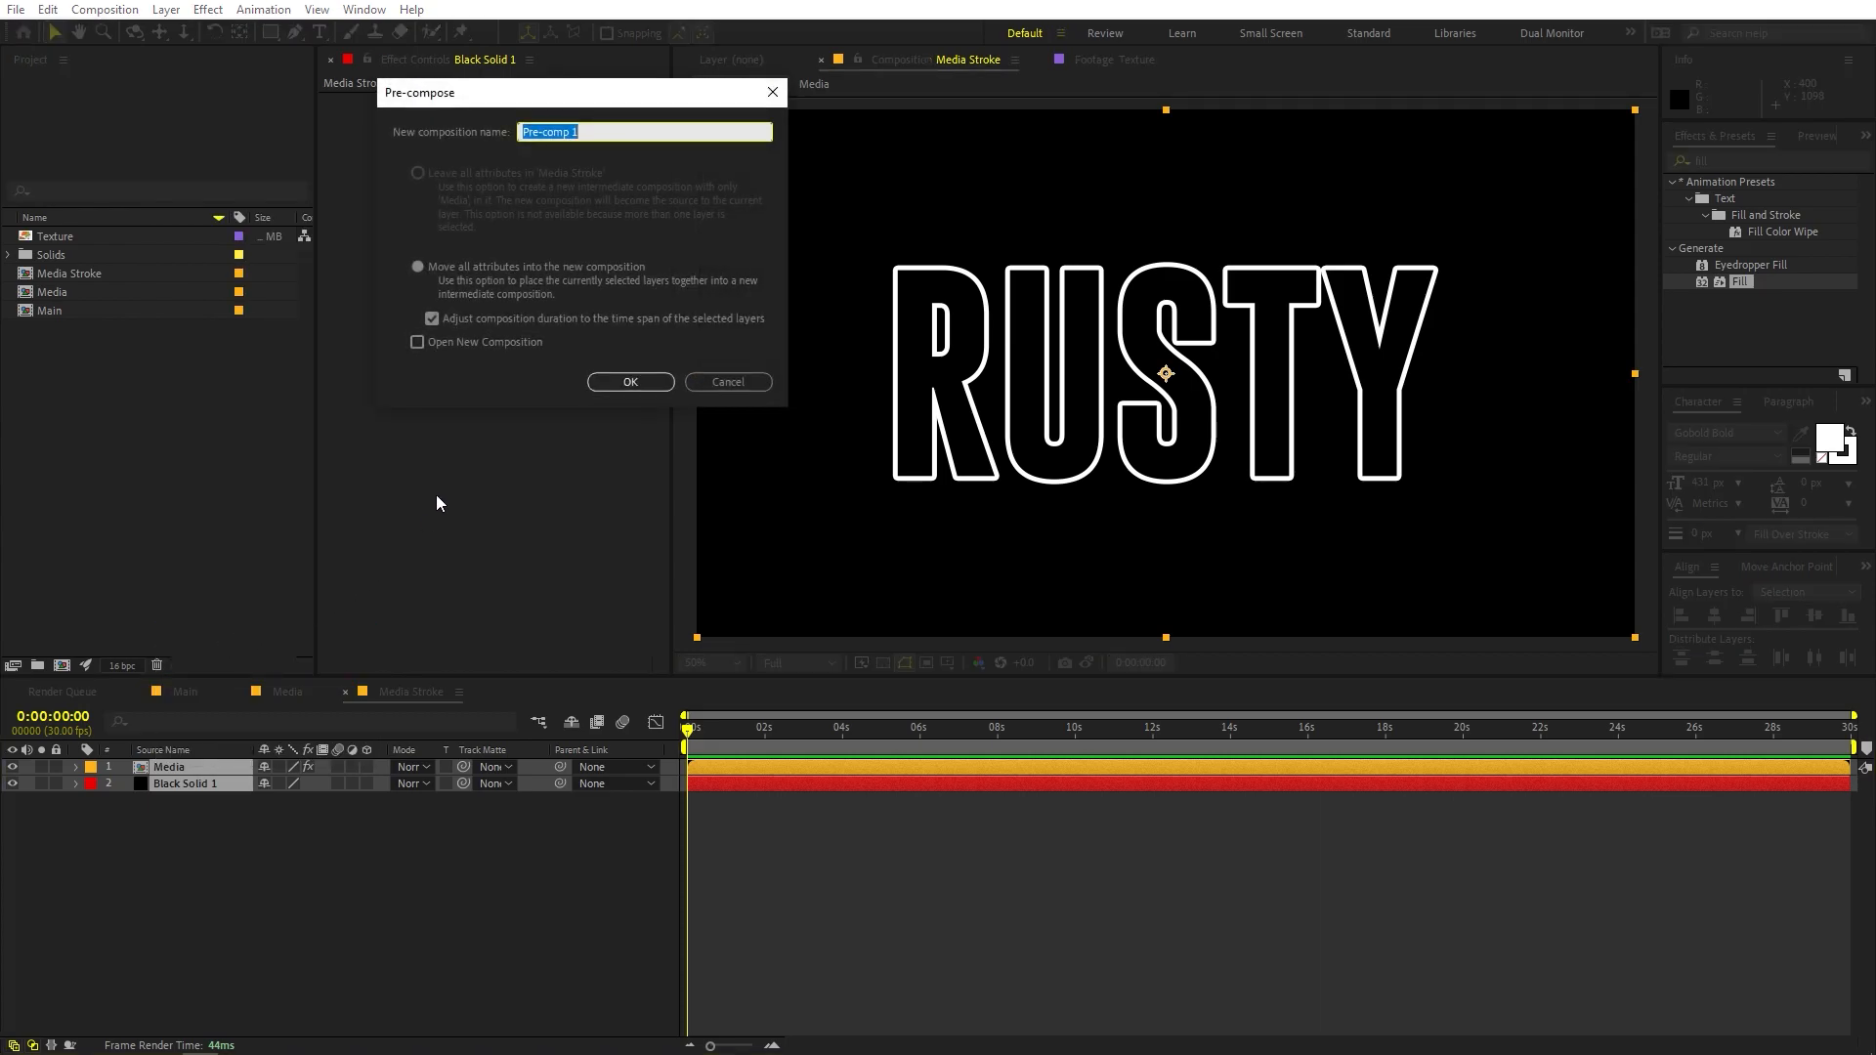
{"action": "type", "text": "Media Outline"}
{"action": "left_click", "coordinate": [611, 384]}
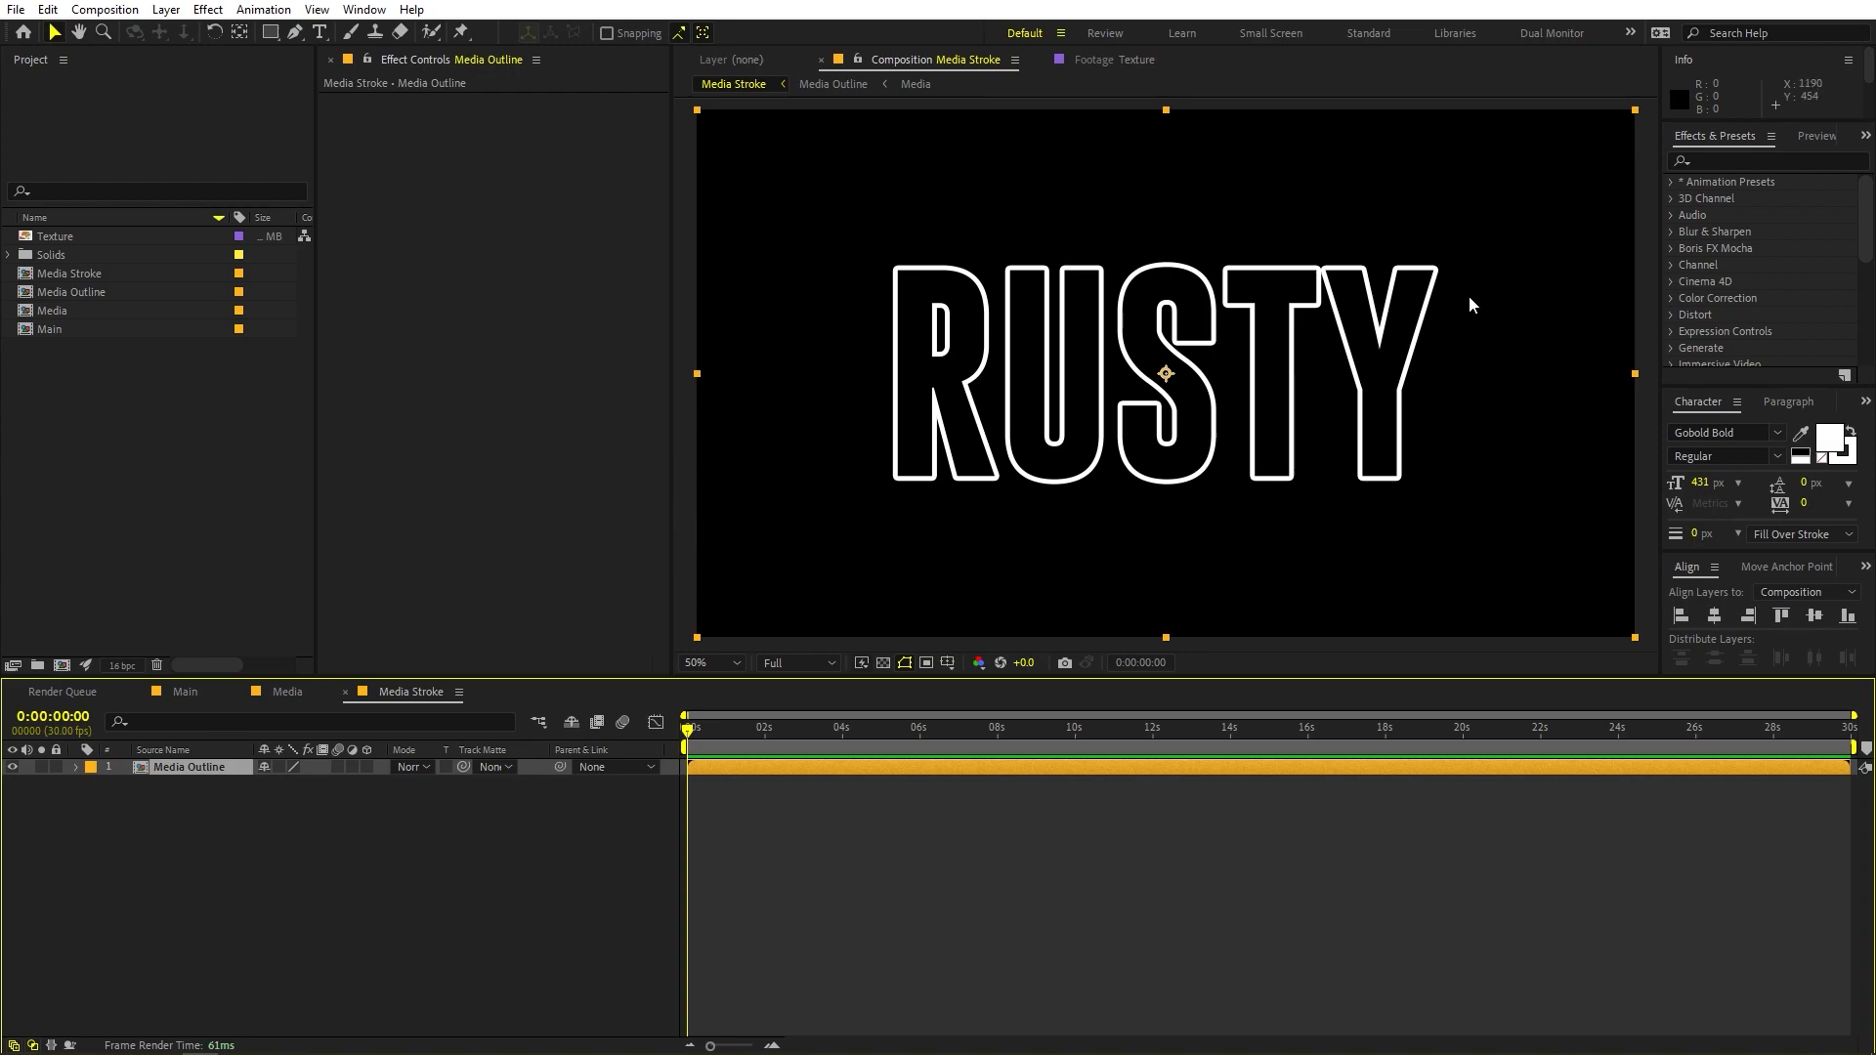
Apply the Shift Channels effect to the Media Outline layer and take its alpha from Luminance
{"action": "left_click", "coordinate": [1745, 160]}
{"action": "type", "text": "shift"}
{"action": "left_click_drag", "start_coordinate": [1767, 281], "coordinate": [512, 401]}
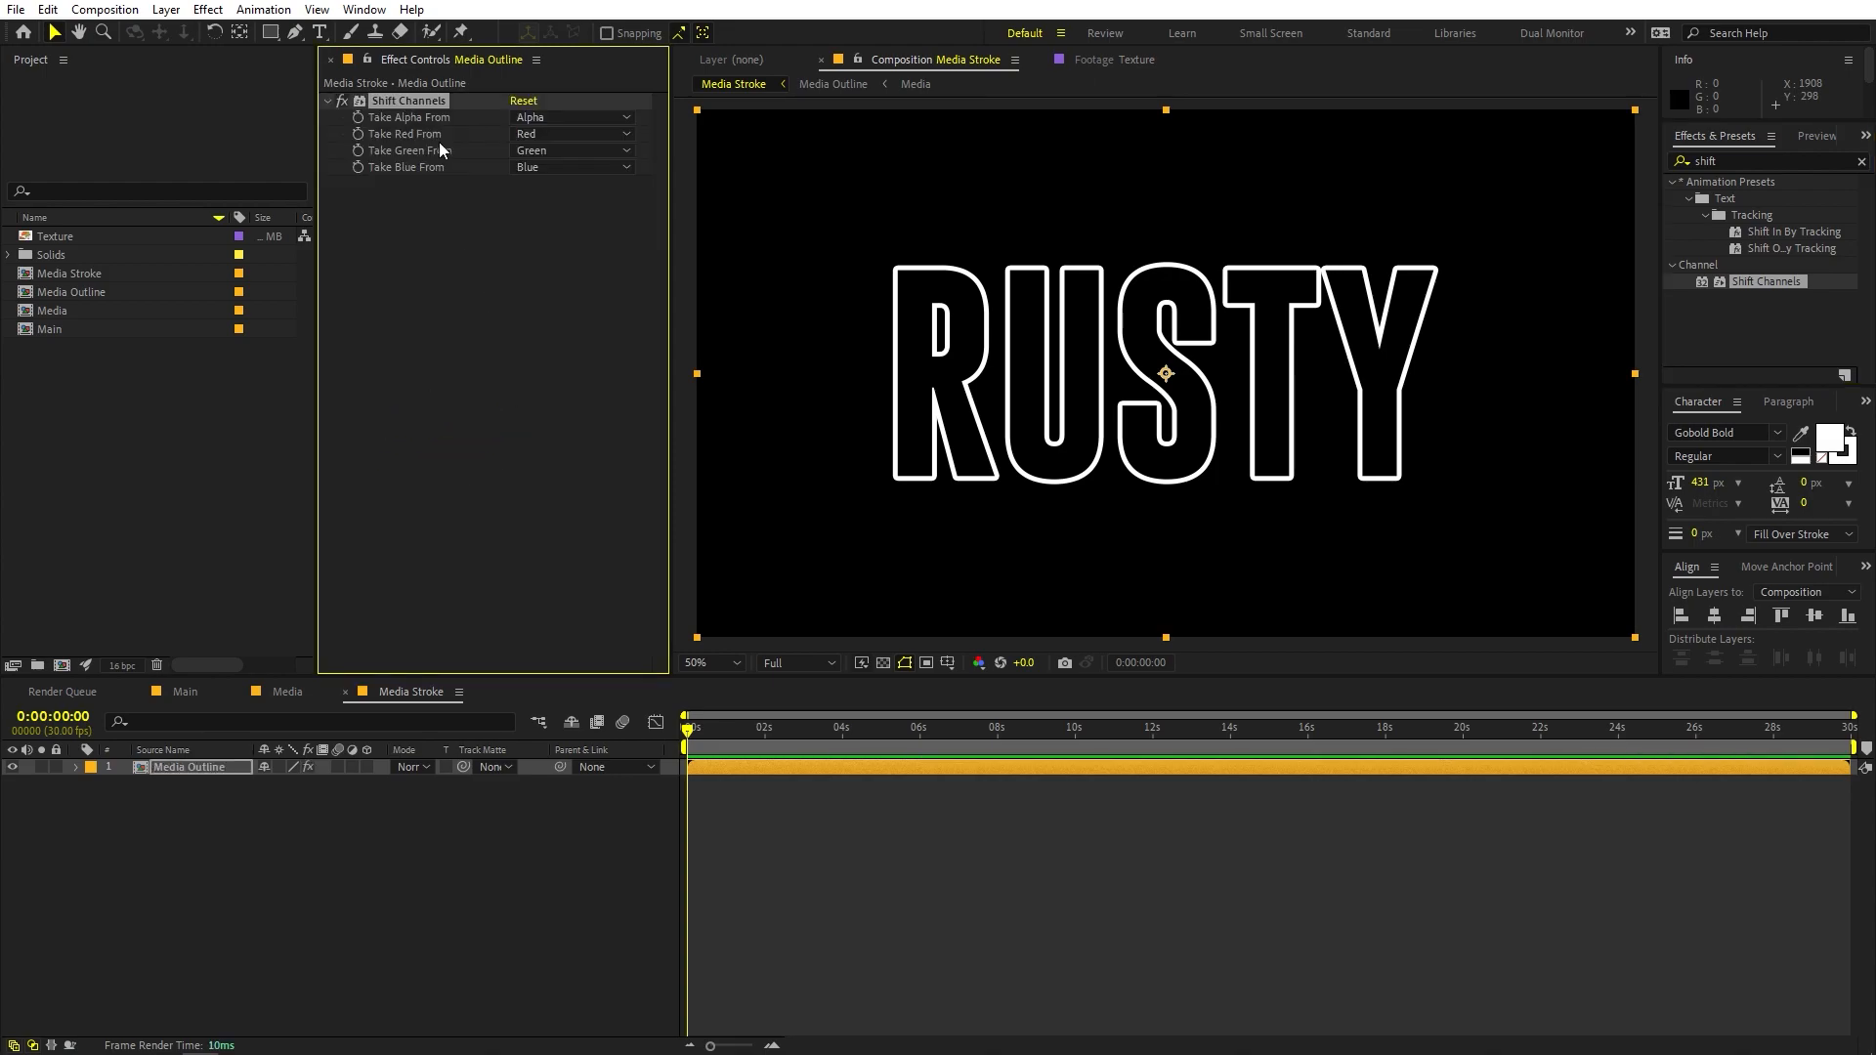
{"action": "left_click", "coordinate": [518, 117]}
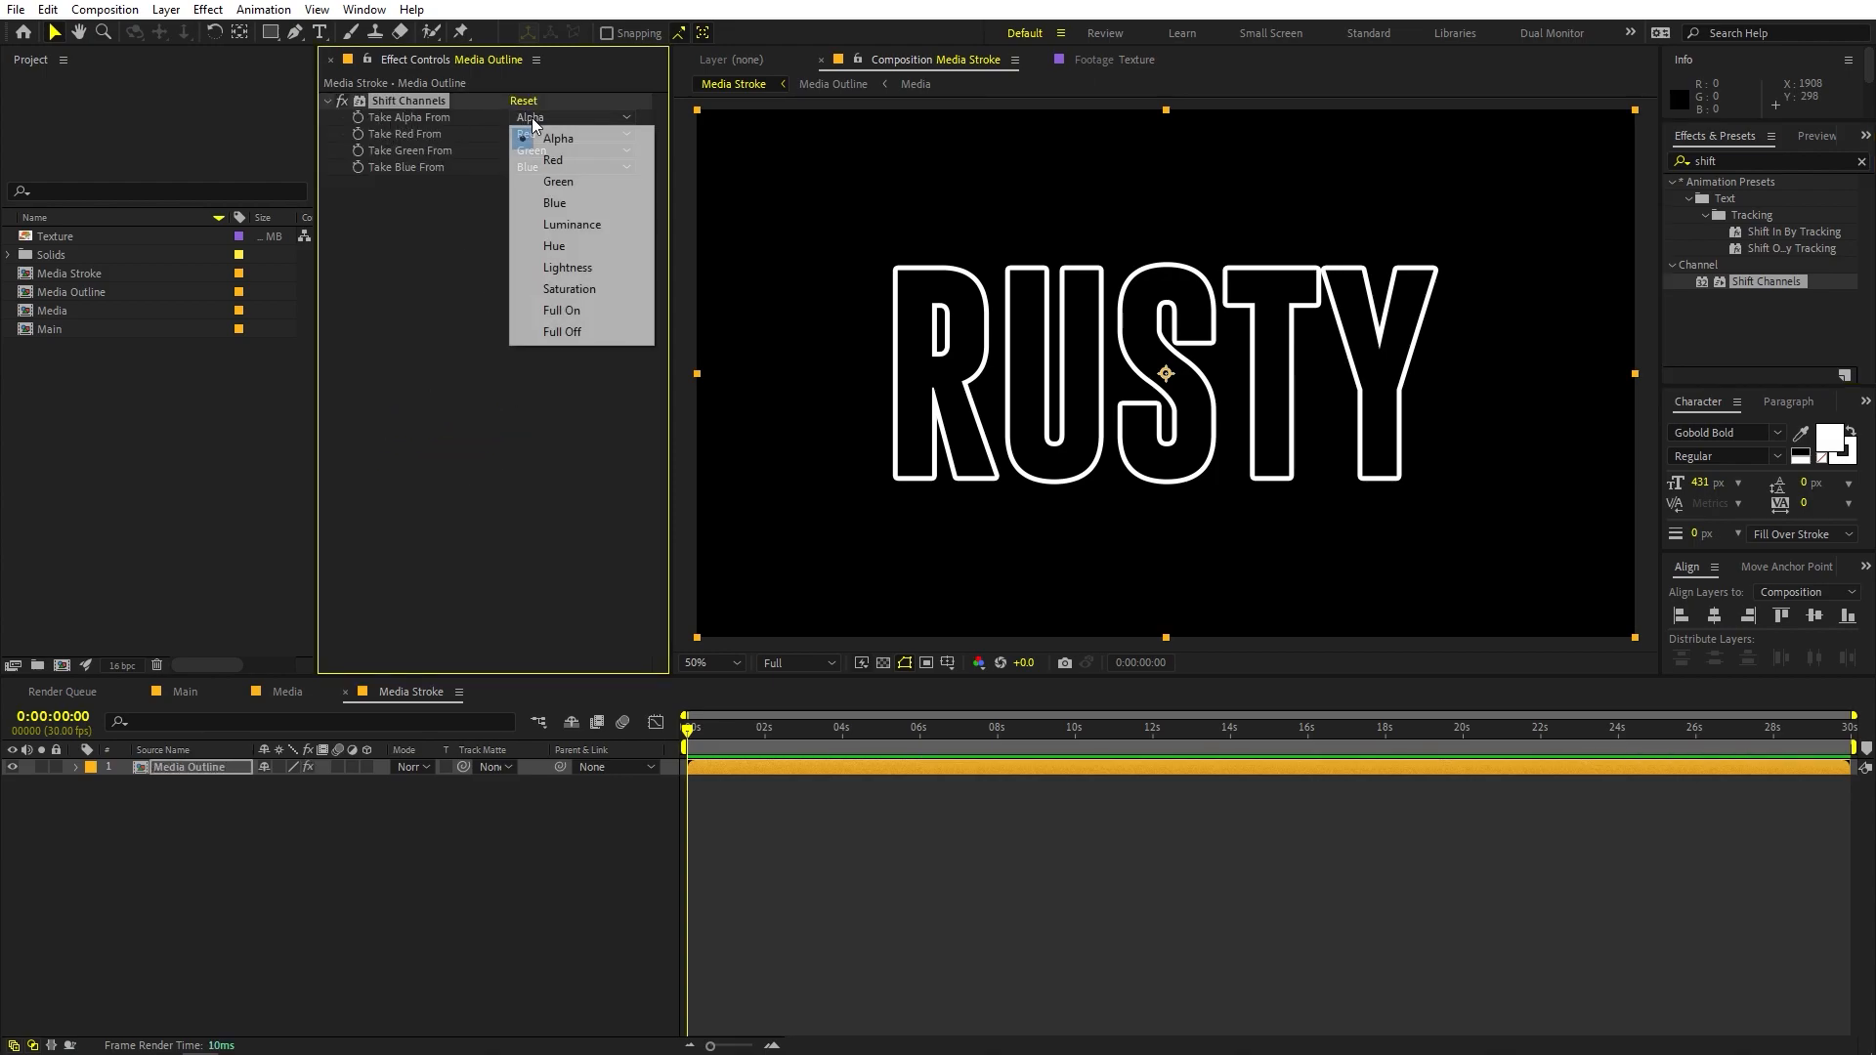
{"action": "left_click", "coordinate": [572, 225]}
{"action": "left_click", "coordinate": [814, 802]}
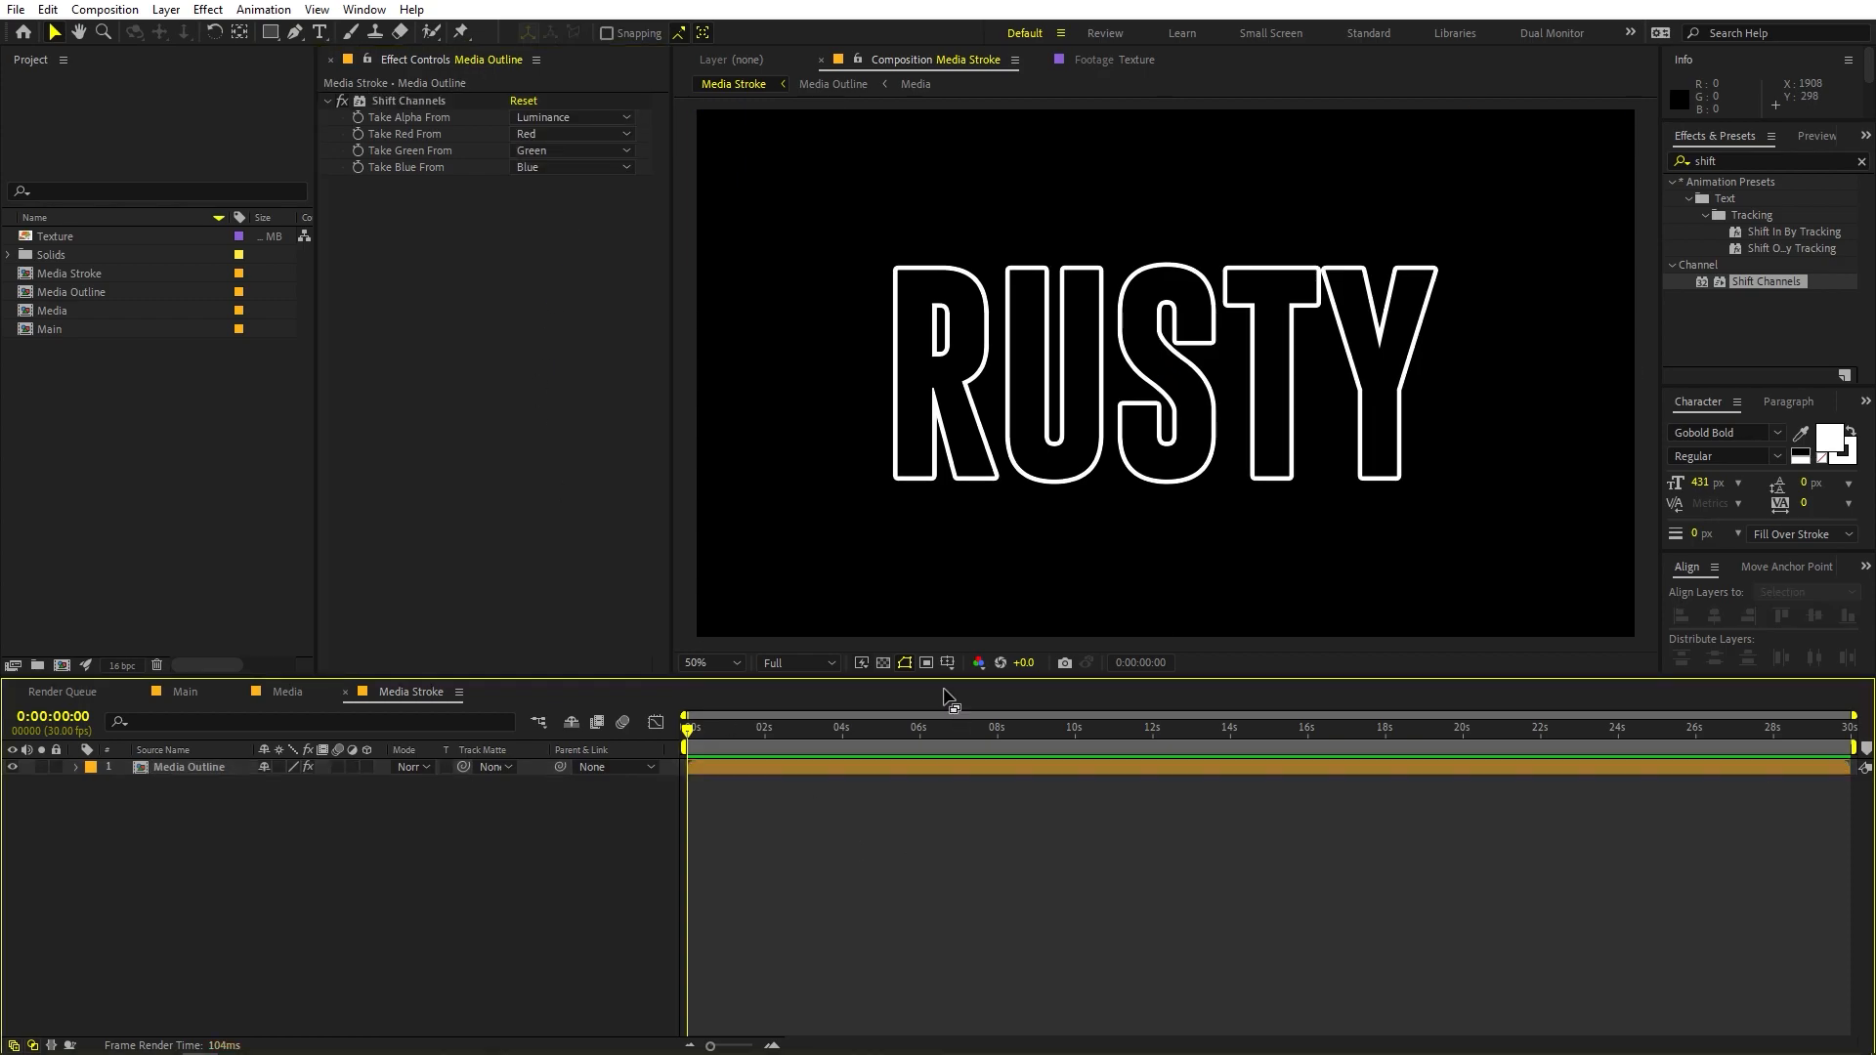
Inspect the outlined text against the transparency grid at closer zoom to check that only the stroke is left
{"action": "left_click", "coordinate": [883, 663]}
{"action": "left_click", "coordinate": [882, 662]}
{"action": "left_click", "coordinate": [883, 662]}
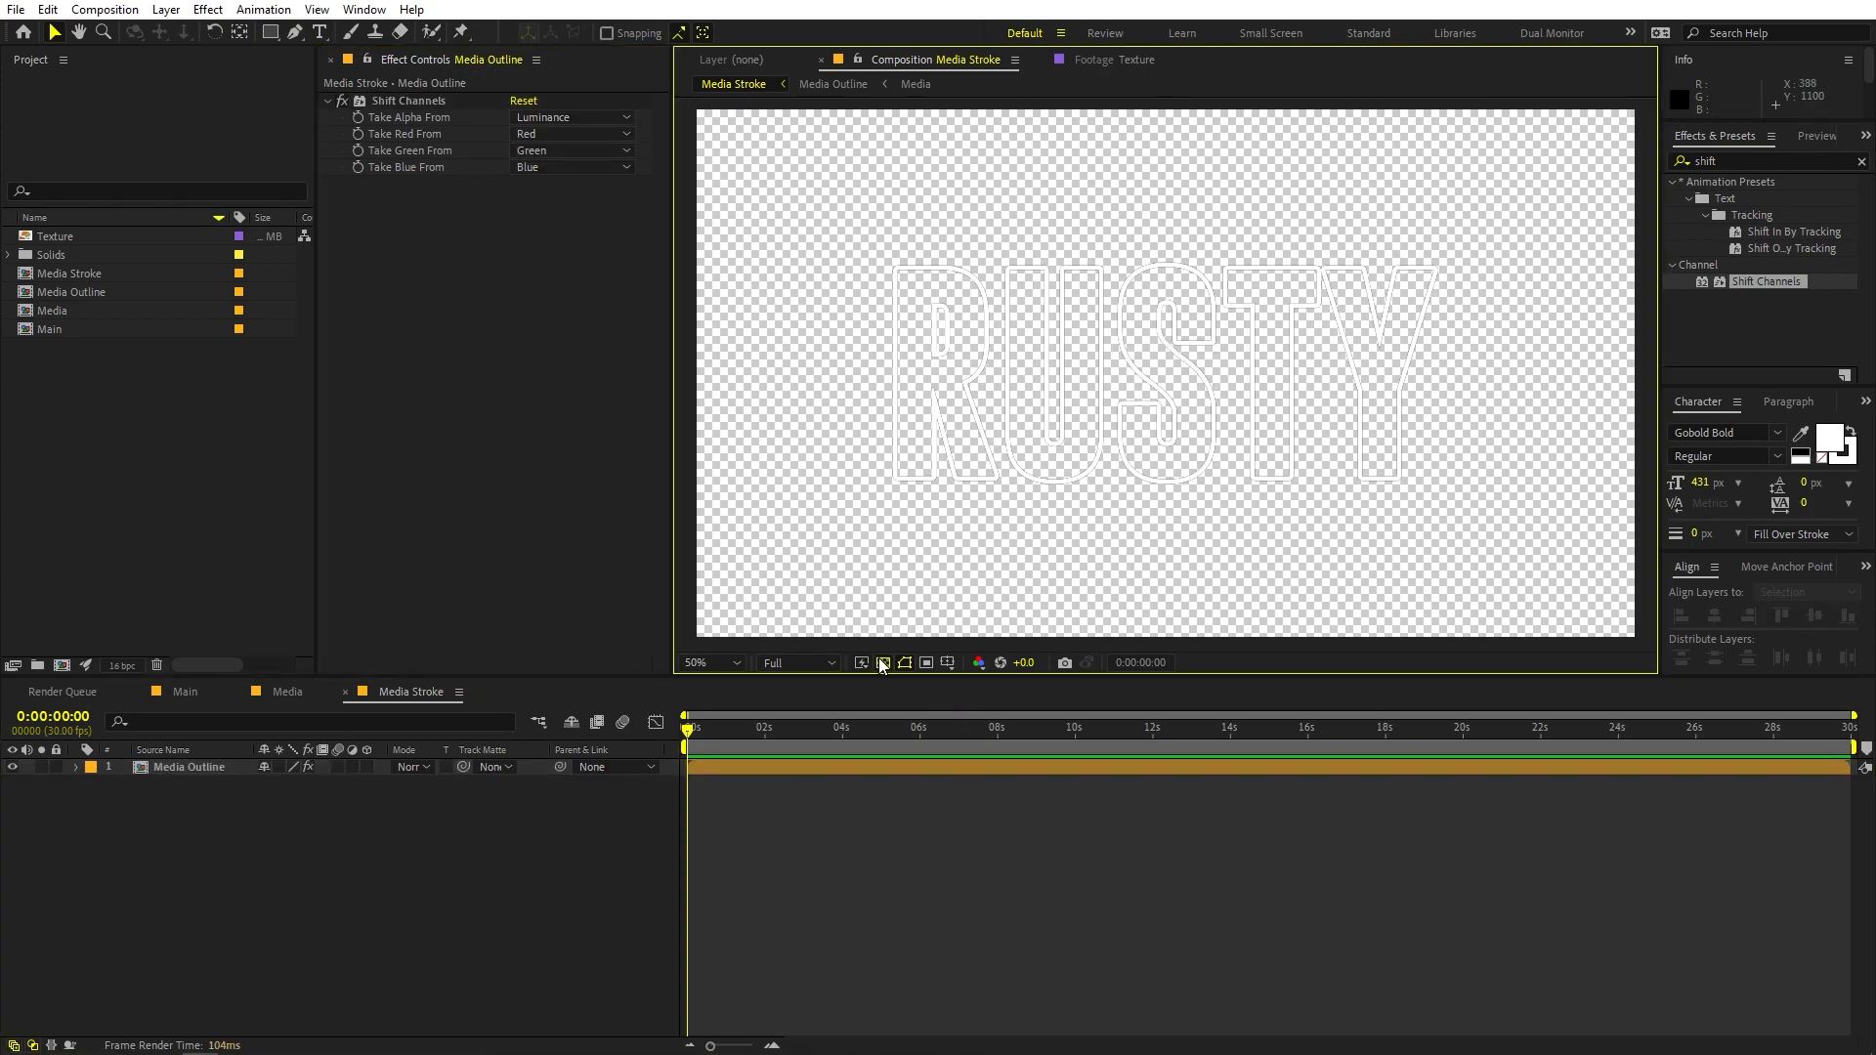
{"action": "key", "text": "period"}
{"action": "key", "text": "period"}
{"action": "key", "text": "comma"}
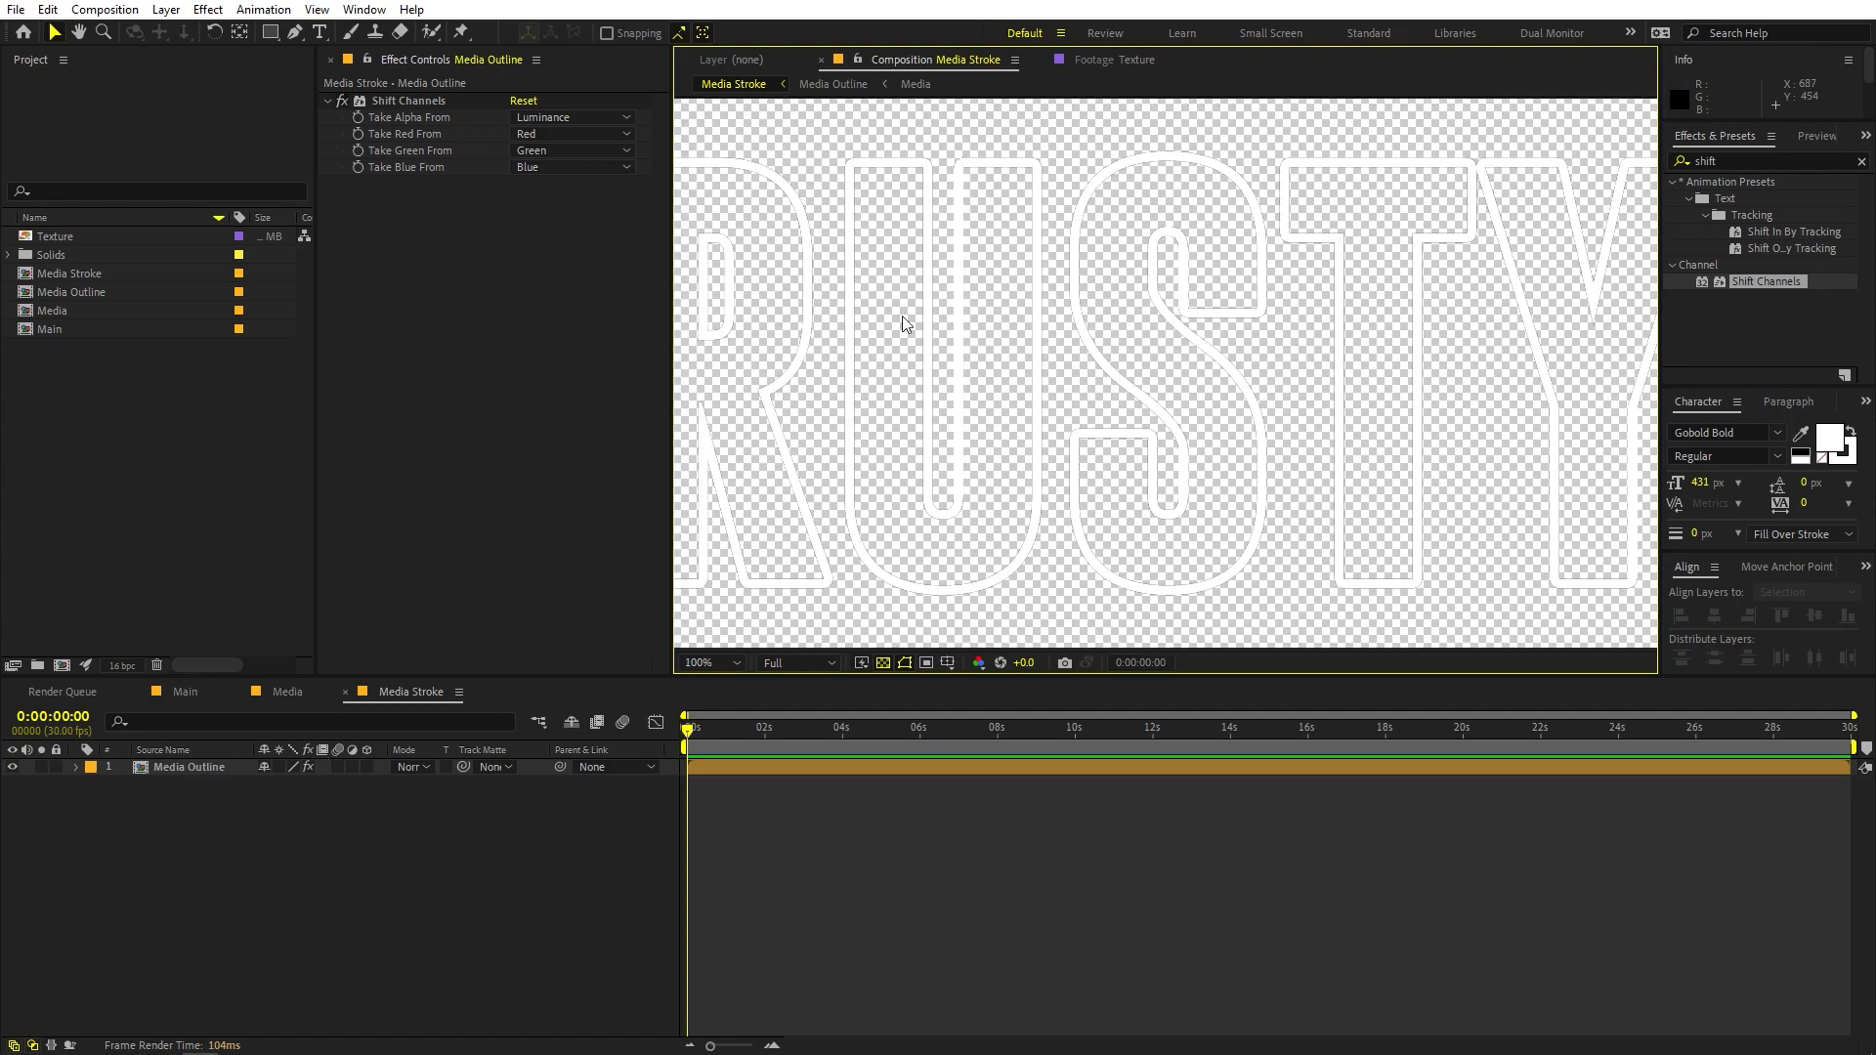
{"action": "left_click", "coordinate": [883, 663]}
{"action": "left_click", "coordinate": [908, 912]}
{"action": "key", "text": "comma"}
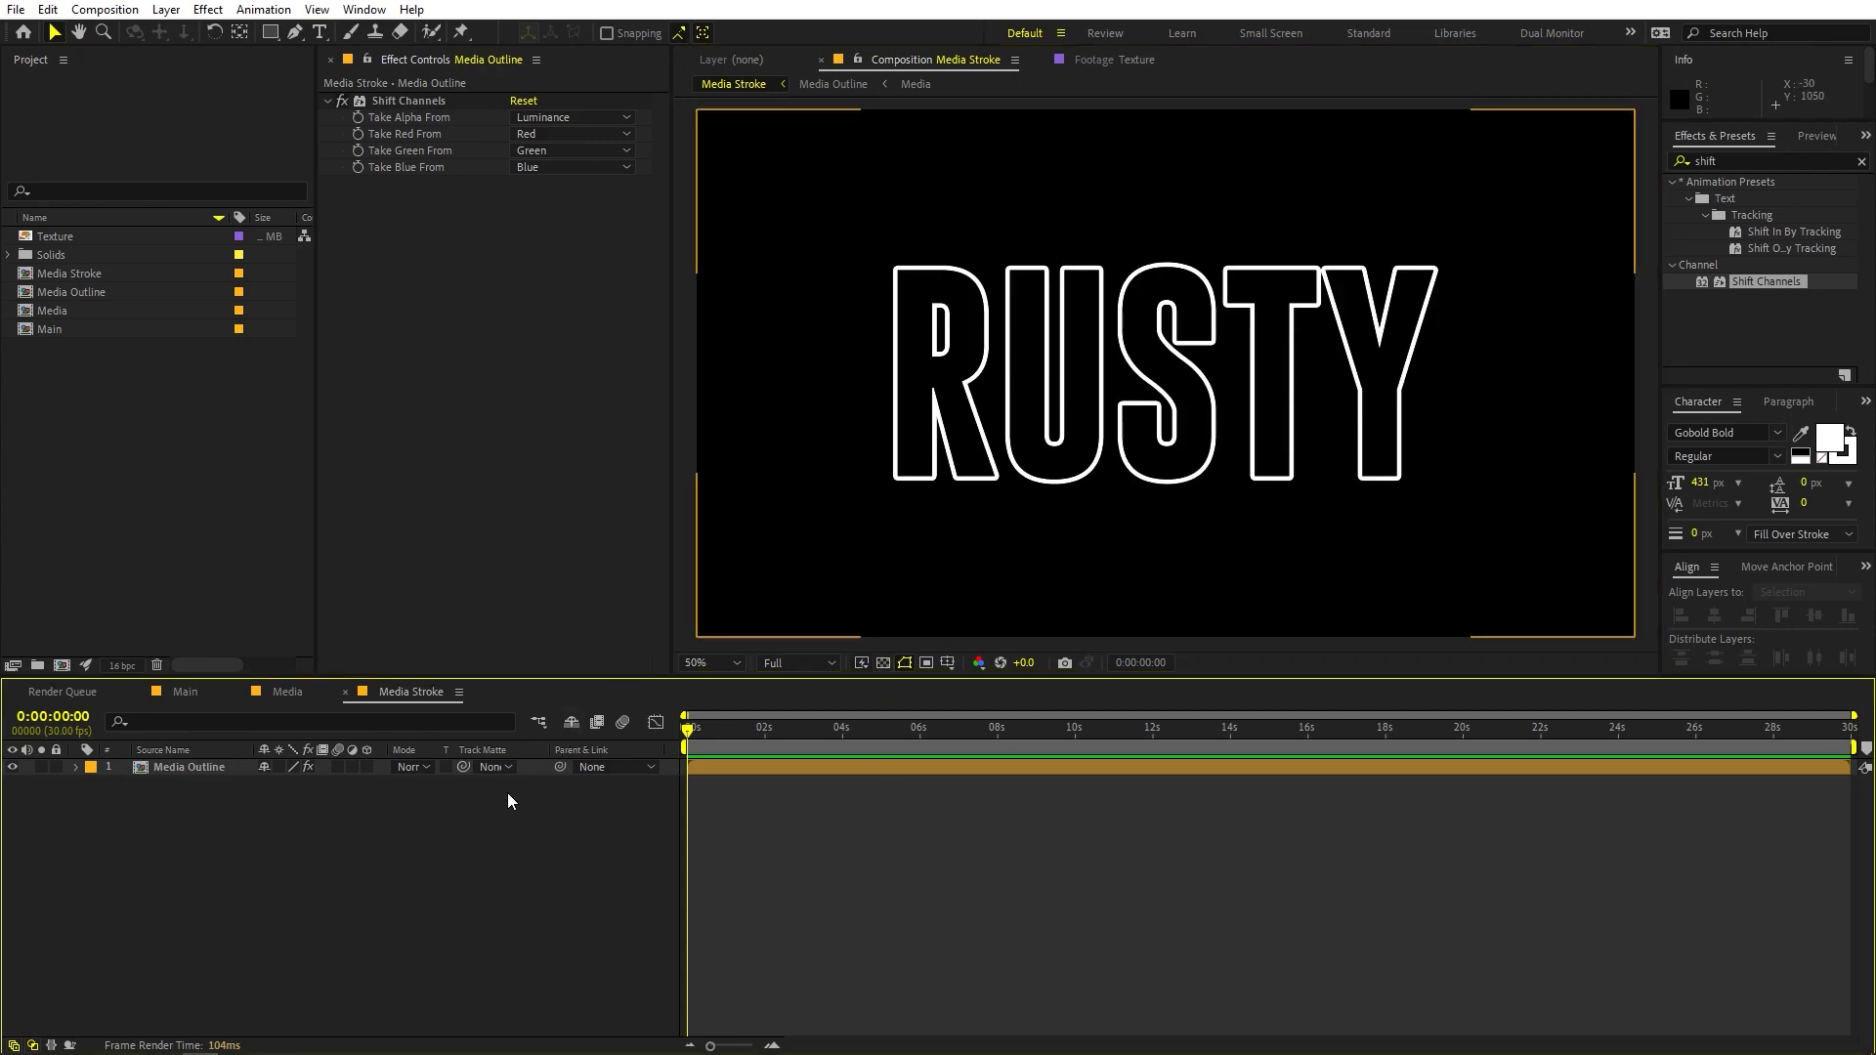
Create a new composition from the Film (2K) 2048x1556 preset with the frame rate set to 30
{"action": "left_click", "coordinate": [186, 691]}
{"action": "left_click", "coordinate": [142, 431]}
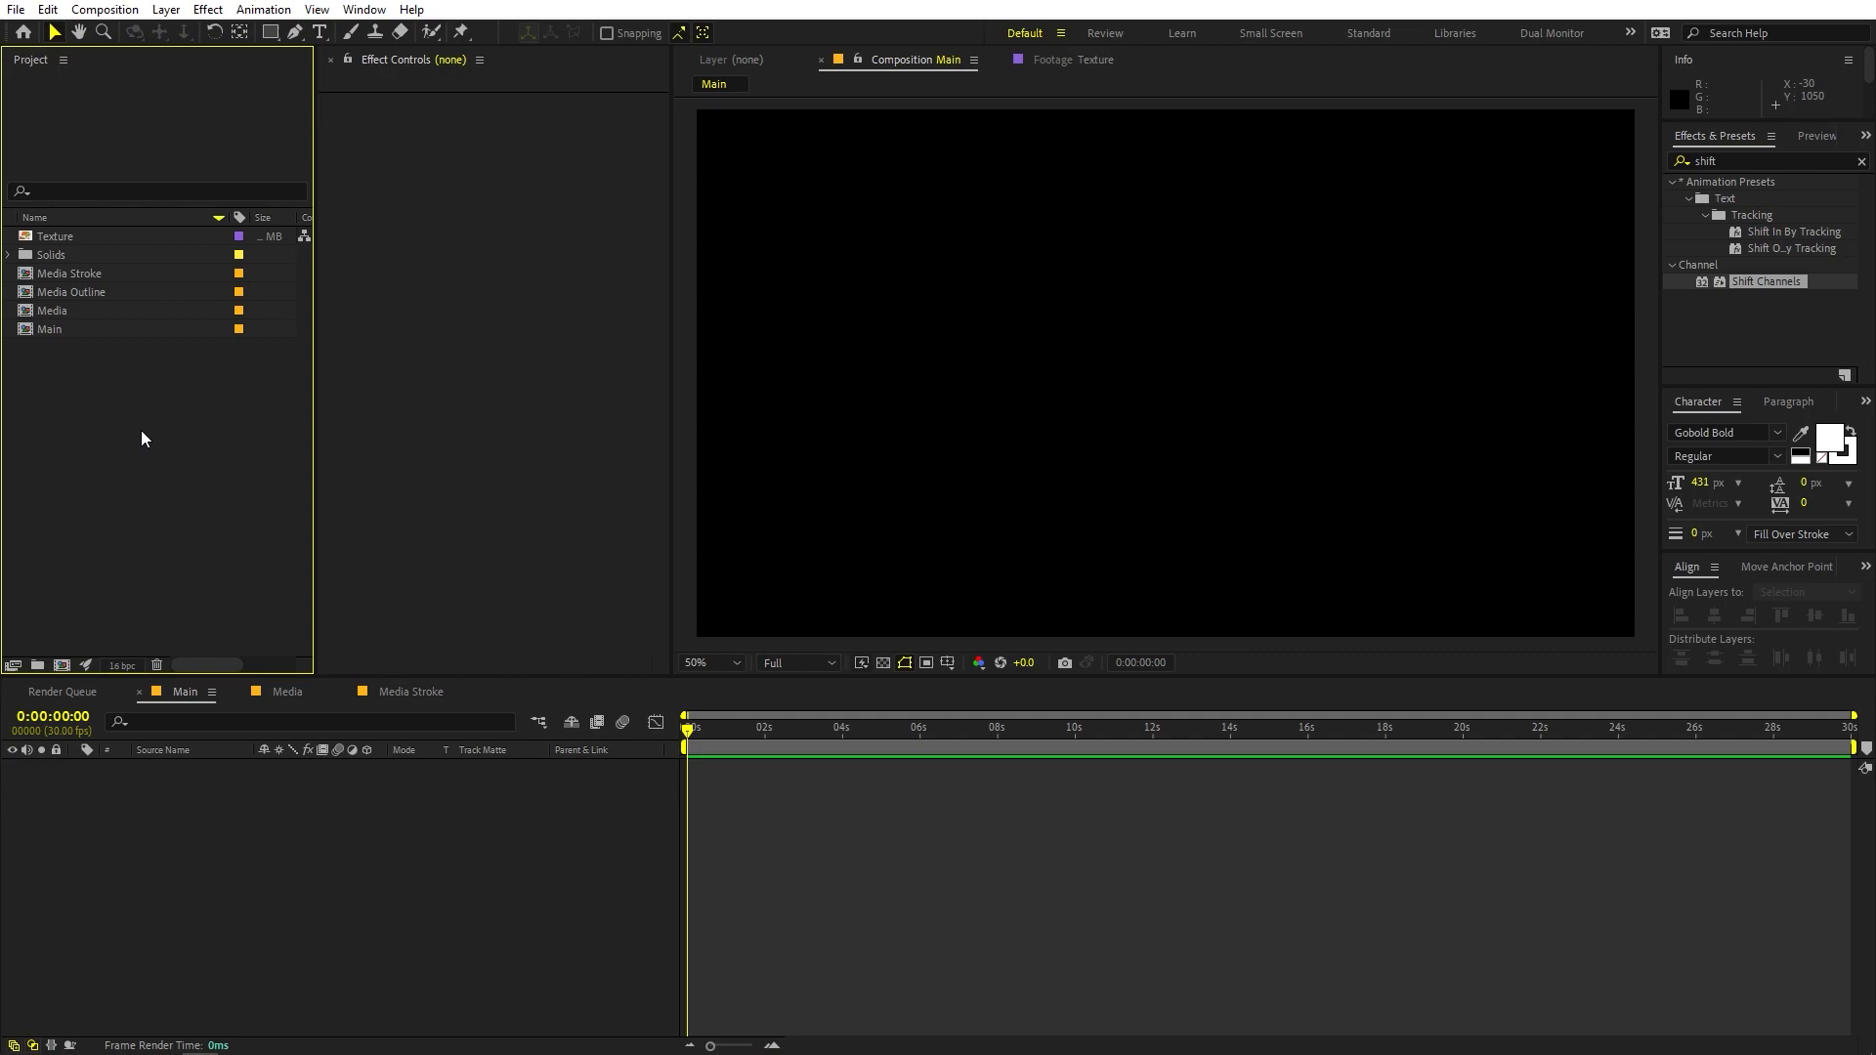
{"action": "left_click", "coordinate": [104, 8]}
{"action": "left_click", "coordinate": [145, 30]}
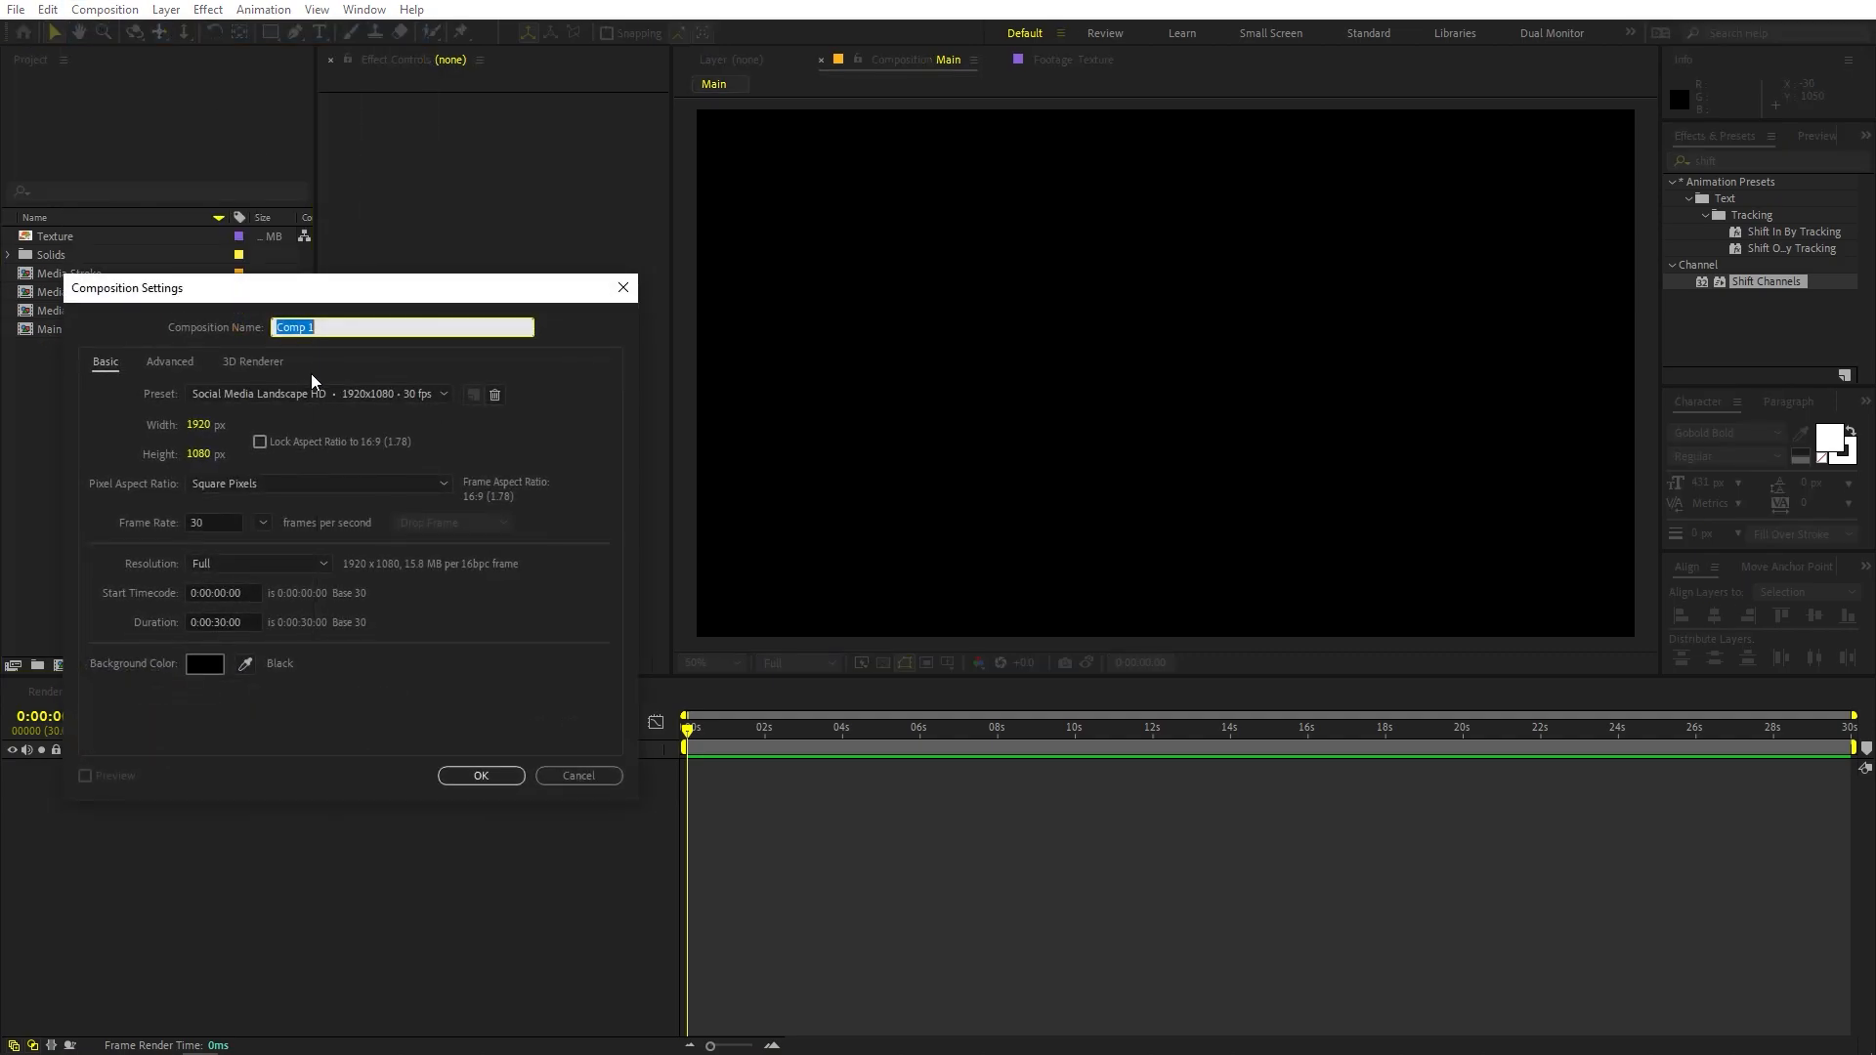
{"action": "left_click", "coordinate": [241, 390]}
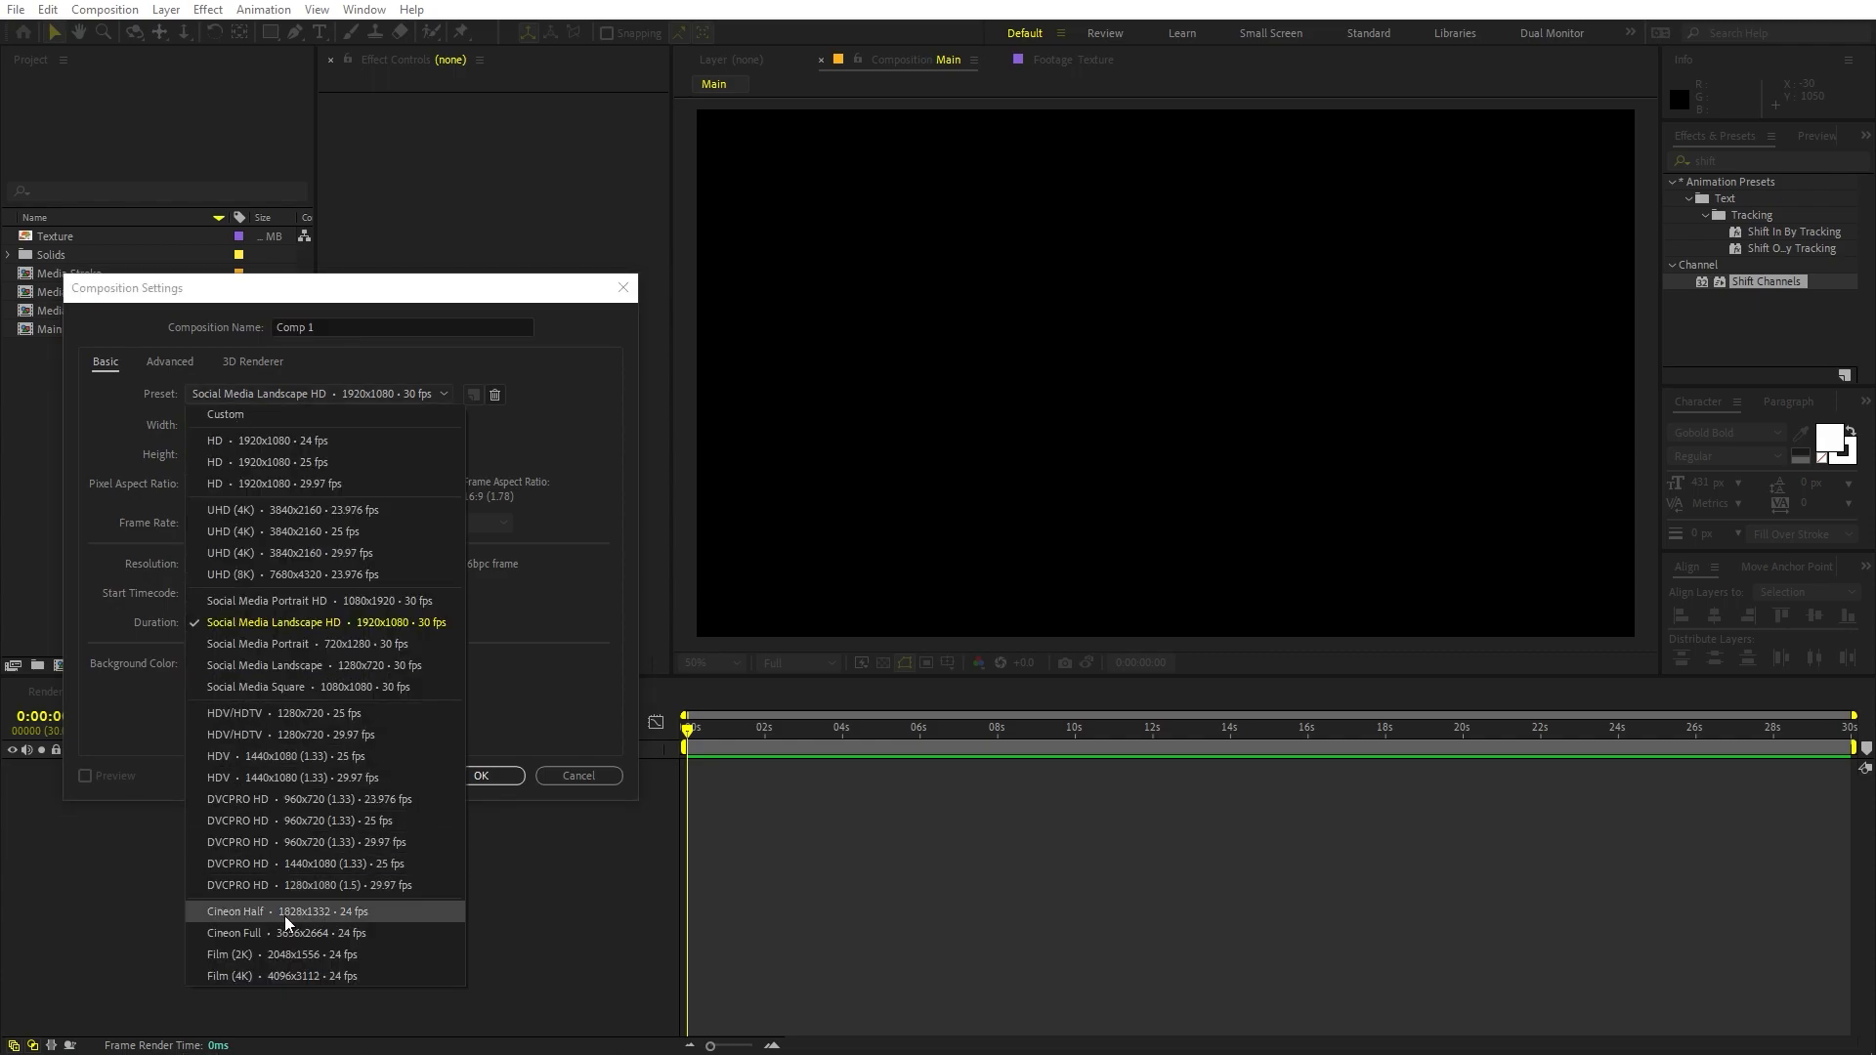
{"action": "left_click", "coordinate": [306, 955]}
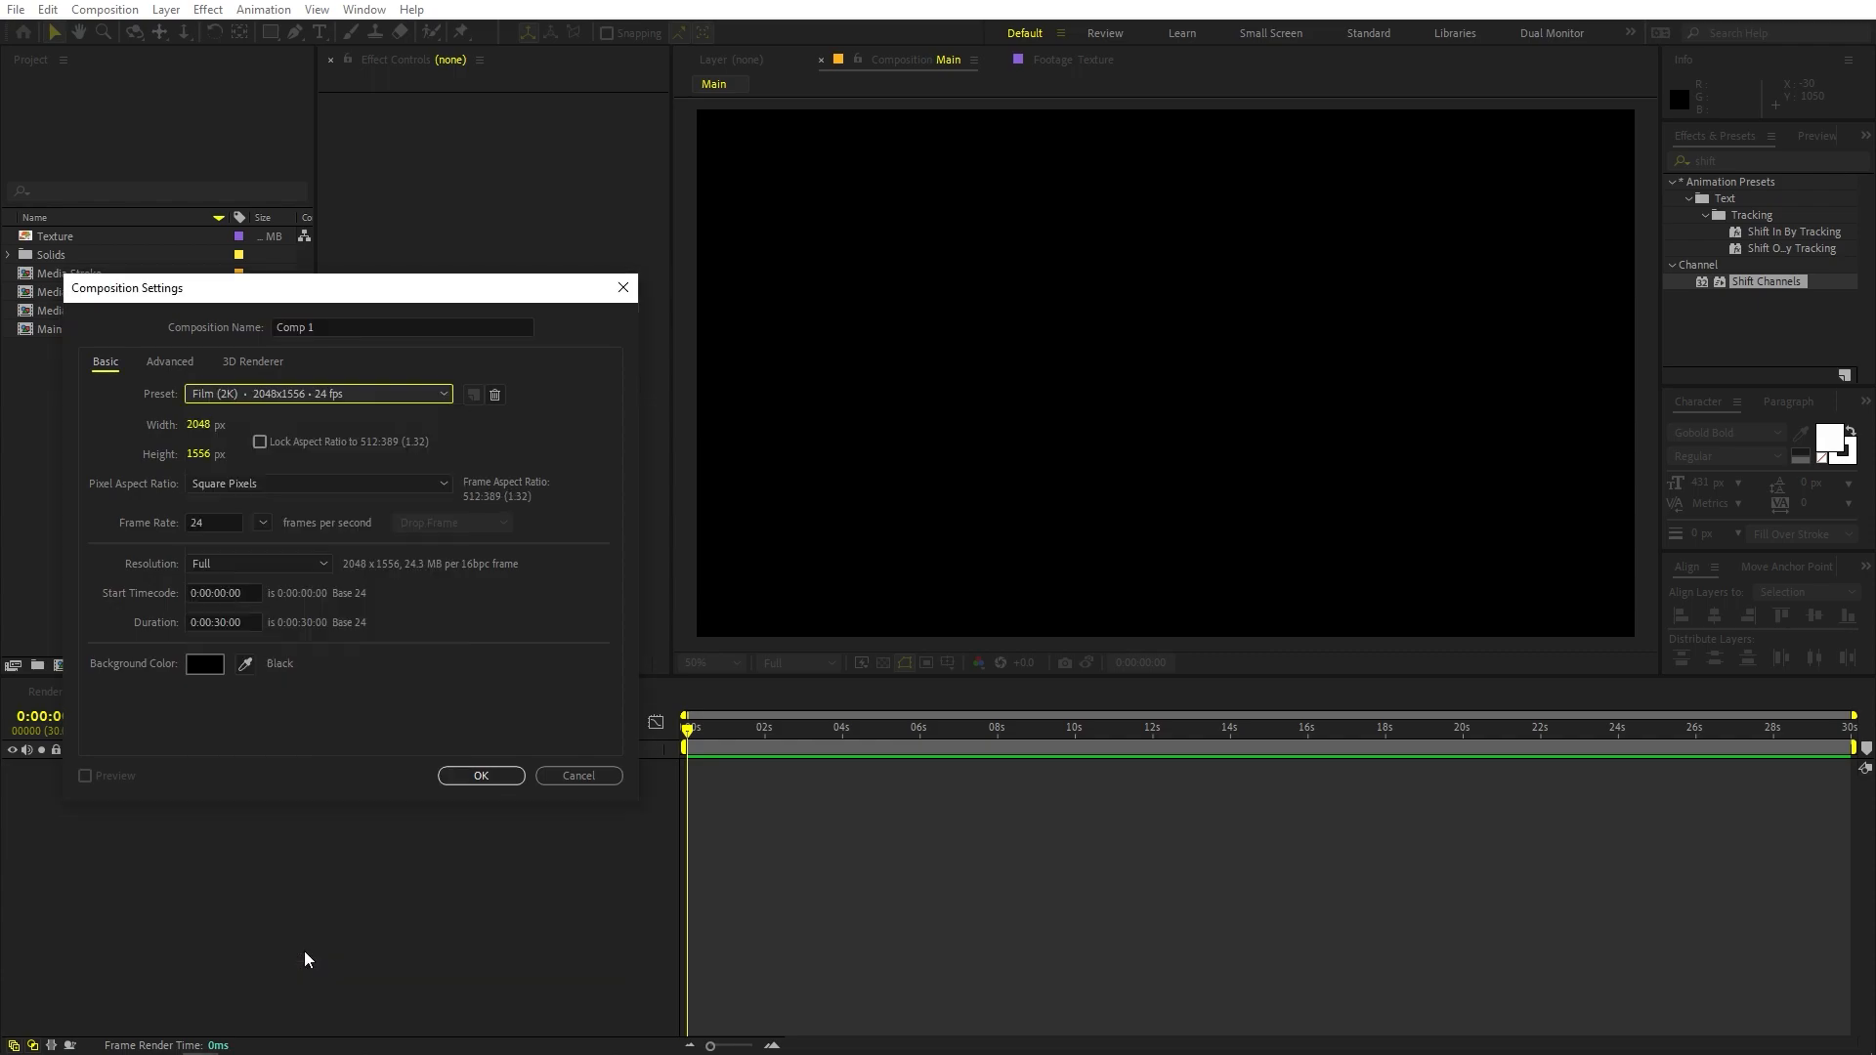
{"action": "left_click", "coordinate": [213, 523]}
{"action": "type", "text": "30"}
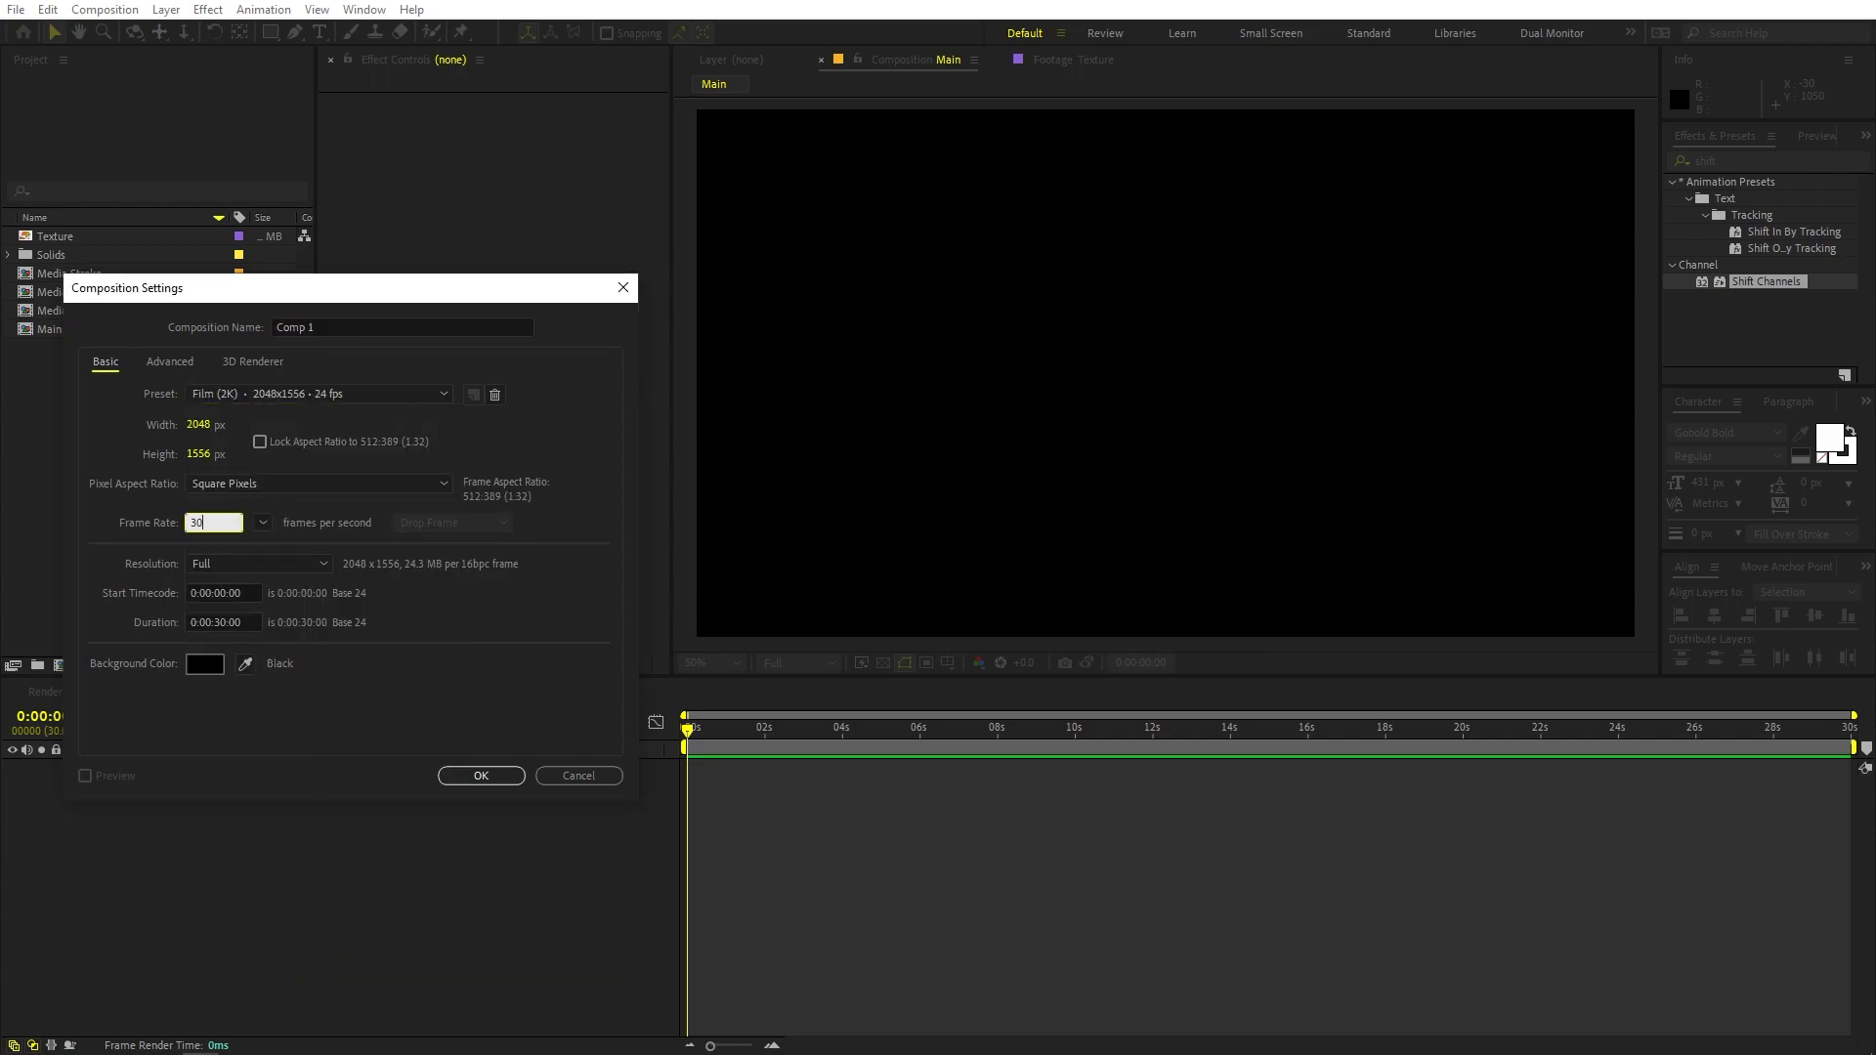
{"action": "left_click", "coordinate": [109, 532]}
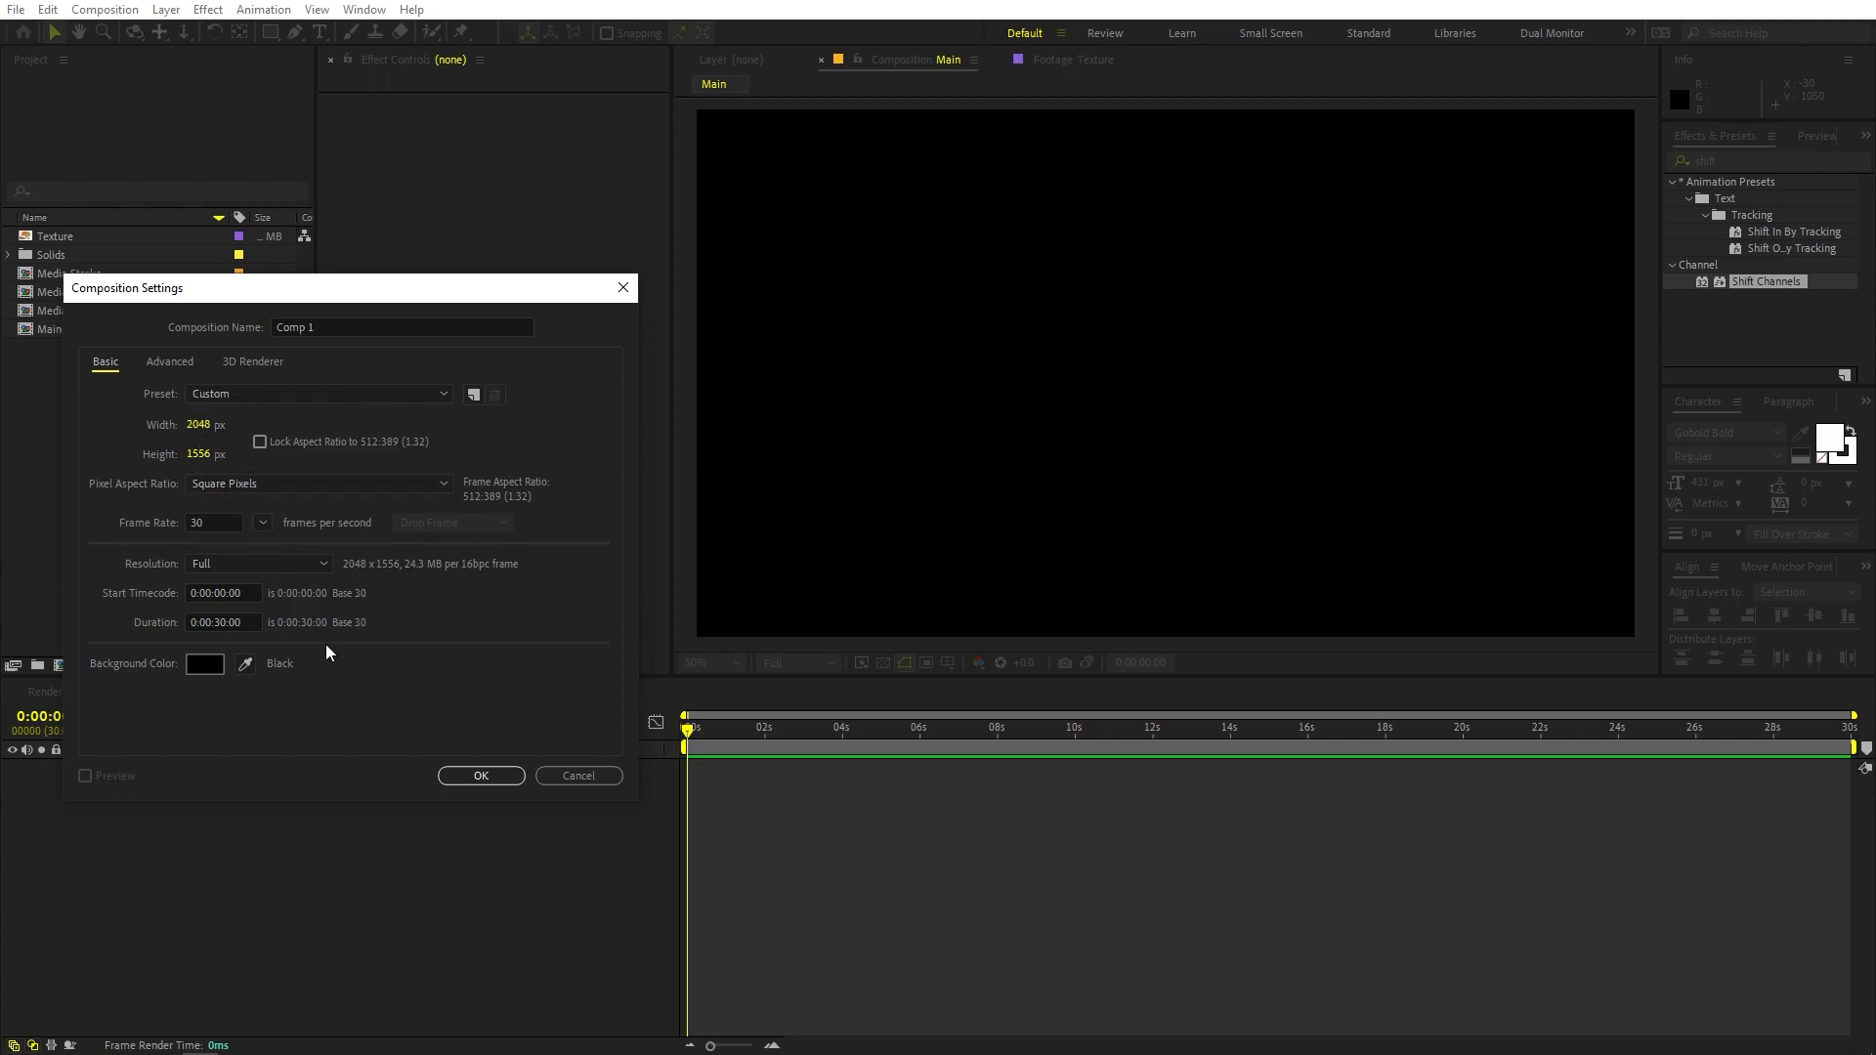
{"action": "left_click", "coordinate": [483, 777]}
{"action": "left_click", "coordinate": [117, 554]}
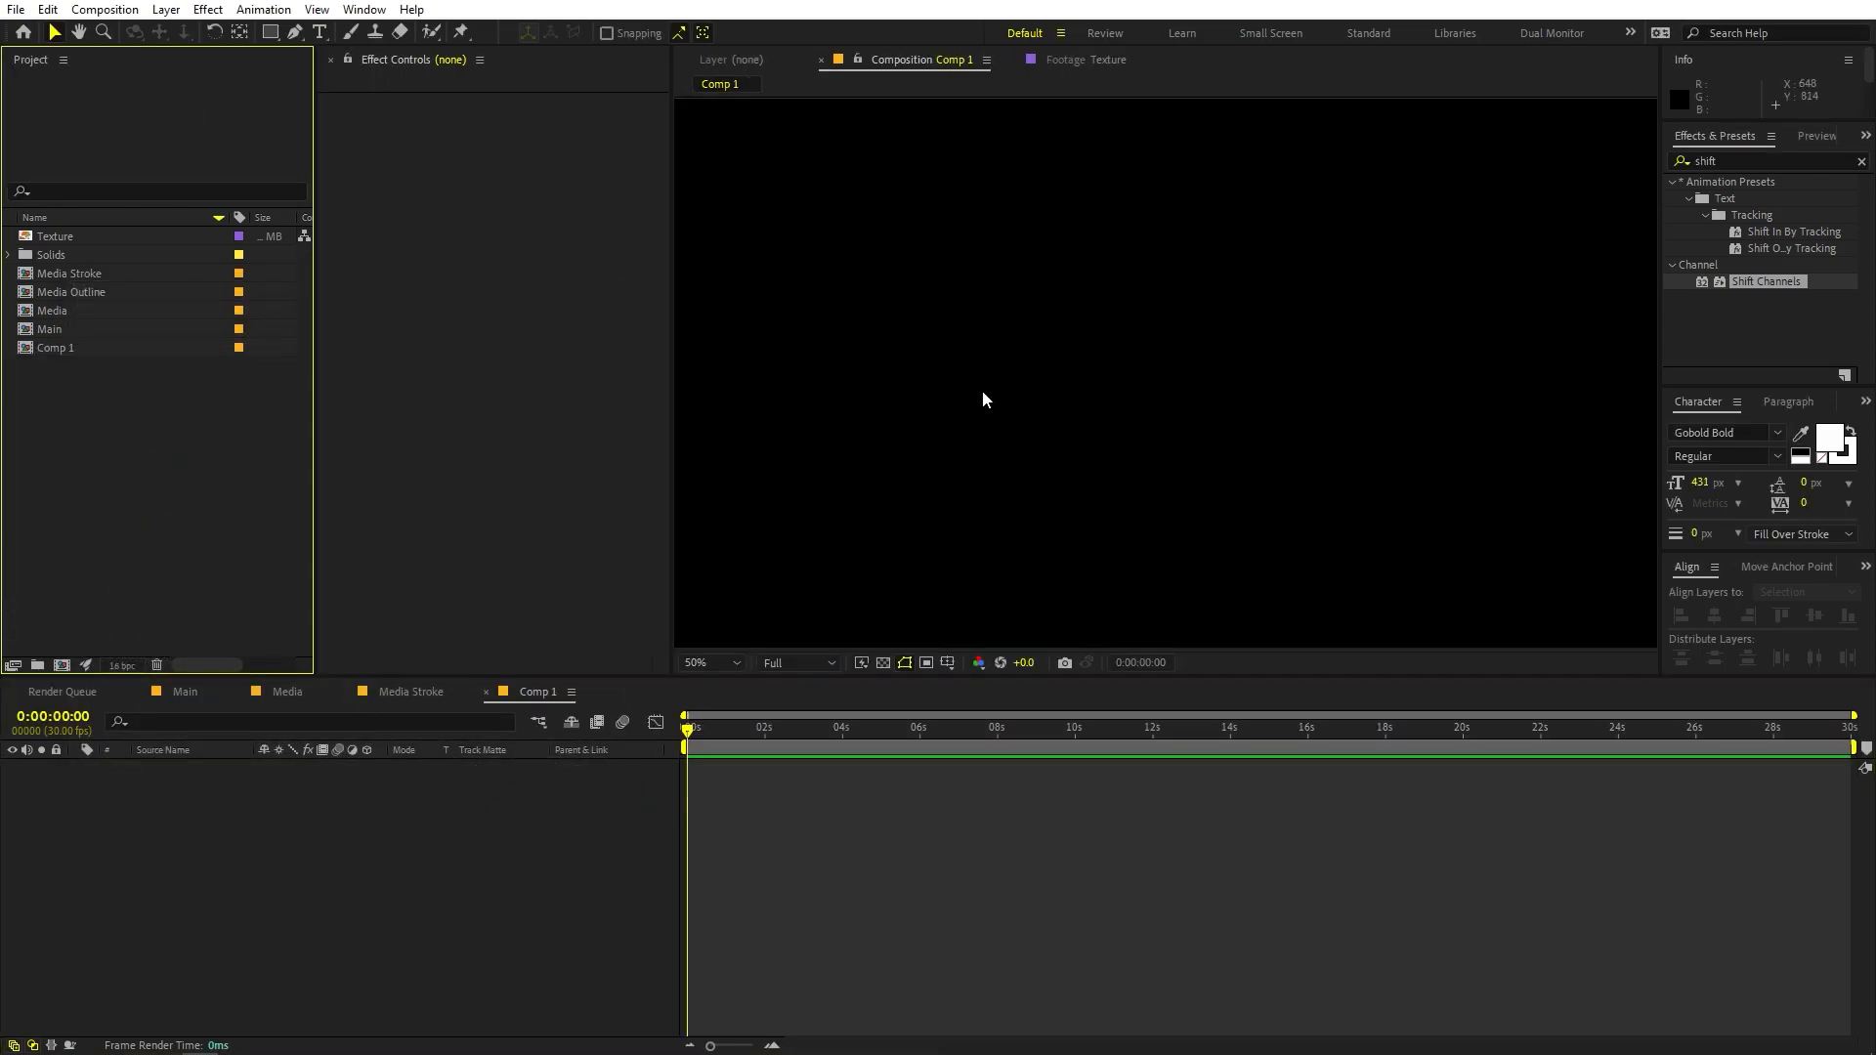
Place the Texture image in the new composition and scale it to 46.3% so it just covers the frame
{"action": "scroll", "coordinate": [982, 390], "scroll_direction": "down", "scroll_amount": 1}
{"action": "left_click_drag", "start_coordinate": [56, 240], "coordinate": [197, 993]}
{"action": "scroll", "coordinate": [1105, 489], "scroll_direction": "down", "scroll_amount": 2}
{"action": "scroll", "coordinate": [1105, 493], "scroll_direction": "up", "scroll_amount": 1}
{"action": "key", "text": "s"}
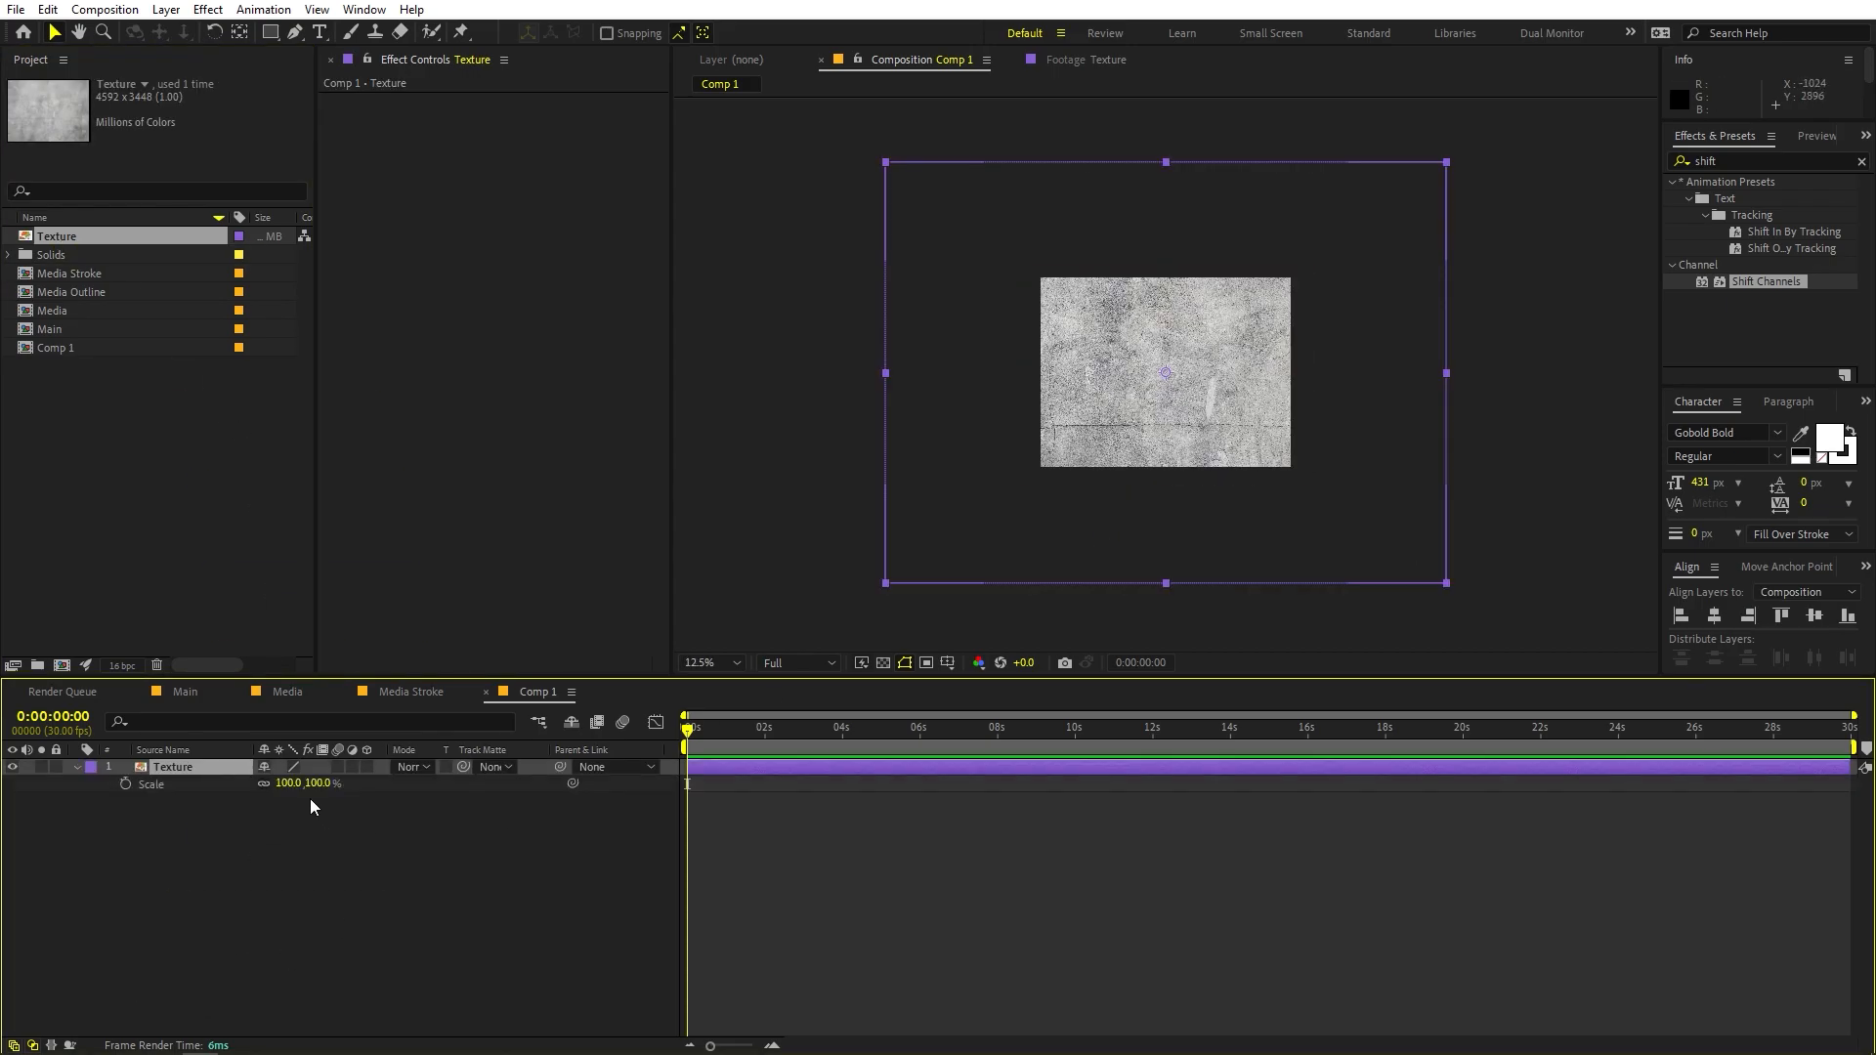
{"action": "left_click_drag", "start_coordinate": [293, 785], "coordinate": [240, 784]}
{"action": "scroll", "coordinate": [1175, 342], "scroll_direction": "up", "scroll_amount": 2}
{"action": "scroll", "coordinate": [1175, 342], "scroll_direction": "down", "scroll_amount": 1}
{"action": "left_click", "coordinate": [469, 899]}
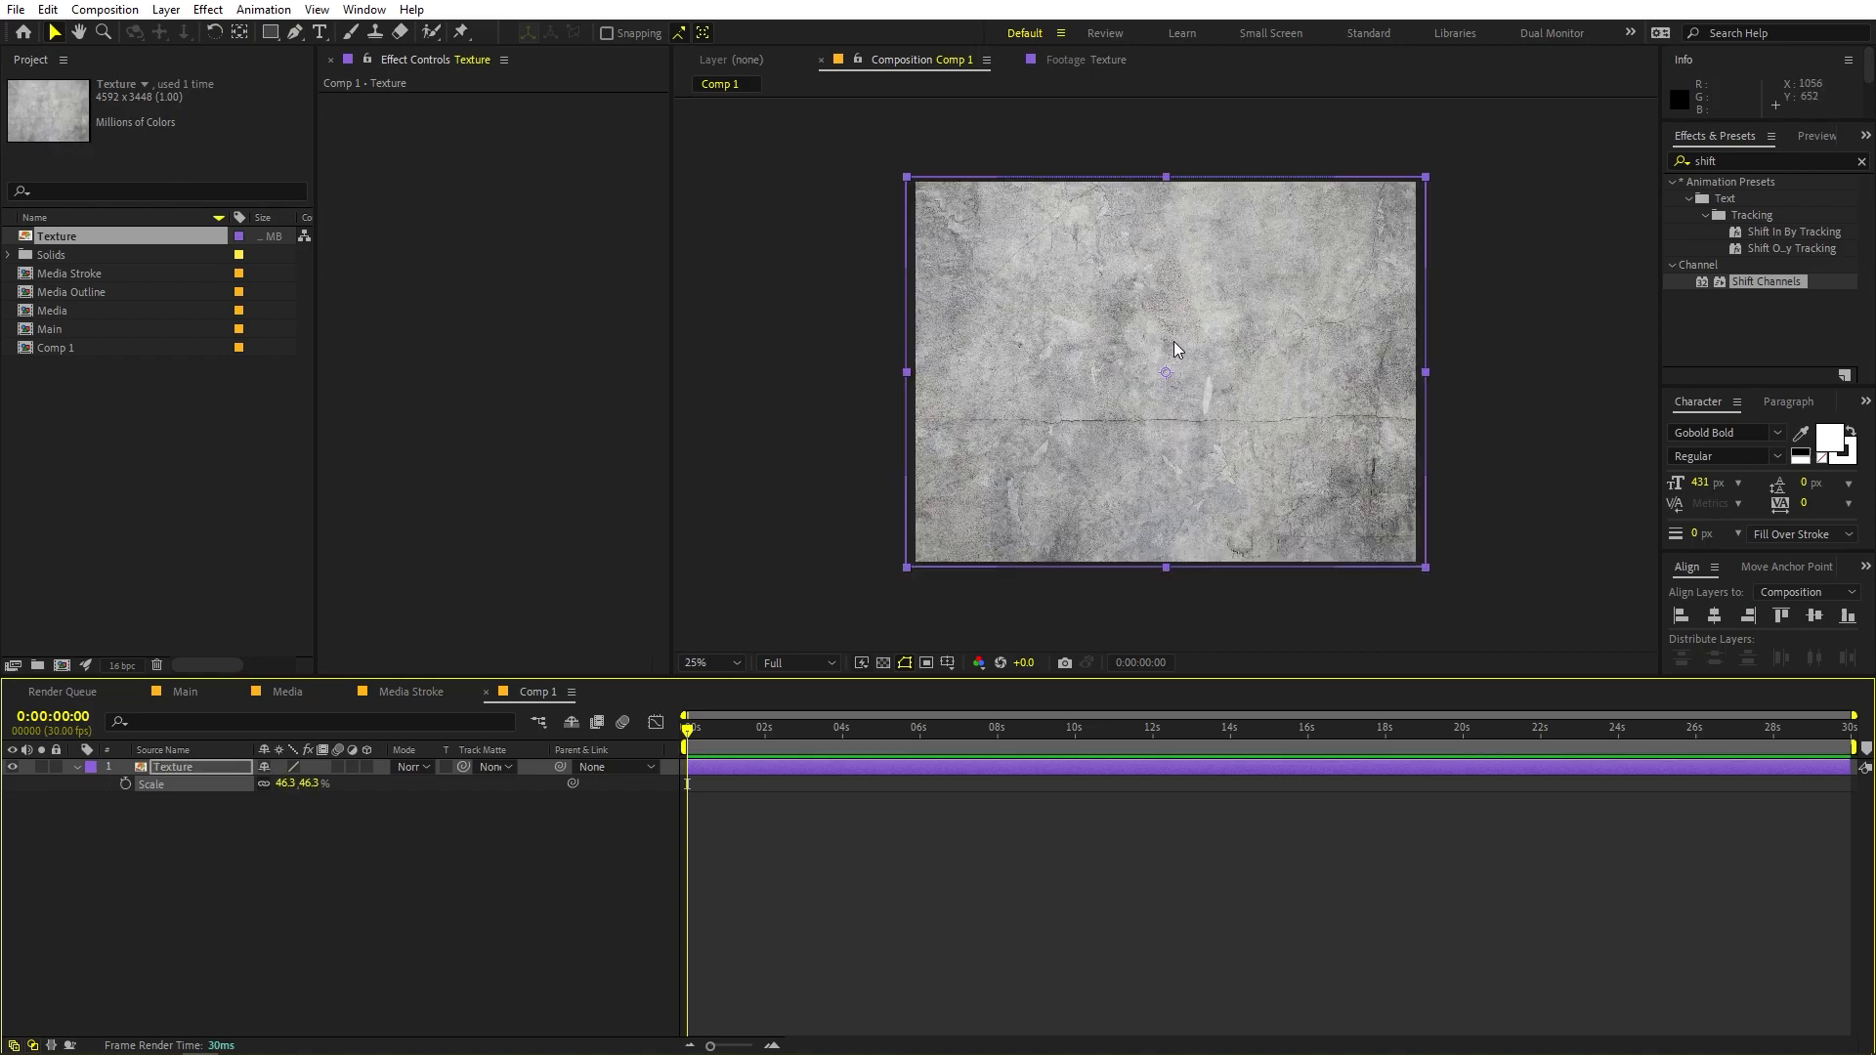
Rename the Comp 1 composition to Texture
{"action": "left_click", "coordinate": [67, 349]}
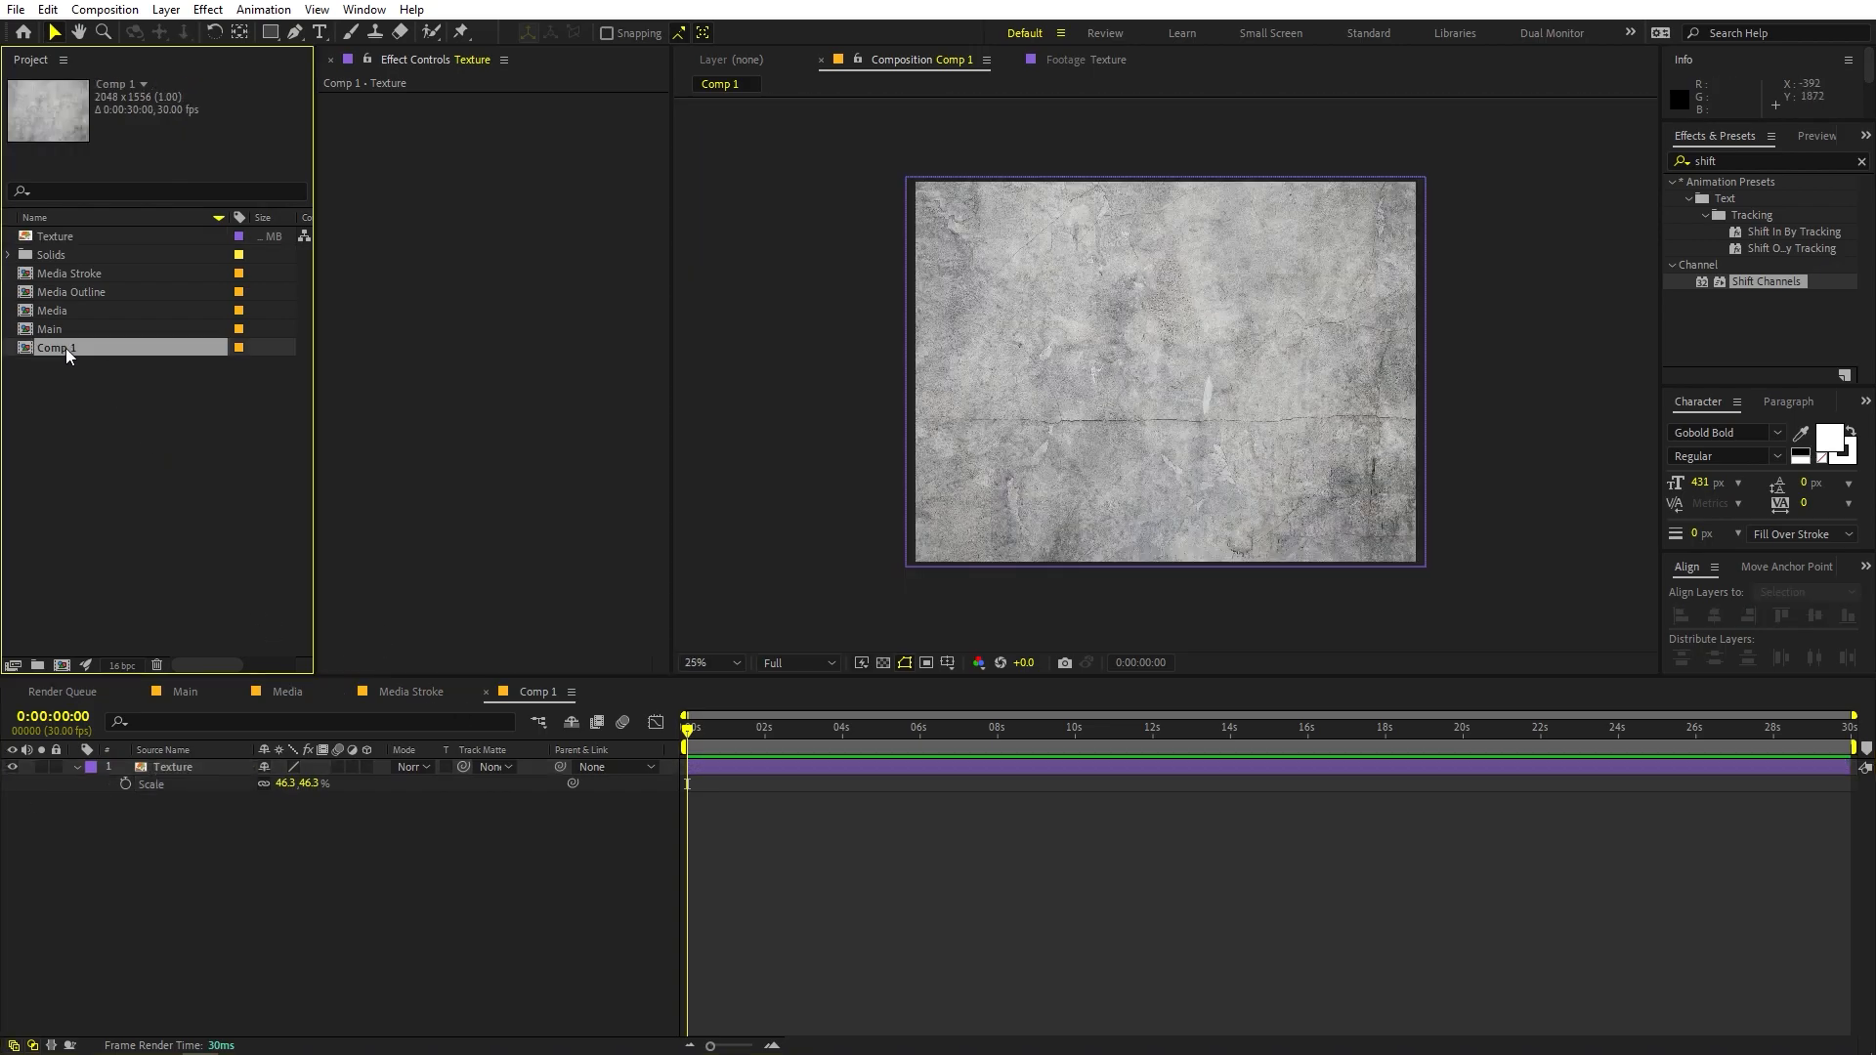
{"action": "key", "text": "Return"}
{"action": "type", "text": "Te"}
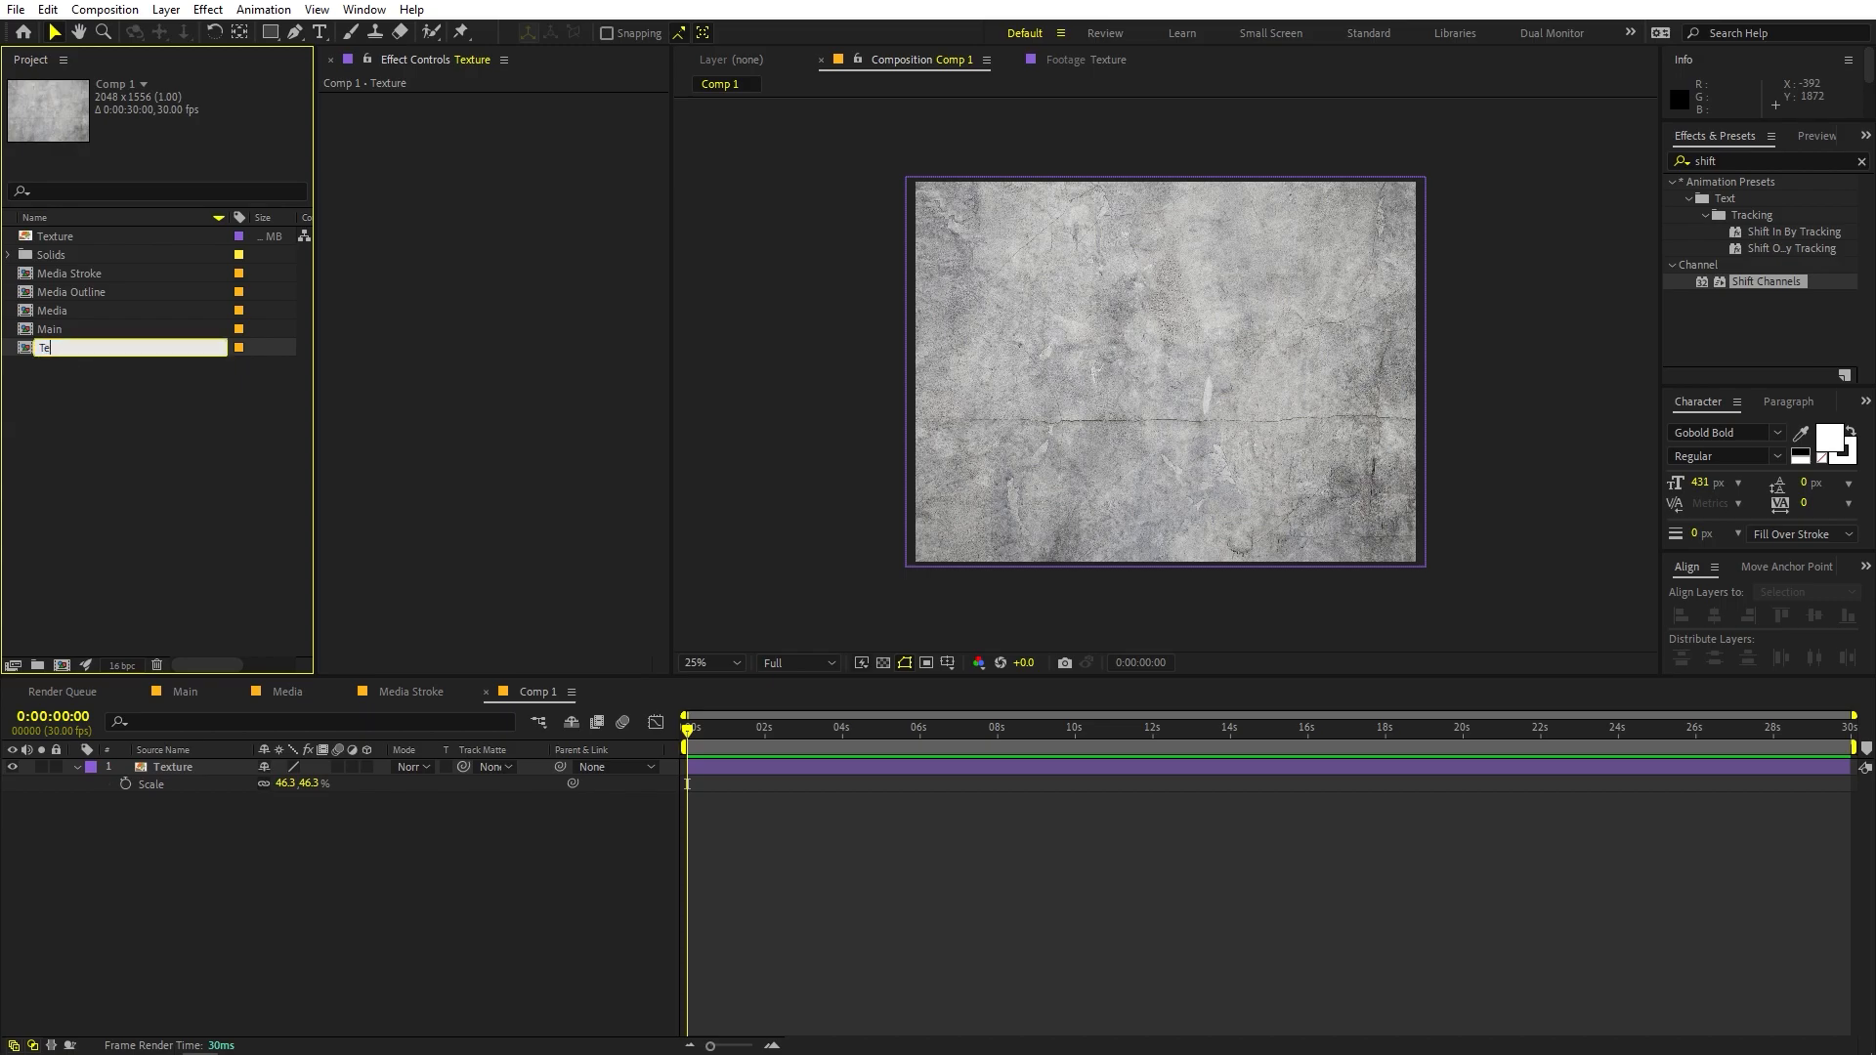
{"action": "type", "text": "xture"}
{"action": "key", "text": "Return"}
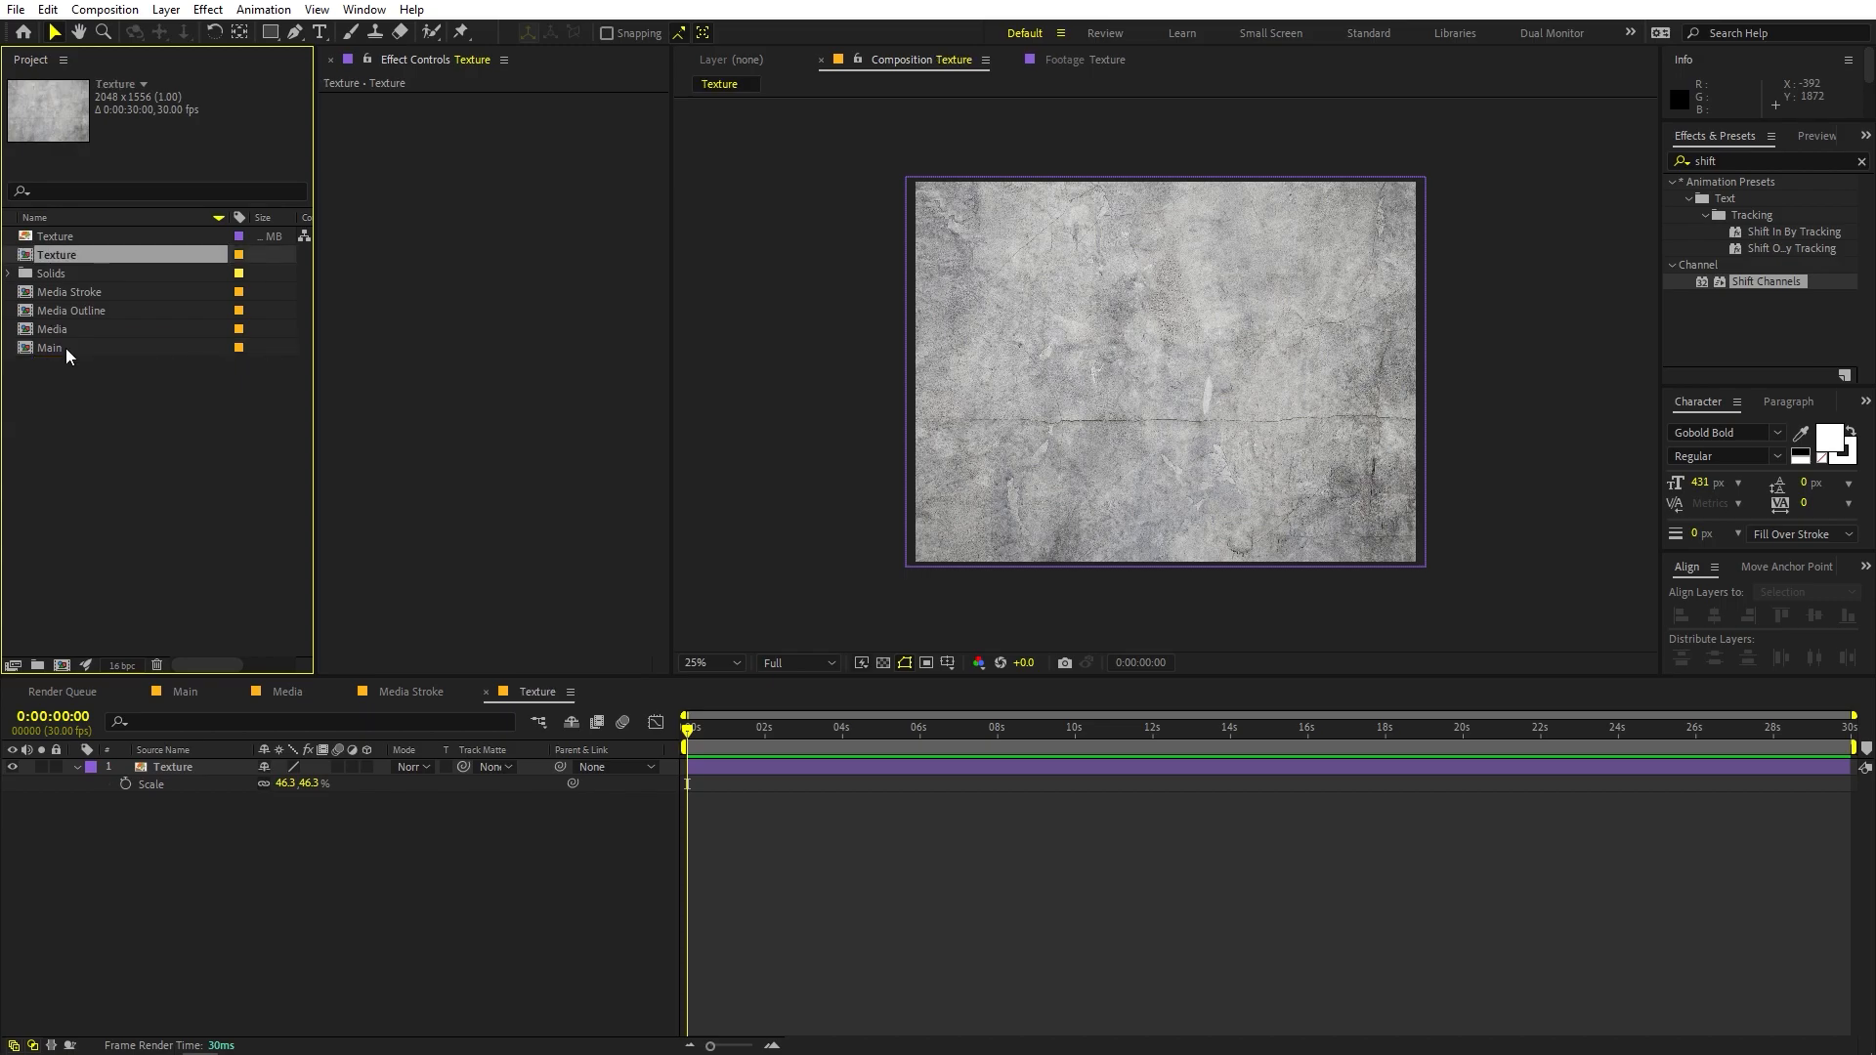
Close the Texture, Media Stroke and Media timelines and keep only the Main composition open
{"action": "left_click", "coordinate": [484, 693]}
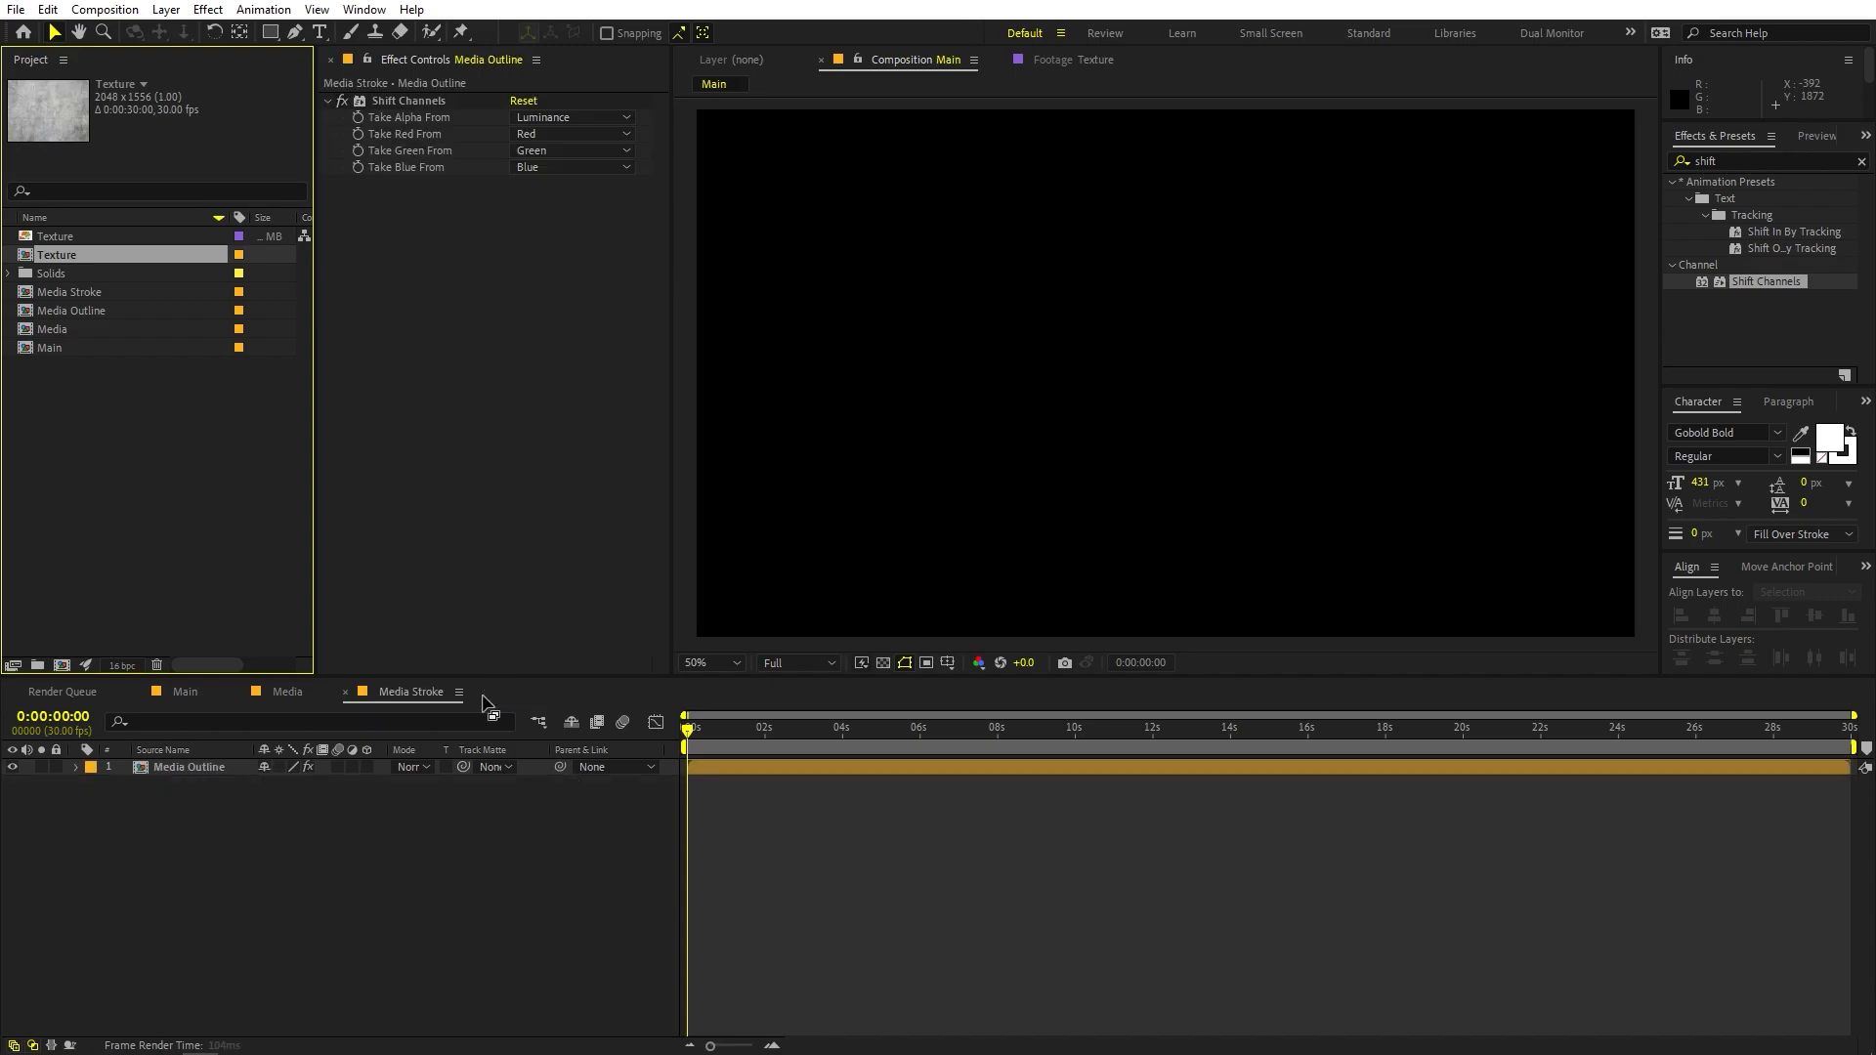
{"action": "left_click", "coordinate": [344, 692]}
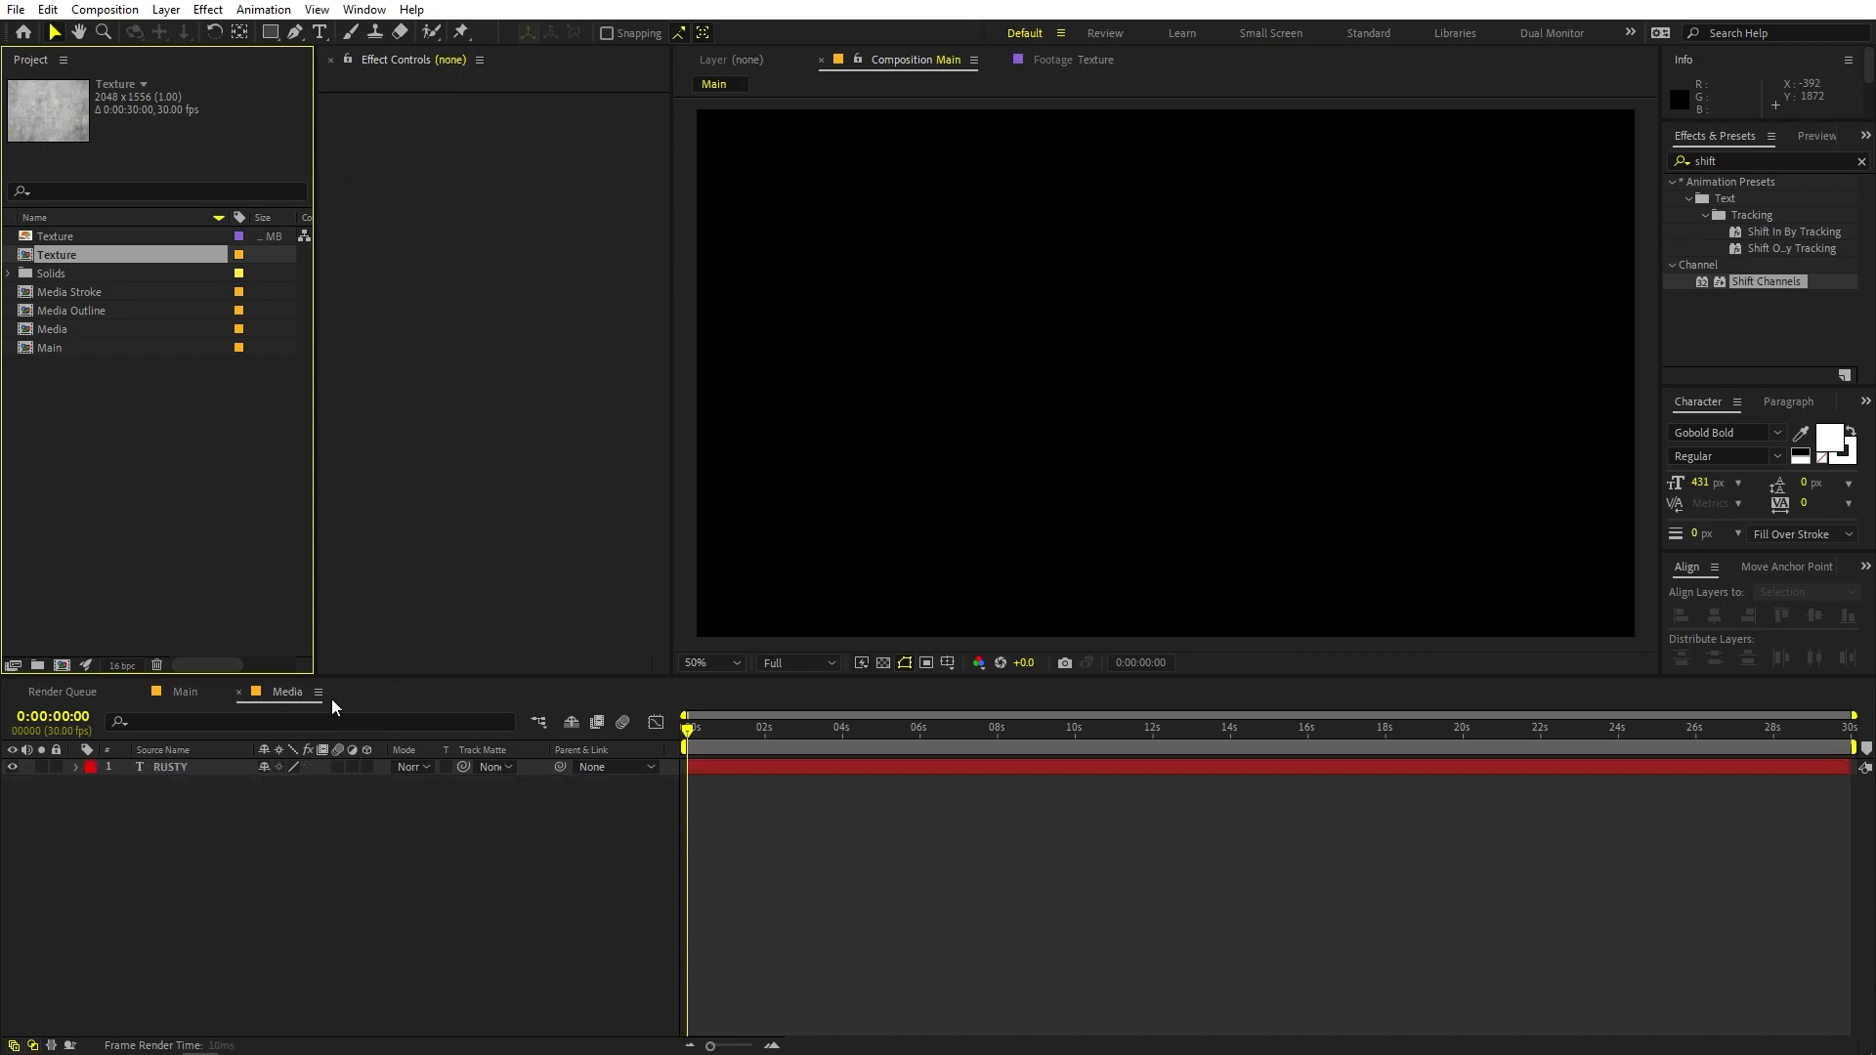
{"action": "left_click", "coordinate": [239, 692]}
{"action": "left_click", "coordinate": [182, 690]}
{"action": "left_click", "coordinate": [180, 526]}
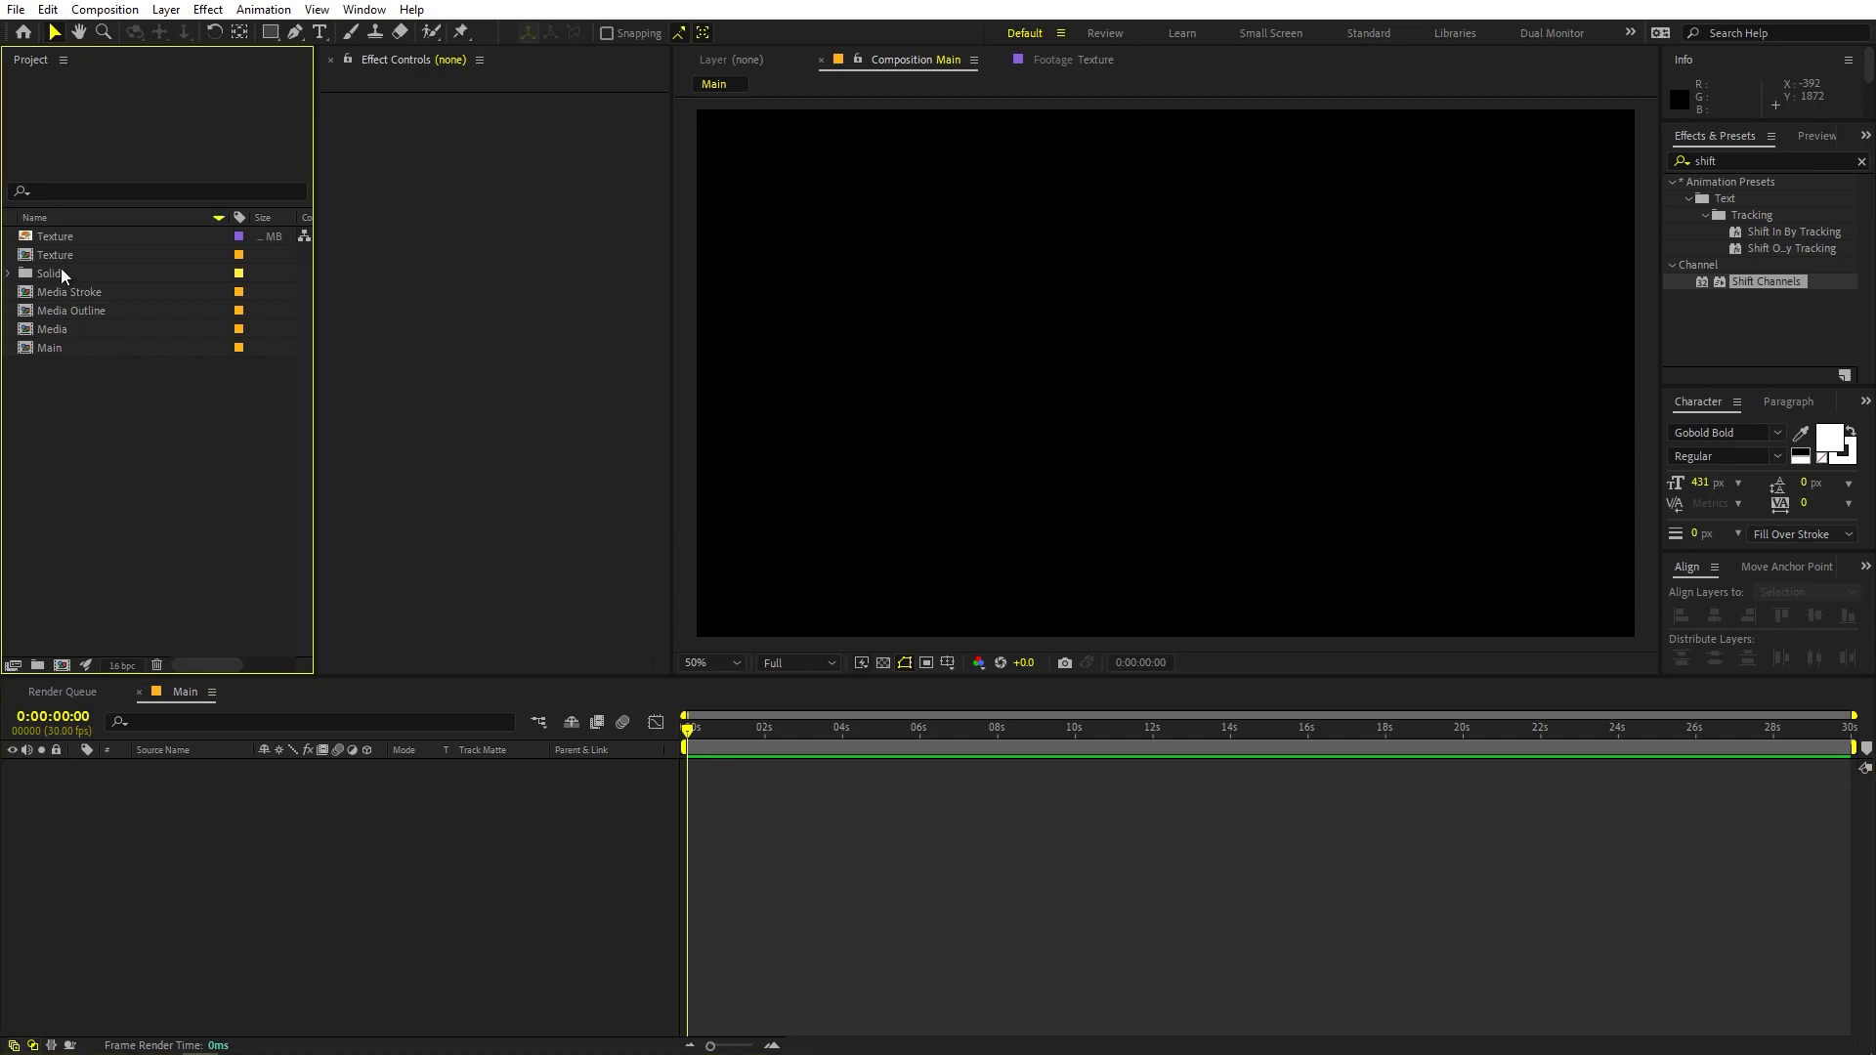
Add the Media composition to Main and place the Texture composition beneath it
{"action": "left_click_drag", "start_coordinate": [72, 331], "coordinate": [218, 864]}
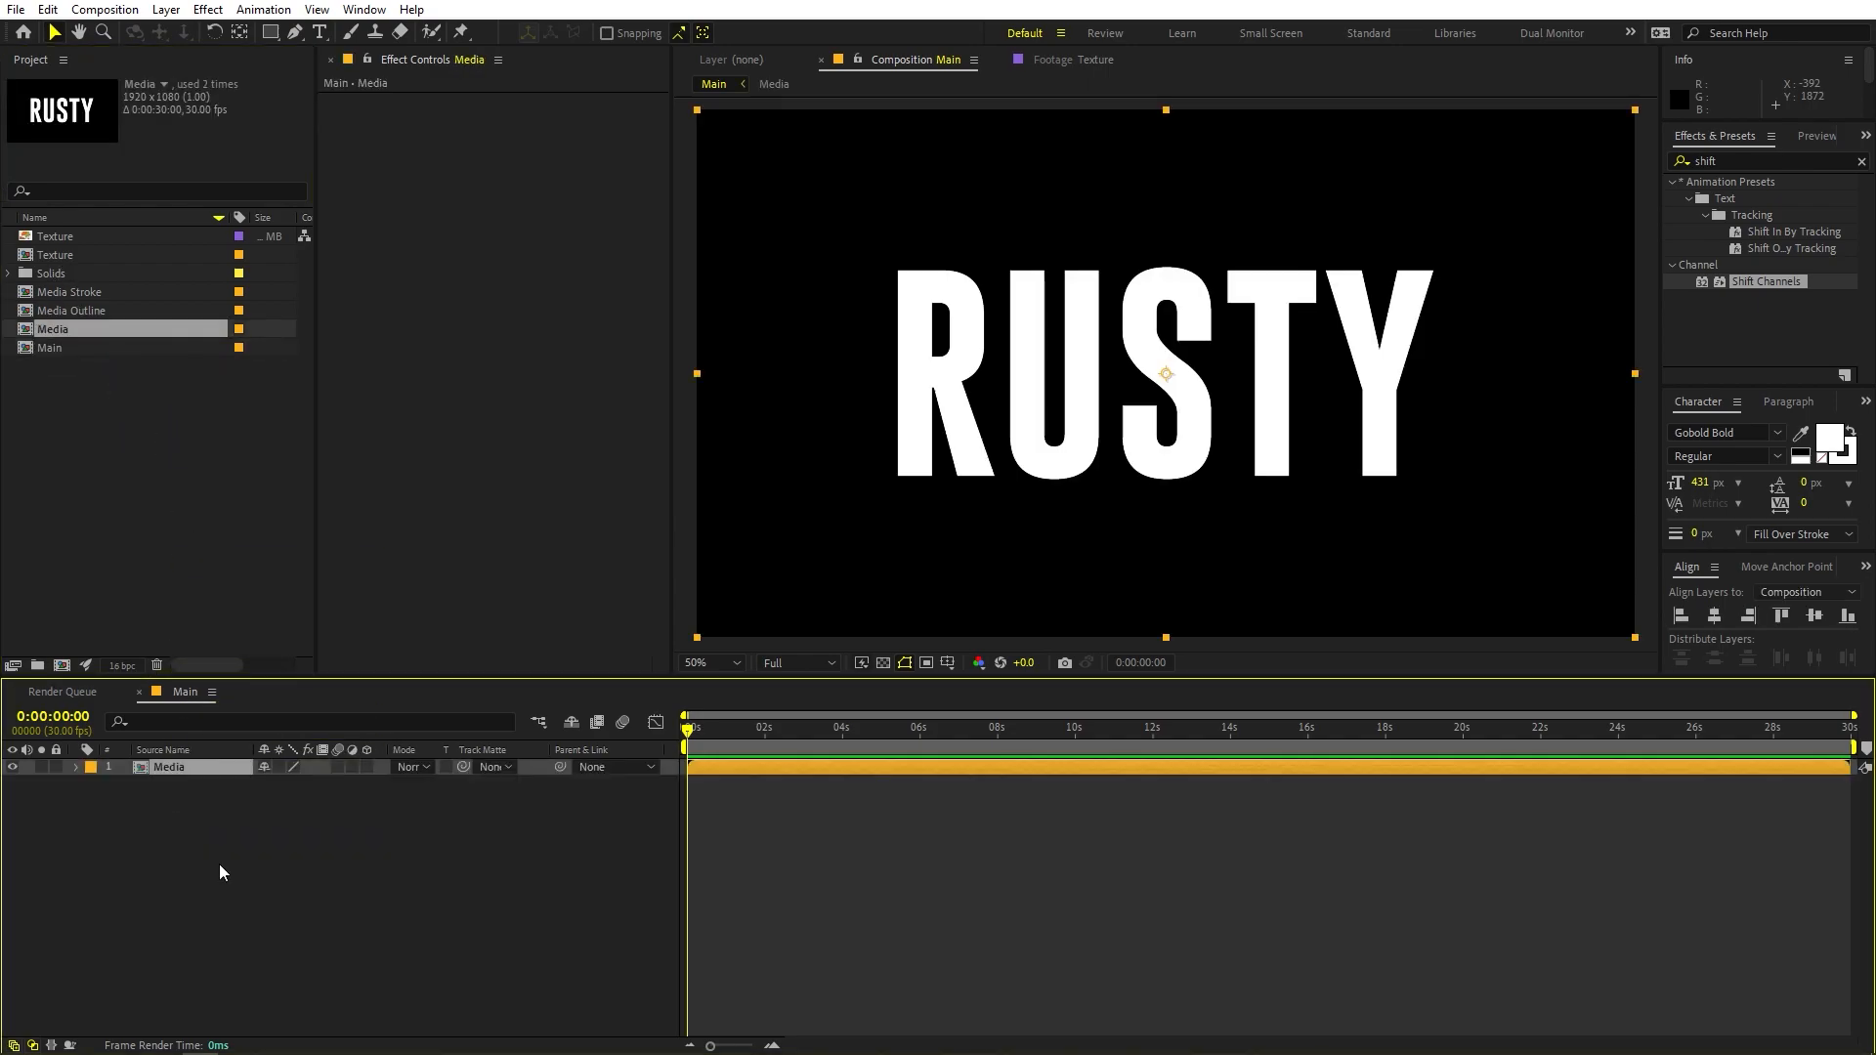
{"action": "left_click", "coordinate": [285, 916]}
{"action": "left_click", "coordinate": [172, 442]}
{"action": "left_click_drag", "start_coordinate": [72, 252], "coordinate": [207, 970]}
Scale the Texture layer in Main to 94.8% and shift it downward while still covering the whole frame
{"action": "scroll", "coordinate": [948, 428], "scroll_direction": "down", "scroll_amount": 2}
{"action": "key", "text": "s"}
{"action": "left_click_drag", "start_coordinate": [285, 801], "coordinate": [242, 809]}
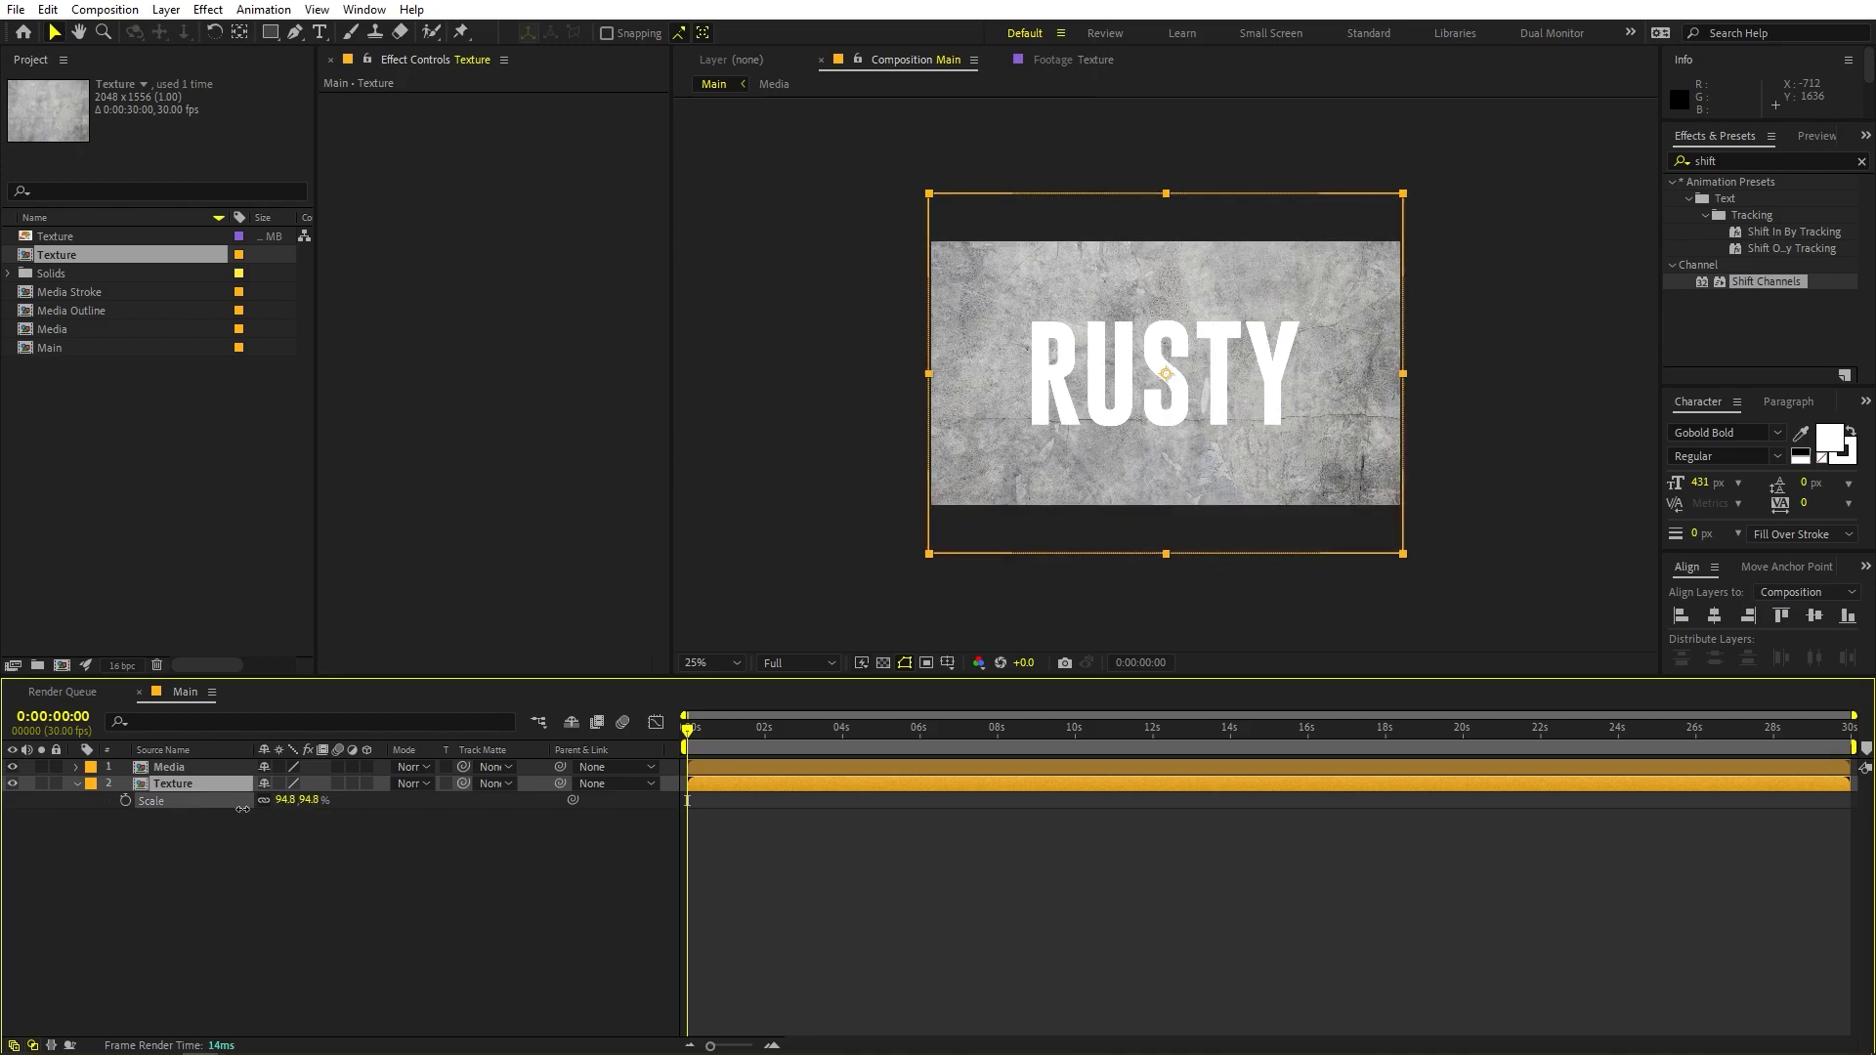
{"action": "left_click_drag", "start_coordinate": [1028, 477], "coordinate": [1024, 510]}
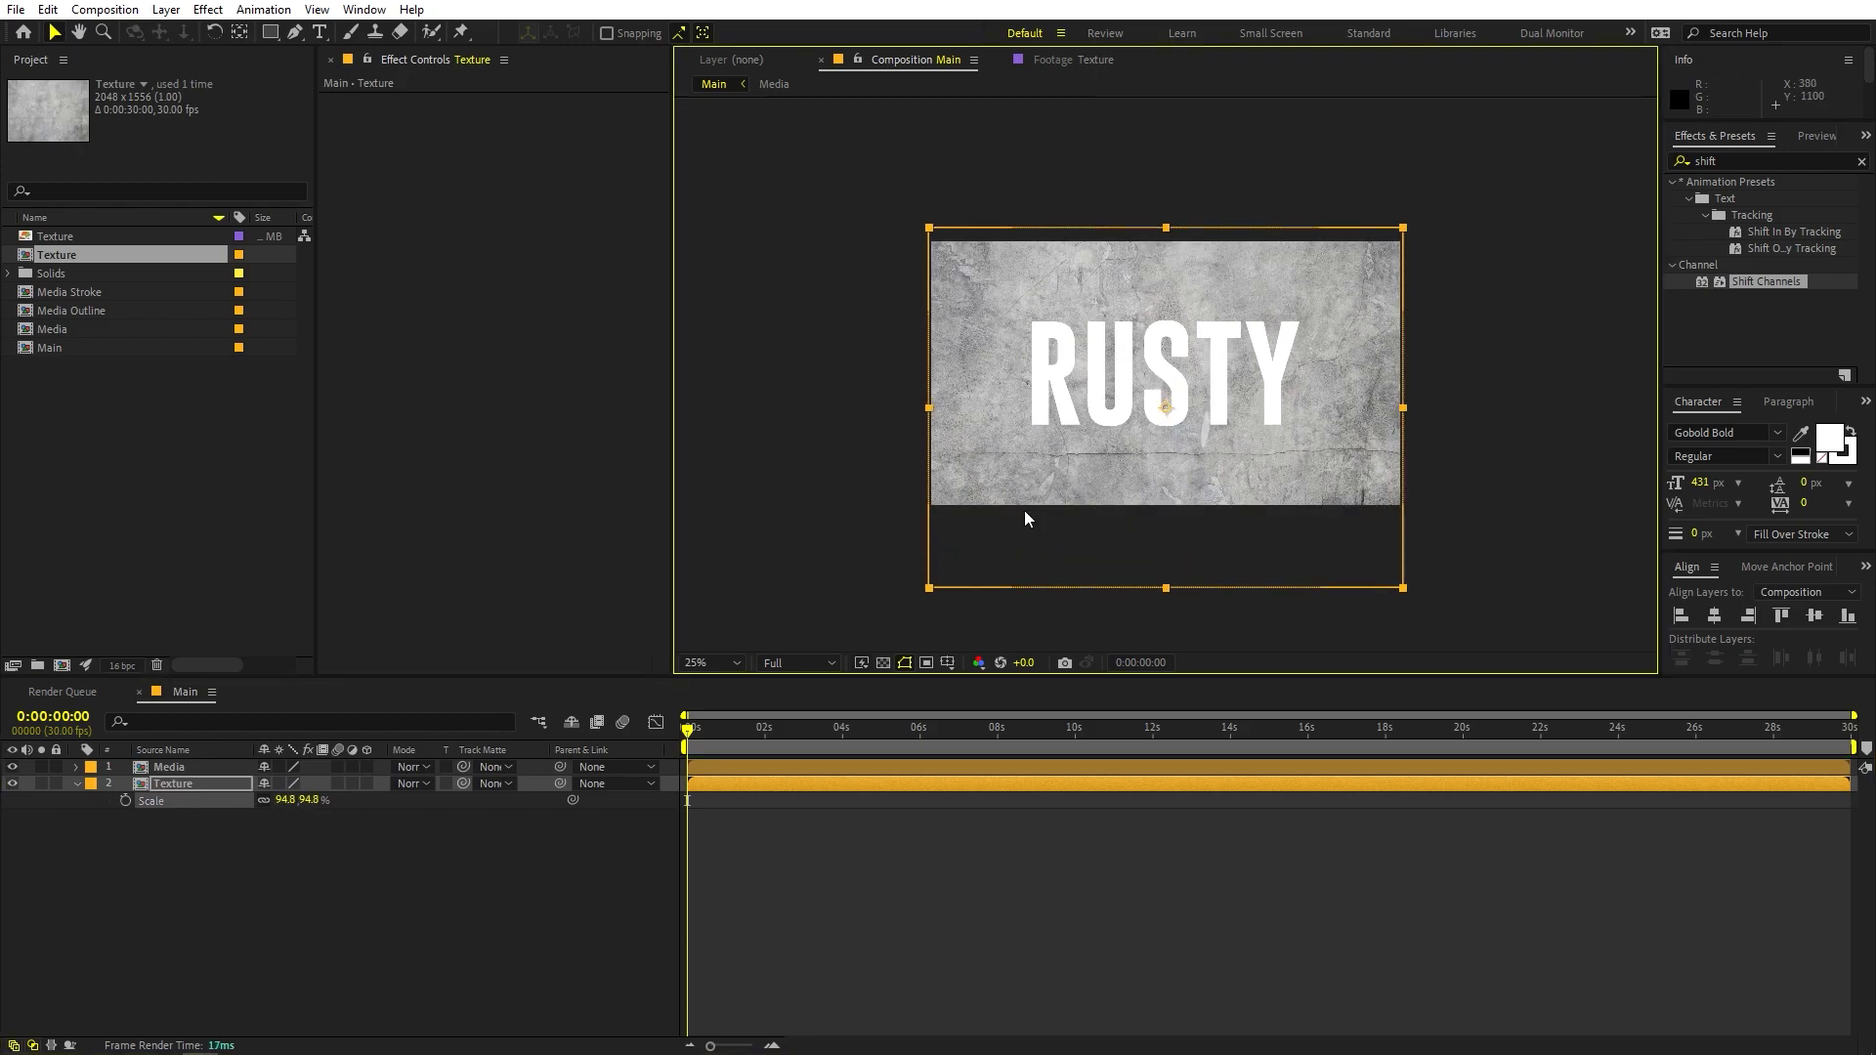
{"action": "scroll", "coordinate": [1024, 508], "scroll_direction": "up", "scroll_amount": 2}
{"action": "left_click", "coordinate": [222, 858]}
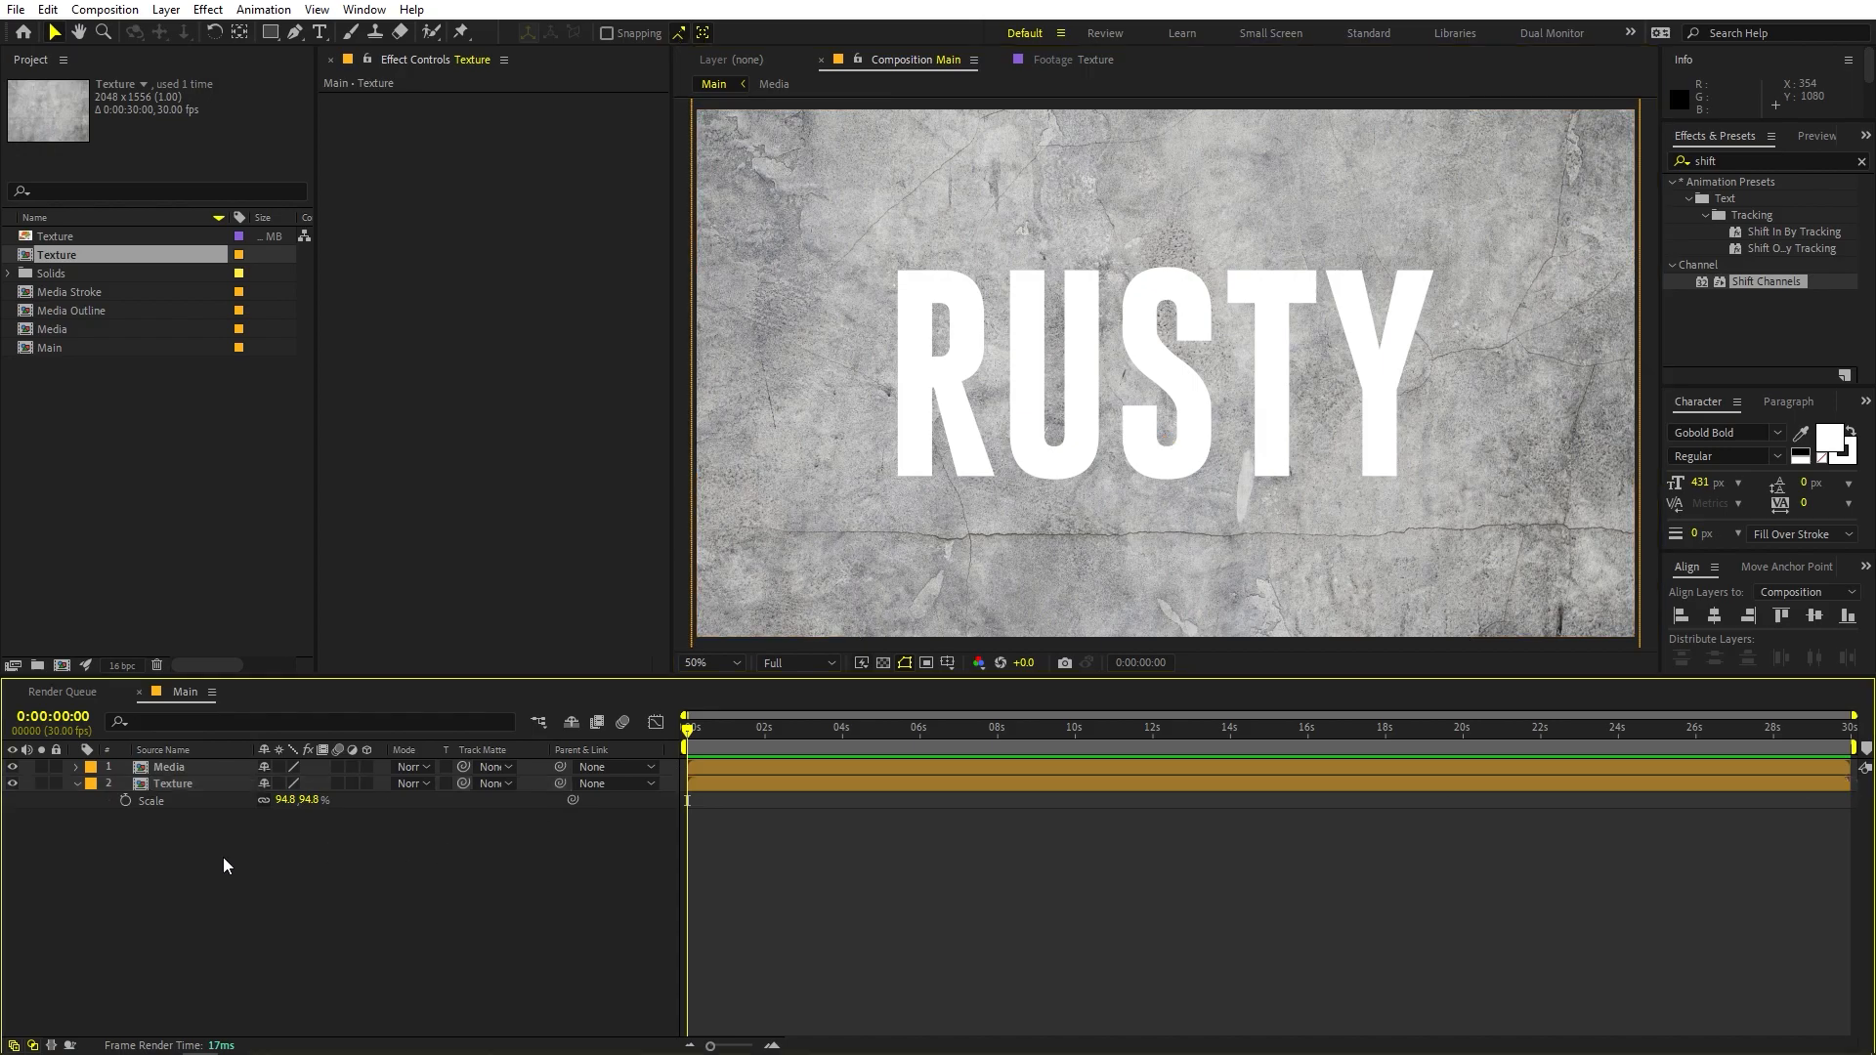
{"action": "left_click", "coordinate": [77, 782]}
Apply the Curves effect to the Texture layer in Main
{"action": "left_click", "coordinate": [144, 780]}
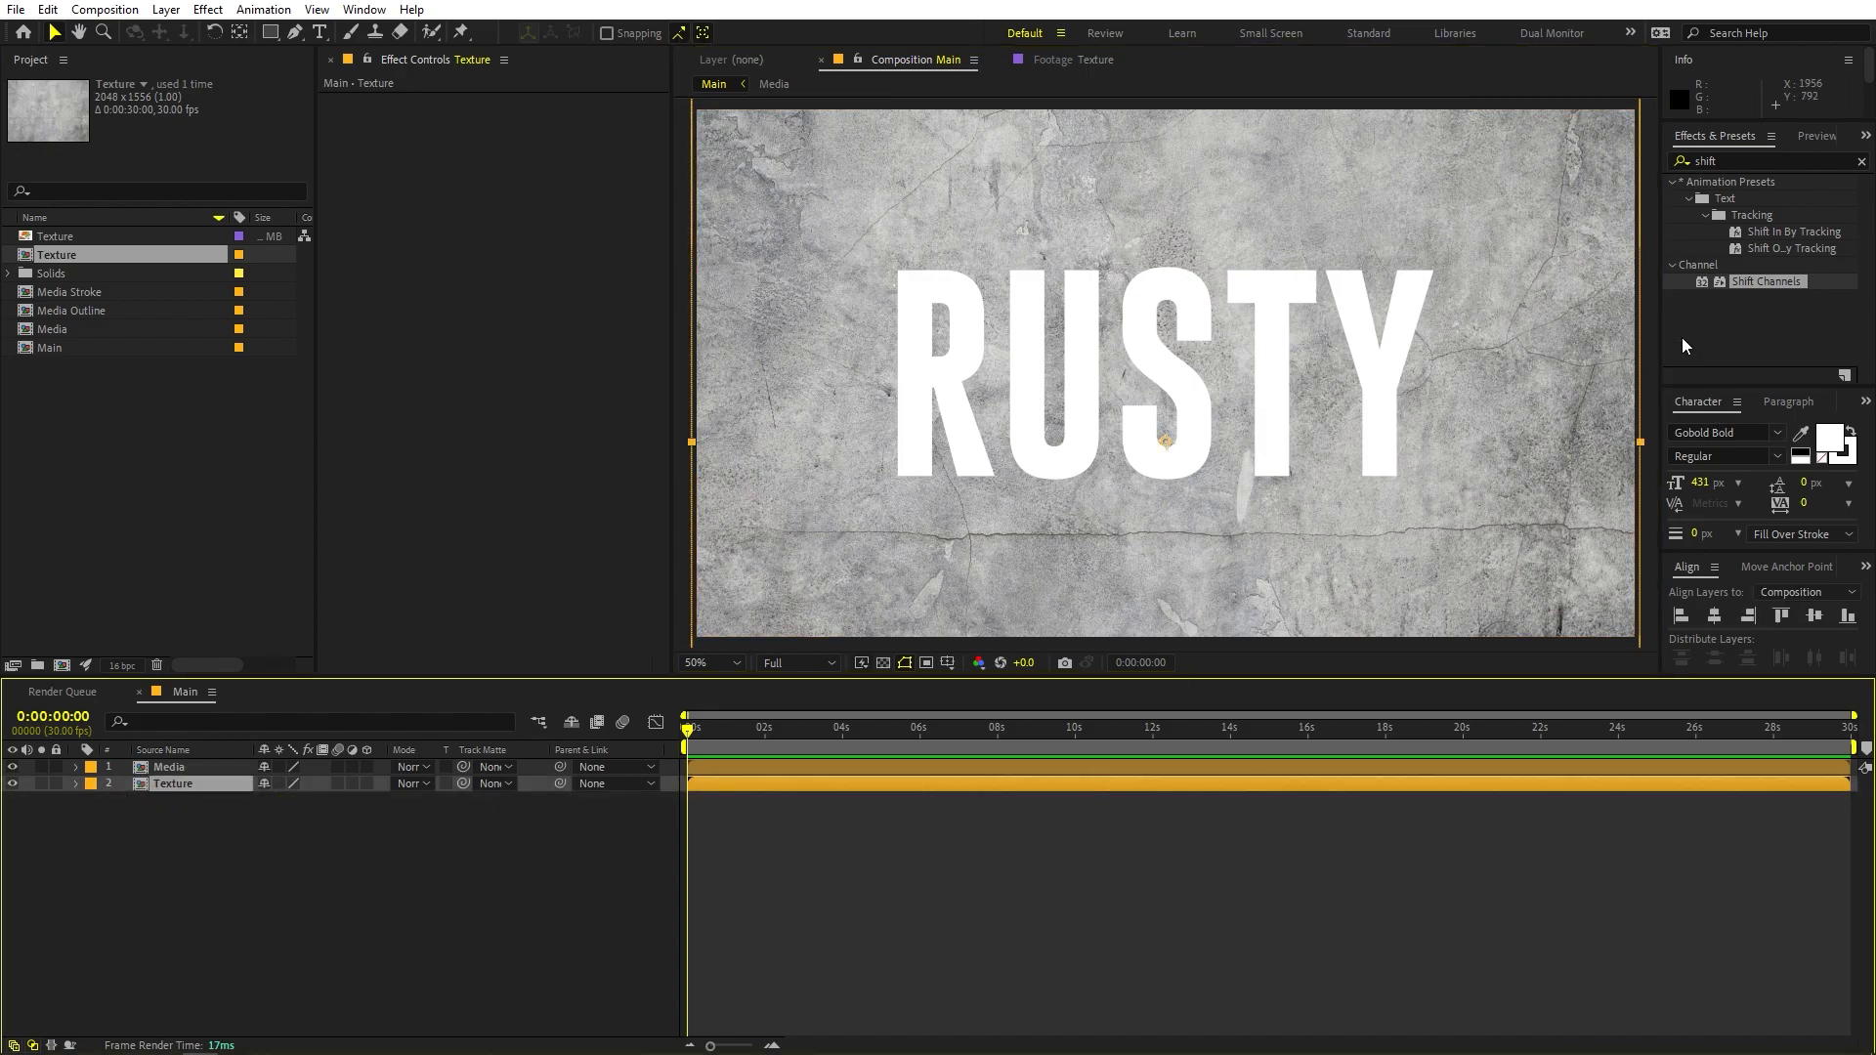
{"action": "left_click", "coordinate": [1727, 169]}
{"action": "type", "text": "cu"}
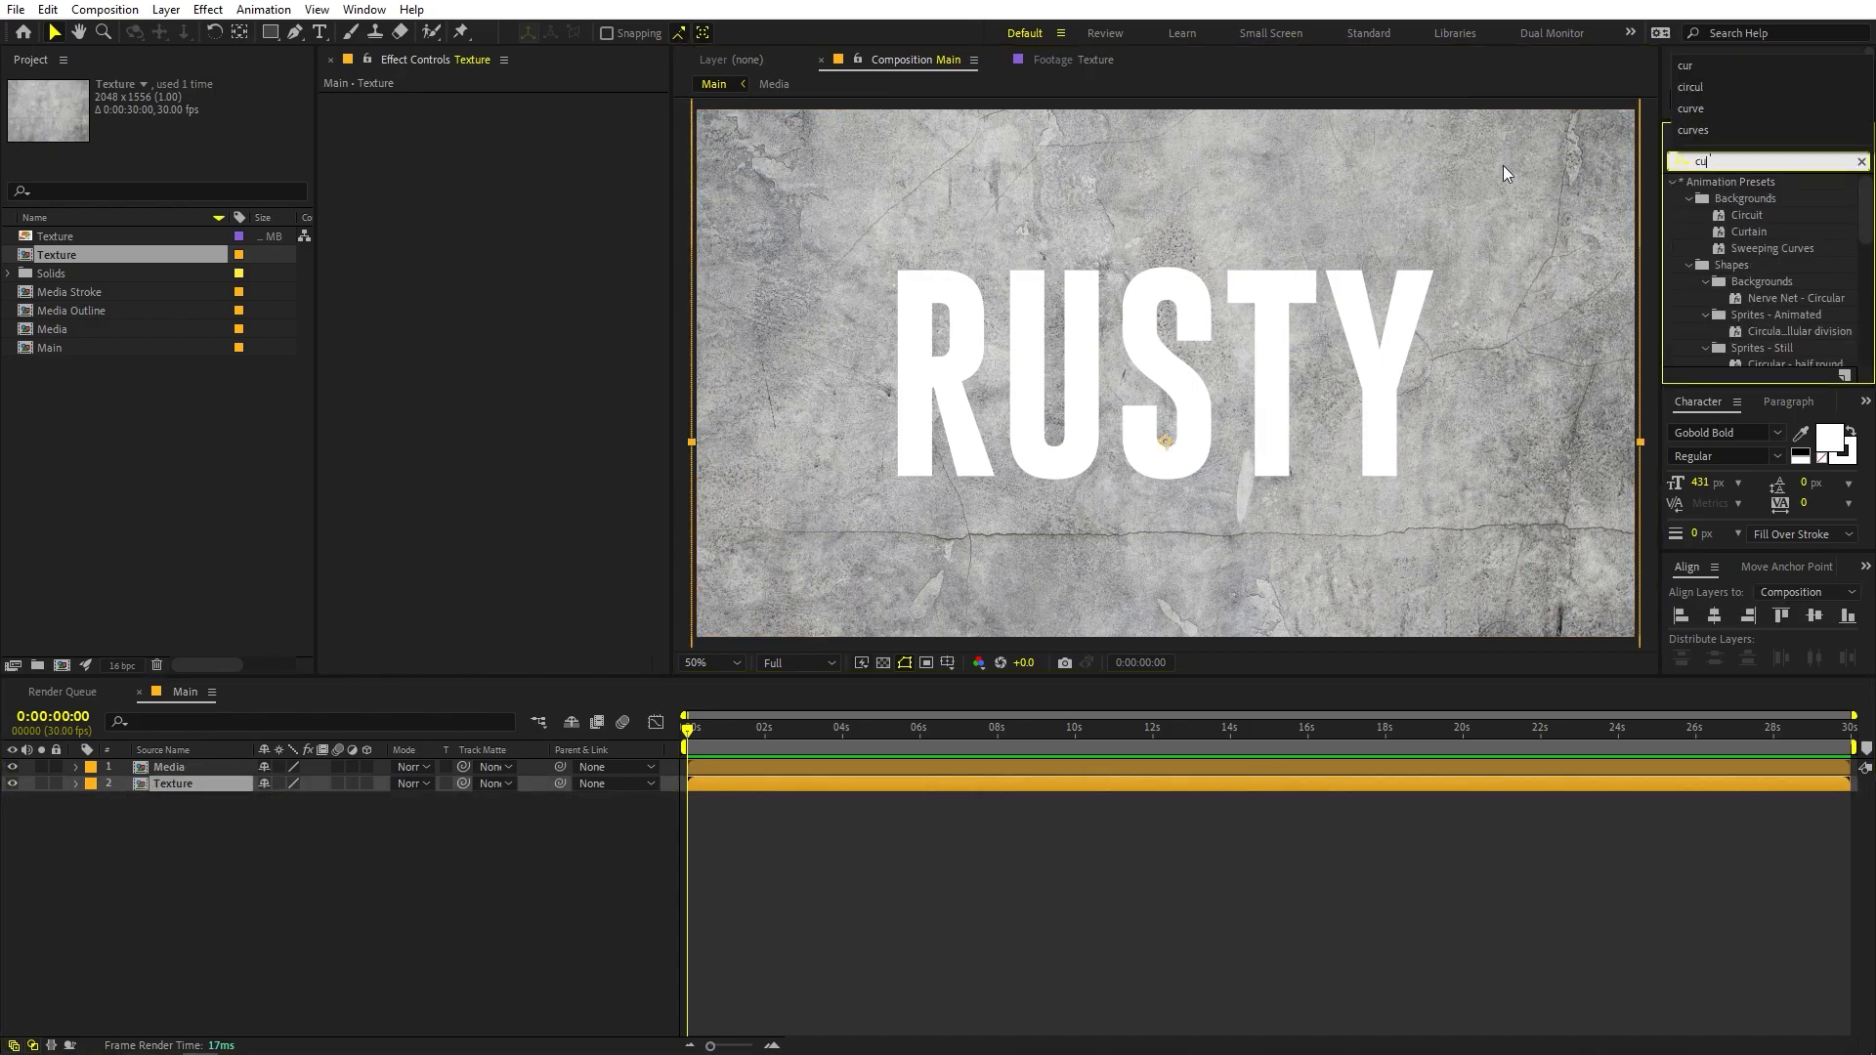
{"action": "type", "text": "rves"}
{"action": "left_click_drag", "start_coordinate": [1763, 245], "coordinate": [211, 783]}
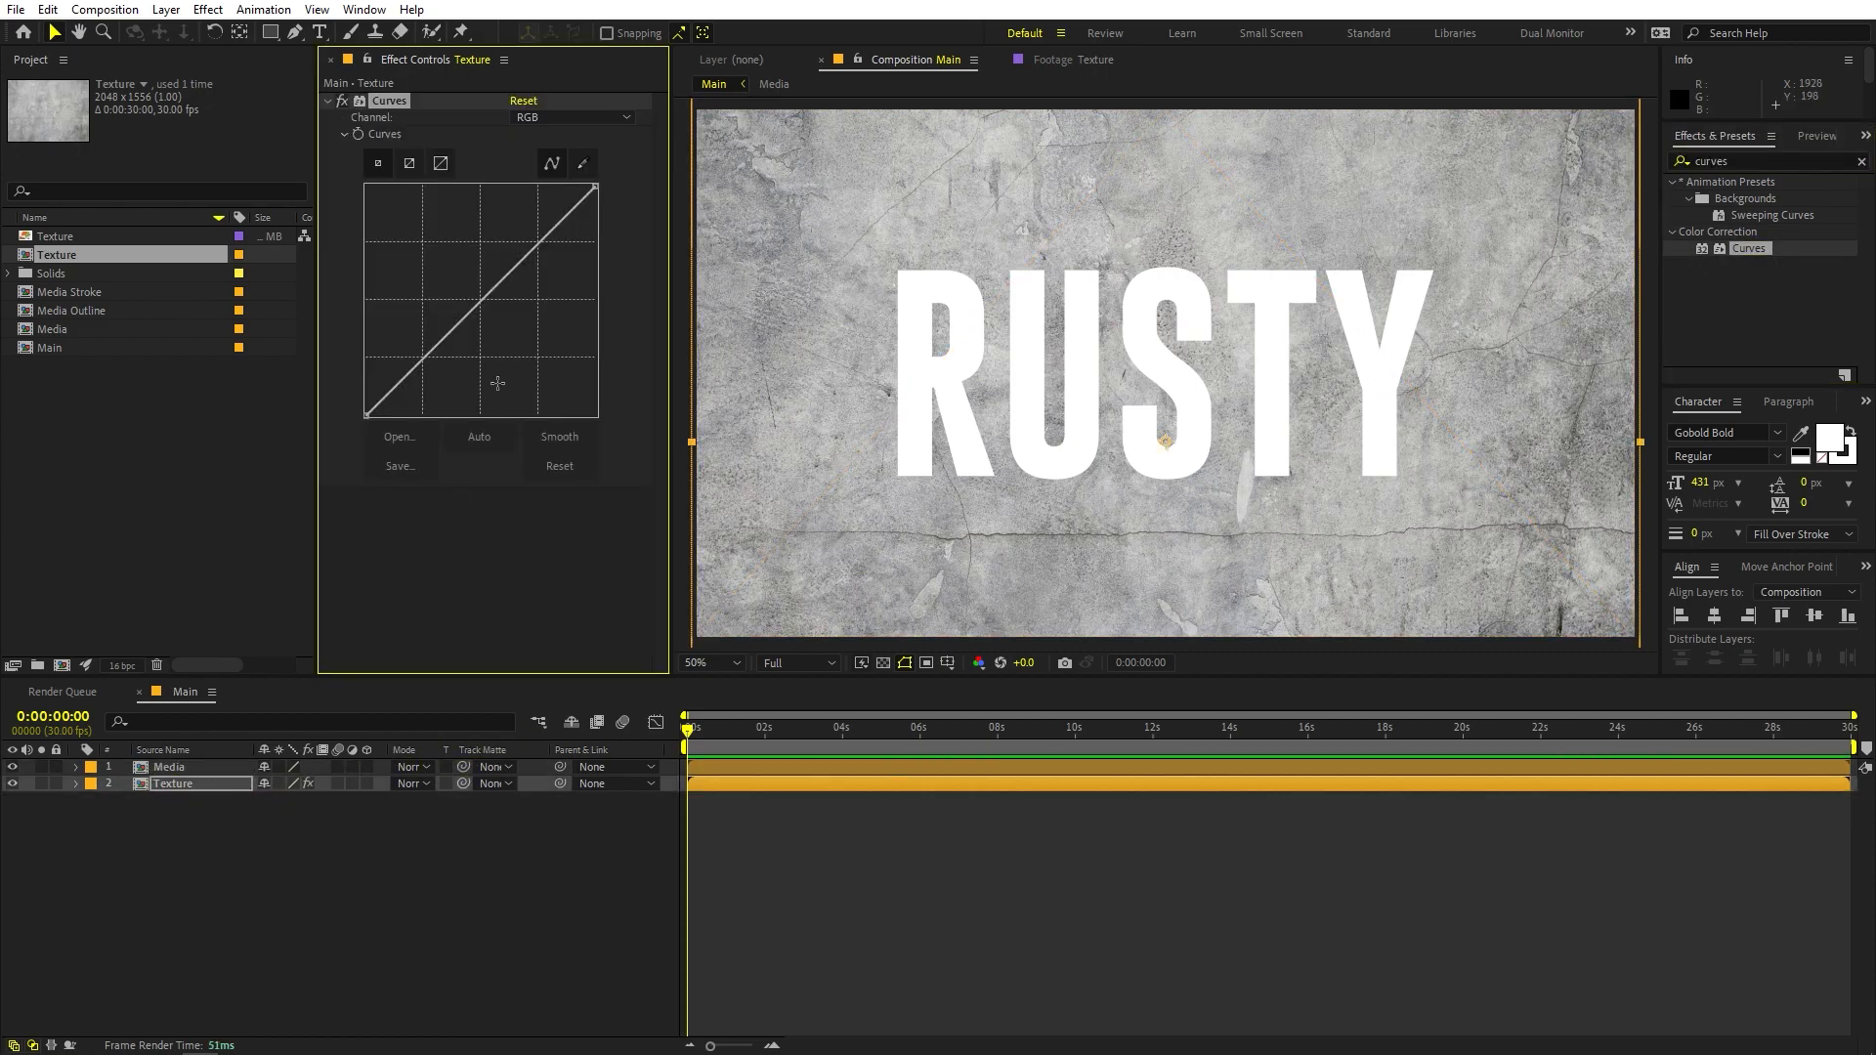
Bend the RGB curve well below the diagonal with two points to darken the concrete texture background
{"action": "left_click_drag", "start_coordinate": [536, 252], "coordinate": [543, 281]}
{"action": "mouse_move", "coordinate": [443, 384]}
{"action": "left_mouse_down"}
{"action": "mouse_move", "coordinate": [466, 404]}
{"action": "mouse_move", "coordinate": [455, 390]}
{"action": "left_mouse_up"}
{"action": "left_click_drag", "start_coordinate": [536, 268], "coordinate": [559, 296]}
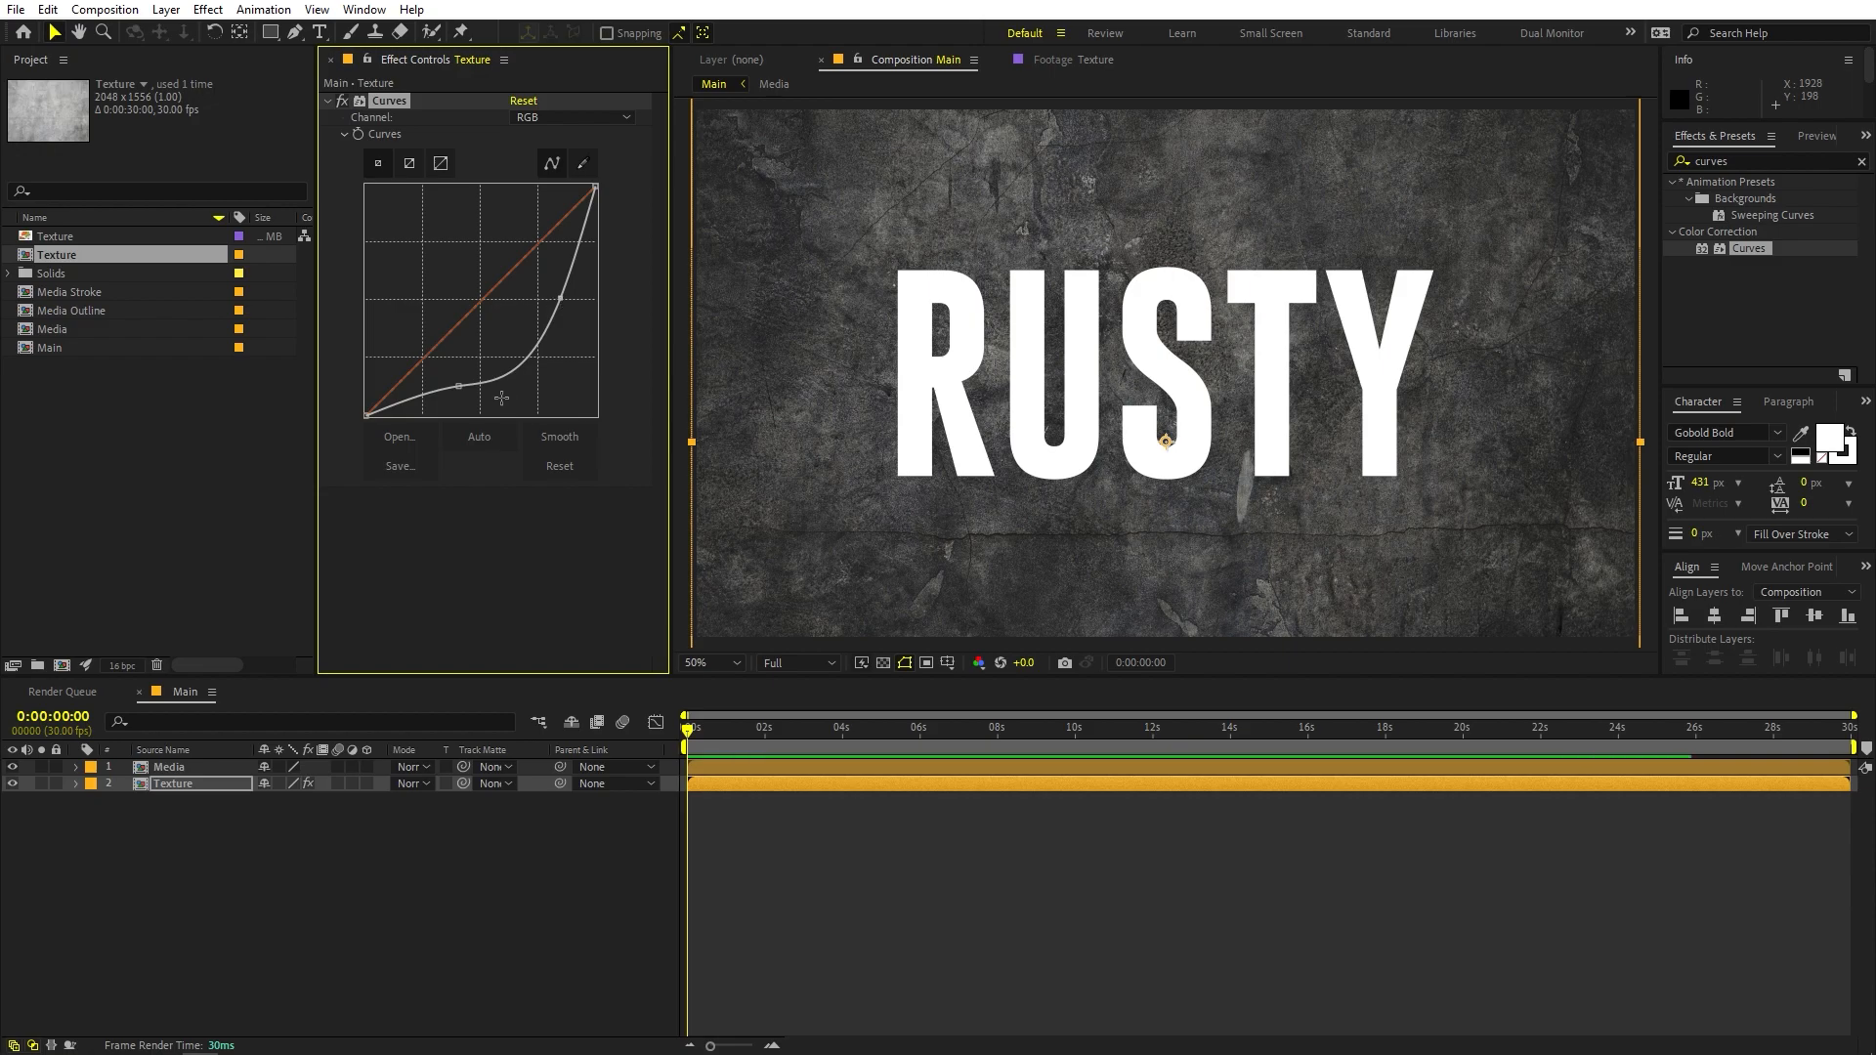
Apply the Exposure effect to the Texture layer in Main and lower its exposure to -1.23
{"action": "double_click", "coordinate": [1750, 154]}
{"action": "type", "text": "expos"}
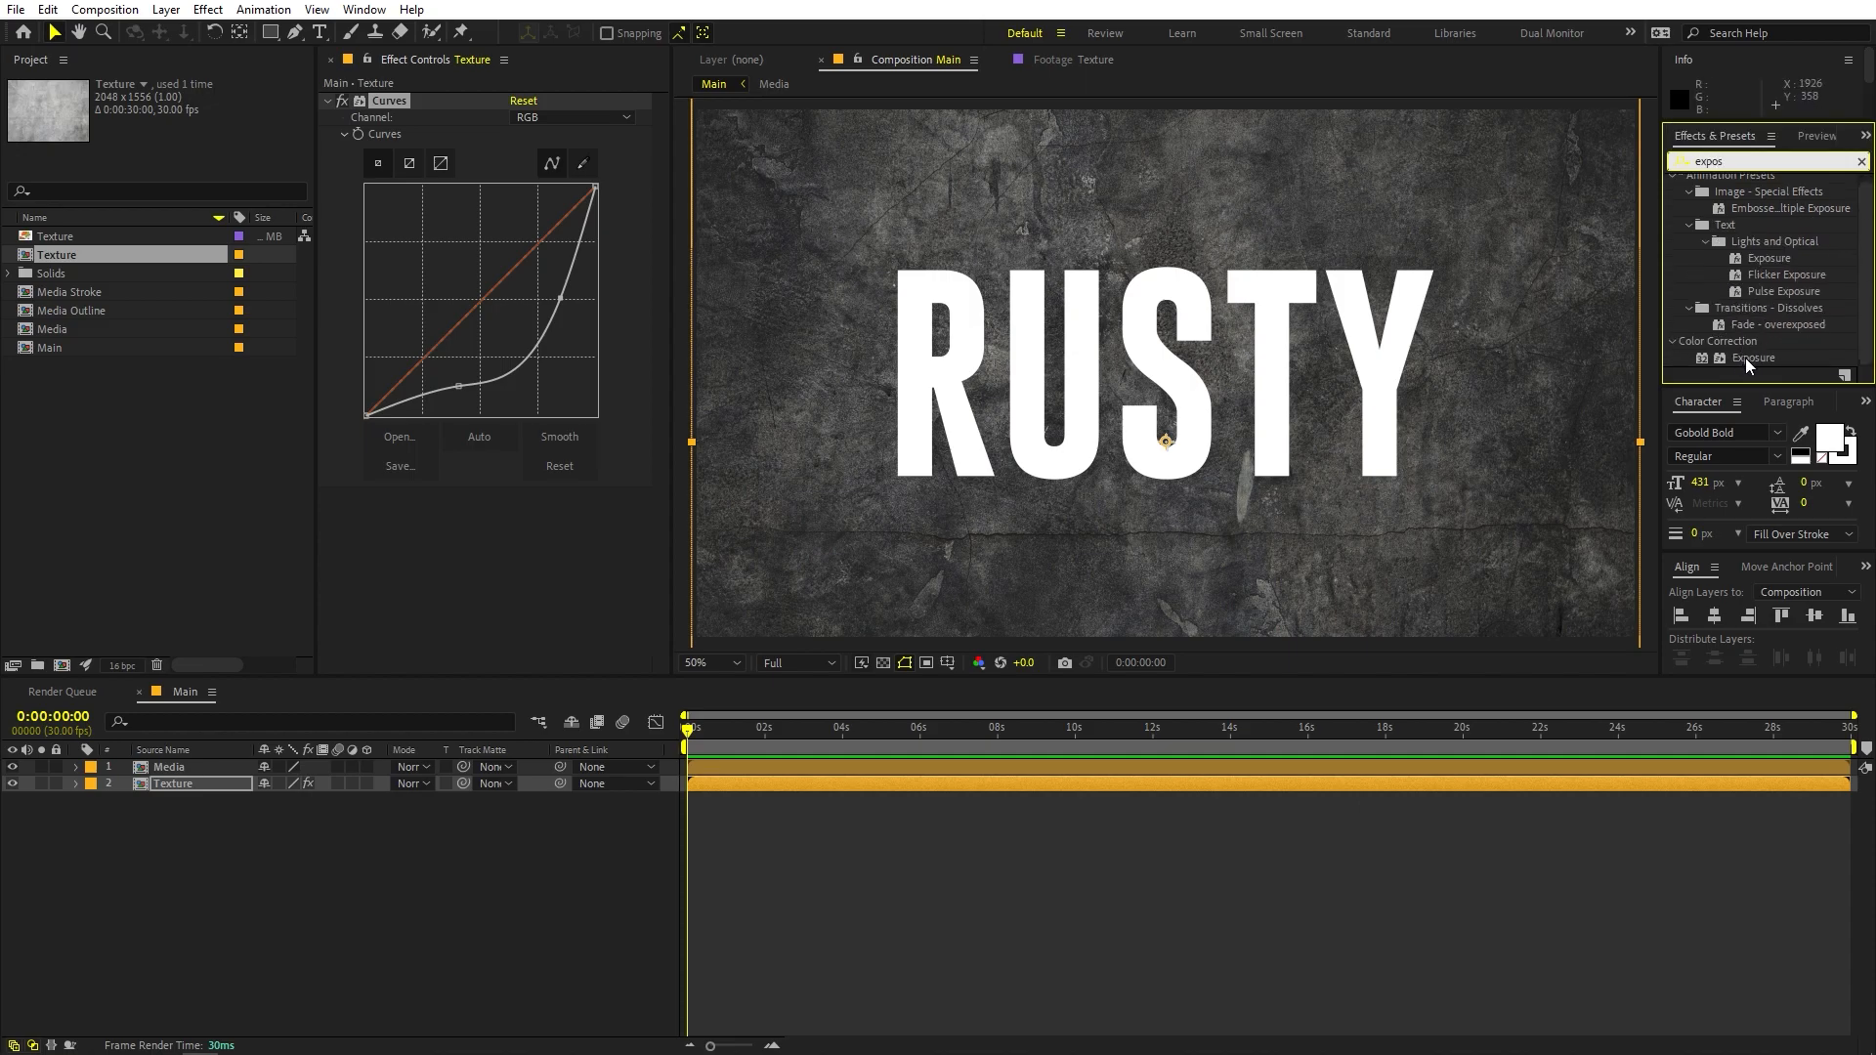
{"action": "left_click_drag", "start_coordinate": [1745, 358], "coordinate": [161, 783]}
{"action": "left_click_drag", "start_coordinate": [510, 551], "coordinate": [459, 554]}
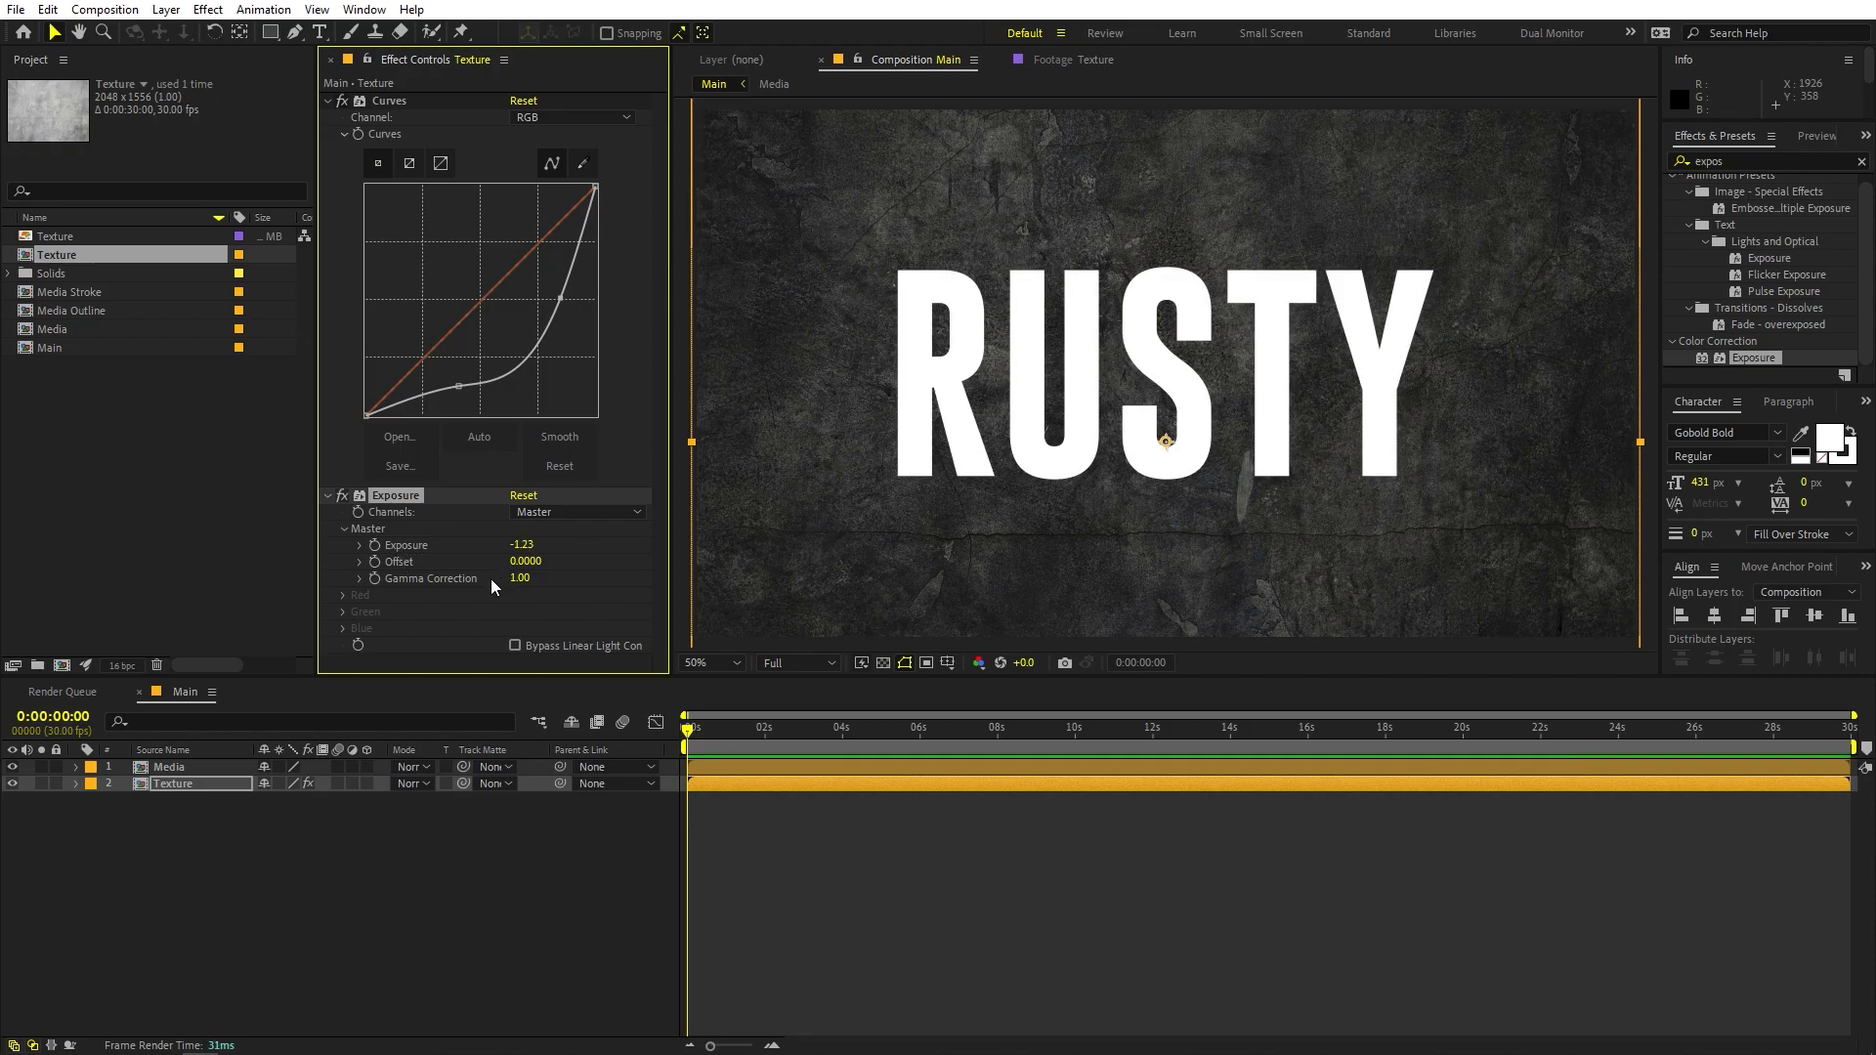
Try lowering the Texture layer's exposure to -3.50 and undo that change
{"action": "scroll", "coordinate": [775, 345], "scroll_direction": "down", "scroll_amount": 2}
{"action": "scroll", "coordinate": [848, 351], "scroll_direction": "up", "scroll_amount": 2}
{"action": "left_click_drag", "start_coordinate": [524, 547], "coordinate": [301, 548]}
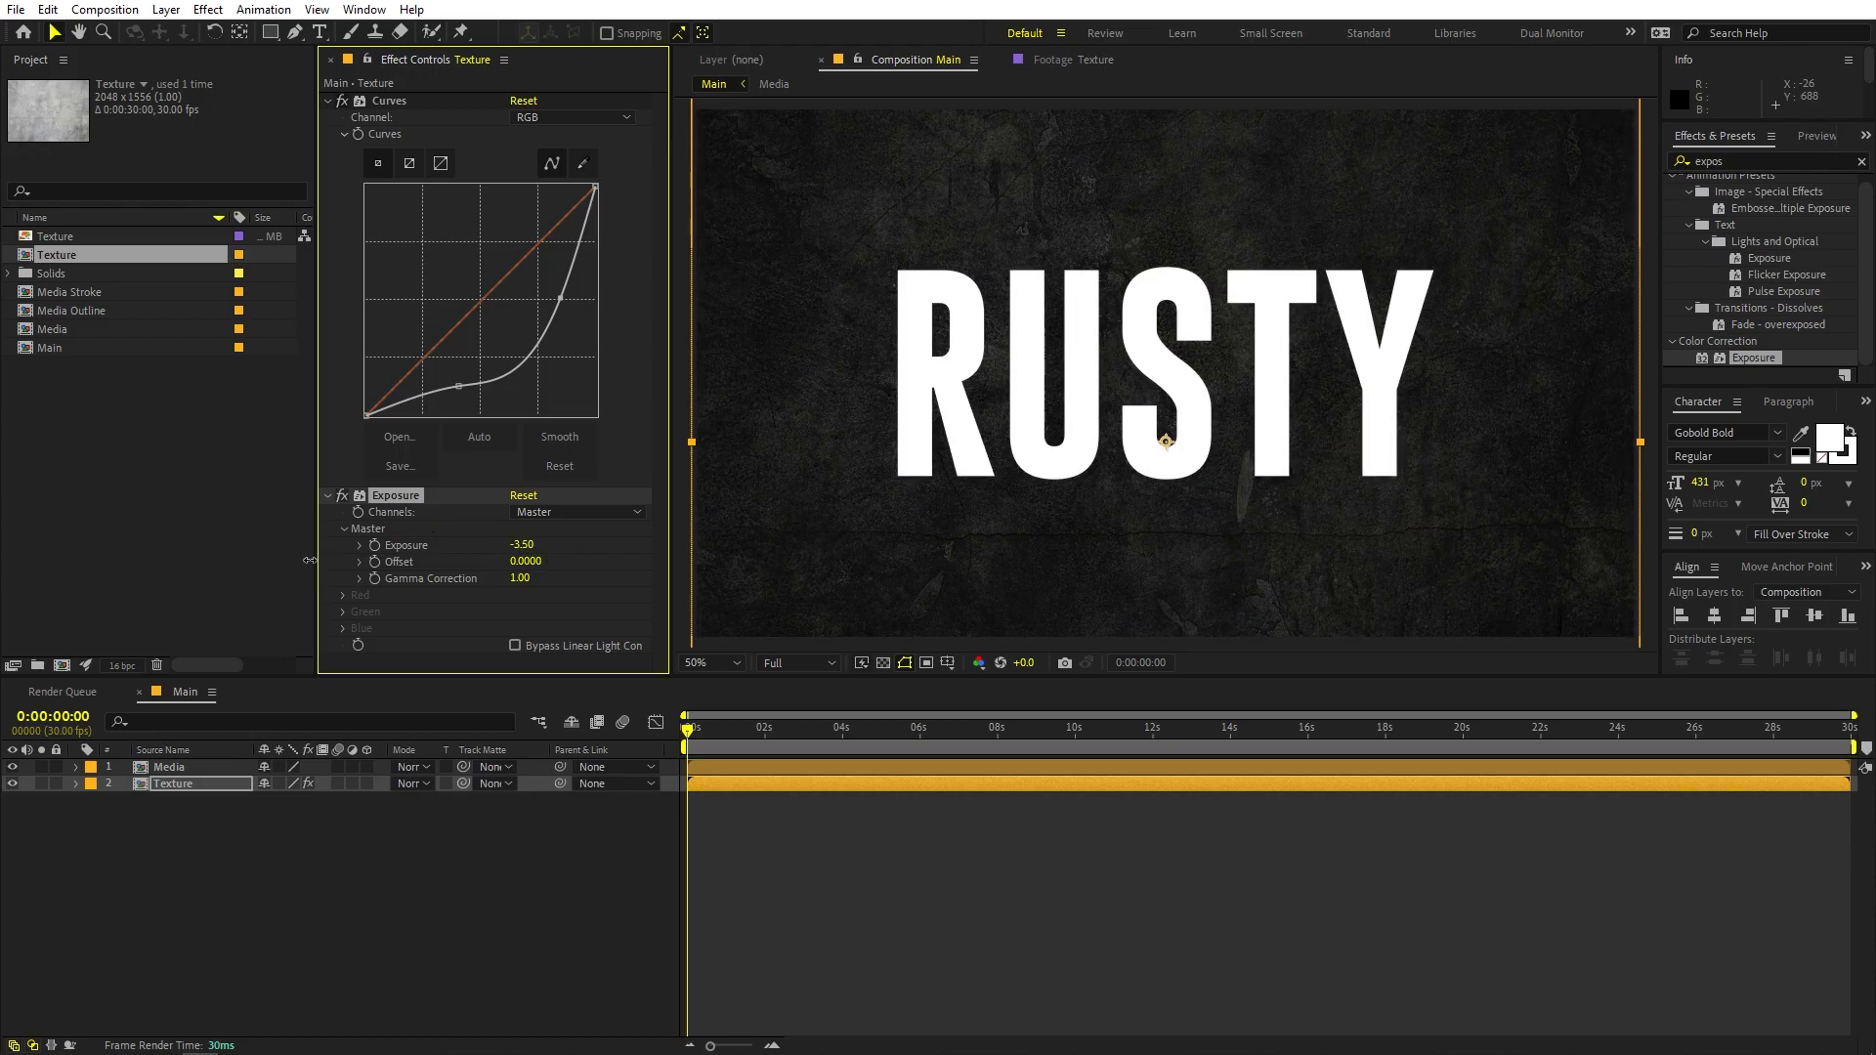
{"action": "key", "text": "ctrl+z"}
{"action": "left_click", "coordinate": [389, 882]}
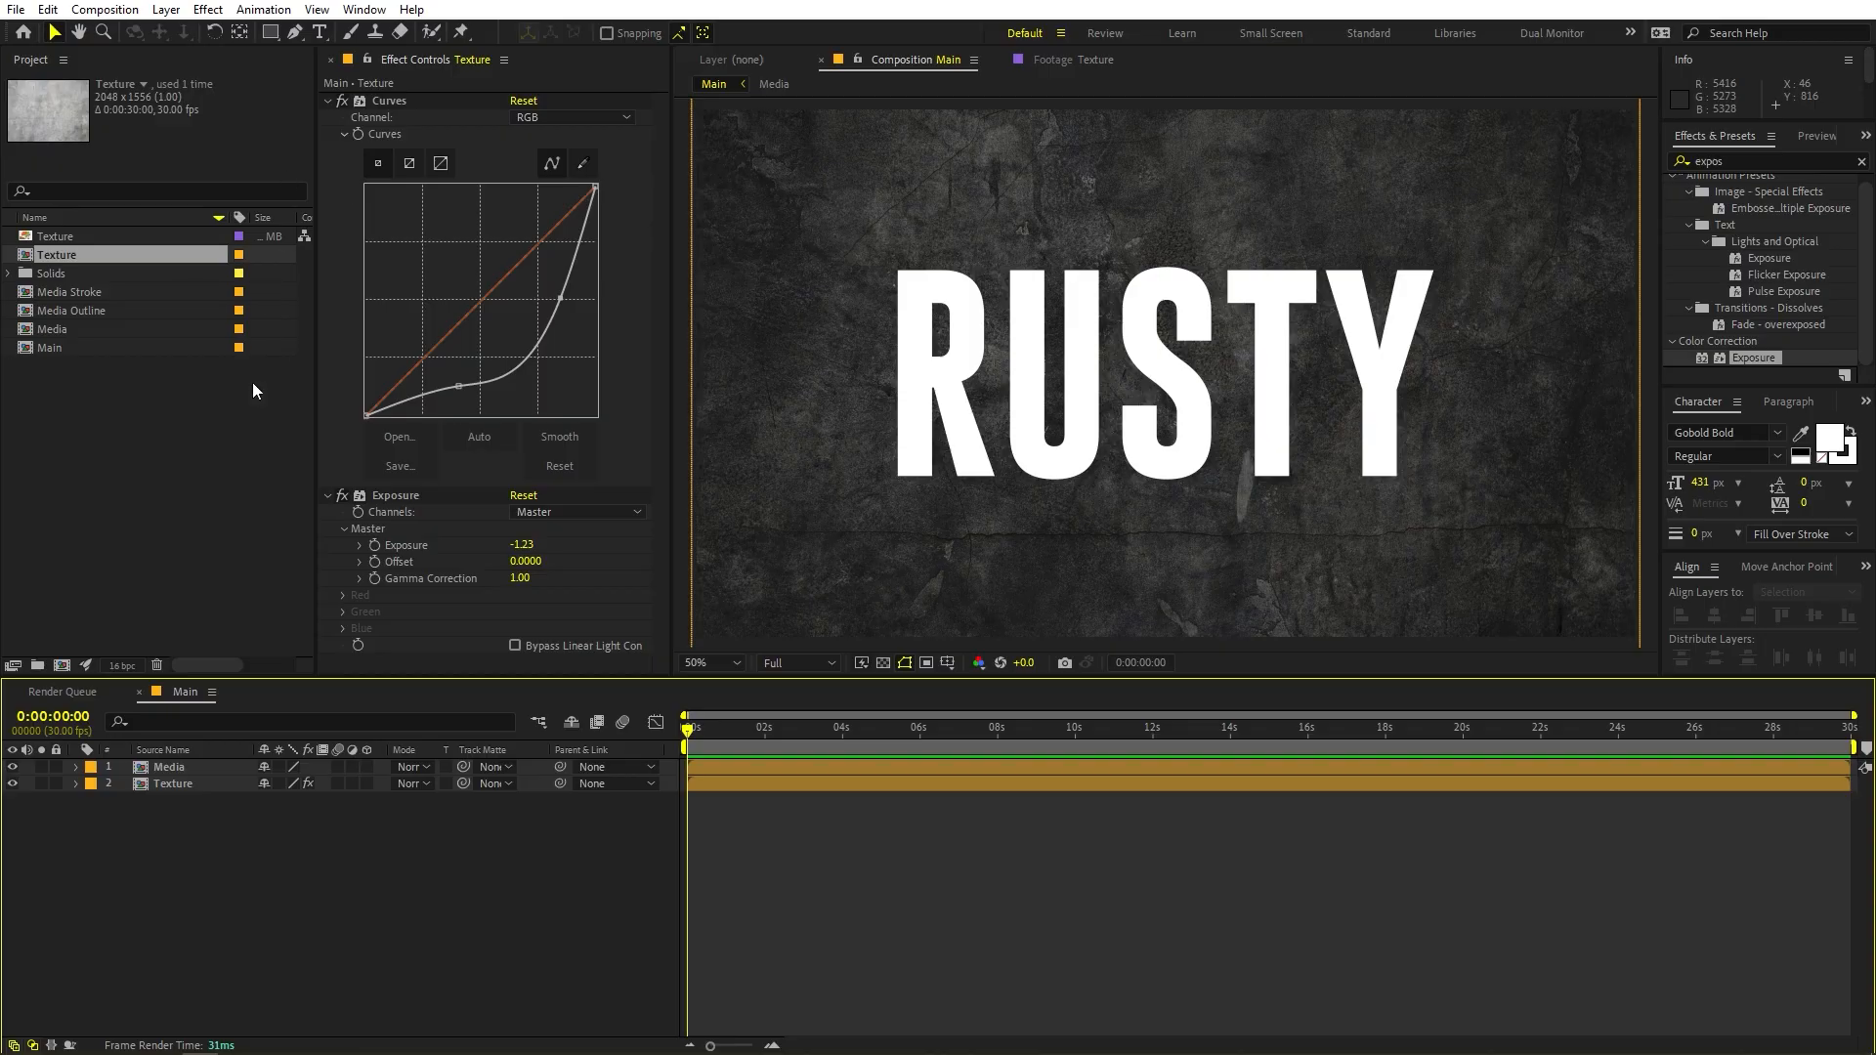
Create a new composition named Rust Texture at 1920 x 1080 px
{"action": "left_click", "coordinate": [115, 10]}
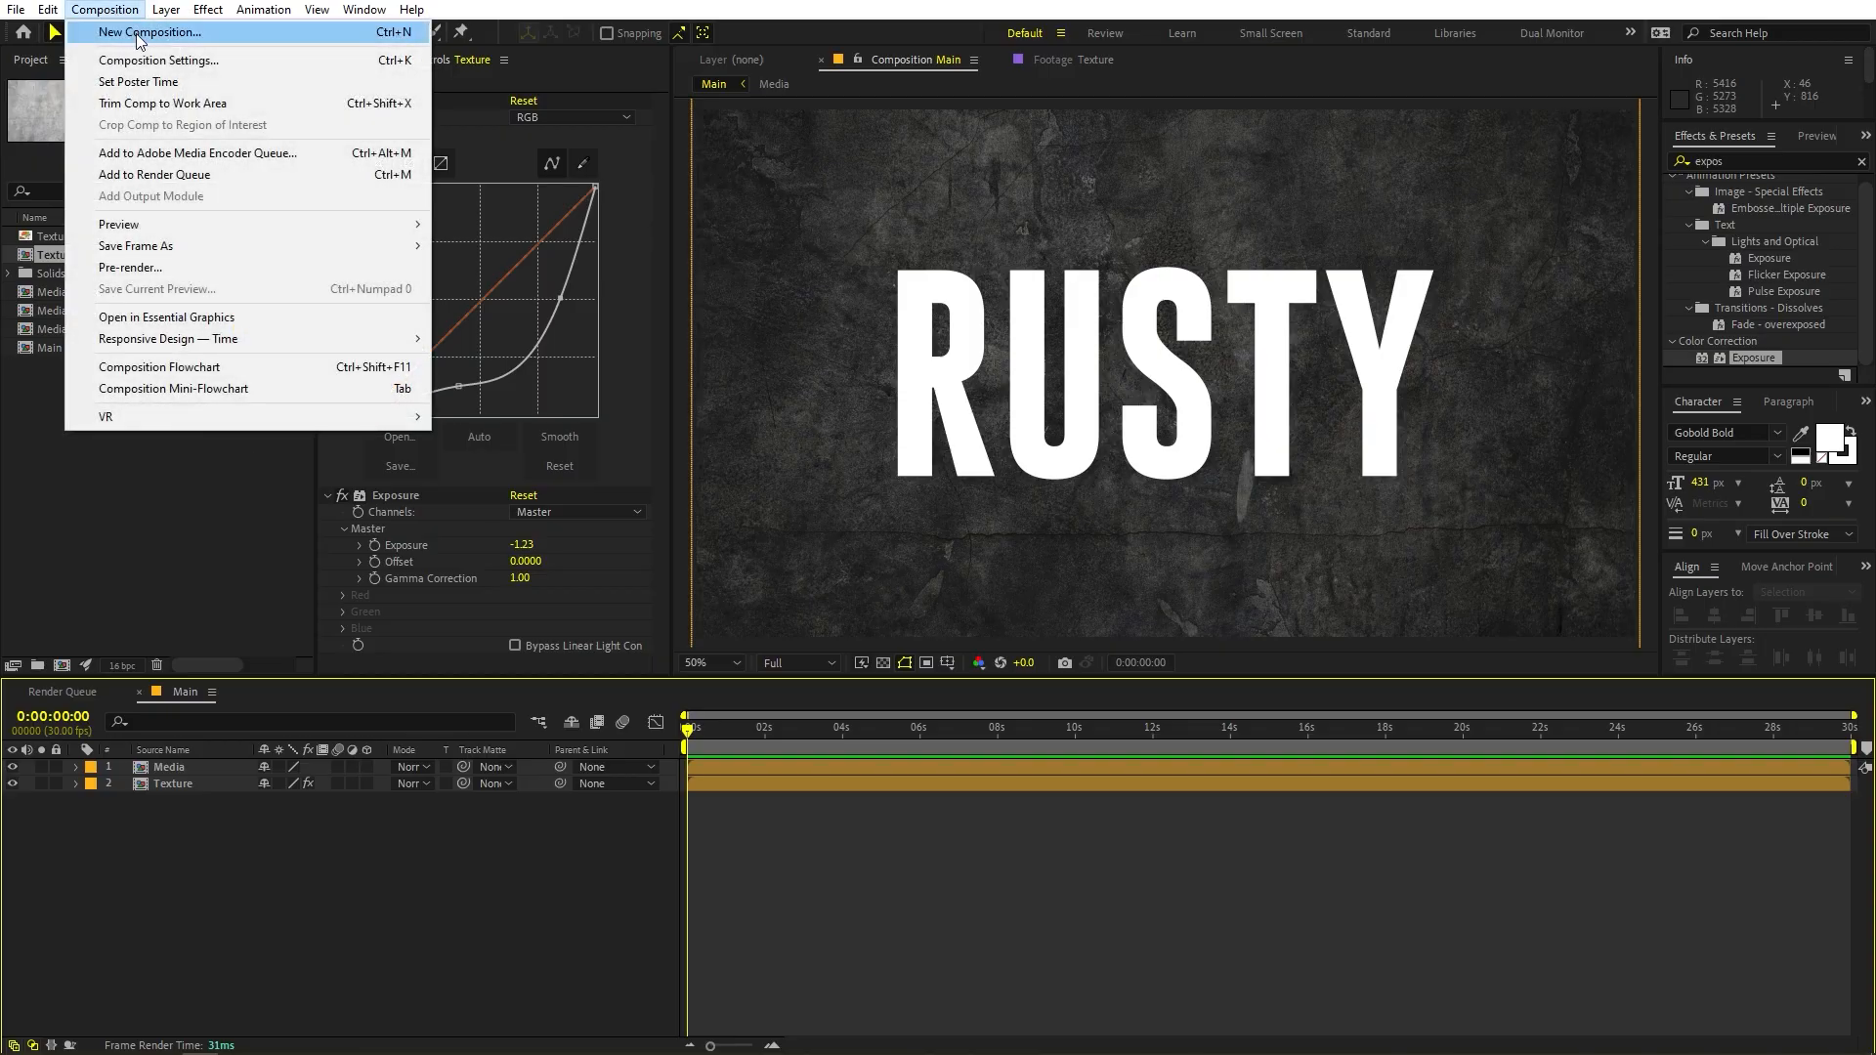
{"action": "left_click", "coordinate": [139, 32]}
{"action": "type", "text": "Rust Texture"}
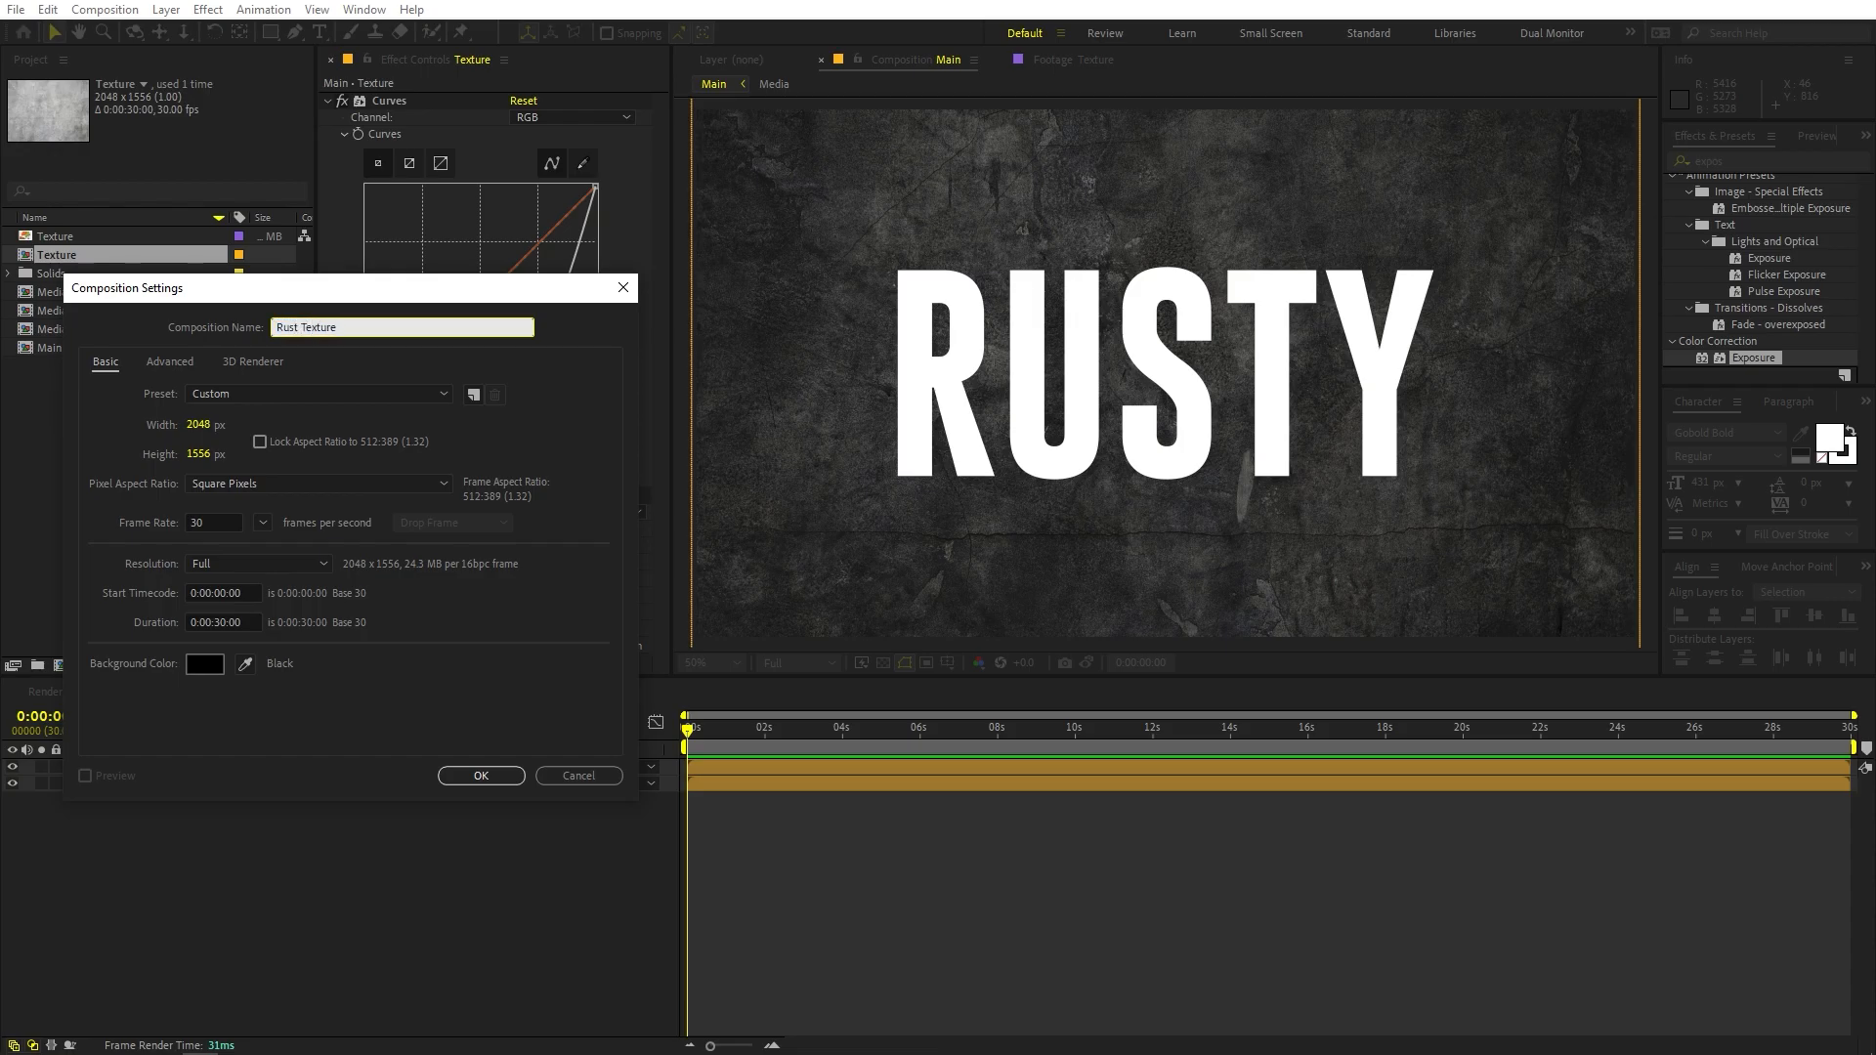
{"action": "left_click", "coordinate": [198, 424]}
{"action": "type", "text": "1920"}
{"action": "key", "text": "Tab"}
{"action": "type", "text": "1080"}
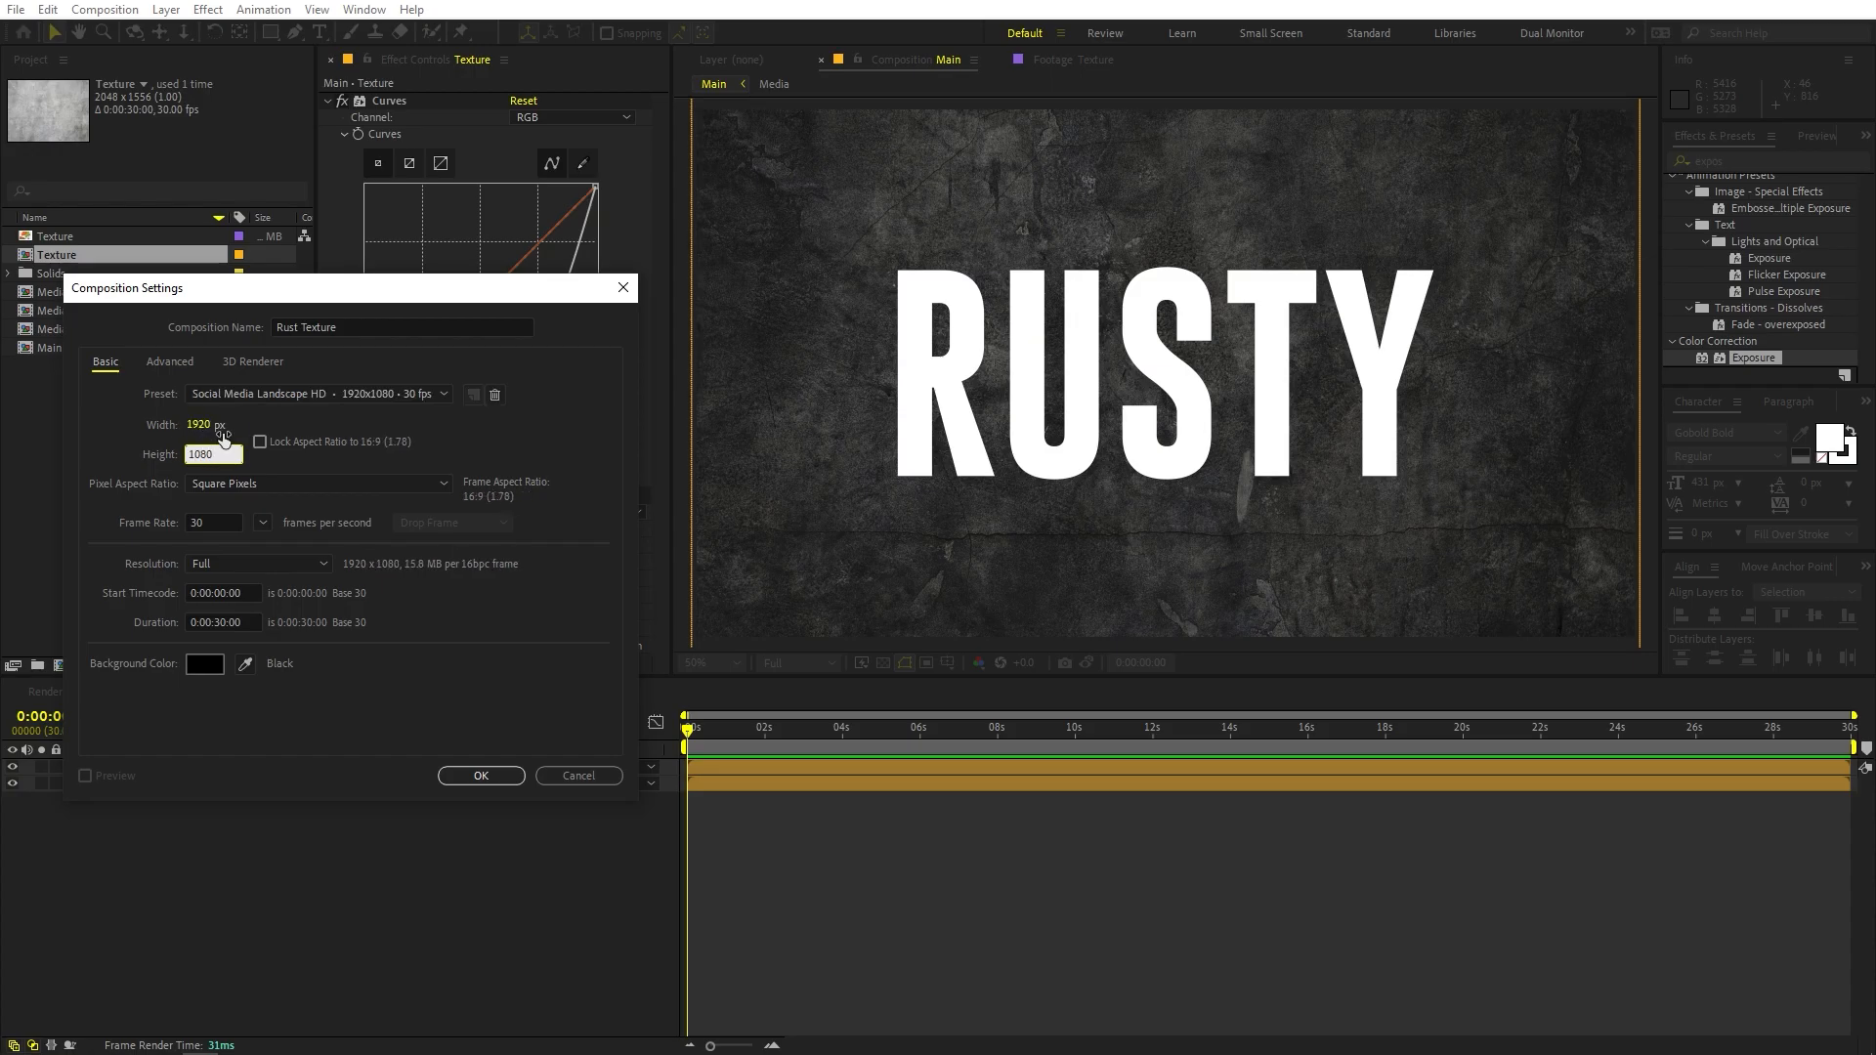
{"action": "left_click", "coordinate": [482, 776]}
Add a full-frame black solid layer, 1920 x 1080 px, to the Rust Texture composition
{"action": "right_click", "coordinate": [240, 907]}
{"action": "mouse_move", "coordinate": [350, 674]}
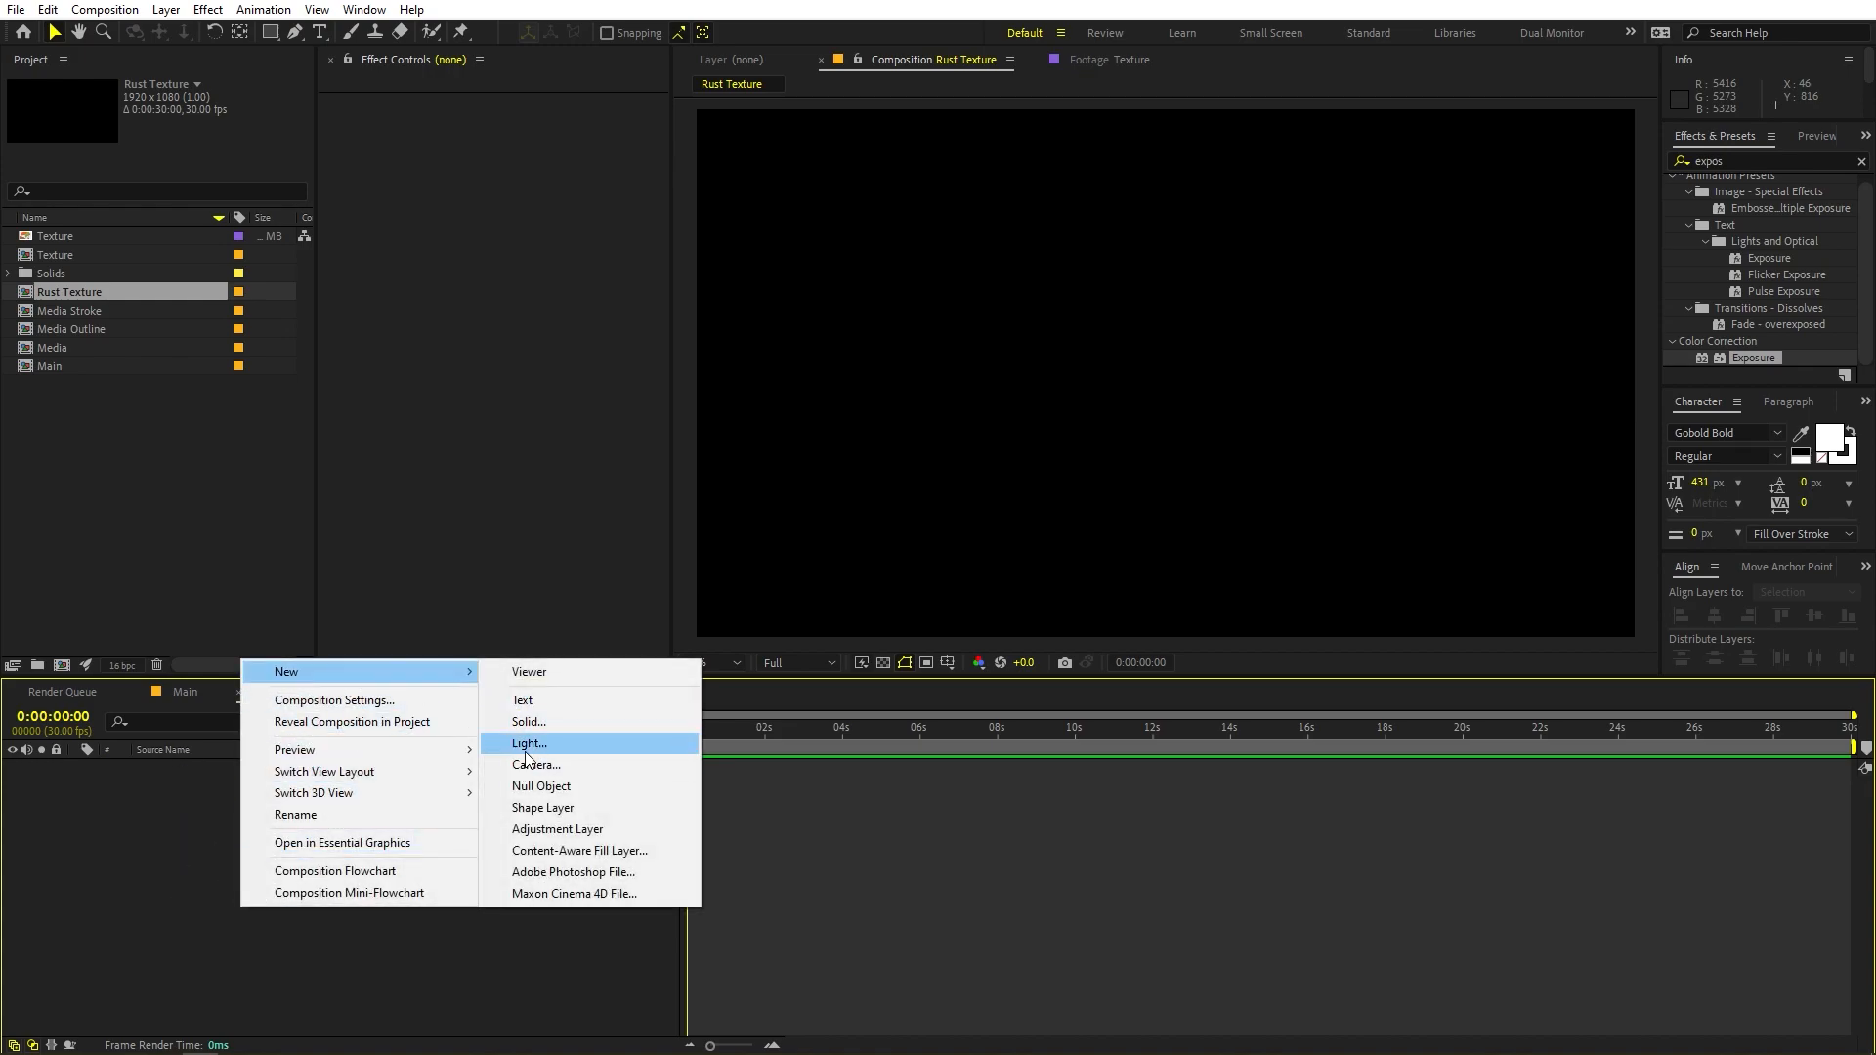
{"action": "left_click", "coordinate": [529, 722]}
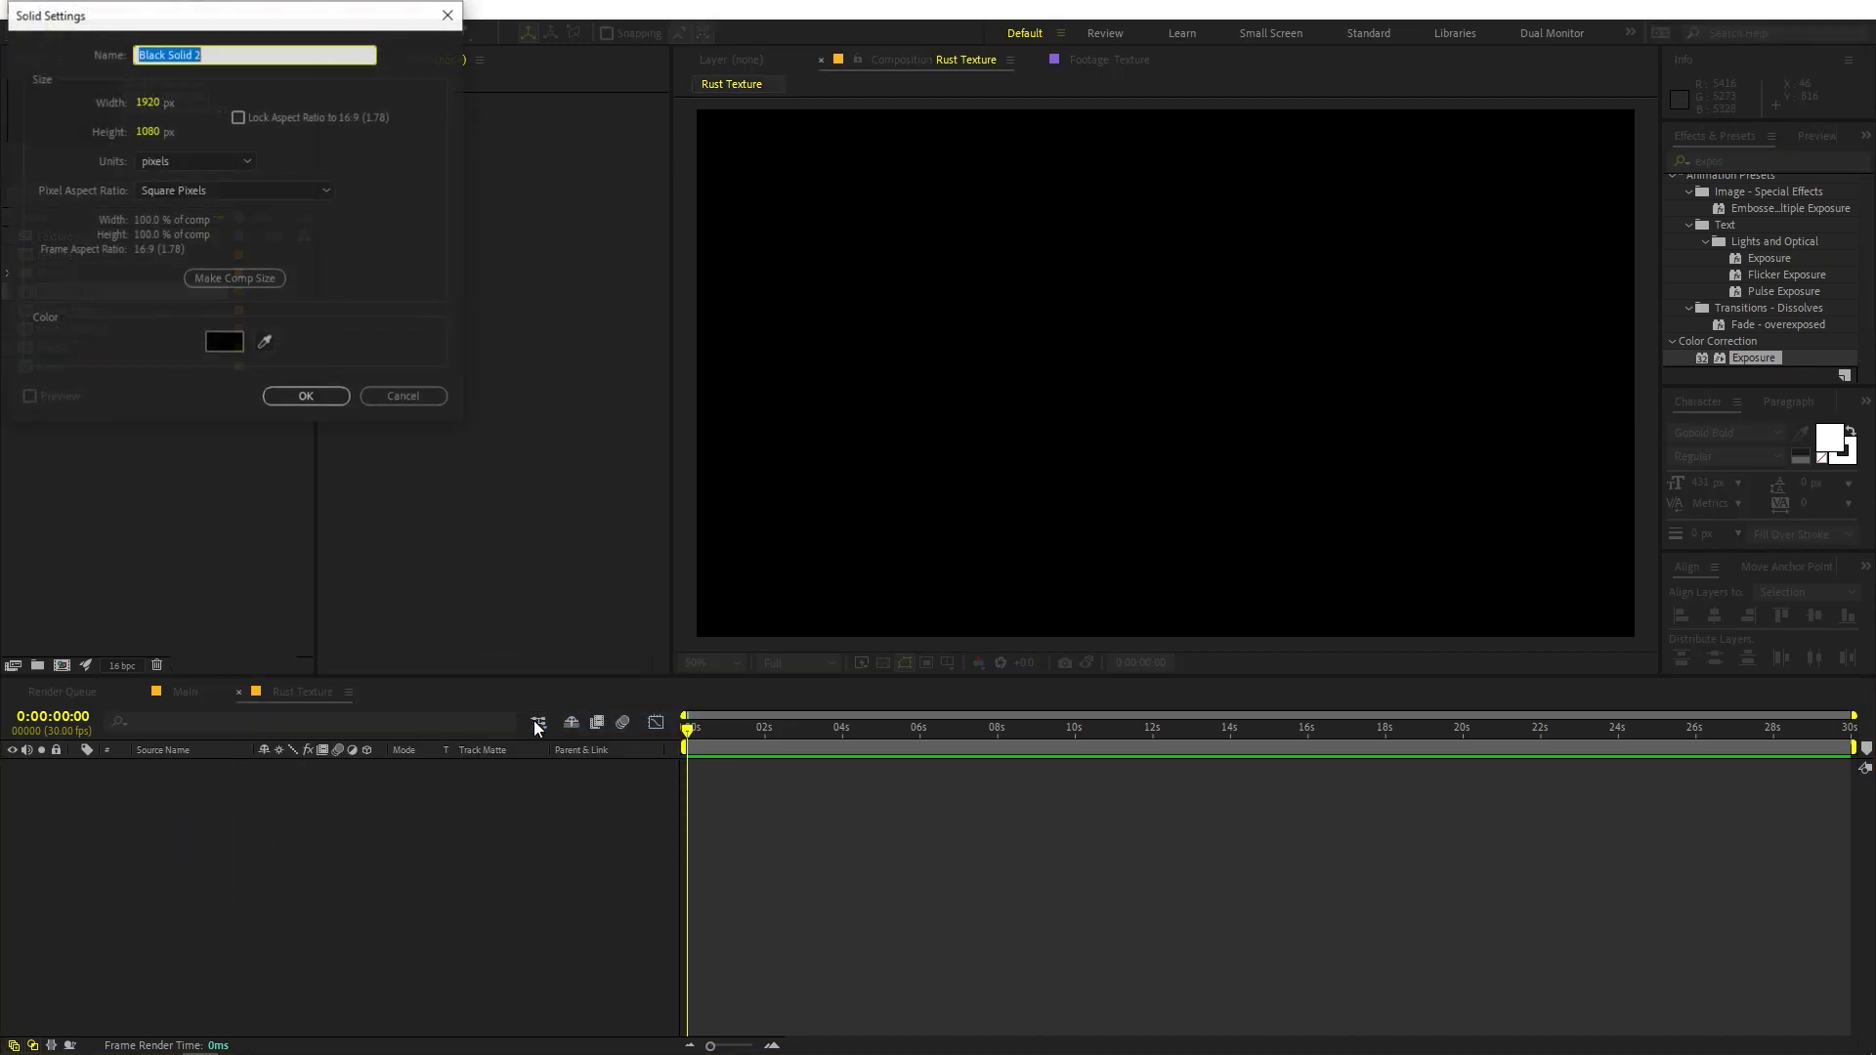
{"action": "left_click", "coordinate": [306, 396]}
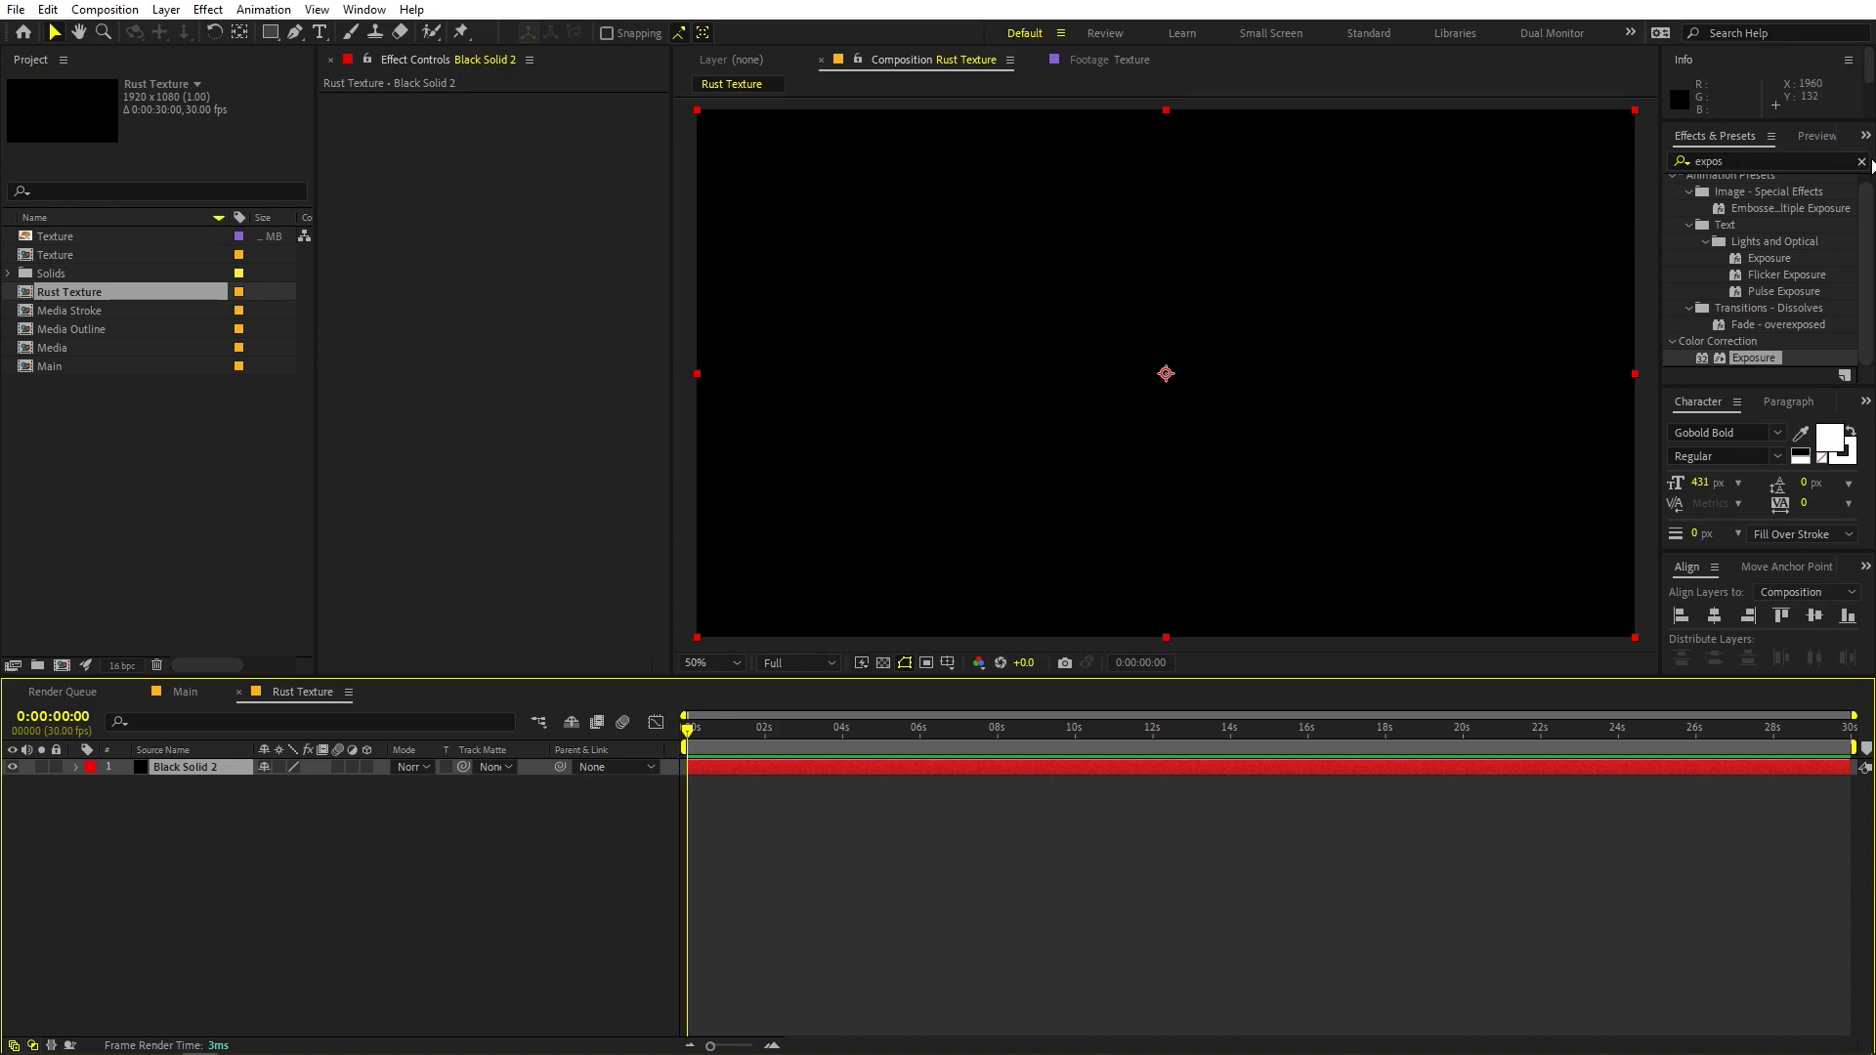
Apply the Fractal Noise effect to the black solid and set its contrast to 500
{"action": "left_click", "coordinate": [1861, 161]}
{"action": "left_click", "coordinate": [1779, 163]}
{"action": "type", "text": "fracta"}
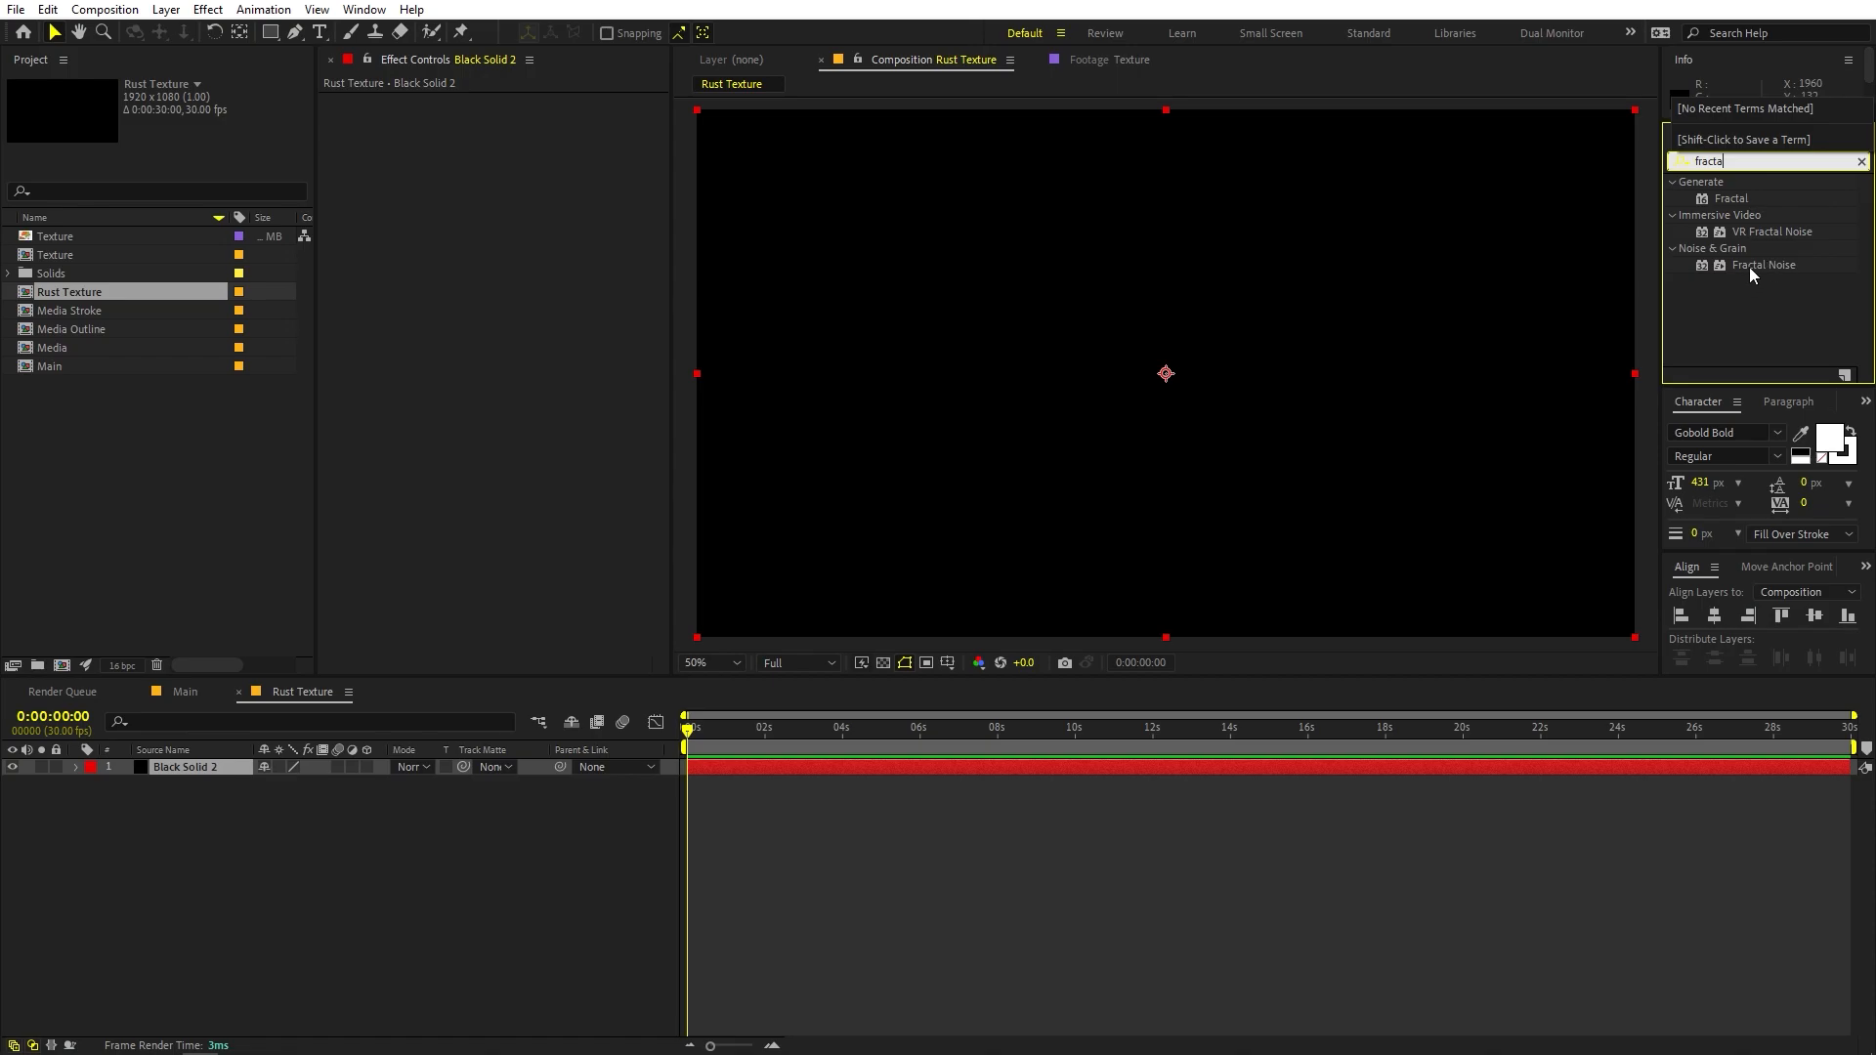
{"action": "left_click_drag", "start_coordinate": [1764, 265], "coordinate": [191, 774]}
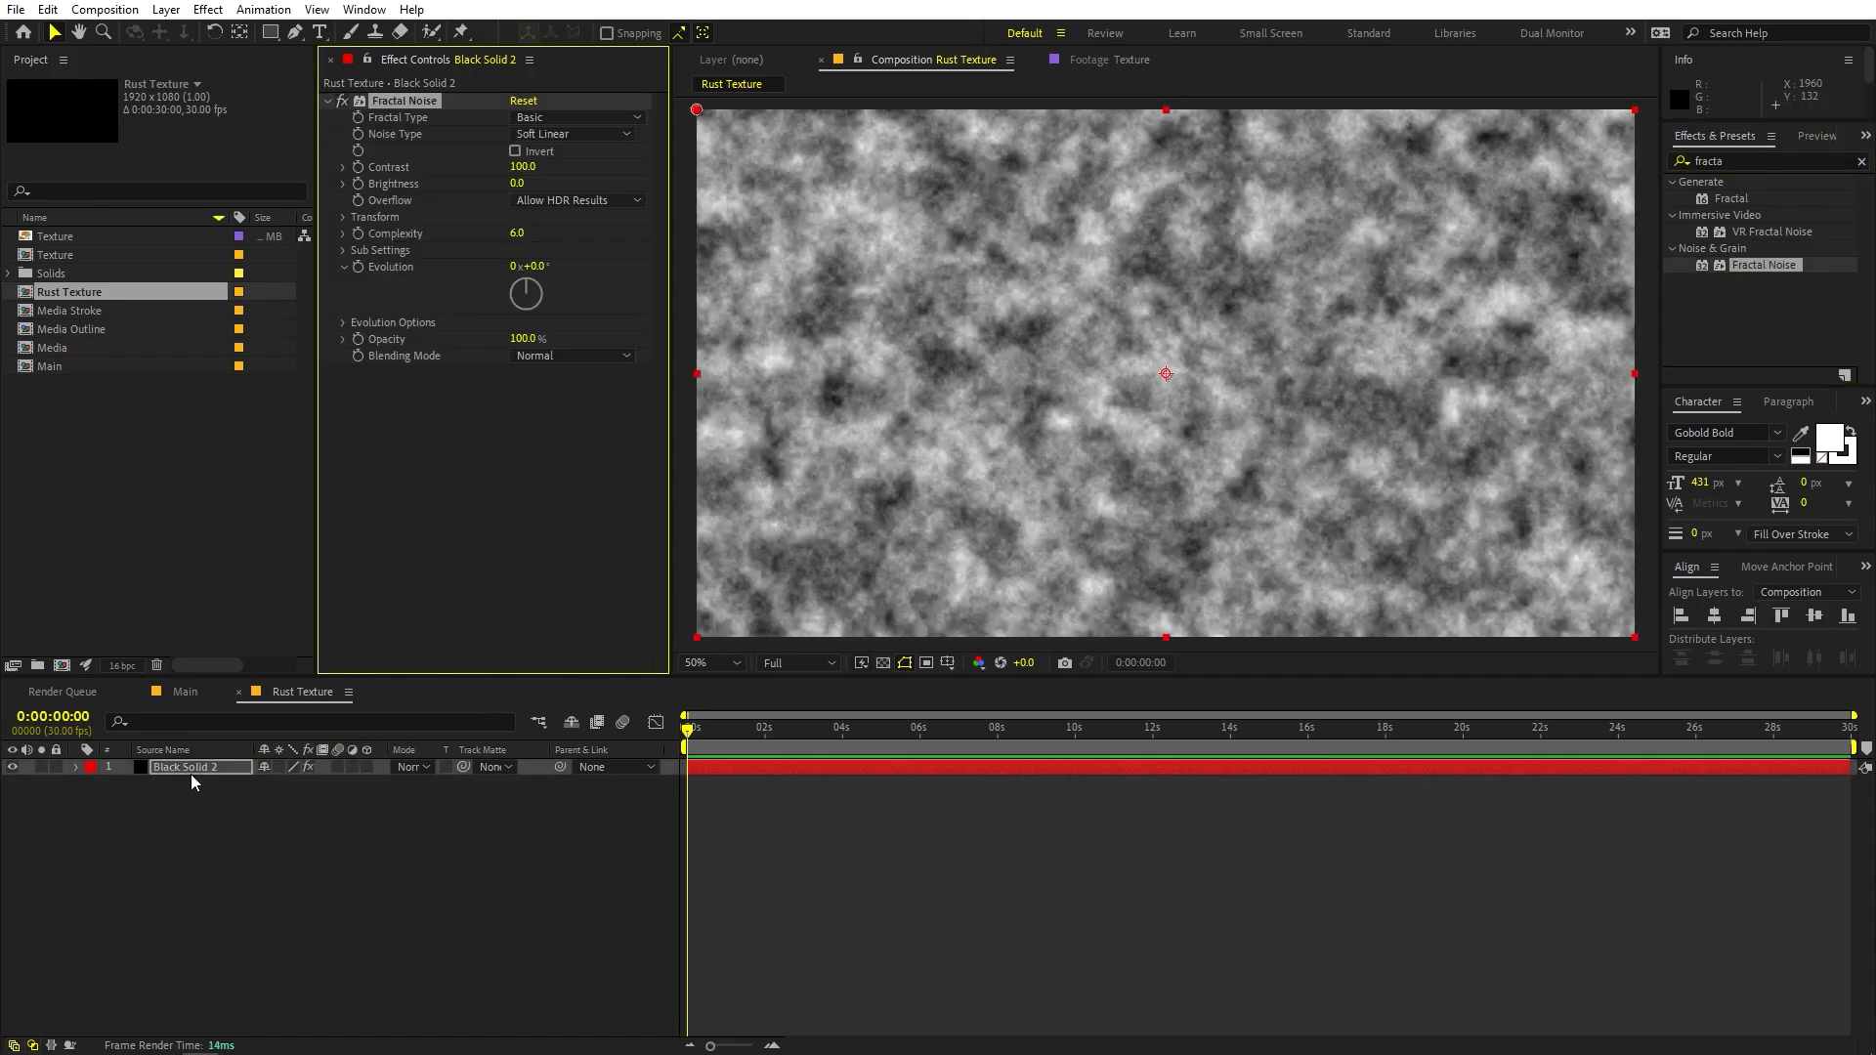
{"action": "left_click", "coordinate": [523, 165]}
{"action": "type", "text": "500"}
{"action": "key", "text": "Return"}
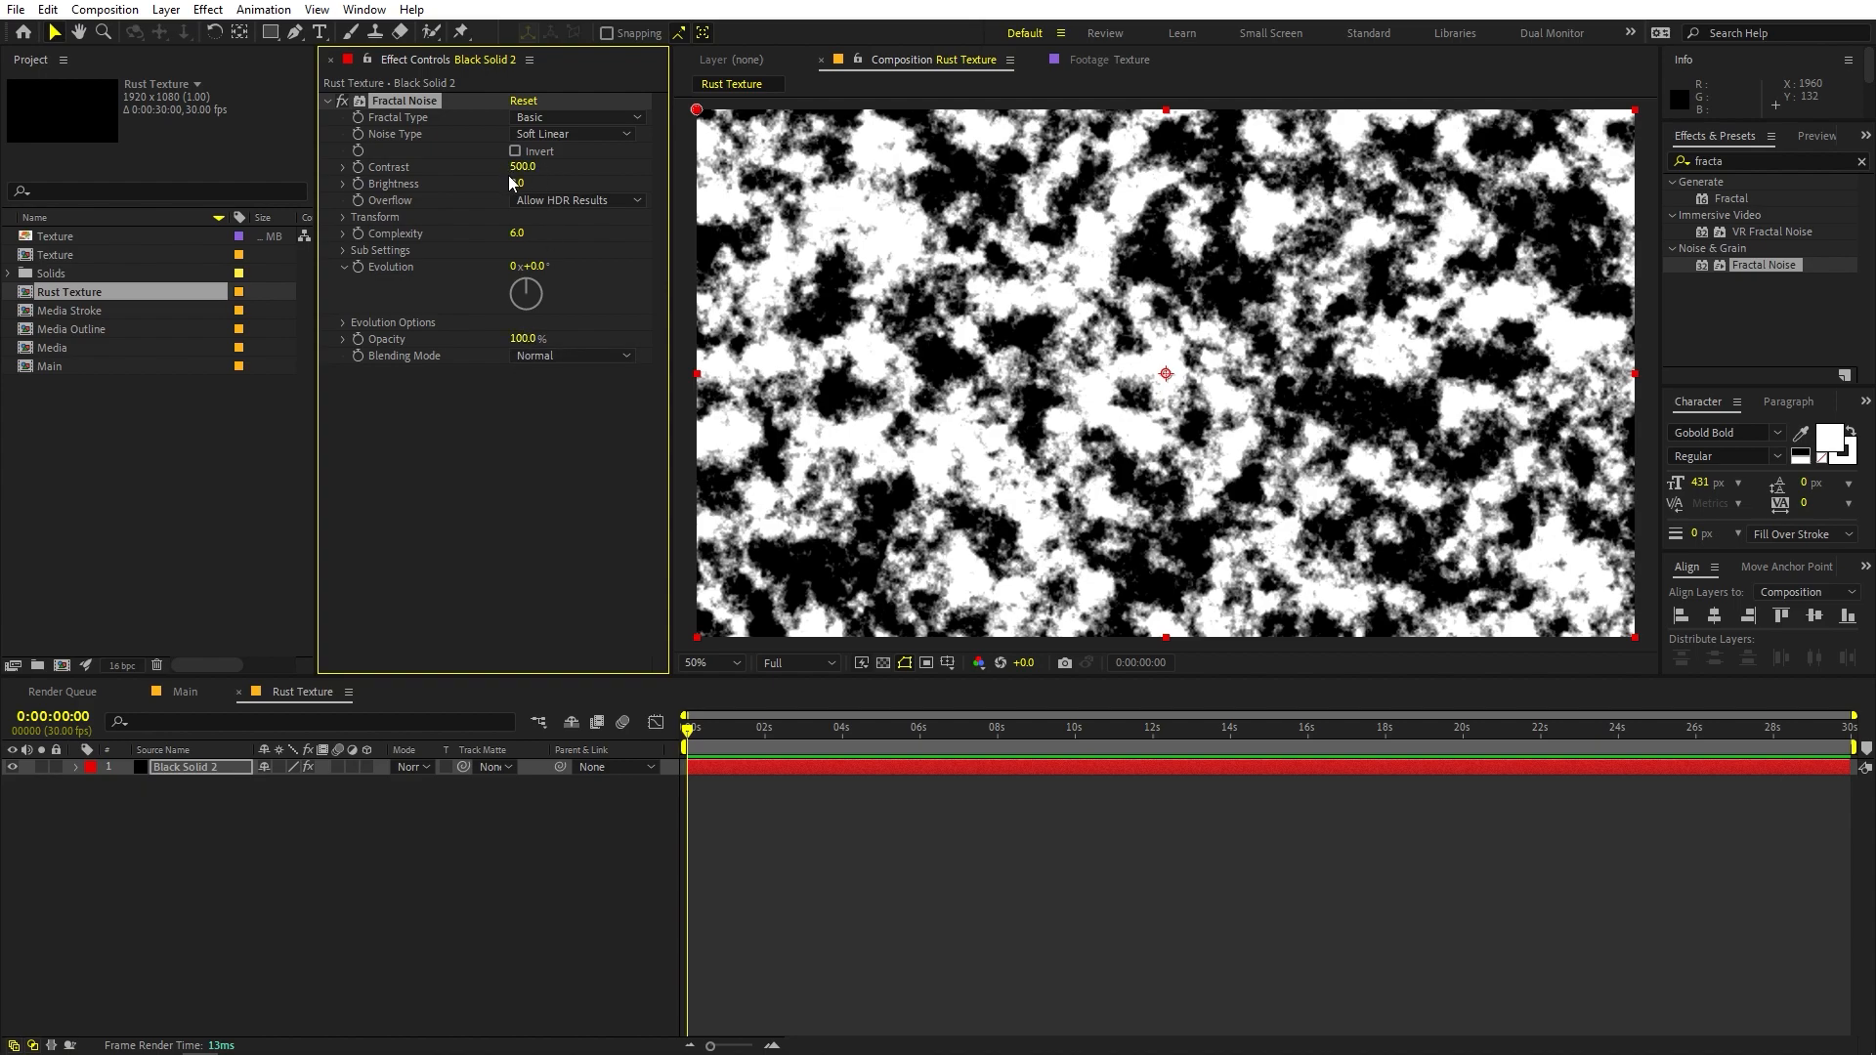
{"action": "left_click", "coordinate": [336, 850]}
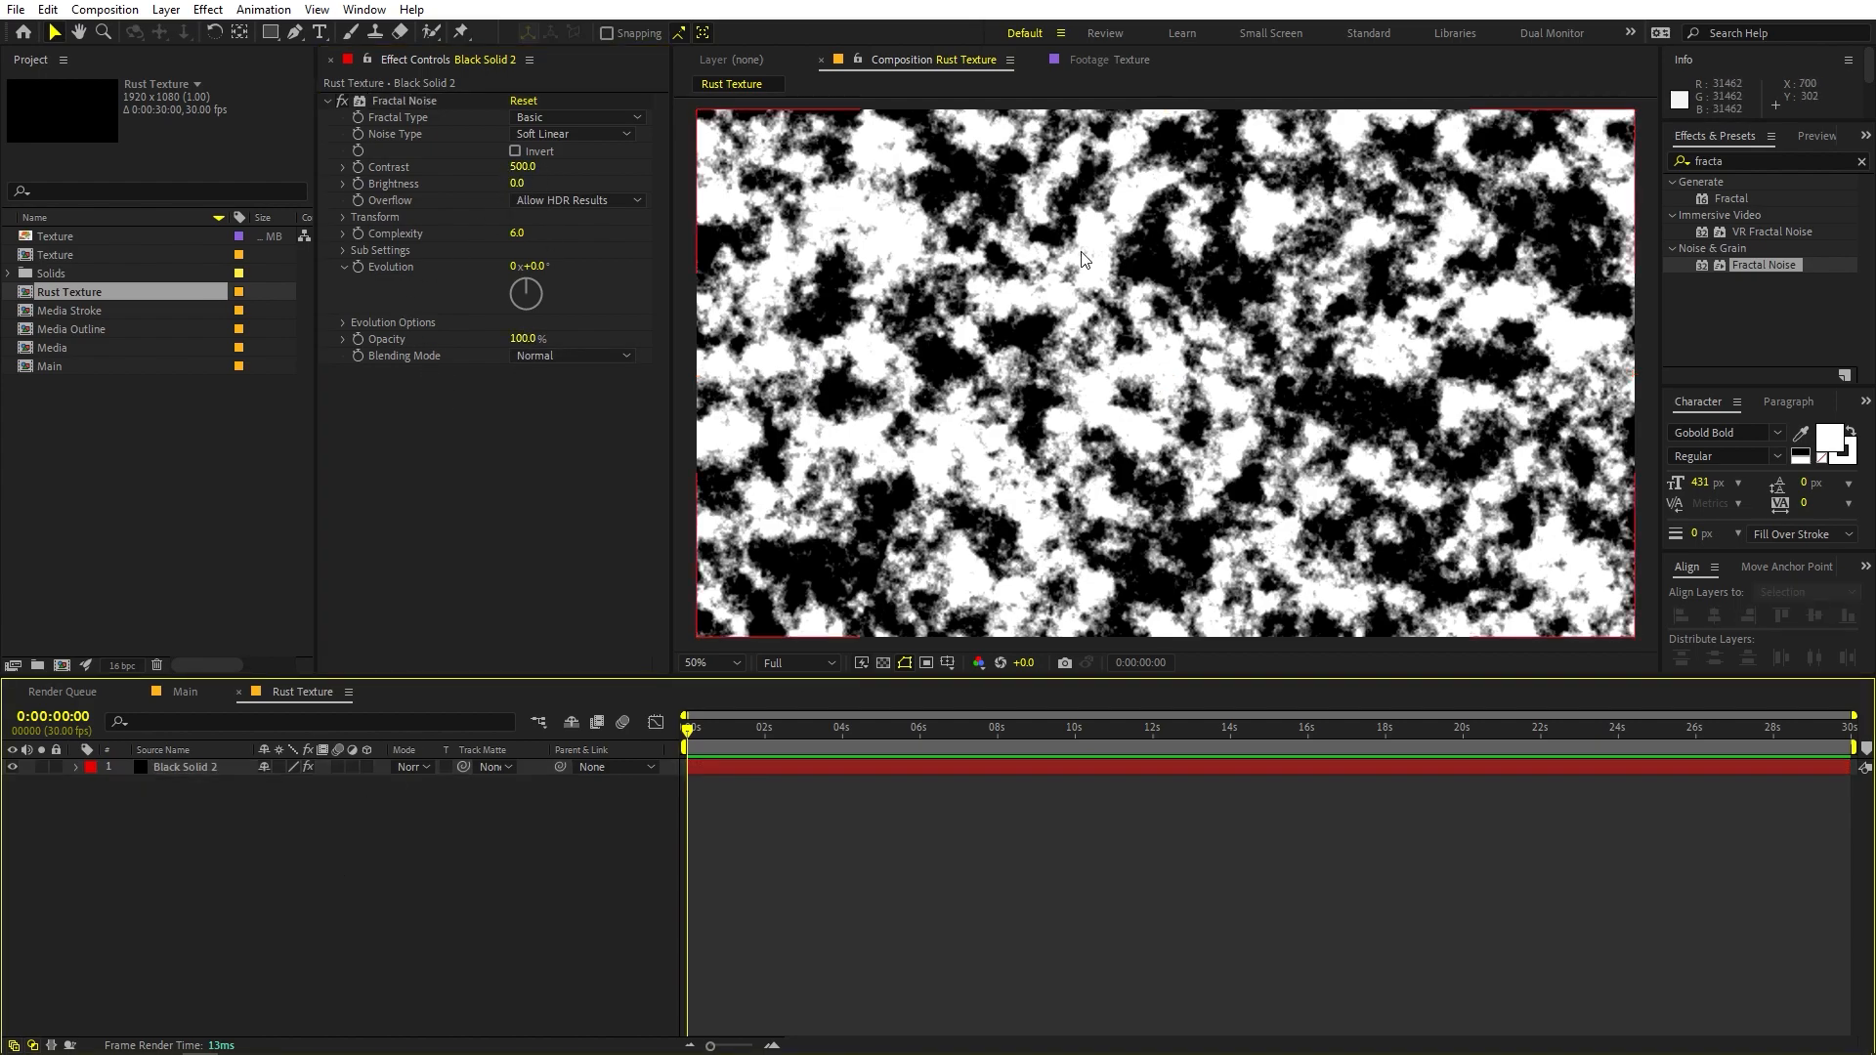
Apply the Tritone effect to the black solid beneath its Fractal Noise effect
{"action": "left_click", "coordinate": [1769, 161]}
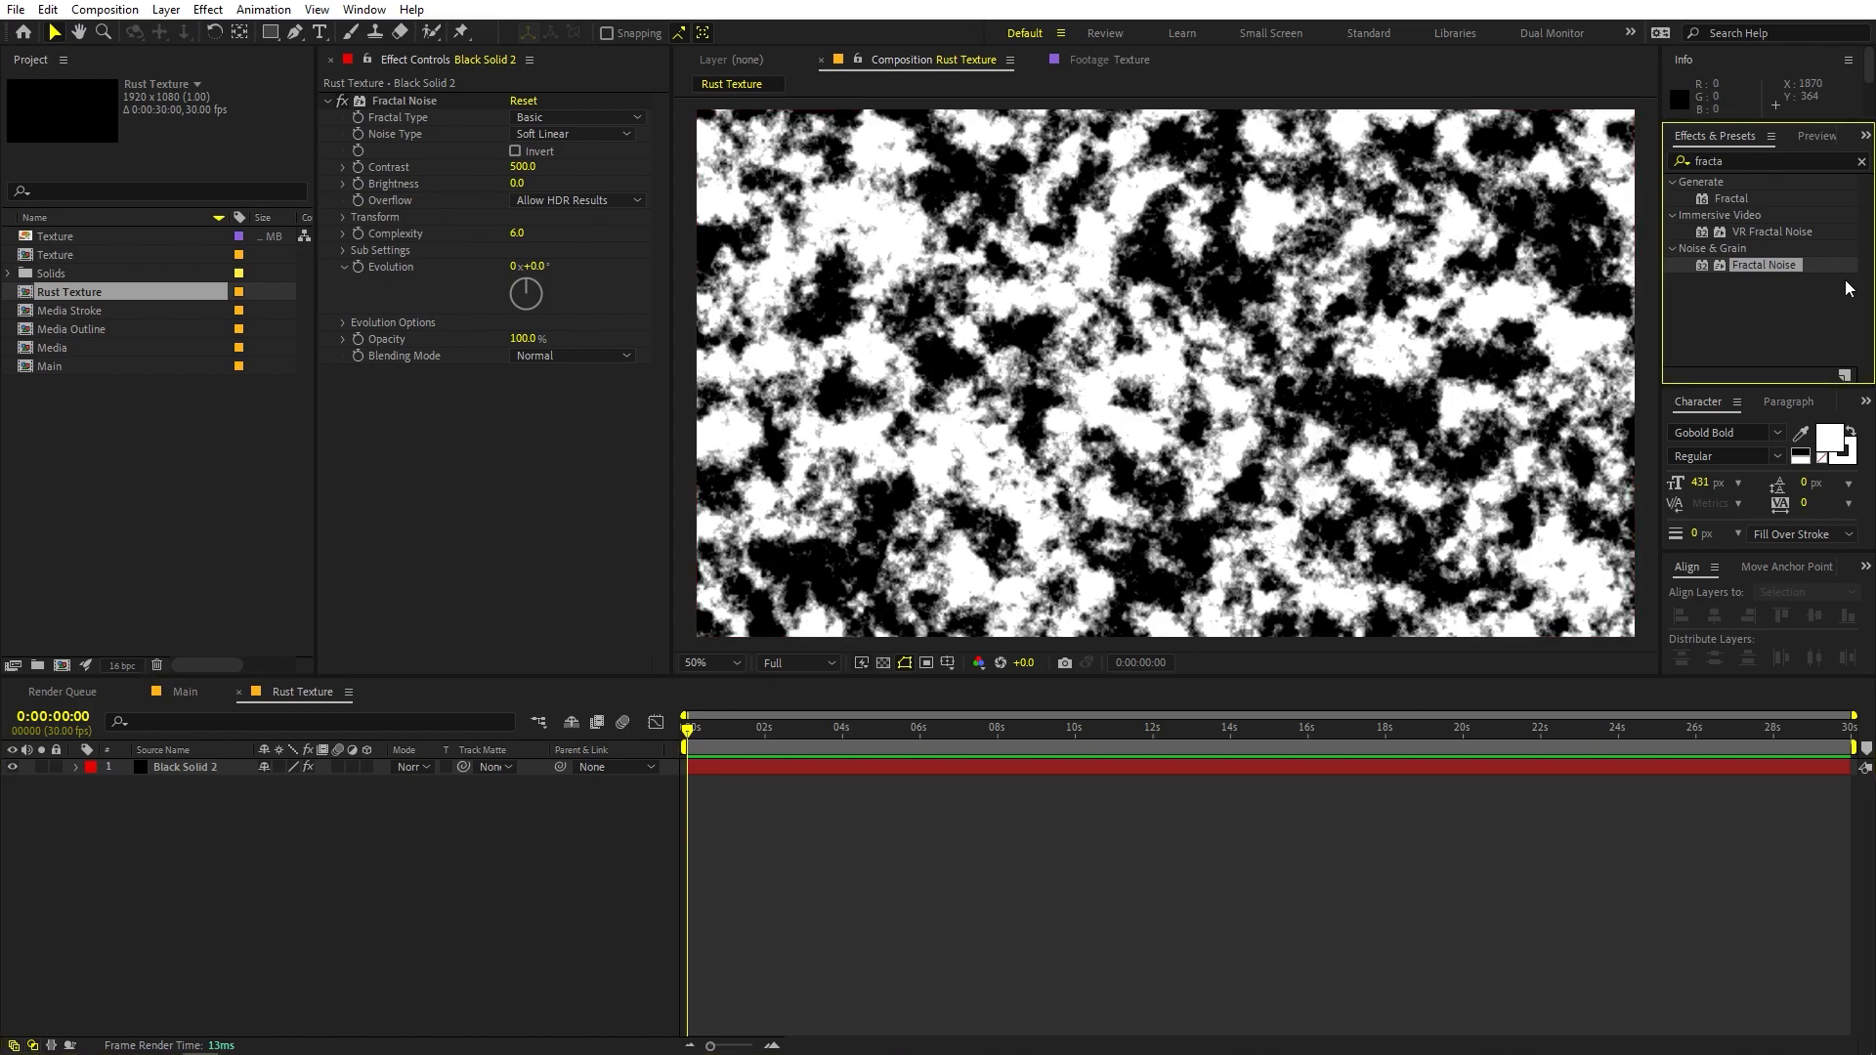
{"action": "left_click", "coordinate": [1729, 157]}
{"action": "type", "text": "trit"}
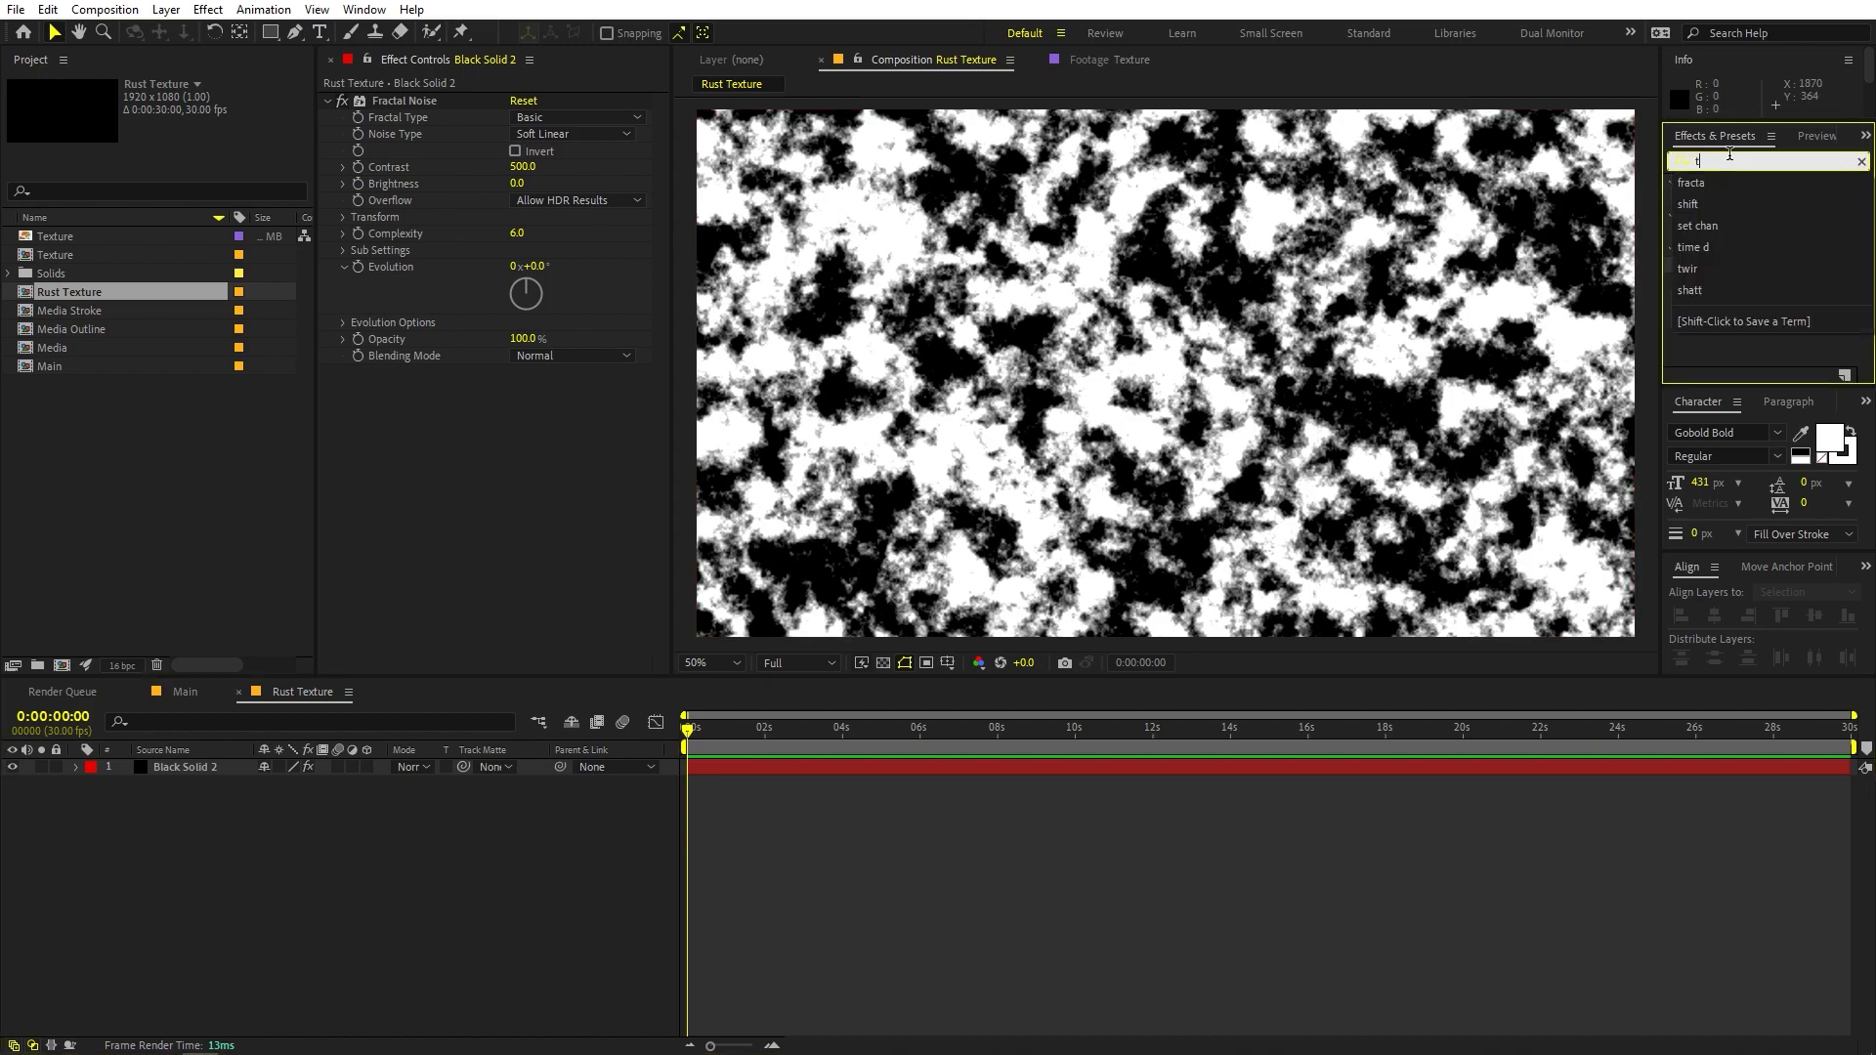
{"action": "left_click_drag", "start_coordinate": [1749, 200], "coordinate": [522, 440]}
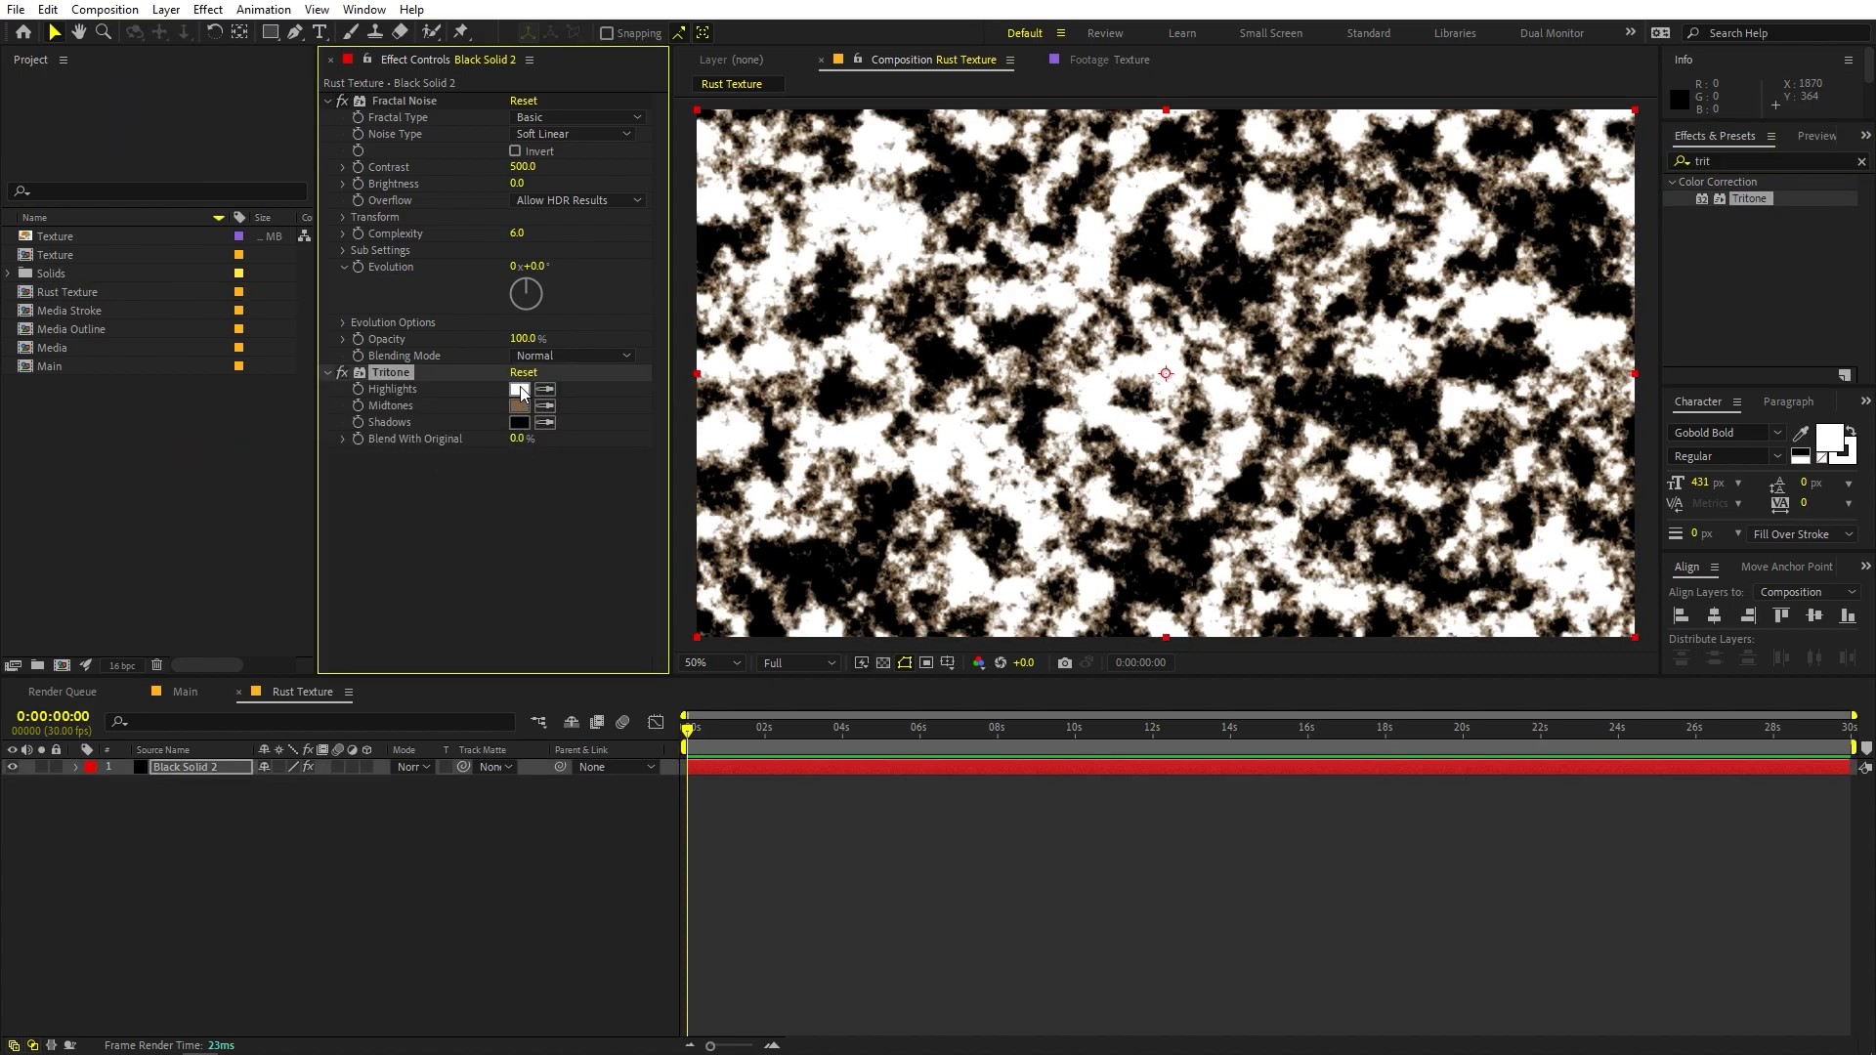
Set the Tritone highlights to light gray and the midtones to the muted brown 76624C
{"action": "left_click", "coordinate": [519, 390]}
{"action": "left_click_drag", "start_coordinate": [95, 526], "coordinate": [29, 578]}
{"action": "left_click", "coordinate": [498, 499]}
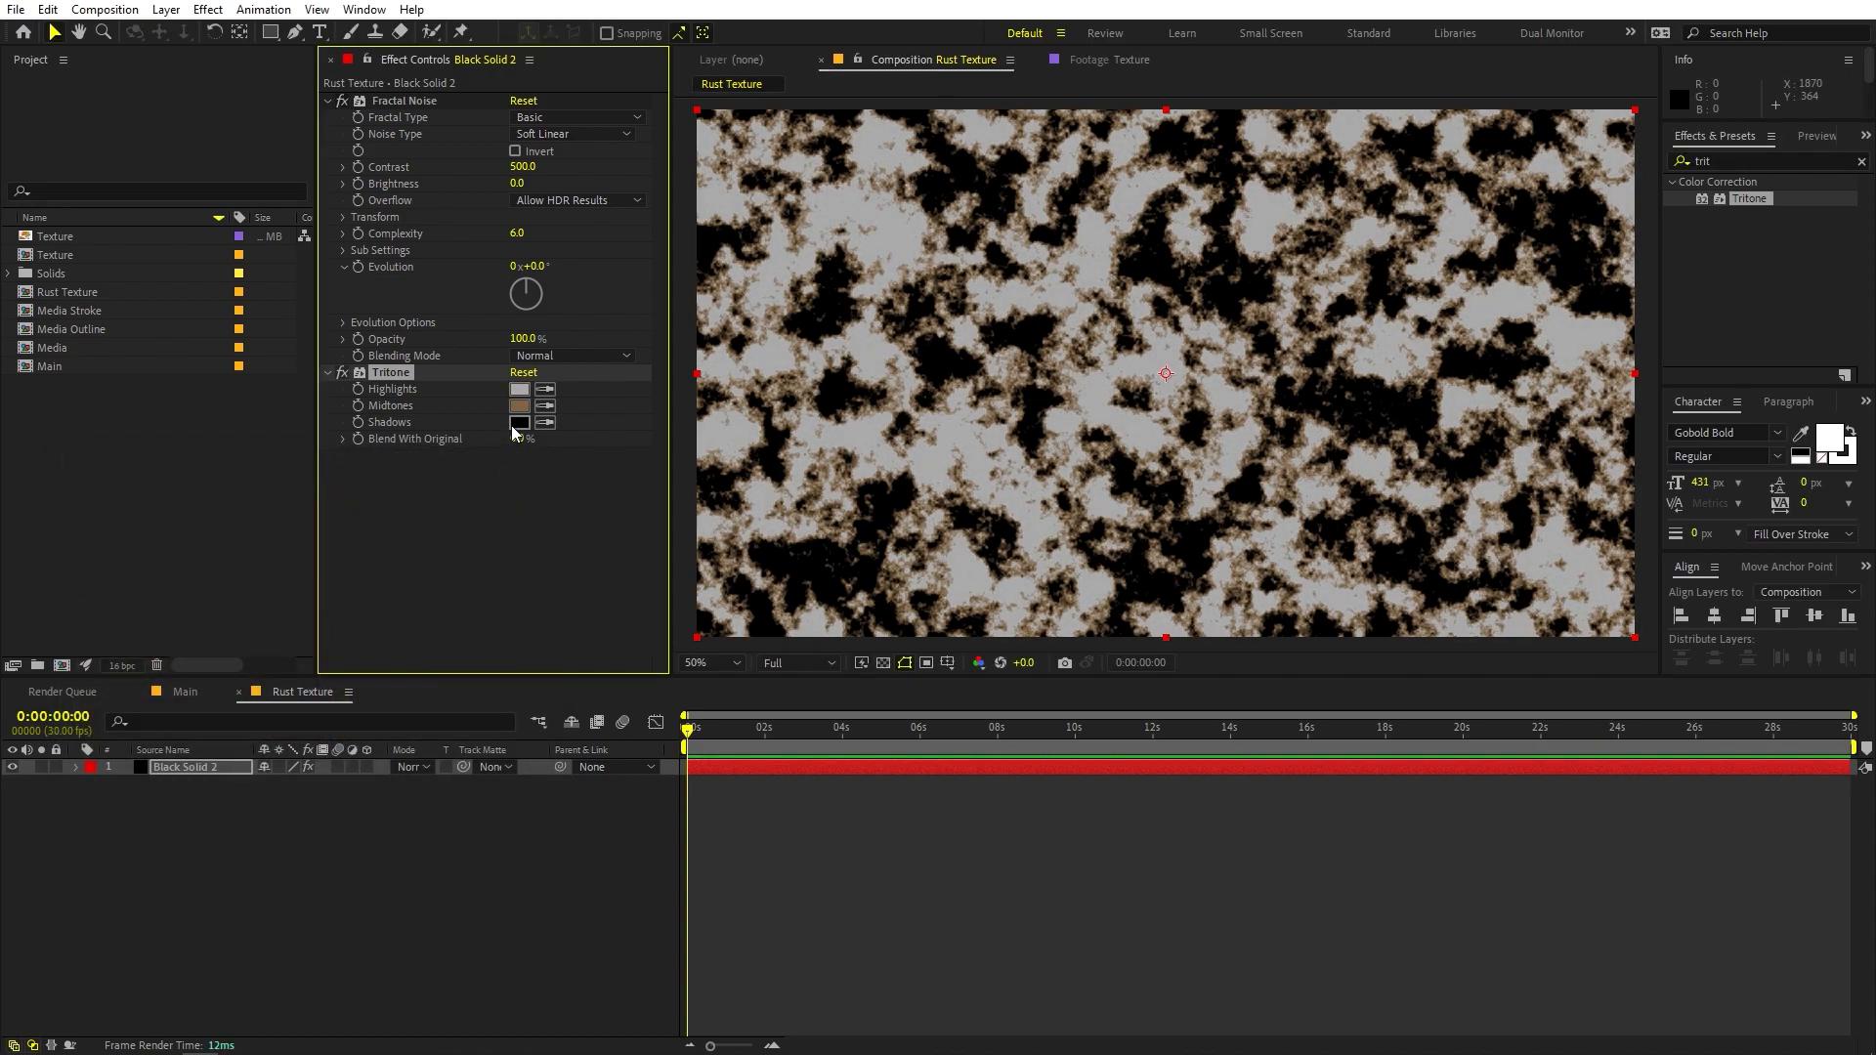
{"action": "left_click", "coordinate": [519, 405]}
{"action": "left_click_drag", "start_coordinate": [182, 621], "coordinate": [158, 629]}
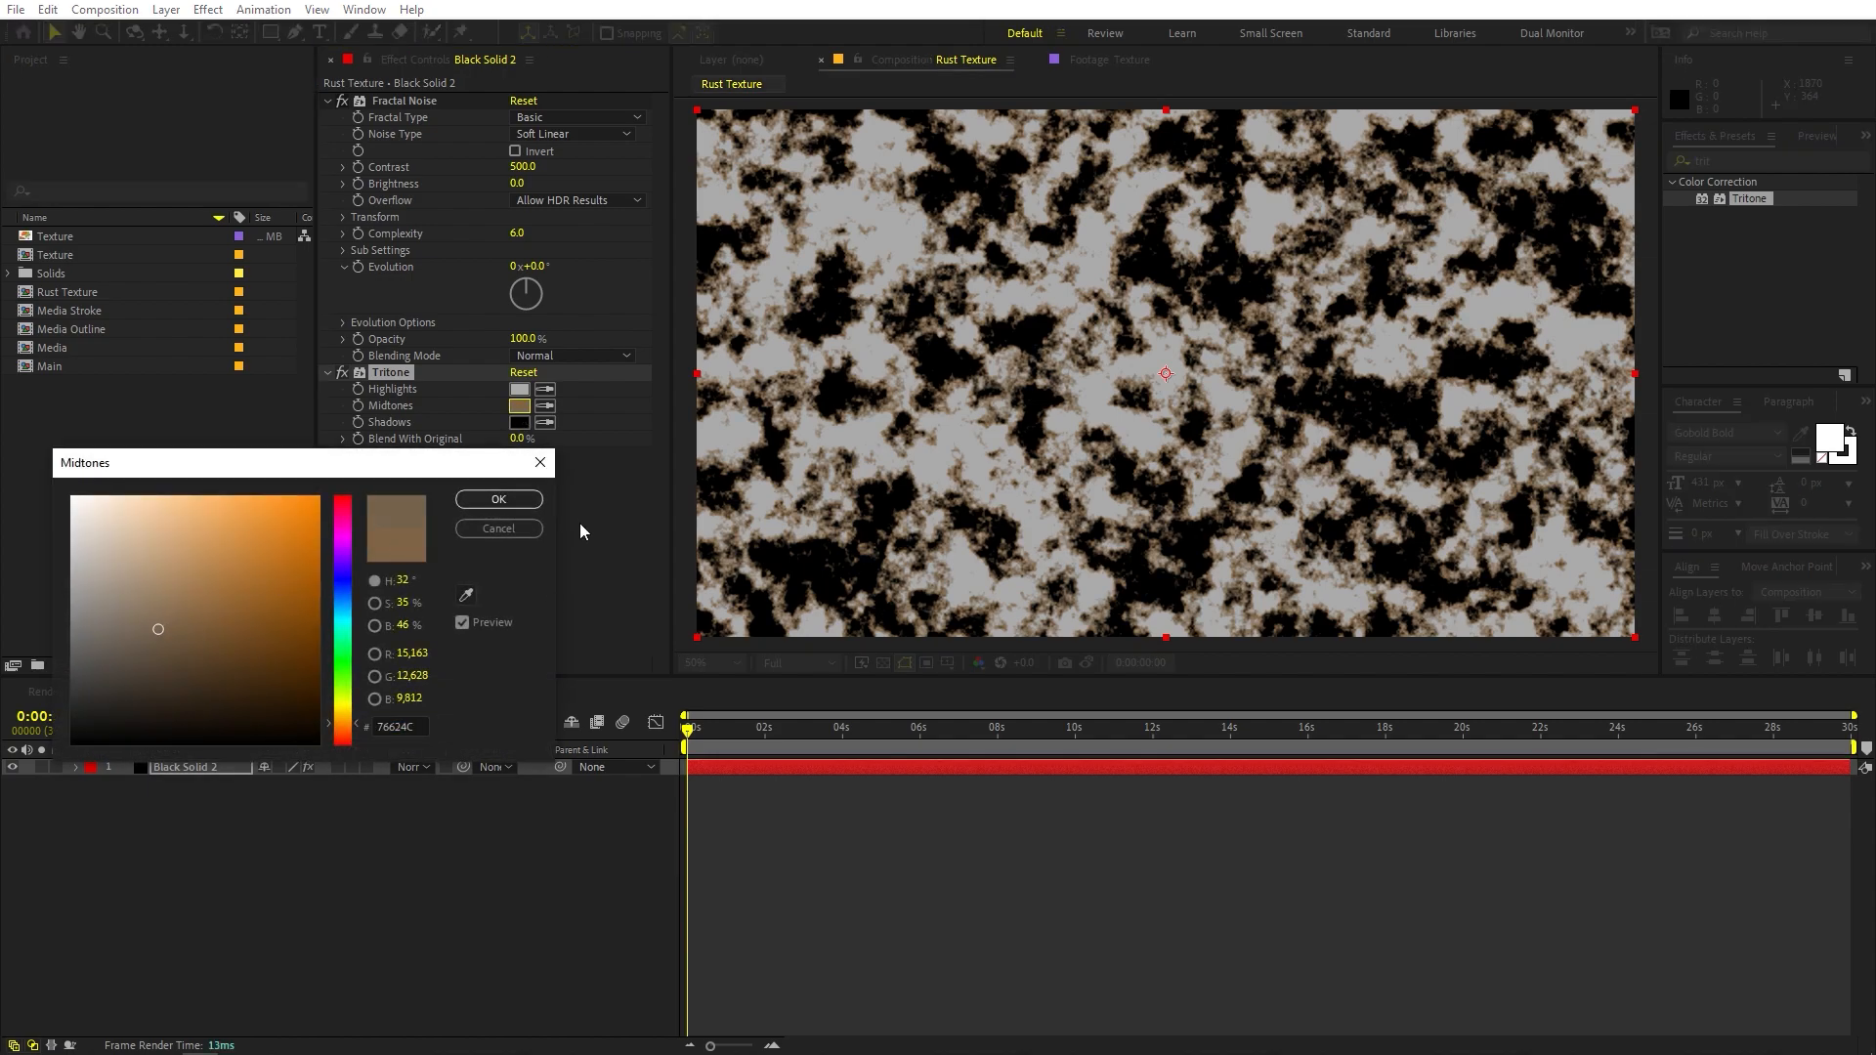
{"action": "left_click", "coordinate": [498, 500]}
Set the Tritone shadows to a dark reddish brown, starting from the sampled midtone color
{"action": "left_click", "coordinate": [519, 422]}
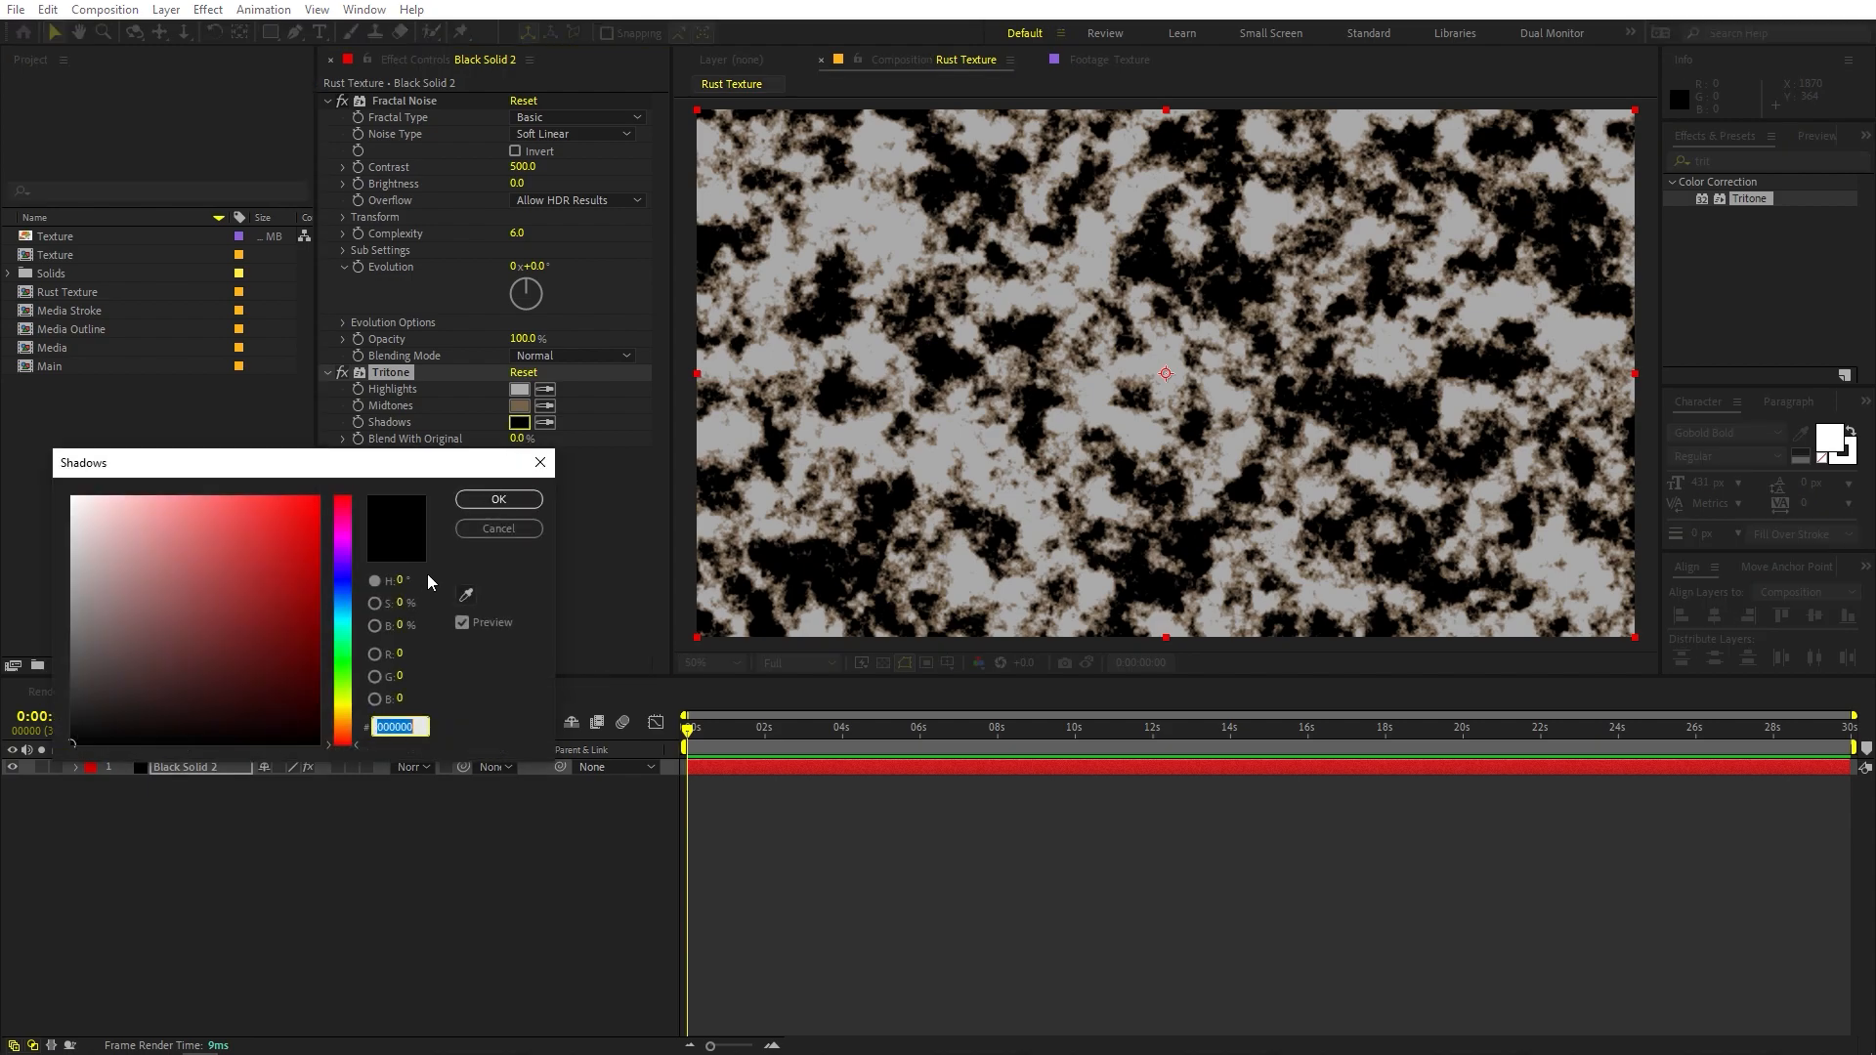
{"action": "left_click", "coordinate": [466, 595]}
{"action": "left_click", "coordinate": [520, 406]}
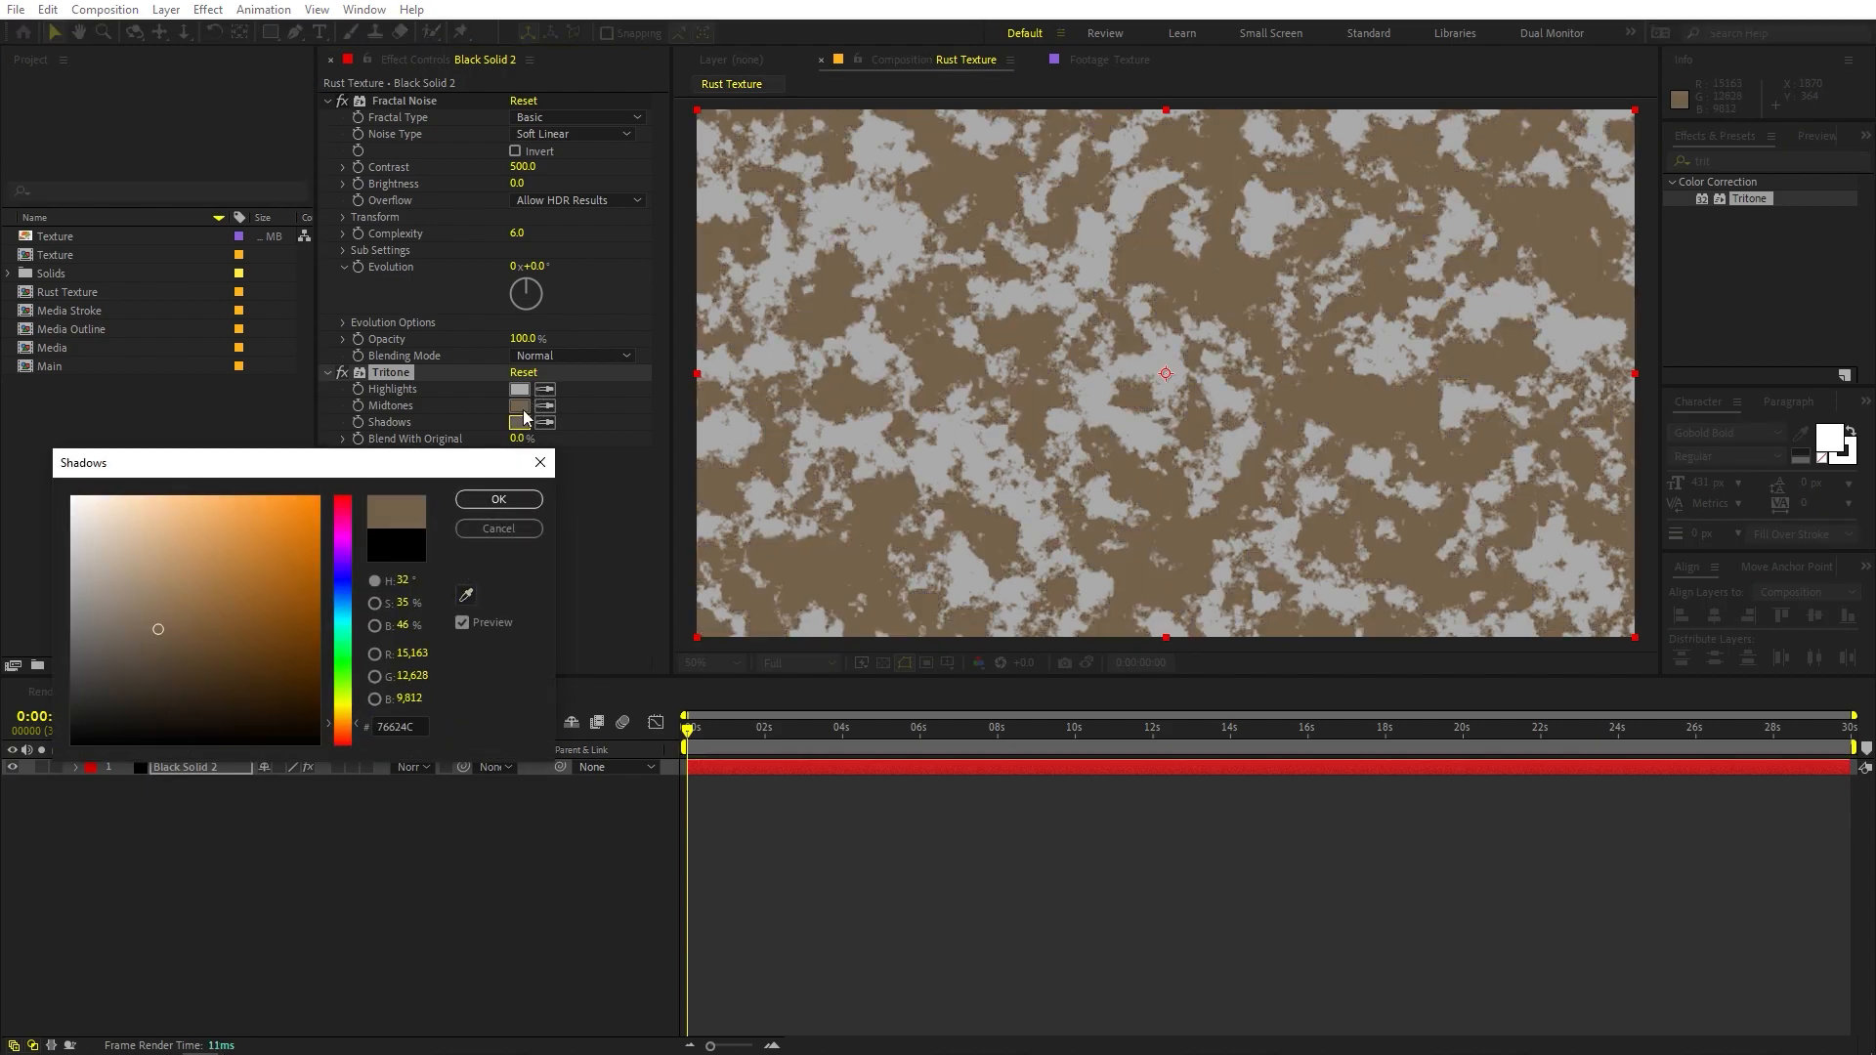
{"action": "left_click_drag", "start_coordinate": [357, 731], "coordinate": [353, 734]}
{"action": "mouse_move", "coordinate": [164, 633]}
{"action": "left_mouse_down"}
{"action": "mouse_move", "coordinate": [175, 667]}
{"action": "mouse_move", "coordinate": [210, 660]}
{"action": "left_mouse_up"}
{"action": "left_click", "coordinate": [497, 501]}
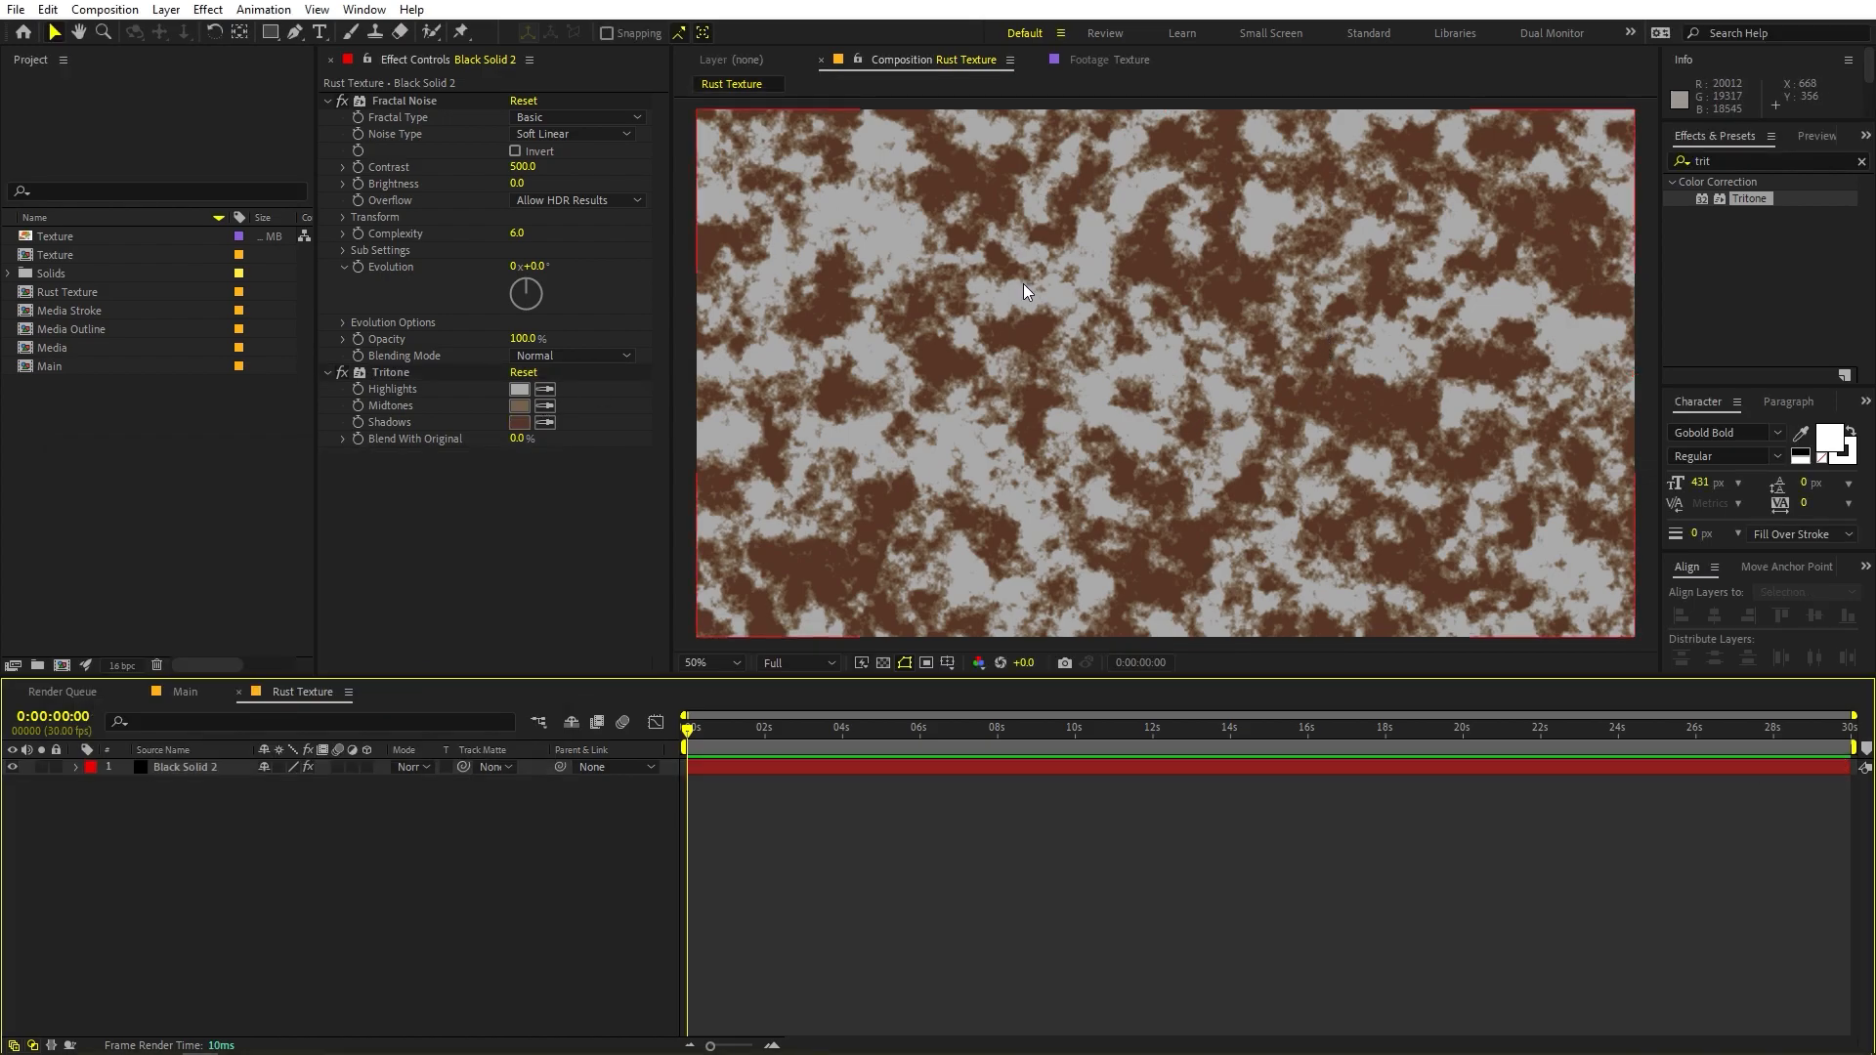
Add the Texture composition above the black solid in Rust Texture and set its blending mode to Overlay
{"action": "left_click_drag", "start_coordinate": [63, 256], "coordinate": [187, 764]}
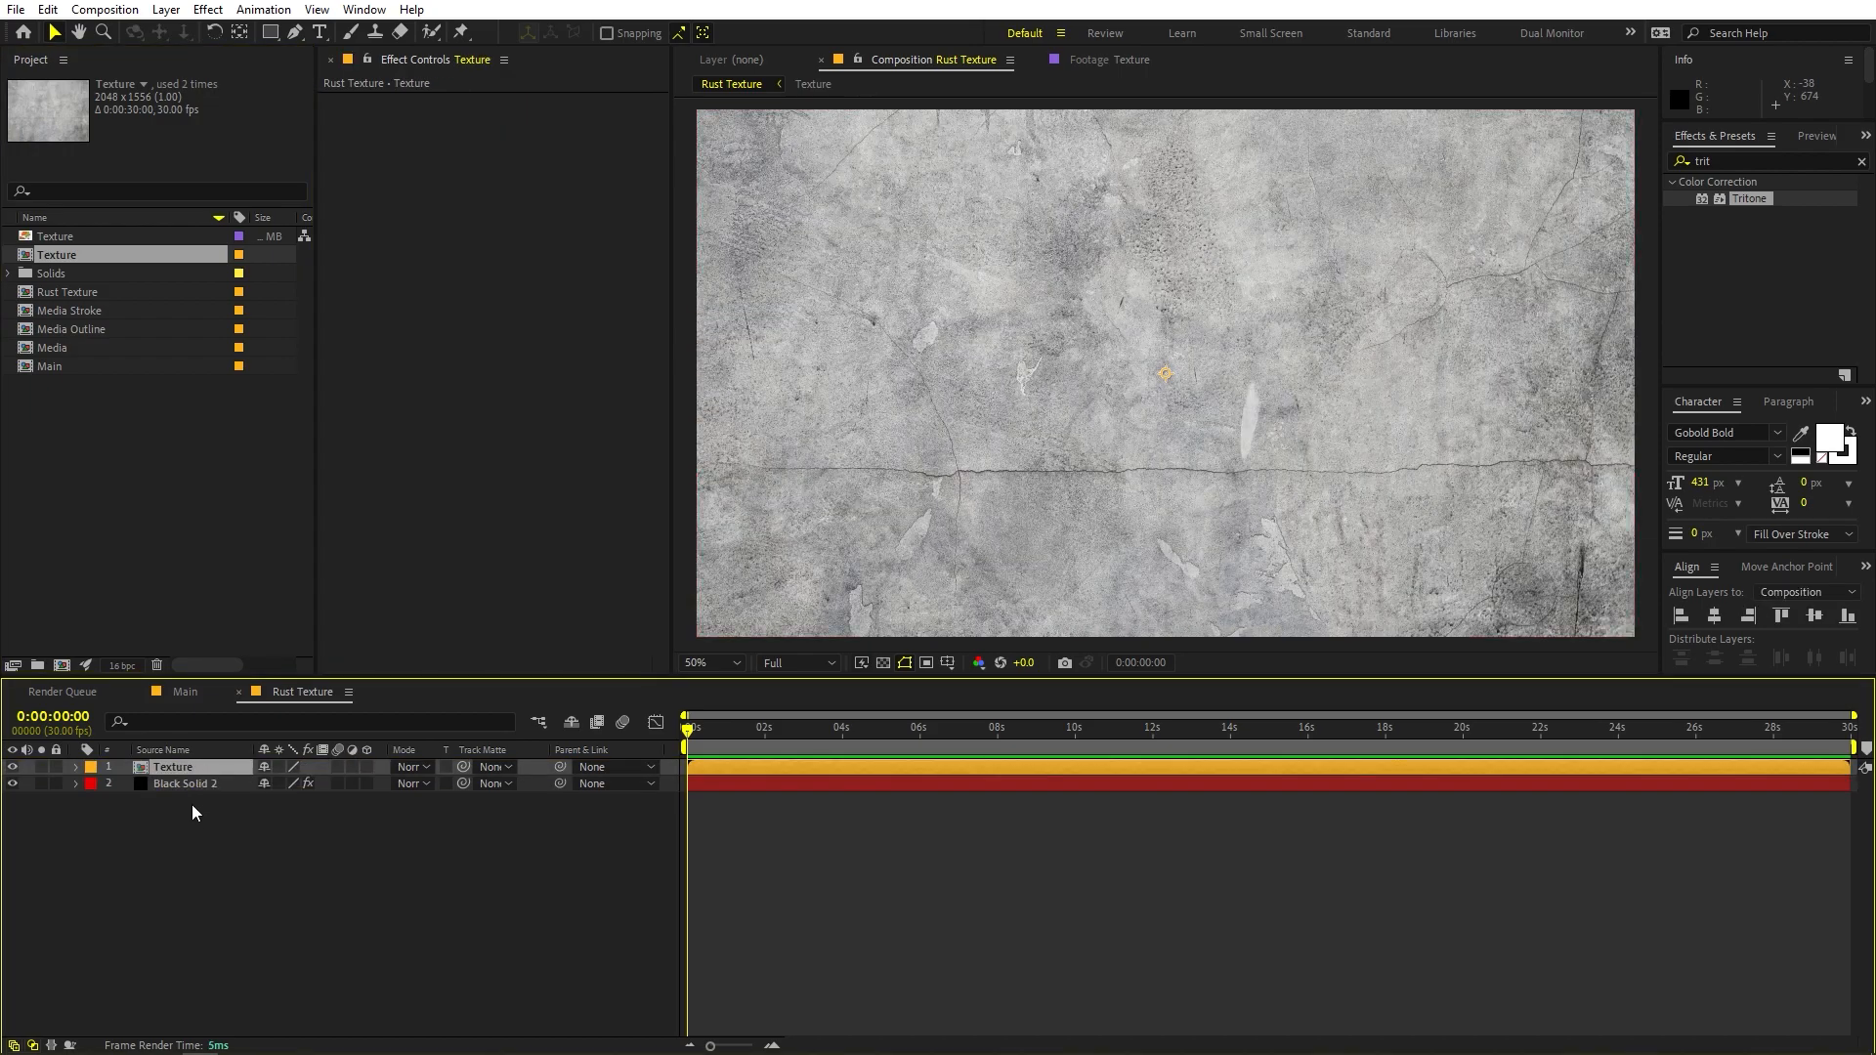
{"action": "left_click", "coordinate": [408, 768]}
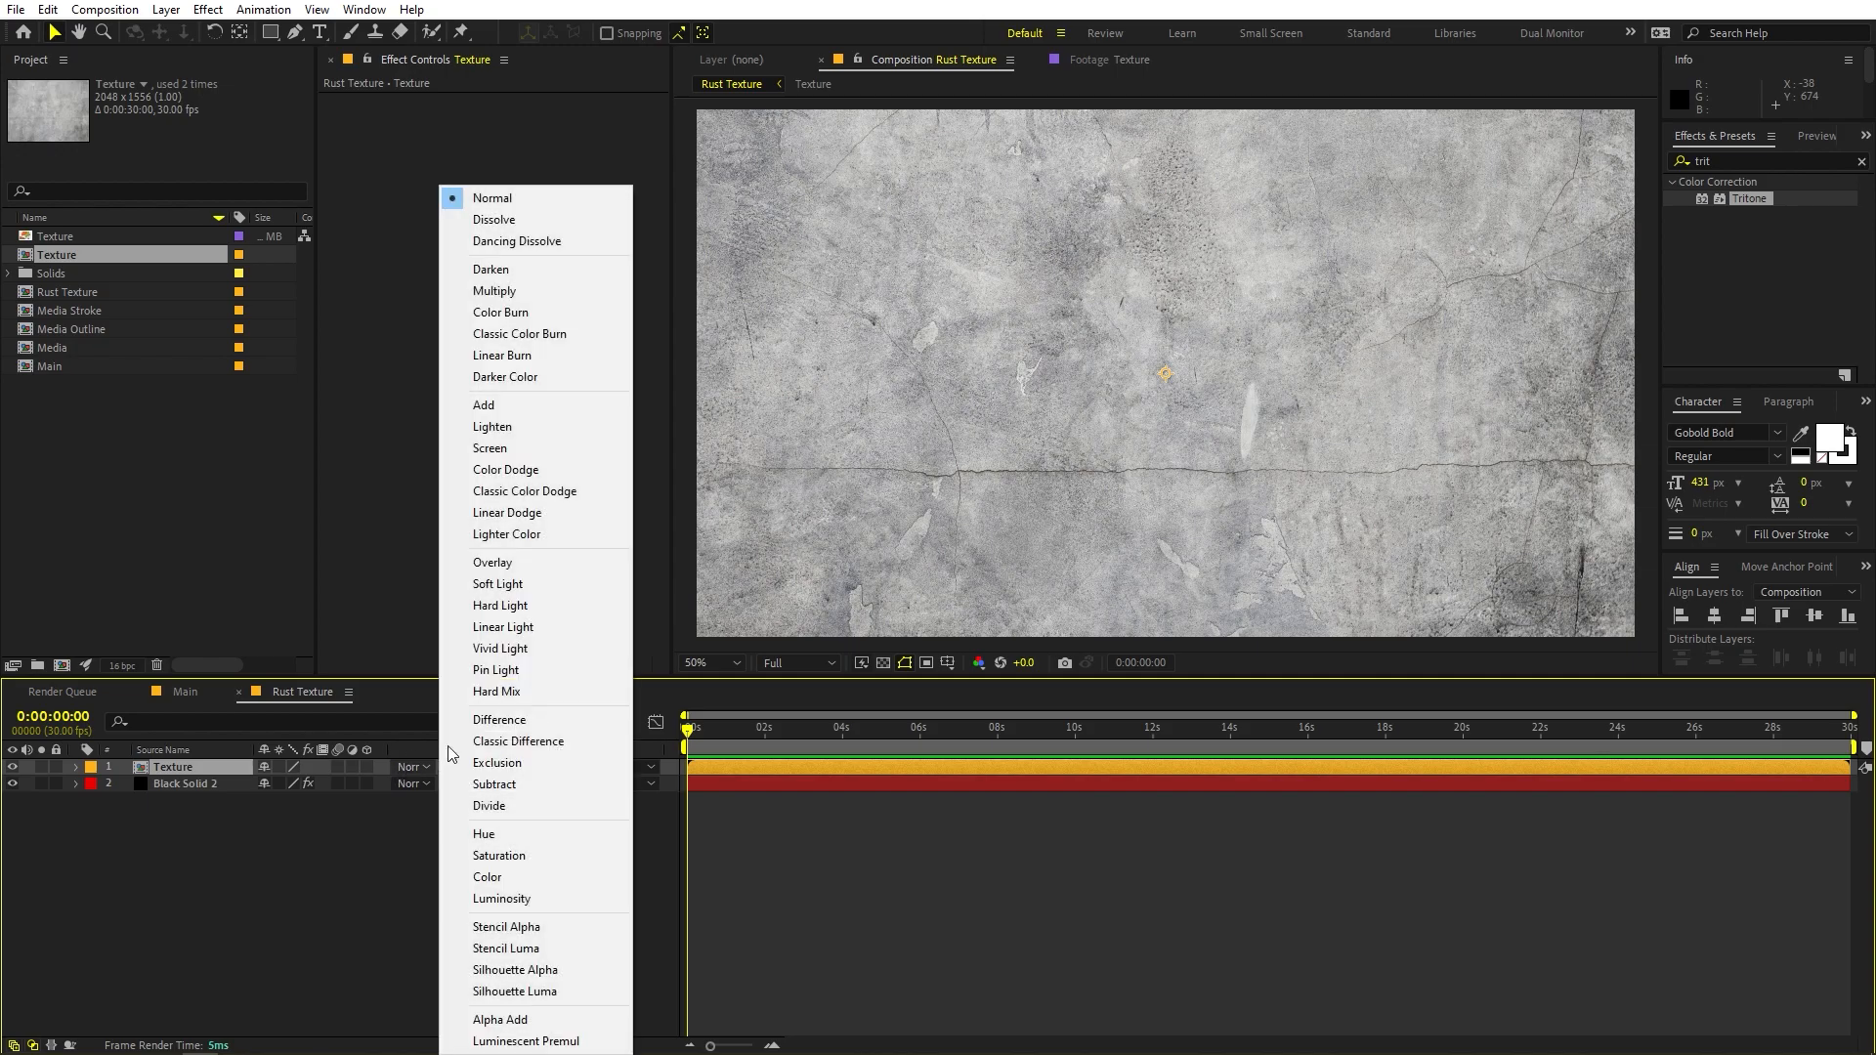
{"action": "left_click", "coordinate": [497, 566]}
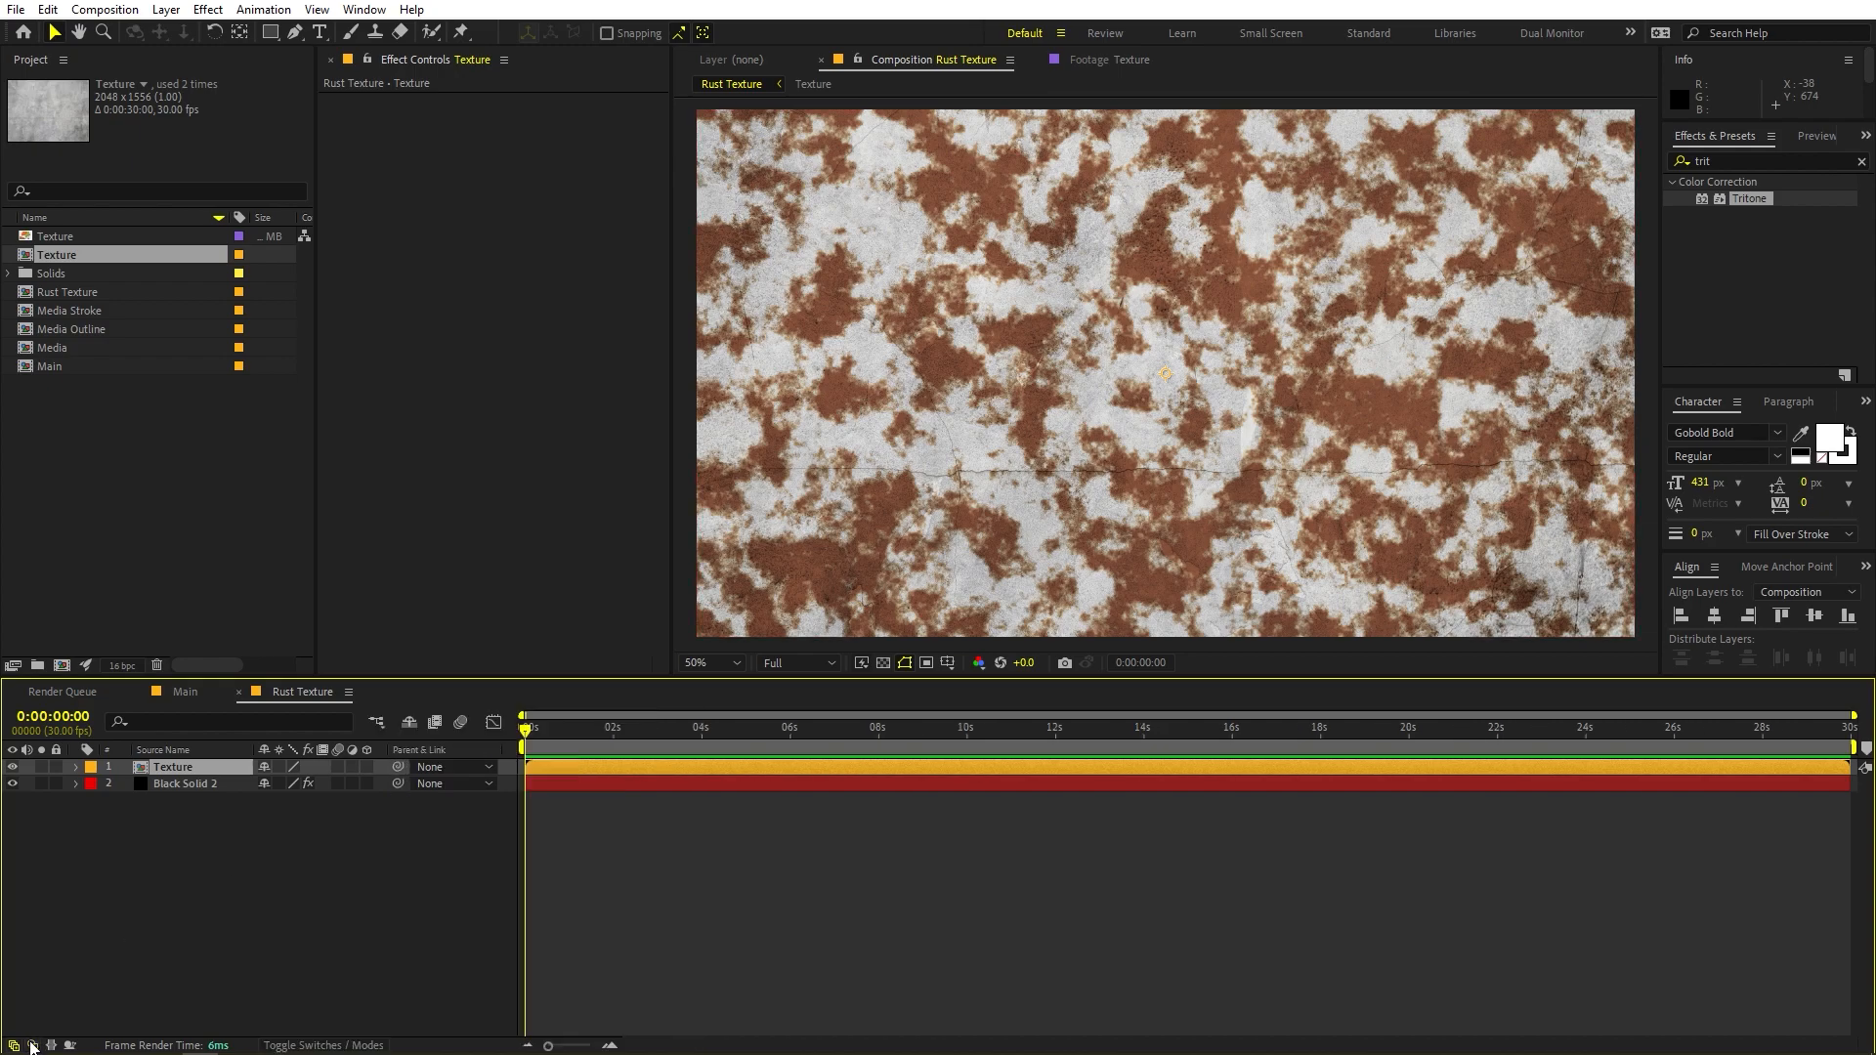
{"action": "left_click", "coordinate": [163, 960]}
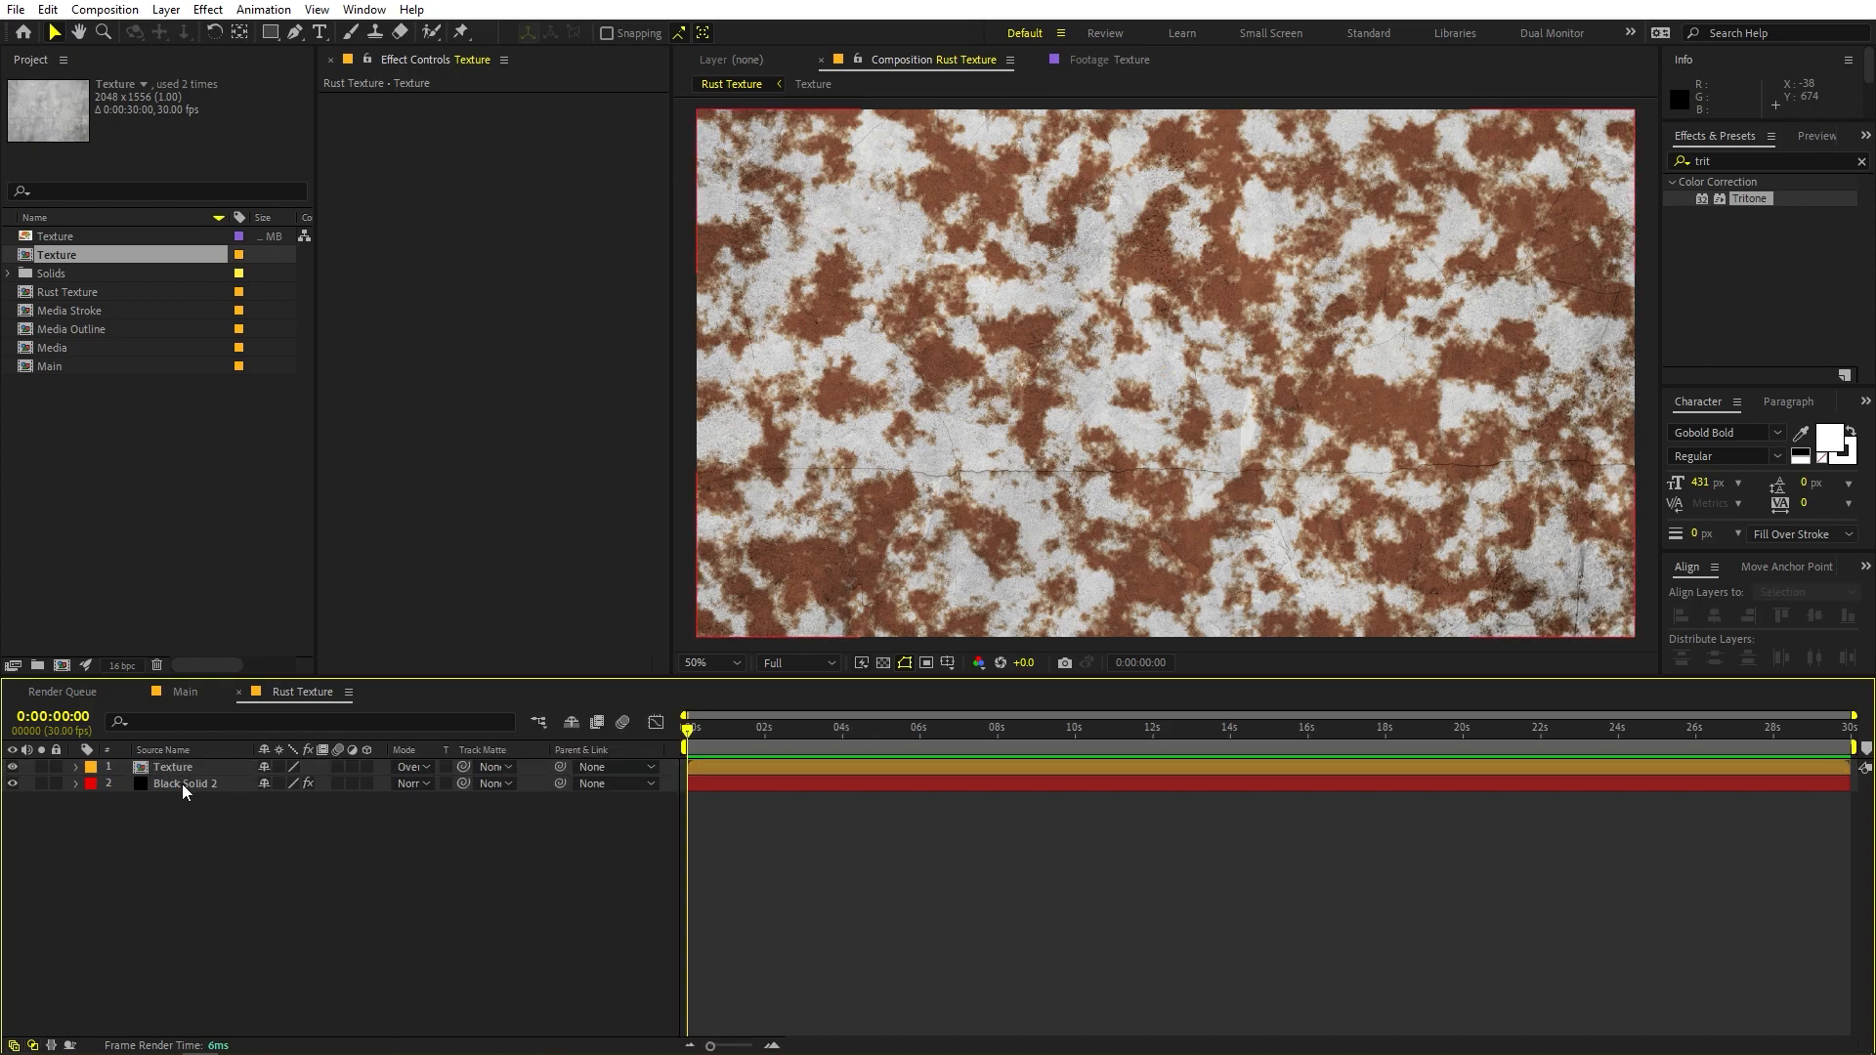
Apply the Curves effect to the Texture layer in the Rust Texture composition
{"action": "scroll", "coordinate": [1070, 330], "scroll_direction": "up", "scroll_amount": 3}
{"action": "scroll", "coordinate": [1075, 332], "scroll_direction": "down", "scroll_amount": 2}
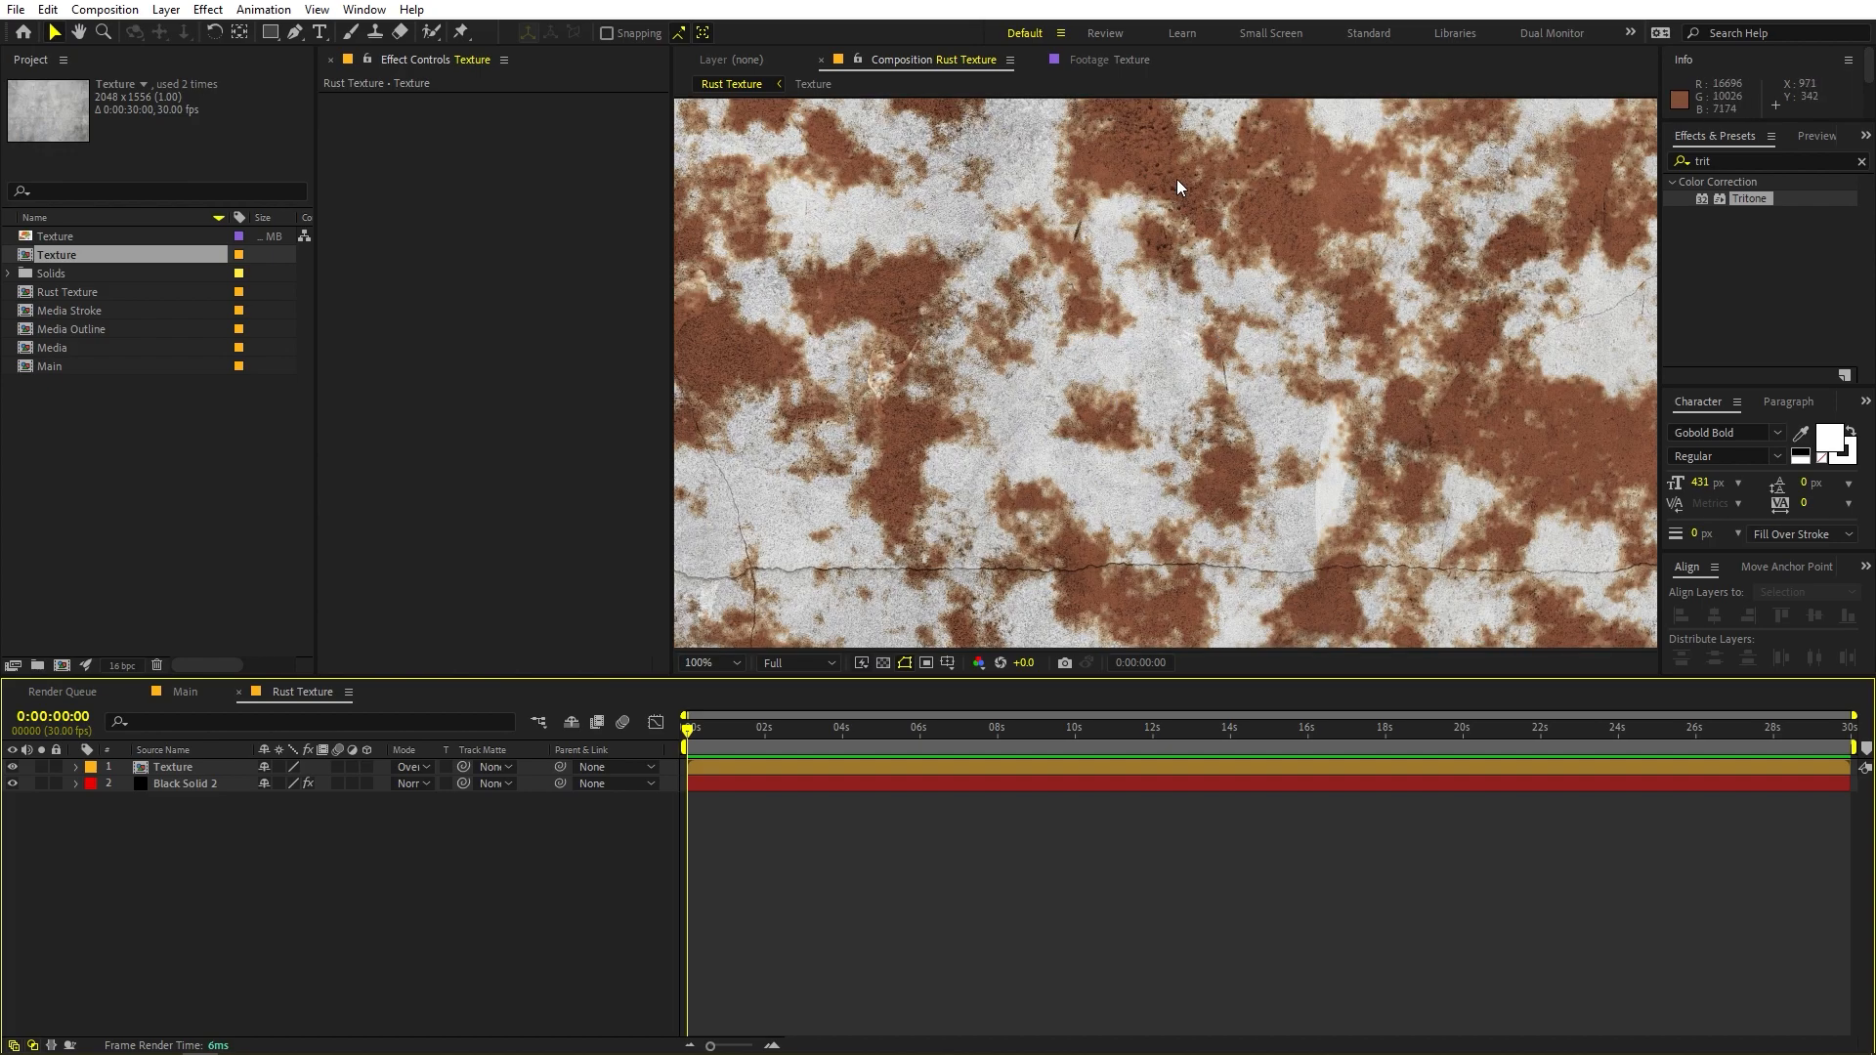
{"action": "left_click_drag", "start_coordinate": [1075, 254], "coordinate": [1141, 308]}
{"action": "scroll", "coordinate": [1142, 313], "scroll_direction": "down", "scroll_amount": 2}
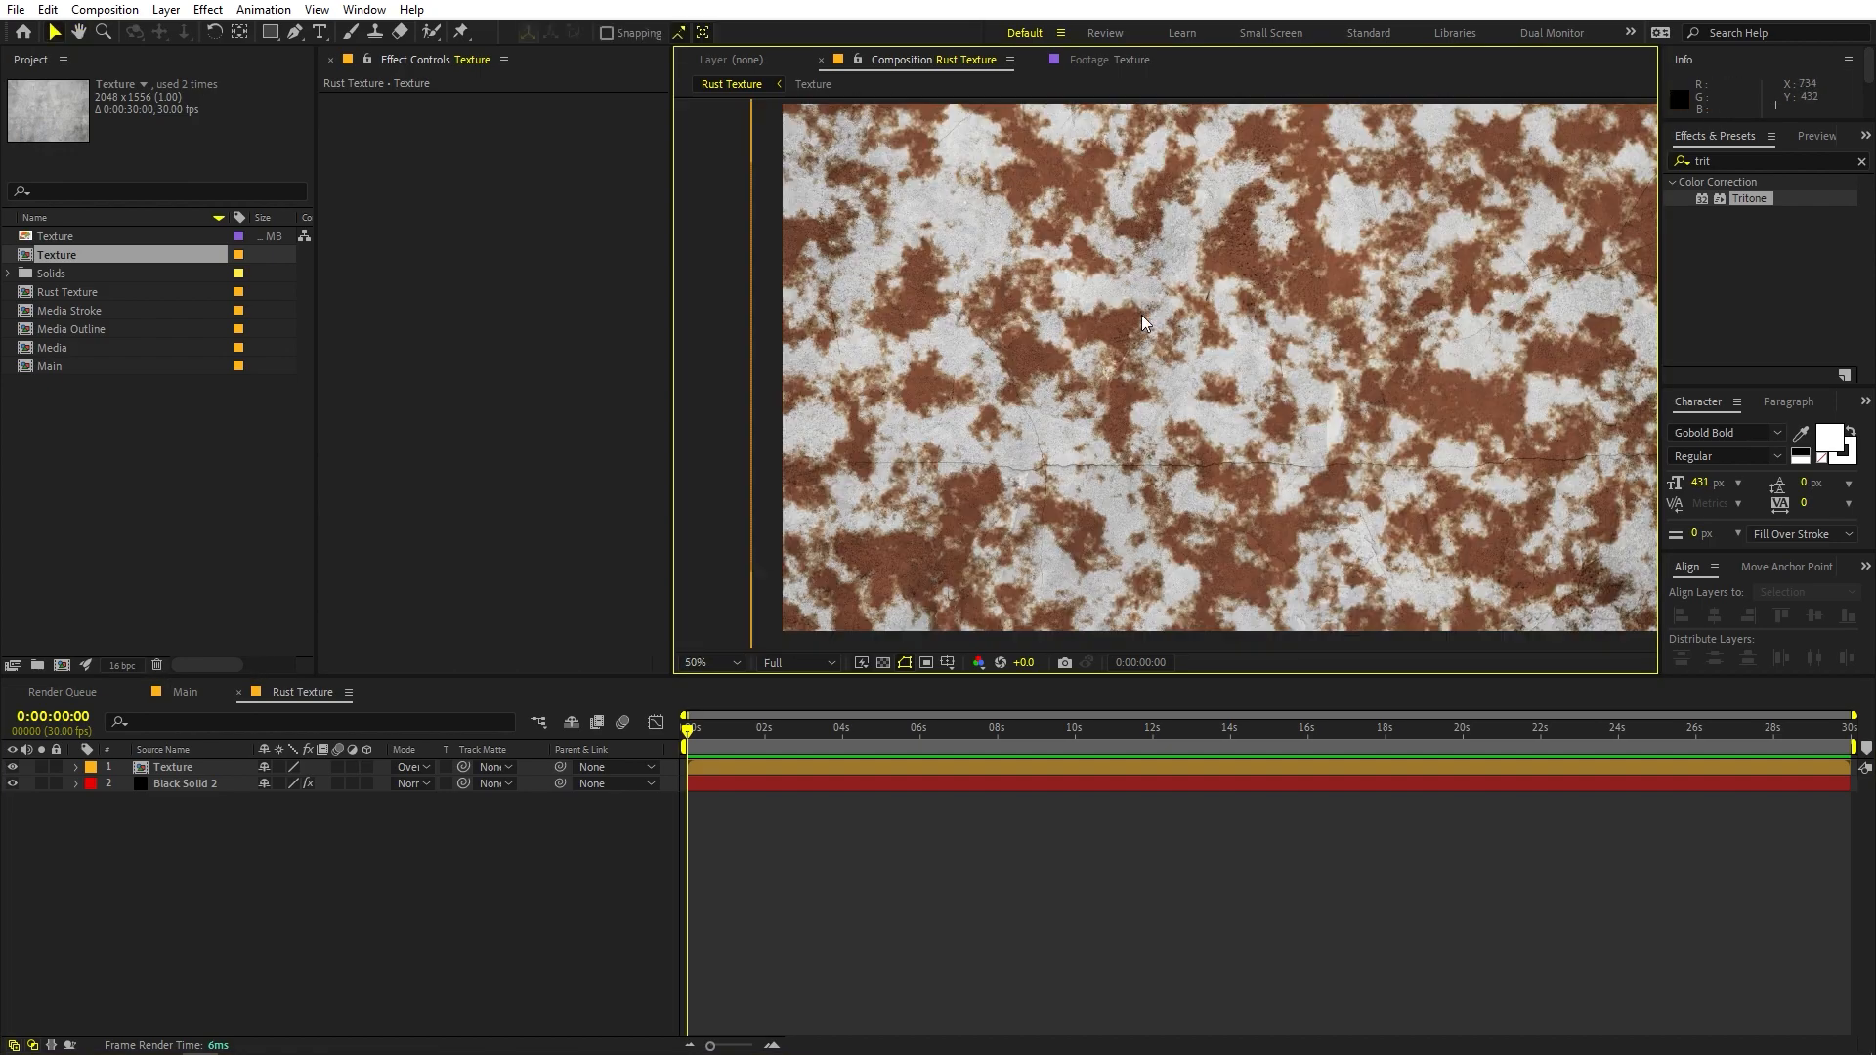
{"action": "left_click", "coordinate": [1683, 161]}
{"action": "type", "text": "curves"}
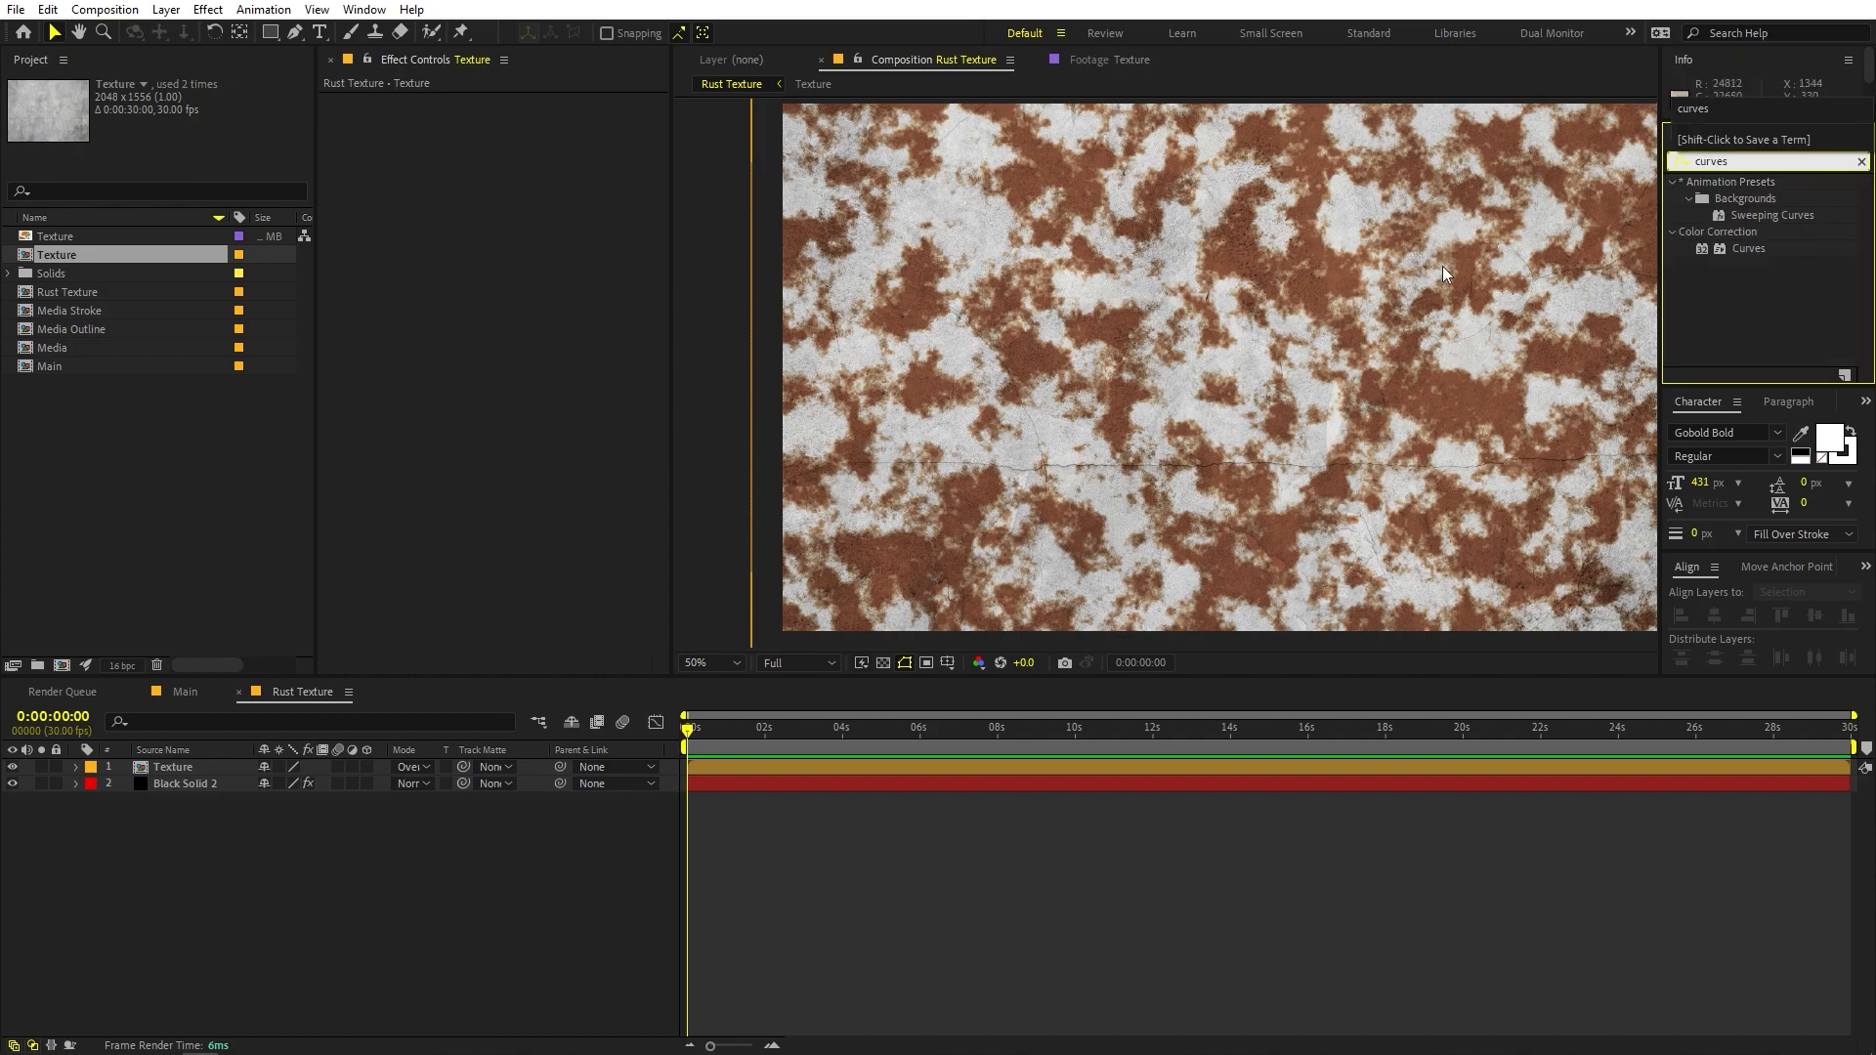
{"action": "left_click_drag", "start_coordinate": [1749, 248], "coordinate": [178, 772]}
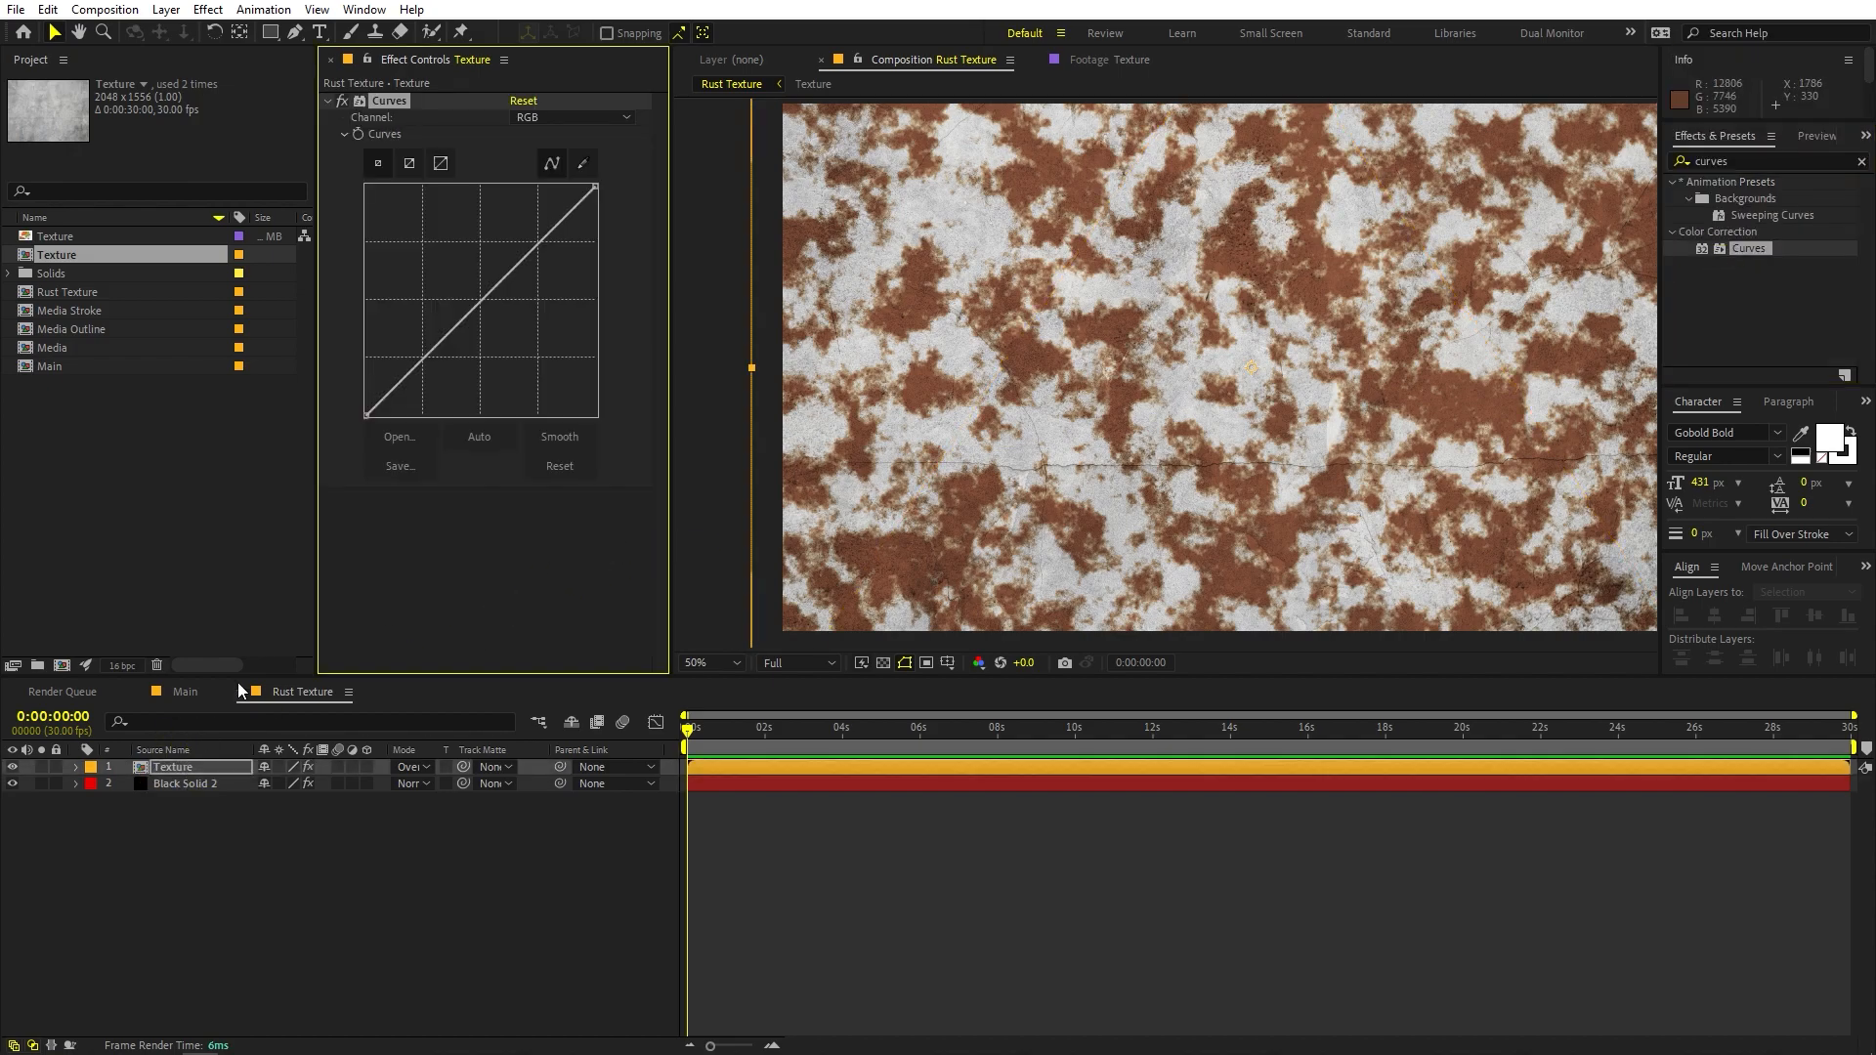
Bend the Texture layer's RGB curve below the diagonal with two points, pulling down mainly the shadows for more contrast
{"action": "scroll", "coordinate": [766, 315], "scroll_direction": "down", "scroll_amount": 2}
{"action": "left_click", "coordinate": [714, 664]}
{"action": "left_click", "coordinate": [737, 704]}
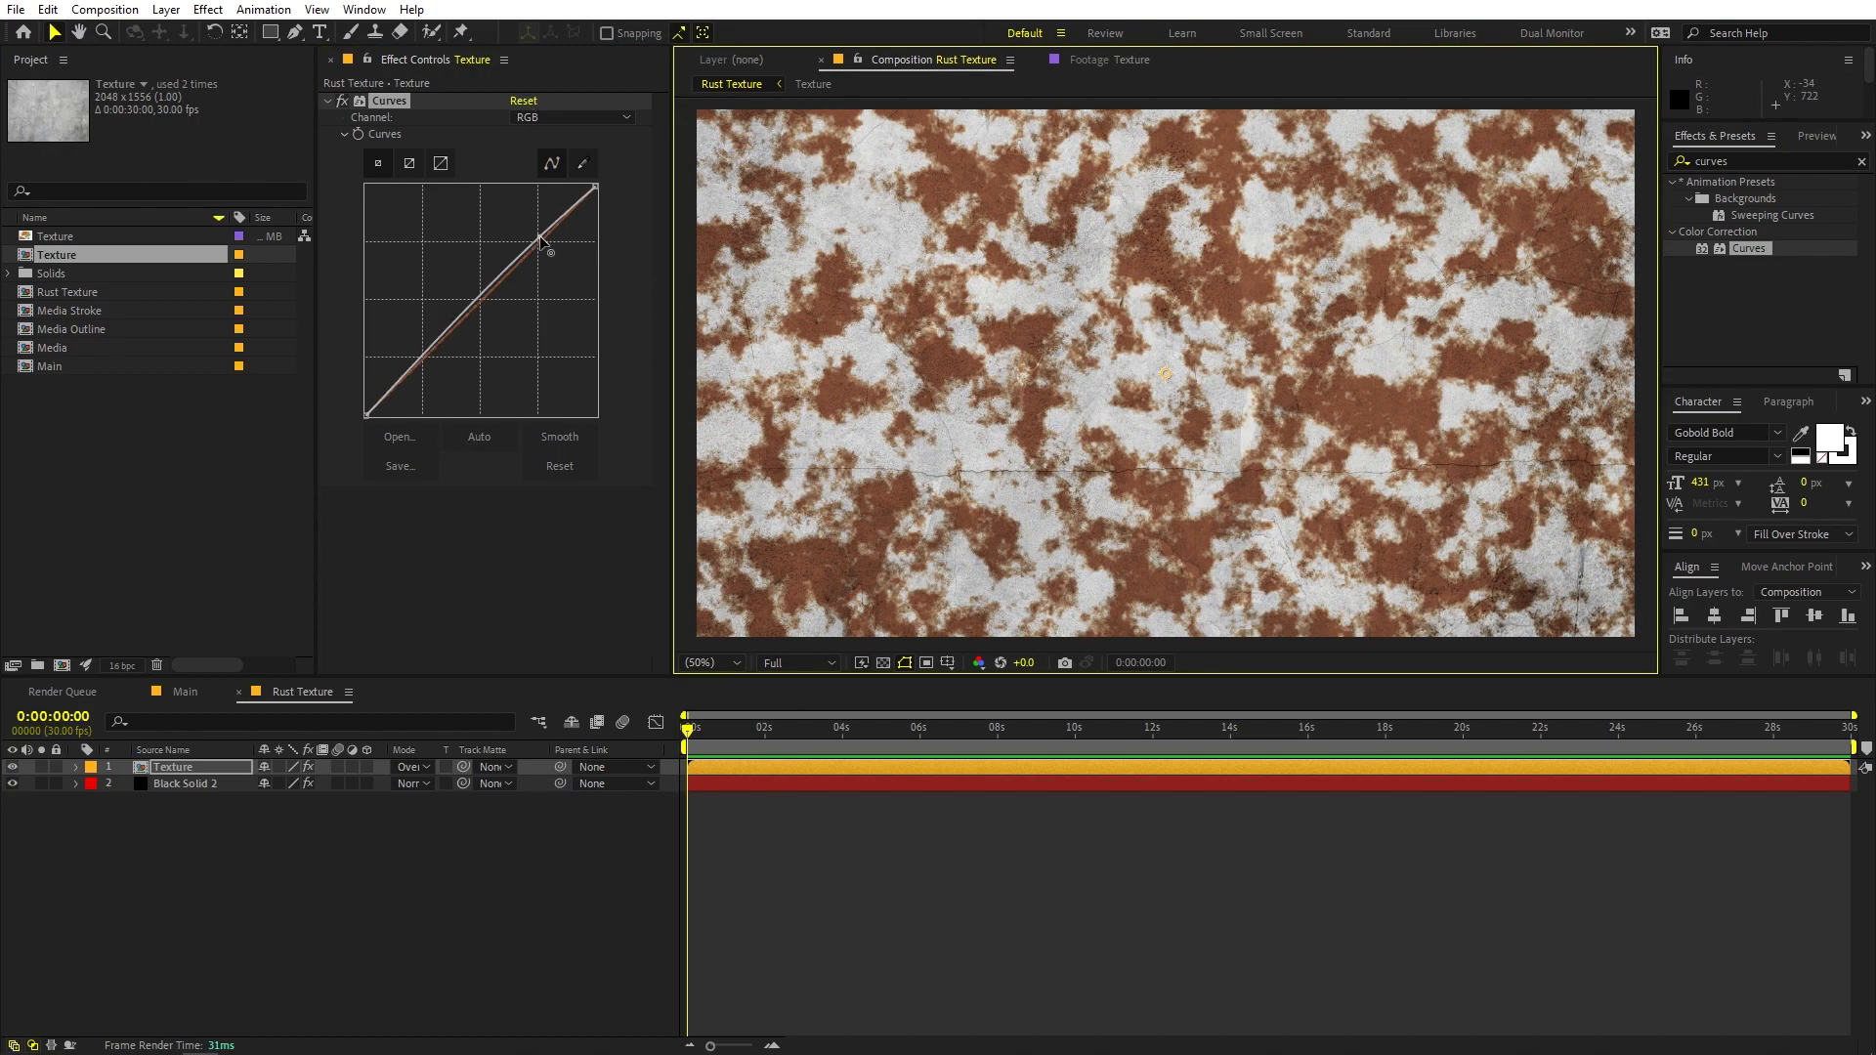
{"action": "left_click_drag", "start_coordinate": [540, 243], "coordinate": [551, 255]}
{"action": "left_click_drag", "start_coordinate": [460, 376], "coordinate": [476, 384]}
{"action": "left_click_drag", "start_coordinate": [551, 256], "coordinate": [547, 255]}
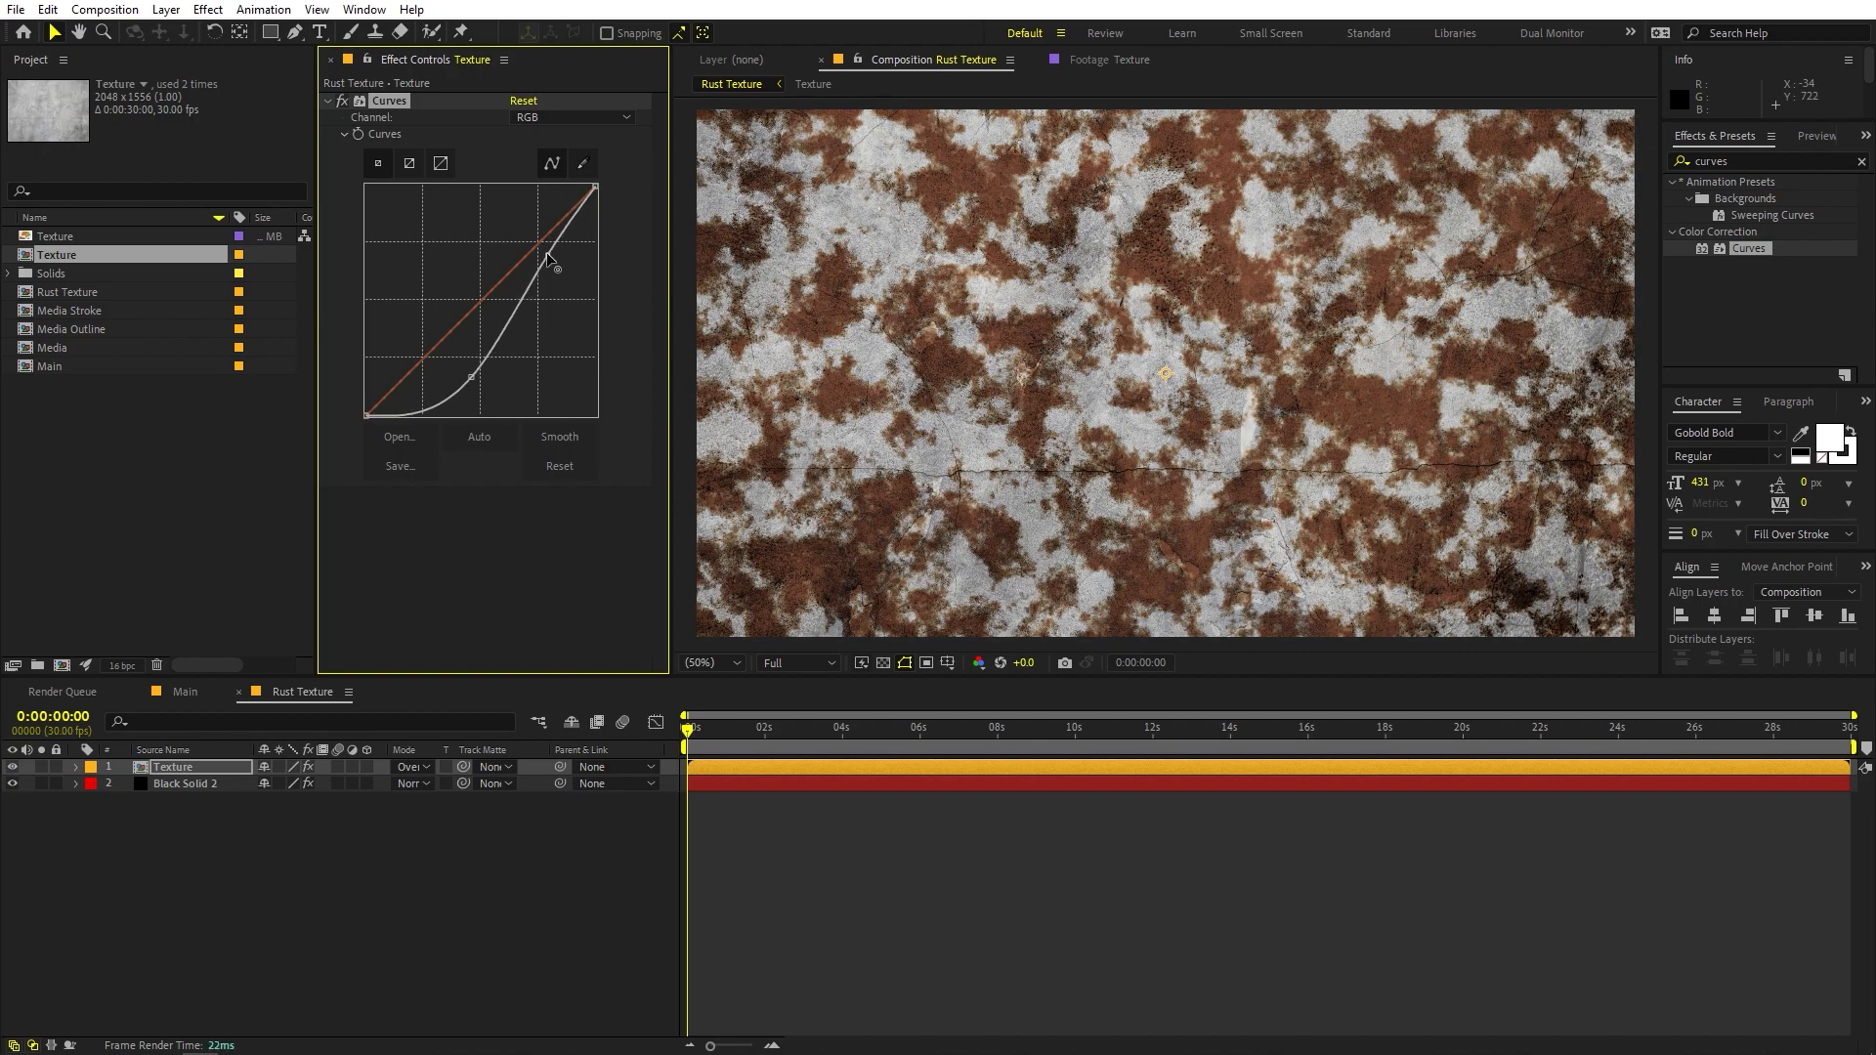
{"action": "left_click", "coordinate": [923, 807]}
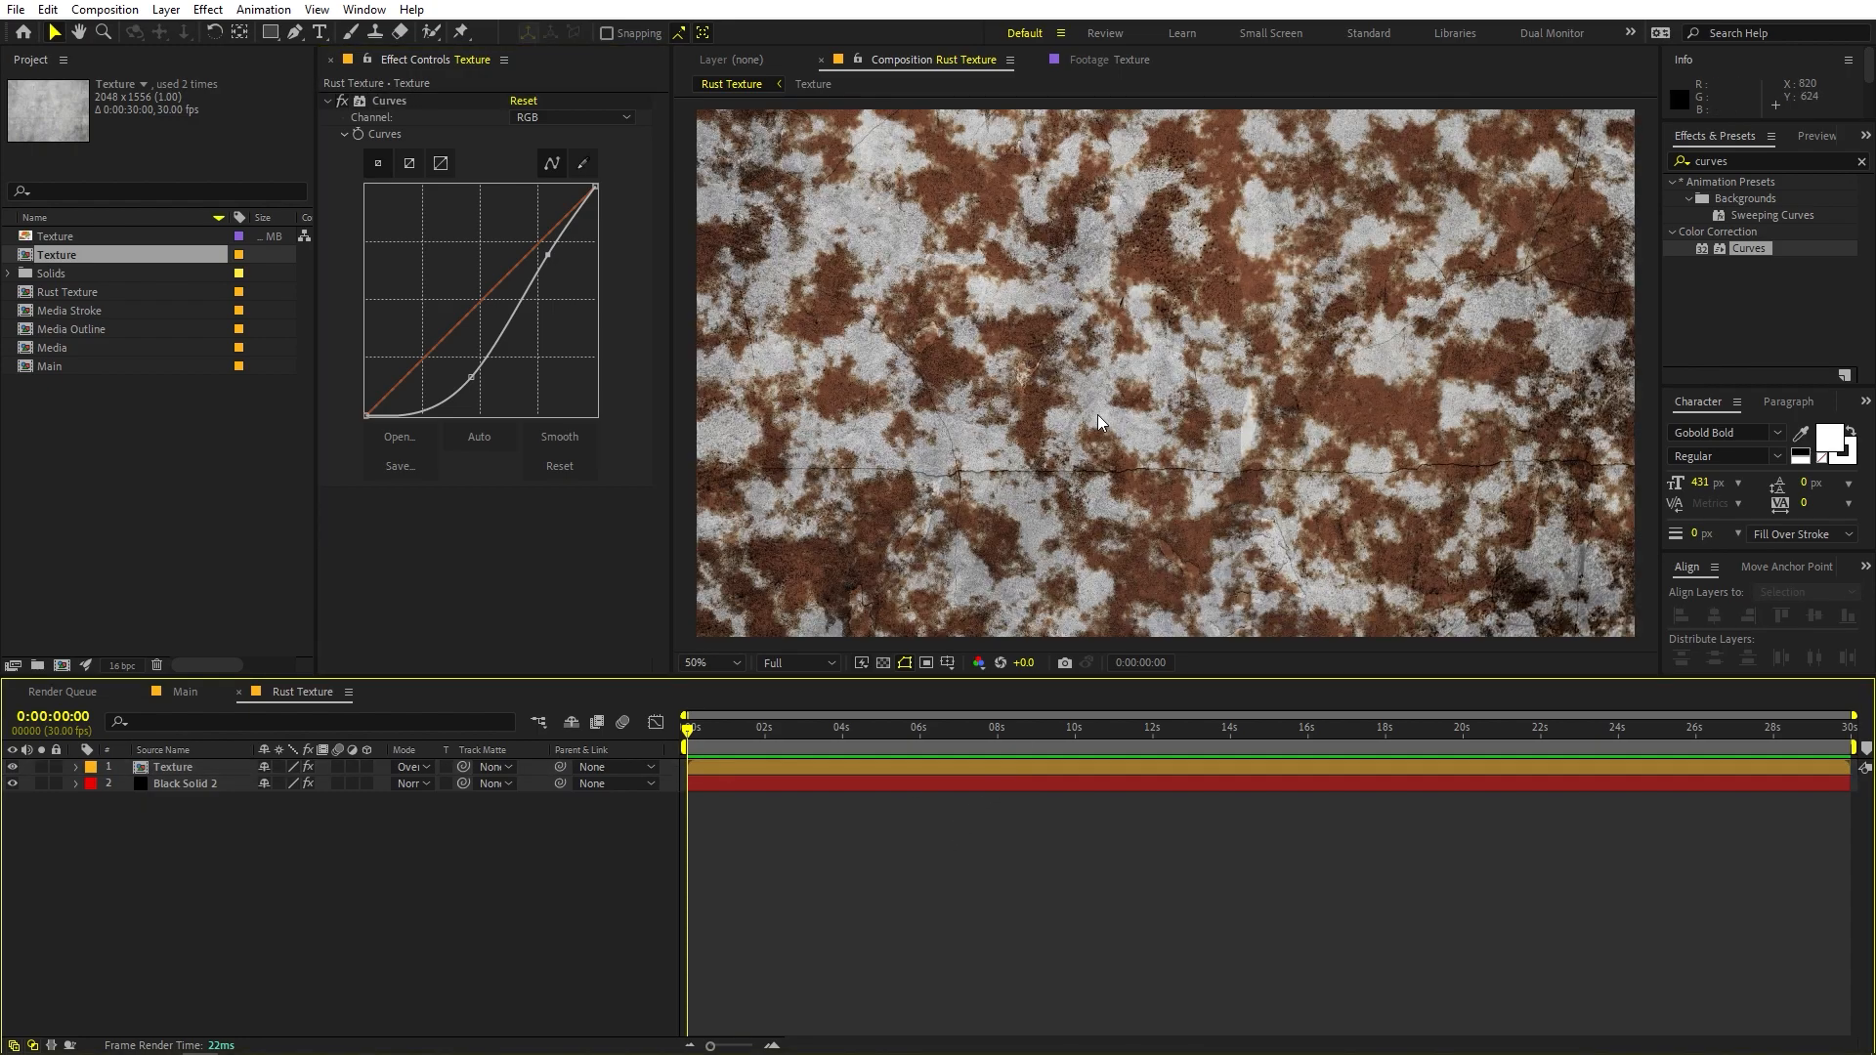
Add the Rust Texture composition to Main between the Media and Texture layers
{"action": "left_click", "coordinate": [180, 693]}
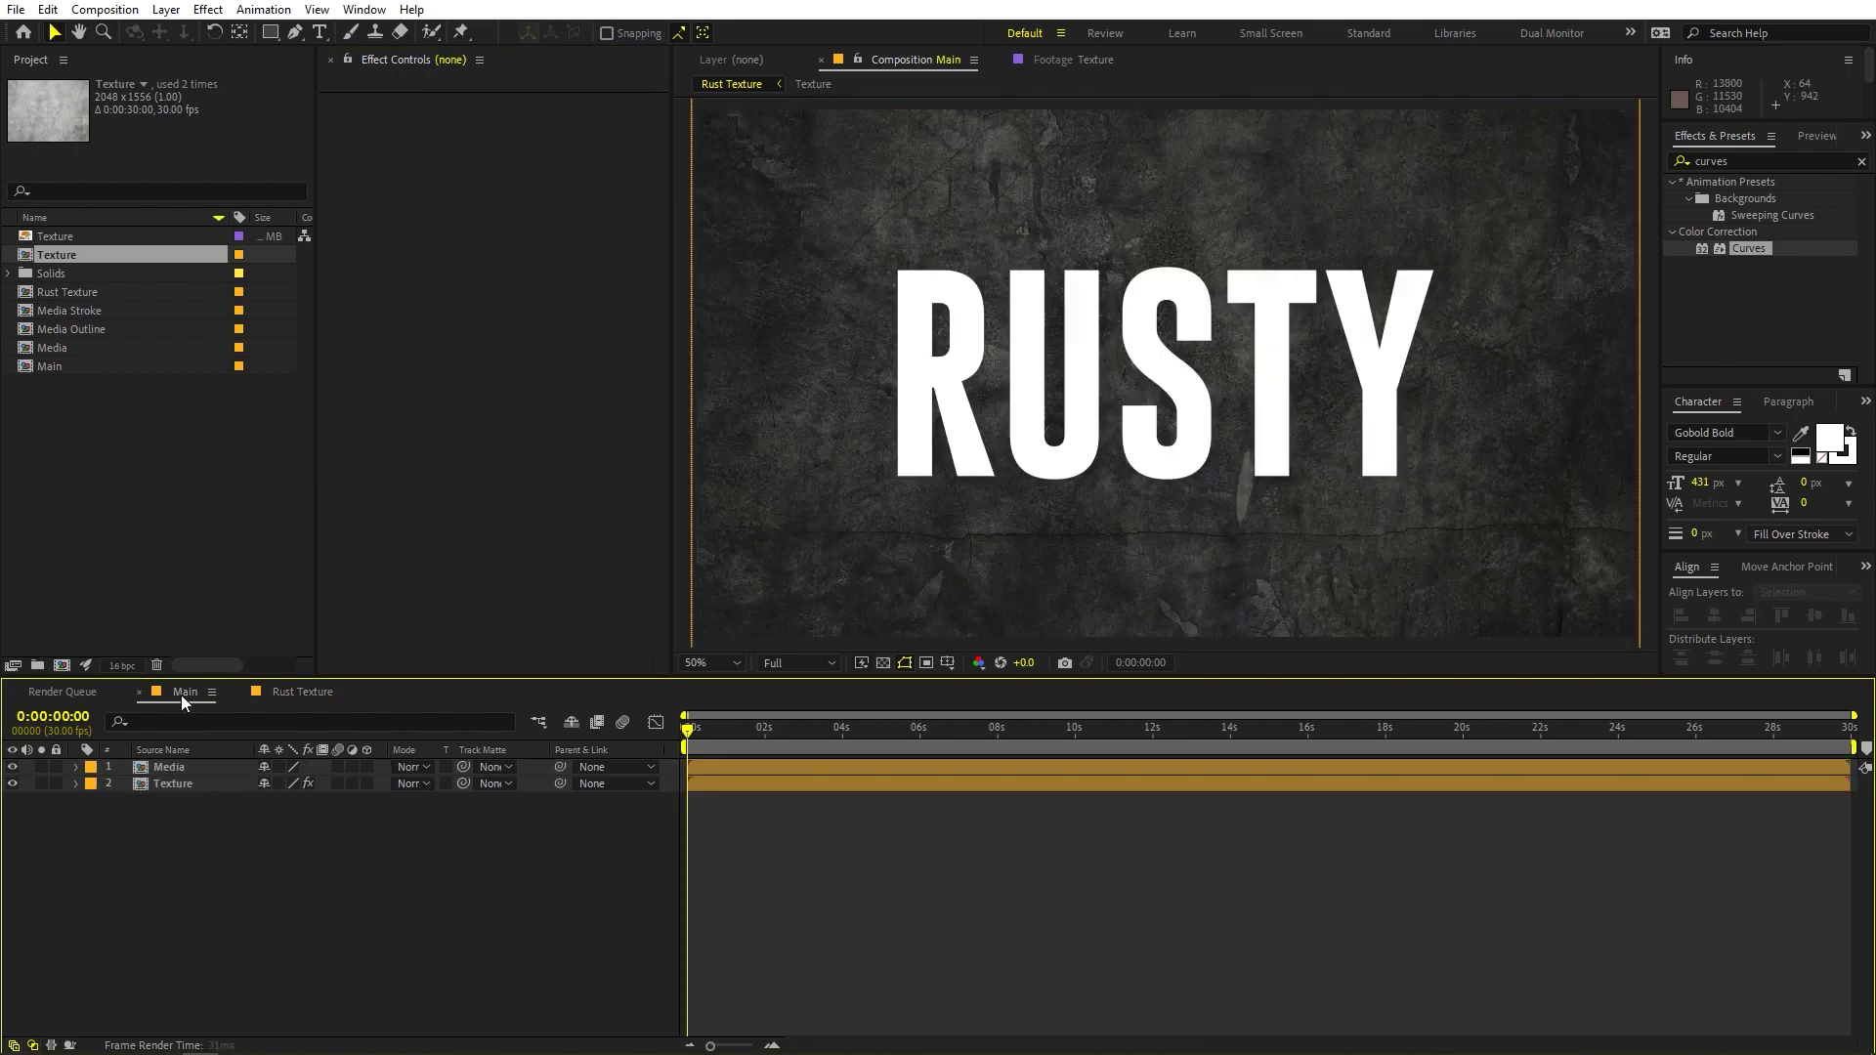
{"action": "left_click", "coordinate": [174, 456]}
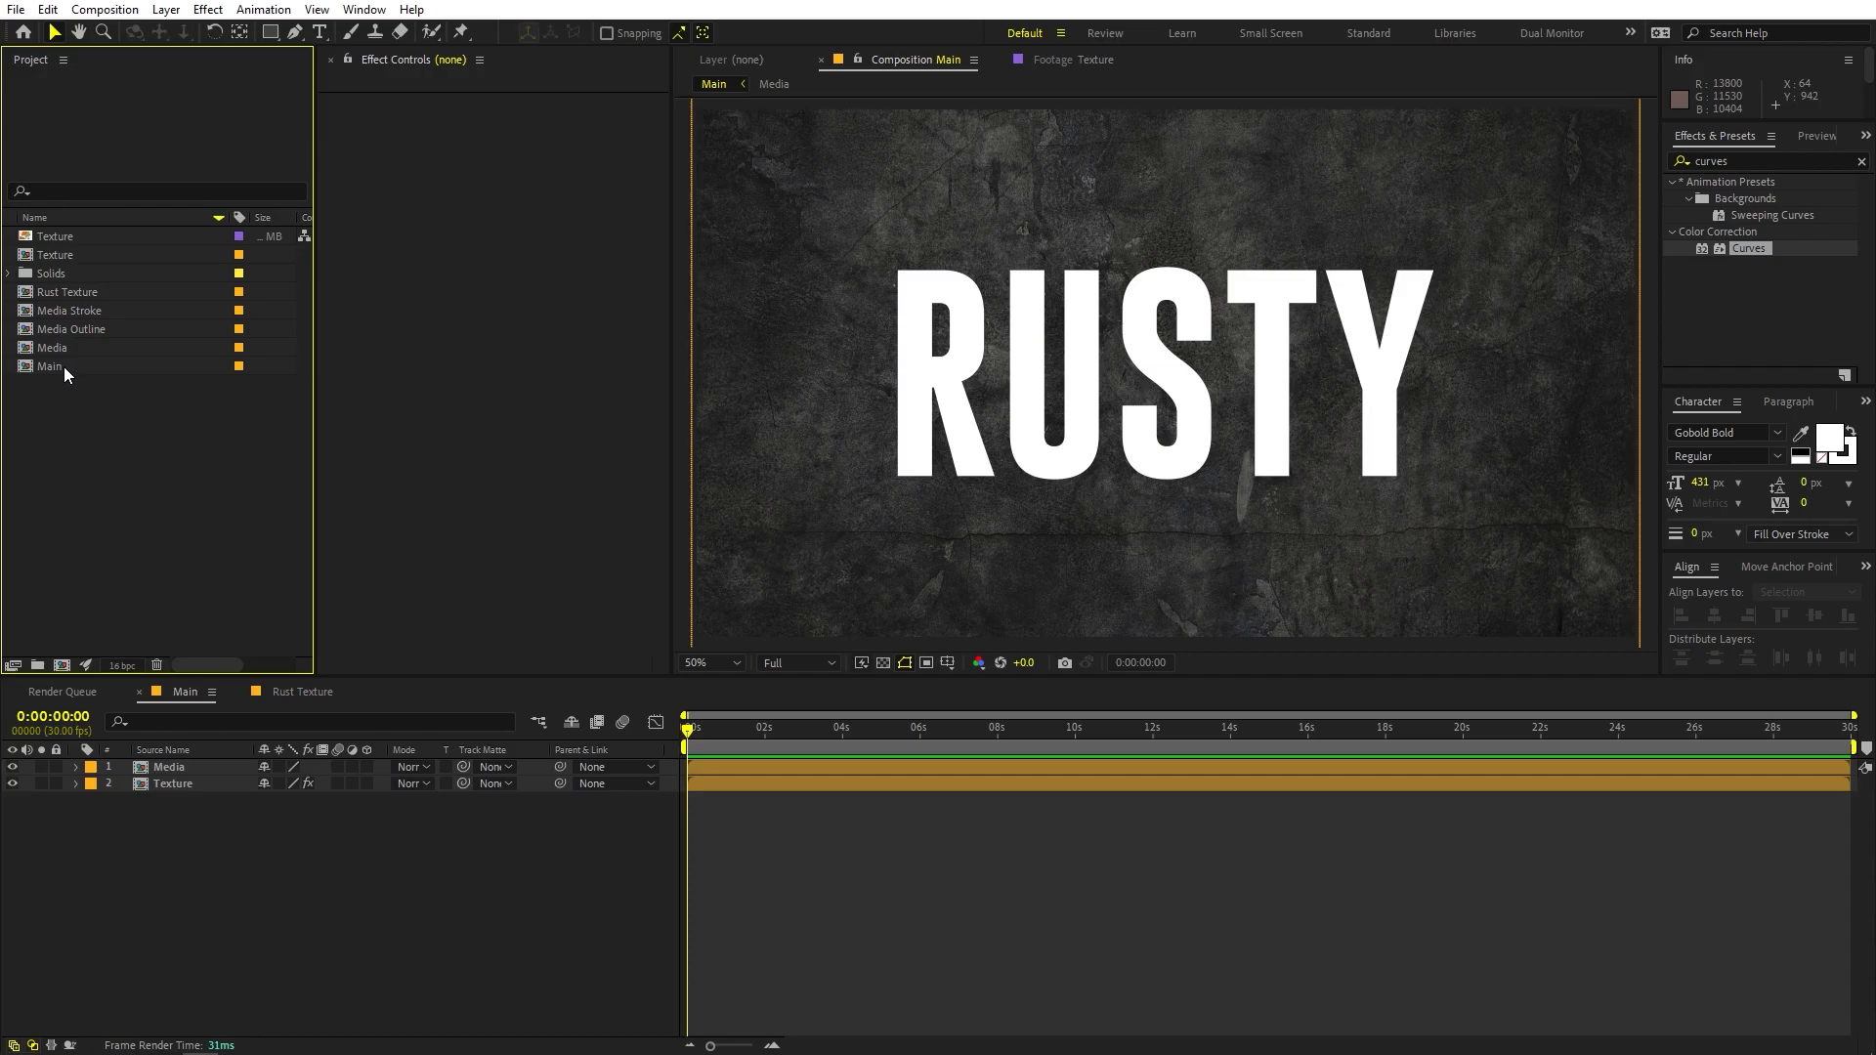
{"action": "left_click", "coordinate": [96, 297]}
{"action": "left_click_drag", "start_coordinate": [64, 295], "coordinate": [168, 772]}
{"action": "left_click", "coordinate": [195, 876]}
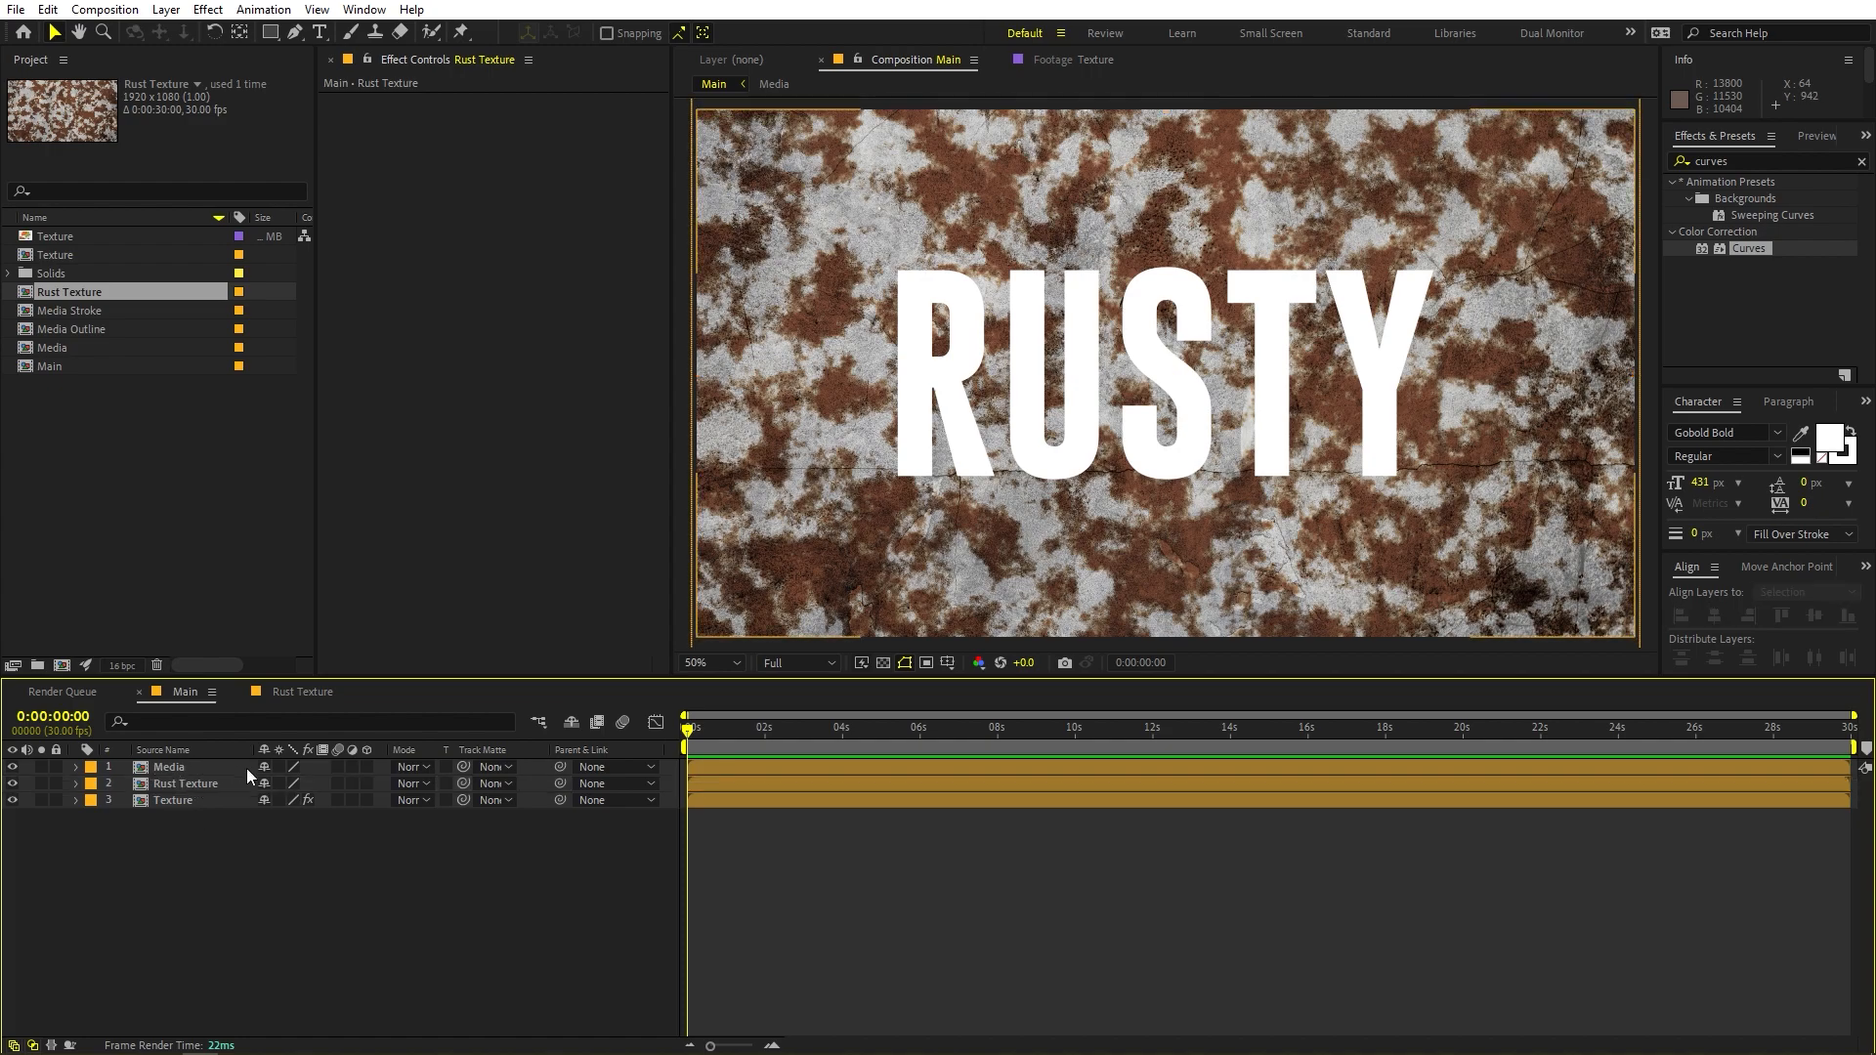
{"action": "left_click", "coordinate": [491, 784]}
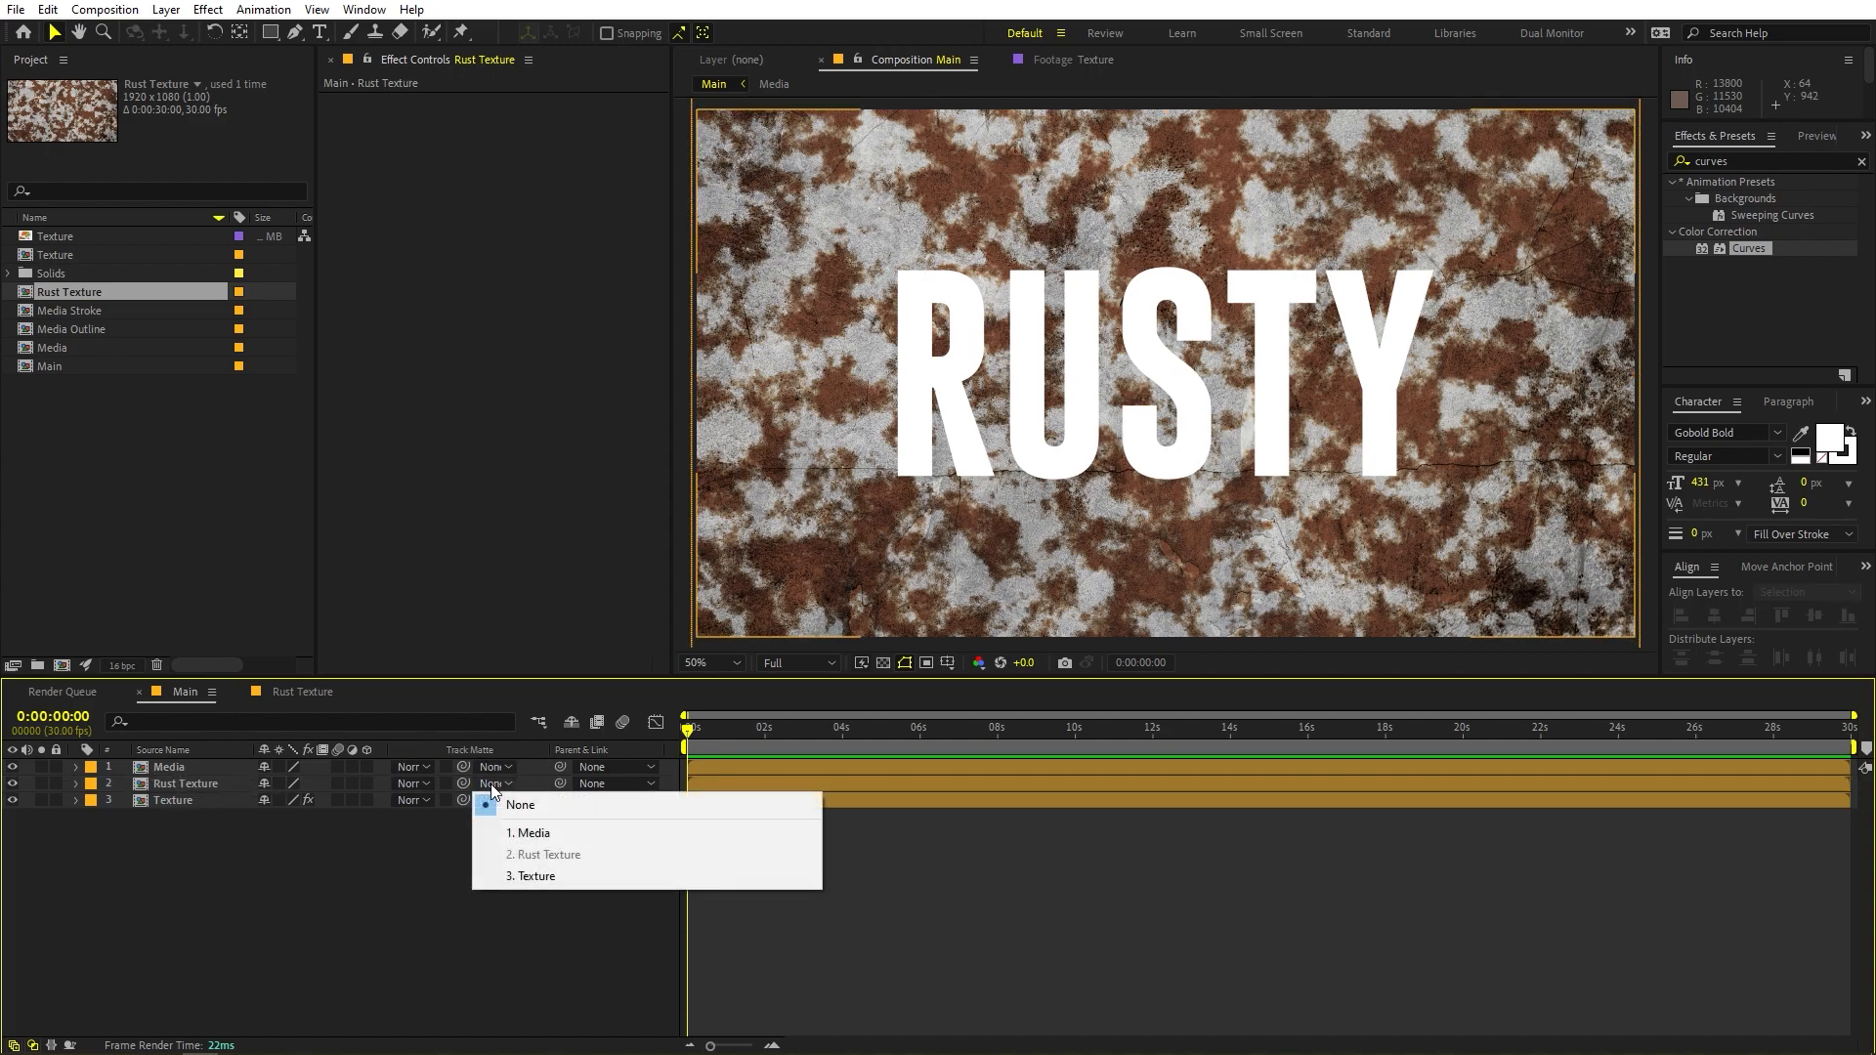
{"action": "left_click", "coordinate": [545, 835]}
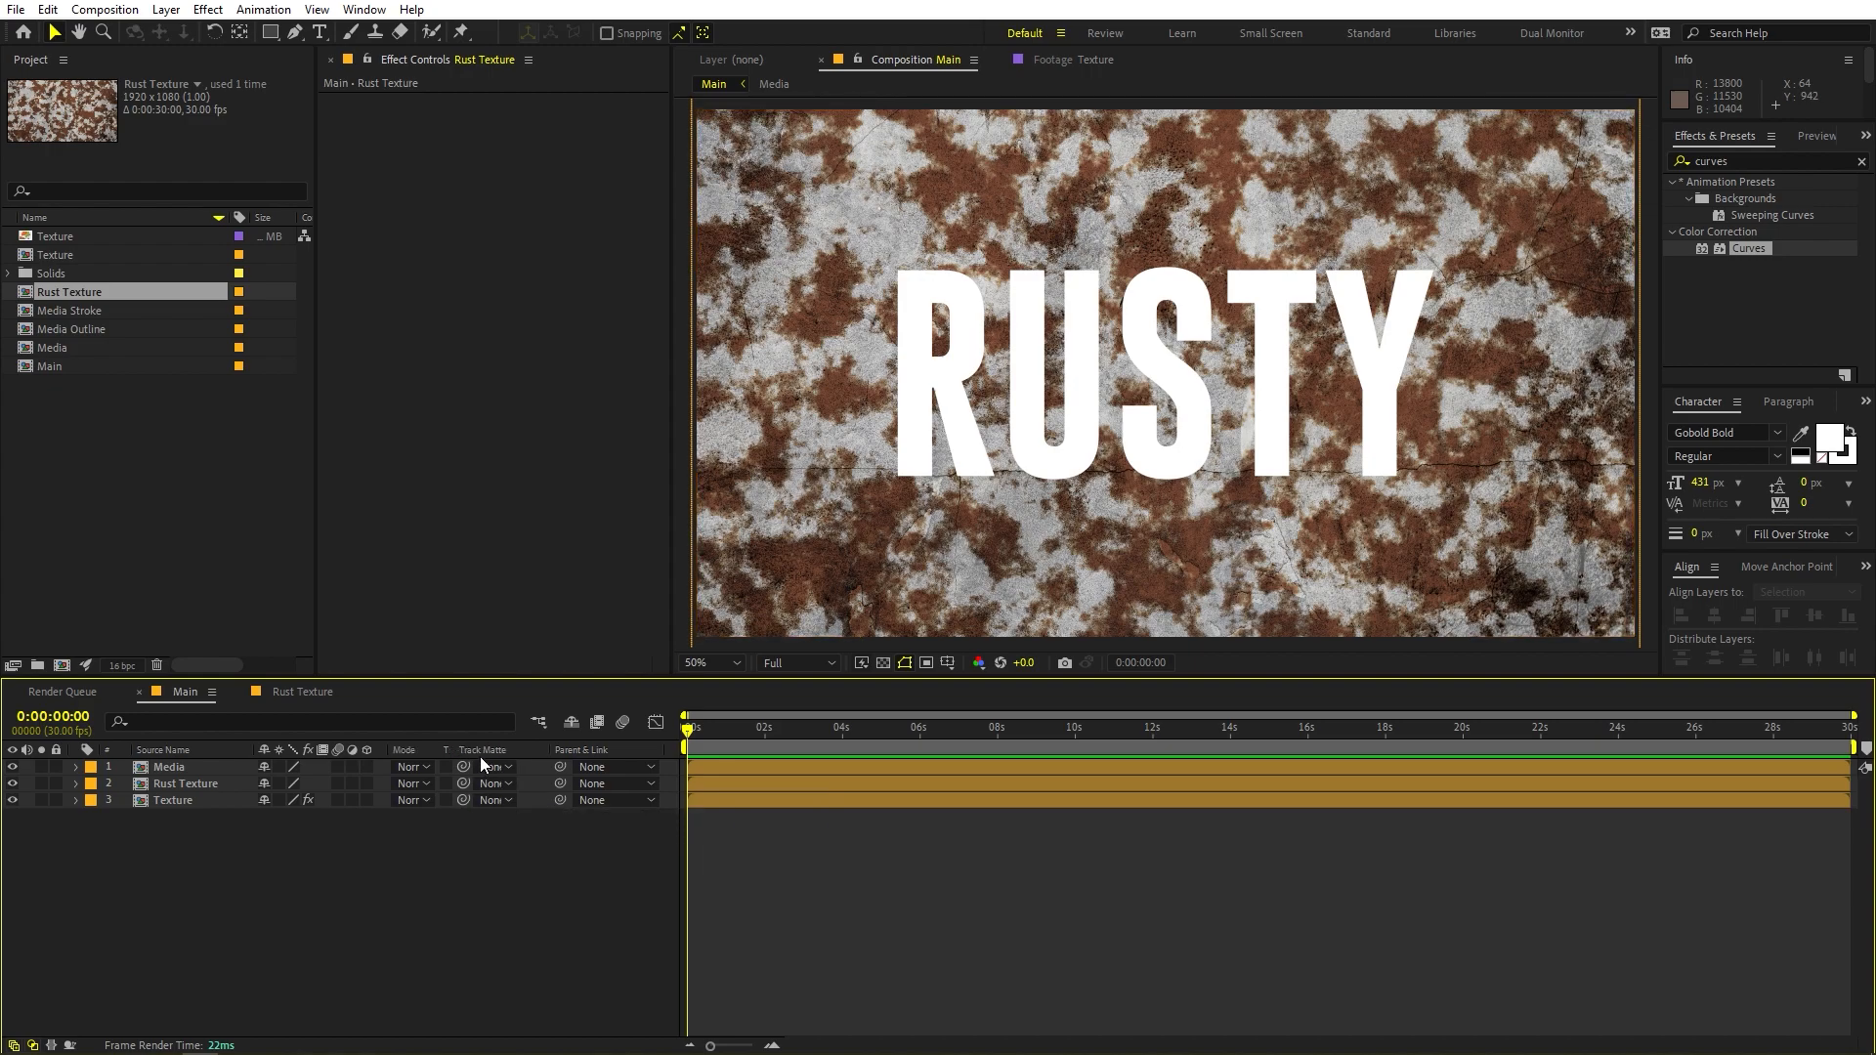
{"action": "left_click", "coordinate": [490, 783]}
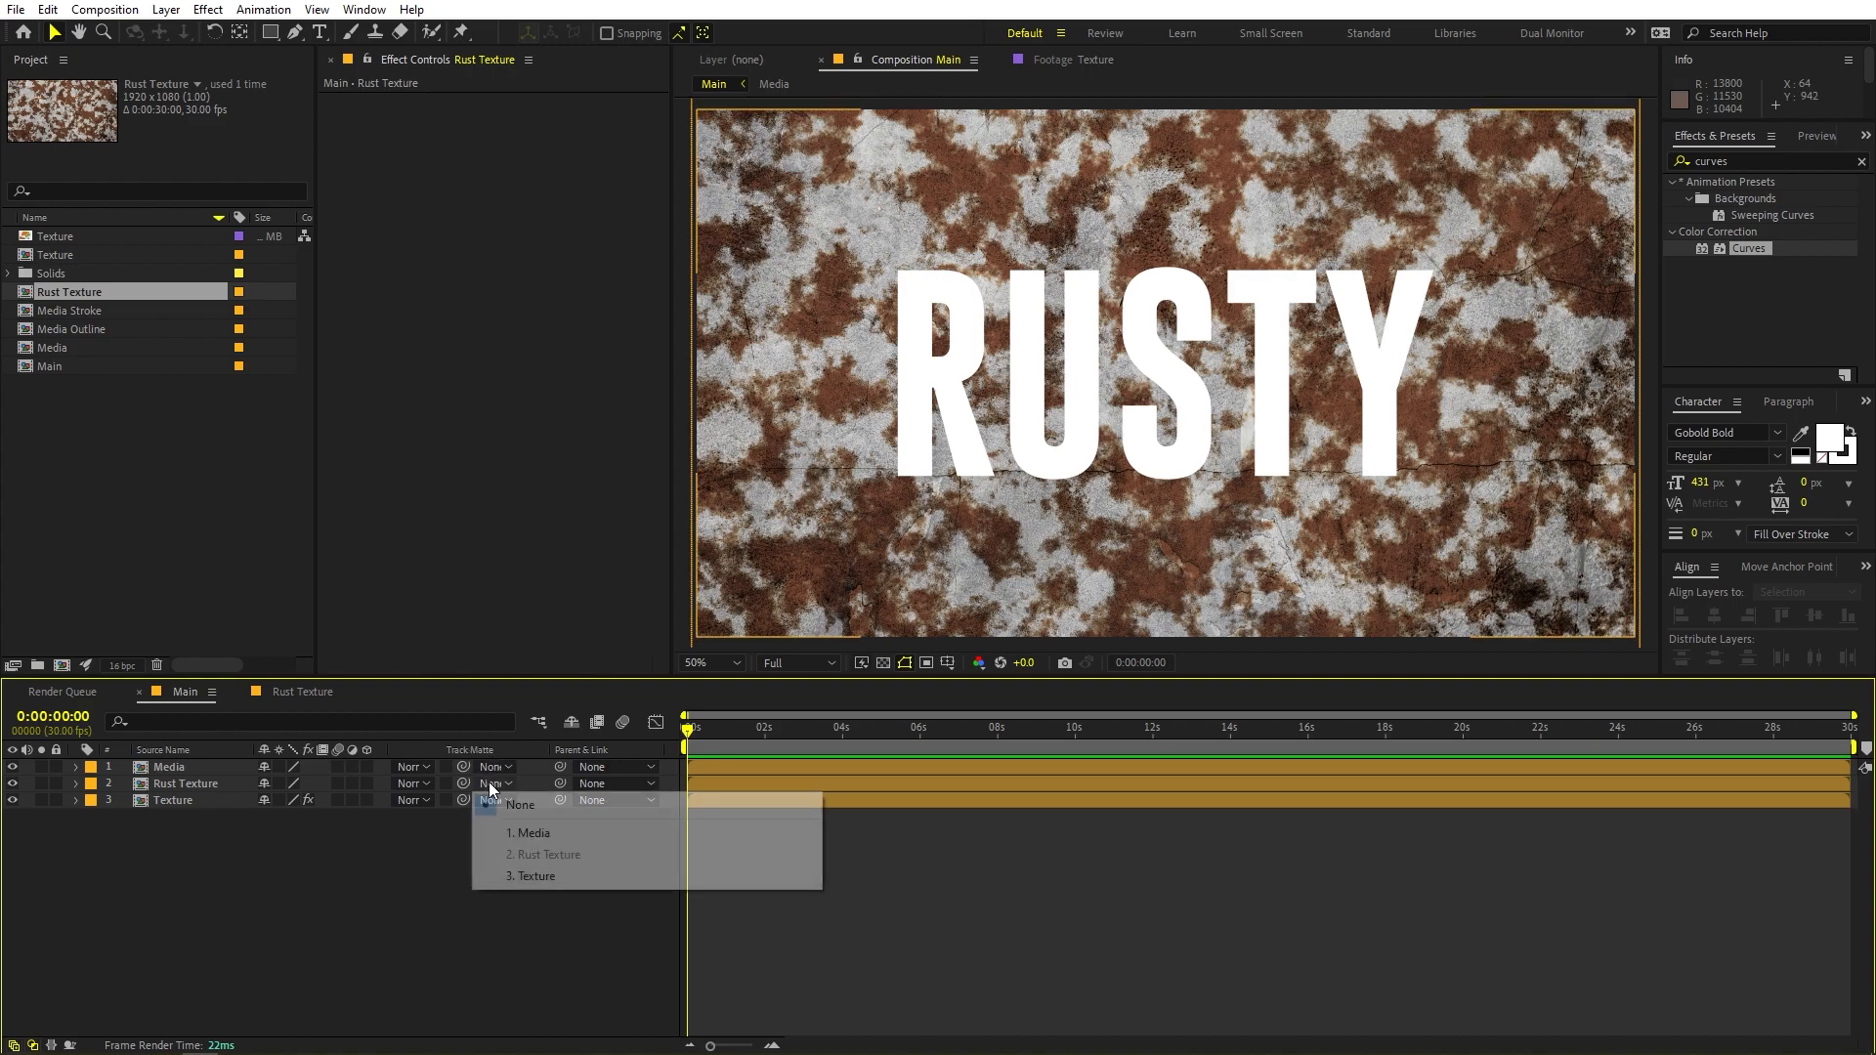
{"action": "left_click", "coordinate": [296, 875]}
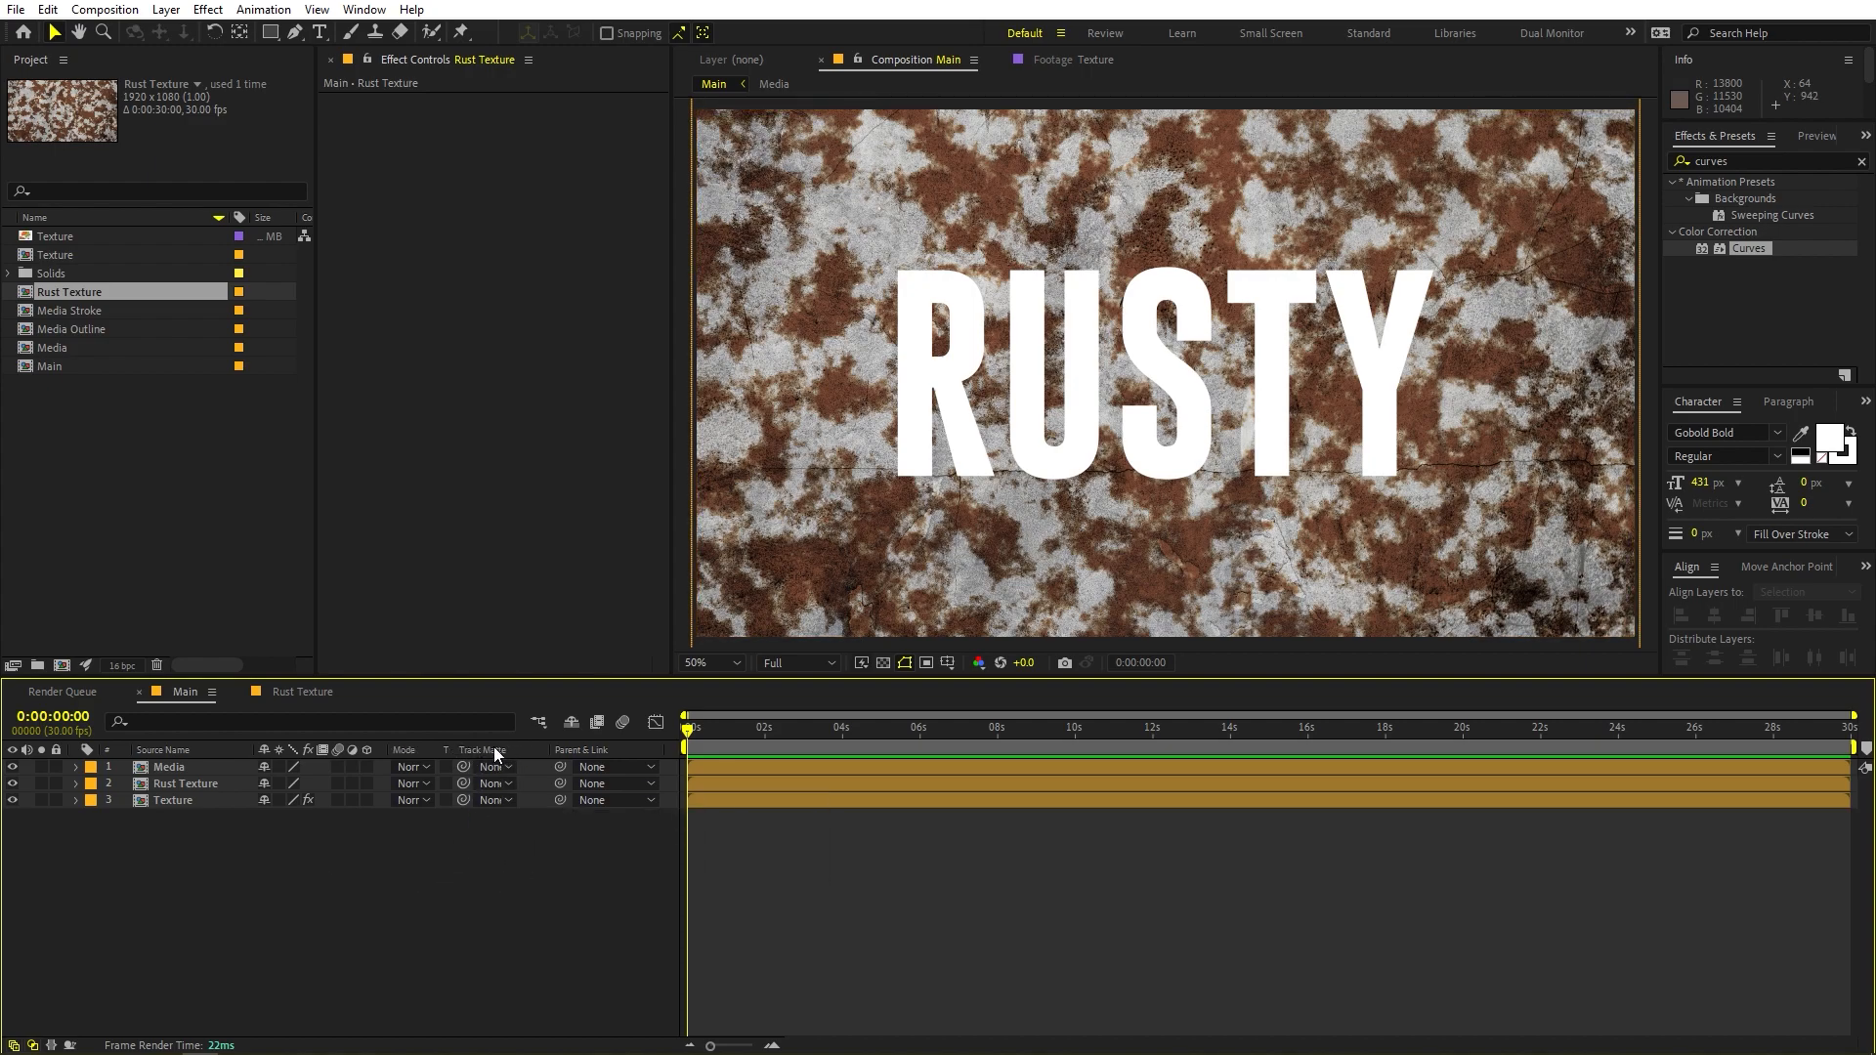
{"action": "left_click", "coordinate": [501, 783]}
{"action": "left_click", "coordinate": [401, 860]}
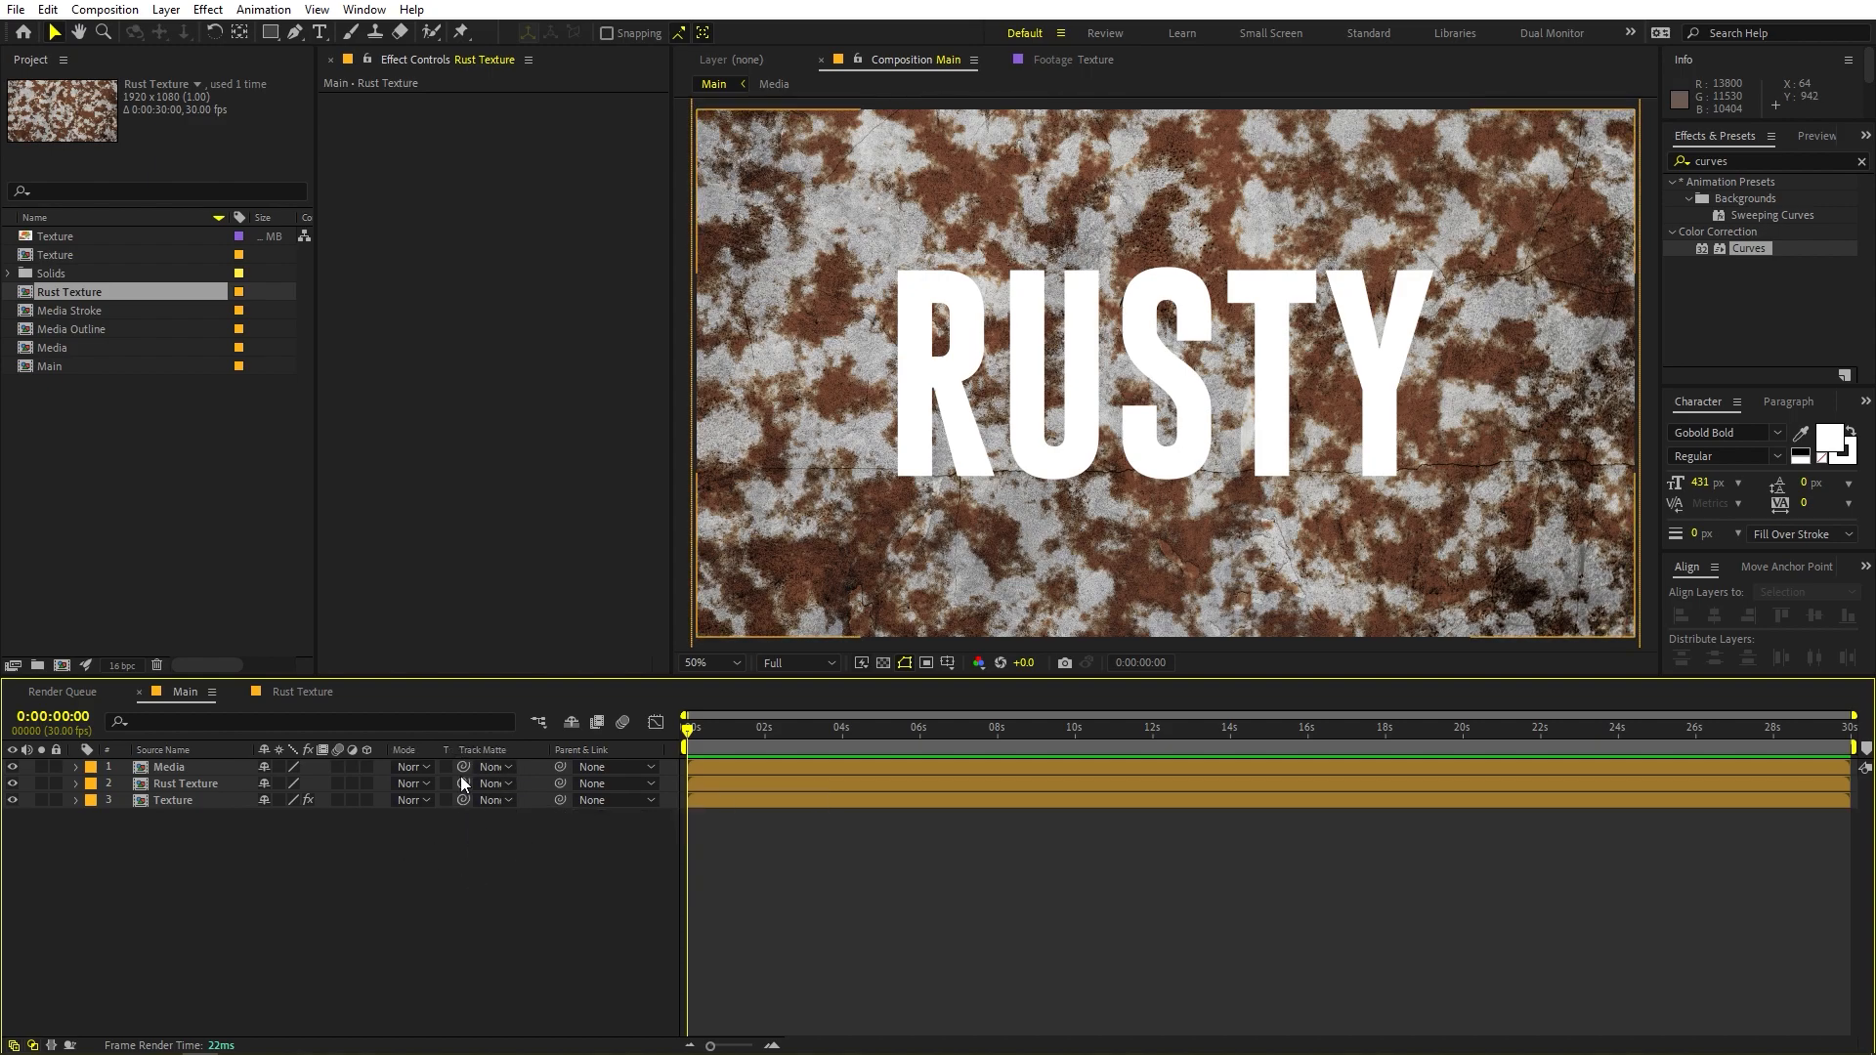
{"action": "left_click", "coordinate": [414, 783]}
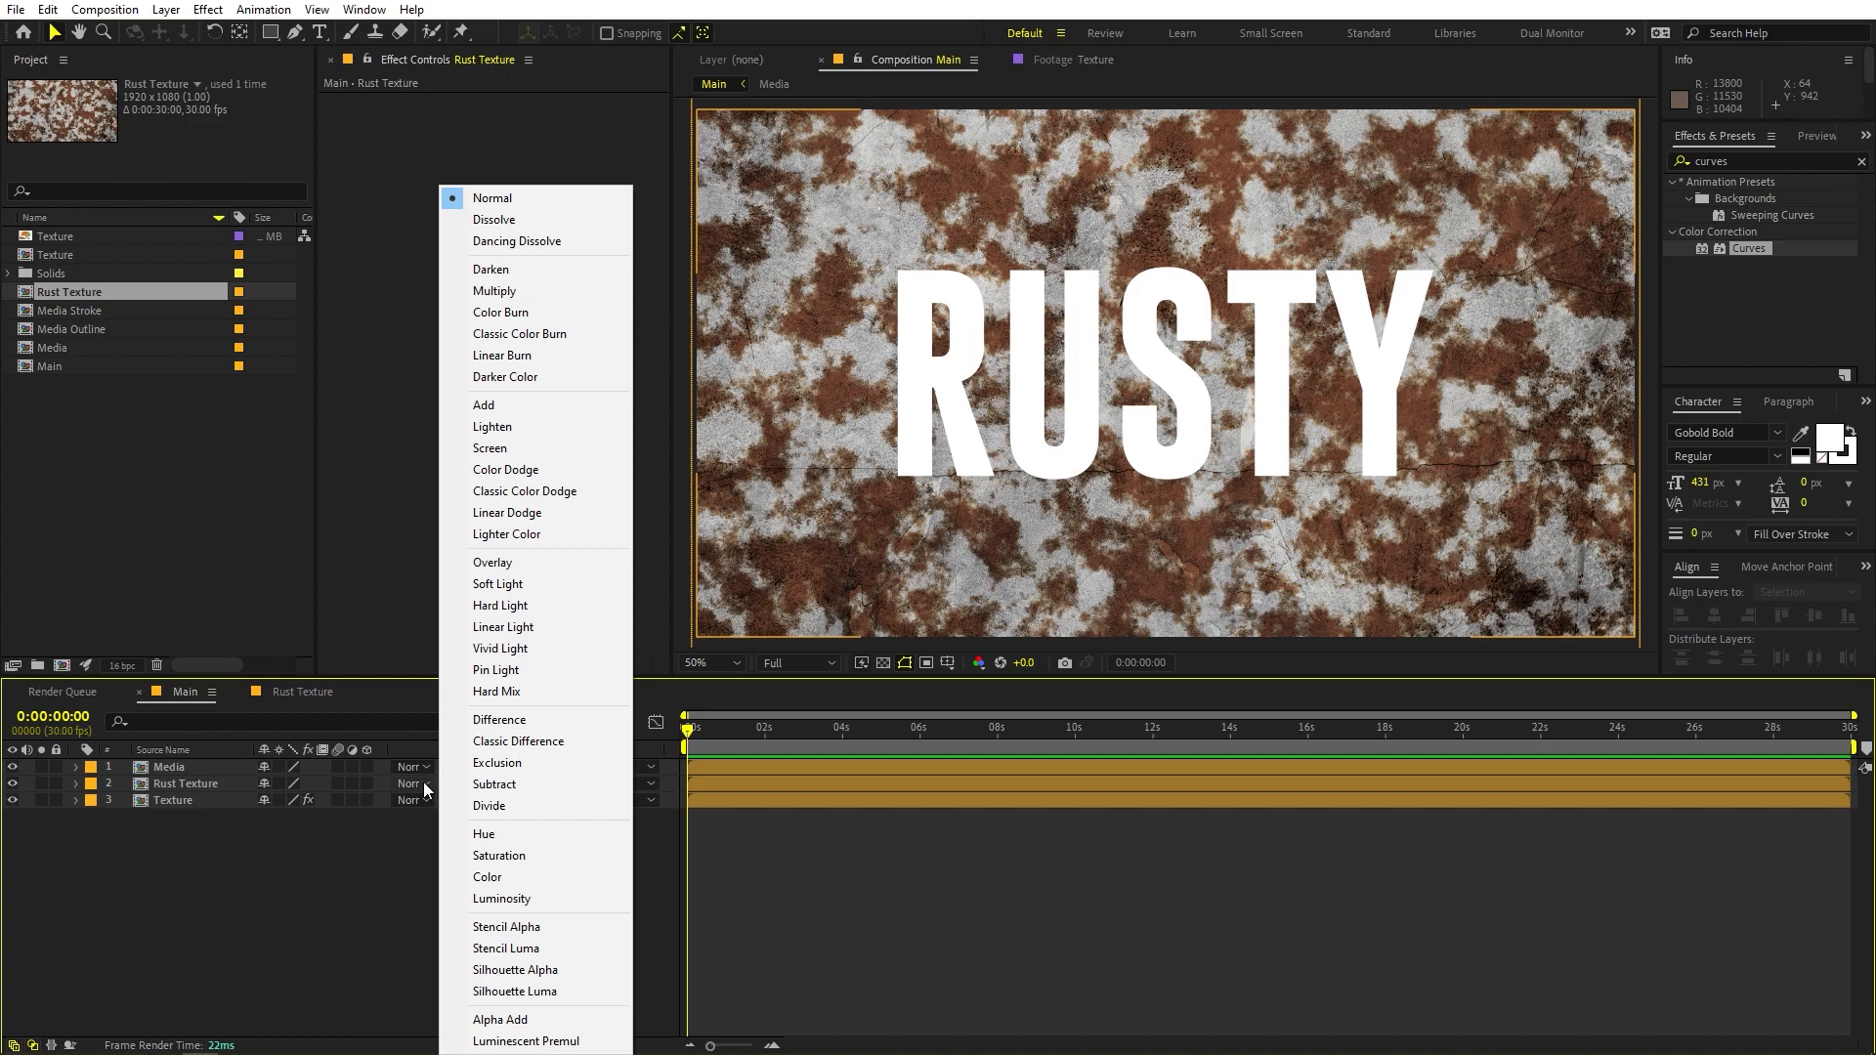
{"action": "left_click", "coordinate": [348, 874]}
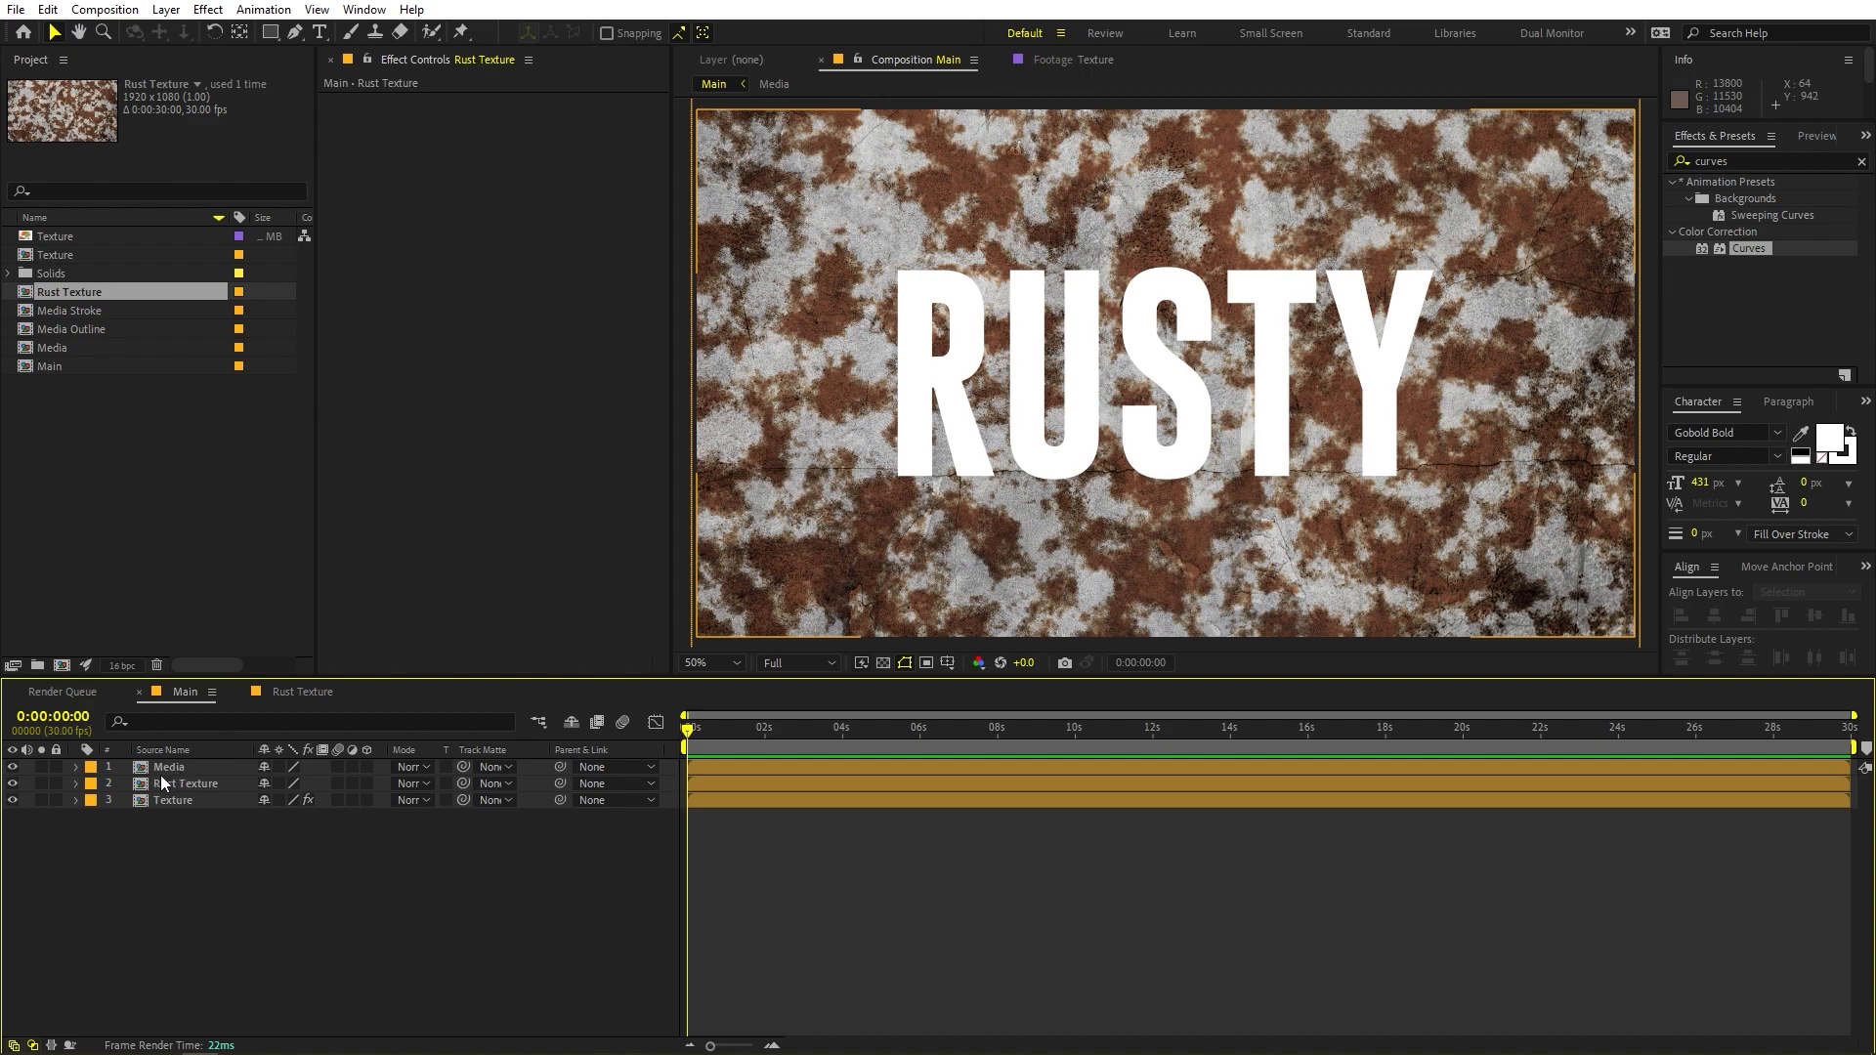
Use the Media layer as the track matte for the Rust Texture layer
{"action": "left_click_drag", "start_coordinate": [464, 784], "coordinate": [166, 762]}
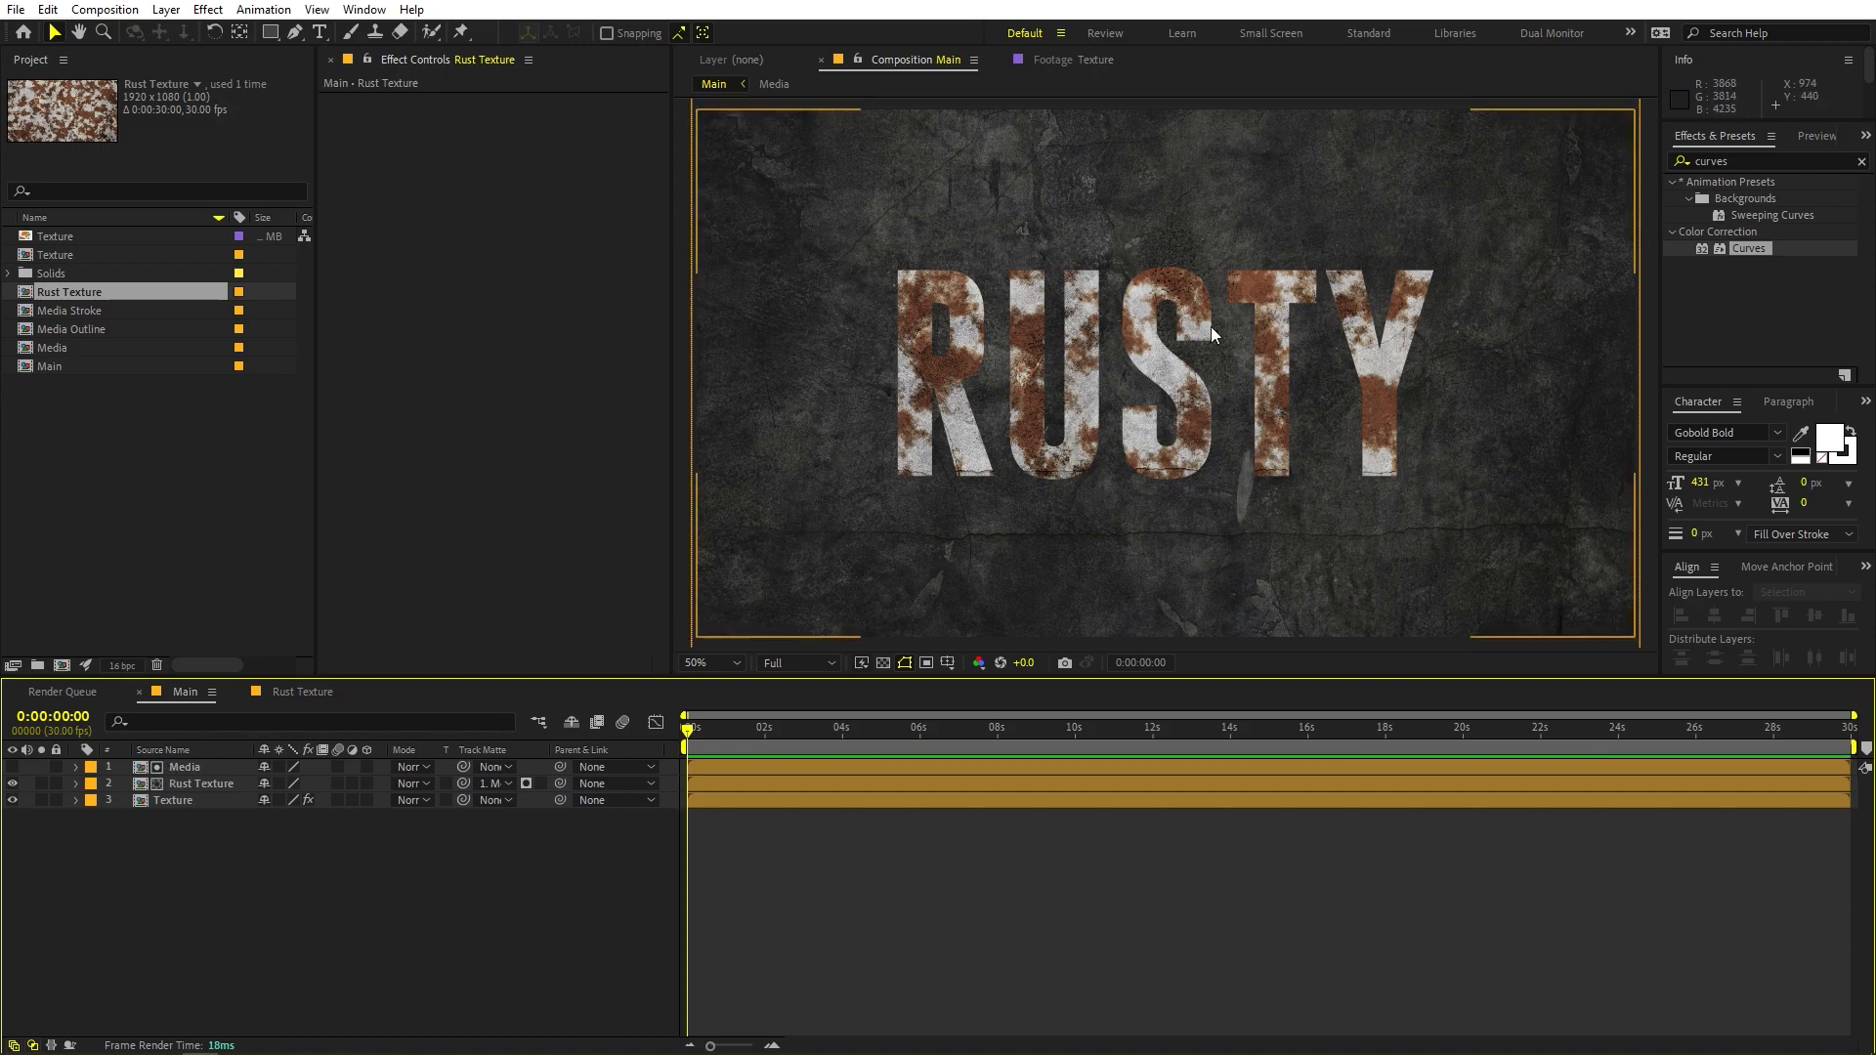
{"action": "left_click", "coordinate": [205, 895]}
Add the Media Stroke composition as the topmost layer in Main, removing the mistakenly added Media Outline layer
{"action": "left_click_drag", "start_coordinate": [92, 337], "coordinate": [172, 769]}
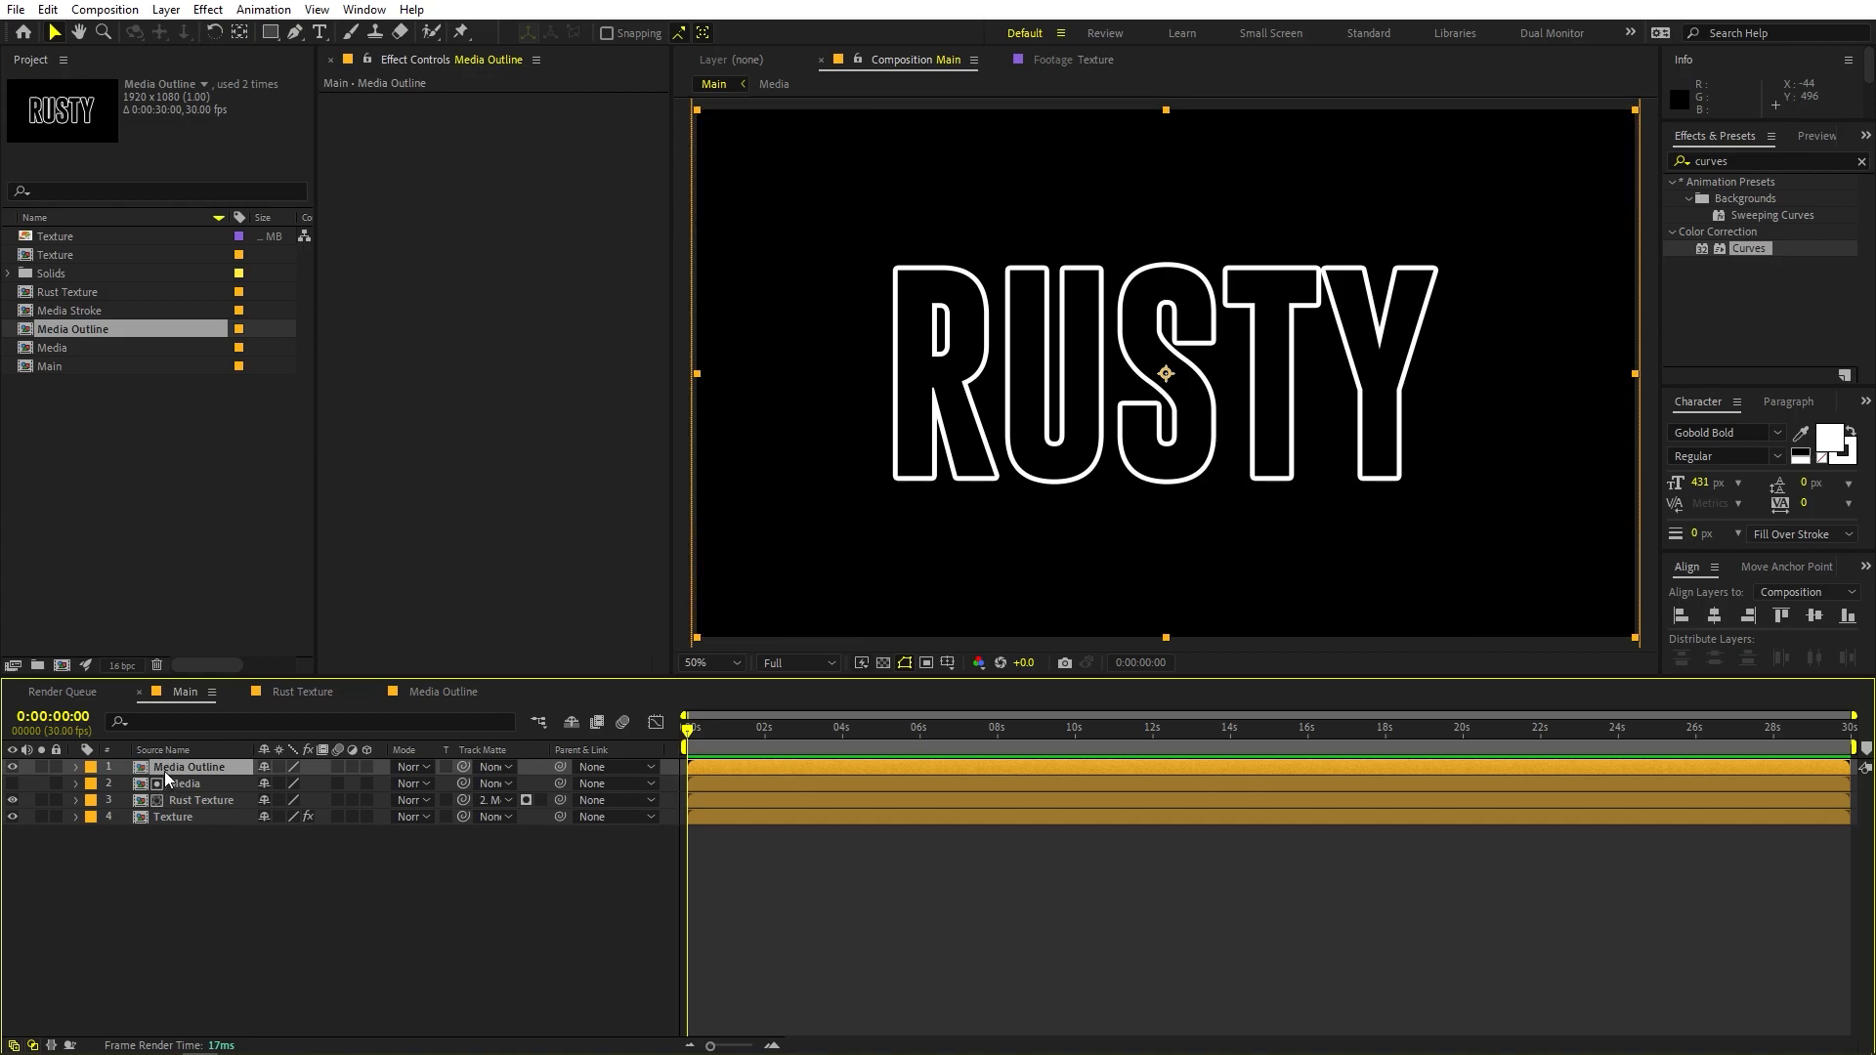
{"action": "key", "text": "Delete"}
{"action": "mouse_move", "coordinate": [73, 310]}
{"action": "left_mouse_down"}
{"action": "mouse_move", "coordinate": [147, 337]}
{"action": "mouse_move", "coordinate": [172, 758]}
{"action": "left_mouse_up"}
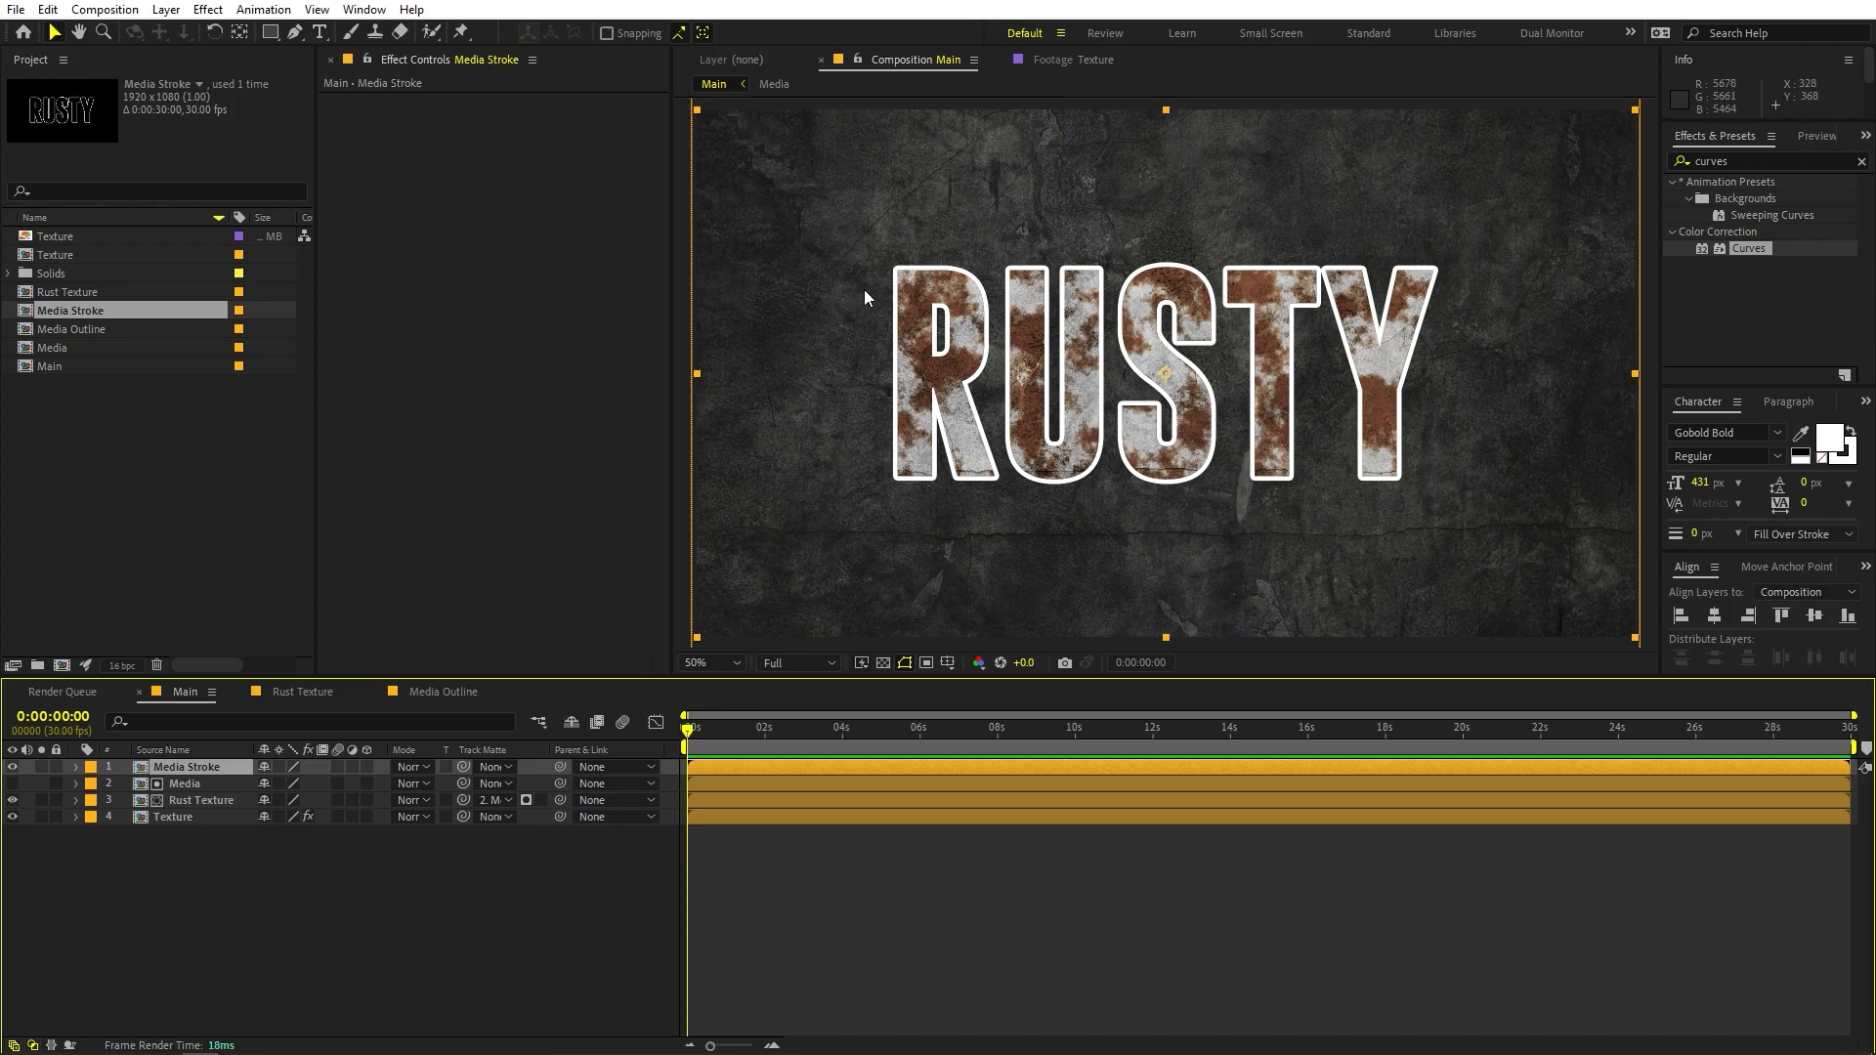
{"action": "left_click", "coordinate": [293, 386]}
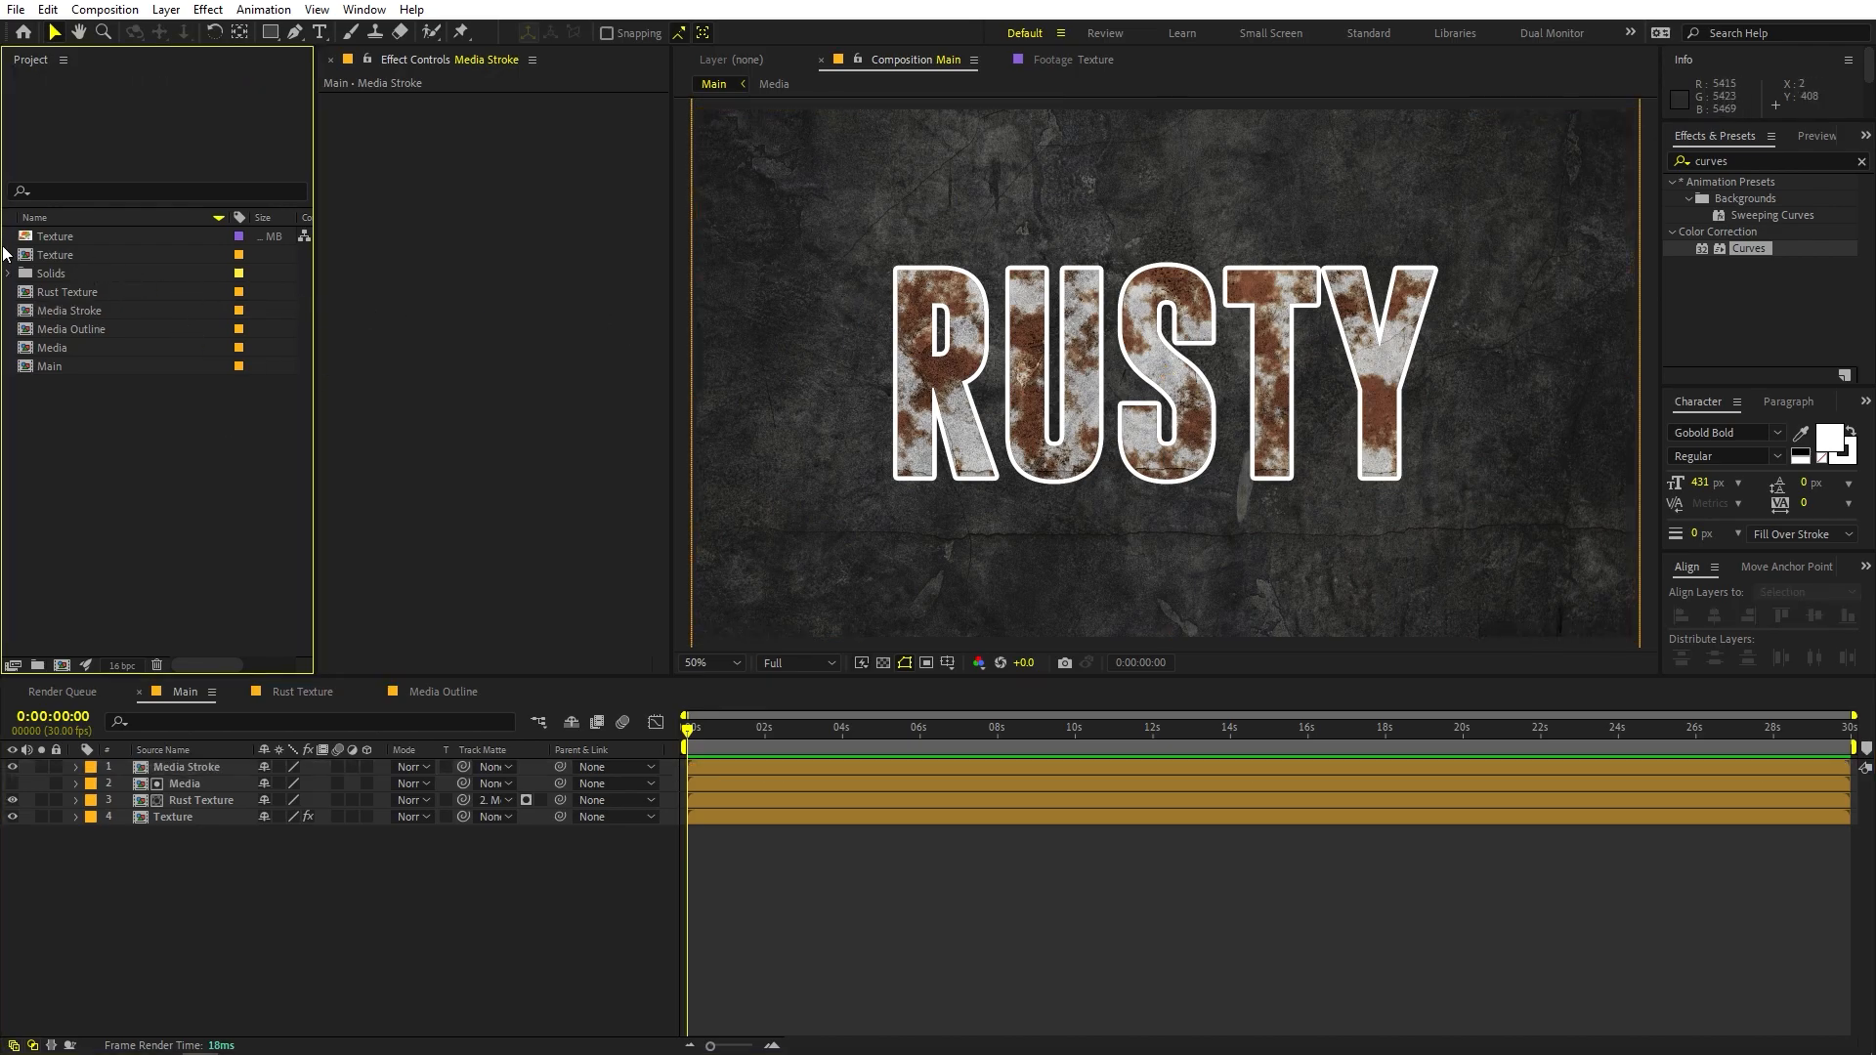
Place the Texture composition directly below Media Stroke in Main and use Media Stroke as its track matte
{"action": "left_click_drag", "start_coordinate": [39, 253], "coordinate": [201, 772]}
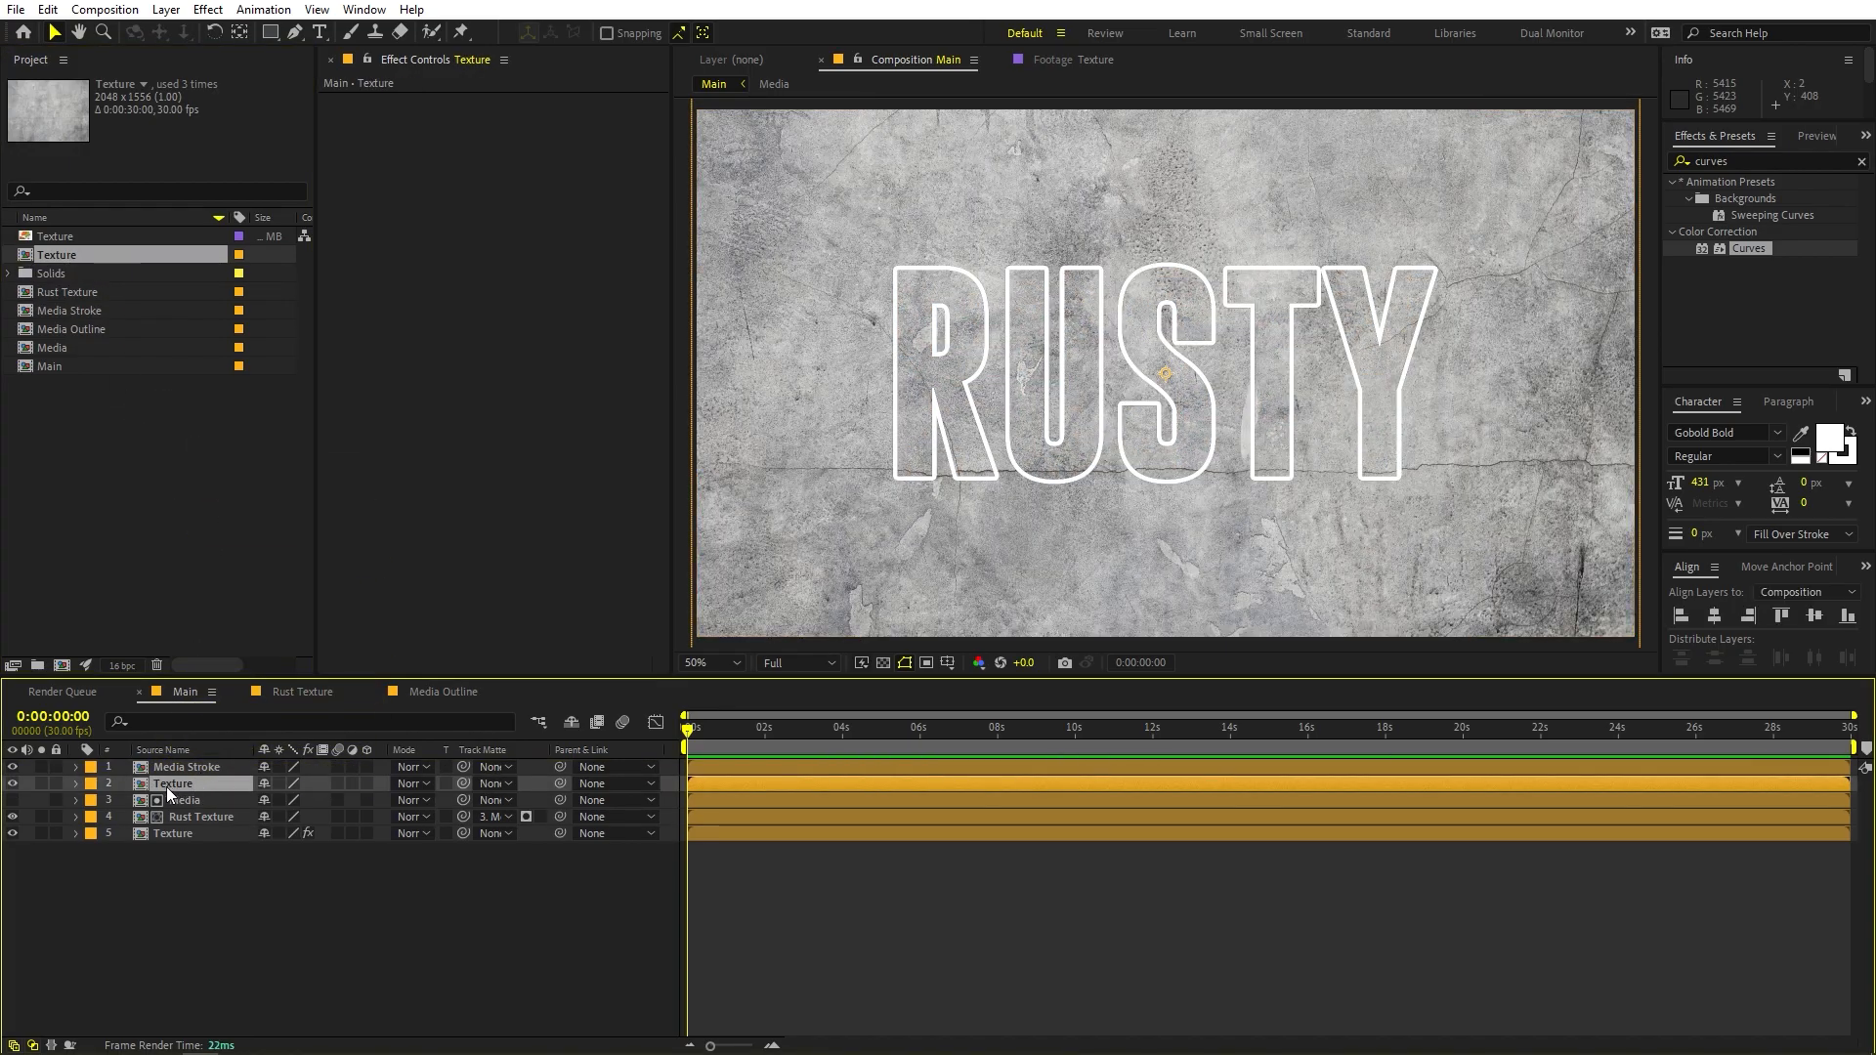
{"action": "left_click_drag", "start_coordinate": [463, 787], "coordinate": [201, 766]}
{"action": "scroll", "coordinate": [1057, 308], "scroll_direction": "up", "scroll_amount": 4}
{"action": "left_click_drag", "start_coordinate": [1185, 489], "coordinate": [1212, 491]}
{"action": "left_click_drag", "start_coordinate": [959, 278], "coordinate": [1293, 375]}
{"action": "left_click_drag", "start_coordinate": [805, 301], "coordinate": [988, 242]}
{"action": "key", "text": "v"}
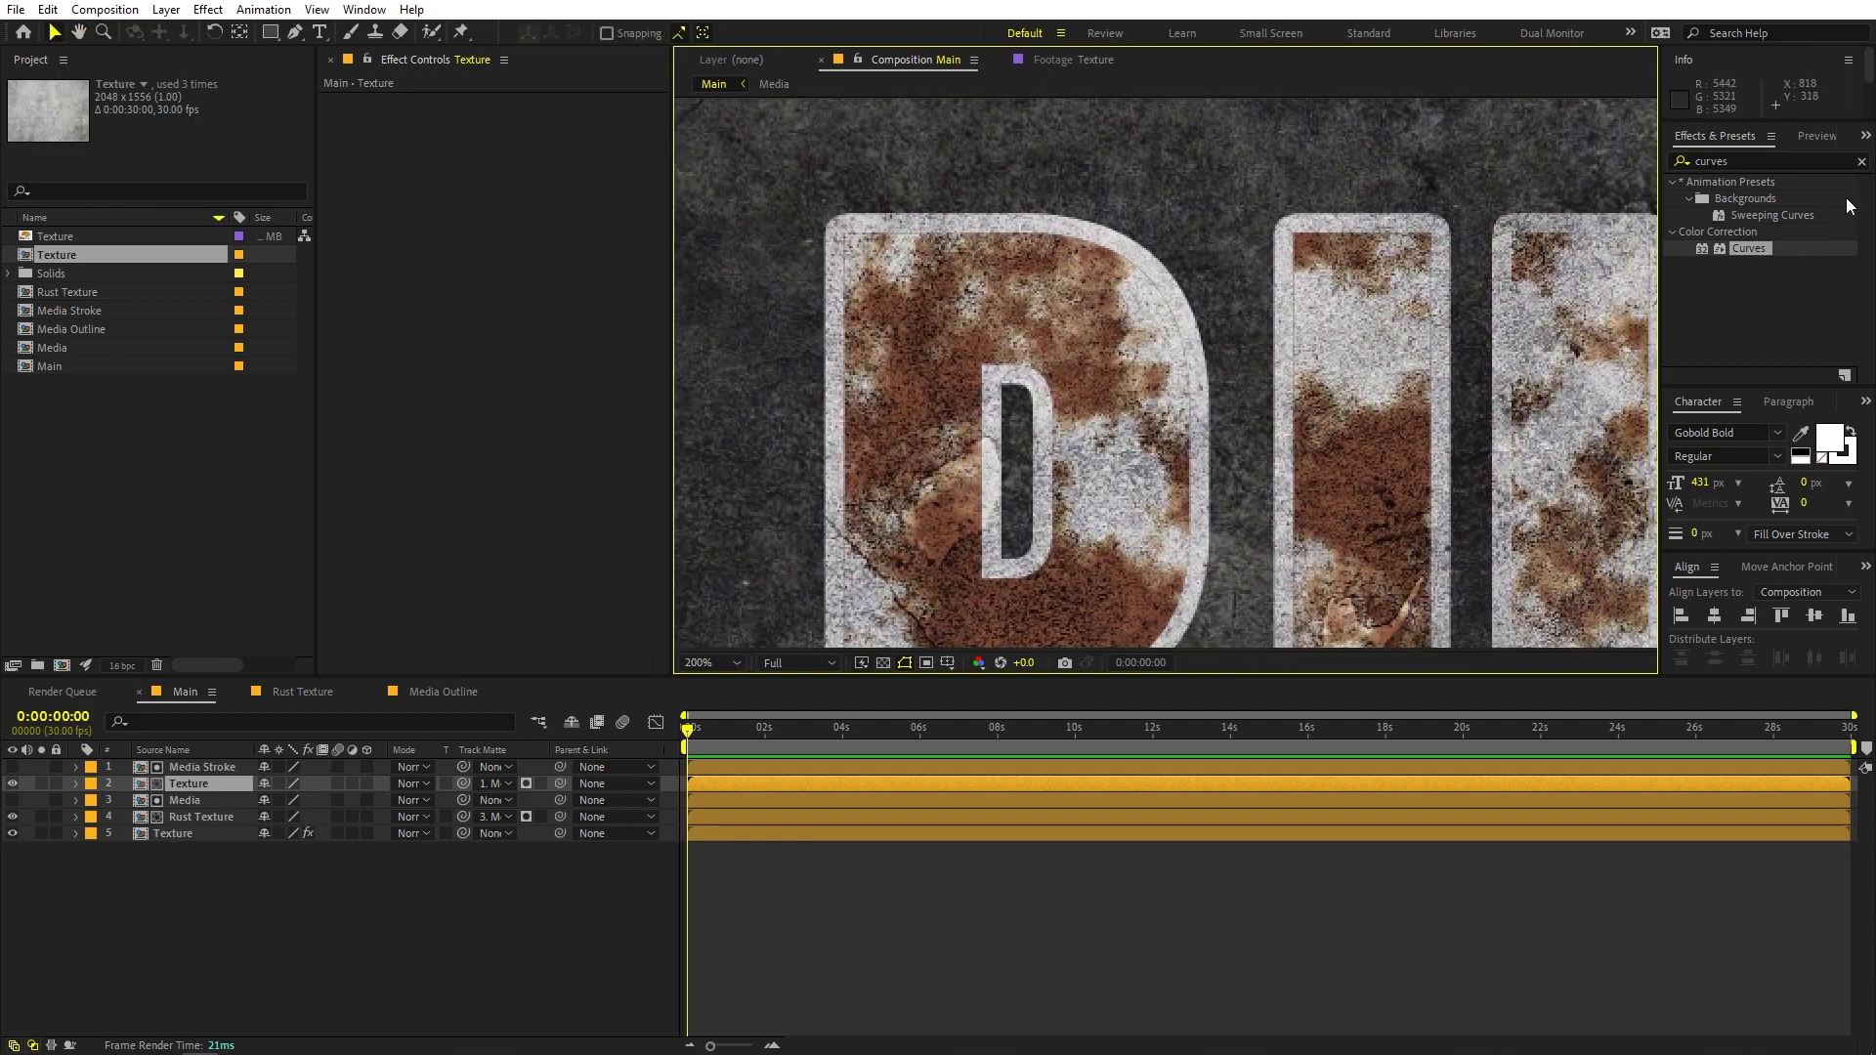
Apply the Tint effect to the Texture layer matted by Media Stroke
{"action": "left_click", "coordinate": [1785, 162]}
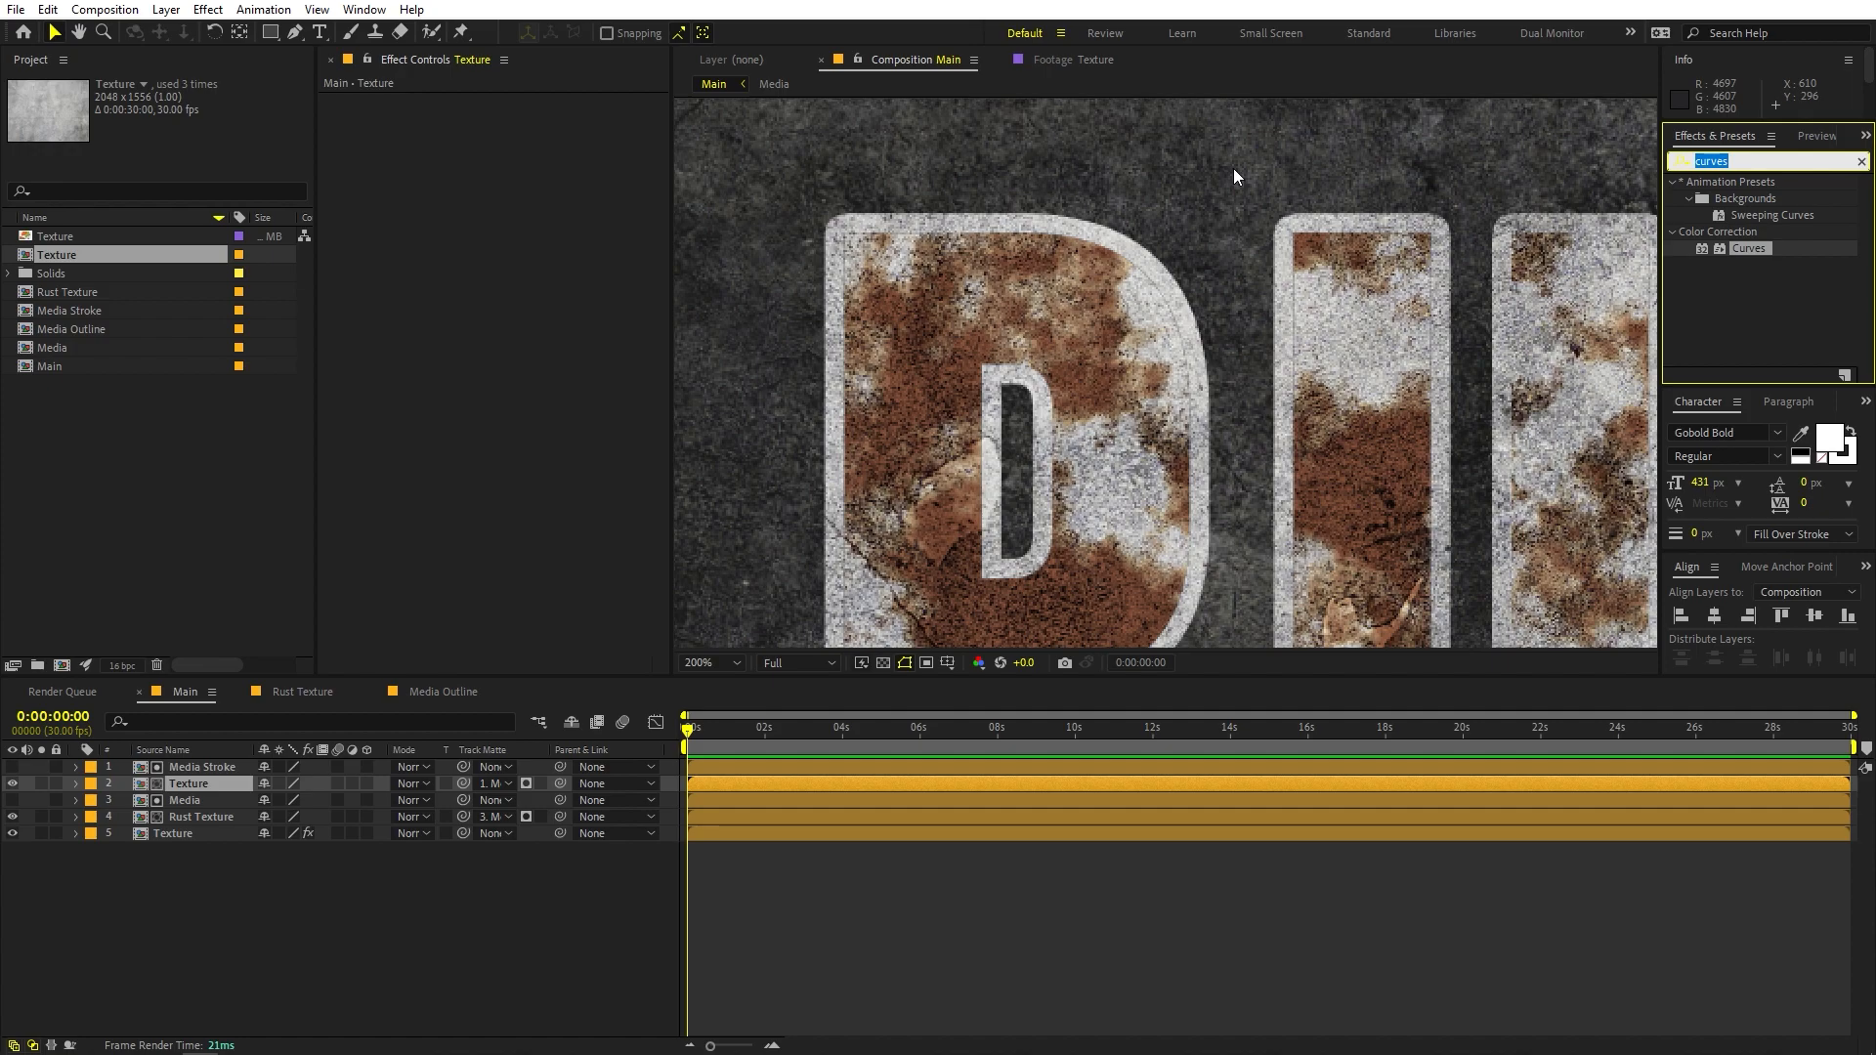
{"action": "type", "text": "cu"}
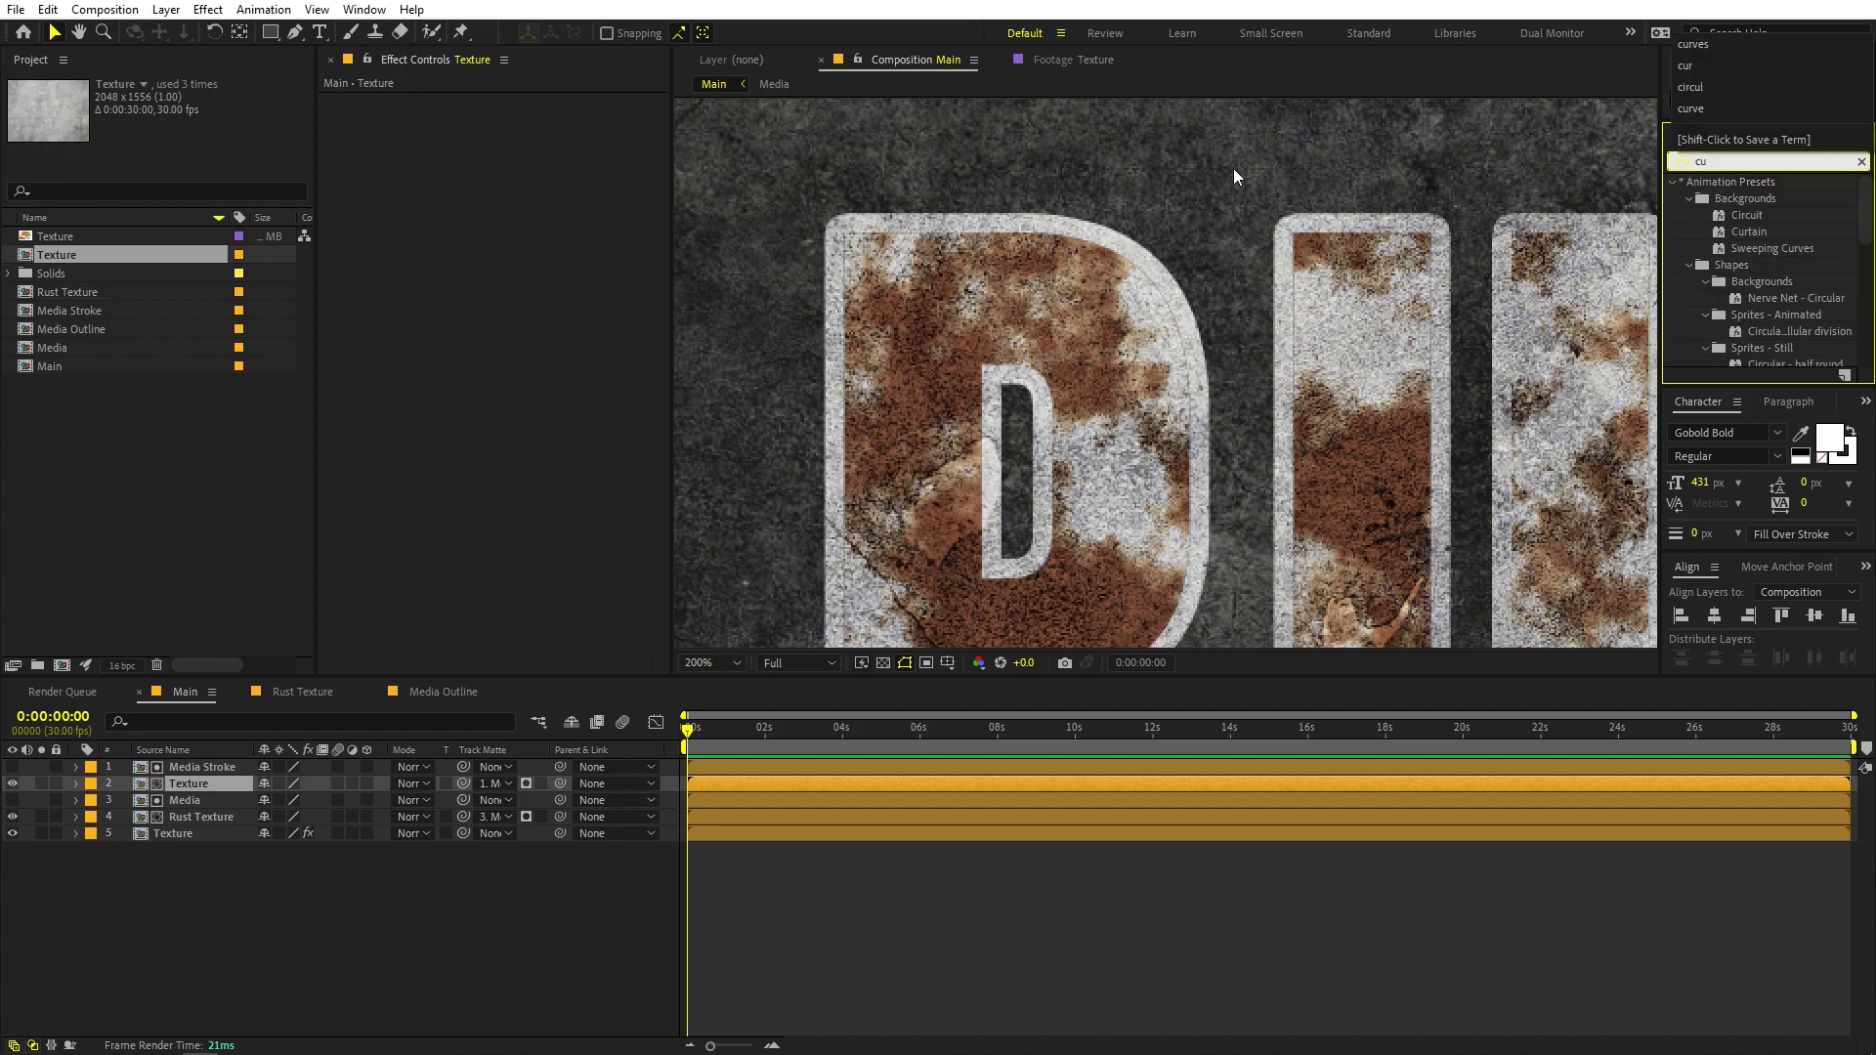
{"action": "key", "text": "BackSpace"}
{"action": "key", "text": "BackSpace"}
{"action": "type", "text": "tint"}
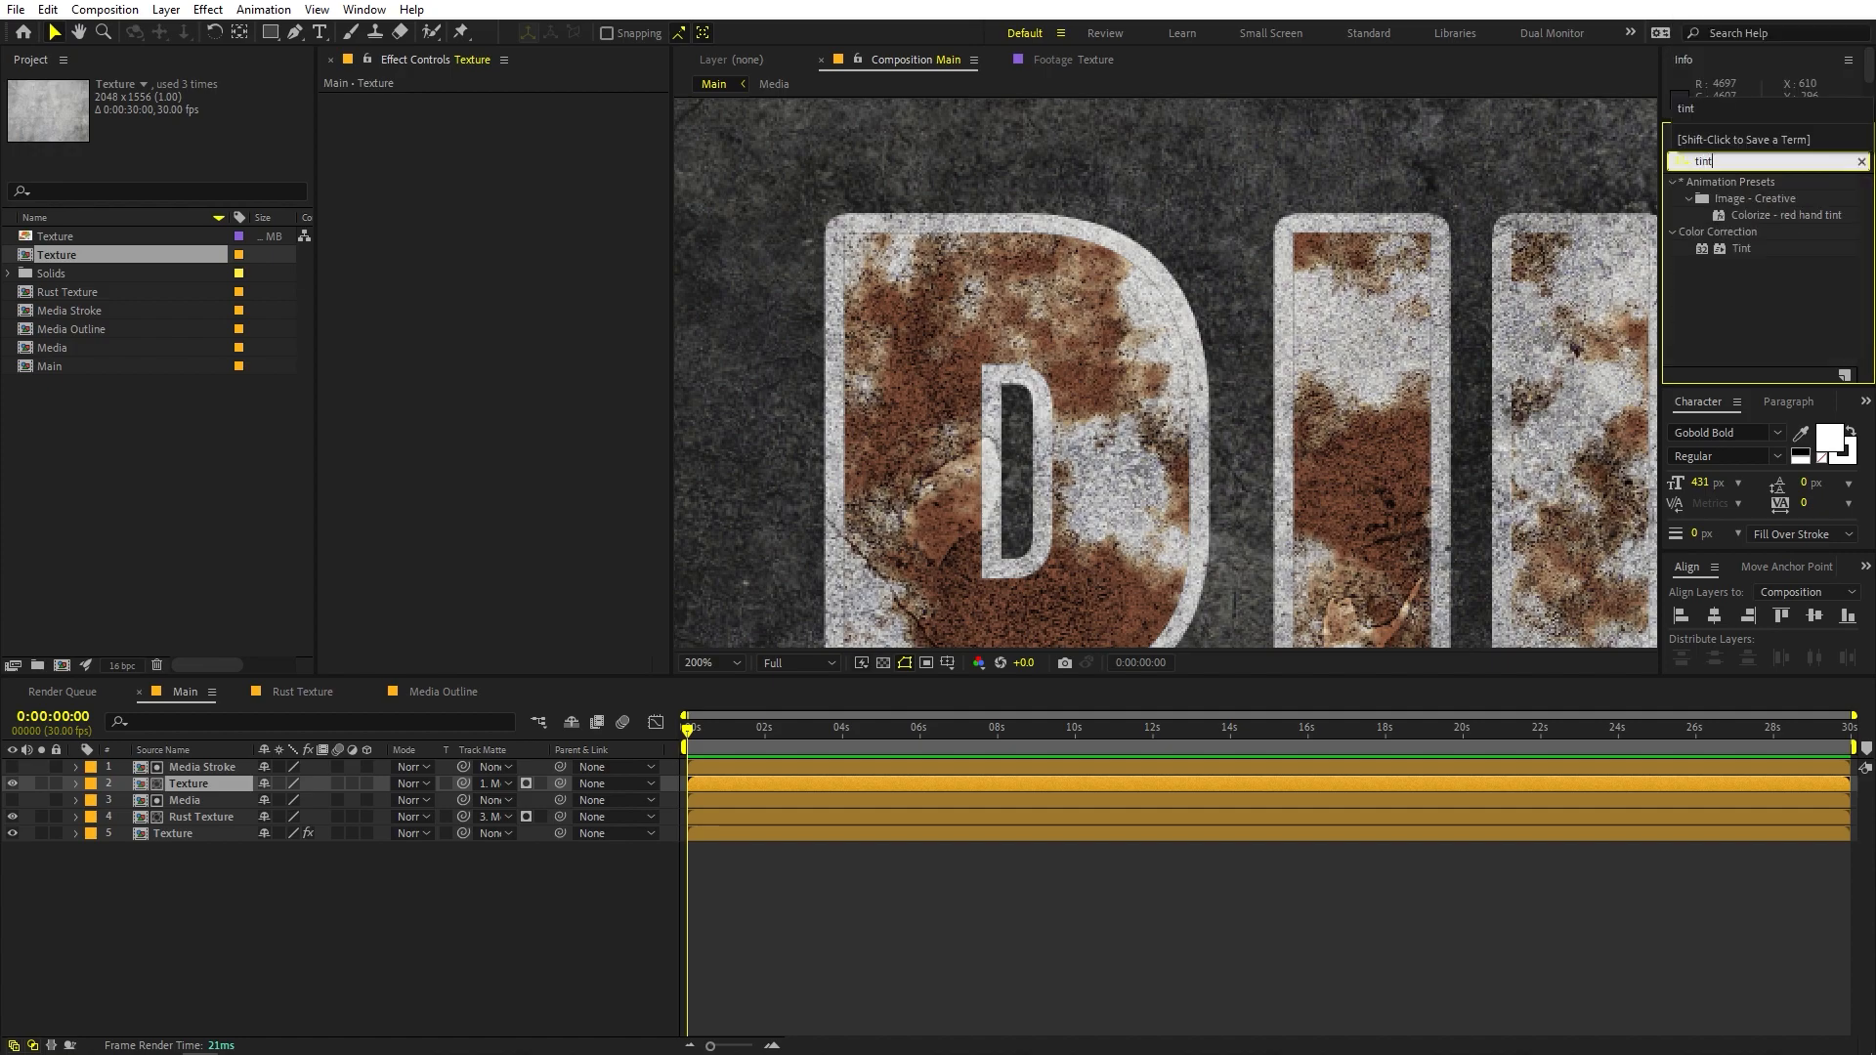
{"action": "left_click_drag", "start_coordinate": [1741, 246], "coordinate": [230, 782]}
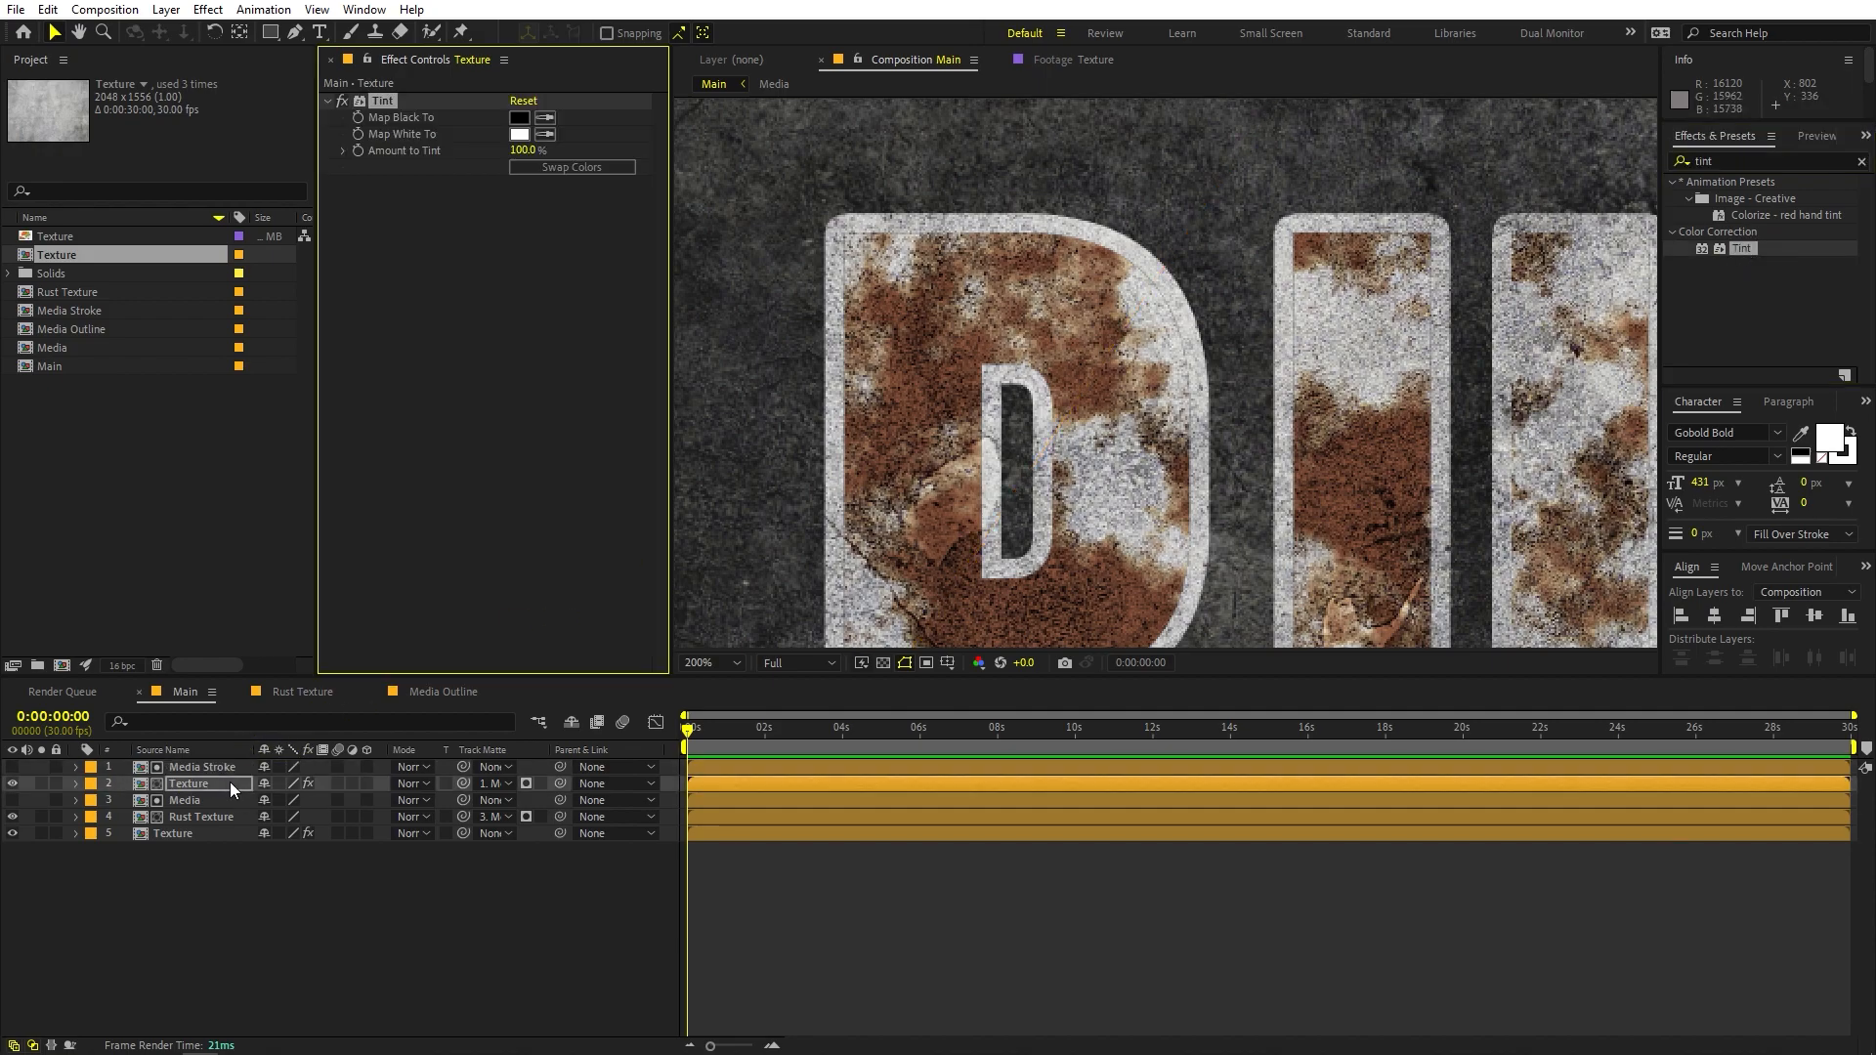
Set the Tint effect's Map White To color to a medium gray, 818181
{"action": "left_click", "coordinate": [519, 134]}
{"action": "left_click_drag", "start_coordinate": [78, 513], "coordinate": [26, 613]}
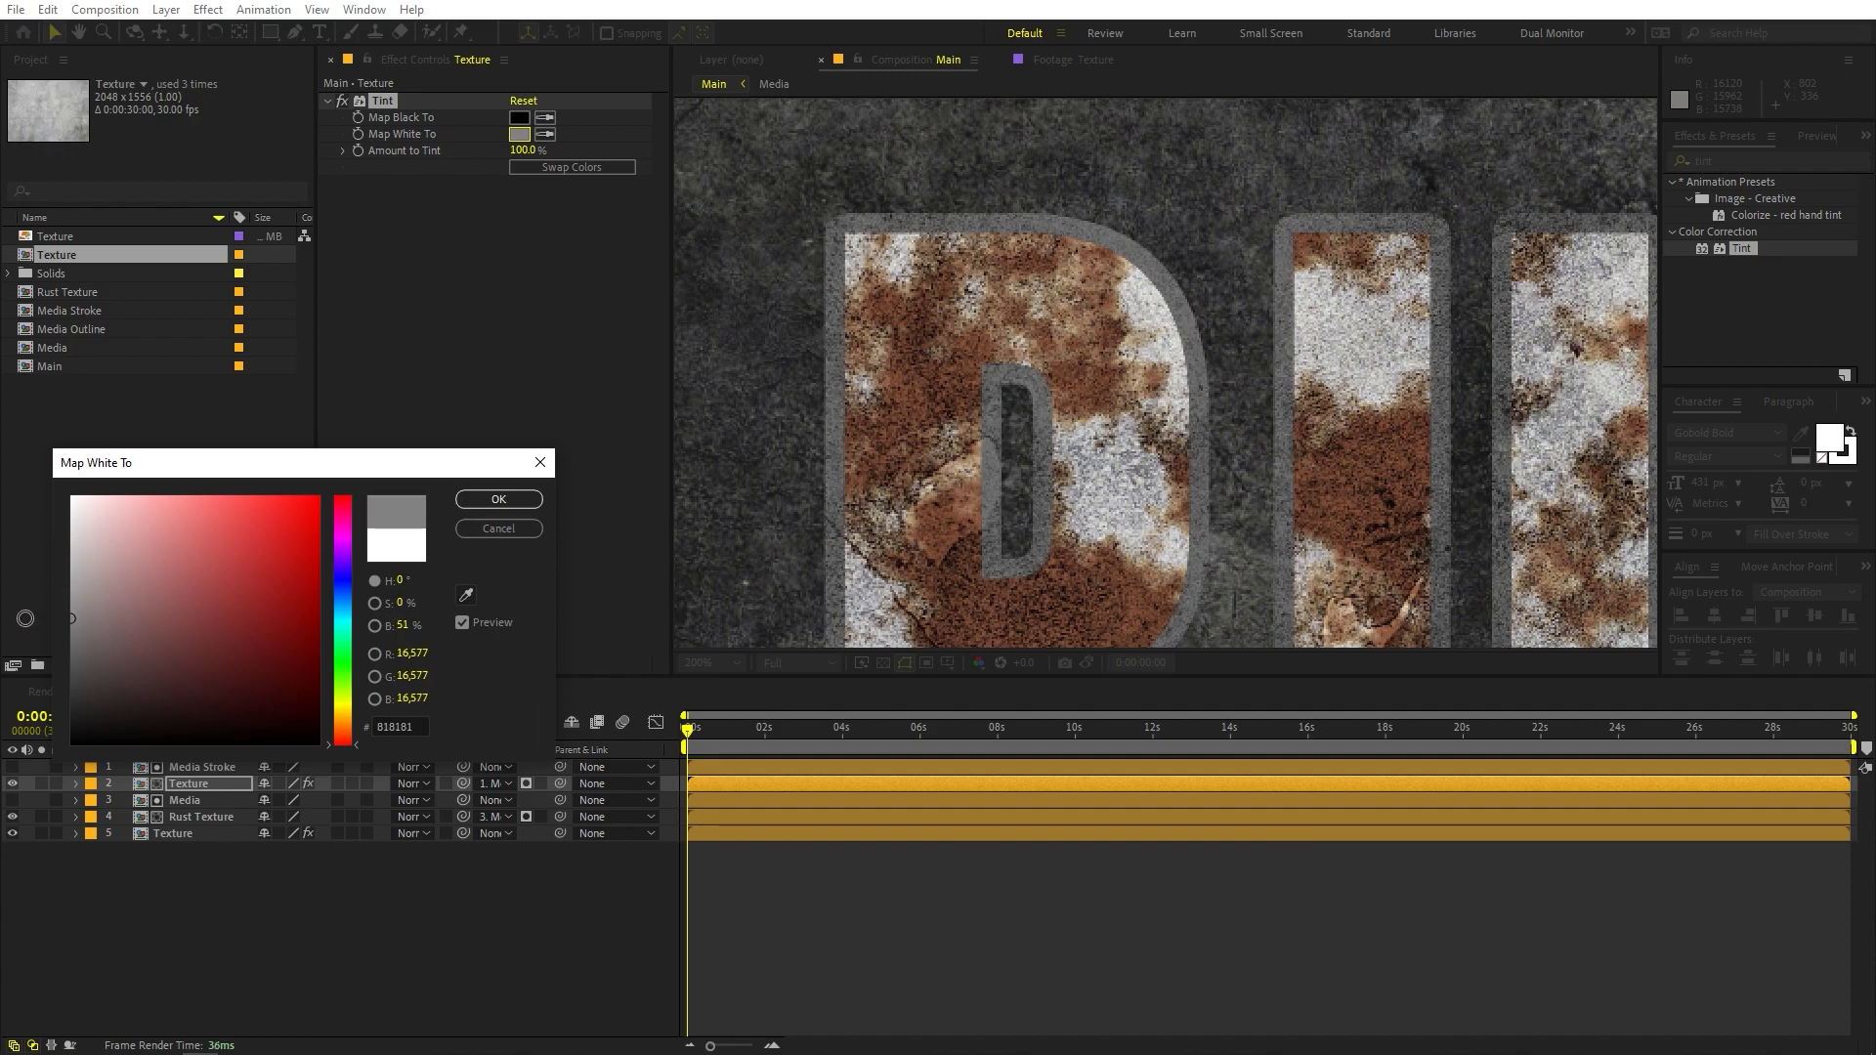
{"action": "left_click", "coordinate": [498, 499]}
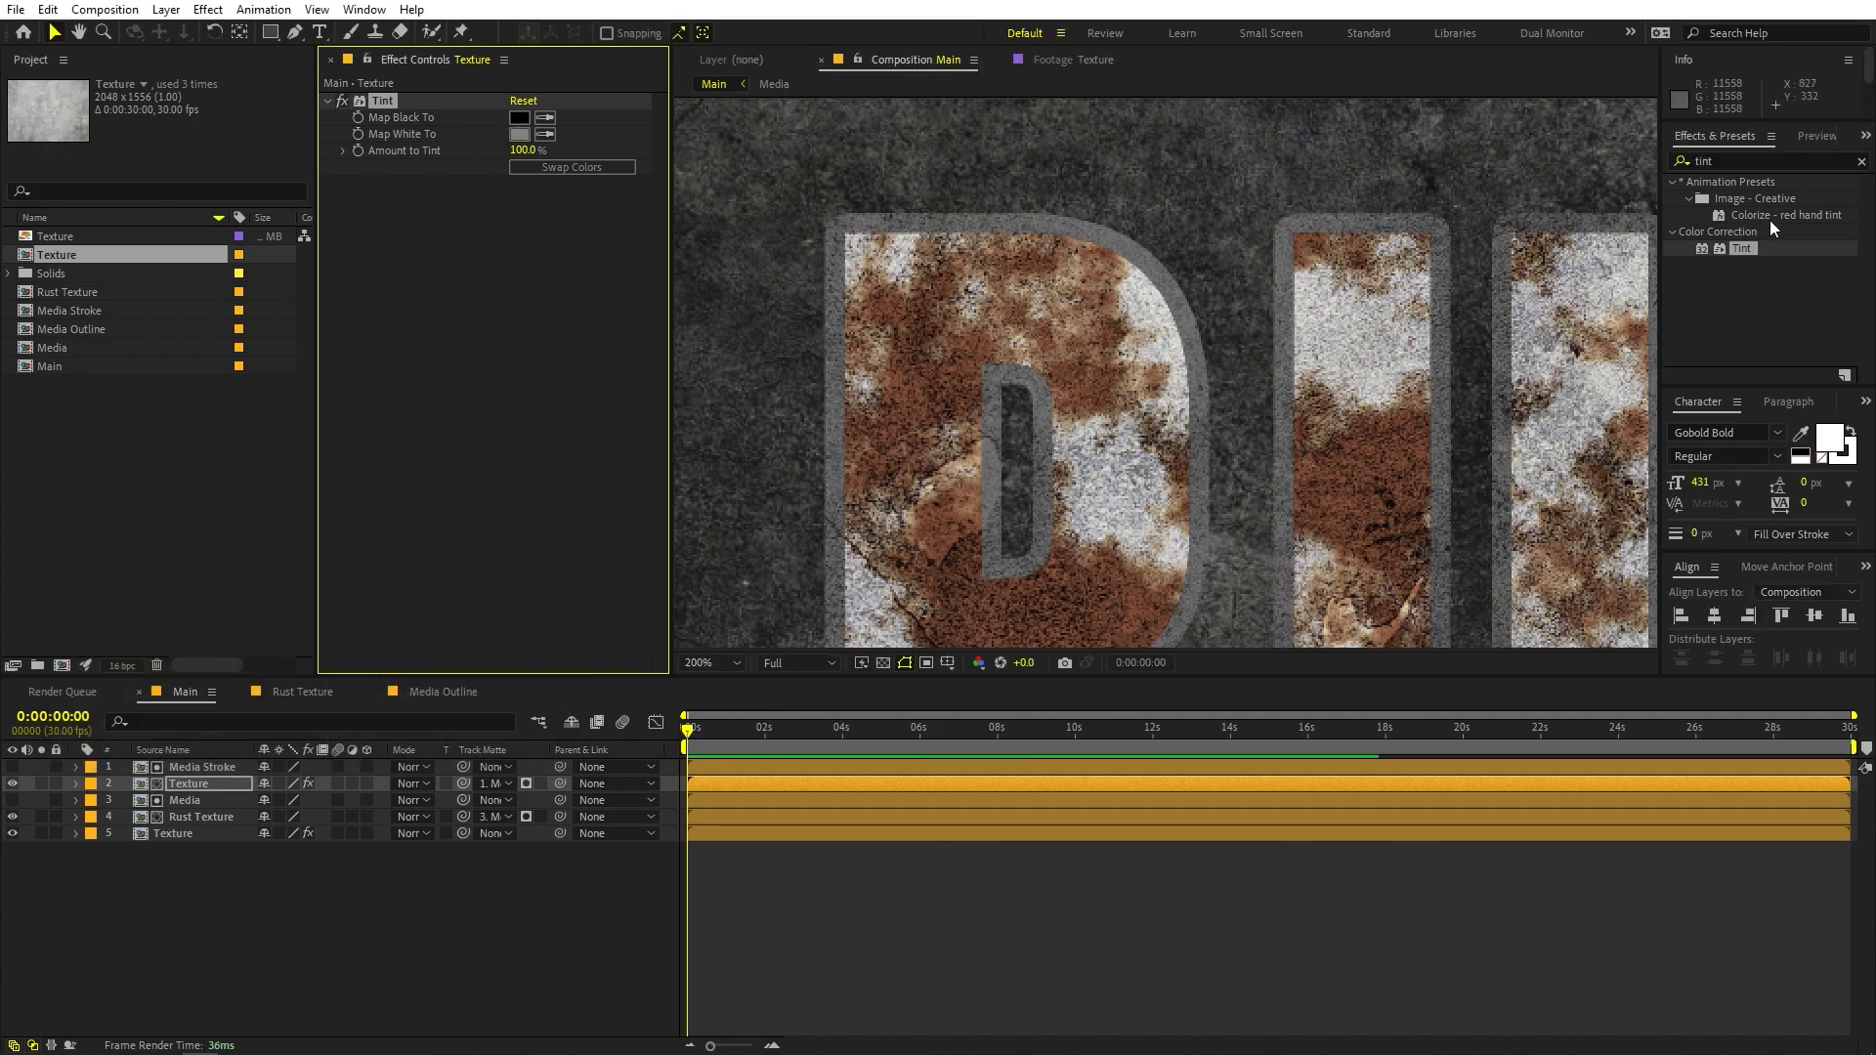
Add the Curves effect to the tinted Texture layer
{"action": "double_click", "coordinate": [1756, 156]}
{"action": "type", "text": "curves"}
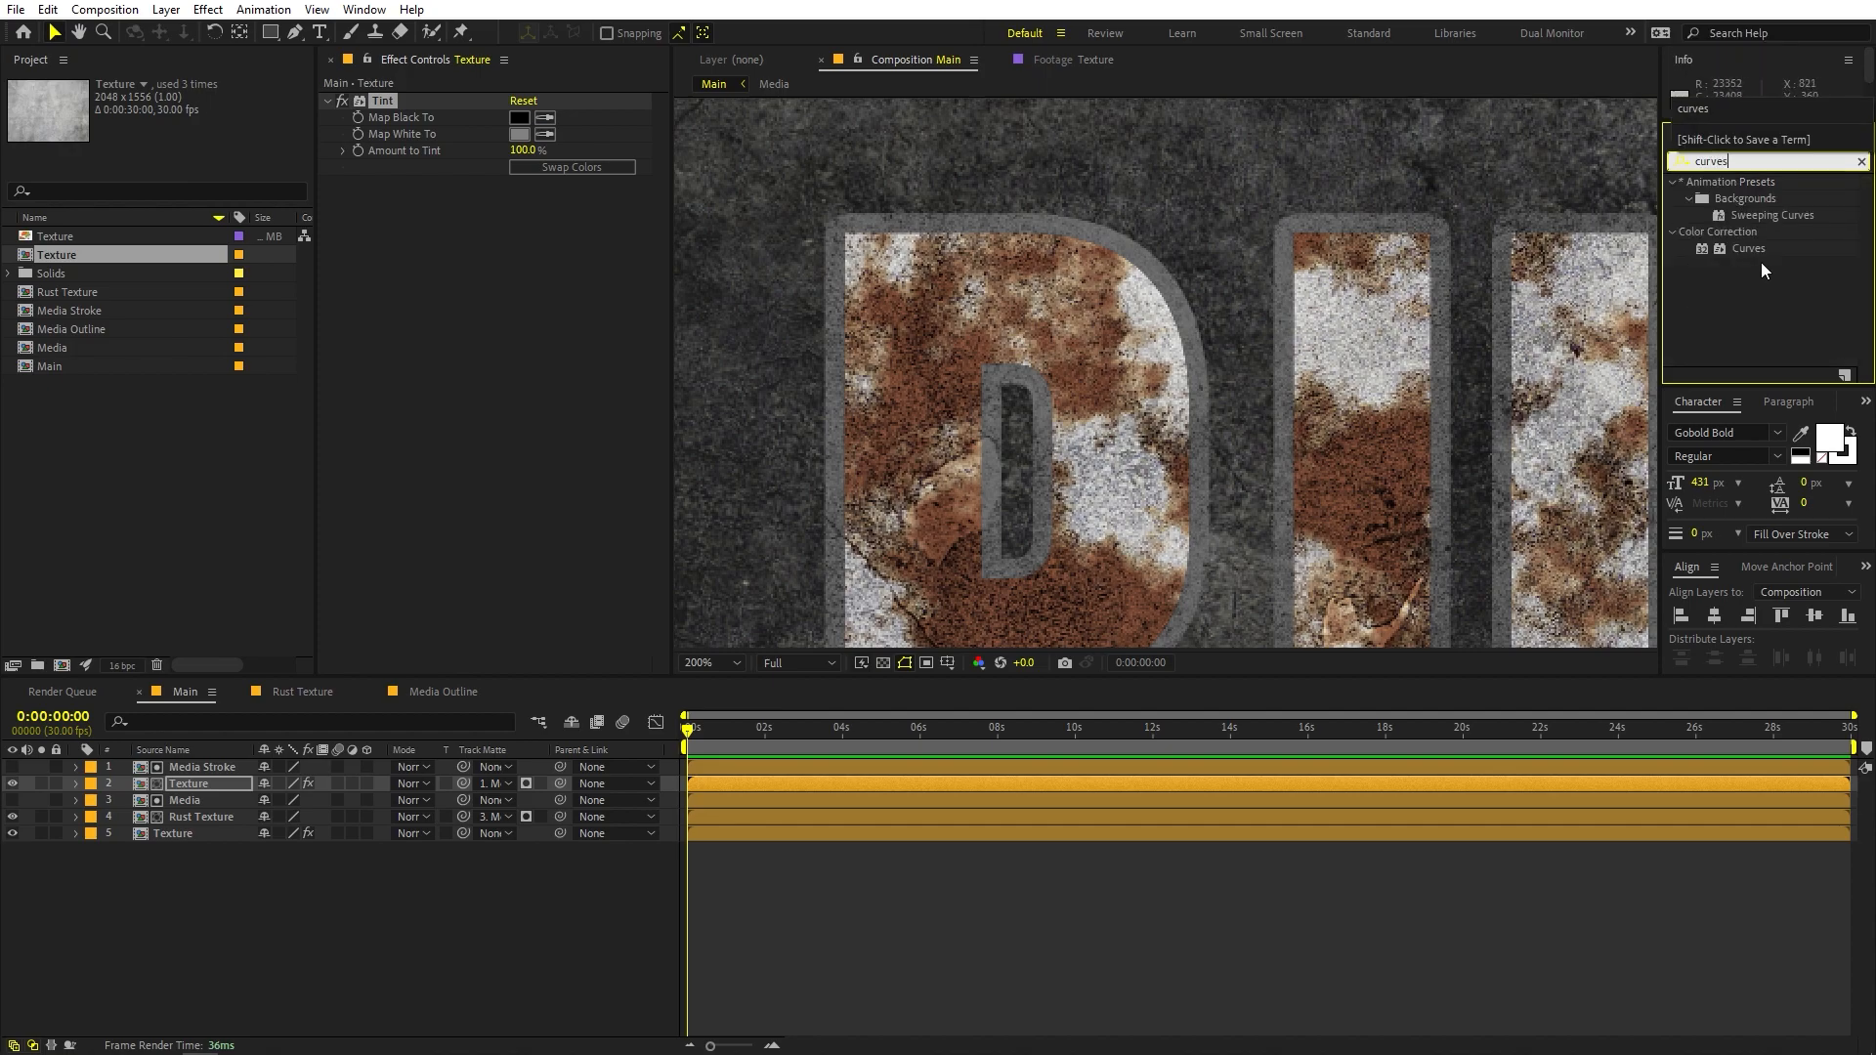
{"action": "left_click_drag", "start_coordinate": [1749, 249], "coordinate": [742, 337]}
Bend the tinted Texture layer's RGB curve with two points, lowering the shadows and keeping the highlights near the diagonal
{"action": "left_click_drag", "start_coordinate": [530, 330], "coordinate": [537, 340]}
{"action": "left_click_drag", "start_coordinate": [473, 415], "coordinate": [449, 452]}
{"action": "left_click_drag", "start_coordinate": [541, 342], "coordinate": [537, 339]}
{"action": "left_click_drag", "start_coordinate": [1091, 374], "coordinate": [1095, 325]}
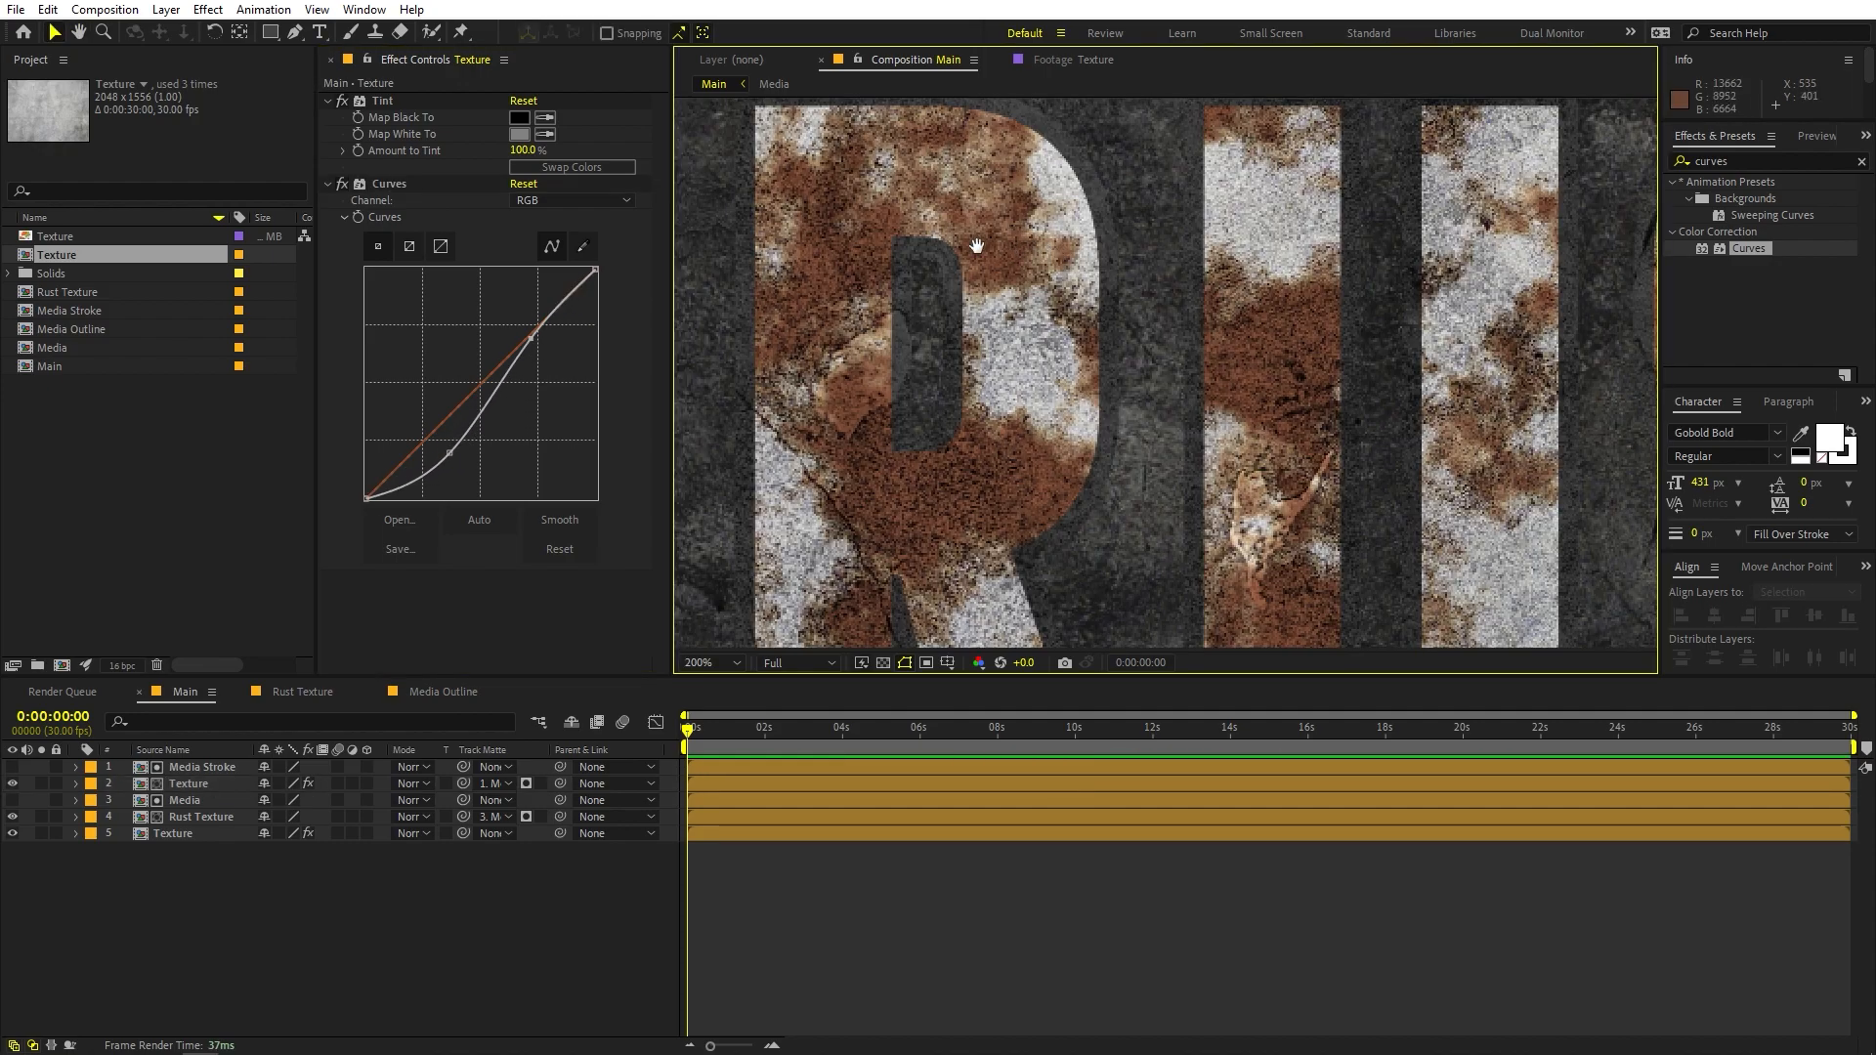
{"action": "scroll", "coordinate": [1098, 326], "scroll_direction": "down", "scroll_amount": 1}
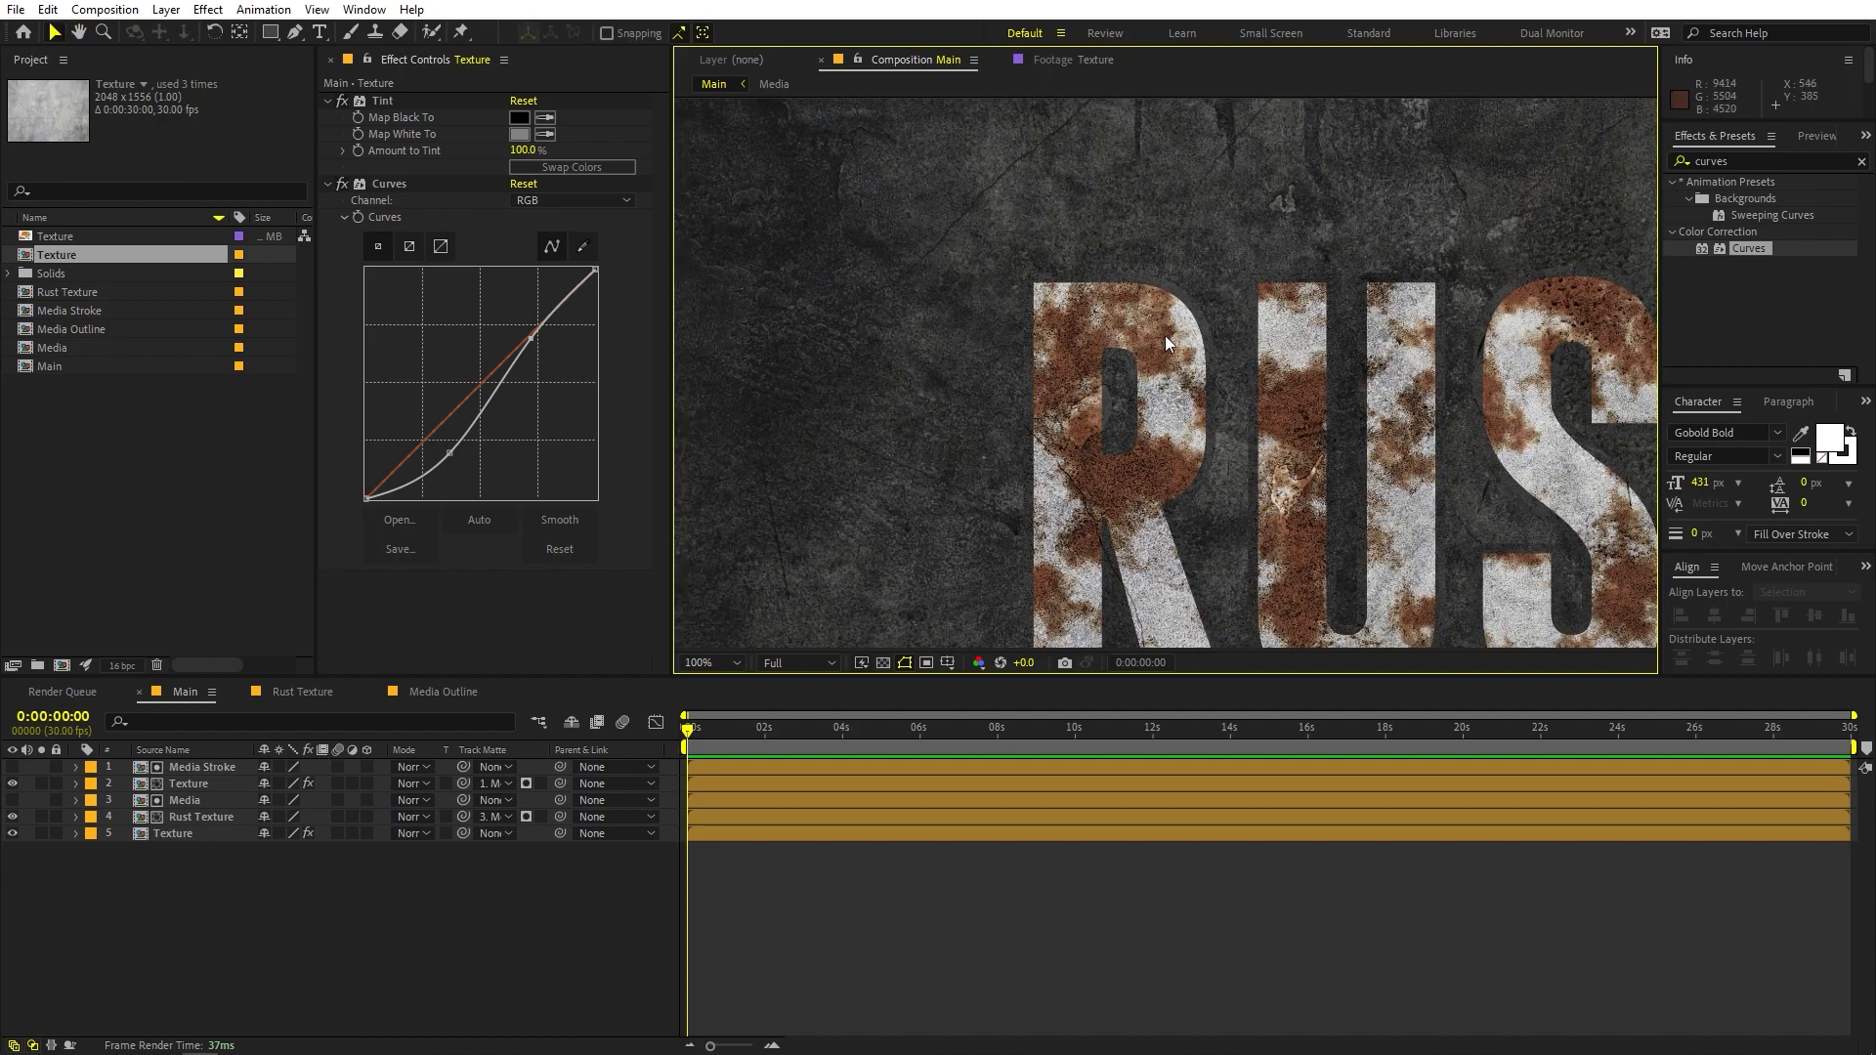
{"action": "left_click_drag", "start_coordinate": [1413, 448], "coordinate": [1187, 329]}
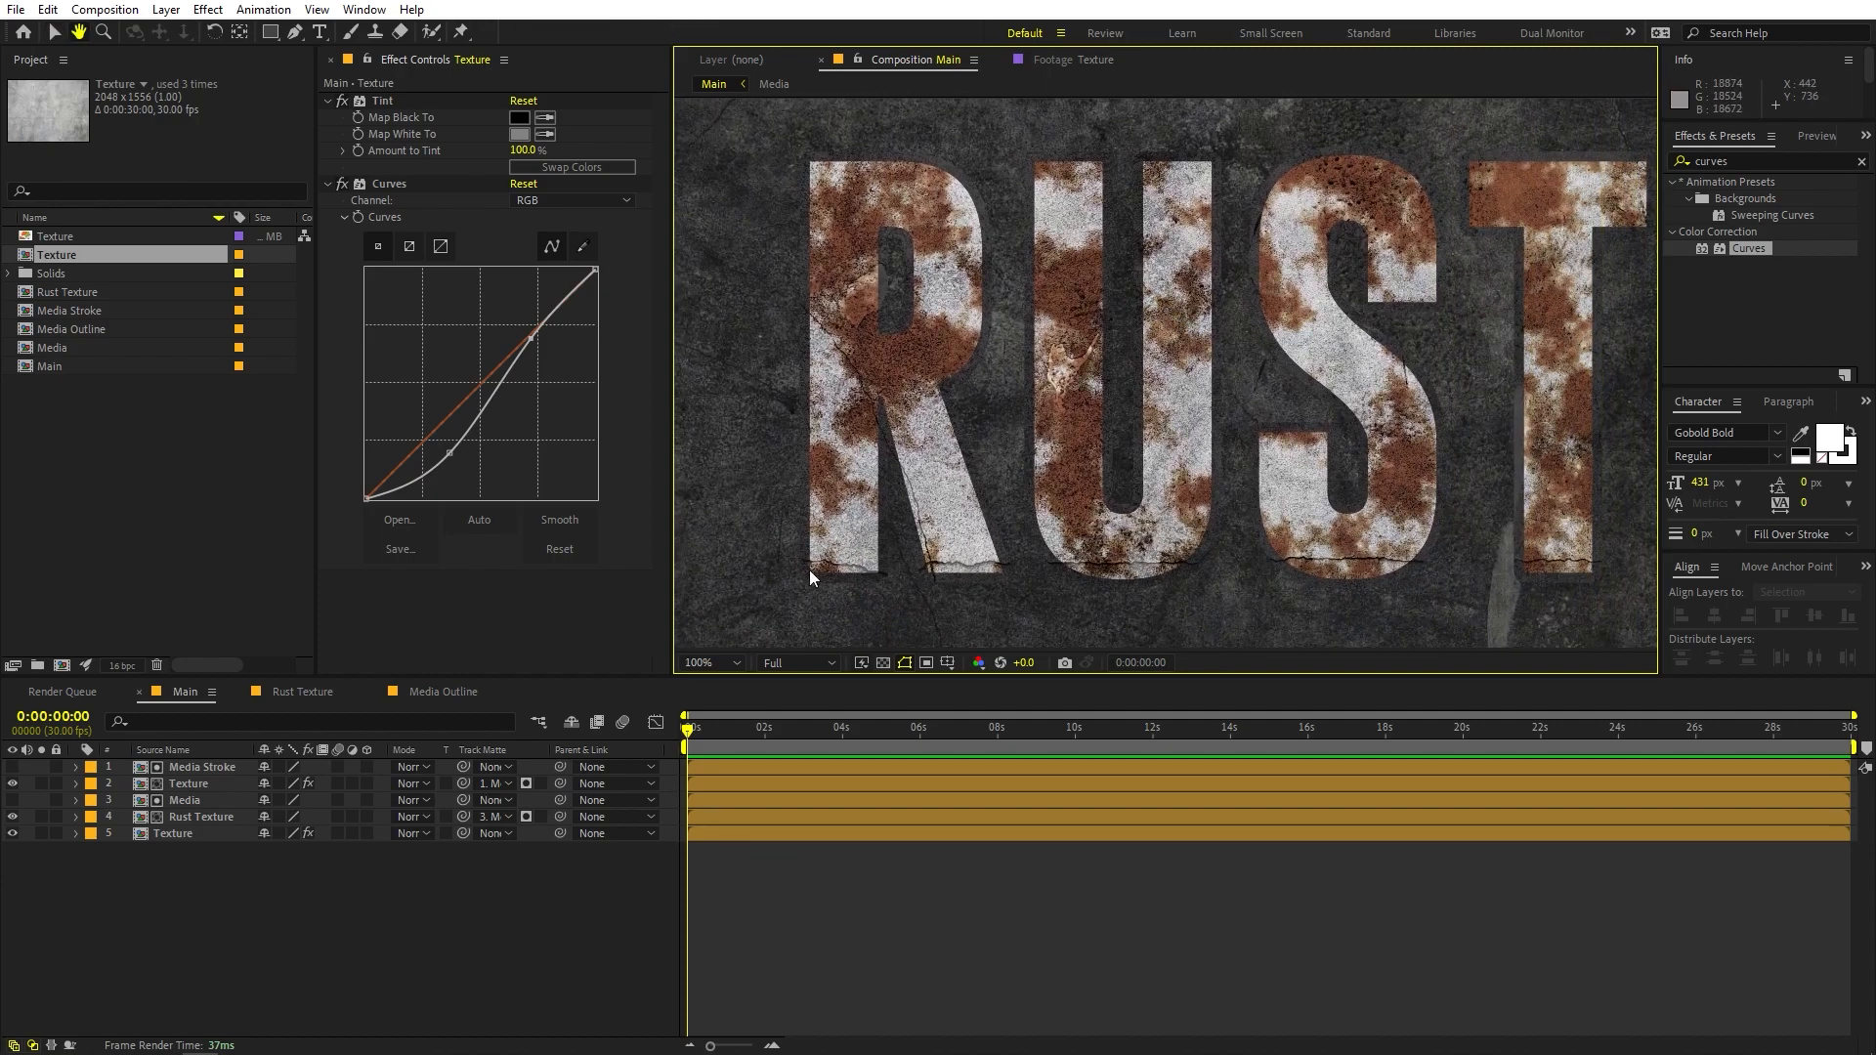
Apply the Bevel and Emboss layer style to the tinted Texture layer
{"action": "left_click", "coordinate": [197, 783]}
{"action": "right_click", "coordinate": [197, 783]}
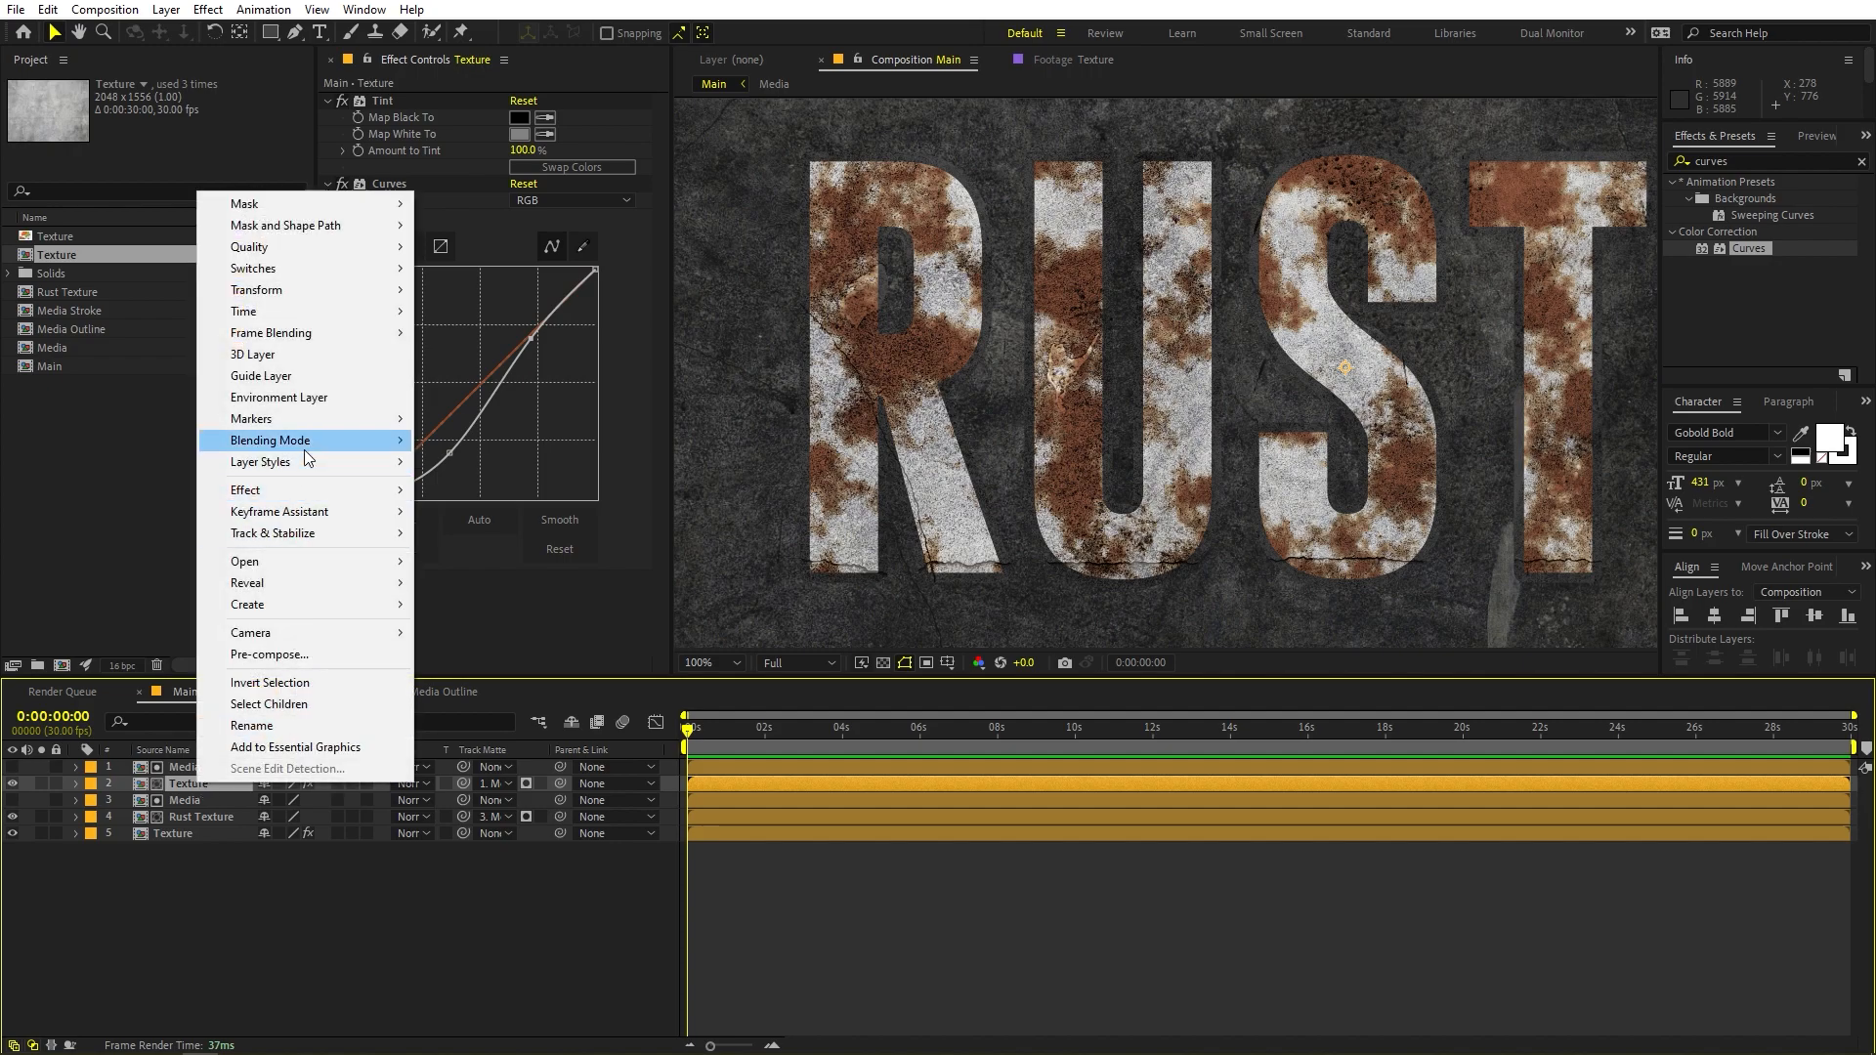
{"action": "mouse_move", "coordinate": [311, 465]}
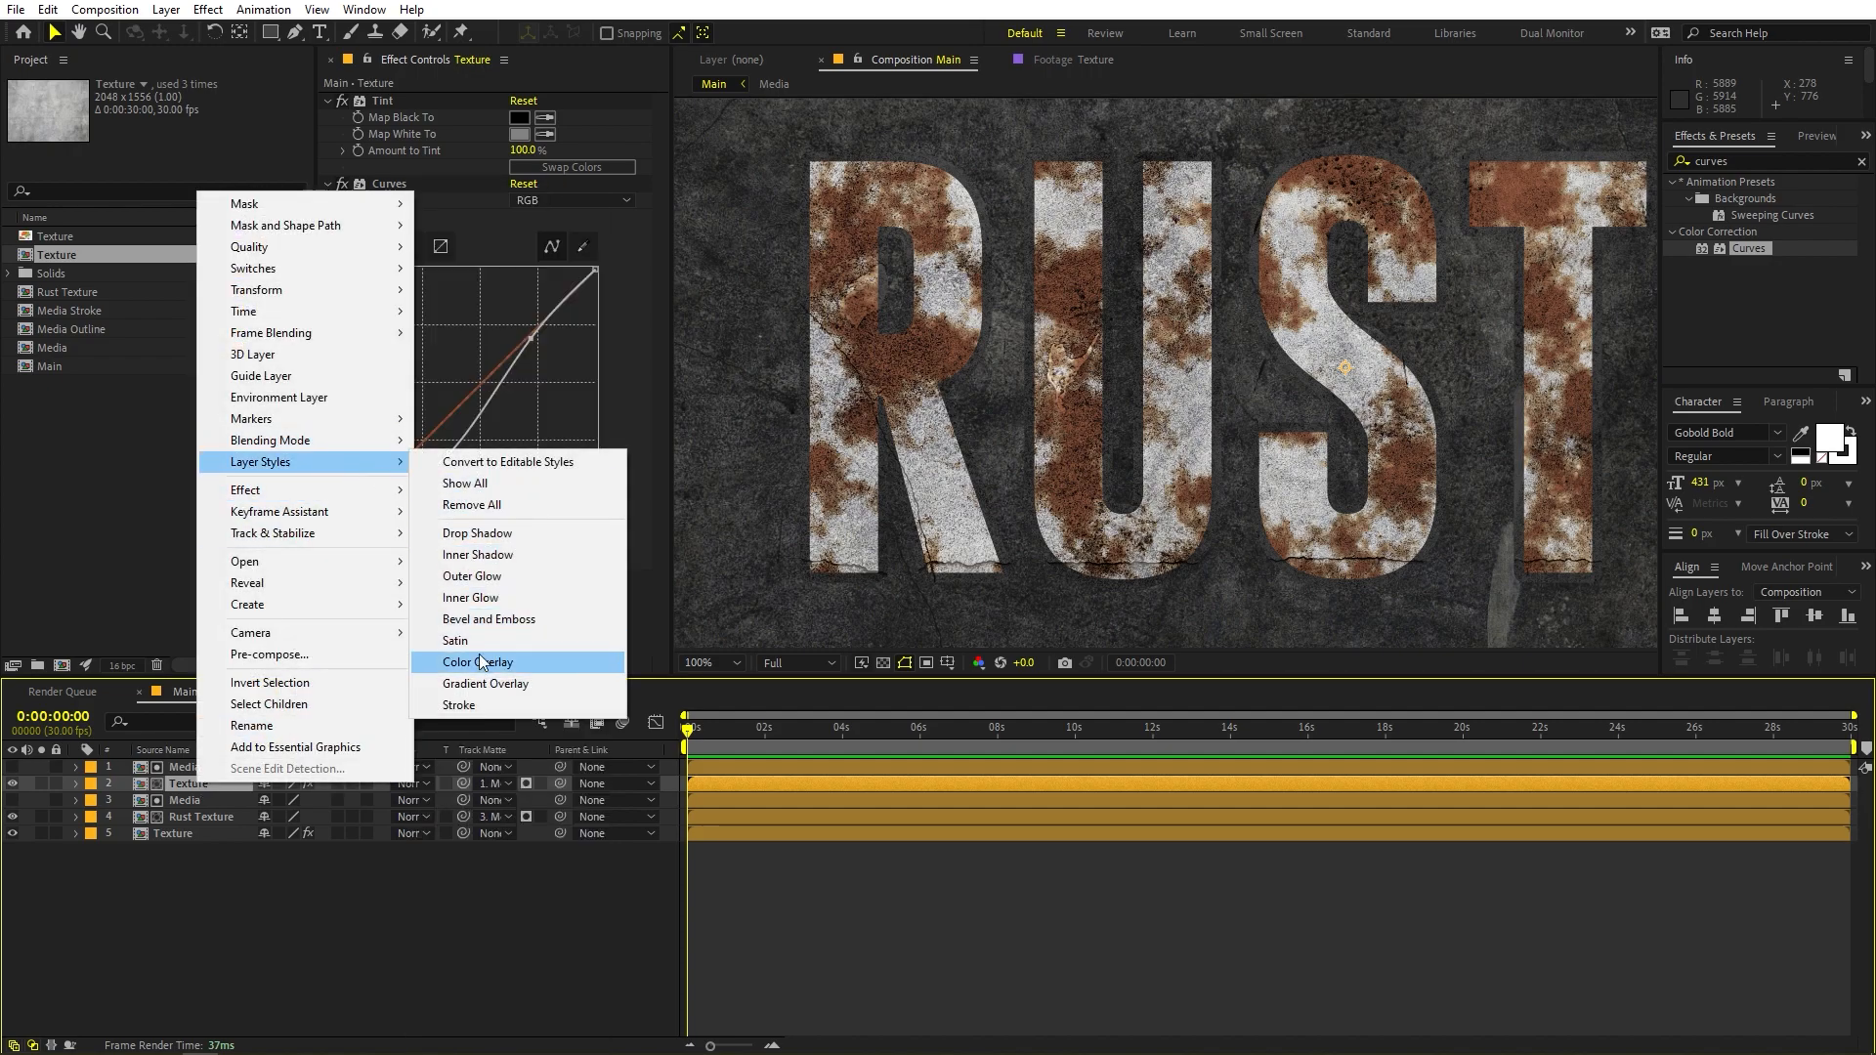
{"action": "left_click", "coordinate": [485, 620]}
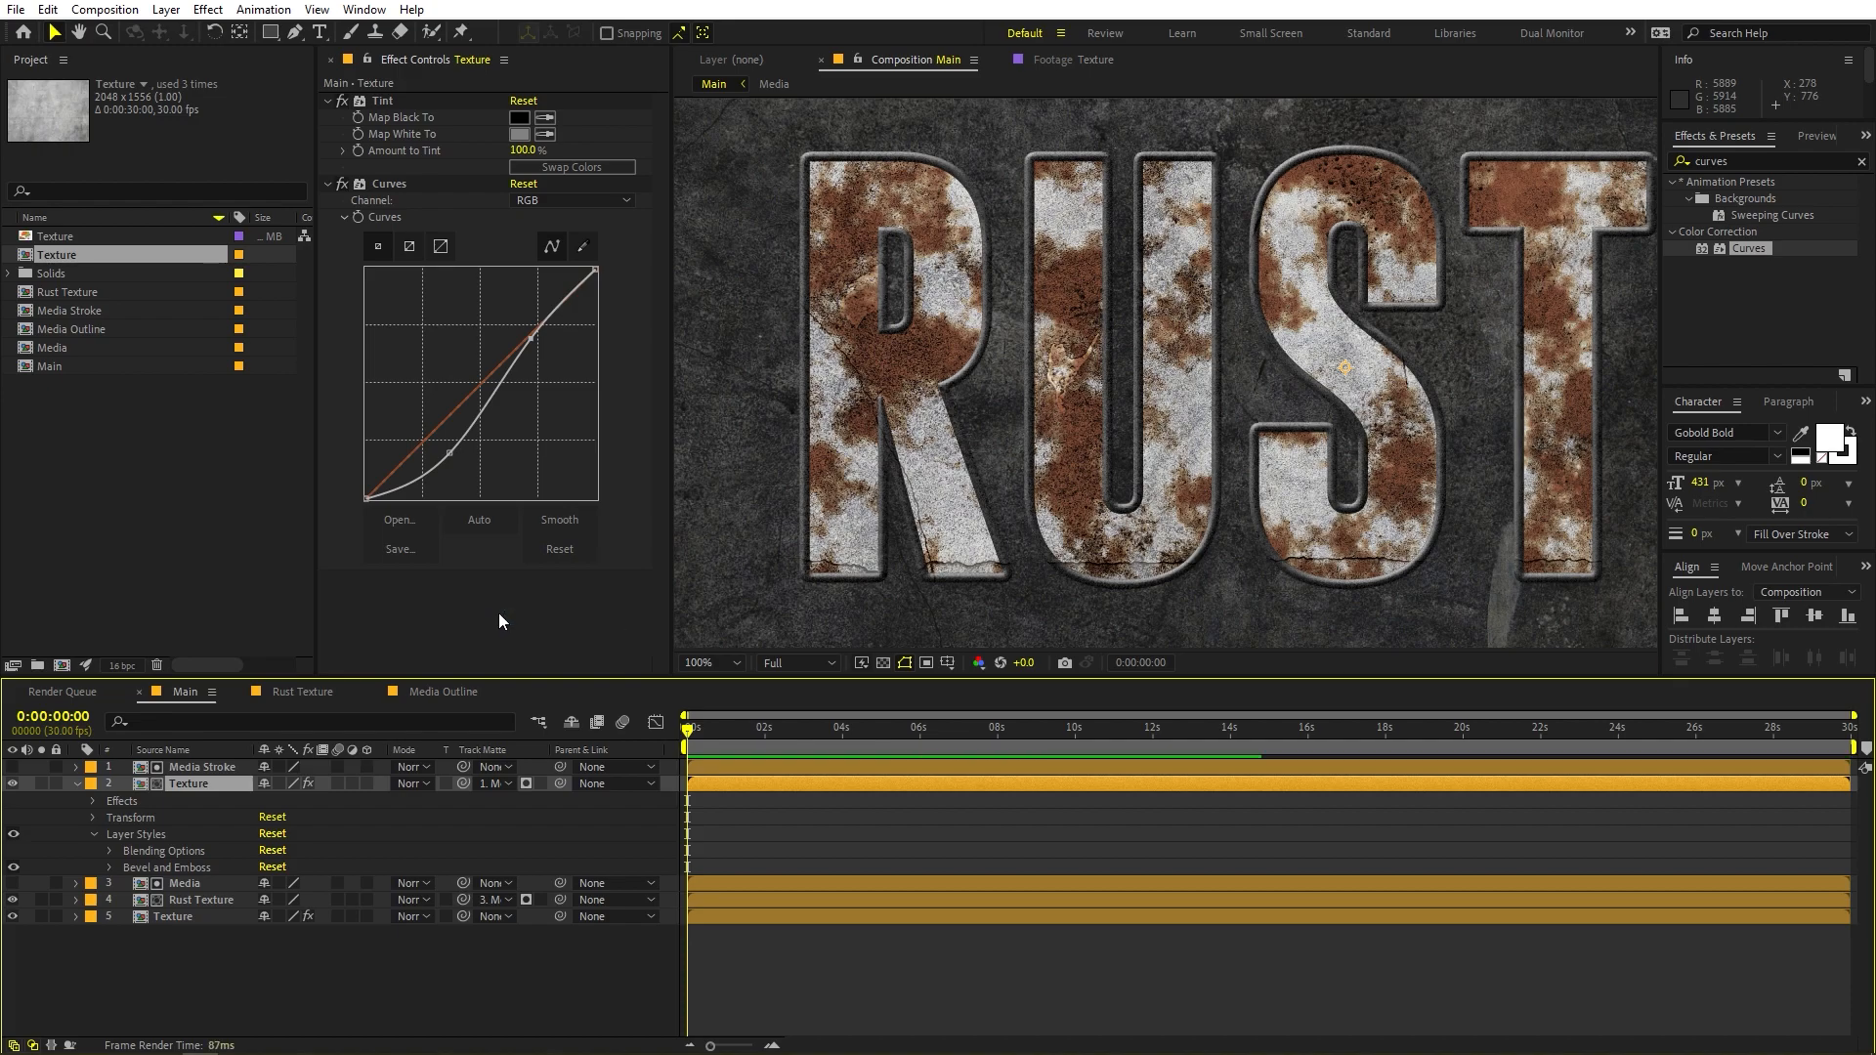
Reduce the size of the Texture layer's Bevel and Emboss style to 2.0
{"action": "left_click_drag", "start_coordinate": [882, 184], "coordinate": [1087, 333]}
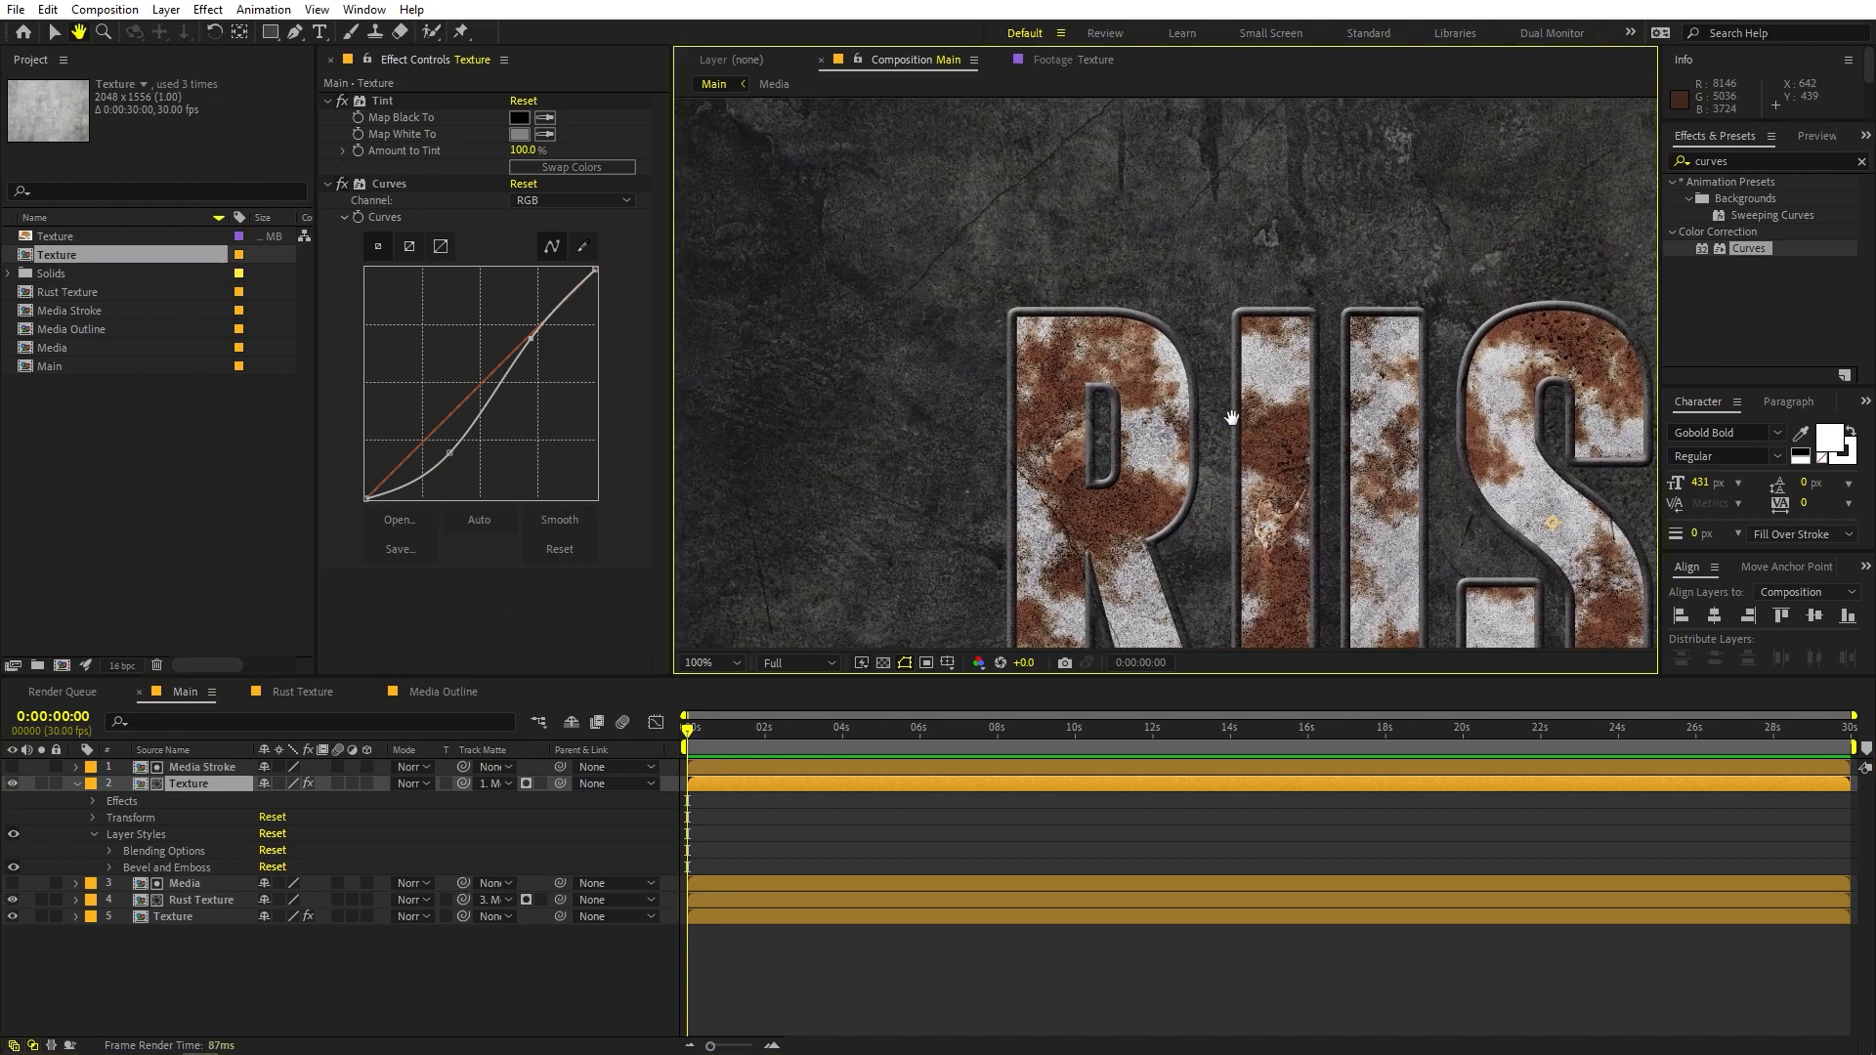
{"action": "scroll", "coordinate": [1088, 332], "scroll_direction": "up", "scroll_amount": 1}
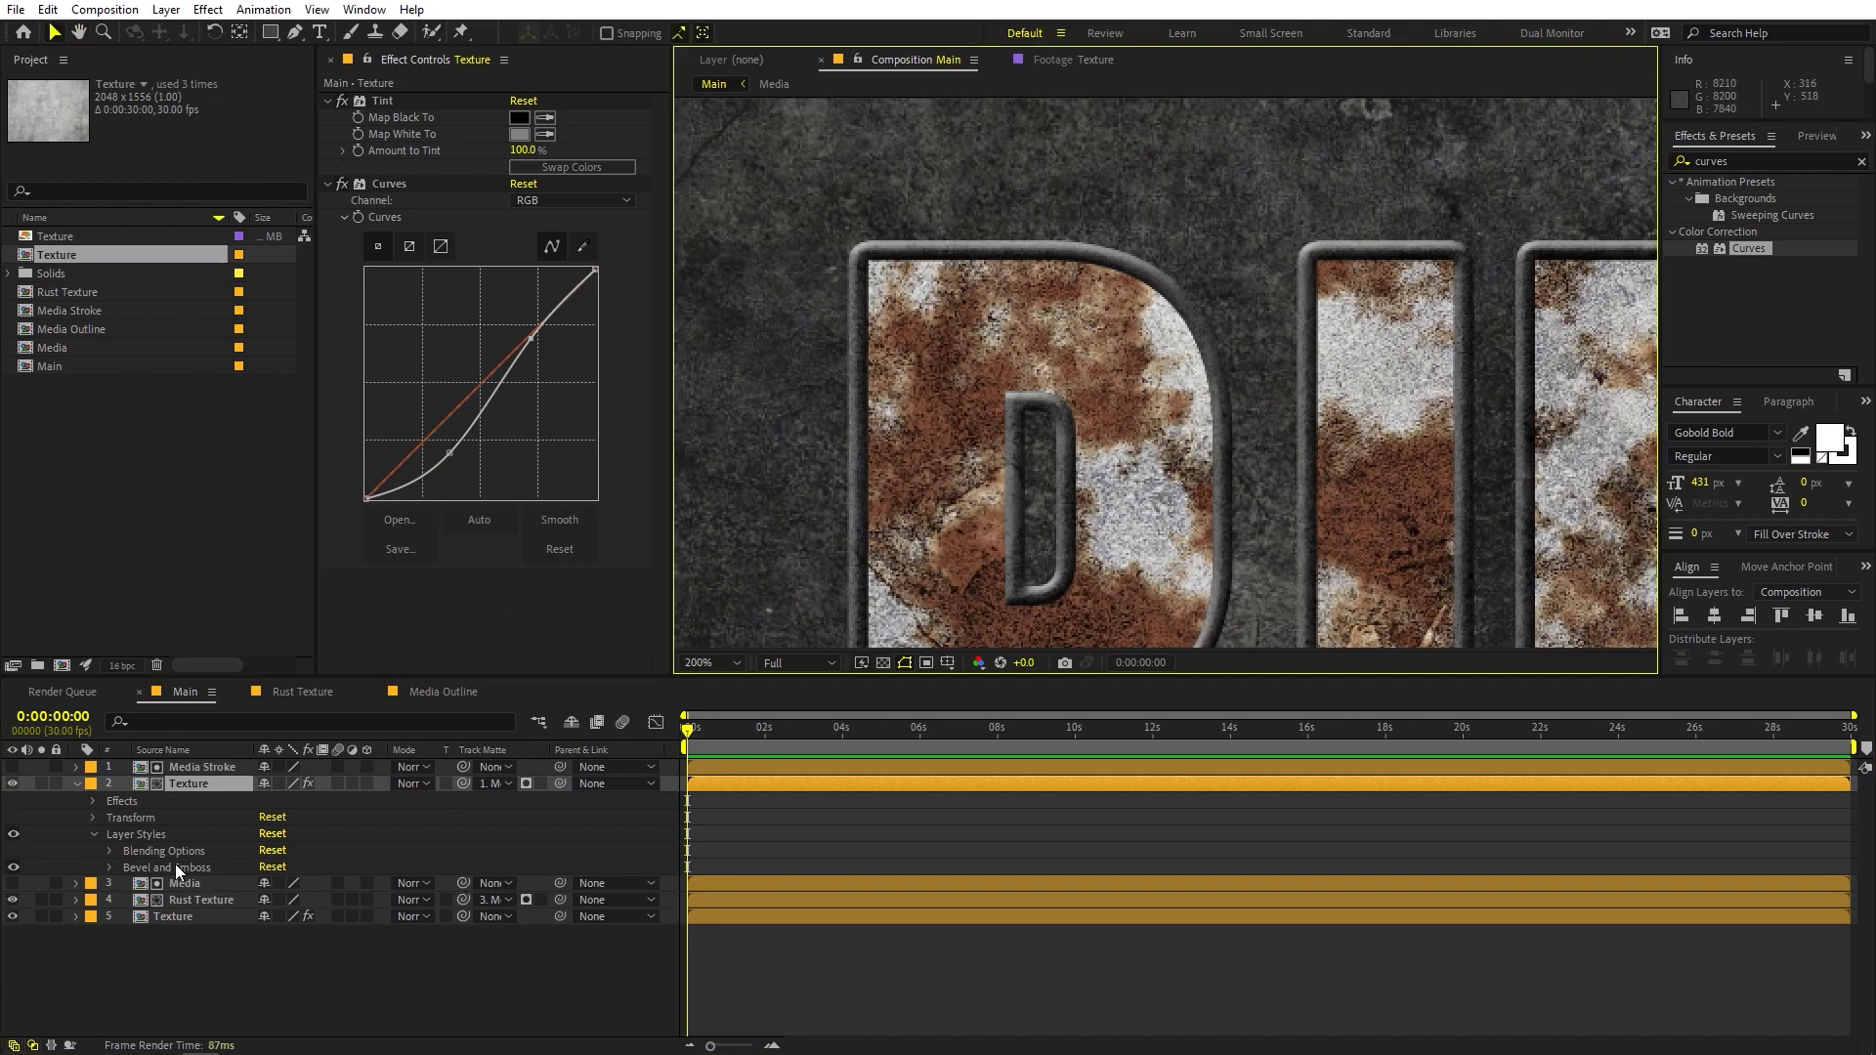
{"action": "left_click", "coordinate": [108, 867]}
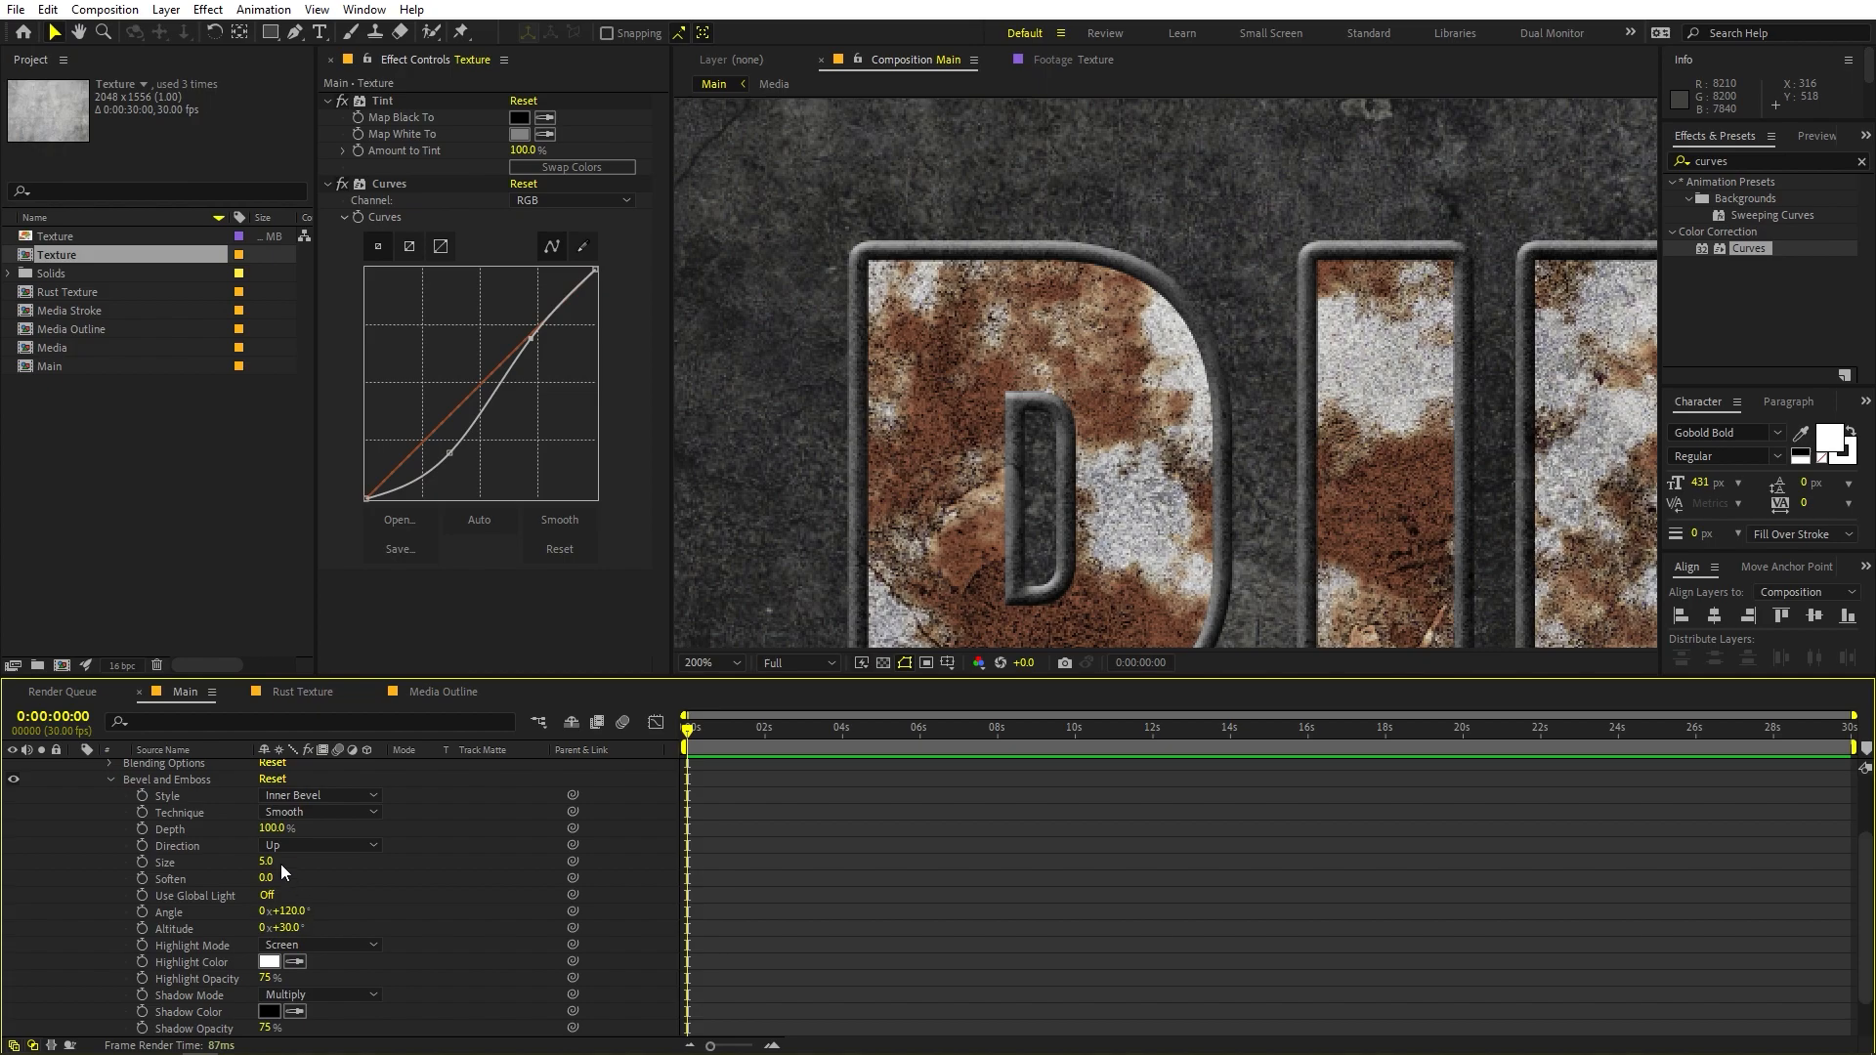
{"action": "left_click_drag", "start_coordinate": [264, 865], "coordinate": [208, 864]}
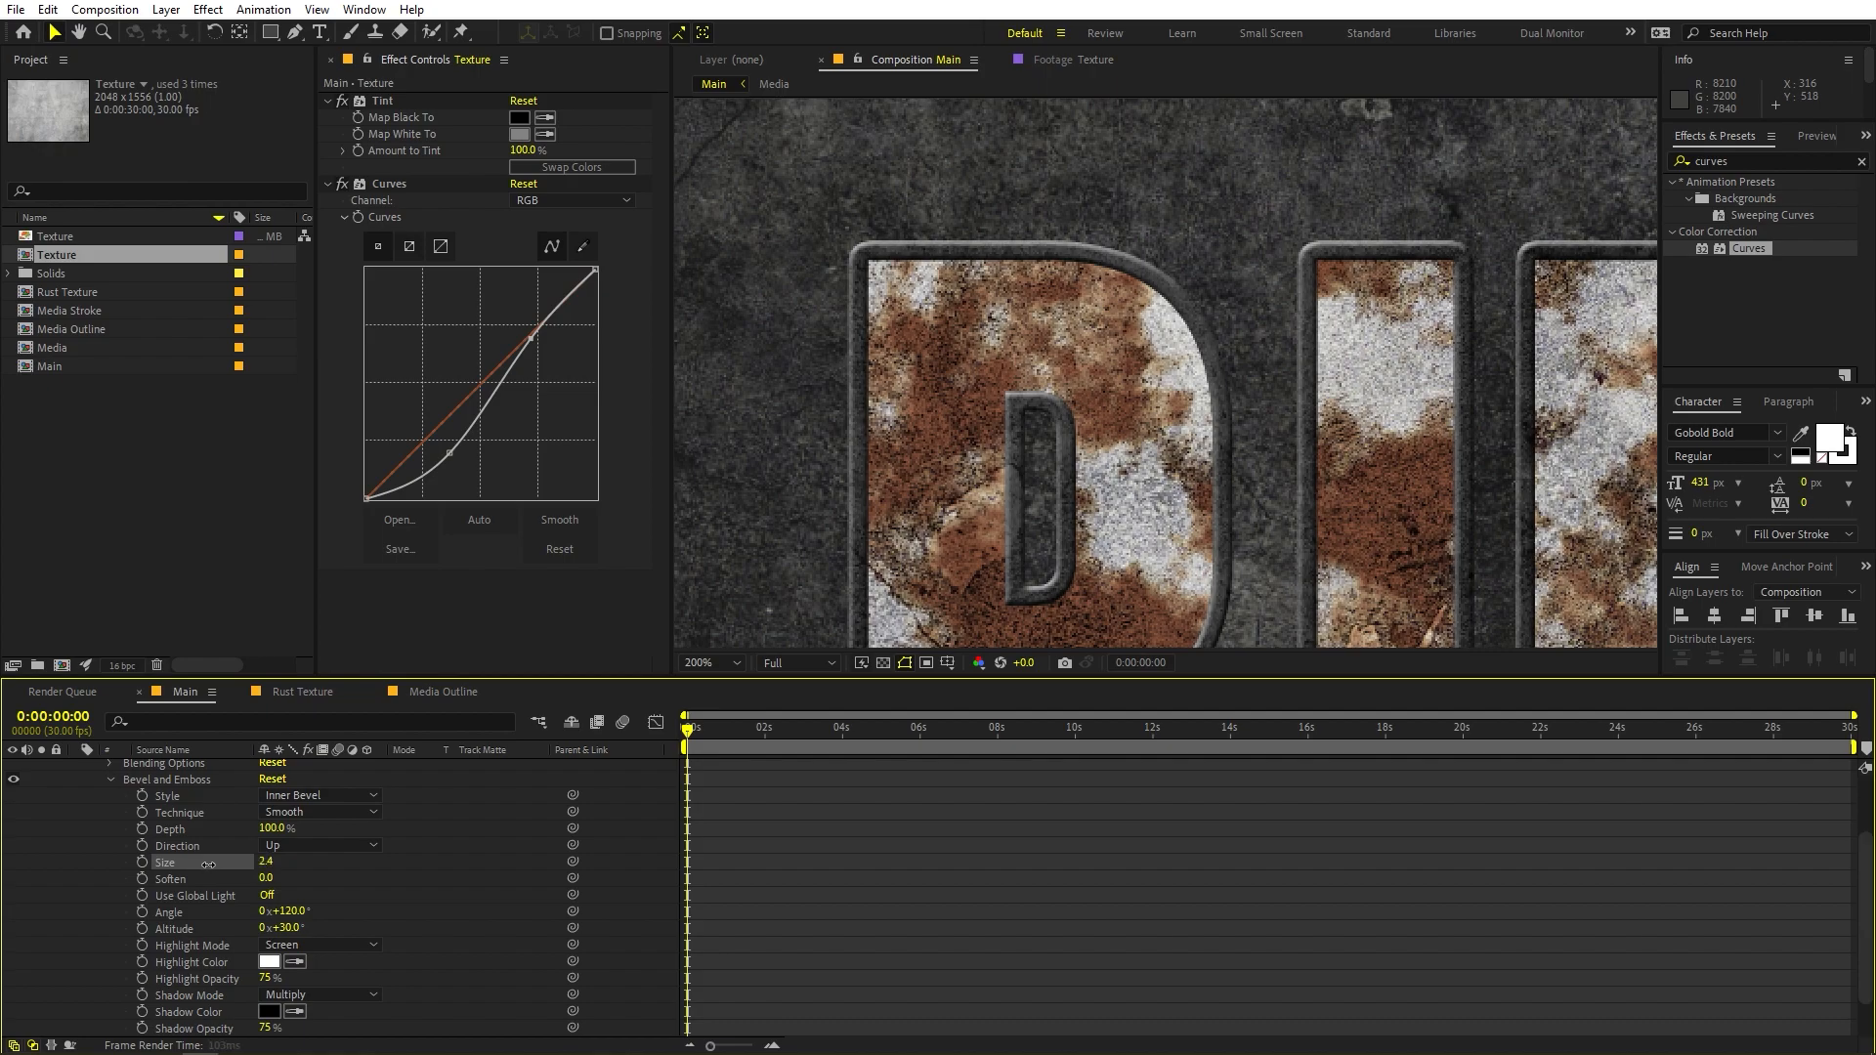
{"action": "scroll", "coordinate": [1327, 475], "scroll_direction": "down", "scroll_amount": 2}
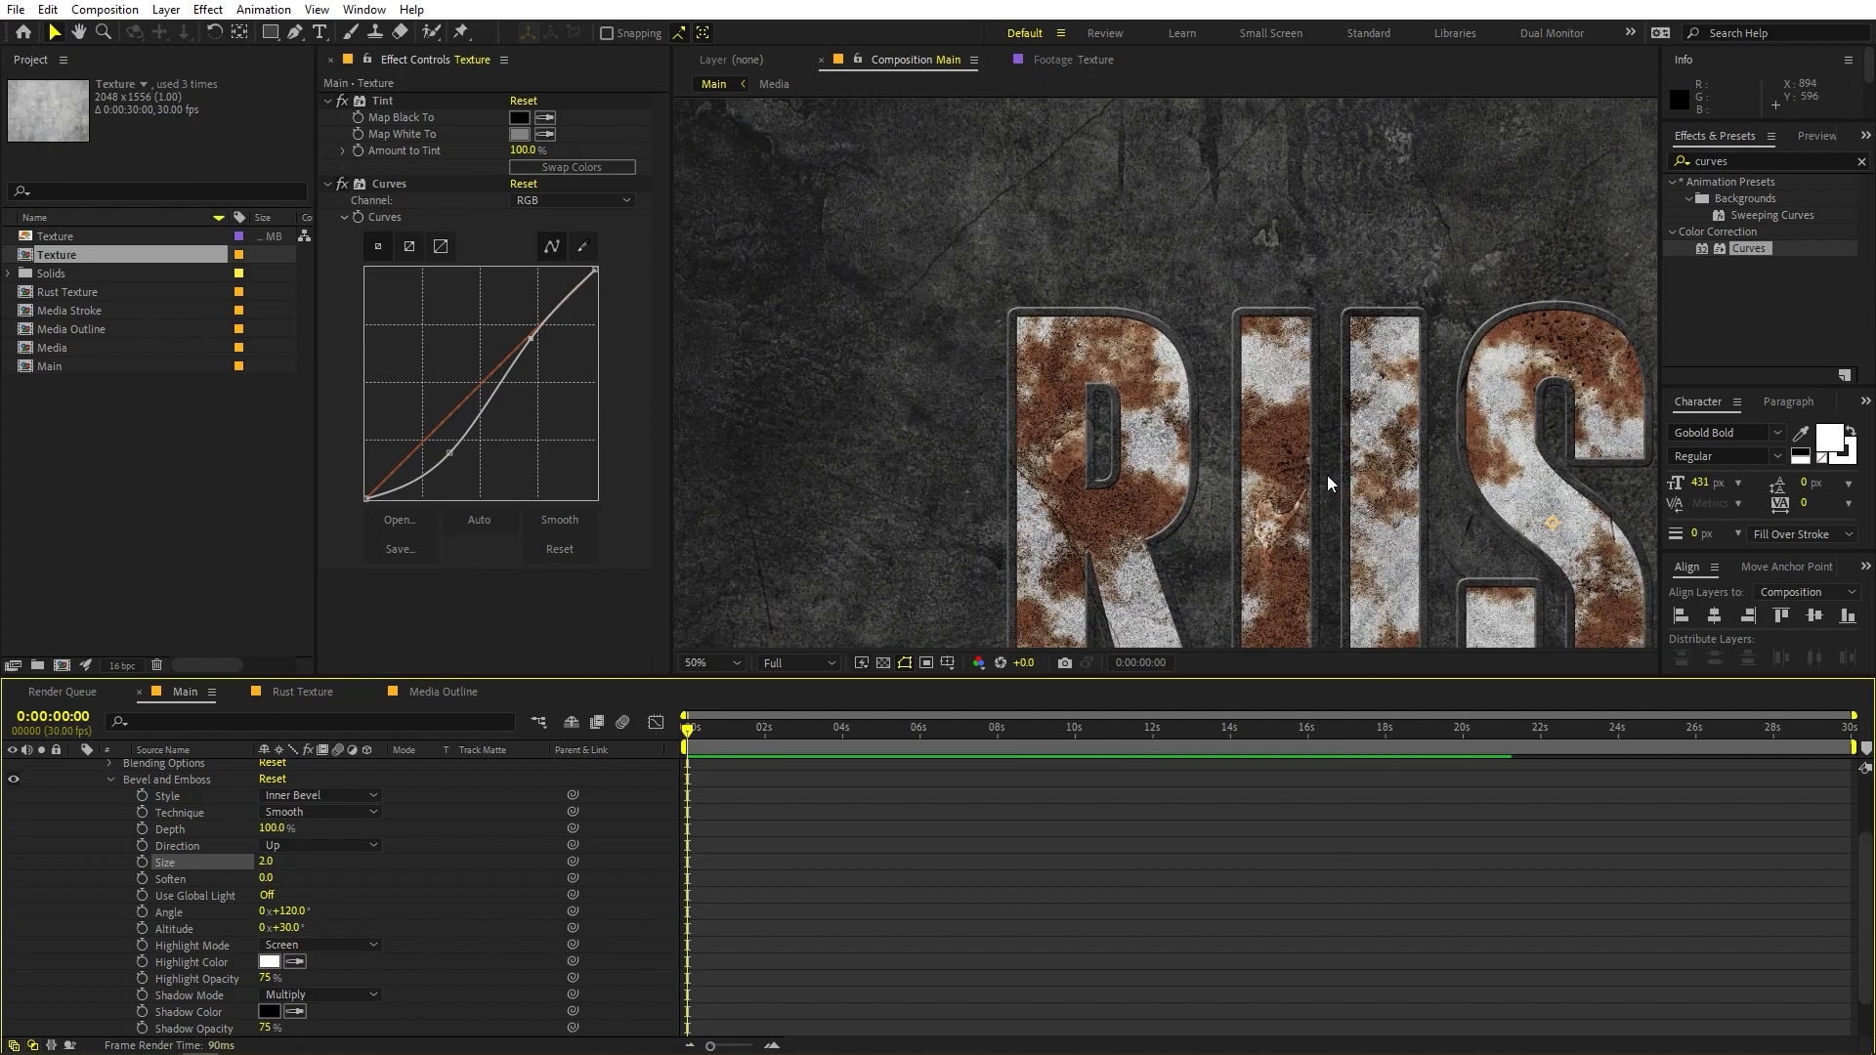
{"action": "scroll", "coordinate": [1327, 475], "scroll_direction": "up", "scroll_amount": 2}
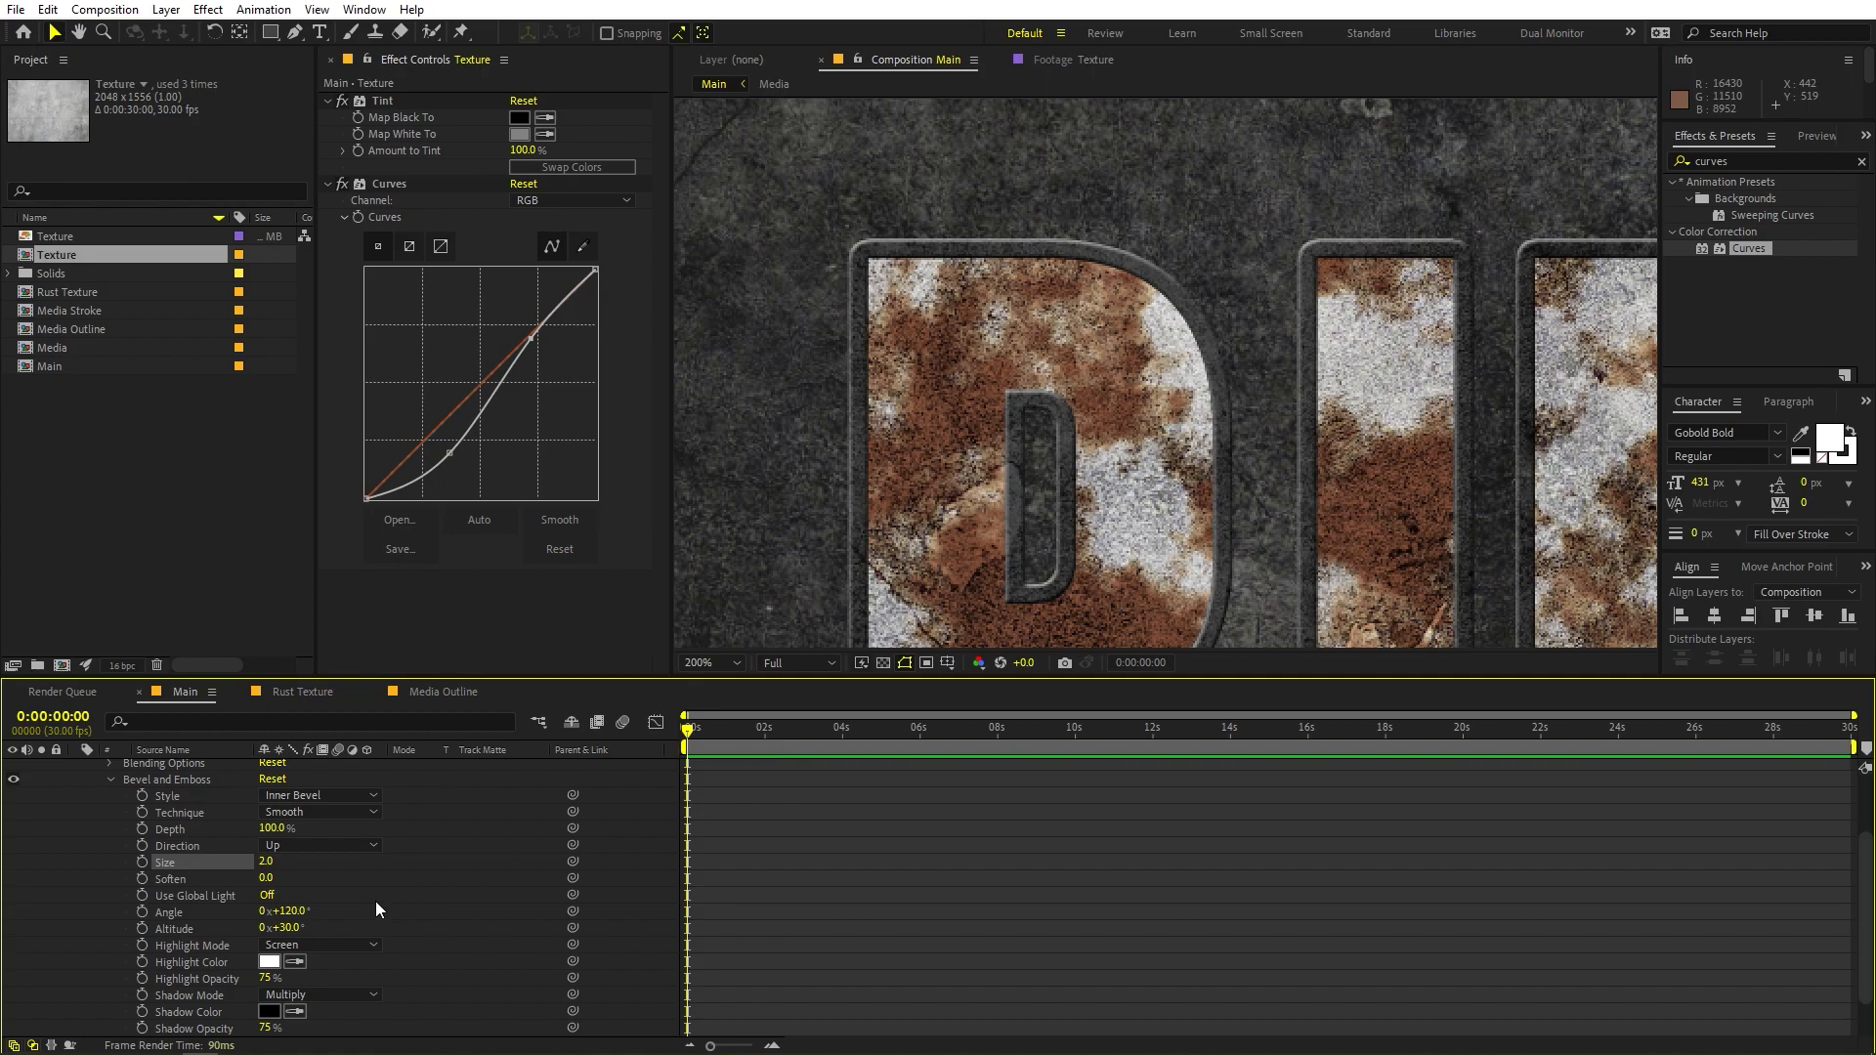
Set the Texture layer's Bevel and Emboss angle to 109°, and undo a trial change of its altitude
{"action": "mouse_move", "coordinate": [290, 910]}
{"action": "left_mouse_down"}
{"action": "mouse_move", "coordinate": [259, 913]}
{"action": "mouse_move", "coordinate": [277, 912]}
{"action": "left_mouse_up"}
{"action": "key", "text": "ctrl+z"}
{"action": "scroll", "coordinate": [1163, 361], "scroll_direction": "down", "scroll_amount": 1}
{"action": "mouse_move", "coordinate": [296, 915]}
{"action": "left_mouse_down"}
{"action": "mouse_move", "coordinate": [255, 911]}
{"action": "mouse_move", "coordinate": [291, 911]}
{"action": "left_mouse_up"}
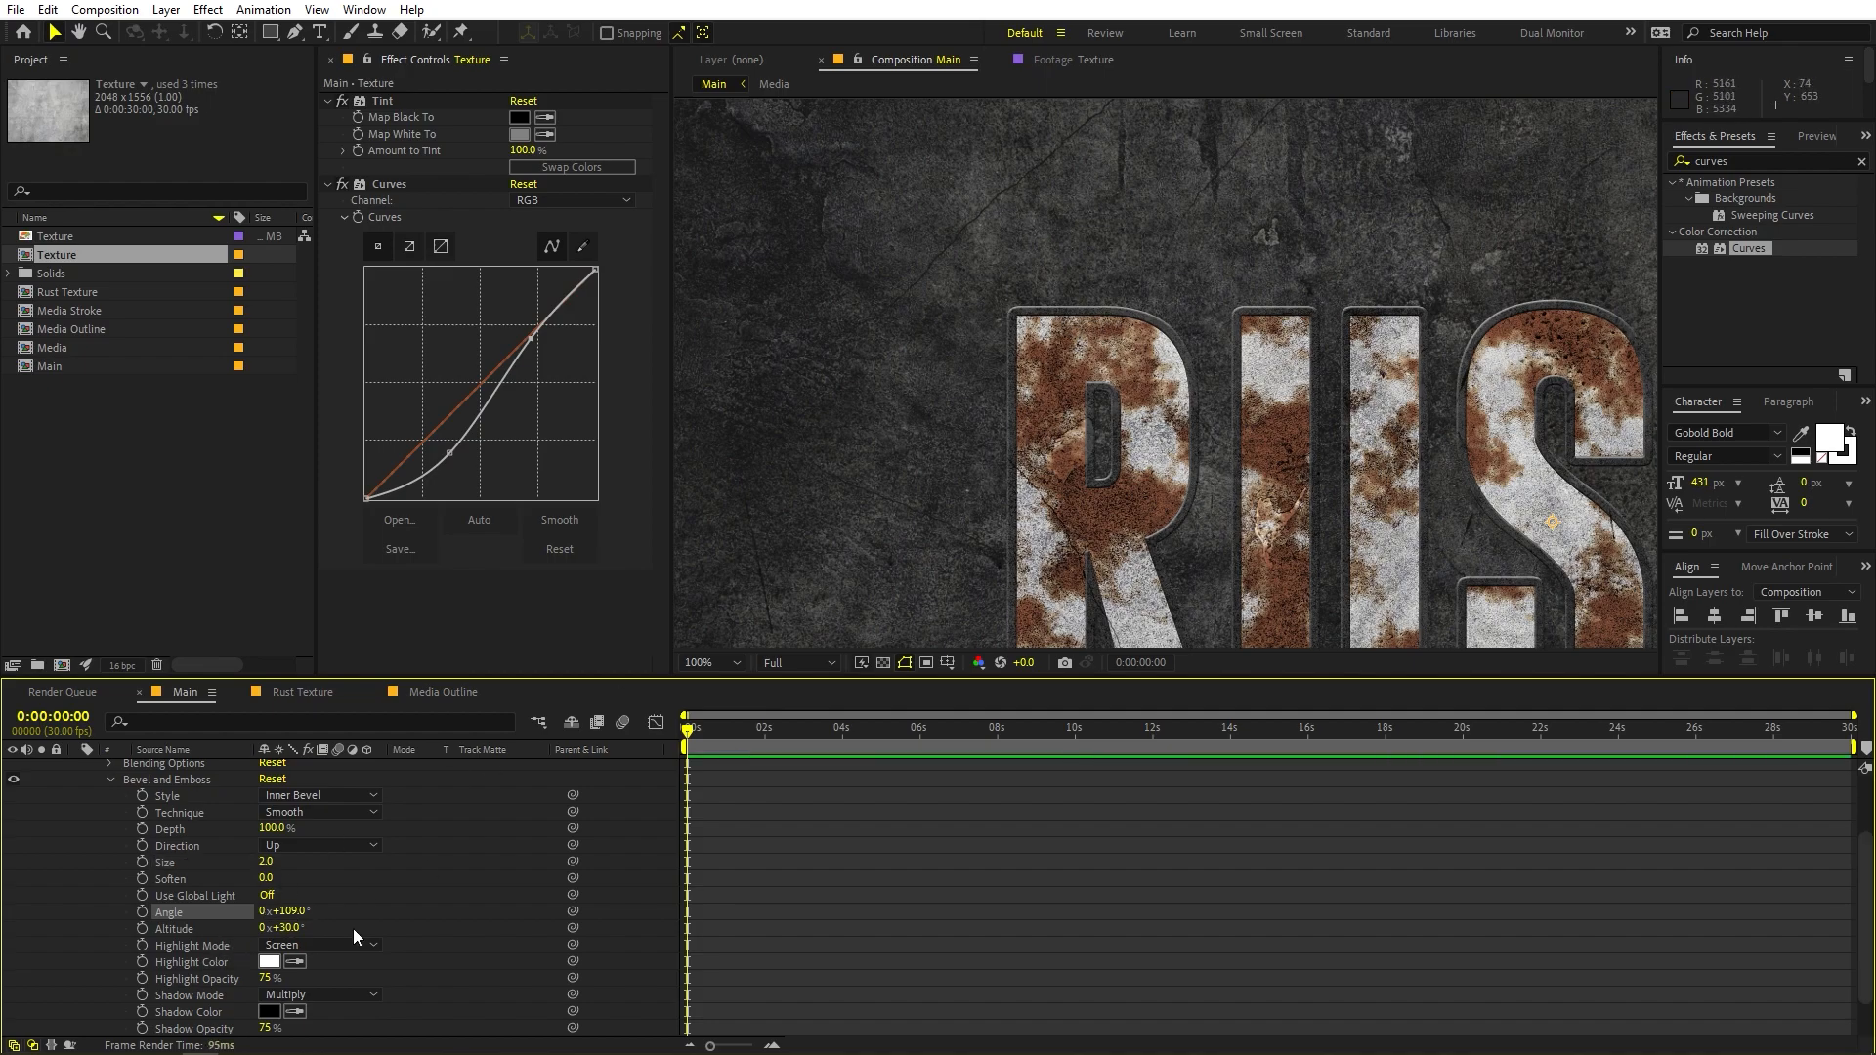
{"action": "mouse_move", "coordinate": [290, 927]}
{"action": "left_mouse_down"}
{"action": "mouse_move", "coordinate": [363, 935]}
{"action": "mouse_move", "coordinate": [238, 948]}
{"action": "mouse_move", "coordinate": [318, 948]}
{"action": "left_mouse_up"}
{"action": "key", "text": "ctrl+z"}
Examine the beveled stroke around the RUSTY letters at several magnifications, and collapse the Texture layer's properties
{"action": "scroll", "coordinate": [463, 934], "scroll_direction": "down", "scroll_amount": 2}
{"action": "scroll", "coordinate": [1178, 412], "scroll_direction": "down", "scroll_amount": 1}
{"action": "left_click_drag", "start_coordinate": [1358, 426], "coordinate": [1283, 387]}
{"action": "scroll", "coordinate": [141, 884], "scroll_direction": "up", "scroll_amount": 5}
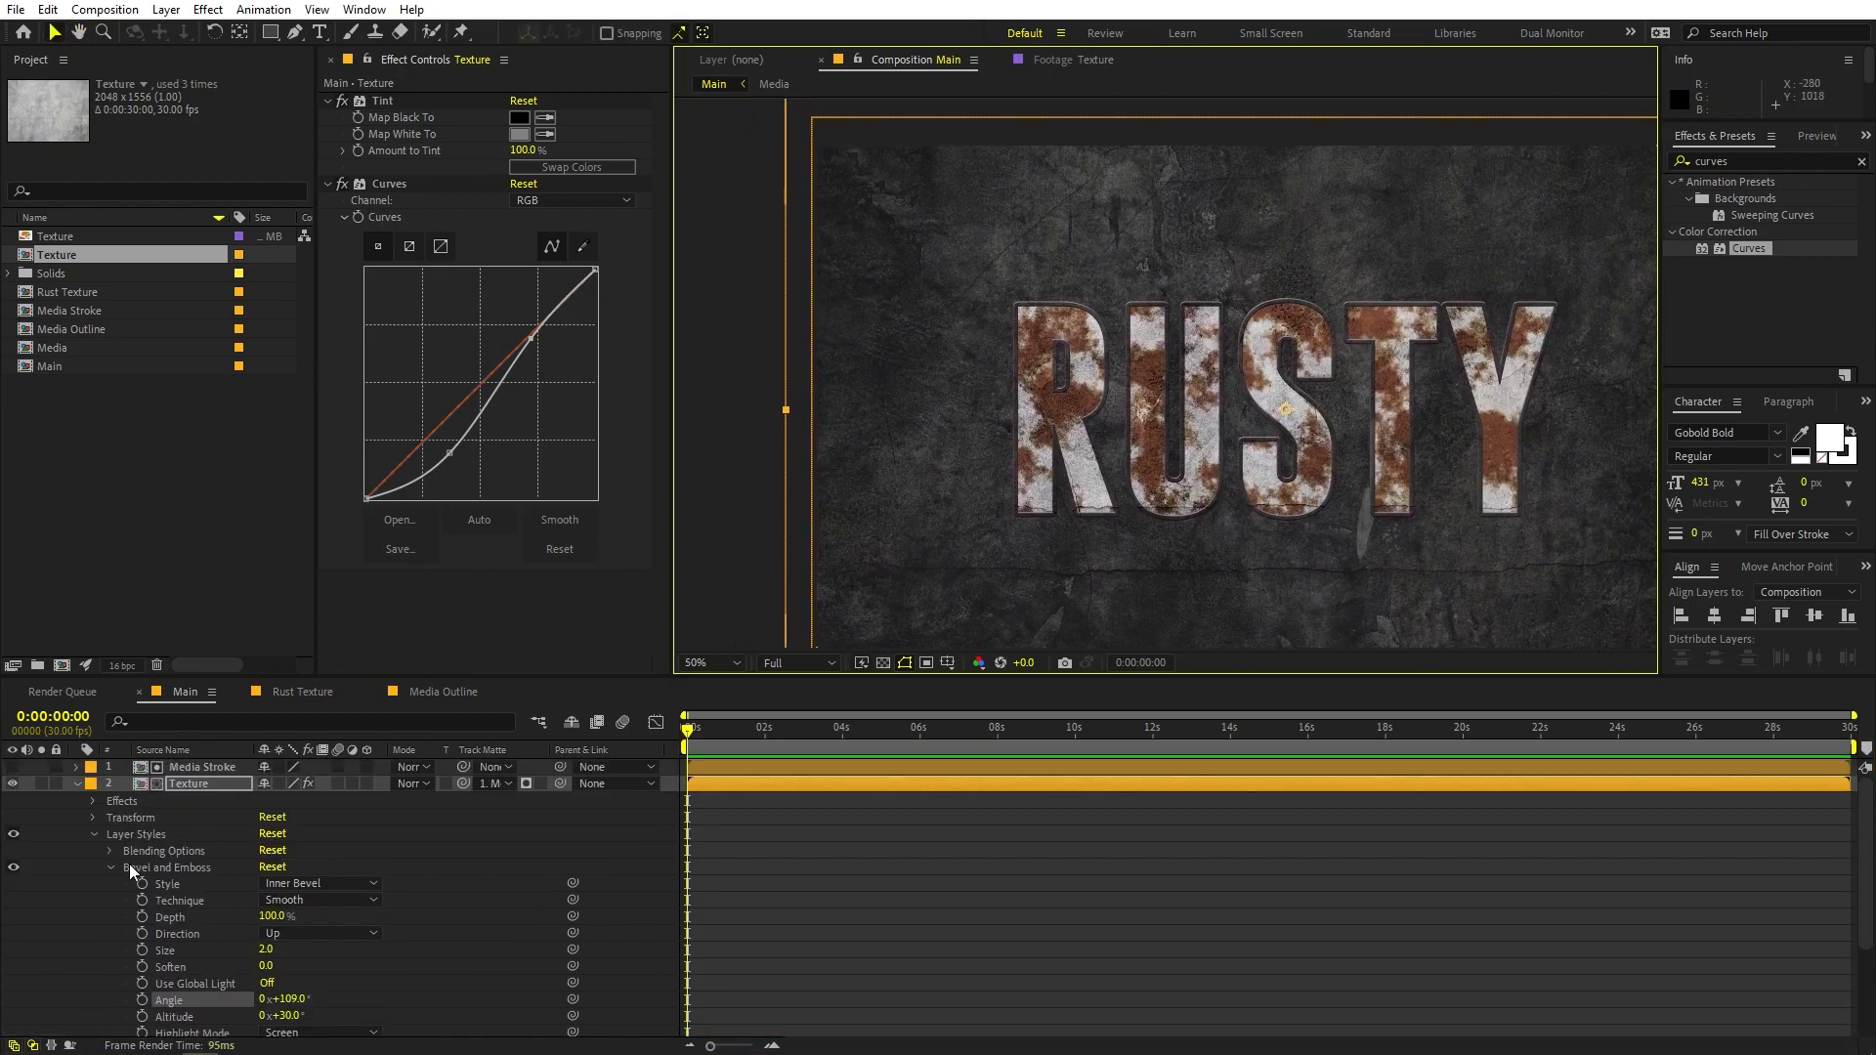
{"action": "left_click", "coordinate": [77, 783]}
{"action": "scroll", "coordinate": [859, 350], "scroll_direction": "up", "scroll_amount": 2}
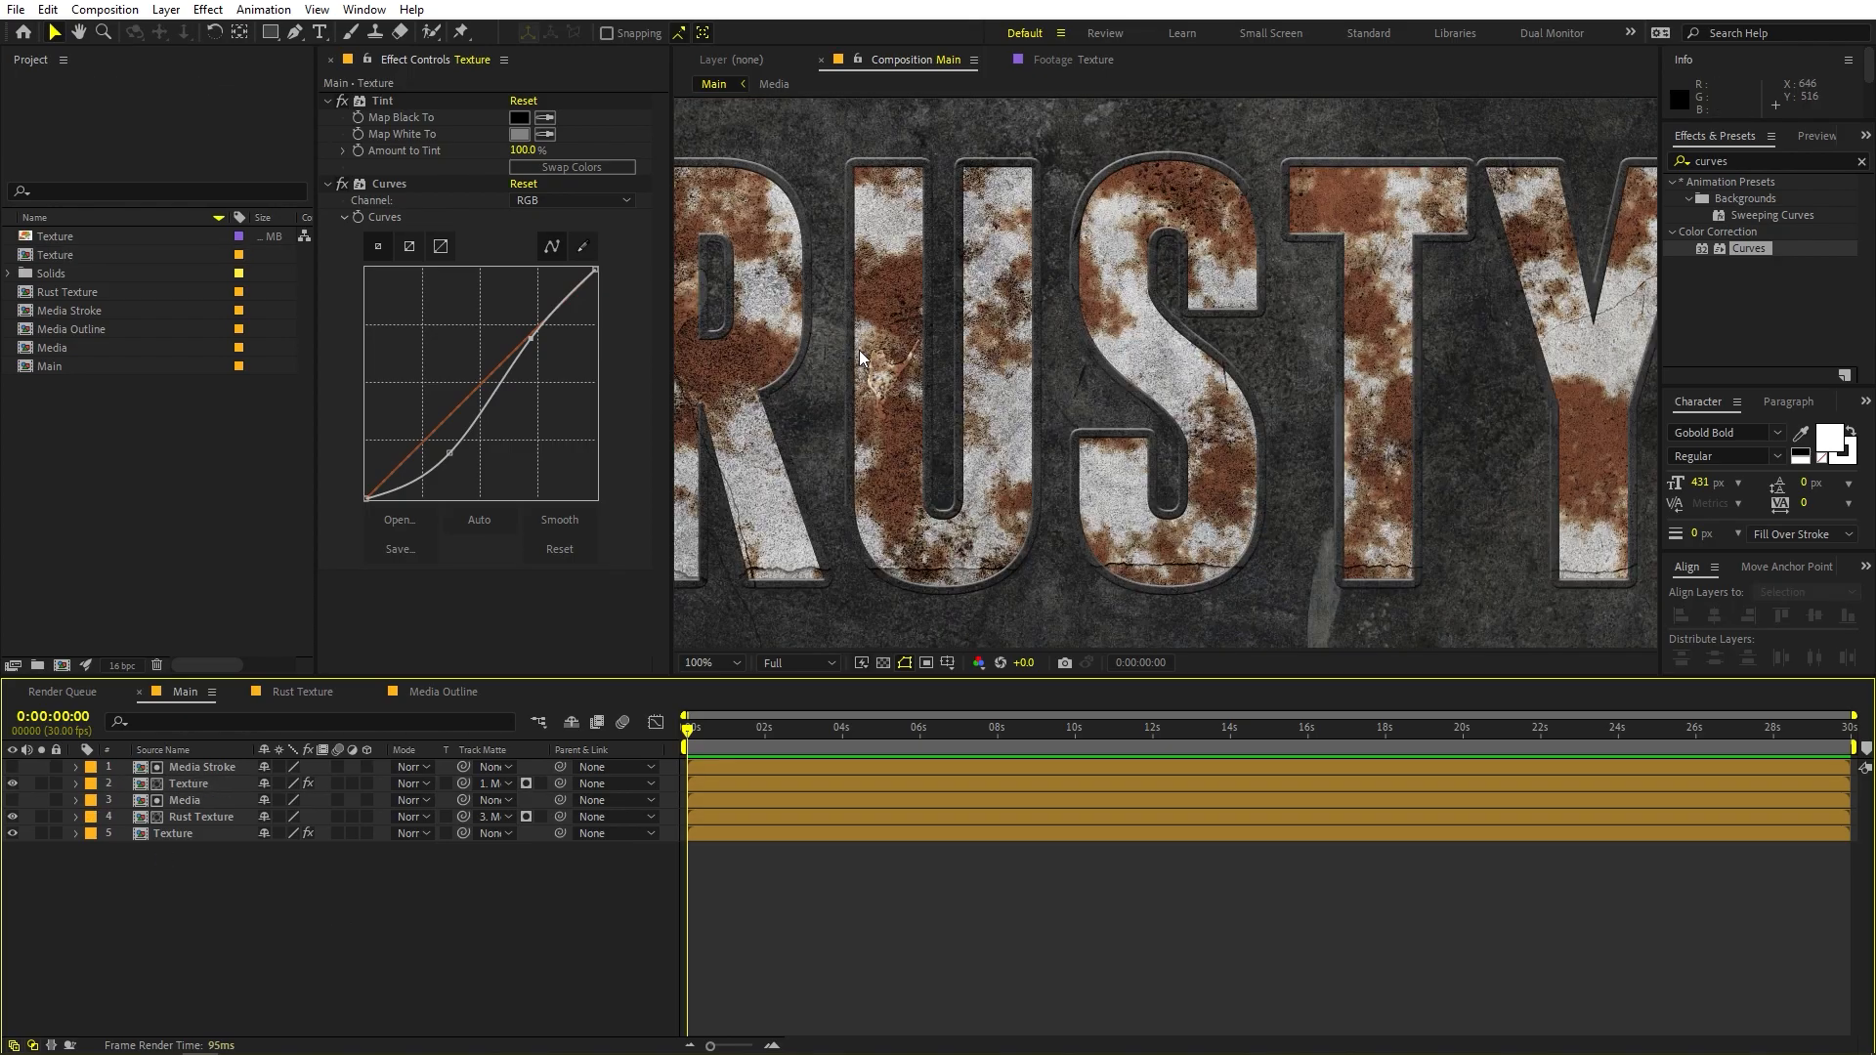
{"action": "scroll", "coordinate": [846, 235], "scroll_direction": "up", "scroll_amount": 2}
{"action": "key", "text": "v"}
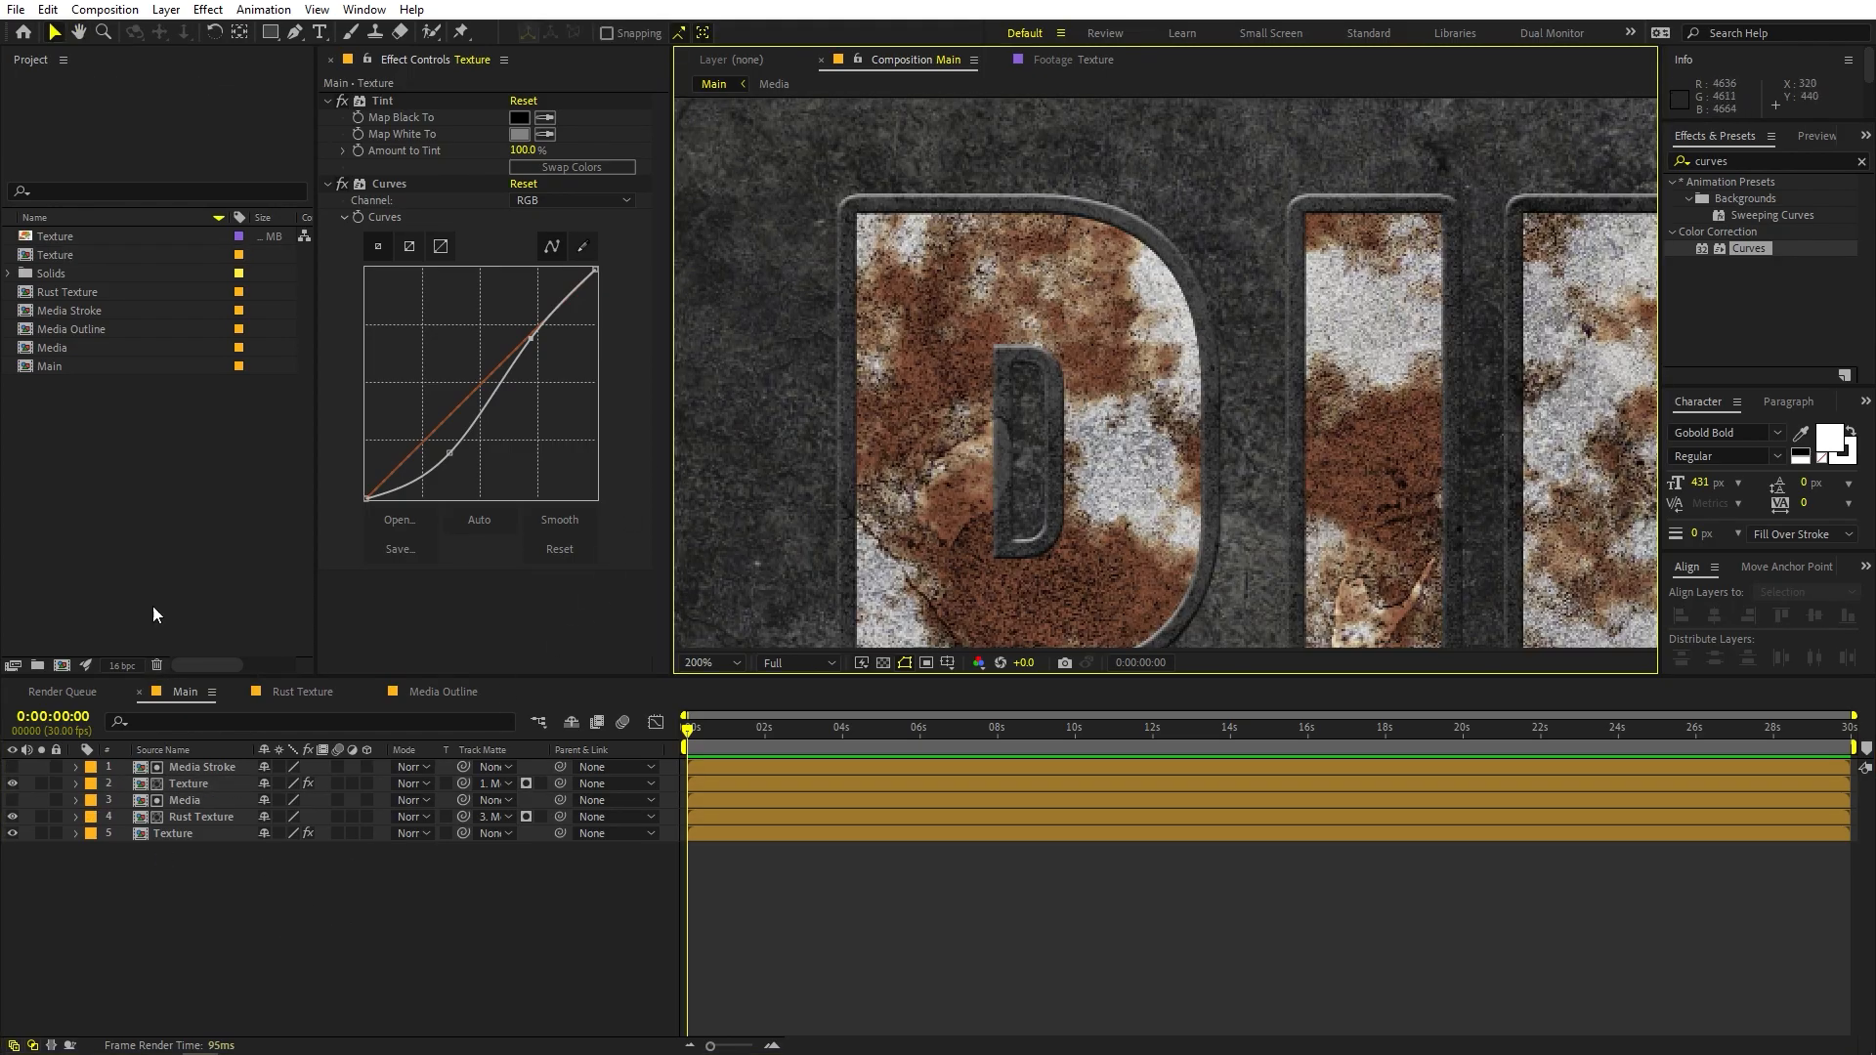
Place Media Stroke in Main directly below the stroke's Texture layer and apply the Drop Shadow layer style to it
{"action": "mouse_move", "coordinate": [61, 309]}
{"action": "left_mouse_down"}
{"action": "mouse_move", "coordinate": [193, 838]}
{"action": "mouse_move", "coordinate": [168, 795]}
{"action": "left_mouse_up"}
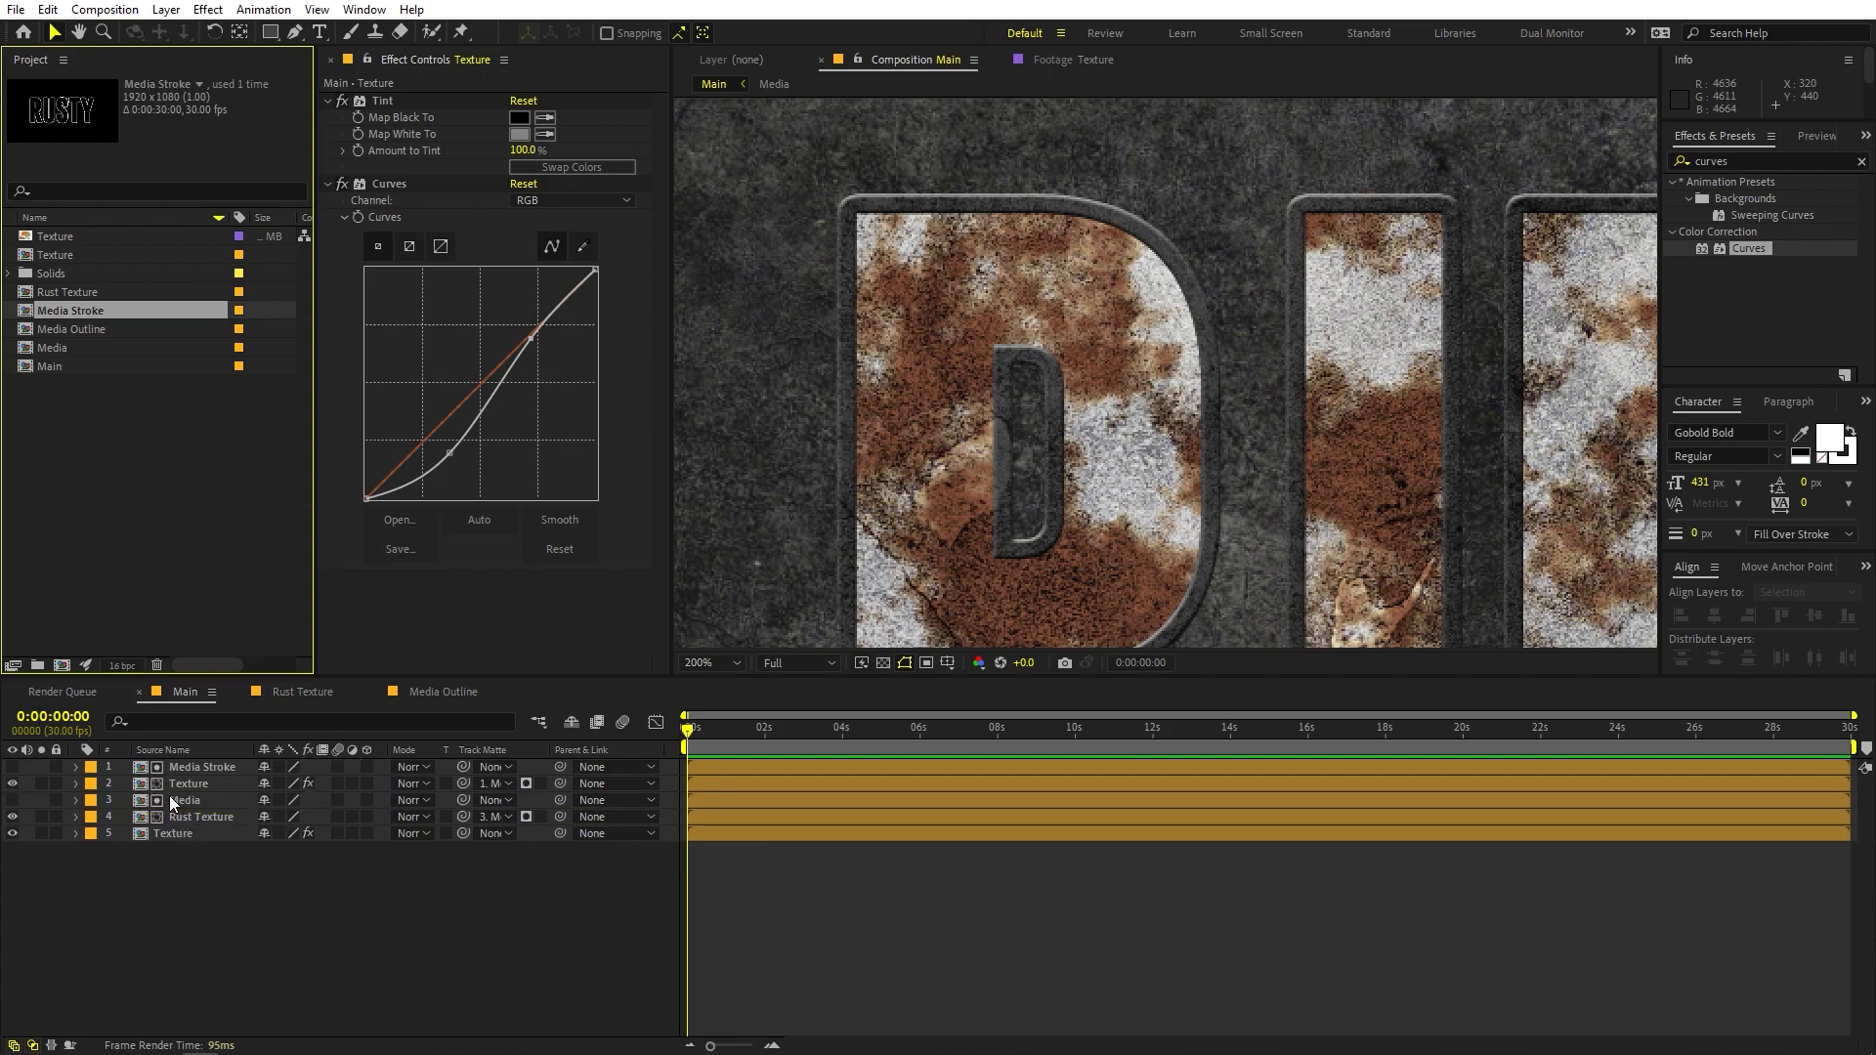
{"action": "right_click", "coordinate": [164, 800]}
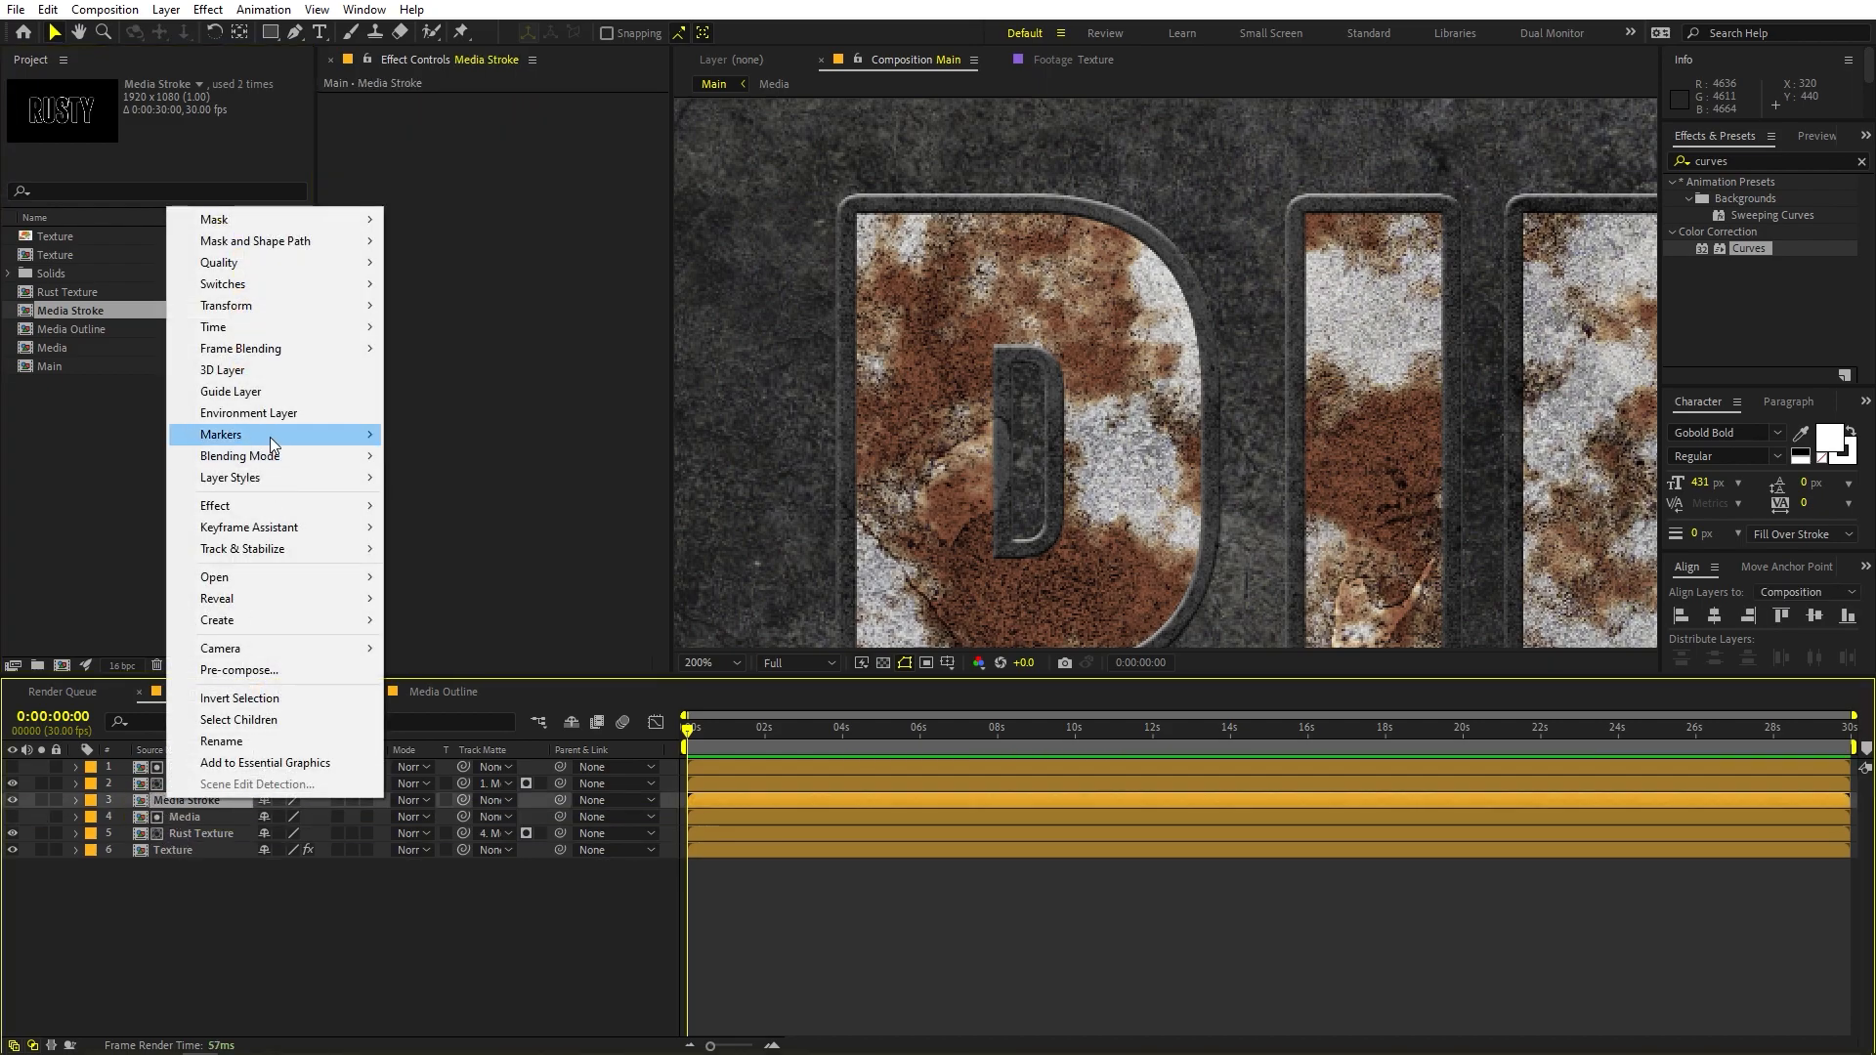
{"action": "mouse_move", "coordinate": [246, 481]}
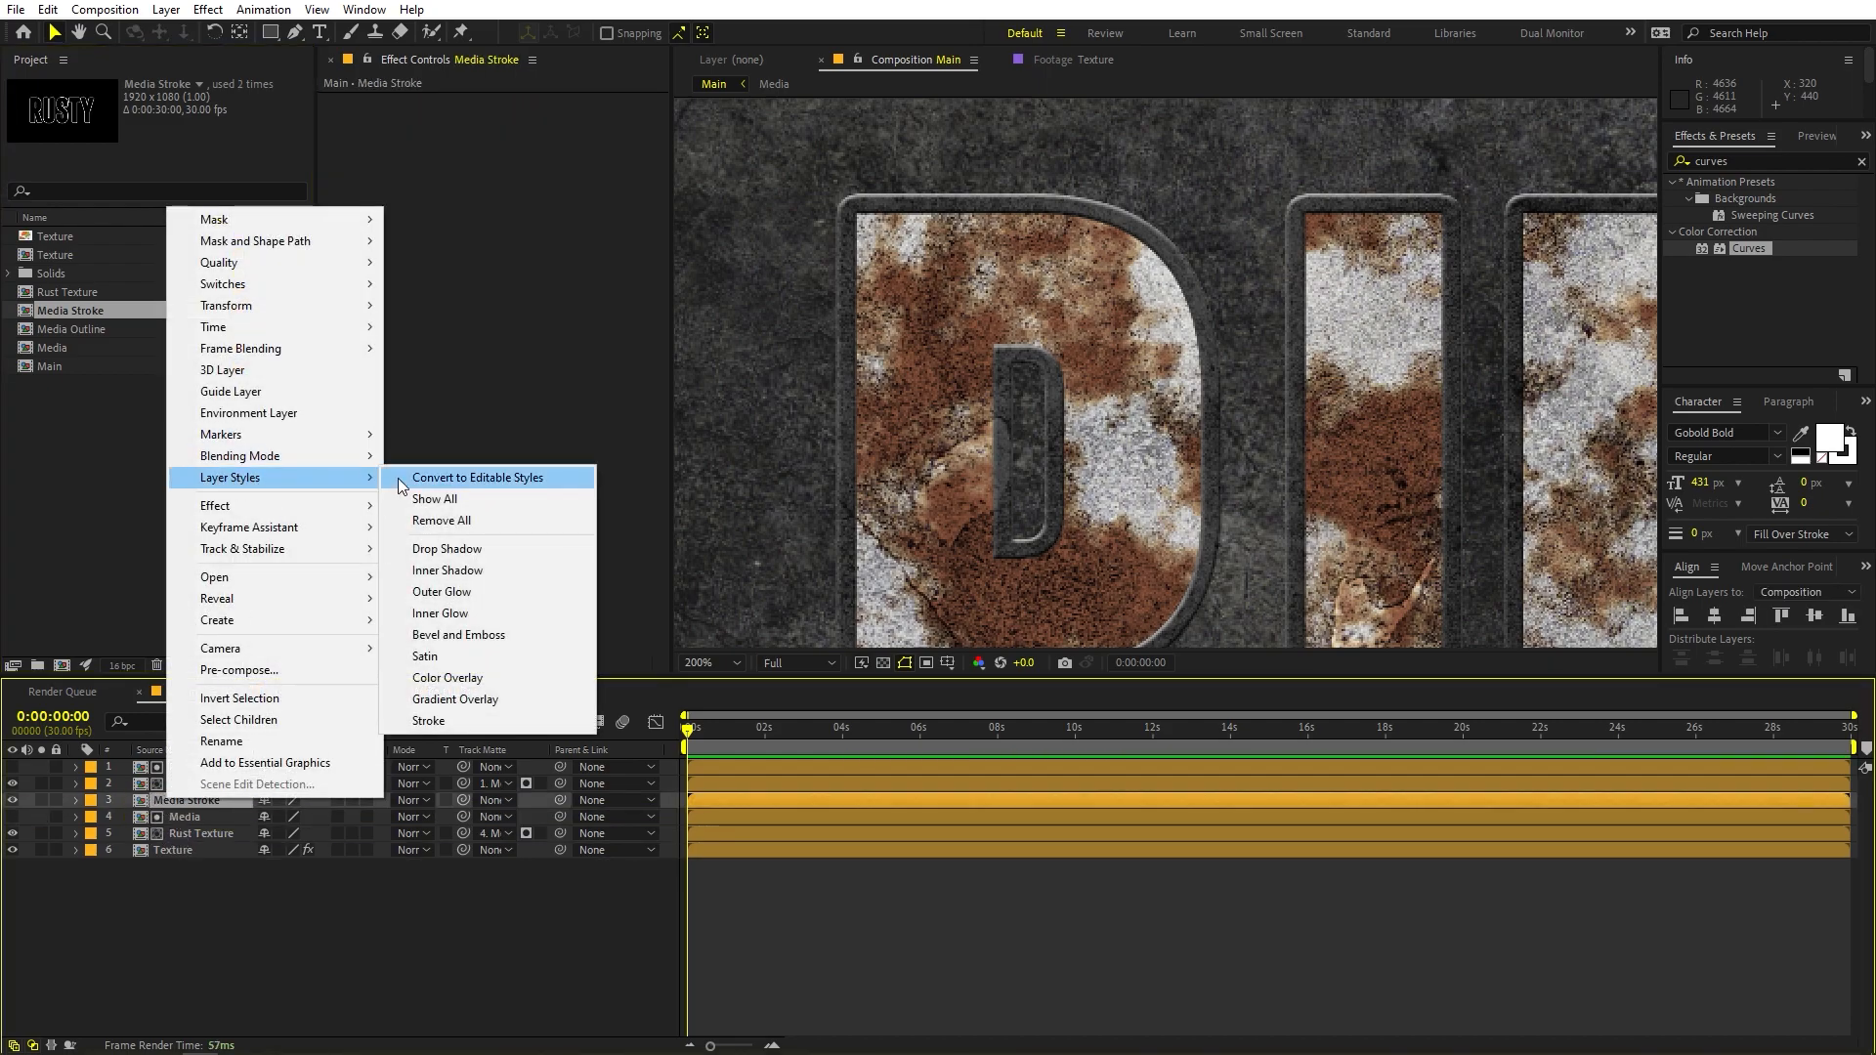
{"action": "left_click", "coordinate": [445, 550]}
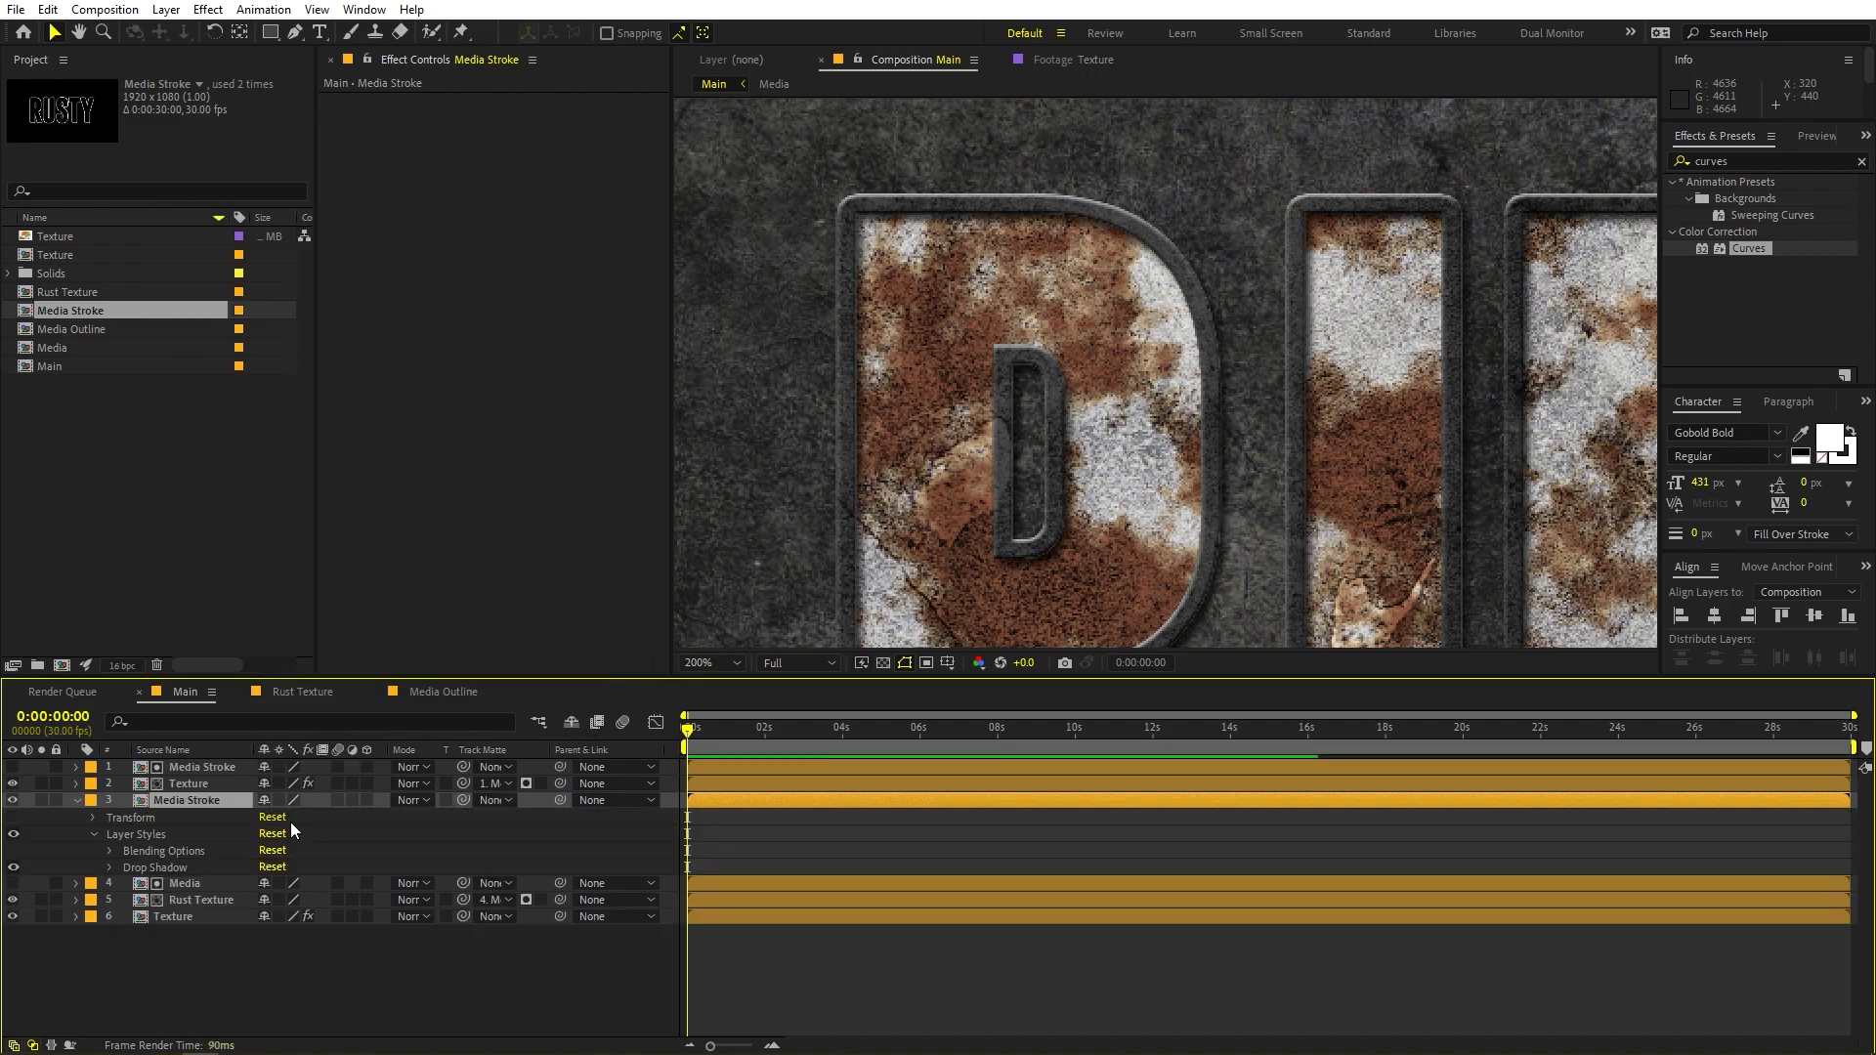
{"action": "left_click", "coordinate": [106, 869]}
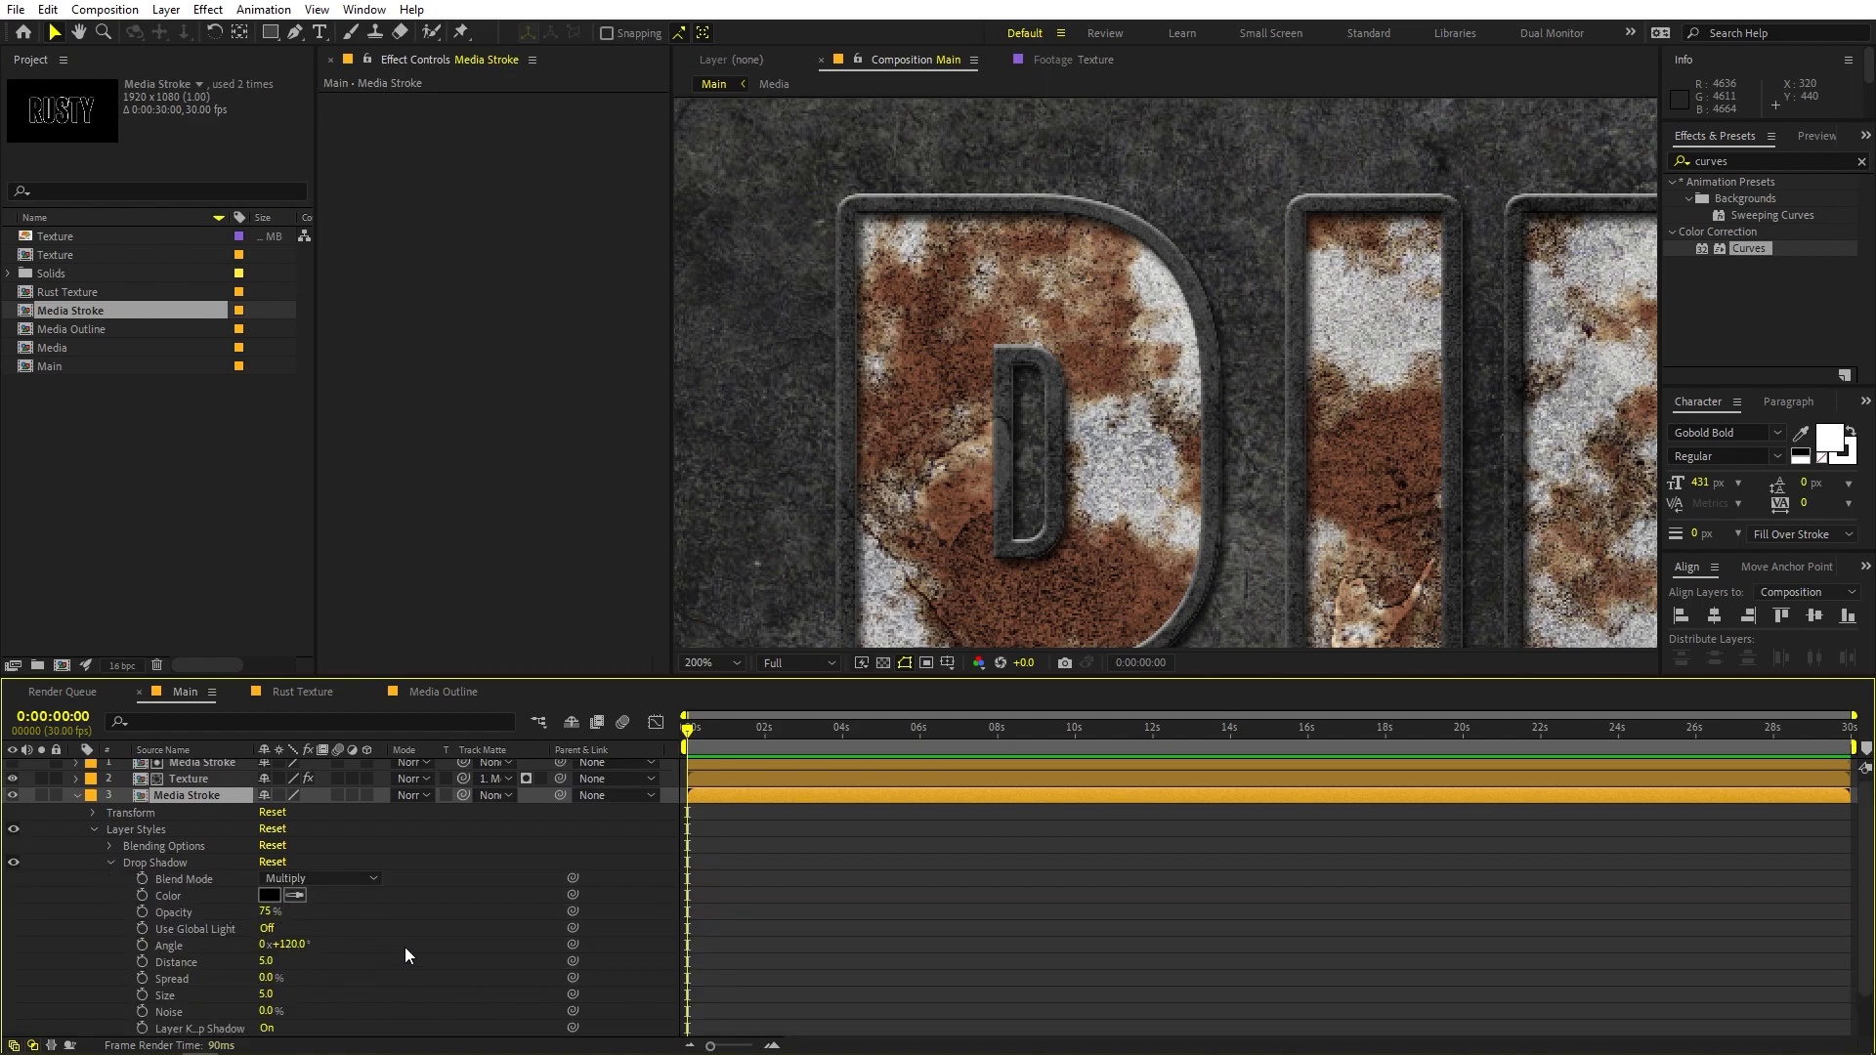
{"action": "left_click", "coordinate": [79, 797]}
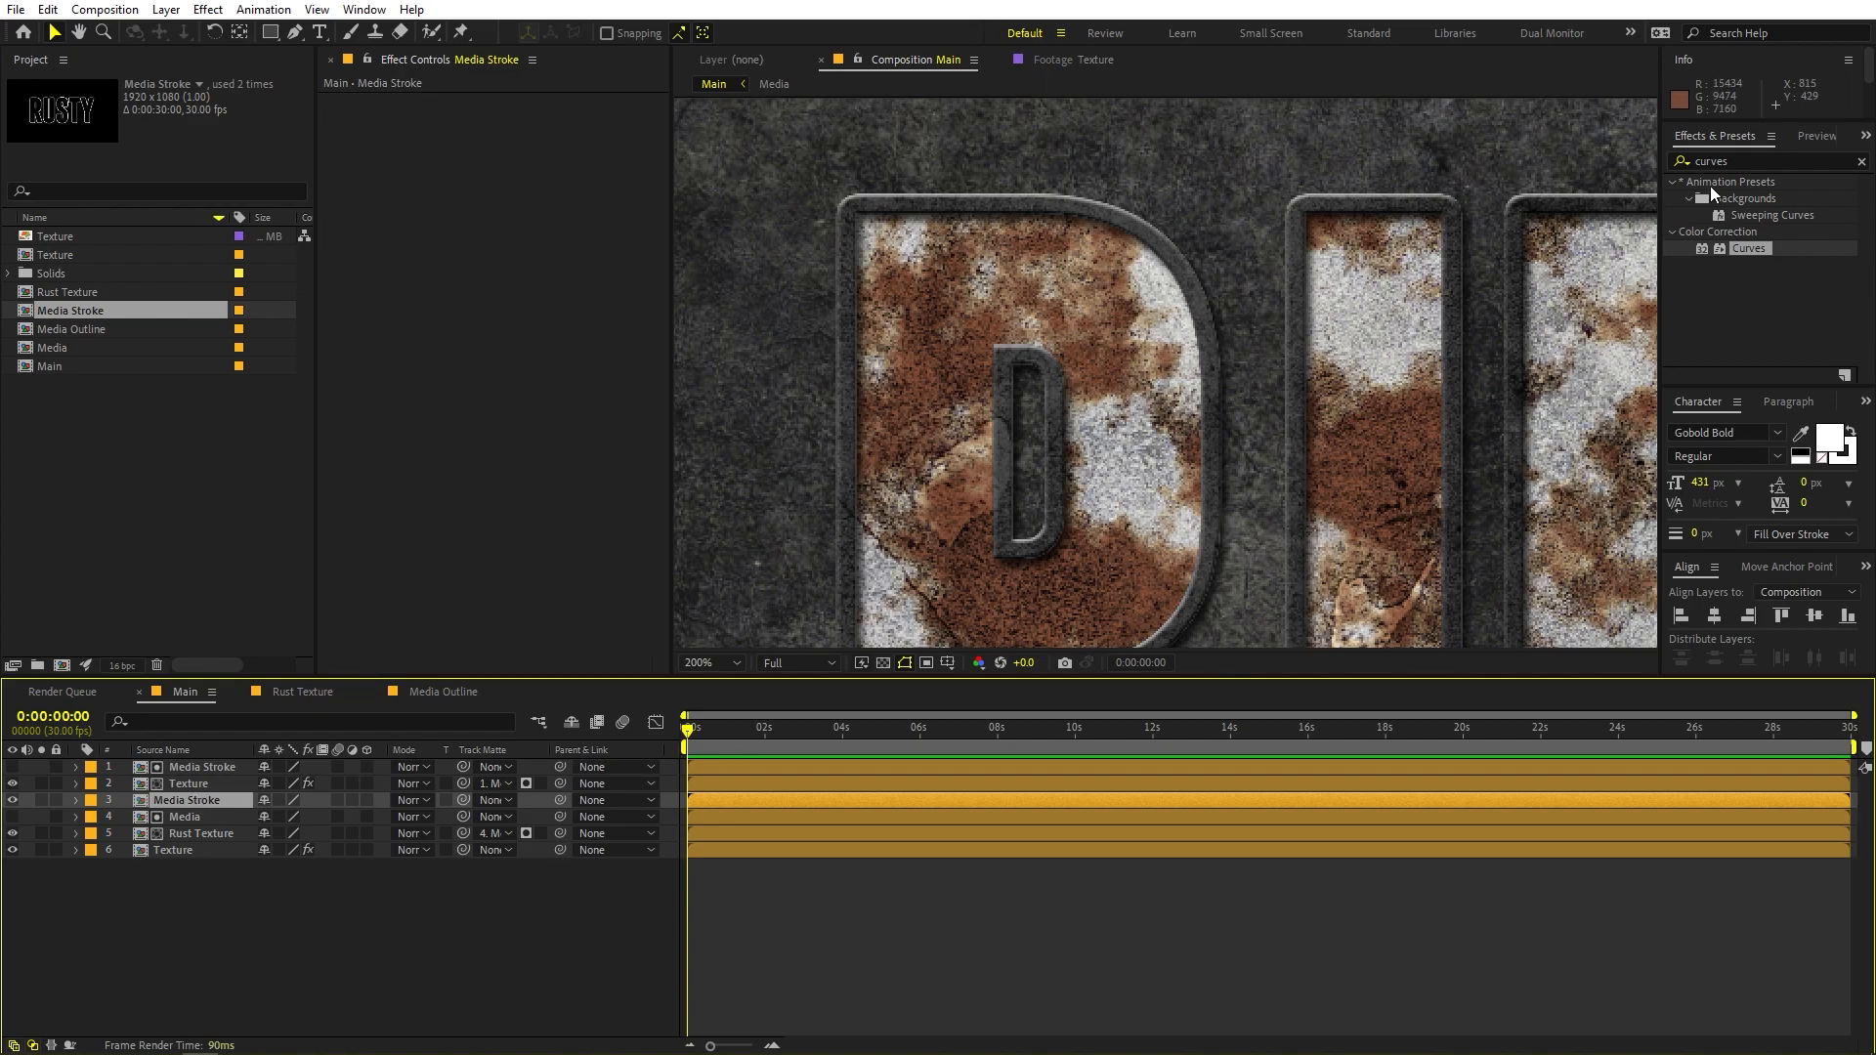
Add the Drop Shadow effect to the Media Stroke layer below the stroke's Texture layer
{"action": "left_click", "coordinate": [1745, 156]}
{"action": "type", "text": "dr"}
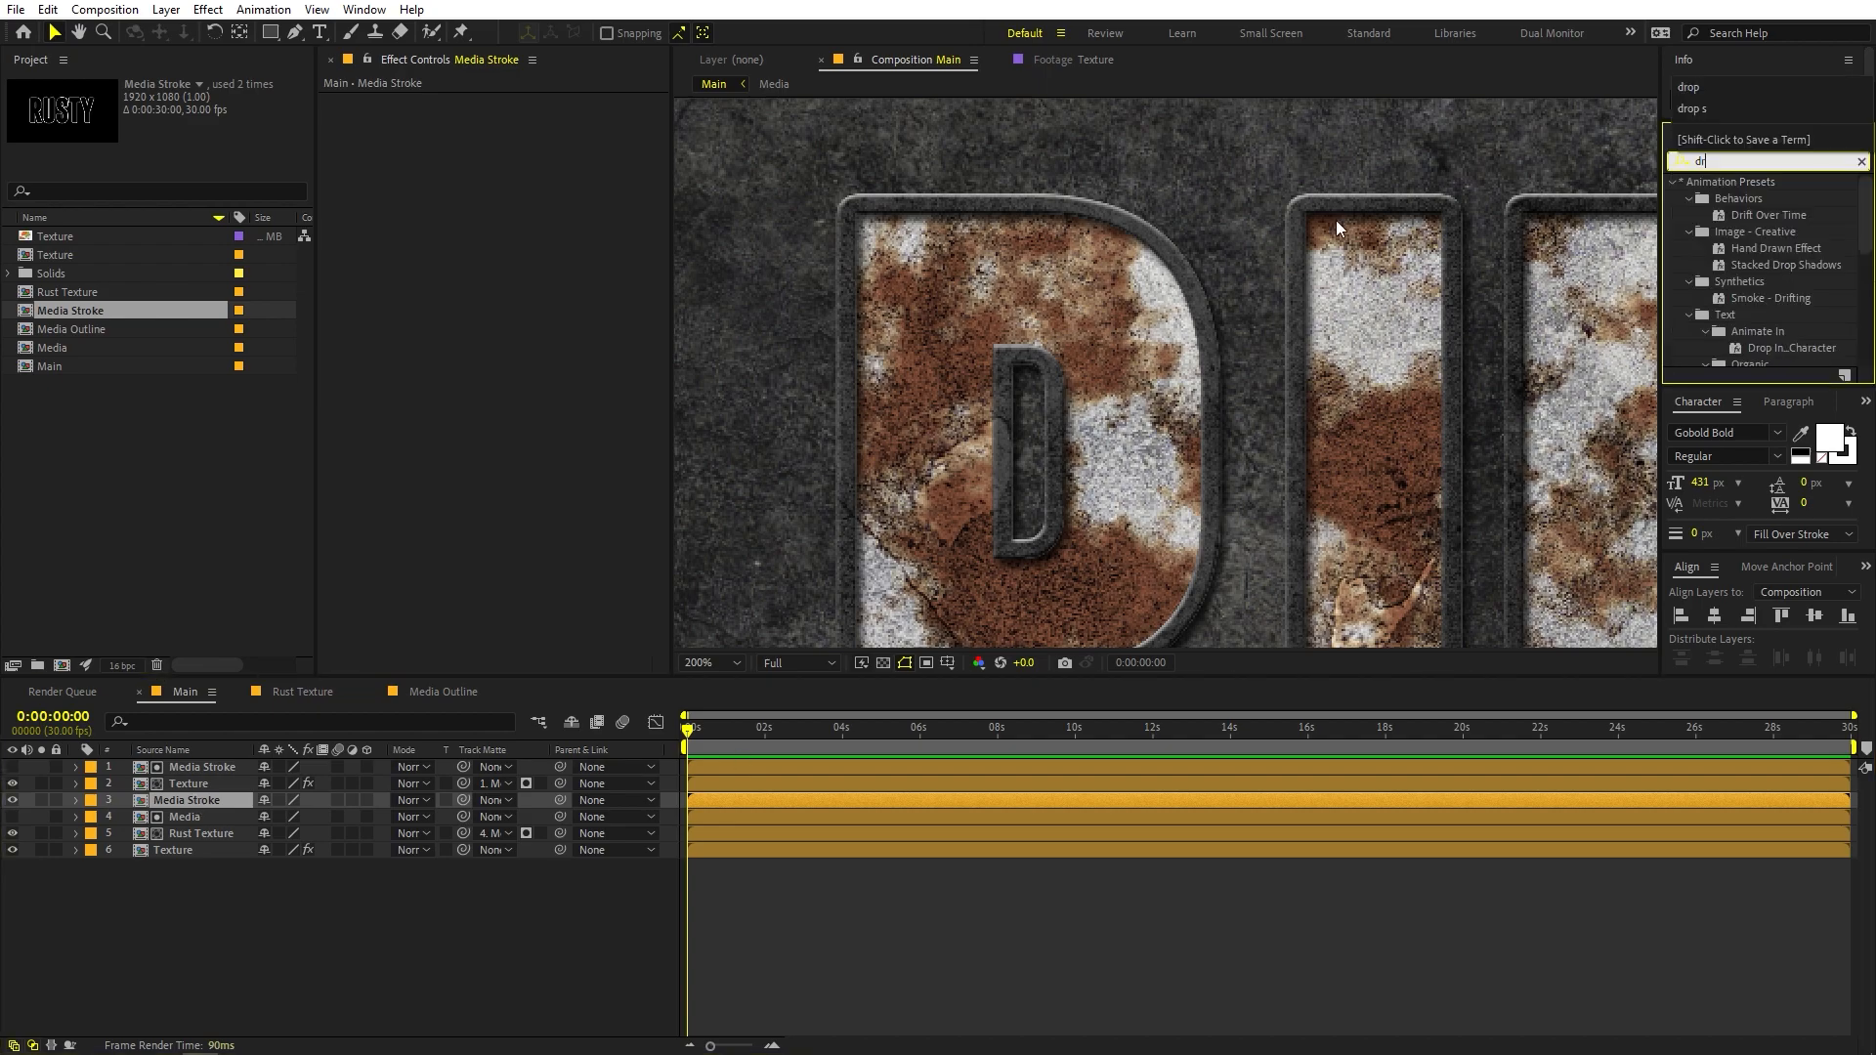
{"action": "type", "text": "op sh"}
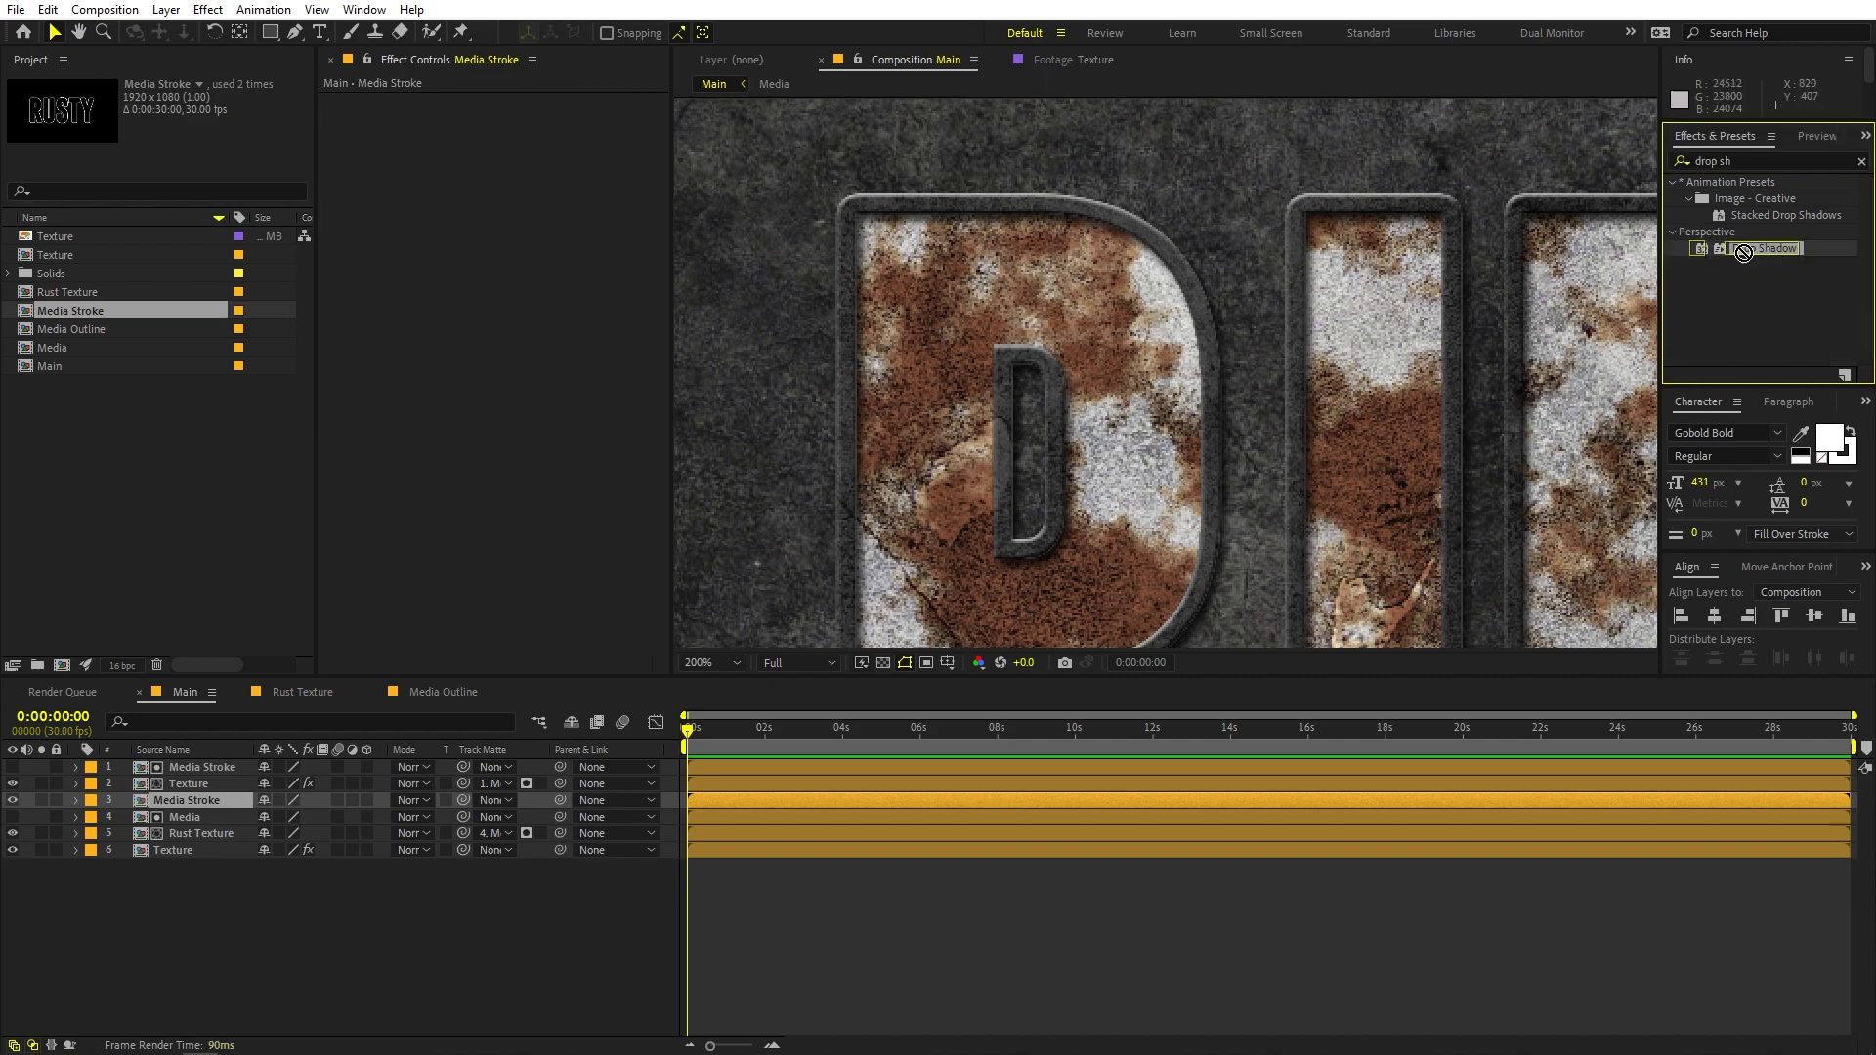
{"action": "left_click_drag", "start_coordinate": [1744, 252], "coordinate": [226, 800]}
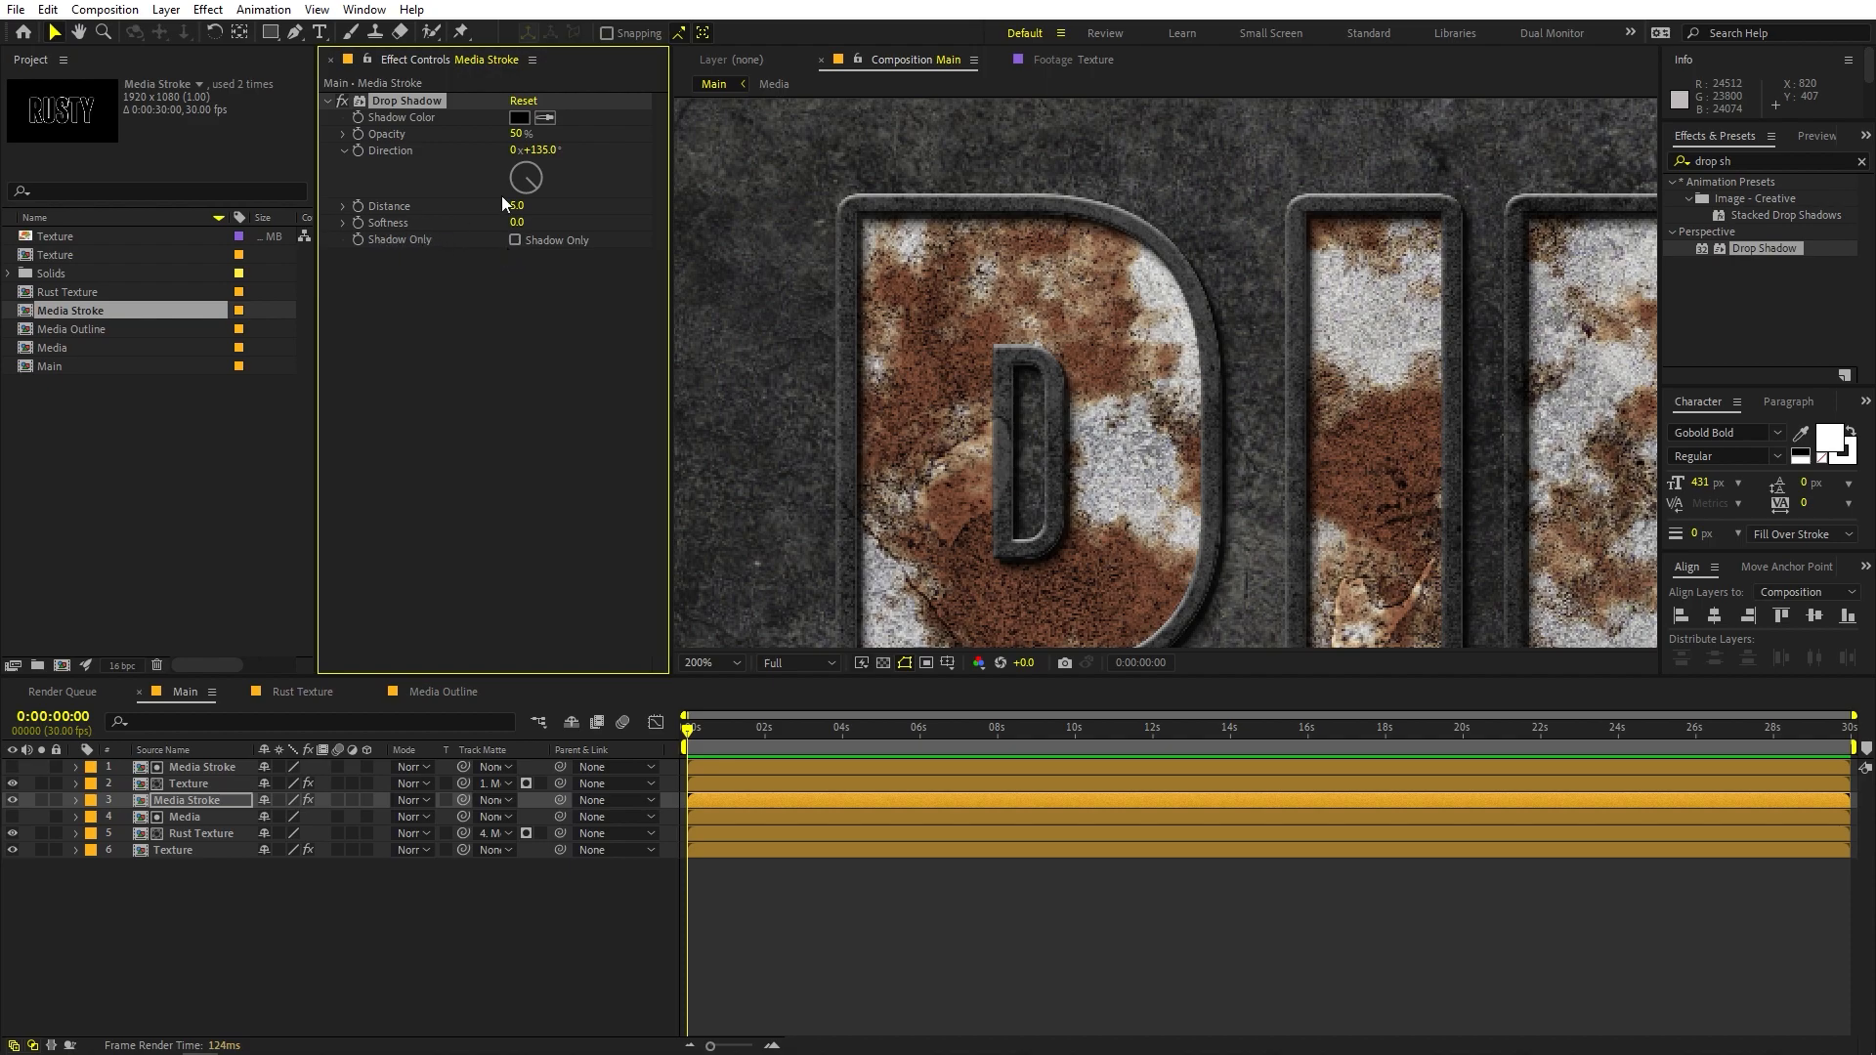
Set the Drop Shadow effect's direction to 180° and enable Shadow Only
{"action": "left_click", "coordinate": [541, 150]}
{"action": "type", "text": "180"}
{"action": "key", "text": "Return"}
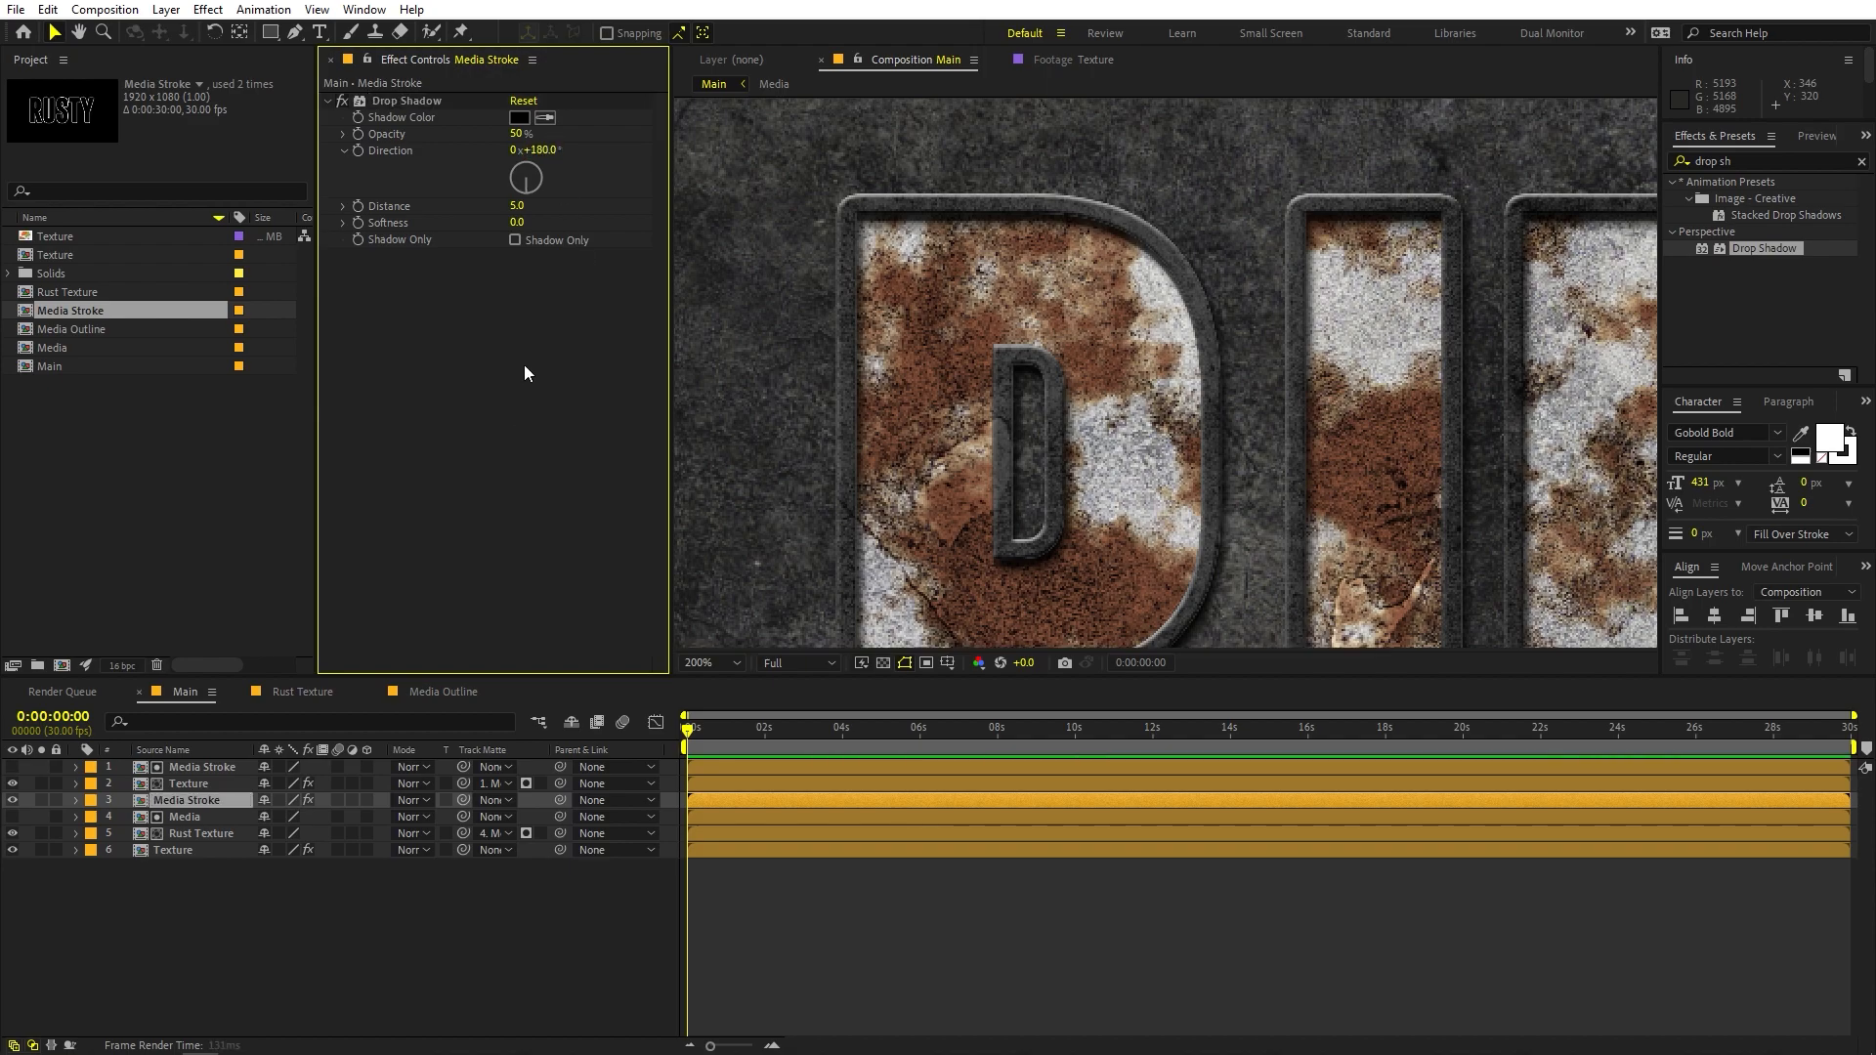
{"action": "left_click", "coordinate": [515, 241]}
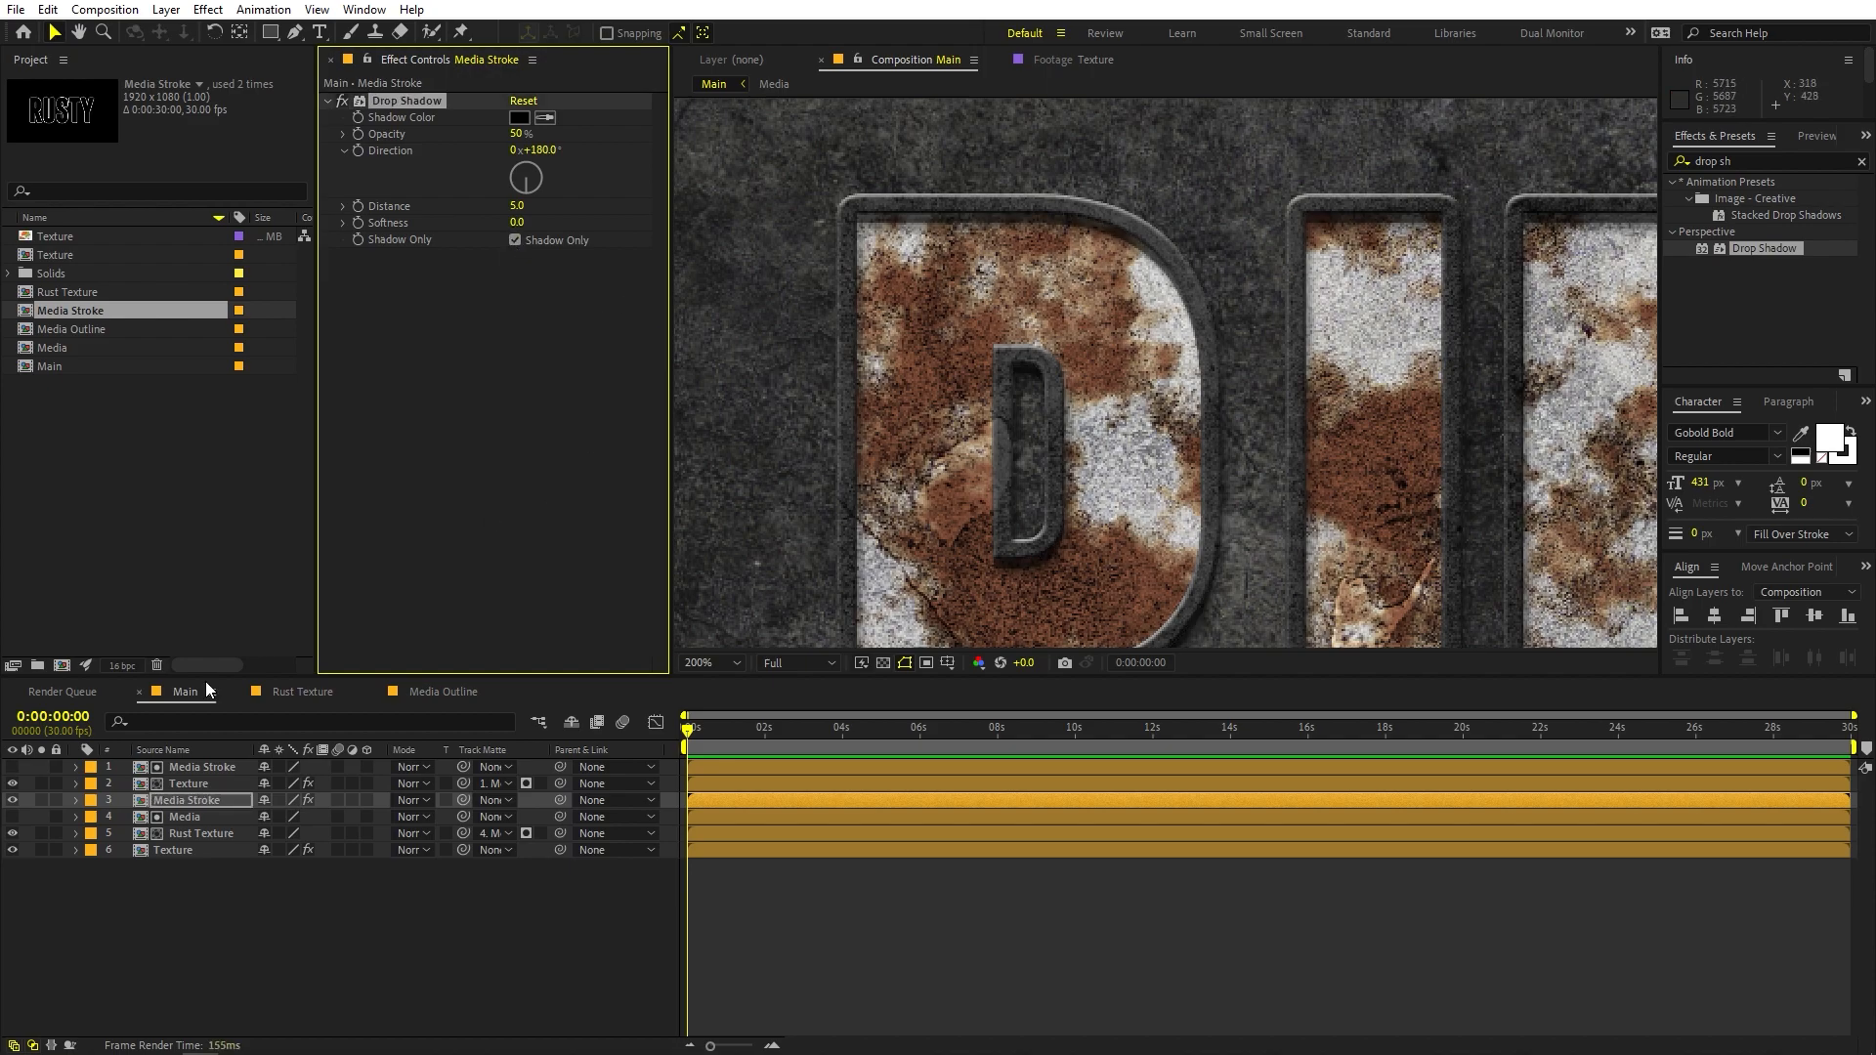
Set the Drop Shadow effect's softness to 11.0 and its opacity to 77%
{"action": "left_click_drag", "start_coordinate": [525, 220], "coordinate": [569, 226]}
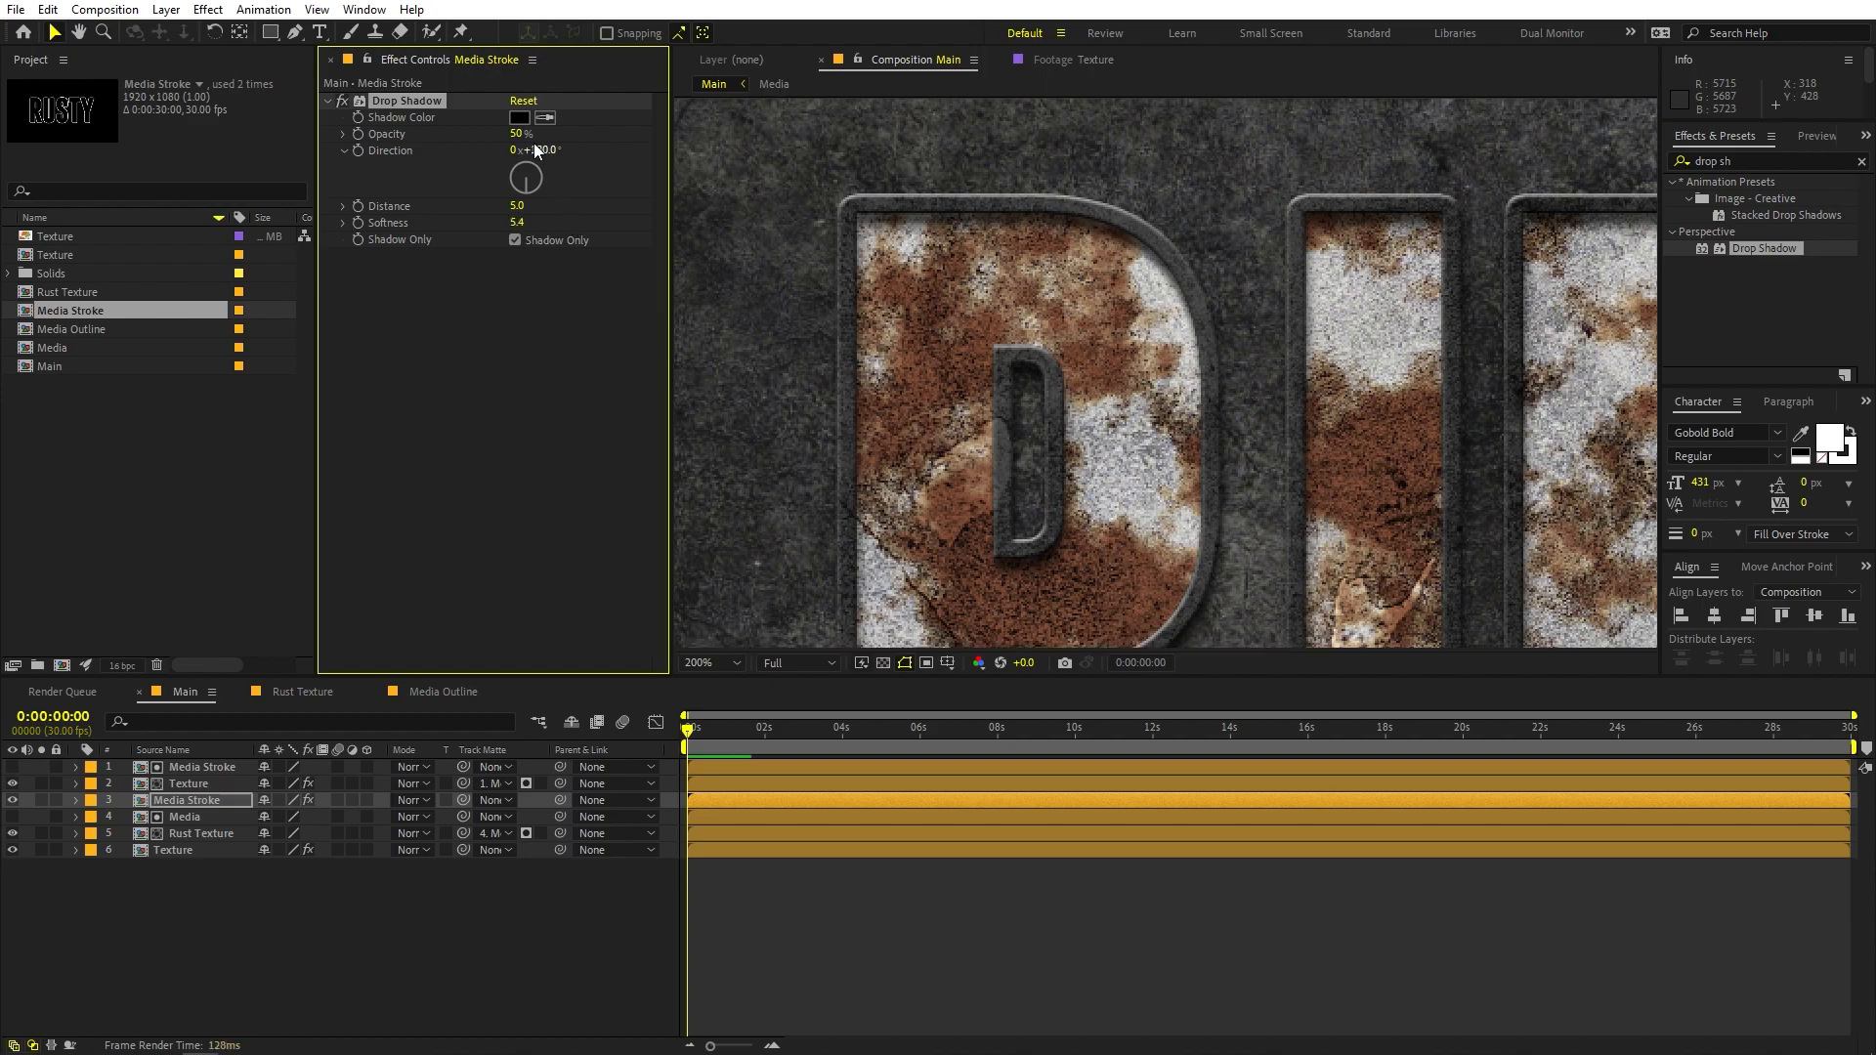
{"action": "left_click_drag", "start_coordinate": [518, 134], "coordinate": [600, 148]}
{"action": "scroll", "coordinate": [1198, 261], "scroll_direction": "down", "scroll_amount": 2}
{"action": "scroll", "coordinate": [1208, 320], "scroll_direction": "up", "scroll_amount": 2}
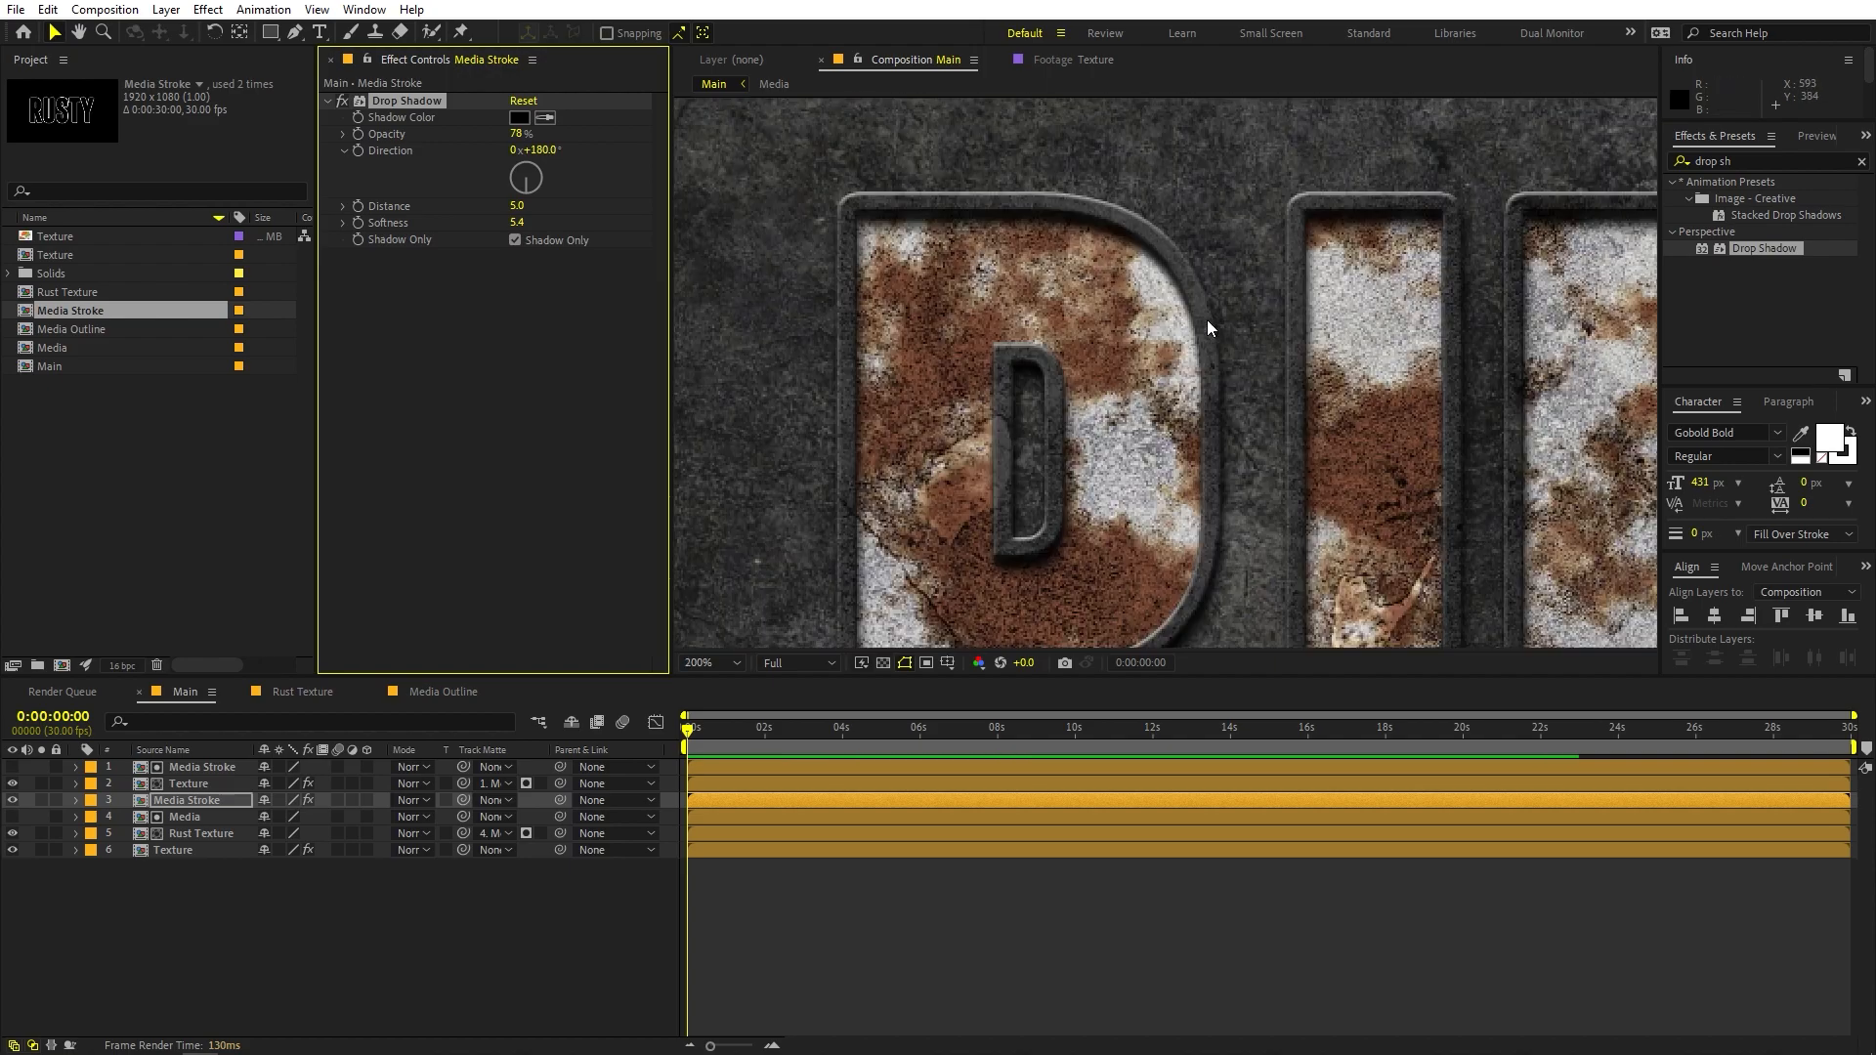
{"action": "left_click_drag", "start_coordinate": [509, 132], "coordinate": [480, 141]}
{"action": "left_click_drag", "start_coordinate": [515, 222], "coordinate": [464, 232]}
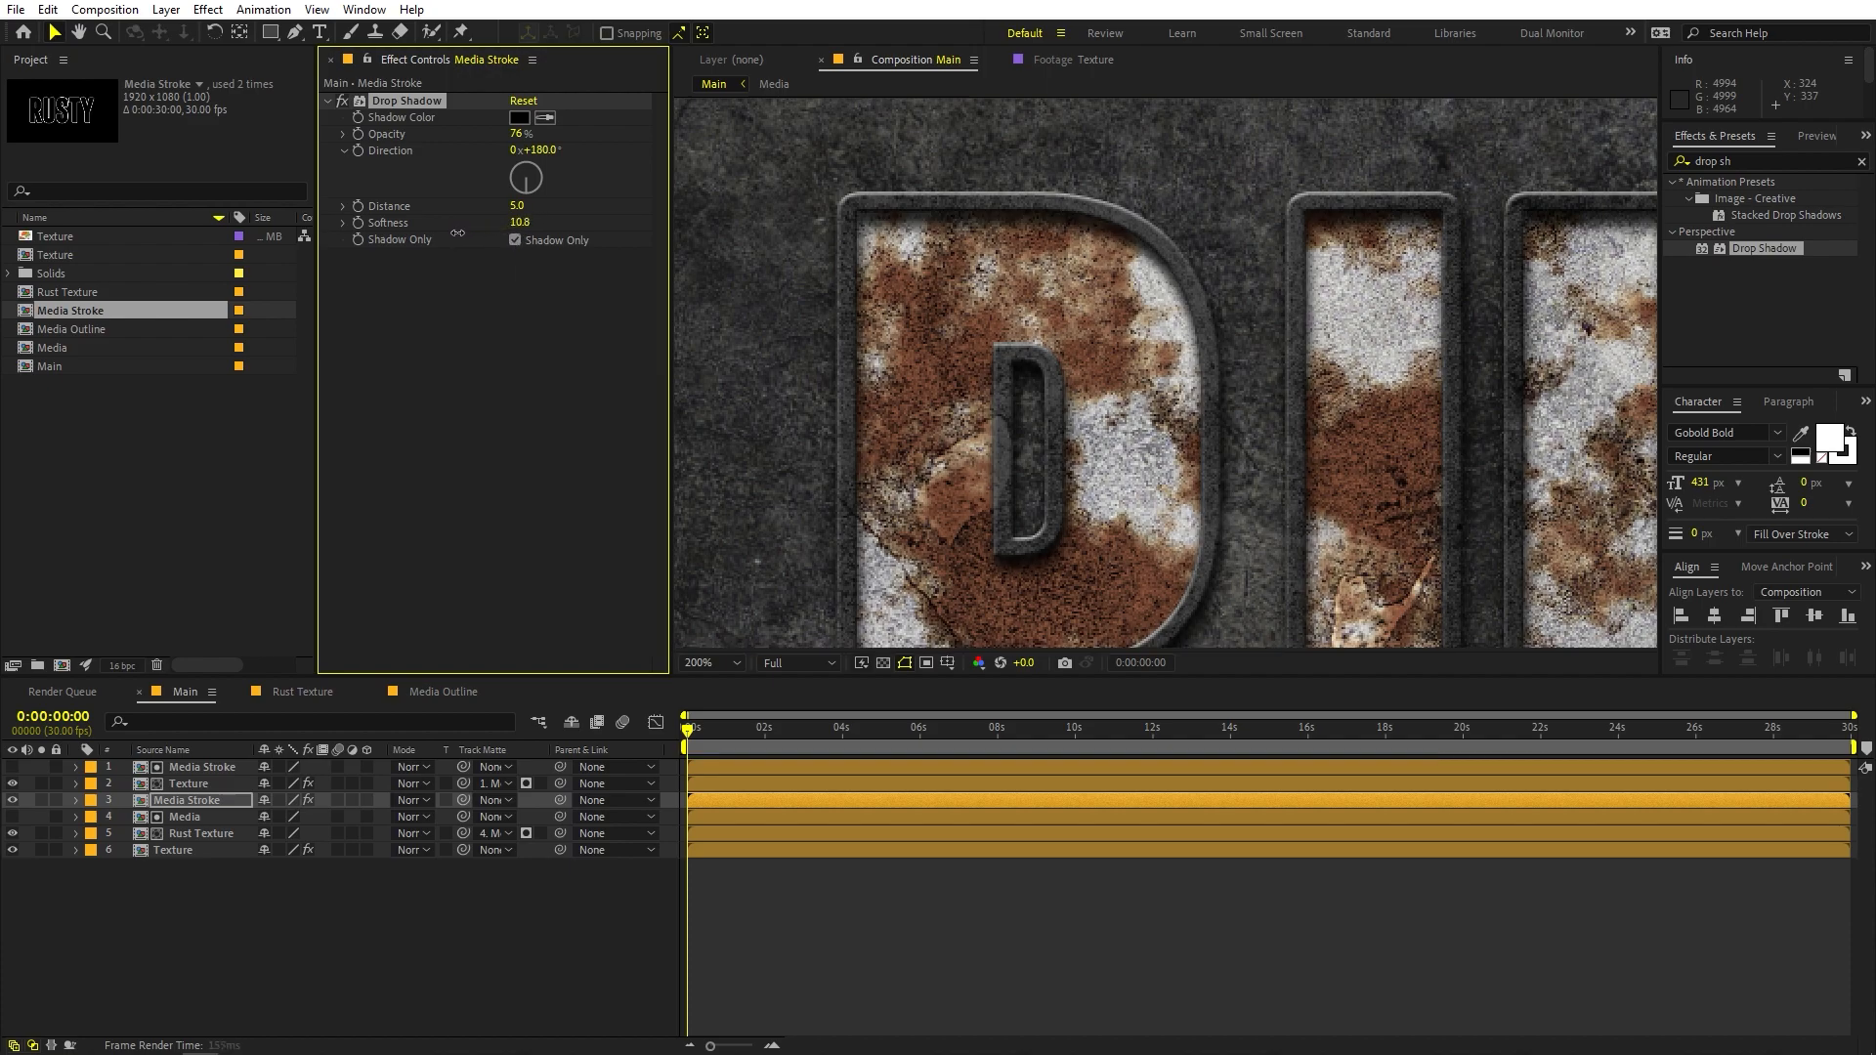
{"action": "mouse_move", "coordinate": [515, 136]}
{"action": "left_mouse_down"}
{"action": "mouse_move", "coordinate": [572, 137]}
{"action": "mouse_move", "coordinate": [532, 138]}
{"action": "left_mouse_up"}
Examine the inner shadows across the RUSTY letters up close and with the whole composition fitted in the viewer
{"action": "scroll", "coordinate": [709, 244], "scroll_direction": "down", "scroll_amount": 1}
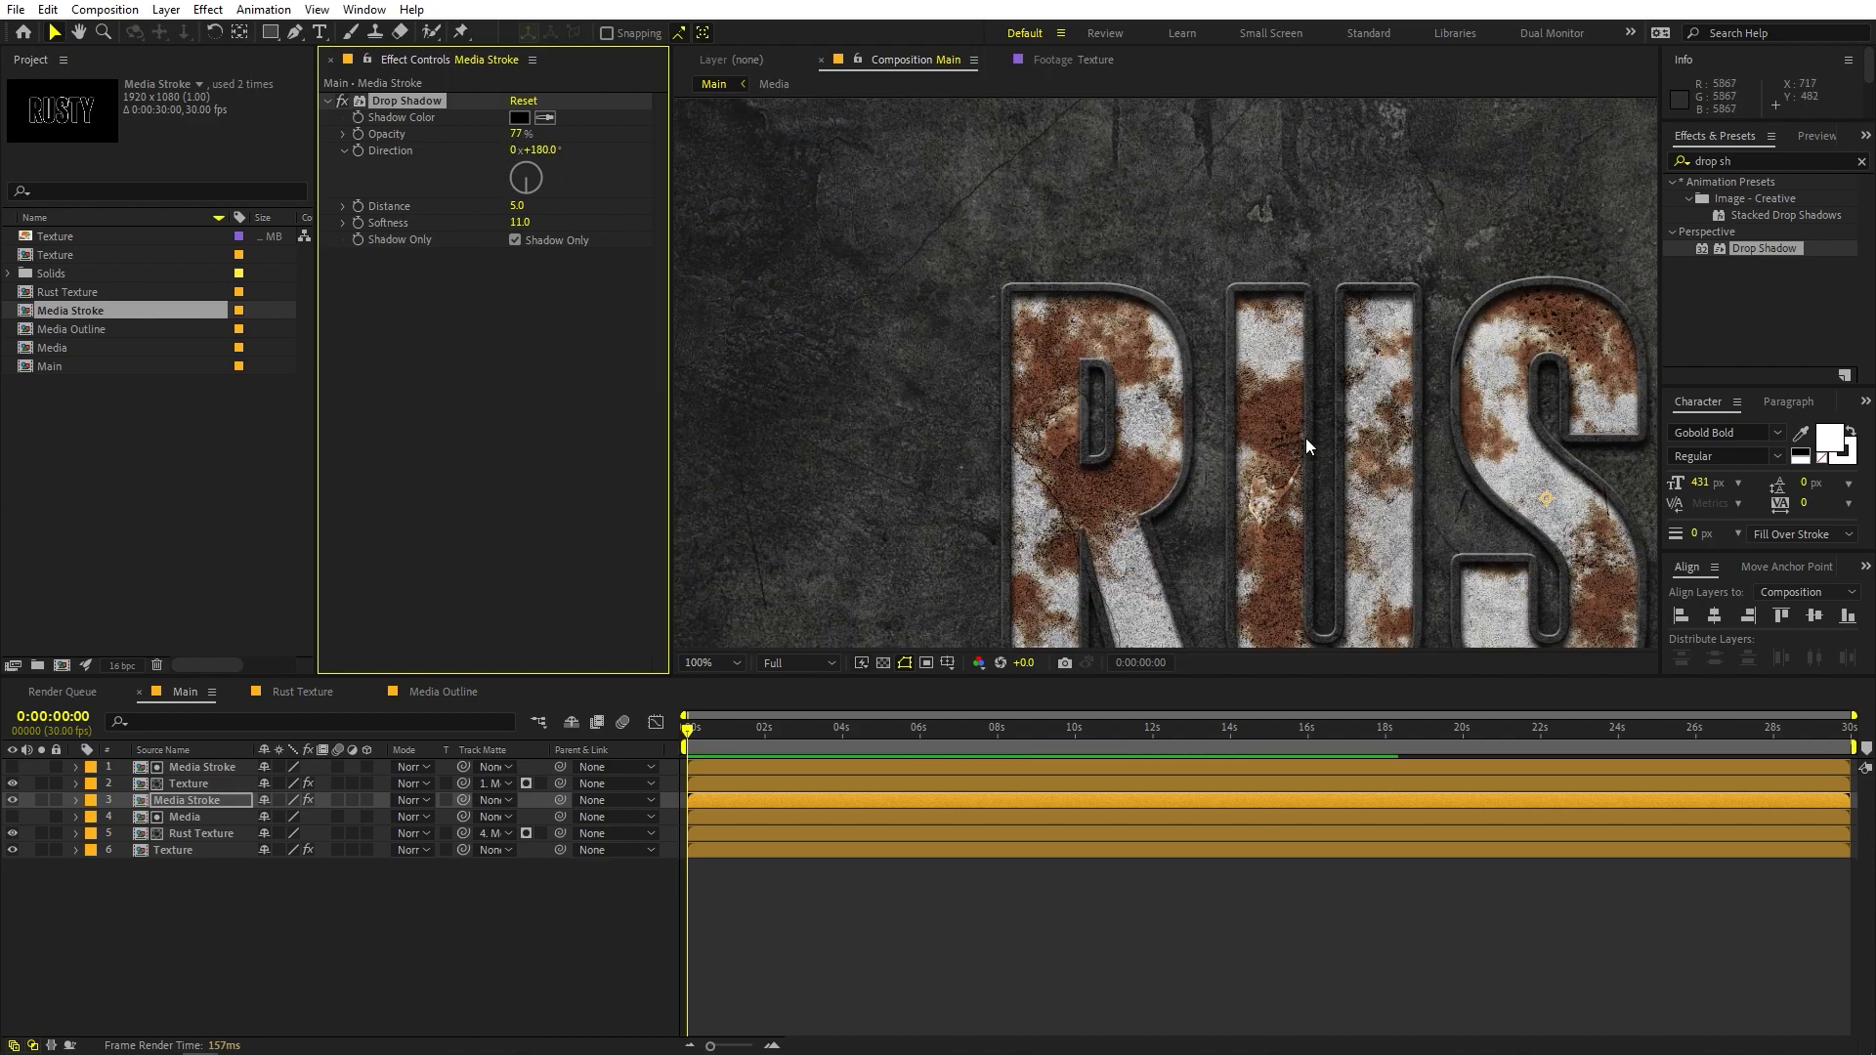
{"action": "left_click_drag", "start_coordinate": [1381, 477], "coordinate": [1012, 281]}
{"action": "scroll", "coordinate": [1012, 281], "scroll_direction": "down", "scroll_amount": 2}
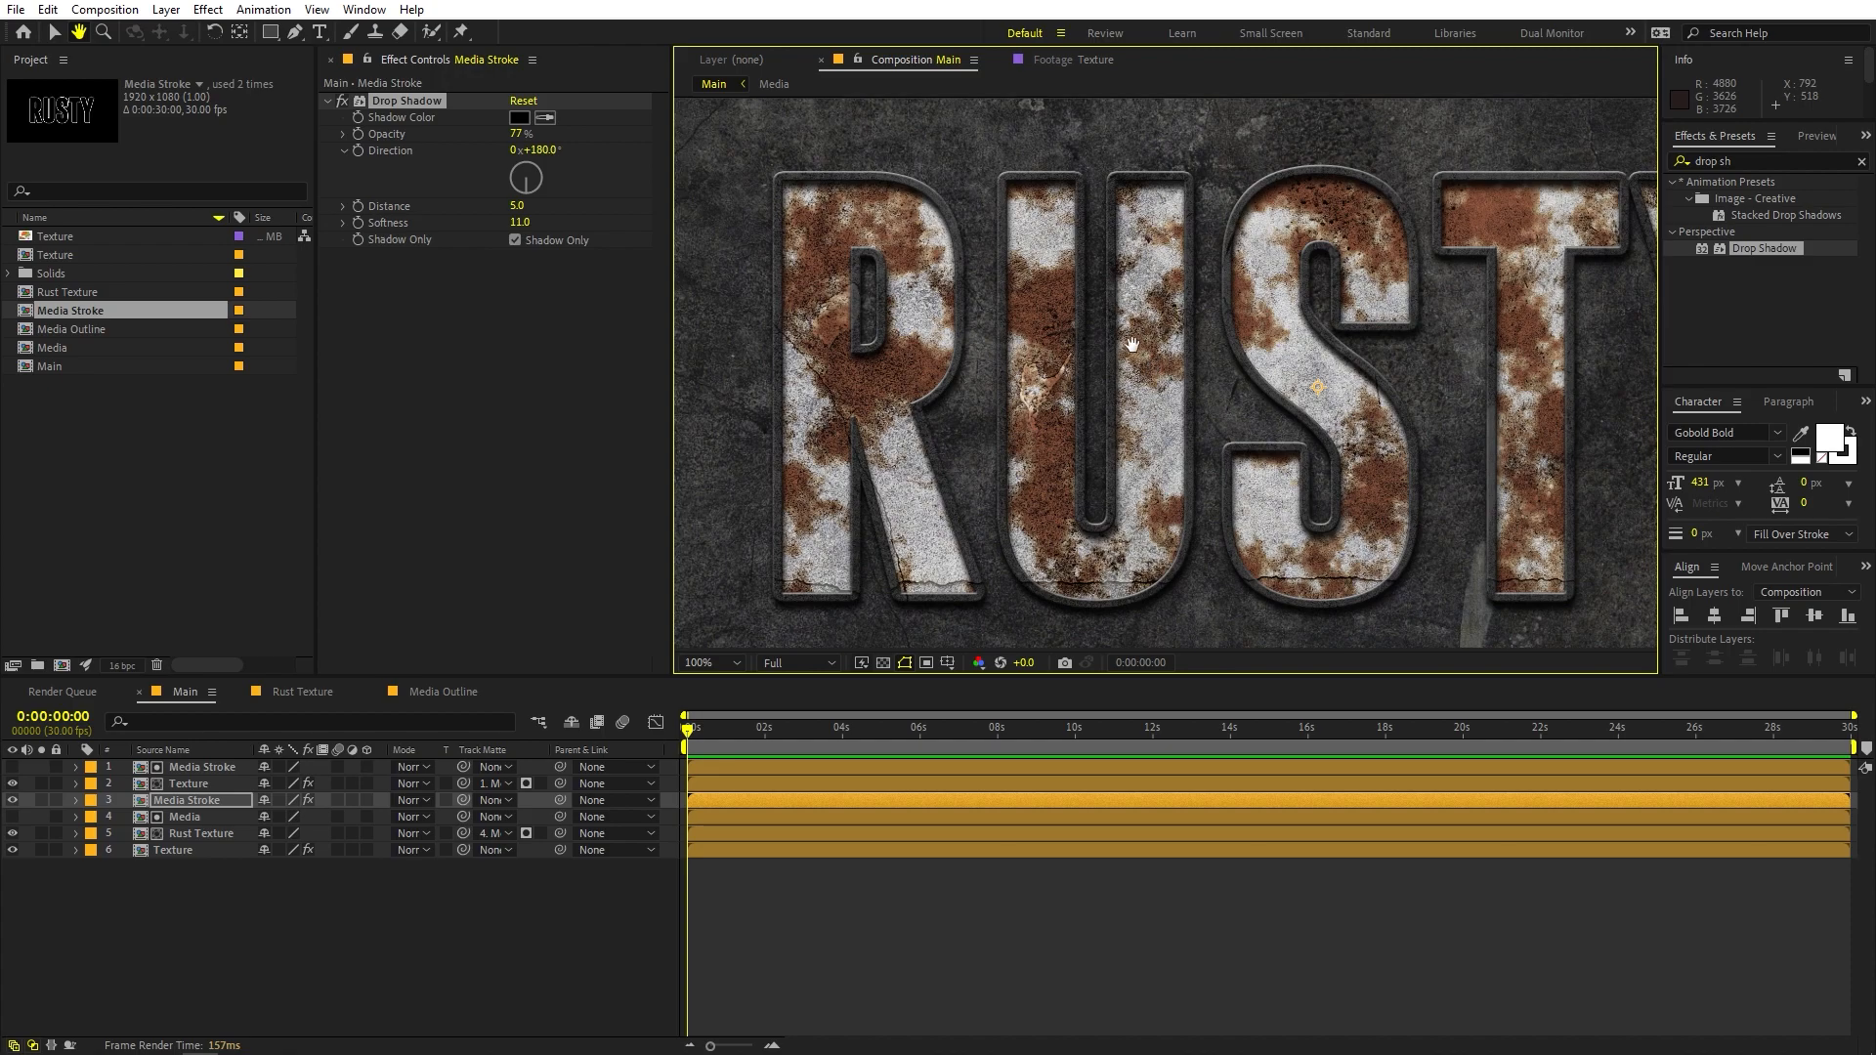
{"action": "scroll", "coordinate": [940, 309], "scroll_direction": "up", "scroll_amount": 2}
{"action": "scroll", "coordinate": [940, 309], "scroll_direction": "down", "scroll_amount": 1}
{"action": "key", "text": "space"}
{"action": "left_click_drag", "start_coordinate": [749, 195], "coordinate": [1047, 260]}
{"action": "scroll", "coordinate": [1047, 261], "scroll_direction": "up", "scroll_amount": 1}
{"action": "scroll", "coordinate": [1047, 261], "scroll_direction": "down", "scroll_amount": 1}
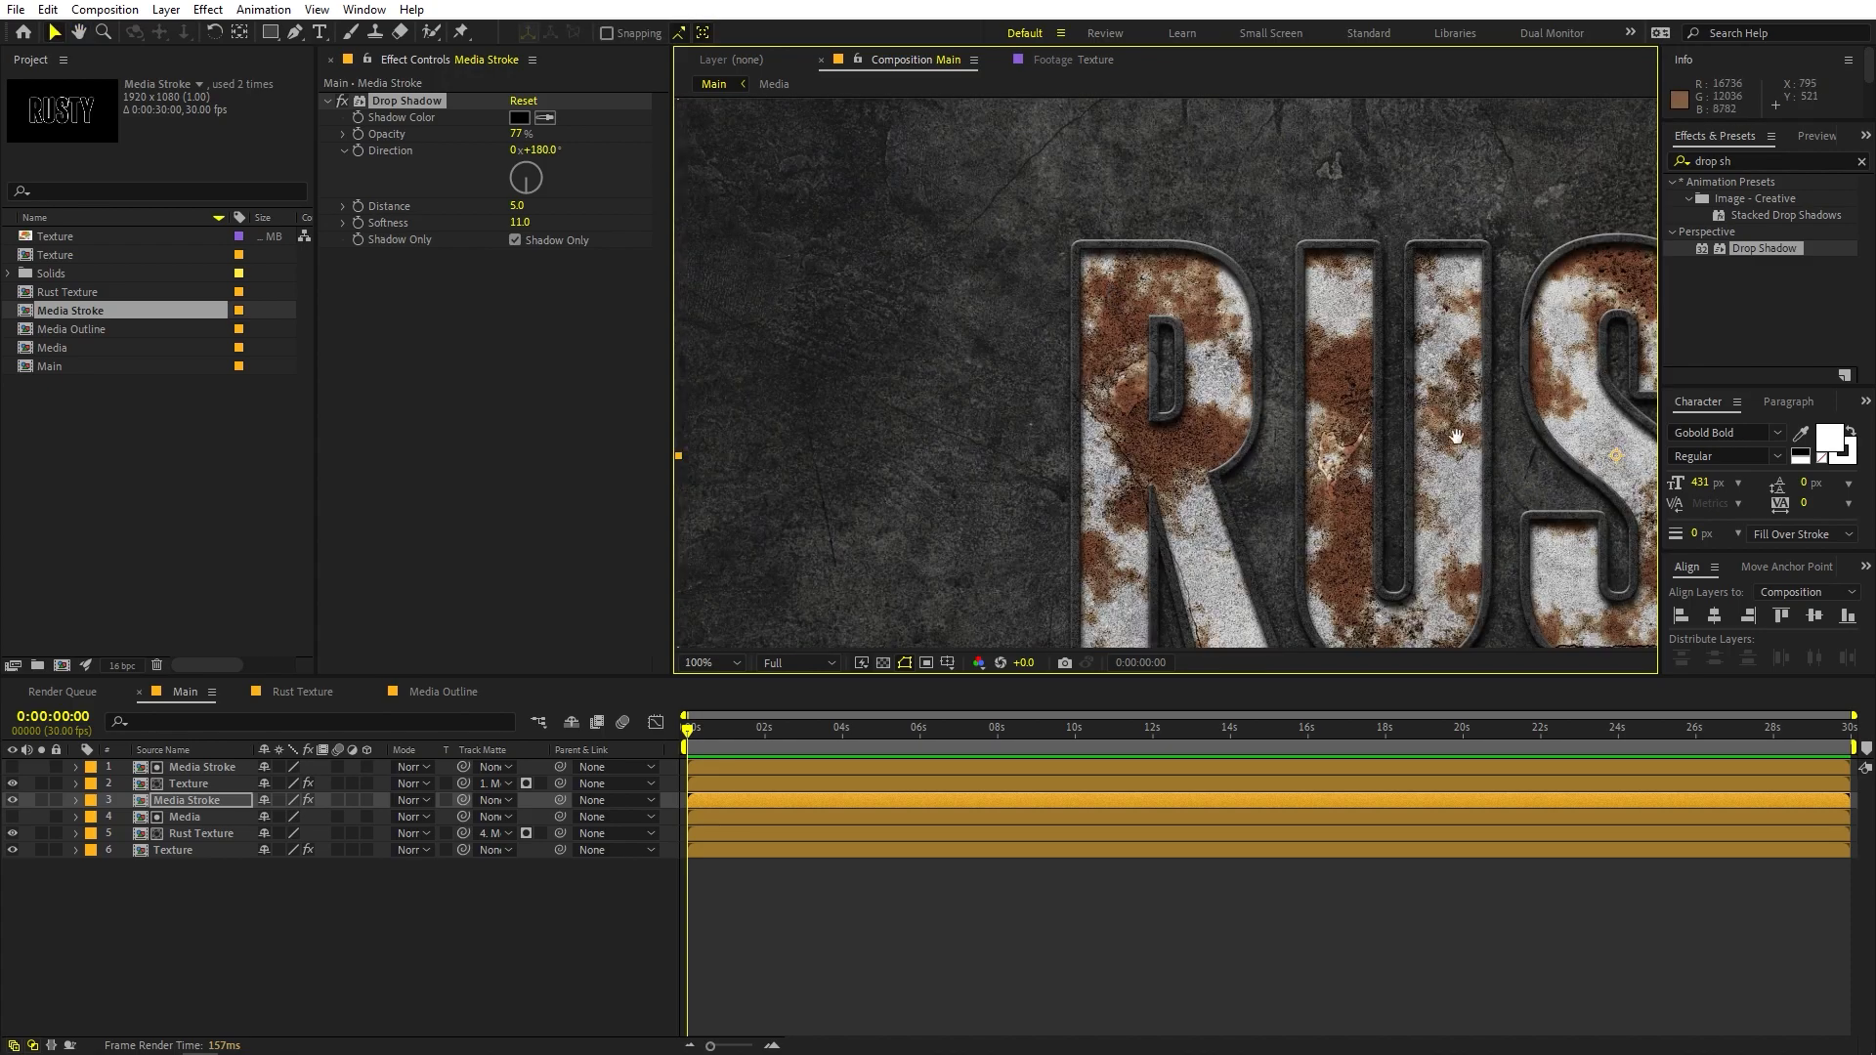
{"action": "left_click_drag", "start_coordinate": [1445, 432], "coordinate": [1216, 349]}
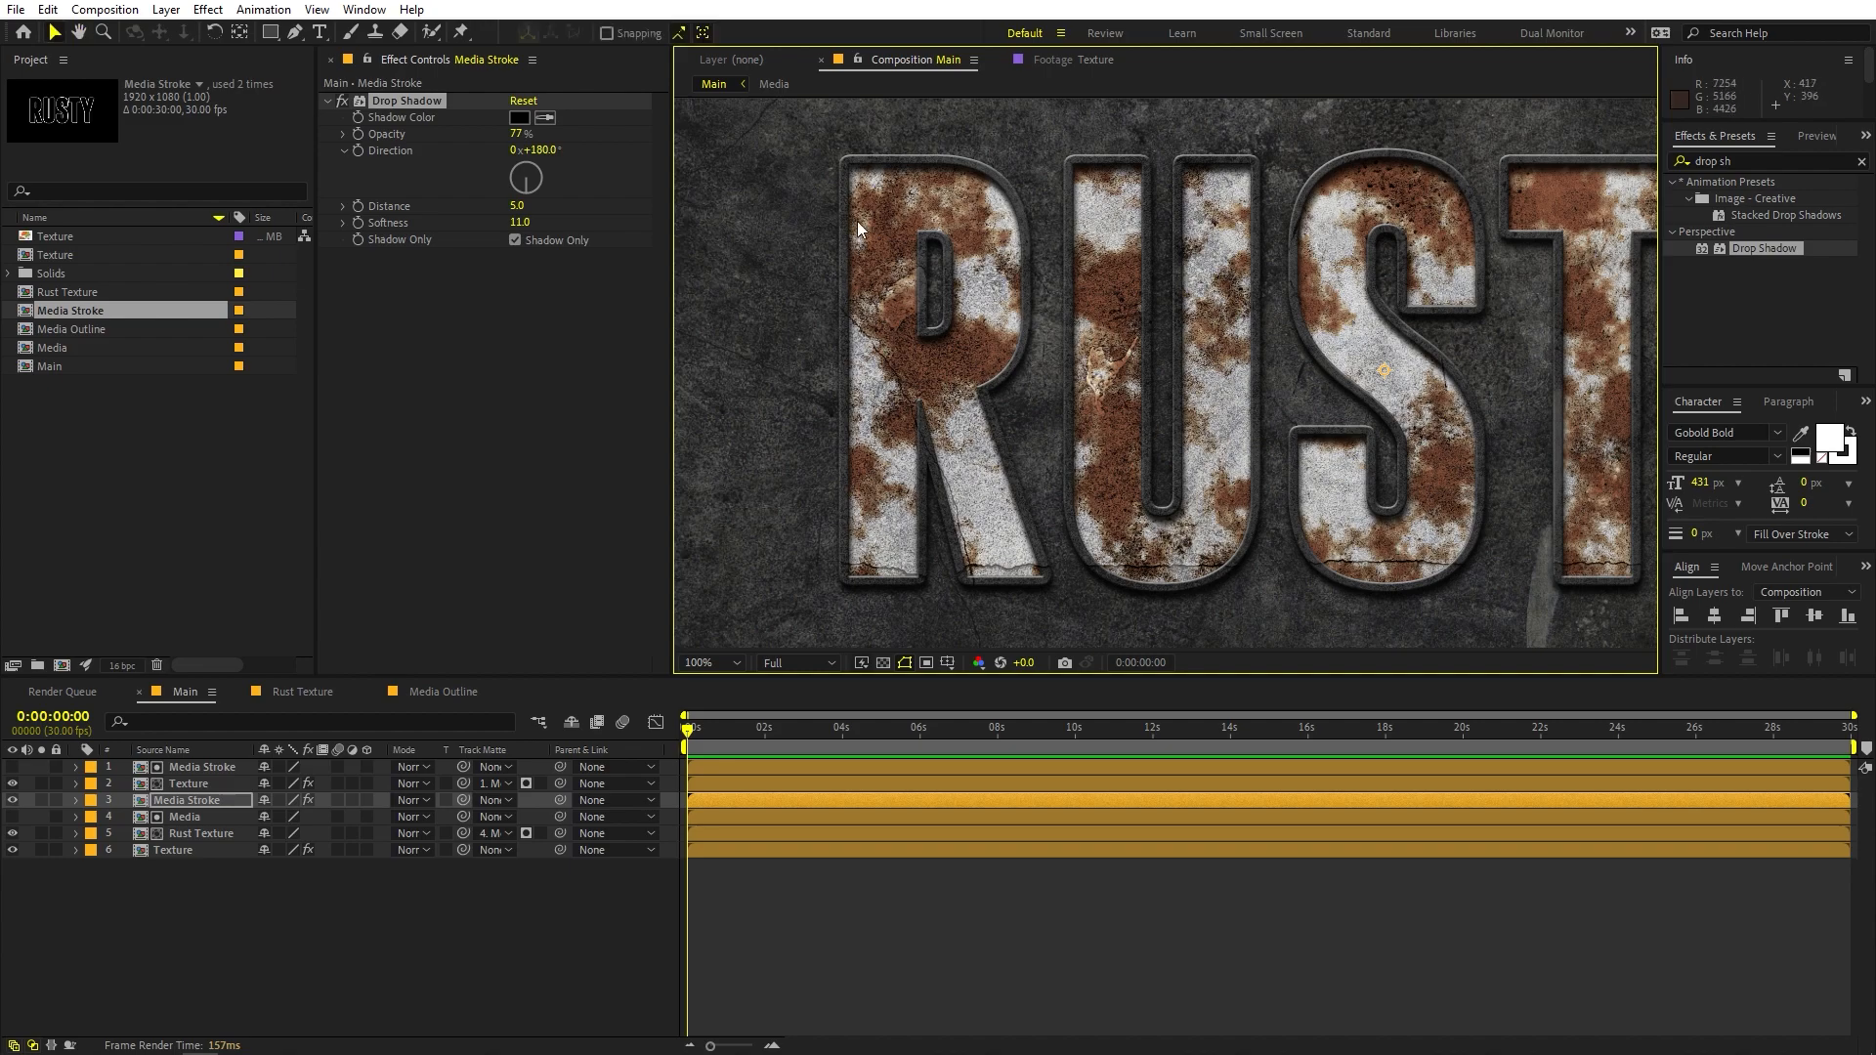
{"action": "left_click", "coordinate": [711, 663]}
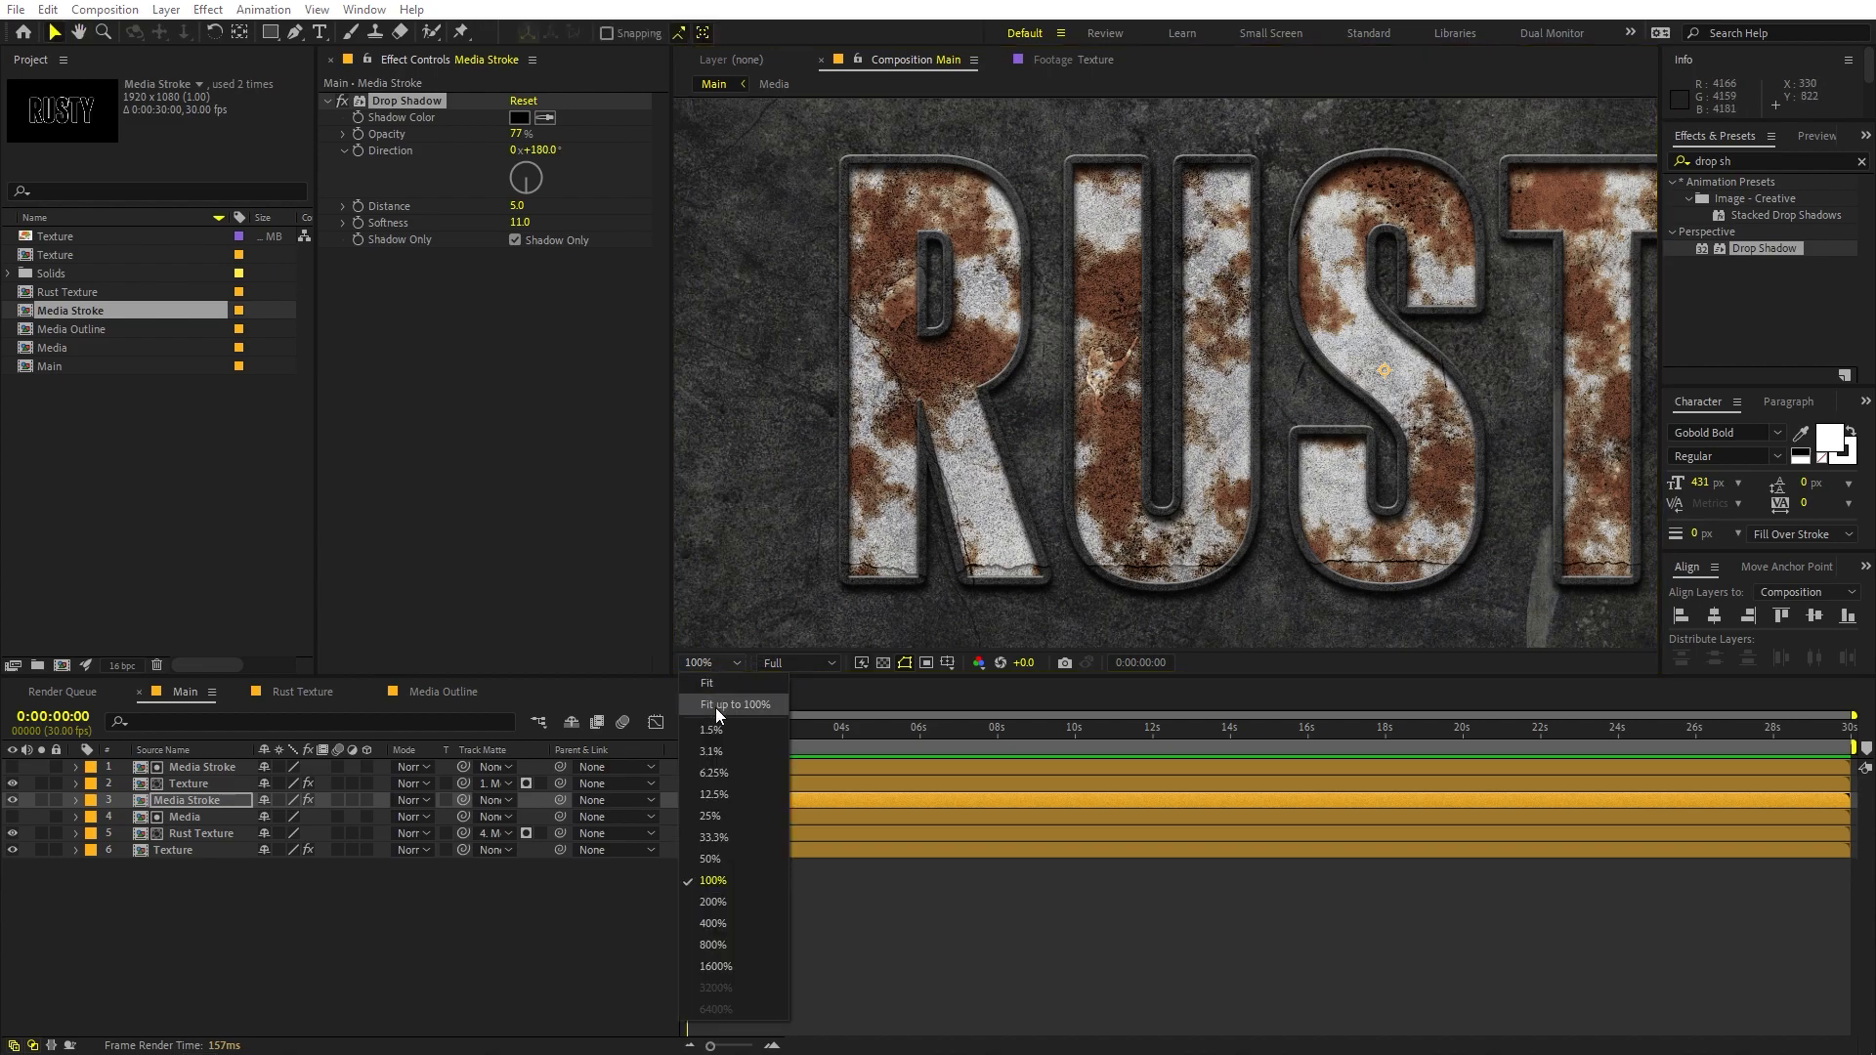
{"action": "left_click", "coordinate": [715, 704]}
Rename the Media Stroke layer carrying the Drop Shadow effect as Inner Shadows
{"action": "left_click", "coordinate": [154, 494]}
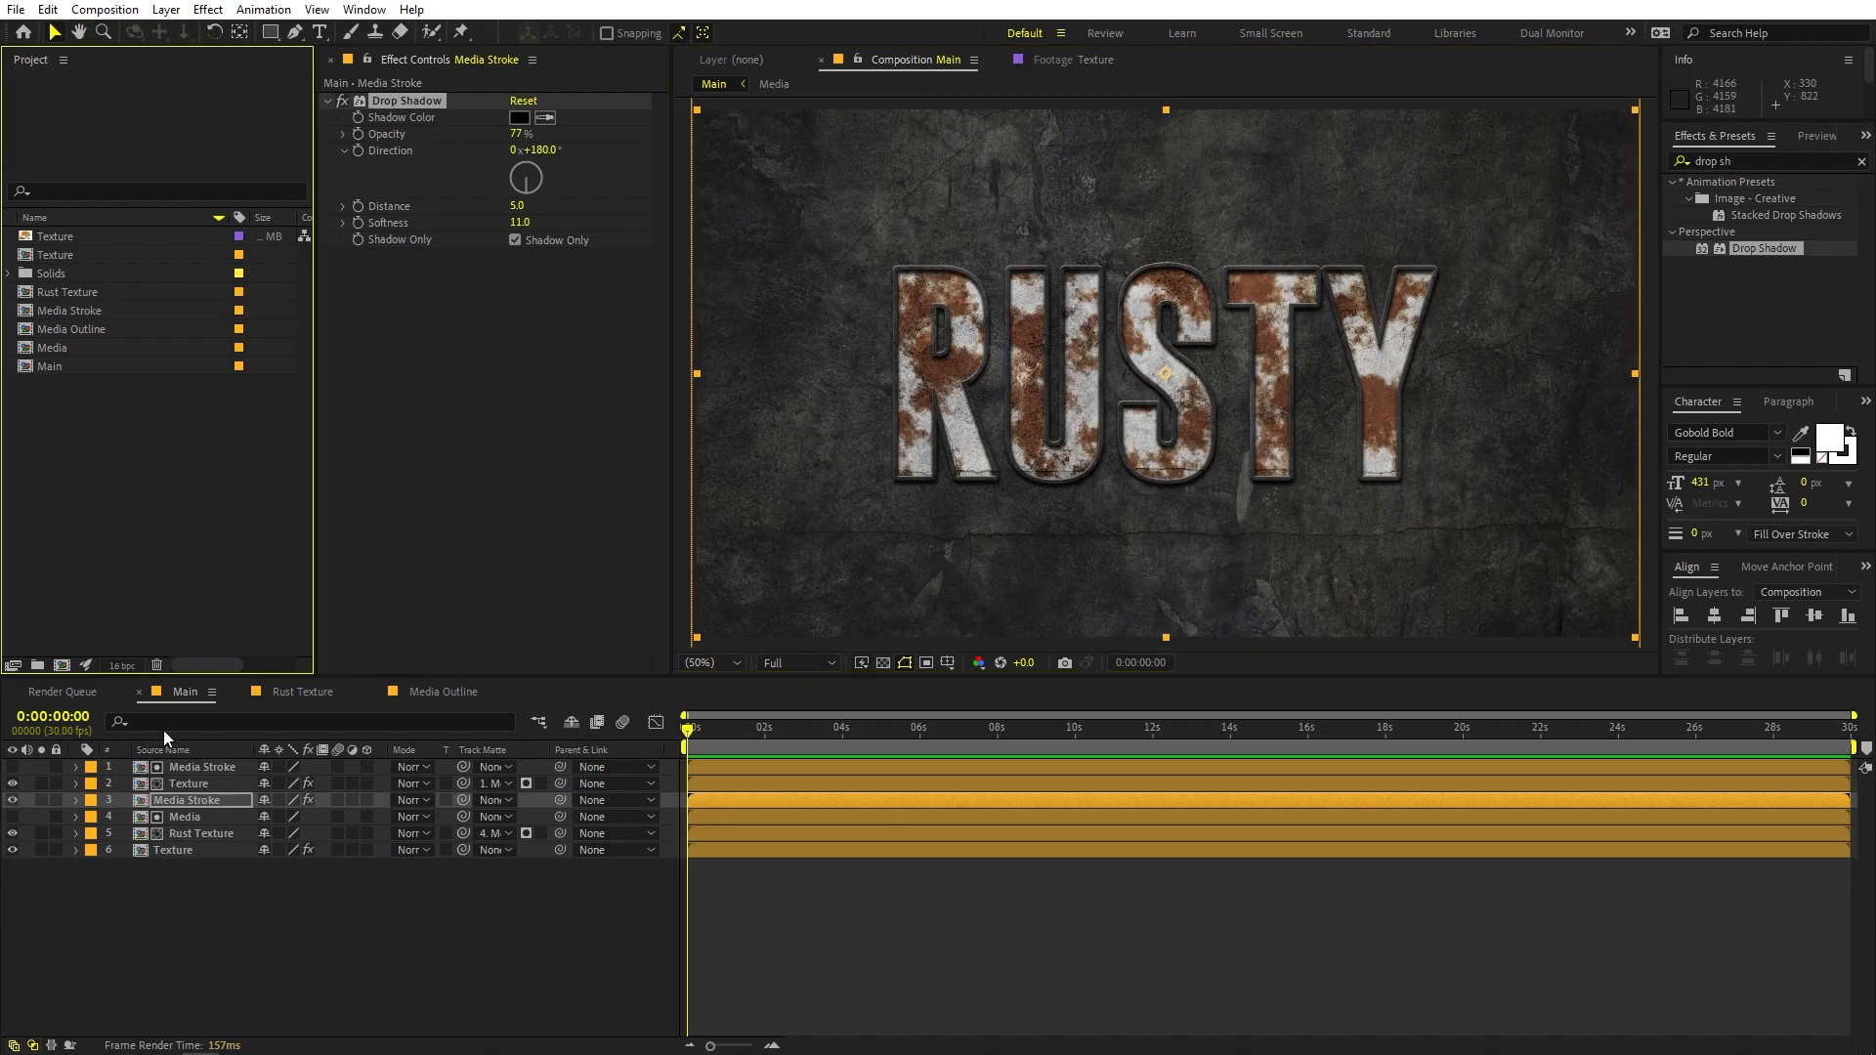
{"action": "left_click", "coordinate": [151, 946]}
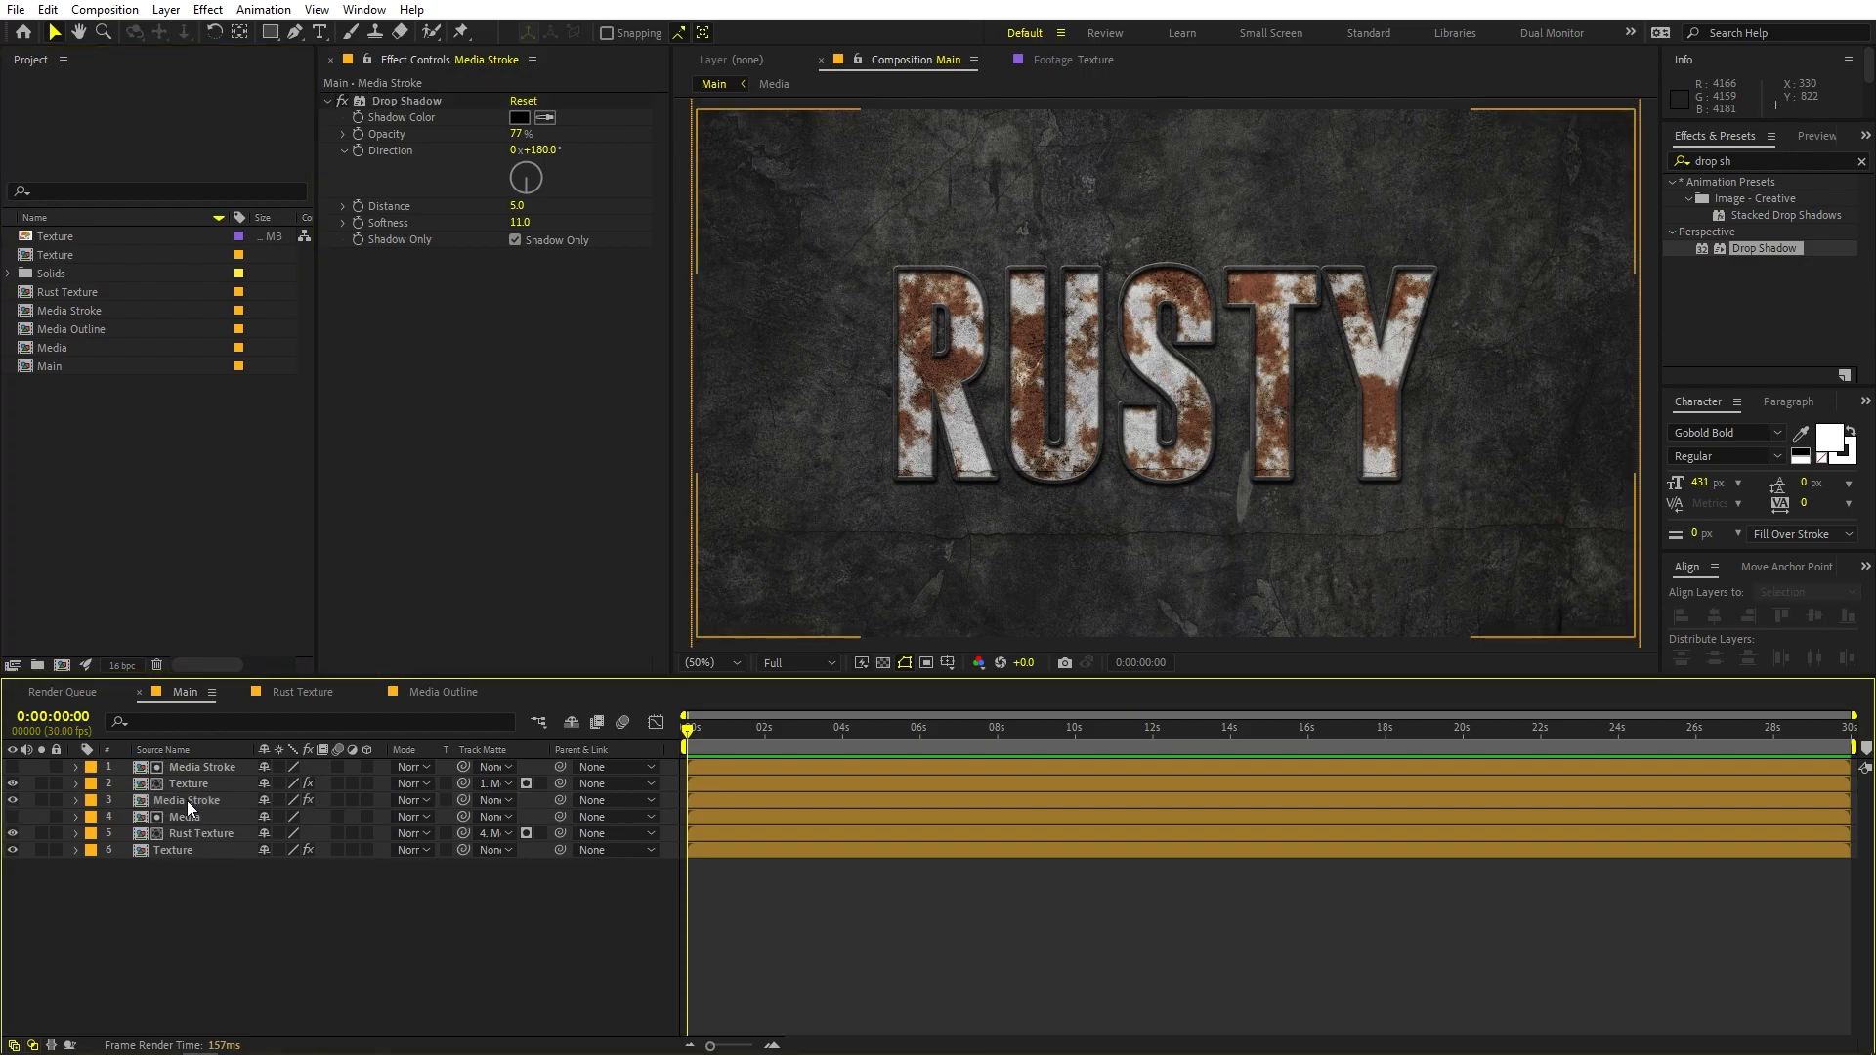
{"action": "left_click", "coordinate": [185, 800]}
{"action": "key", "text": "Return"}
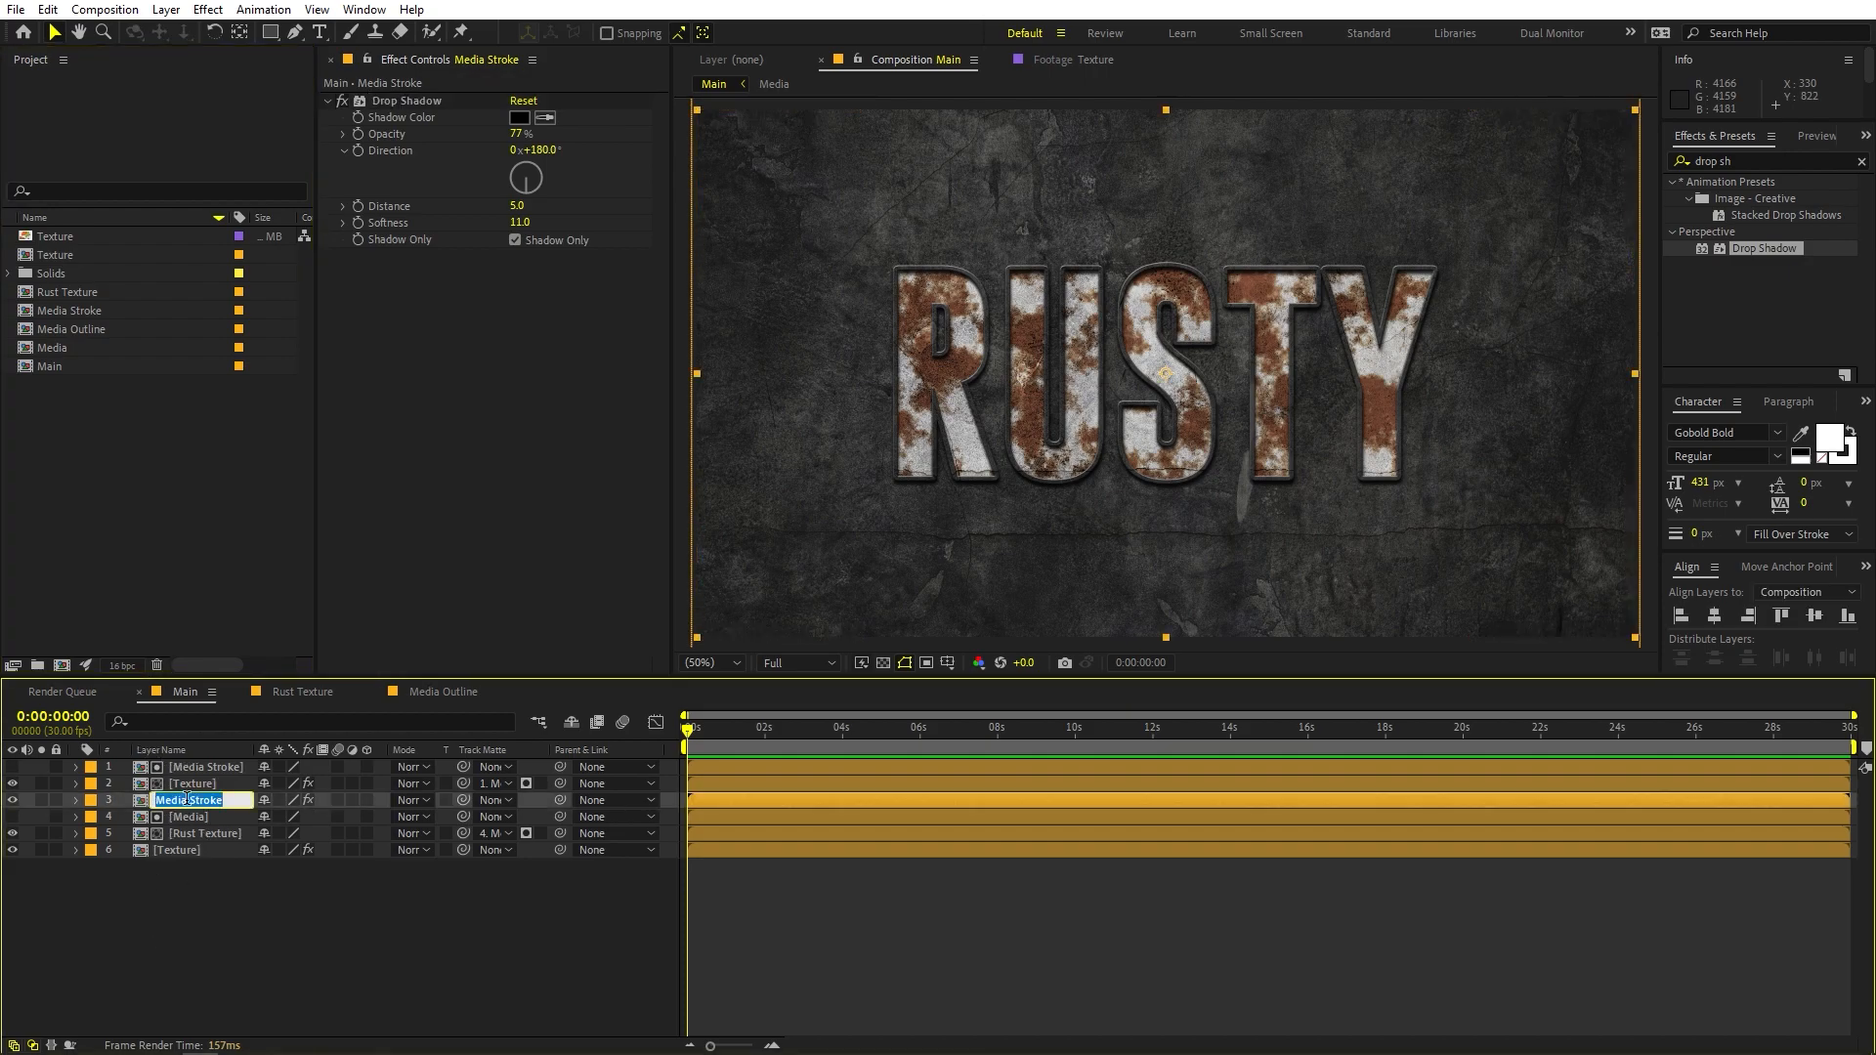
{"action": "key", "text": "BackSpace"}
{"action": "type", "text": "Inner Shadows"}
{"action": "left_click", "coordinate": [221, 905]}
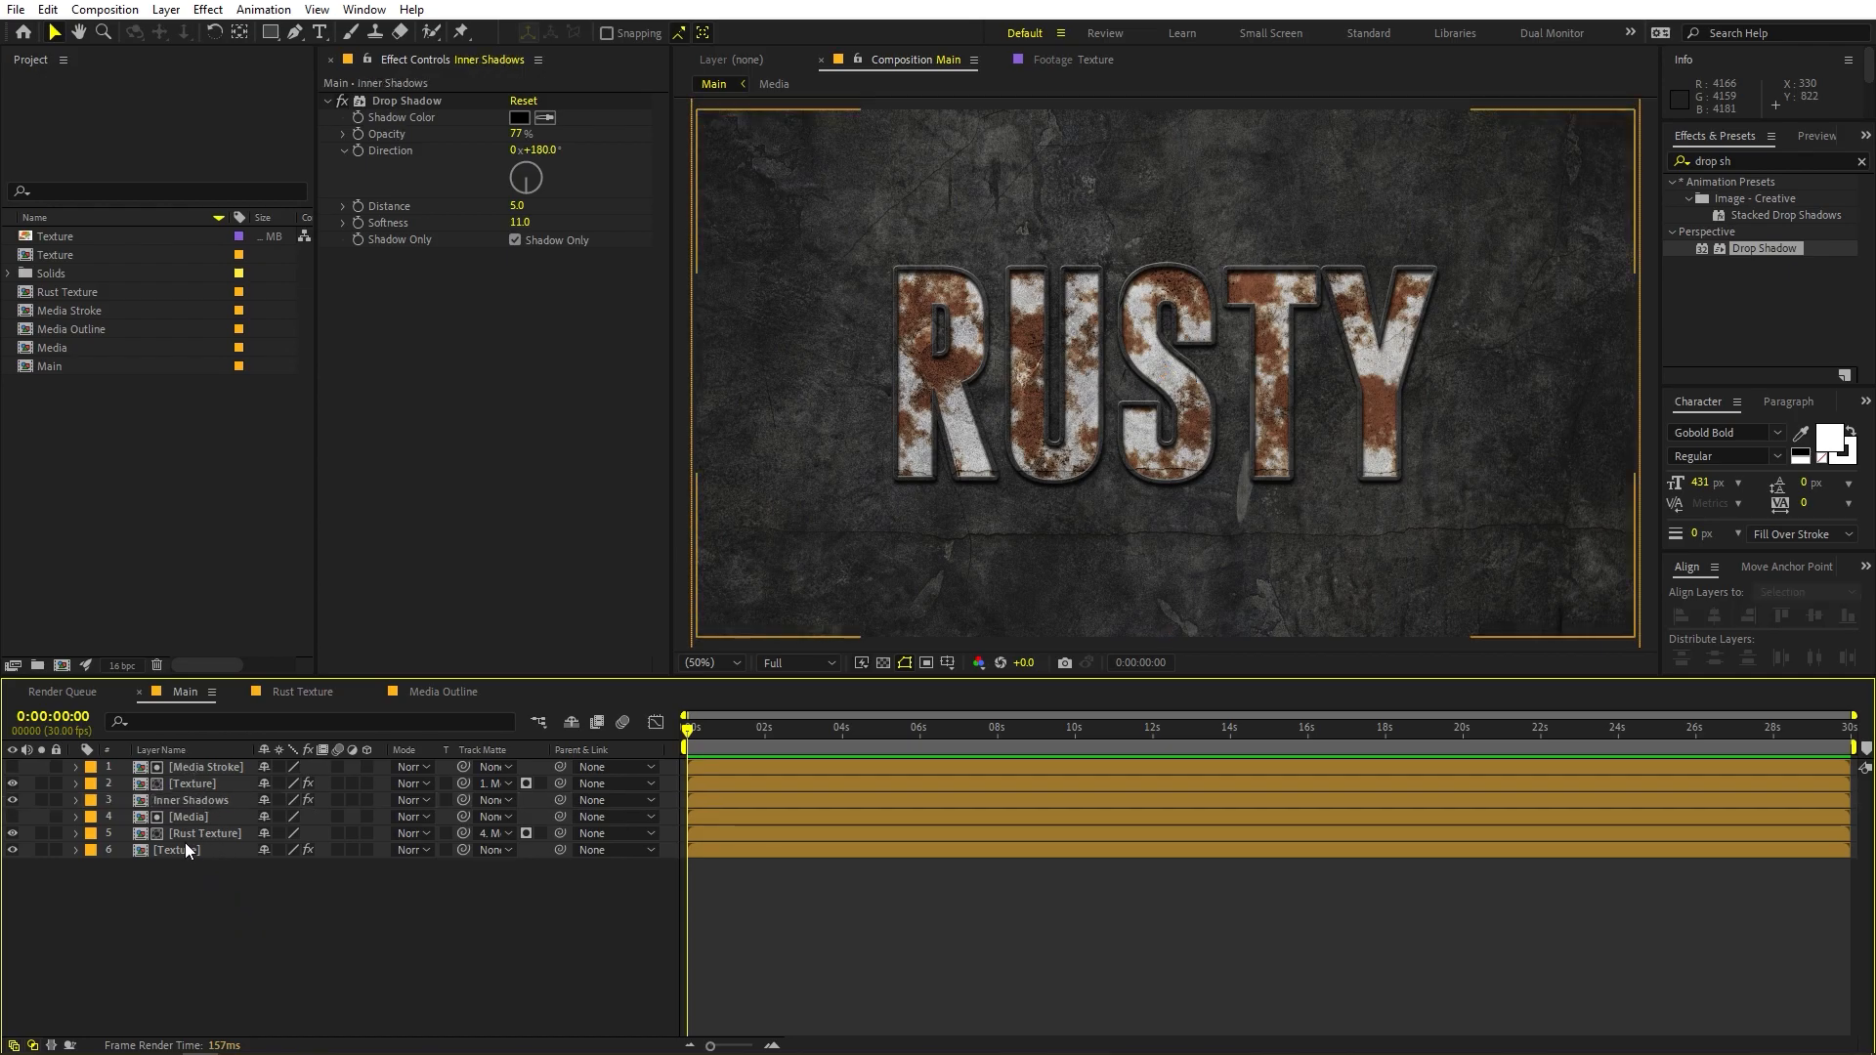
Place another copy of Media Stroke in Main between the Rust Texture layer and the background Texture layer
{"action": "left_click", "coordinate": [185, 496]}
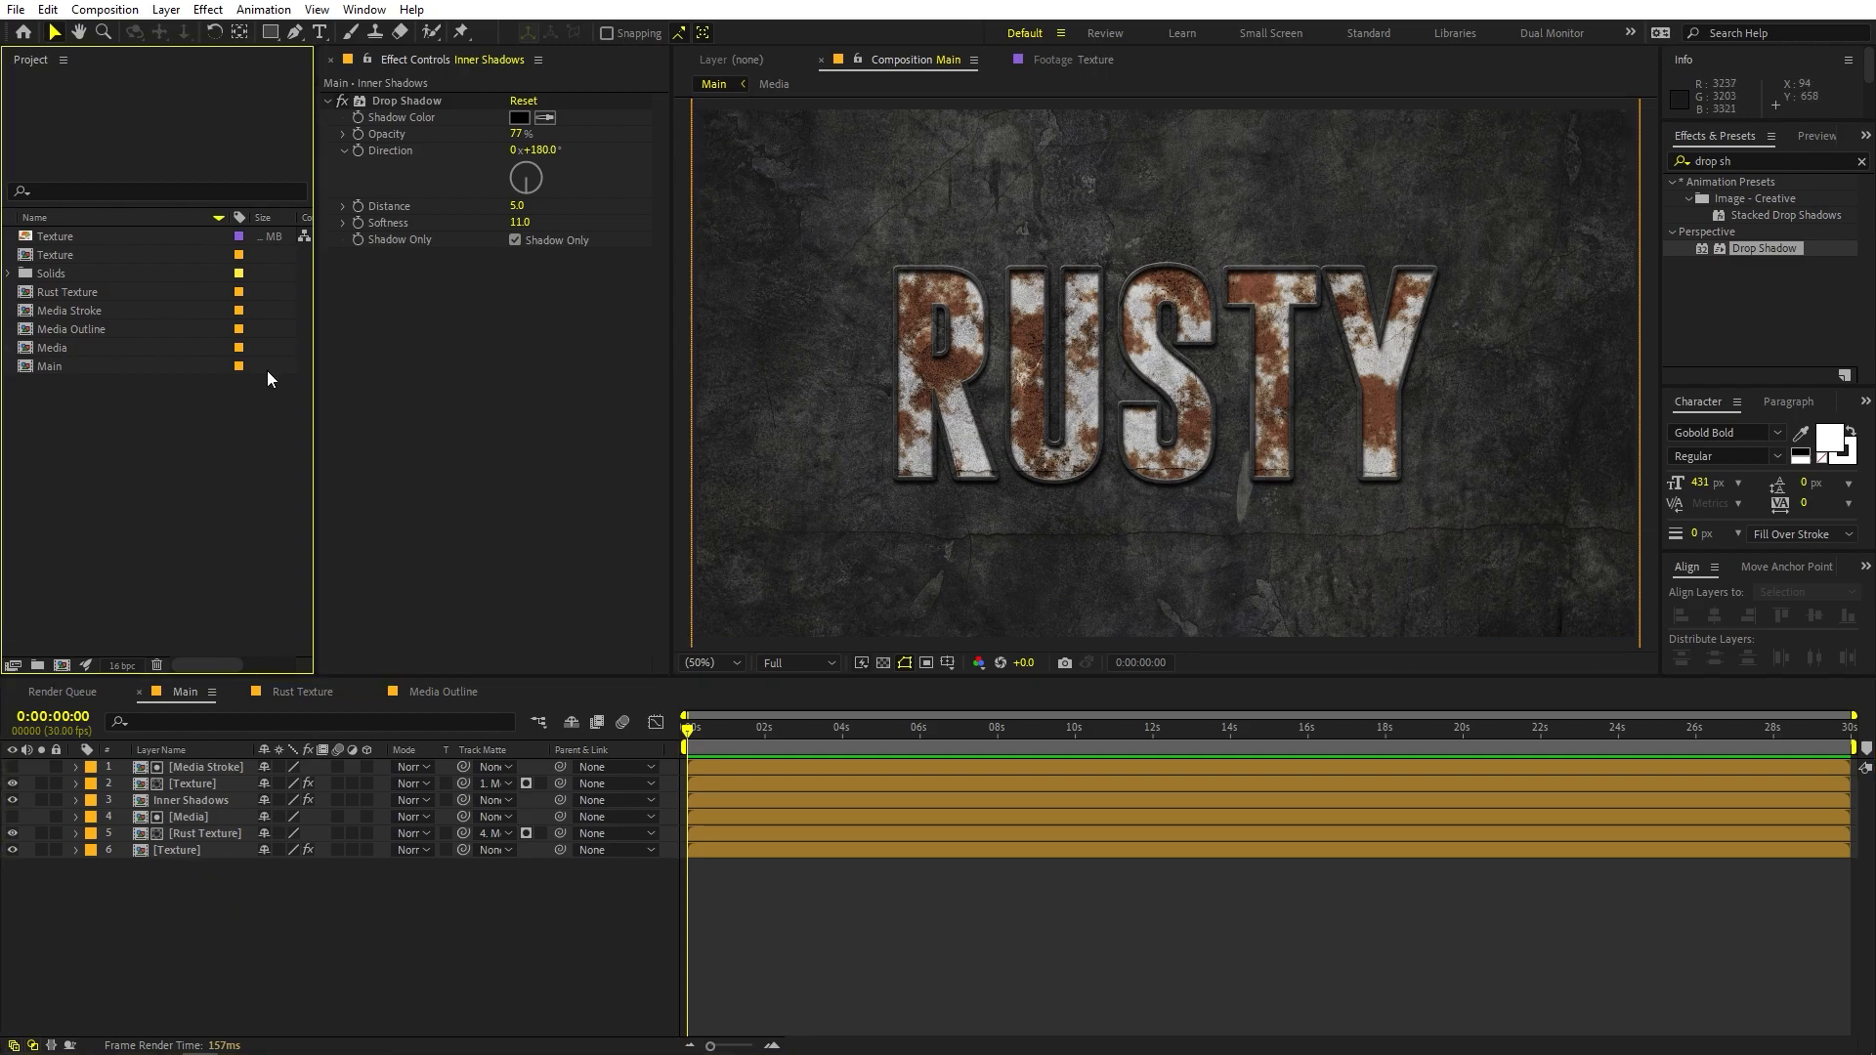
{"action": "left_click", "coordinate": [44, 311]}
{"action": "mouse_move", "coordinate": [56, 308]}
{"action": "left_mouse_down"}
{"action": "mouse_move", "coordinate": [202, 730]}
{"action": "mouse_move", "coordinate": [150, 842]}
{"action": "left_mouse_up"}
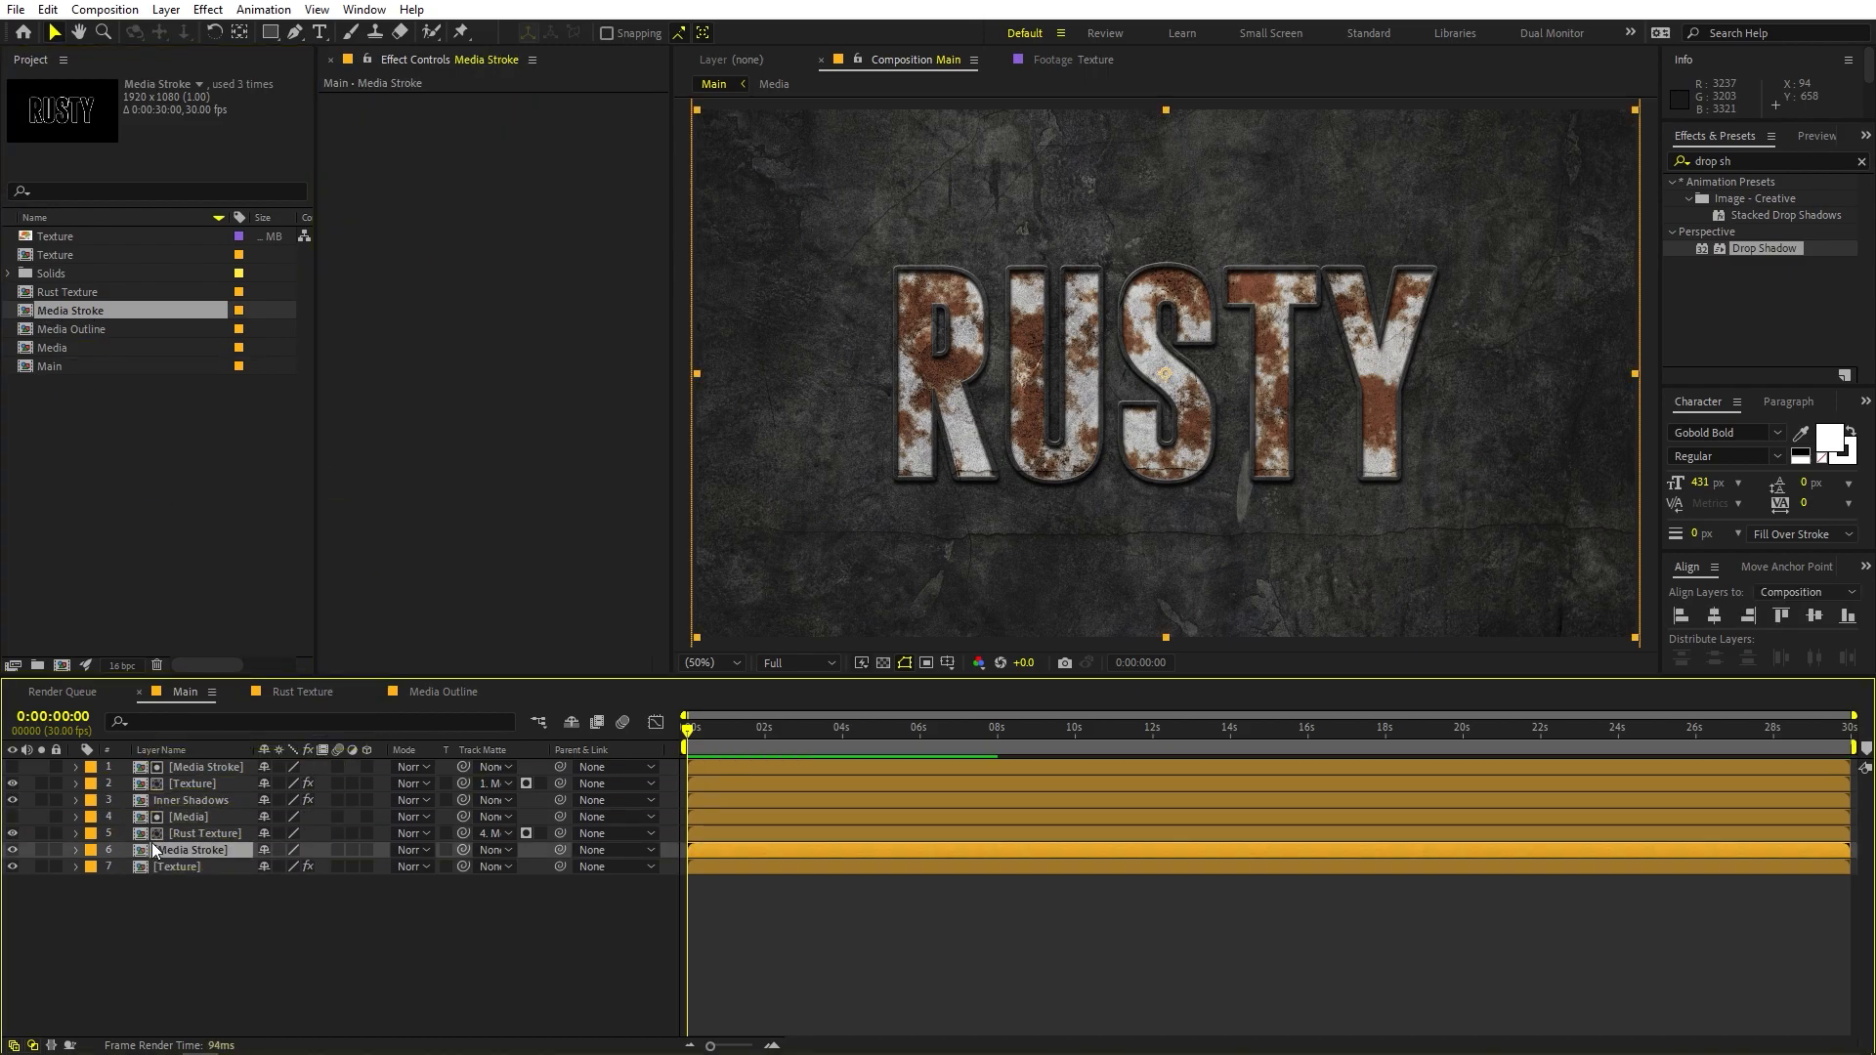
Apply the Fill effect to the new Media Stroke layer and set its color to black (000000)
{"action": "left_click", "coordinate": [1767, 162]}
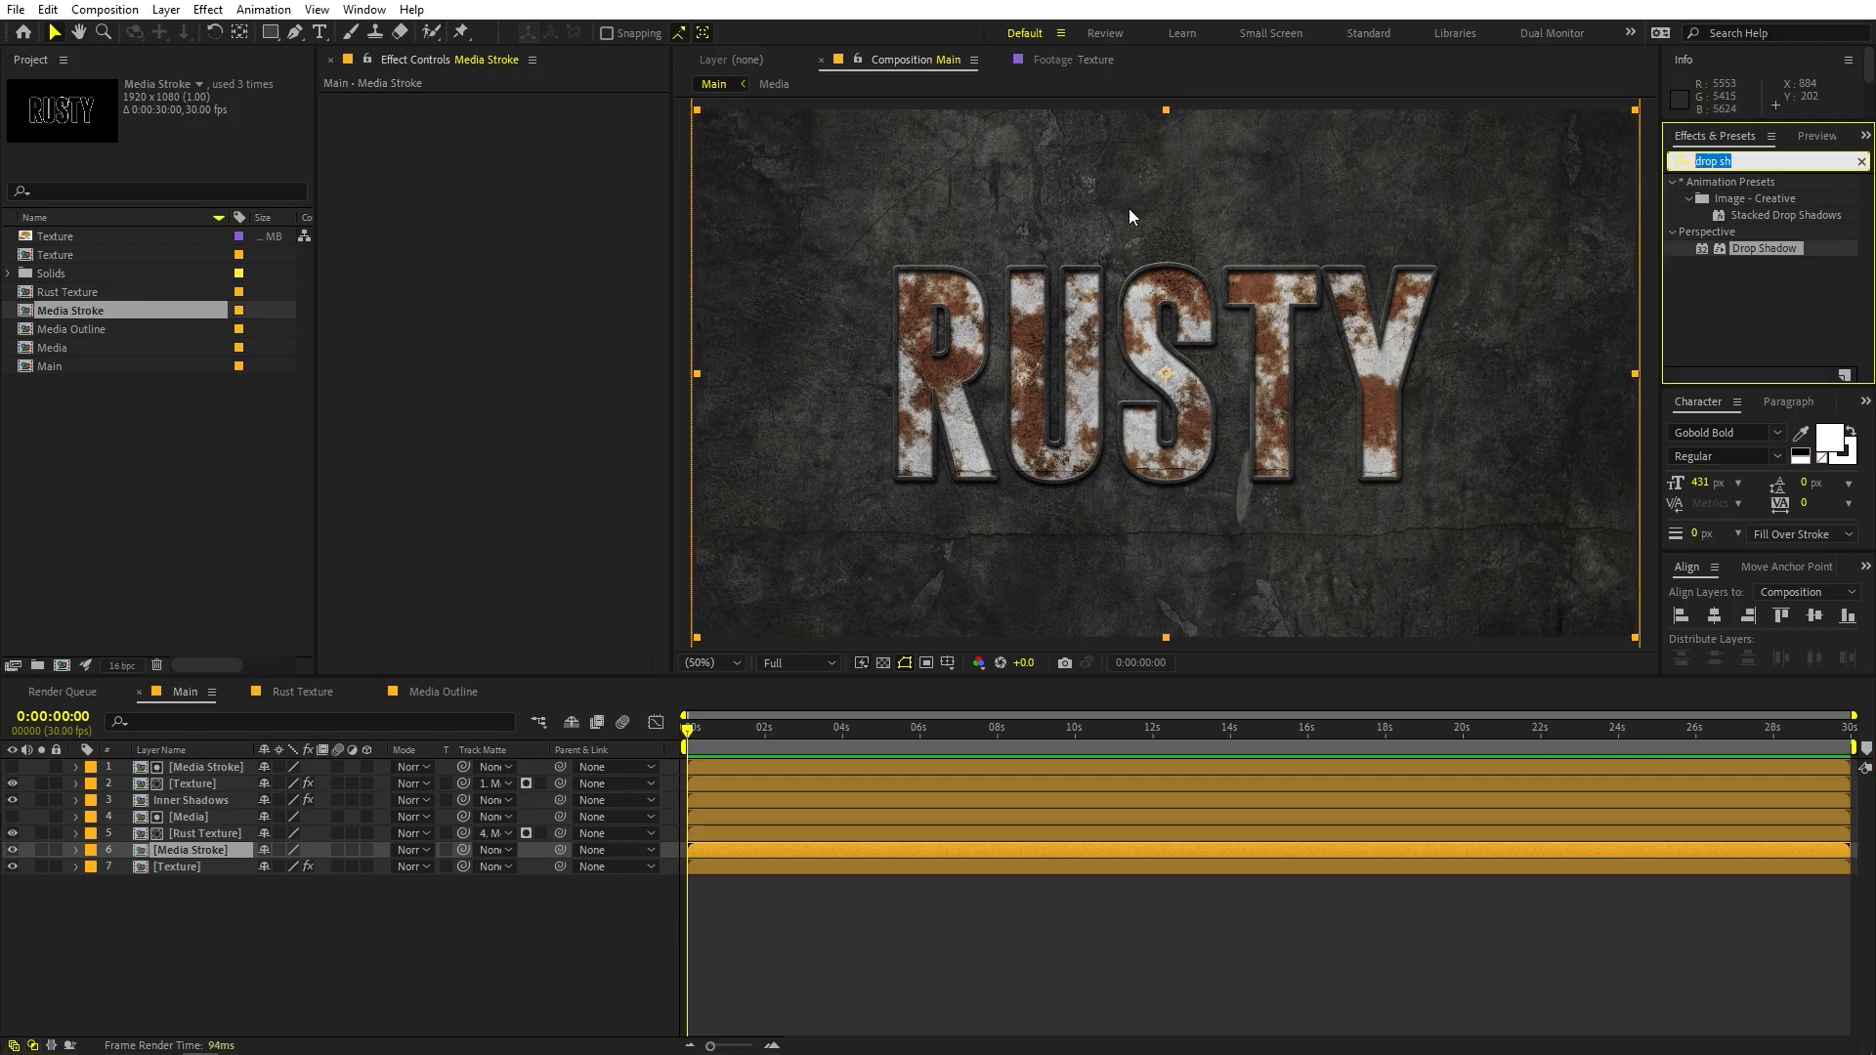
{"action": "type", "text": "fill"}
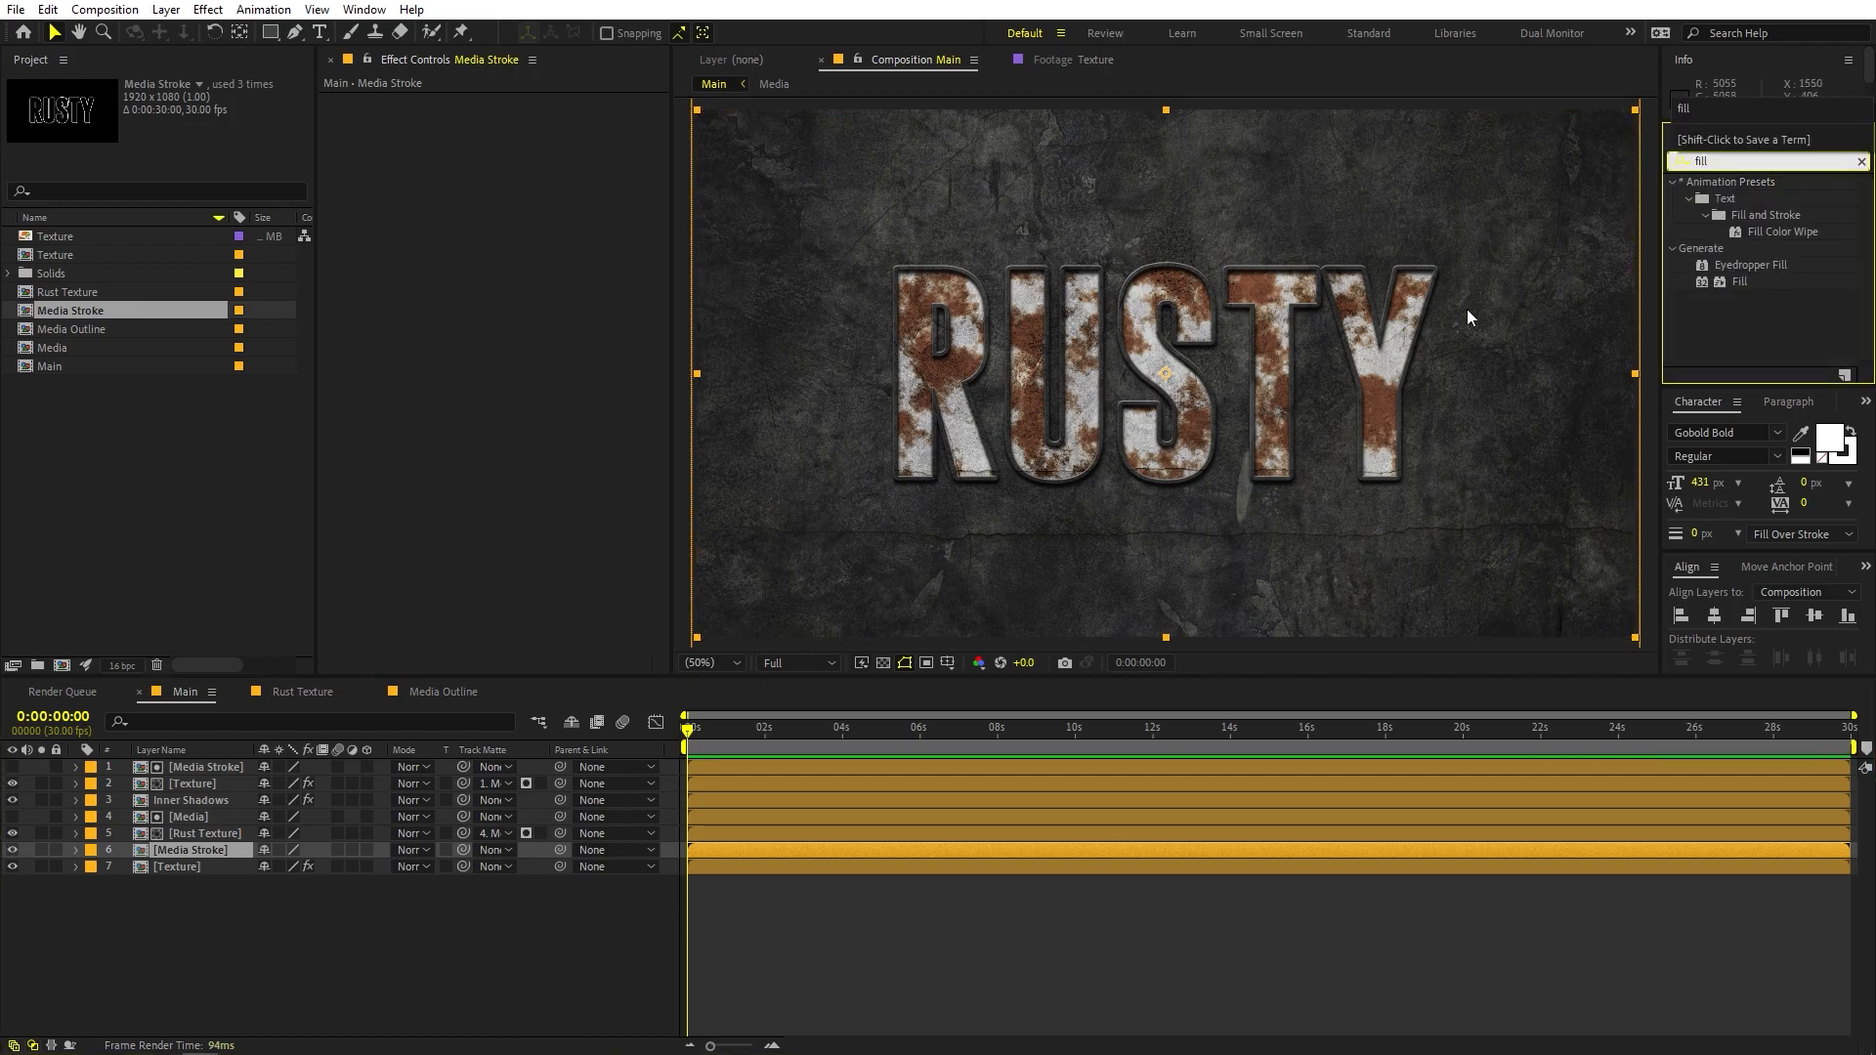
{"action": "mouse_move", "coordinate": [1751, 283]}
{"action": "left_mouse_down"}
{"action": "mouse_move", "coordinate": [235, 813]}
{"action": "mouse_move", "coordinate": [208, 846]}
{"action": "left_mouse_up"}
{"action": "left_click", "coordinate": [519, 150]}
{"action": "type", "text": "000000"}
{"action": "left_click", "coordinate": [499, 500]}
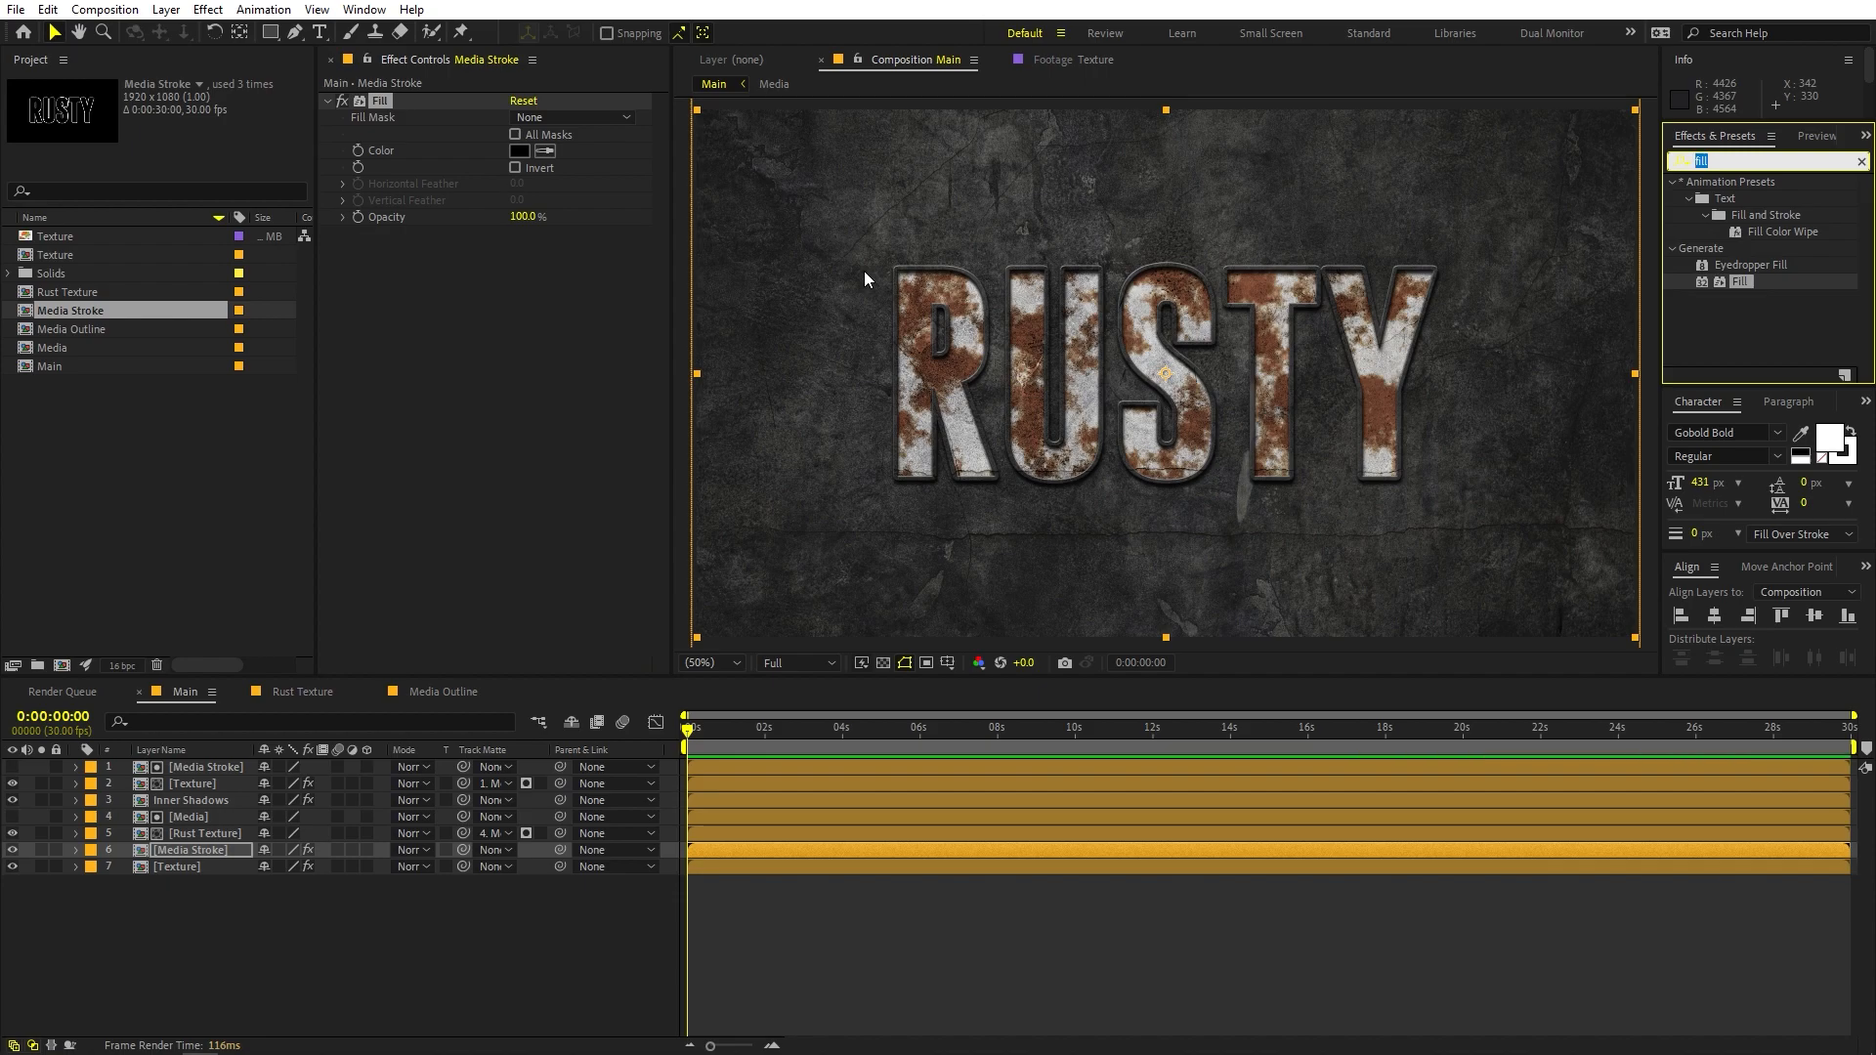
Add the CC Radial Blur effect after Fill on the new Media Stroke layer
{"action": "type", "text": "rad"}
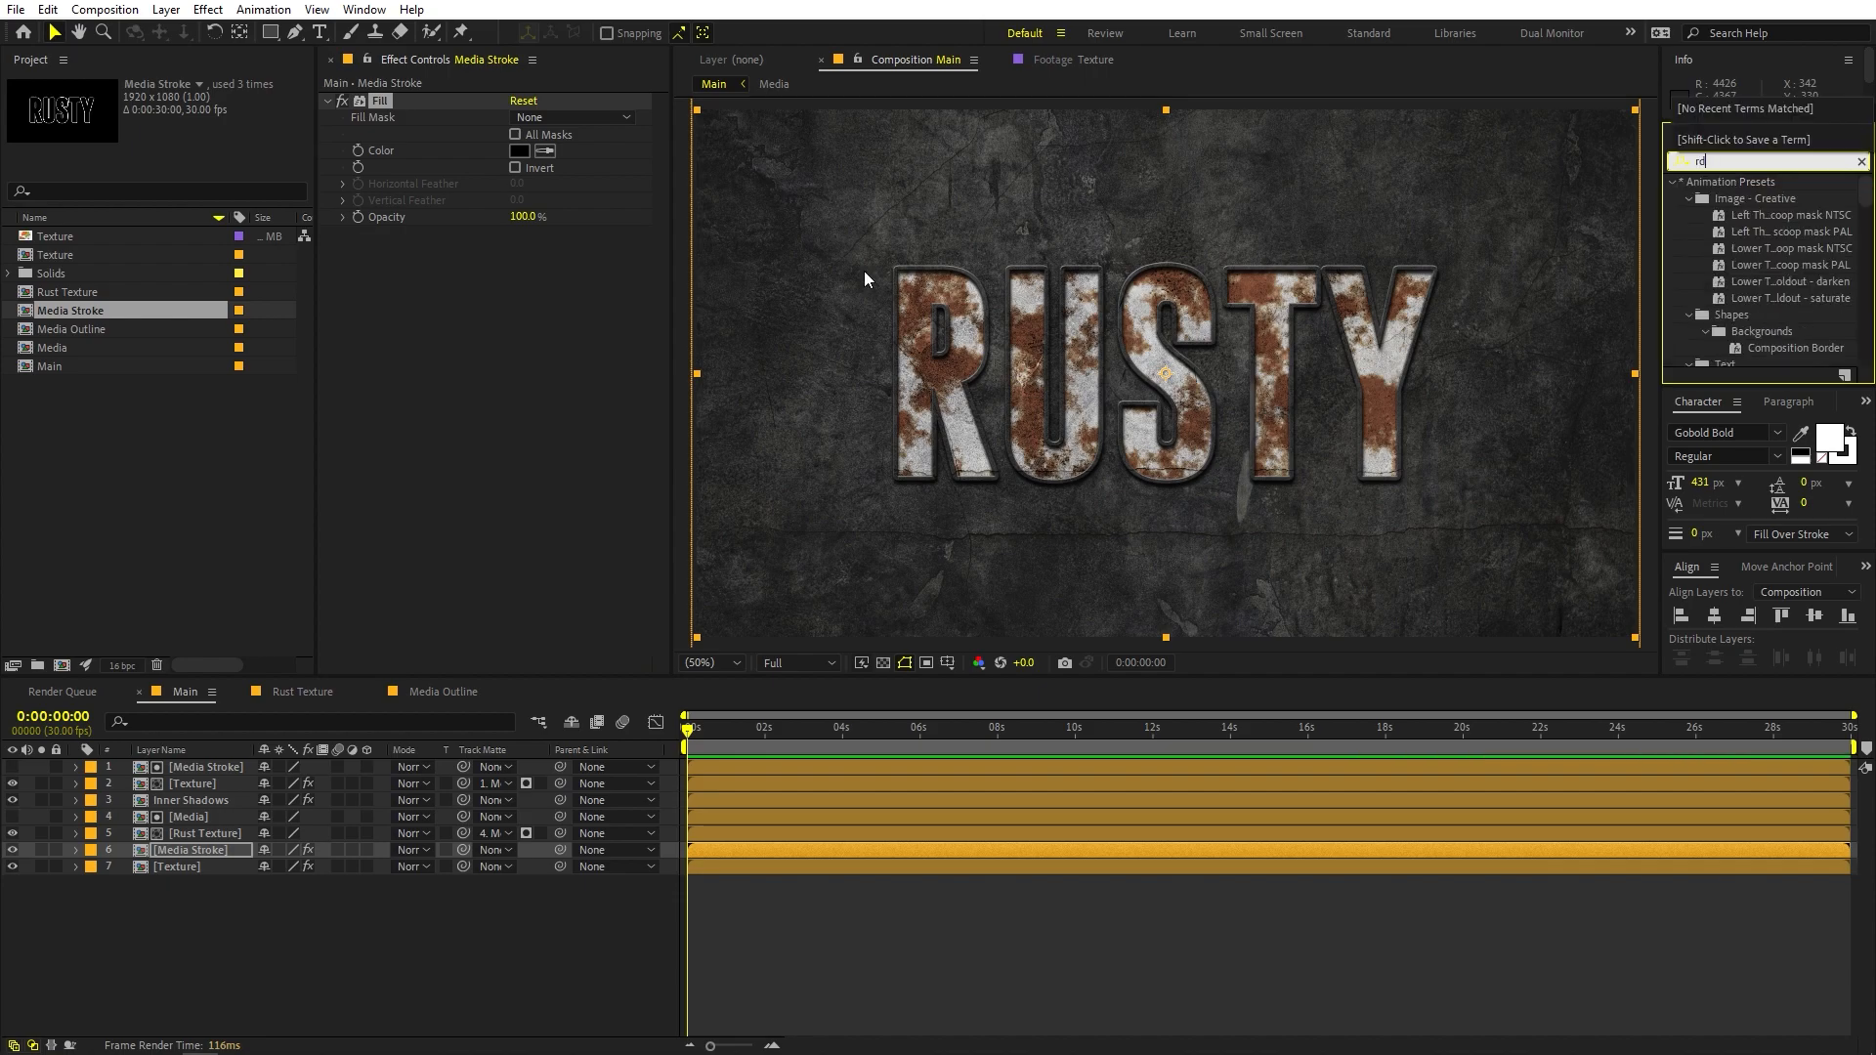
{"action": "type", "text": "ial"}
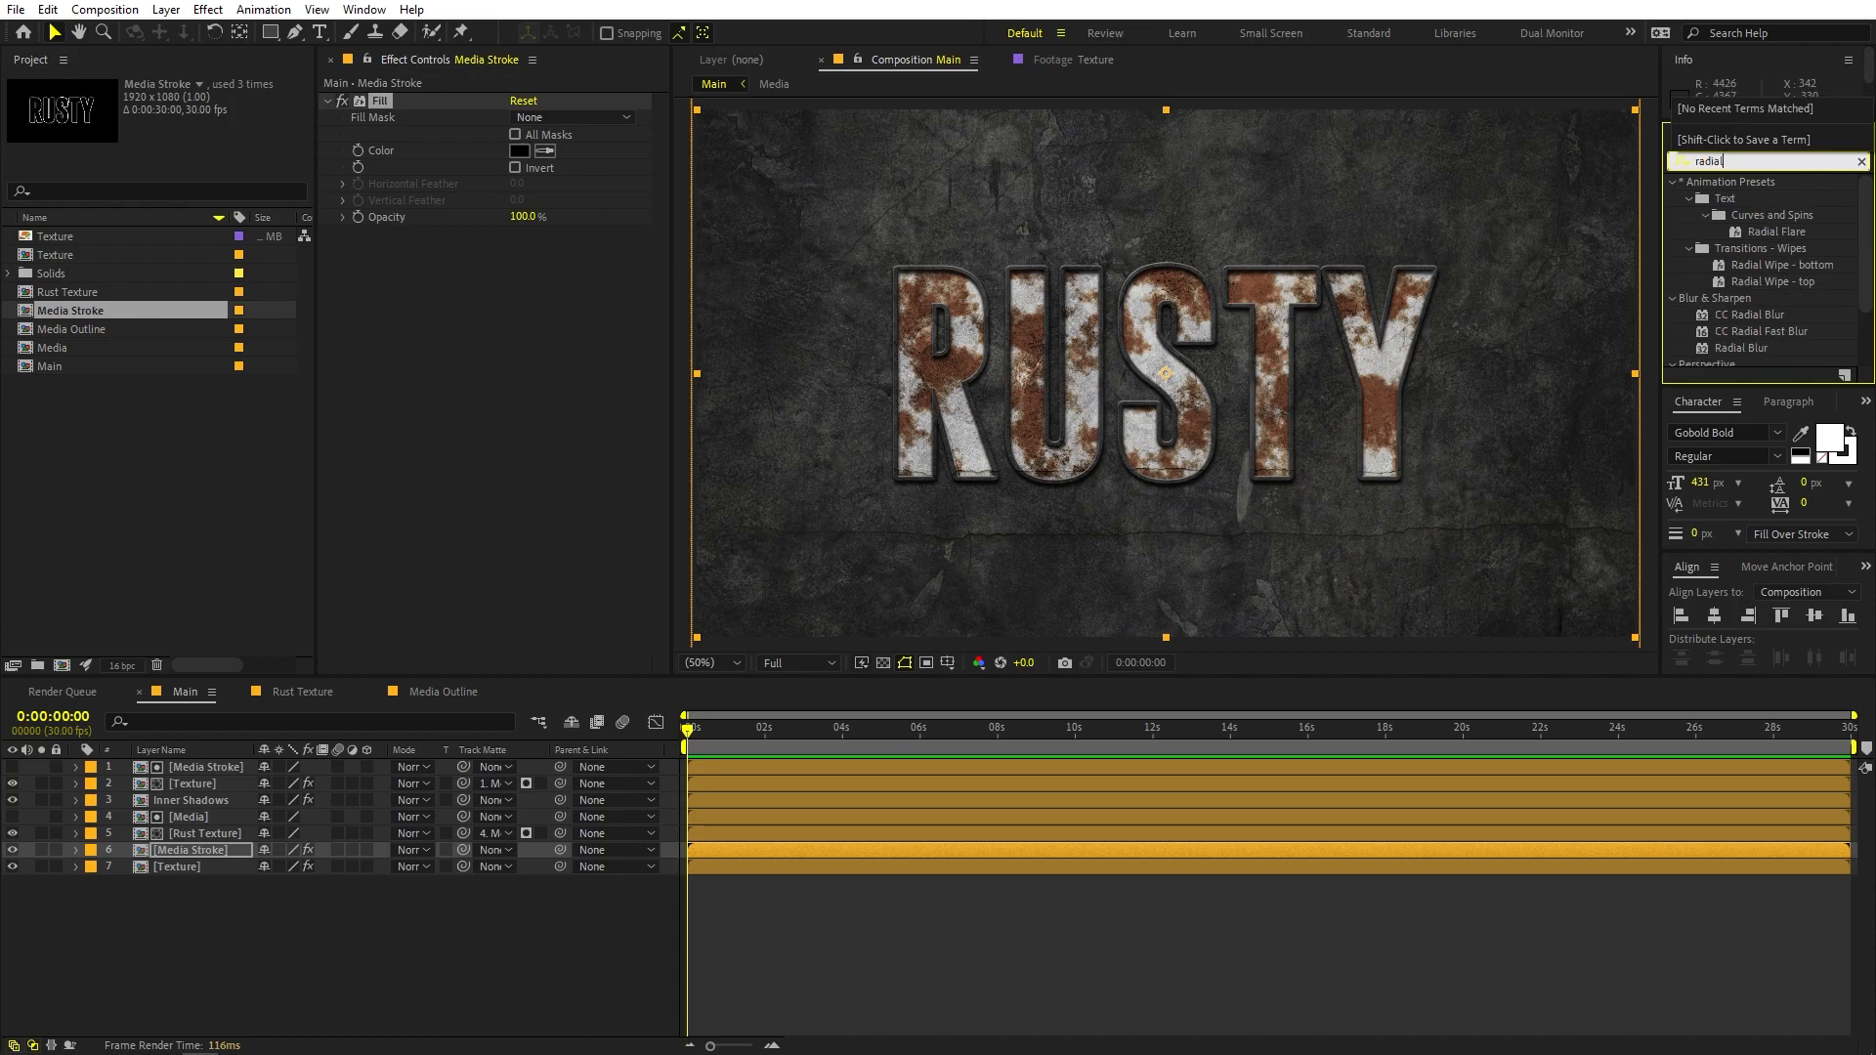
{"action": "left_click_drag", "start_coordinate": [1749, 315], "coordinate": [469, 350]}
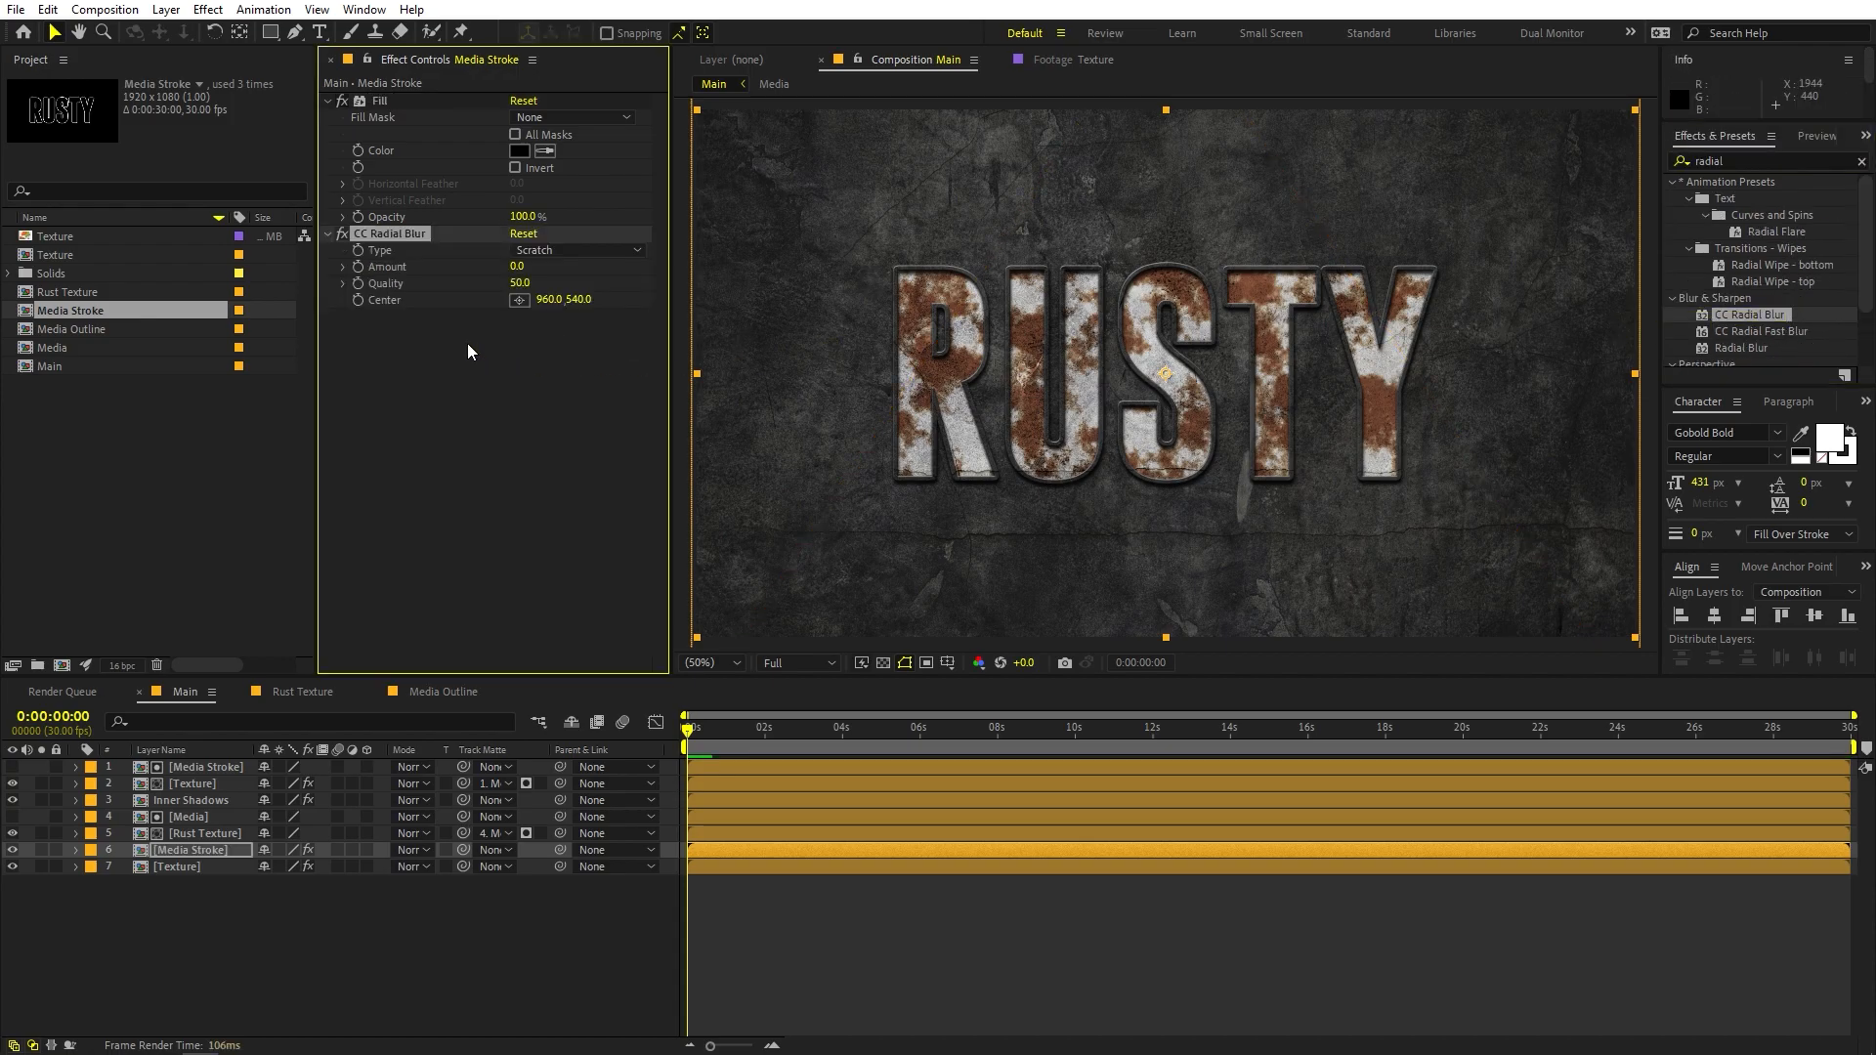
Set the CC Radial Blur on the lower Media Stroke layer to Fading Zoom with an amount of -30
{"action": "left_click", "coordinate": [537, 251]}
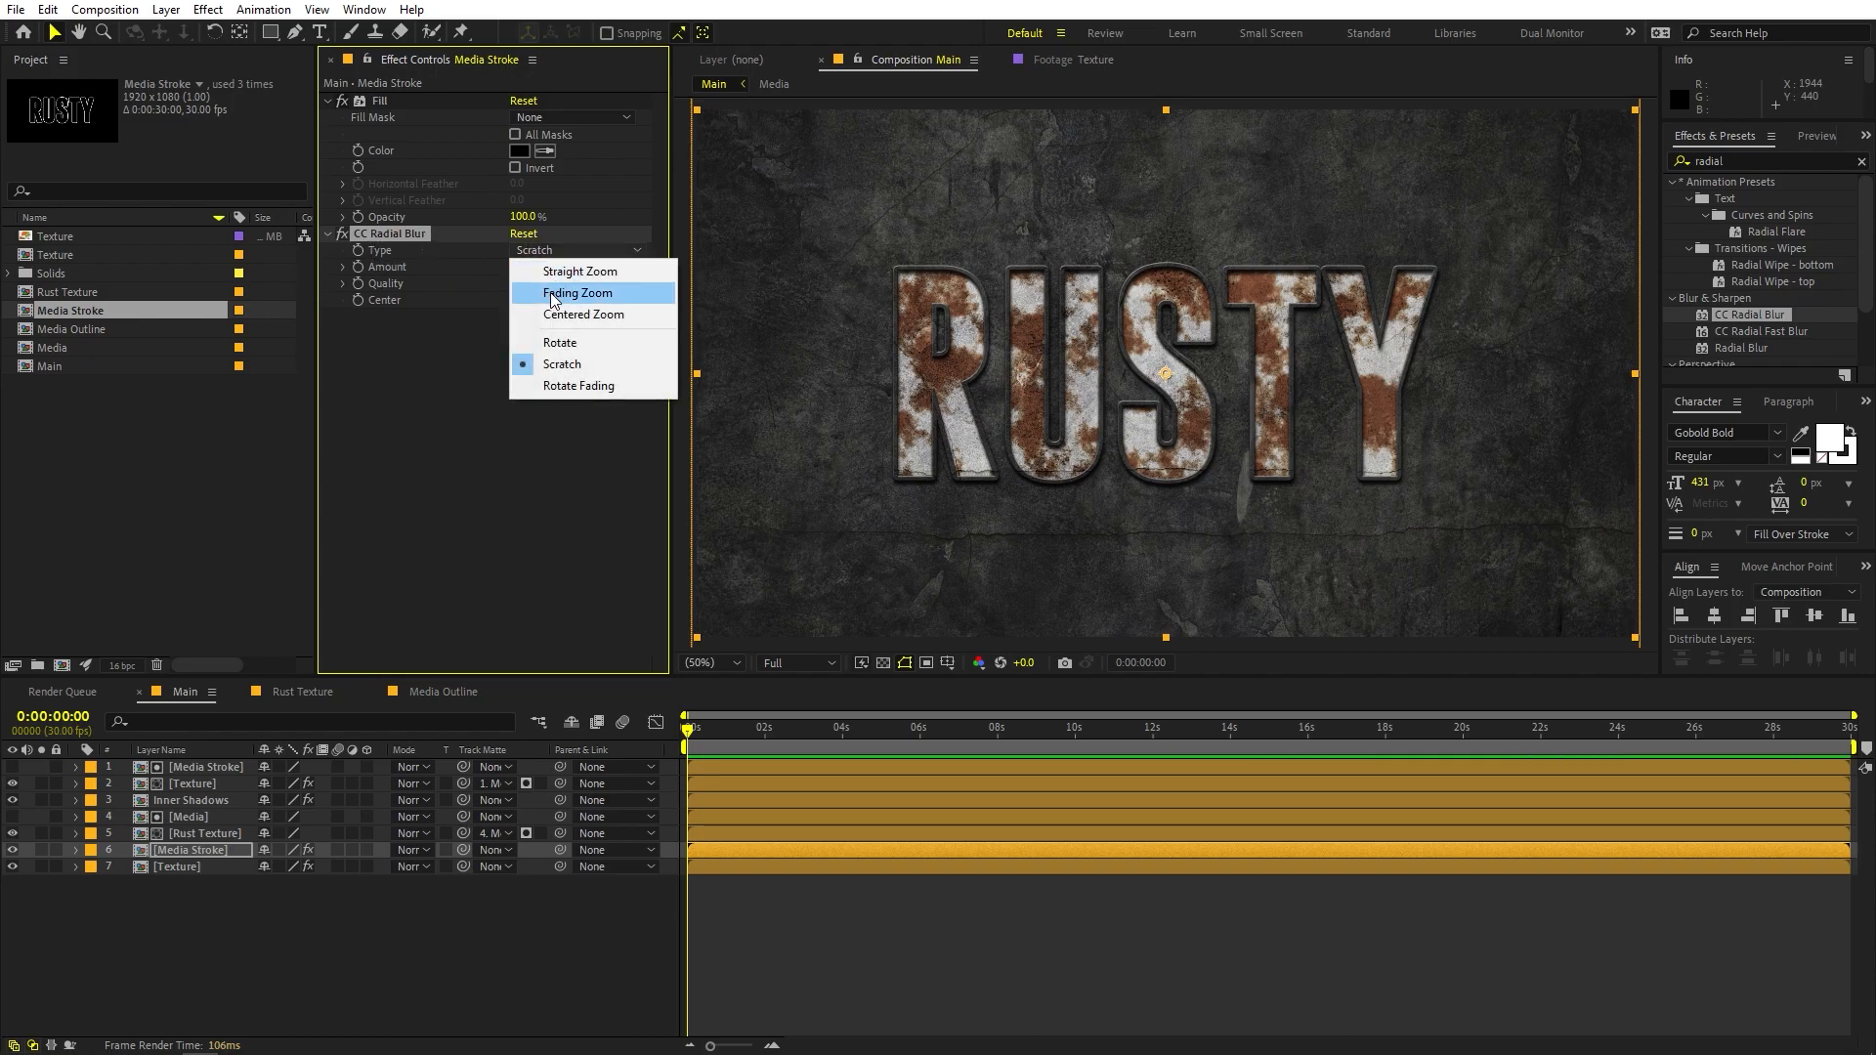
{"action": "left_click", "coordinate": [577, 293]}
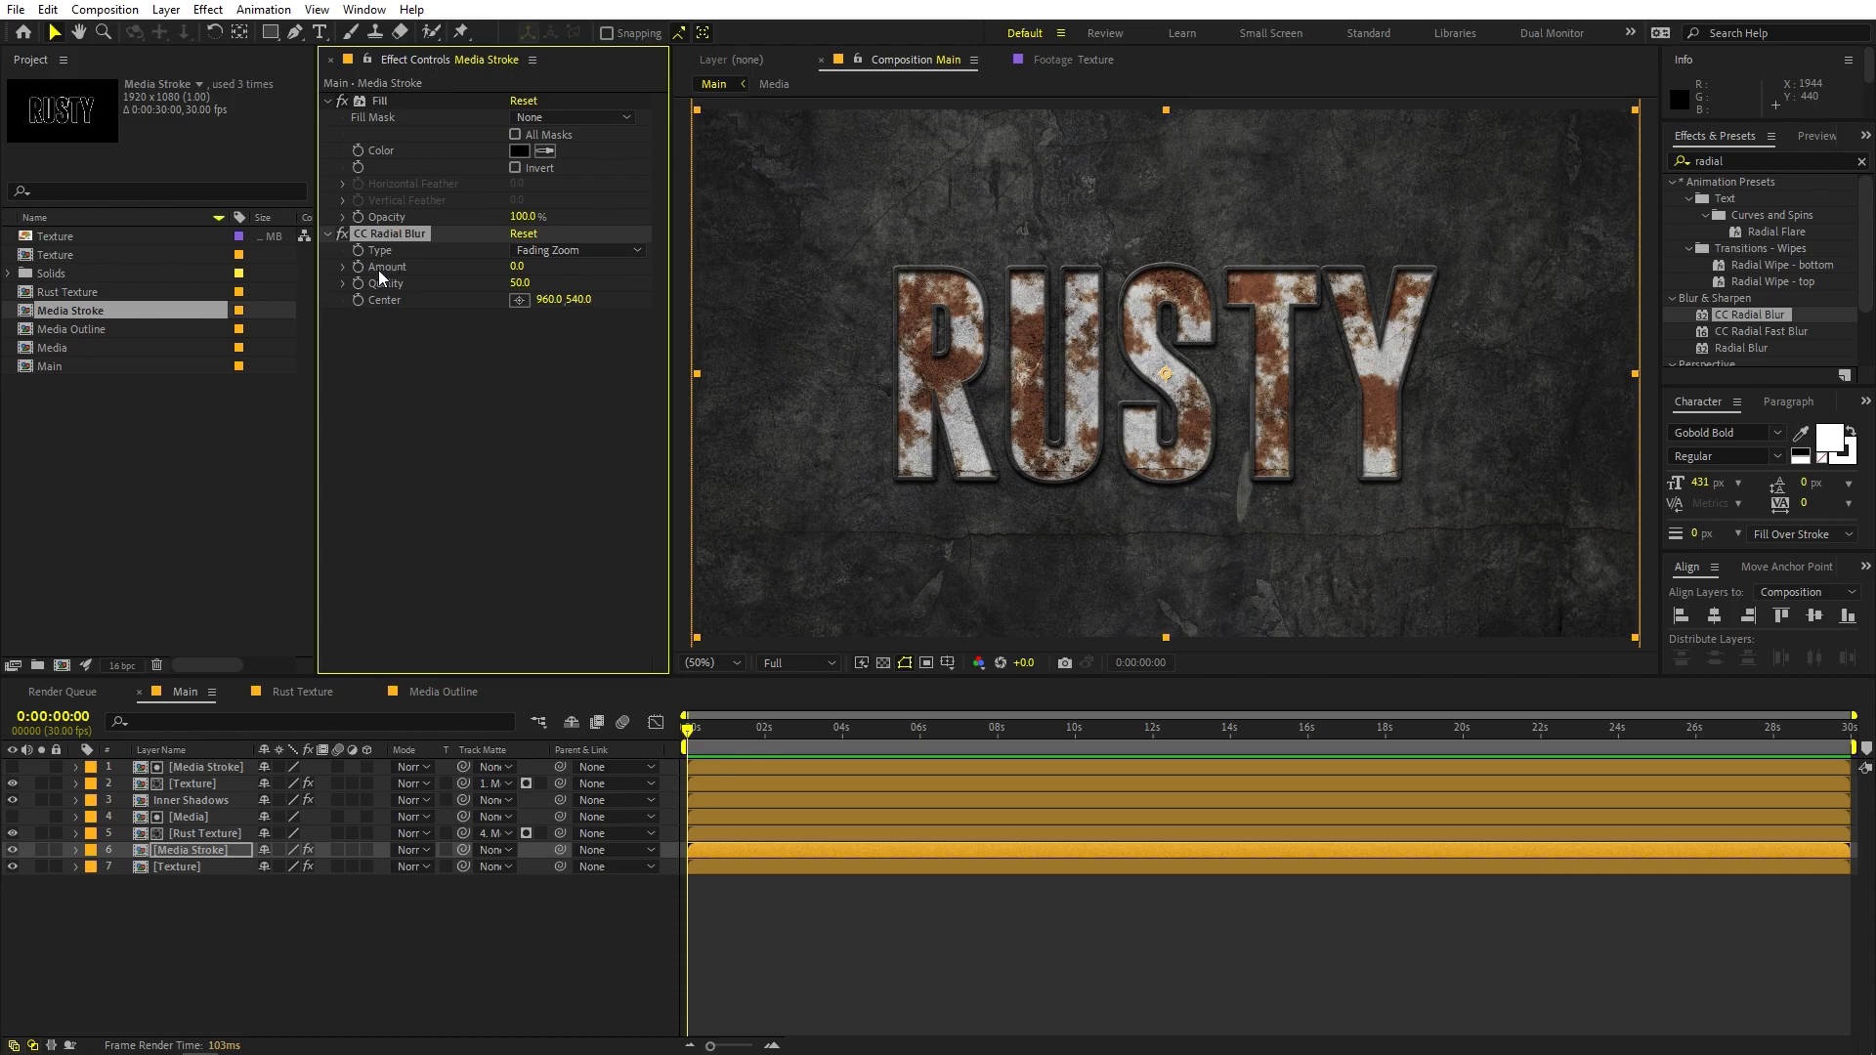
{"action": "left_click_drag", "start_coordinate": [509, 265], "coordinate": [469, 272]}
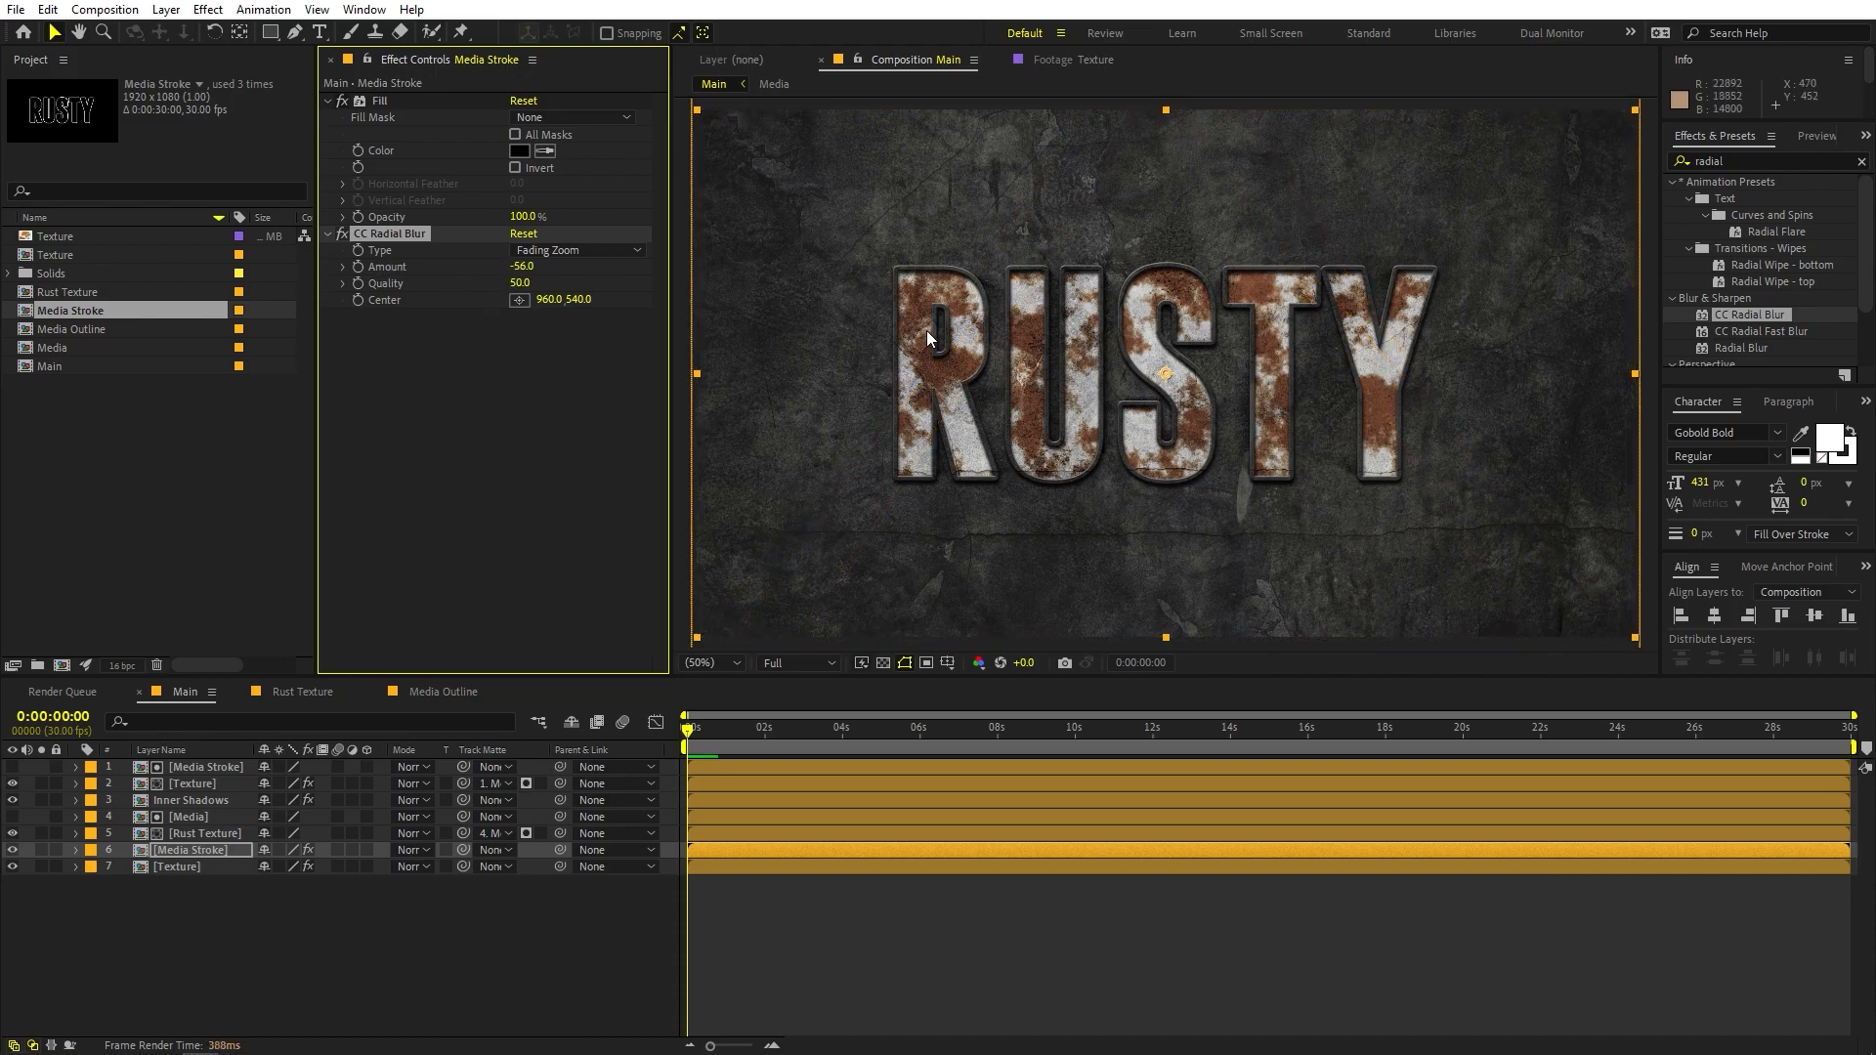
{"action": "scroll", "coordinate": [924, 325], "scroll_direction": "up", "scroll_amount": 4}
{"action": "left_click_drag", "start_coordinate": [948, 288], "coordinate": [1209, 356]}
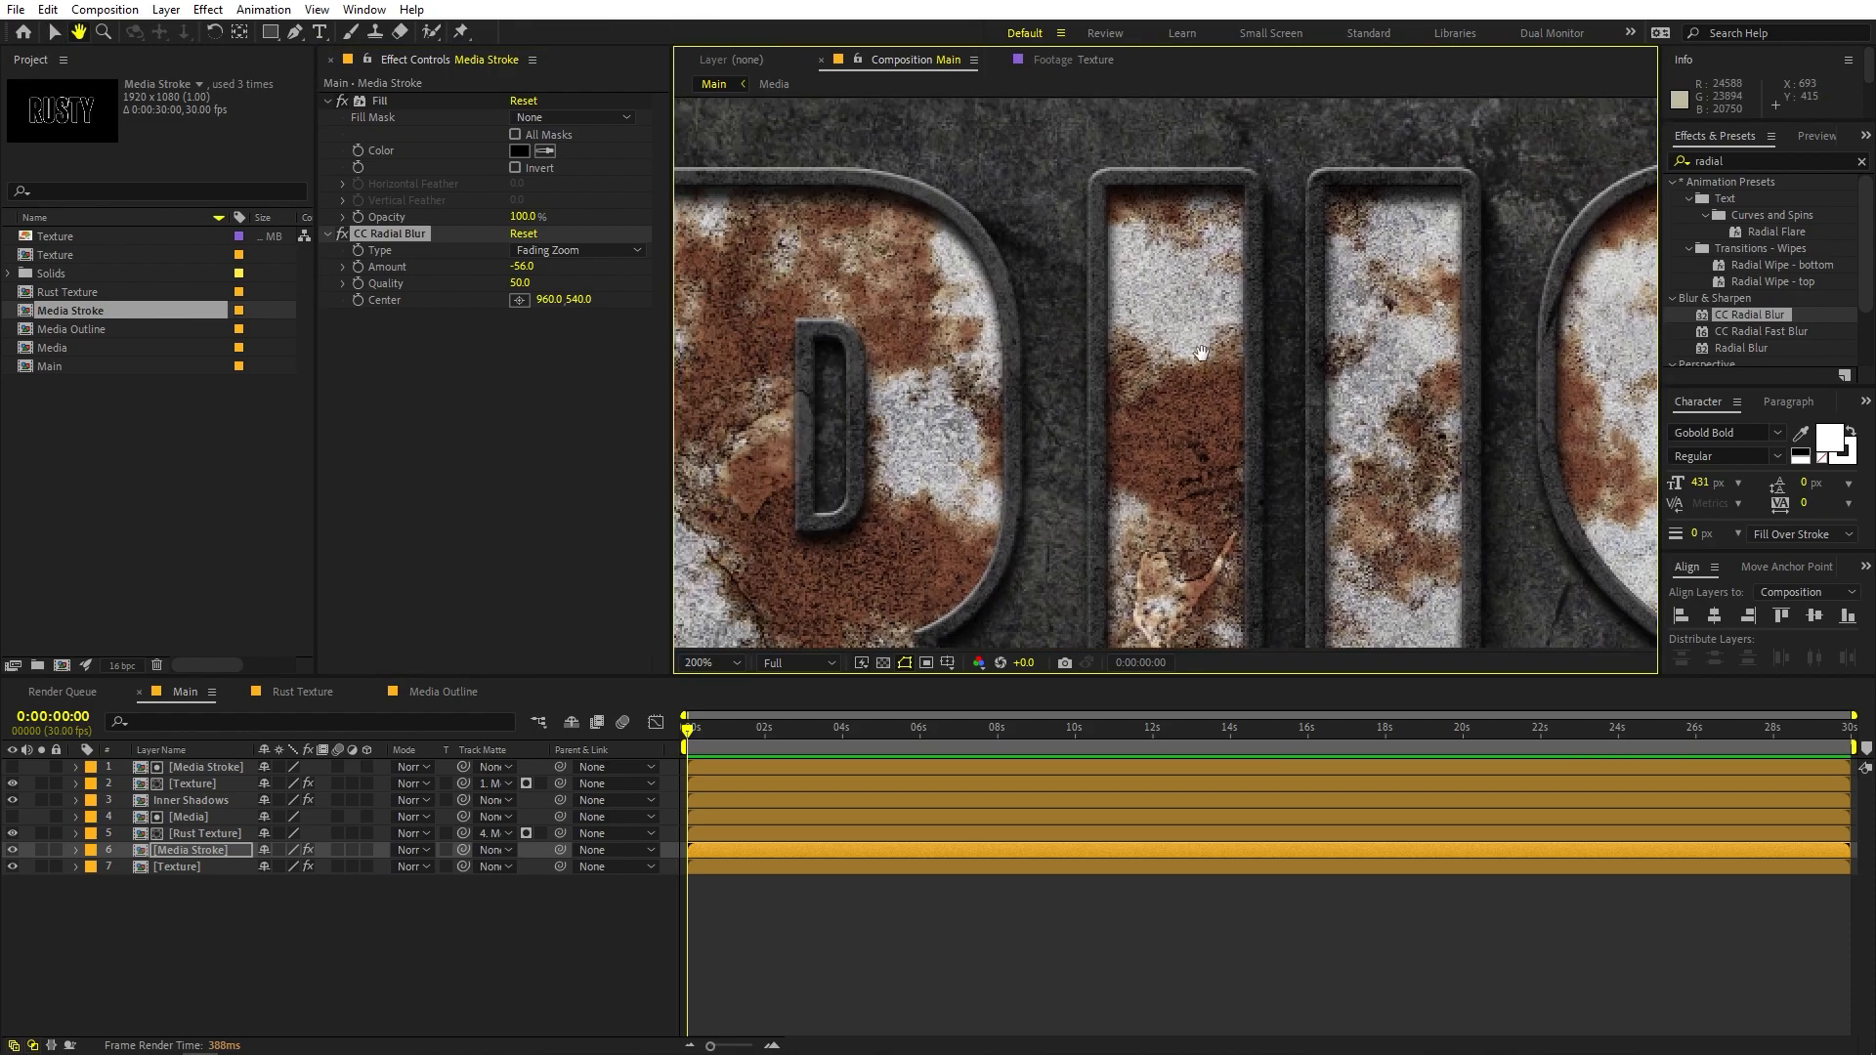
{"action": "left_click", "coordinate": [520, 266]}
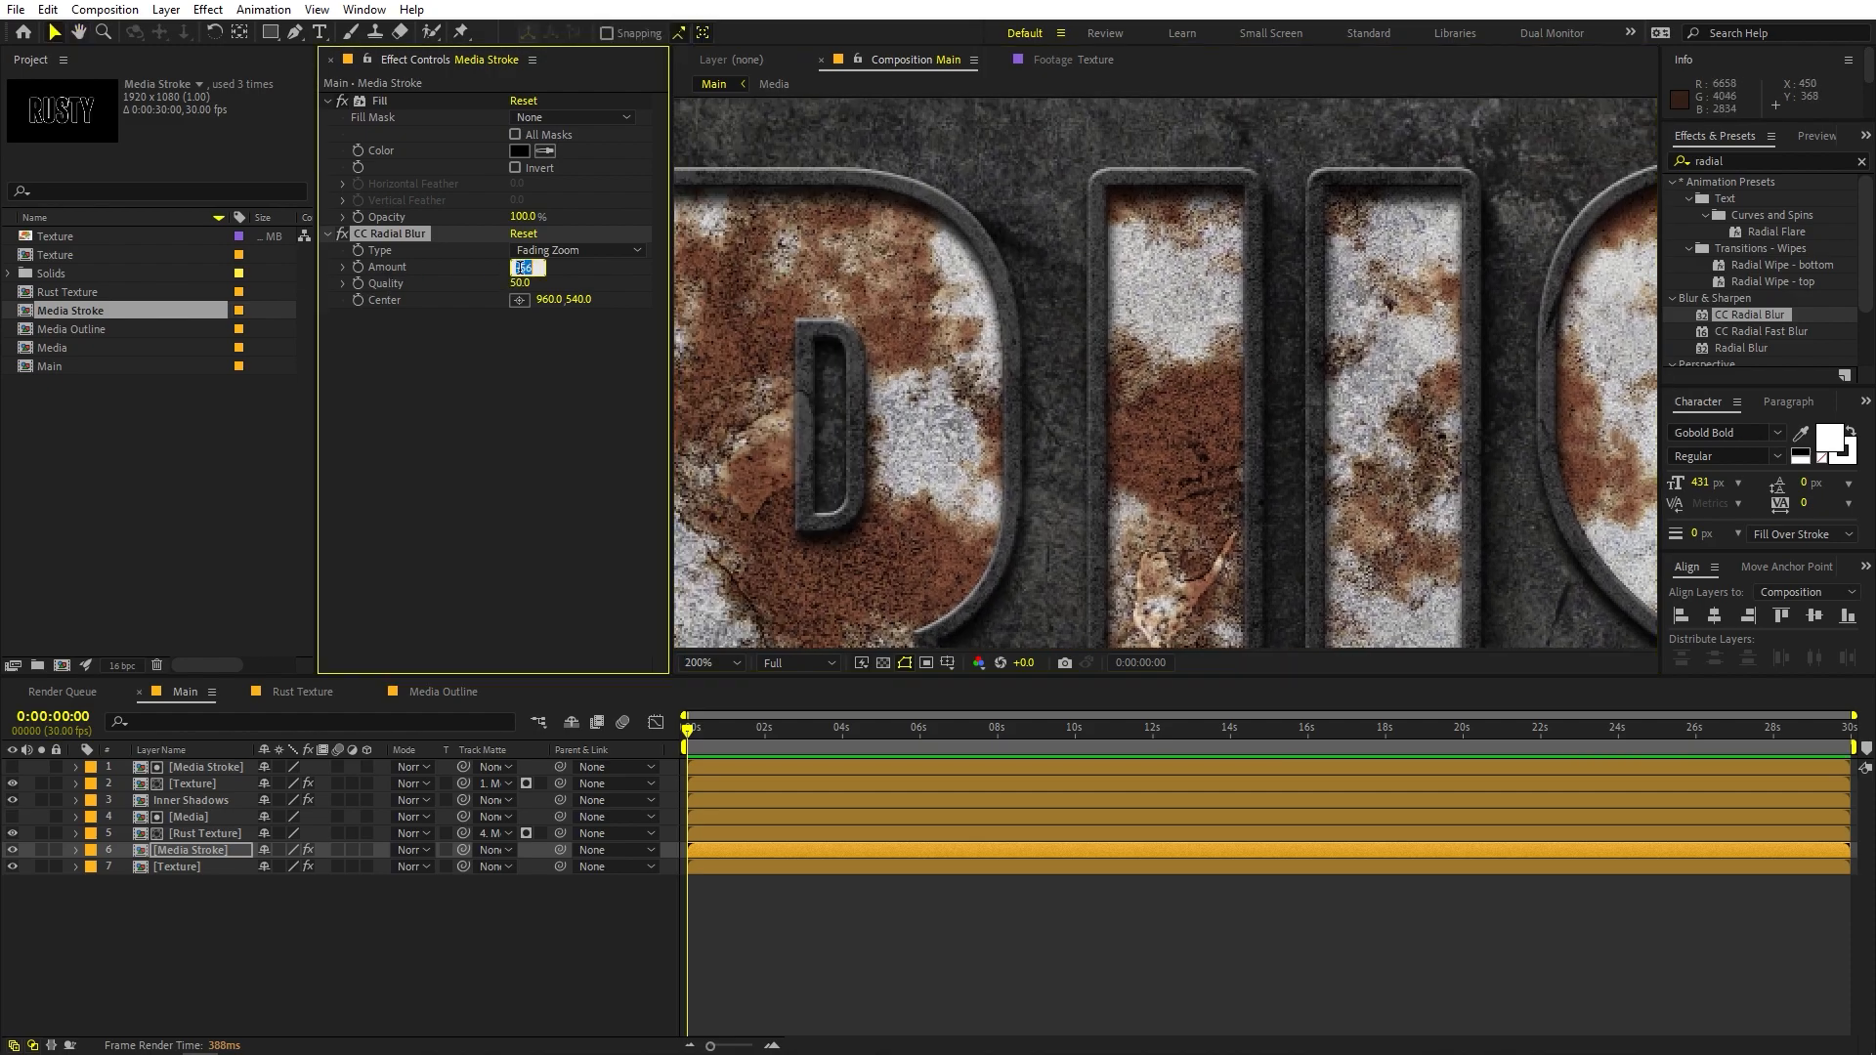
{"action": "type", "text": "-30"}
{"action": "key", "text": "Return"}
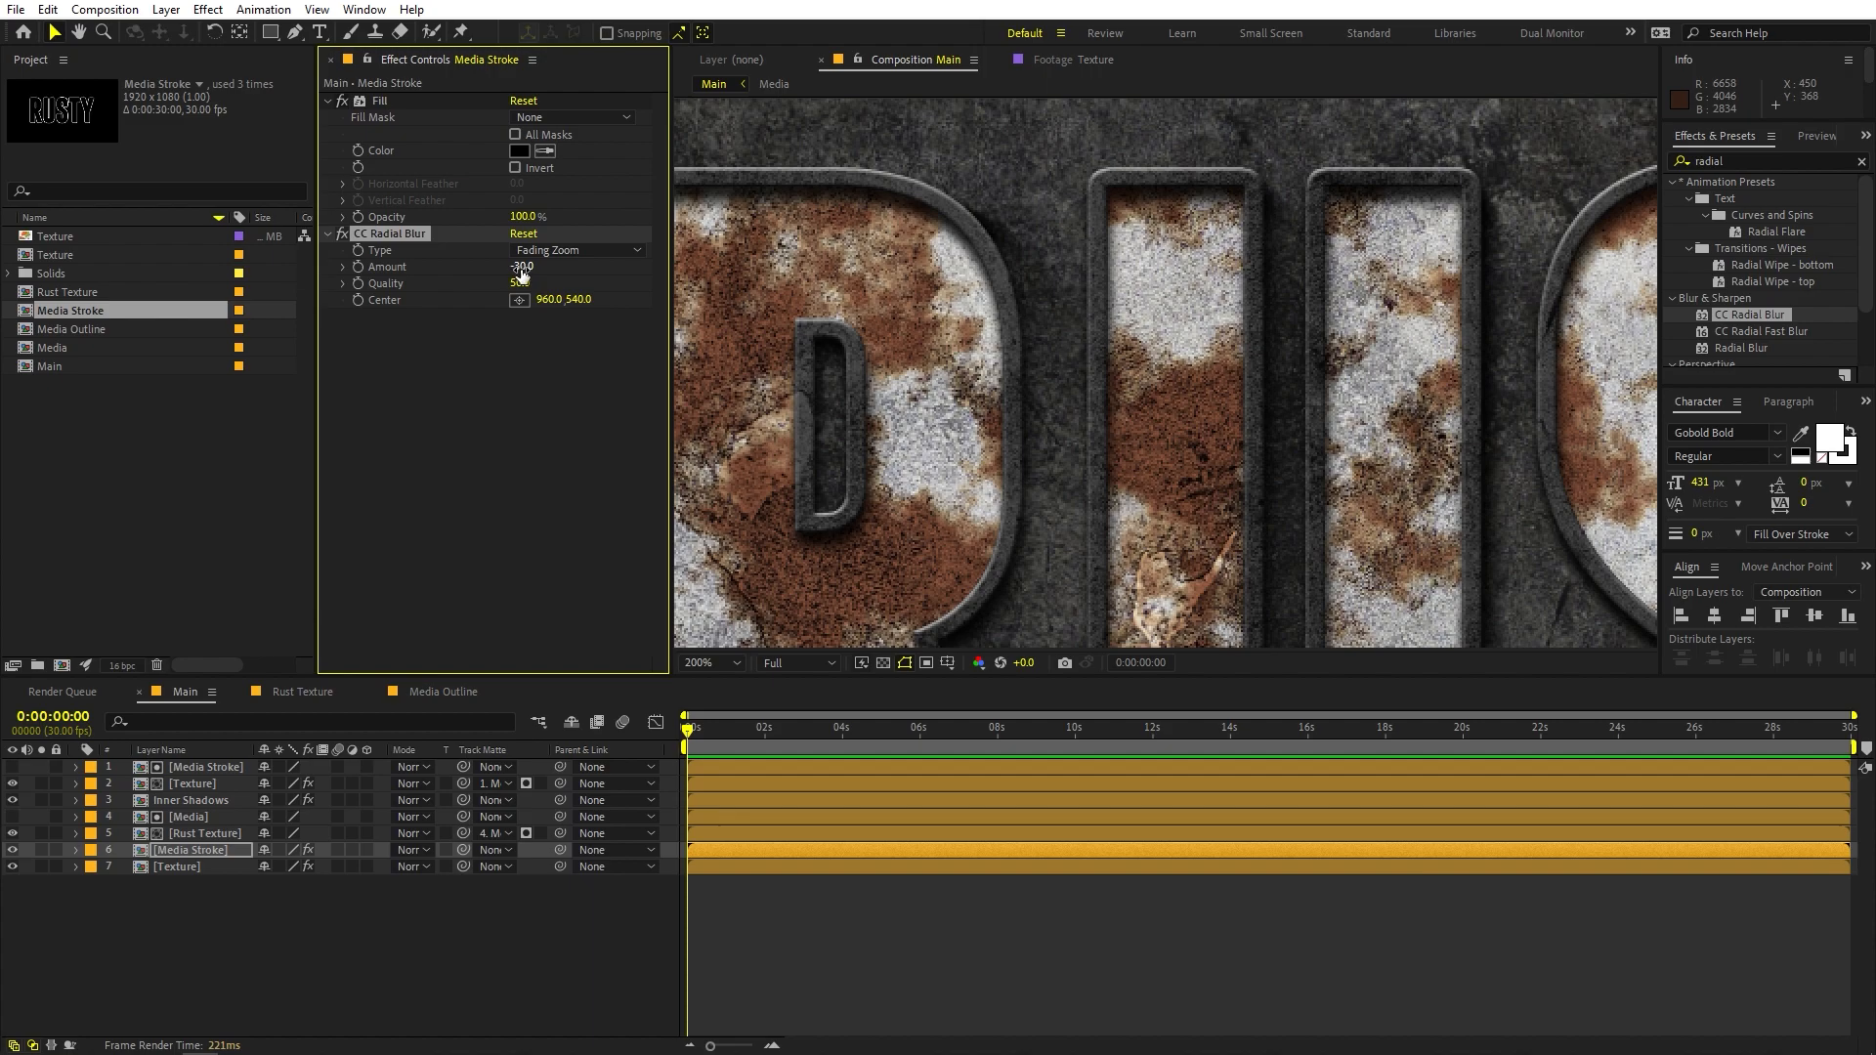
{"action": "scroll", "coordinate": [1069, 326], "scroll_direction": "down", "scroll_amount": 4}
{"action": "left_click_drag", "start_coordinate": [1069, 325], "coordinate": [930, 252]}
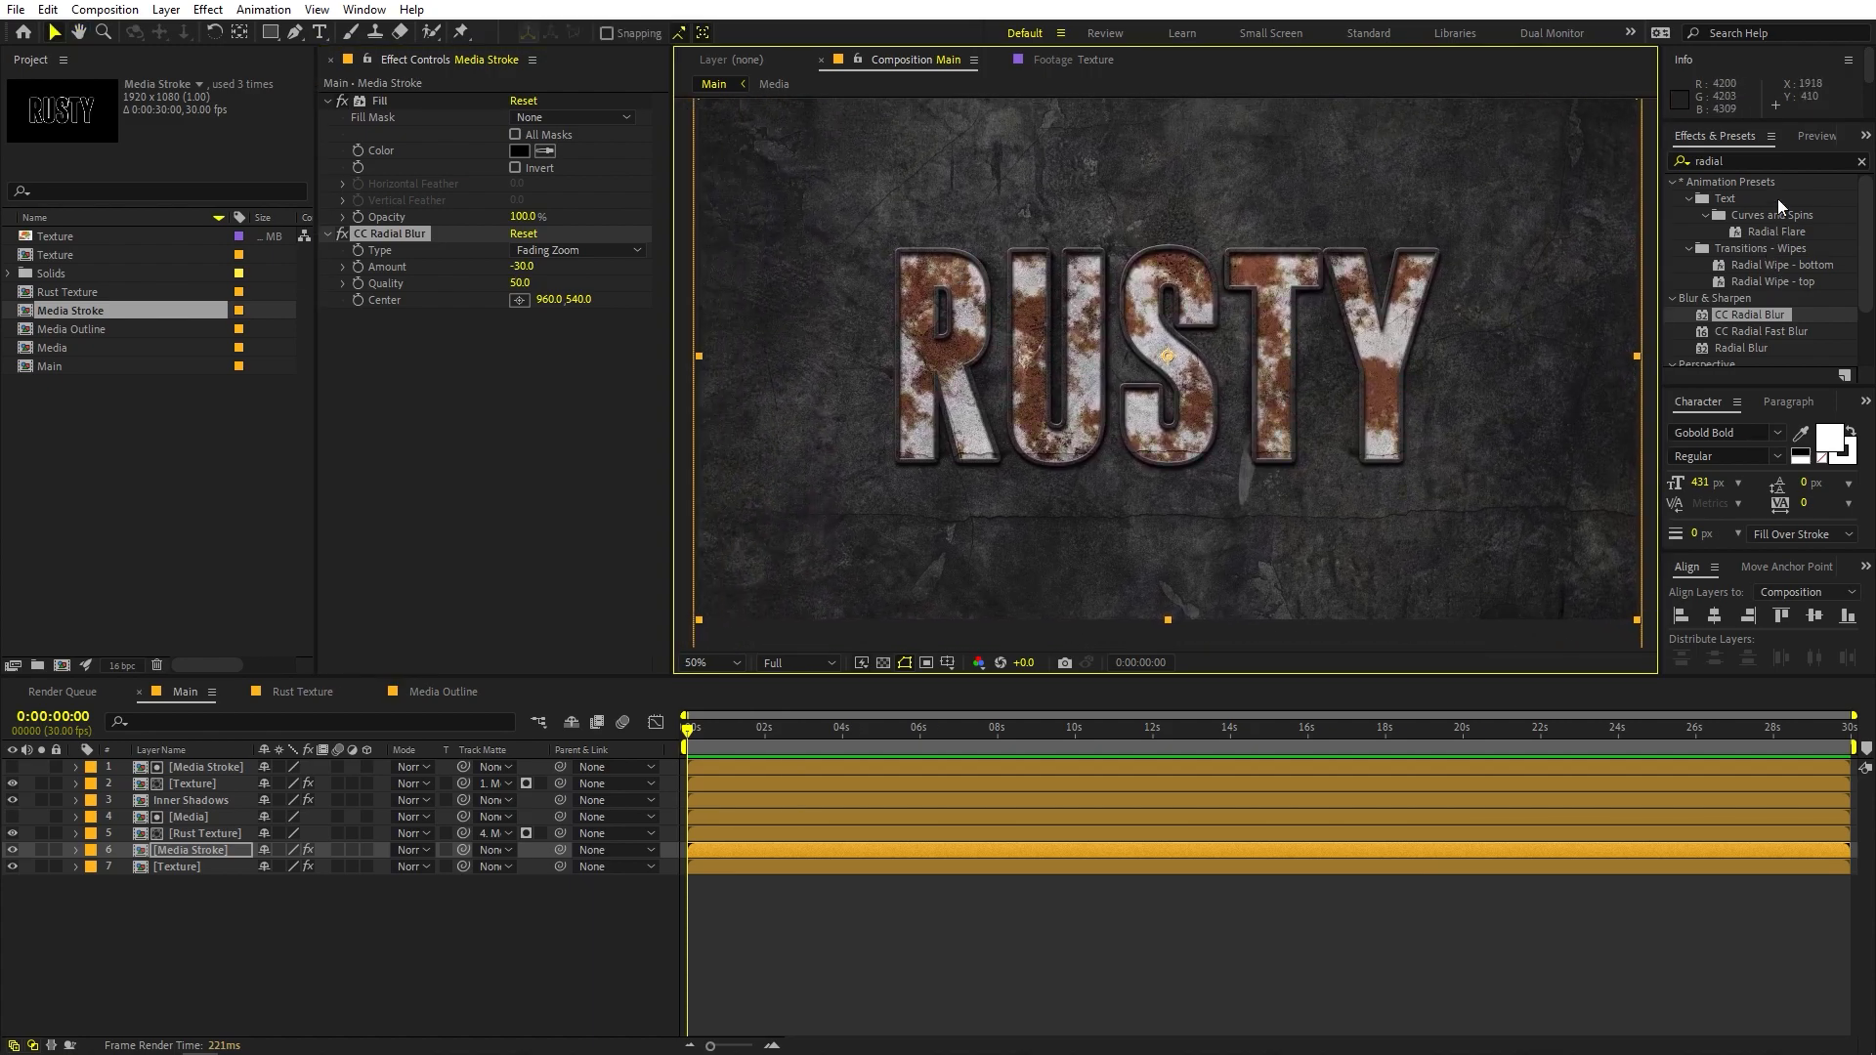
Add the Curves effect after CC Radial Blur on the lower Media Stroke layer
{"action": "left_click_drag", "start_coordinate": [1759, 162], "coordinate": [1362, 161]}
{"action": "type", "text": "curves"}
{"action": "left_click_drag", "start_coordinate": [1748, 248], "coordinate": [395, 313]}
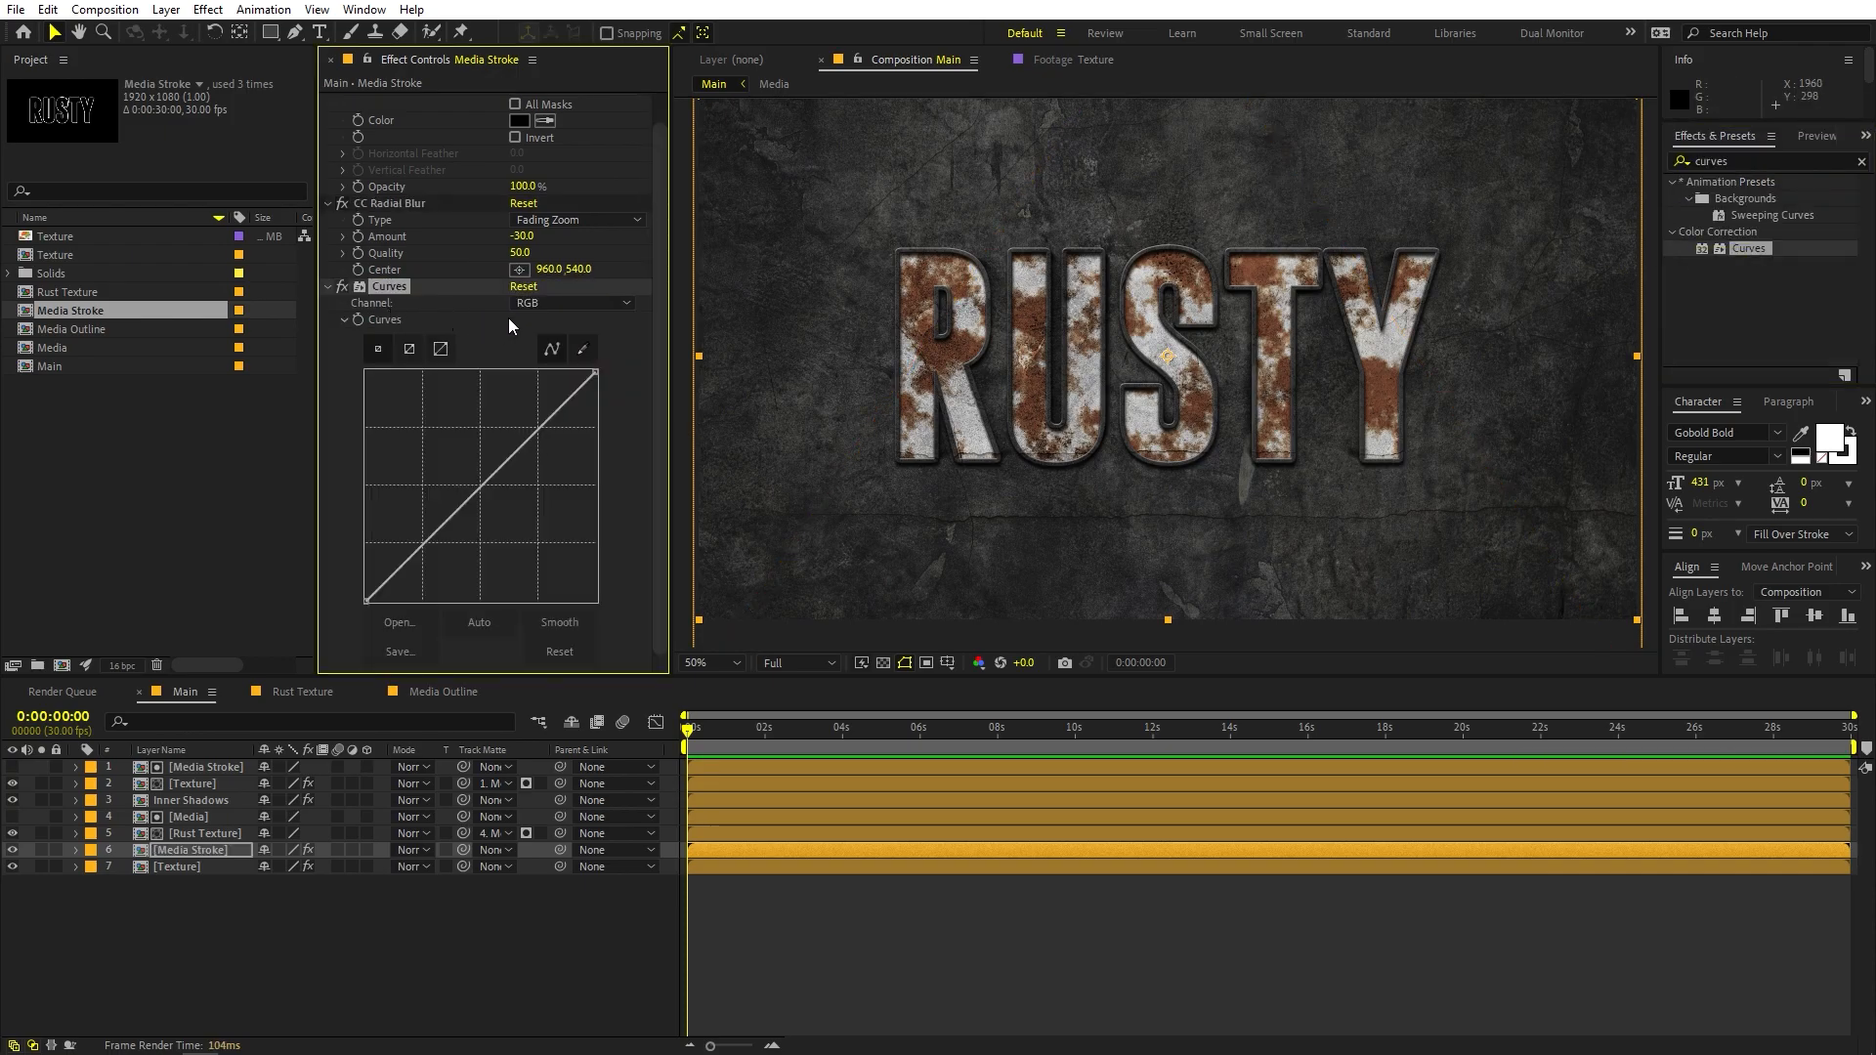
Switch Curves to the Alpha channel and pull the curve's midpoint fully into the graph's upper-left corner
{"action": "left_click", "coordinate": [569, 303]}
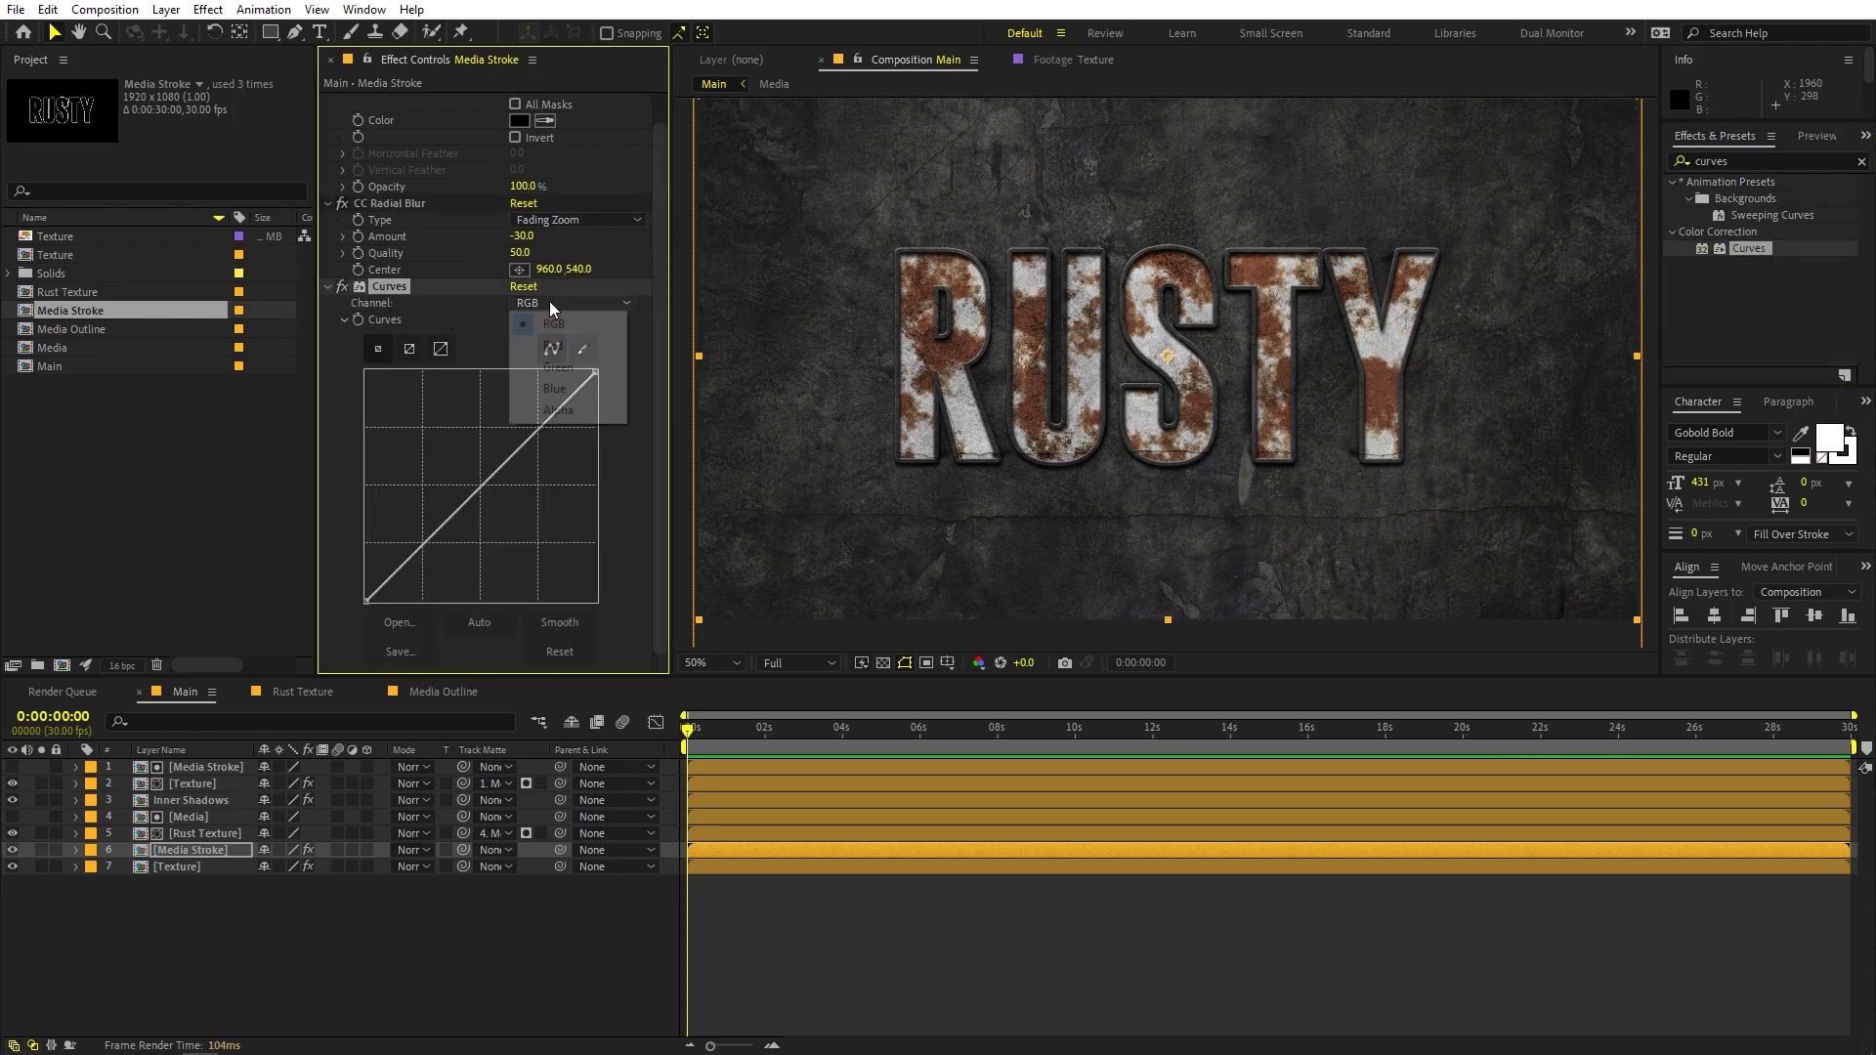
{"action": "left_click", "coordinate": [544, 412]}
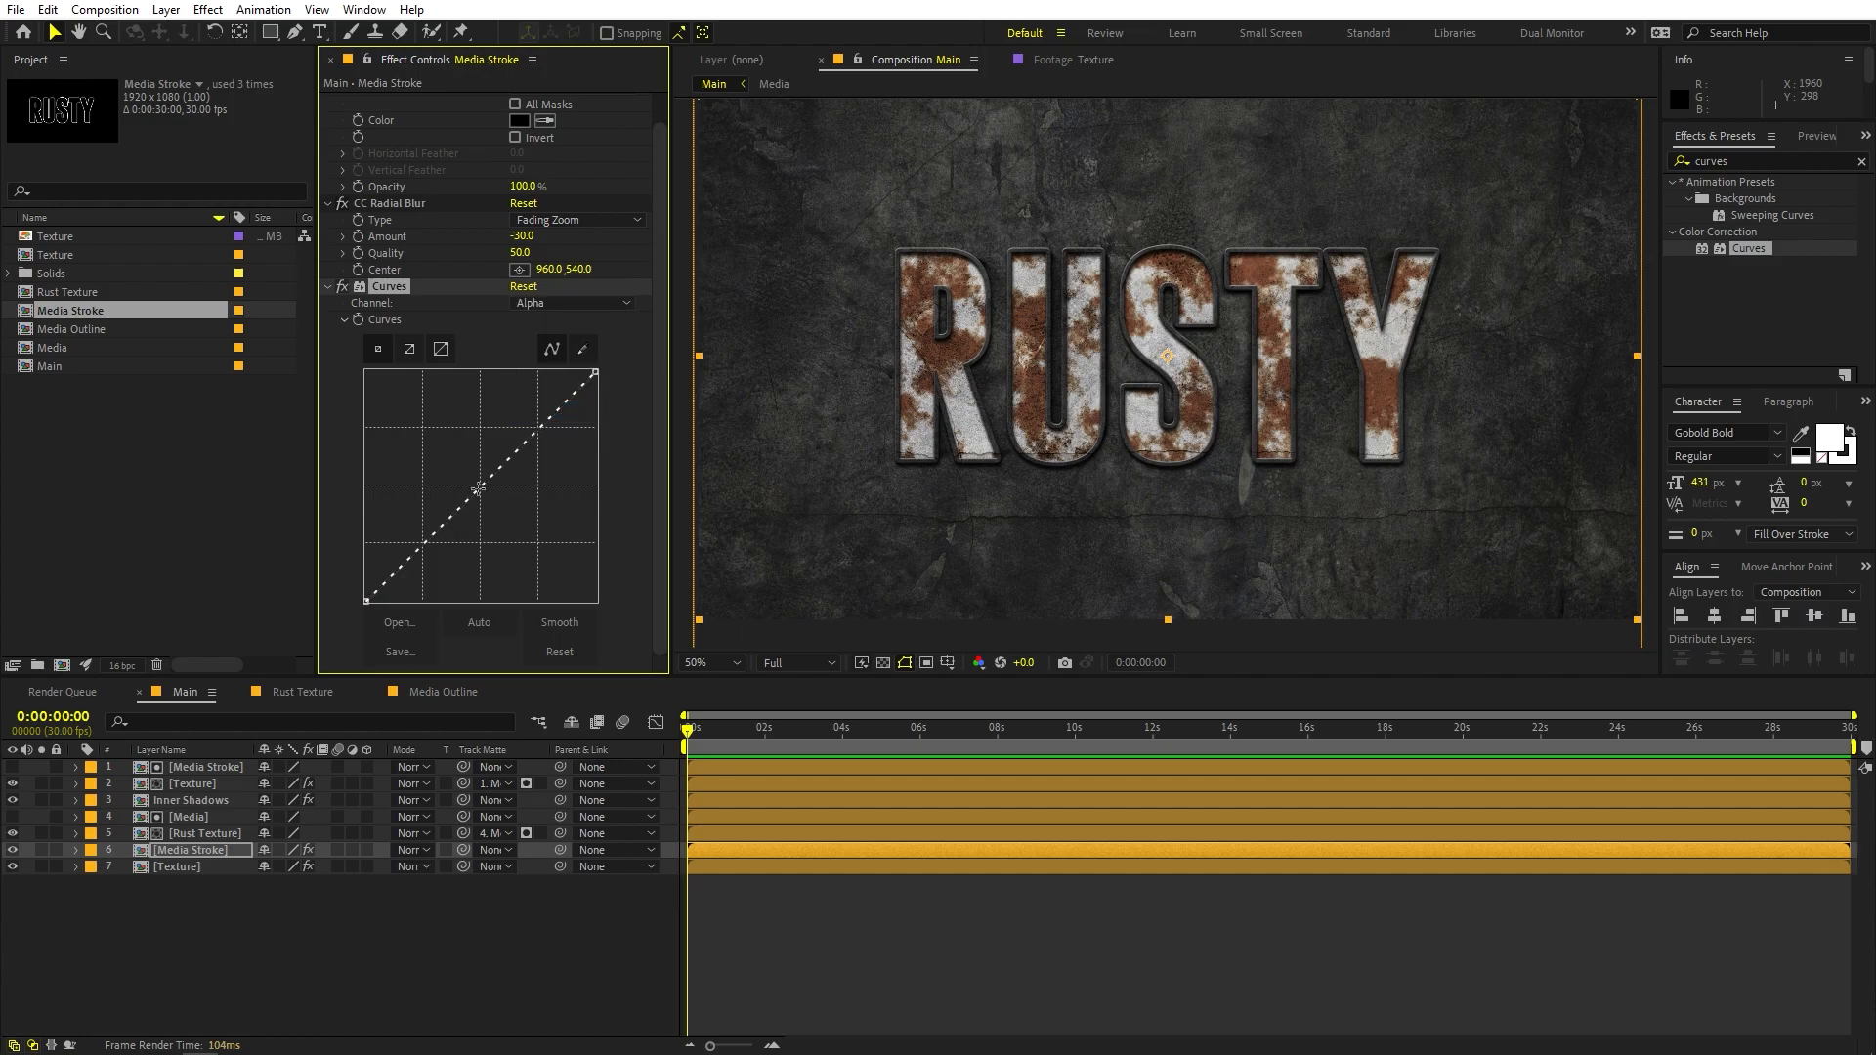
{"action": "left_click_drag", "start_coordinate": [477, 489], "coordinate": [372, 374]}
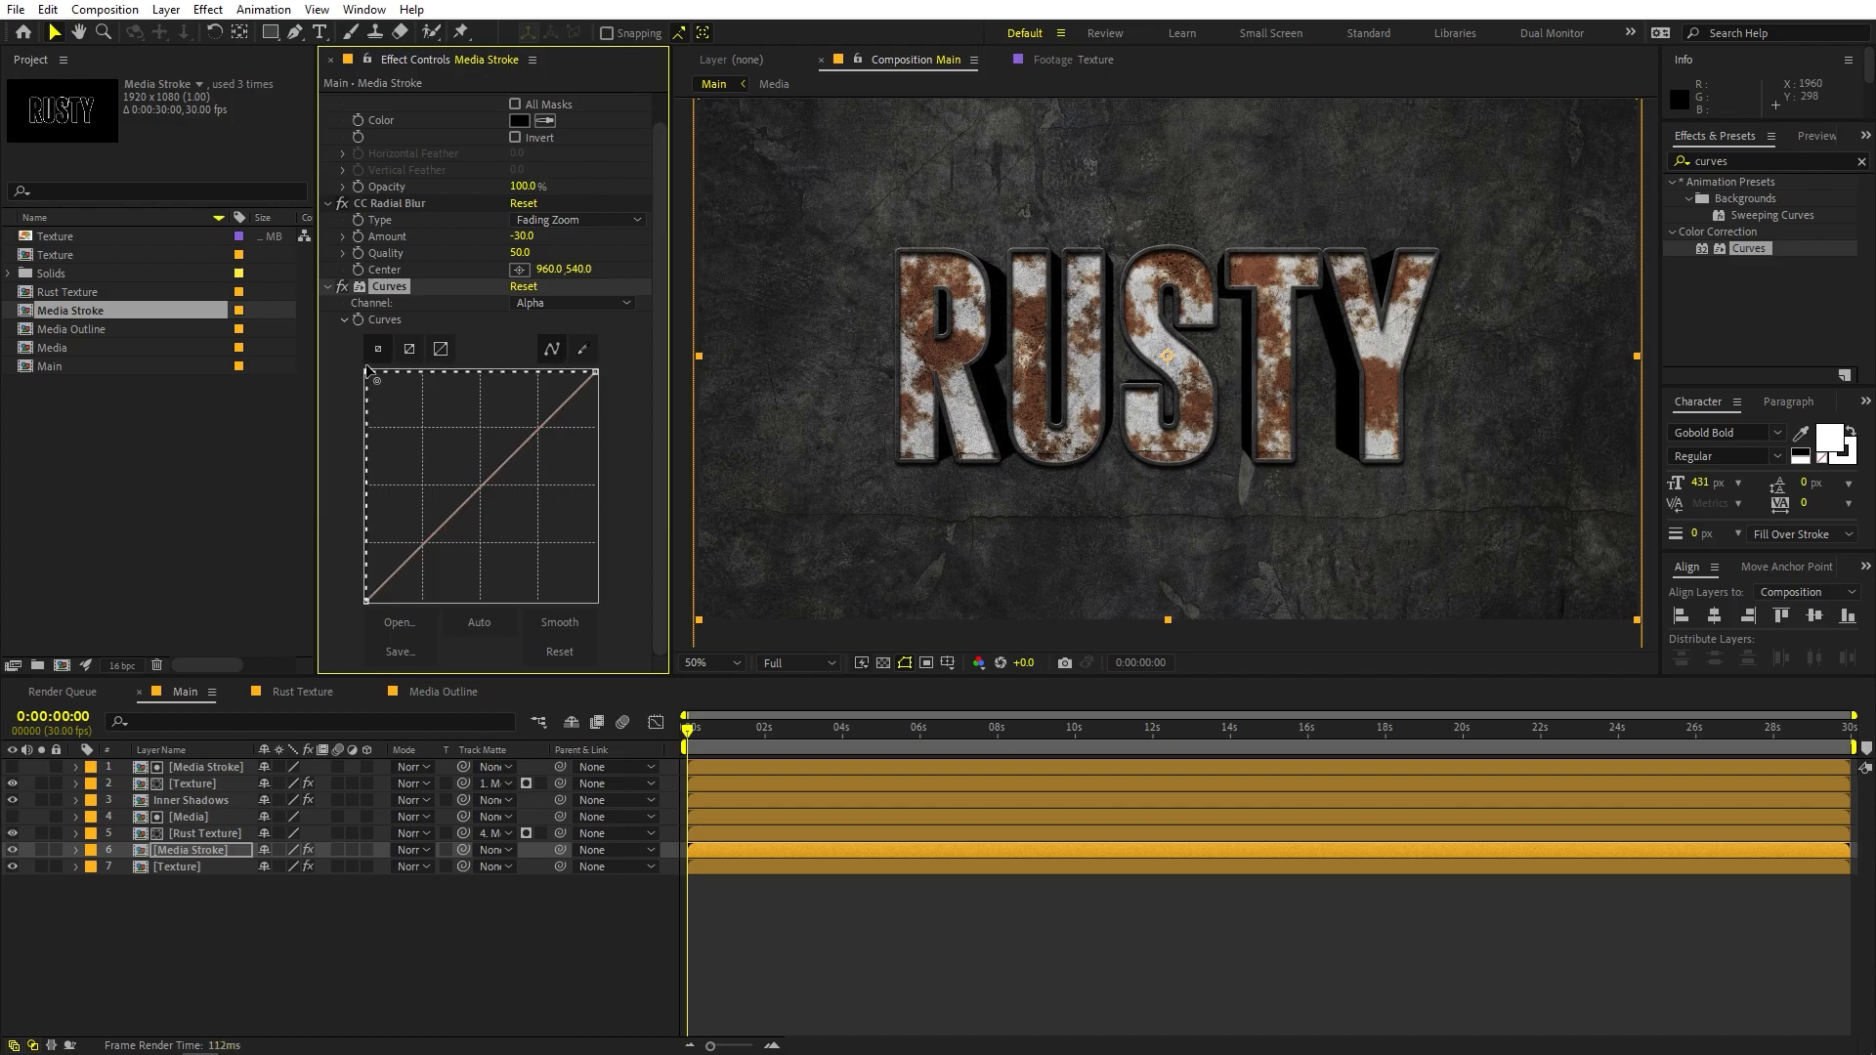
Examine the blurred Media Stroke extrusion up close, soloed against the transparency grid and together with the other layers
{"action": "scroll", "coordinate": [994, 211], "scroll_direction": "up", "scroll_amount": 1}
{"action": "left_click_drag", "start_coordinate": [816, 197], "coordinate": [987, 227]}
{"action": "scroll", "coordinate": [1256, 324], "scroll_direction": "up", "scroll_amount": 1}
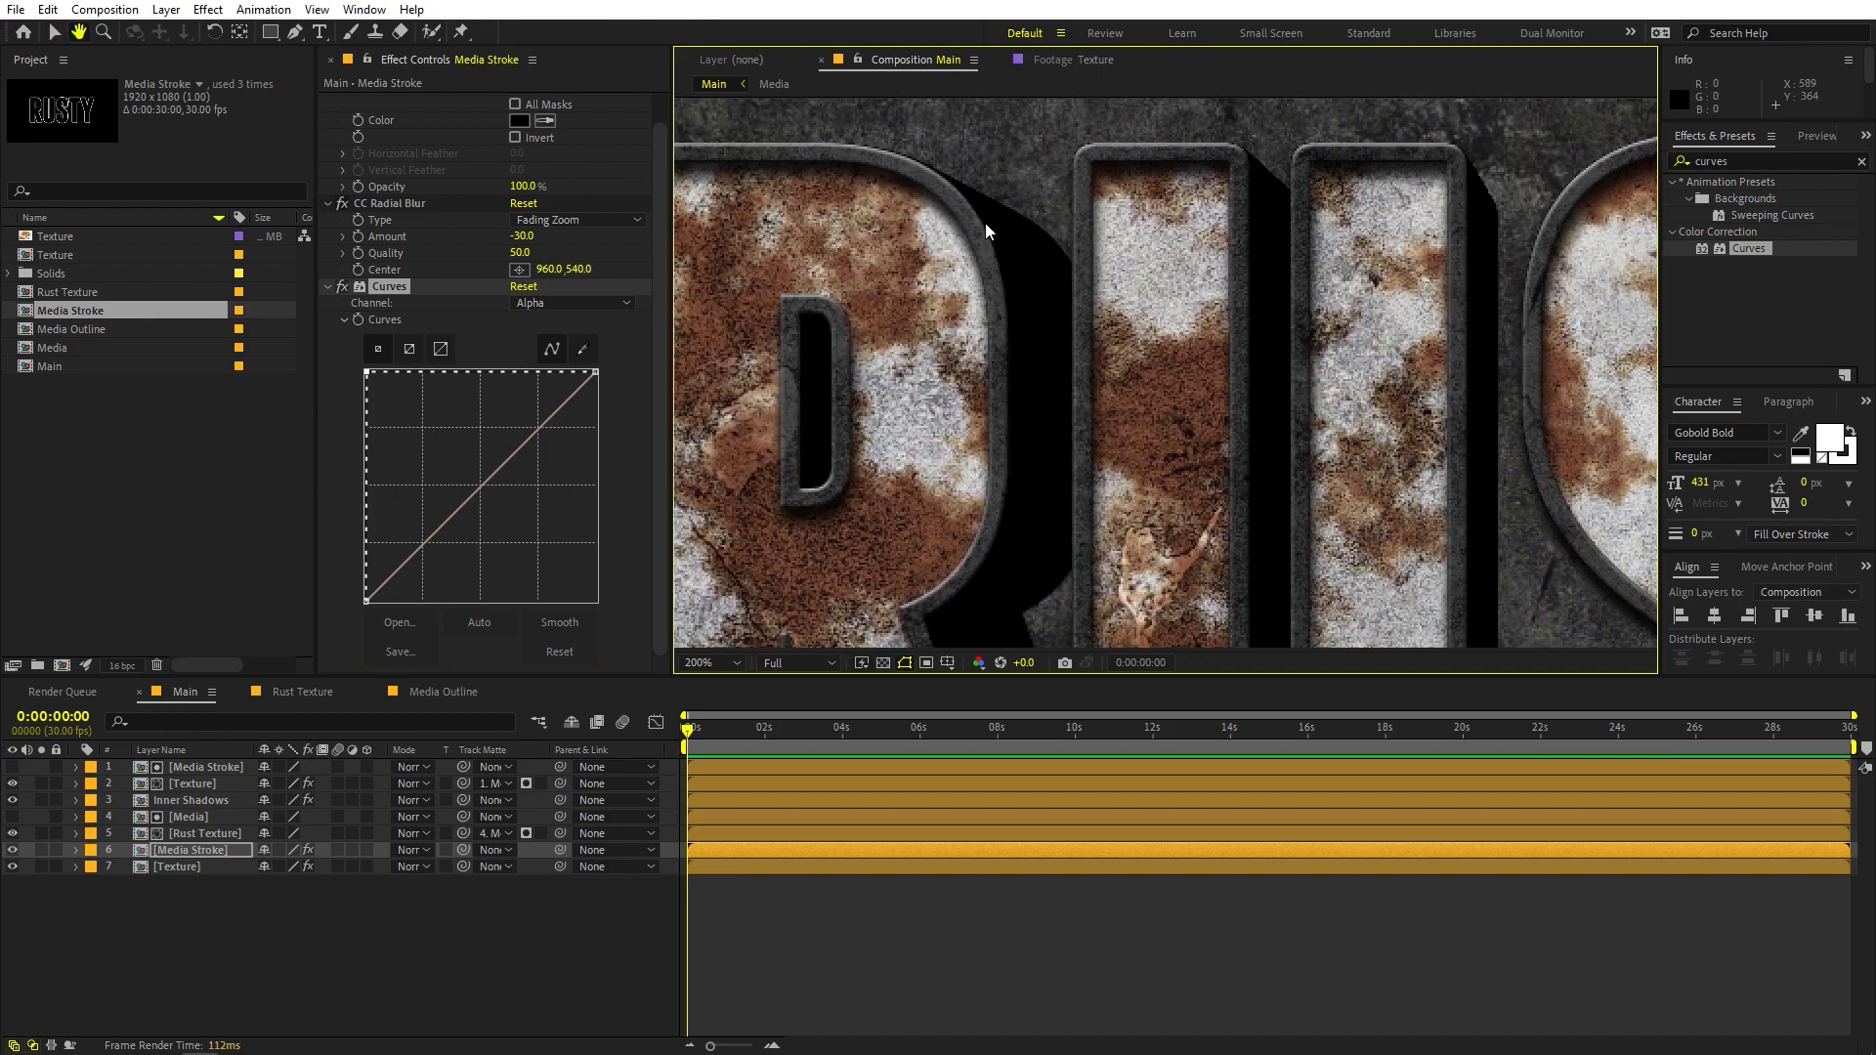
{"action": "left_click", "coordinate": [39, 849]}
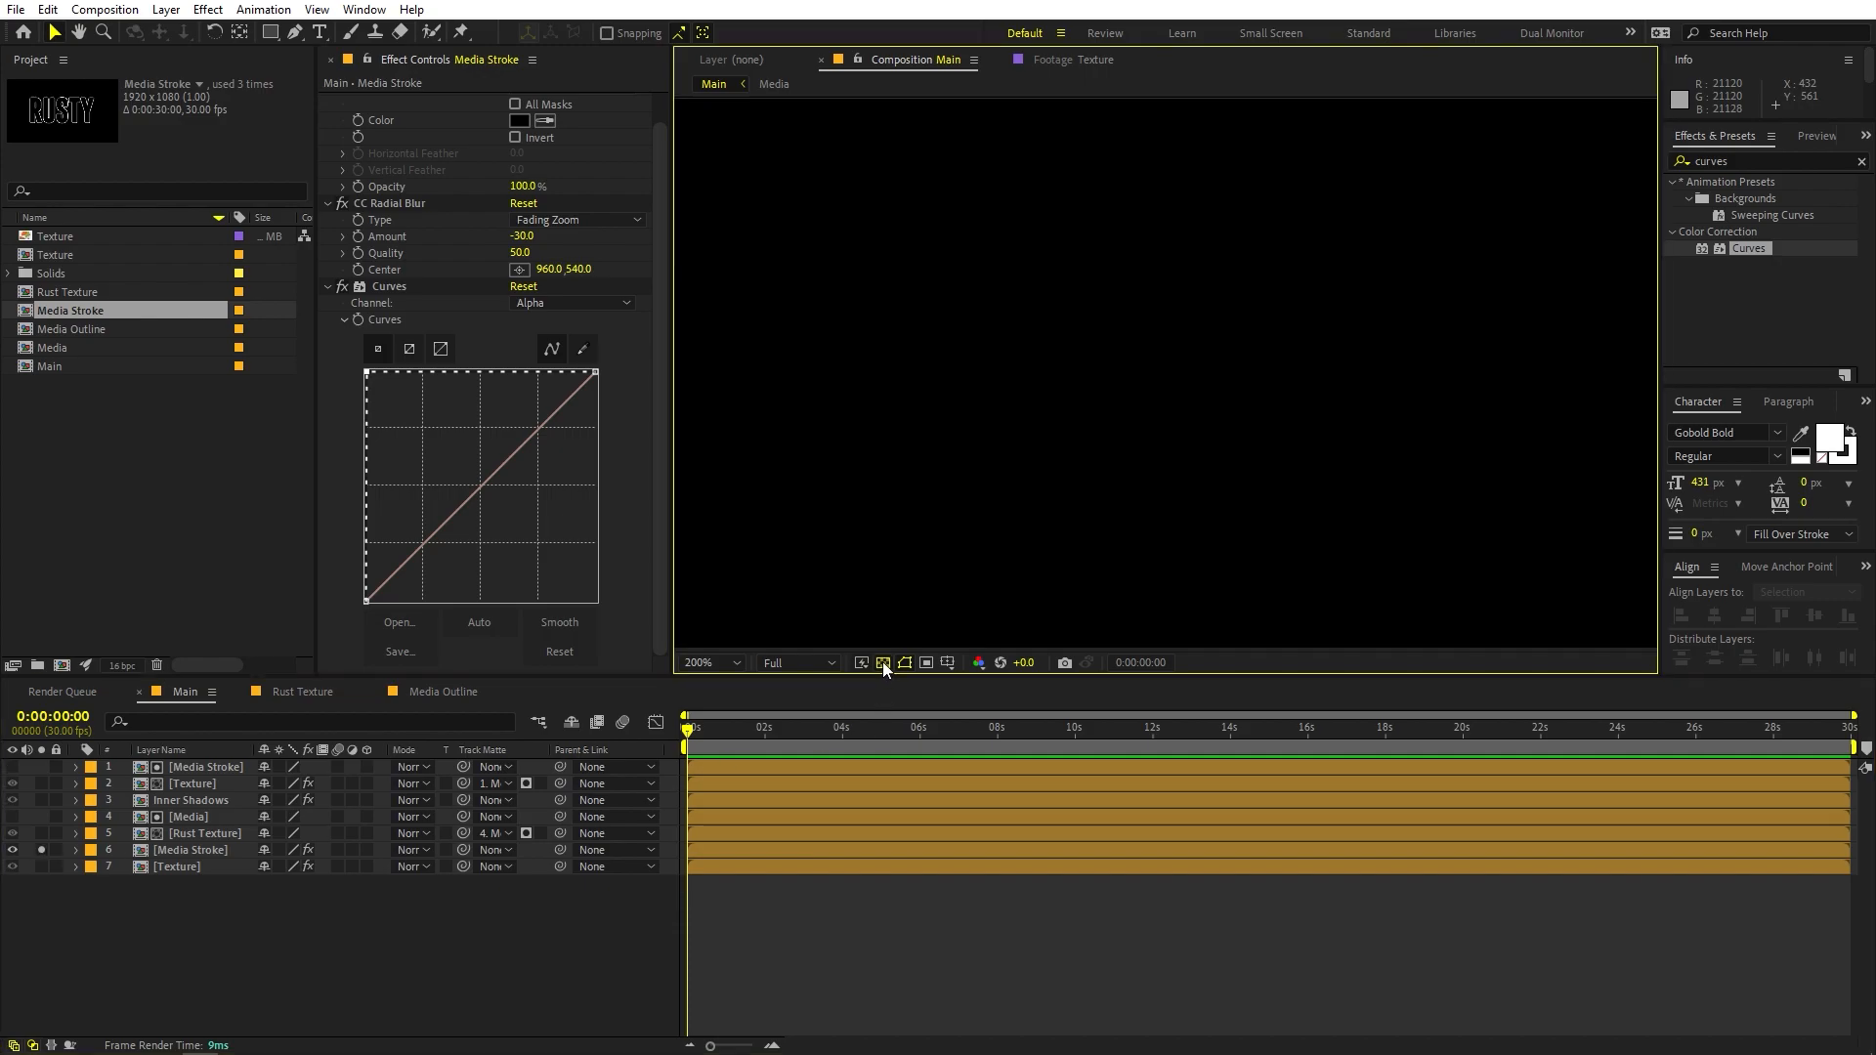
{"action": "left_click", "coordinate": [882, 662]}
{"action": "scroll", "coordinate": [1139, 428], "scroll_direction": "down", "scroll_amount": 3}
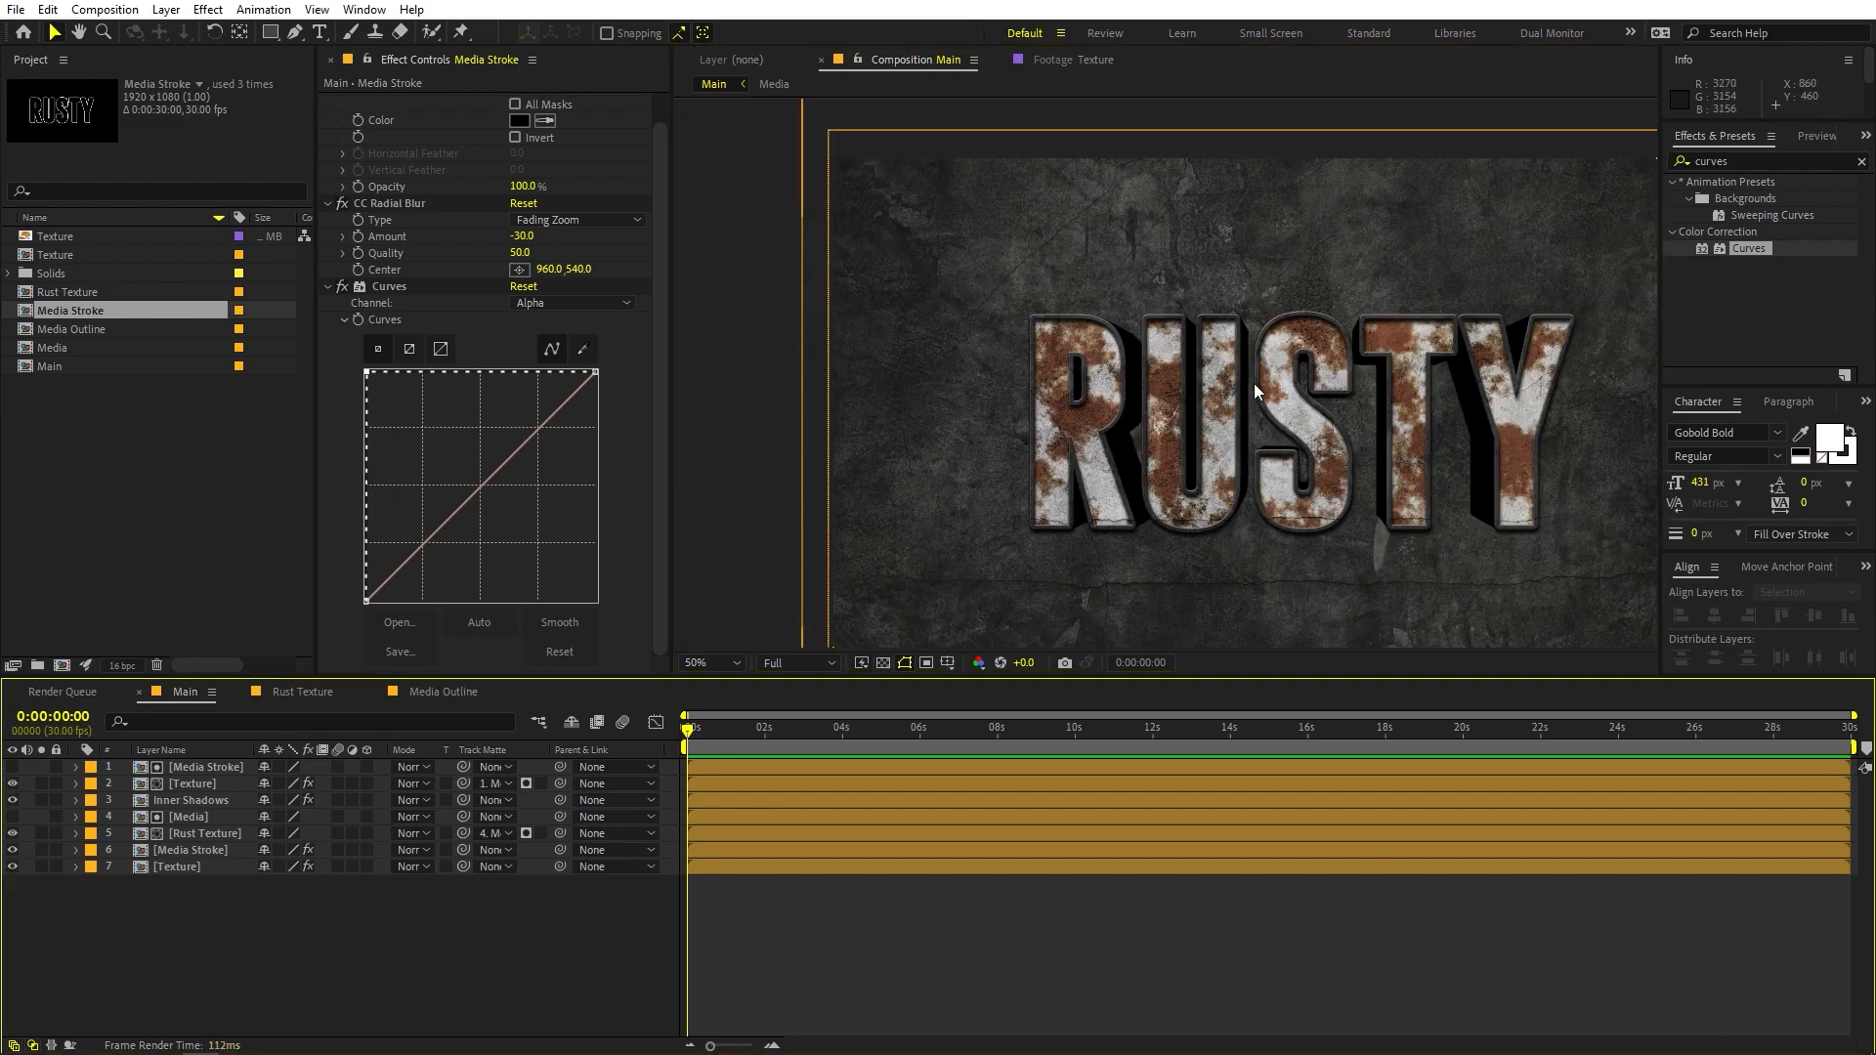
{"action": "scroll", "coordinate": [1253, 383], "scroll_direction": "up", "scroll_amount": 2}
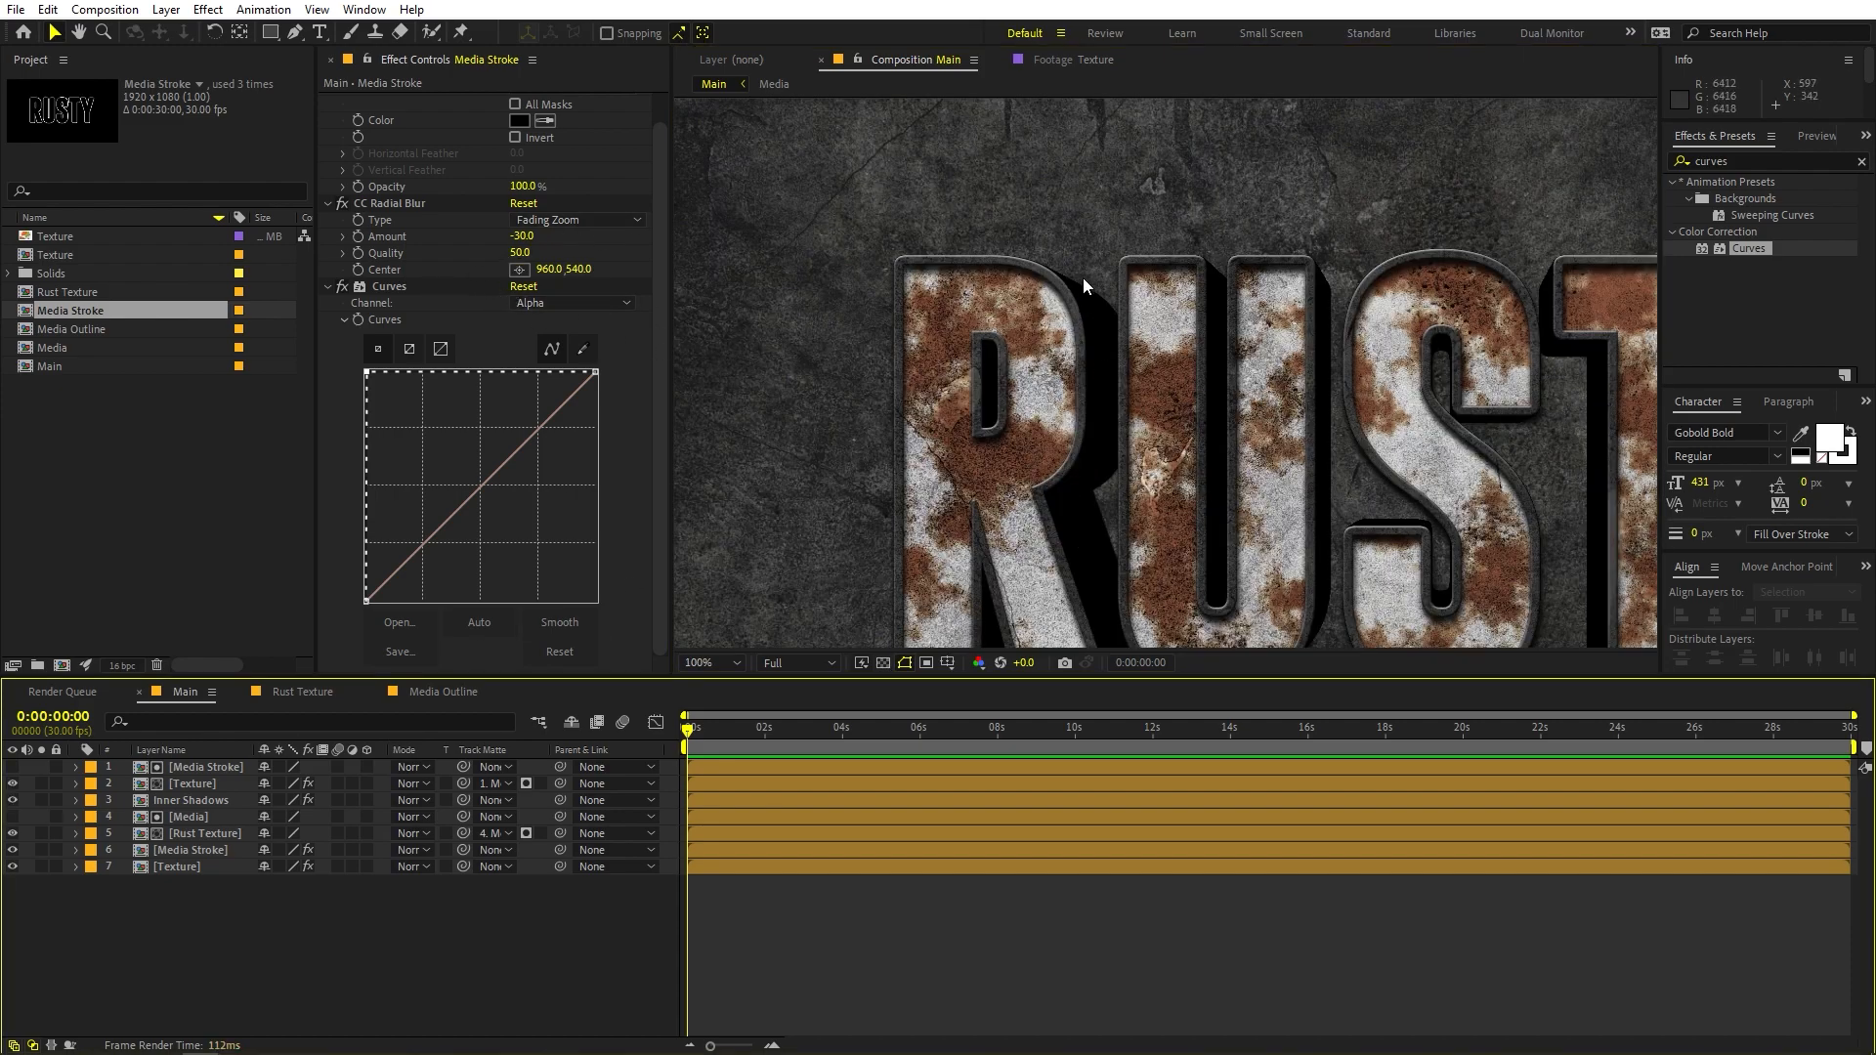
Try a CC Radial Blur amount of -67 and set it back to -30
{"action": "left_click_drag", "start_coordinate": [518, 236], "coordinate": [494, 243]}
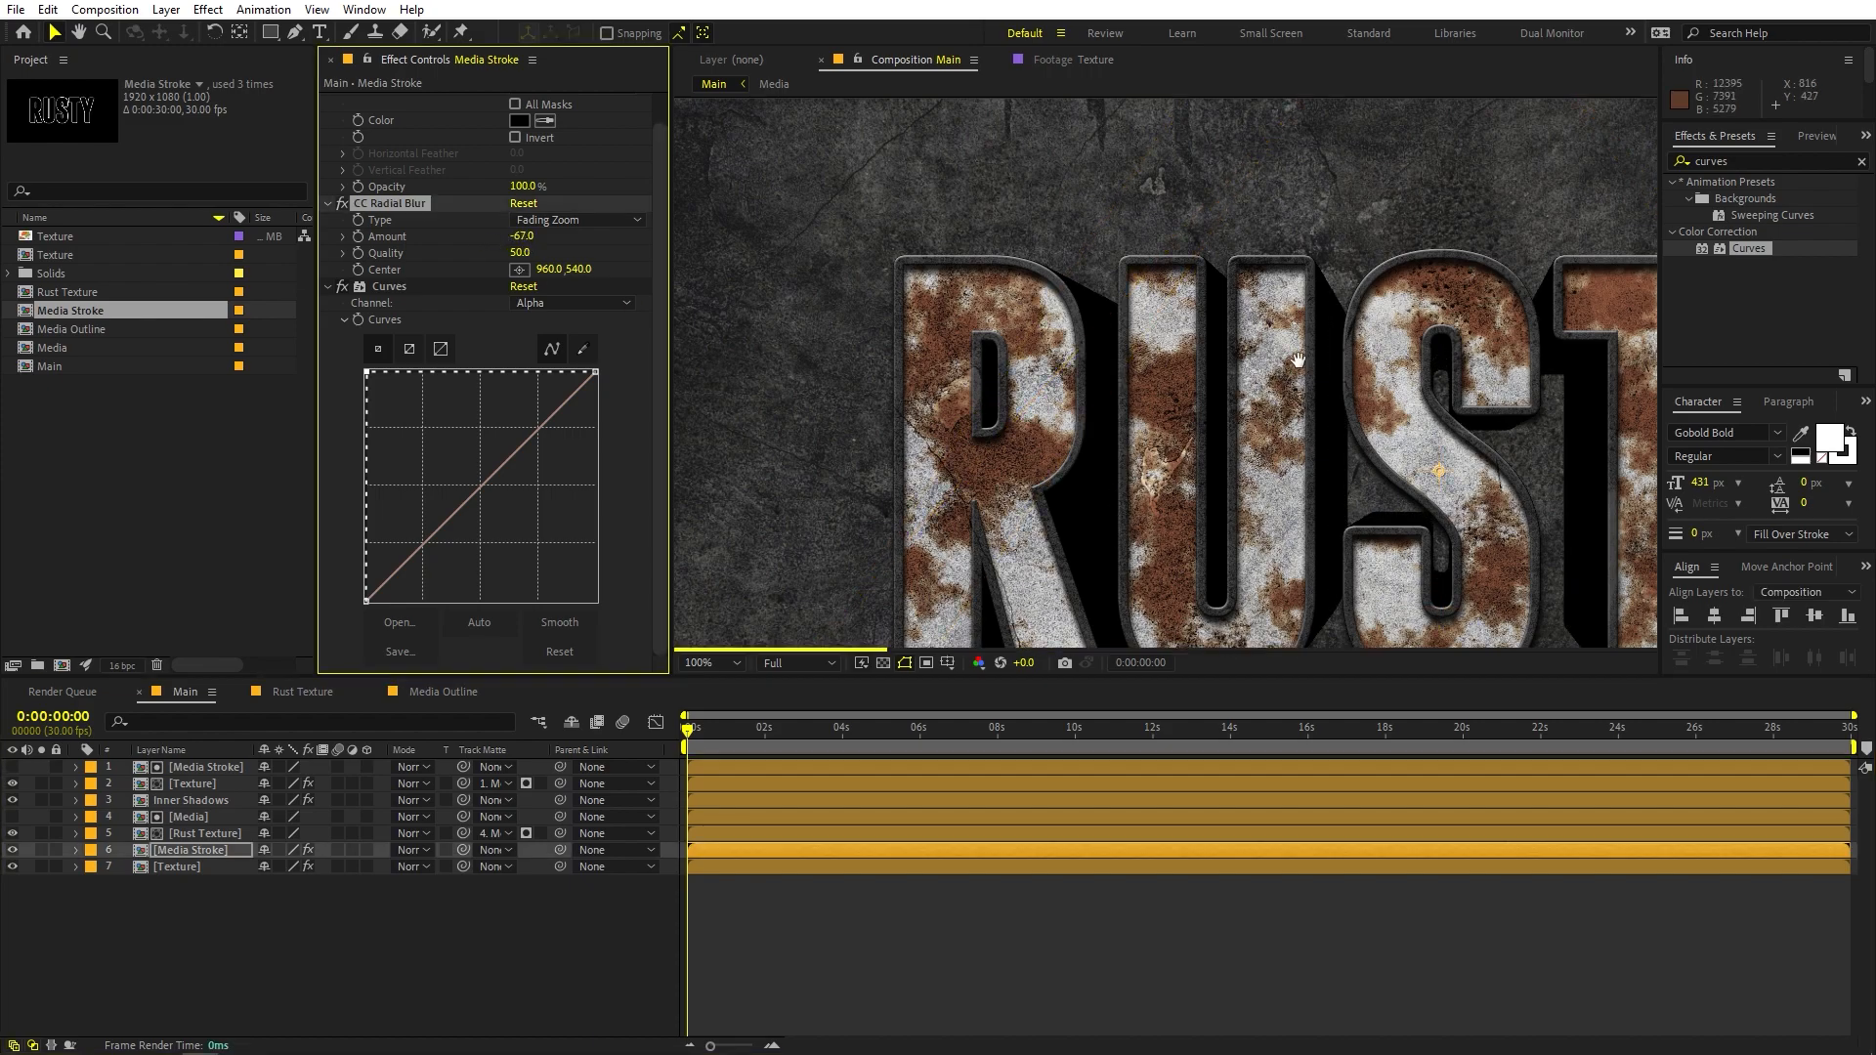
{"action": "left_click_drag", "start_coordinate": [1297, 361], "coordinate": [922, 255]}
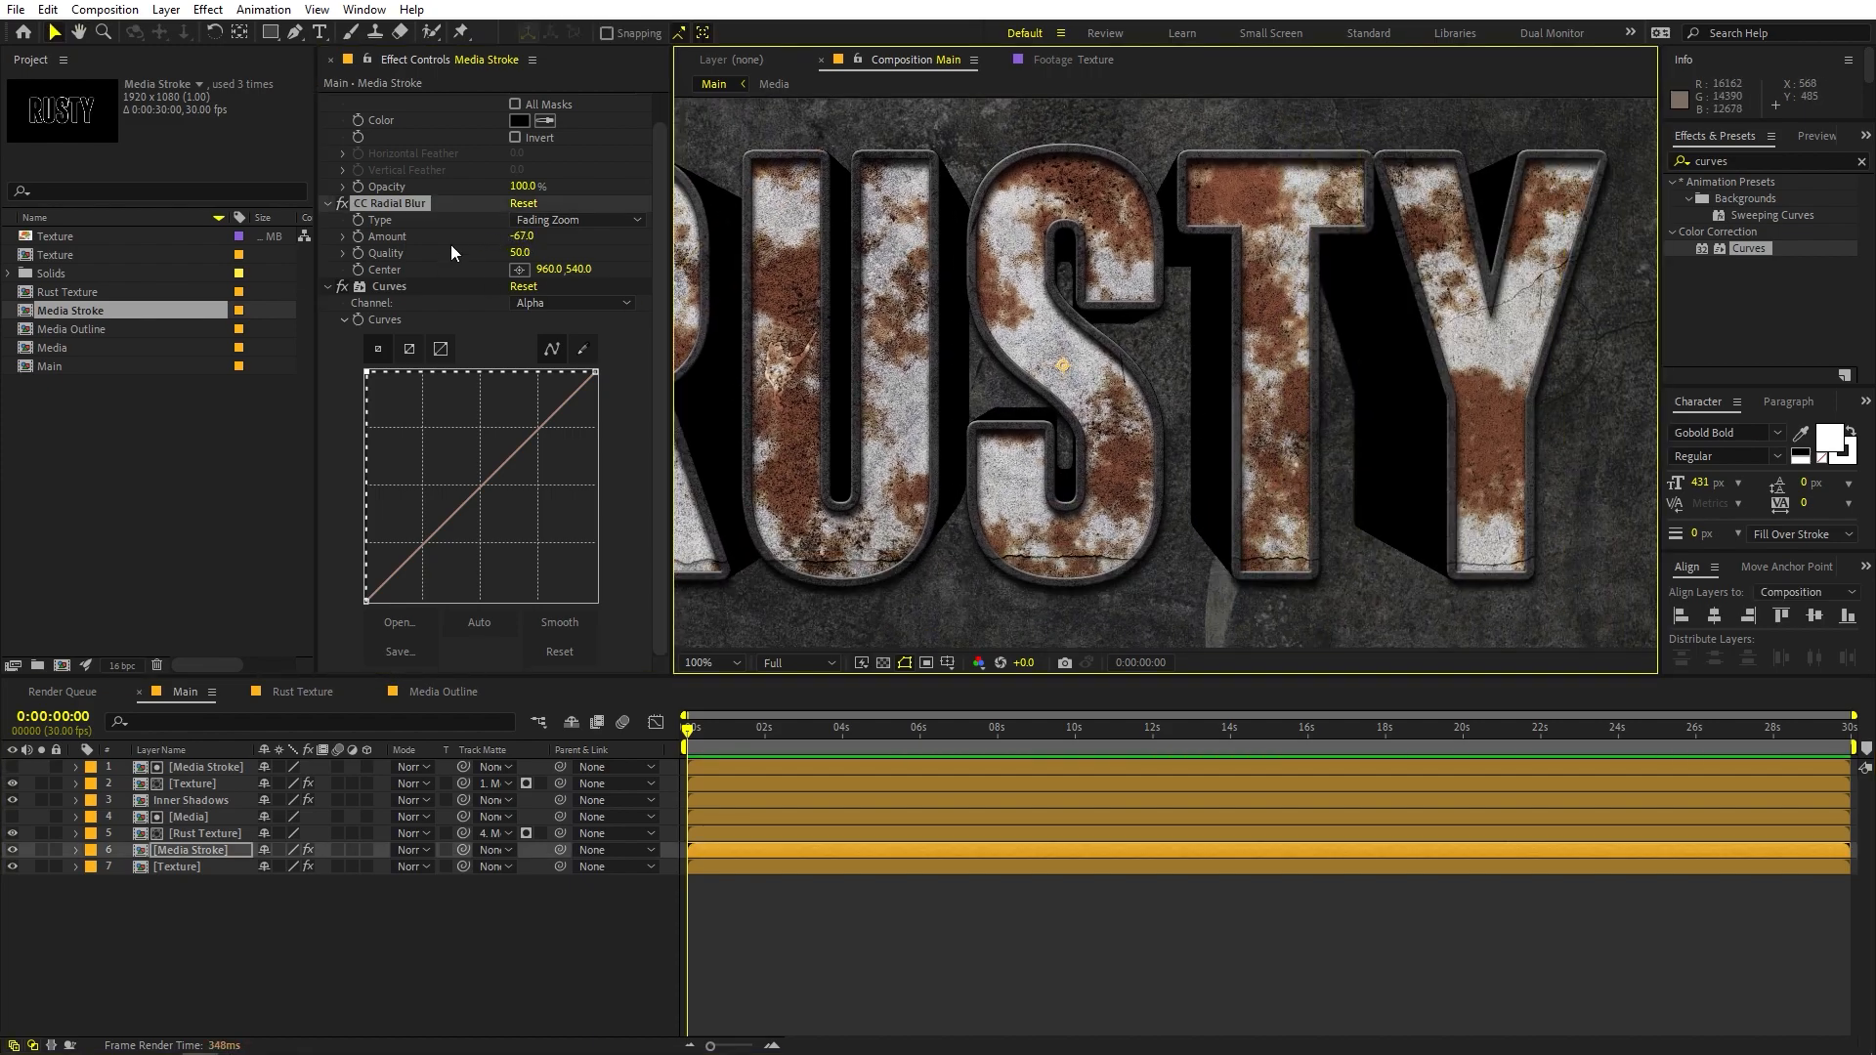
{"action": "left_click", "coordinate": [524, 235]}
{"action": "type", "text": "-"}
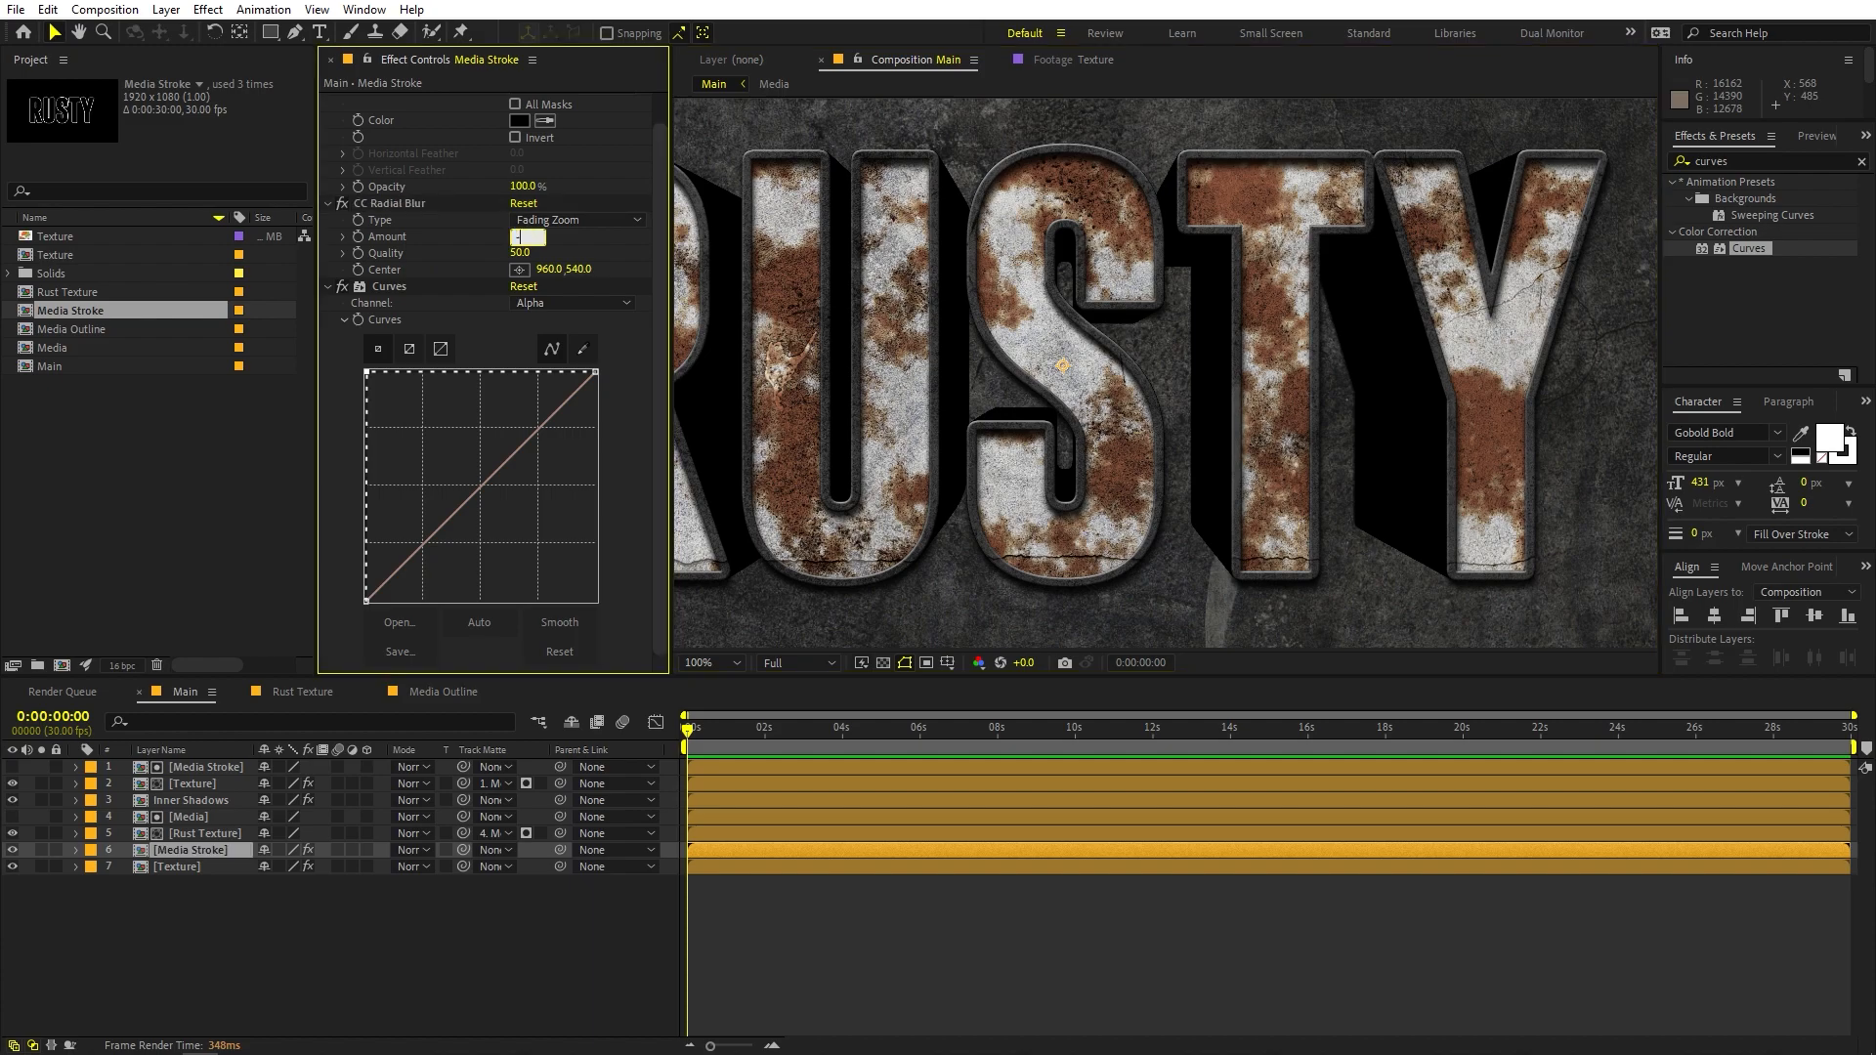
{"action": "type", "text": "30"}
{"action": "key", "text": "Return"}
{"action": "left_click", "coordinate": [996, 923]}
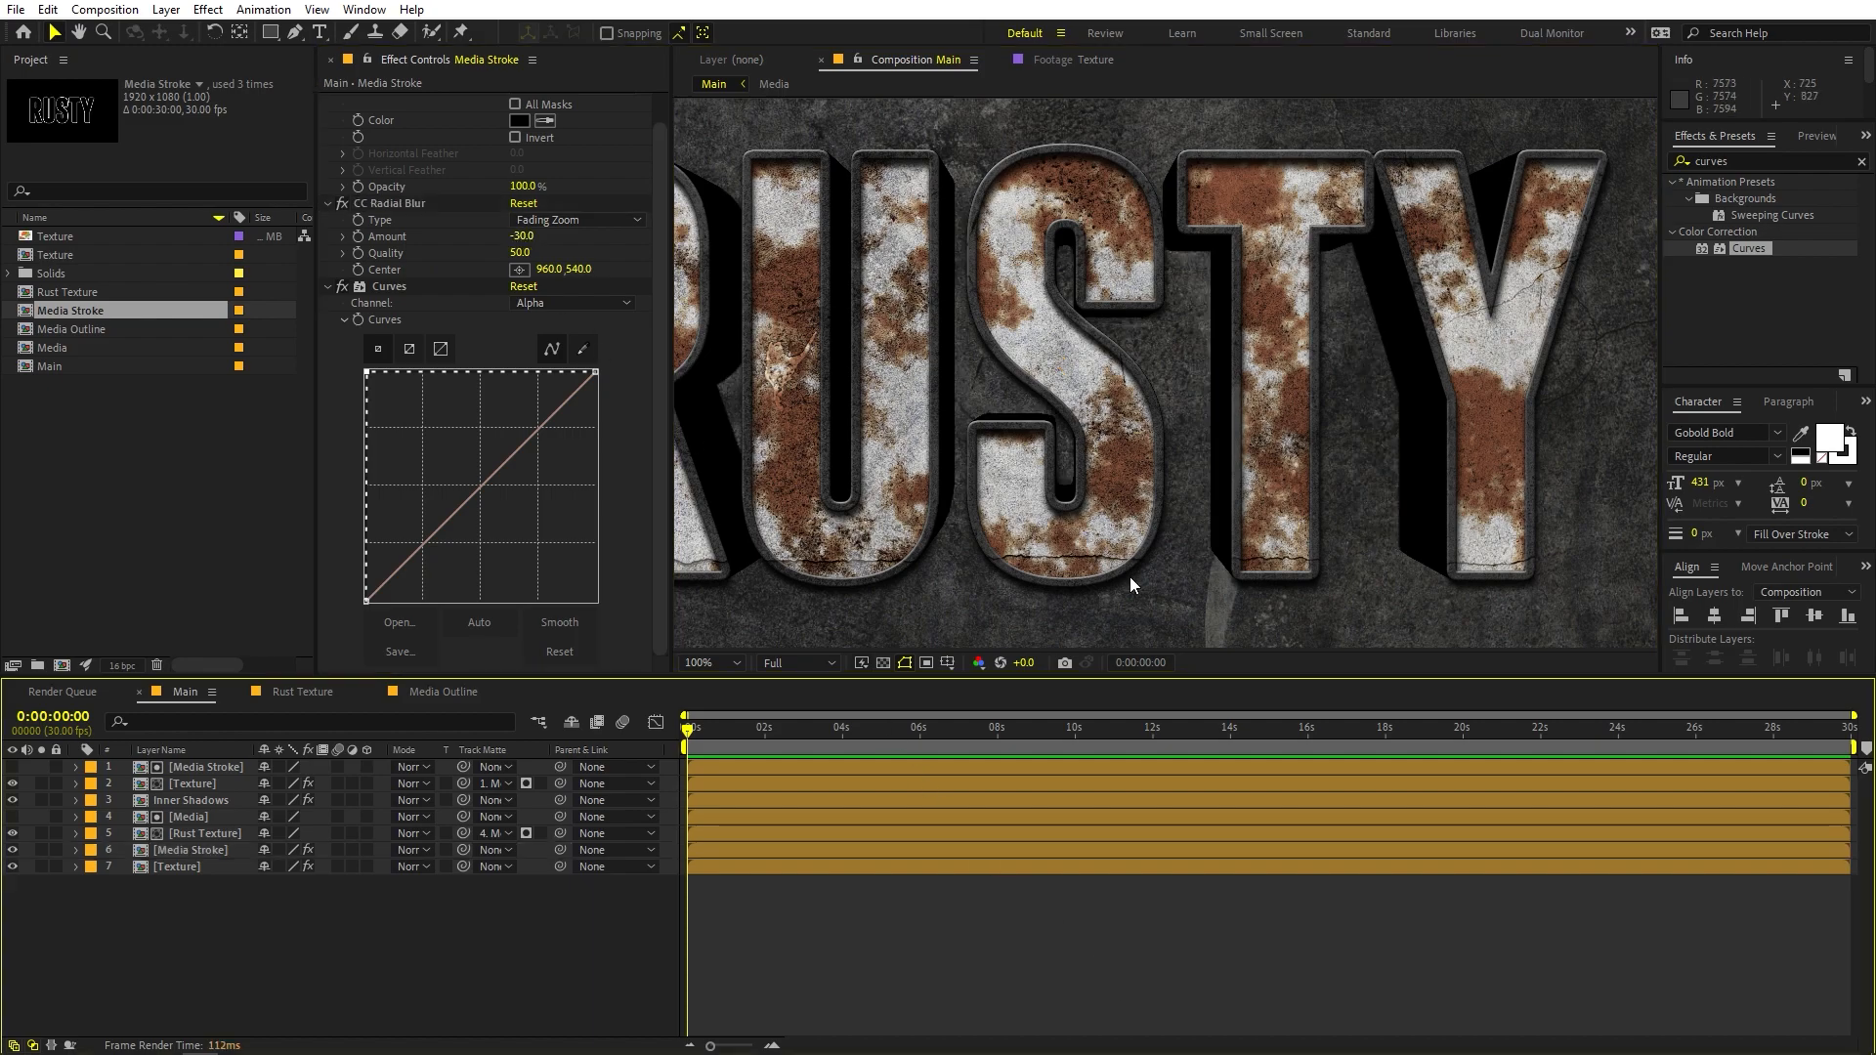
{"action": "left_click_drag", "start_coordinate": [855, 407], "coordinate": [958, 414]}
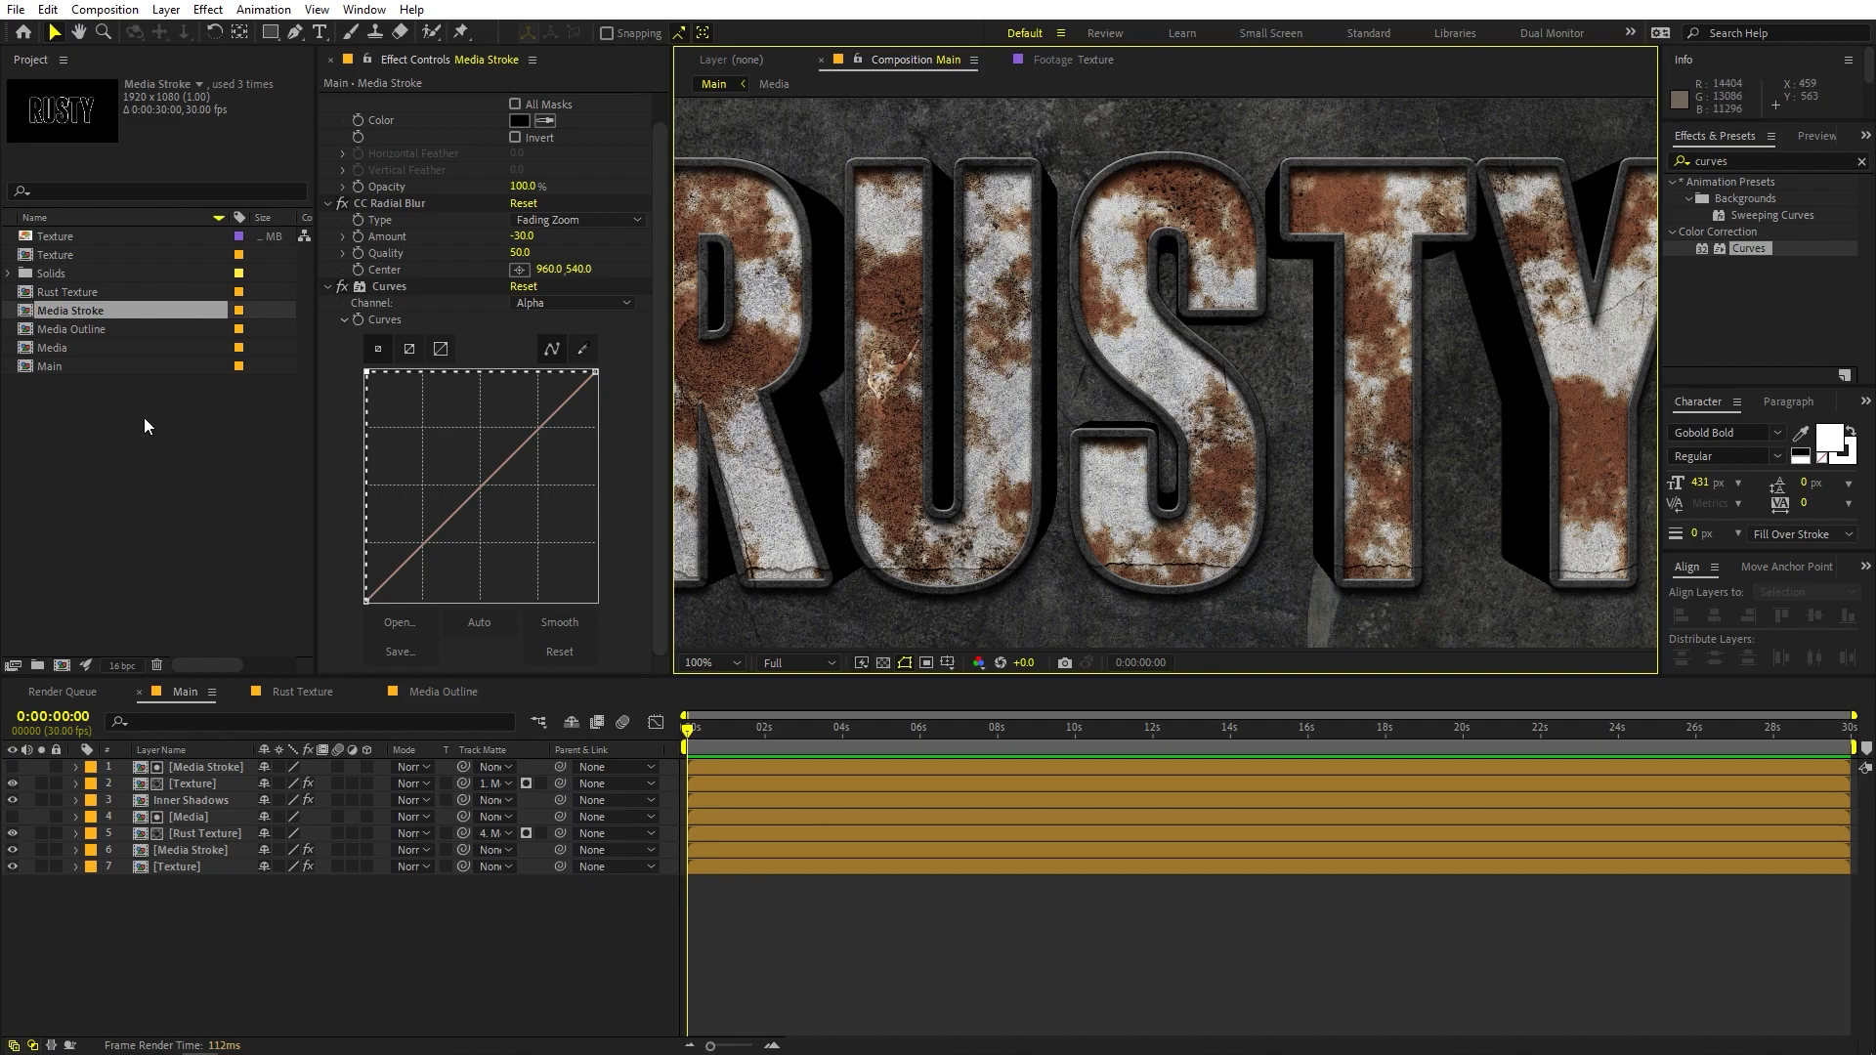
Place another copy of the Texture composition in Main between the blurred Media Stroke layer and the background Texture layer
{"action": "left_click", "coordinate": [125, 449]}
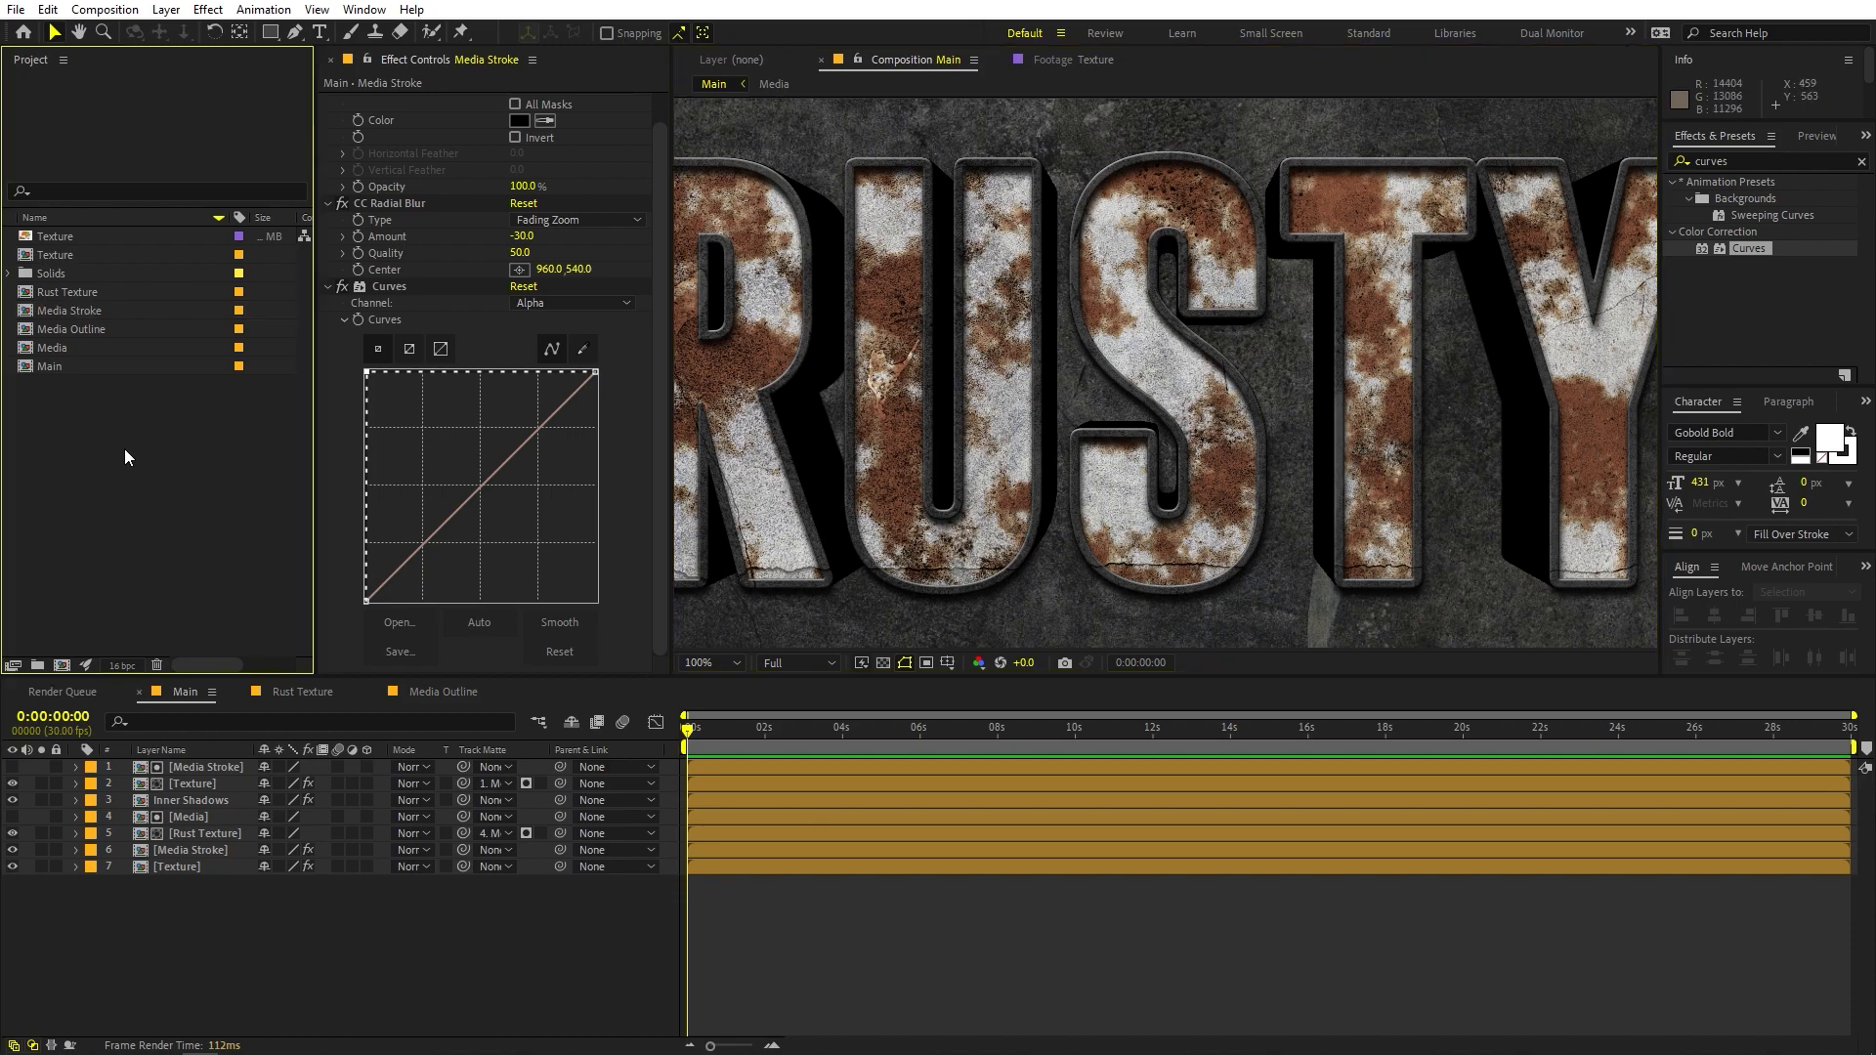
{"action": "left_click", "coordinate": [55, 255]}
{"action": "left_click_drag", "start_coordinate": [62, 256], "coordinate": [174, 854]}
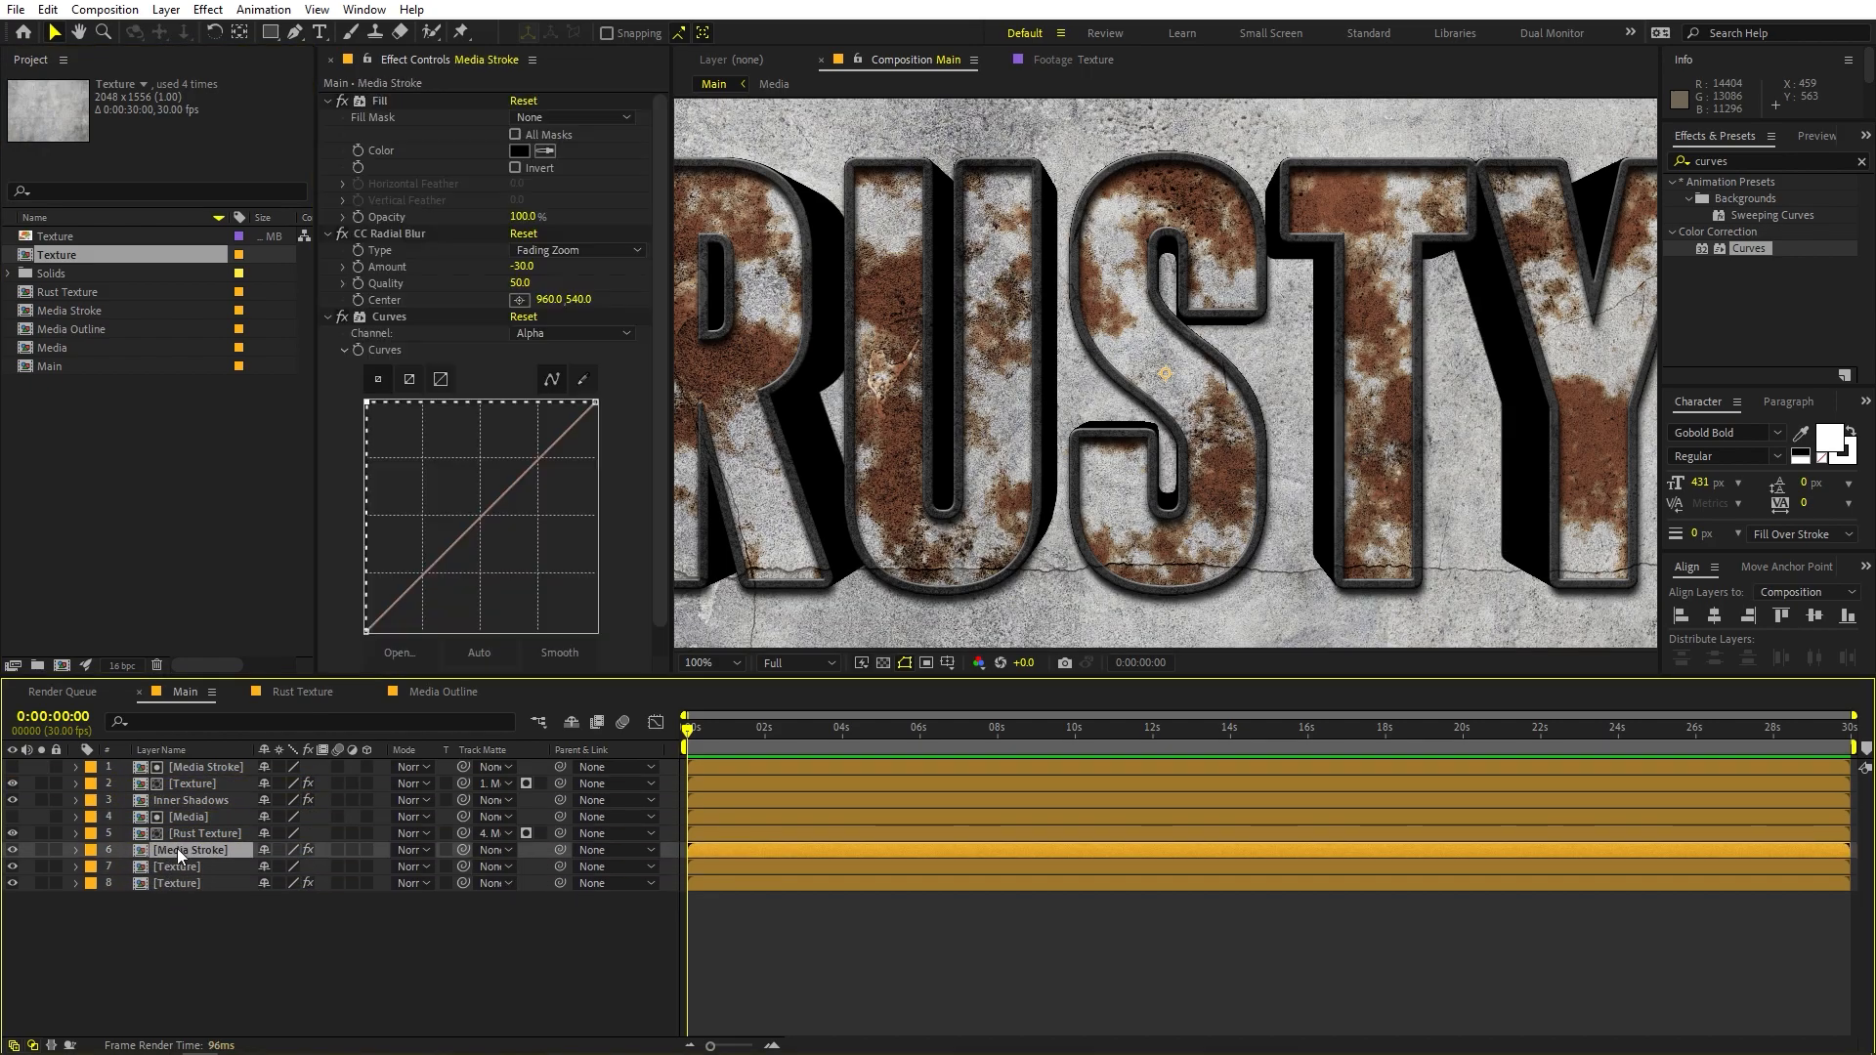
Rename the Media Stroke layer carrying Fill, CC Radial Blur and Curves as 3D Depth
{"action": "left_click", "coordinate": [16, 853]}
{"action": "left_click", "coordinate": [16, 853]}
{"action": "key", "text": "Return"}
{"action": "type", "text": "3D Depth"}
{"action": "key", "text": "Return"}
Use the 3D Depth layer as the track matte of the new Texture layer beneath it
{"action": "scroll", "coordinate": [835, 411], "scroll_direction": "down", "scroll_amount": 4}
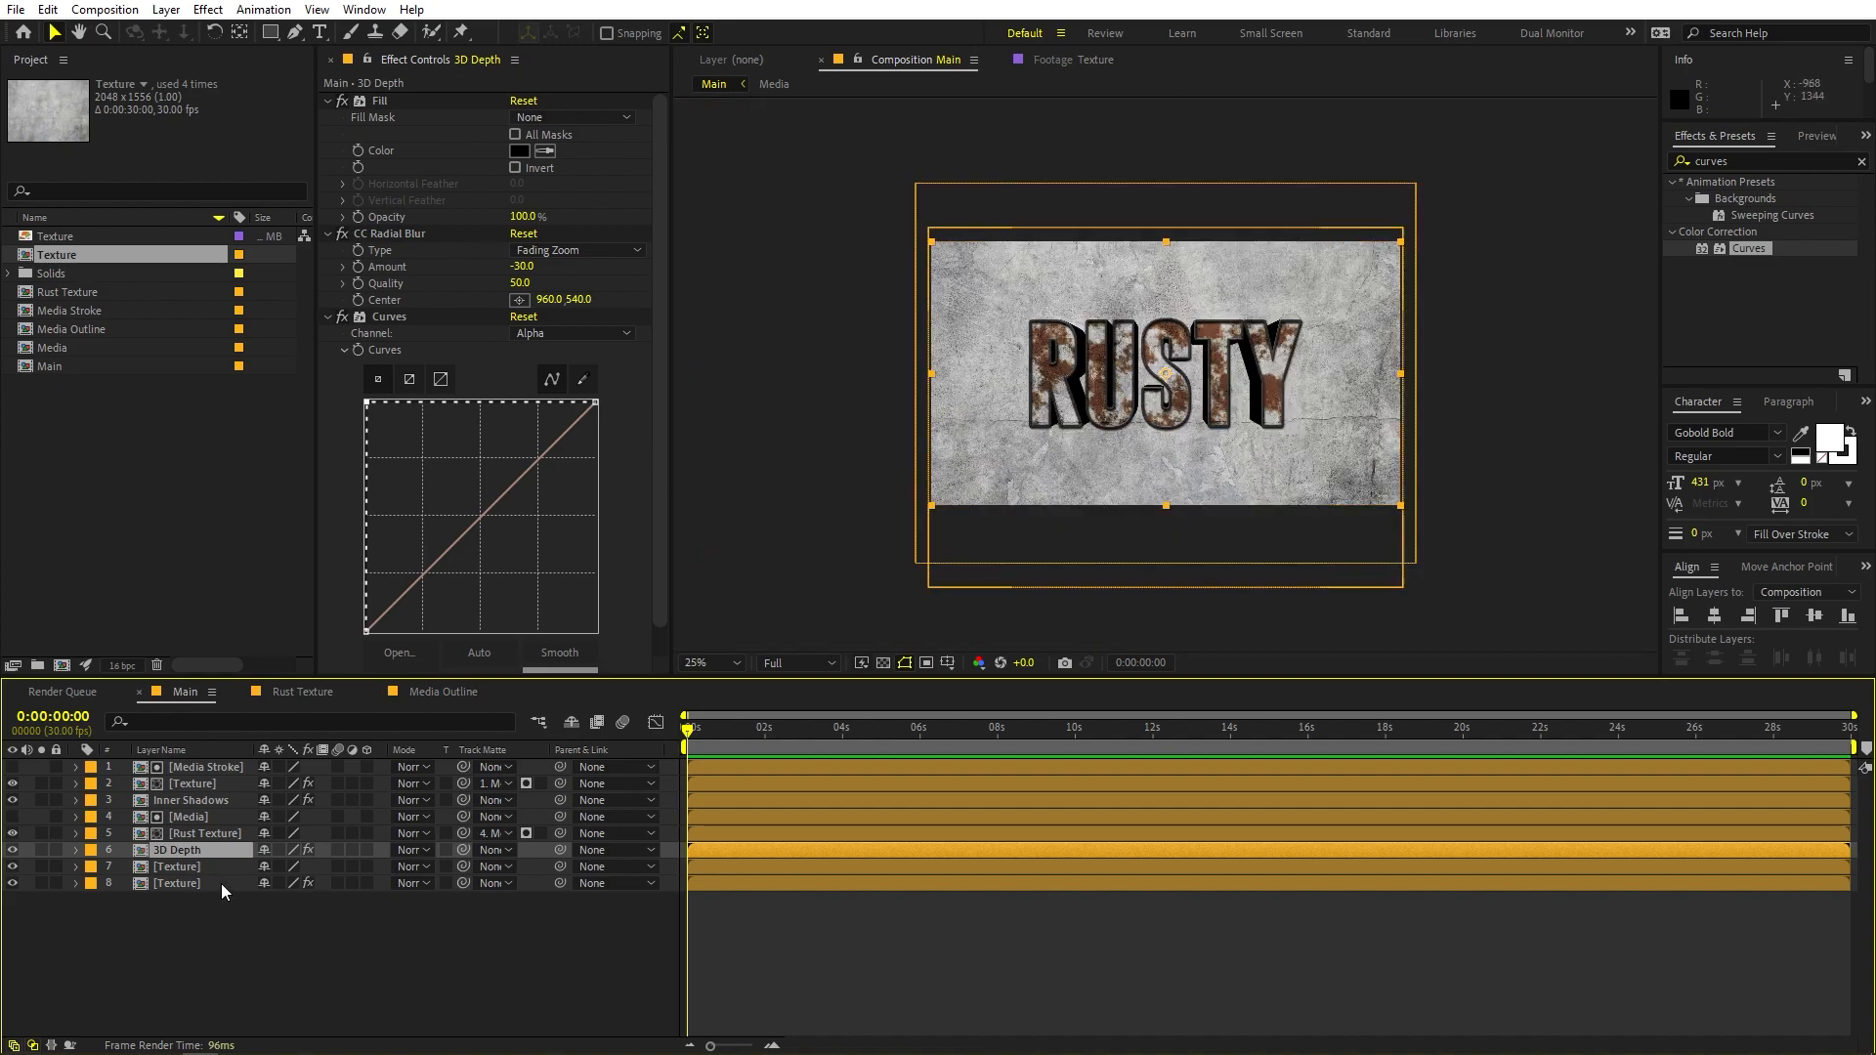
{"action": "left_click", "coordinate": [185, 866]}
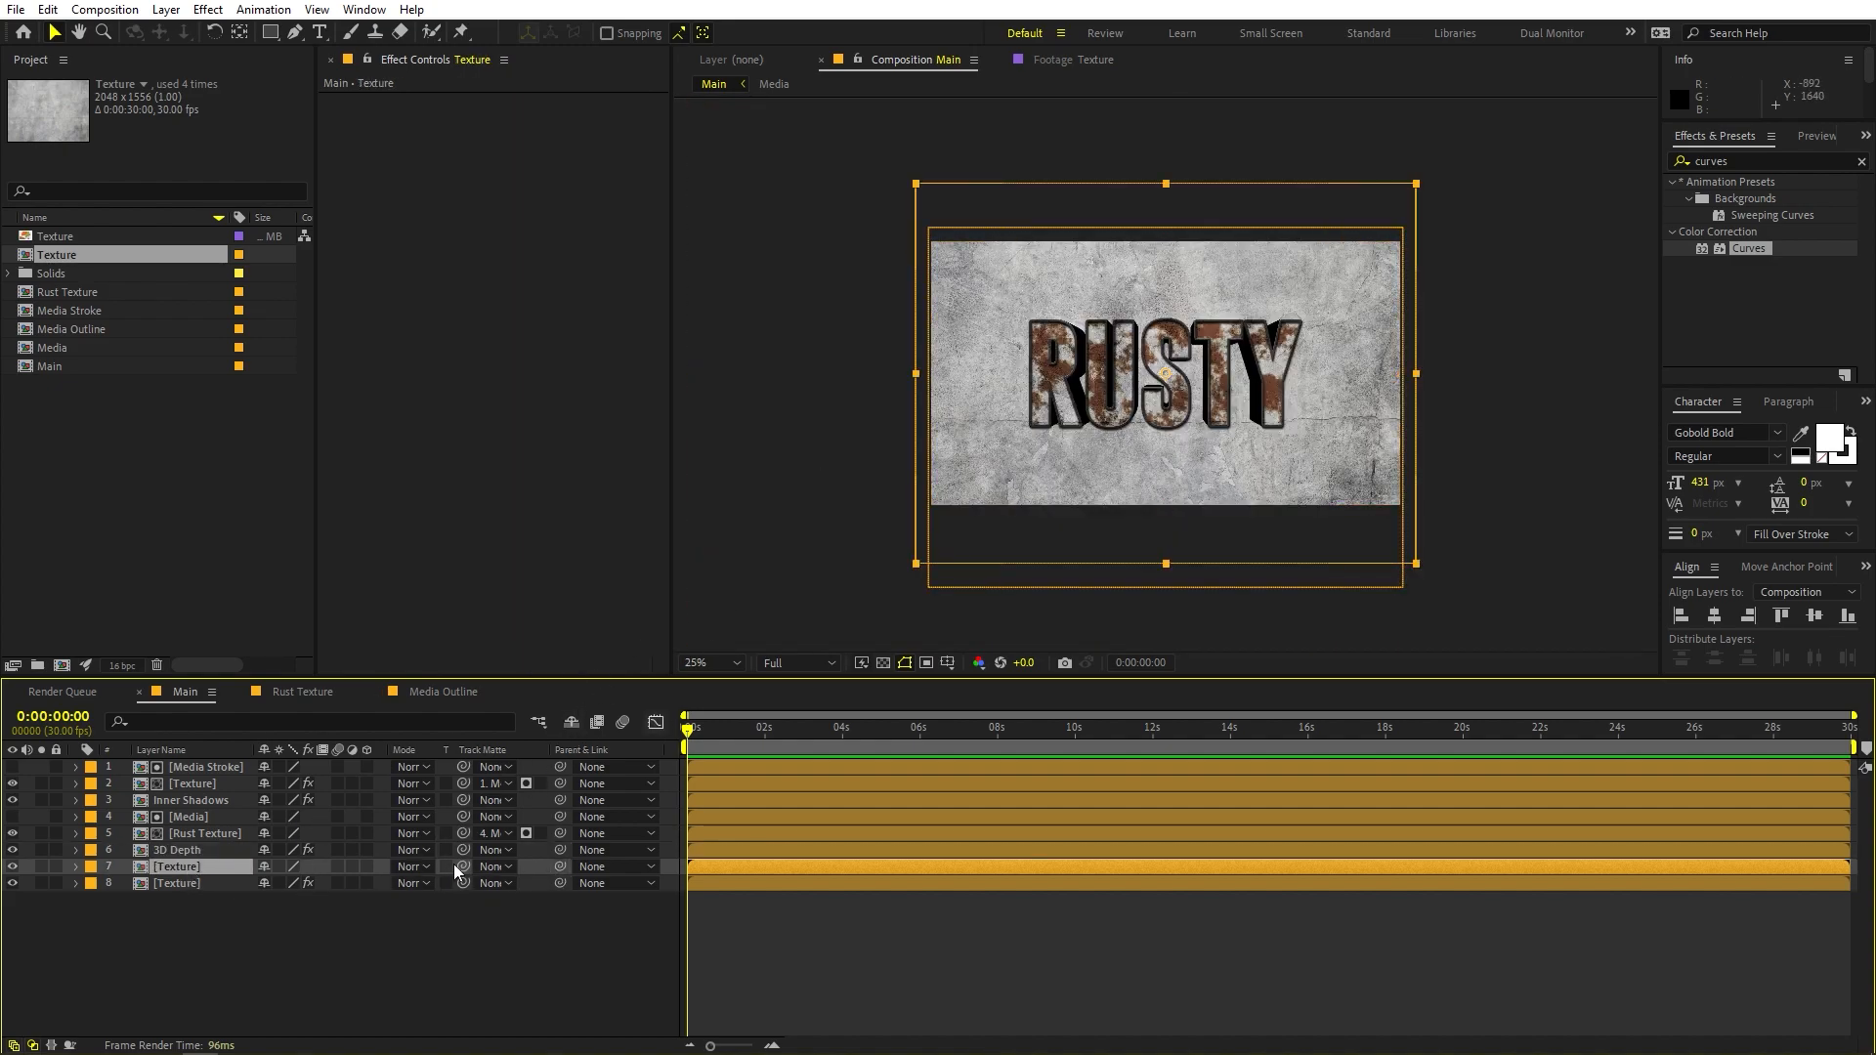
{"action": "left_click_drag", "start_coordinate": [463, 867], "coordinate": [188, 851]}
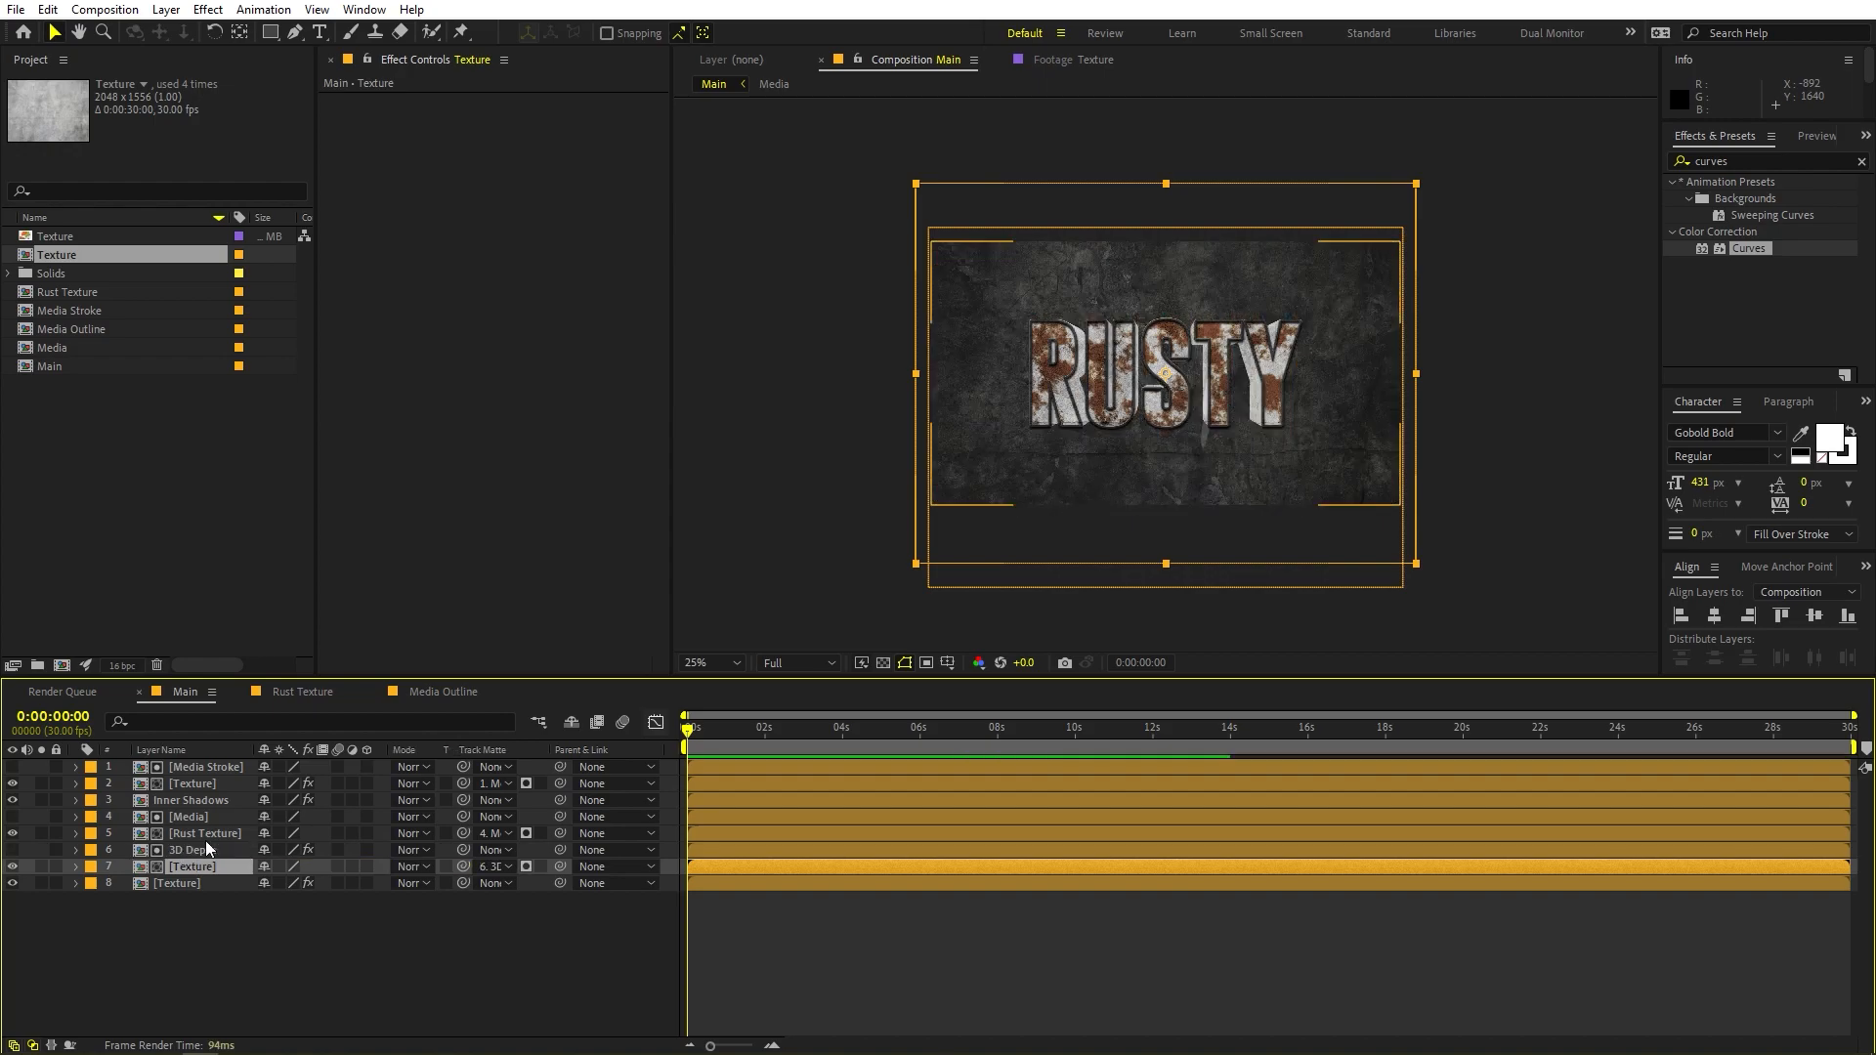
{"action": "scroll", "coordinate": [811, 449], "scroll_direction": "up", "scroll_amount": 4}
{"action": "scroll", "coordinate": [883, 443], "scroll_direction": "down", "scroll_amount": 4}
{"action": "scroll", "coordinate": [885, 444], "scroll_direction": "up", "scroll_amount": 4}
{"action": "scroll", "coordinate": [885, 444], "scroll_direction": "down", "scroll_amount": 4}
{"action": "scroll", "coordinate": [885, 444], "scroll_direction": "up", "scroll_amount": 4}
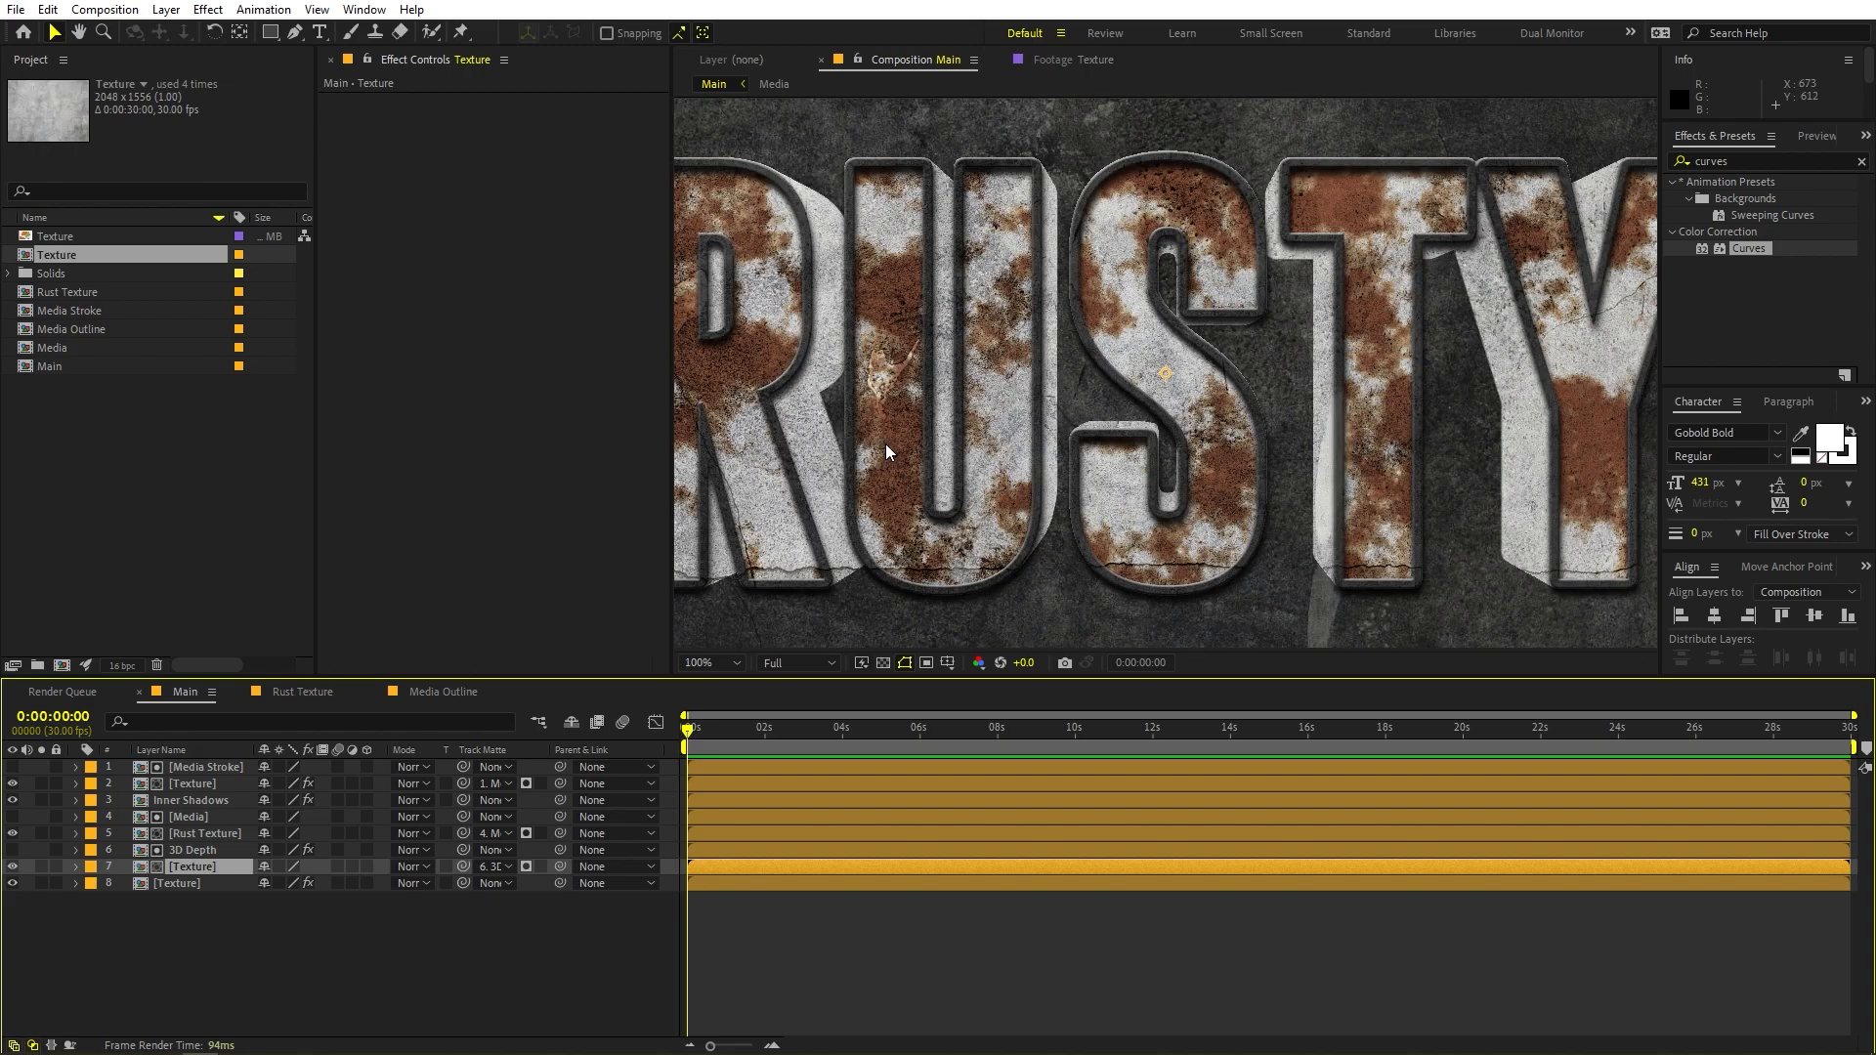
{"action": "scroll", "coordinate": [1155, 412], "scroll_direction": "down", "scroll_amount": 4}
{"action": "scroll", "coordinate": [1155, 412], "scroll_direction": "up", "scroll_amount": 4}
Rotate the Texture layer matted by 3D Depth to 178°
{"action": "key", "text": "r"}
{"action": "left_click_drag", "start_coordinate": [283, 883], "coordinate": [458, 892]}
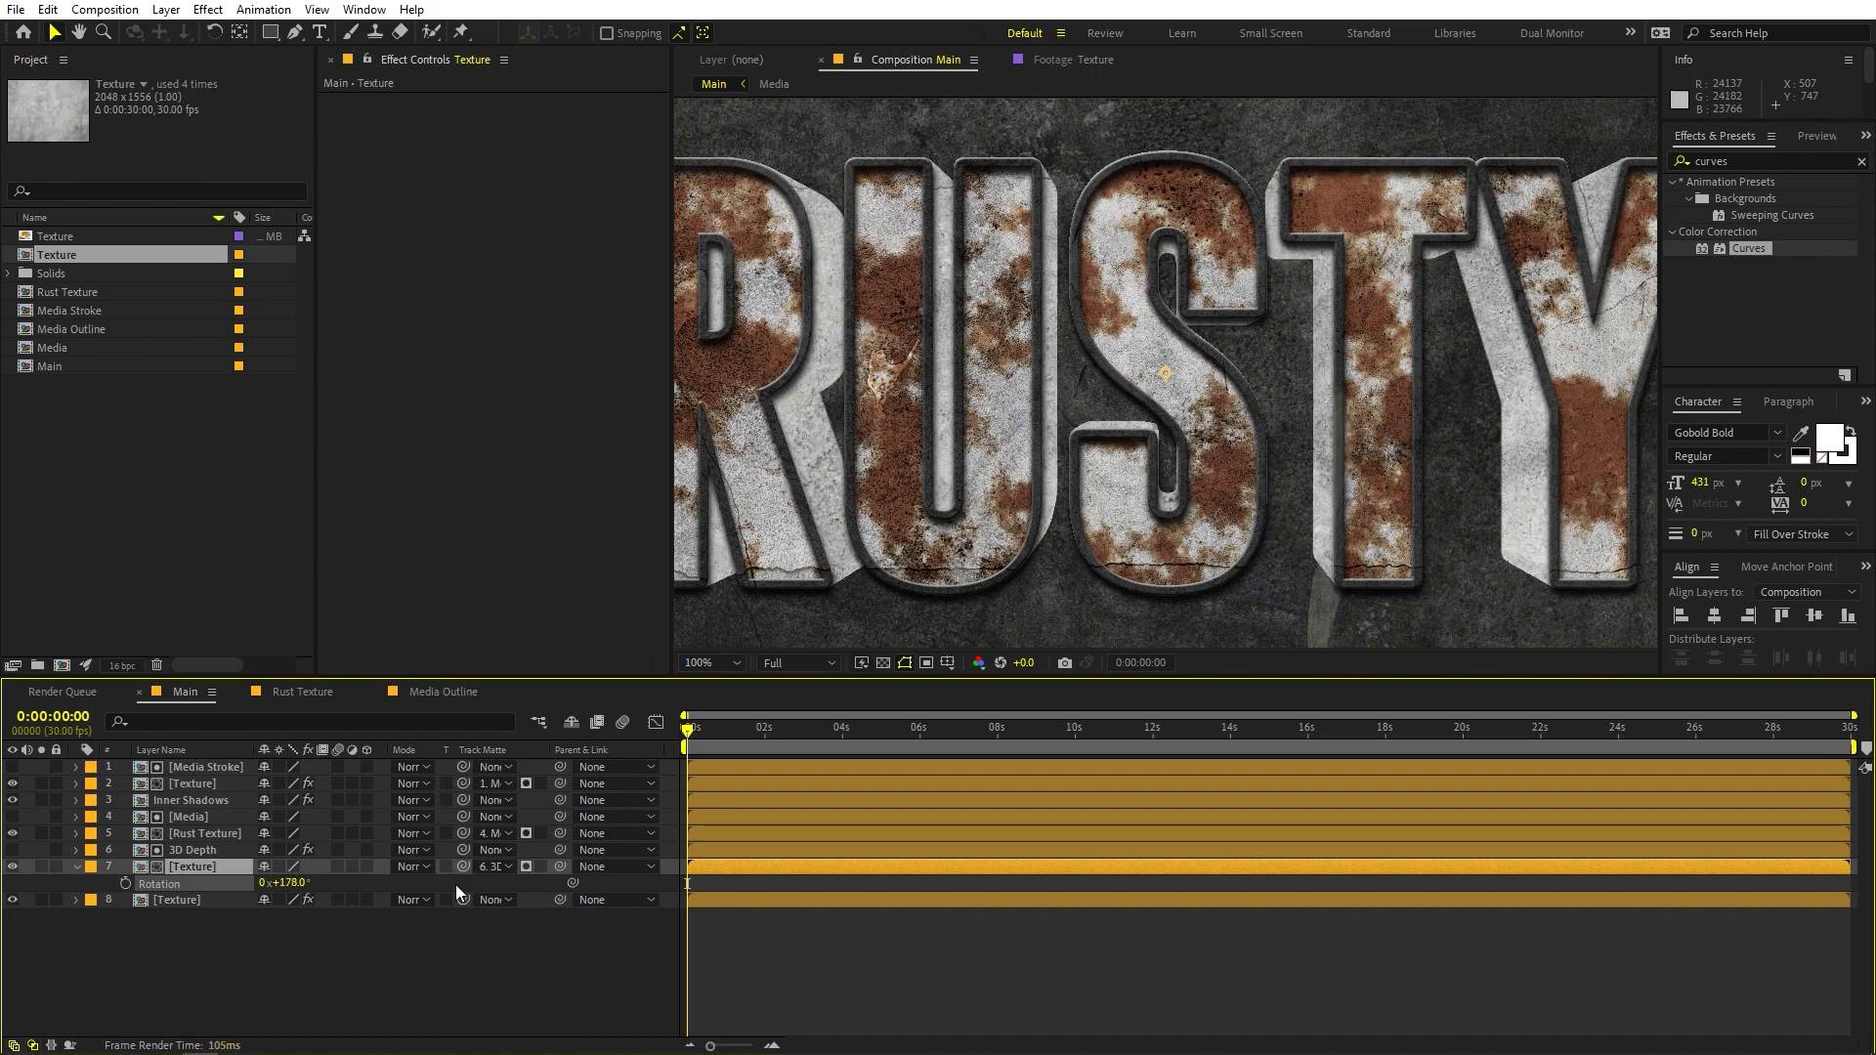
{"action": "left_click", "coordinate": [907, 942]}
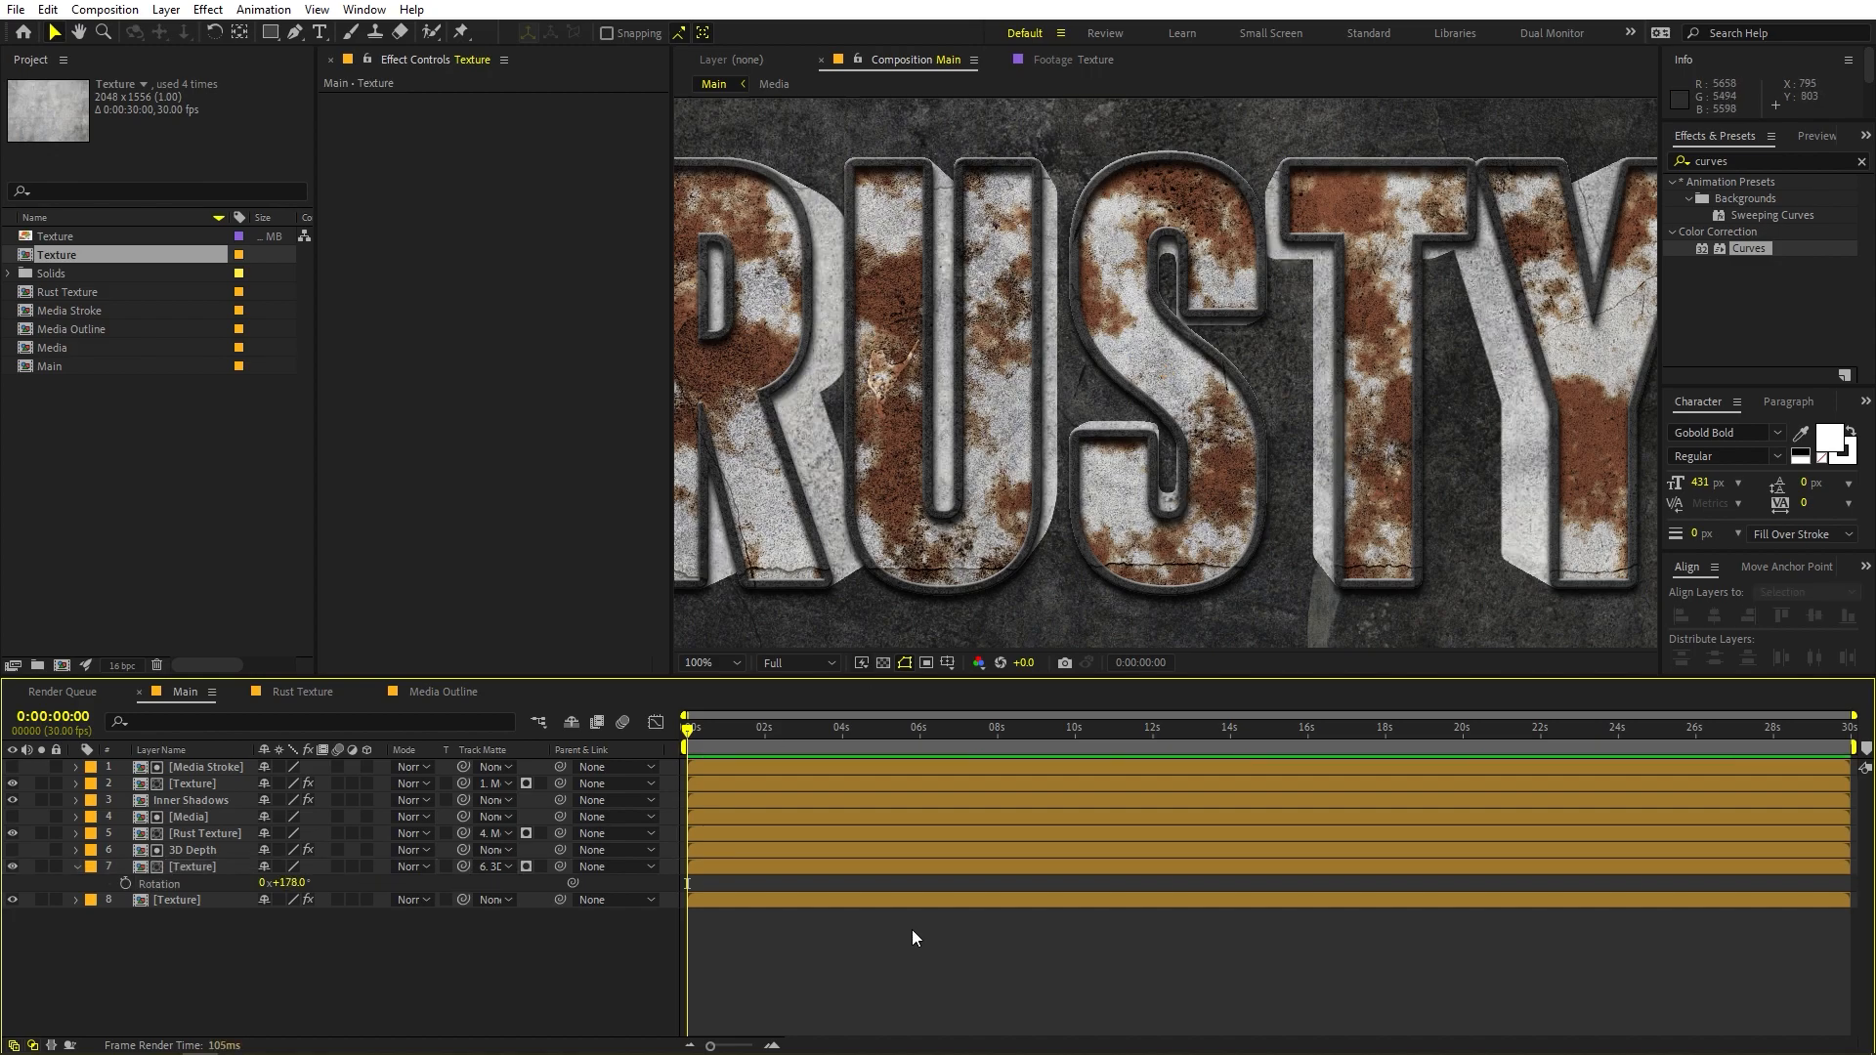
Add the Curves effect to the Texture layer matted by 3D Depth and shape a slight S-curve for contrast
{"action": "left_click_drag", "start_coordinate": [1742, 252], "coordinate": [176, 863]}
{"action": "left_click_drag", "start_coordinate": [541, 241], "coordinate": [518, 228]}
{"action": "mouse_move", "coordinate": [457, 324]}
{"action": "left_mouse_down"}
{"action": "mouse_move", "coordinate": [462, 362]}
{"action": "mouse_move", "coordinate": [445, 345]}
{"action": "left_mouse_up"}
{"action": "left_click_drag", "start_coordinate": [519, 230], "coordinate": [522, 242]}
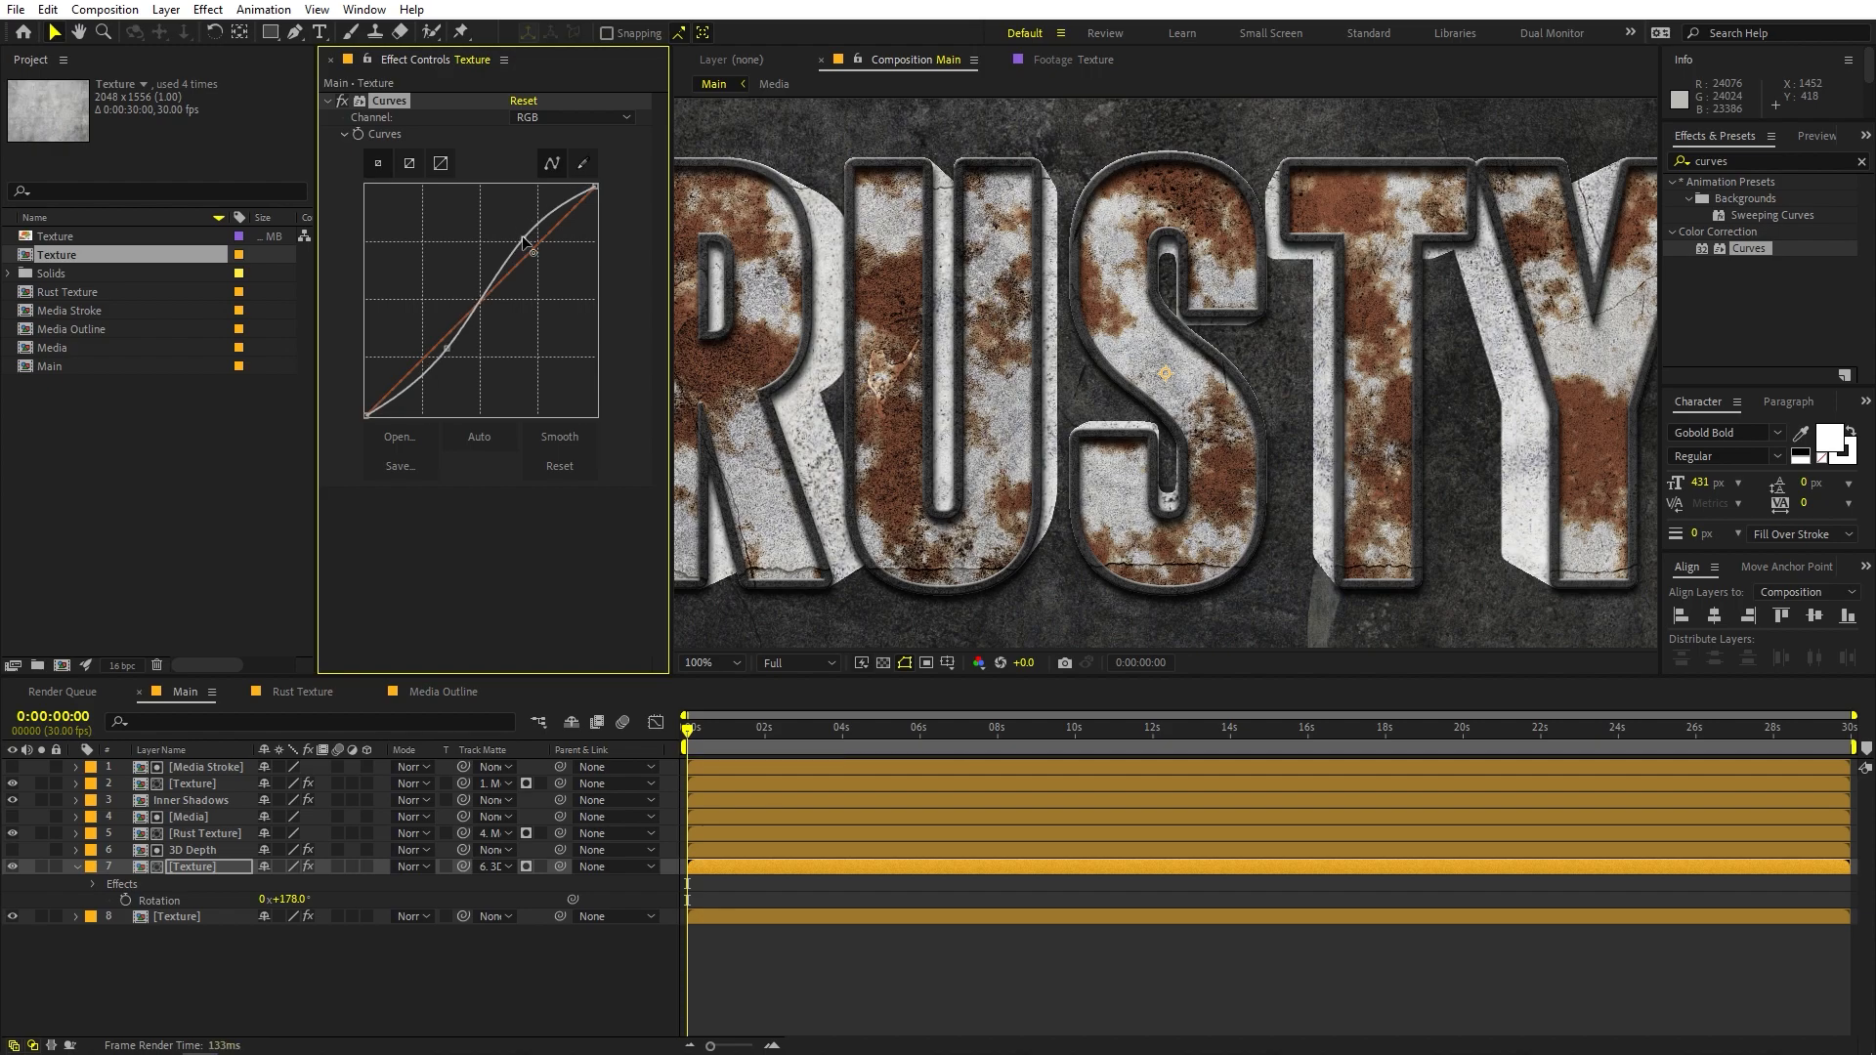
Add the Tint effect after Curves on the depth Texture layer and map white to dark gray (252525)
{"action": "left_click", "coordinate": [1755, 158]}
{"action": "double_click", "coordinate": [1755, 157]}
{"action": "type", "text": "tint"}
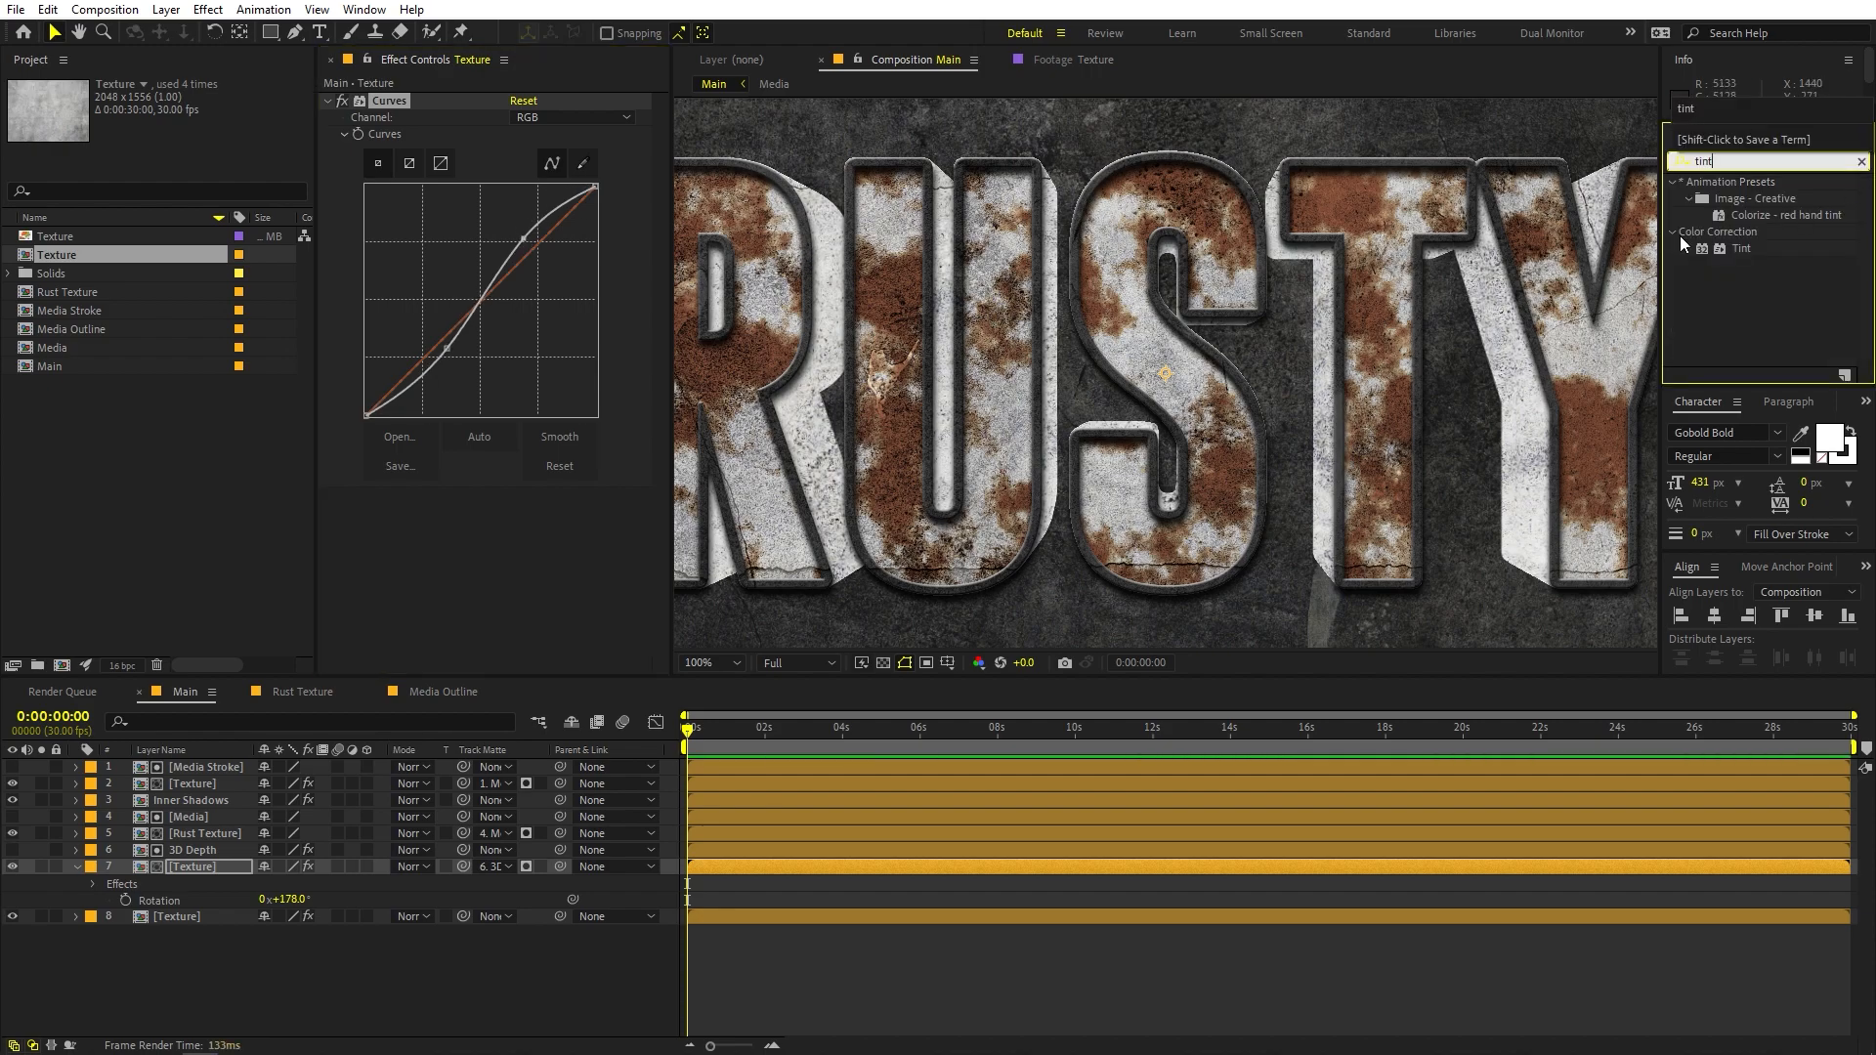
{"action": "left_click_drag", "start_coordinate": [1683, 247], "coordinate": [475, 560]}
{"action": "left_click", "coordinate": [520, 529]}
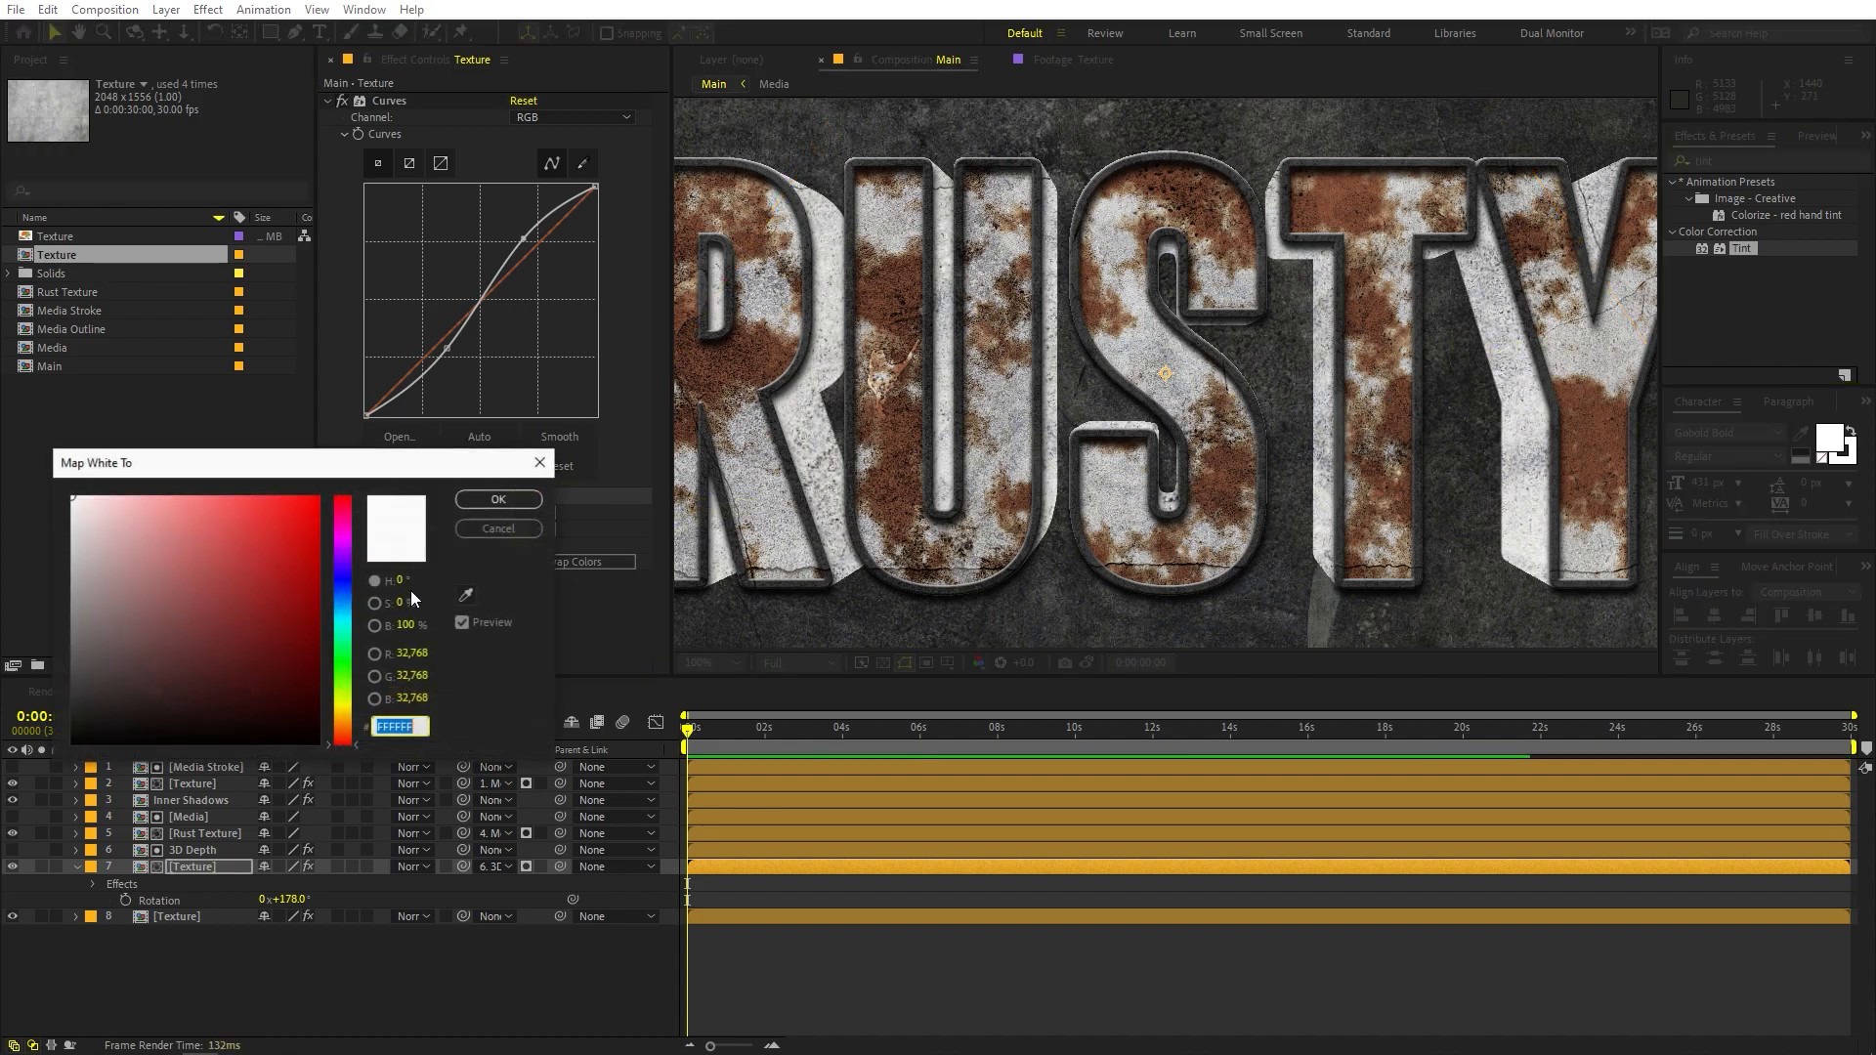
{"action": "left_click_drag", "start_coordinate": [71, 550], "coordinate": [17, 711]}
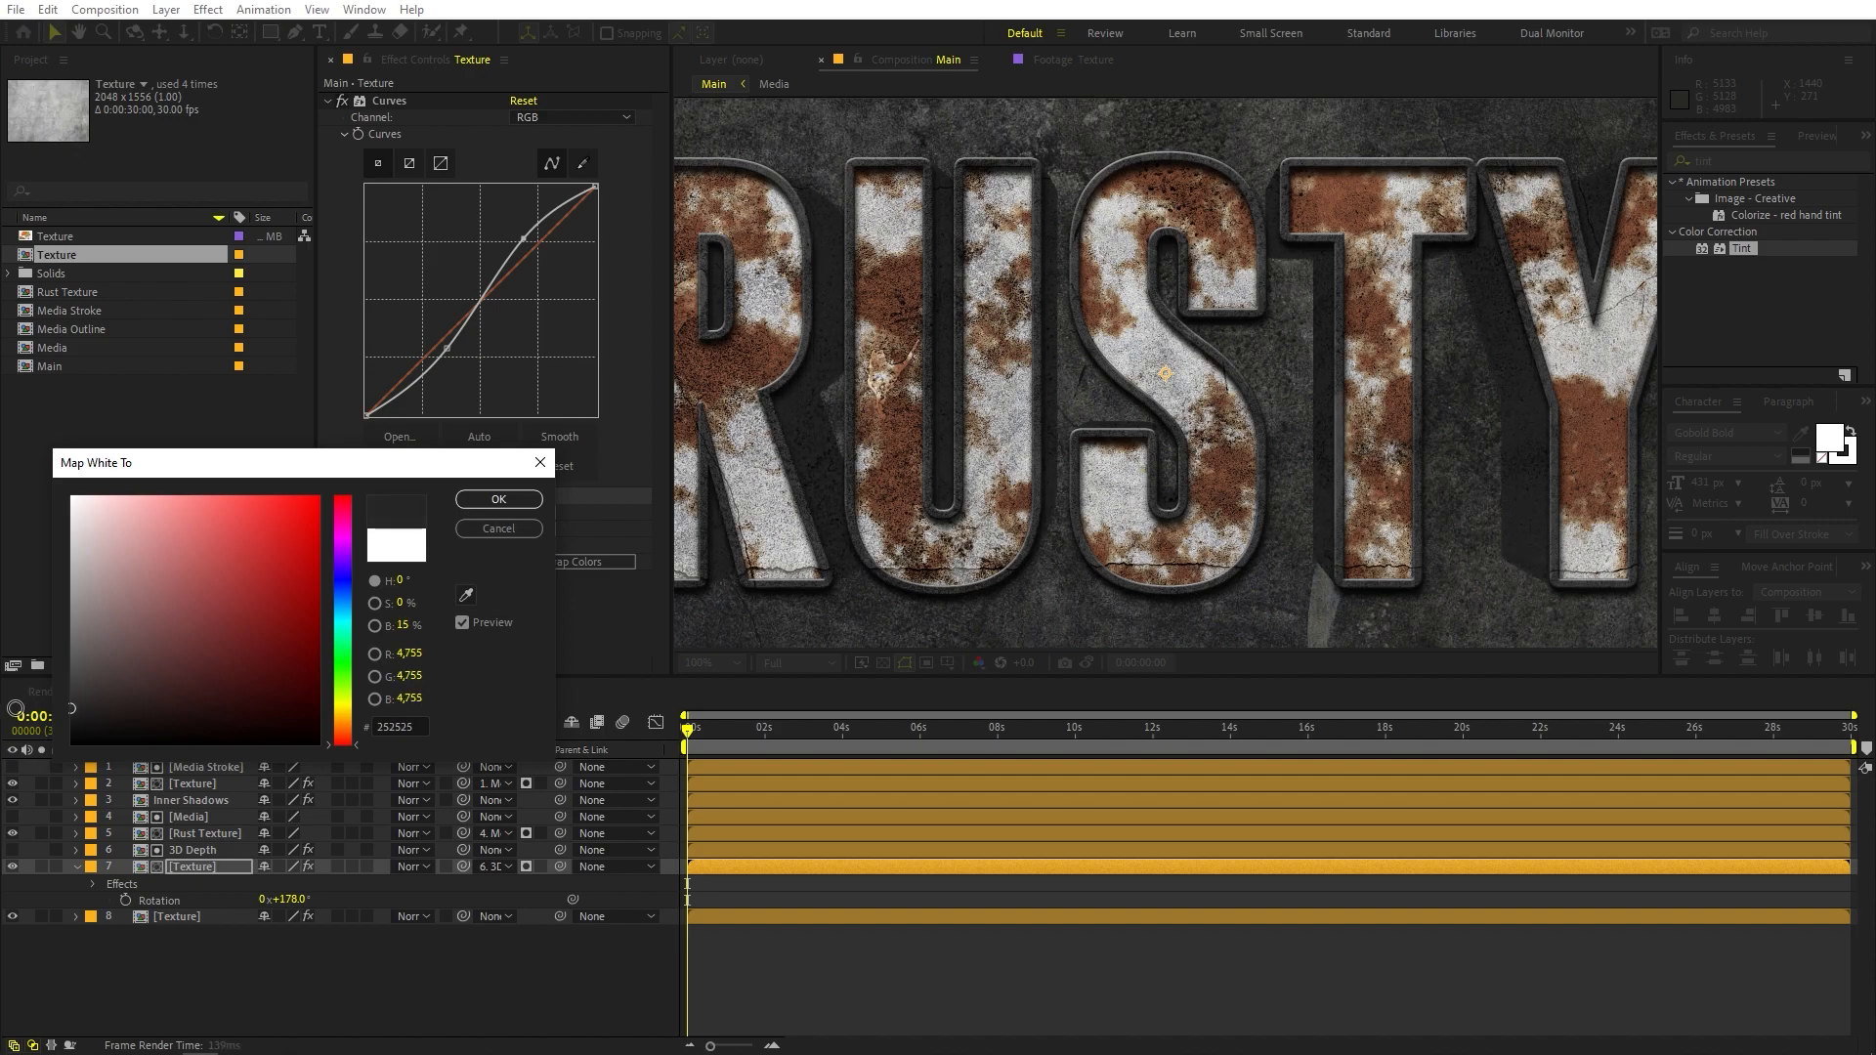
{"action": "left_click", "coordinate": [498, 501]}
Darken the depth texture by lowering both the shadow and highlight points of its RGB curve
{"action": "left_click_drag", "start_coordinate": [449, 356], "coordinate": [461, 360]}
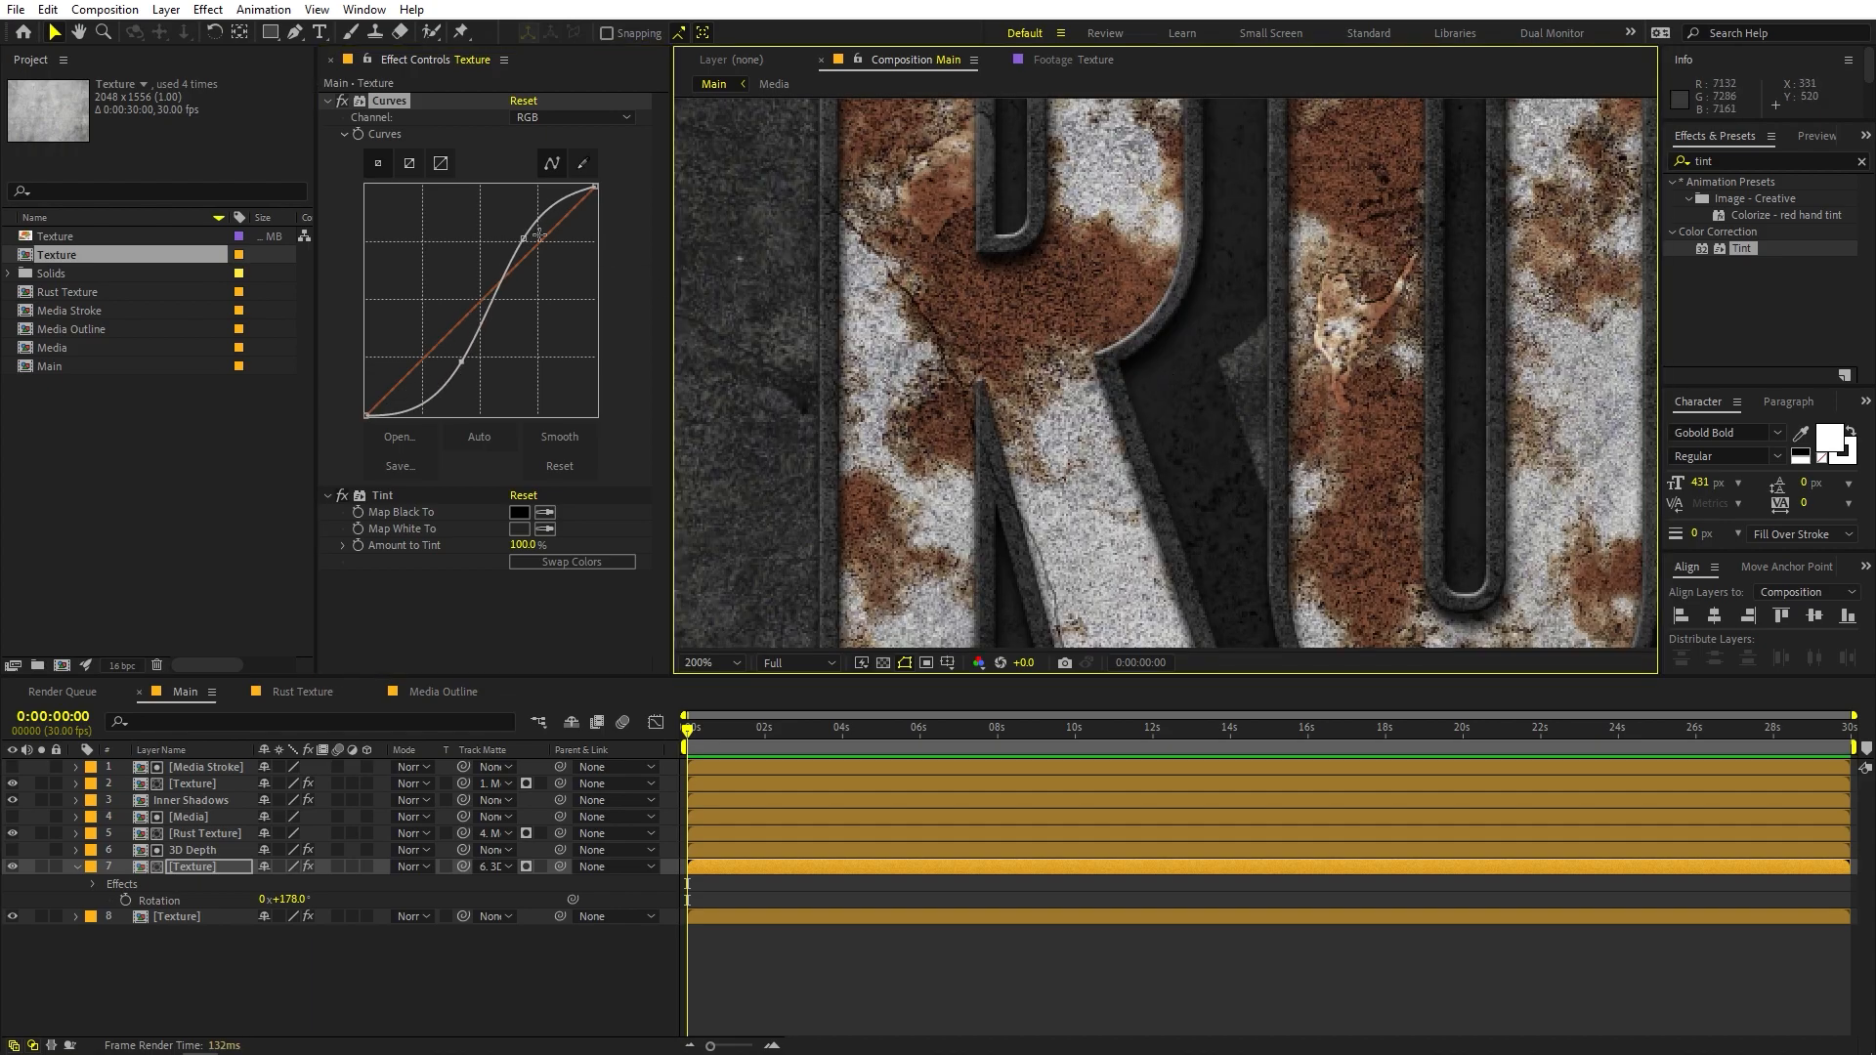
{"action": "left_click_drag", "start_coordinate": [519, 240], "coordinate": [530, 253]}
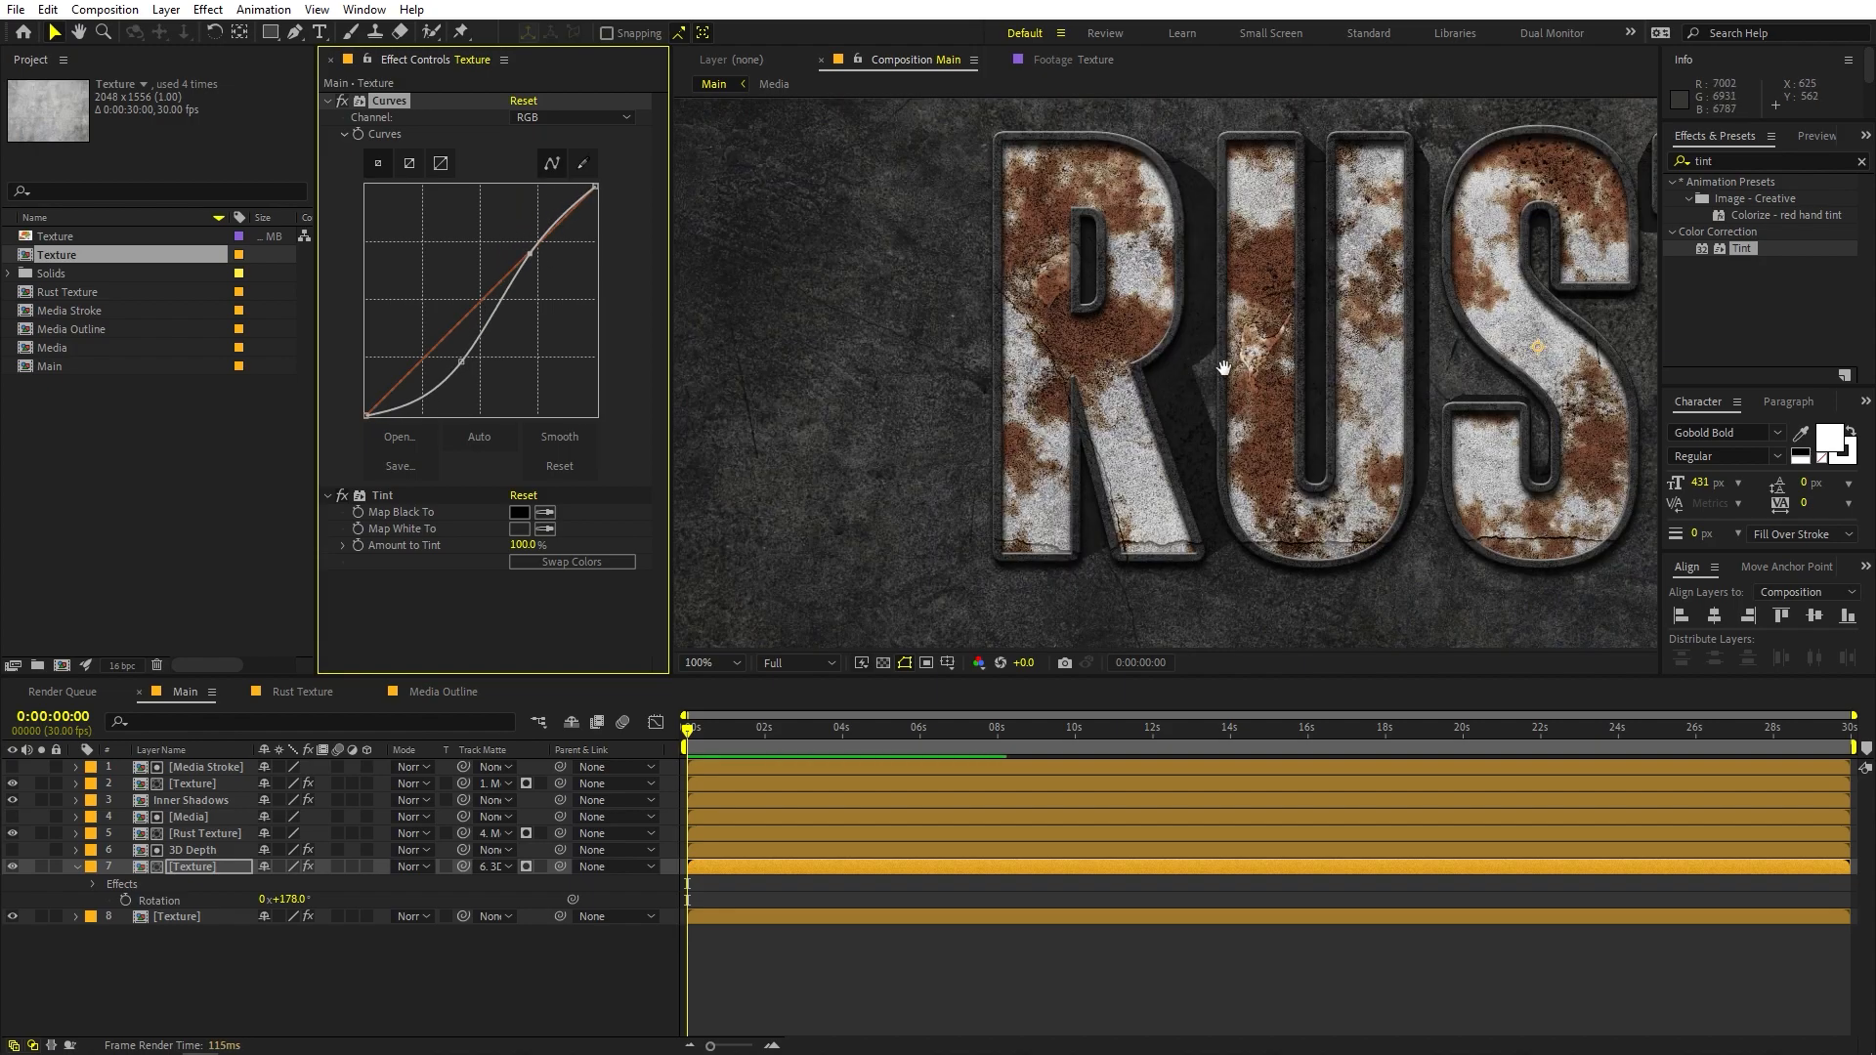
{"action": "left_click_drag", "start_coordinate": [1241, 326], "coordinate": [989, 321]}
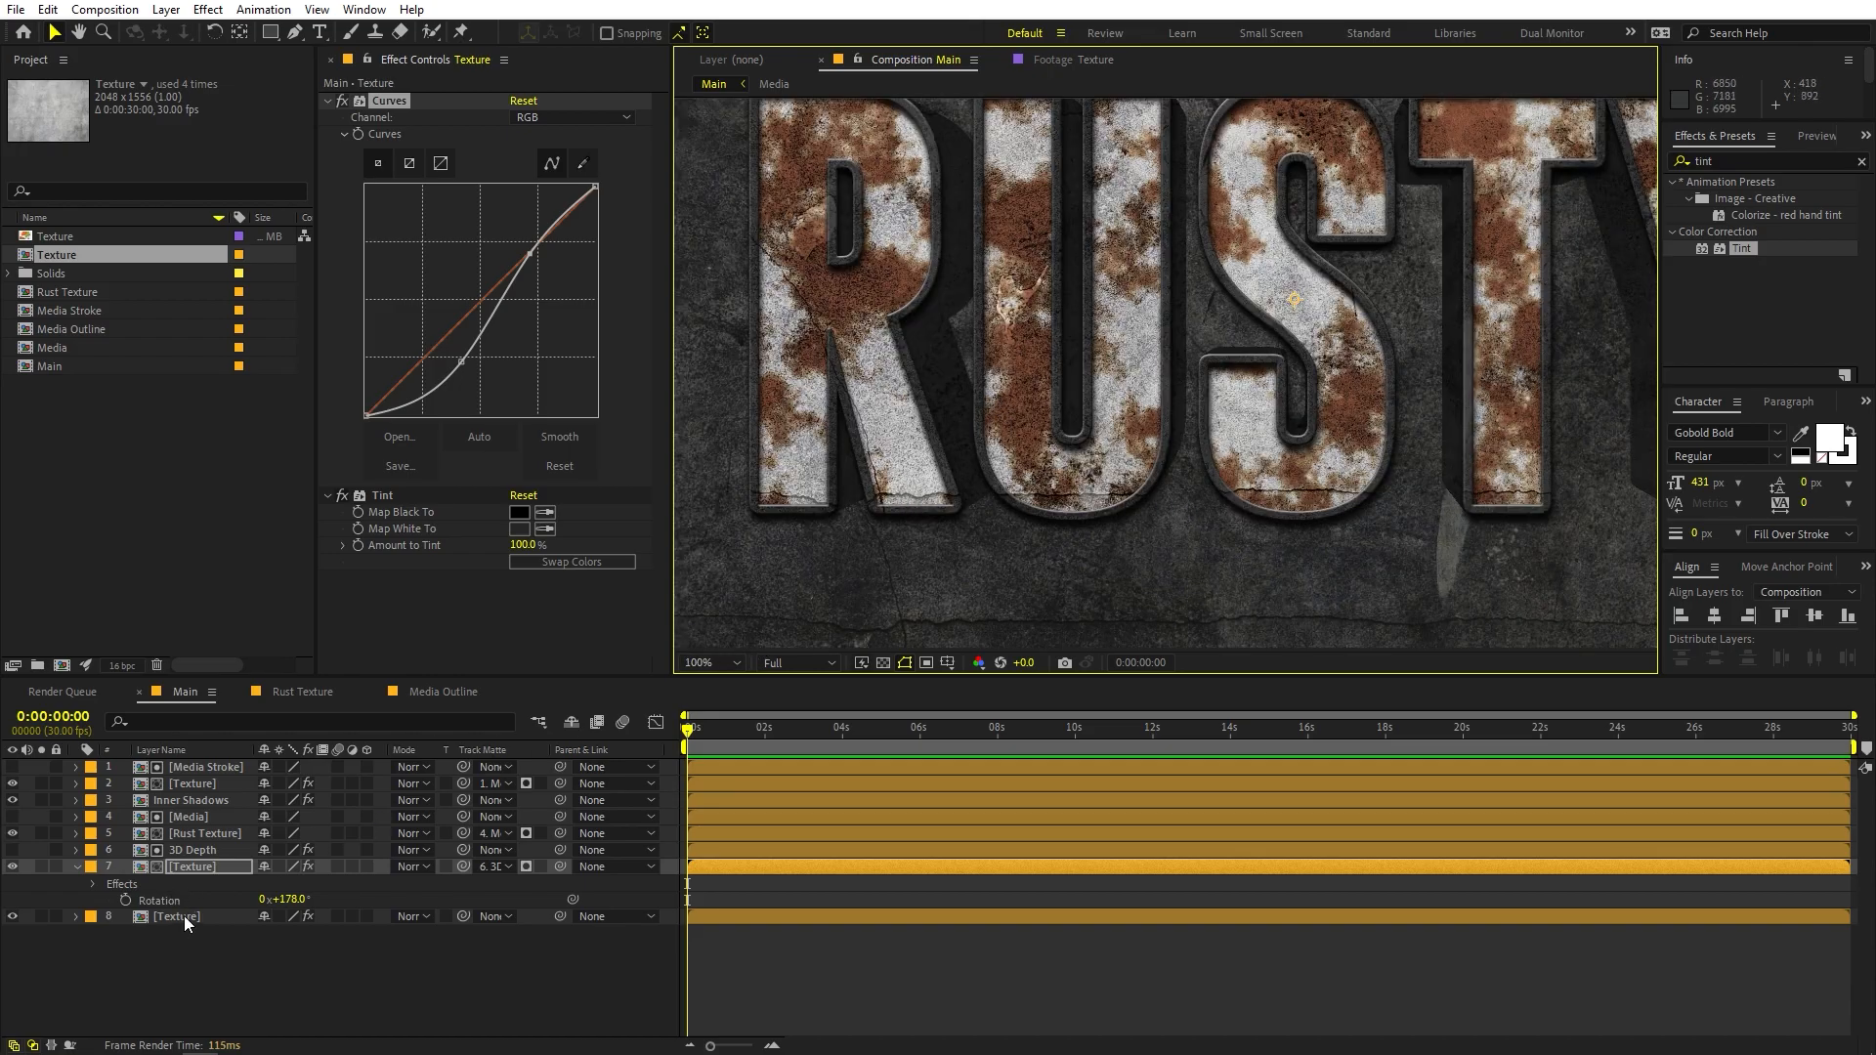
Nudge the Rust Texture layer slightly downward so a different part of the rust falls inside the letters
{"action": "left_click", "coordinate": [203, 830]}
{"action": "key", "text": "comma"}
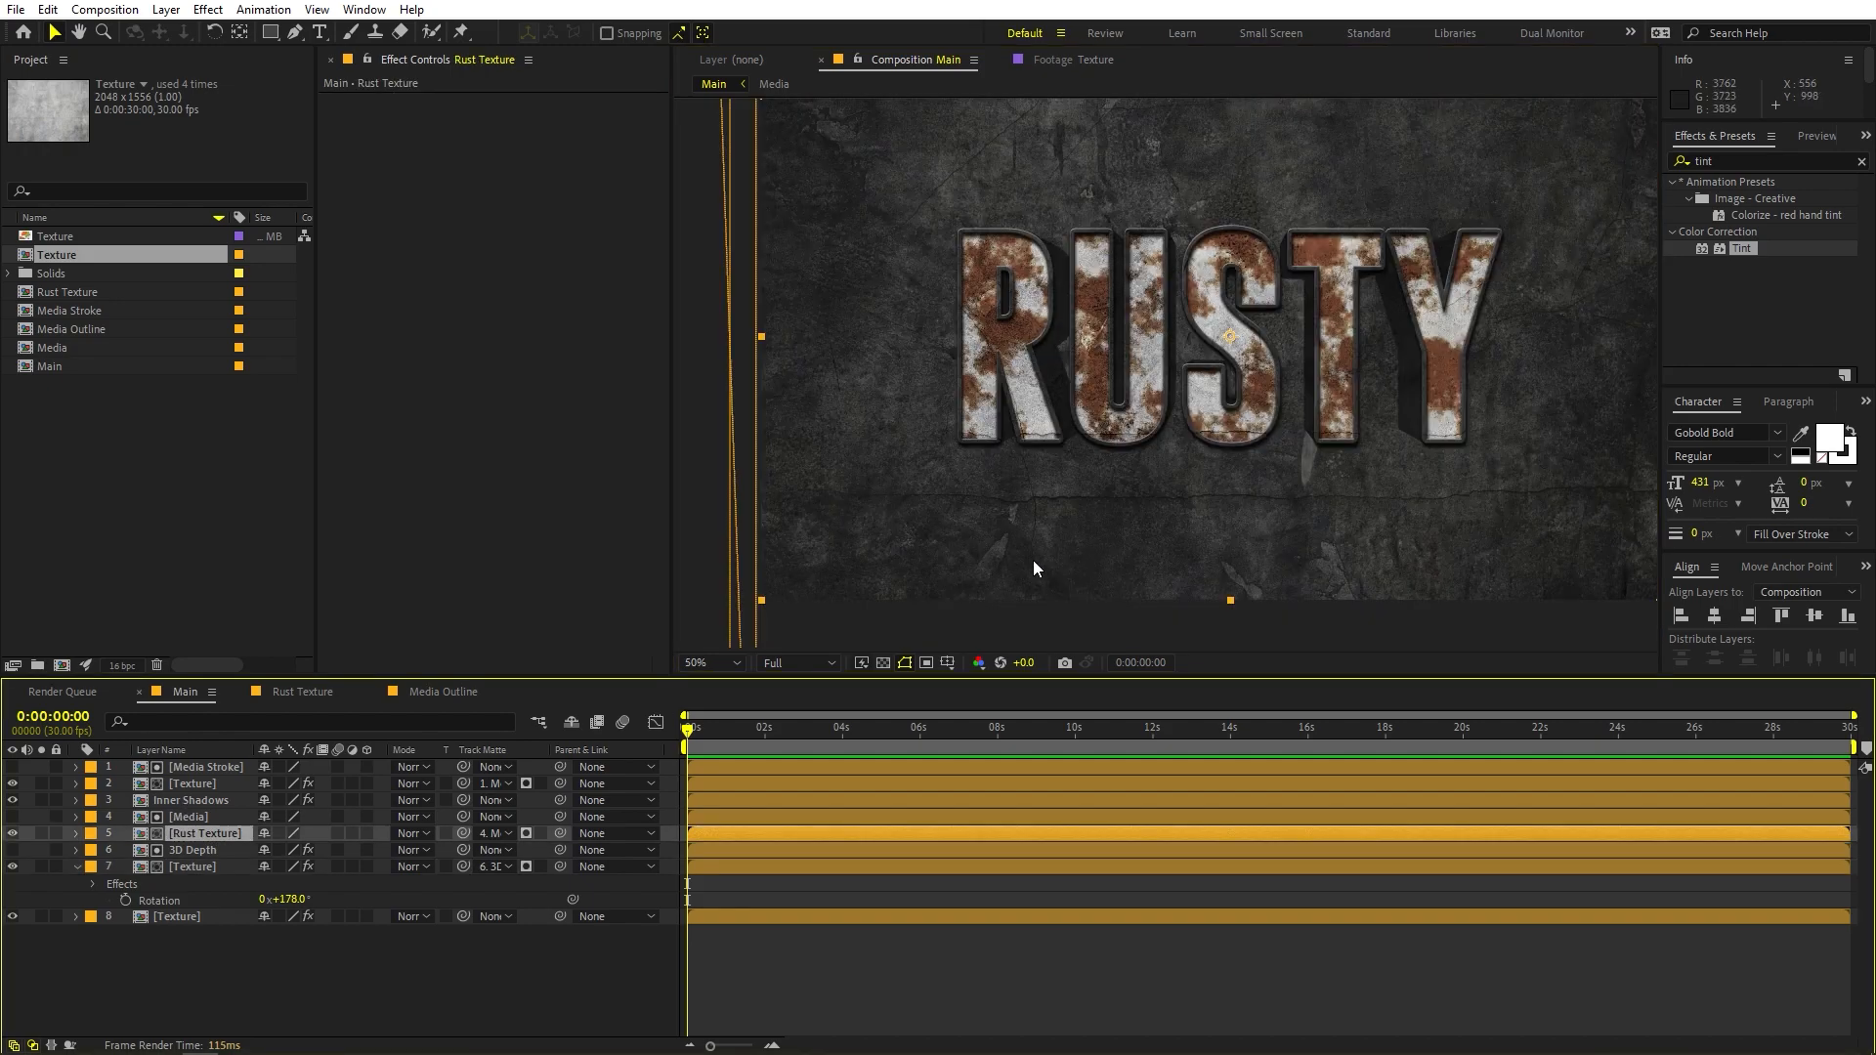
{"action": "key", "text": "shift+Down"}
{"action": "key", "text": "shift+Down"}
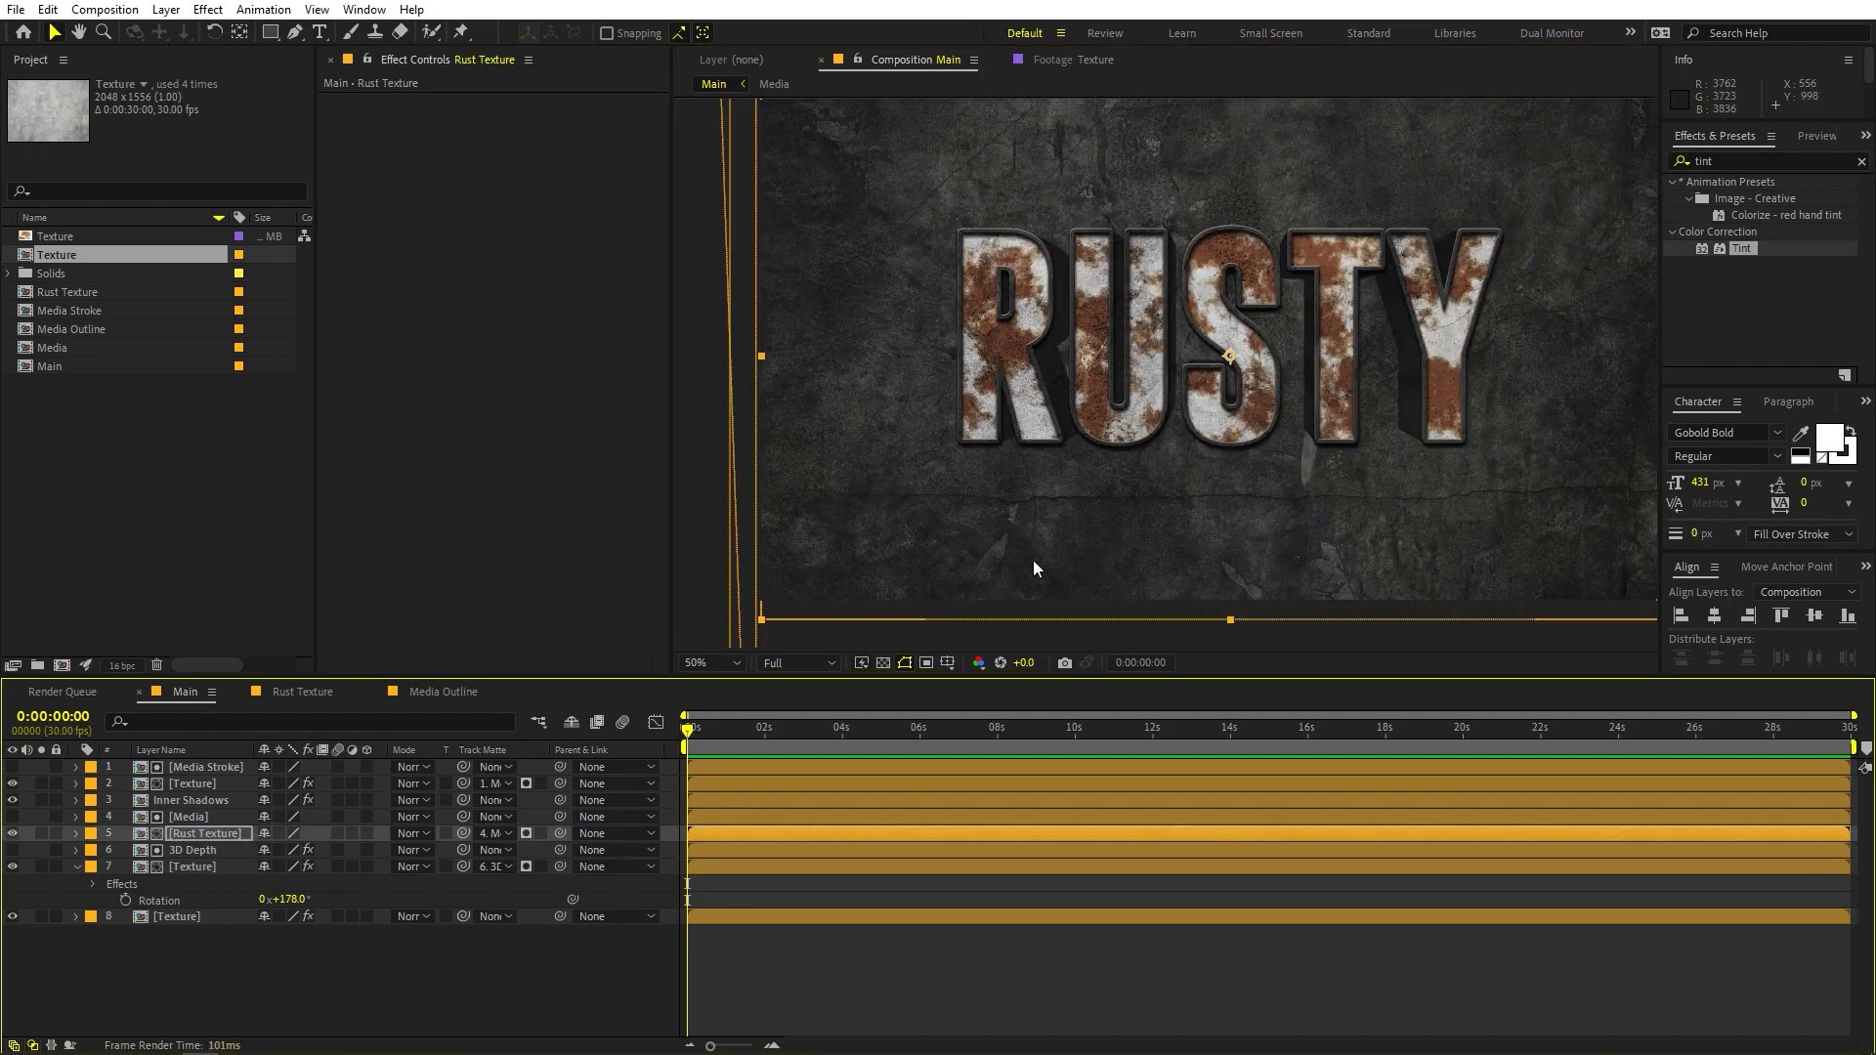
{"action": "key", "text": "shift+Up"}
Examine the rust, the stroke edges and the dark depth between the letters R, U and S up close
{"action": "scroll", "coordinate": [1146, 500], "scroll_direction": "down", "scroll_amount": 2}
{"action": "scroll", "coordinate": [1141, 420], "scroll_direction": "up", "scroll_amount": 3}
{"action": "left_click_drag", "start_coordinate": [1132, 314], "coordinate": [1105, 385]}
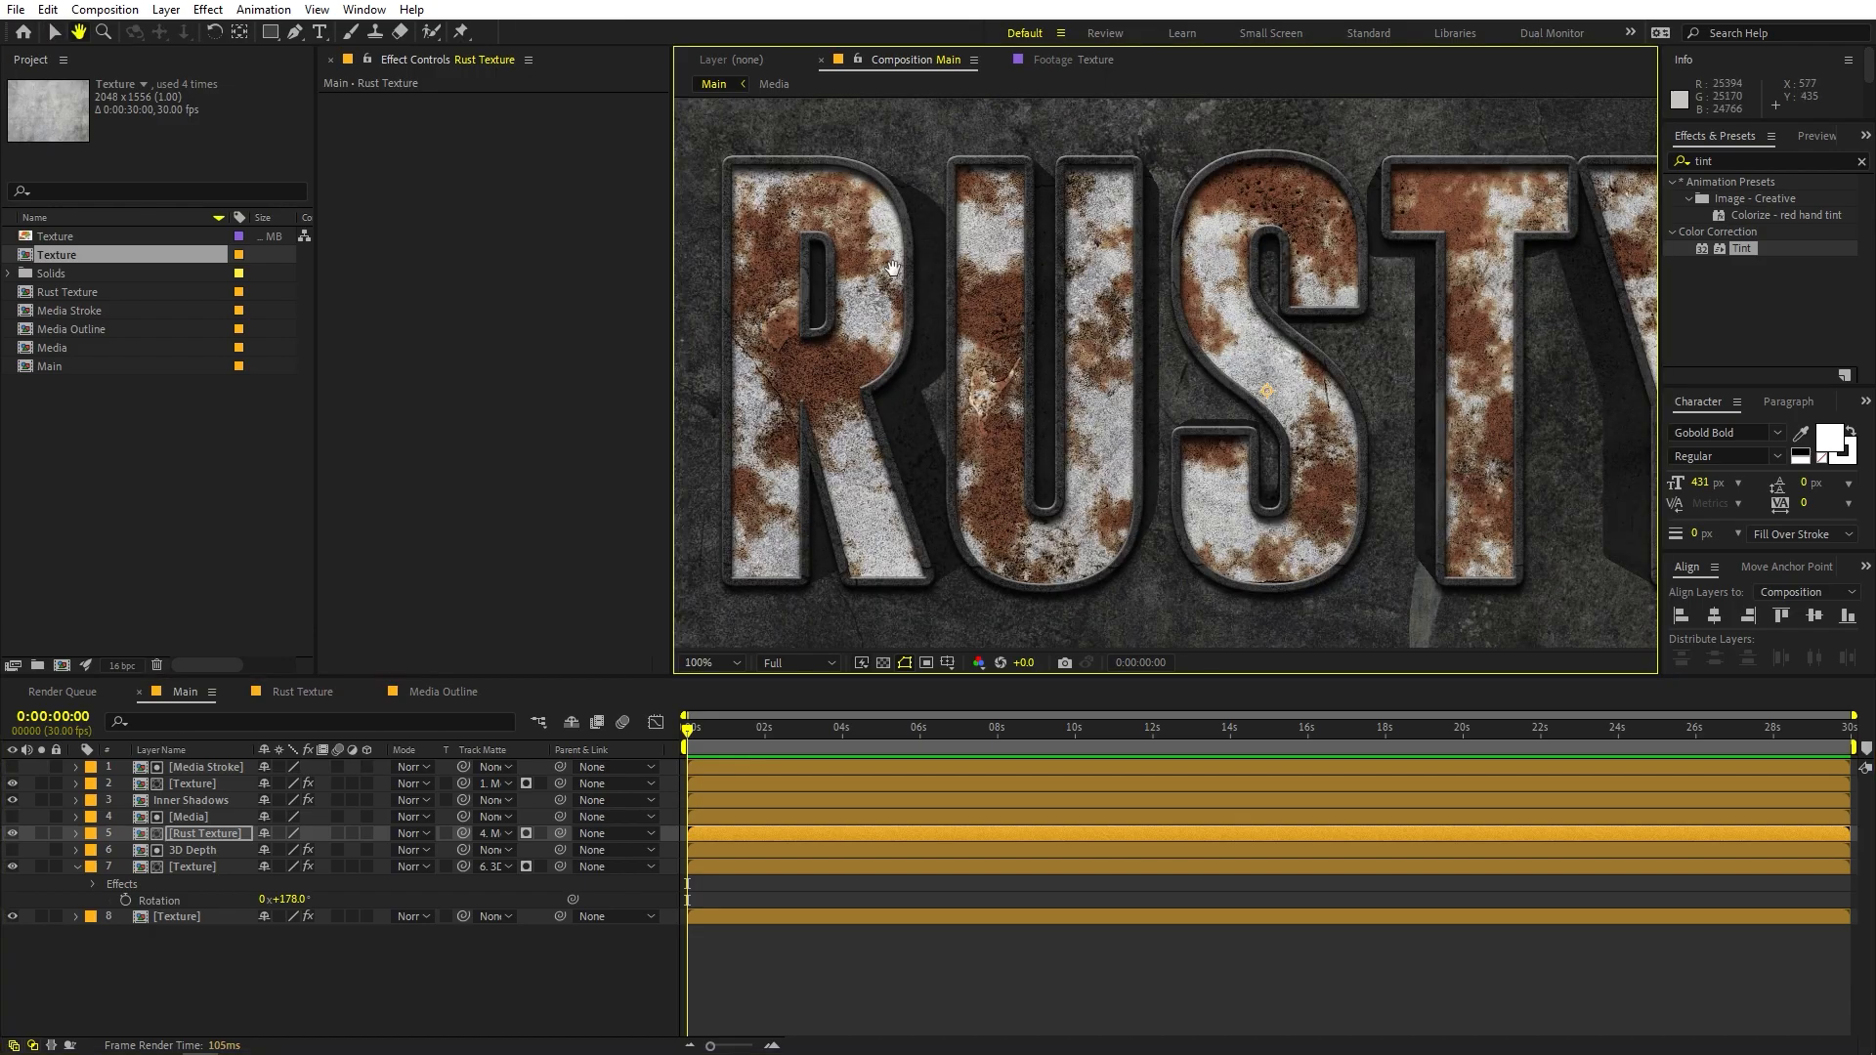
{"action": "key", "text": "comma"}
{"action": "key", "text": "period"}
{"action": "key", "text": "h"}
{"action": "left_click_drag", "start_coordinate": [935, 286], "coordinate": [1068, 293]}
{"action": "scroll", "coordinate": [1064, 277], "scroll_direction": "up", "scroll_amount": 1}
{"action": "key", "text": "v"}
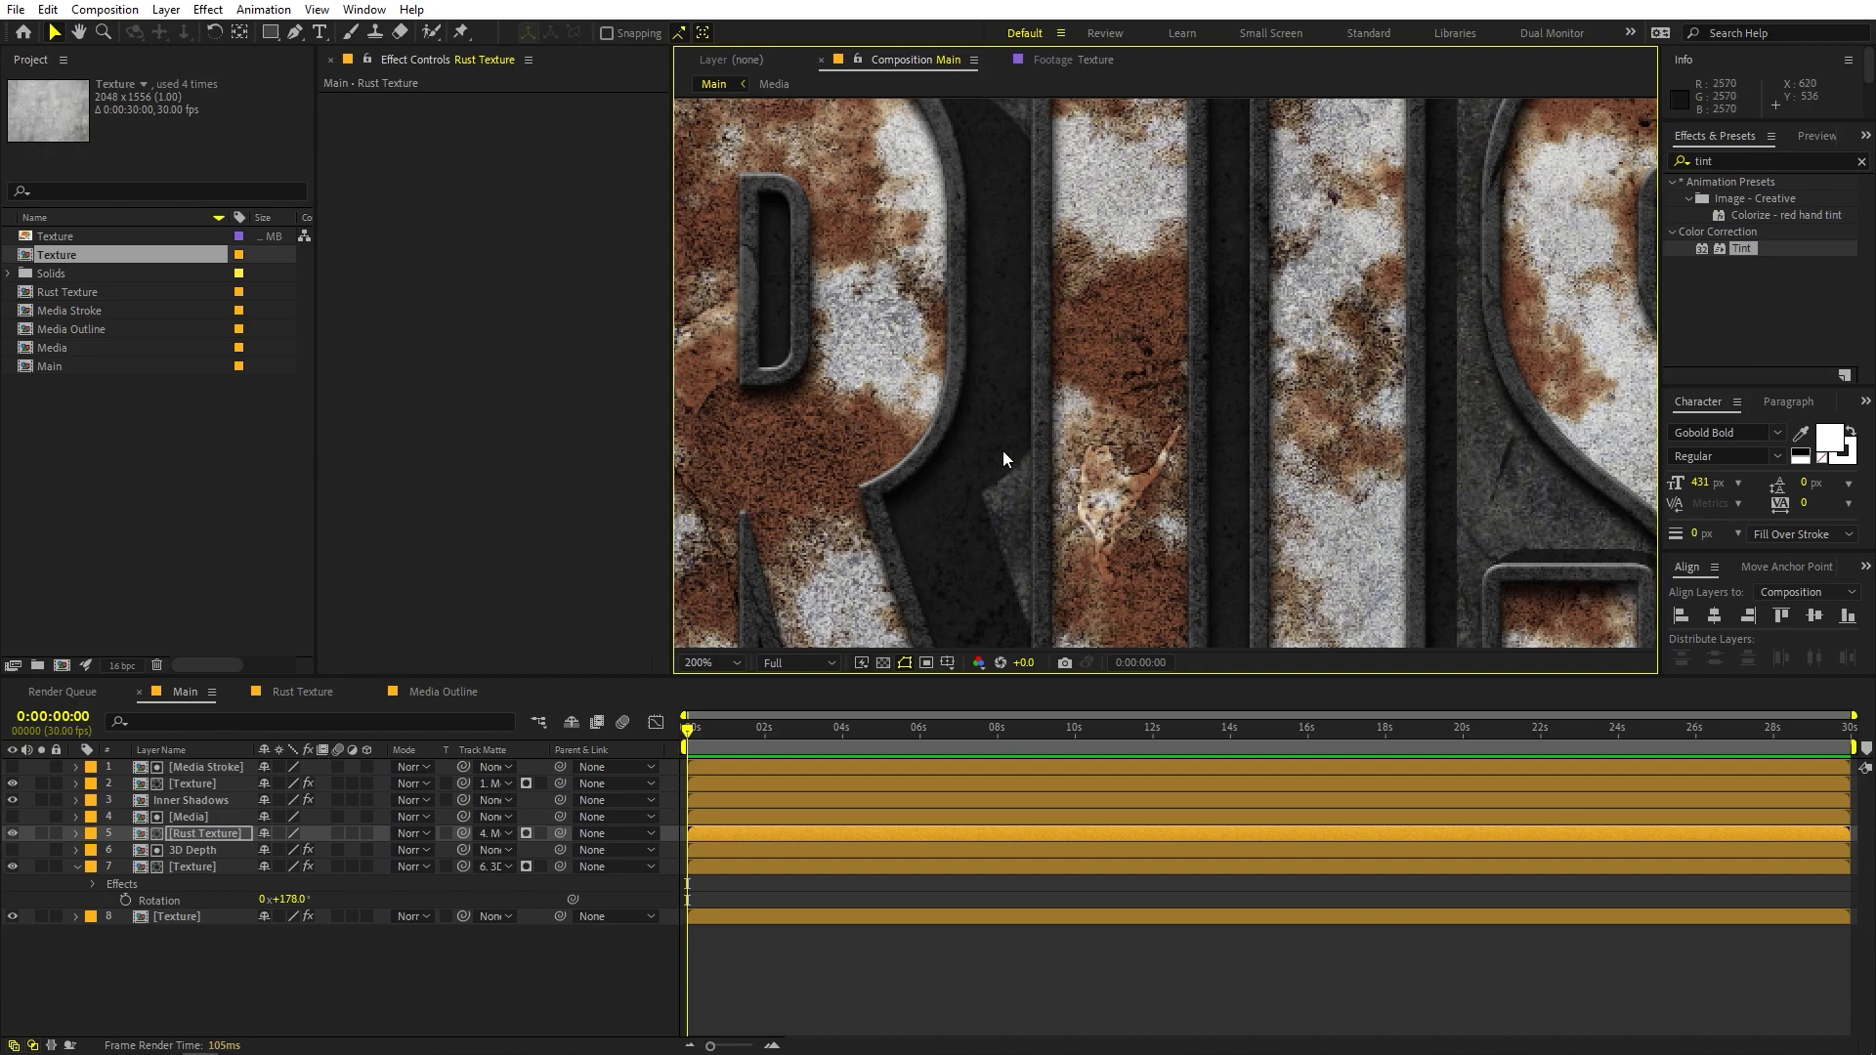
{"action": "key", "text": "h"}
{"action": "left_click_drag", "start_coordinate": [1056, 174], "coordinate": [1153, 307]}
{"action": "key", "text": "v"}
{"action": "key", "text": "h"}
{"action": "left_click_drag", "start_coordinate": [1069, 621], "coordinate": [981, 280]}
{"action": "key", "text": "v"}
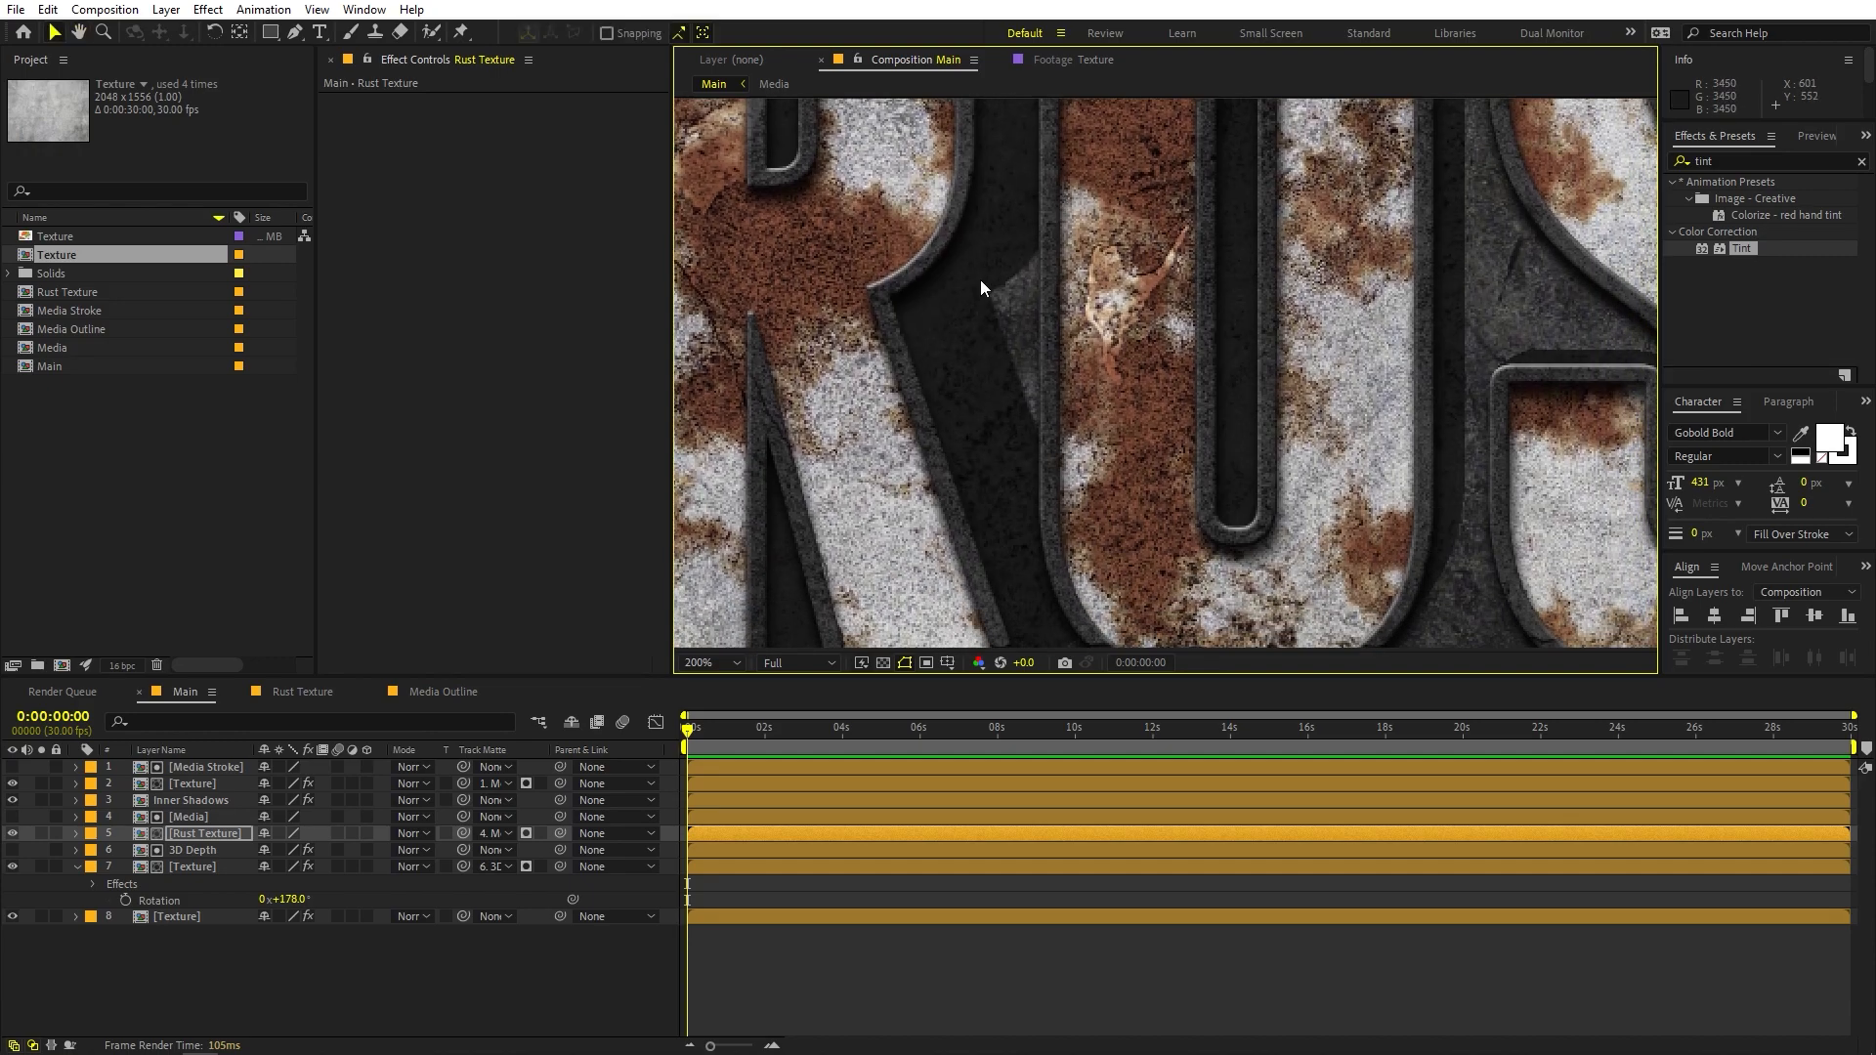
{"action": "scroll", "coordinate": [991, 264], "scroll_direction": "down", "scroll_amount": 1}
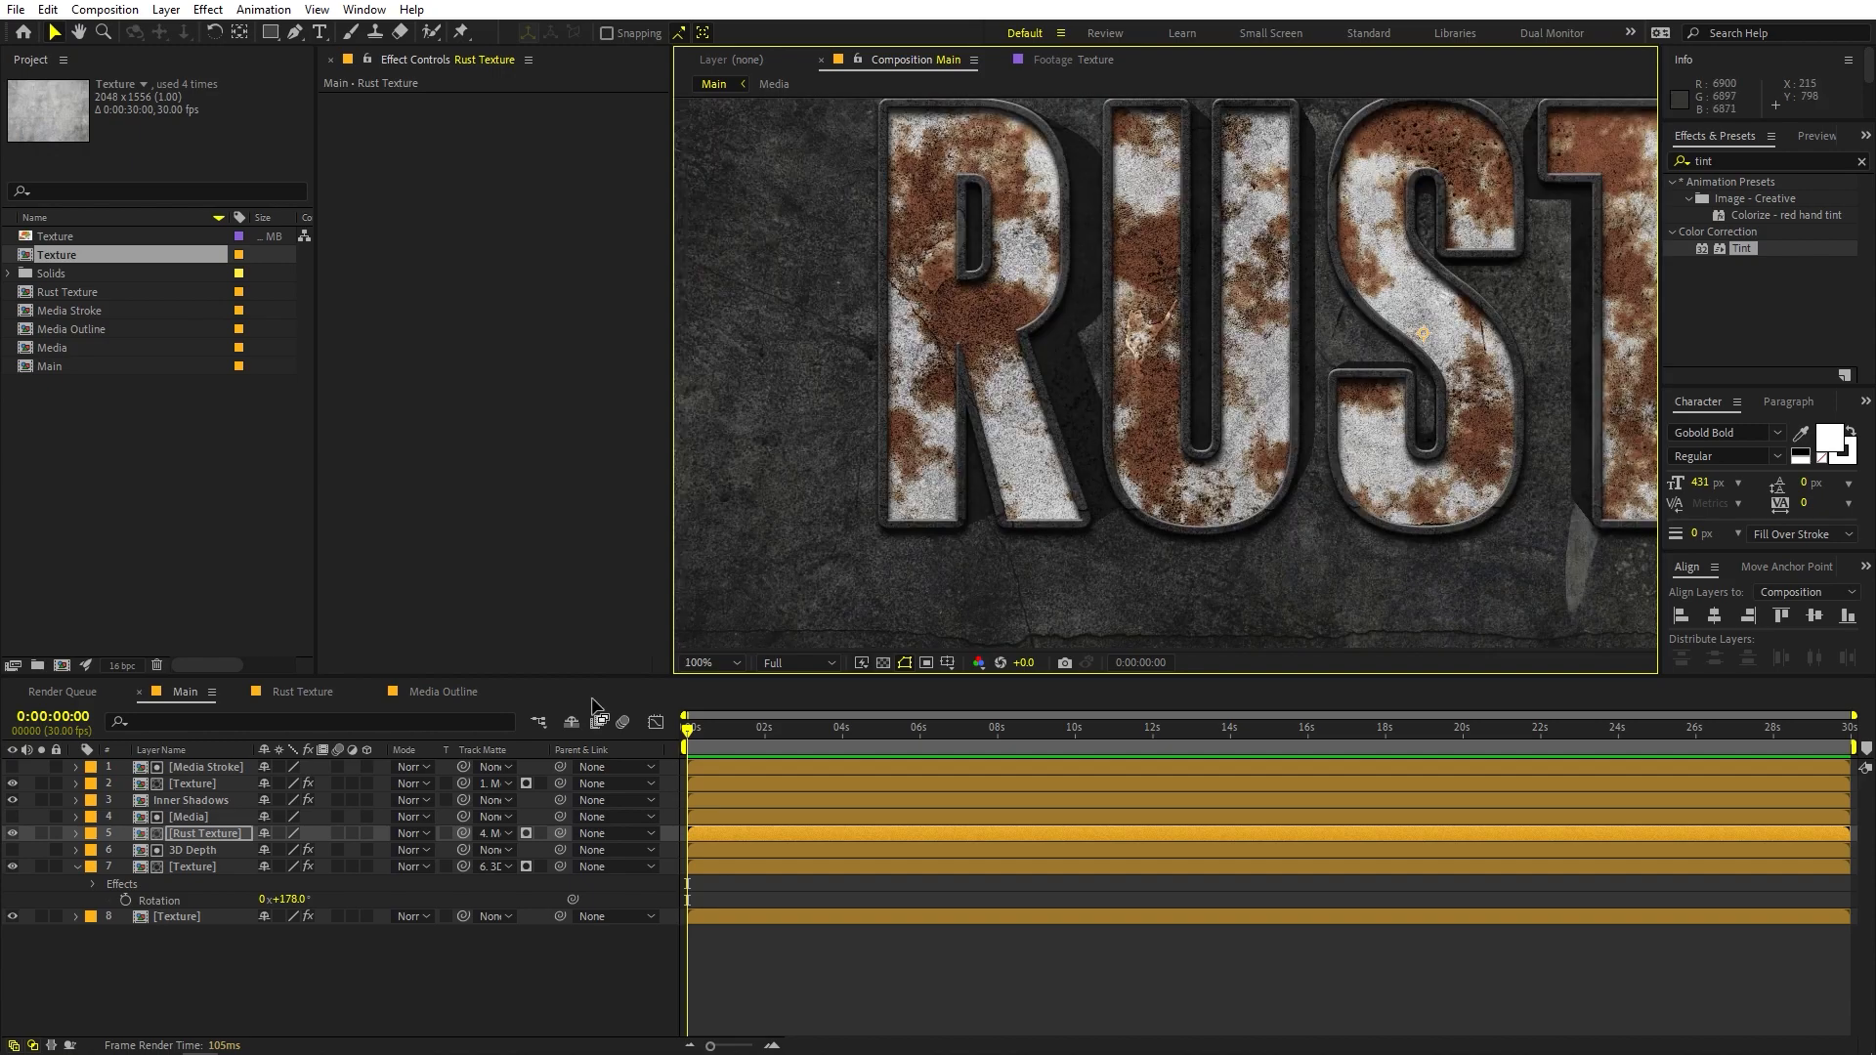
Add a Bevel and Emboss layer style to the Texture layer matted by 3D Depth
{"action": "left_click", "coordinate": [78, 866]}
{"action": "left_click", "coordinate": [200, 865]}
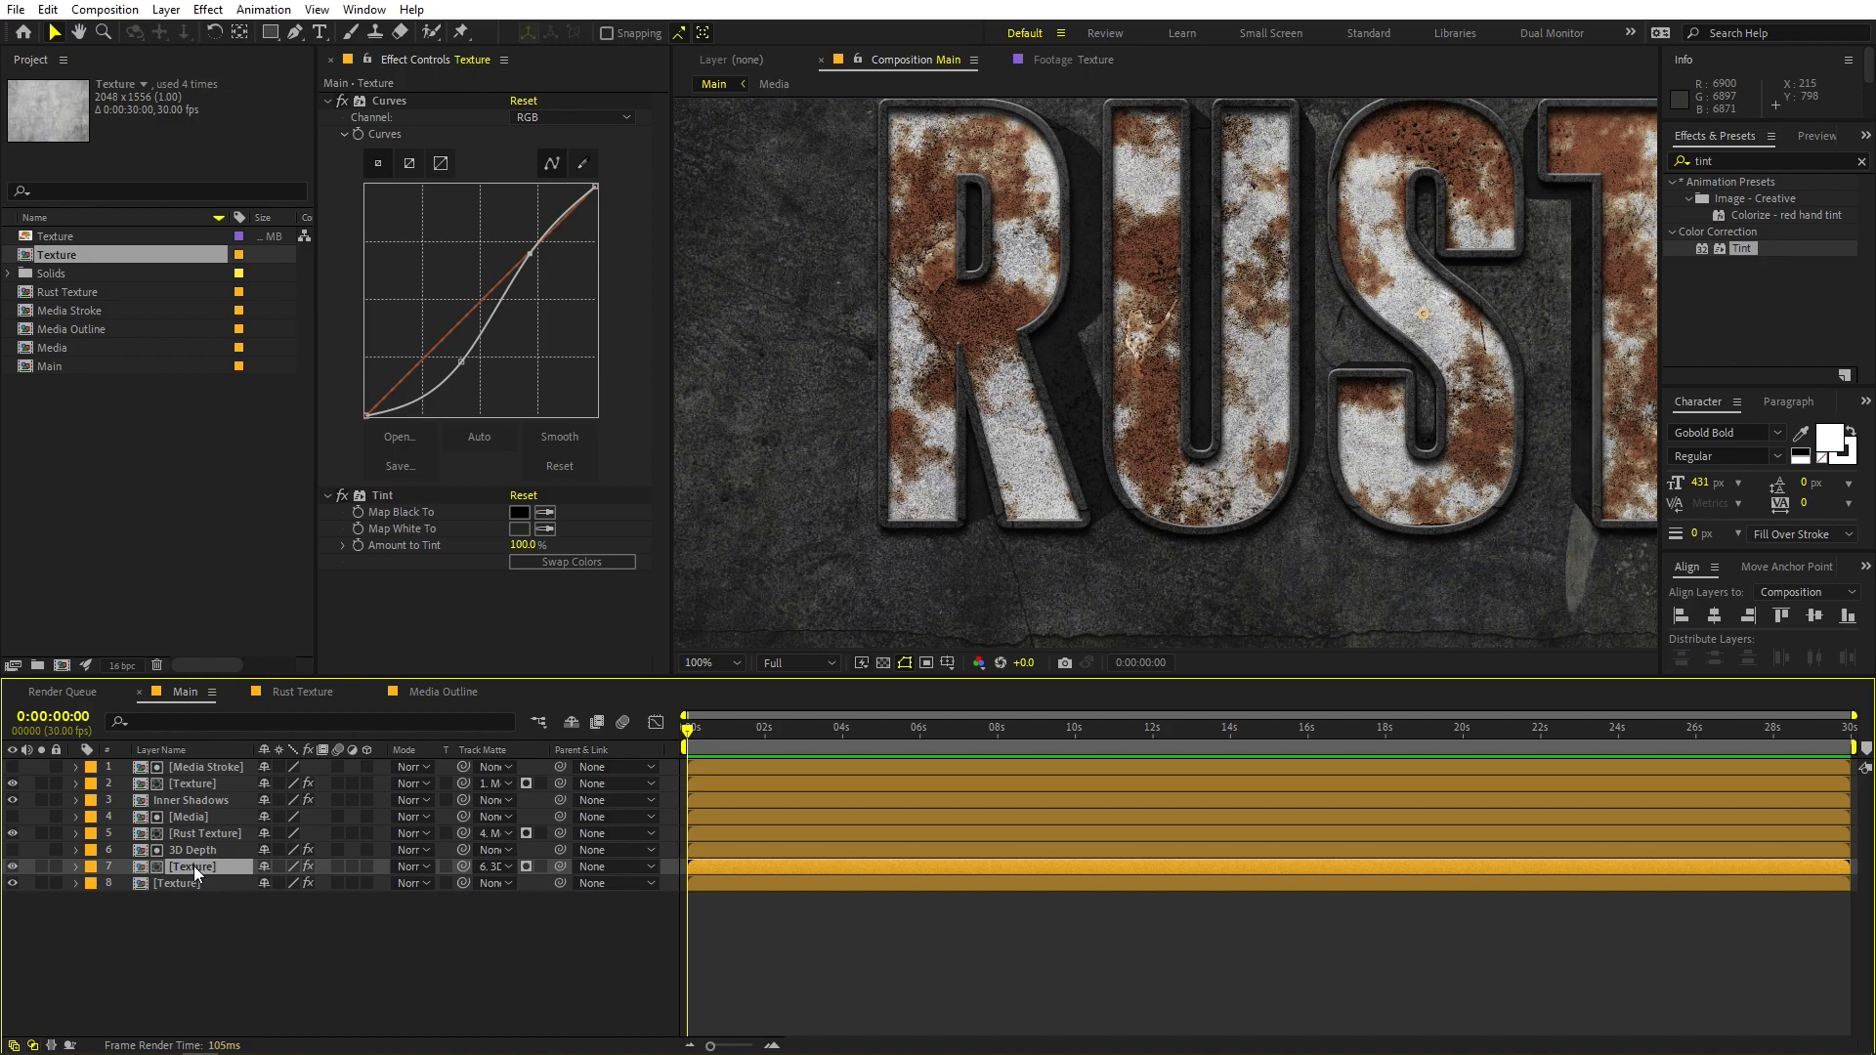
{"action": "right_click", "coordinate": [193, 865]}
{"action": "mouse_move", "coordinate": [290, 545]}
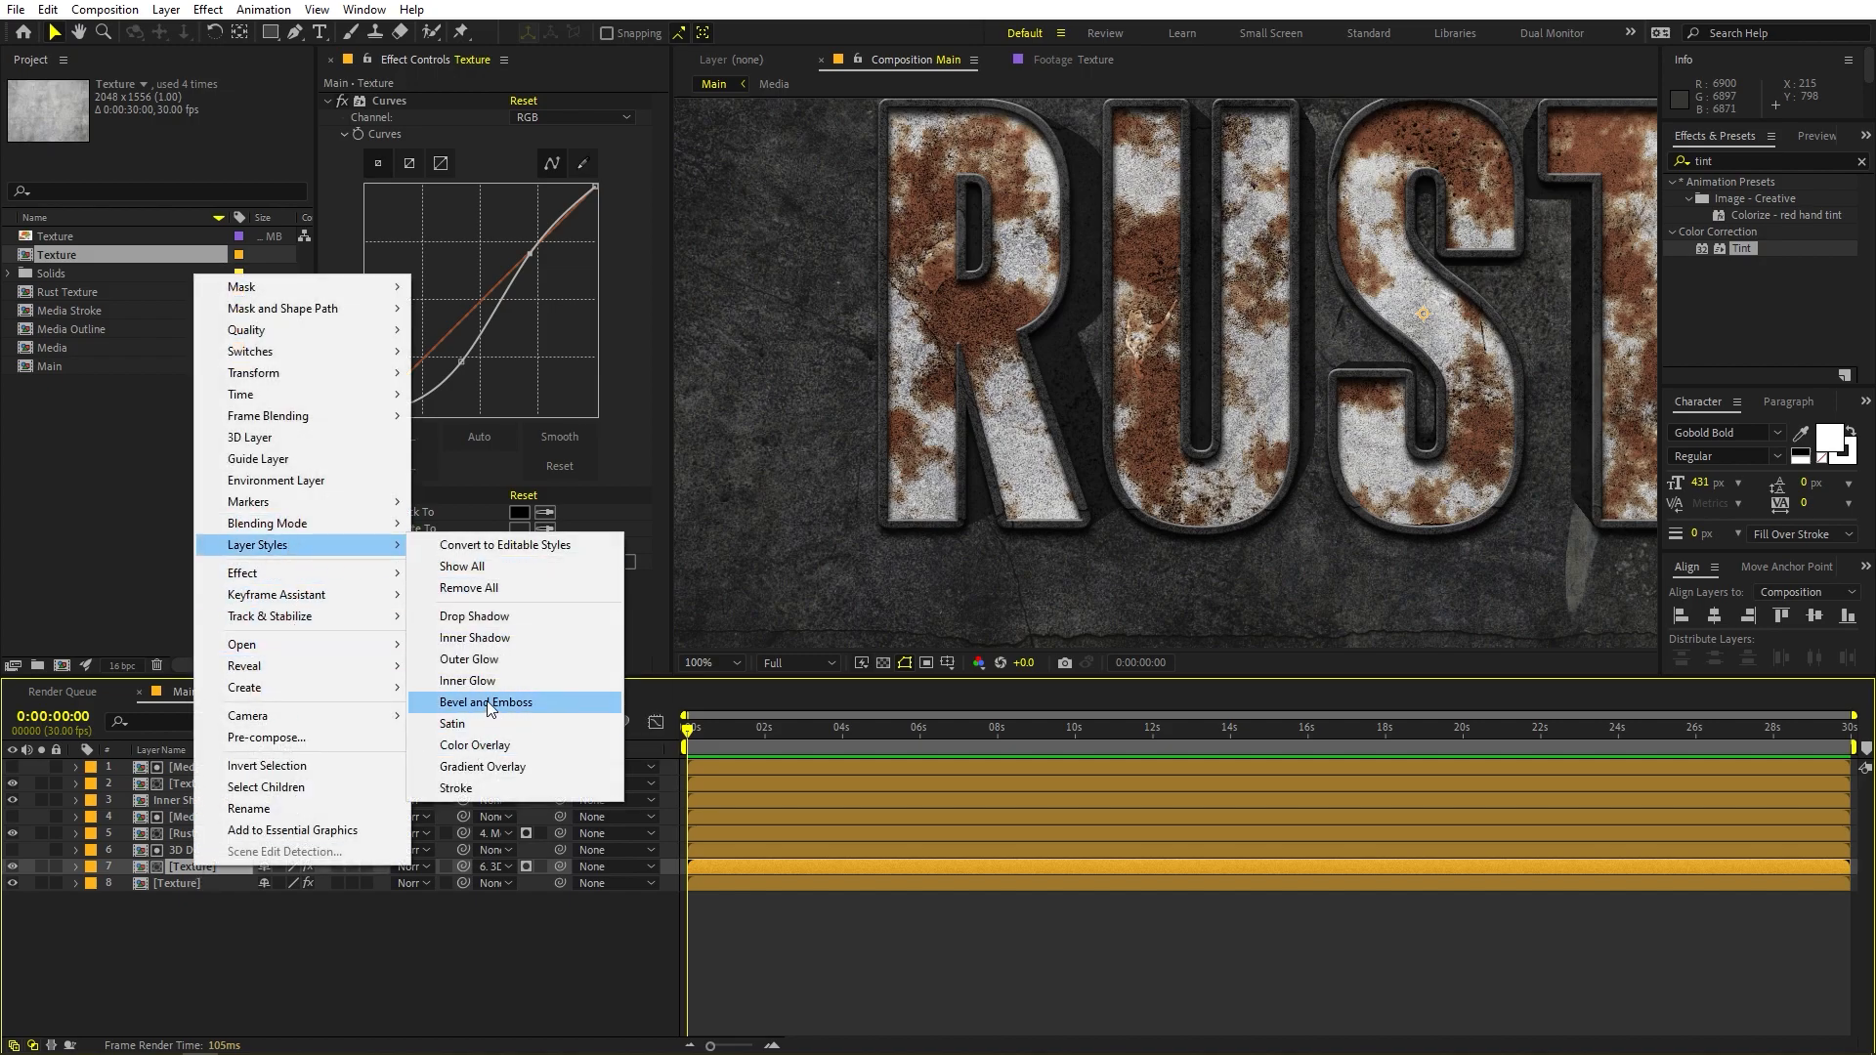
{"action": "left_click", "coordinate": [487, 703]}
Set the depth texture's Bevel and Emboss highlight color to black (000000) and its highlight mode to Multiply
{"action": "scroll", "coordinate": [1140, 367], "scroll_direction": "up", "scroll_amount": 1}
{"action": "left_click_drag", "start_coordinate": [1040, 314], "coordinate": [1143, 569]}
{"action": "left_click_drag", "start_coordinate": [1105, 248], "coordinate": [1141, 410]}
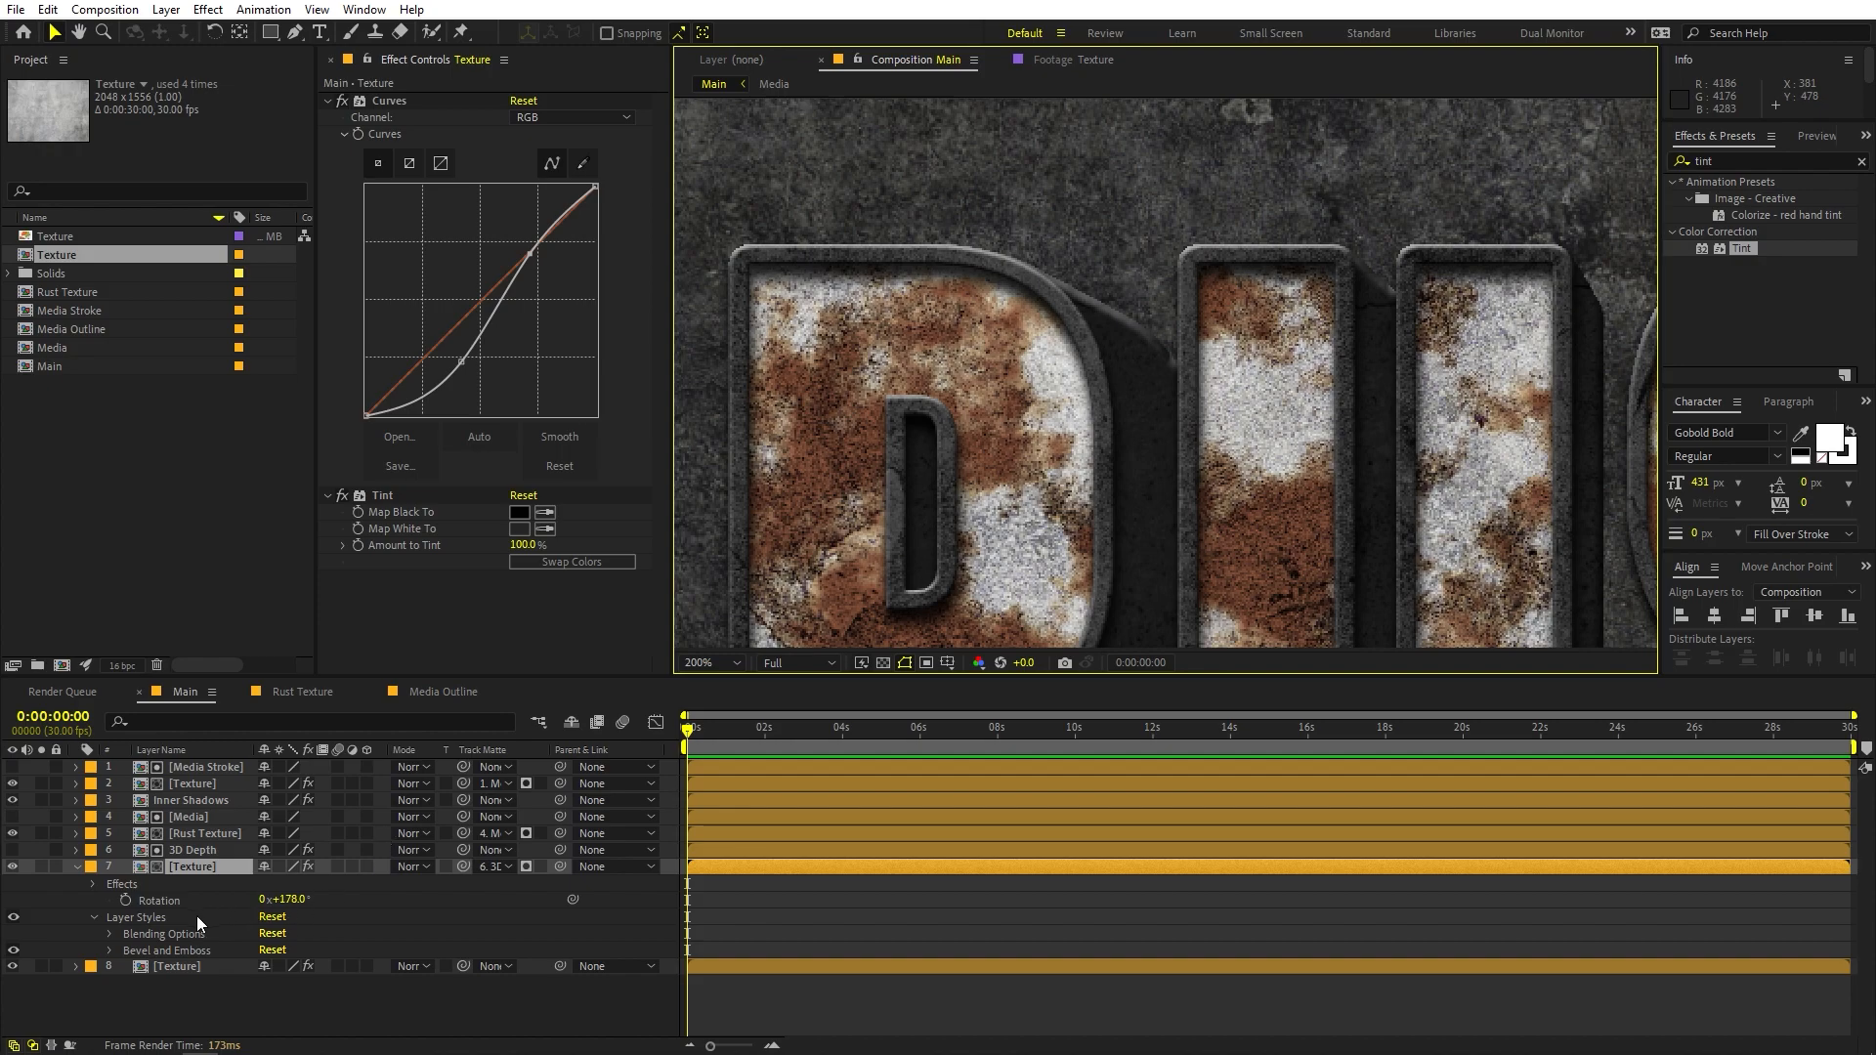
{"action": "left_click", "coordinate": [88, 881]}
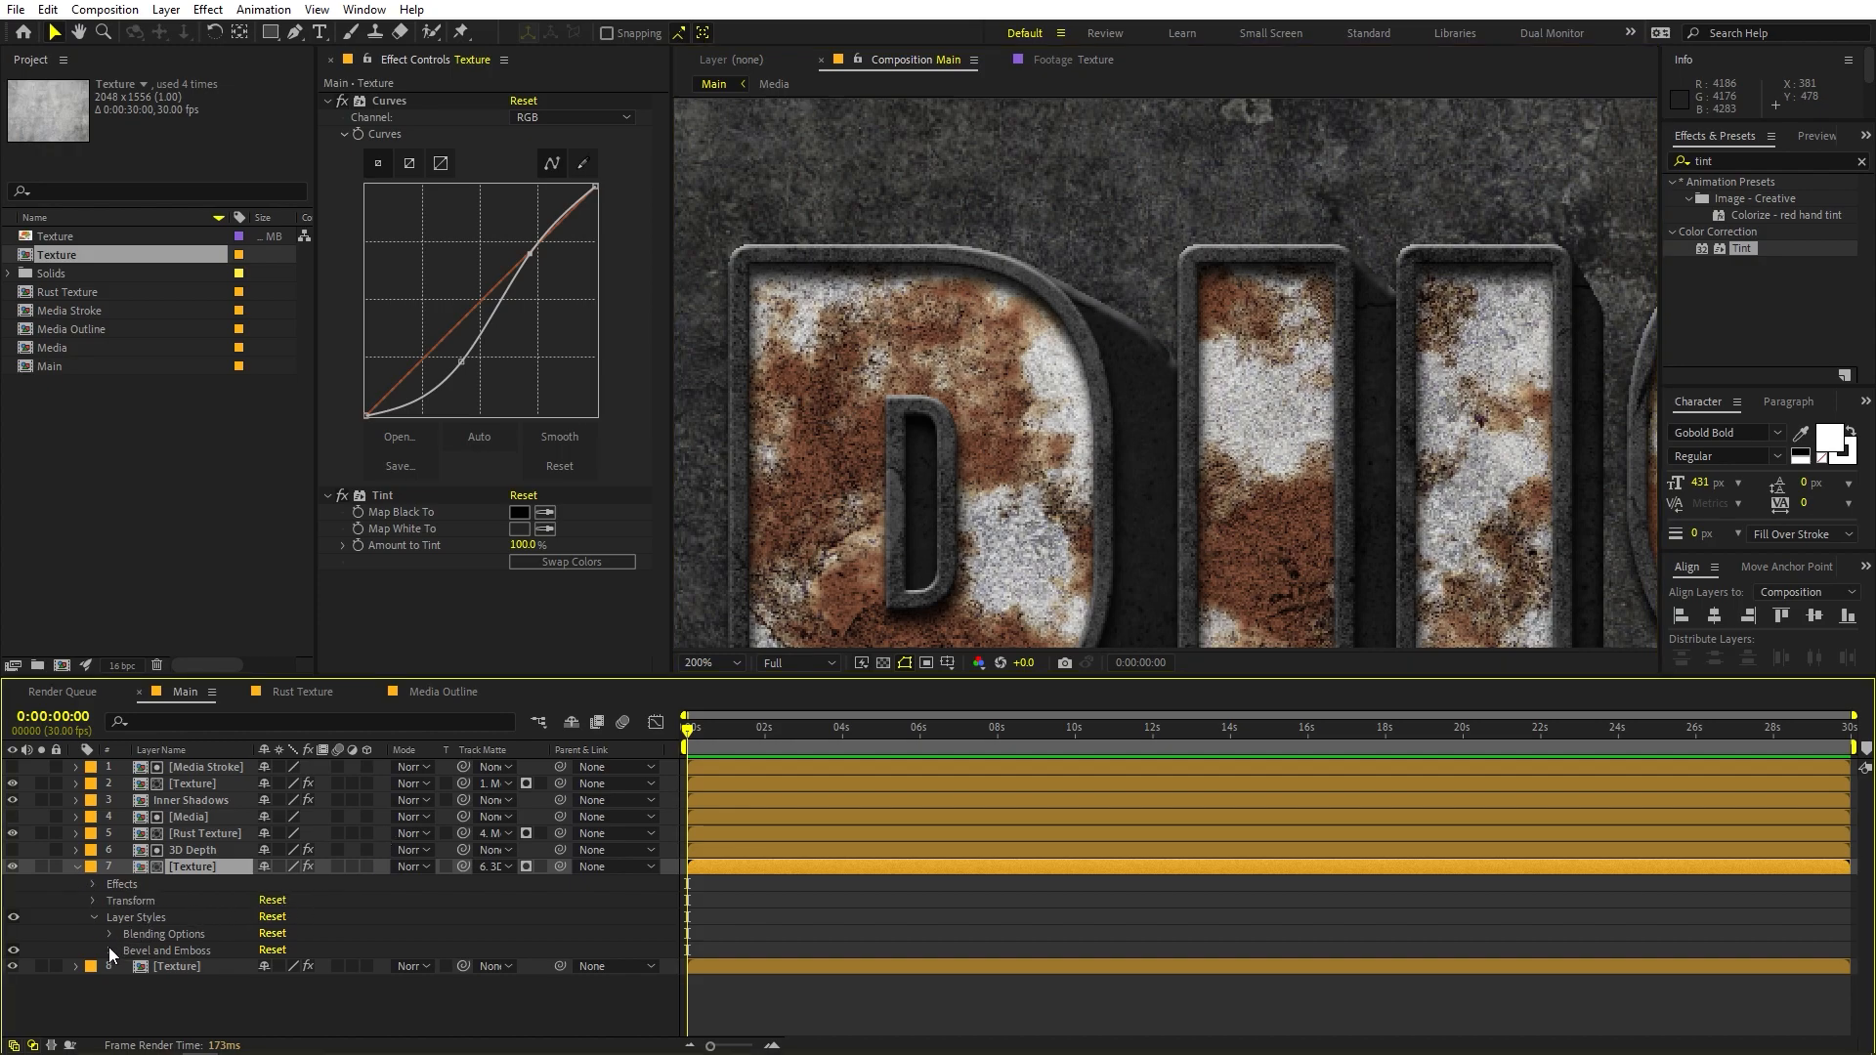
{"action": "left_click", "coordinate": [110, 950]}
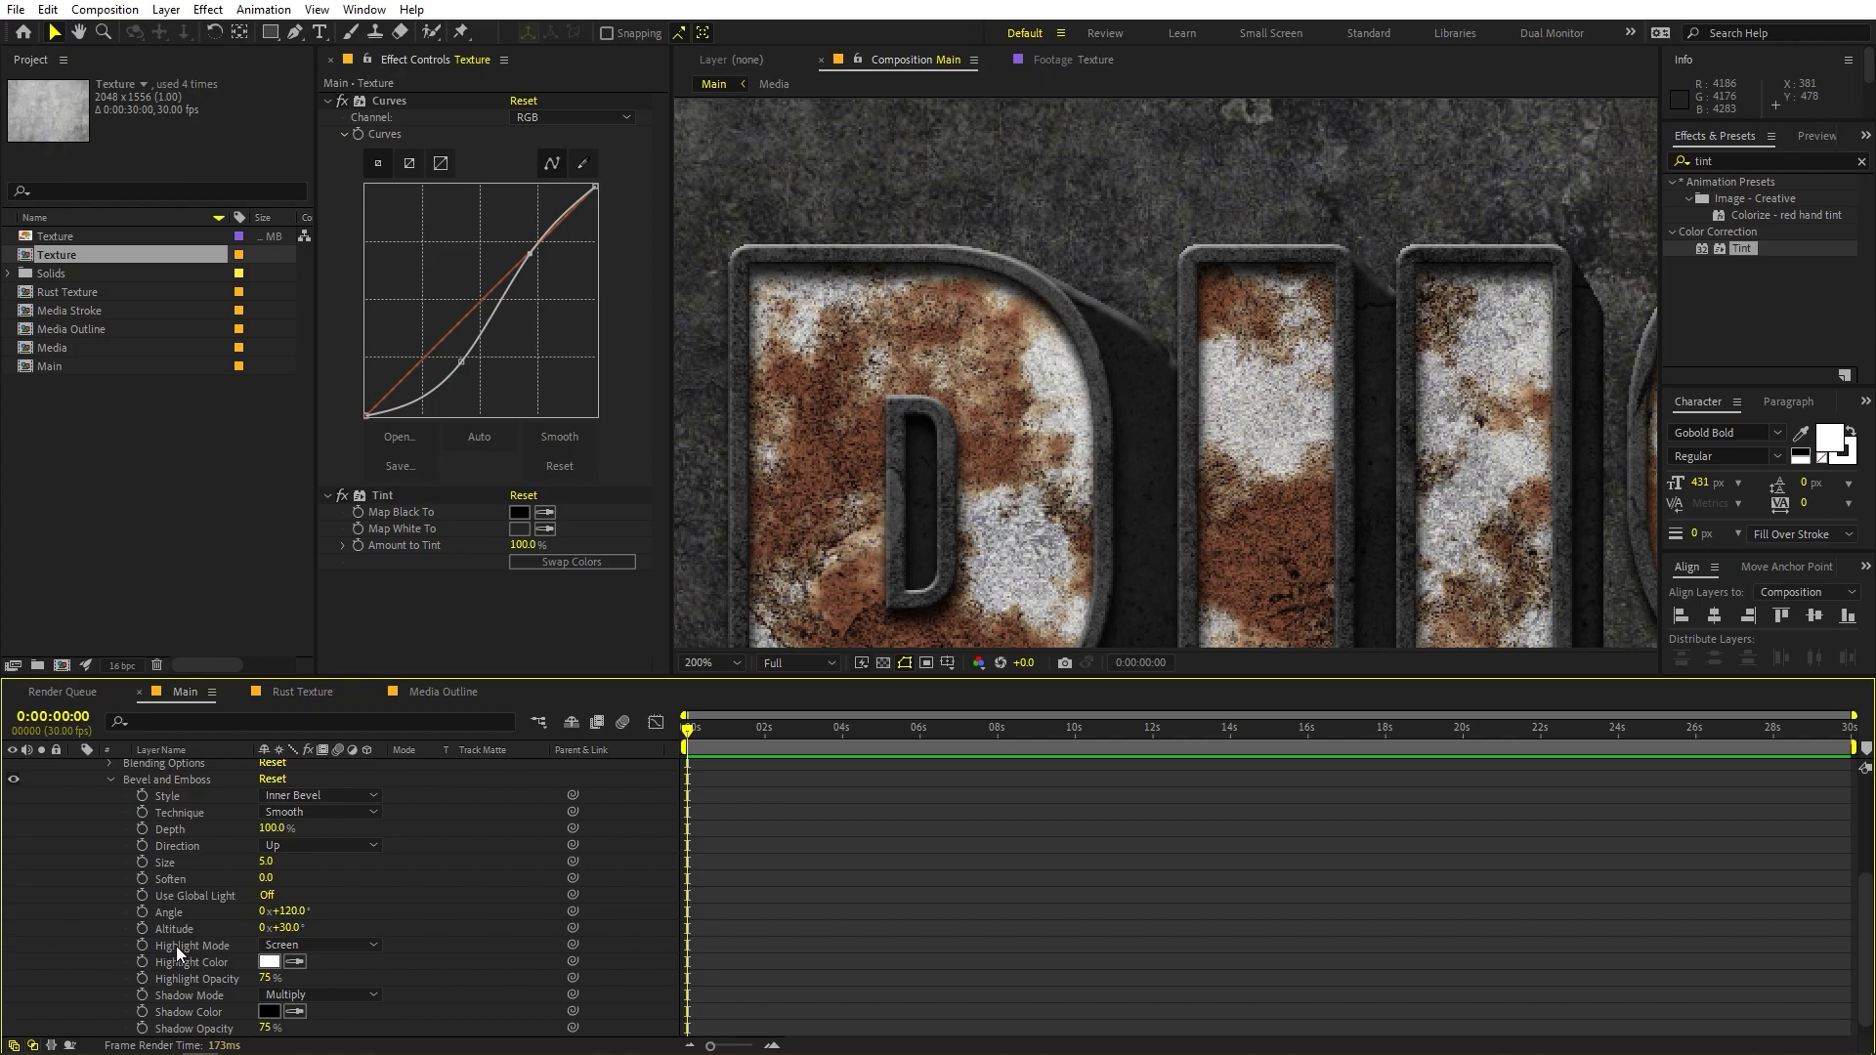
{"action": "left_click", "coordinate": [268, 961]}
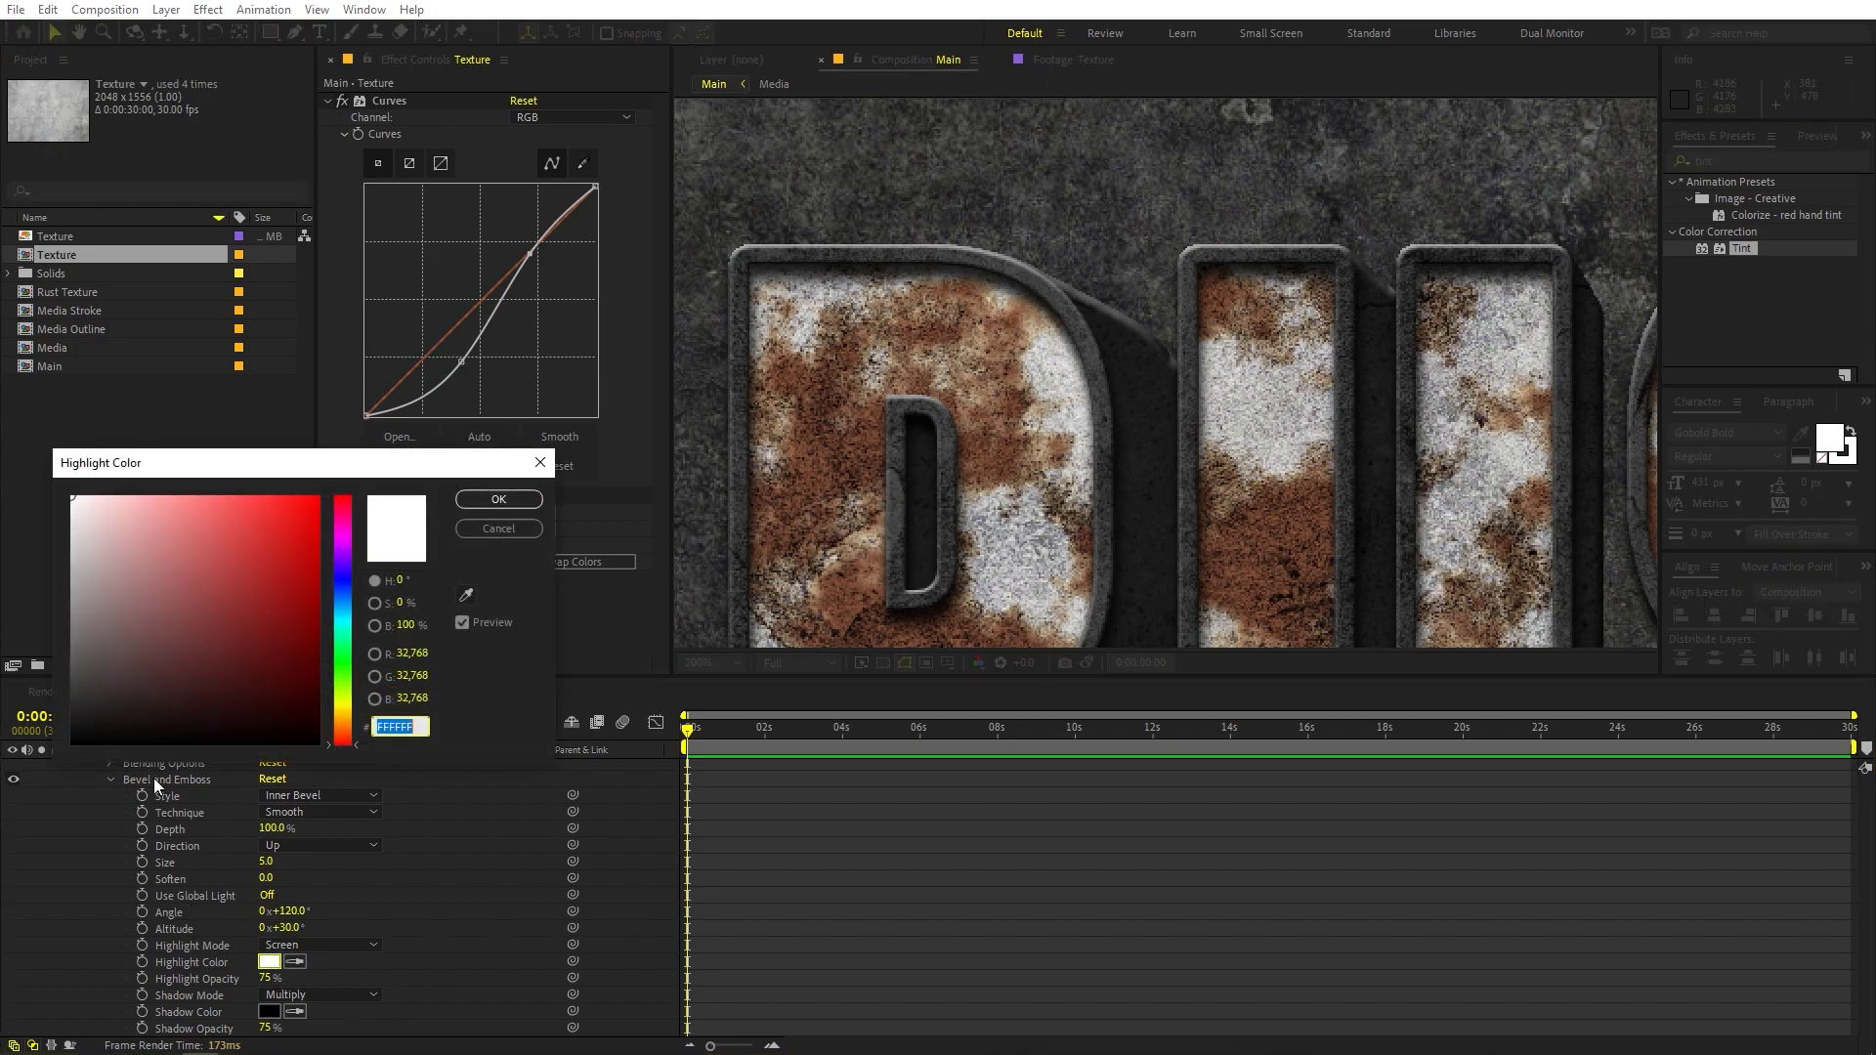
{"action": "type", "text": "000000"}
{"action": "left_click", "coordinate": [489, 508]}
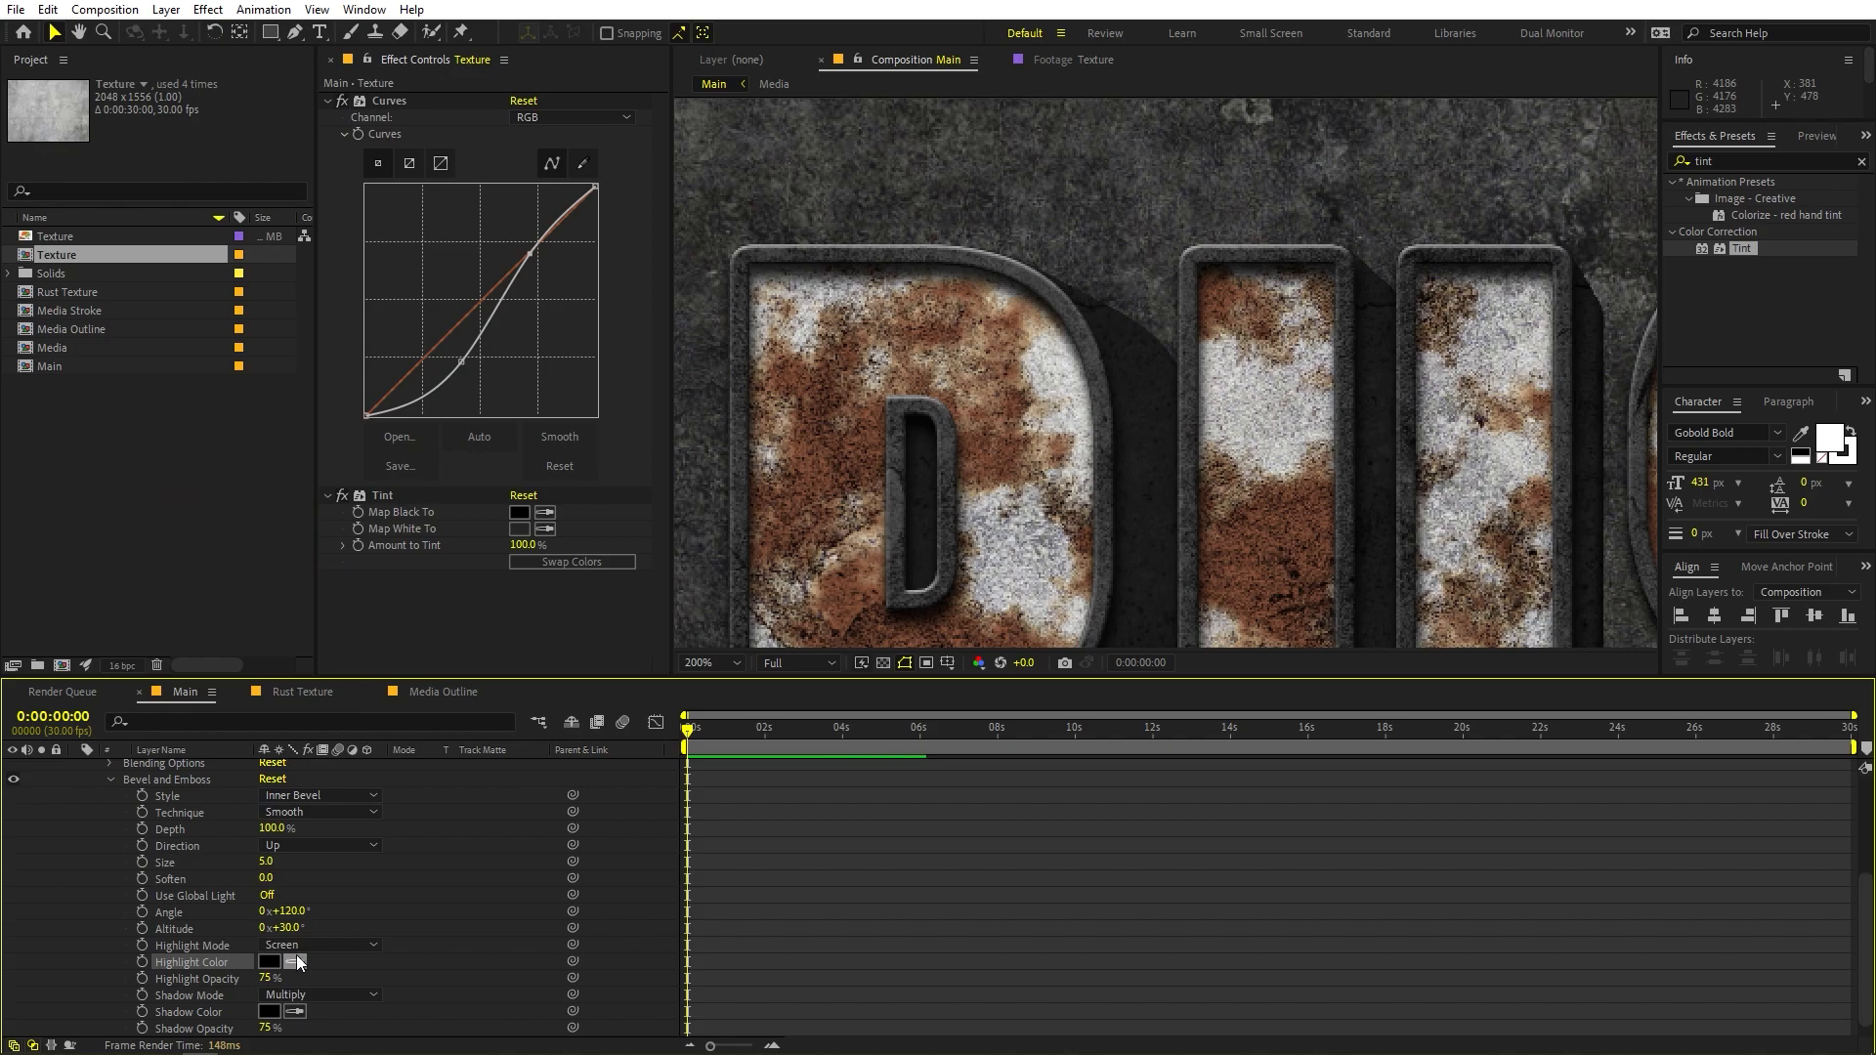
{"action": "left_click", "coordinate": [291, 945]}
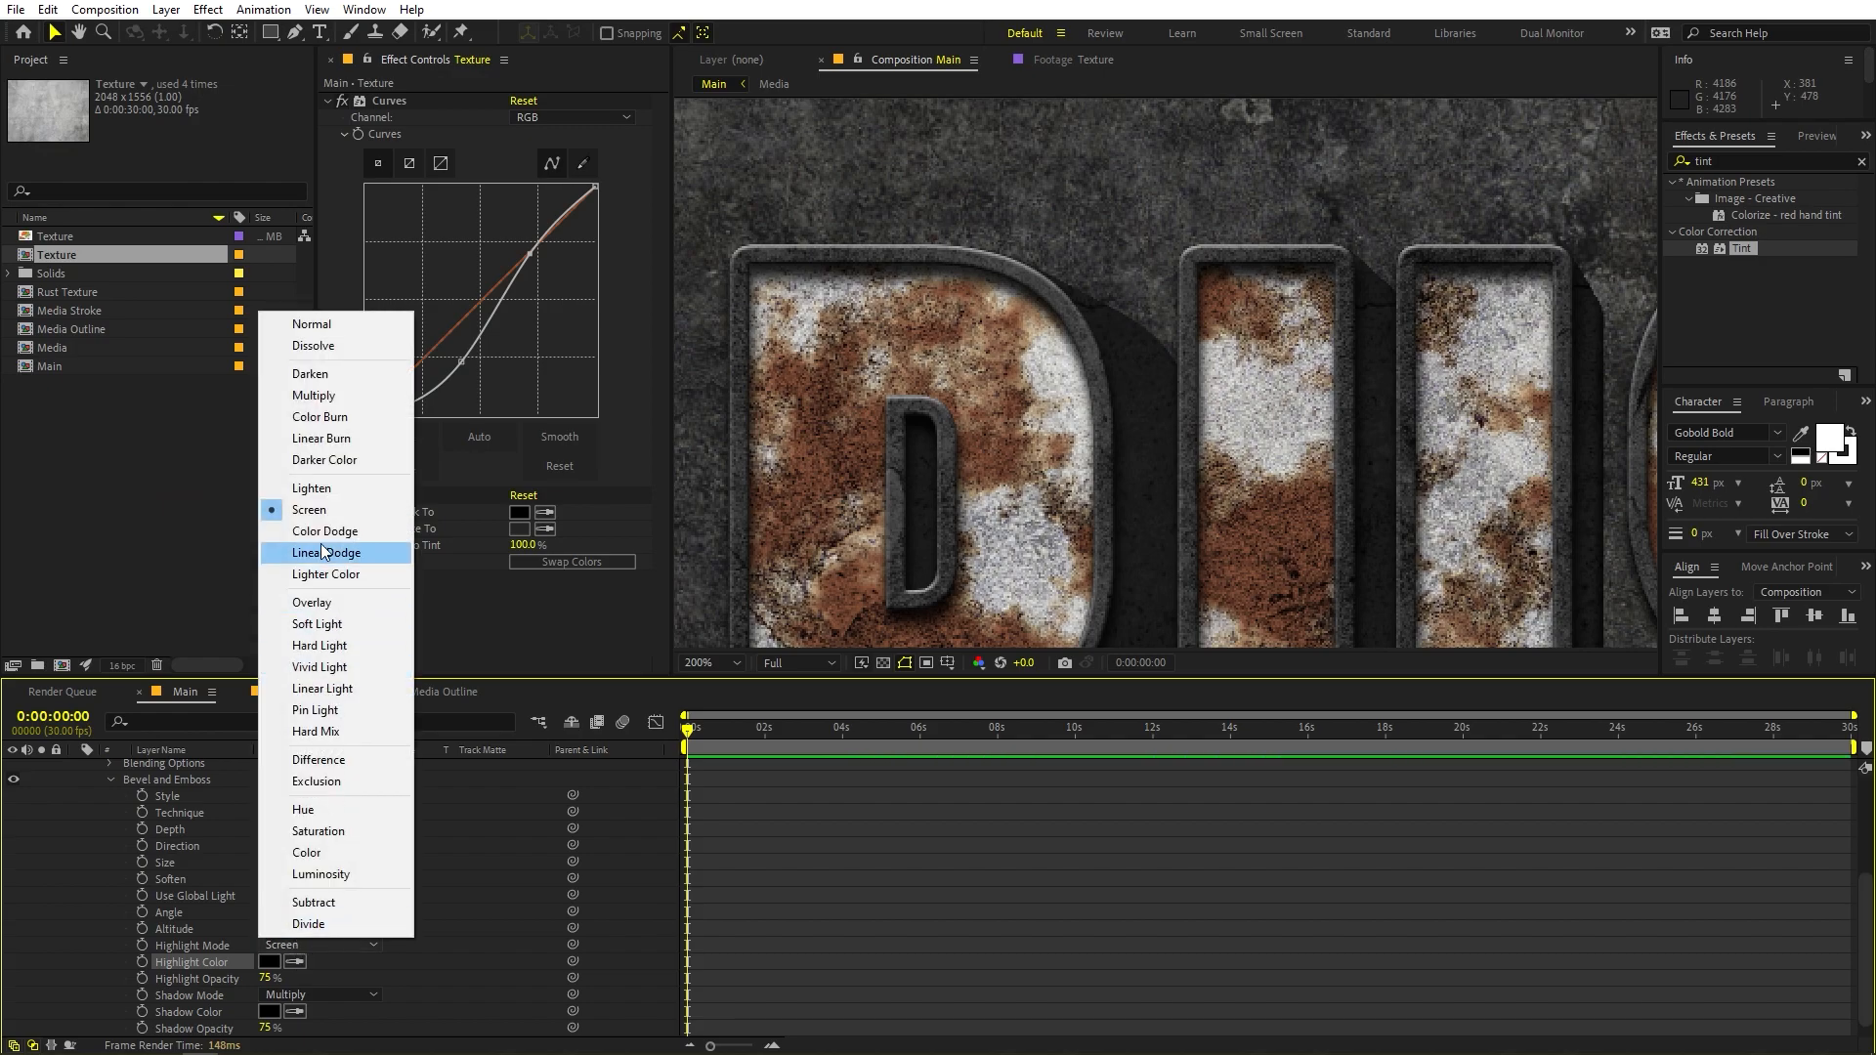
{"action": "left_click", "coordinate": [321, 392]}
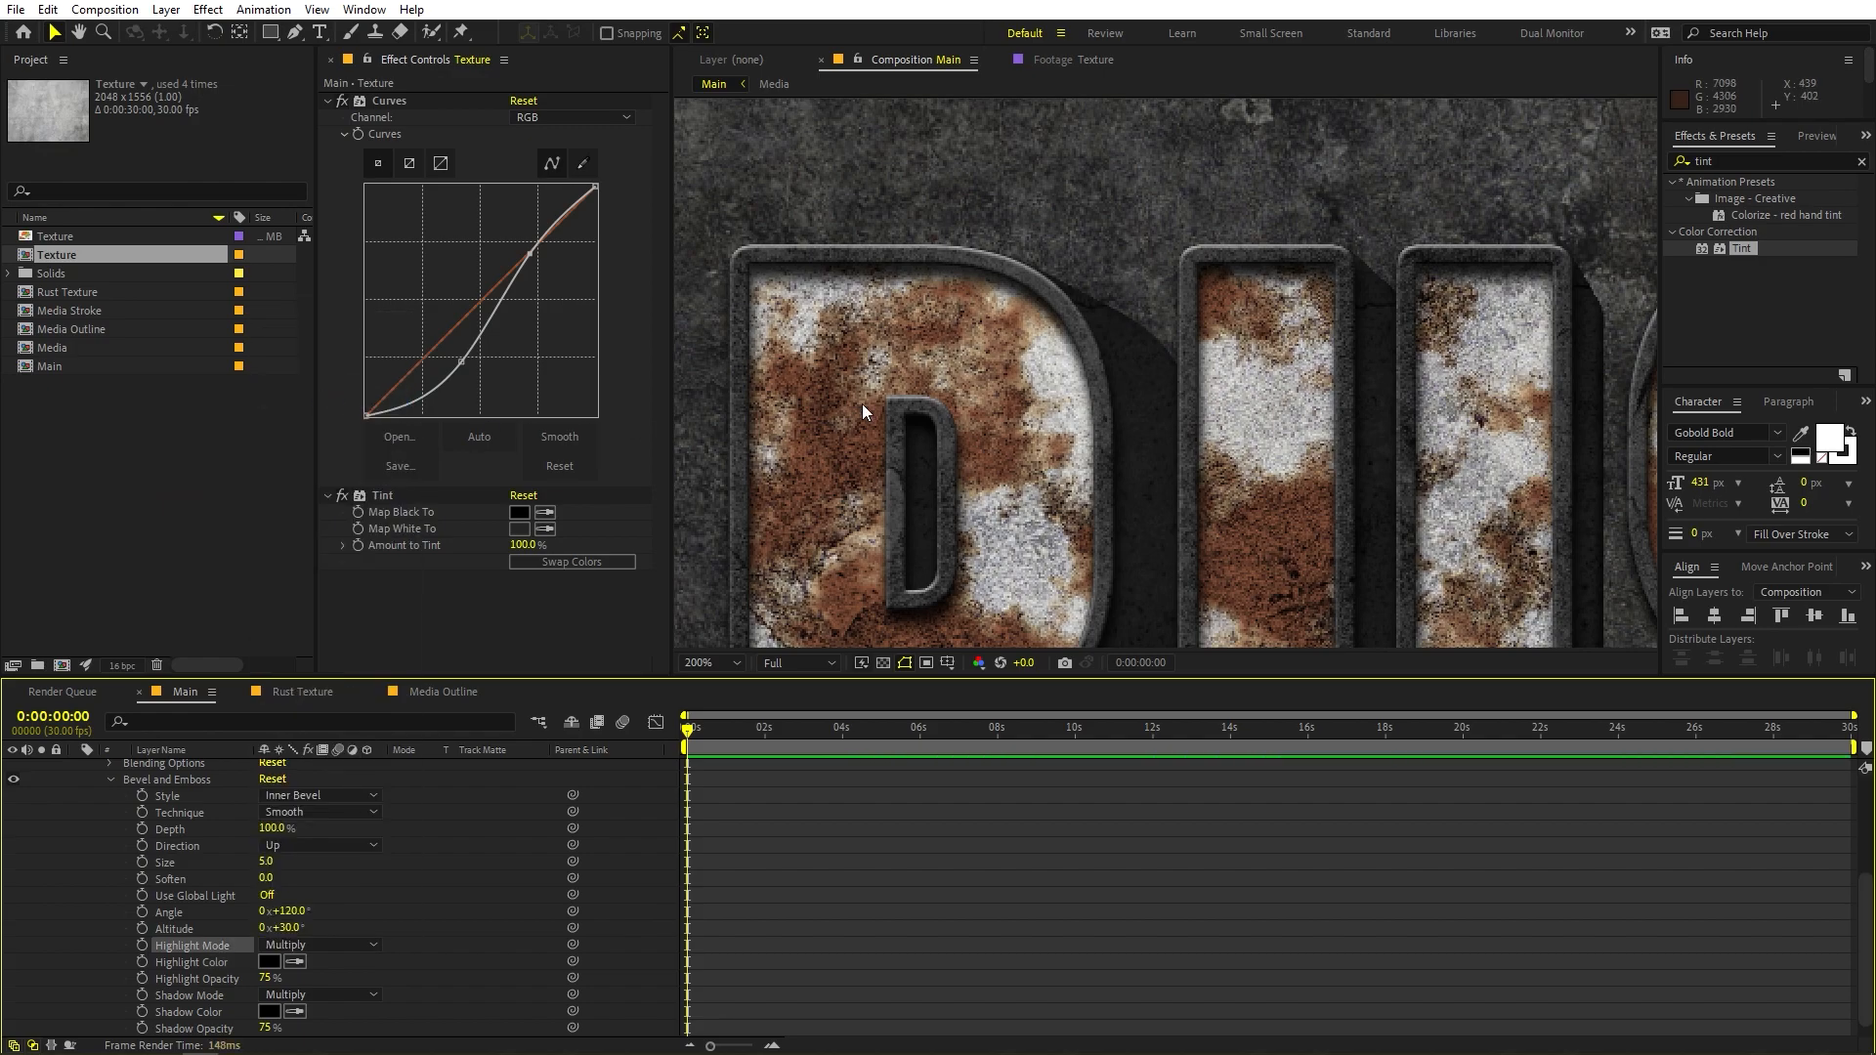
Raise both the highlight opacity and the shadow opacity of the depth texture's bevel to 100%
{"action": "scroll", "coordinate": [1023, 359], "scroll_direction": "up", "scroll_amount": 2}
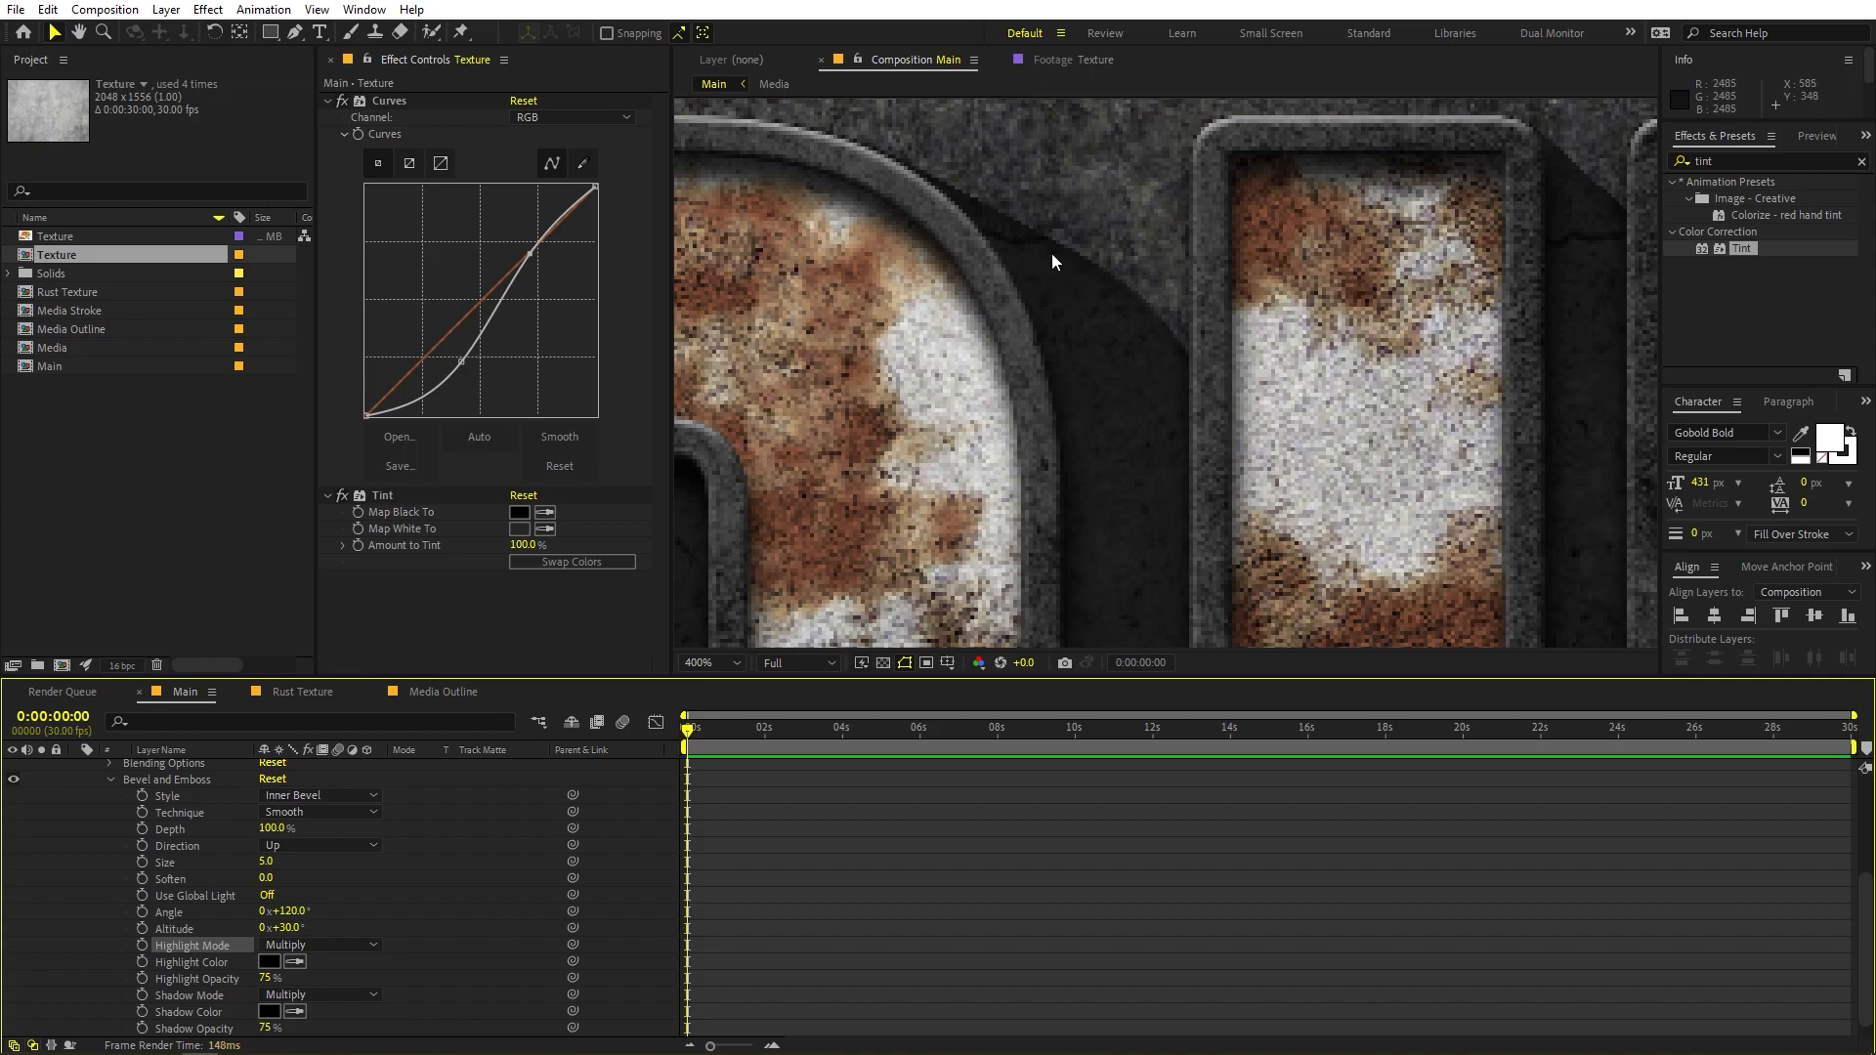
{"action": "left_click_drag", "start_coordinate": [268, 982], "coordinate": [495, 1018]}
{"action": "left_click_drag", "start_coordinate": [261, 1030], "coordinate": [983, 1030]}
Set the depth texture's Bevel and Emboss size to 56.6 and soften to 3.6
{"action": "scroll", "coordinate": [1069, 612], "scroll_direction": "down", "scroll_amount": 4}
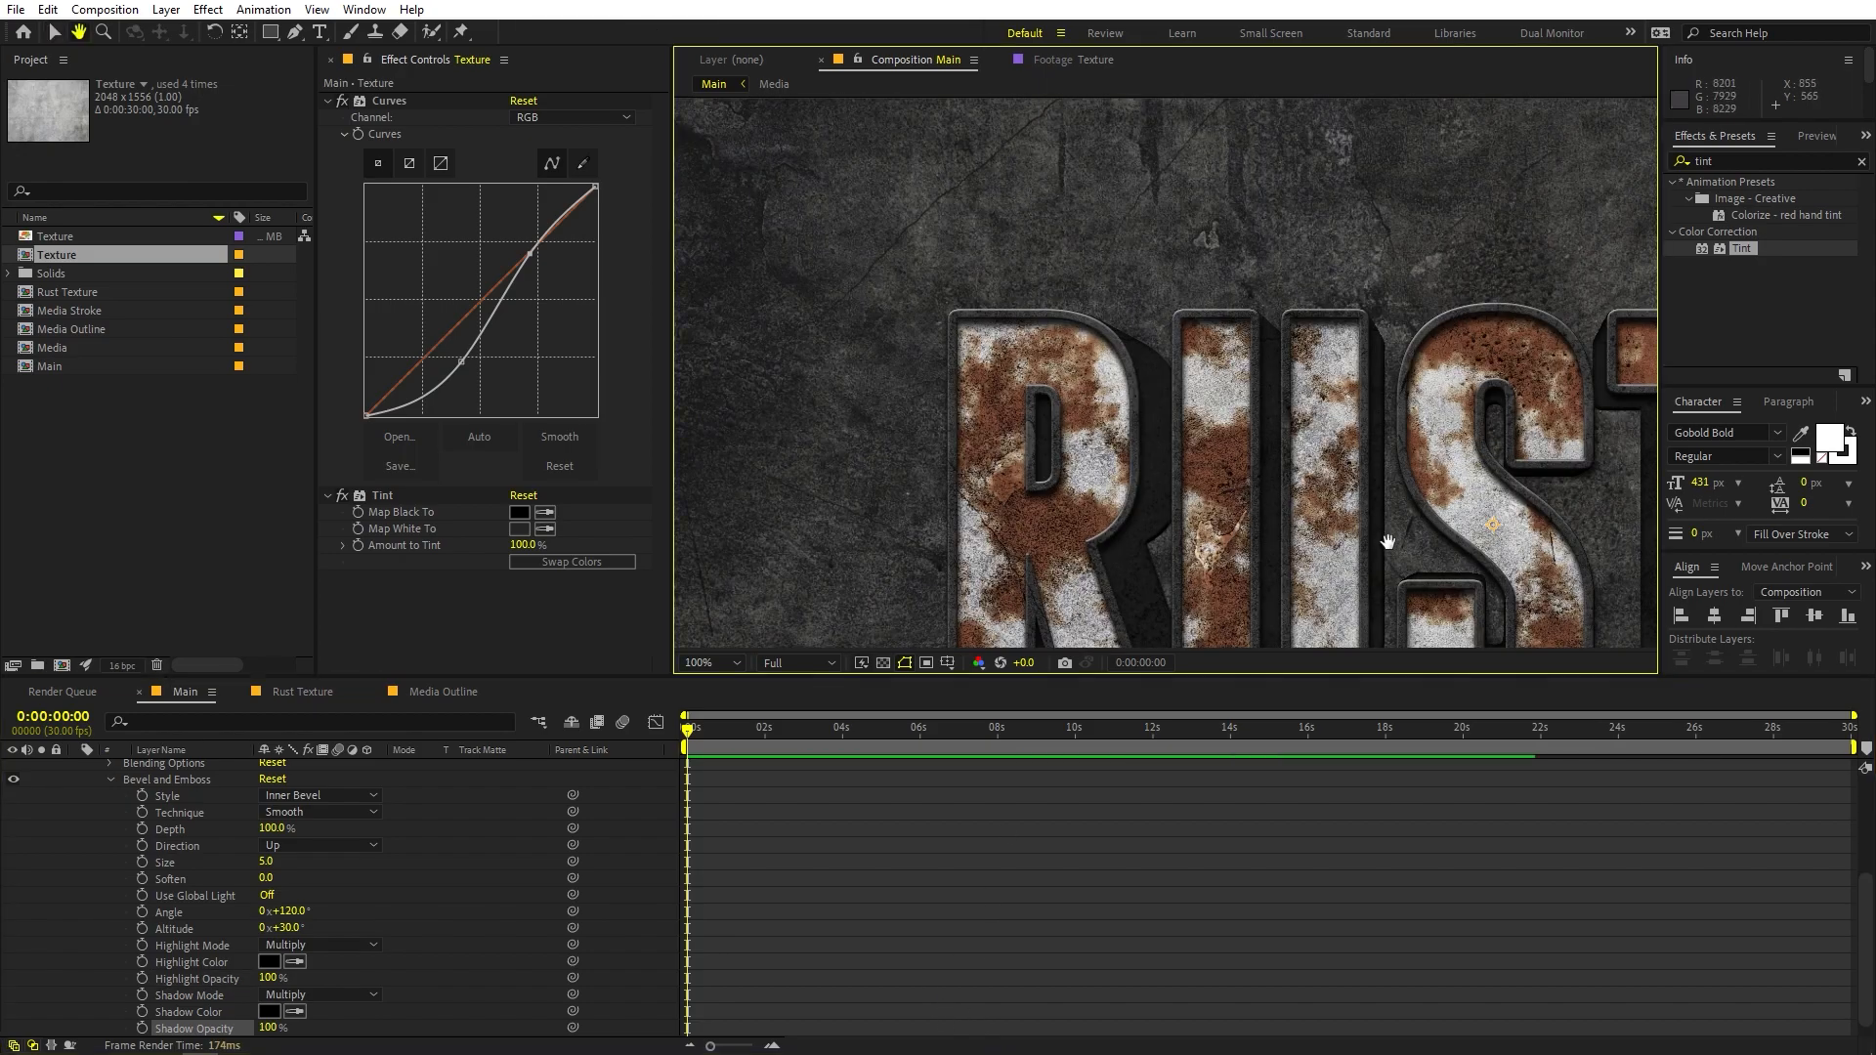
{"action": "scroll", "coordinate": [1069, 612], "scroll_direction": "down", "scroll_amount": 1}
{"action": "scroll", "coordinate": [1312, 388], "scroll_direction": "up", "scroll_amount": 3}
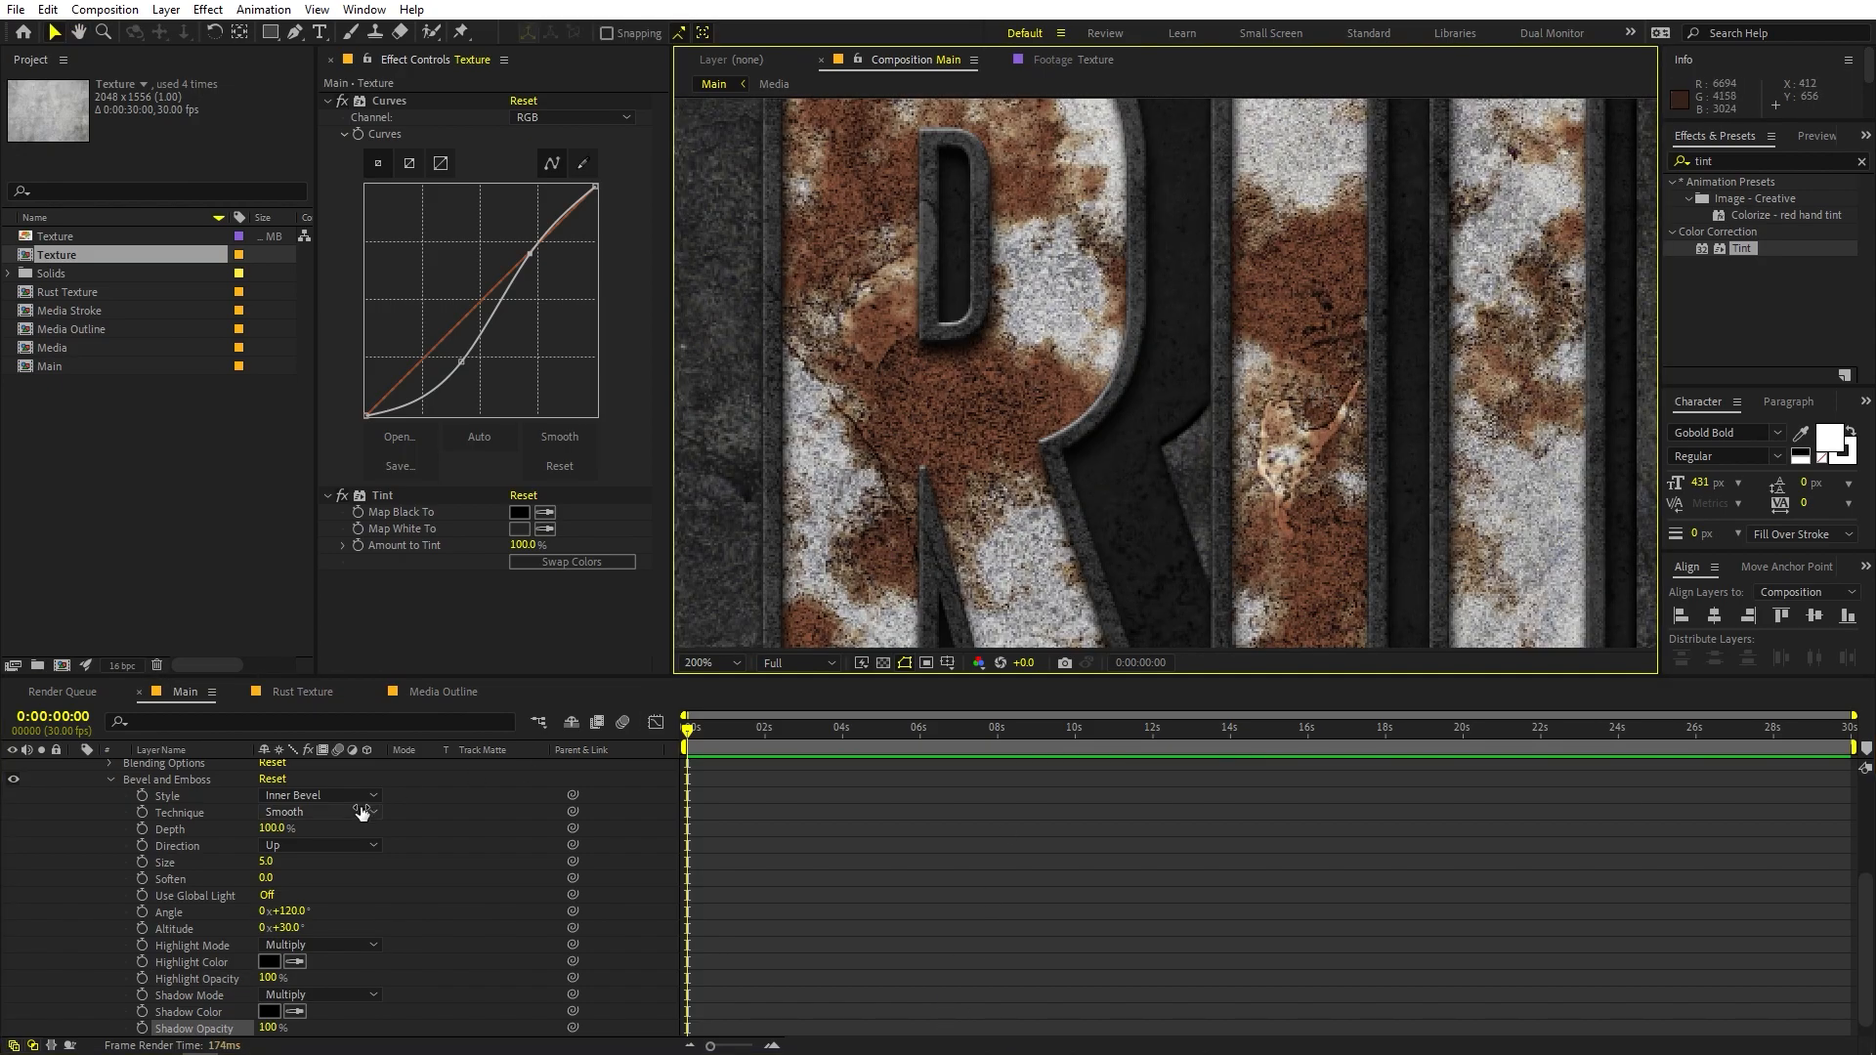
{"action": "left_click_drag", "start_coordinate": [266, 866], "coordinate": [314, 860]}
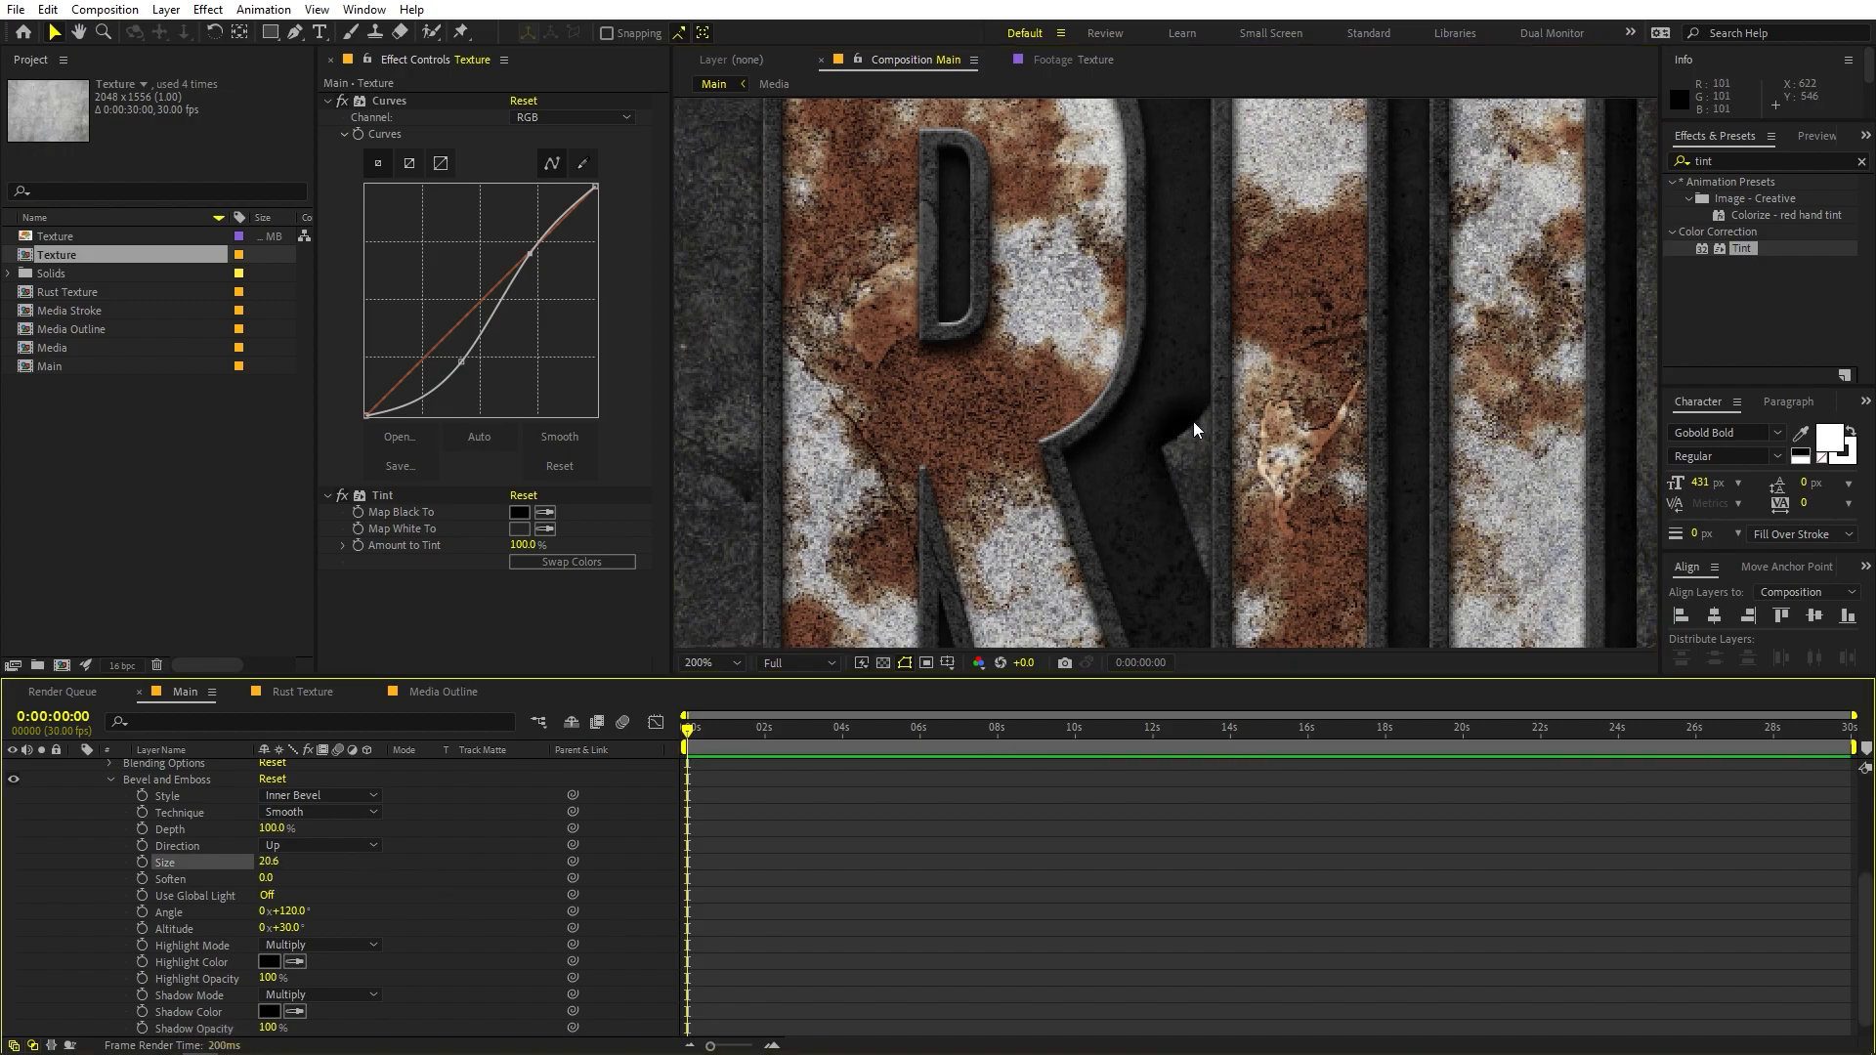
{"action": "scroll", "coordinate": [1194, 422], "scroll_direction": "down", "scroll_amount": 1}
{"action": "left_click_drag", "start_coordinate": [1327, 428], "coordinate": [1067, 324]}
{"action": "scroll", "coordinate": [1581, 328], "scroll_direction": "up", "scroll_amount": 1}
{"action": "mouse_move", "coordinate": [1581, 332]}
{"action": "left_mouse_down"}
{"action": "mouse_move", "coordinate": [850, 313]}
{"action": "mouse_move", "coordinate": [774, 229]}
{"action": "left_mouse_up"}
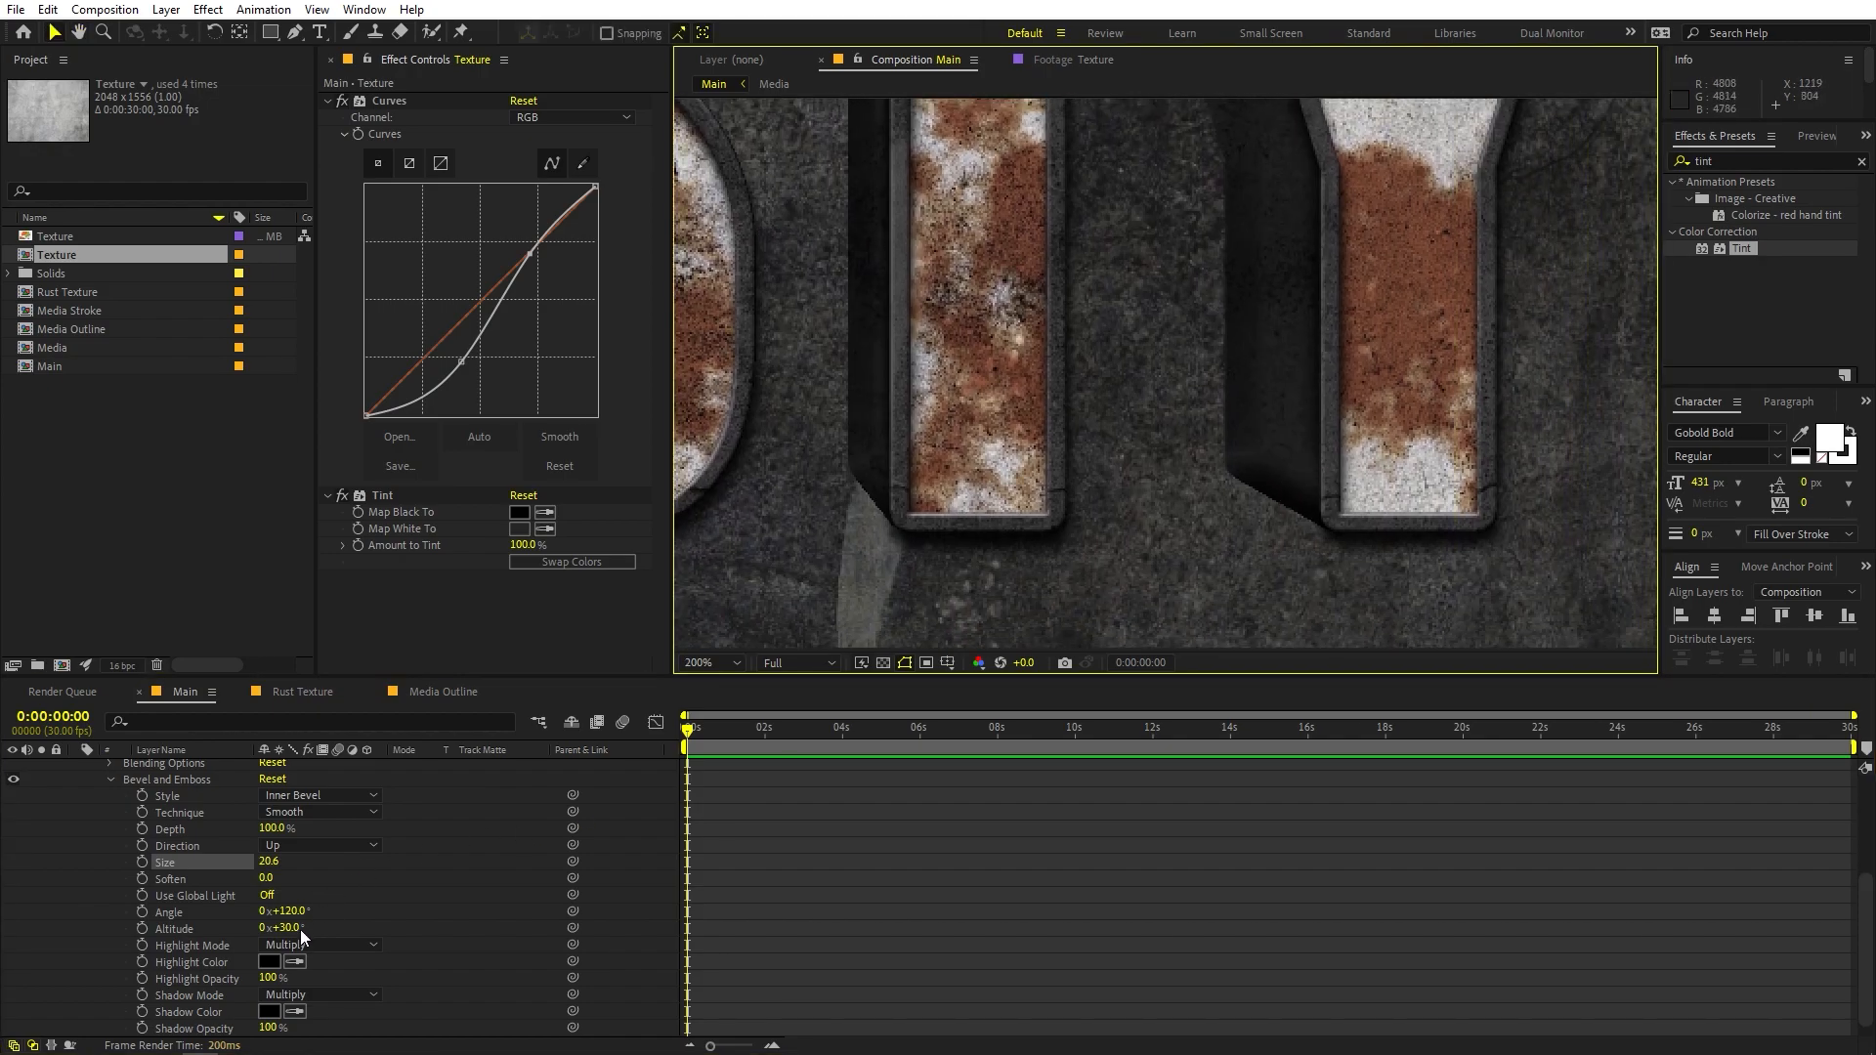
{"action": "left_click_drag", "start_coordinate": [265, 878], "coordinate": [319, 864]}
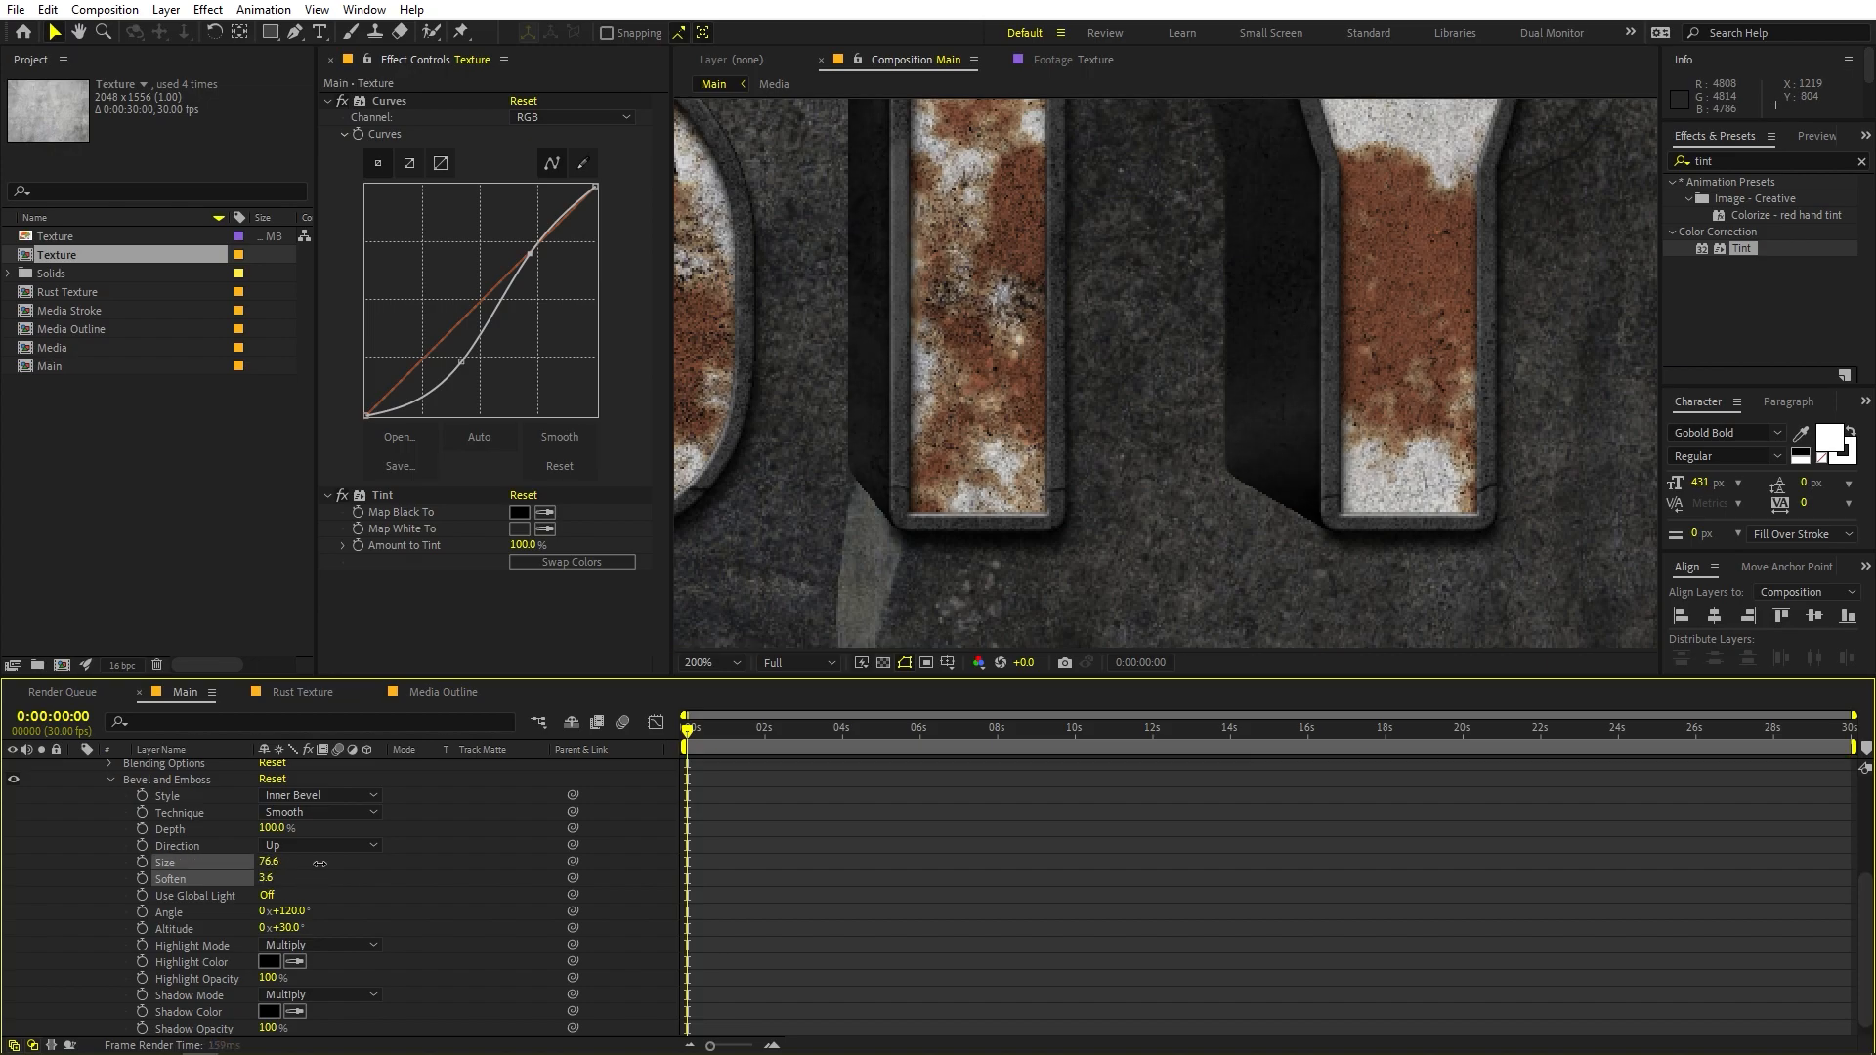
{"action": "scroll", "coordinate": [1429, 346], "scroll_direction": "down", "scroll_amount": 1}
{"action": "left_click_drag", "start_coordinate": [1060, 358], "coordinate": [1557, 536]}
{"action": "left_click_drag", "start_coordinate": [1358, 371], "coordinate": [1361, 298]}
{"action": "scroll", "coordinate": [1147, 328], "scroll_direction": "up", "scroll_amount": 1}
{"action": "left_click_drag", "start_coordinate": [979, 261], "coordinate": [1261, 462]}
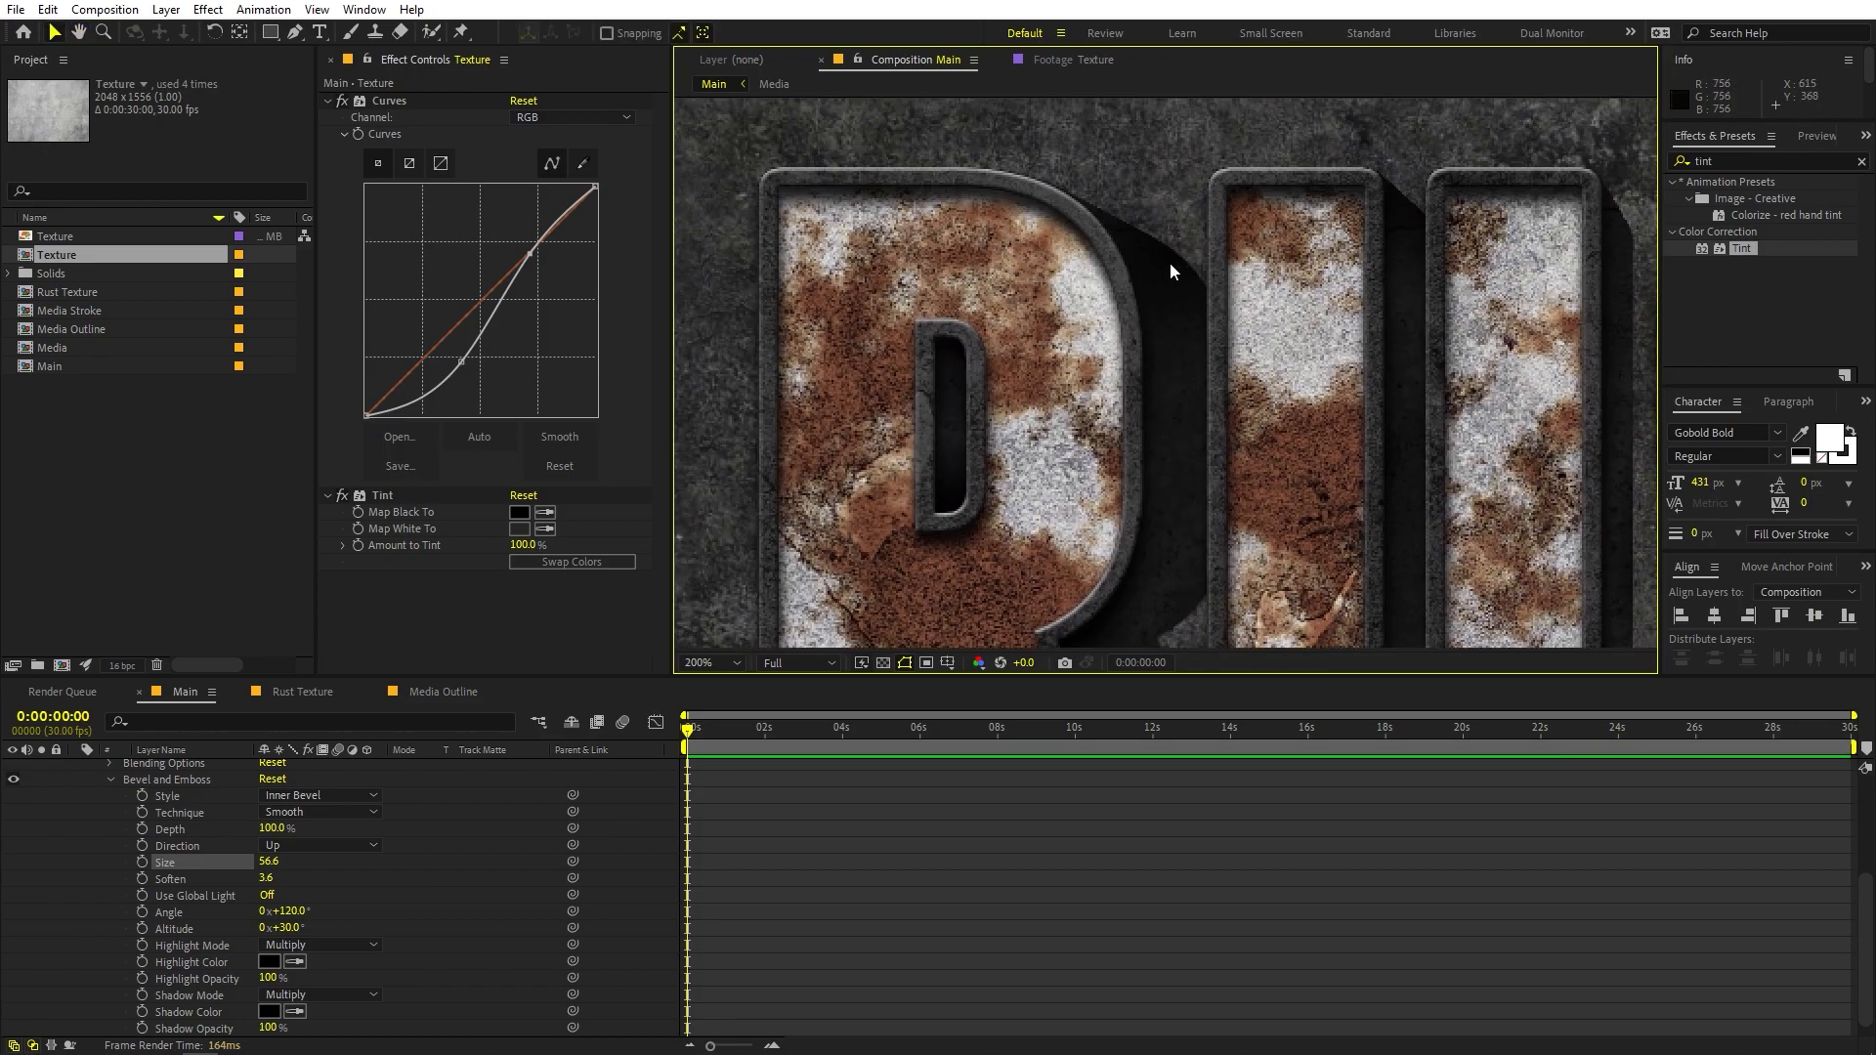
Compare the letter depth with and without its Bevel and Emboss style by toggling the style's visibility
{"action": "scroll", "coordinate": [74, 841], "scroll_direction": "up", "scroll_amount": 1}
{"action": "left_click", "coordinate": [11, 829]}
{"action": "left_click", "coordinate": [10, 830]}
{"action": "left_click", "coordinate": [10, 829]}
{"action": "left_click", "coordinate": [12, 830]}
Rotate the Bevel and Emboss angle on the depth texture to 1x+24°
{"action": "left_click_drag", "start_coordinate": [1225, 430], "coordinate": [1217, 295]}
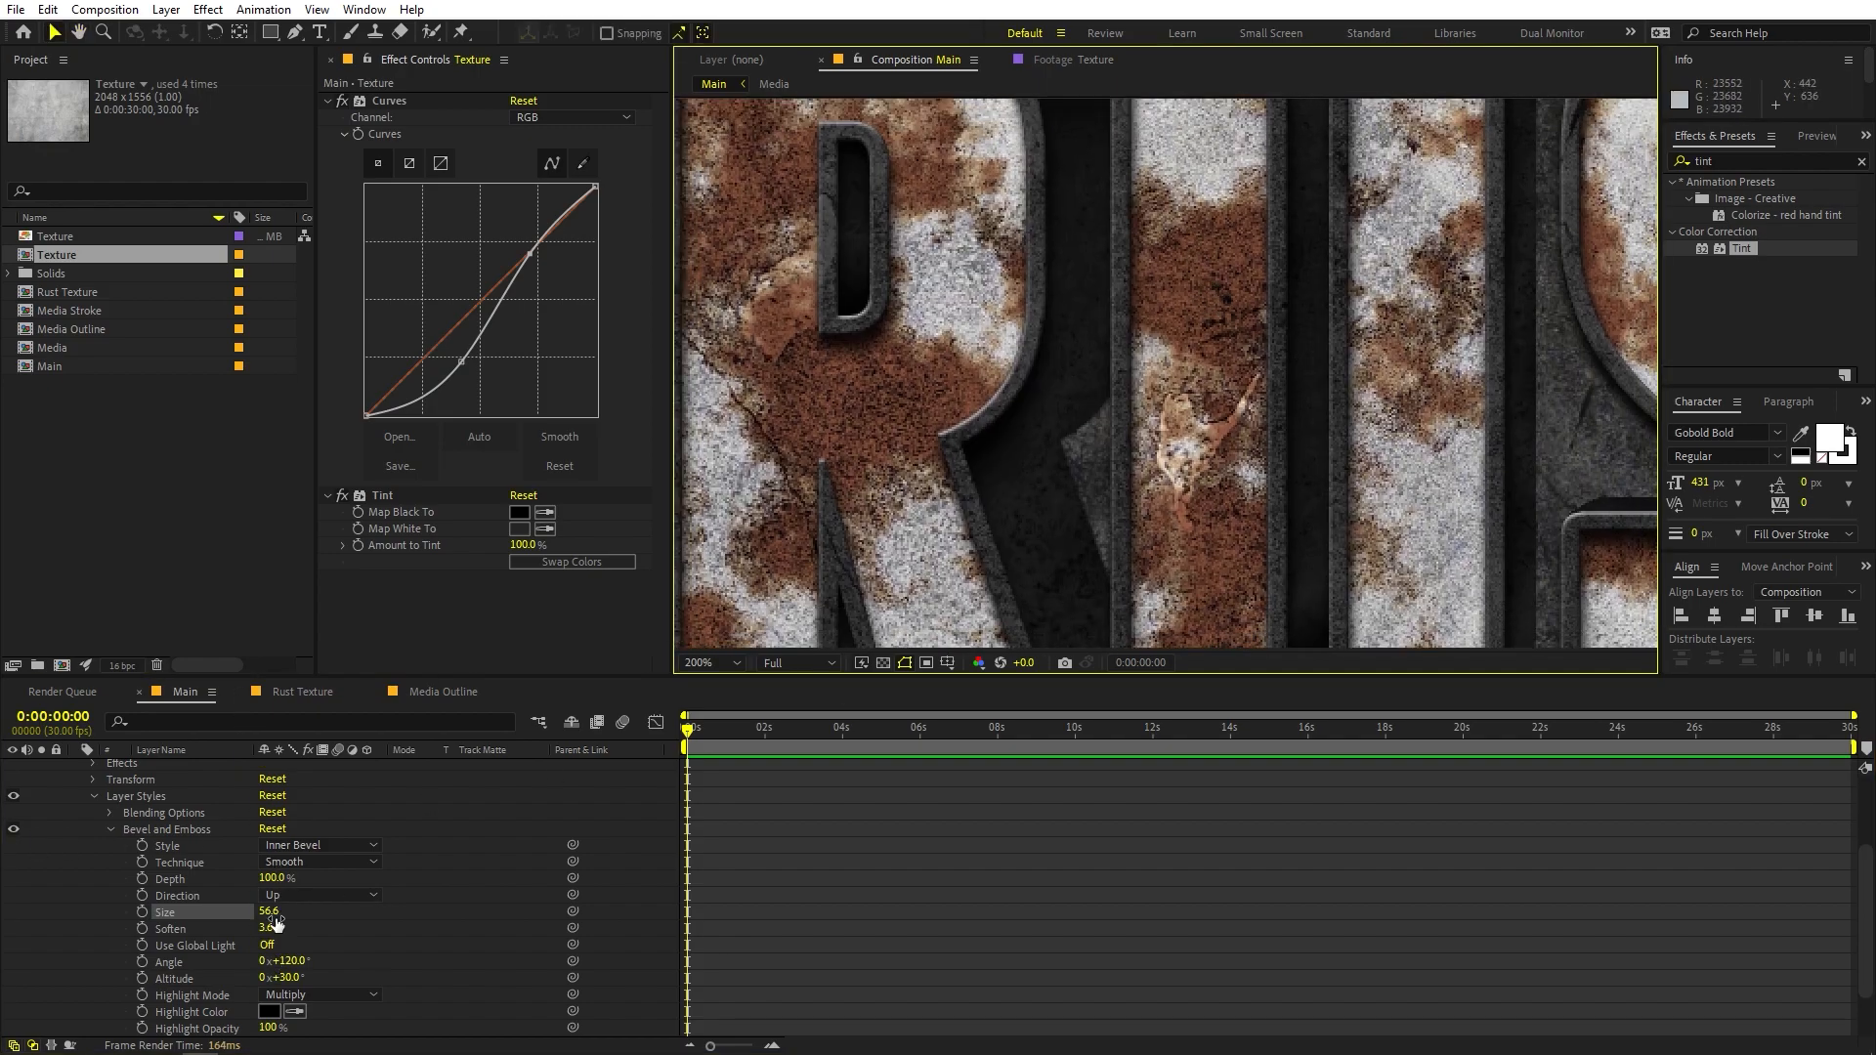
{"action": "left_click_drag", "start_coordinate": [294, 961], "coordinate": [327, 962]}
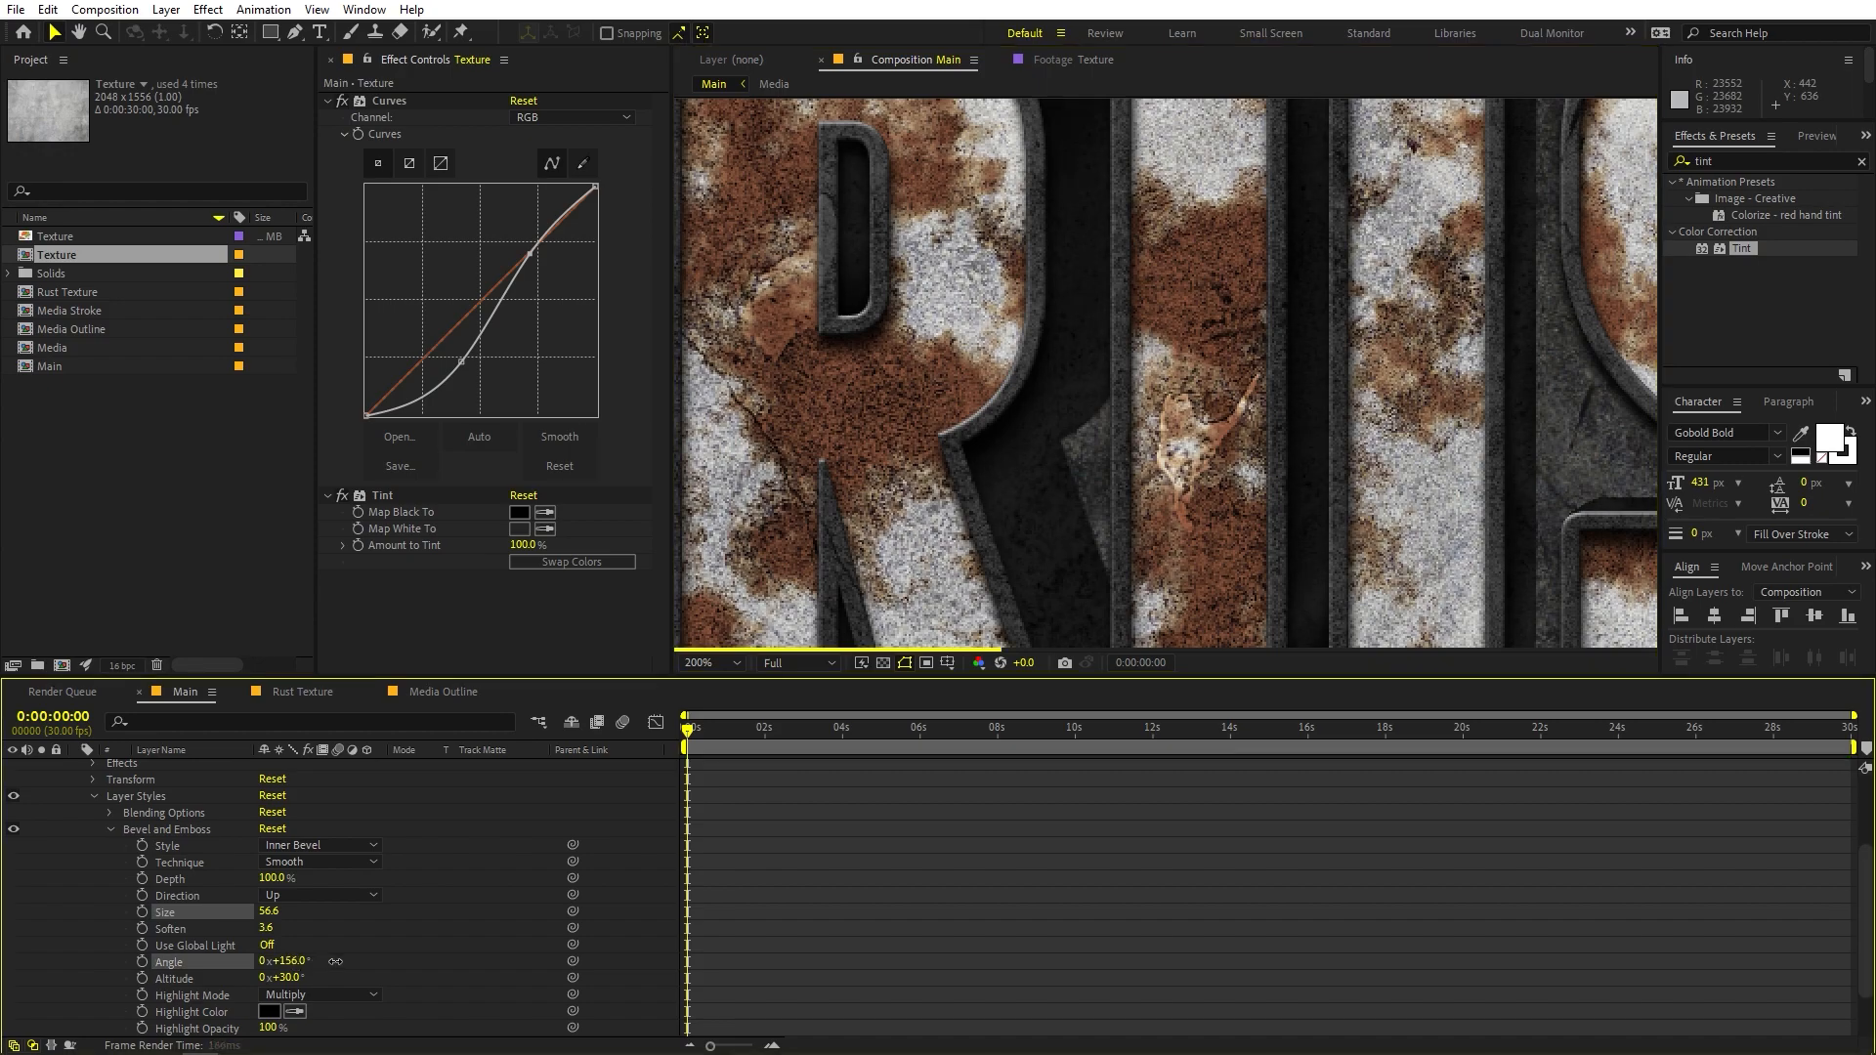
{"action": "left_click_drag", "start_coordinate": [443, 972], "coordinate": [593, 995]}
{"action": "scroll", "coordinate": [1084, 499], "scroll_direction": "down", "scroll_amount": 2}
{"action": "scroll", "coordinate": [1343, 332], "scroll_direction": "up", "scroll_amount": 1}
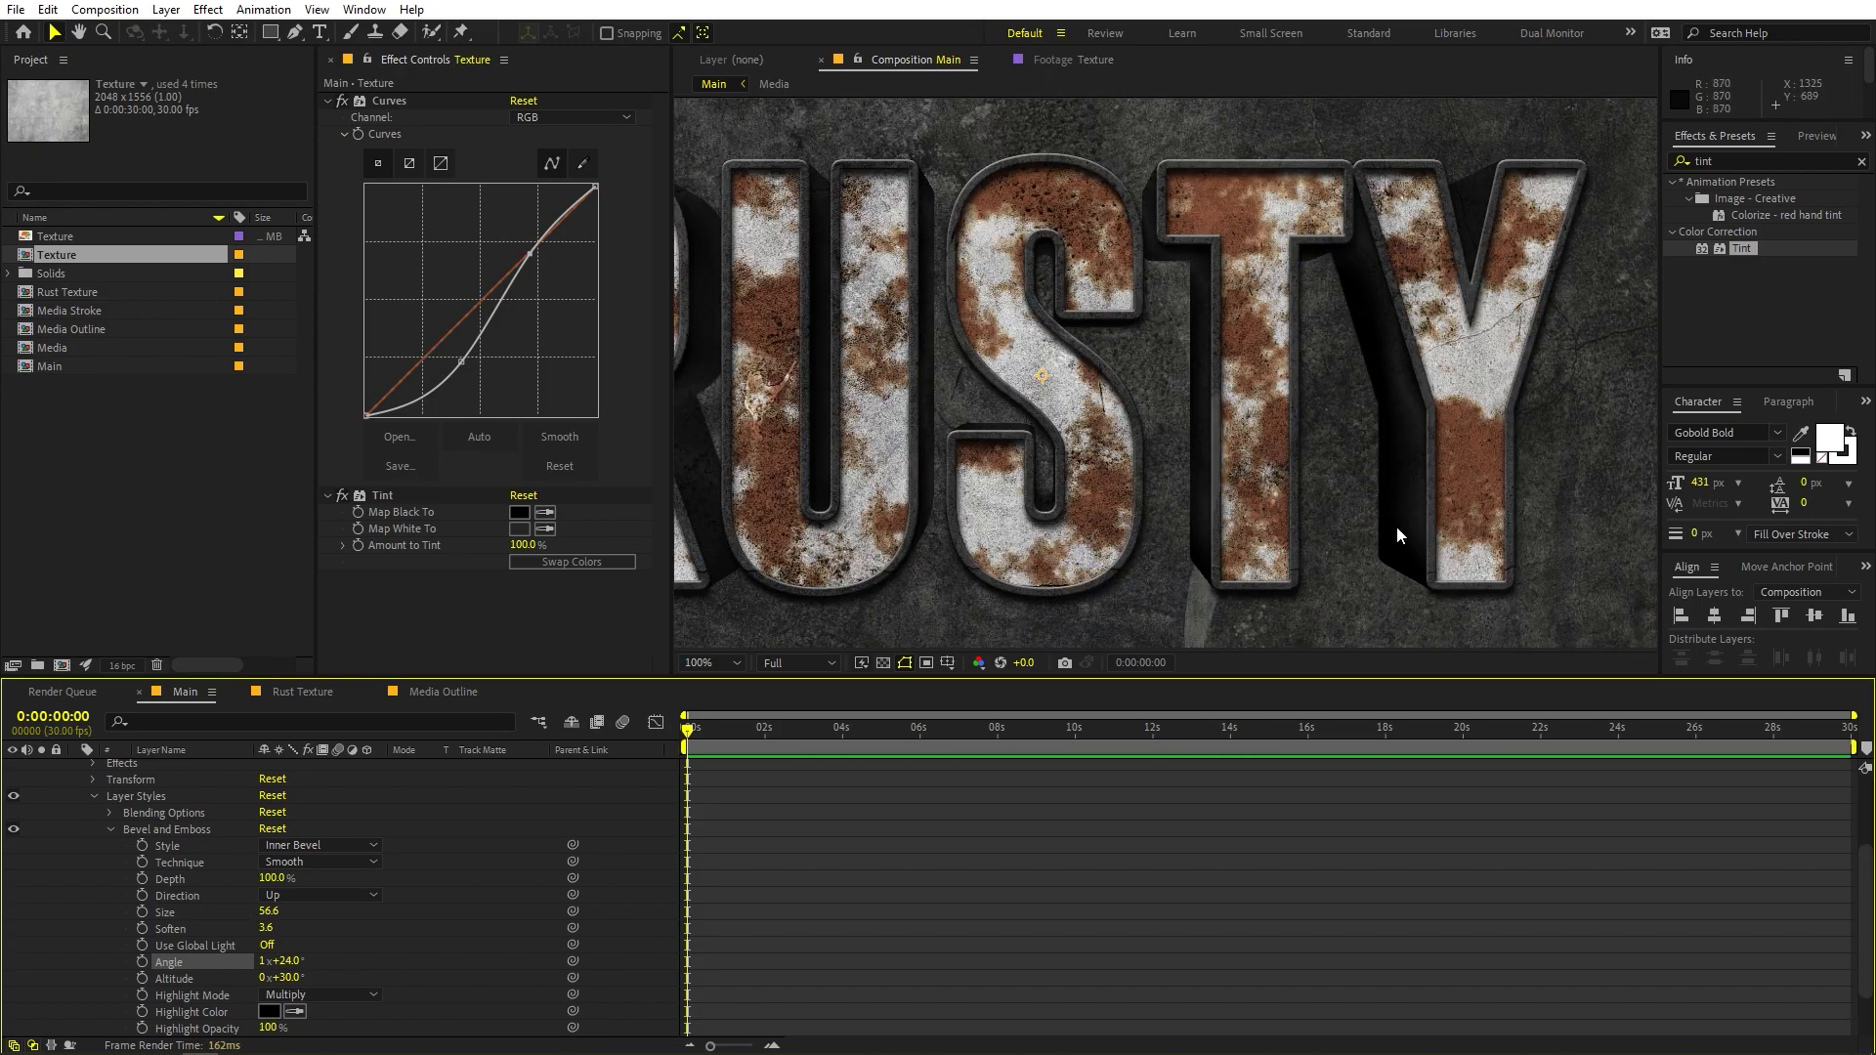
{"action": "key", "text": "space"}
{"action": "left_click_drag", "start_coordinate": [961, 299], "coordinate": [1104, 311]}
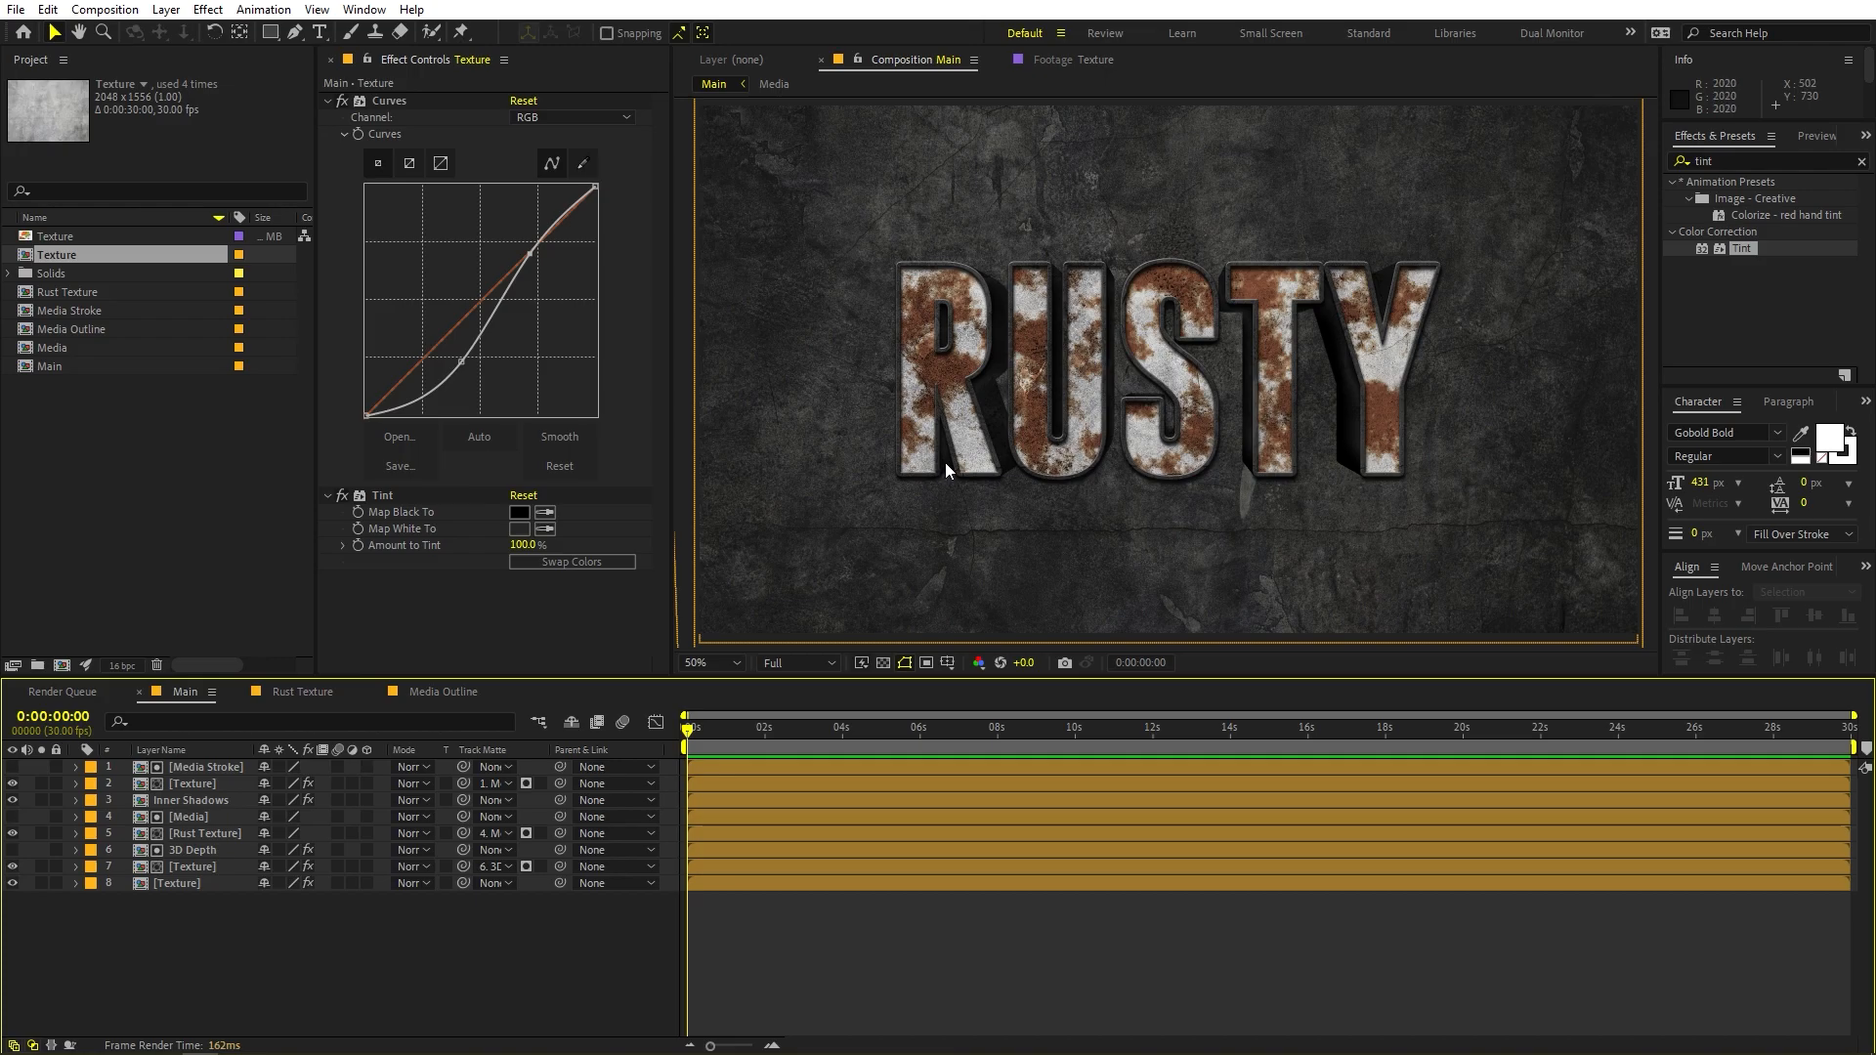
Duplicate the 3D Depth layer, move the copy just above the background Texture layer and turn on its visibility
{"action": "left_click", "coordinate": [166, 540]}
{"action": "left_click", "coordinate": [195, 834]}
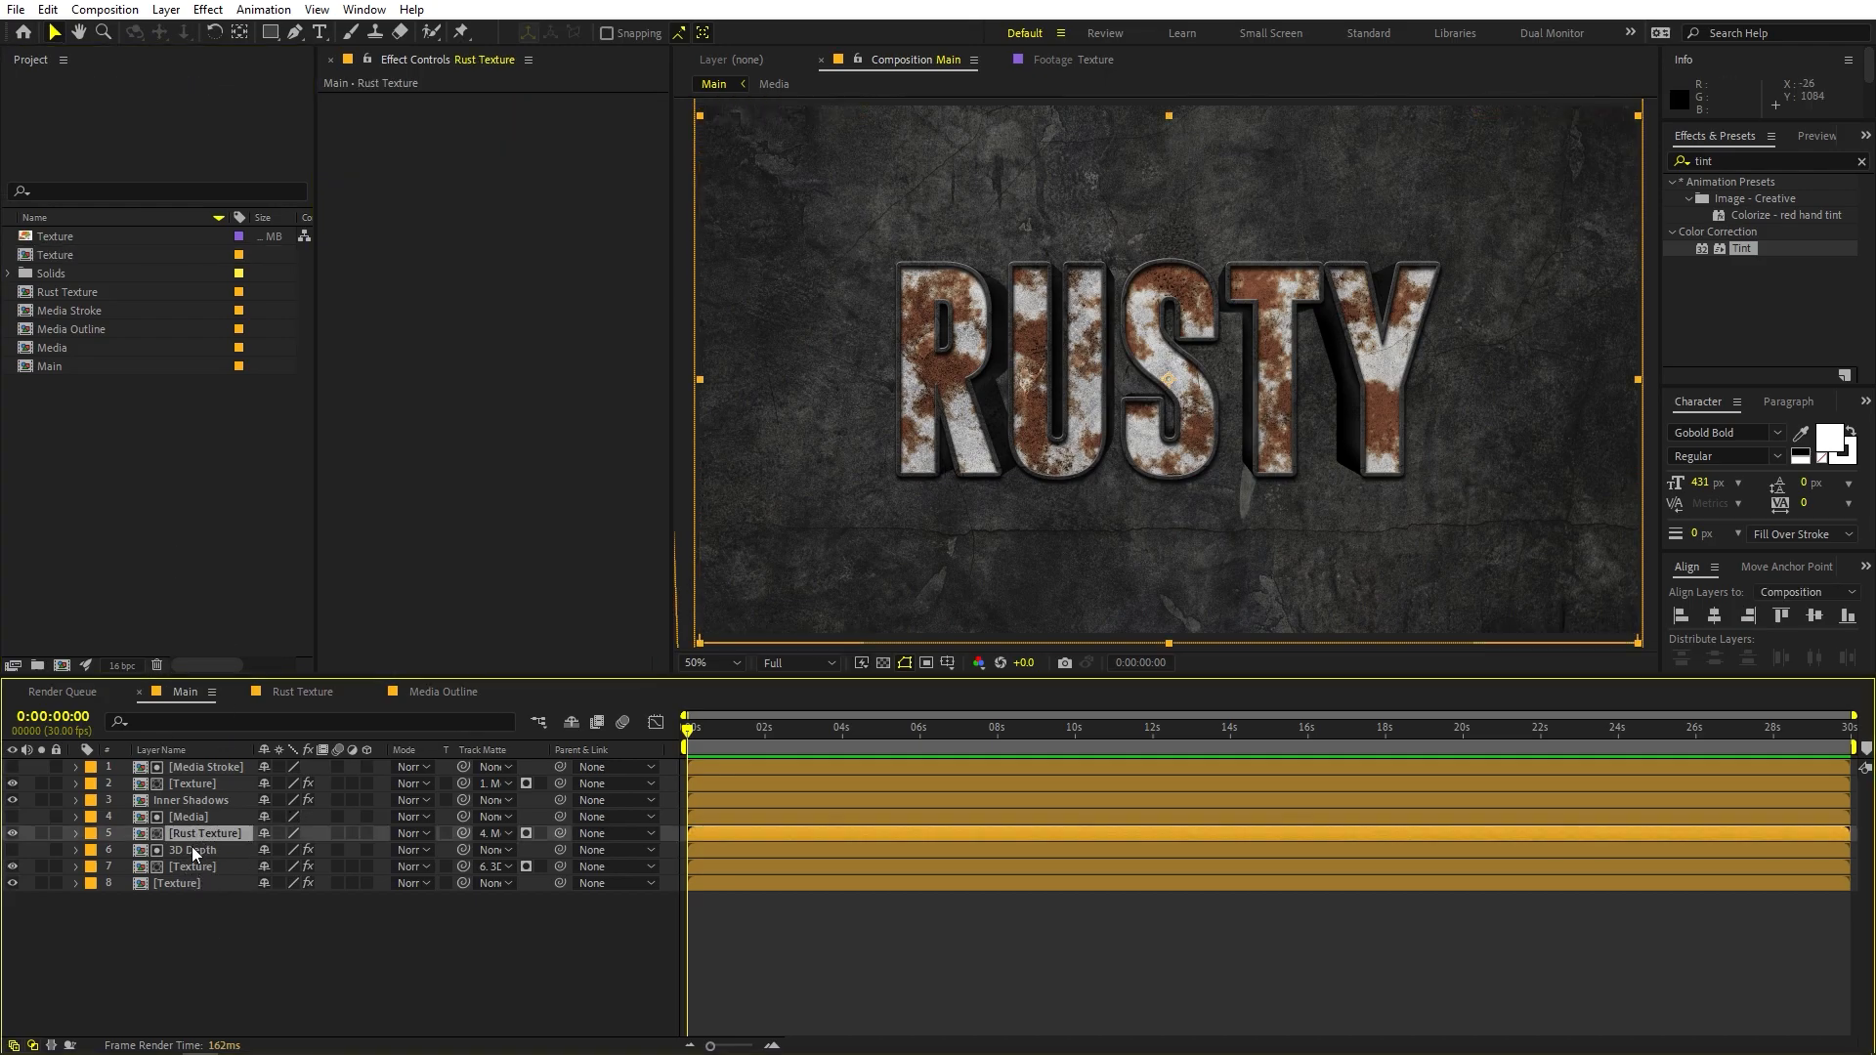
{"action": "left_click", "coordinate": [192, 851]}
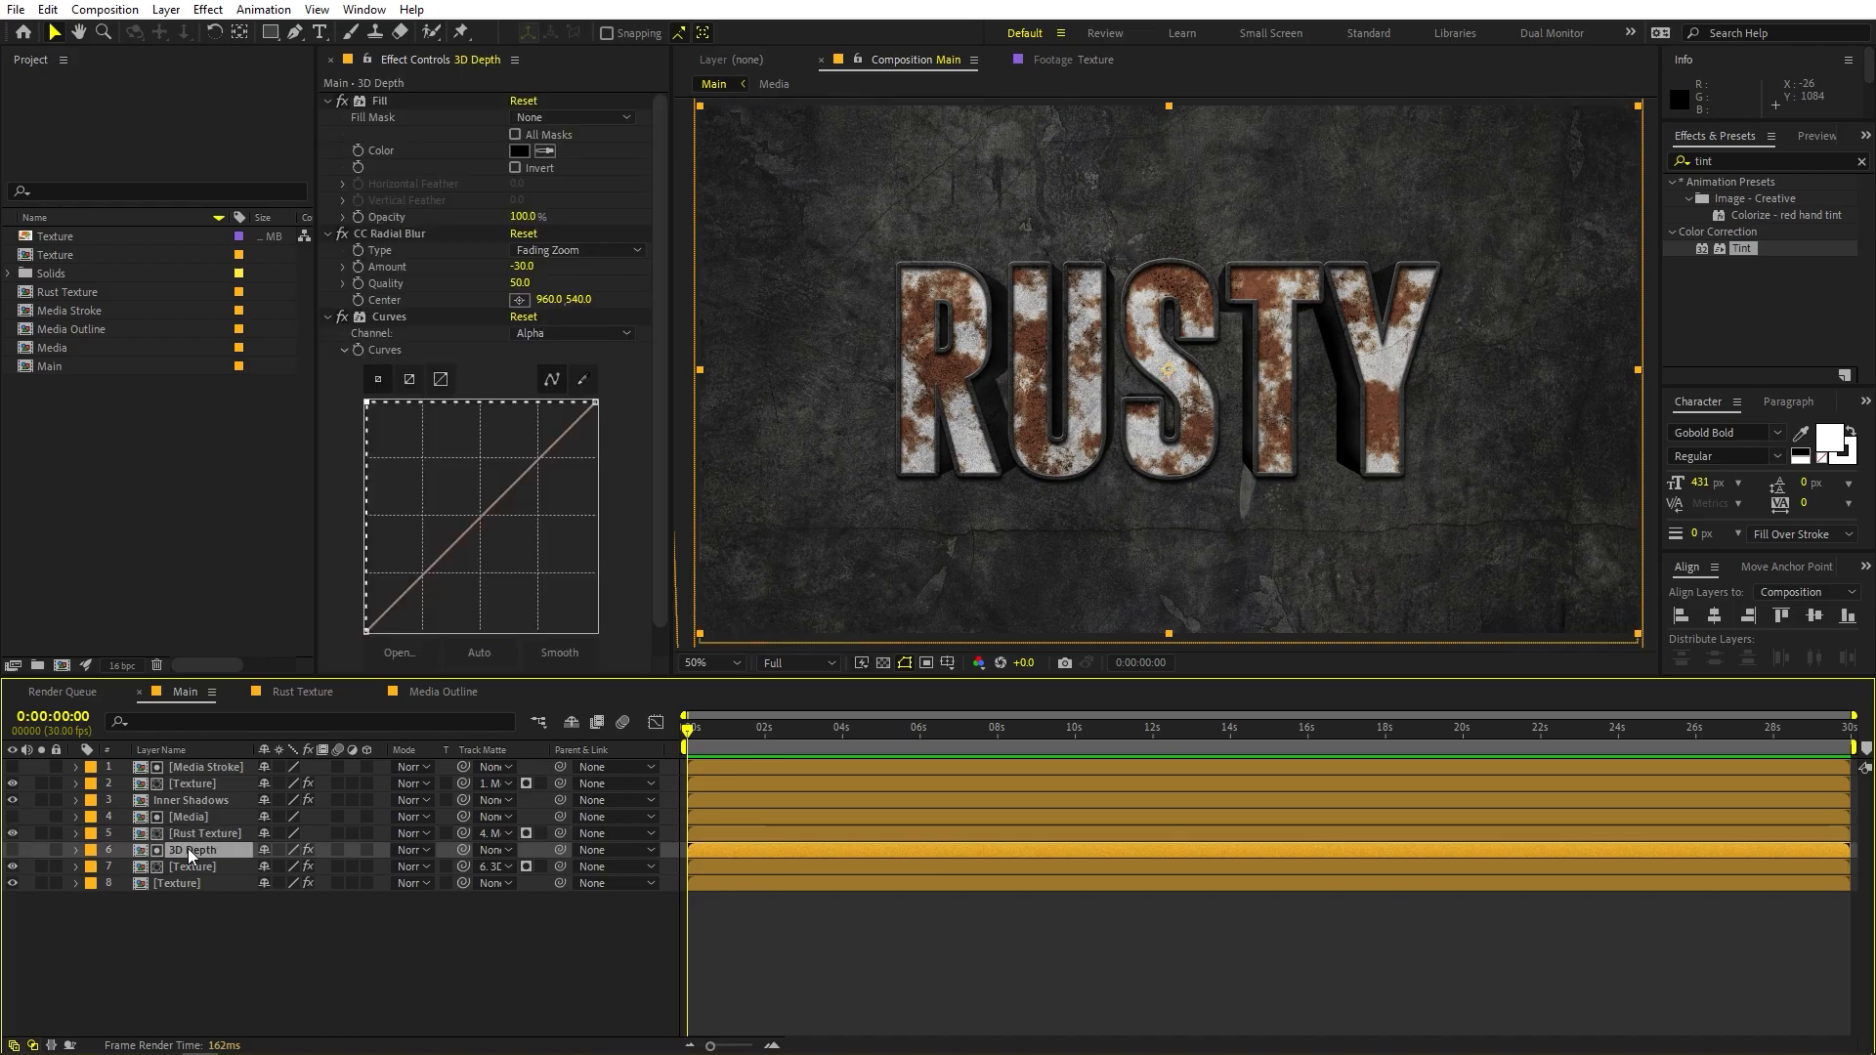
{"action": "key", "text": "ctrl+d"}
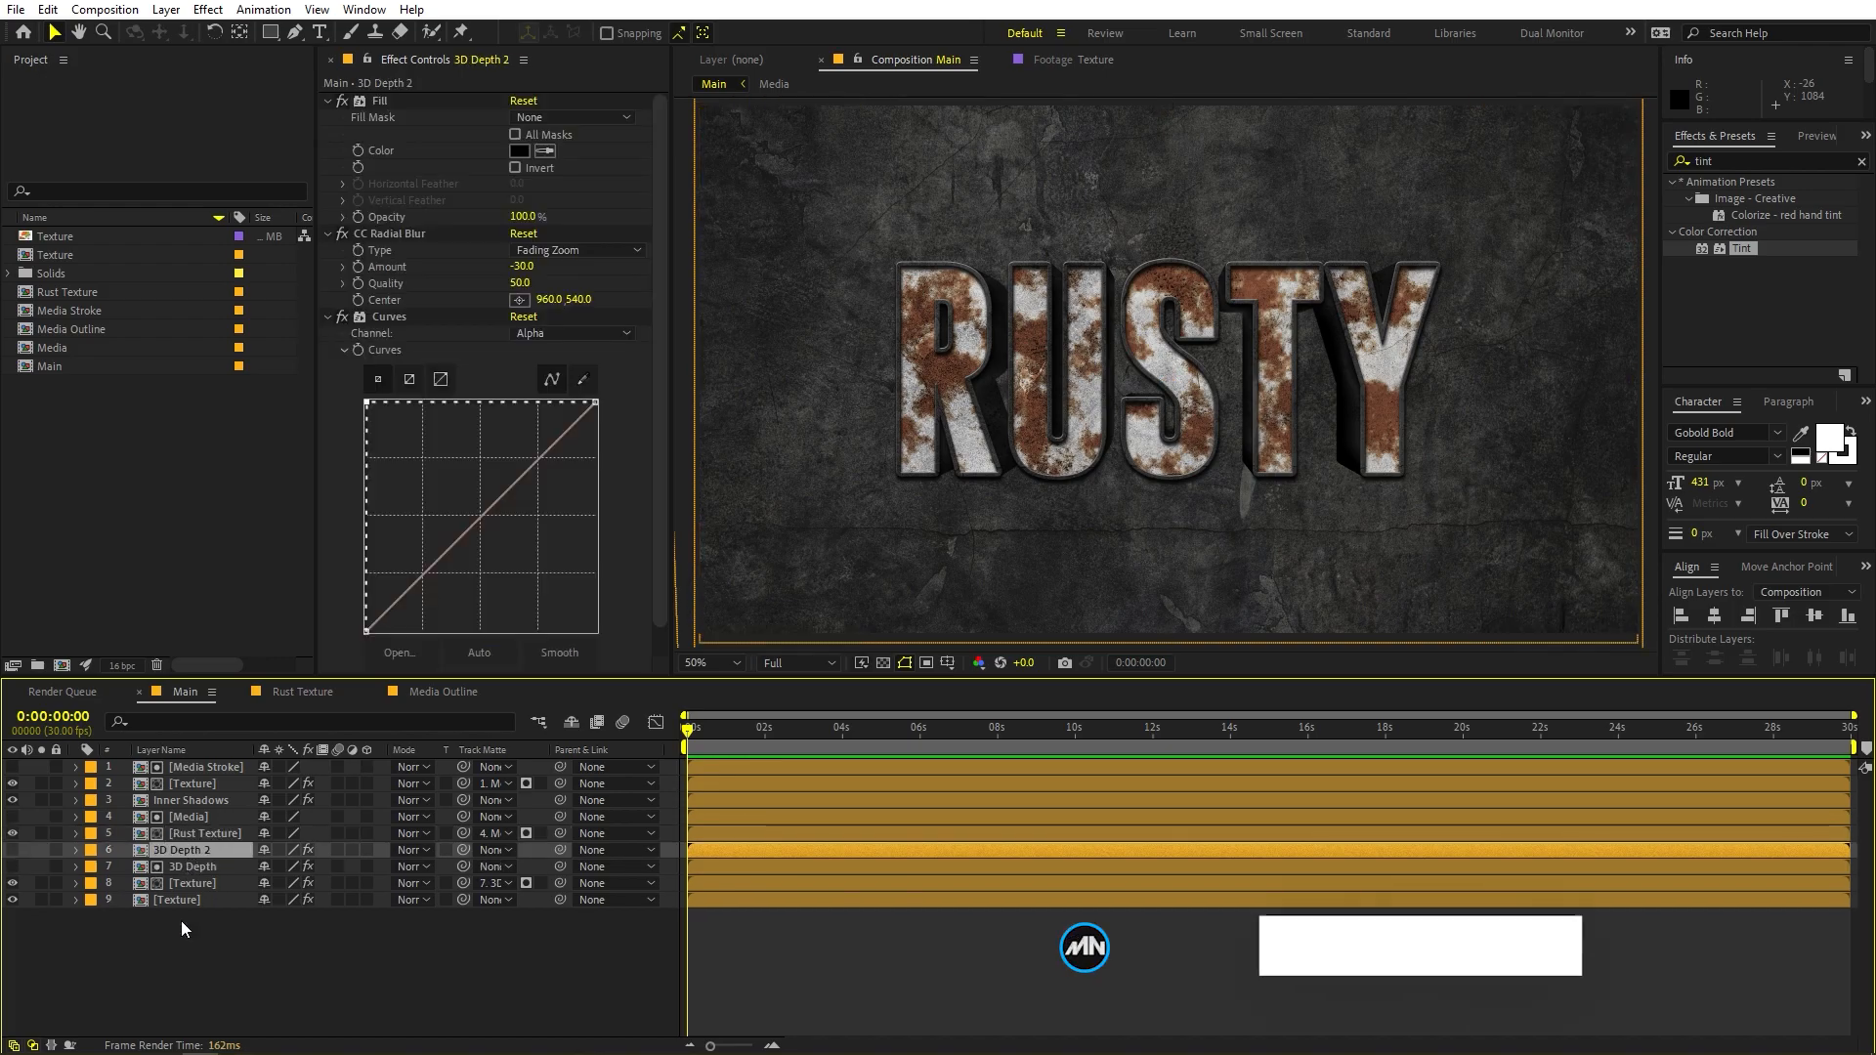
{"action": "left_click", "coordinate": [177, 851]}
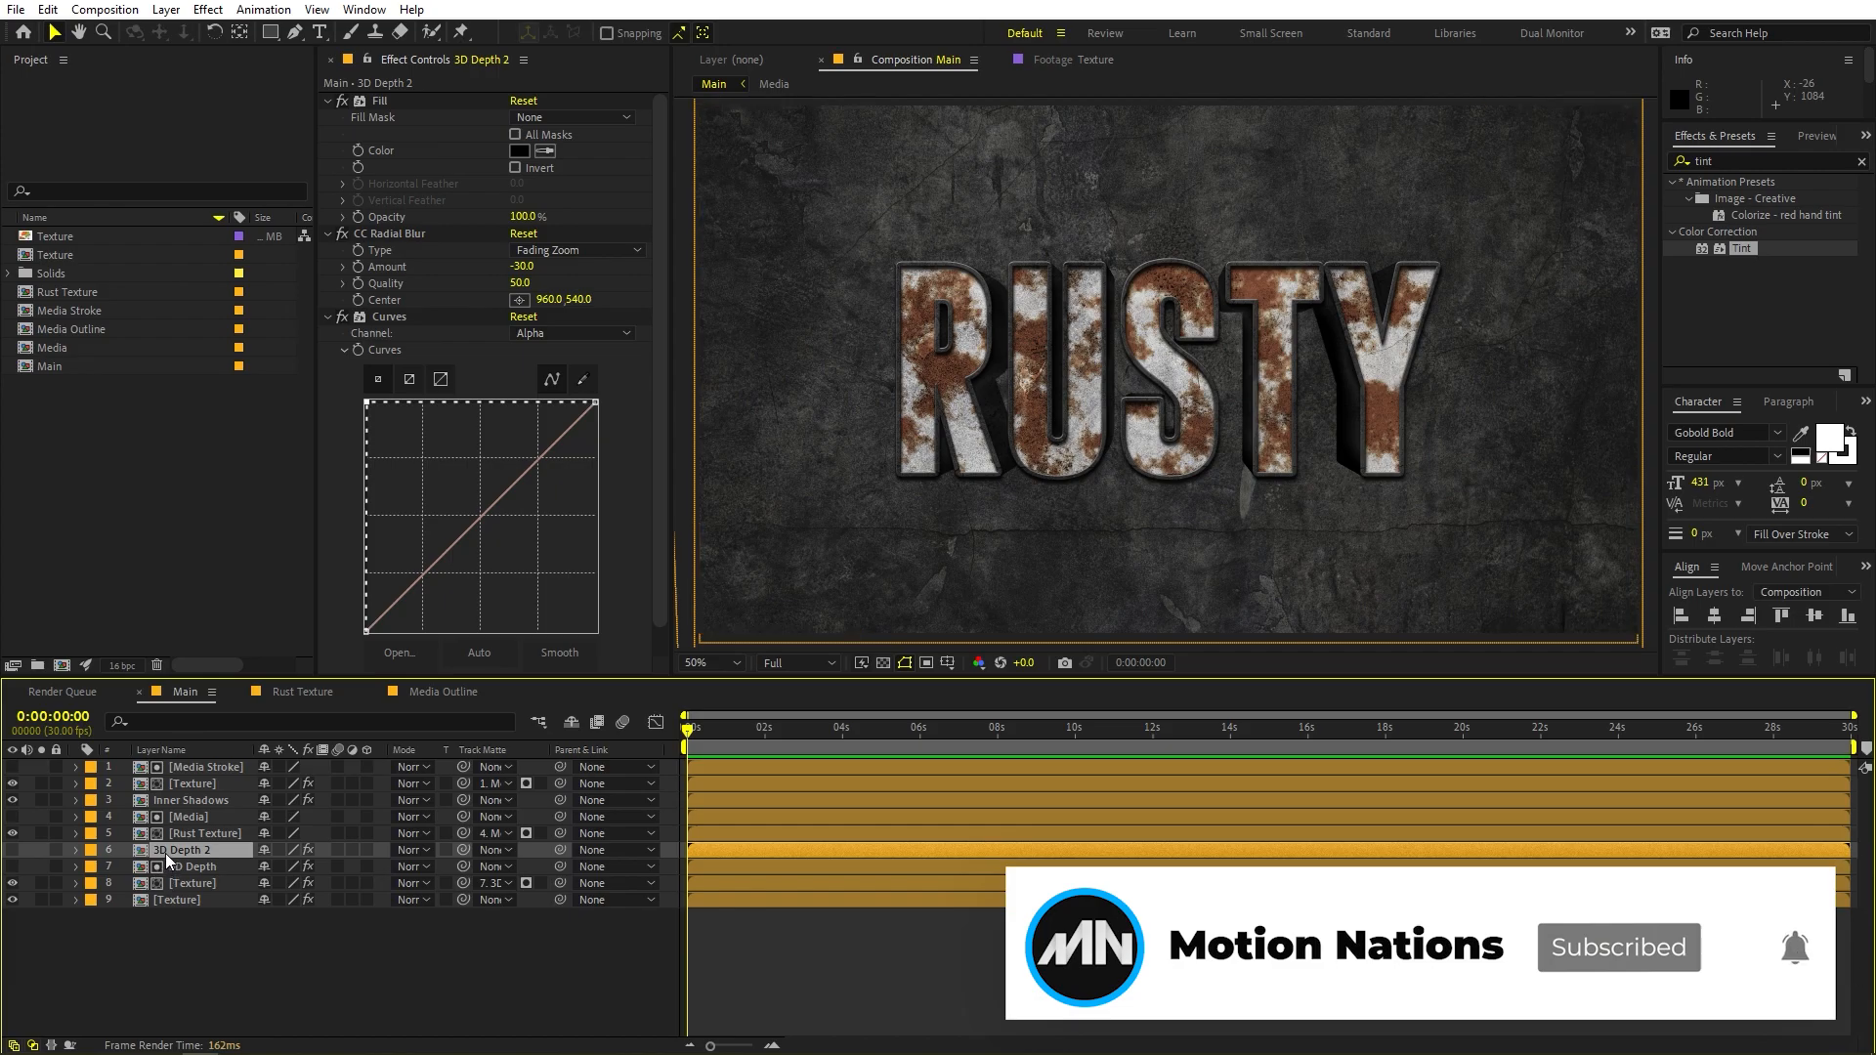
{"action": "left_click_drag", "start_coordinate": [166, 856], "coordinate": [170, 896]}
{"action": "left_click", "coordinate": [12, 883]}
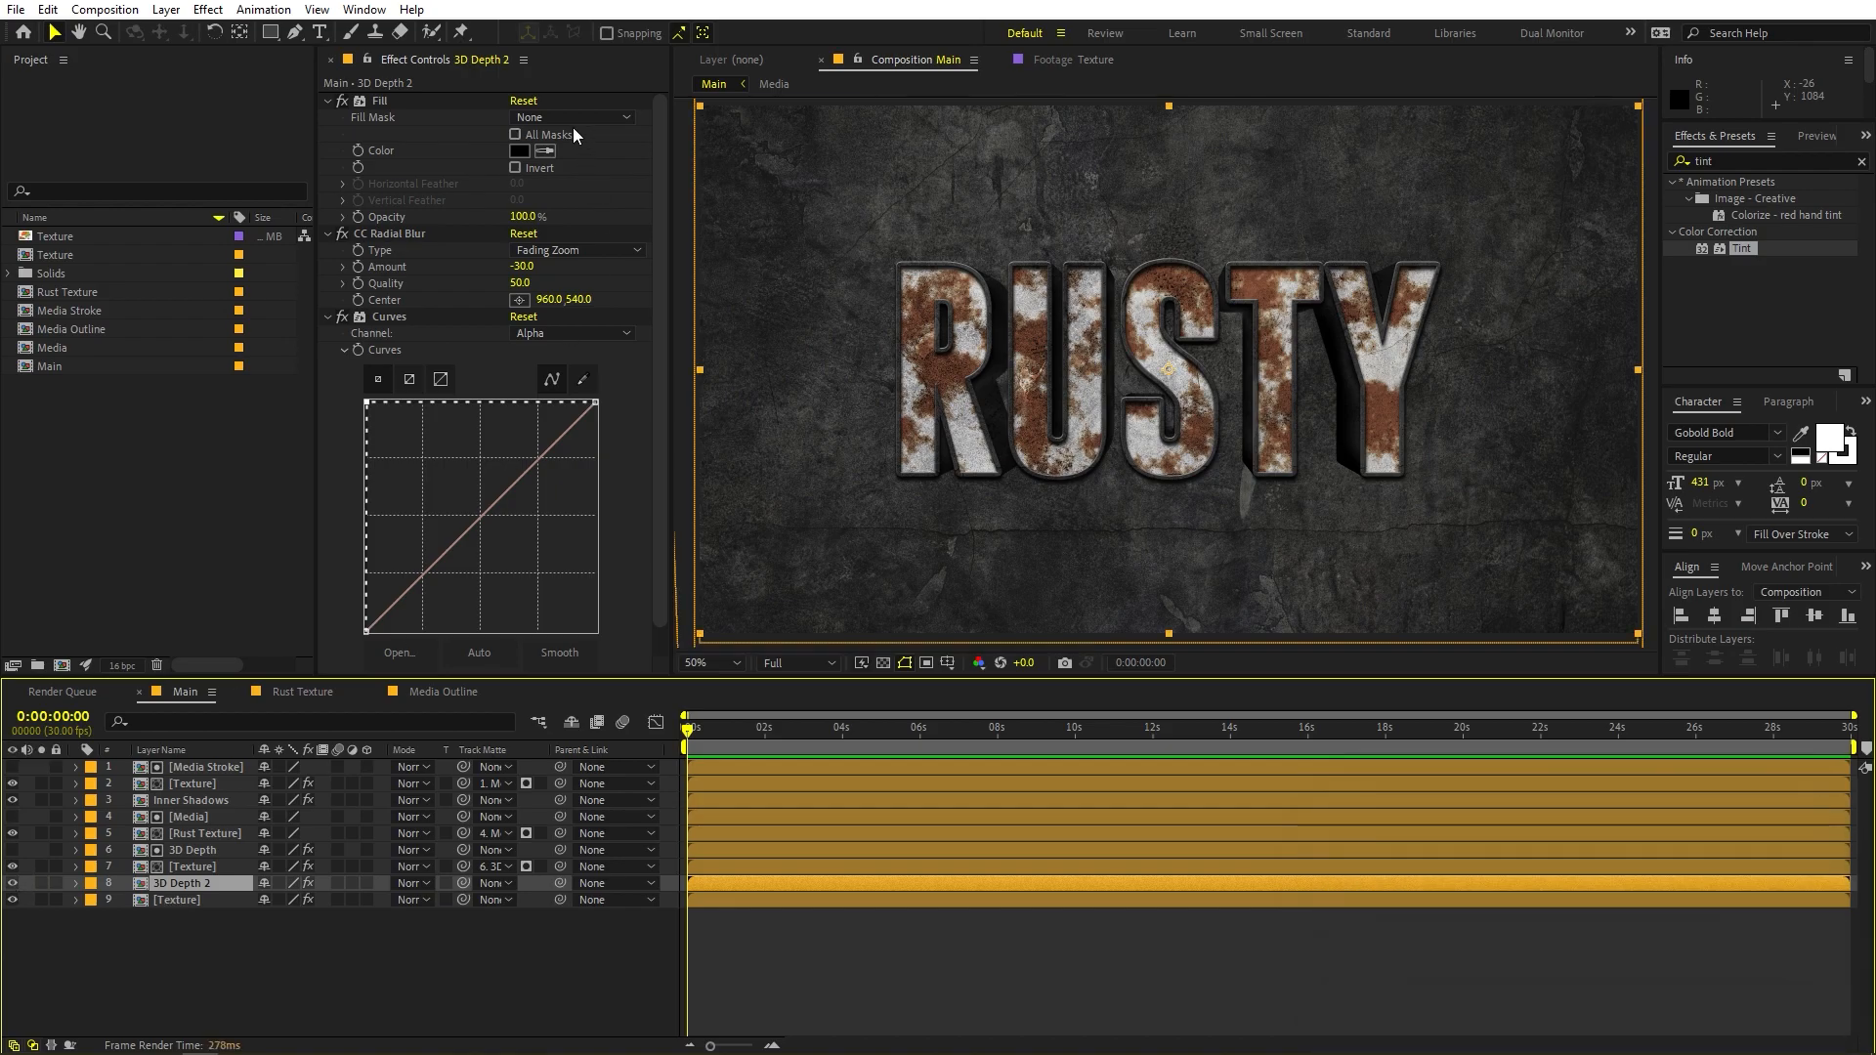
Add a second CC Radial Blur to the 3D Depth 2 layer, with type Fading Zoom and amount 36
{"action": "left_click", "coordinate": [329, 102]}
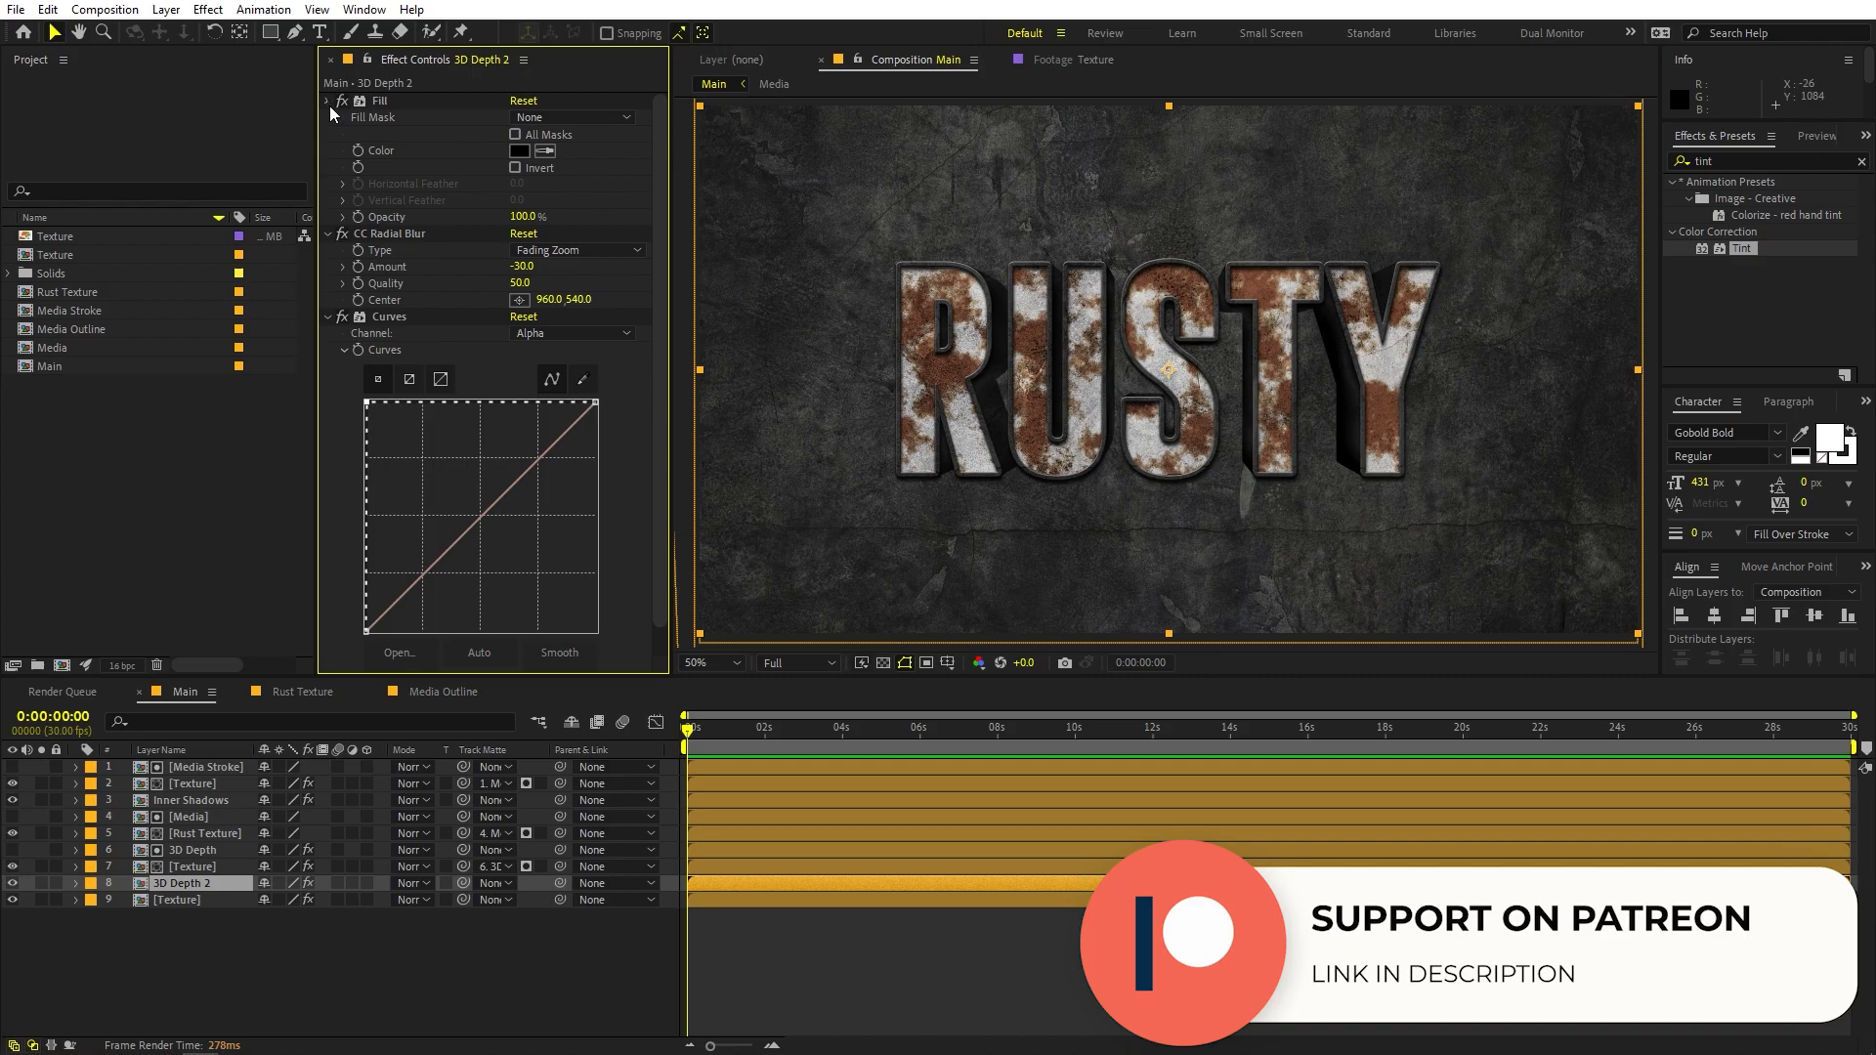
{"action": "left_click", "coordinate": [329, 118]}
{"action": "left_click", "coordinate": [330, 136]}
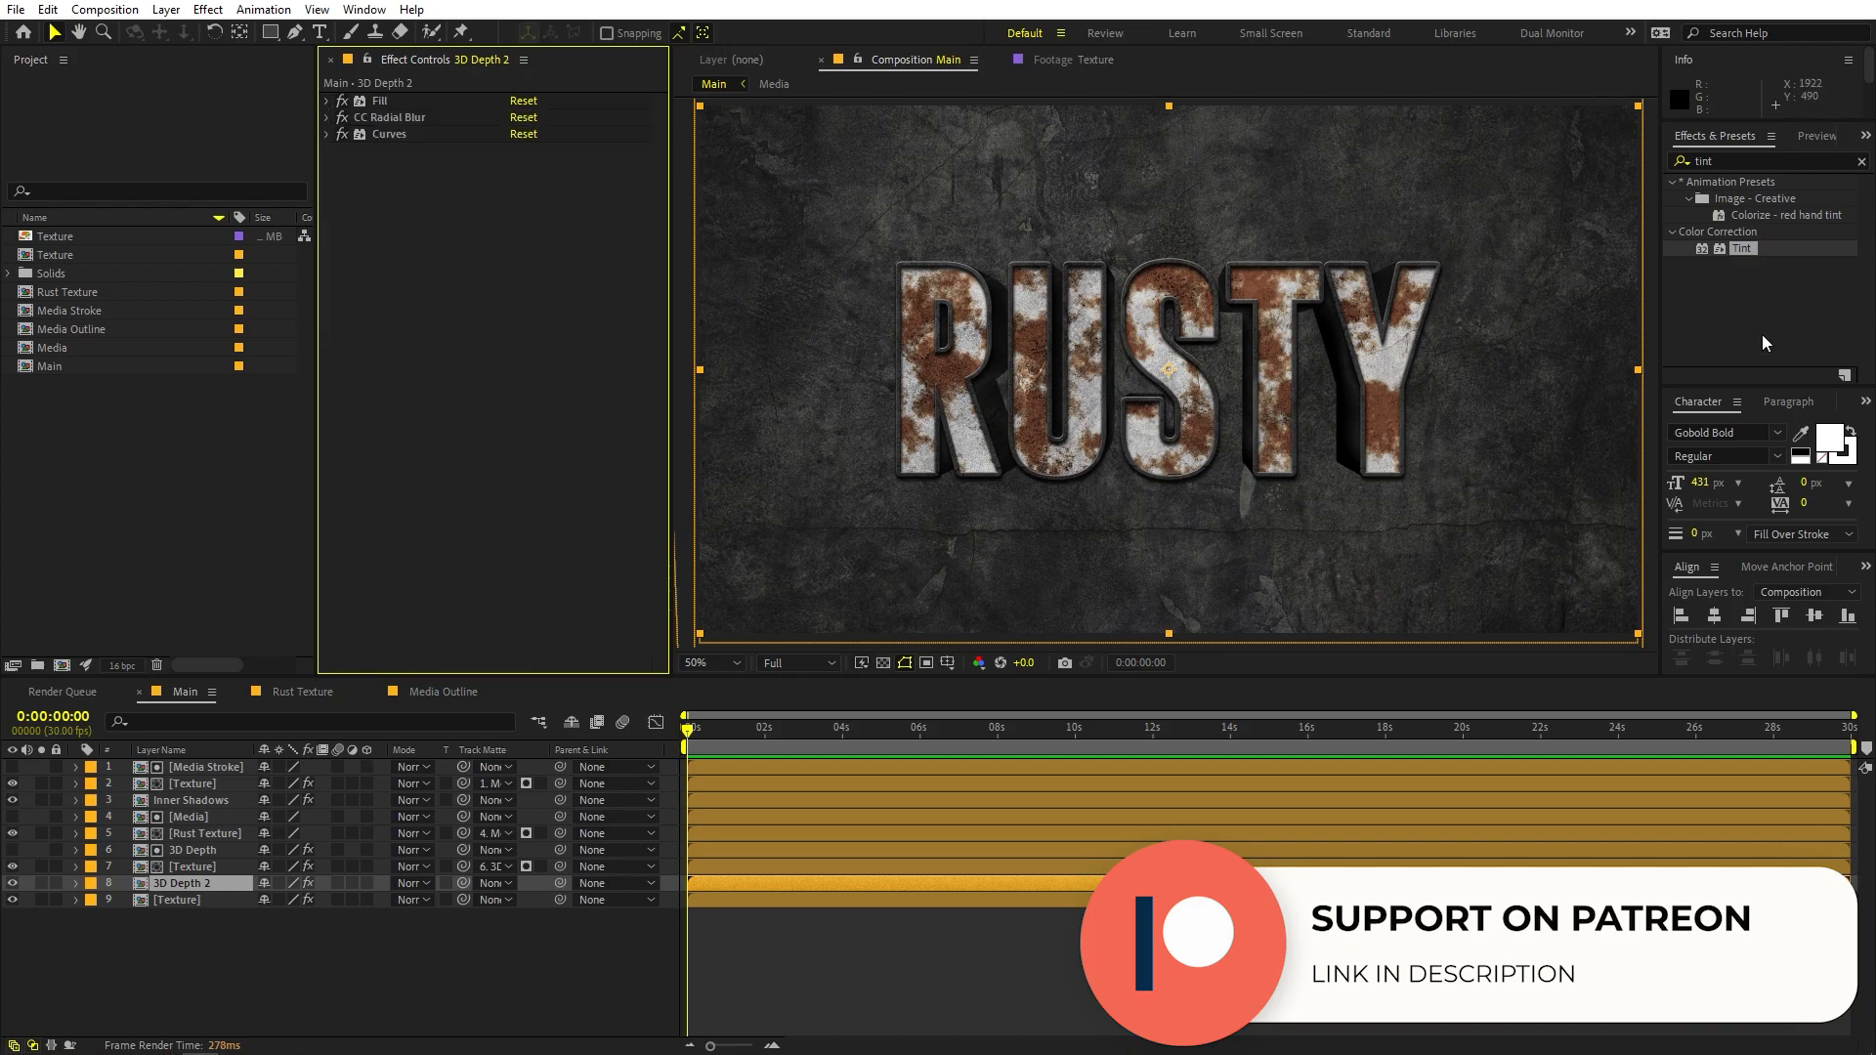
{"action": "left_click", "coordinate": [1726, 159]}
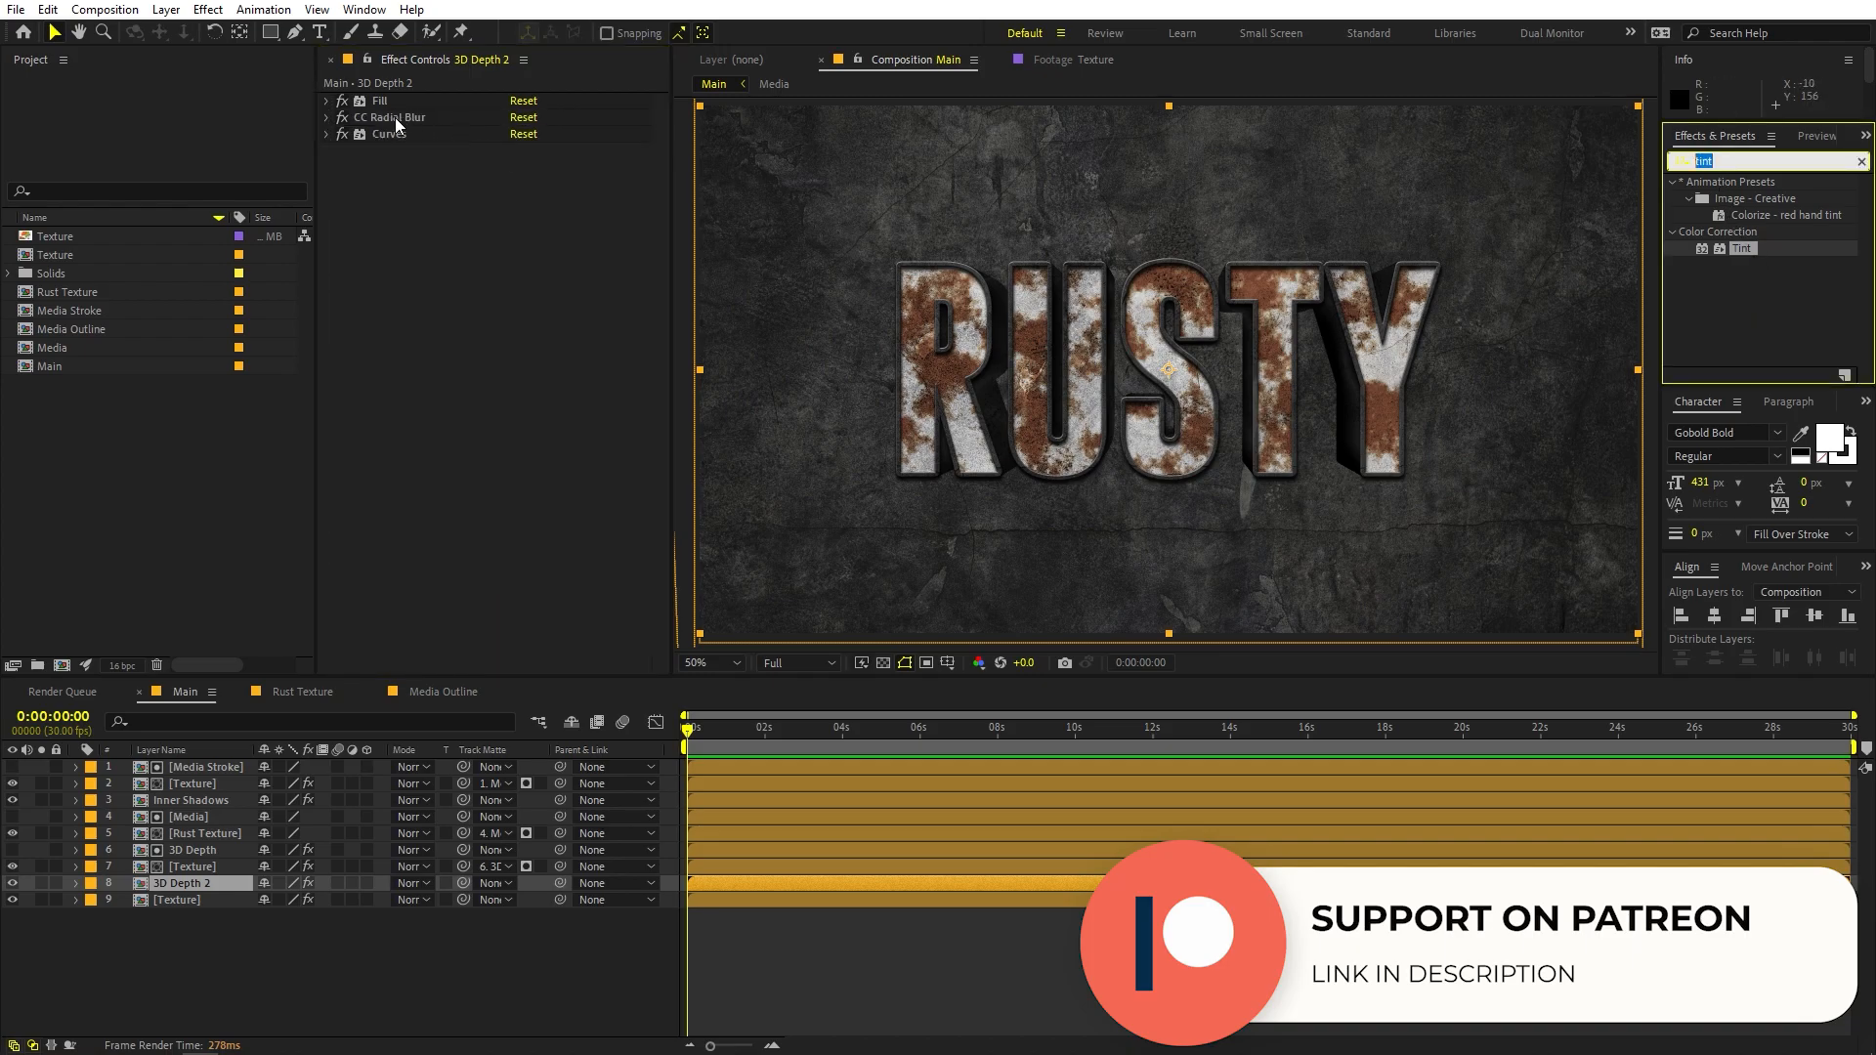
{"action": "type", "text": "cc radia"}
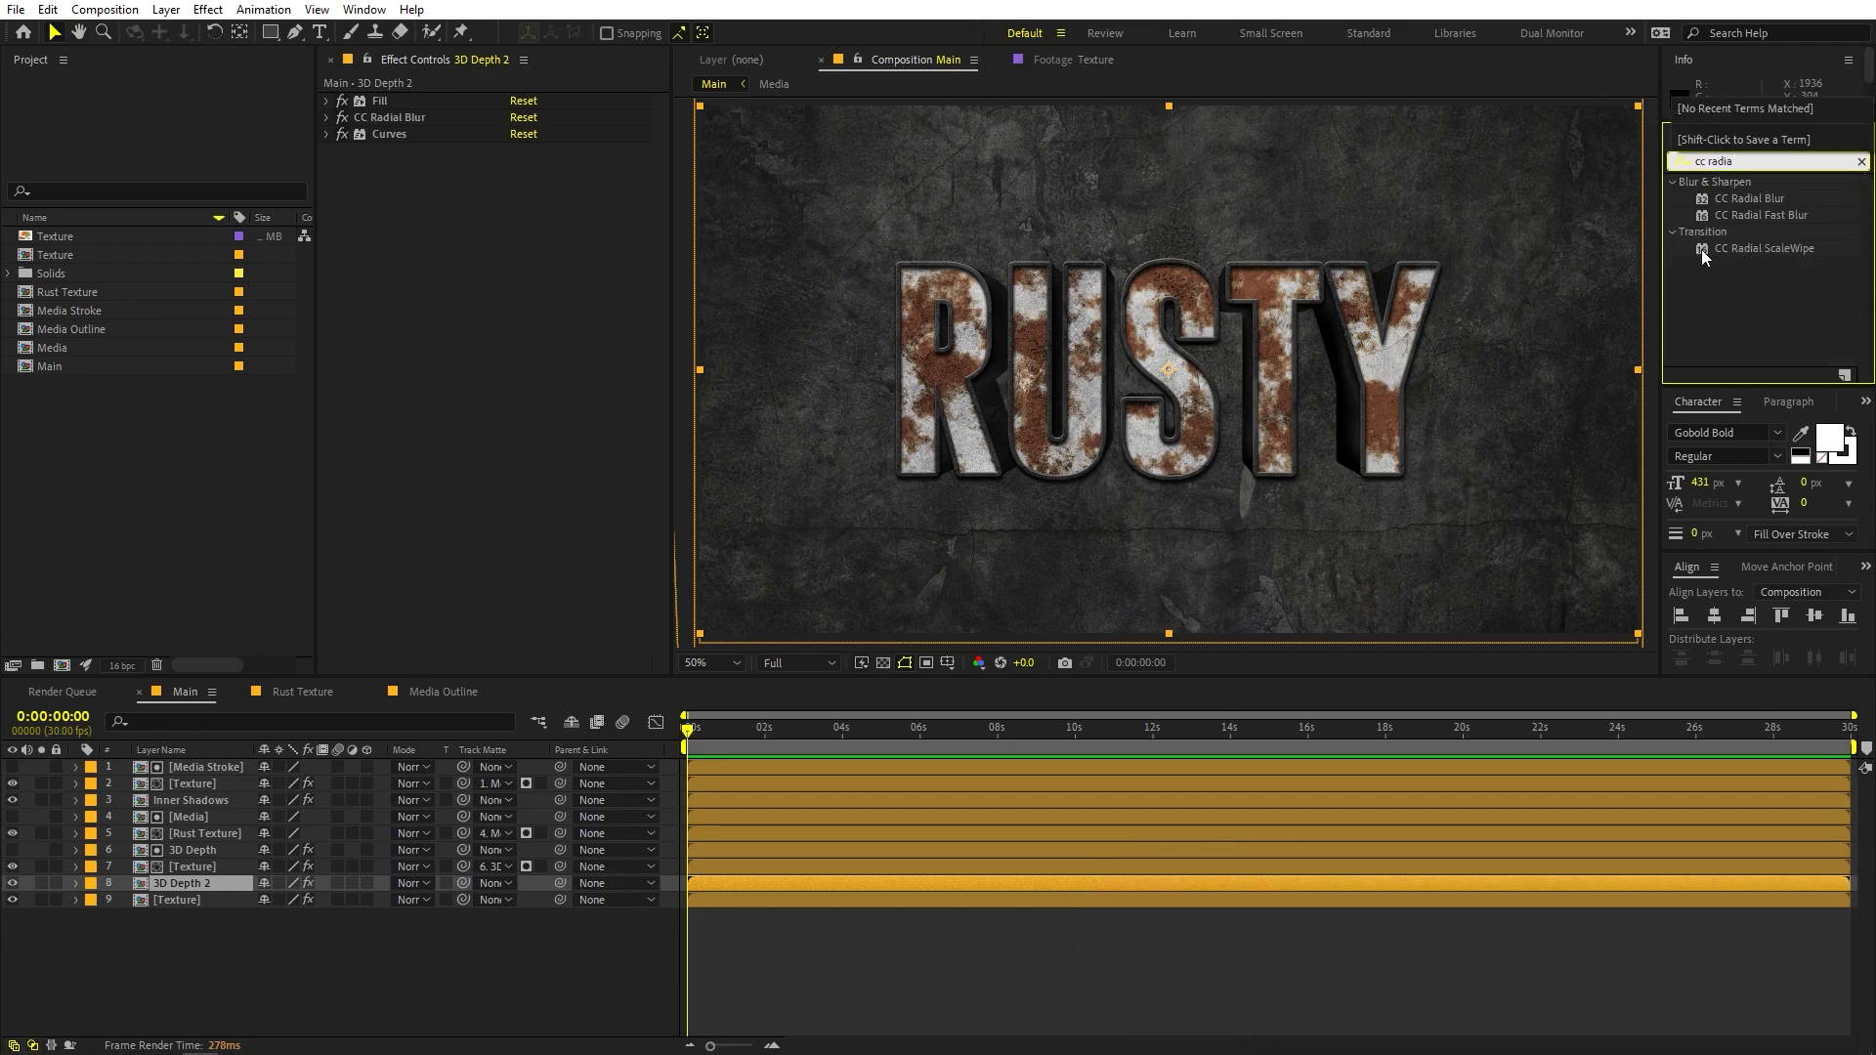
{"action": "left_click_drag", "start_coordinate": [1784, 196], "coordinate": [486, 298]}
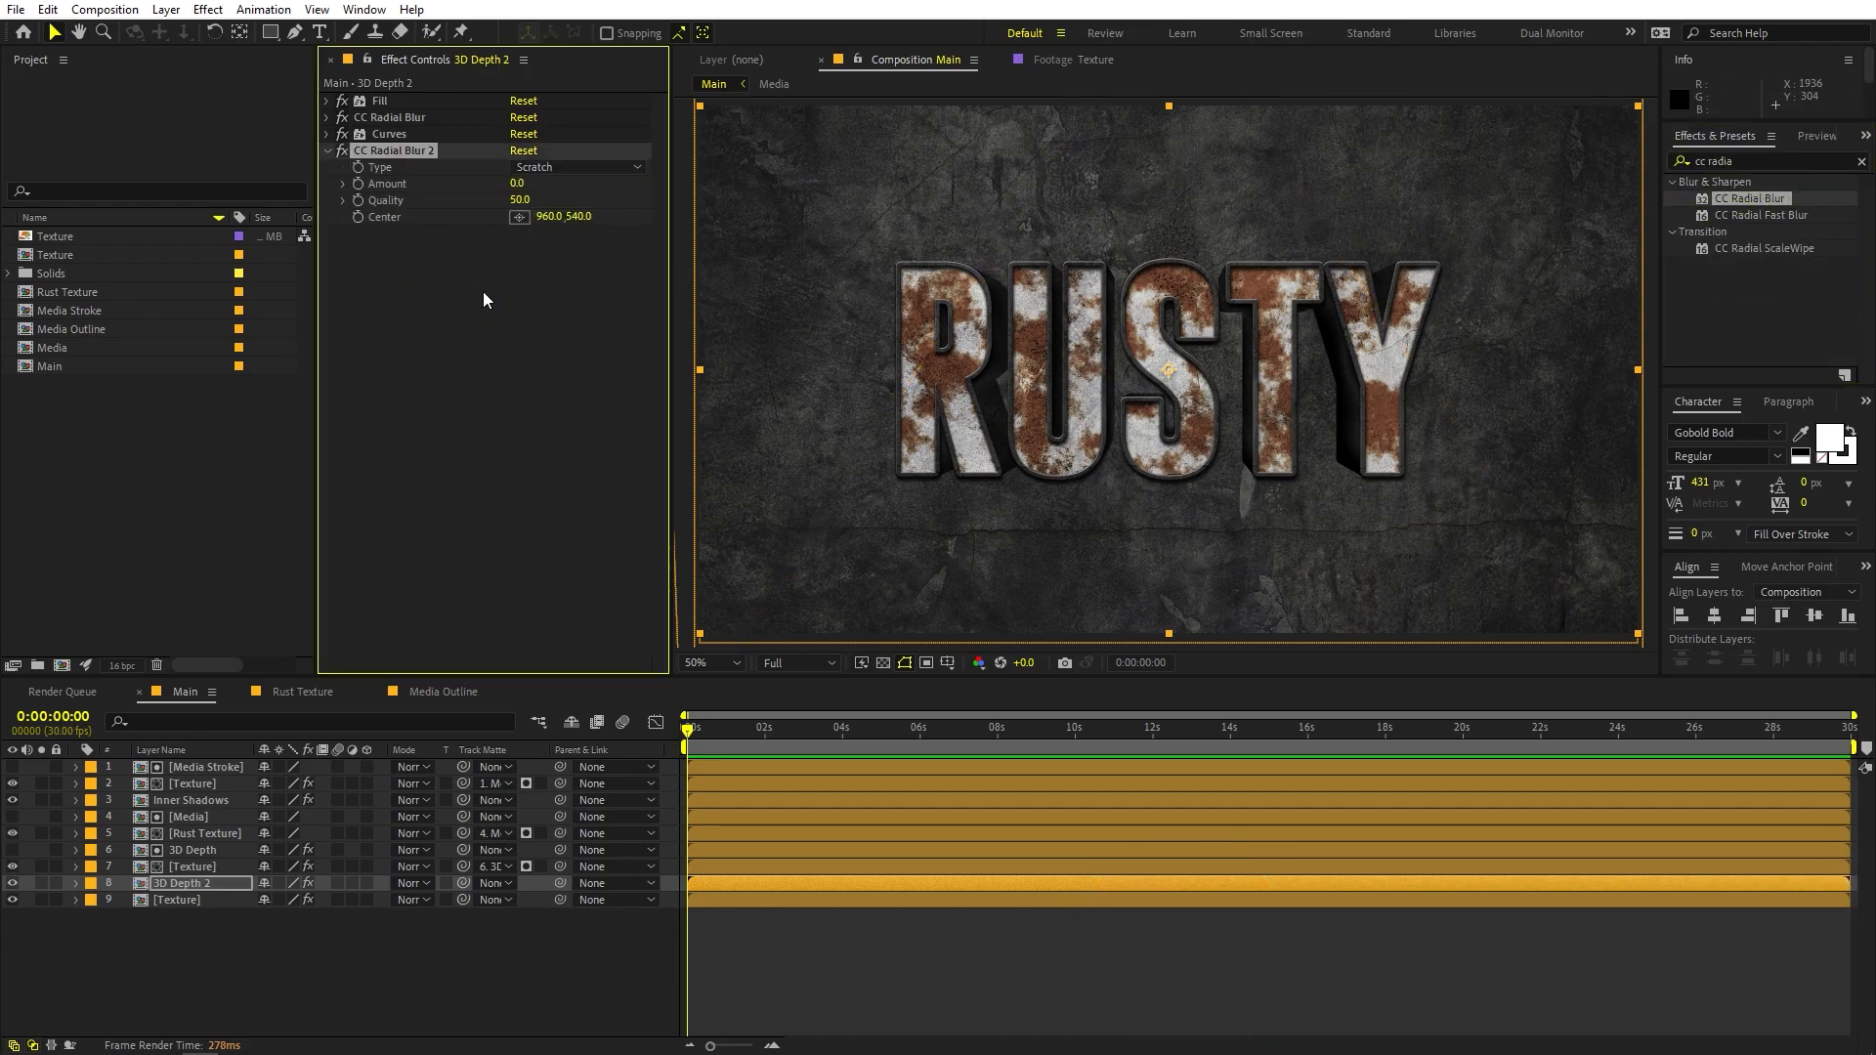
{"action": "left_click", "coordinate": [533, 168]}
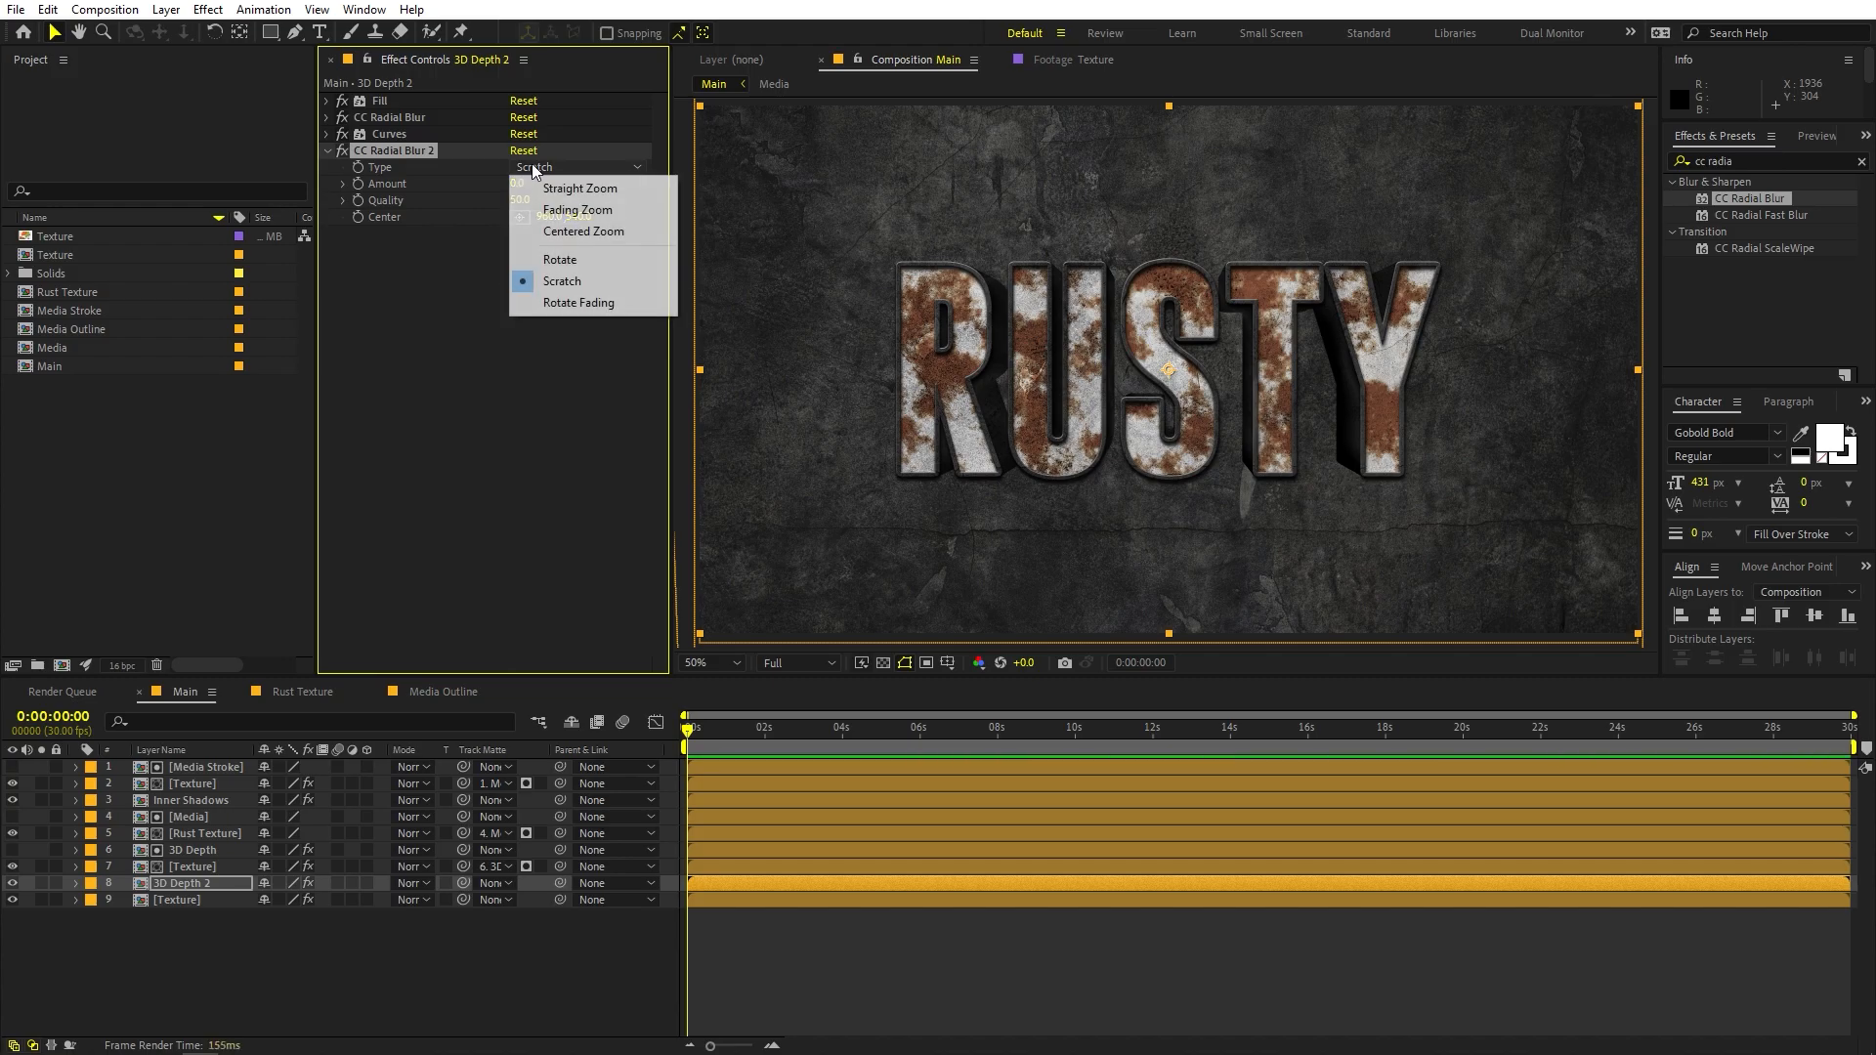
{"action": "left_click", "coordinate": [565, 211]}
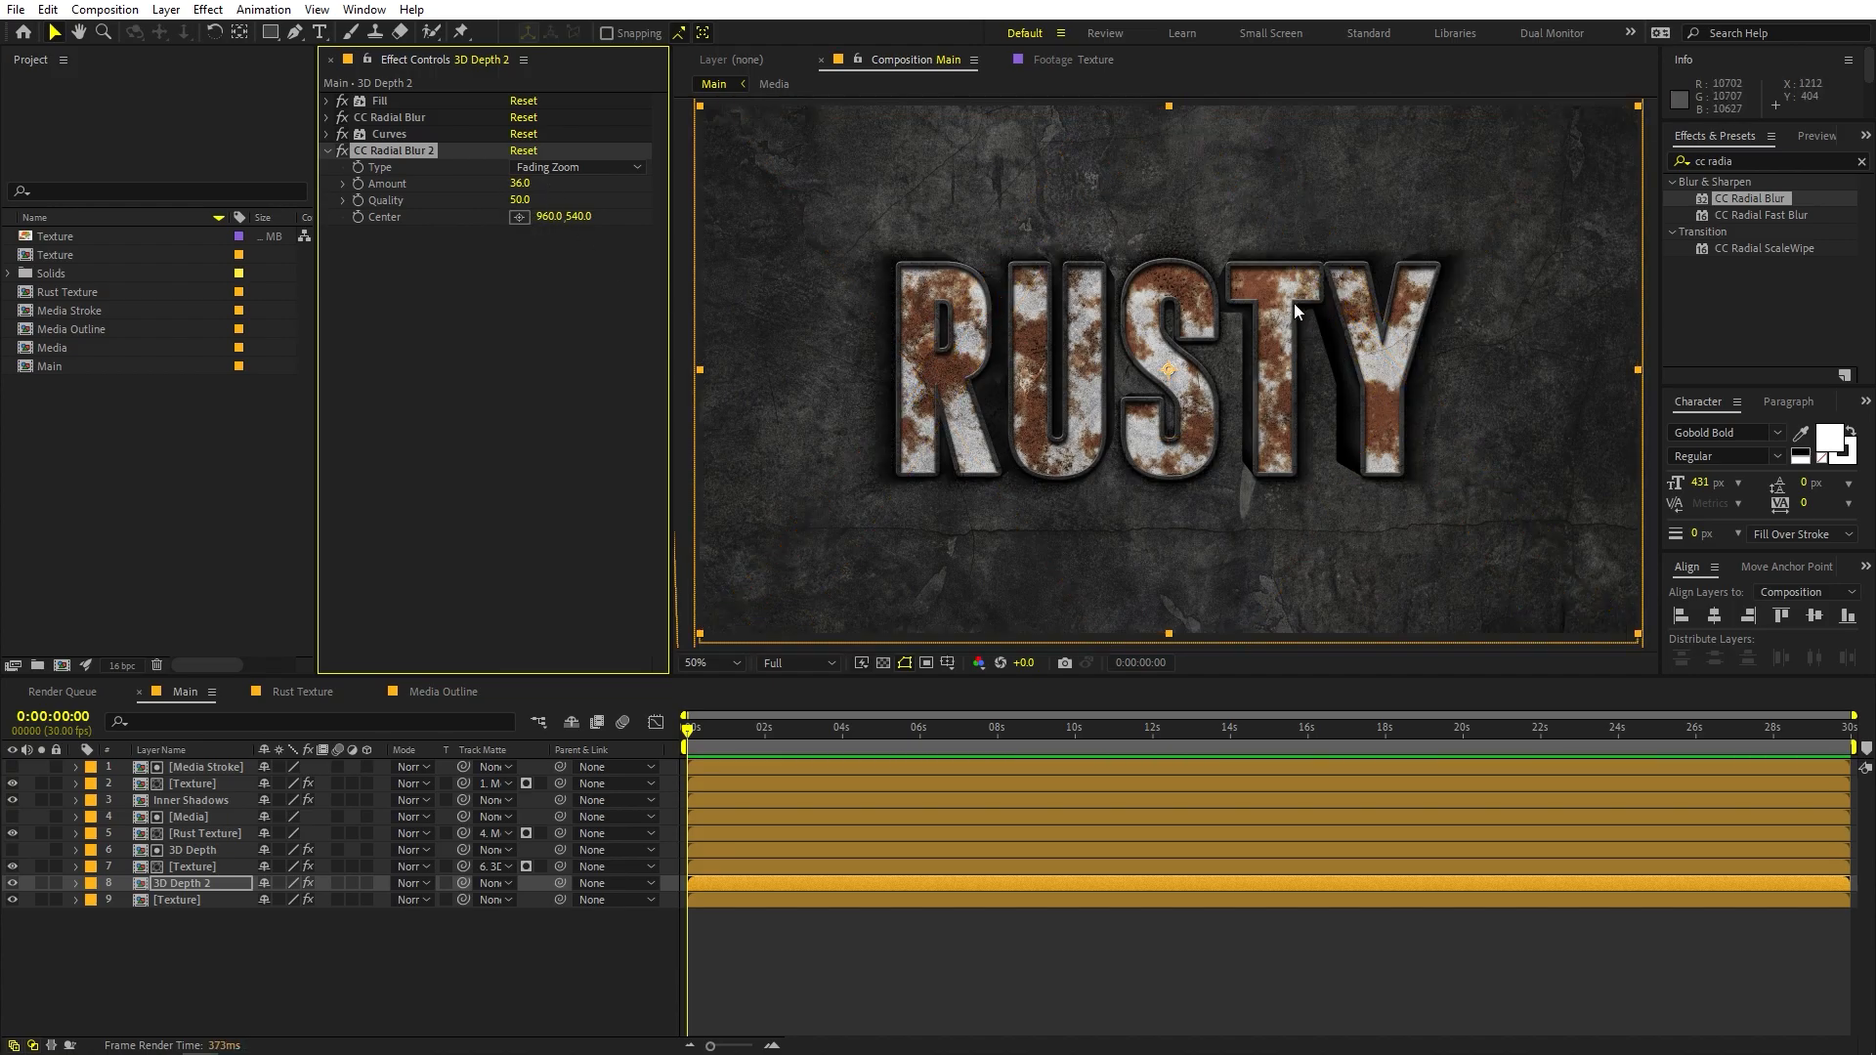
Move the center of the second CC Radial Blur above the title, near the frame's upper edge at about 958, 16
{"action": "left_click", "coordinate": [519, 215]}
{"action": "left_click", "coordinate": [1162, 125]}
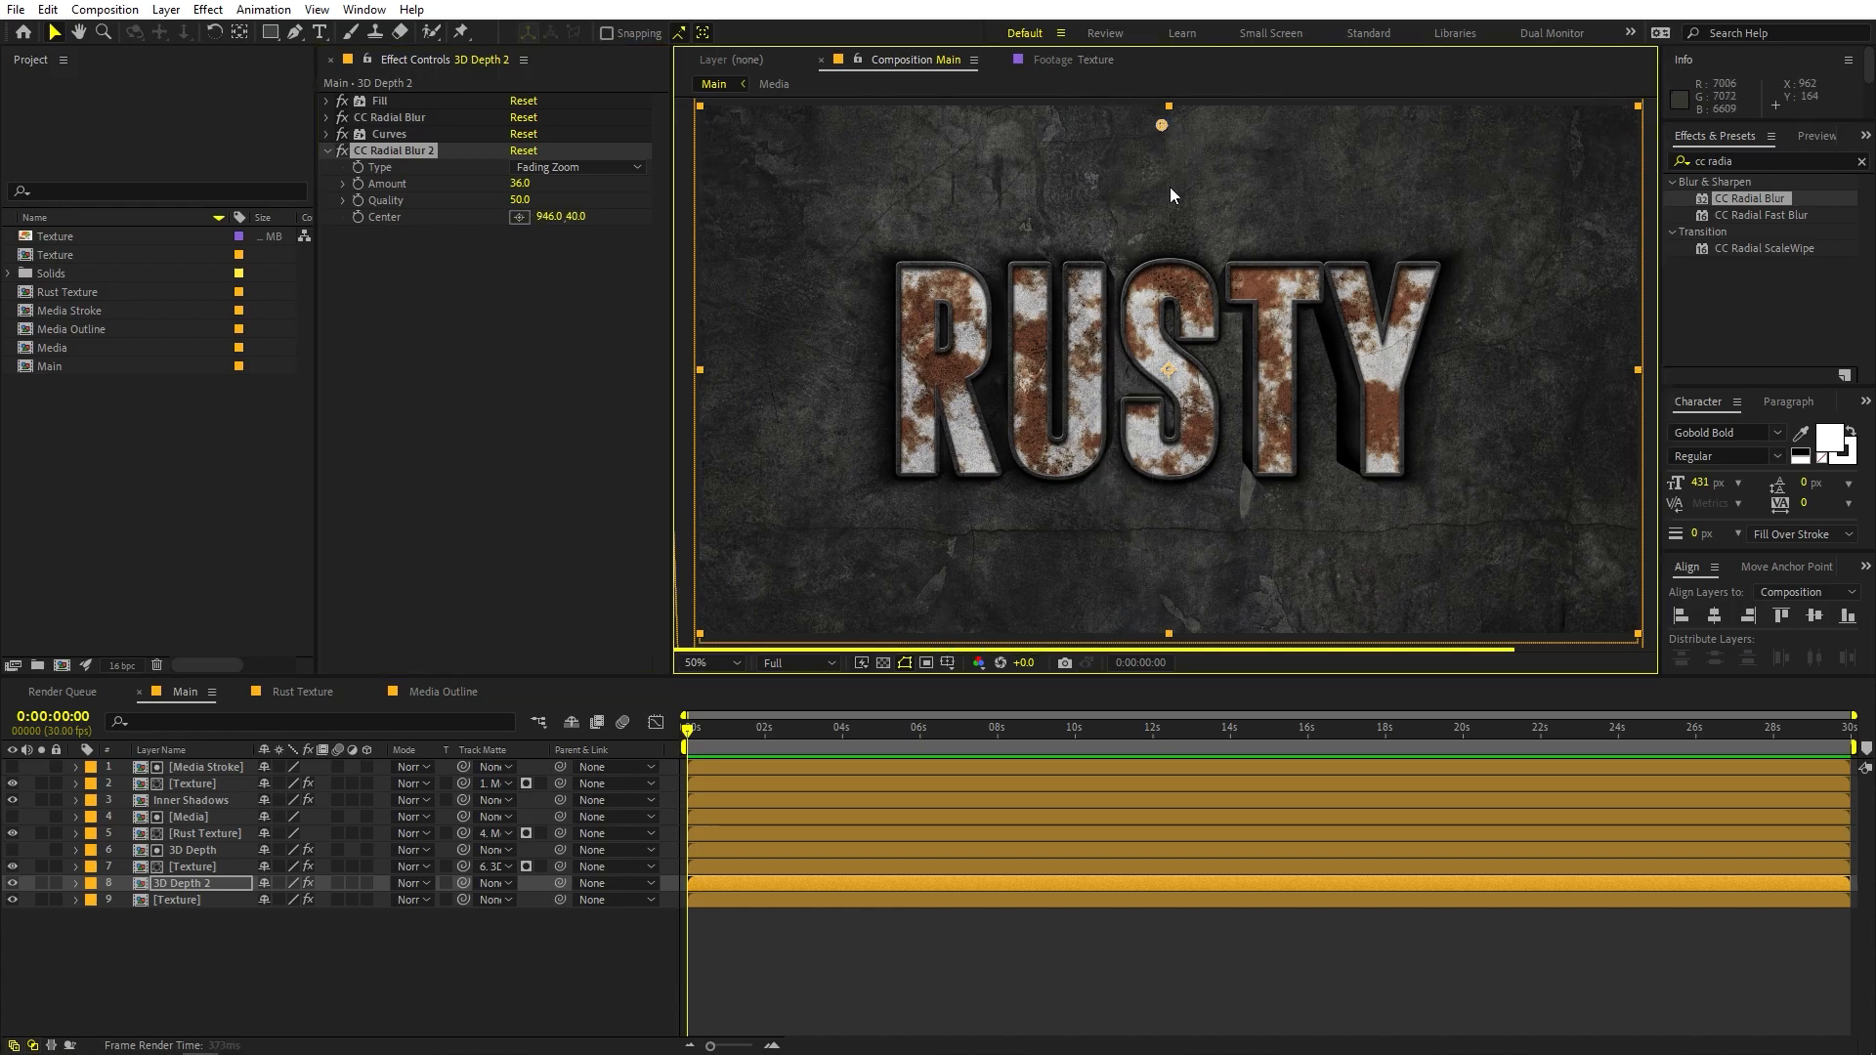
{"action": "scroll", "coordinate": [1152, 426], "scroll_direction": "down", "scroll_amount": 2}
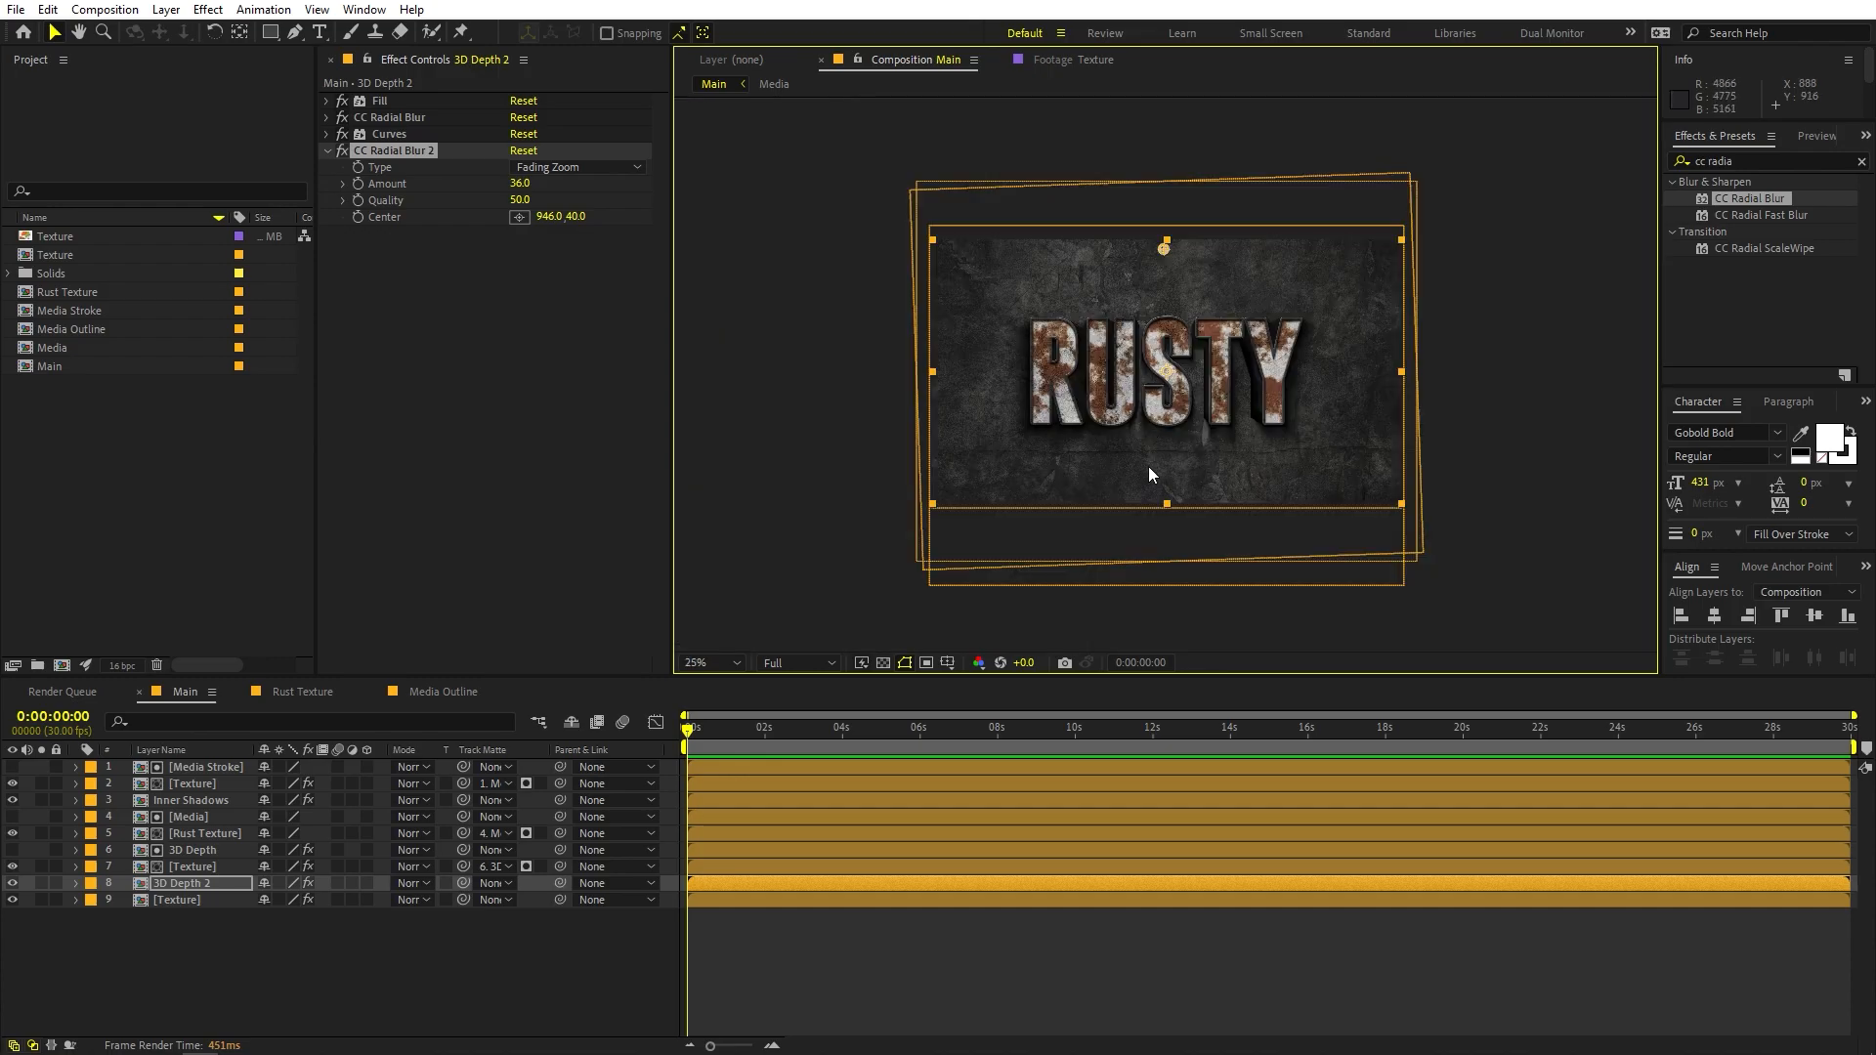
{"action": "scroll", "coordinate": [1149, 466], "scroll_direction": "up", "scroll_amount": 2}
{"action": "scroll", "coordinate": [1227, 198], "scroll_direction": "down", "scroll_amount": 2}
{"action": "left_click_drag", "start_coordinate": [1165, 243], "coordinate": [1168, 242]}
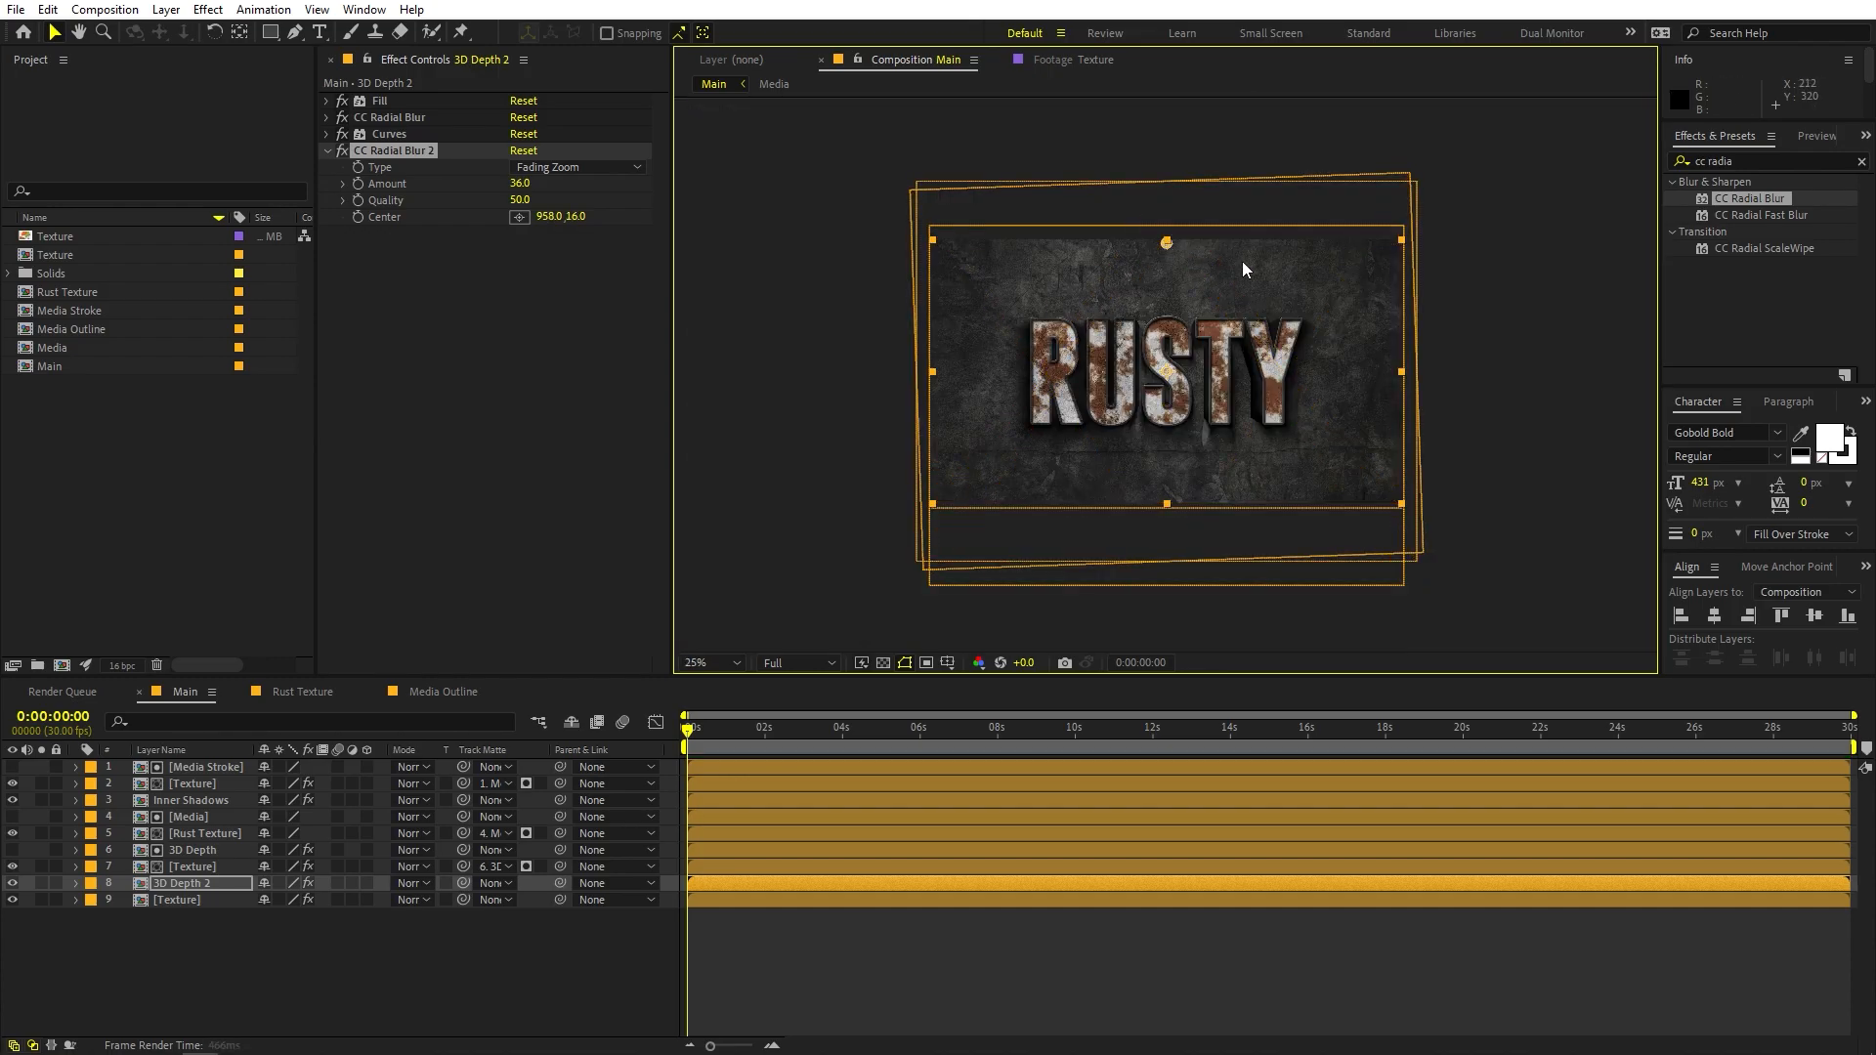
{"action": "scroll", "coordinate": [1246, 260], "scroll_direction": "up", "scroll_amount": 2}
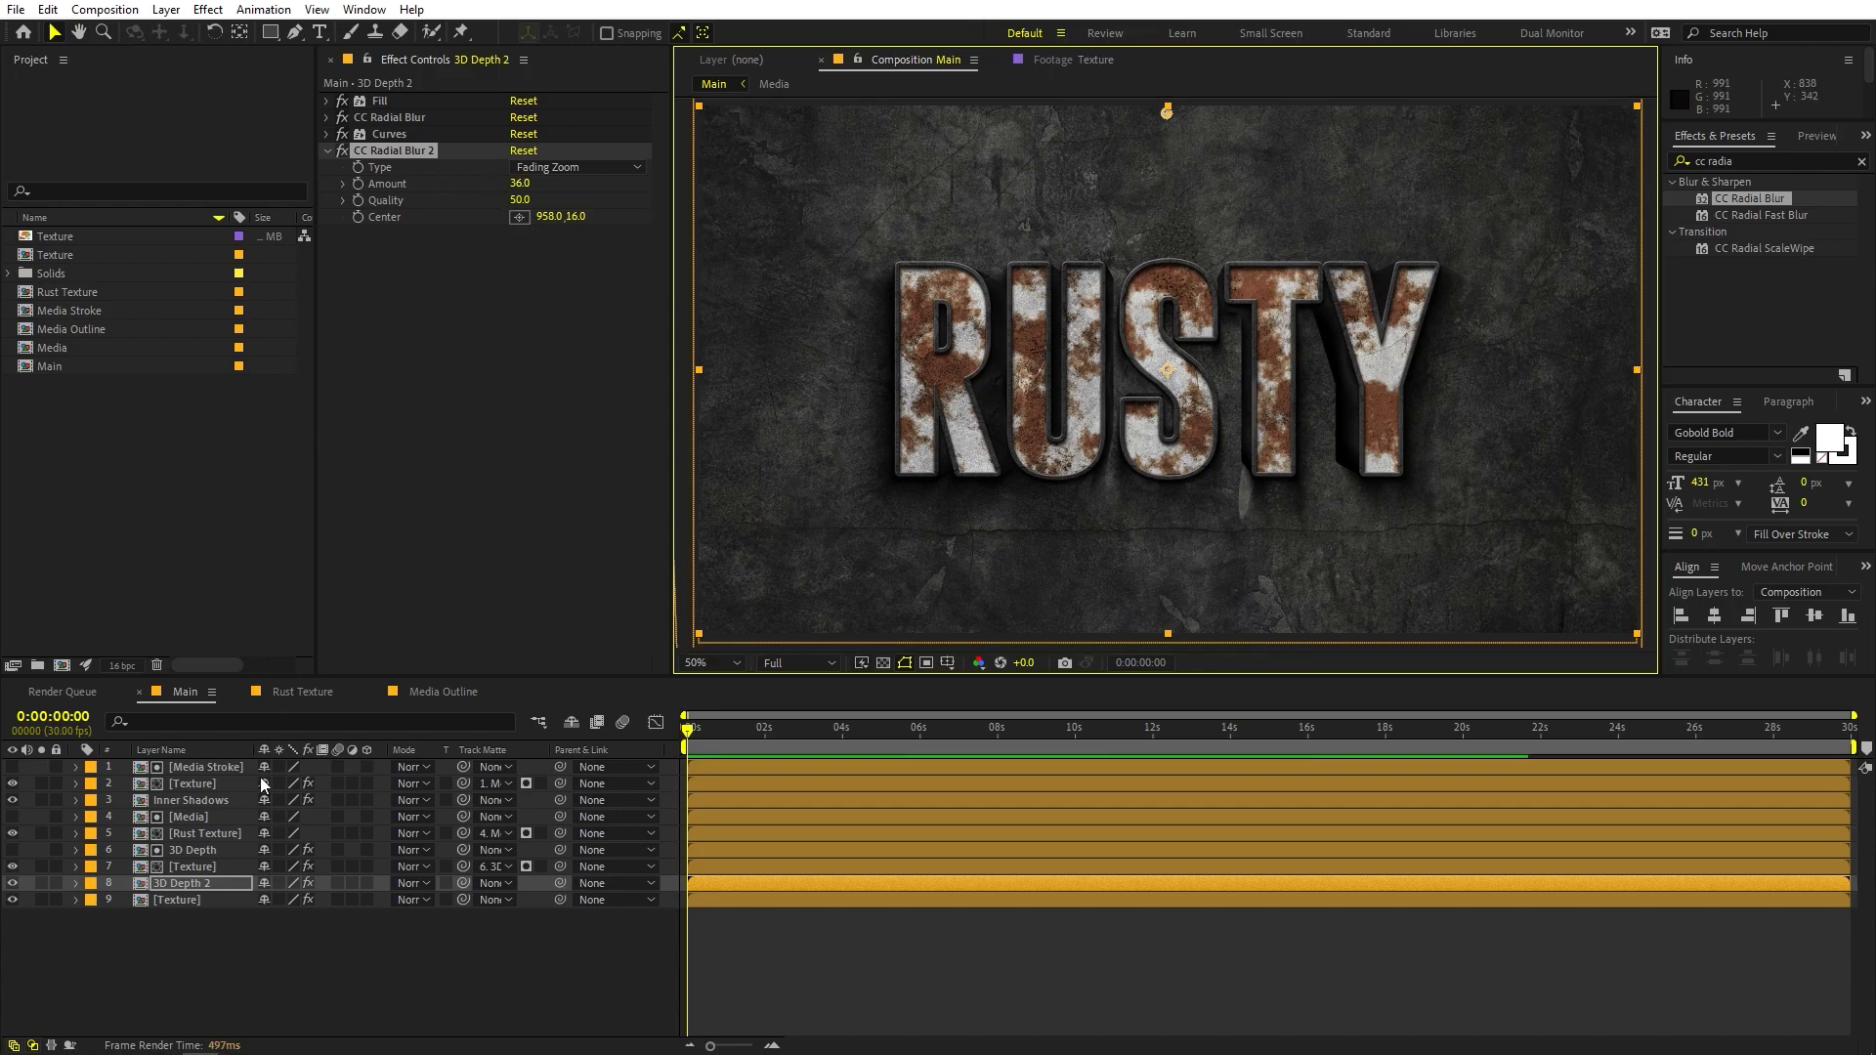
Set the amount of the second CC Radial Blur on 3D Depth 2 to 19.6 and check the letters up close
{"action": "left_click", "coordinate": [395, 152]}
{"action": "left_click_drag", "start_coordinate": [513, 185], "coordinate": [381, 221]}
{"action": "key", "text": "space"}
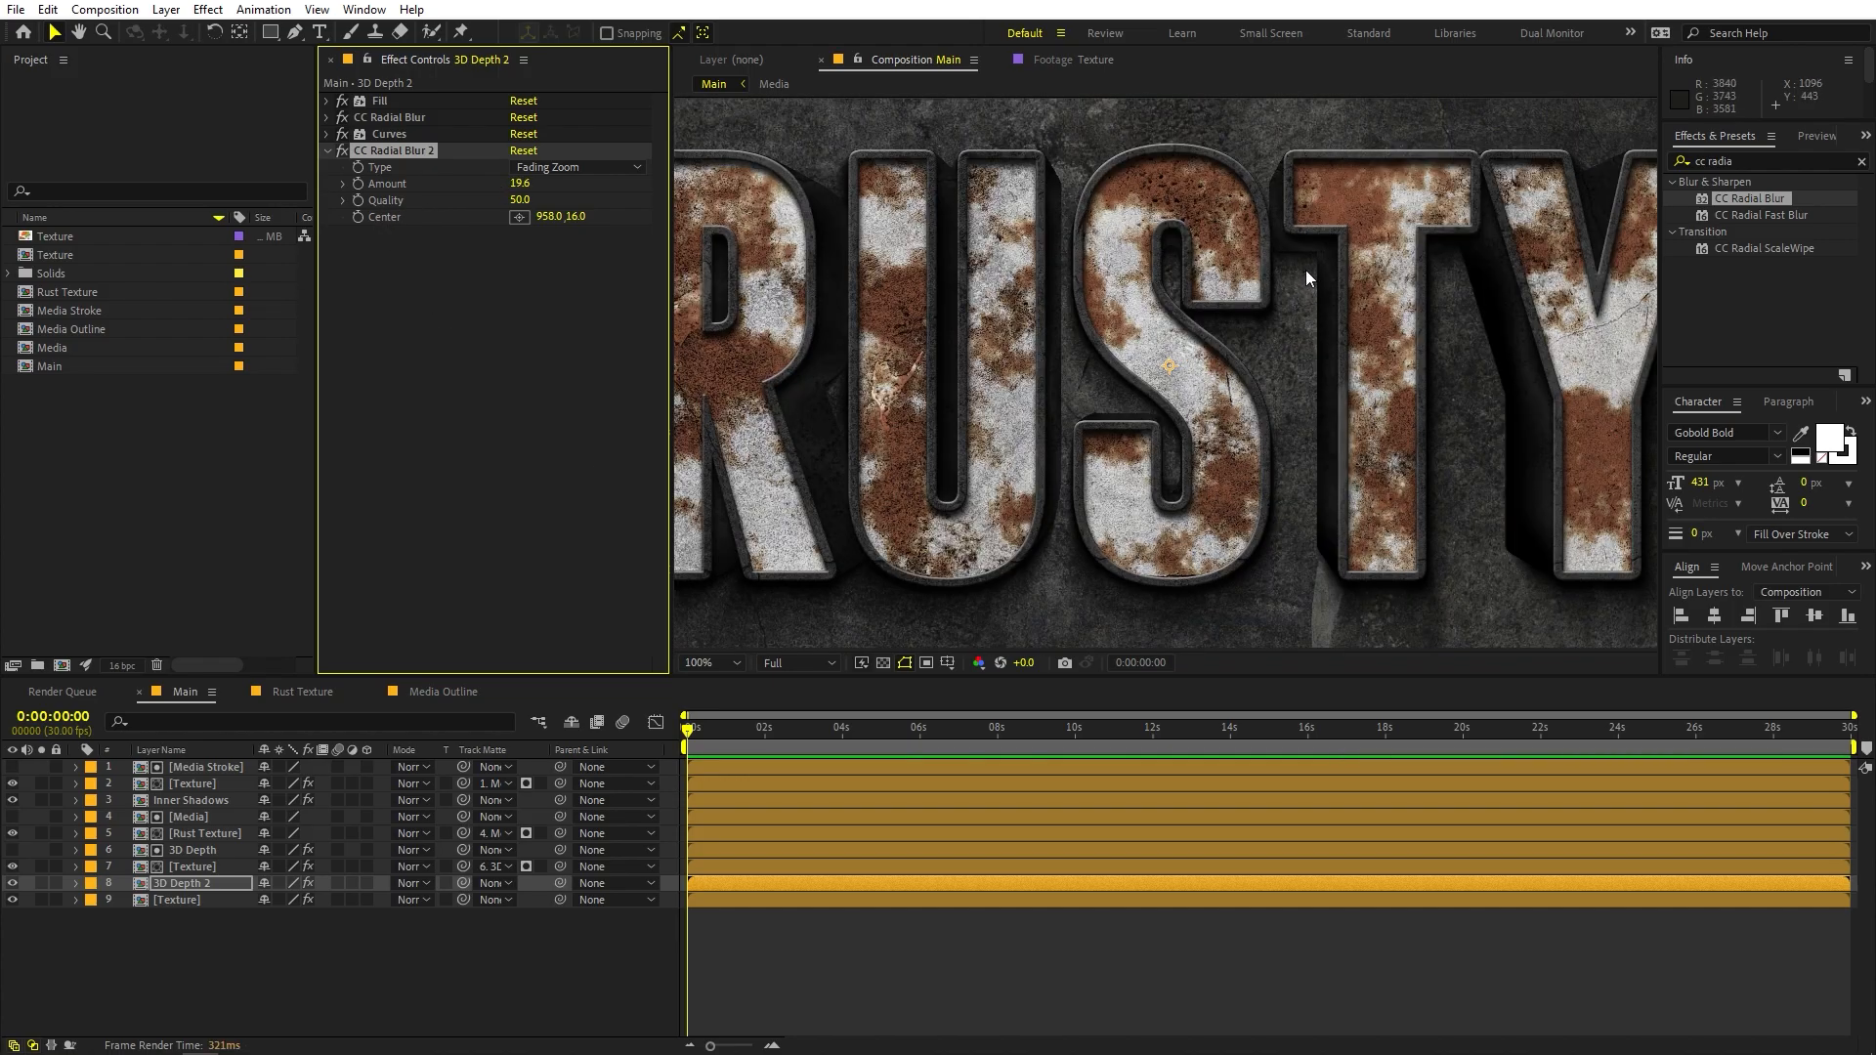
{"action": "key", "text": "space"}
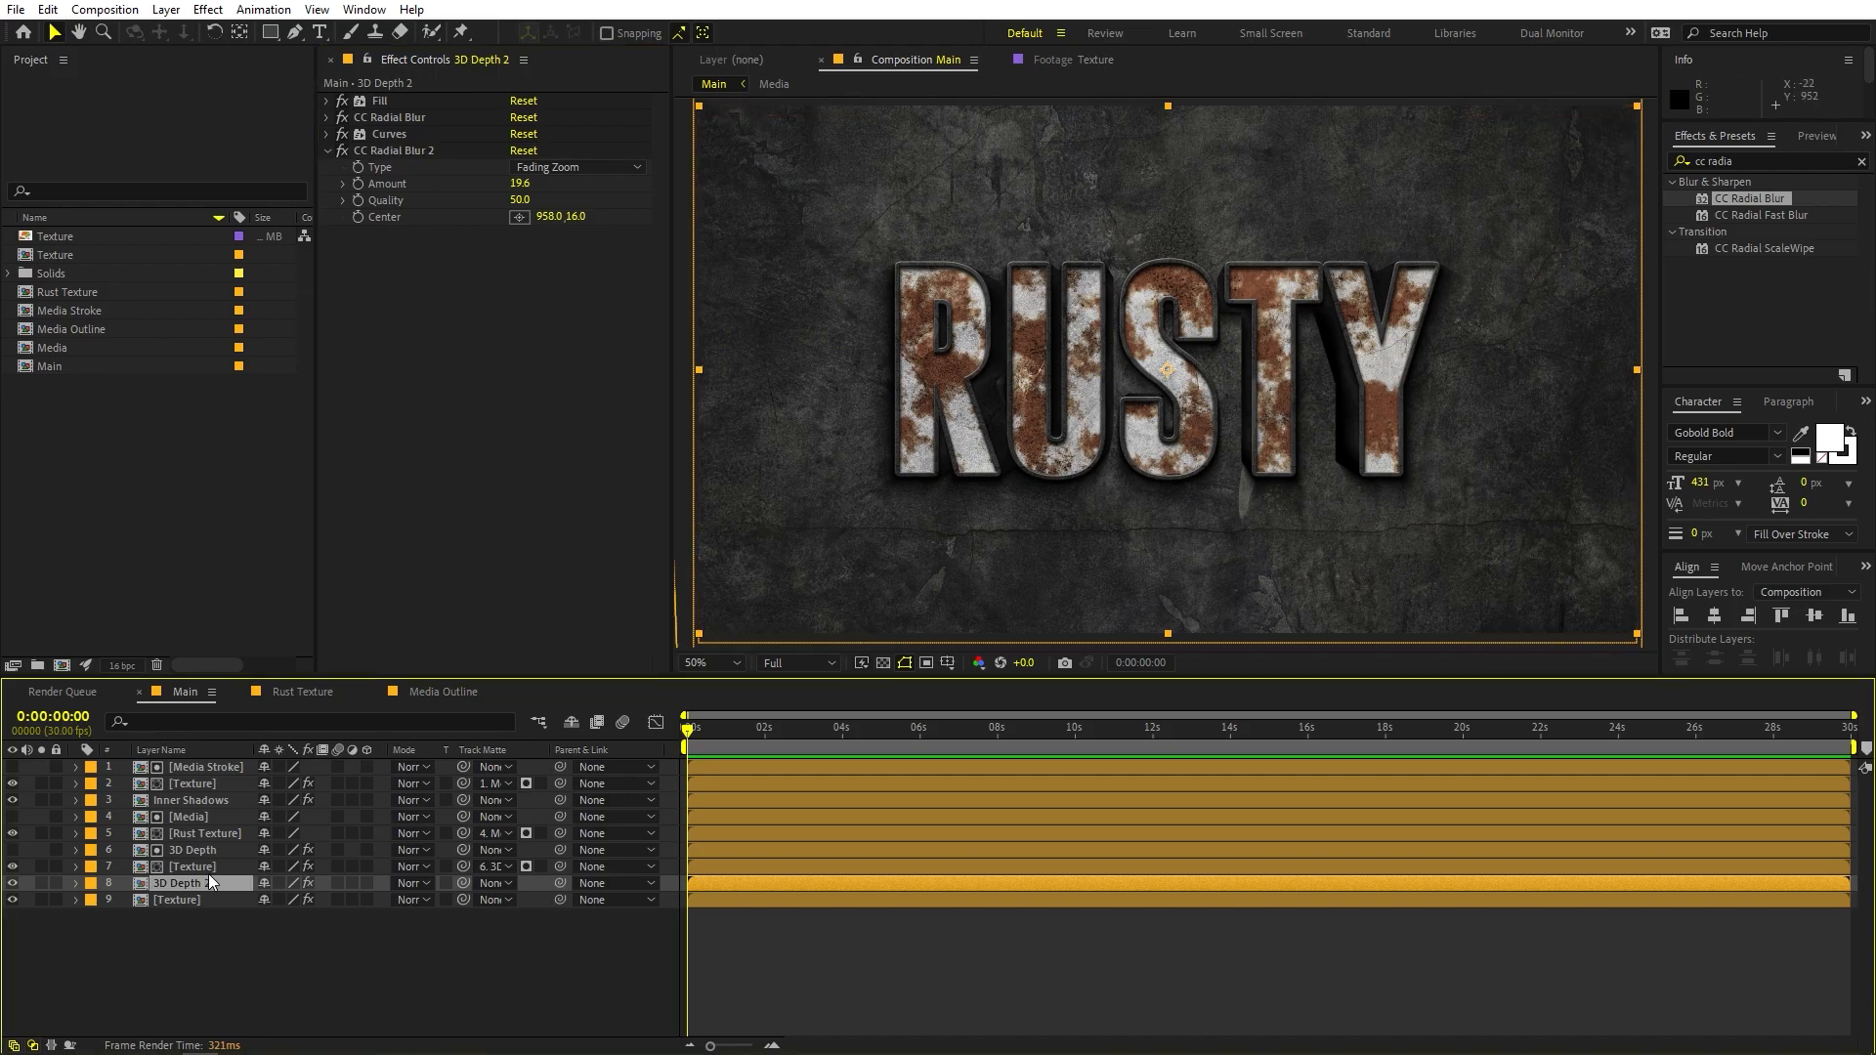
Rename the 3D Depth 2 layer as Shadow
{"action": "key", "text": "Return"}
{"action": "type", "text": "Shadow"}
{"action": "key", "text": "Return"}
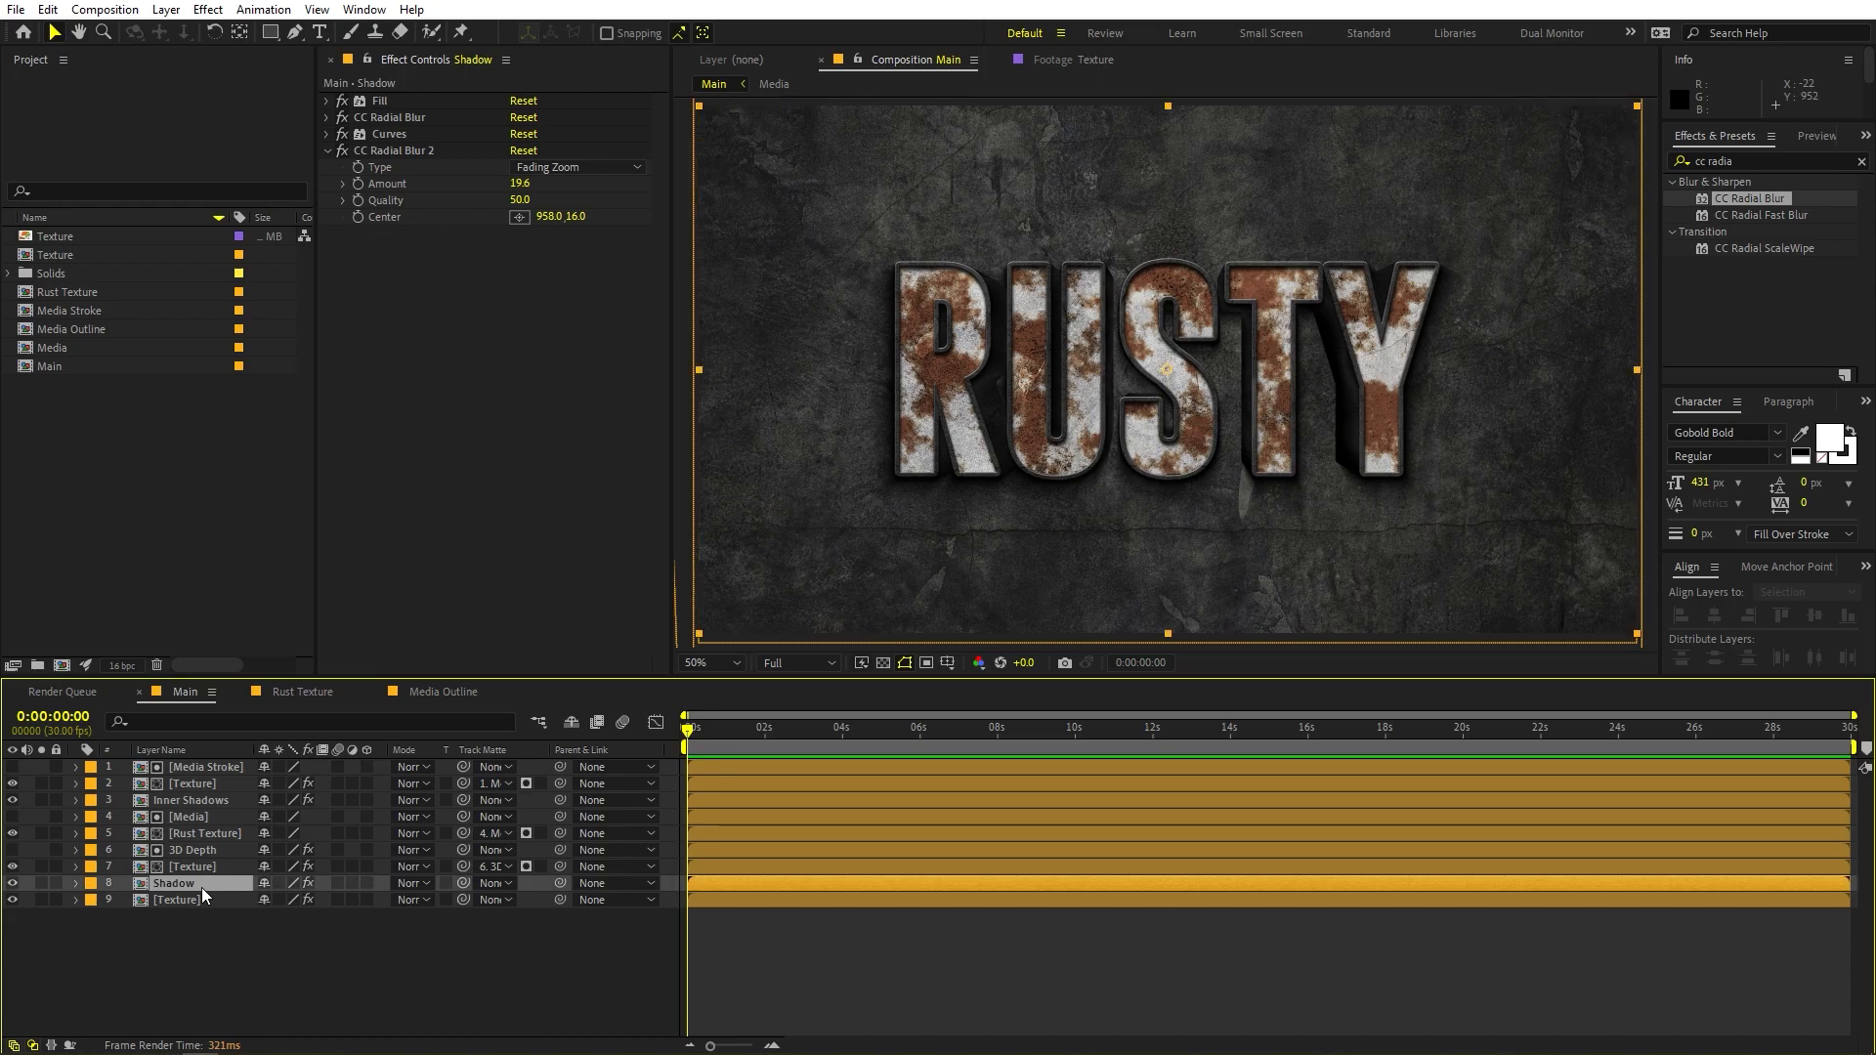
Duplicate the Shadow layer and set the copy's second CC Radial Blur to amount 78.6 with its center at about 960, 104
{"action": "key", "text": "ctrl+d"}
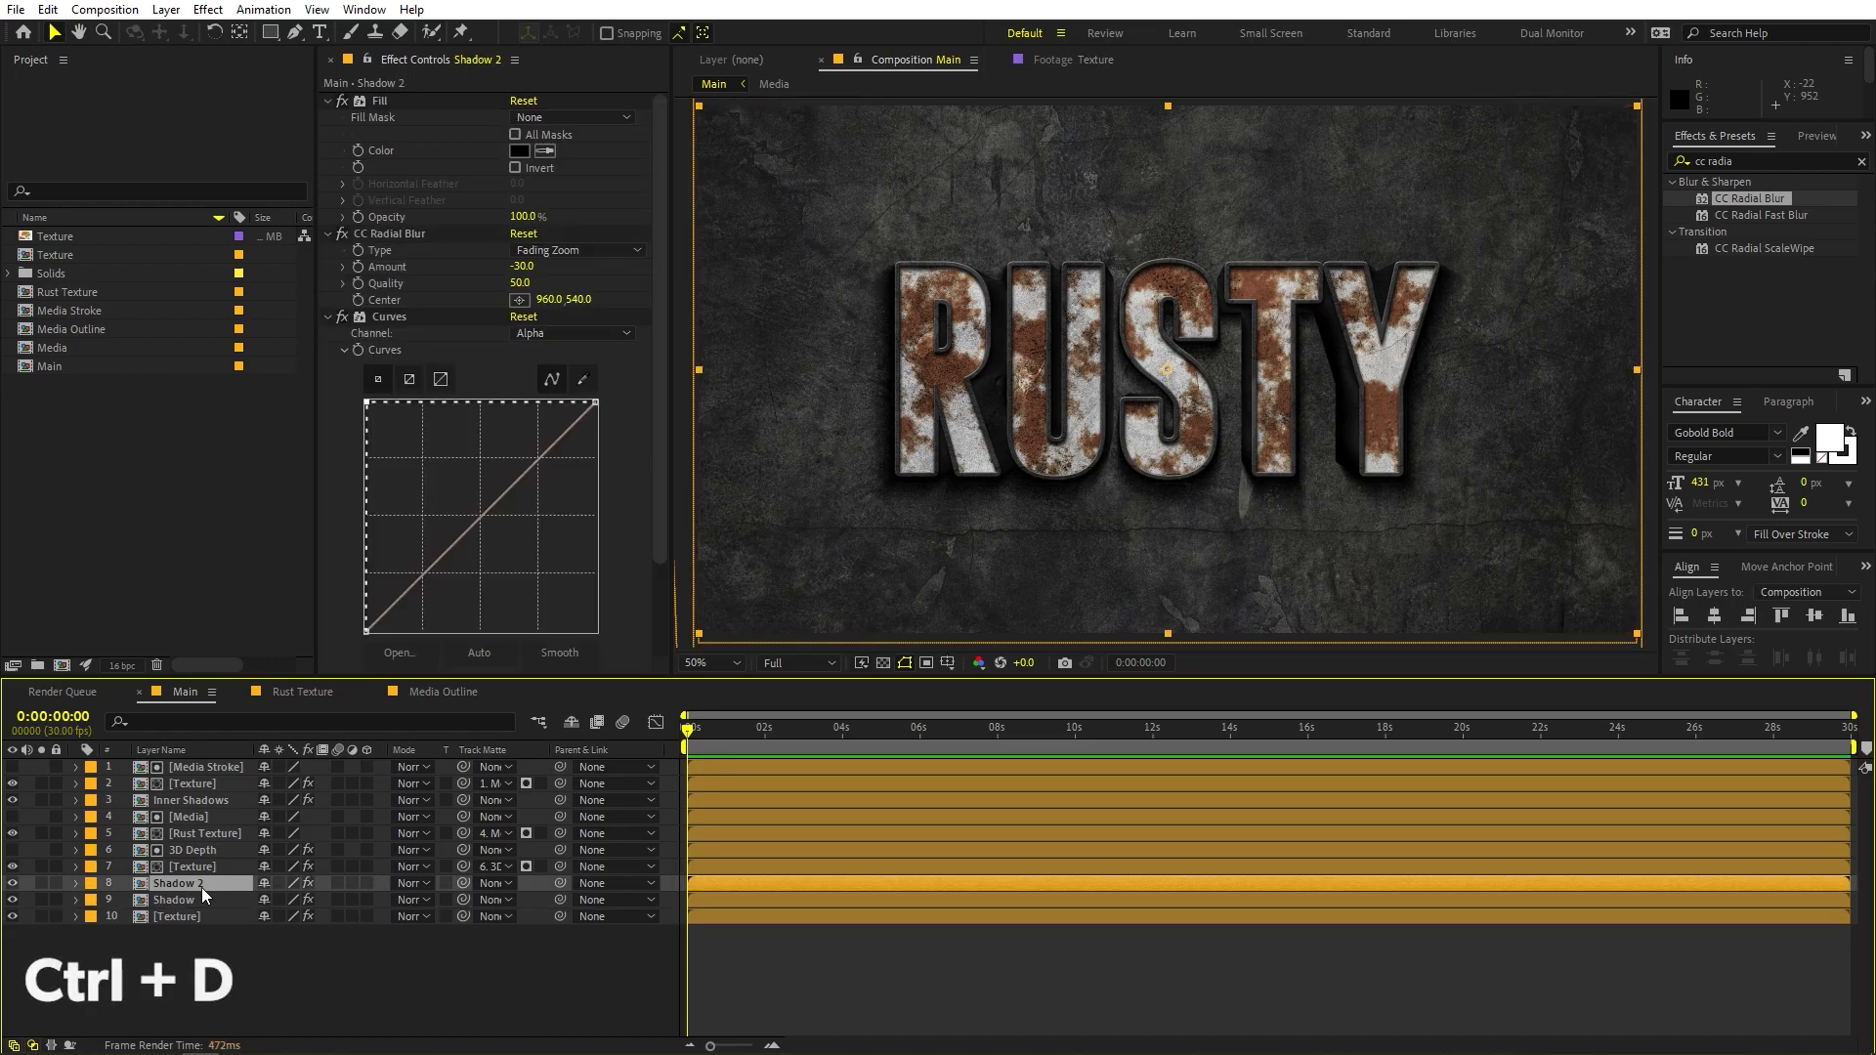
{"action": "scroll", "coordinate": [649, 418], "scroll_direction": "down", "scroll_amount": 3}
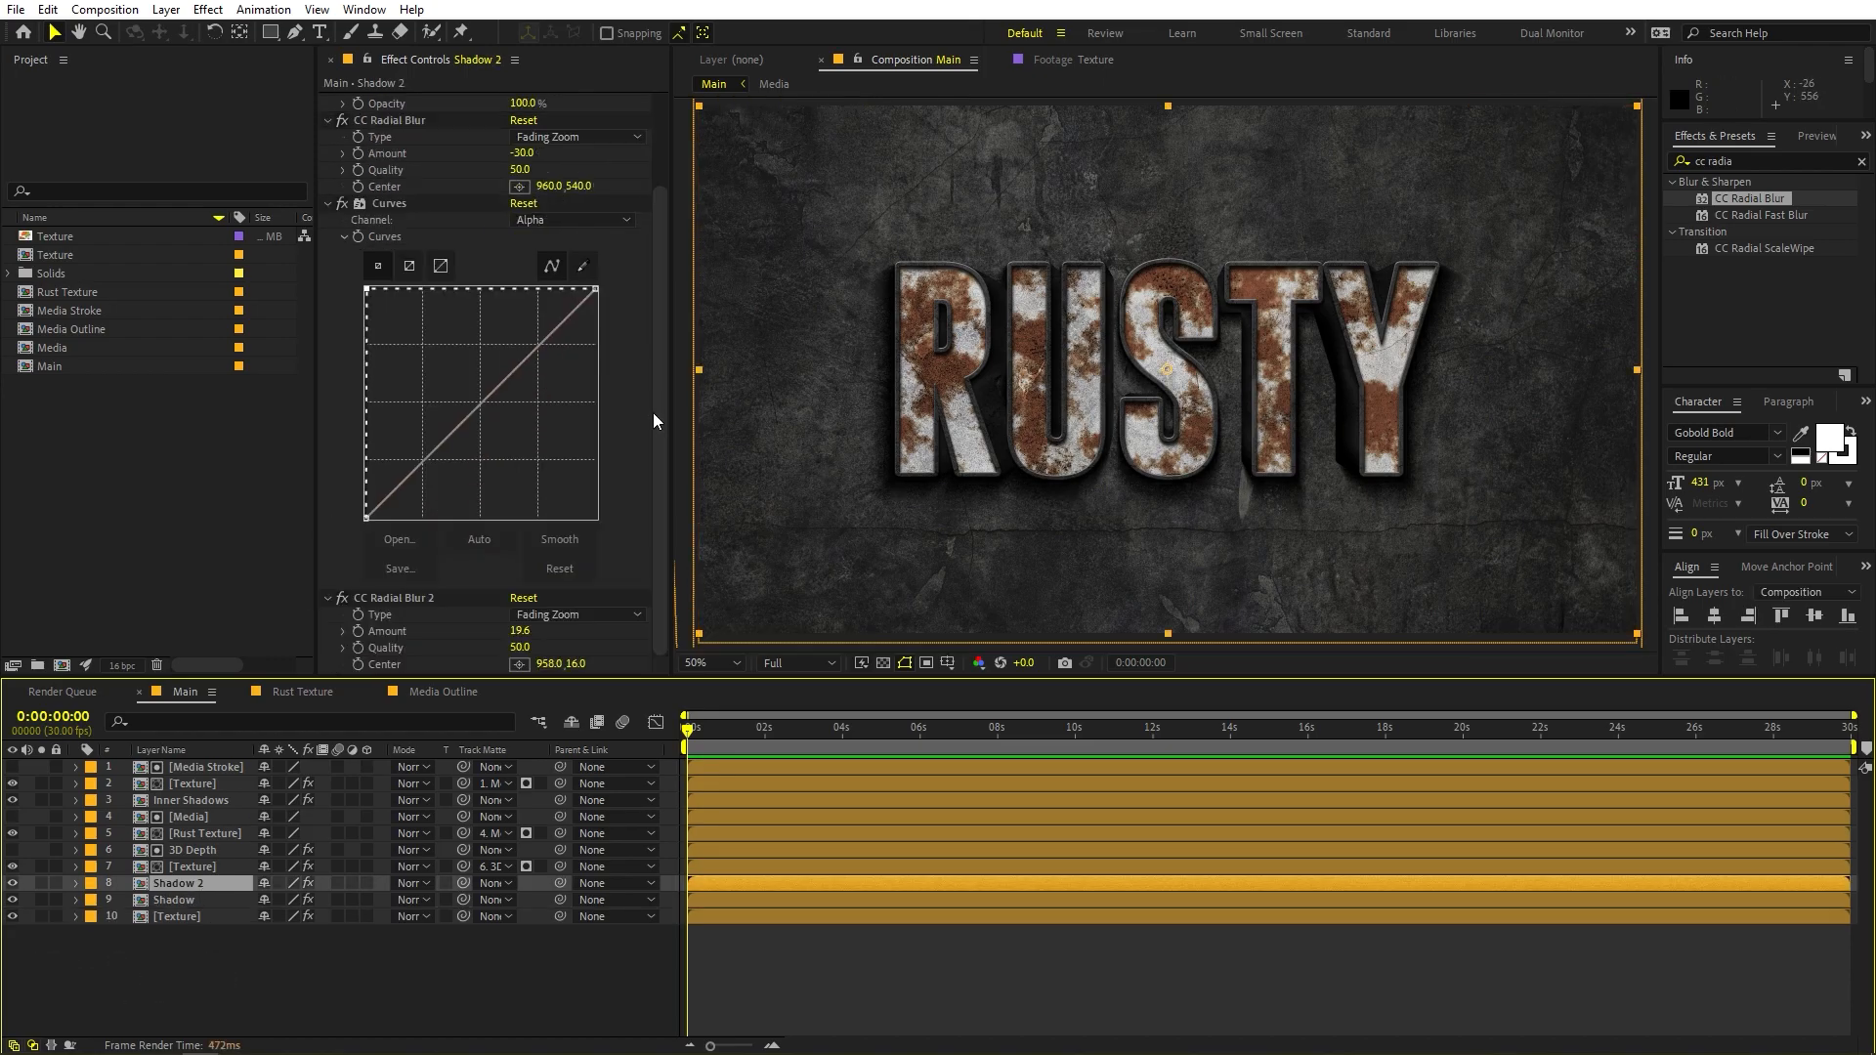
{"action": "left_click_drag", "start_coordinate": [519, 630], "coordinate": [737, 643]}
{"action": "left_click_drag", "start_coordinate": [1166, 112], "coordinate": [1169, 145]}
{"action": "left_click_drag", "start_coordinate": [1168, 150], "coordinate": [1169, 153]}
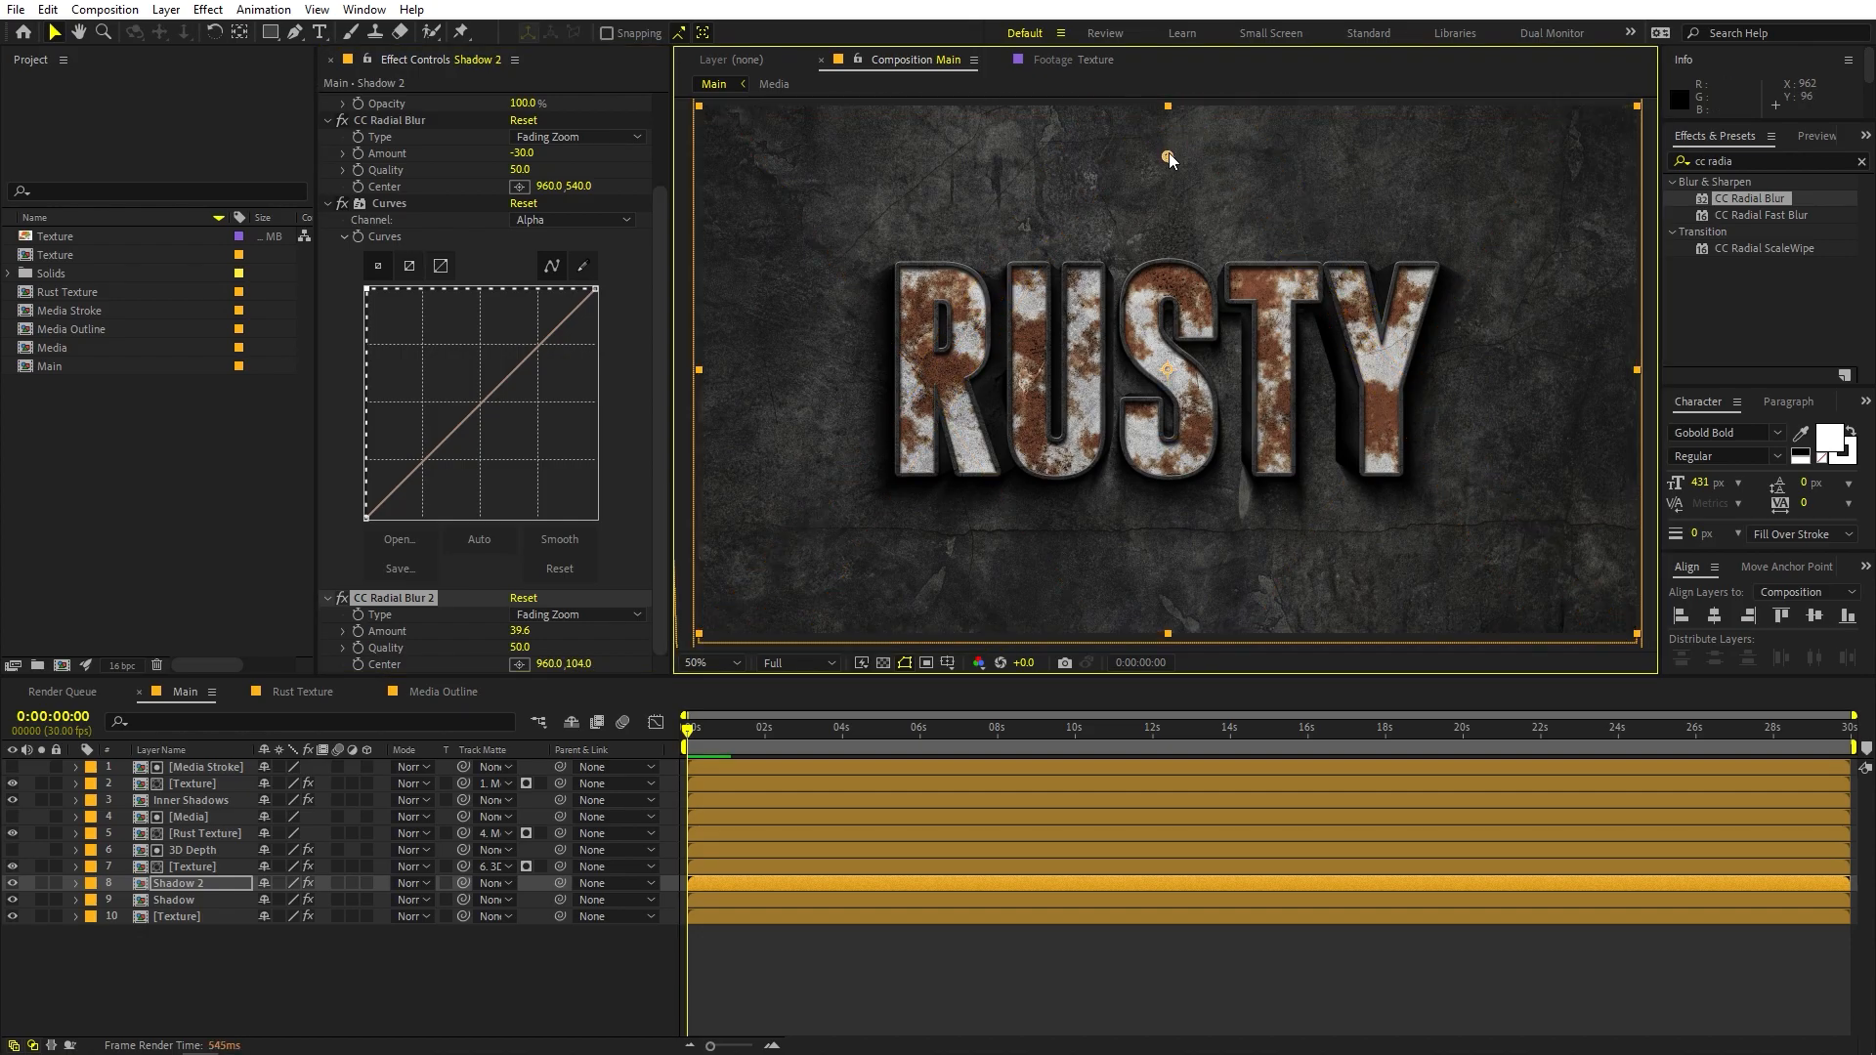
{"action": "left_click_drag", "start_coordinate": [520, 630], "coordinate": [567, 636]}
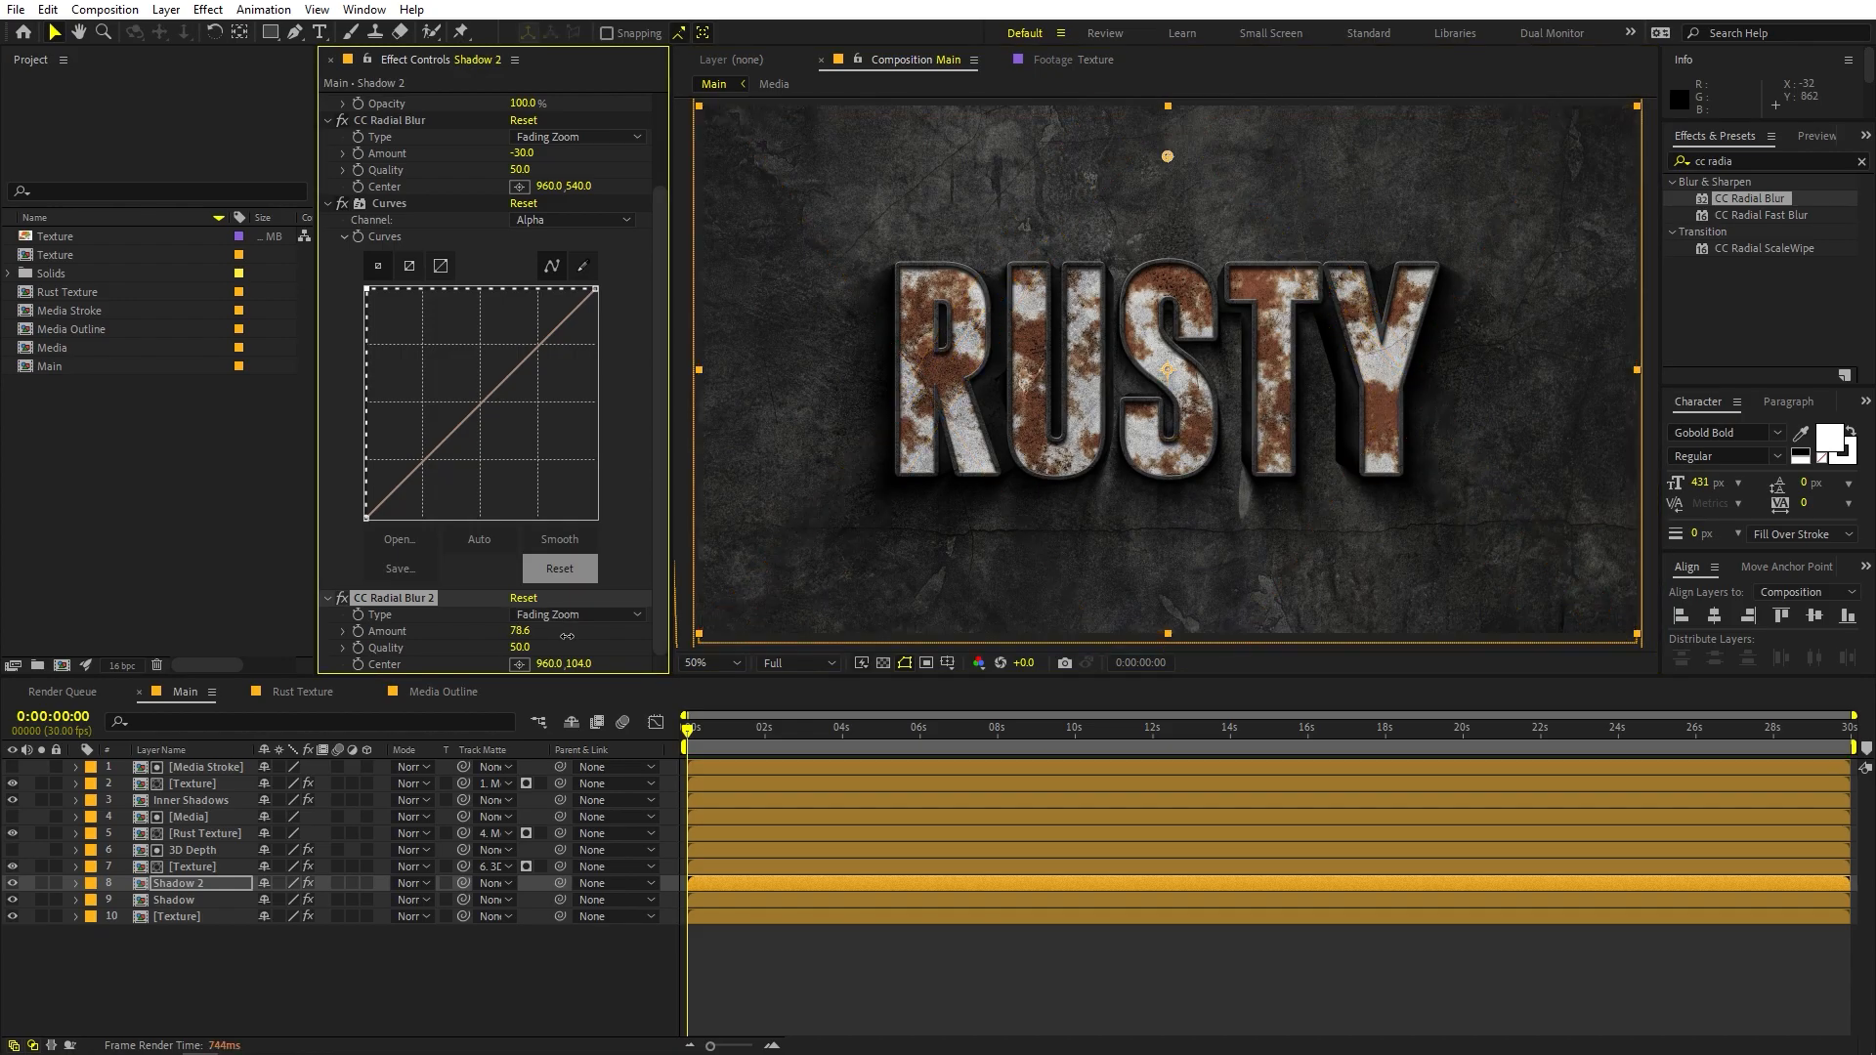
{"action": "scroll", "coordinate": [1194, 361], "scroll_direction": "down", "scroll_amount": 3}
{"action": "scroll", "coordinate": [1194, 362], "scroll_direction": "up", "scroll_amount": 3}
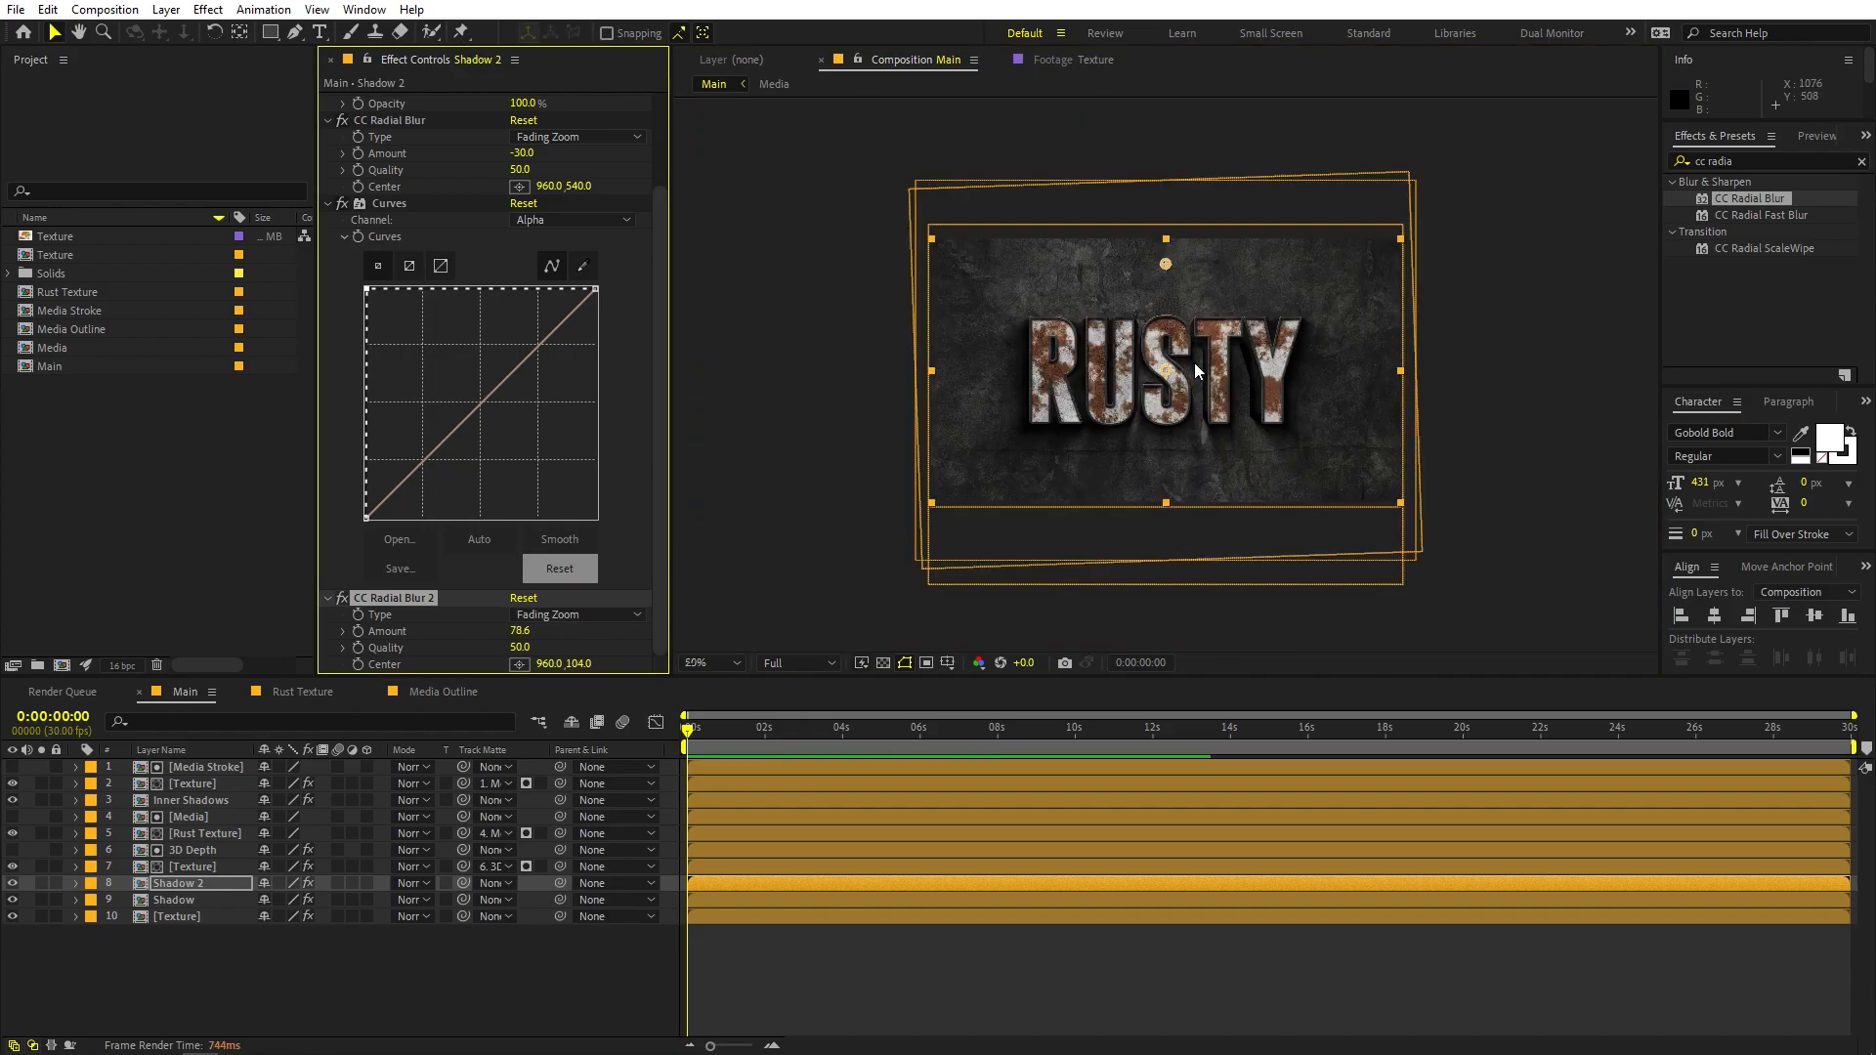
{"action": "left_click", "coordinate": [730, 663]}
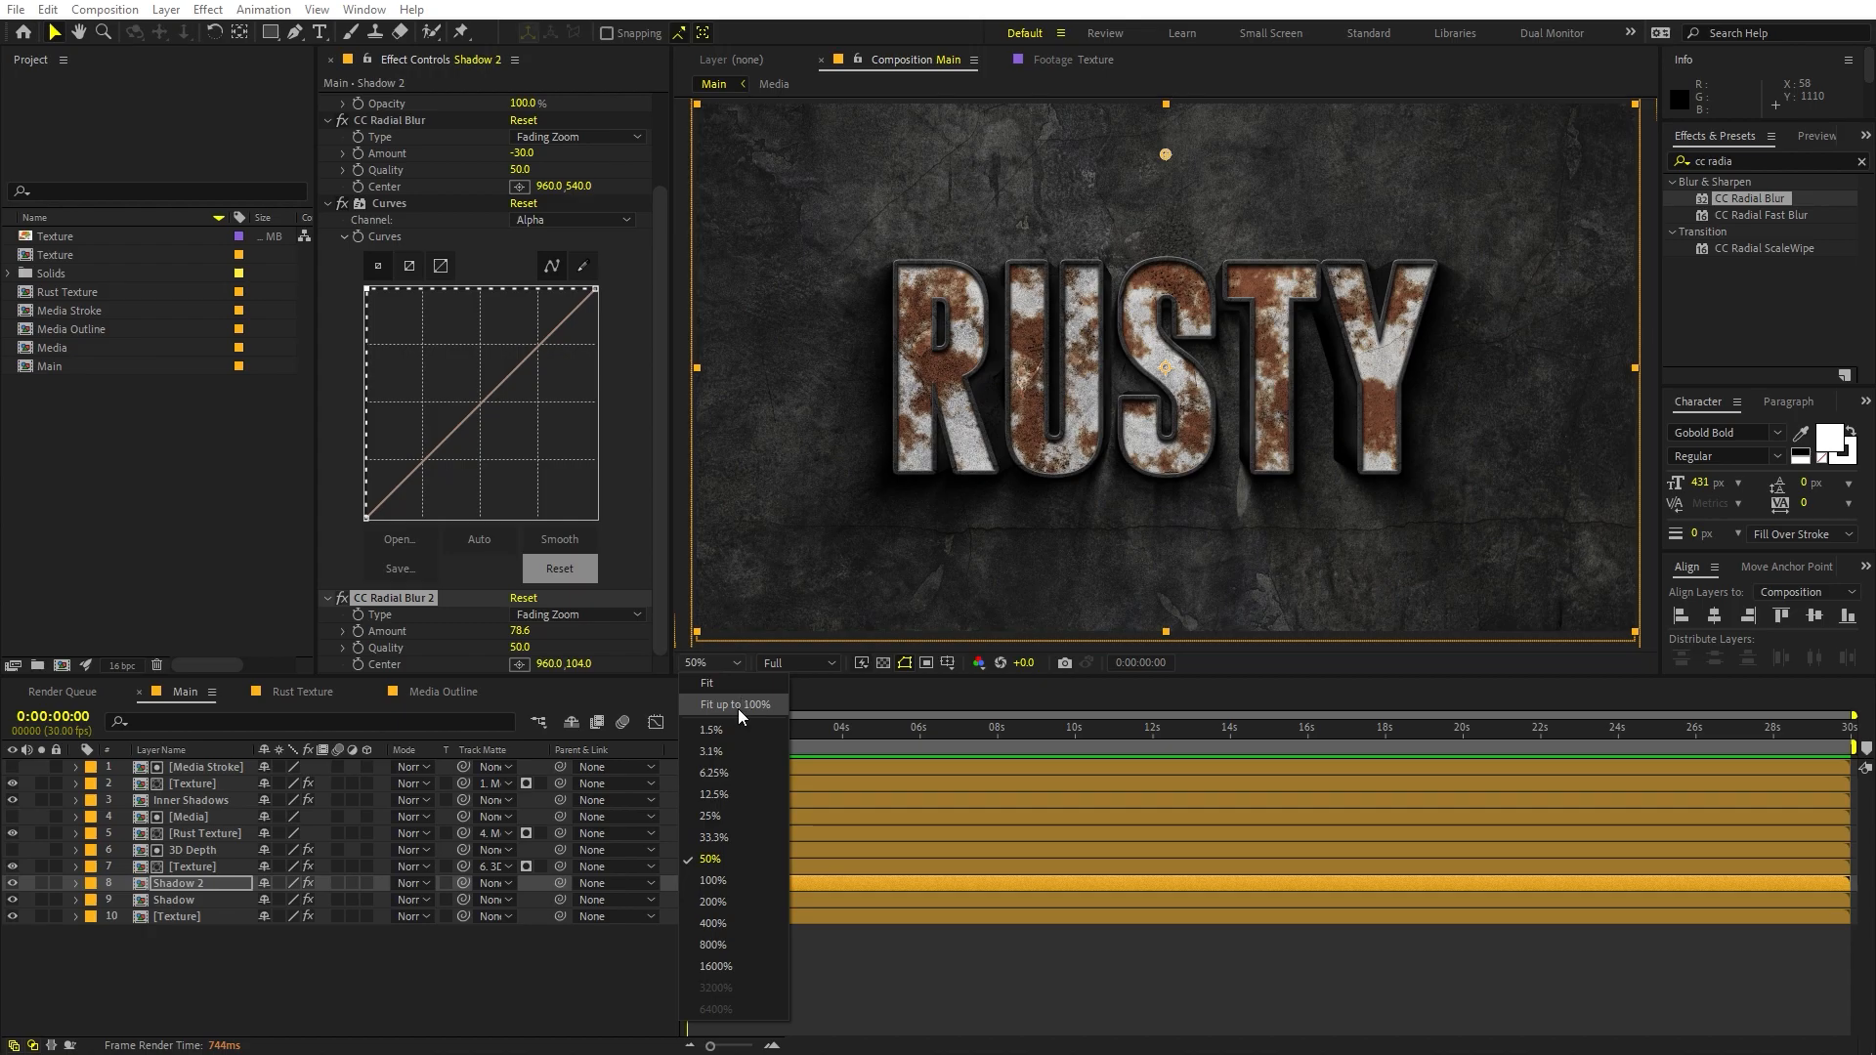
{"action": "left_click", "coordinate": [737, 704]}
Duplicate the Shadow 2 layer and set the copy's second CC Radial Blur amount to 40.8
{"action": "left_click", "coordinate": [185, 867]}
{"action": "left_click", "coordinate": [191, 899]}
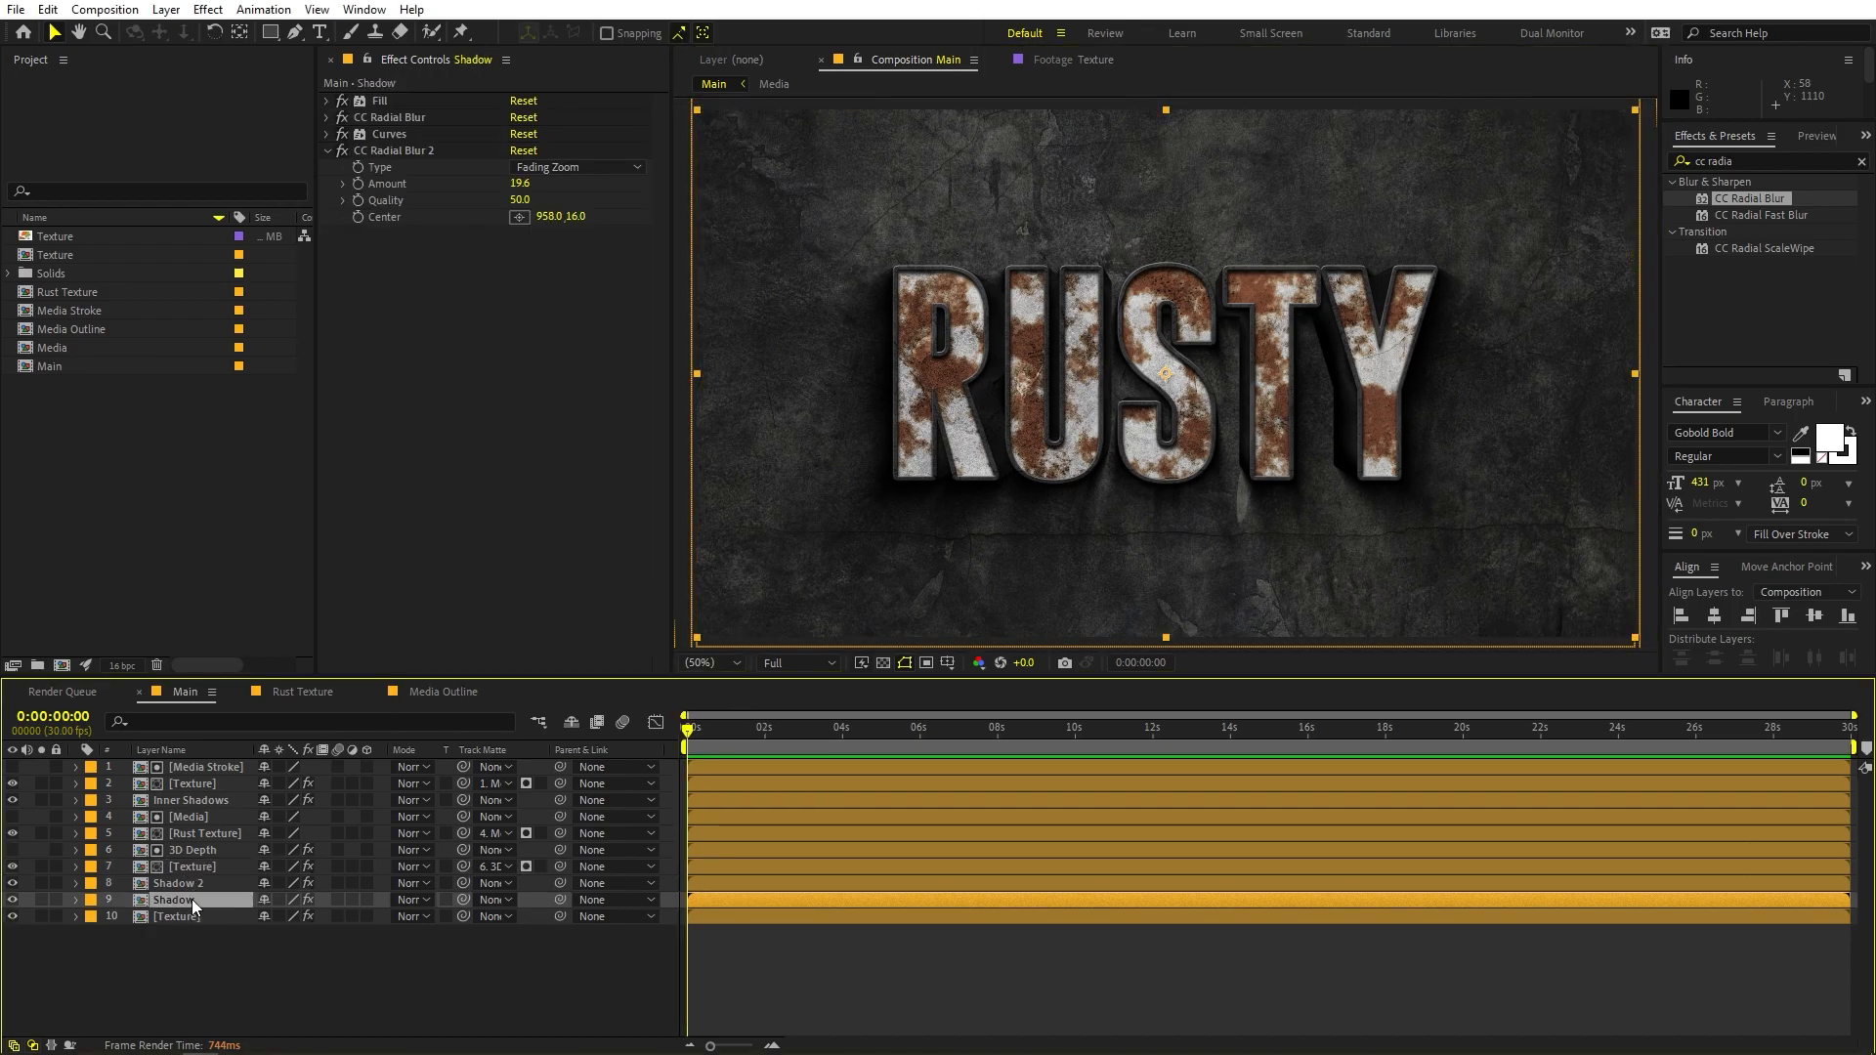
{"action": "left_click", "coordinate": [194, 884]}
{"action": "key", "text": "ctrl+d"}
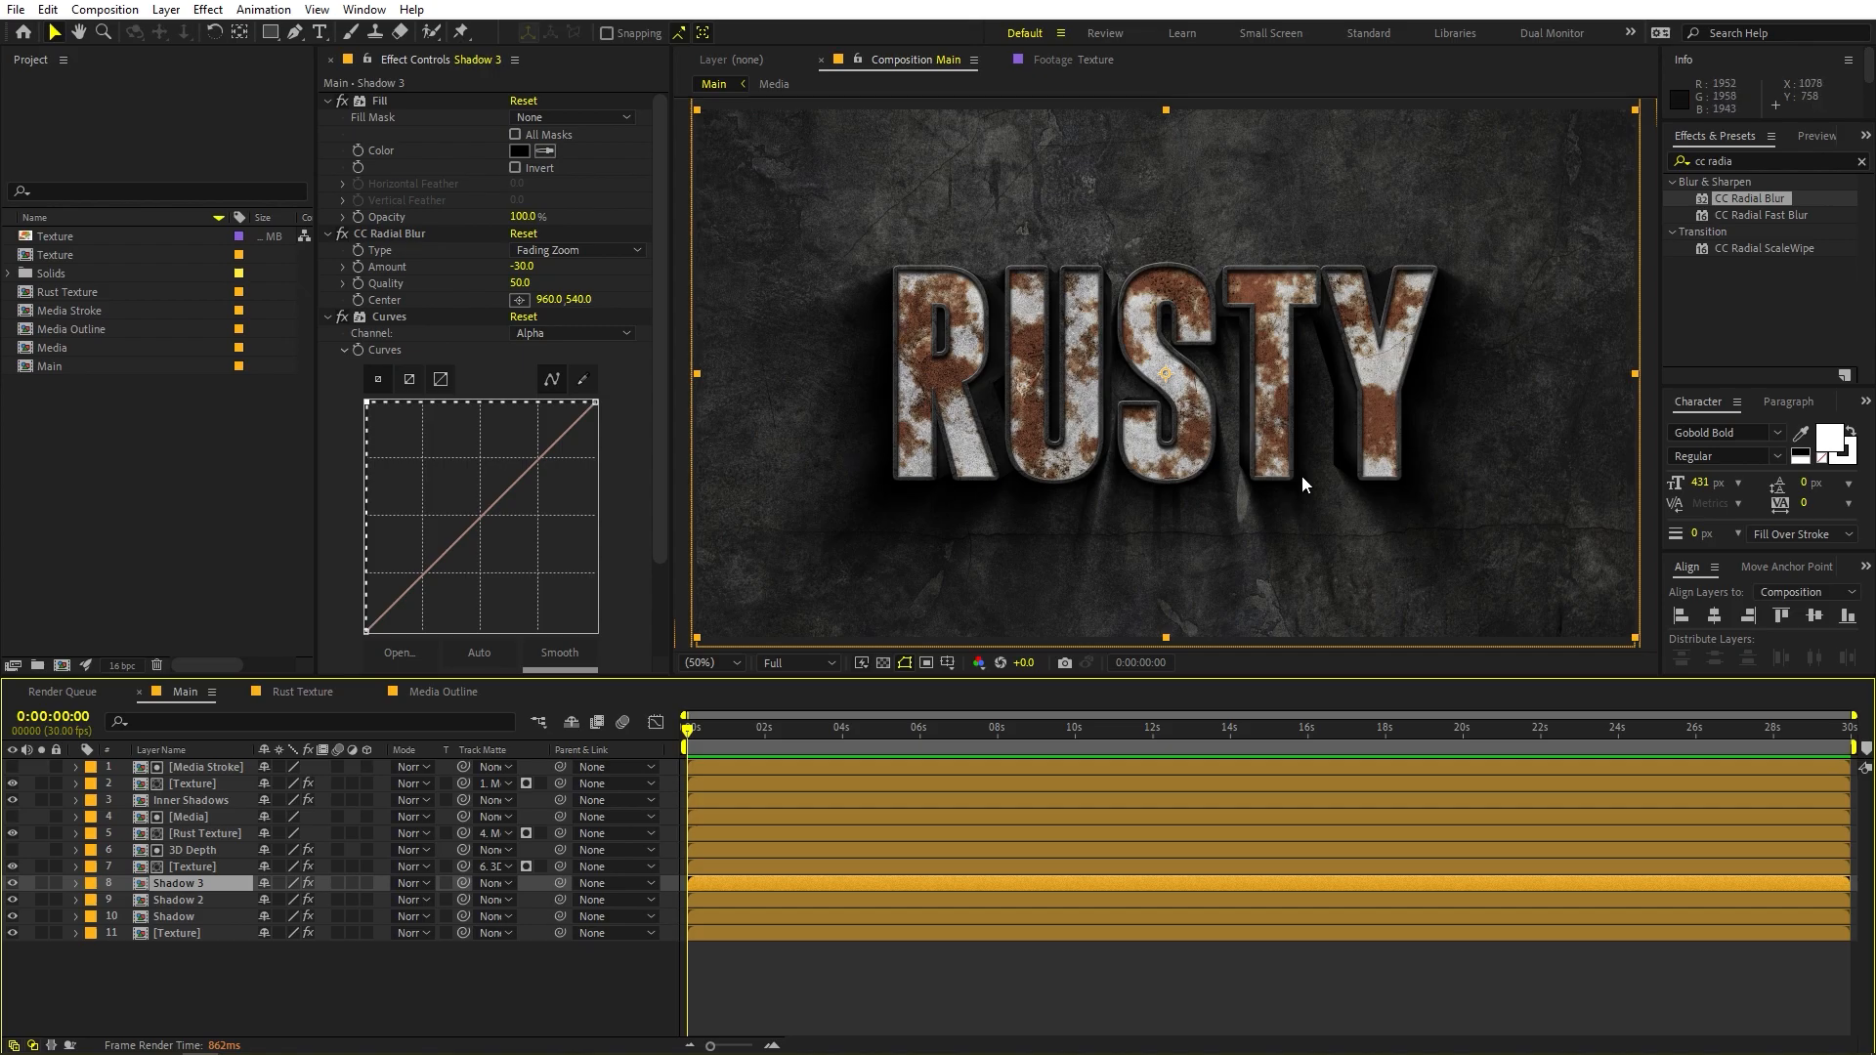
{"action": "scroll", "coordinate": [548, 636], "scroll_direction": "down", "scroll_amount": 3}
{"action": "left_click_drag", "start_coordinate": [519, 631], "coordinate": [811, 833]}
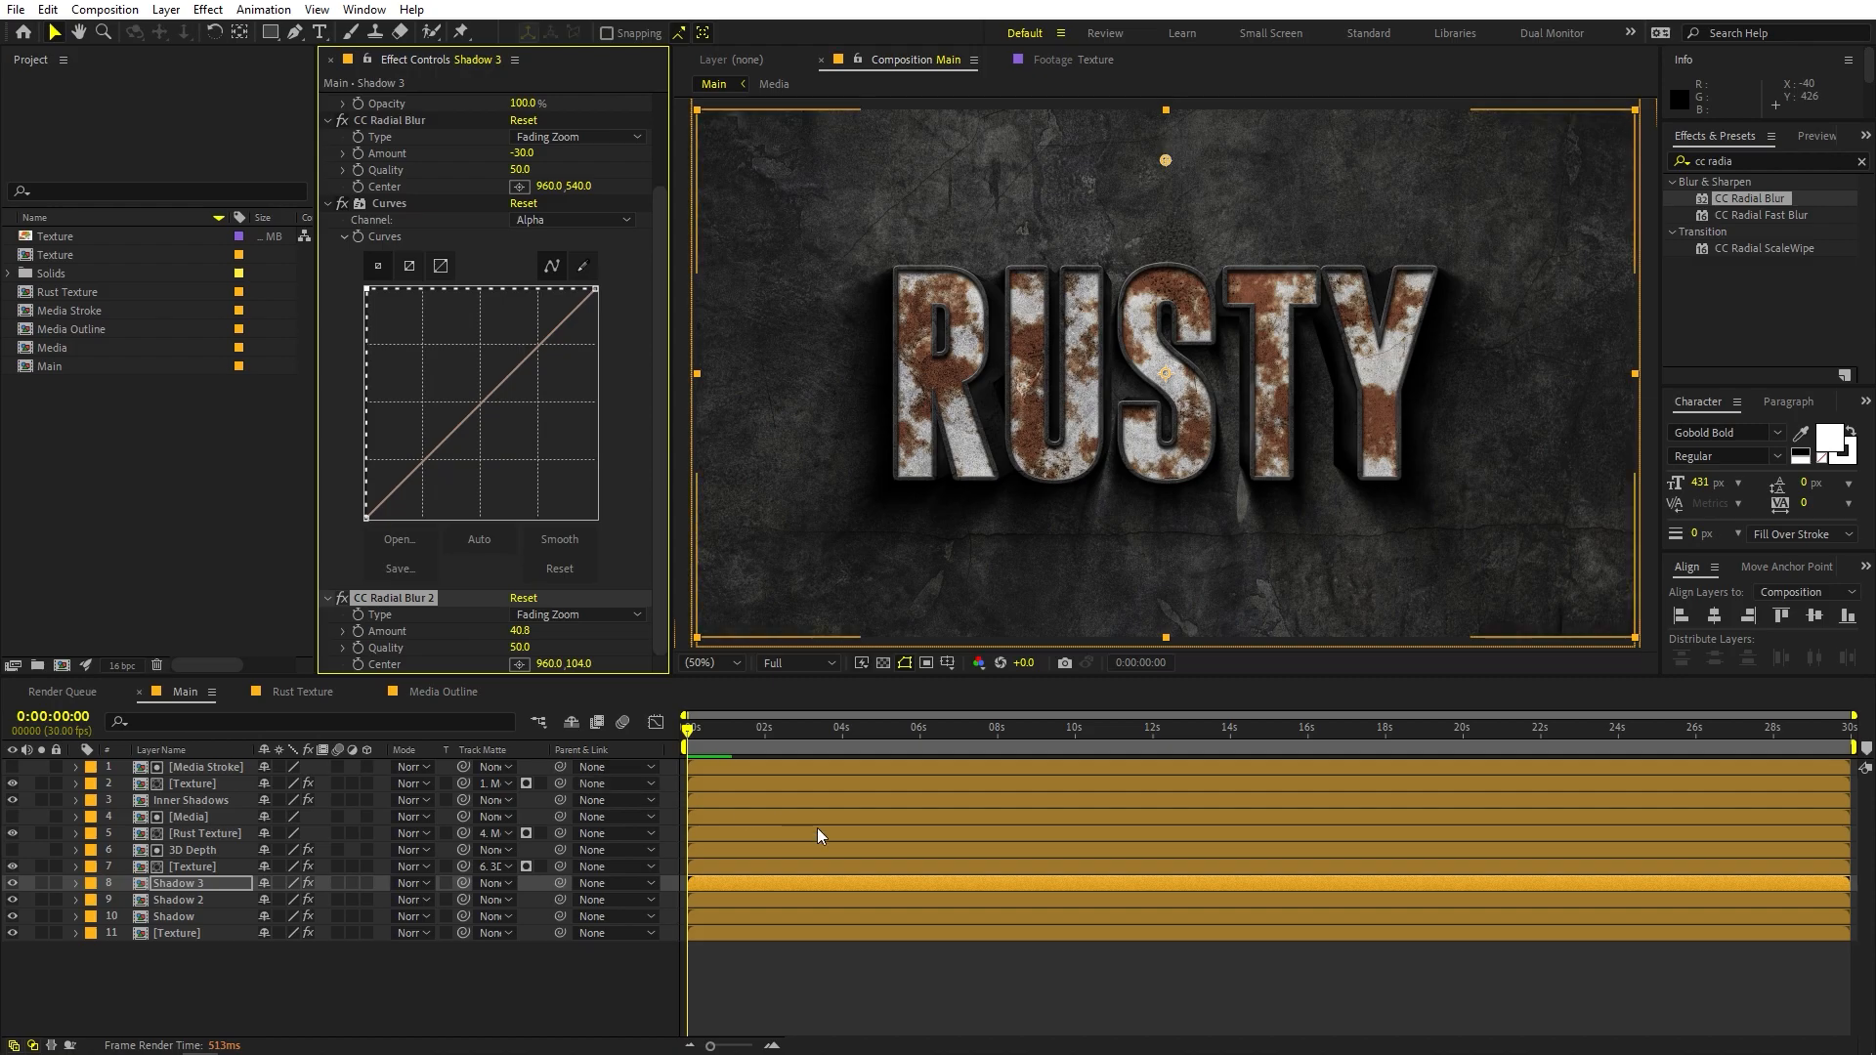
Examine the shadows around the letters T and Y up close, then across the whole title
{"action": "left_click", "coordinate": [1118, 1008]}
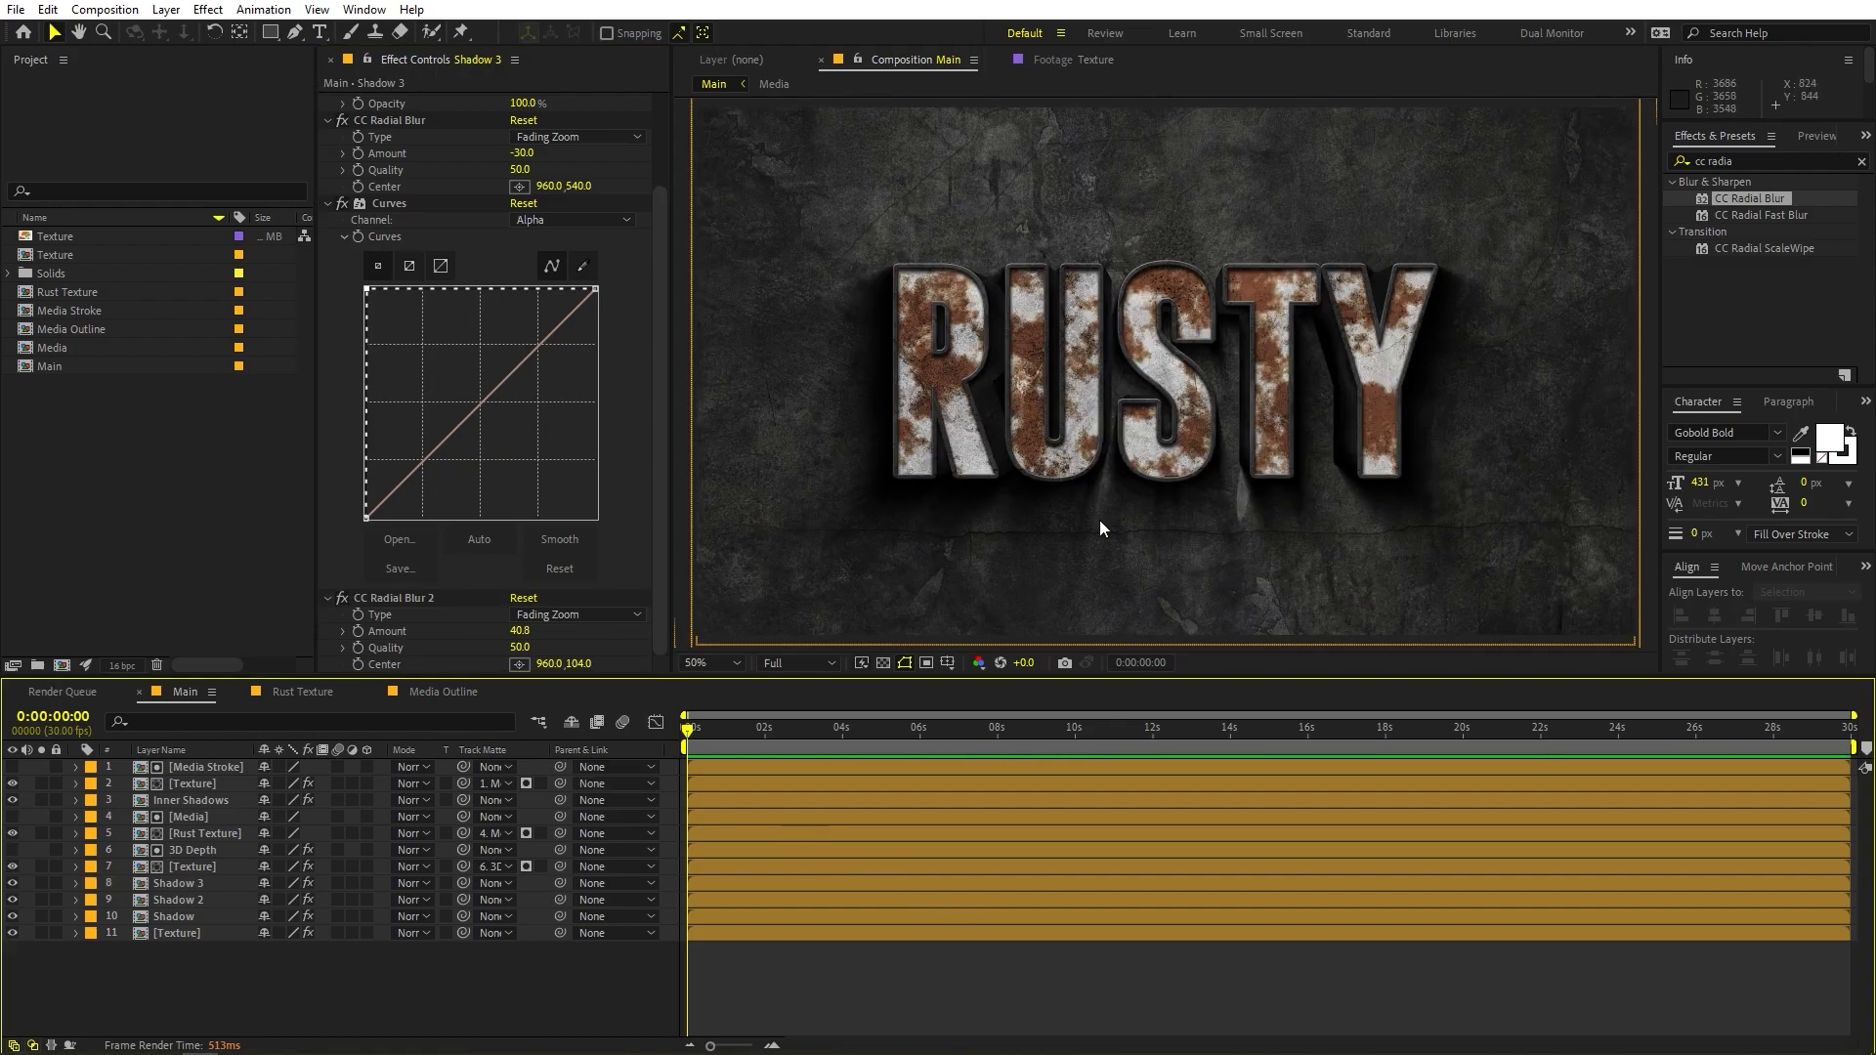
{"action": "scroll", "coordinate": [1296, 501], "scroll_direction": "up", "scroll_amount": 2}
{"action": "key", "text": "h"}
{"action": "left_click_drag", "start_coordinate": [1296, 500], "coordinate": [1041, 443]}
{"action": "scroll", "coordinate": [1042, 443], "scroll_direction": "up", "scroll_amount": 2}
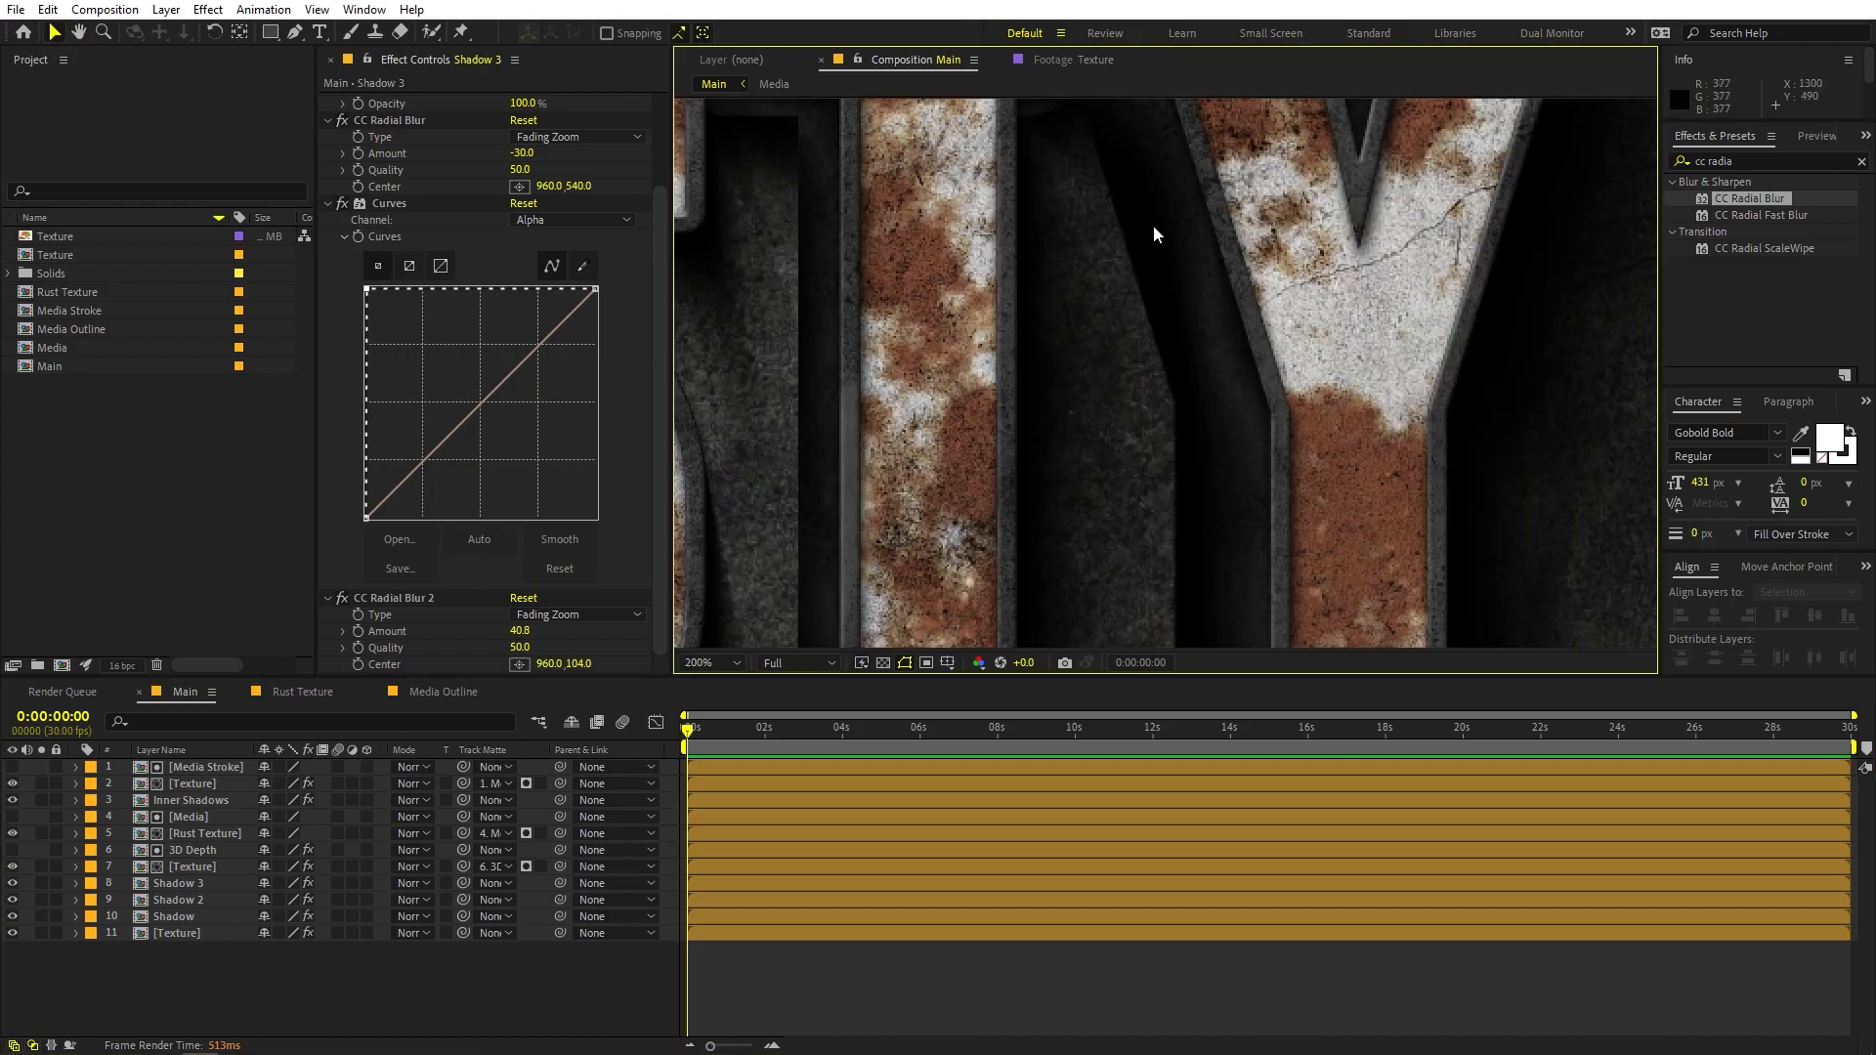
{"action": "scroll", "coordinate": [1151, 319], "scroll_direction": "down", "scroll_amount": 2}
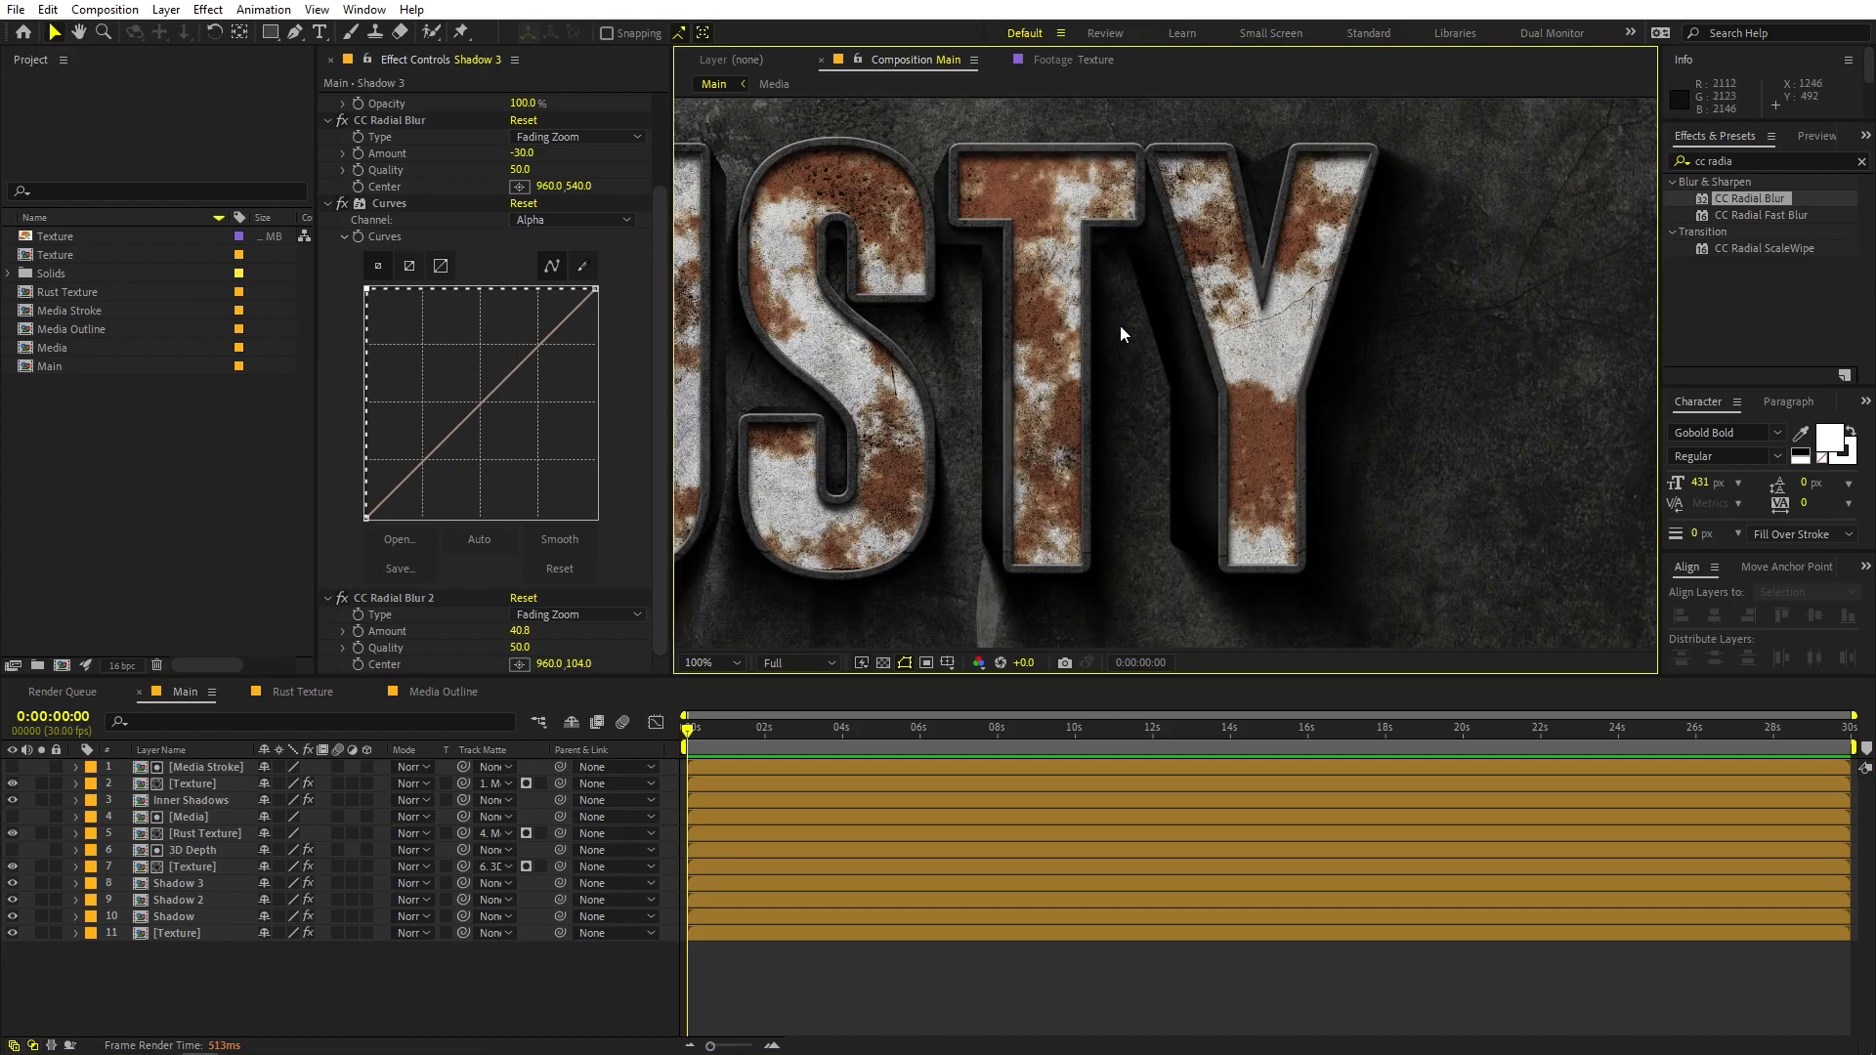
{"action": "scroll", "coordinate": [1151, 376], "scroll_direction": "down", "scroll_amount": 2}
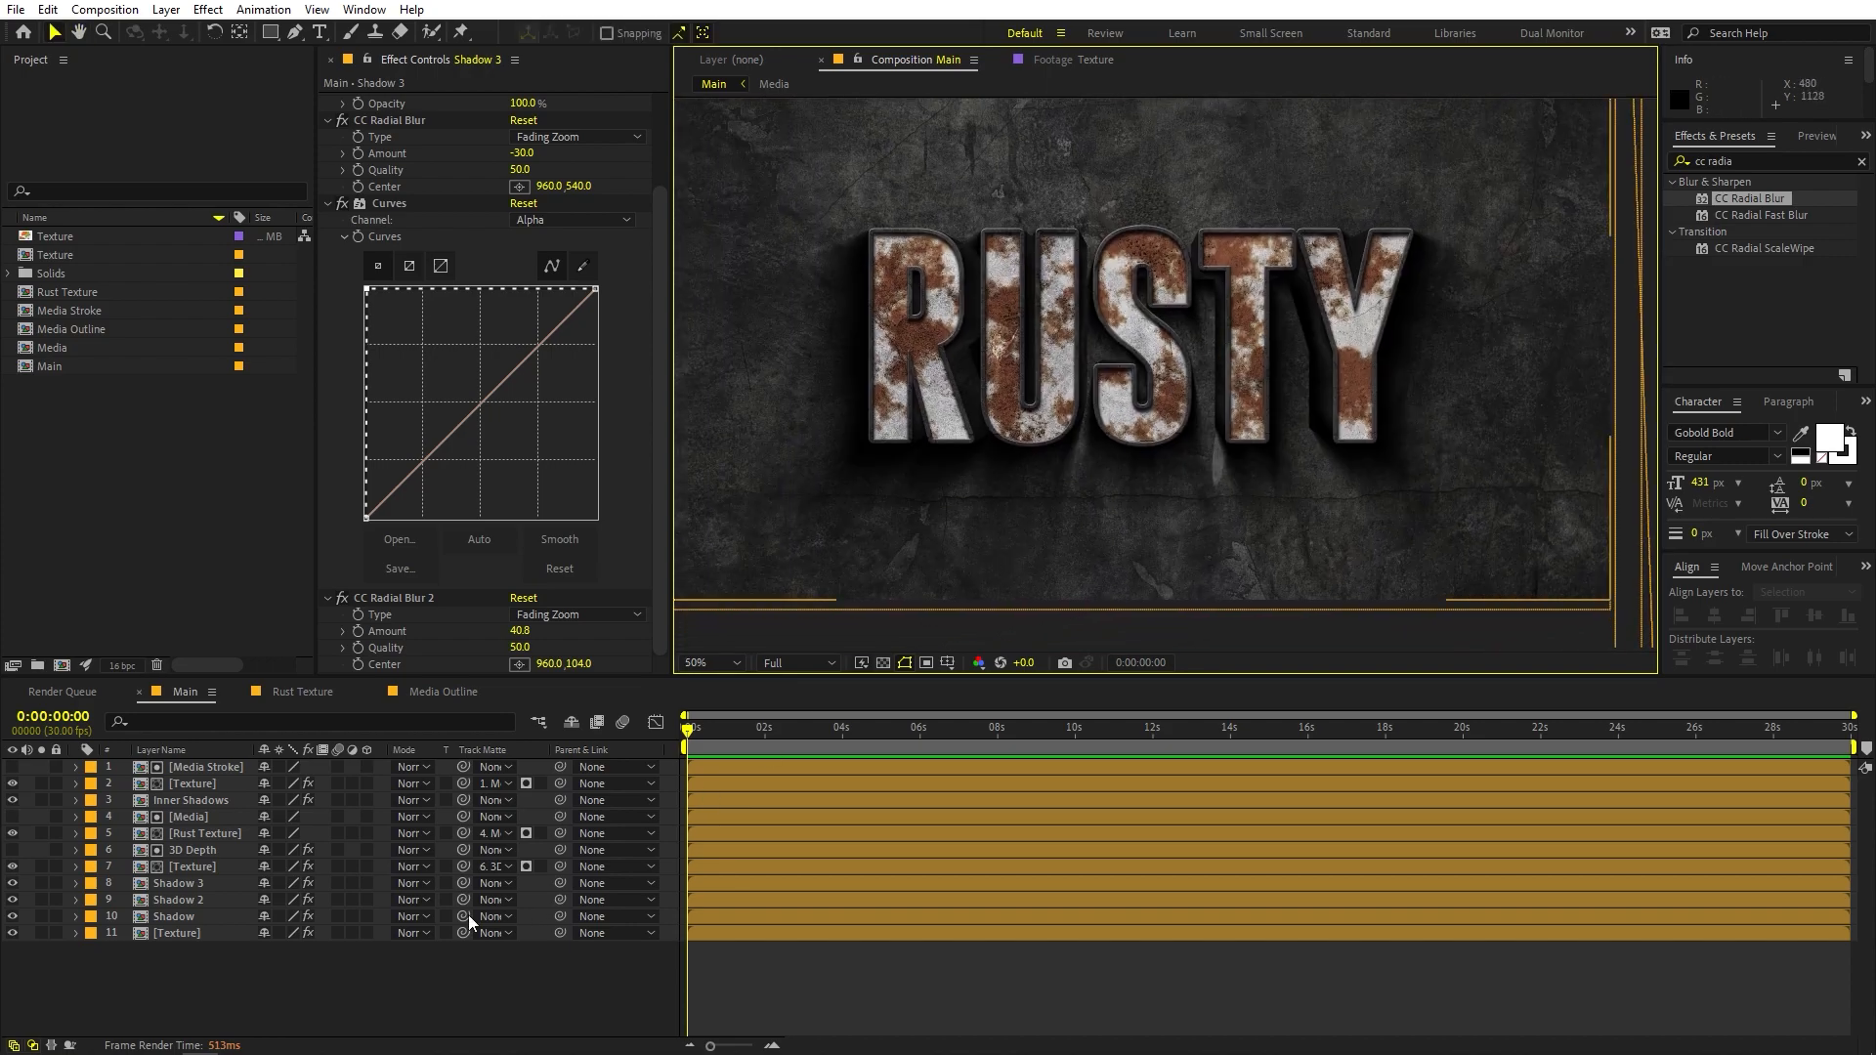
Duplicate the Shadow 3 layer and move the copy's second CC Radial Blur center to the Y's upper corner, about 1506, 316
{"action": "left_click", "coordinate": [190, 887]}
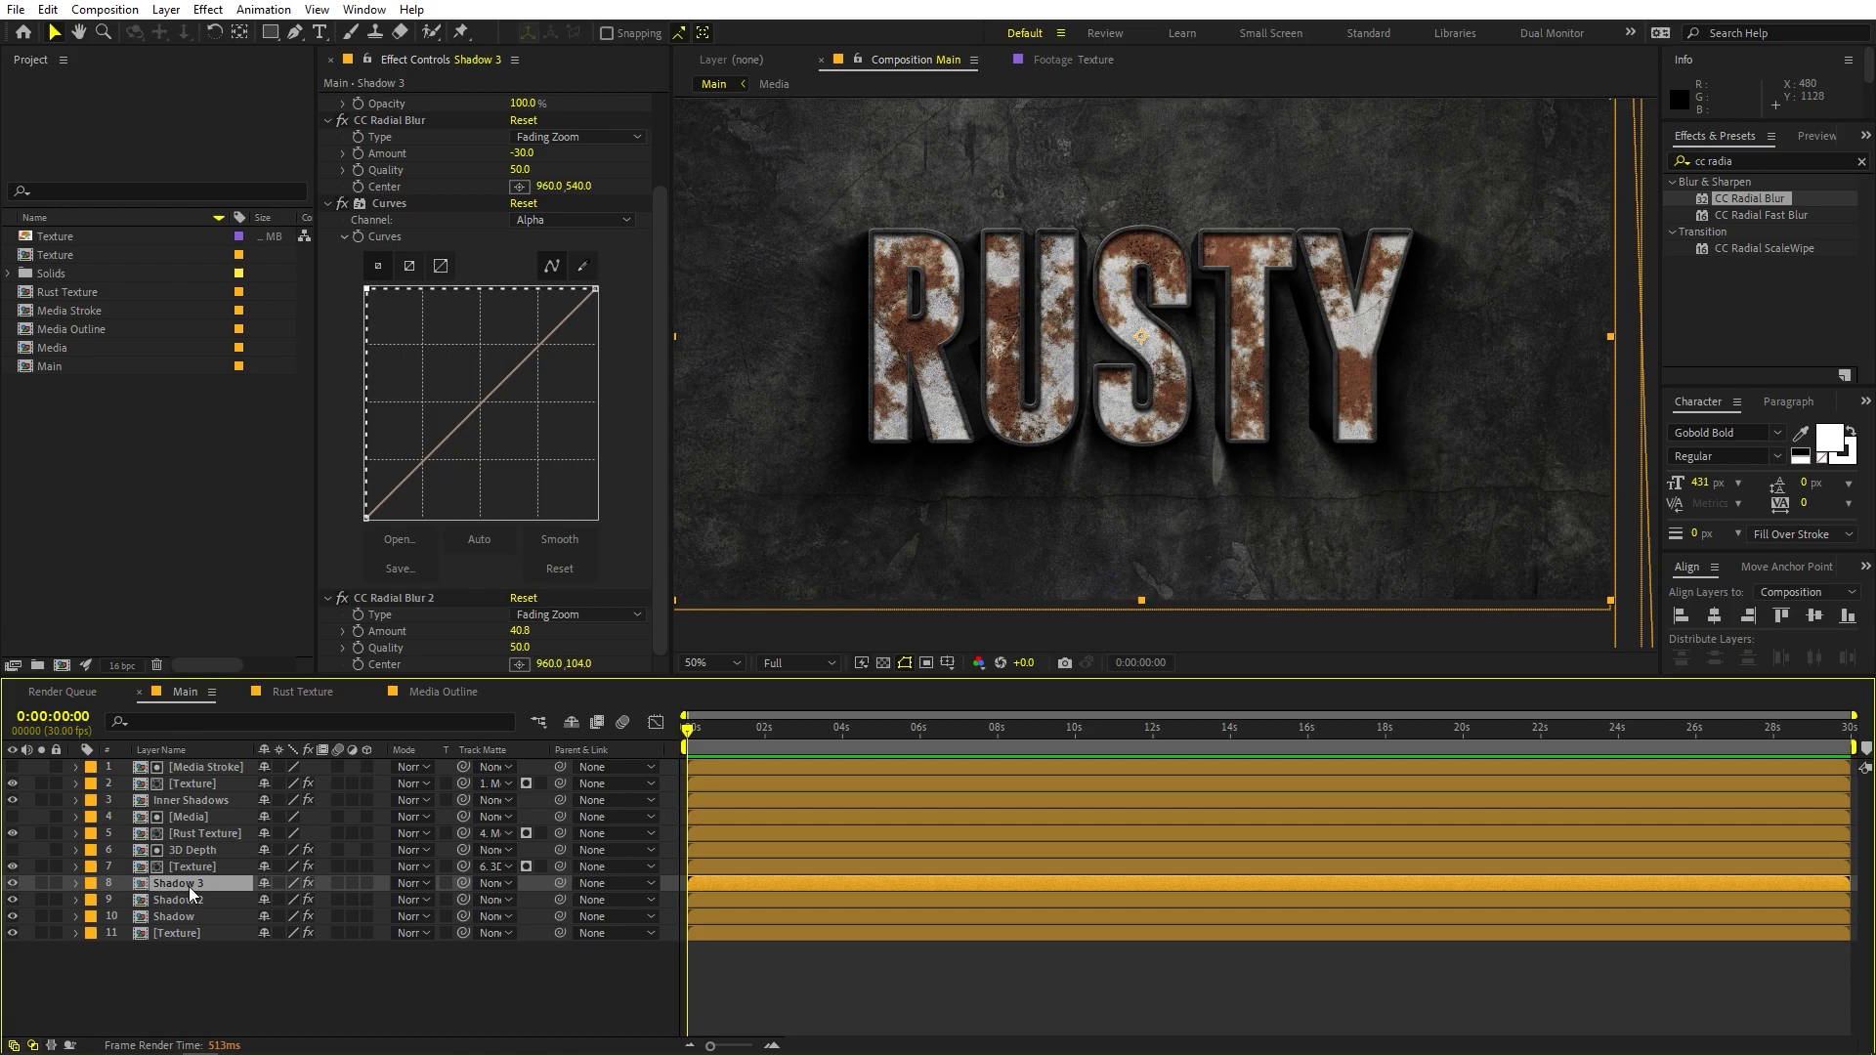
{"action": "key", "text": "ctrl+d"}
{"action": "scroll", "coordinate": [1128, 331], "scroll_direction": "down", "scroll_amount": 2}
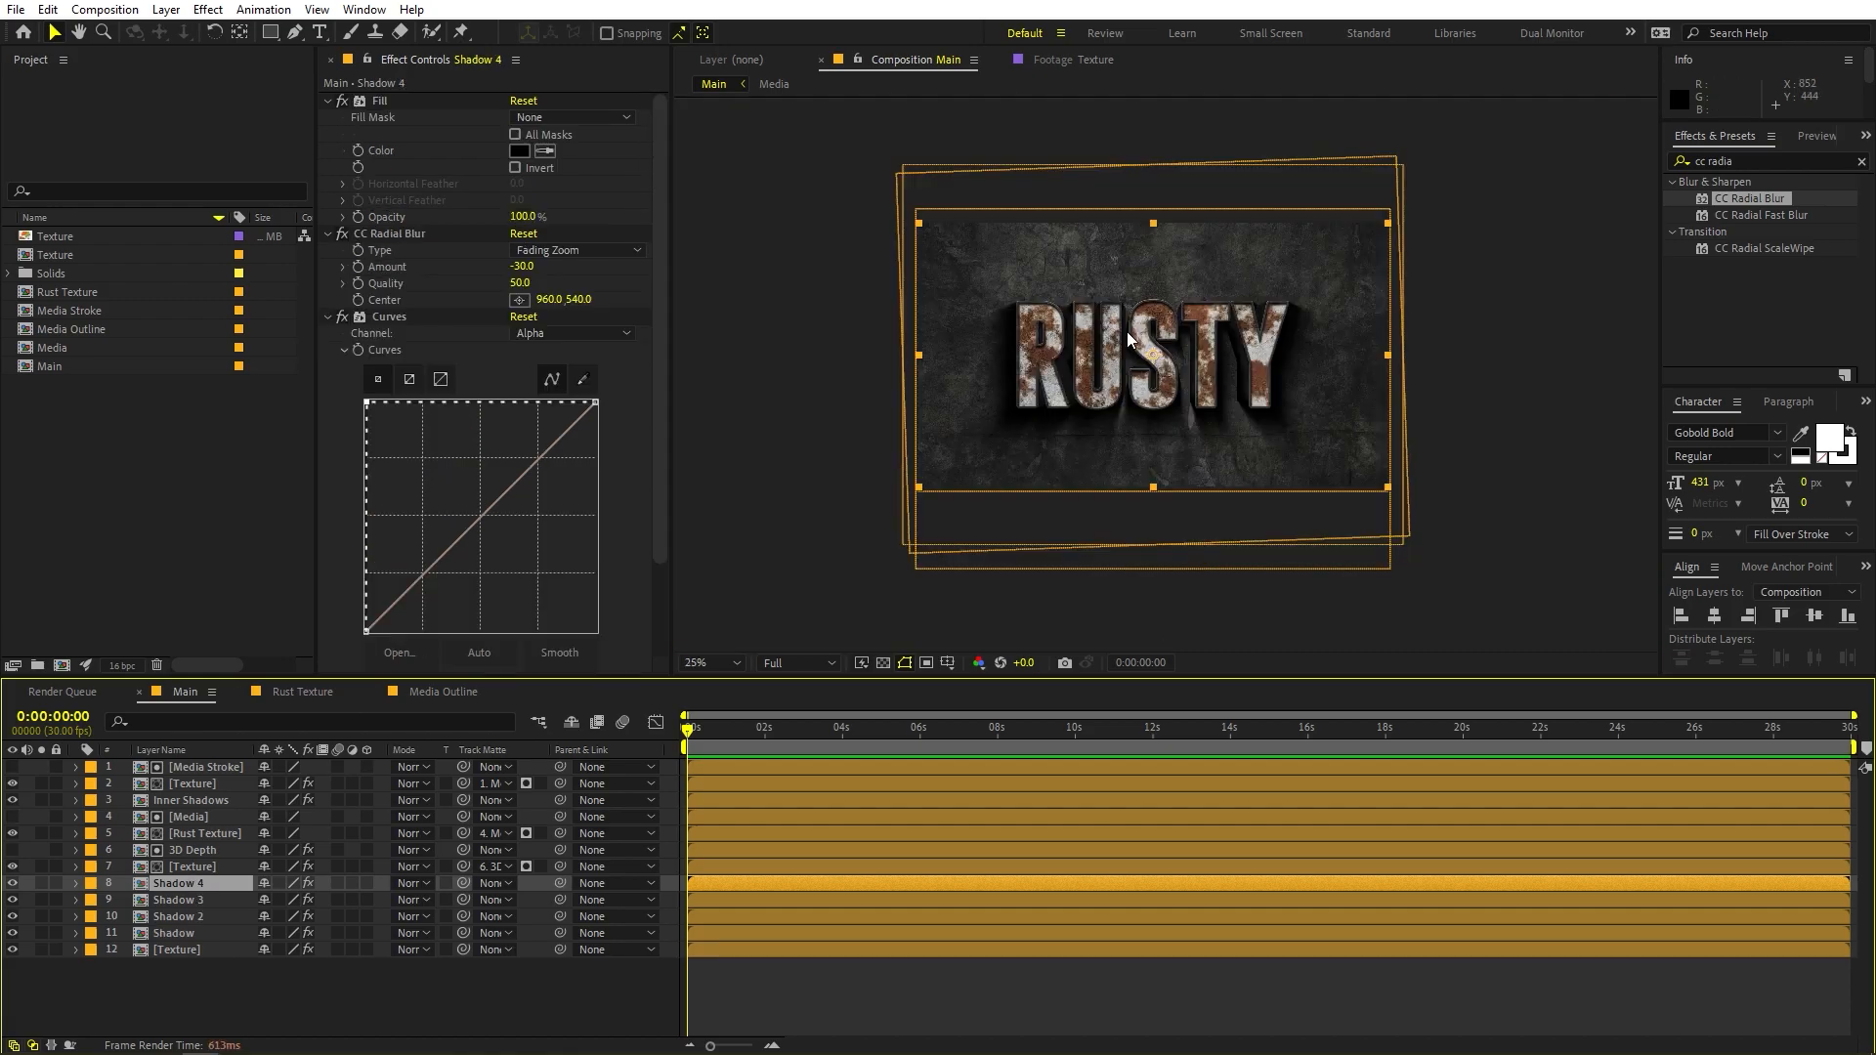
{"action": "scroll", "coordinate": [455, 420], "scroll_direction": "down", "scroll_amount": 3}
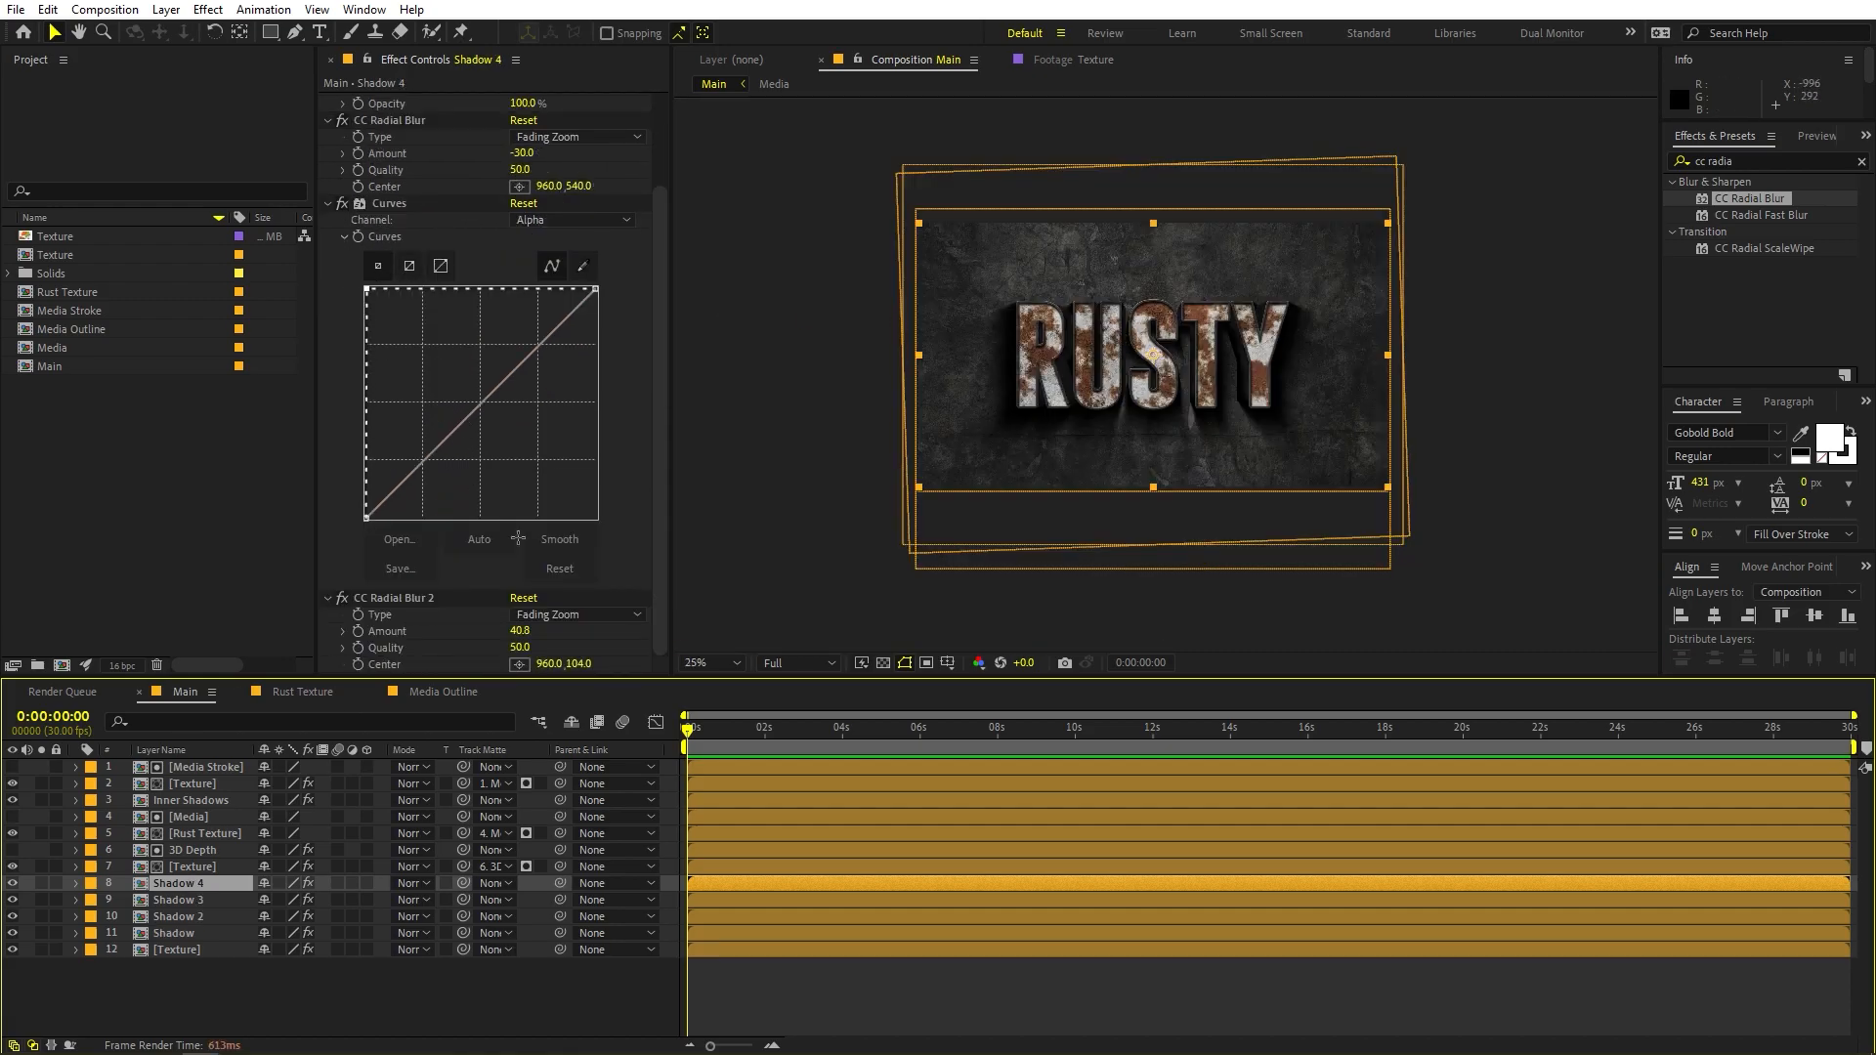
{"action": "left_click", "coordinate": [400, 597]}
{"action": "scroll", "coordinate": [1131, 347], "scroll_direction": "up", "scroll_amount": 2}
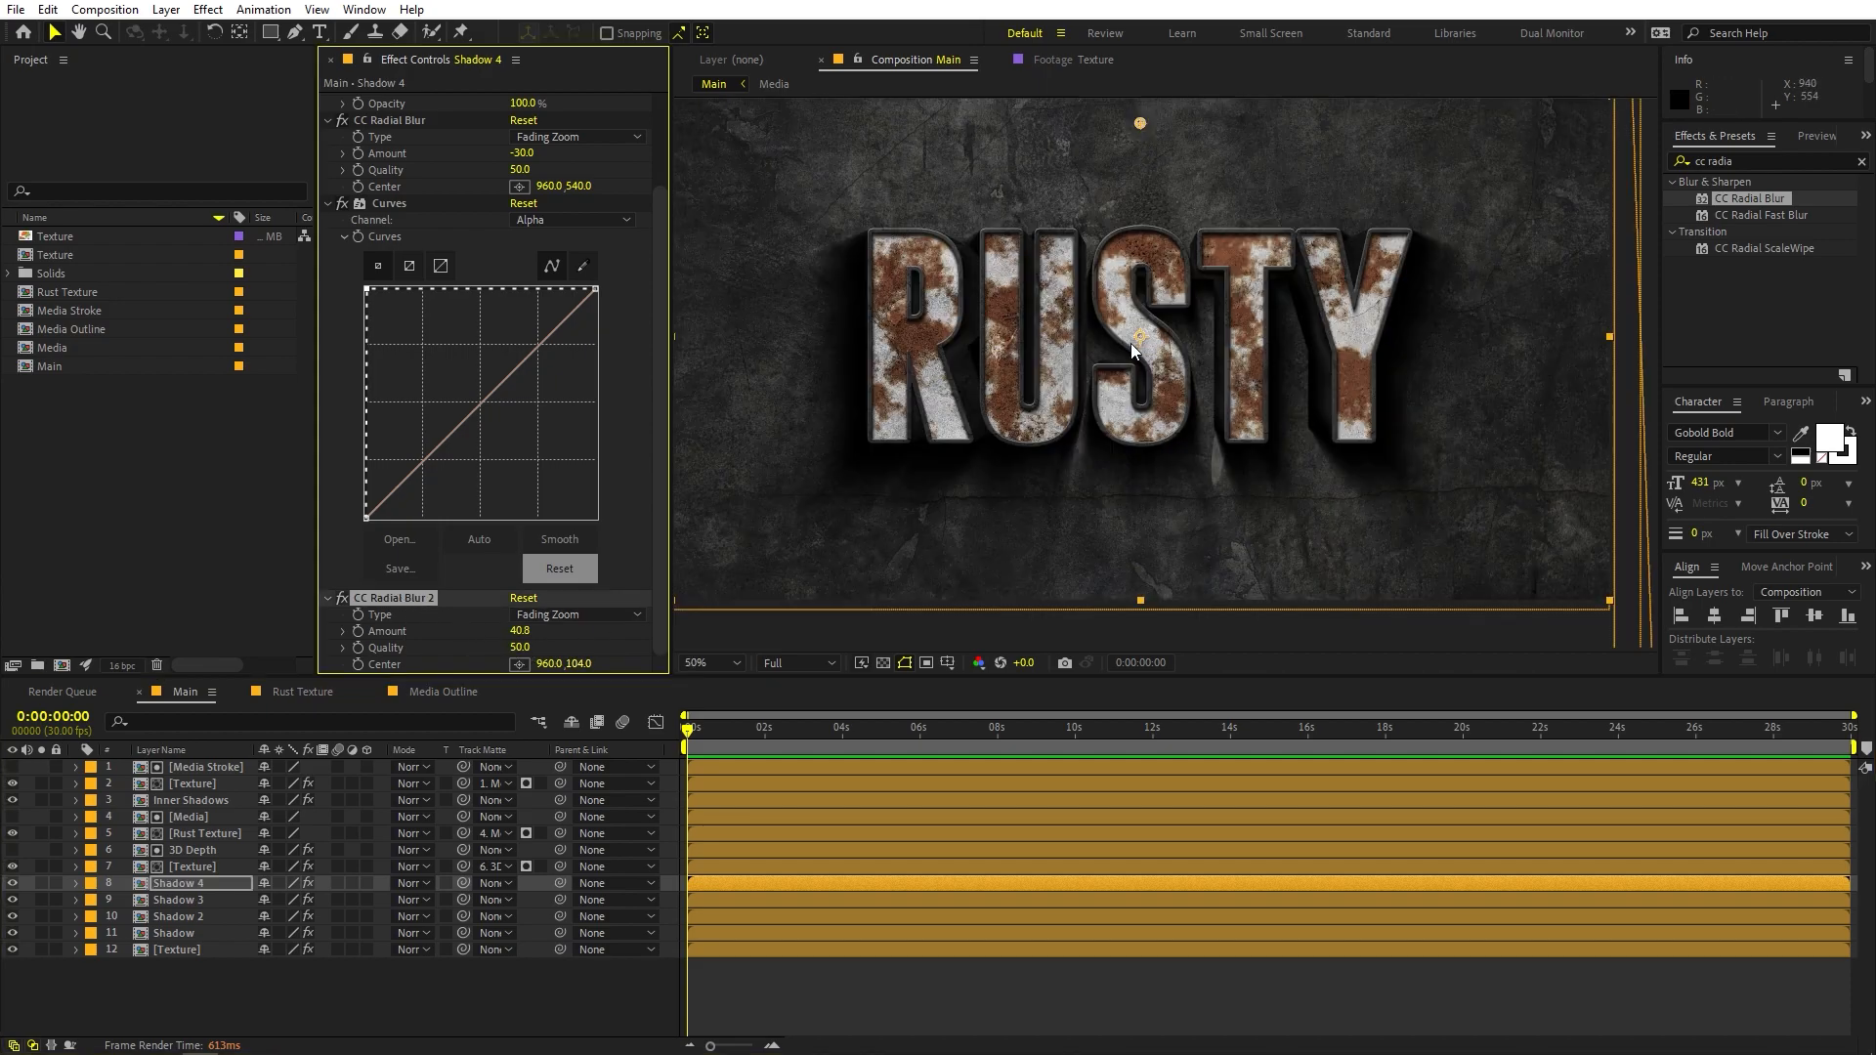
{"action": "left_click_drag", "start_coordinate": [1140, 124], "coordinate": [1399, 227]}
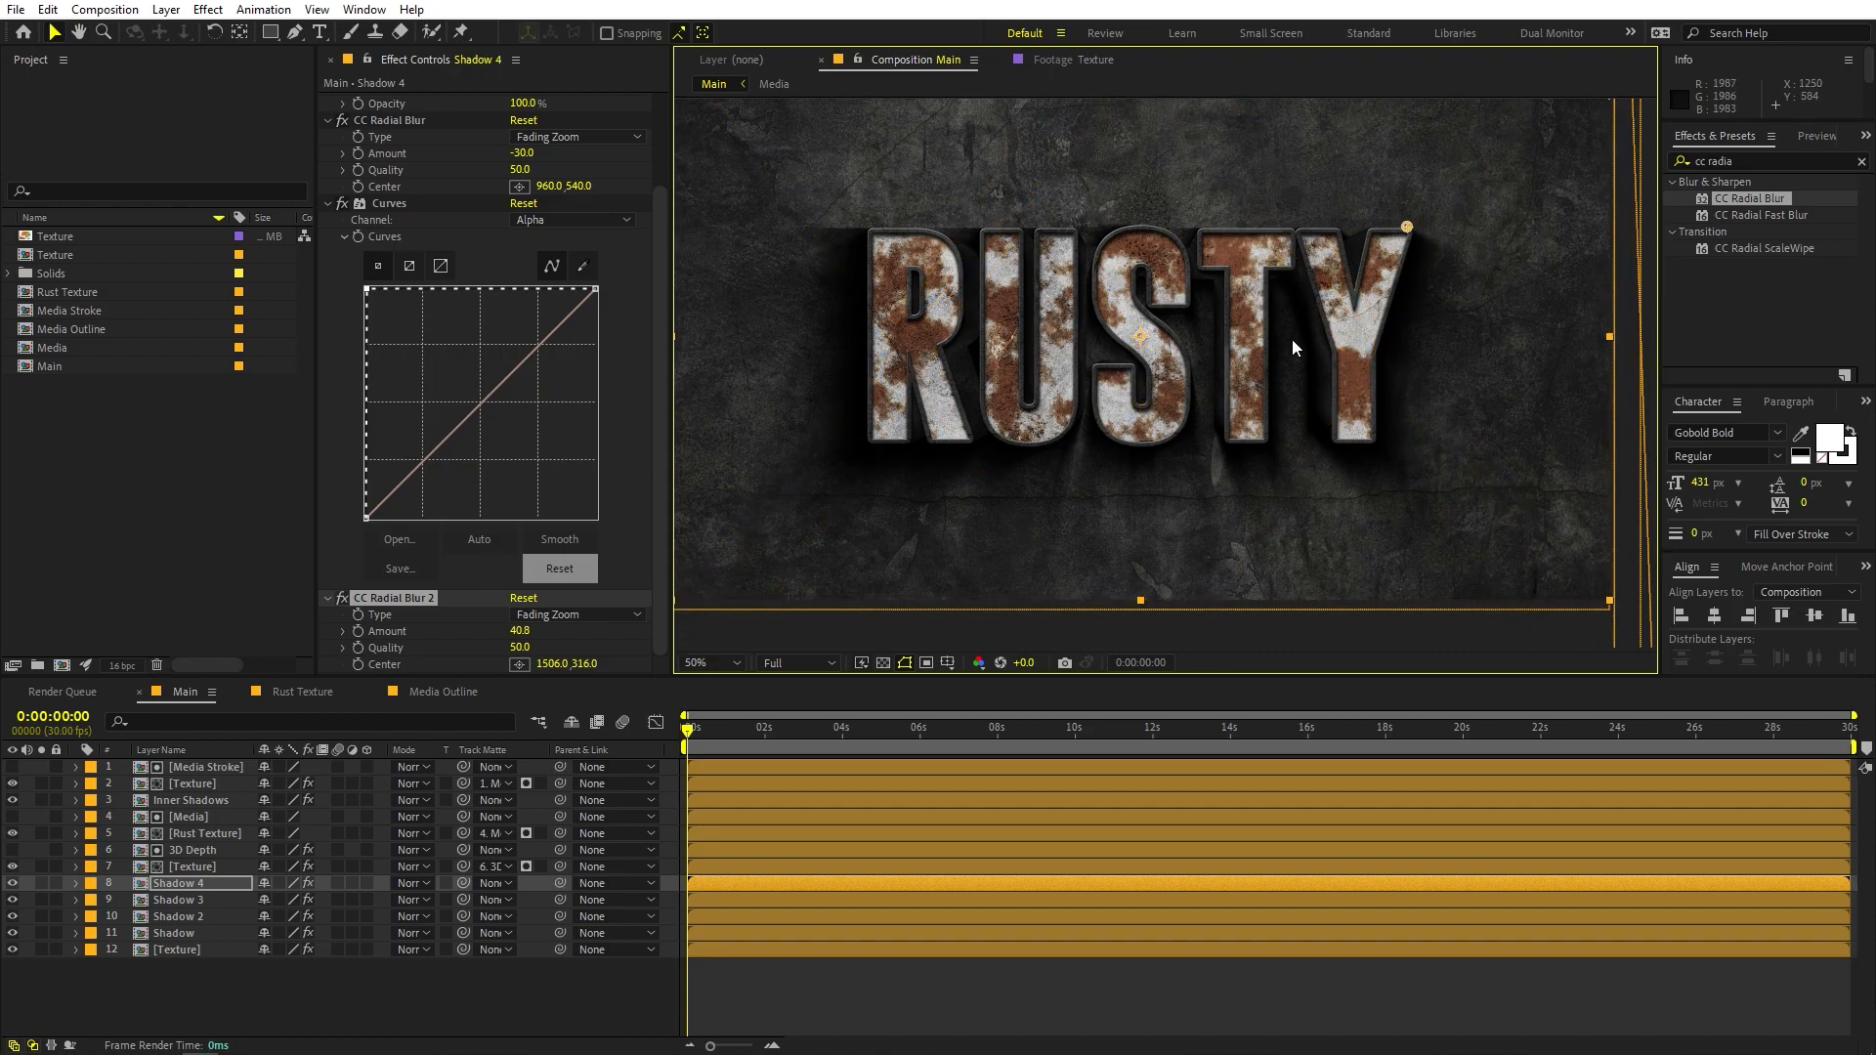
Set the amount of the second CC Radial Blur on the Shadow 4 layer to 17.5
{"action": "scroll", "coordinate": [1297, 380], "scroll_direction": "up", "scroll_amount": 2}
{"action": "scroll", "coordinate": [1454, 283], "scroll_direction": "down", "scroll_amount": 1}
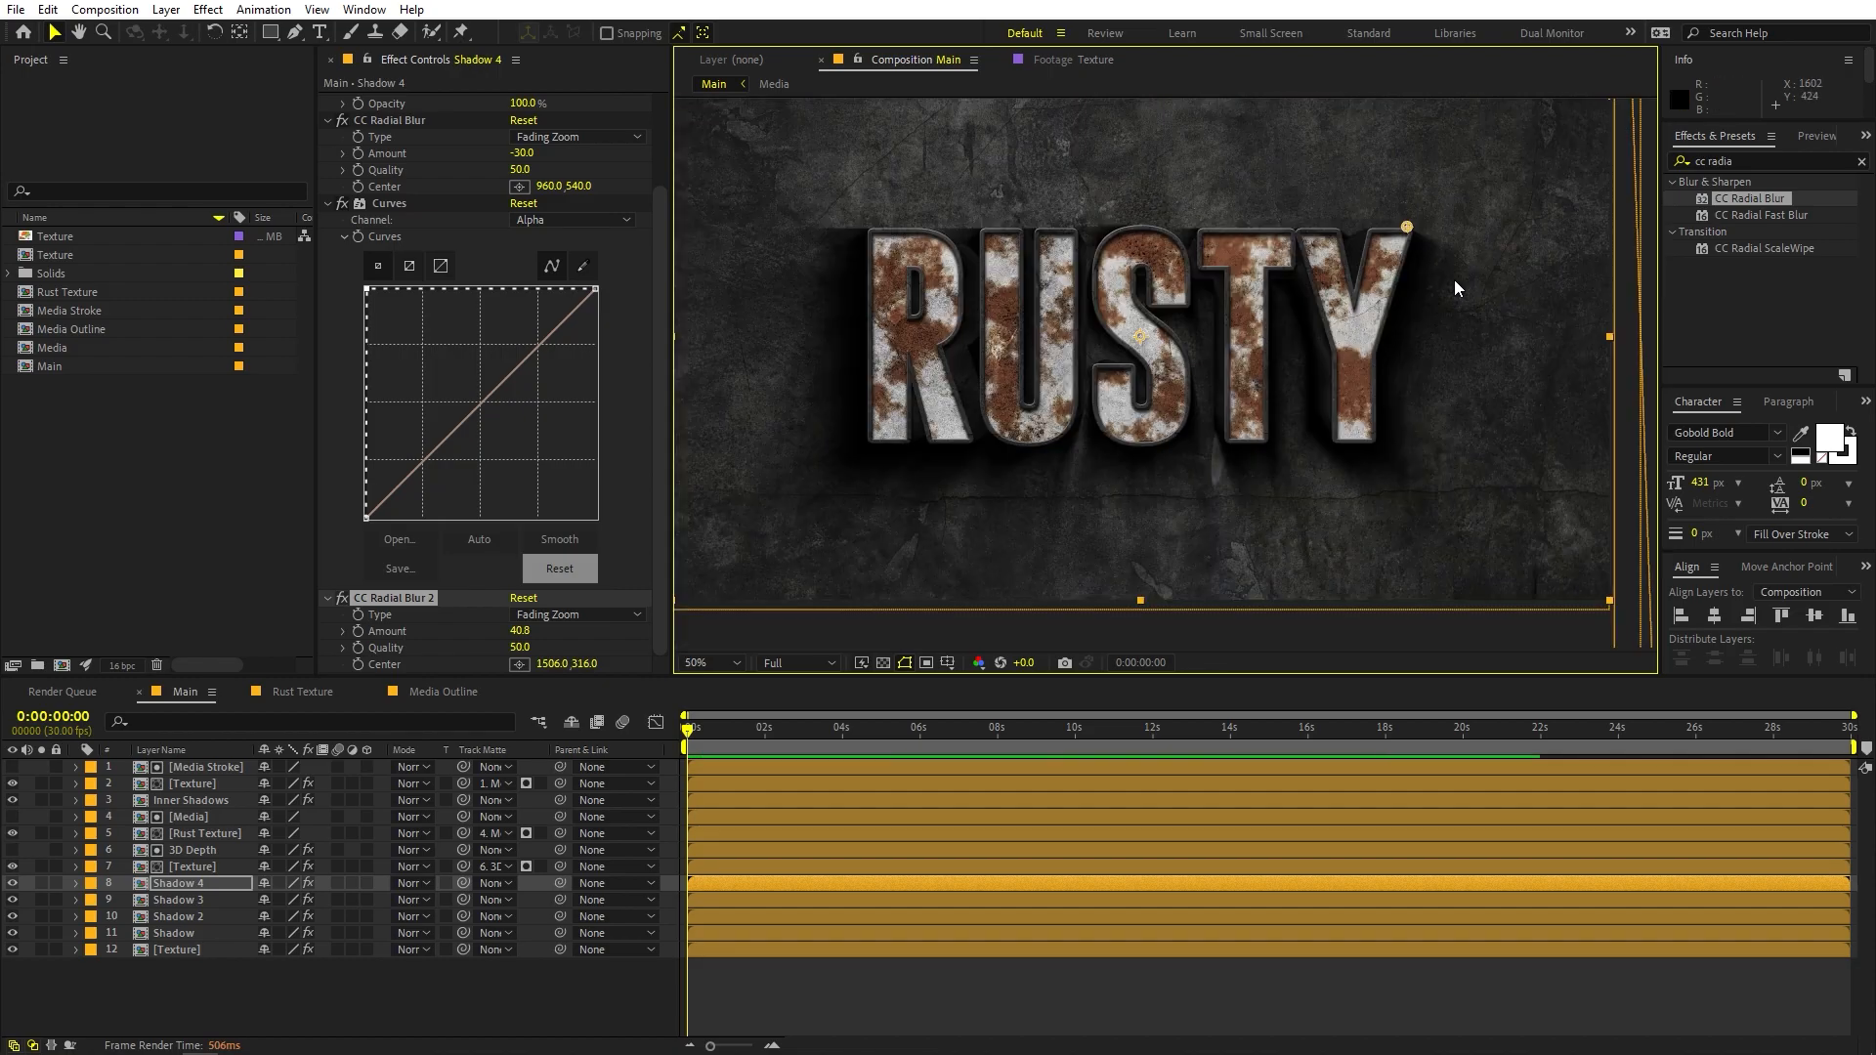
{"action": "left_click", "coordinate": [189, 881]}
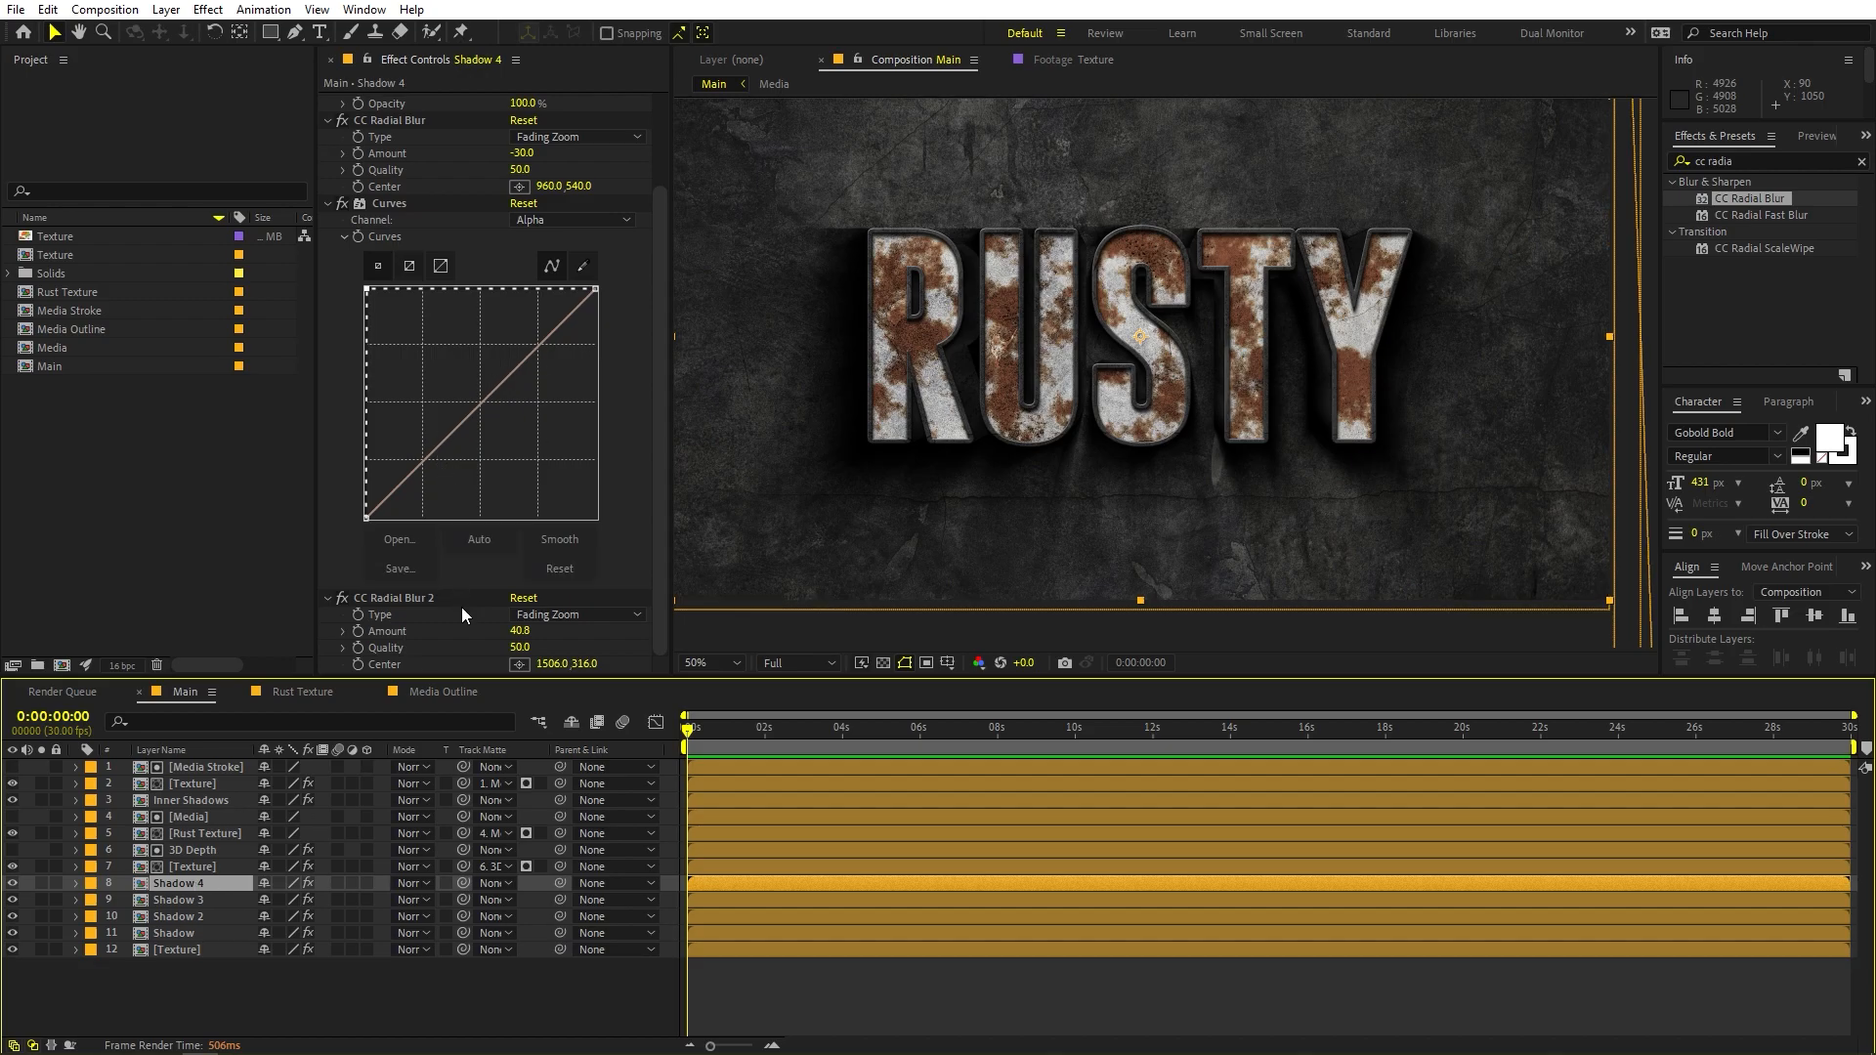
{"action": "left_click_drag", "start_coordinate": [516, 630], "coordinate": [320, 667]}
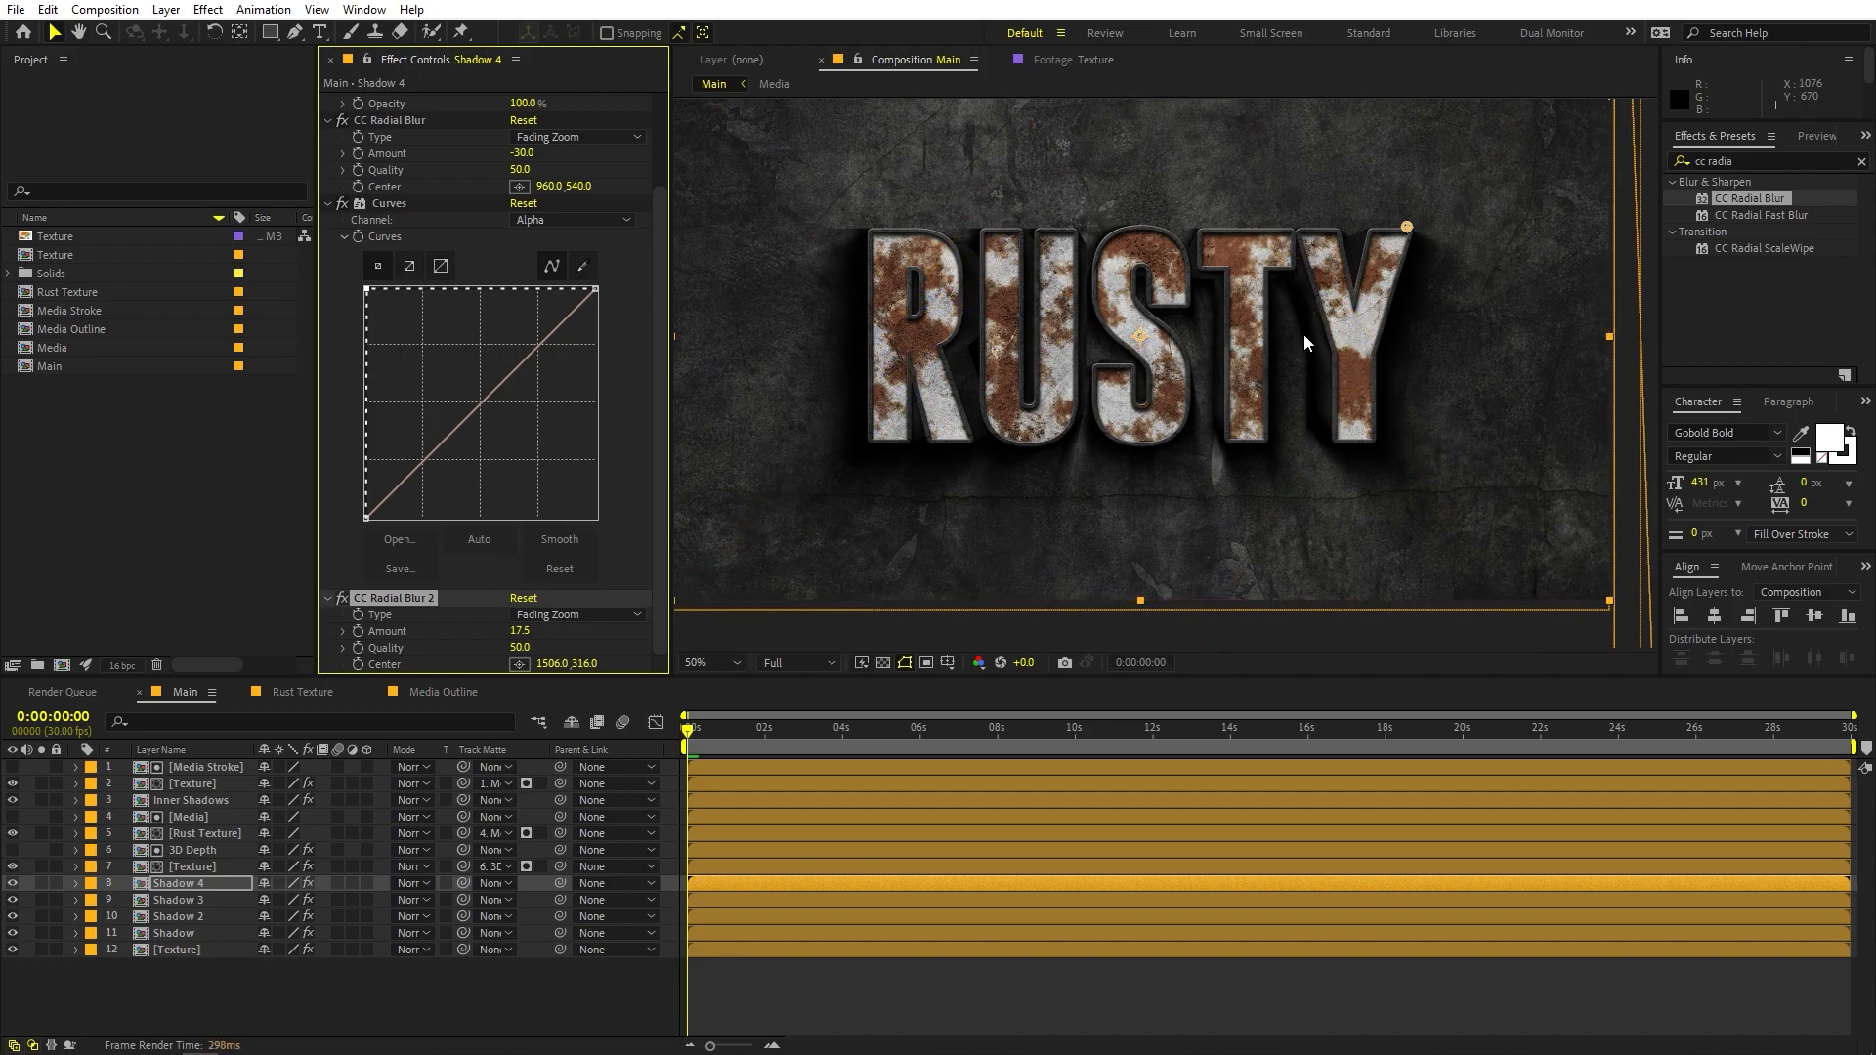
Move the Shadow 4 layer's second CC Radial Blur center to 1646, 150 and set the layer's opacity to 72%
{"action": "left_click_drag", "start_coordinate": [1406, 227], "coordinate": [1474, 146]}
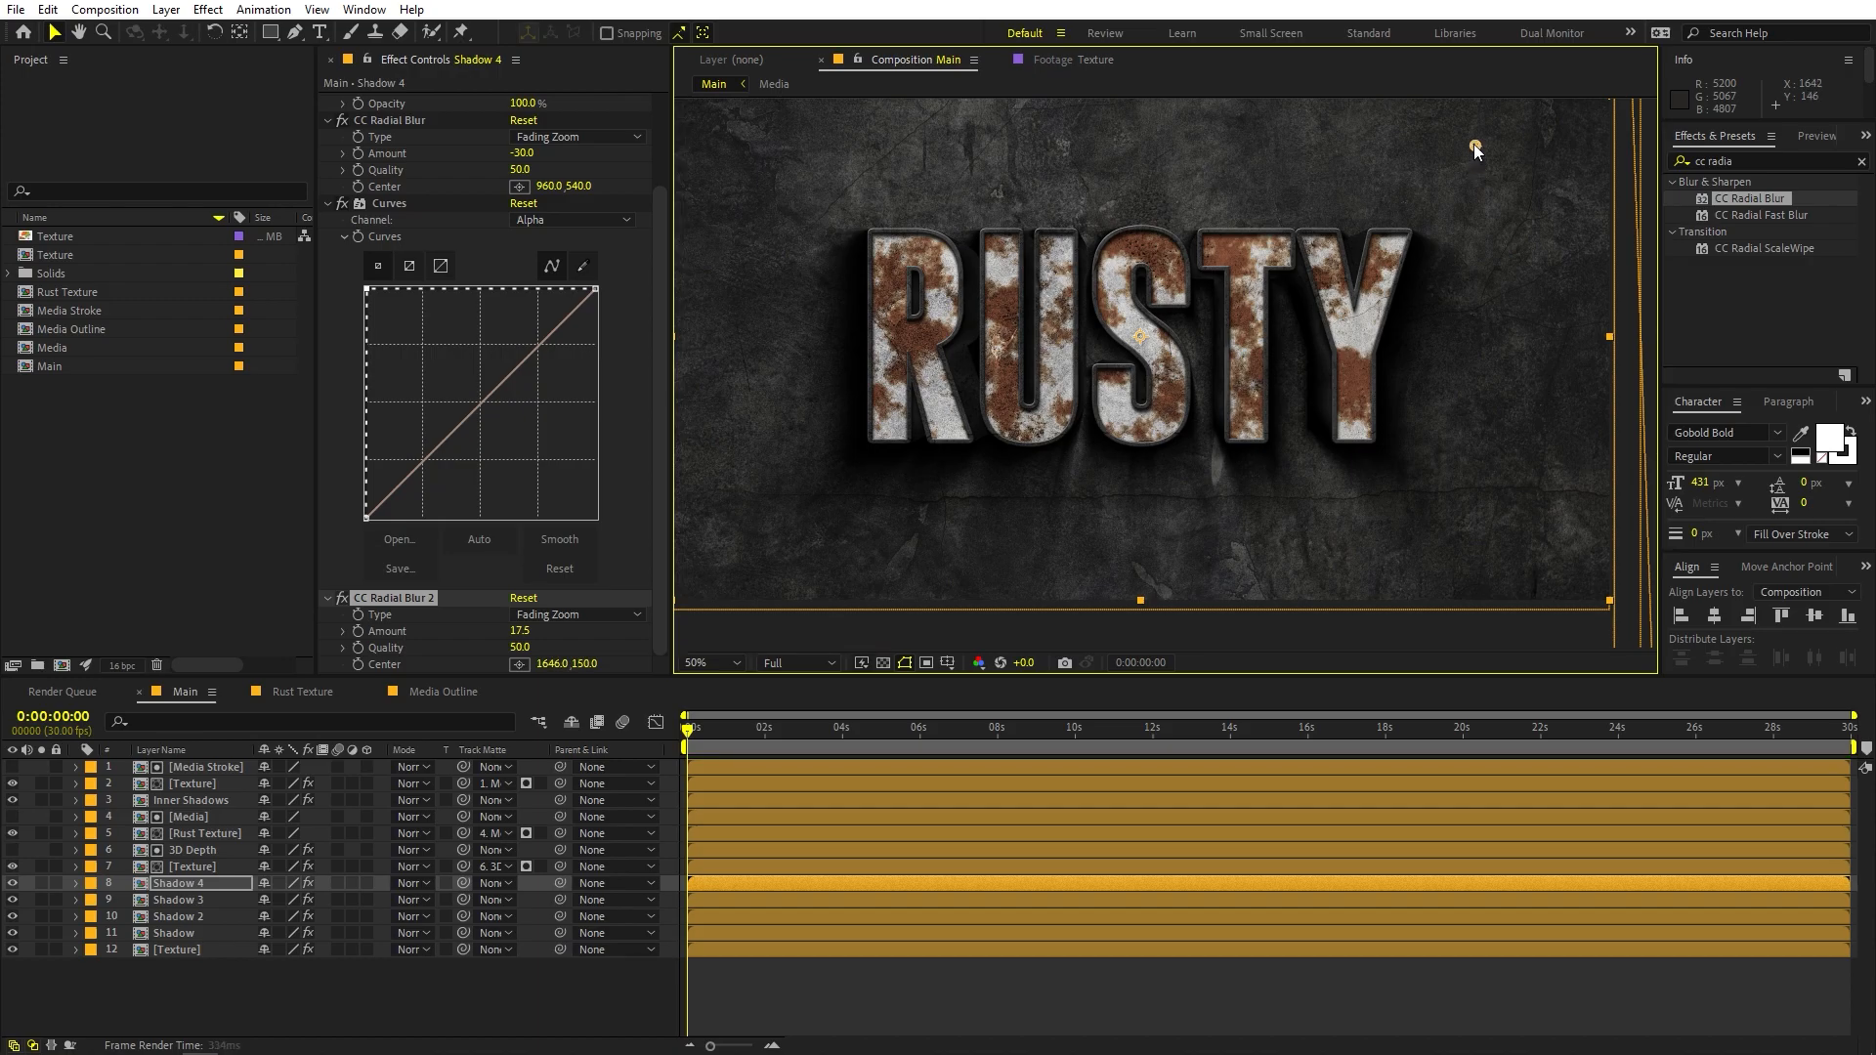
{"action": "left_click", "coordinate": [189, 881]}
{"action": "key", "text": "t"}
{"action": "left_click_drag", "start_coordinate": [62, 917], "coordinate": [56, 917]}
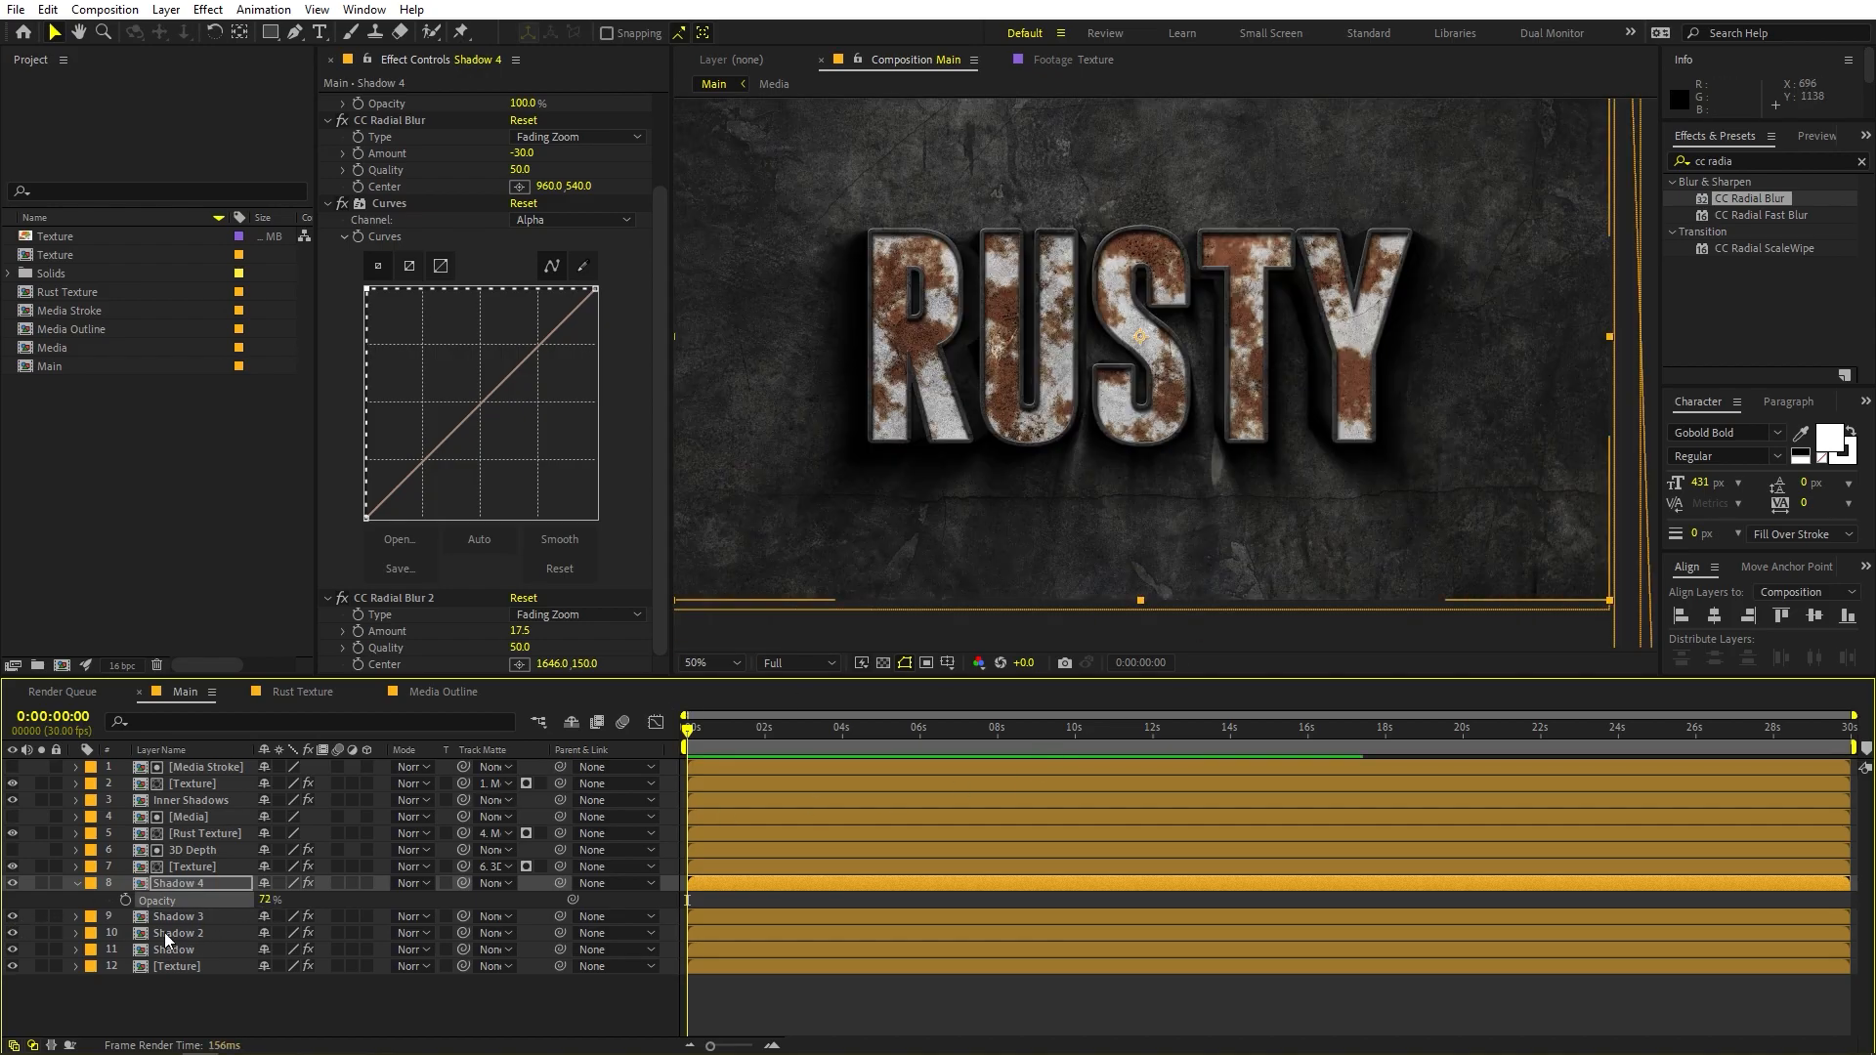
{"action": "left_click", "coordinate": [12, 883]}
{"action": "left_click", "coordinate": [12, 882]}
{"action": "left_click", "coordinate": [12, 883]}
{"action": "left_click", "coordinate": [12, 883]}
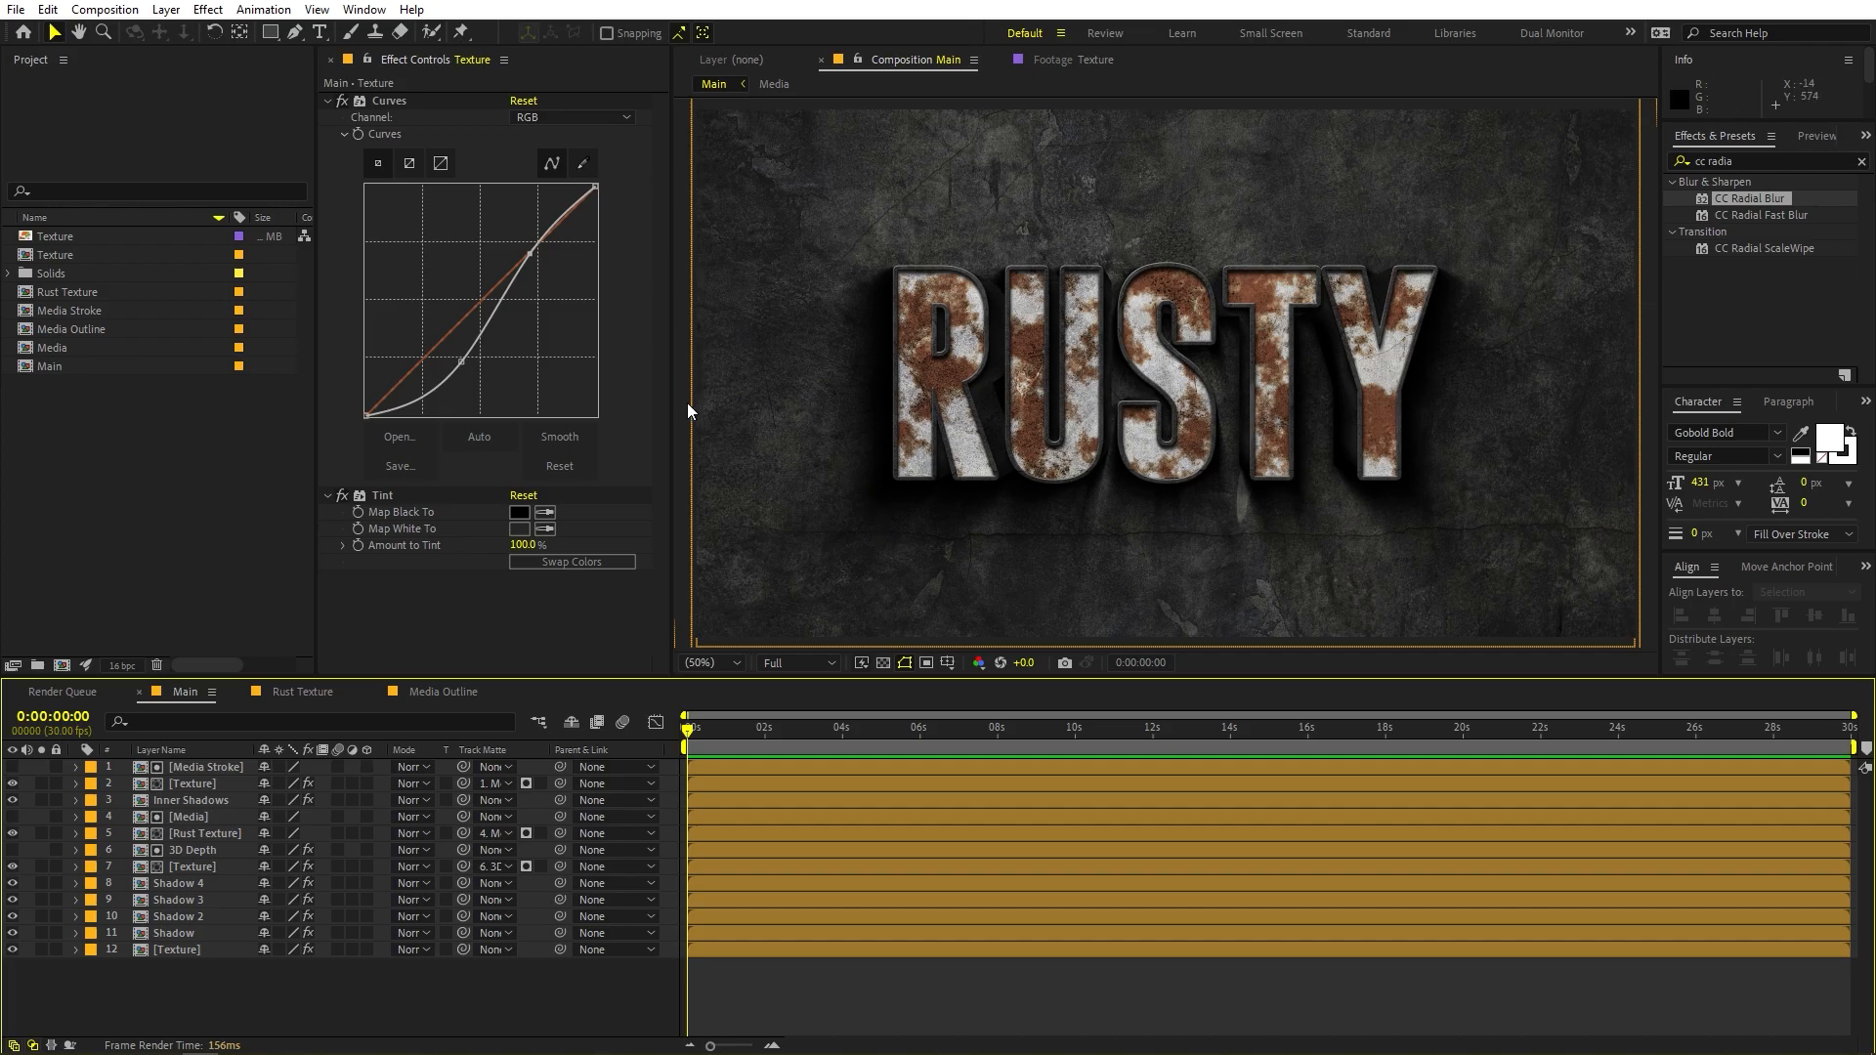
Add an adjustment layer on top of the Main composition and apply an Exposure effect with exposure -1.45
{"action": "right_click", "coordinate": [226, 991]}
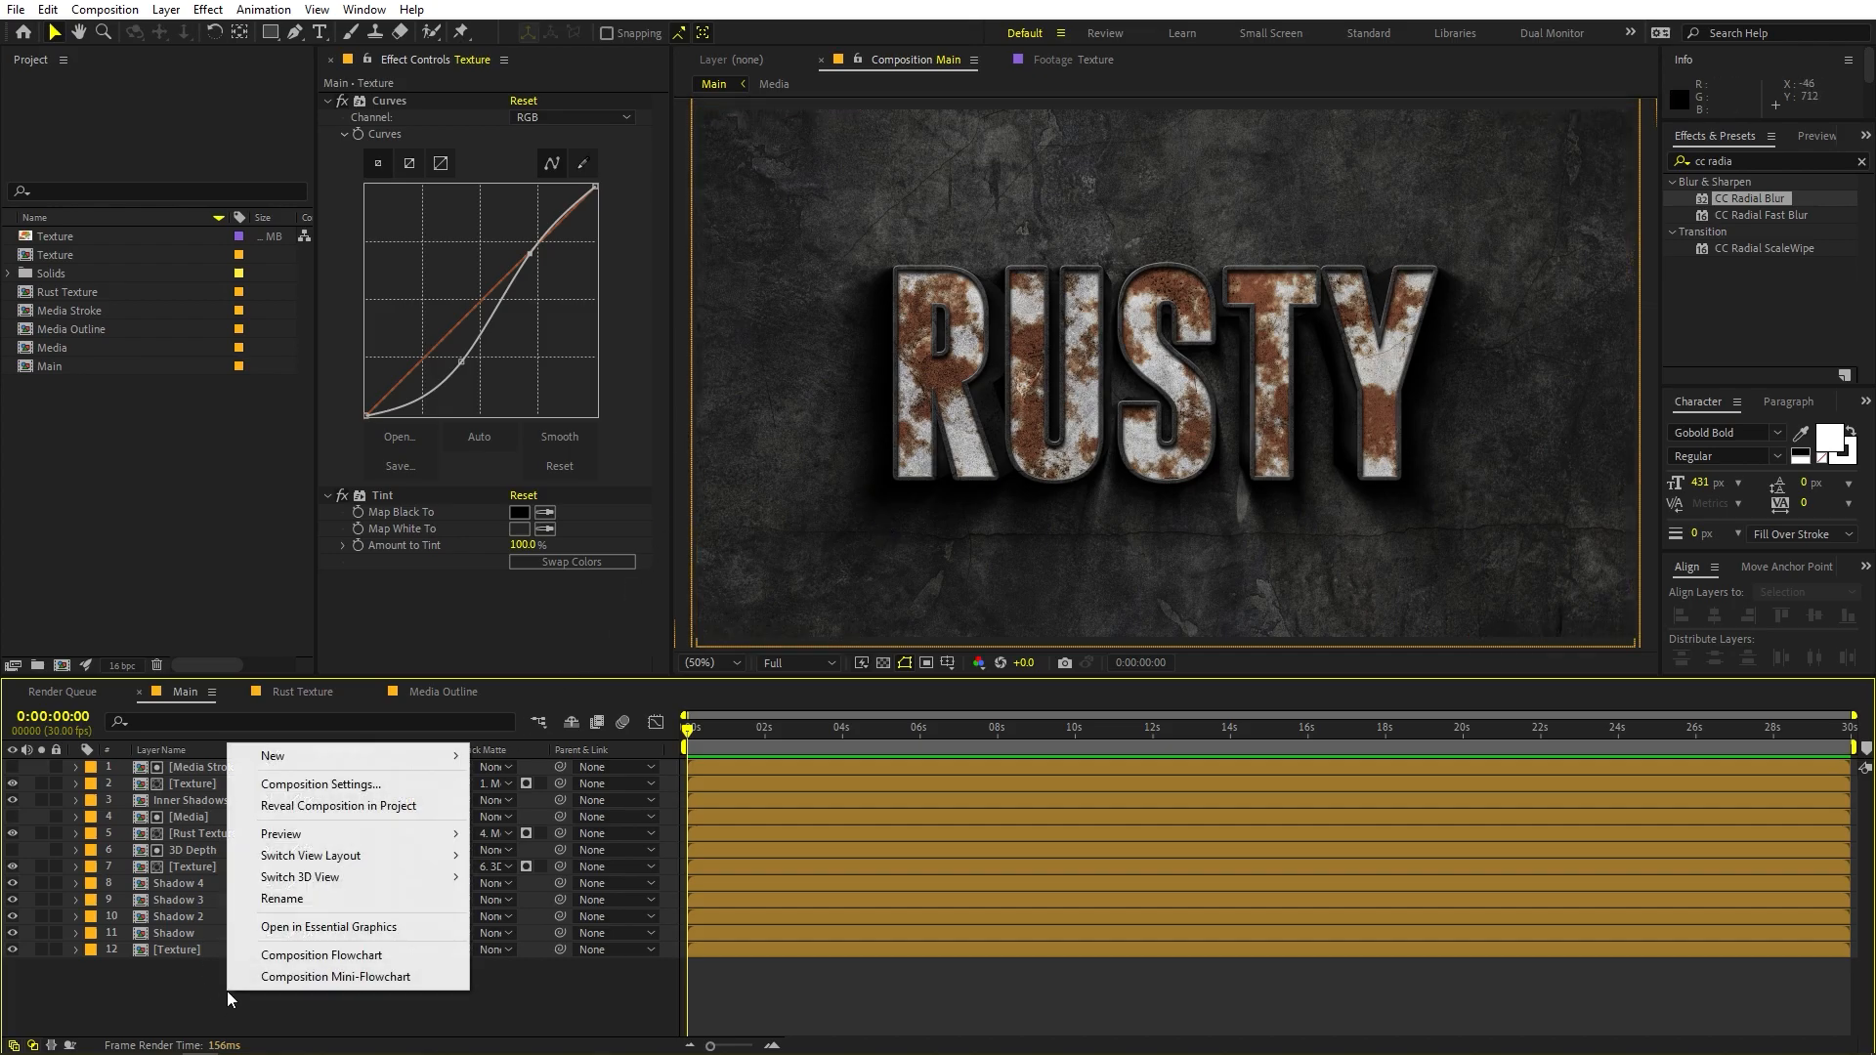
{"action": "mouse_move", "coordinate": [367, 754]}
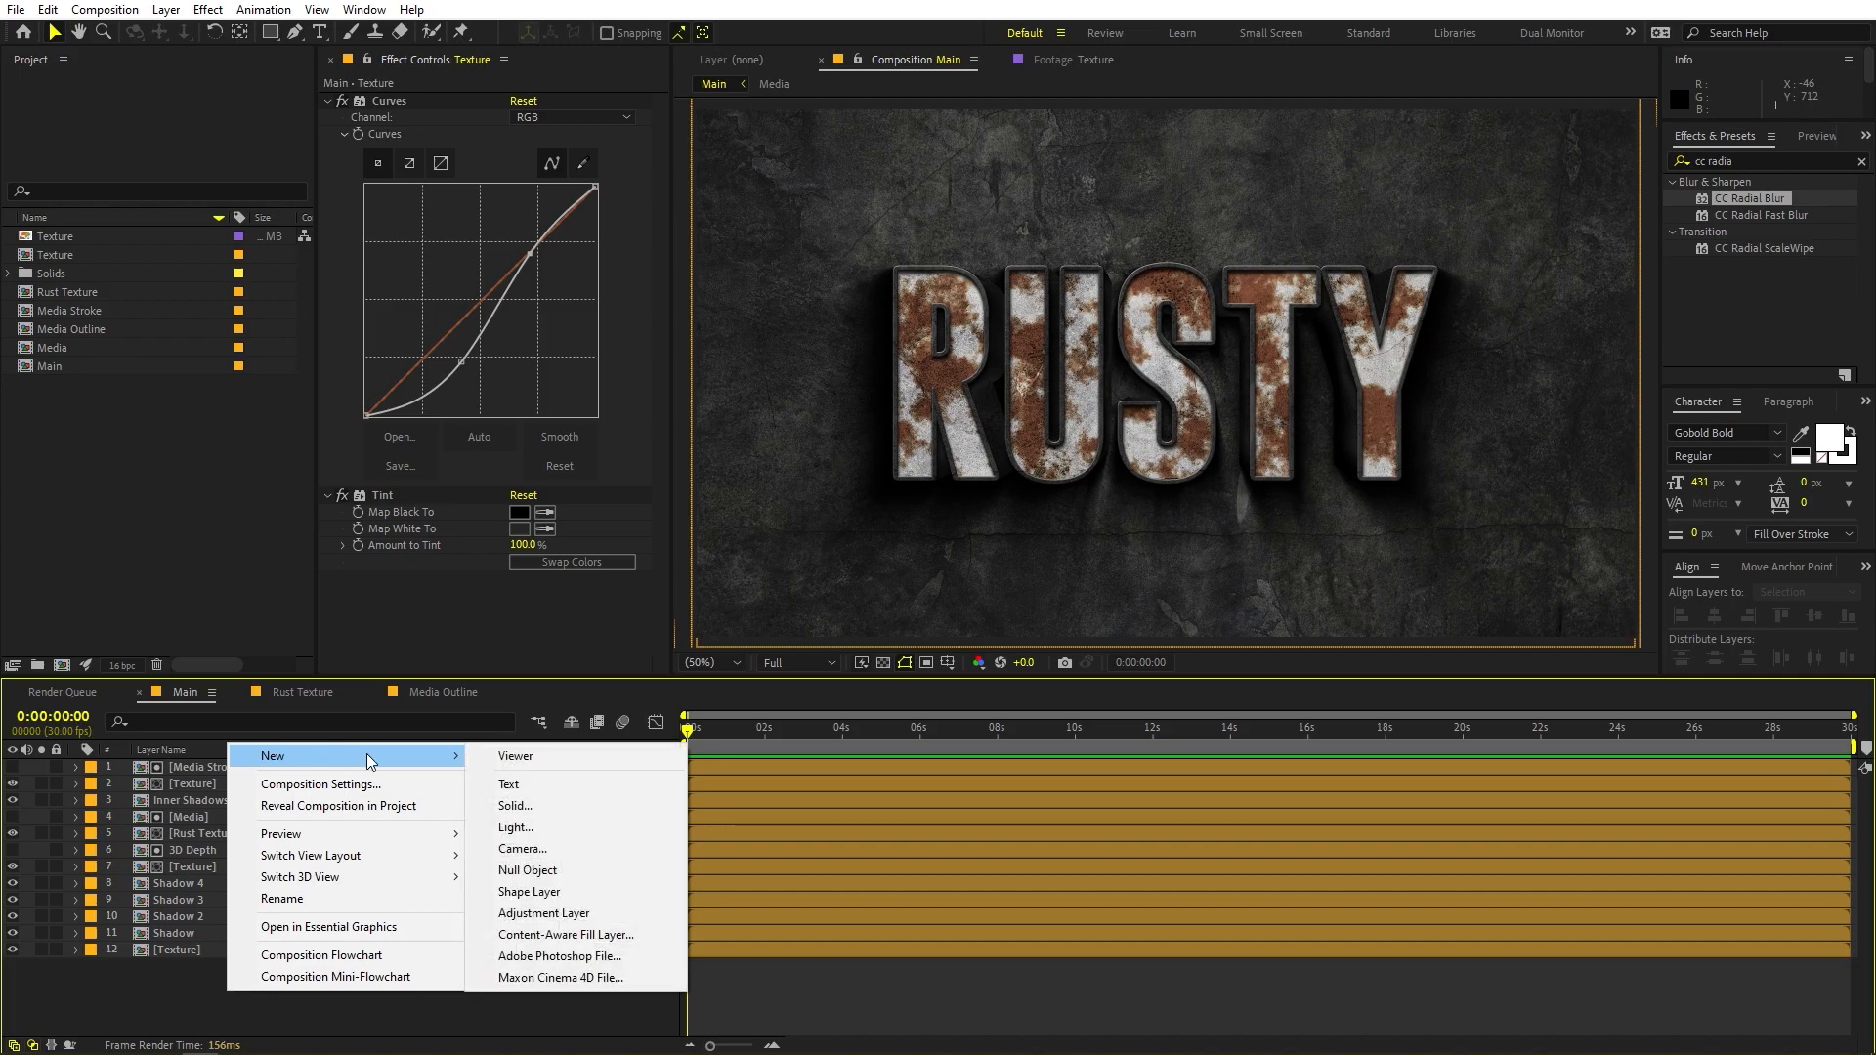
{"action": "left_click", "coordinate": [549, 913]}
{"action": "left_click", "coordinate": [1752, 164]}
{"action": "left_click", "coordinate": [1720, 161]}
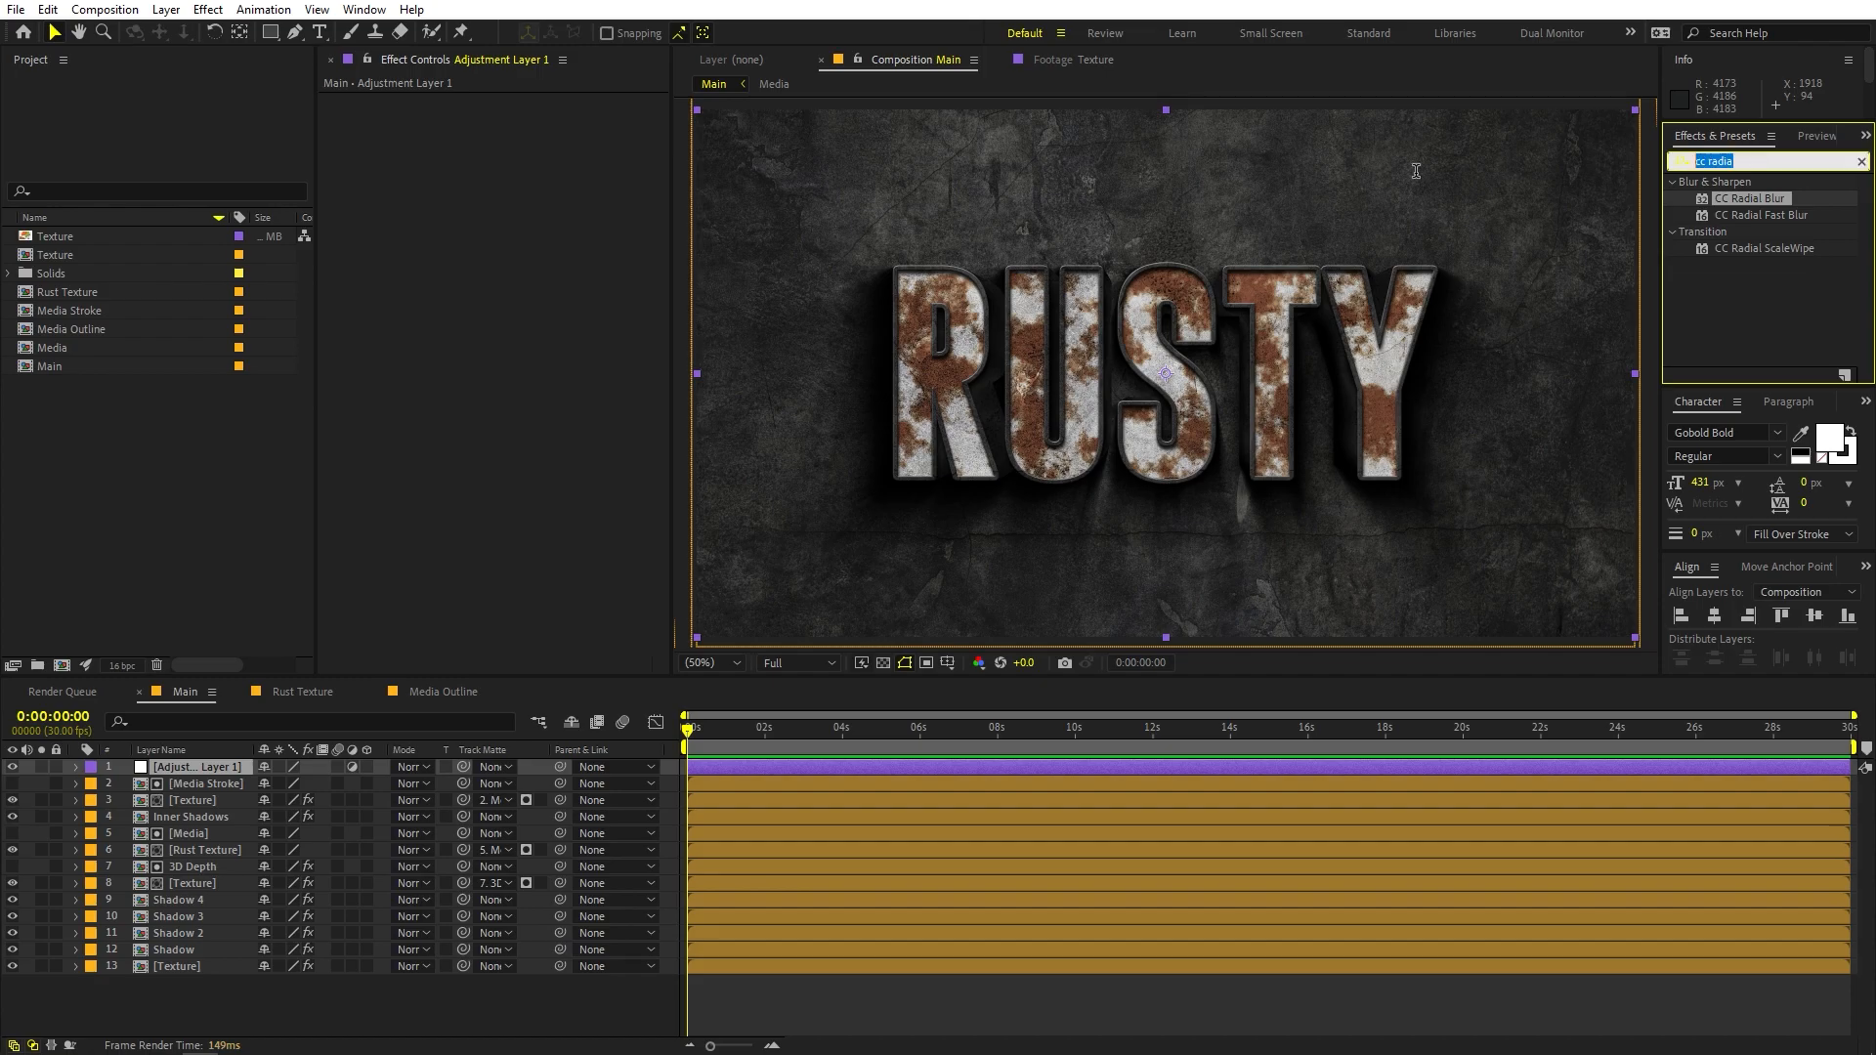
{"action": "type", "text": "expos"}
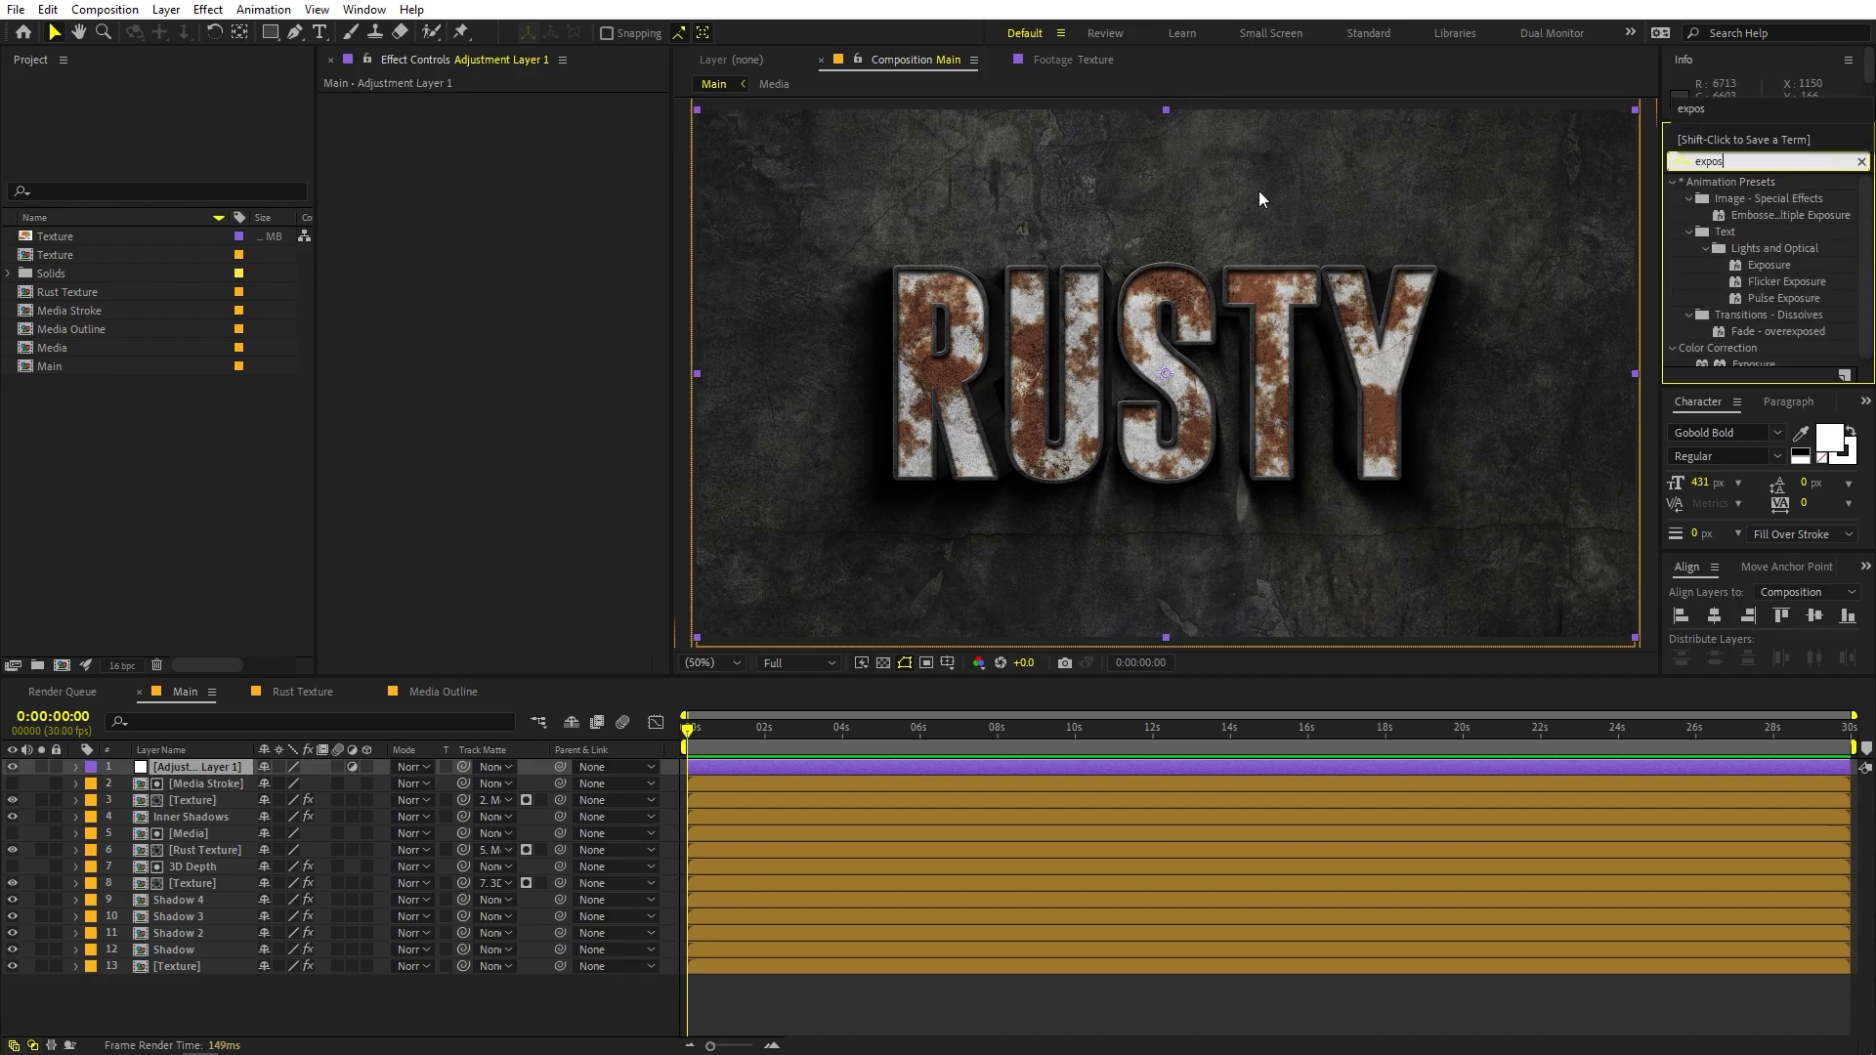
{"action": "scroll", "coordinate": [1767, 266], "scroll_direction": "down", "scroll_amount": 2}
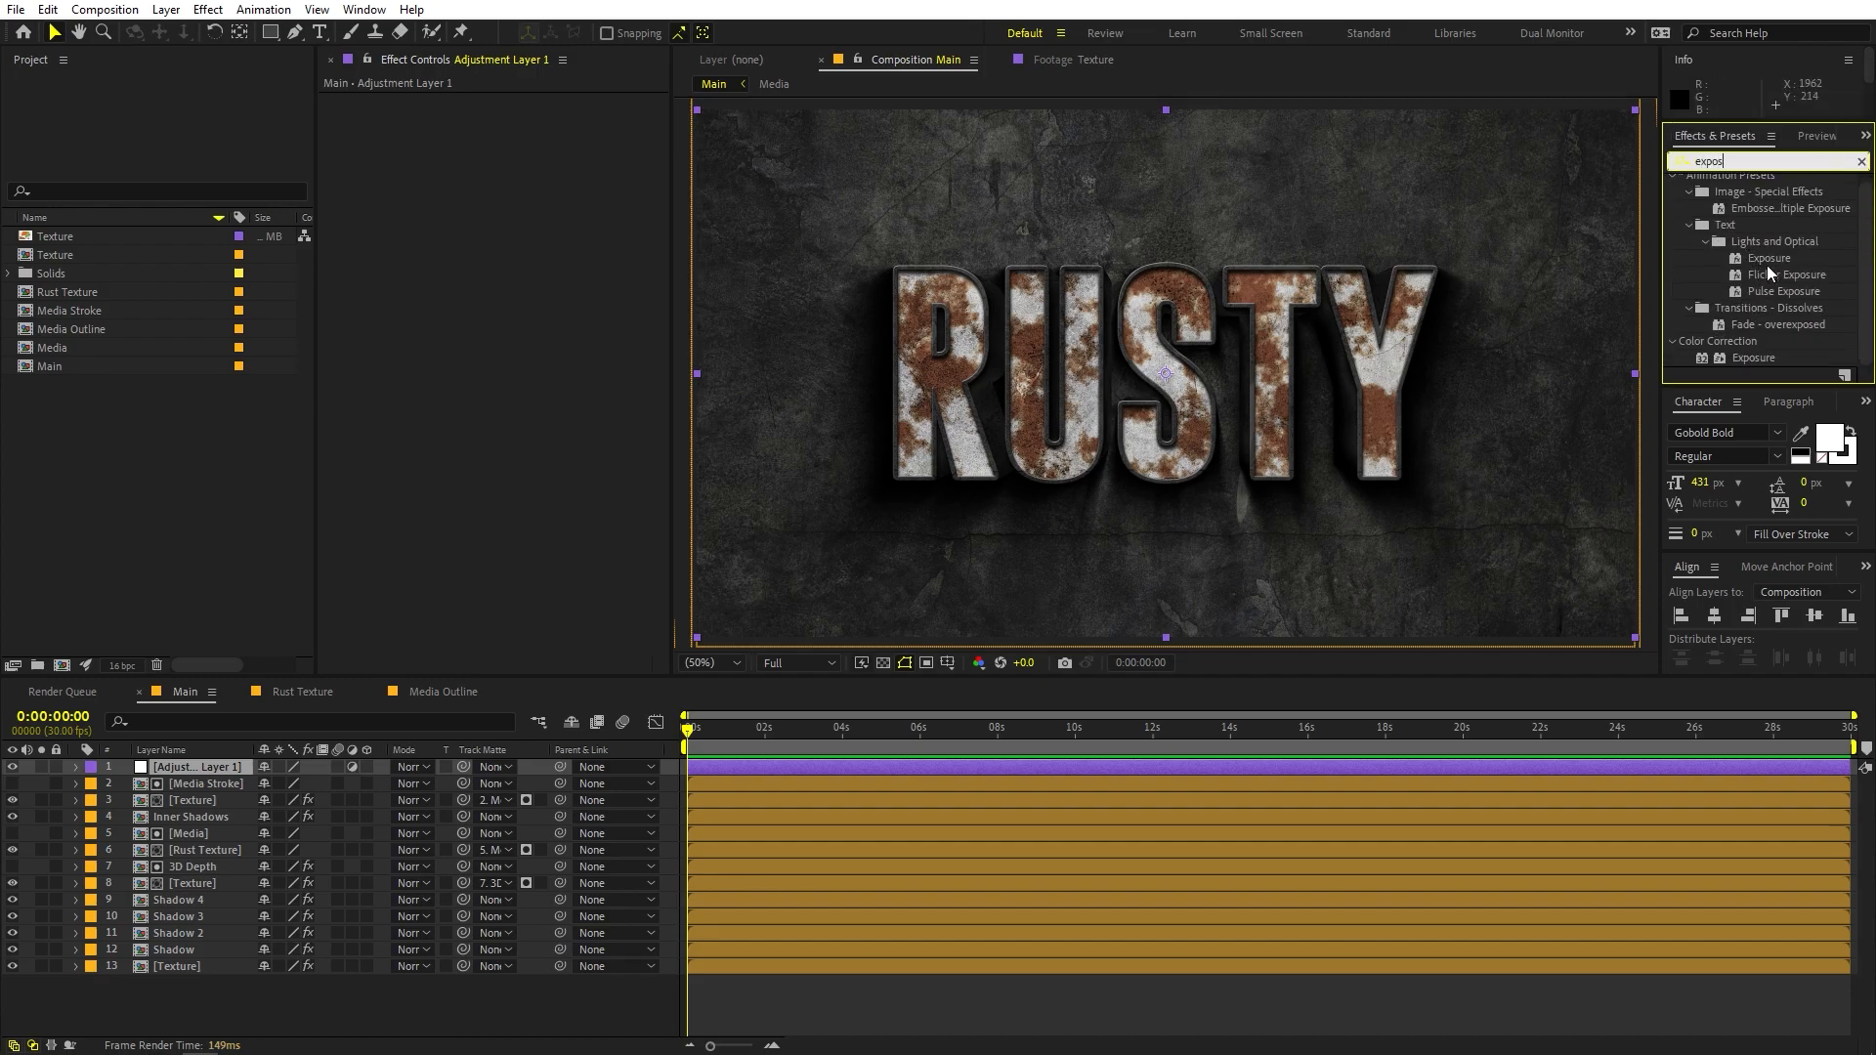
{"action": "left_click_drag", "start_coordinate": [1753, 360], "coordinate": [195, 768]}
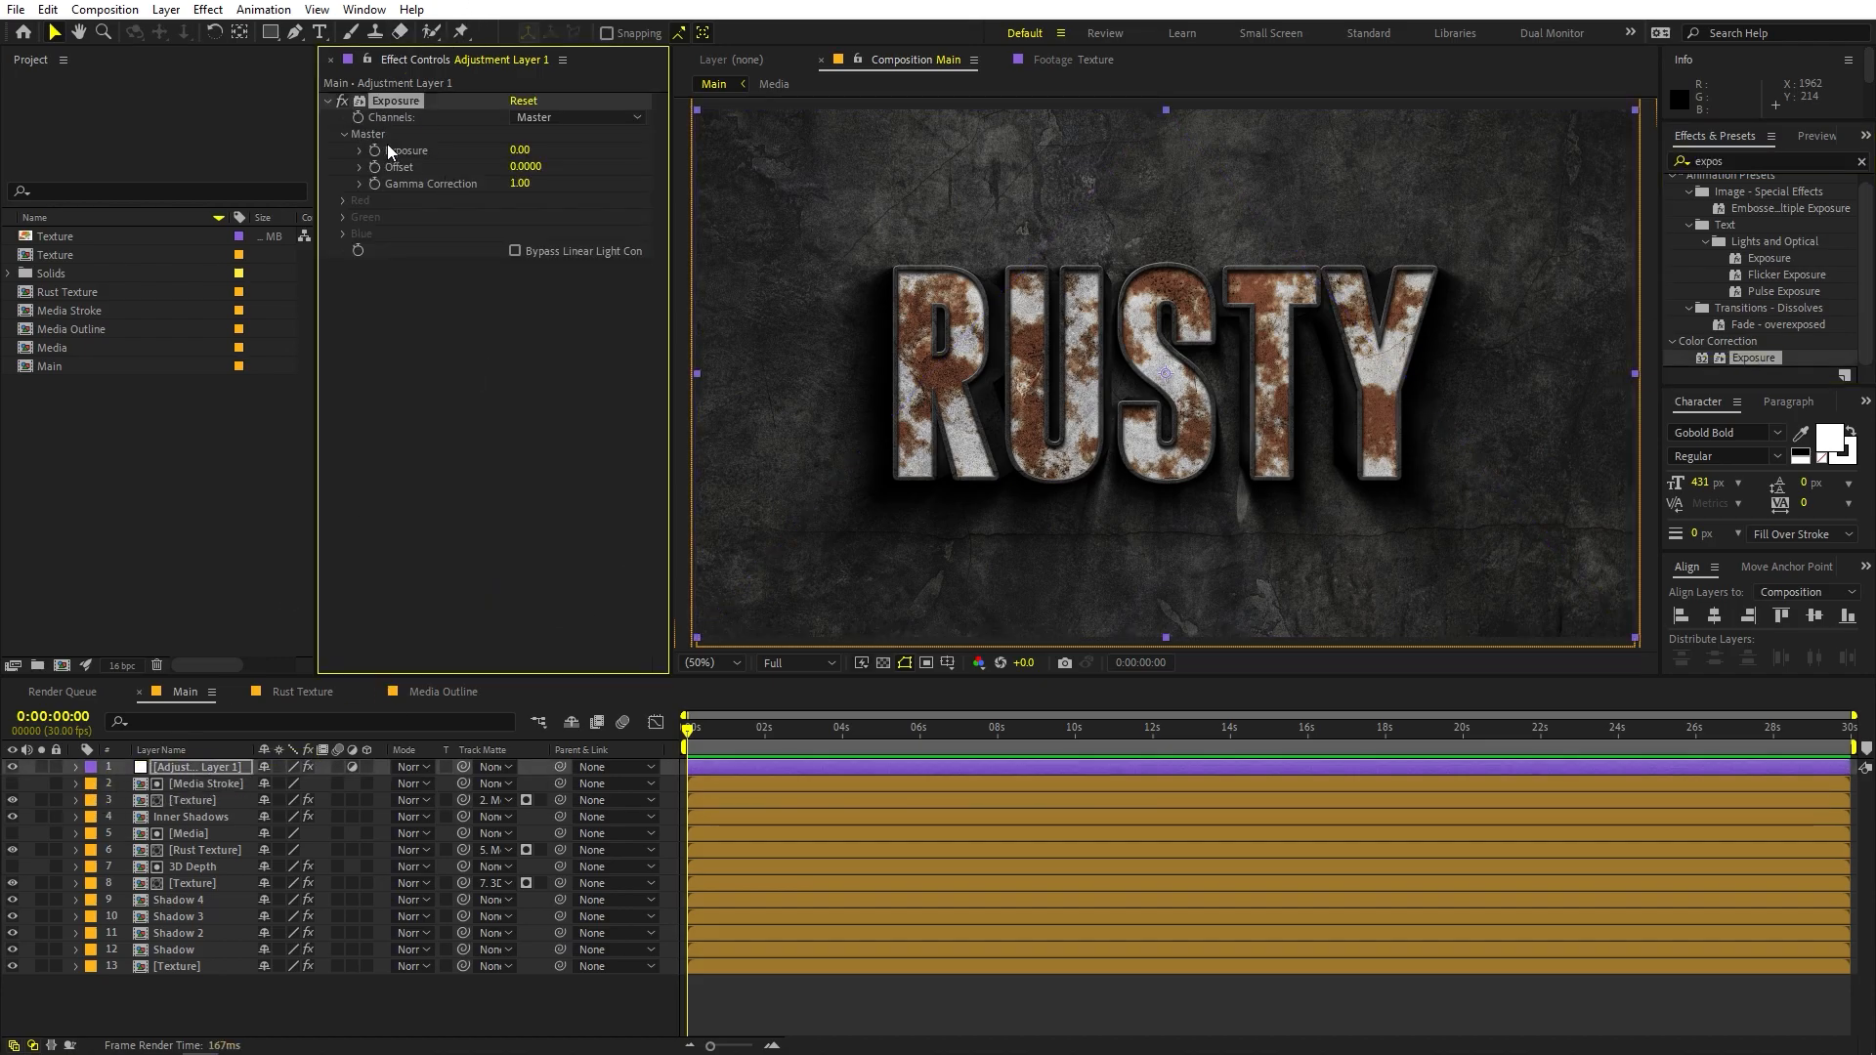
{"action": "left_click_drag", "start_coordinate": [528, 150], "coordinate": [432, 166]}
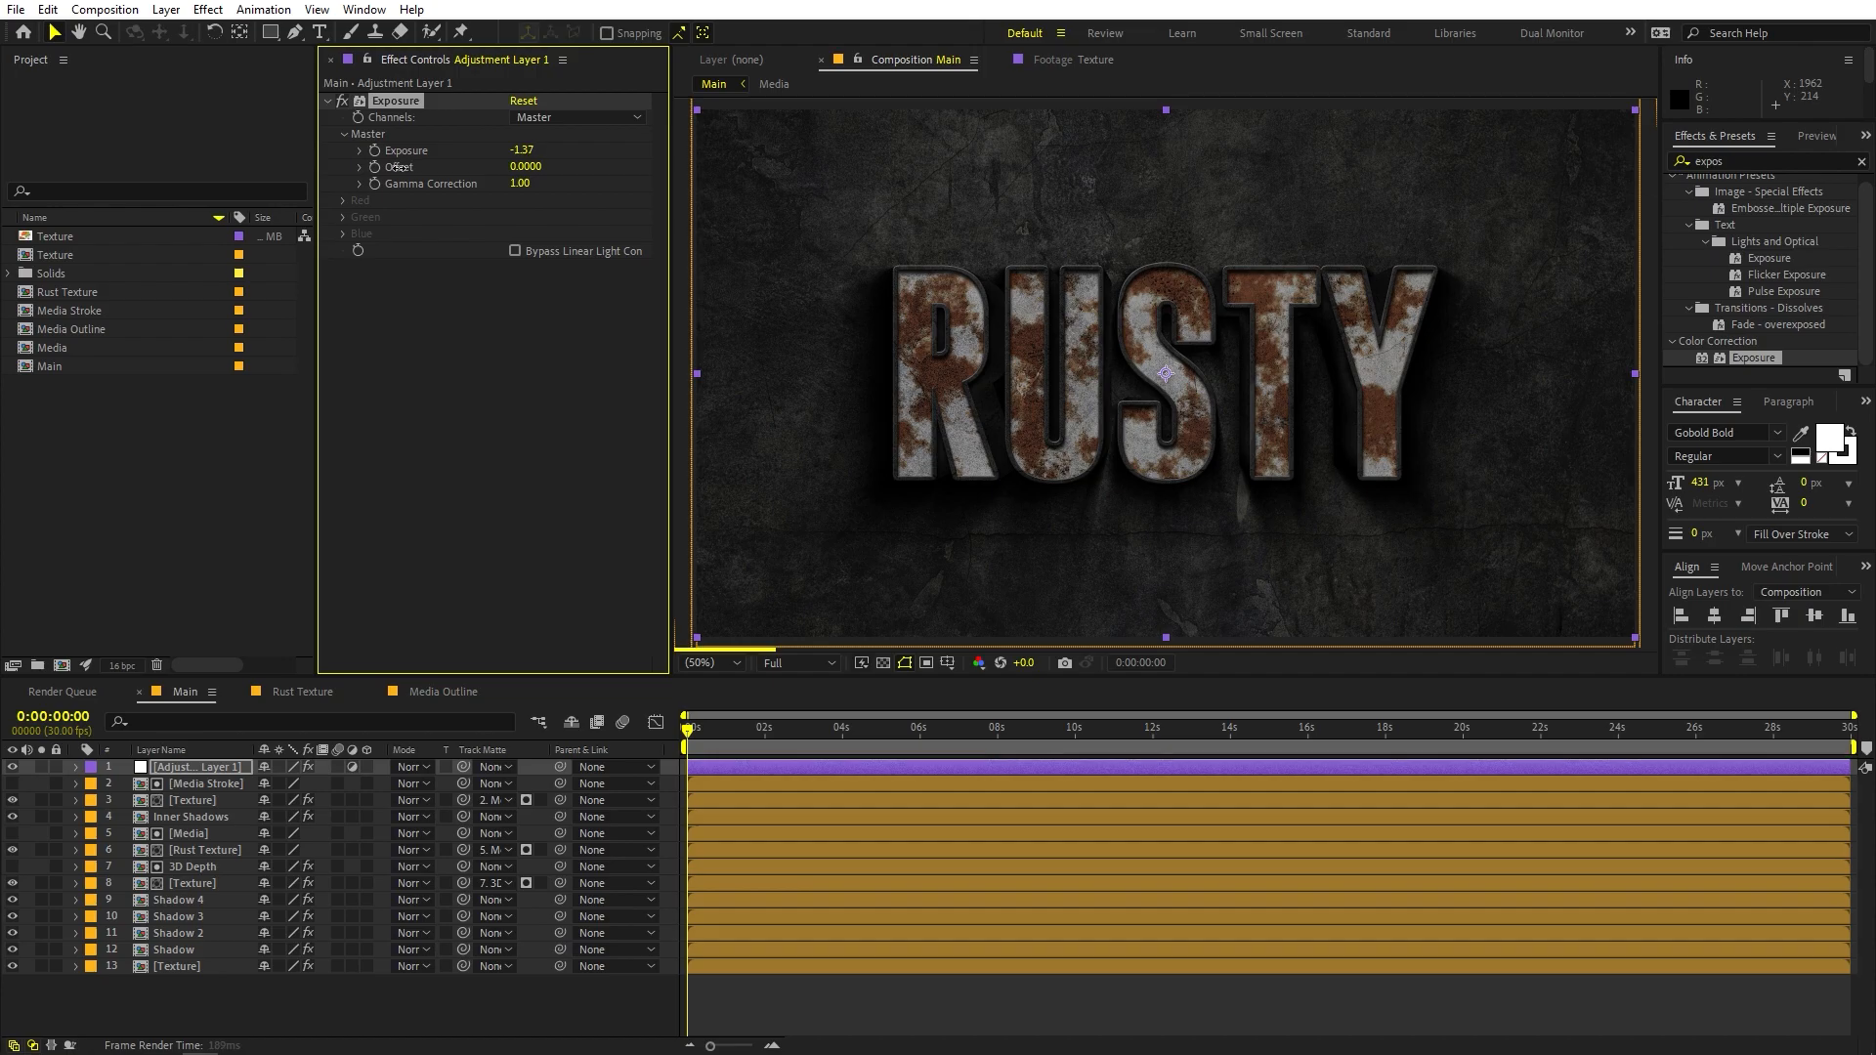
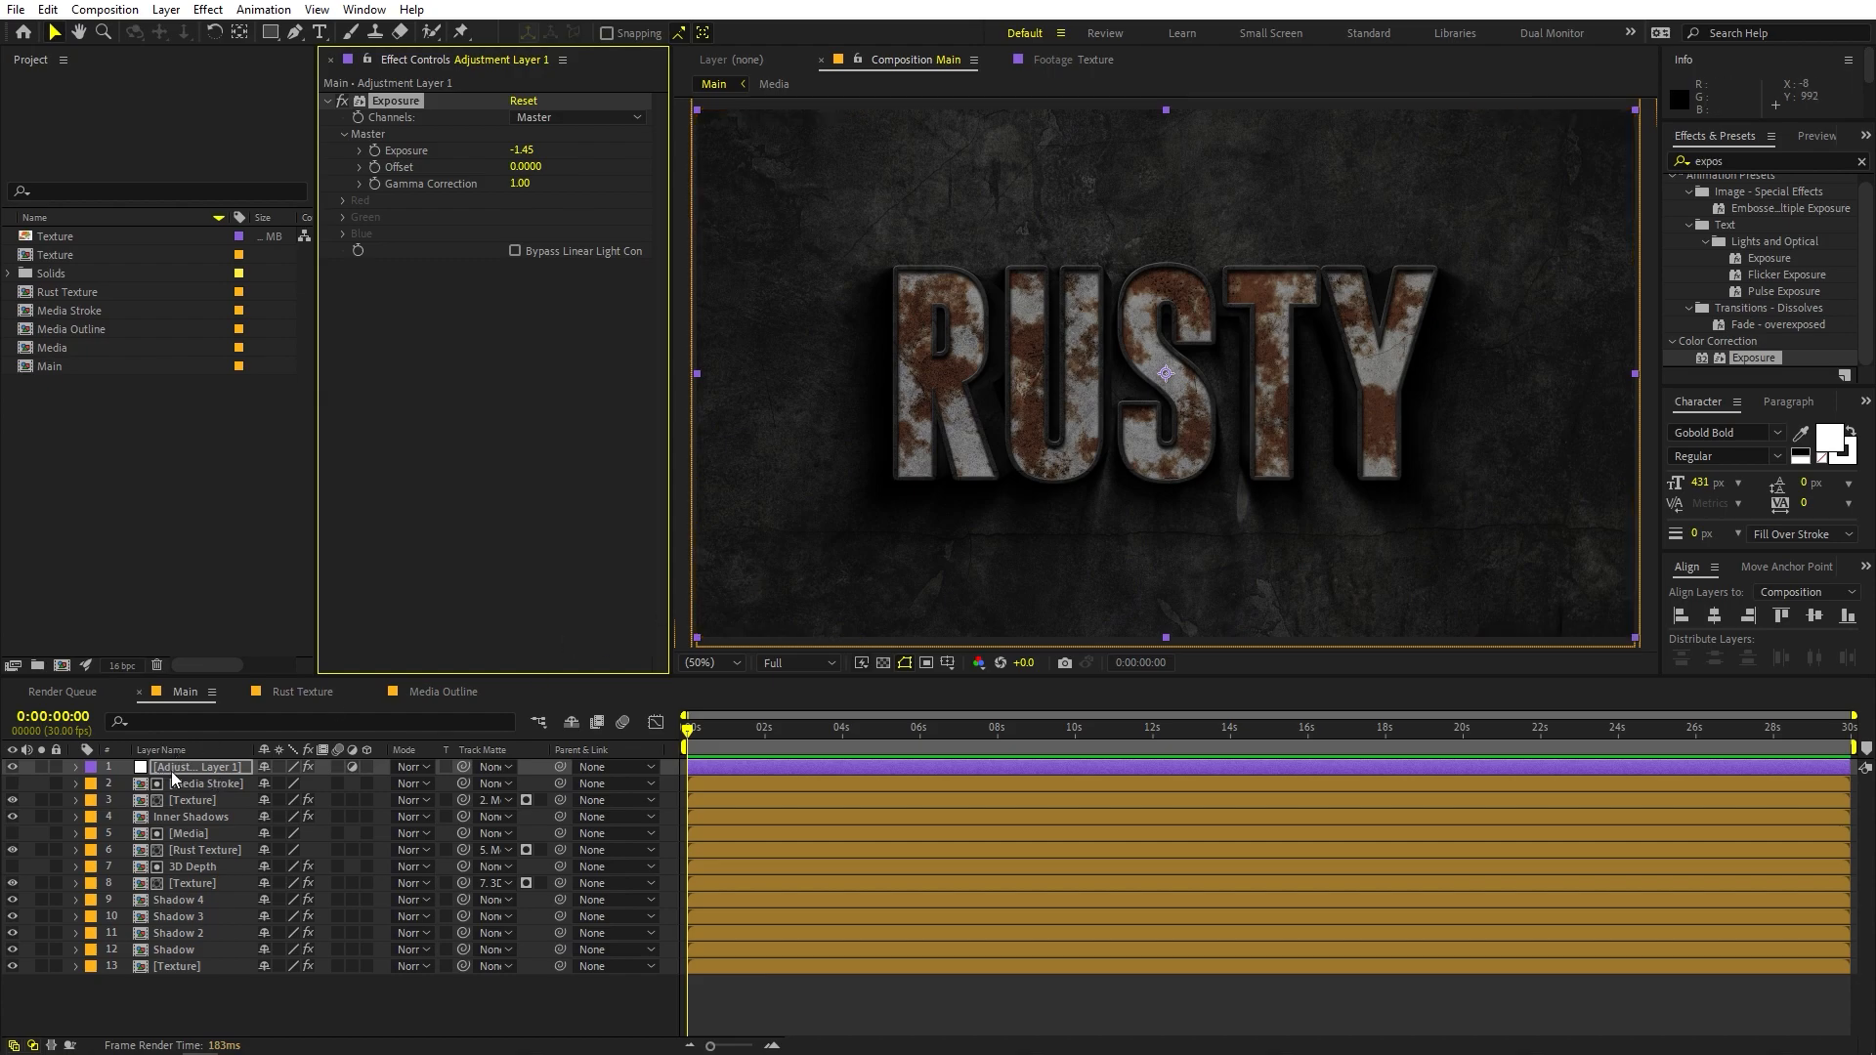
Add a full-frame elliptical mask to the darkening adjustment layer and invert it
{"action": "left_click", "coordinate": [205, 766]}
{"action": "left_click", "coordinate": [271, 33]}
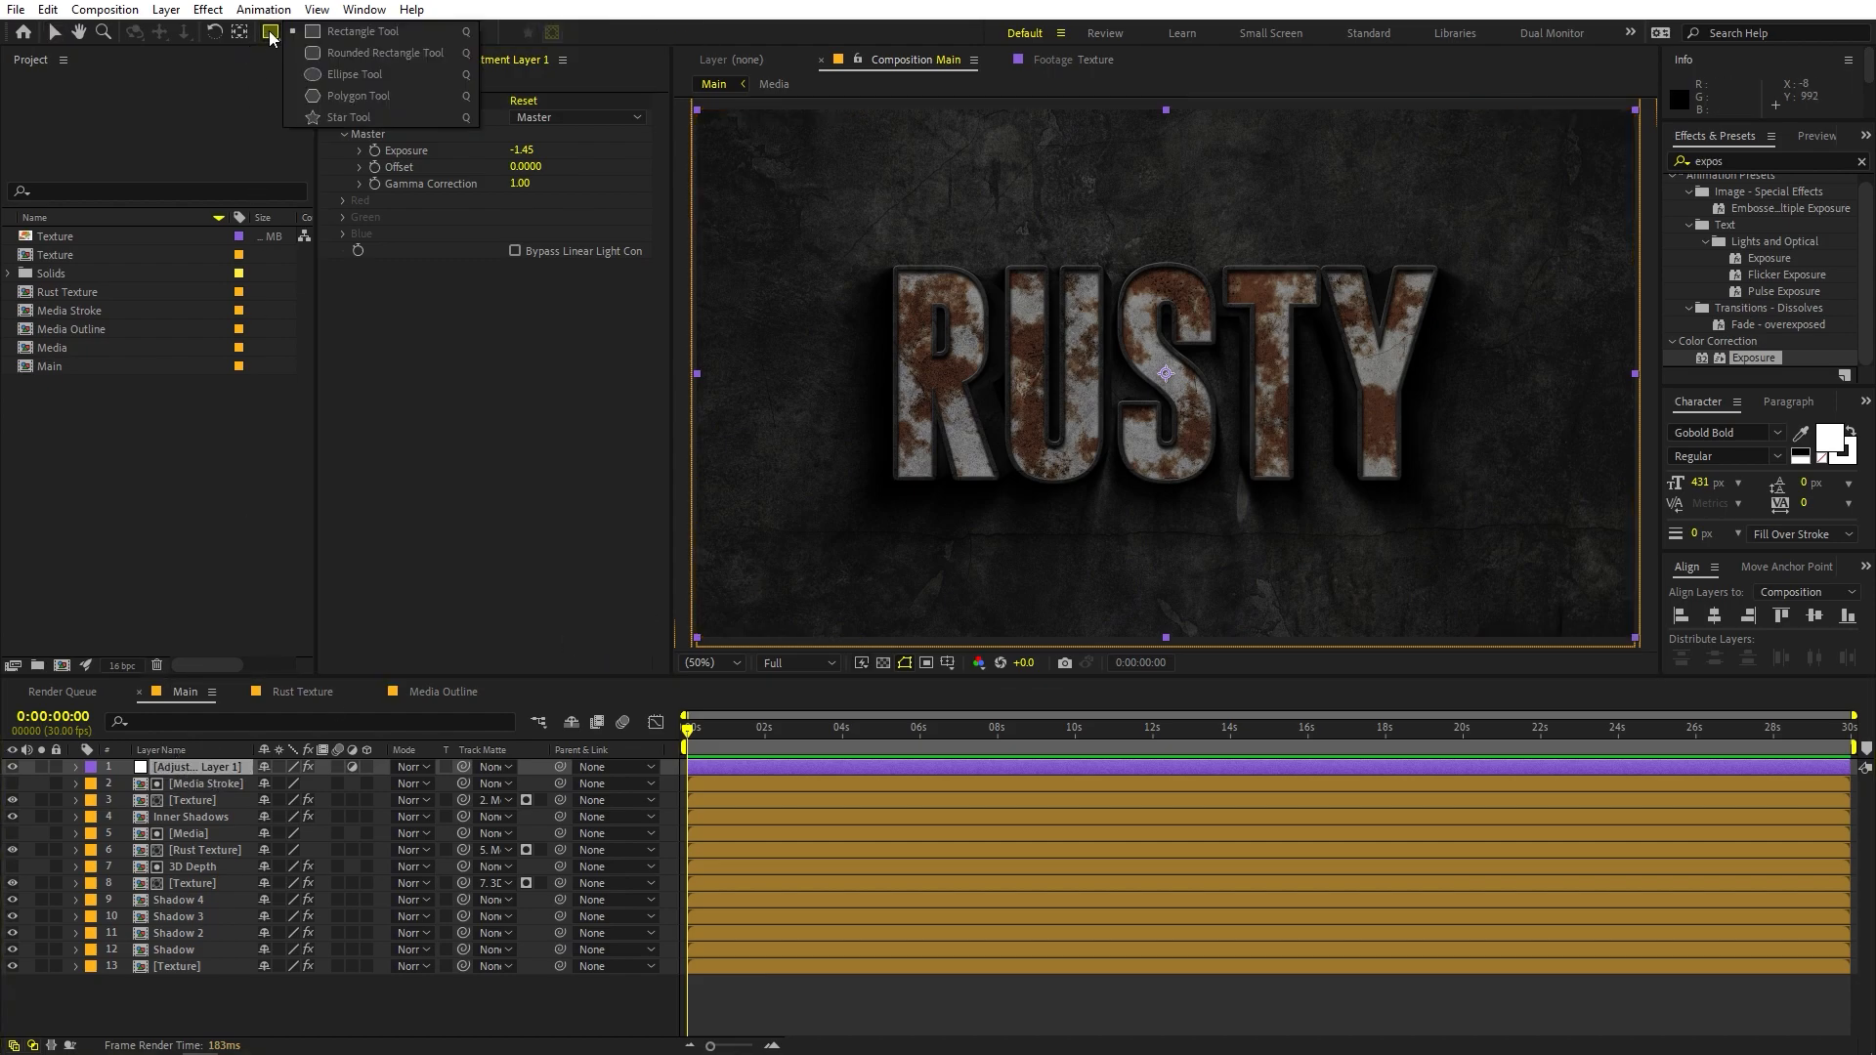
{"action": "left_click", "coordinate": [342, 77]}
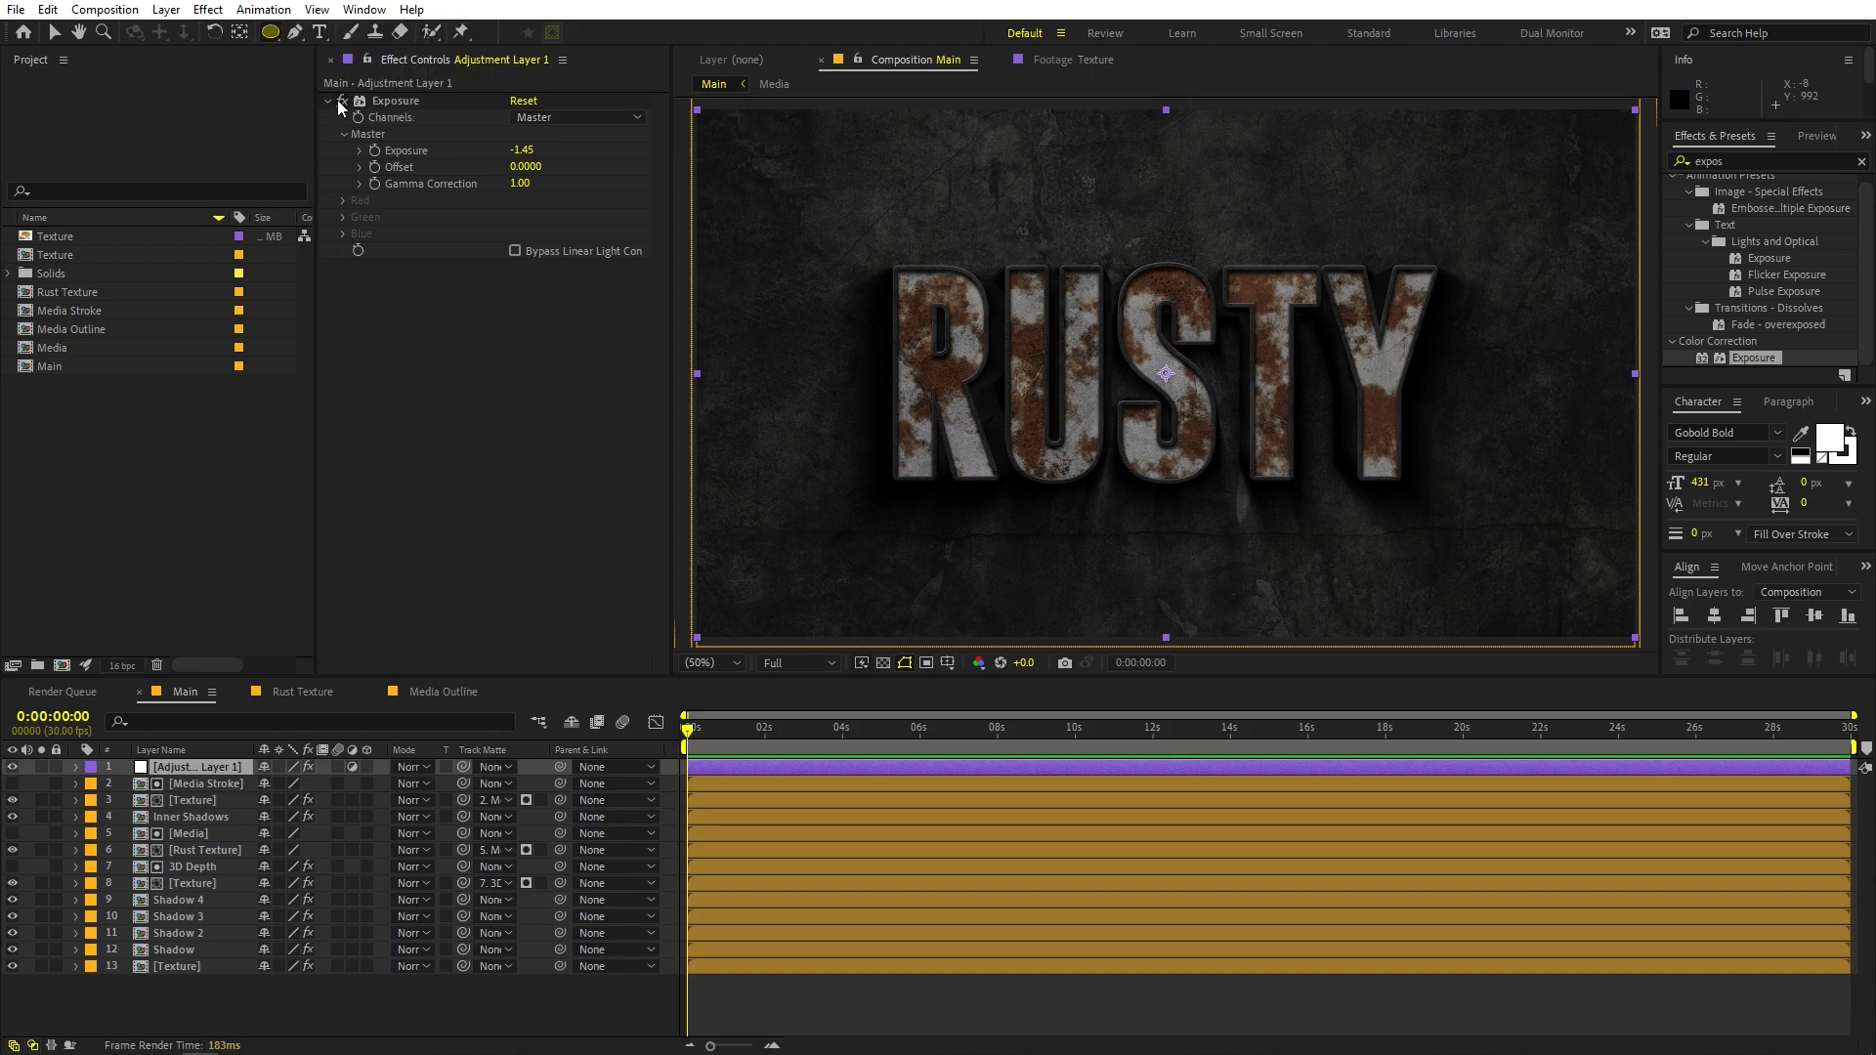
{"action": "left_click", "coordinate": [194, 766]}
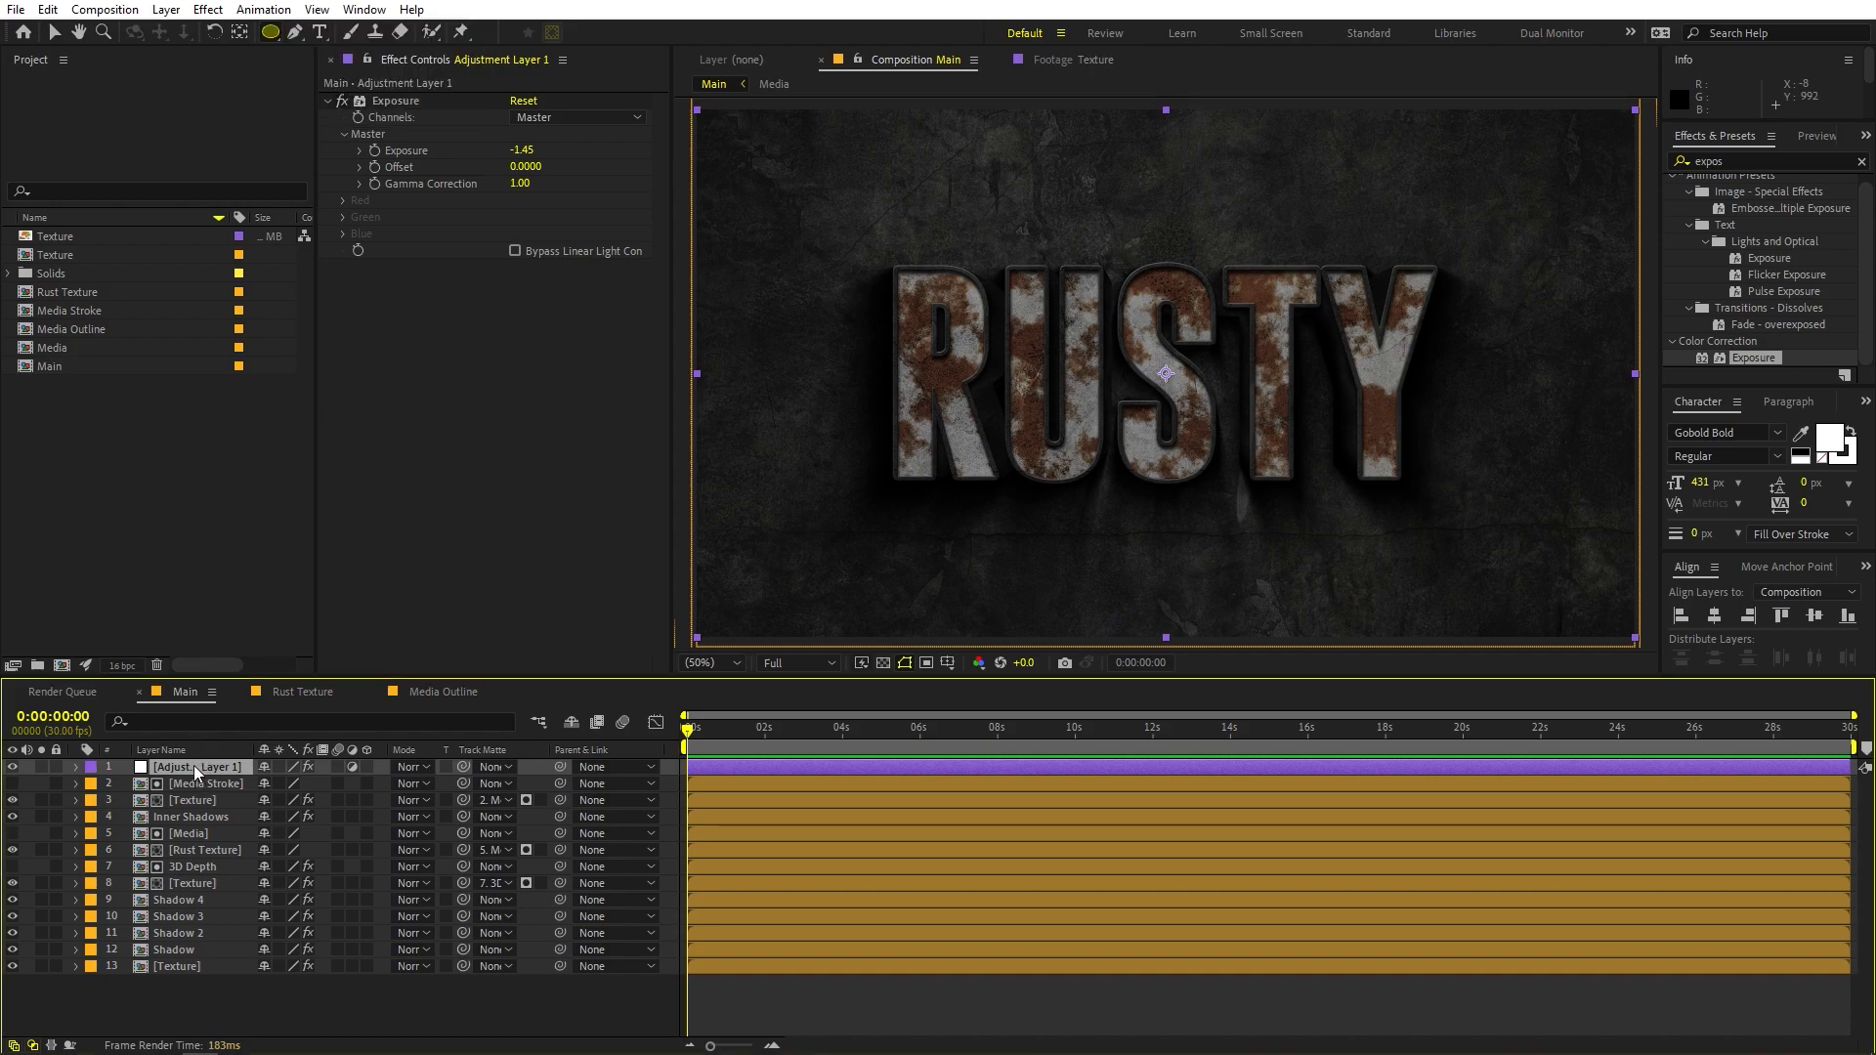
{"action": "double_click", "coordinate": [270, 33]}
{"action": "key", "text": "v"}
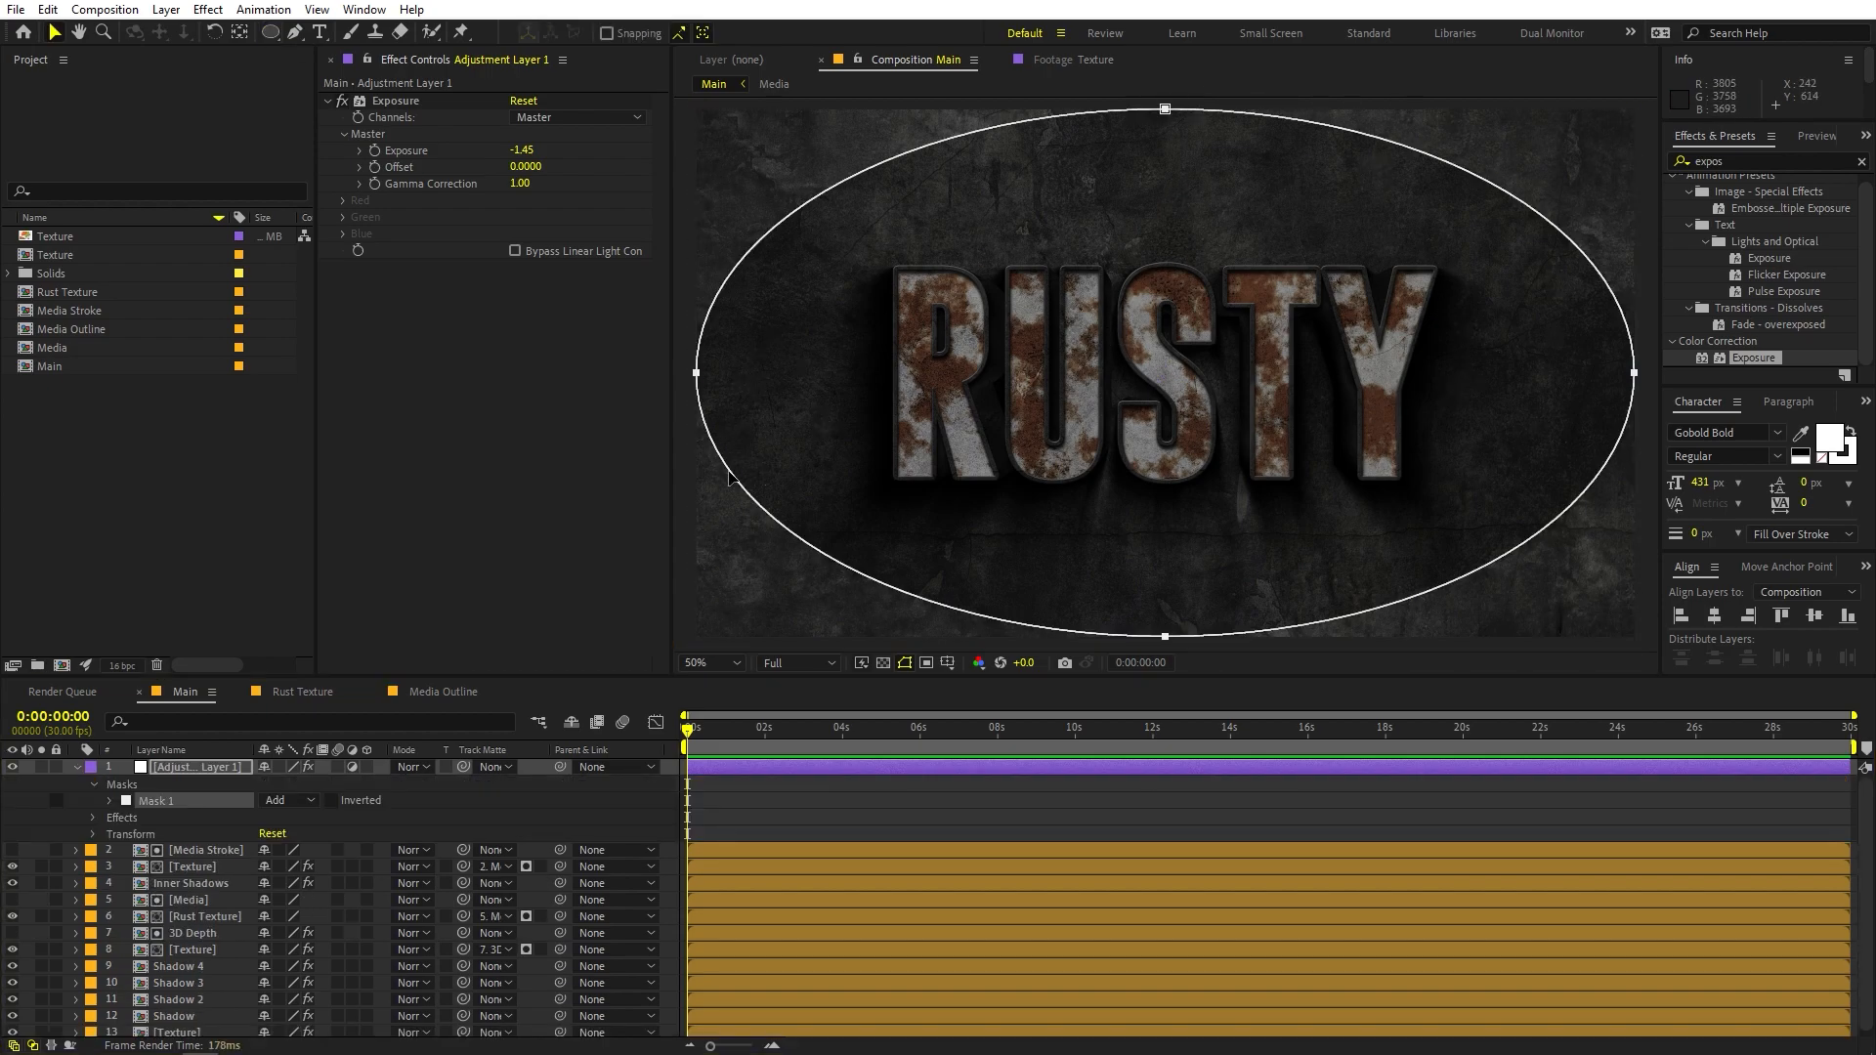
{"action": "left_click", "coordinate": [333, 801]}
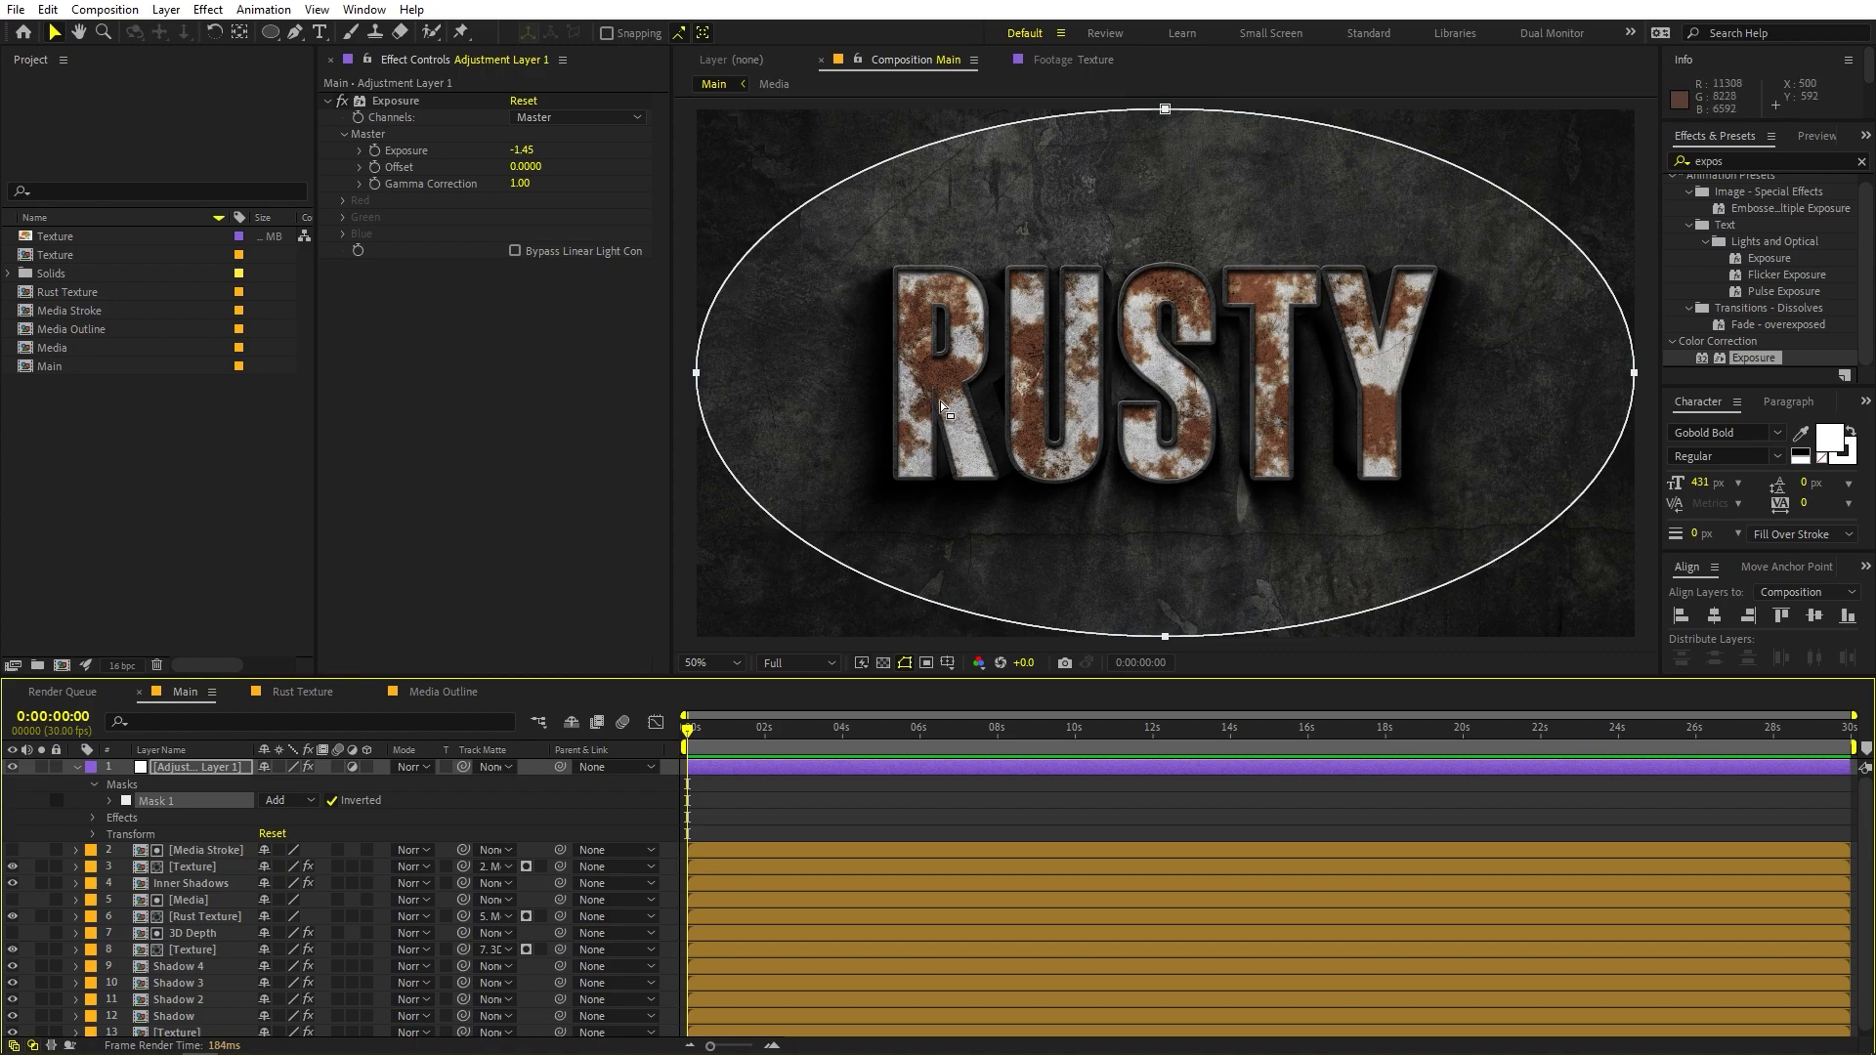
Set the feather of the inverted elliptical mask to 236 pixels
{"action": "left_click", "coordinate": [207, 768]}
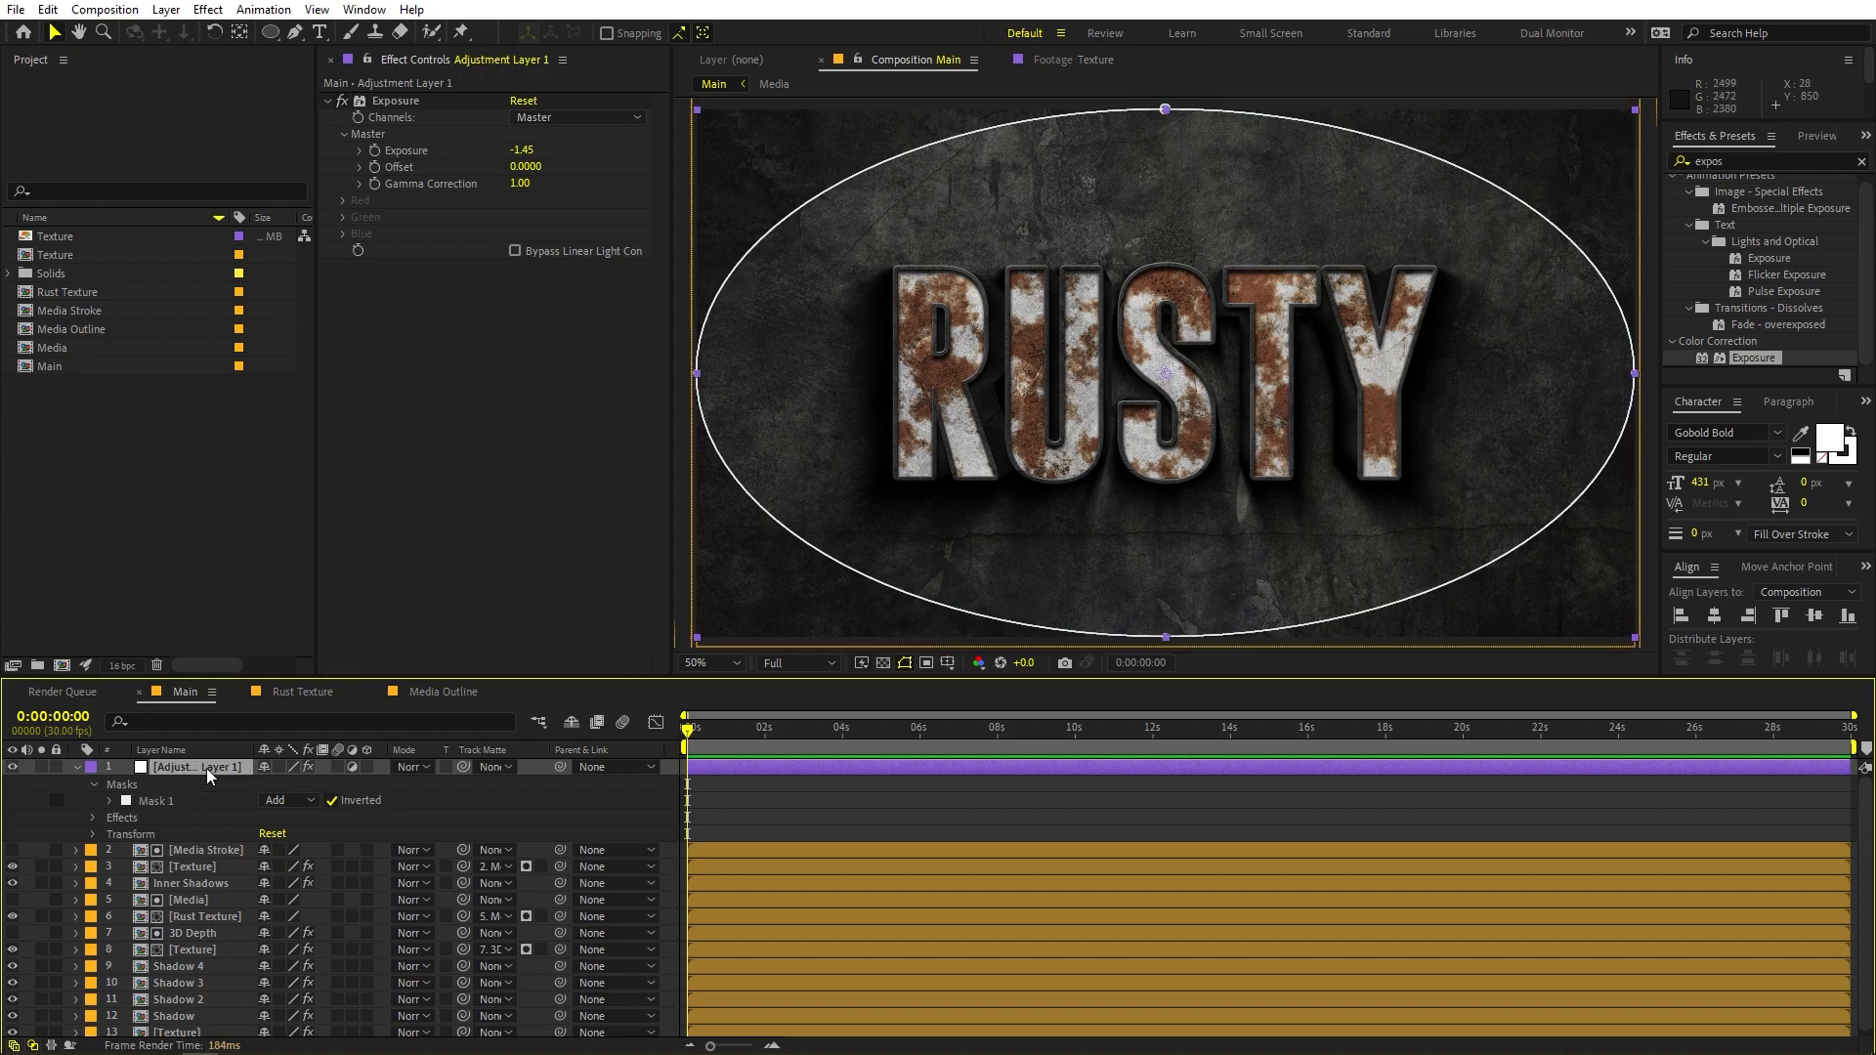
{"action": "key", "text": "f"}
{"action": "left_click_drag", "start_coordinate": [282, 803], "coordinate": [401, 804]}
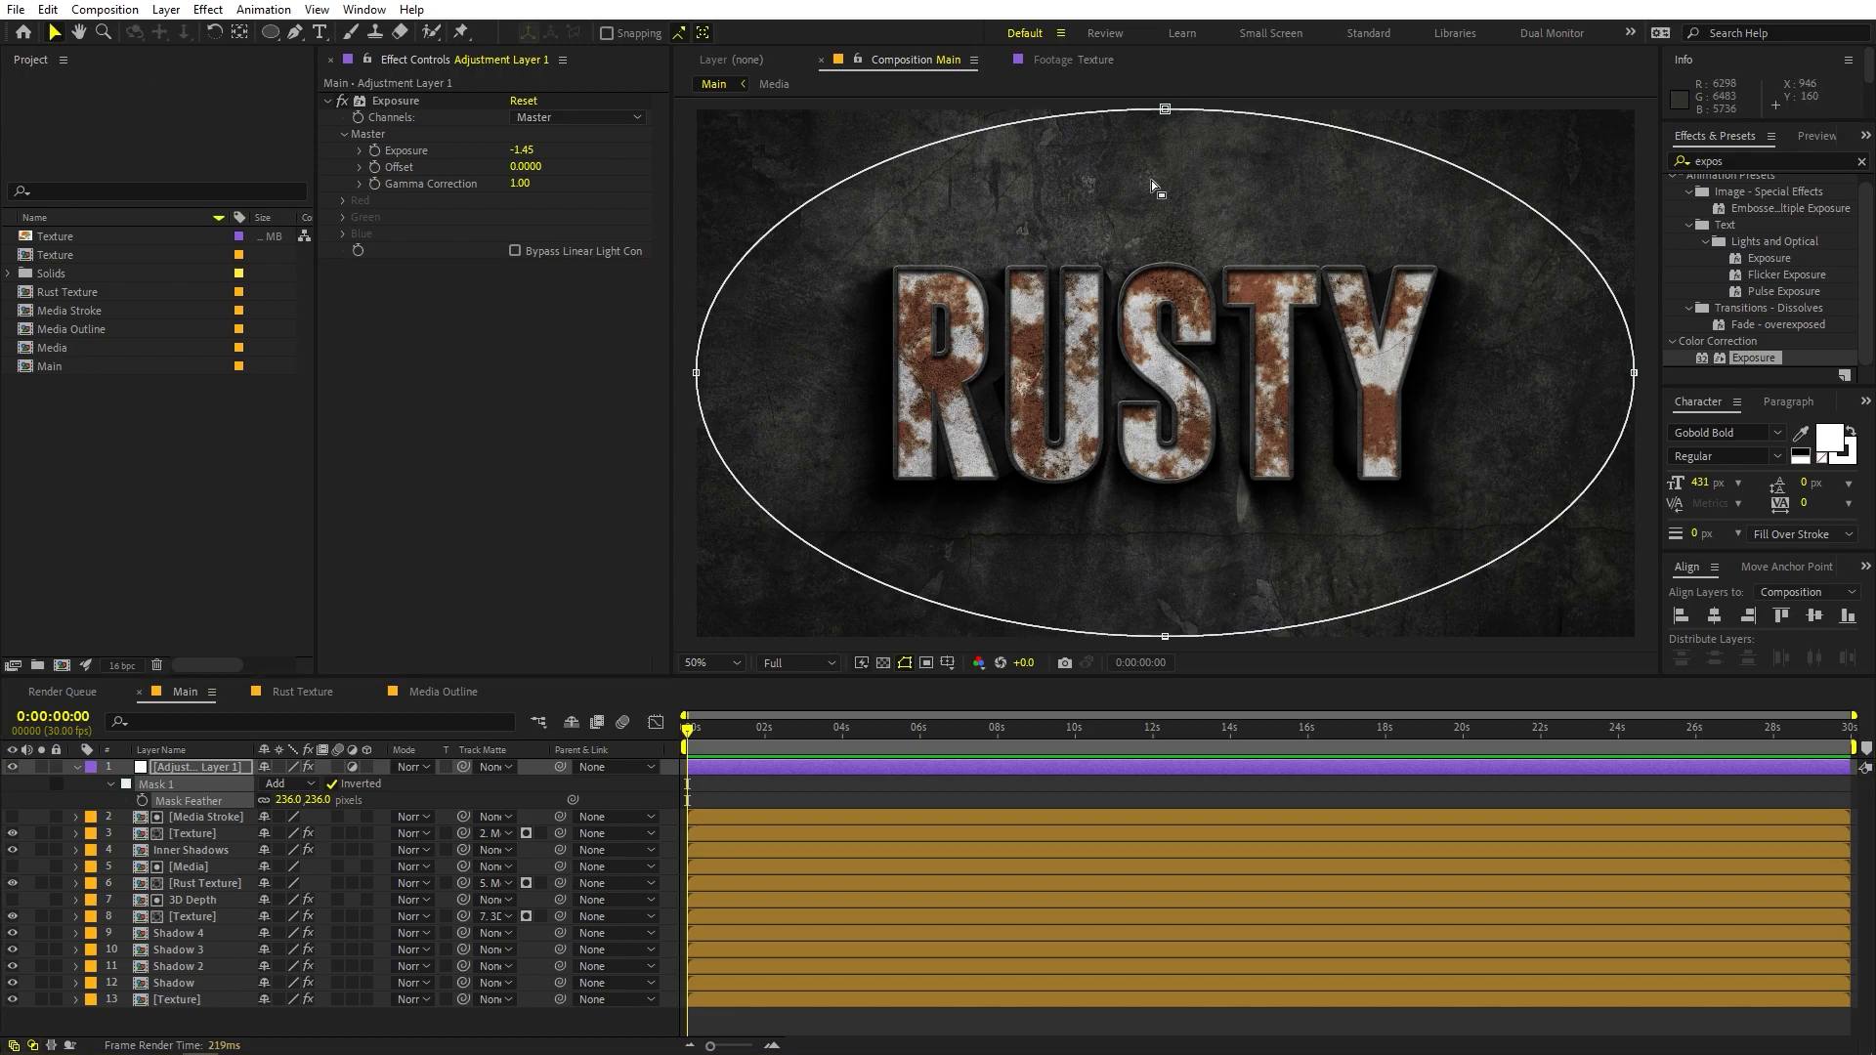
Shrink the inverted elliptical mask around the RUSTY title and compare the image with and without the adjustment layer
{"action": "double_click", "coordinate": [1166, 113]}
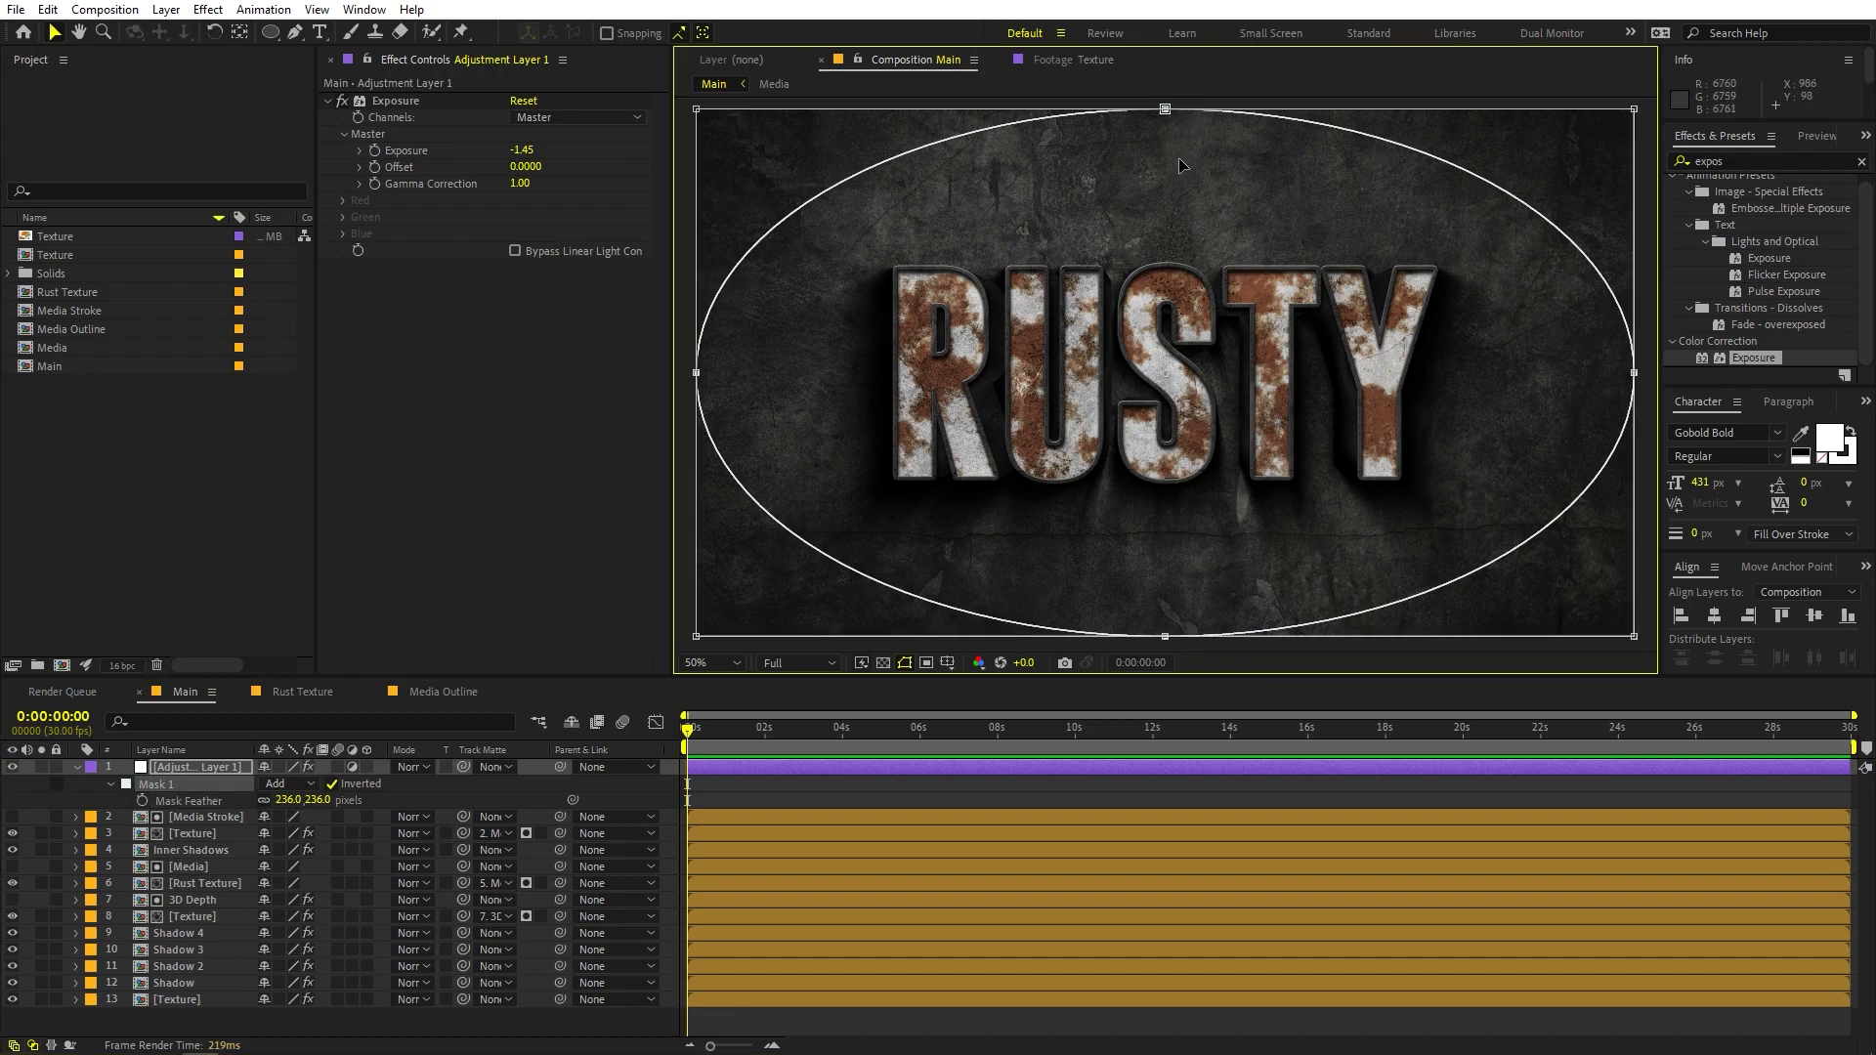
{"action": "key", "text": "comma"}
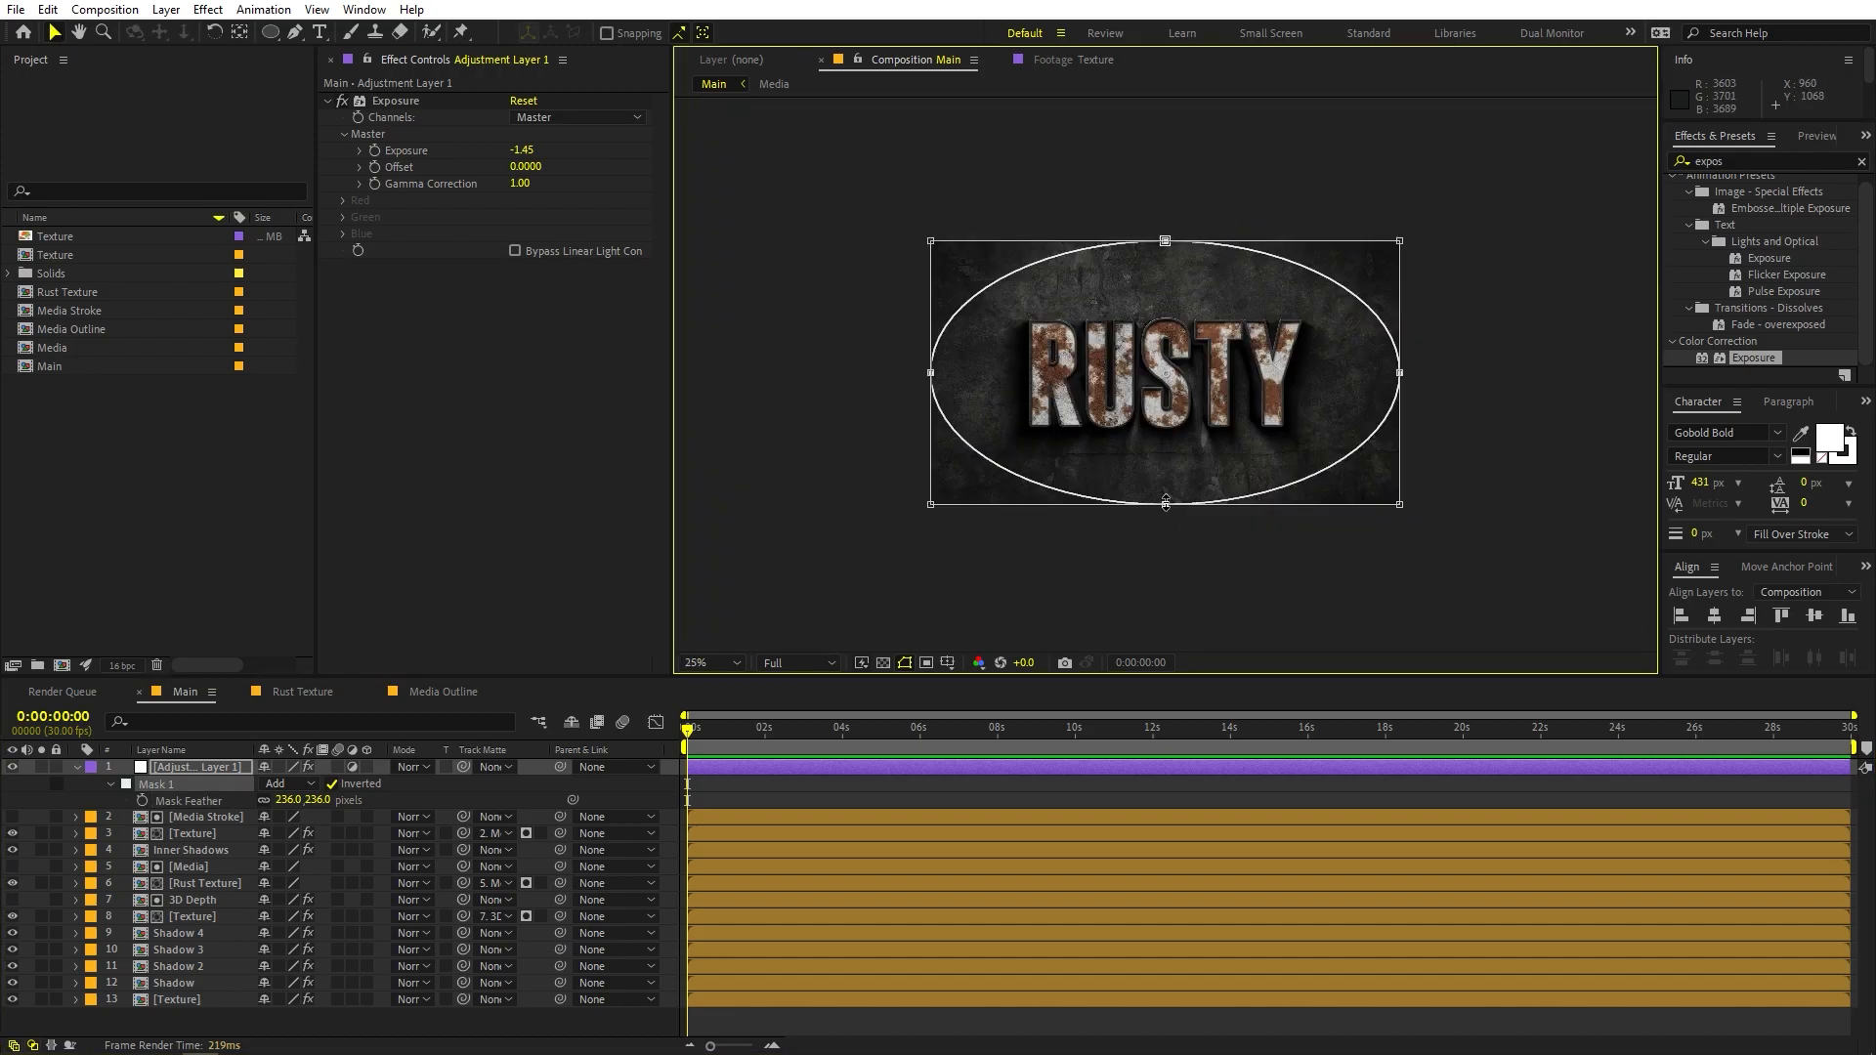
{"action": "left_click_drag", "start_coordinate": [1401, 504], "coordinate": [1327, 461]}
{"action": "key", "text": "period"}
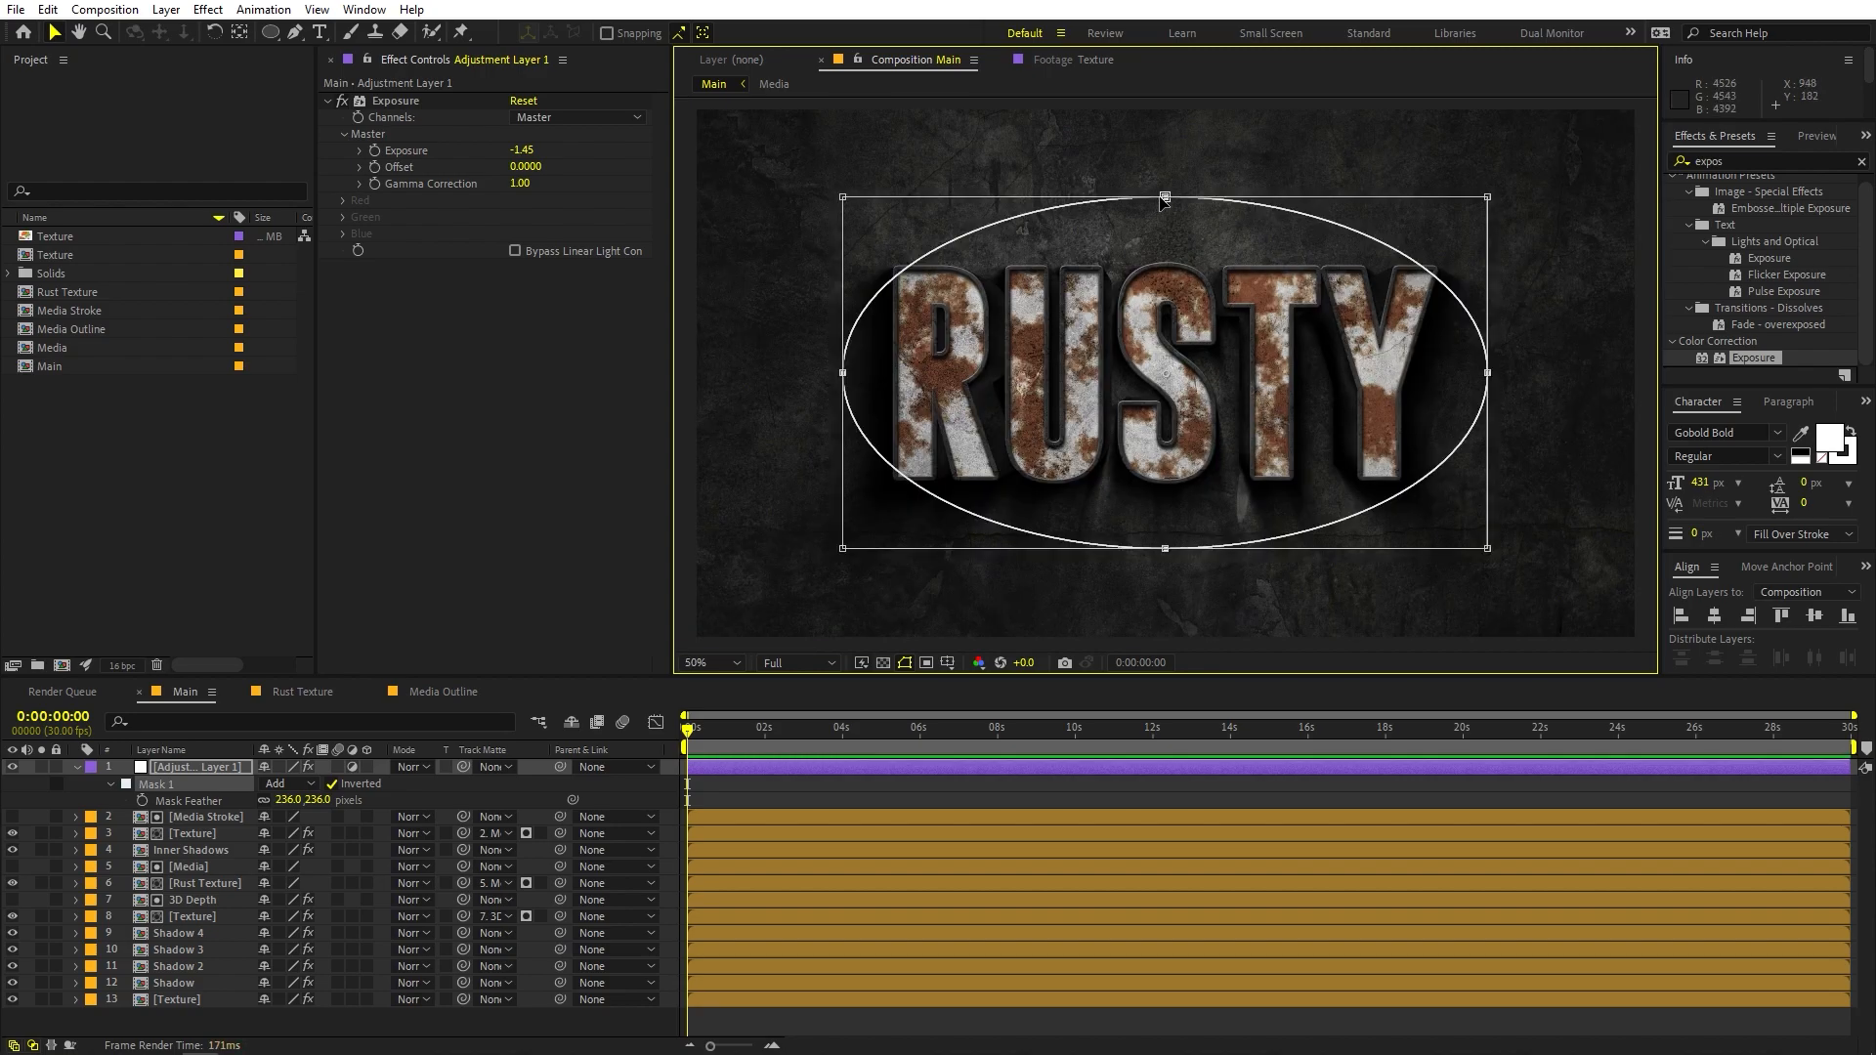
{"action": "left_click_drag", "start_coordinate": [1166, 198], "coordinate": [1167, 237]}
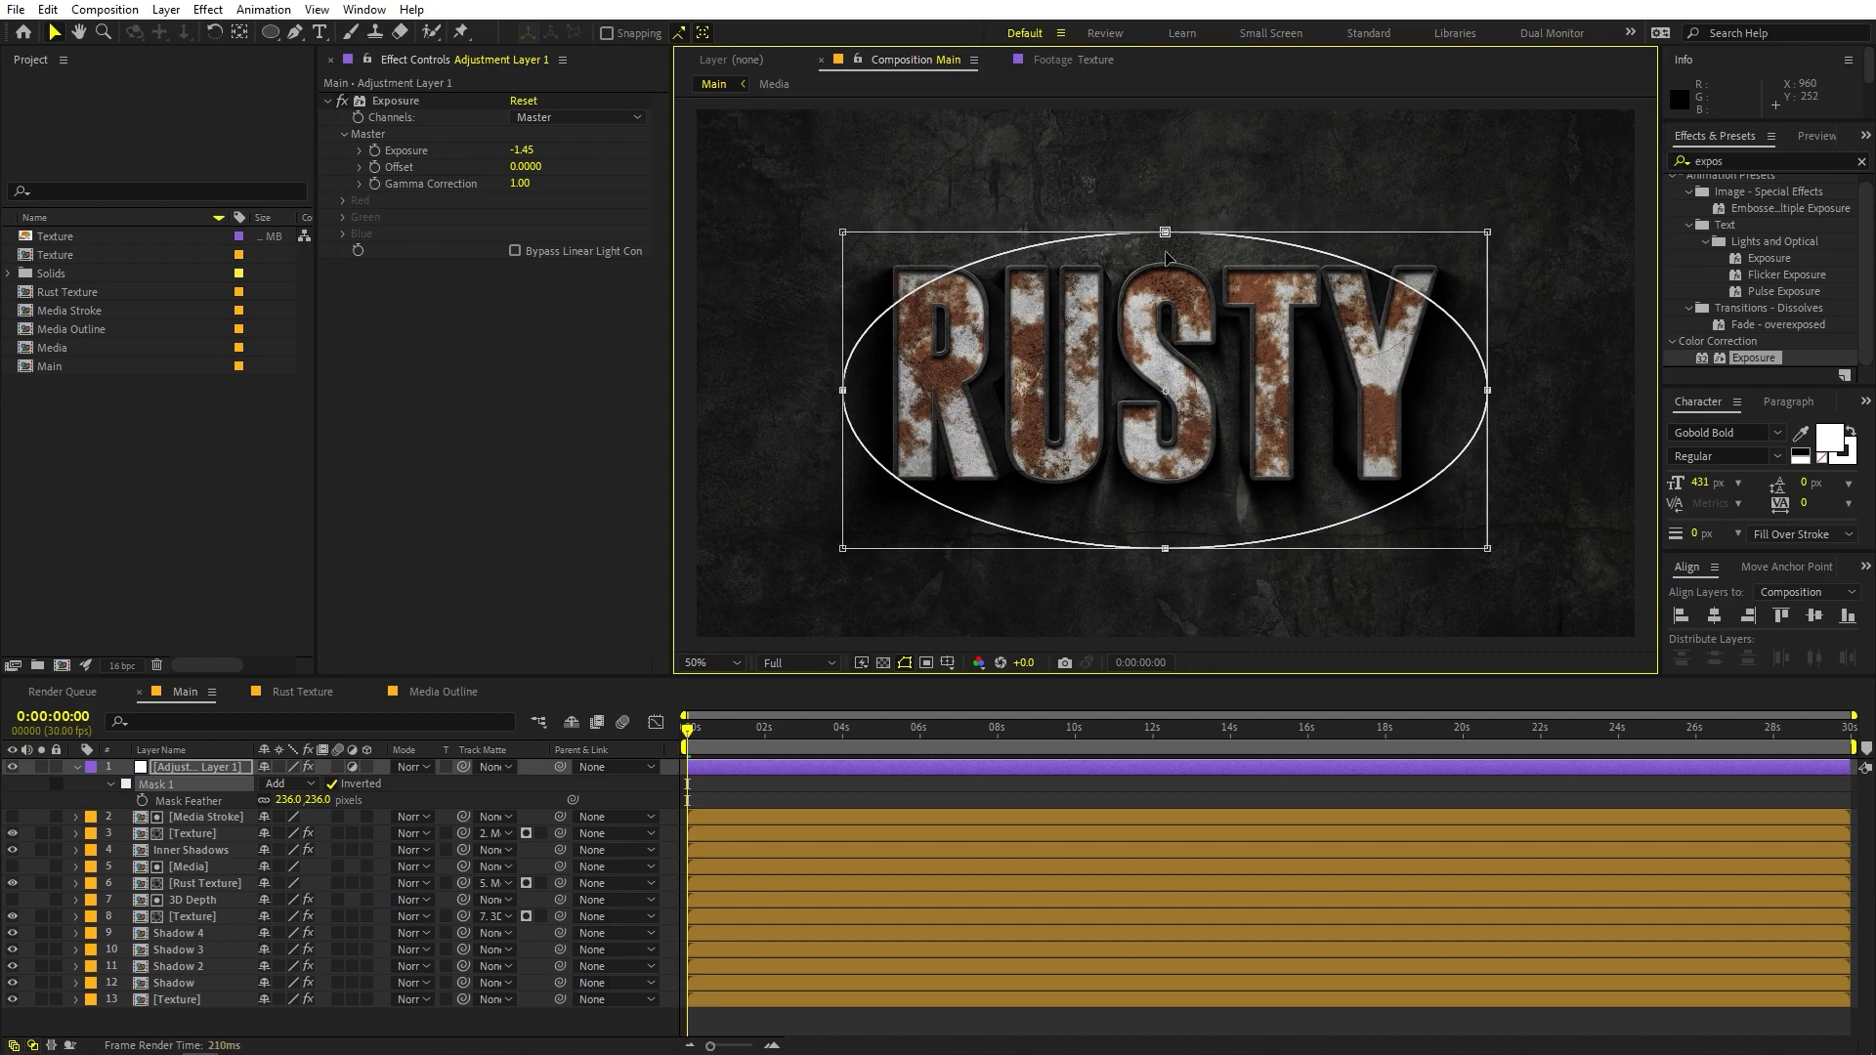
{"action": "left_click_drag", "start_coordinate": [1164, 548], "coordinate": [1165, 521]}
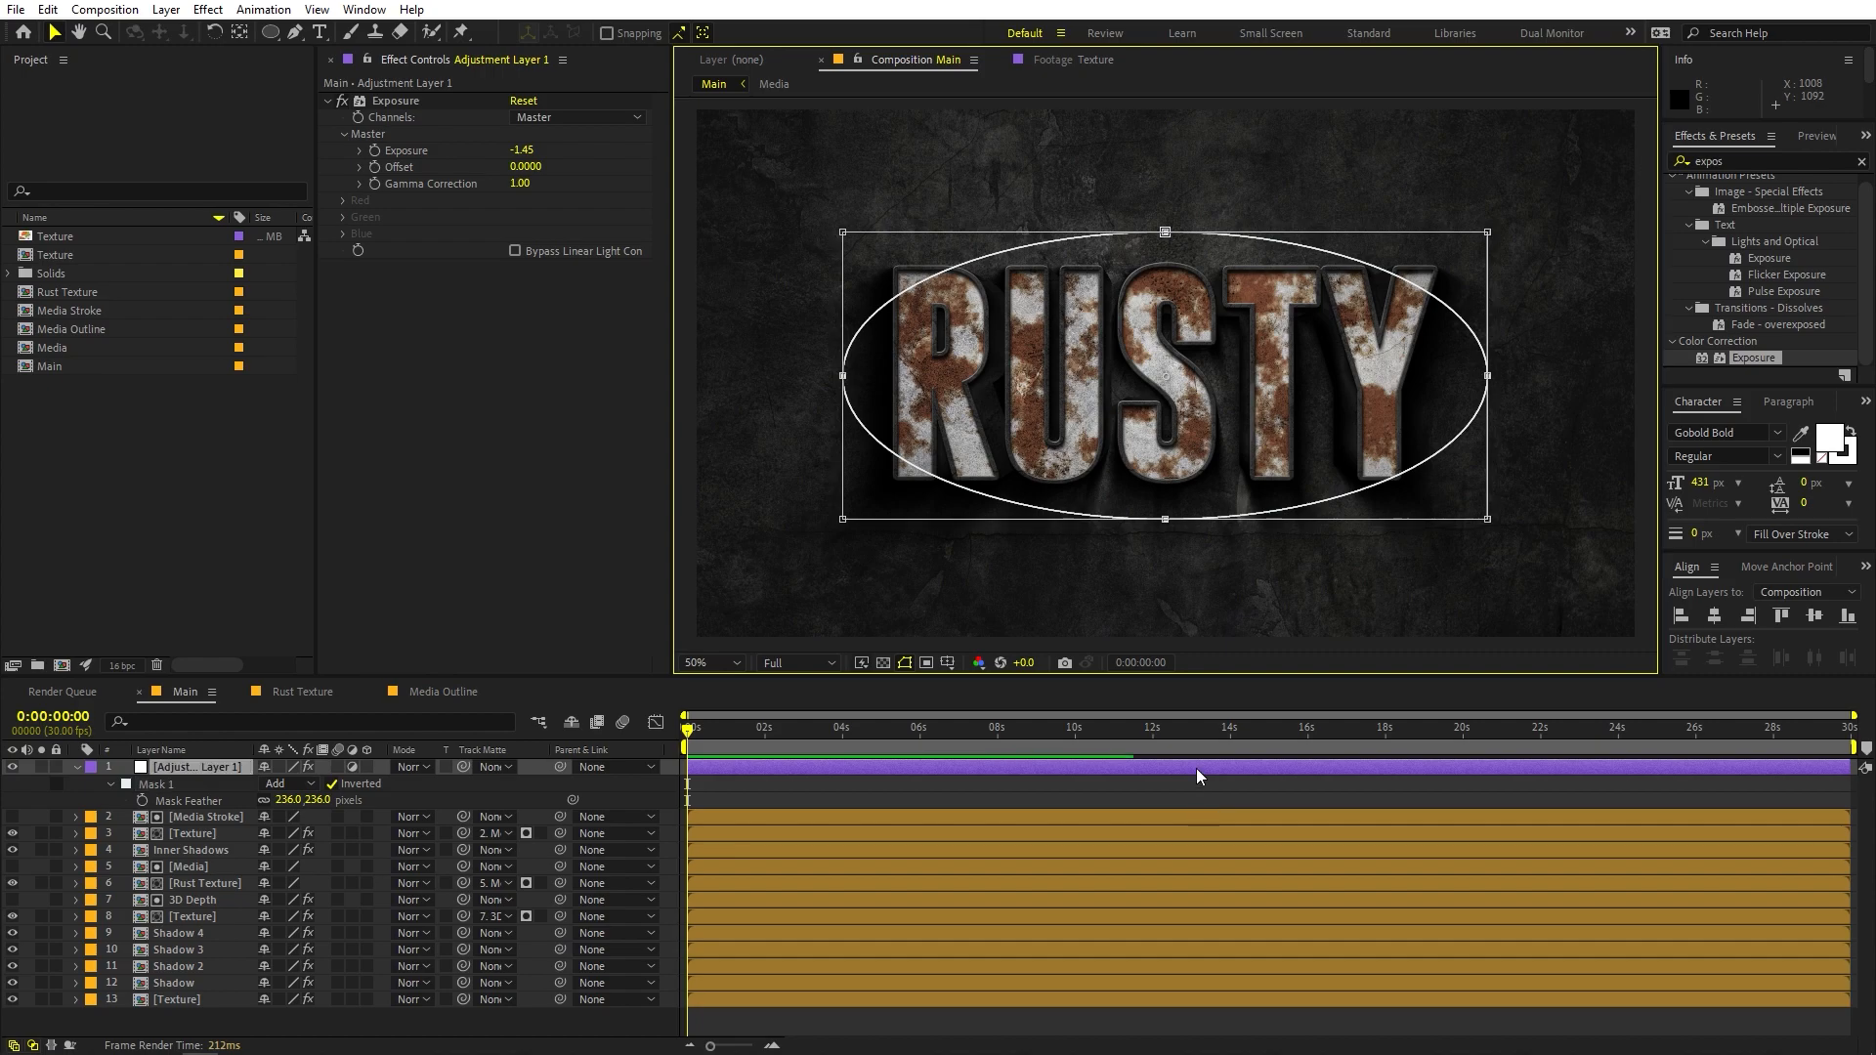
{"action": "left_click", "coordinate": [1194, 799]}
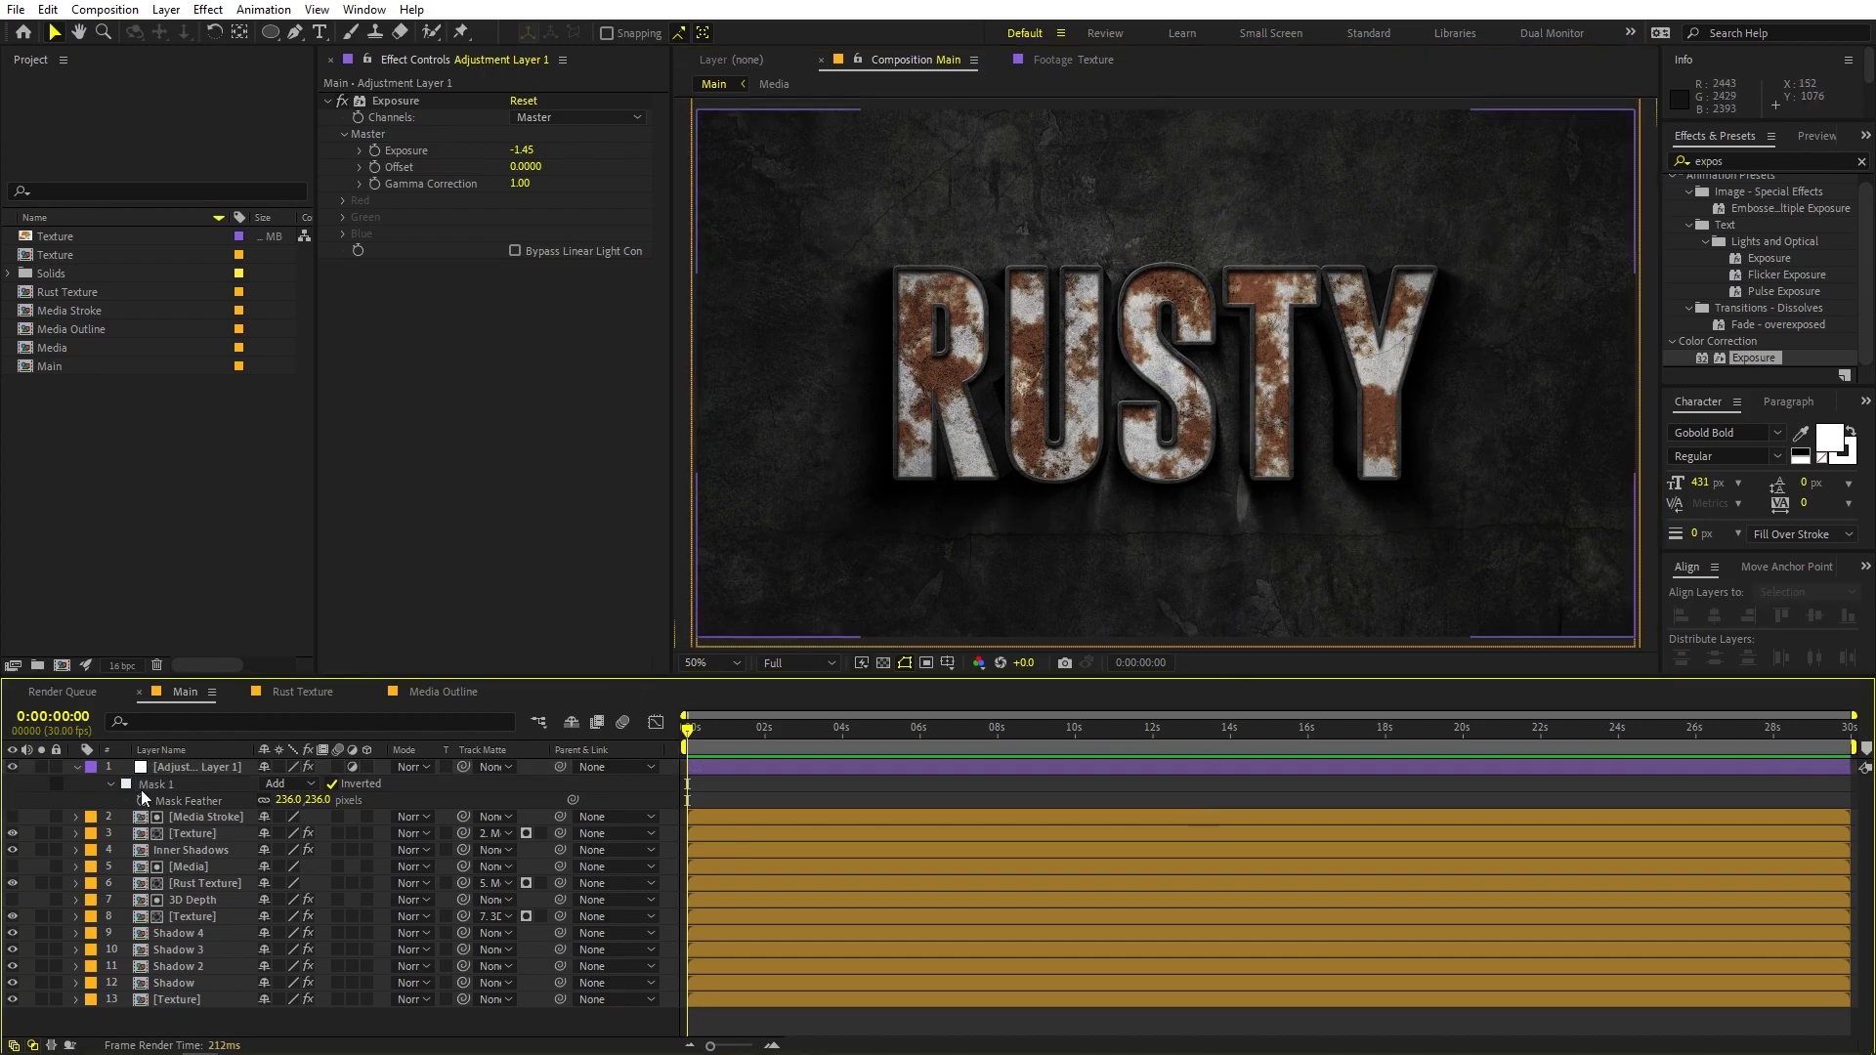
{"action": "left_click", "coordinate": [14, 766]}
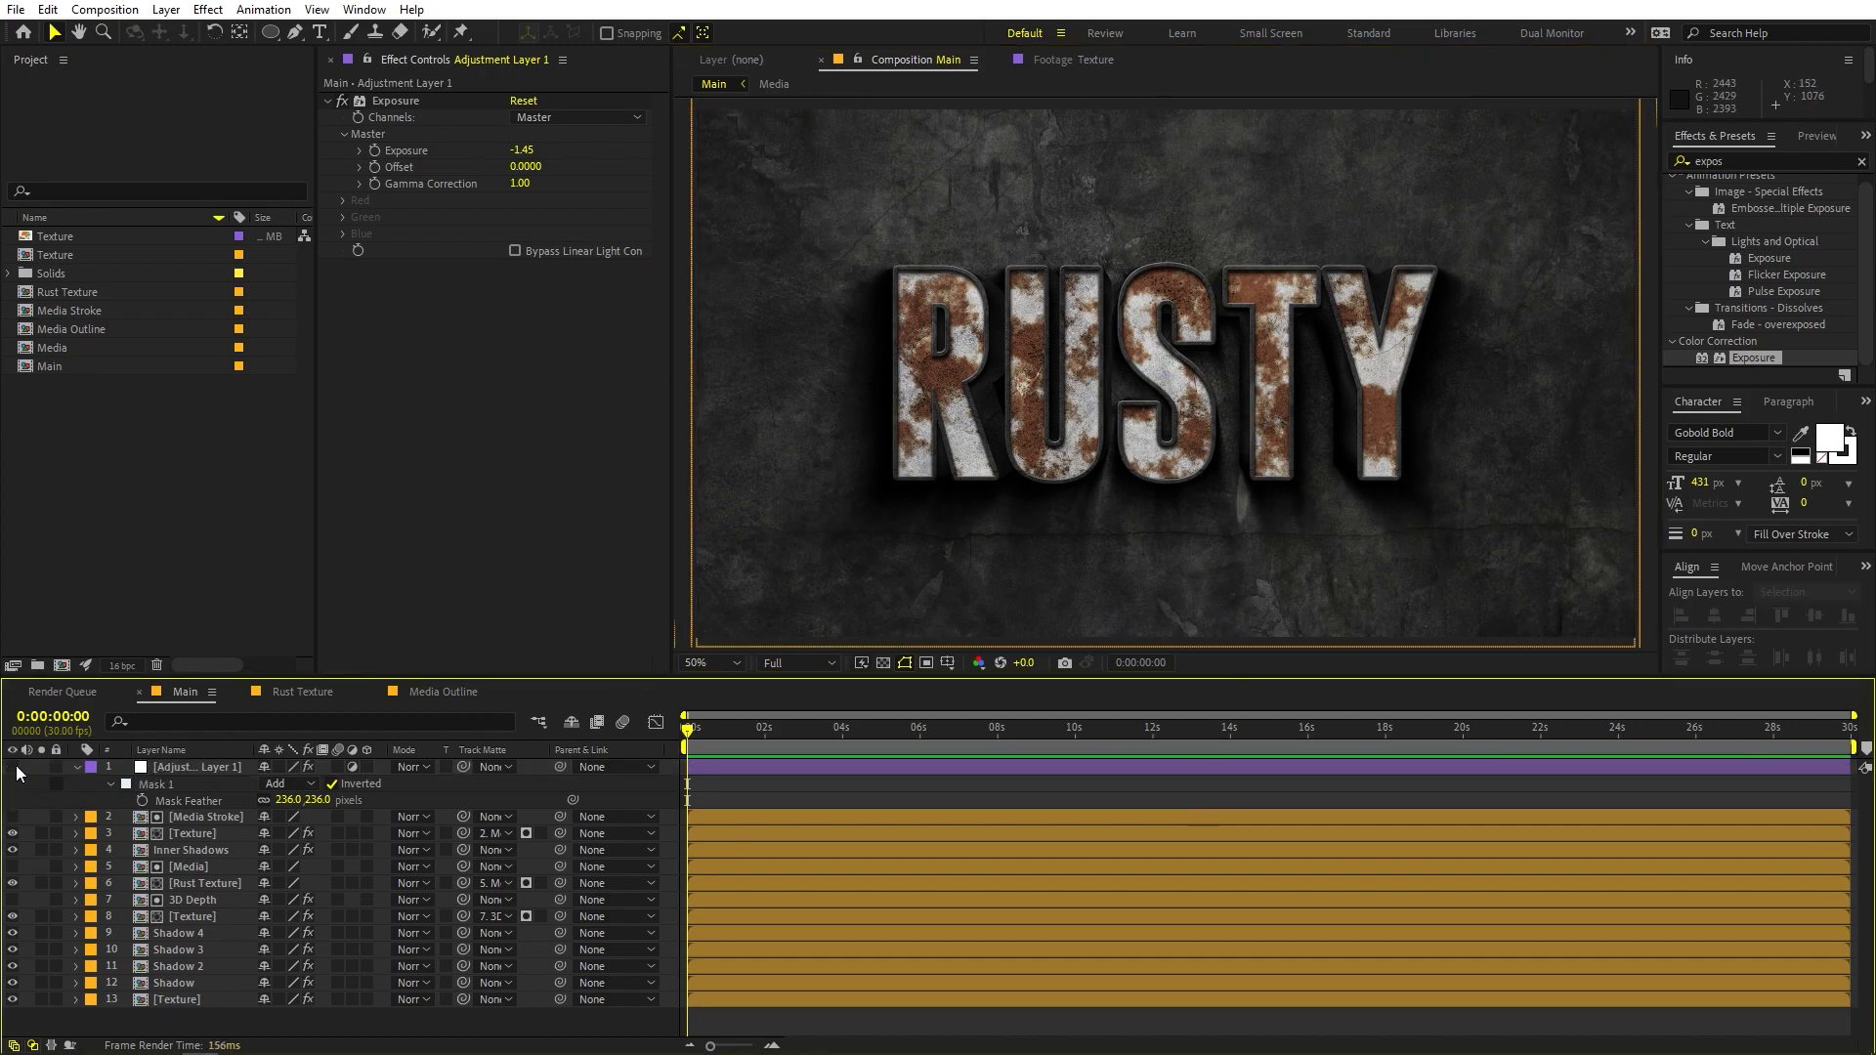
{"action": "left_click", "coordinate": [14, 766]}
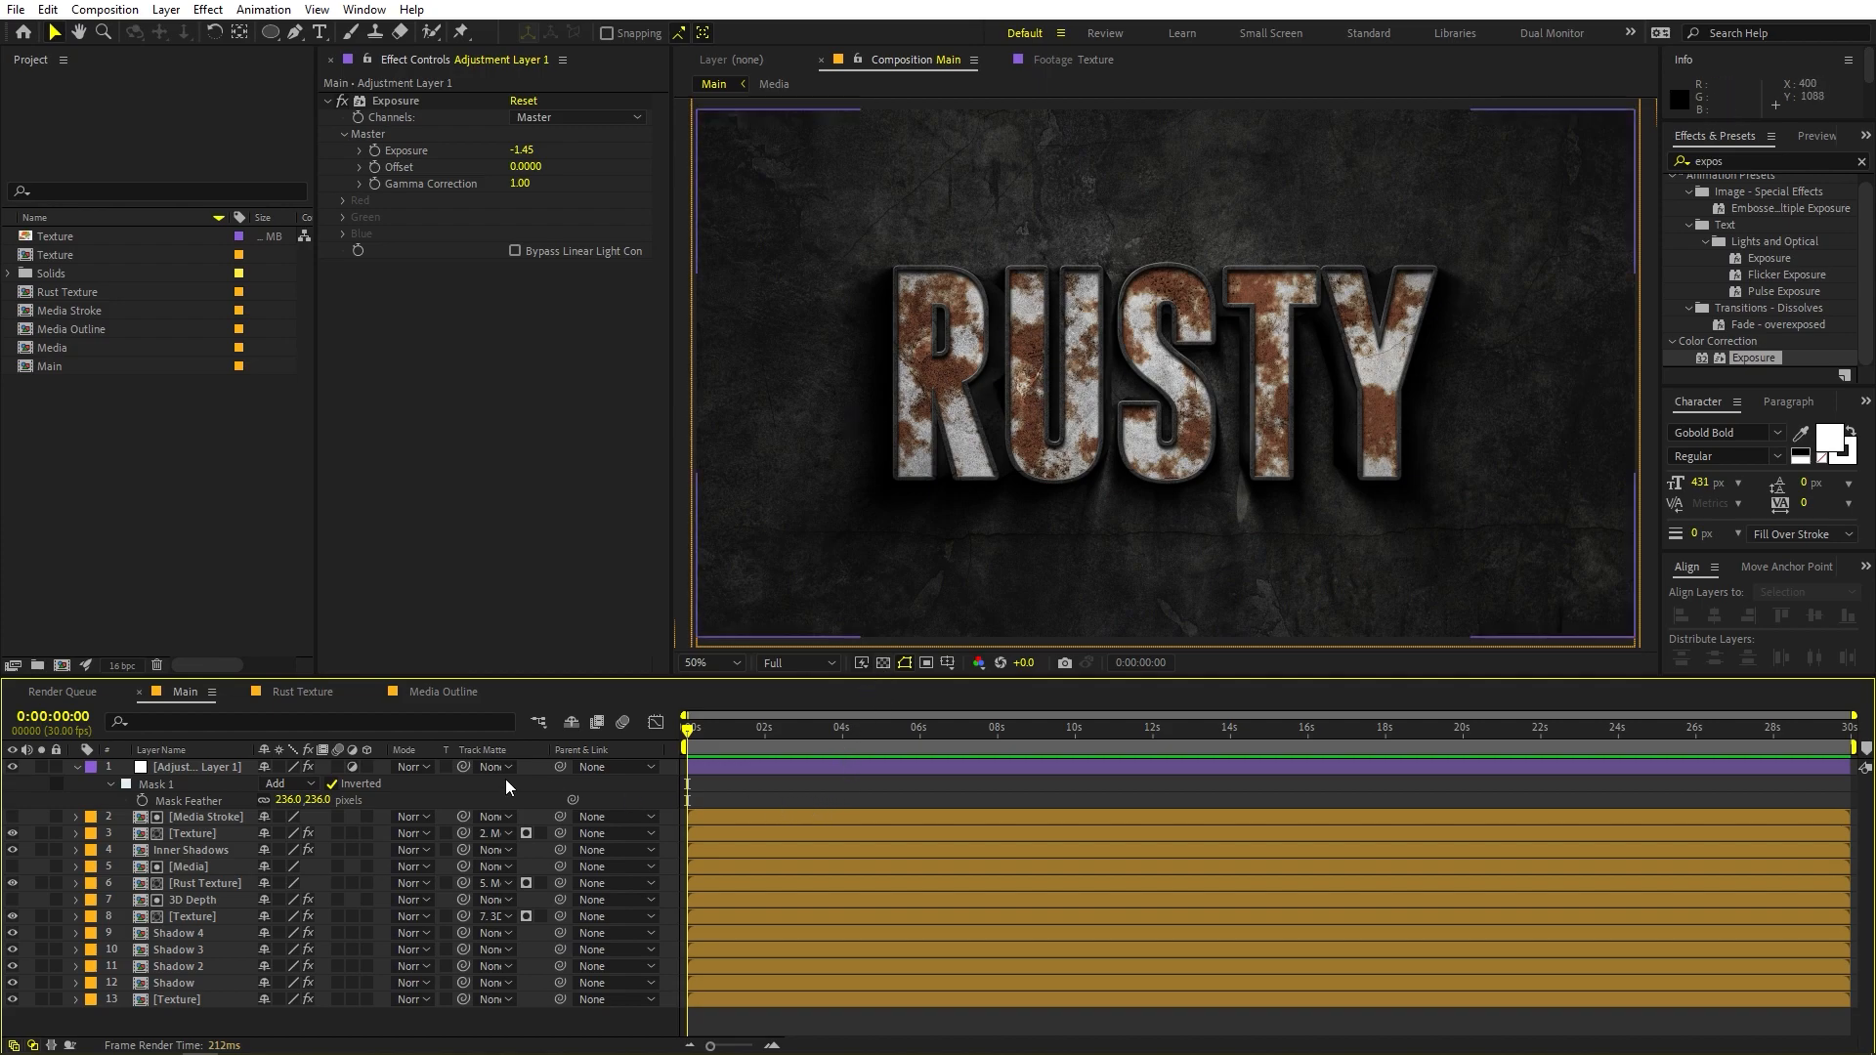
Add a second adjustment layer on top and apply an Exposure effect with exposure 0.81
{"action": "right_click", "coordinate": [664, 793]}
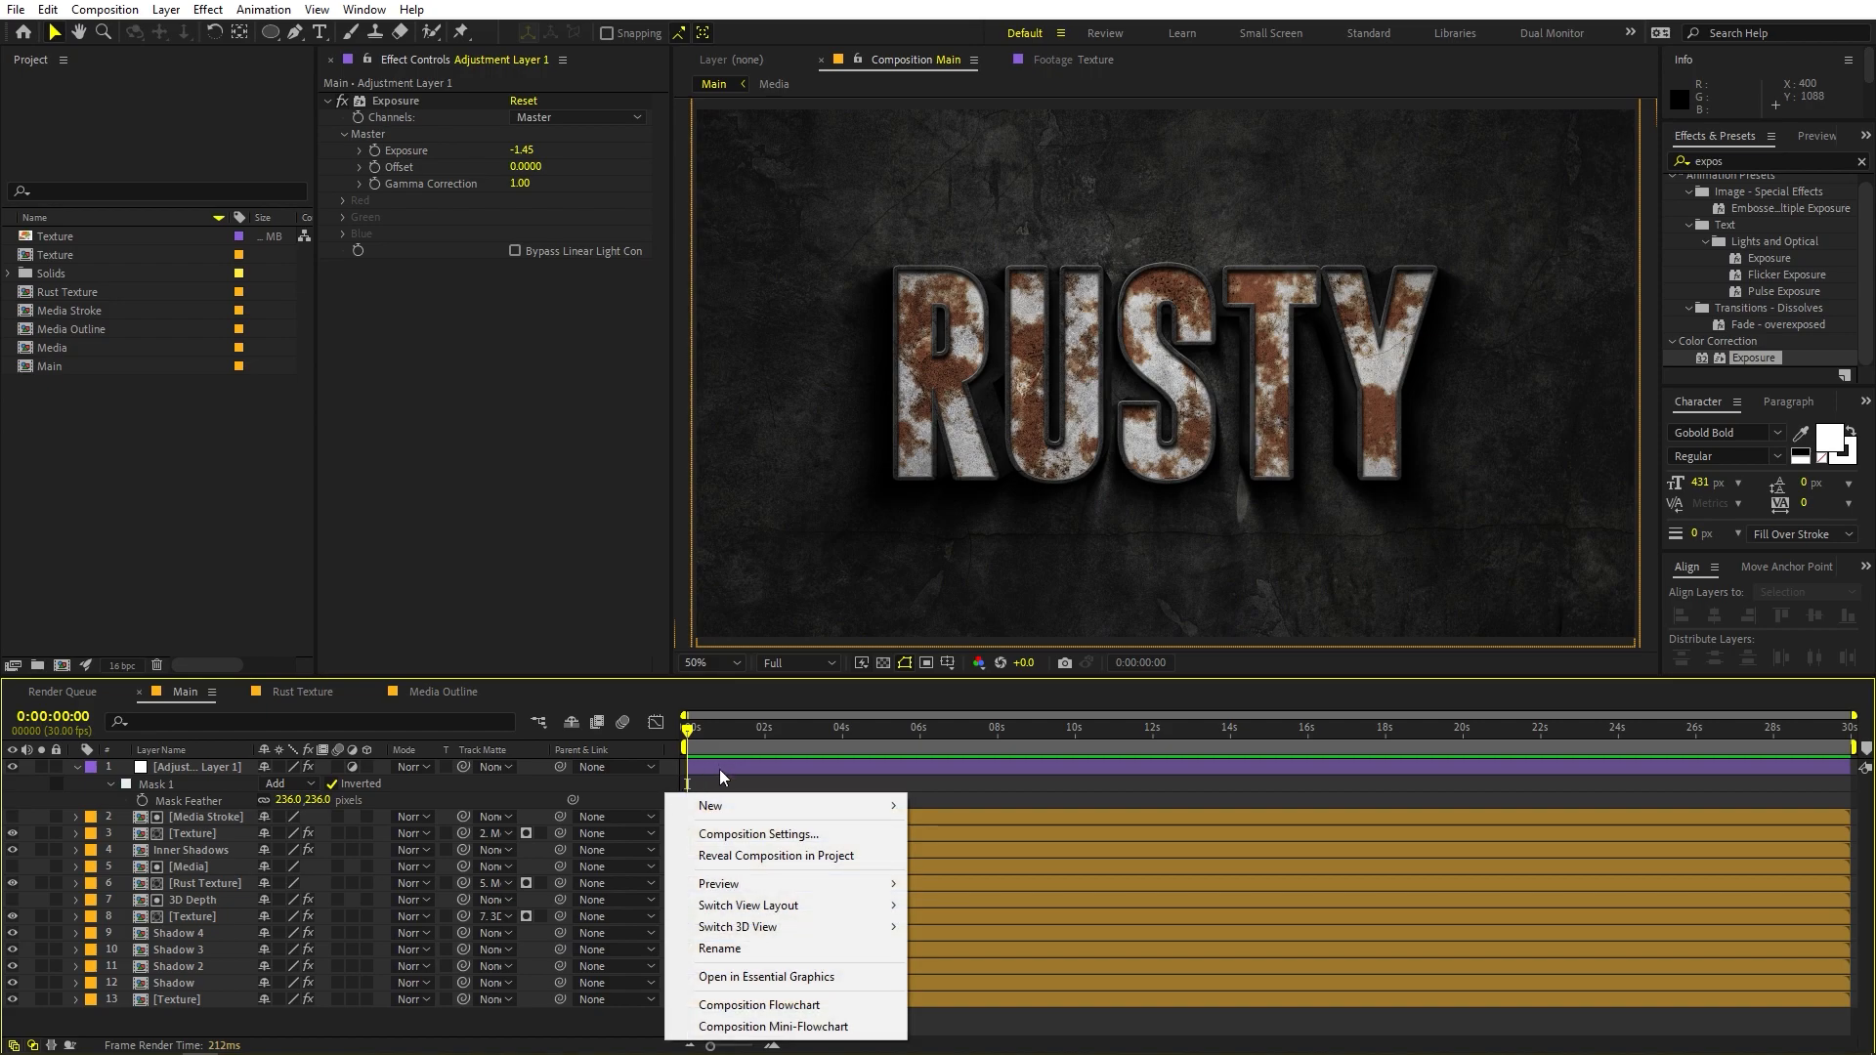
{"action": "mouse_move", "coordinate": [729, 803]}
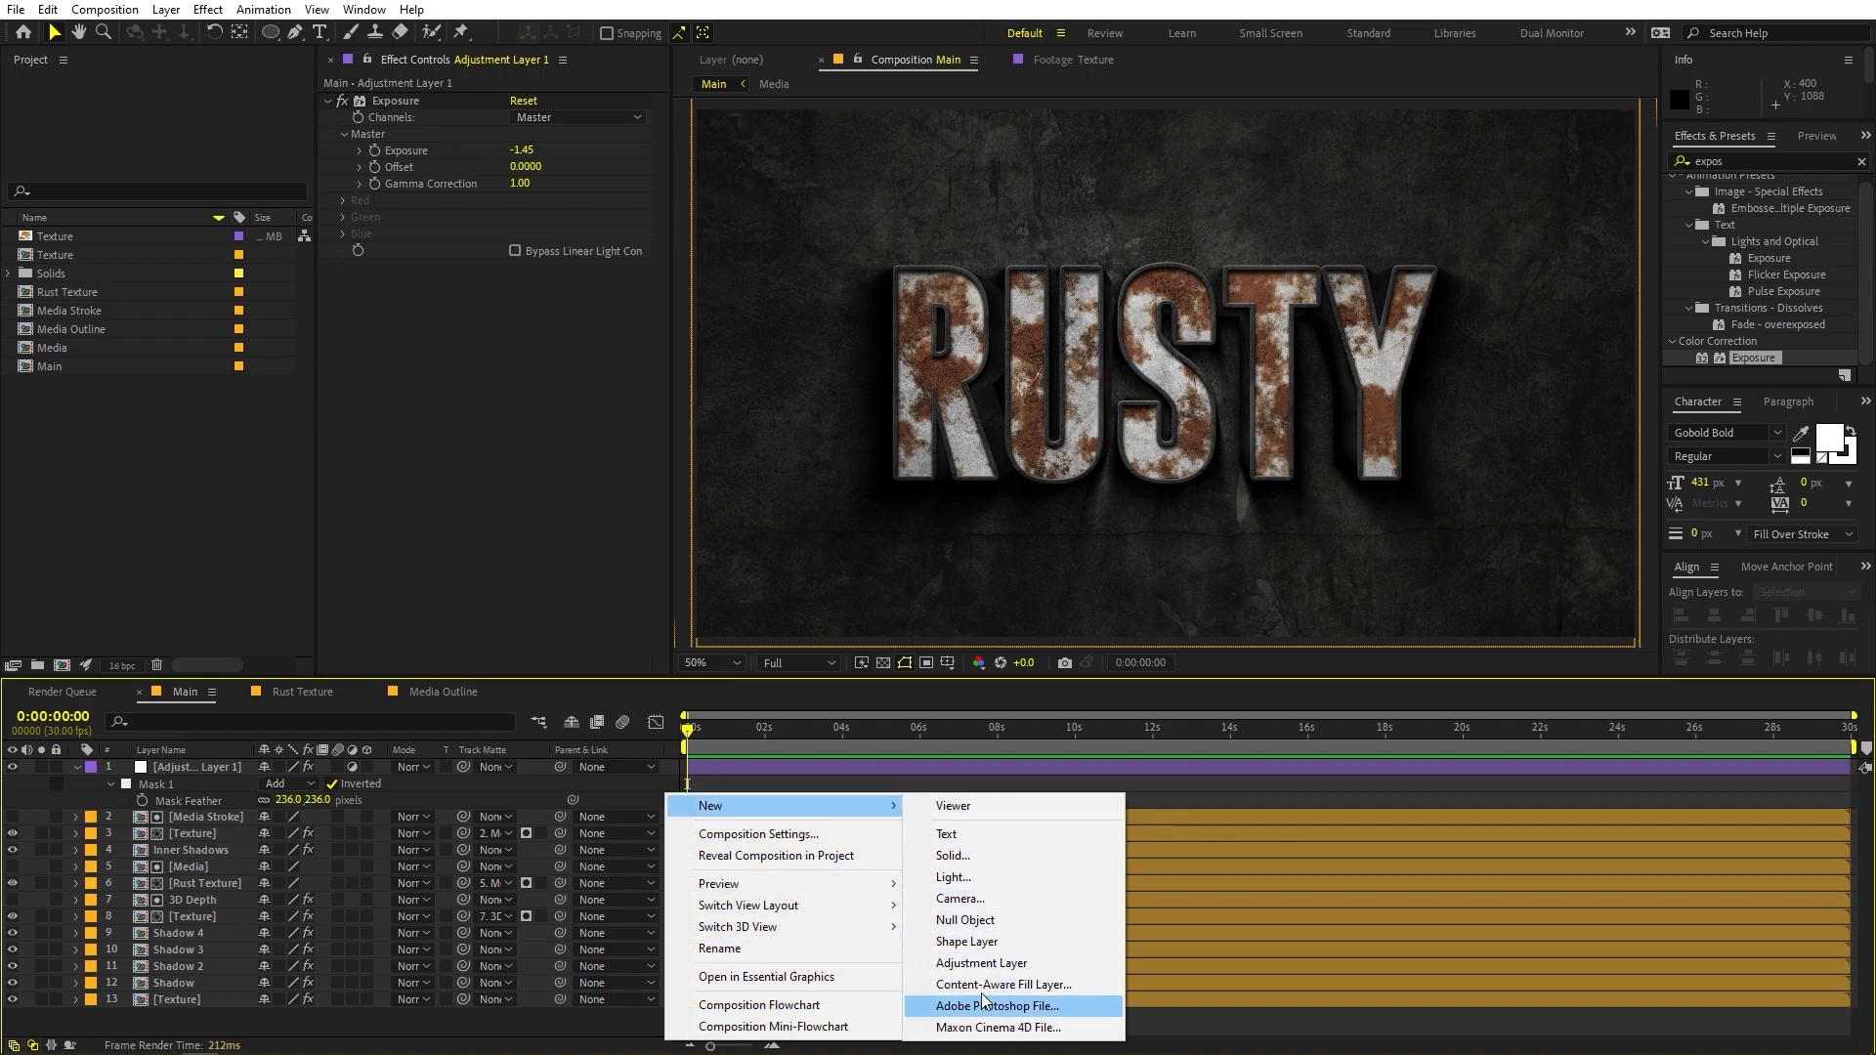
{"action": "left_click", "coordinate": [981, 963]}
{"action": "left_click_drag", "start_coordinate": [1762, 359], "coordinate": [239, 764]}
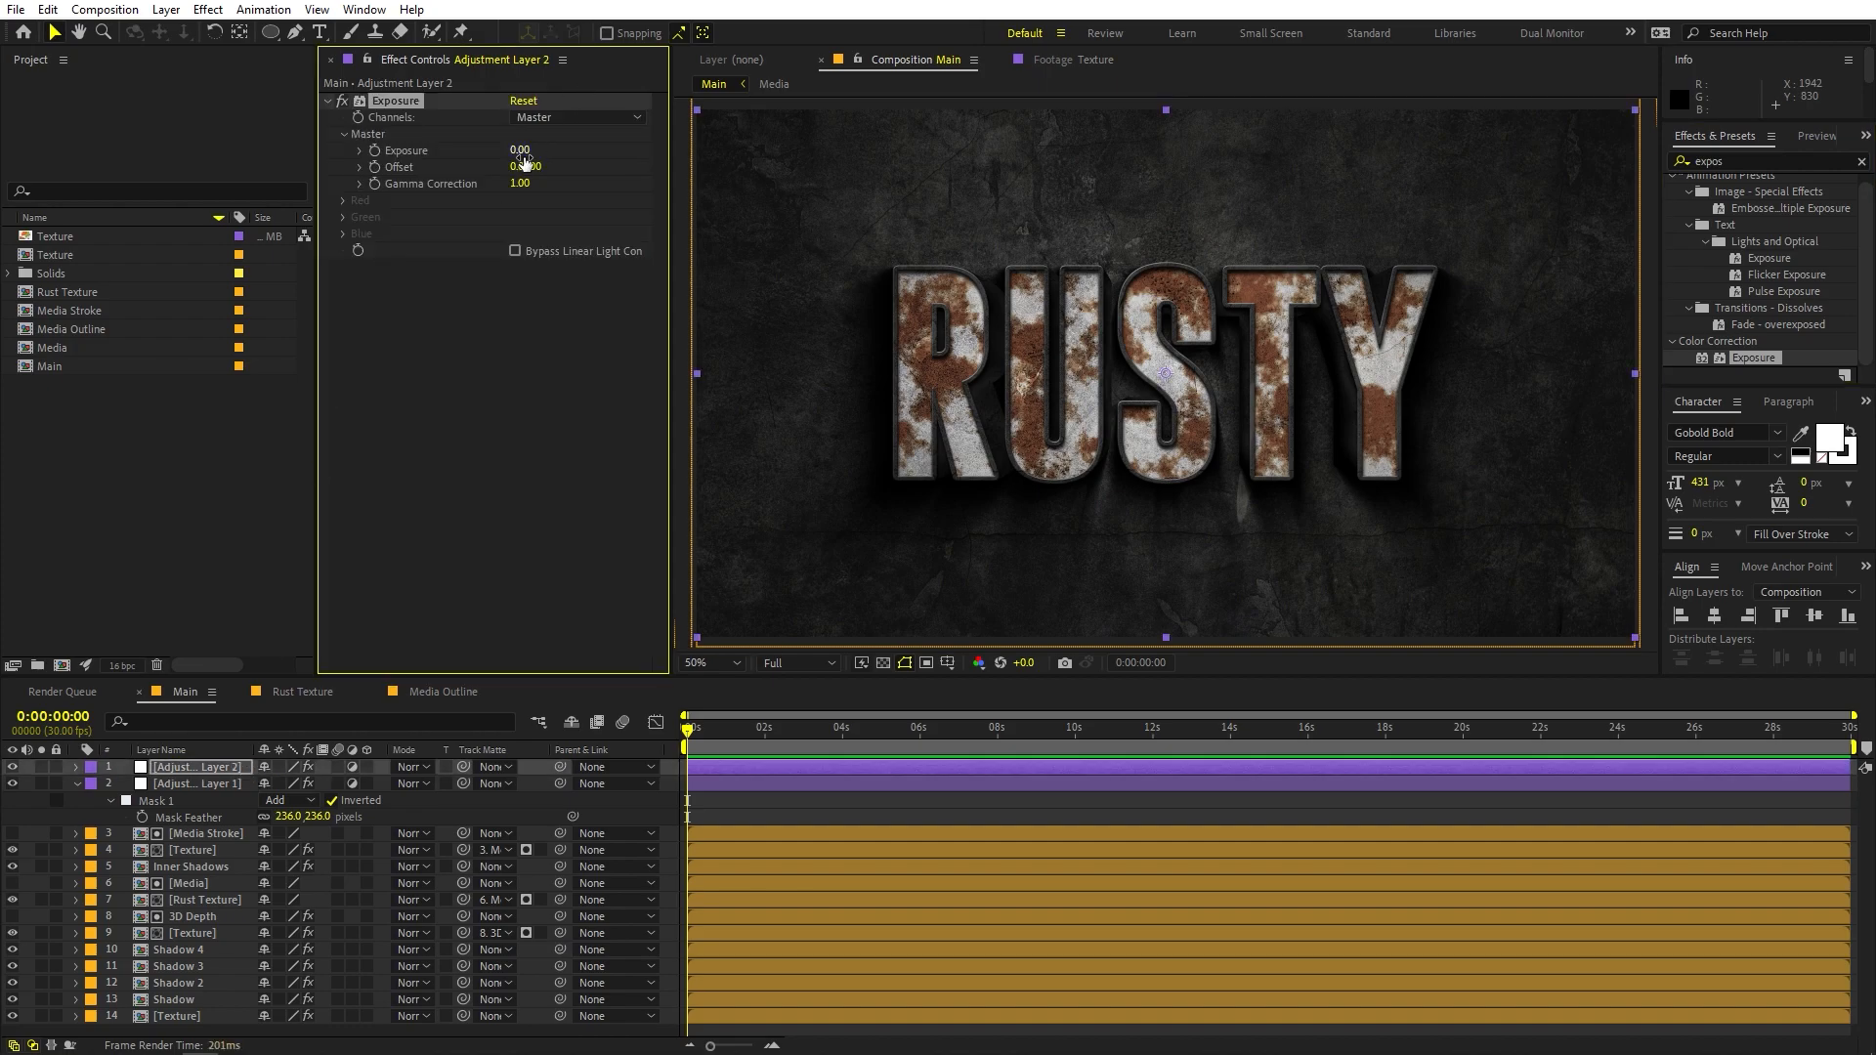
{"action": "left_click_drag", "start_coordinate": [580, 157], "coordinate": [683, 168]}
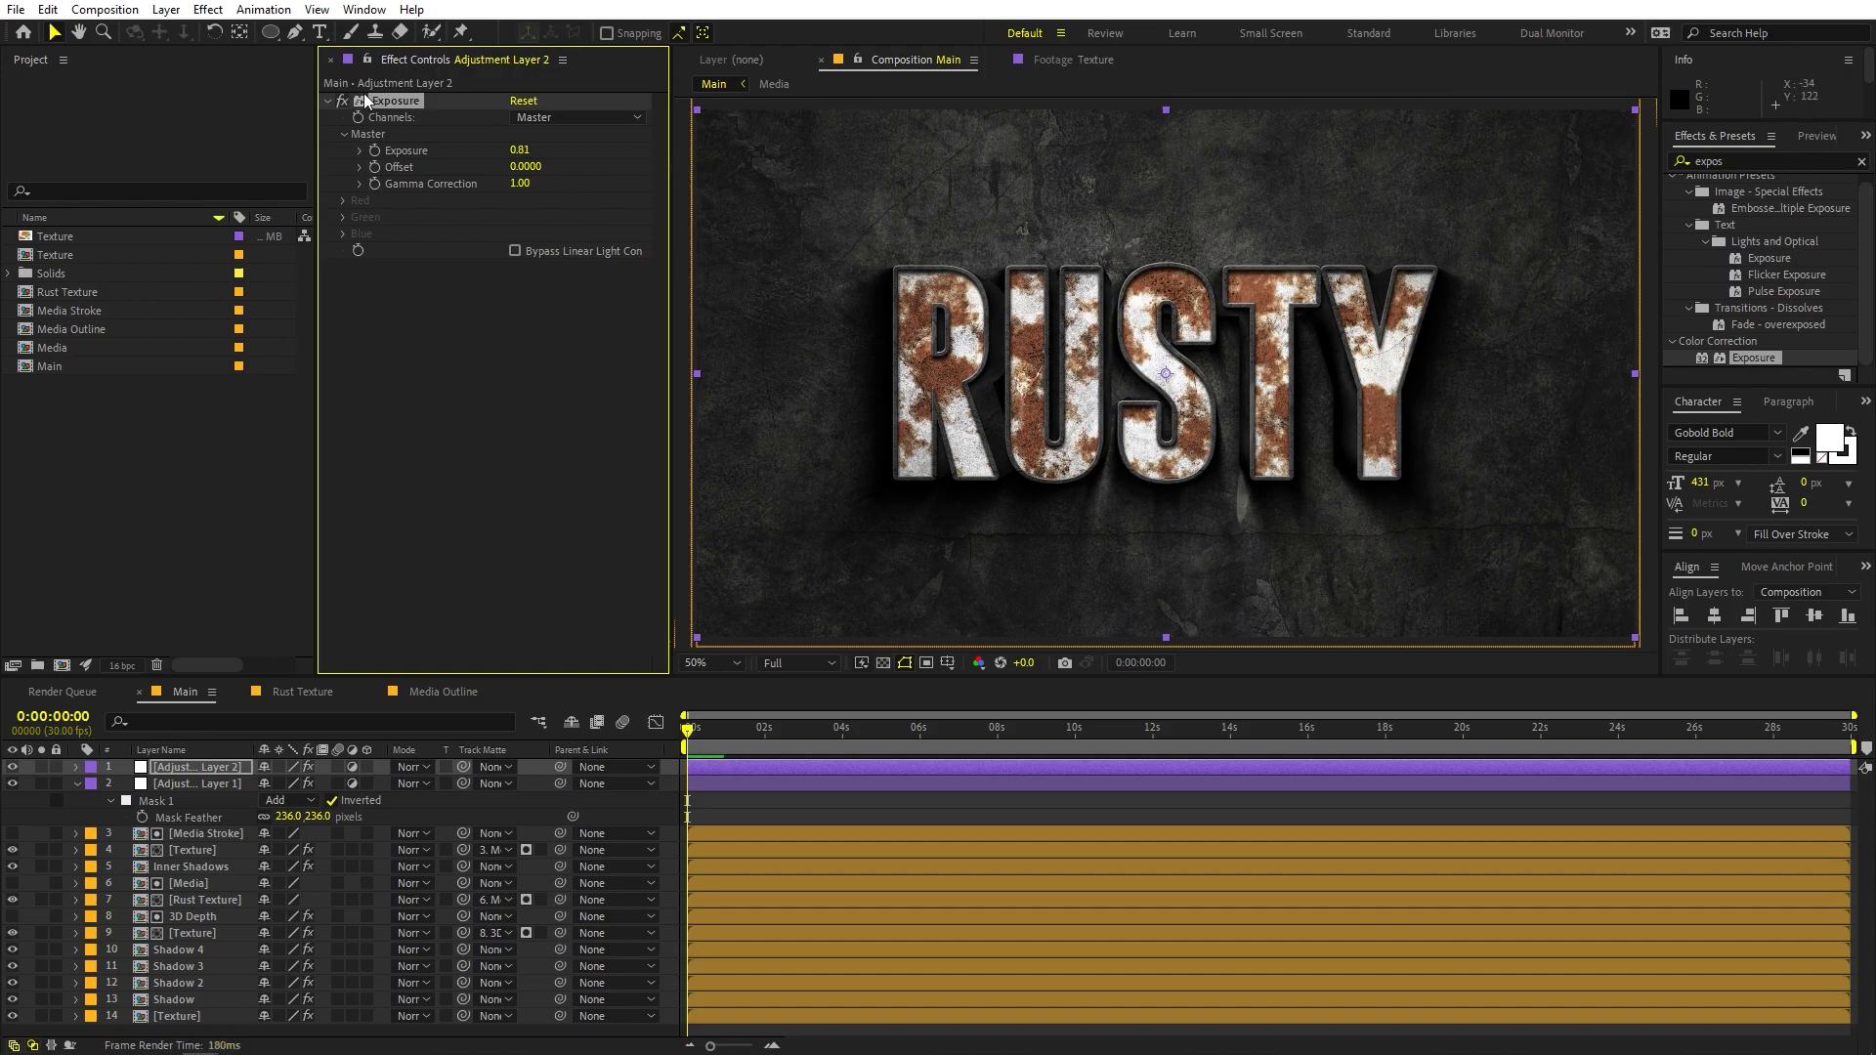
Draw a wide elliptical mask on the second adjustment layer, from the frame's upper edge down over the tops of the letters
{"action": "left_click", "coordinate": [270, 33]}
{"action": "left_click", "coordinate": [166, 796]}
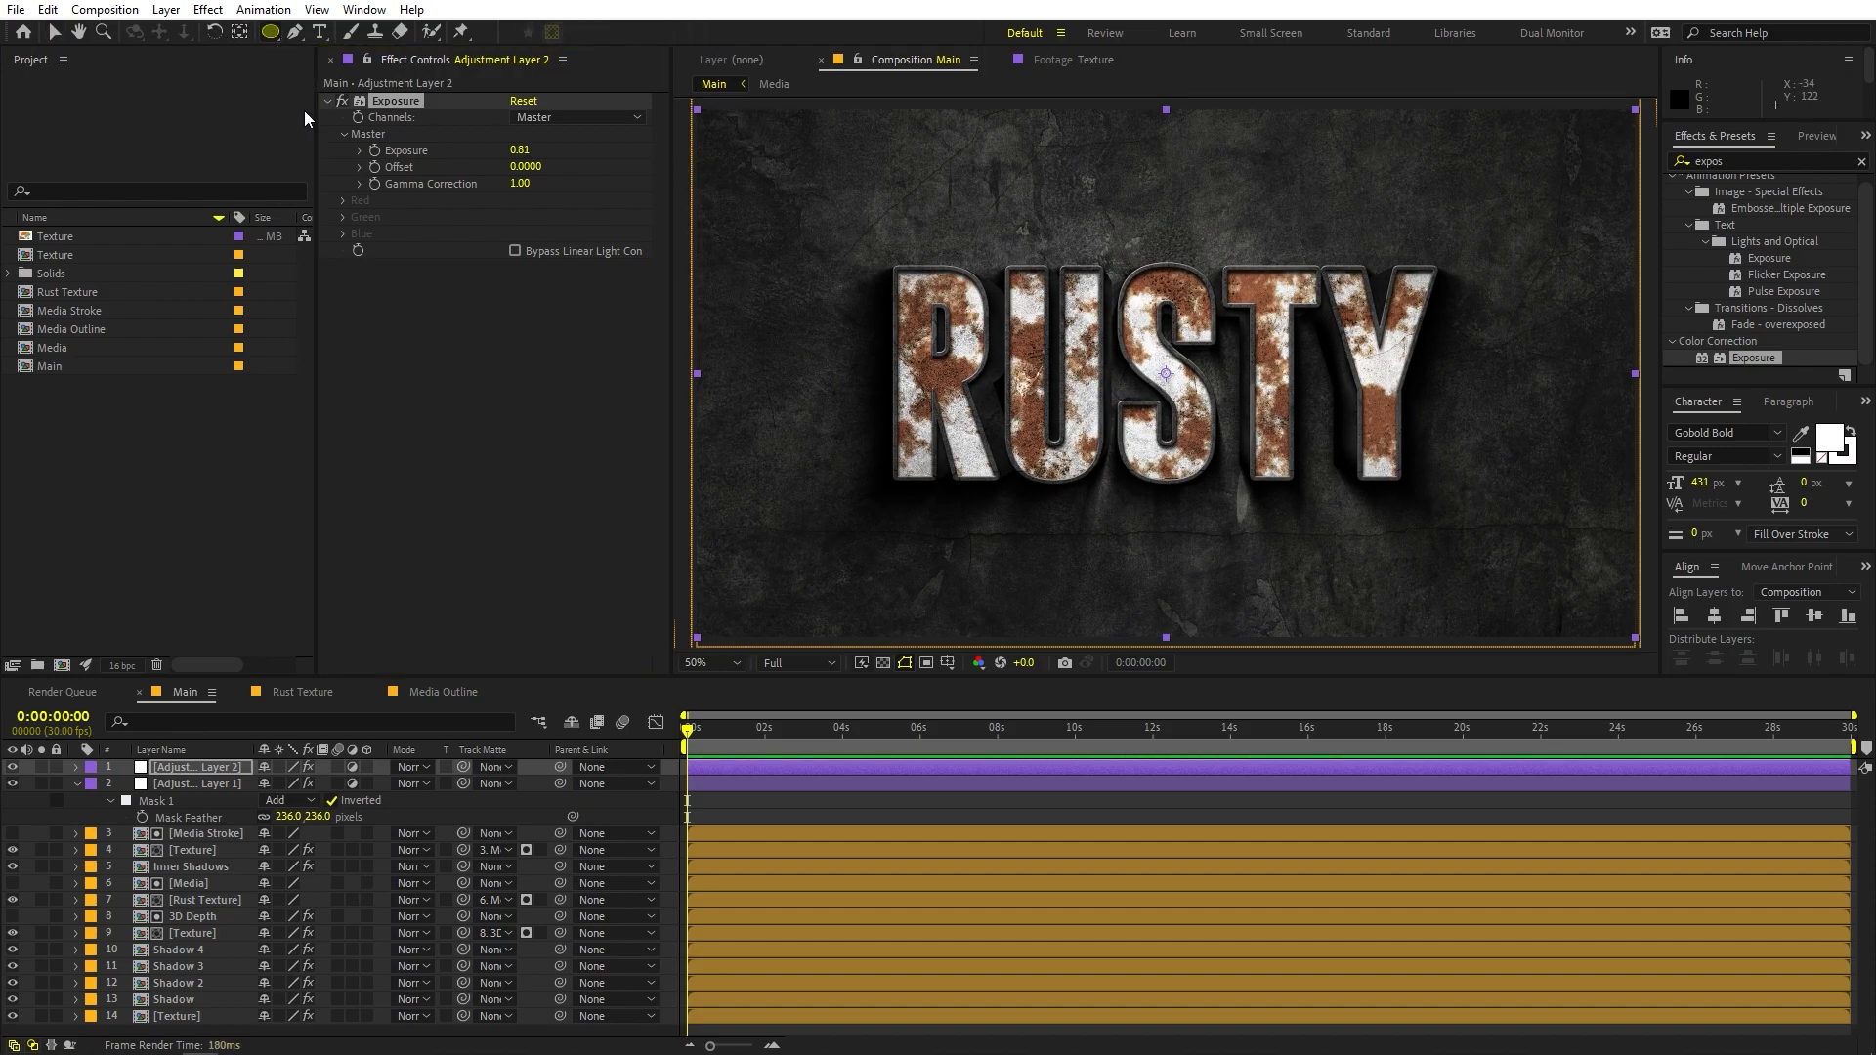
{"action": "key", "text": "comma"}
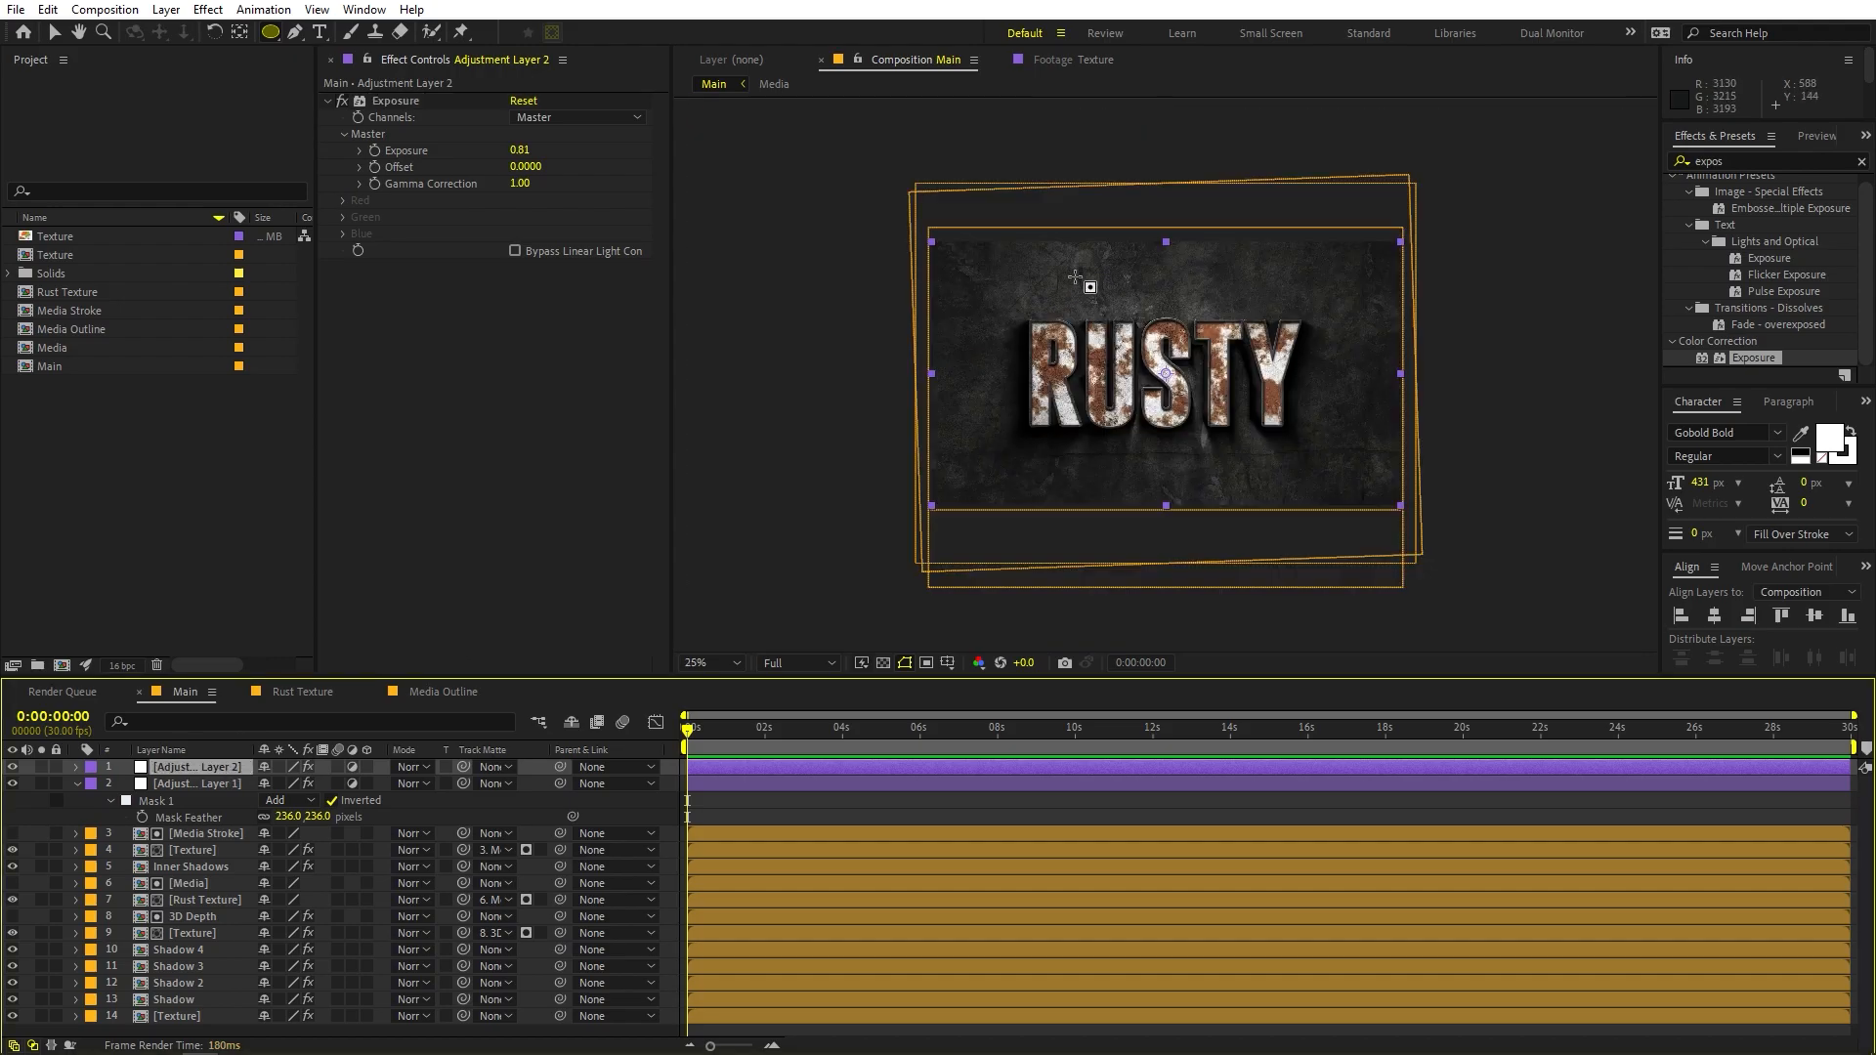
{"action": "left_click_drag", "start_coordinate": [1039, 238], "coordinate": [1282, 354]}
Set the feather of the second adjustment layer's mask to 98 pixels
{"action": "left_click", "coordinate": [240, 766]}
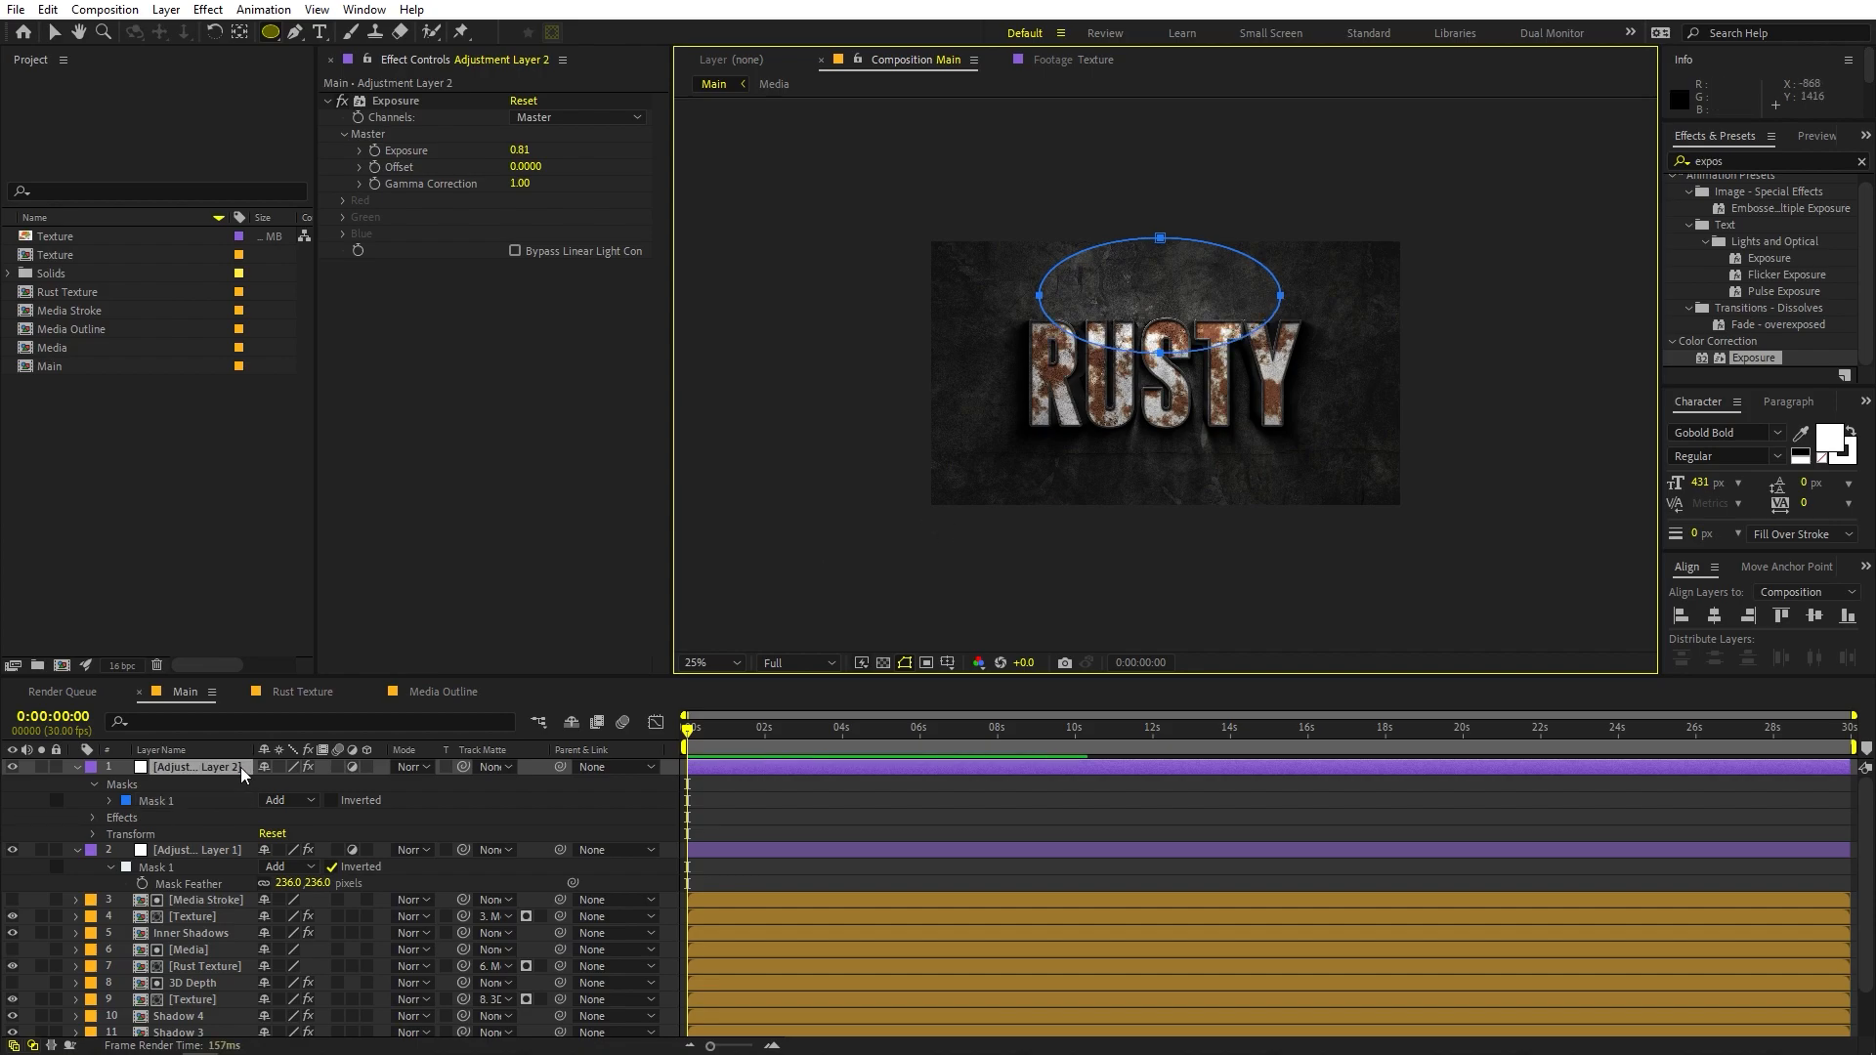
{"action": "key", "text": "f"}
{"action": "left_click_drag", "start_coordinate": [290, 799], "coordinate": [407, 826]}
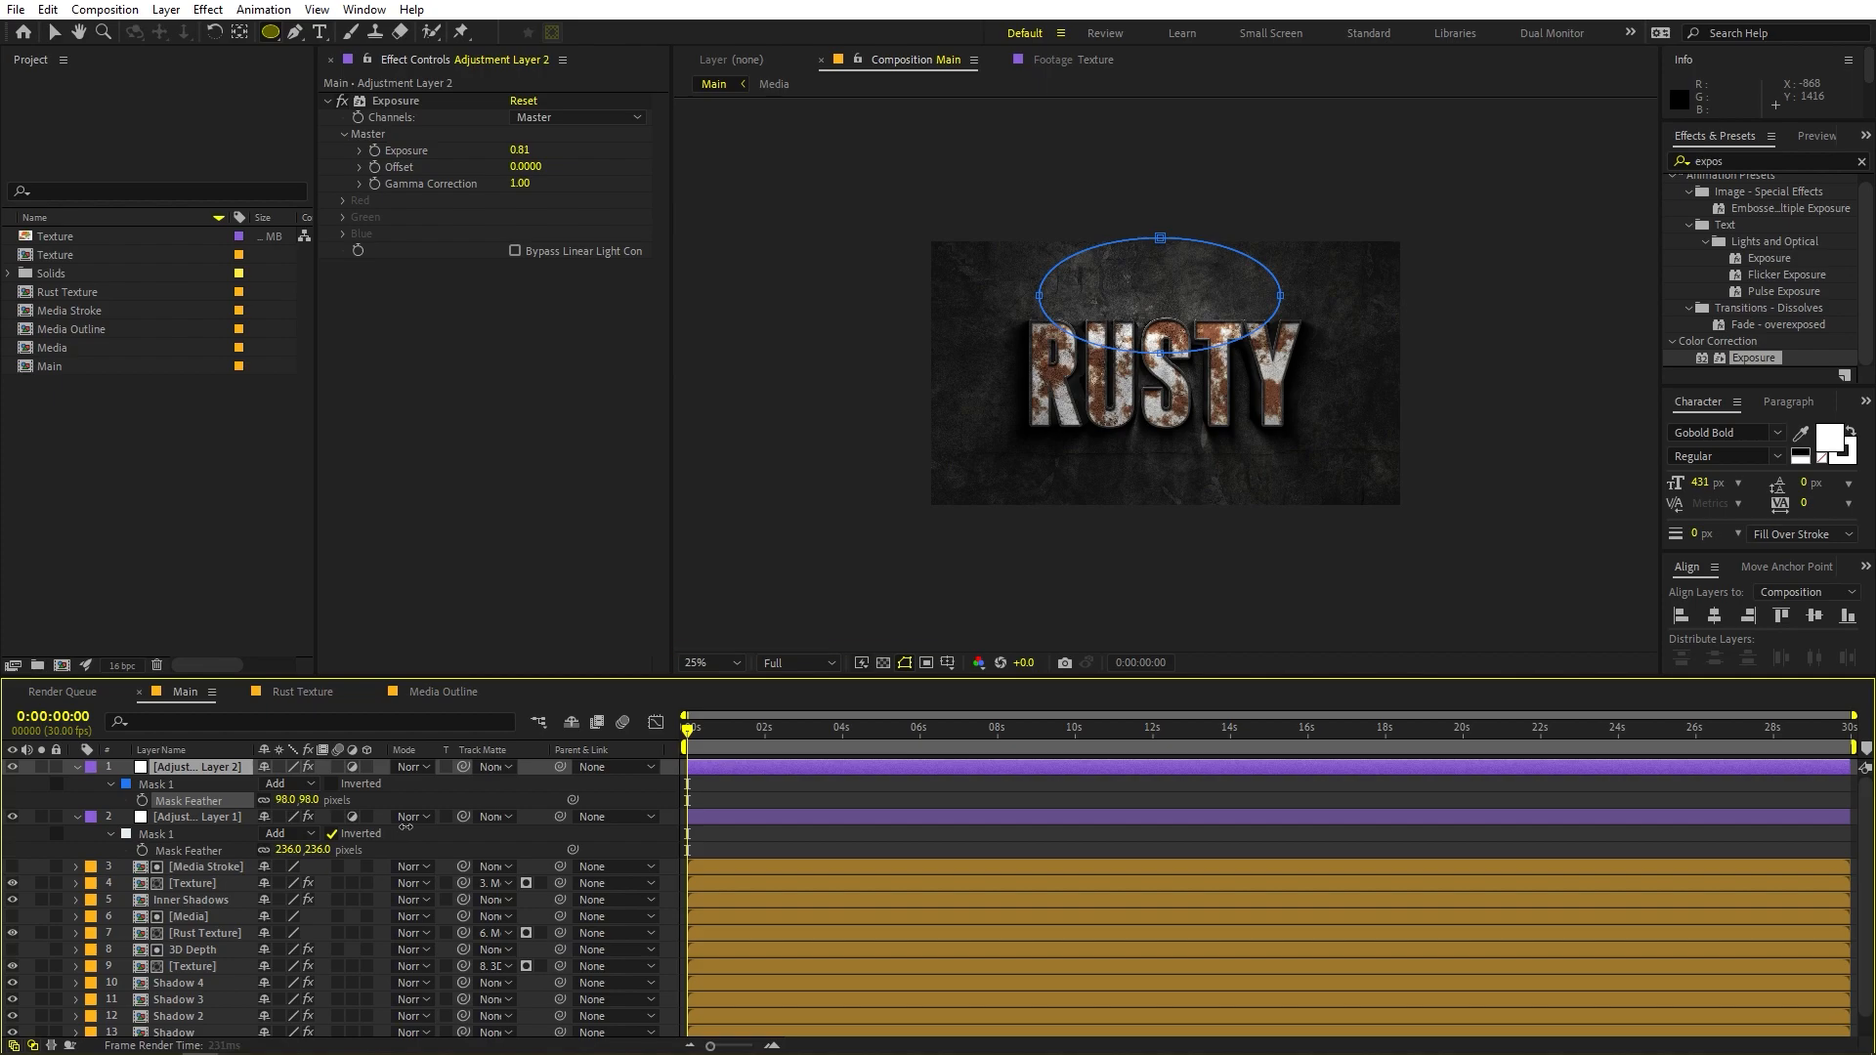
{"action": "left_click", "coordinate": [53, 37]}
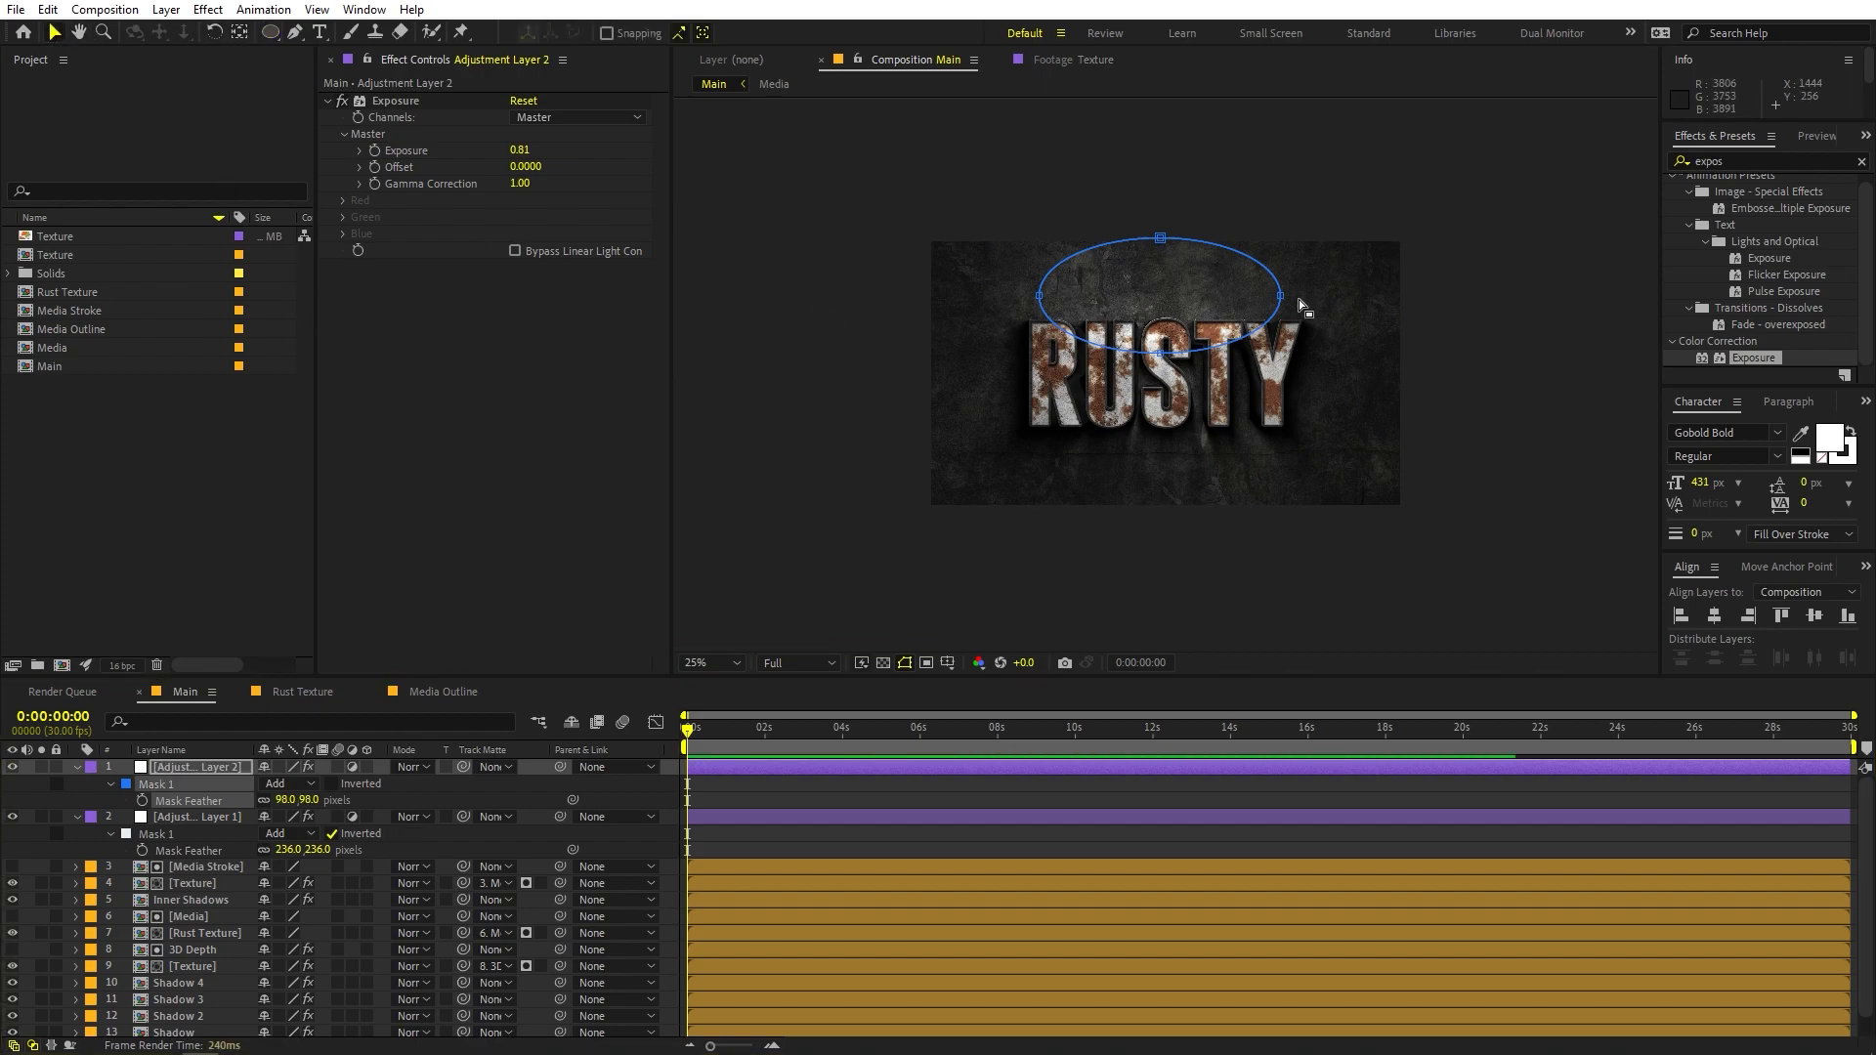
Shift the second adjustment layer's elliptical mask upward and widen it to span nearly the whole RUSTY title
{"action": "double_click", "coordinate": [1160, 240]}
{"action": "left_click_drag", "start_coordinate": [1221, 221], "coordinate": [1221, 272]}
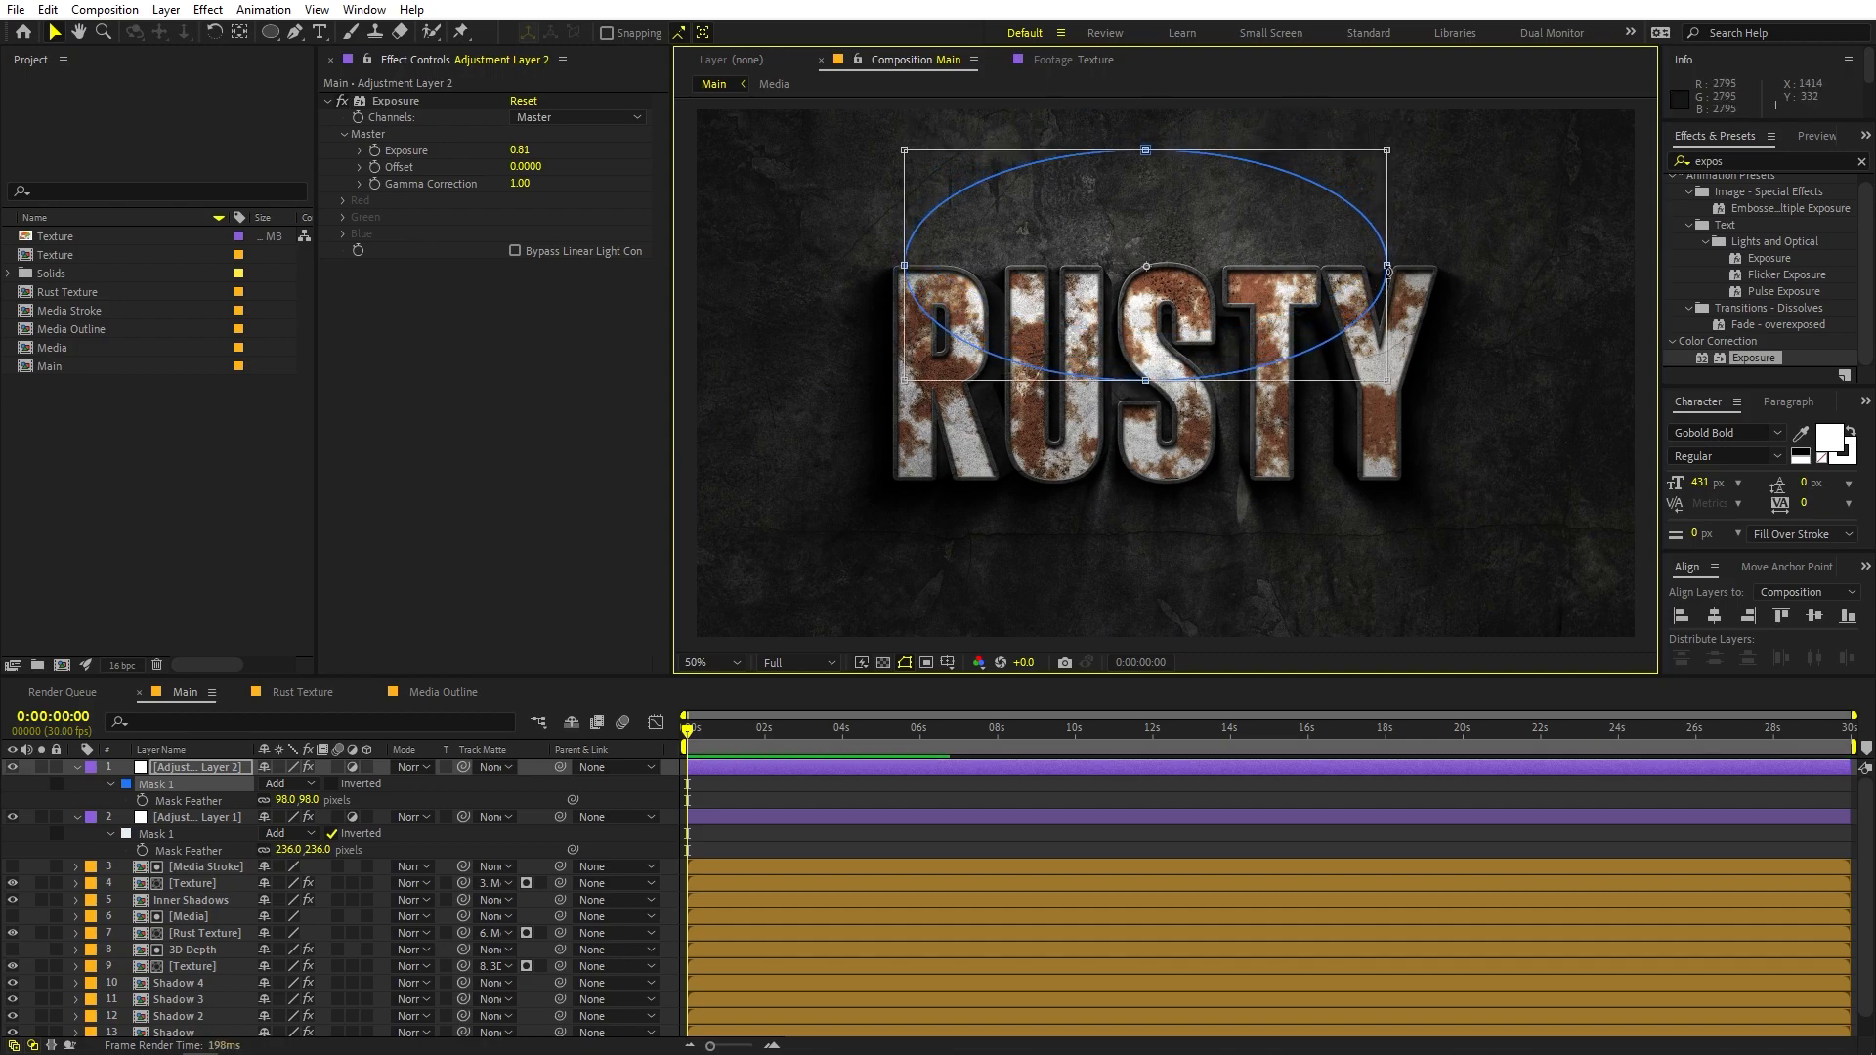
{"action": "left_click_drag", "start_coordinate": [1386, 265], "coordinate": [1421, 264]}
{"action": "left_click_drag", "start_coordinate": [903, 266], "coordinate": [892, 266]}
{"action": "left_click_drag", "start_coordinate": [1172, 274], "coordinate": [1173, 242]}
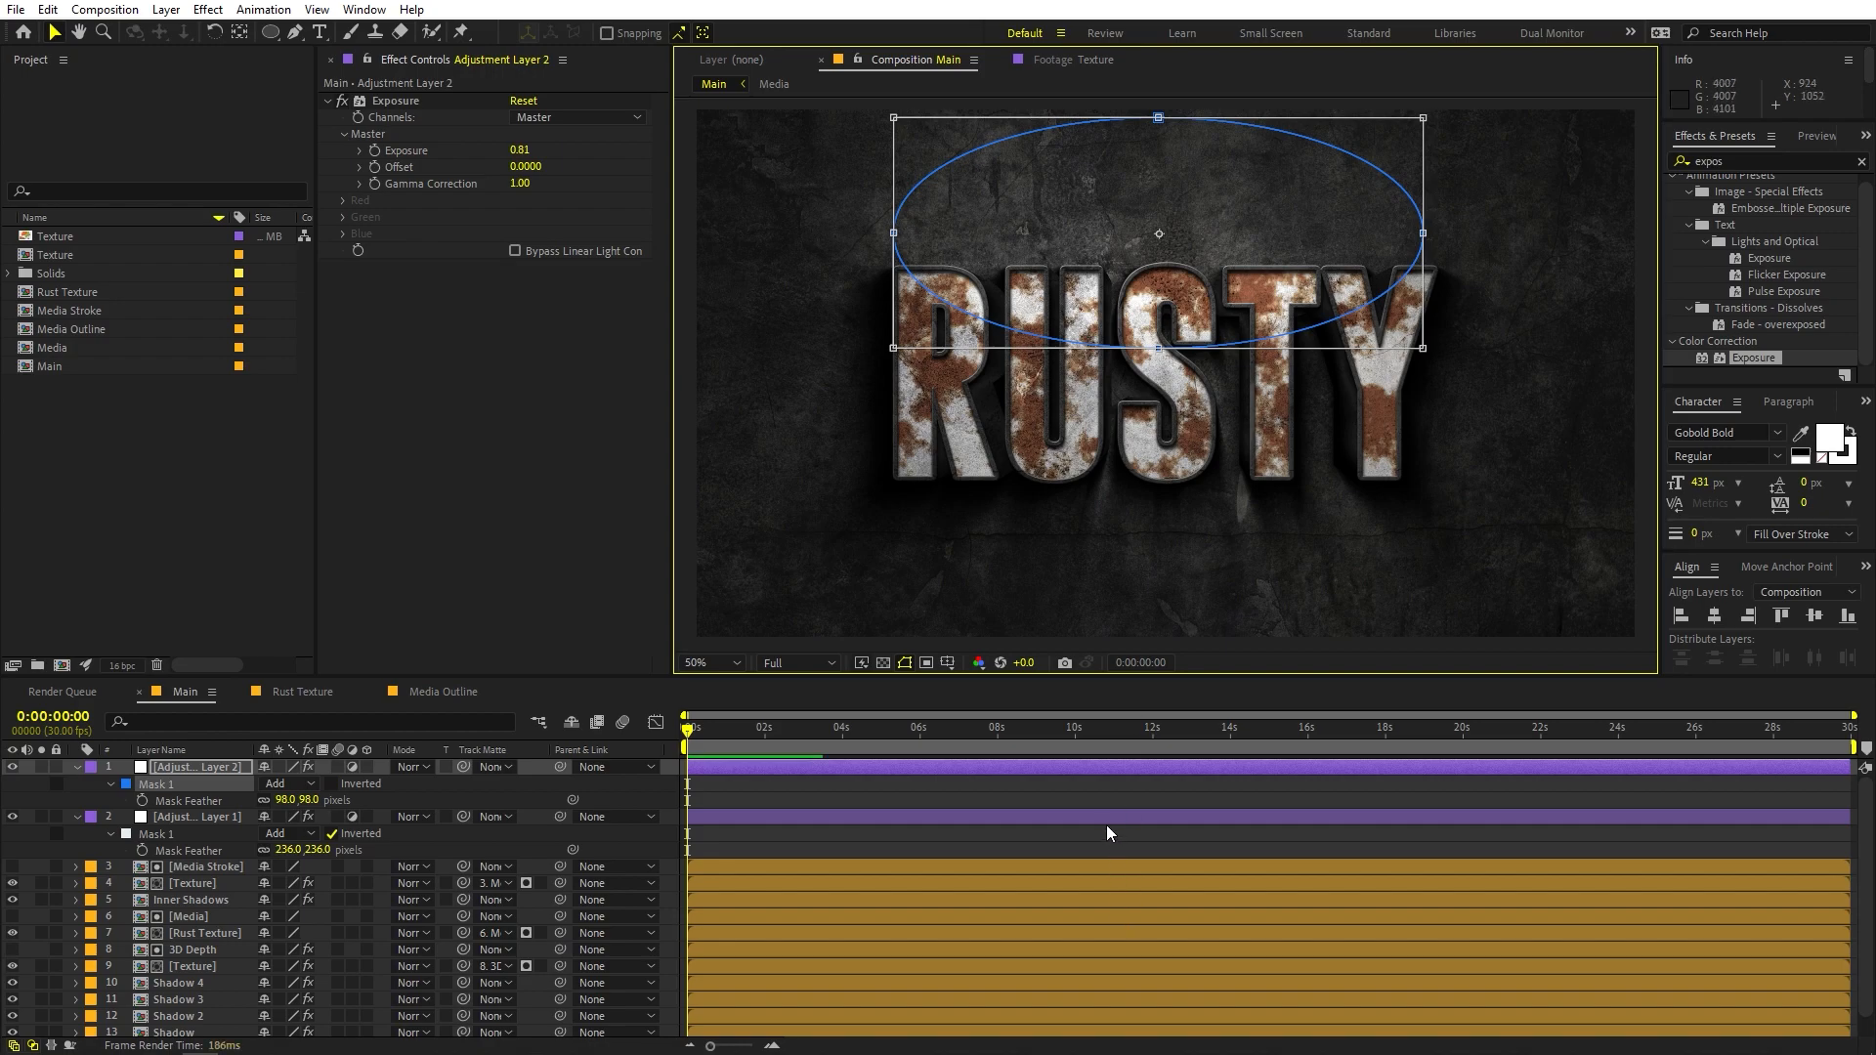
{"action": "left_click", "coordinate": [1106, 827]}
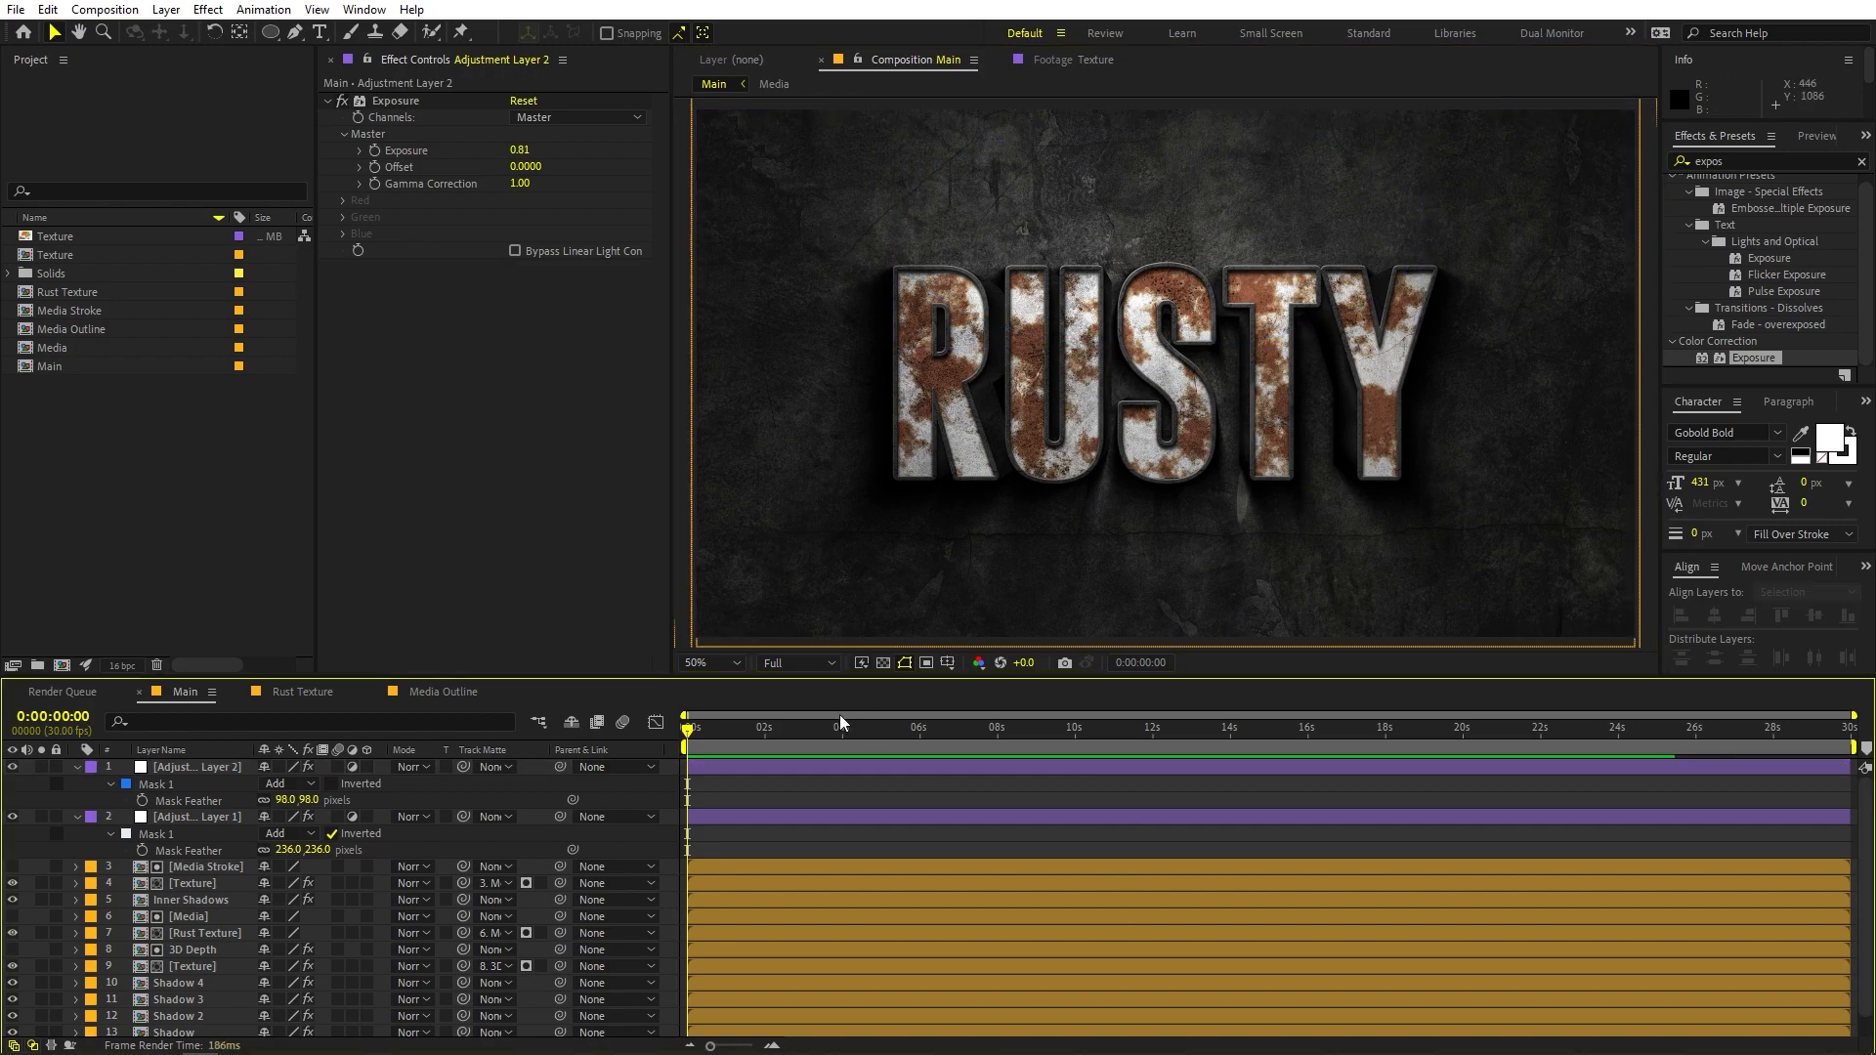
Set the exposure of the second adjustment layer to 0.63
{"action": "left_click", "coordinate": [182, 768]}
{"action": "left_click_drag", "start_coordinate": [399, 181], "coordinate": [386, 183]}
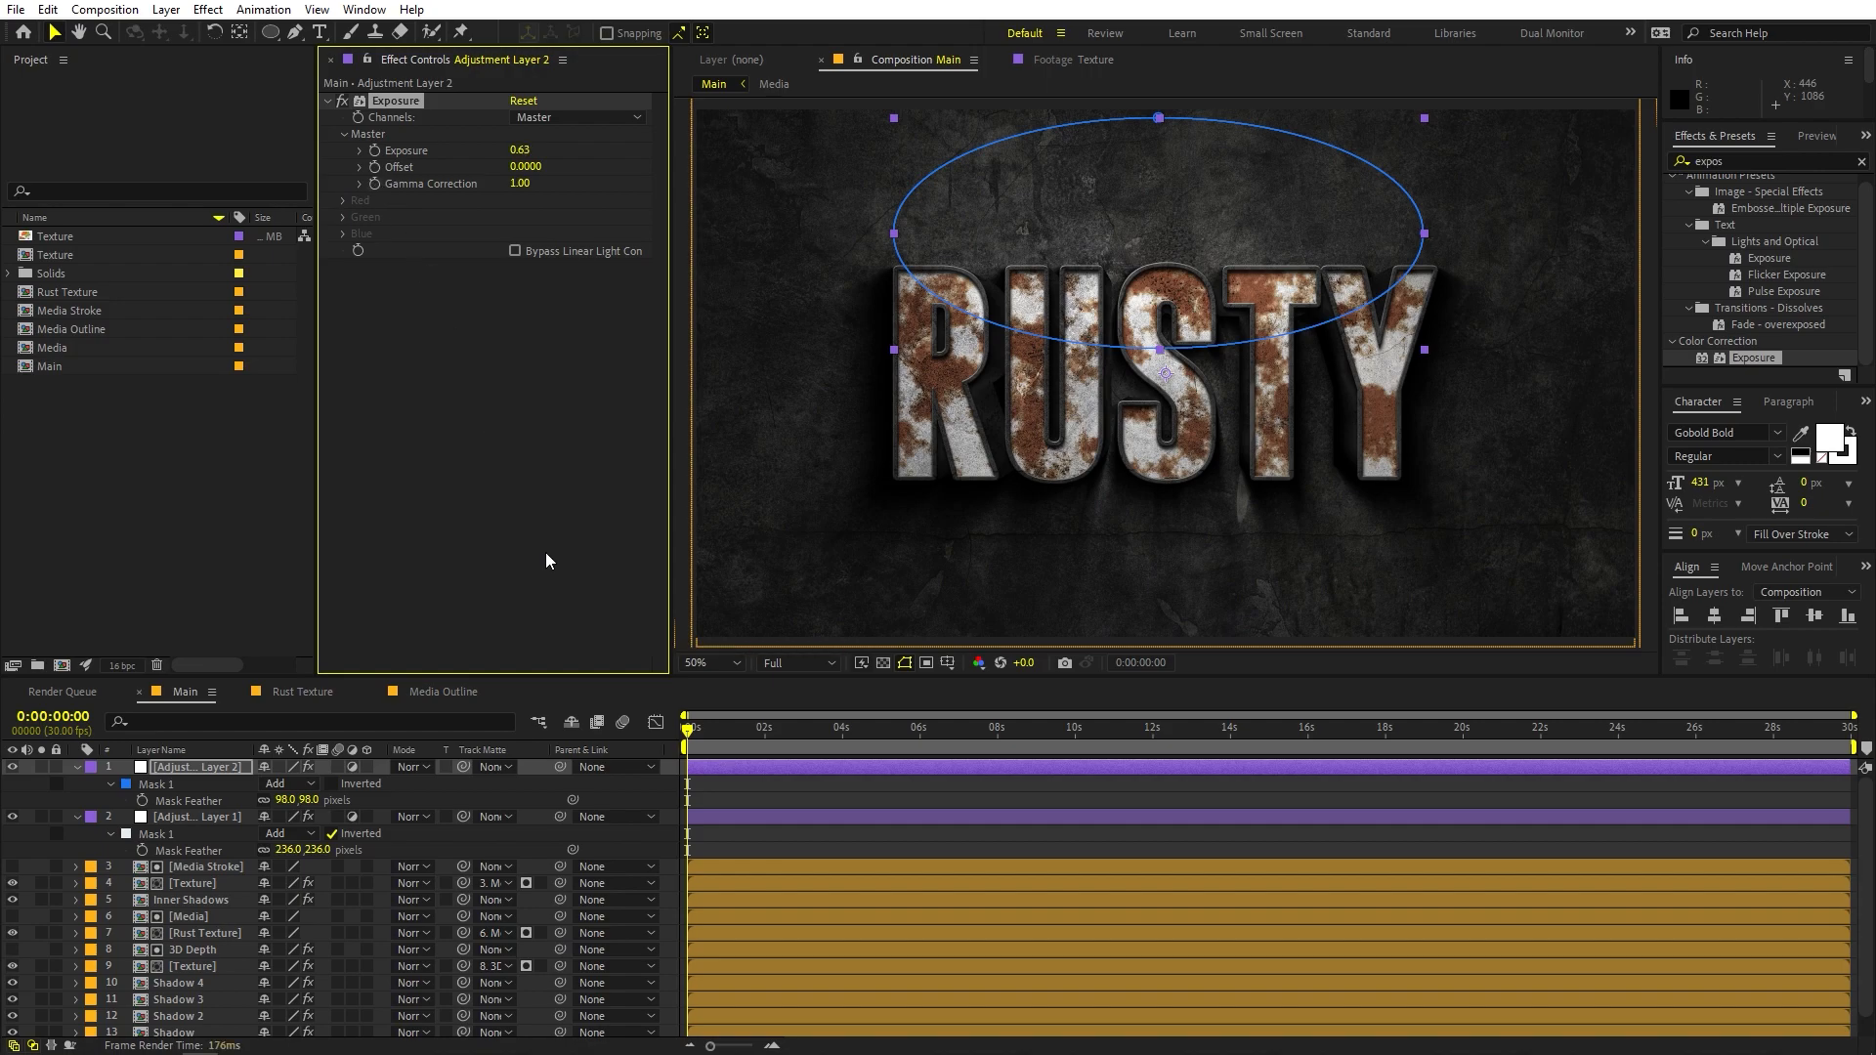
{"action": "left_click", "coordinate": [899, 782]}
Collapse both adjustment layers' properties and compare the title with and without each of them
{"action": "left_click", "coordinate": [77, 767]}
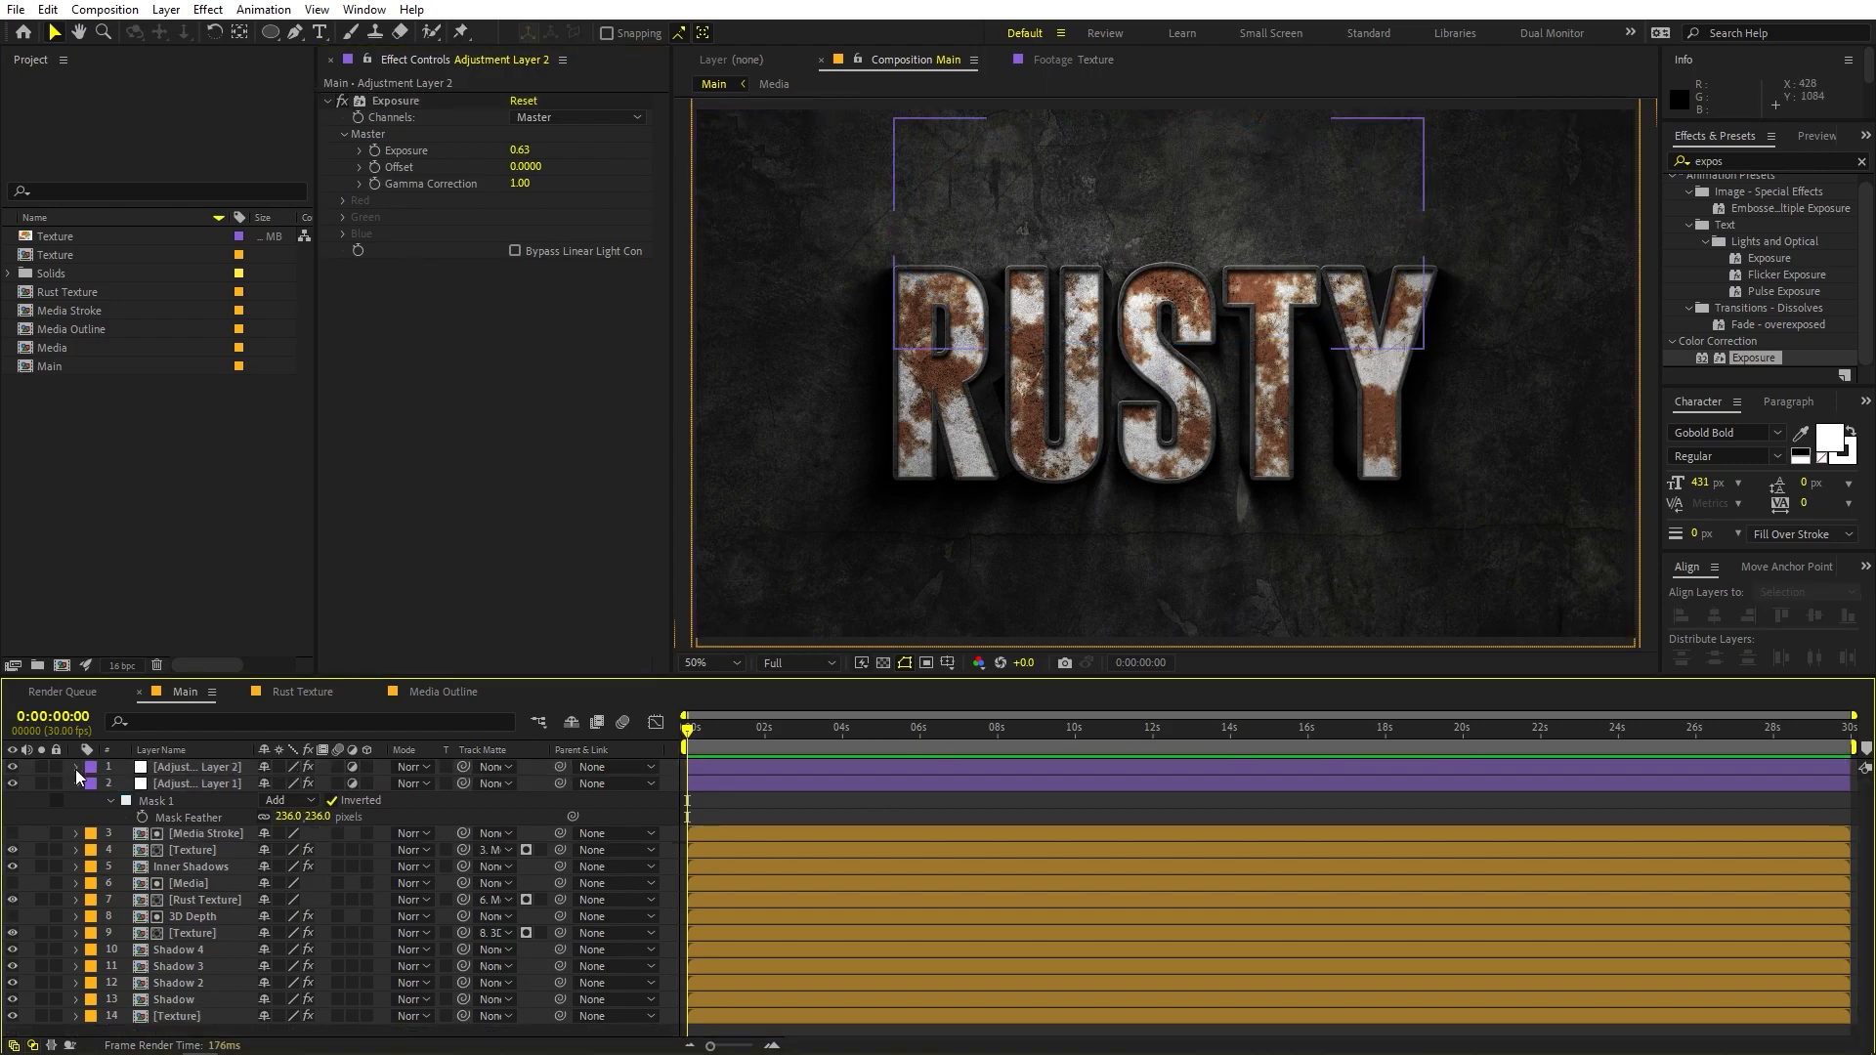
{"action": "left_click", "coordinate": [76, 783]}
{"action": "left_click_drag", "start_coordinate": [15, 782], "coordinate": [12, 772]}
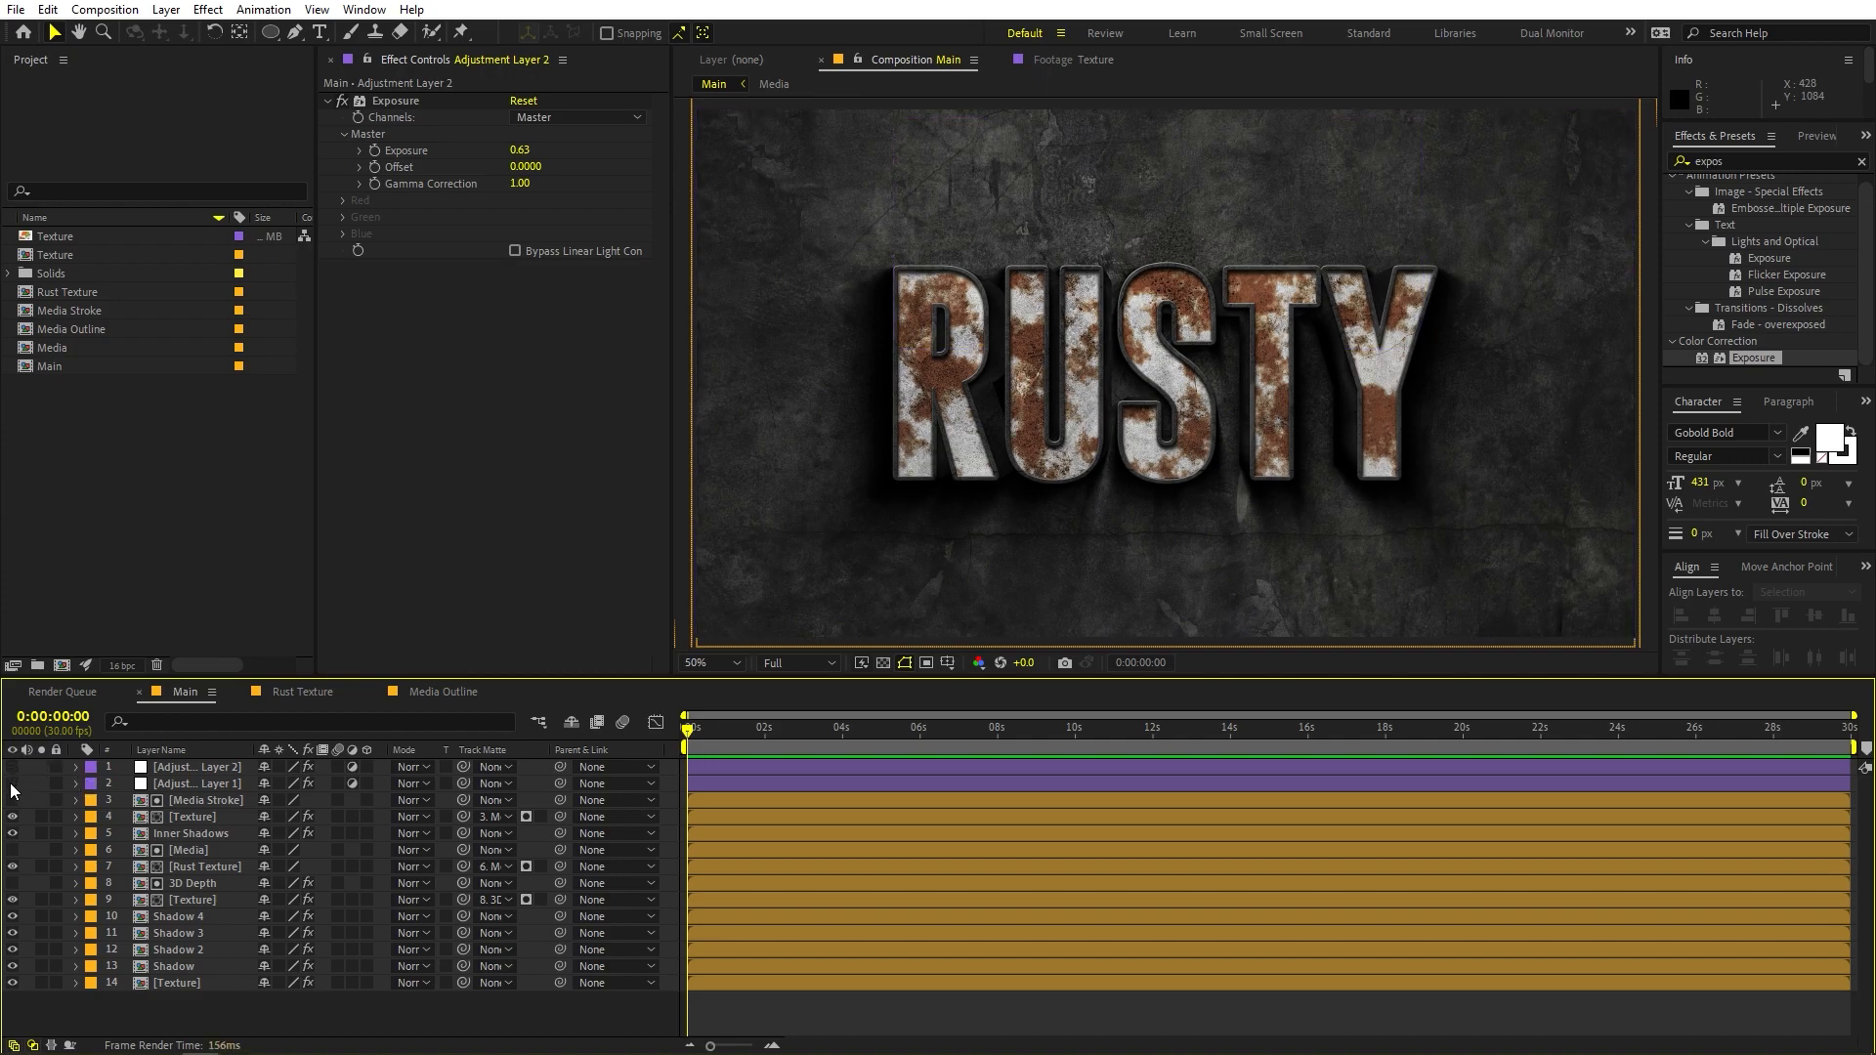
{"action": "left_click", "coordinate": [11, 784]}
{"action": "left_click", "coordinate": [12, 783]}
{"action": "left_click", "coordinate": [11, 768]}
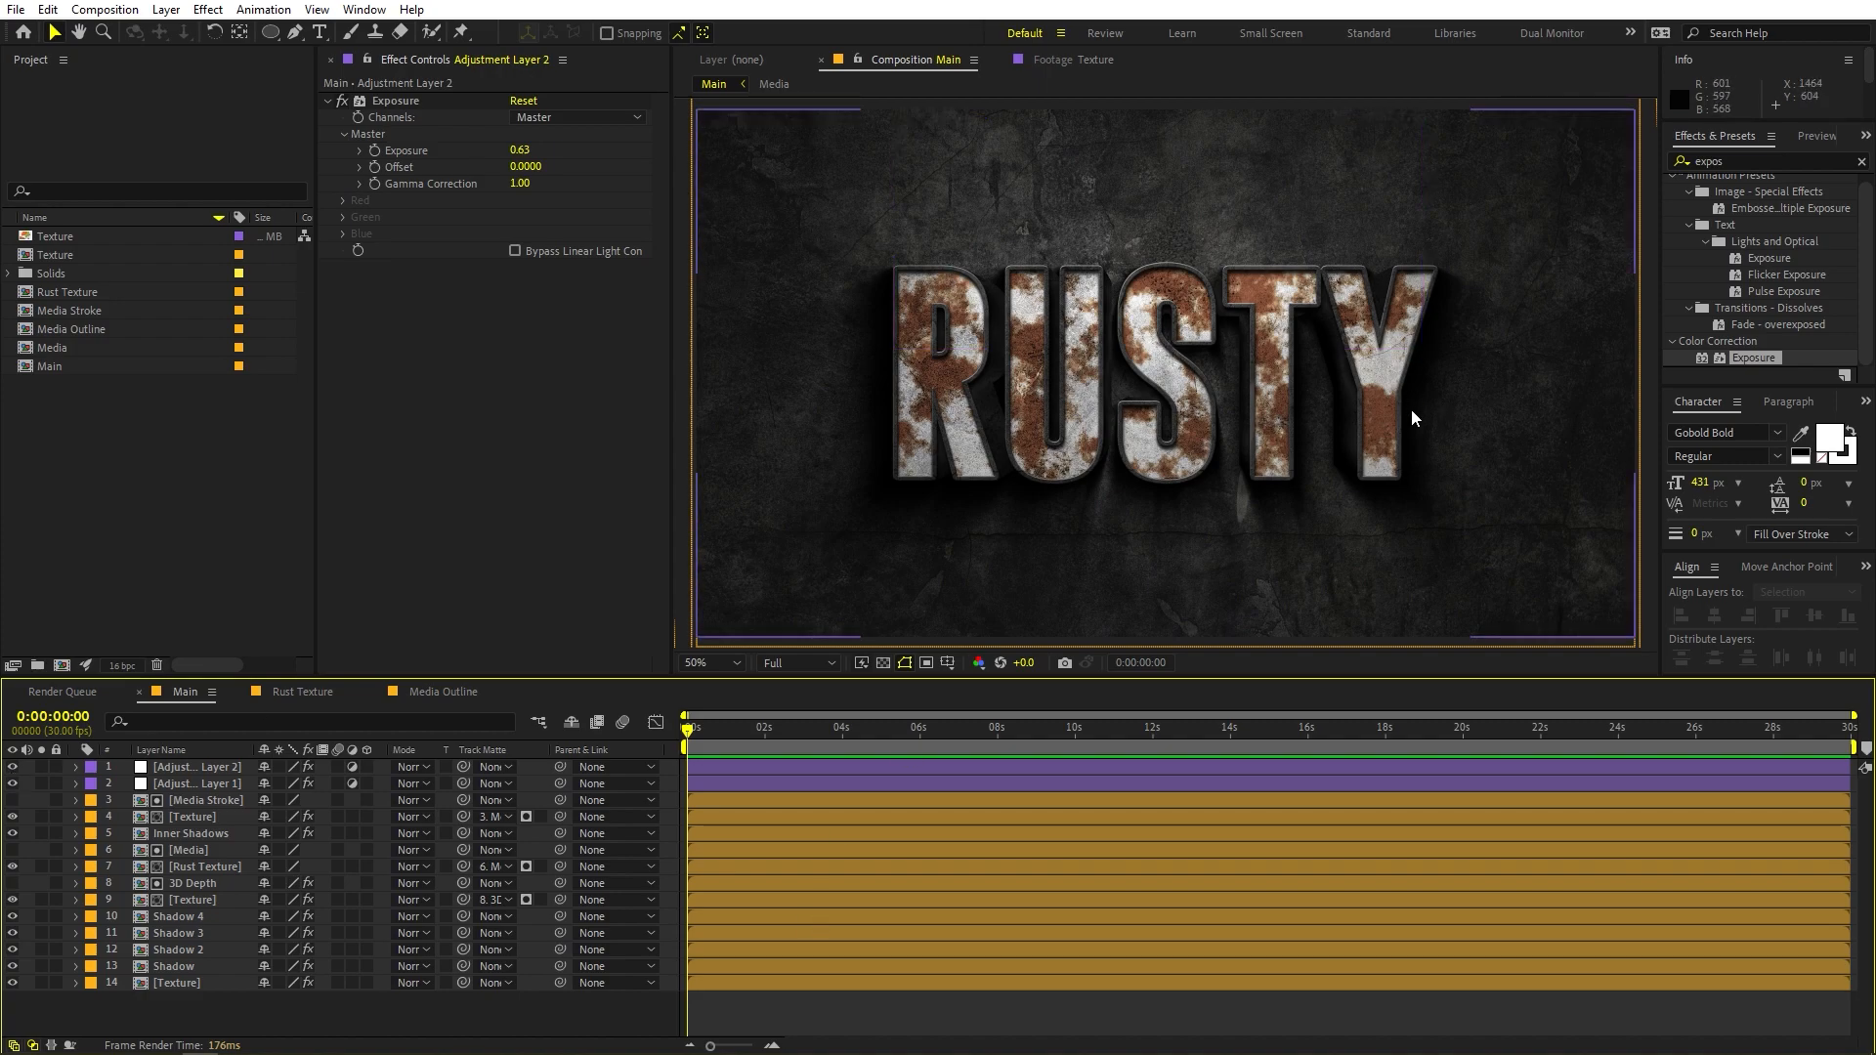
Add a third adjustment layer on top of the Main composition and apply the Levels effect to it
{"action": "right_click", "coordinate": [313, 1026]}
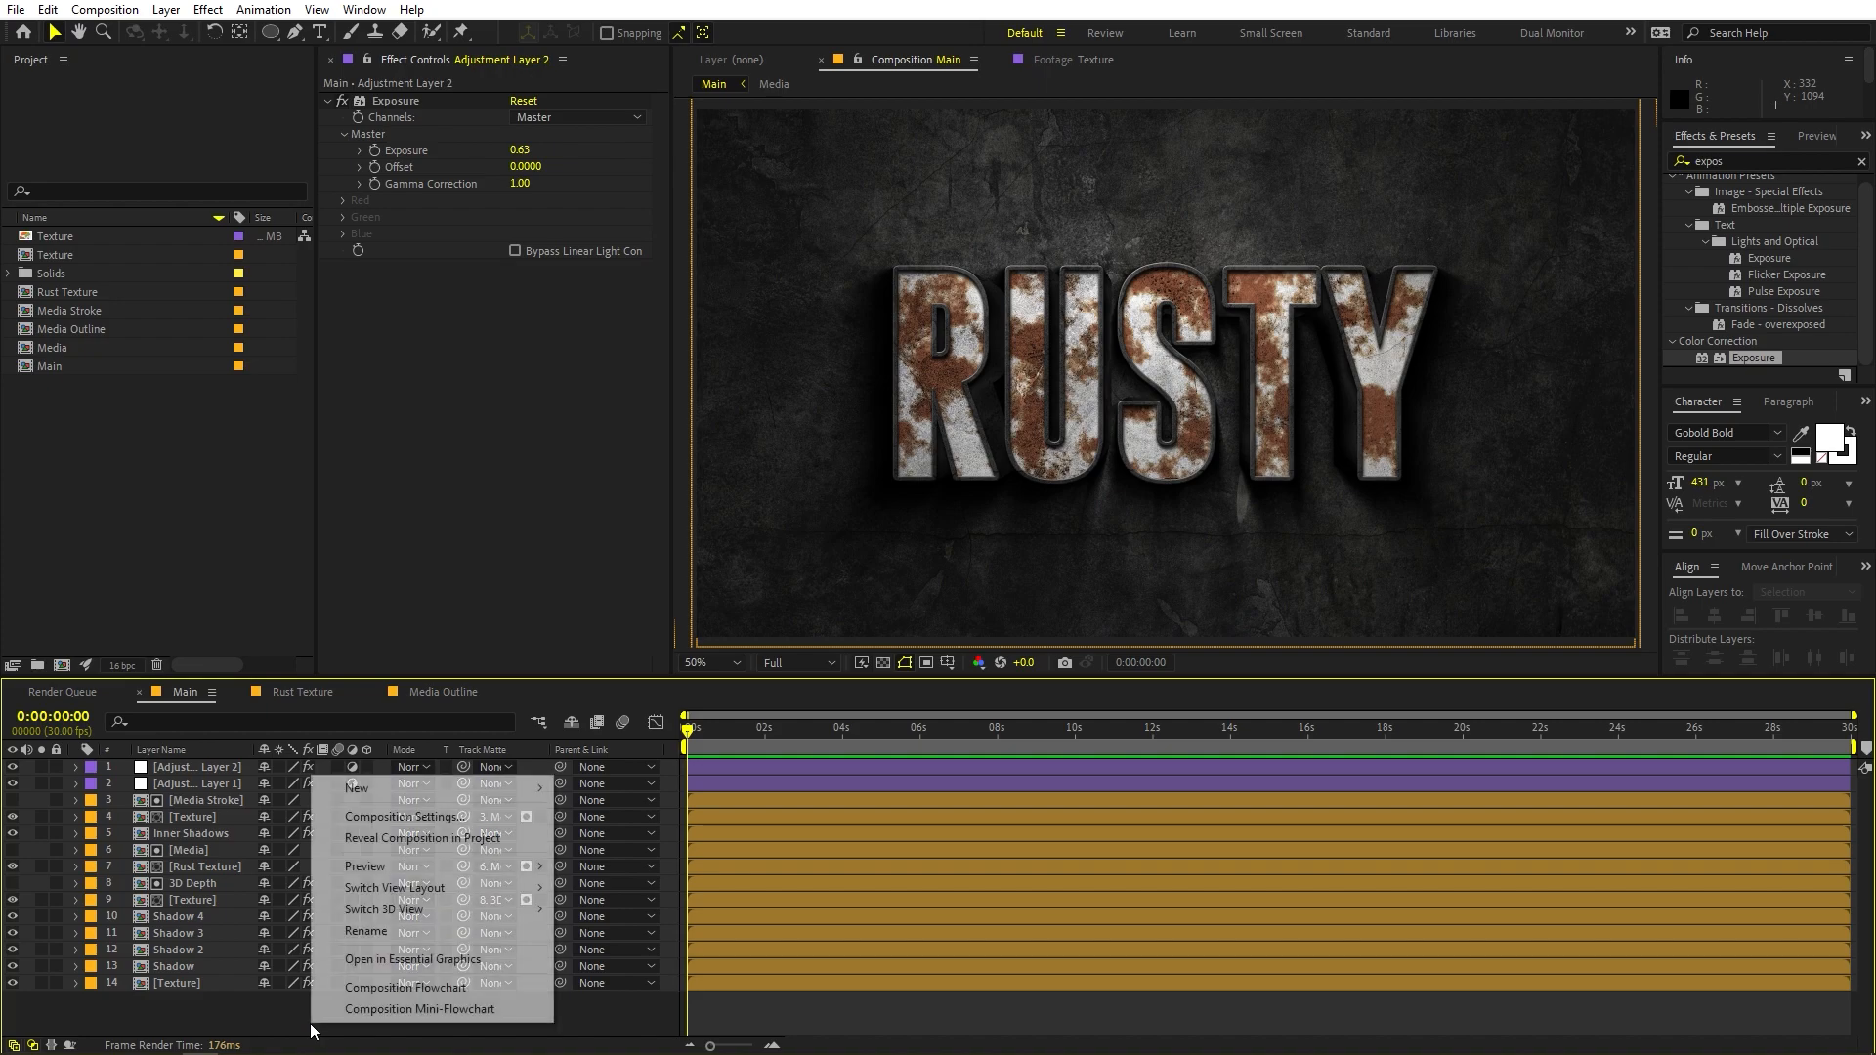
{"action": "mouse_move", "coordinate": [543, 790]}
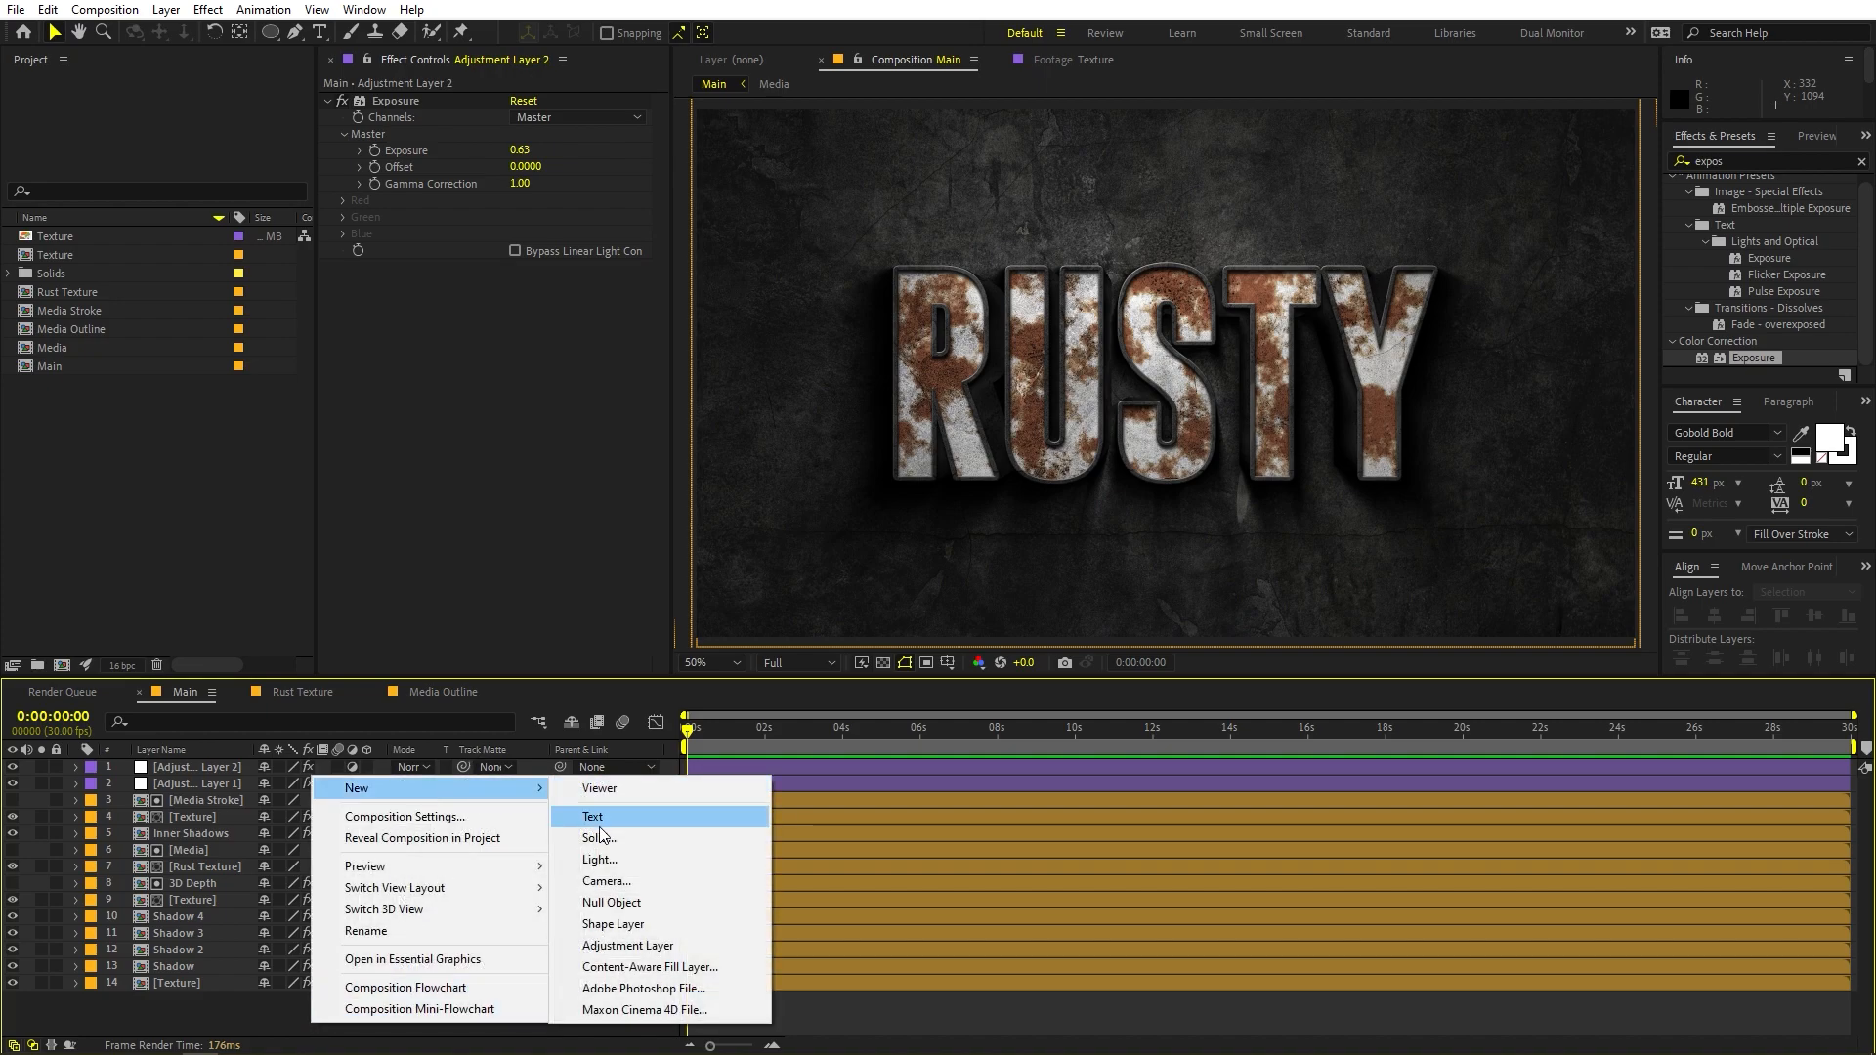
{"action": "left_click", "coordinate": [625, 945]}
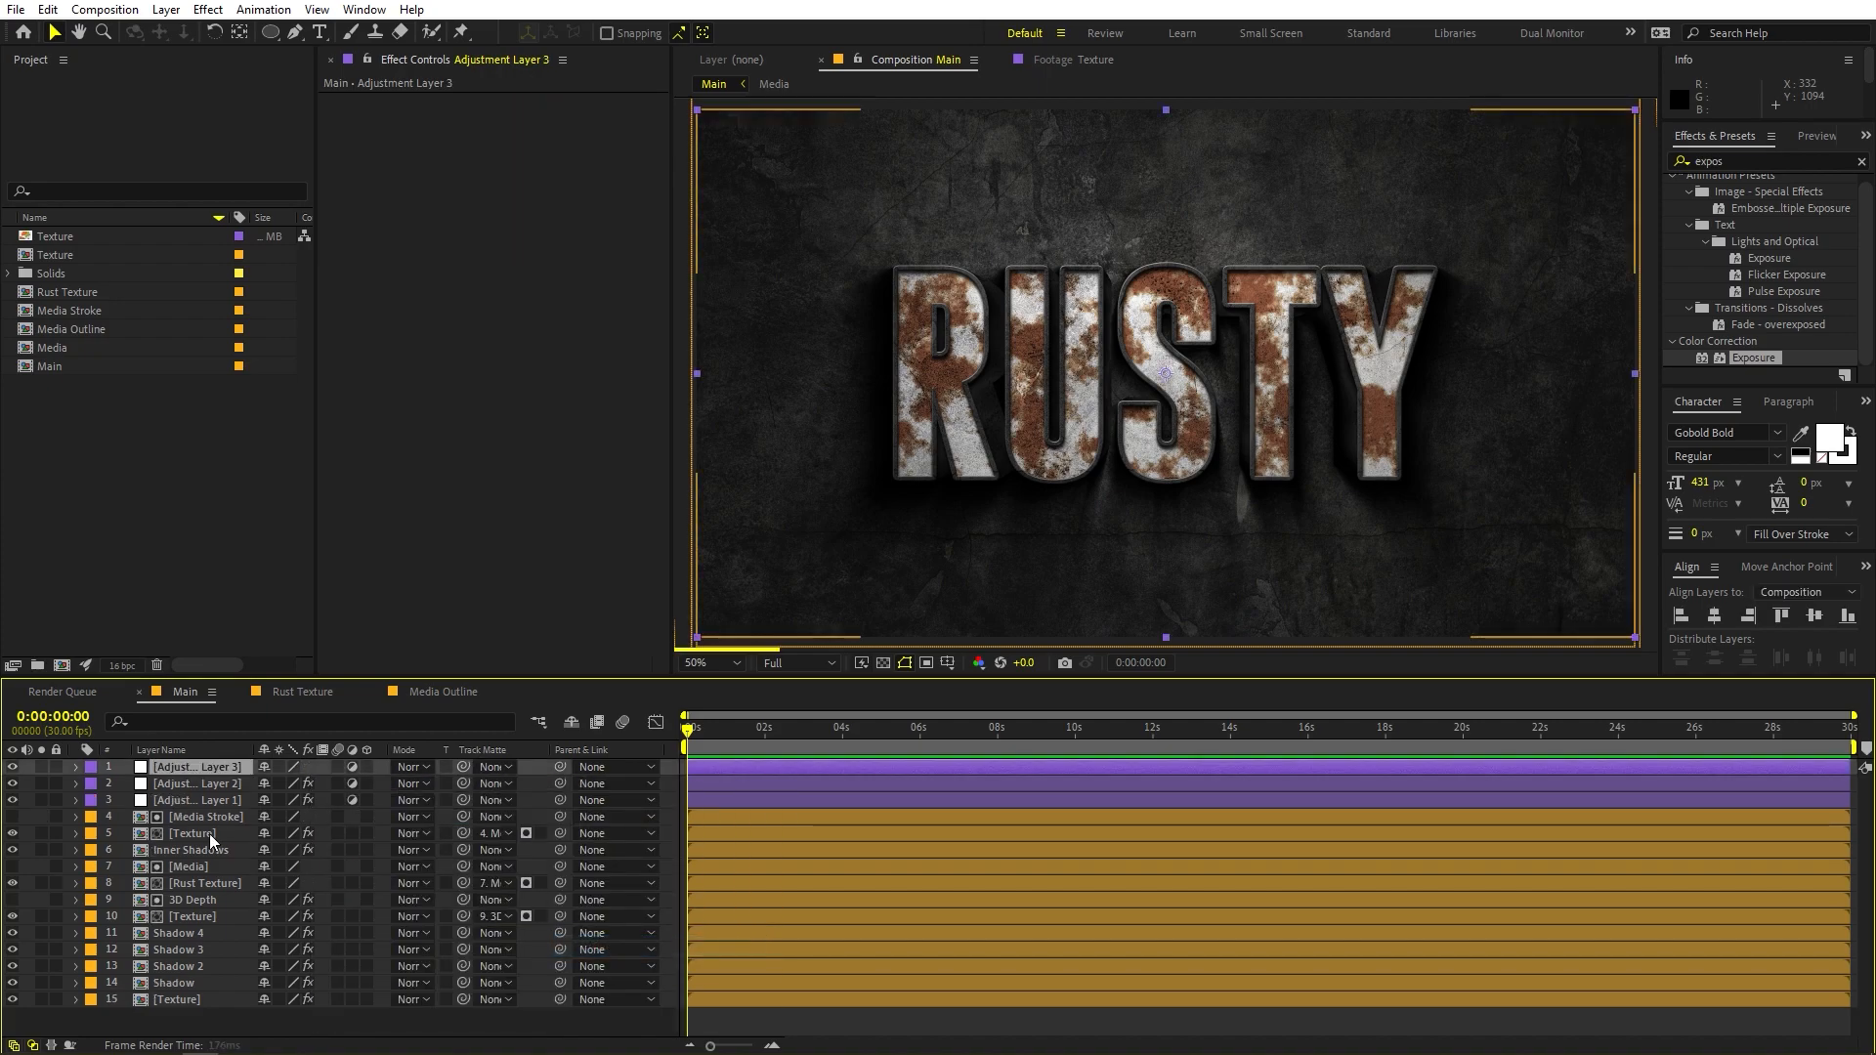
{"action": "left_click", "coordinate": [1739, 161]}
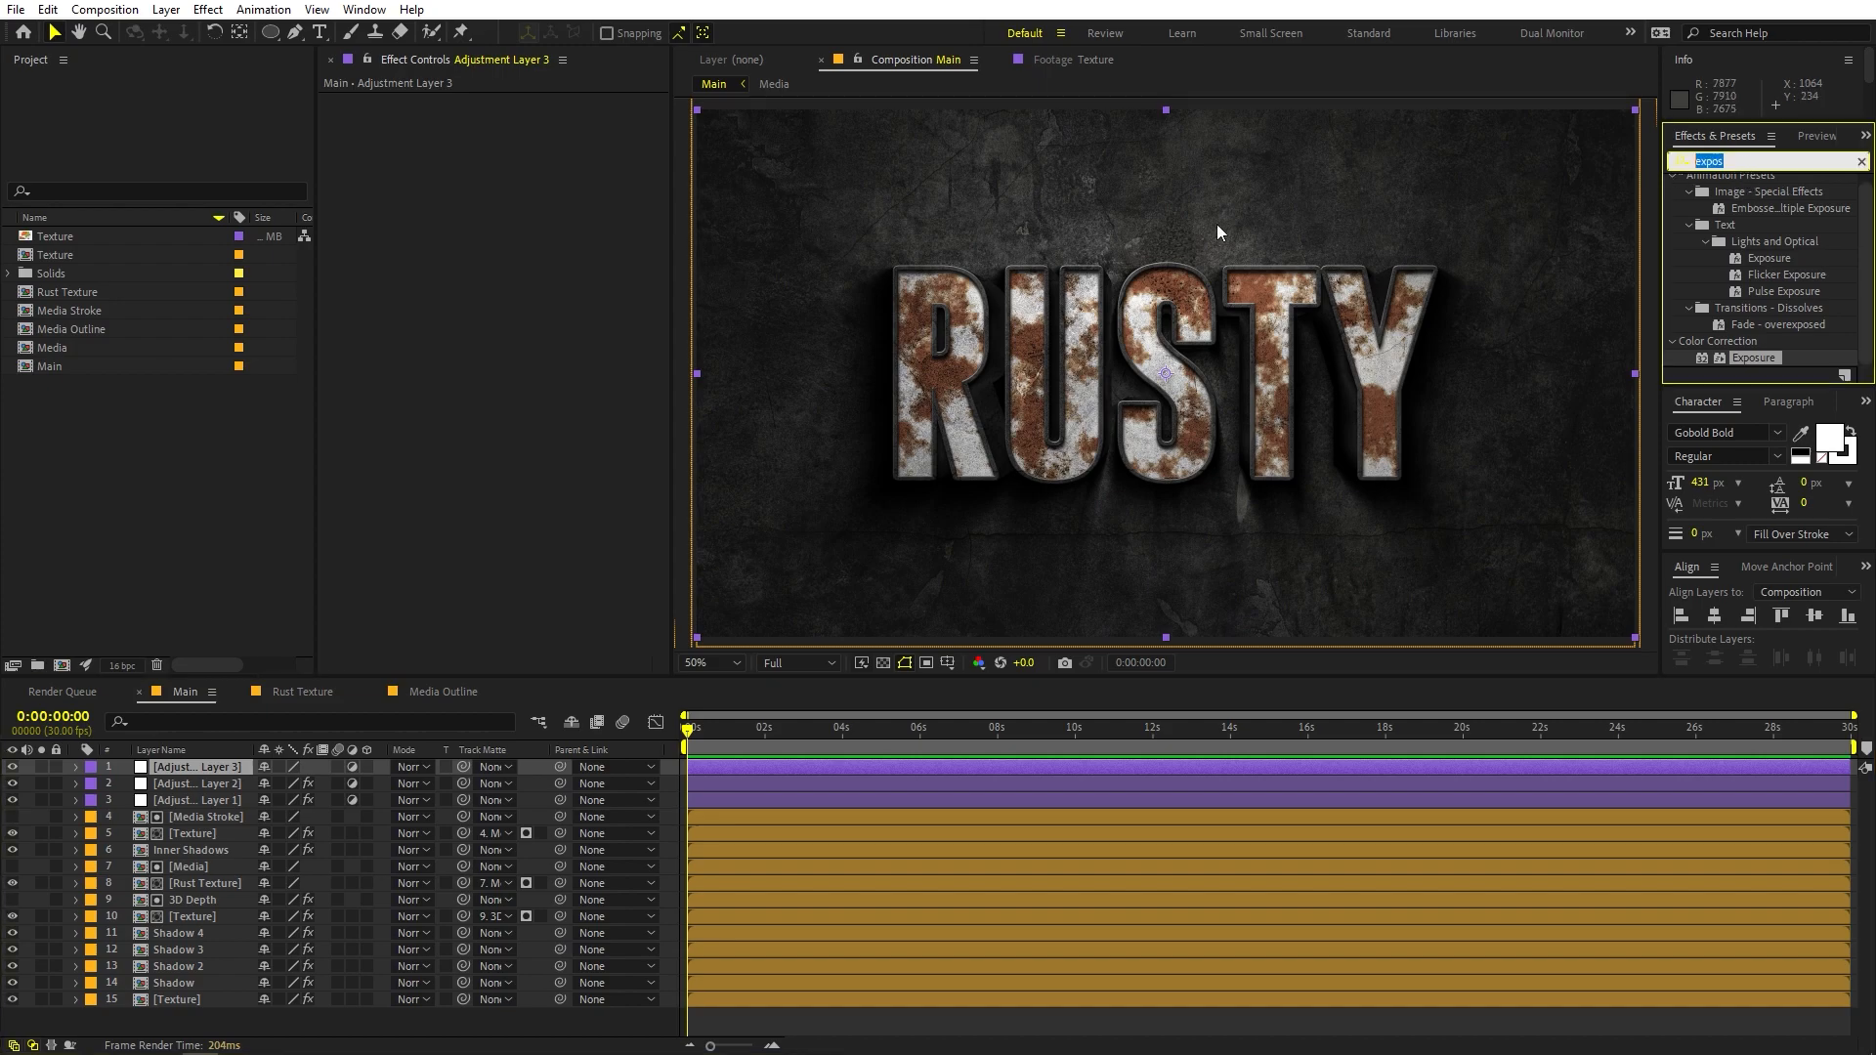
{"action": "type", "text": "levels"}
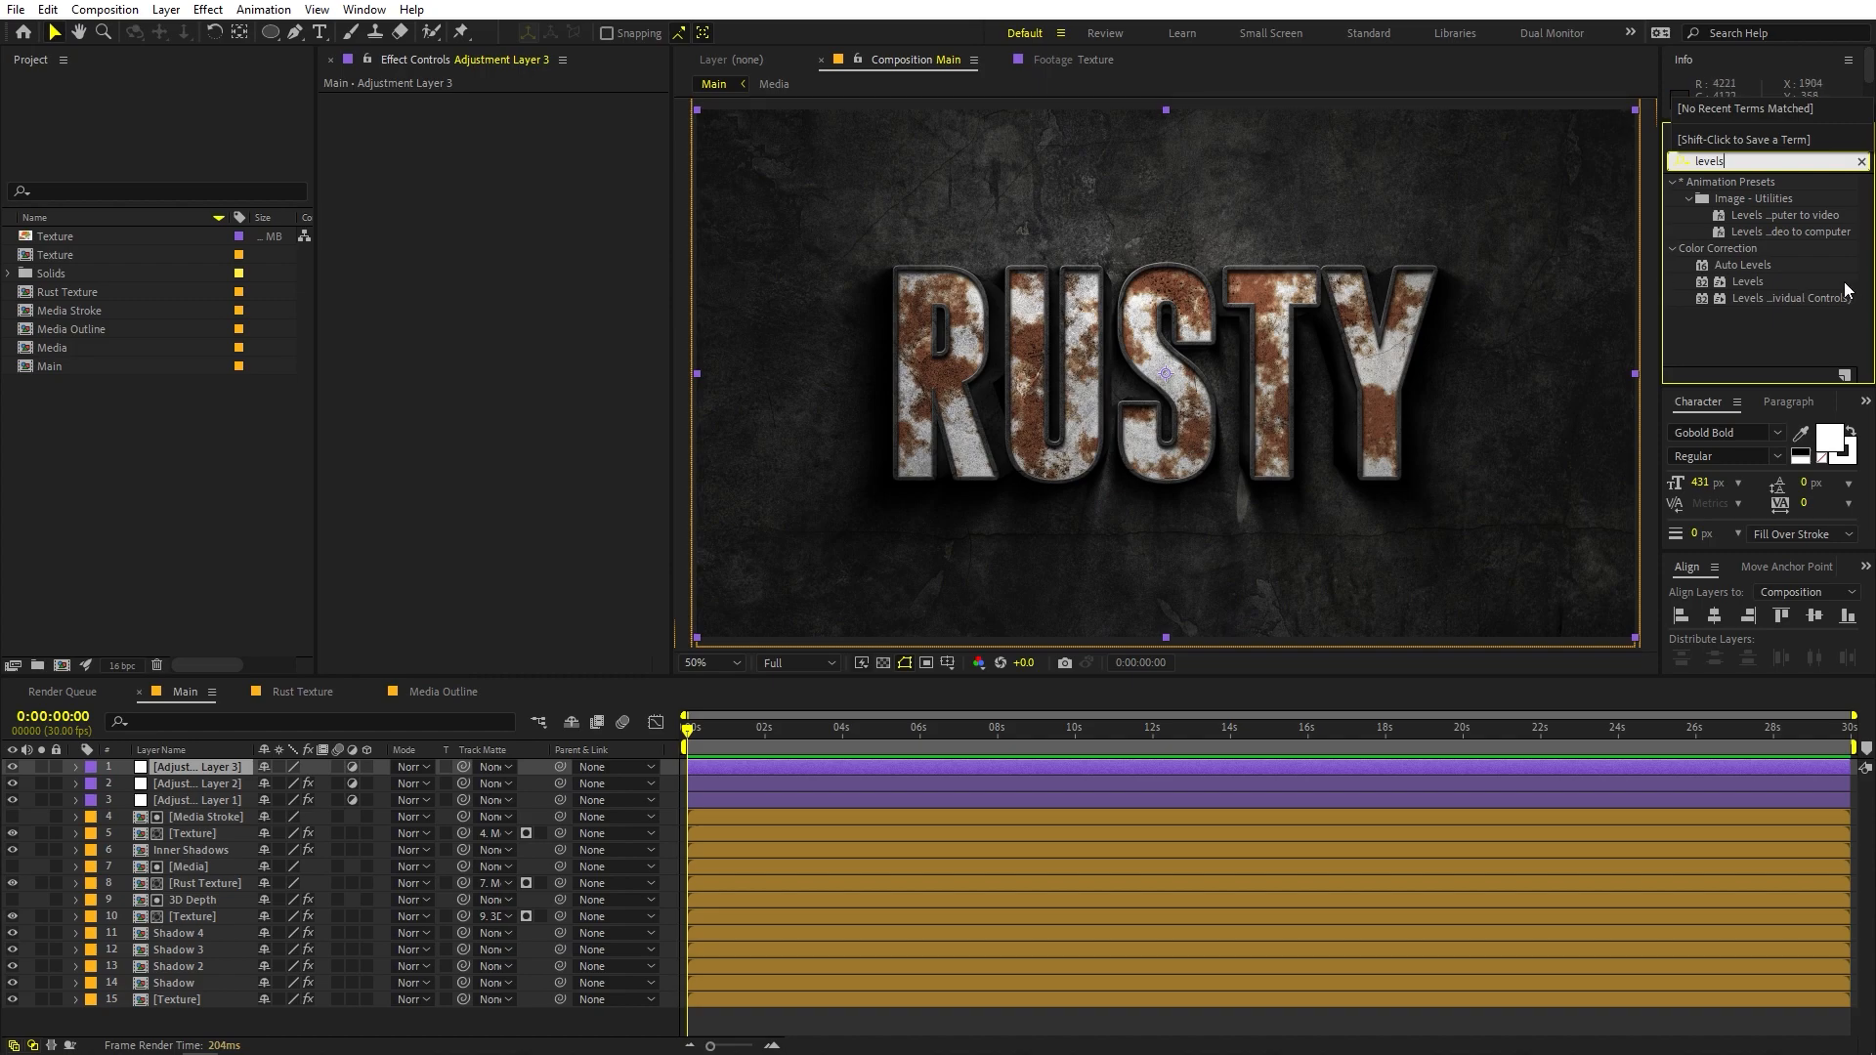
{"action": "left_click_drag", "start_coordinate": [1753, 285], "coordinate": [196, 762]}
Keyframe the Levels histogram on the third adjustment layer and move the keyframe to about 4 seconds
{"action": "left_click", "coordinate": [700, 765]}
{"action": "left_click", "coordinate": [469, 378]}
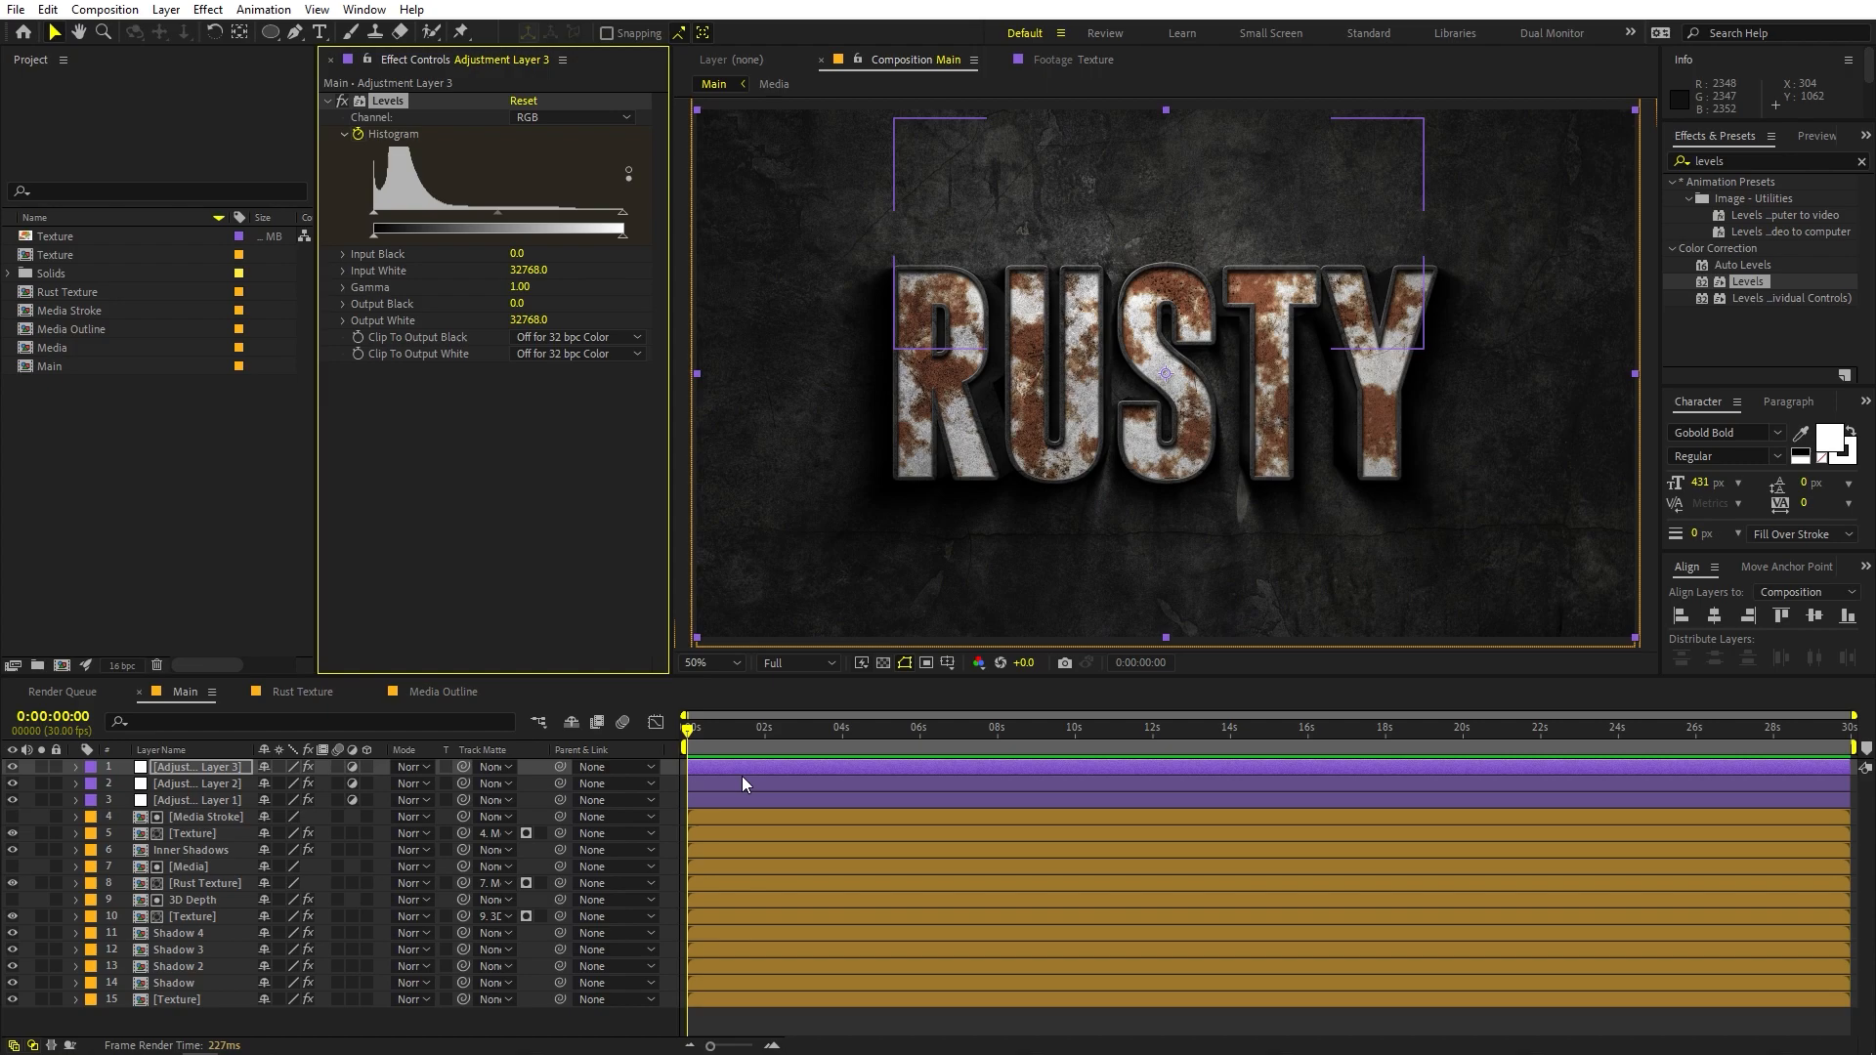
{"action": "key", "text": "u"}
{"action": "left_click", "coordinate": [687, 801]}
{"action": "left_click_drag", "start_coordinate": [686, 803], "coordinate": [844, 799]}
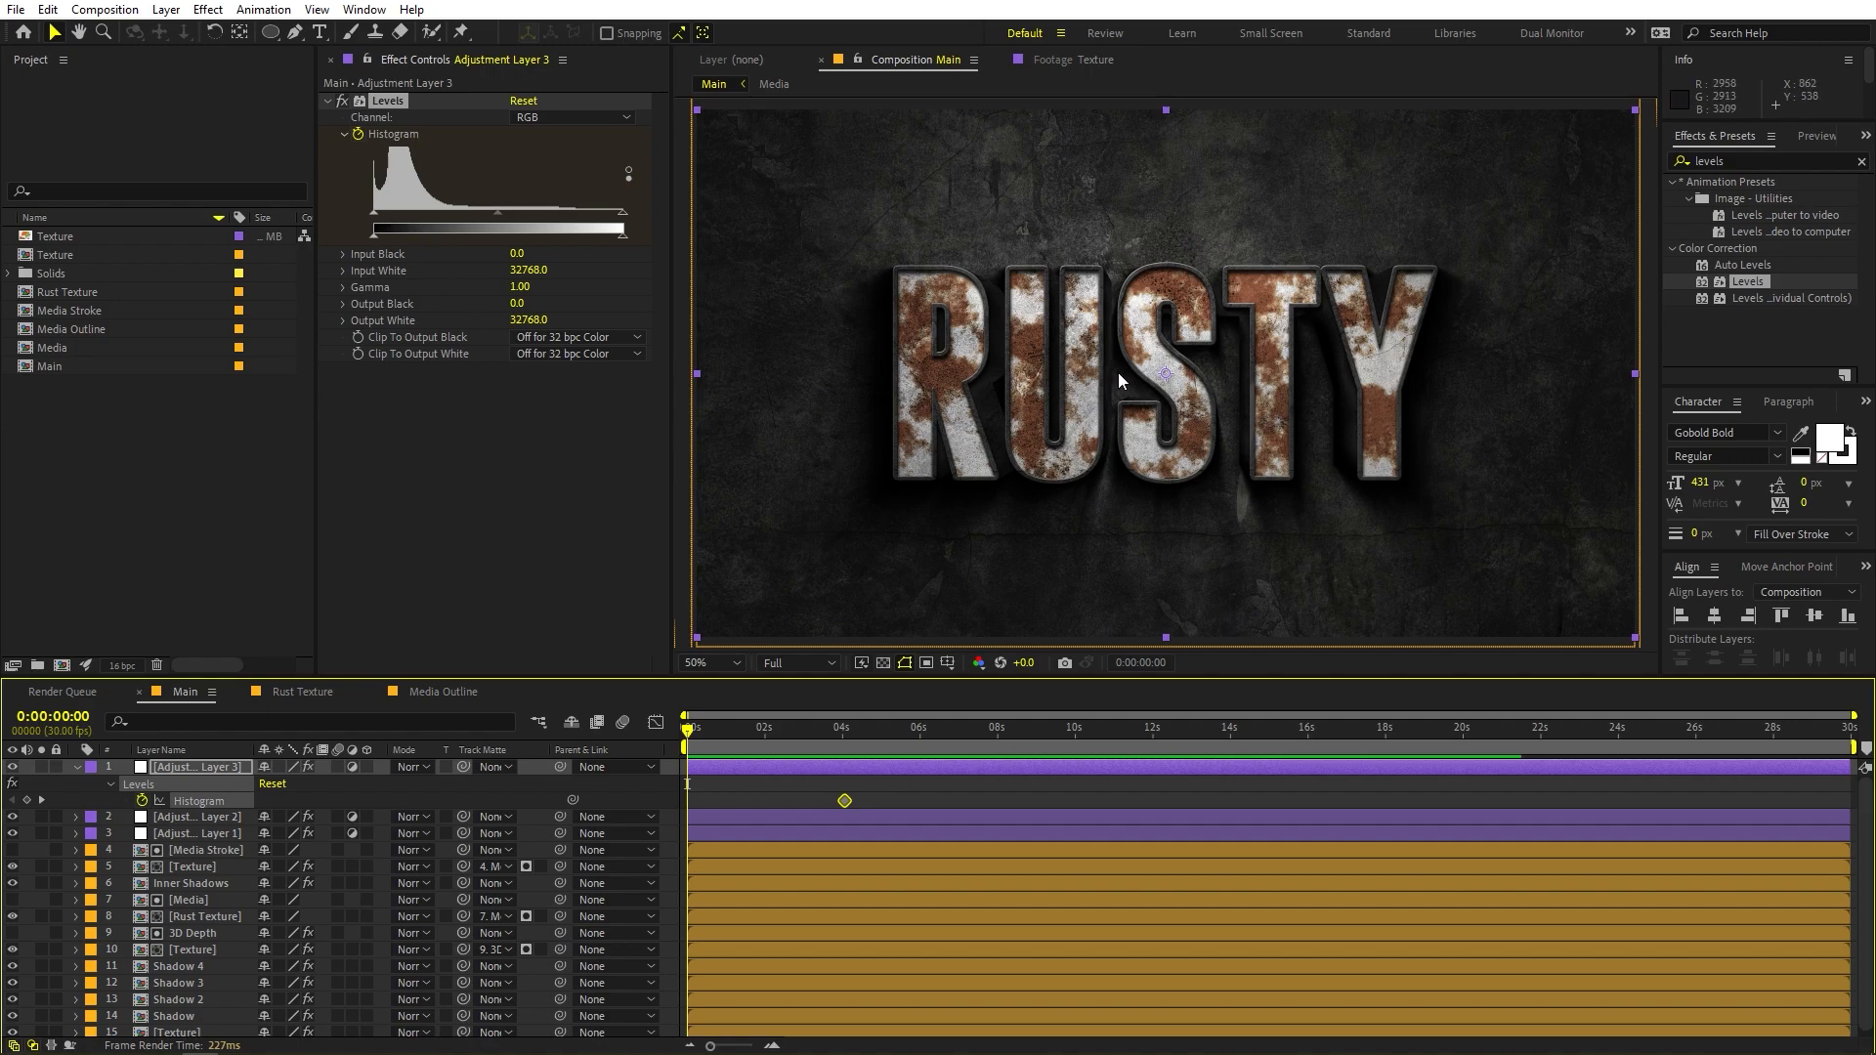
At 0 seconds, set the Levels input black to 2955.5 and output white to 0, and preview the fade-in
{"action": "left_click_drag", "start_coordinate": [373, 211], "coordinate": [396, 219]}
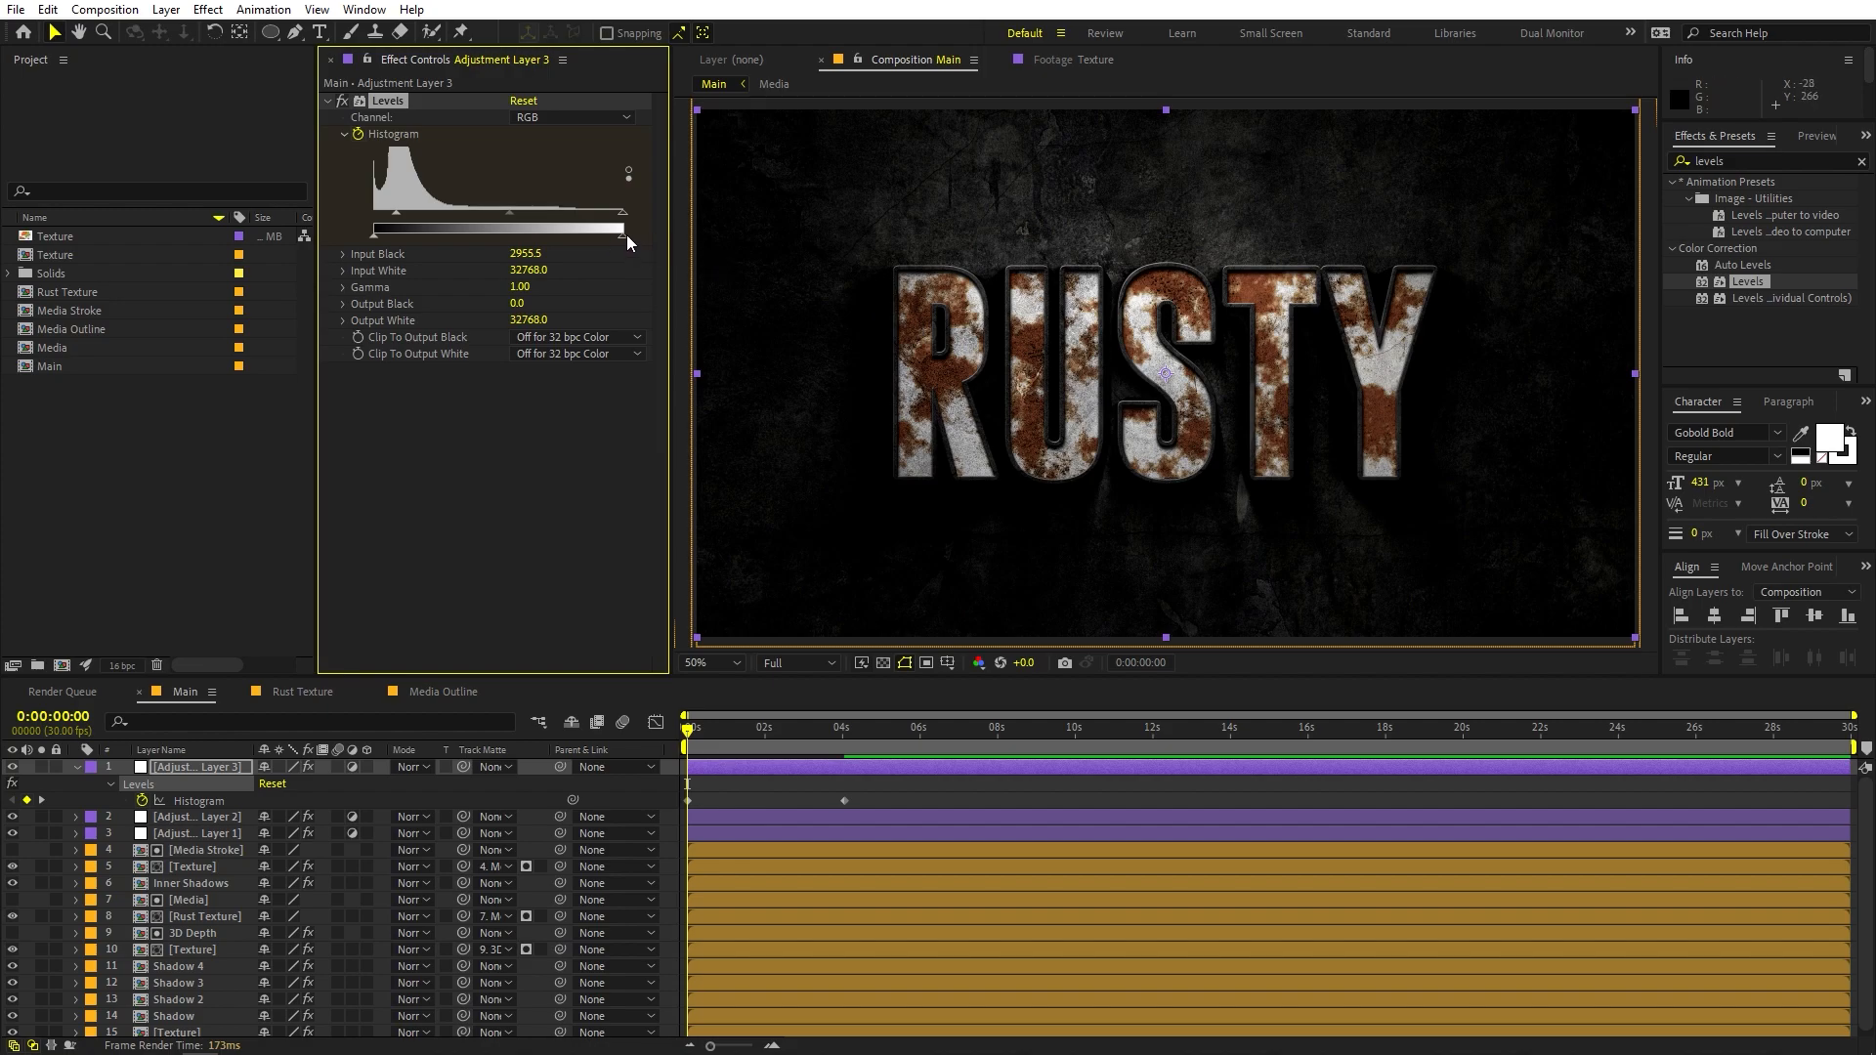
{"action": "left_click_drag", "start_coordinate": [624, 234], "coordinate": [349, 239]}
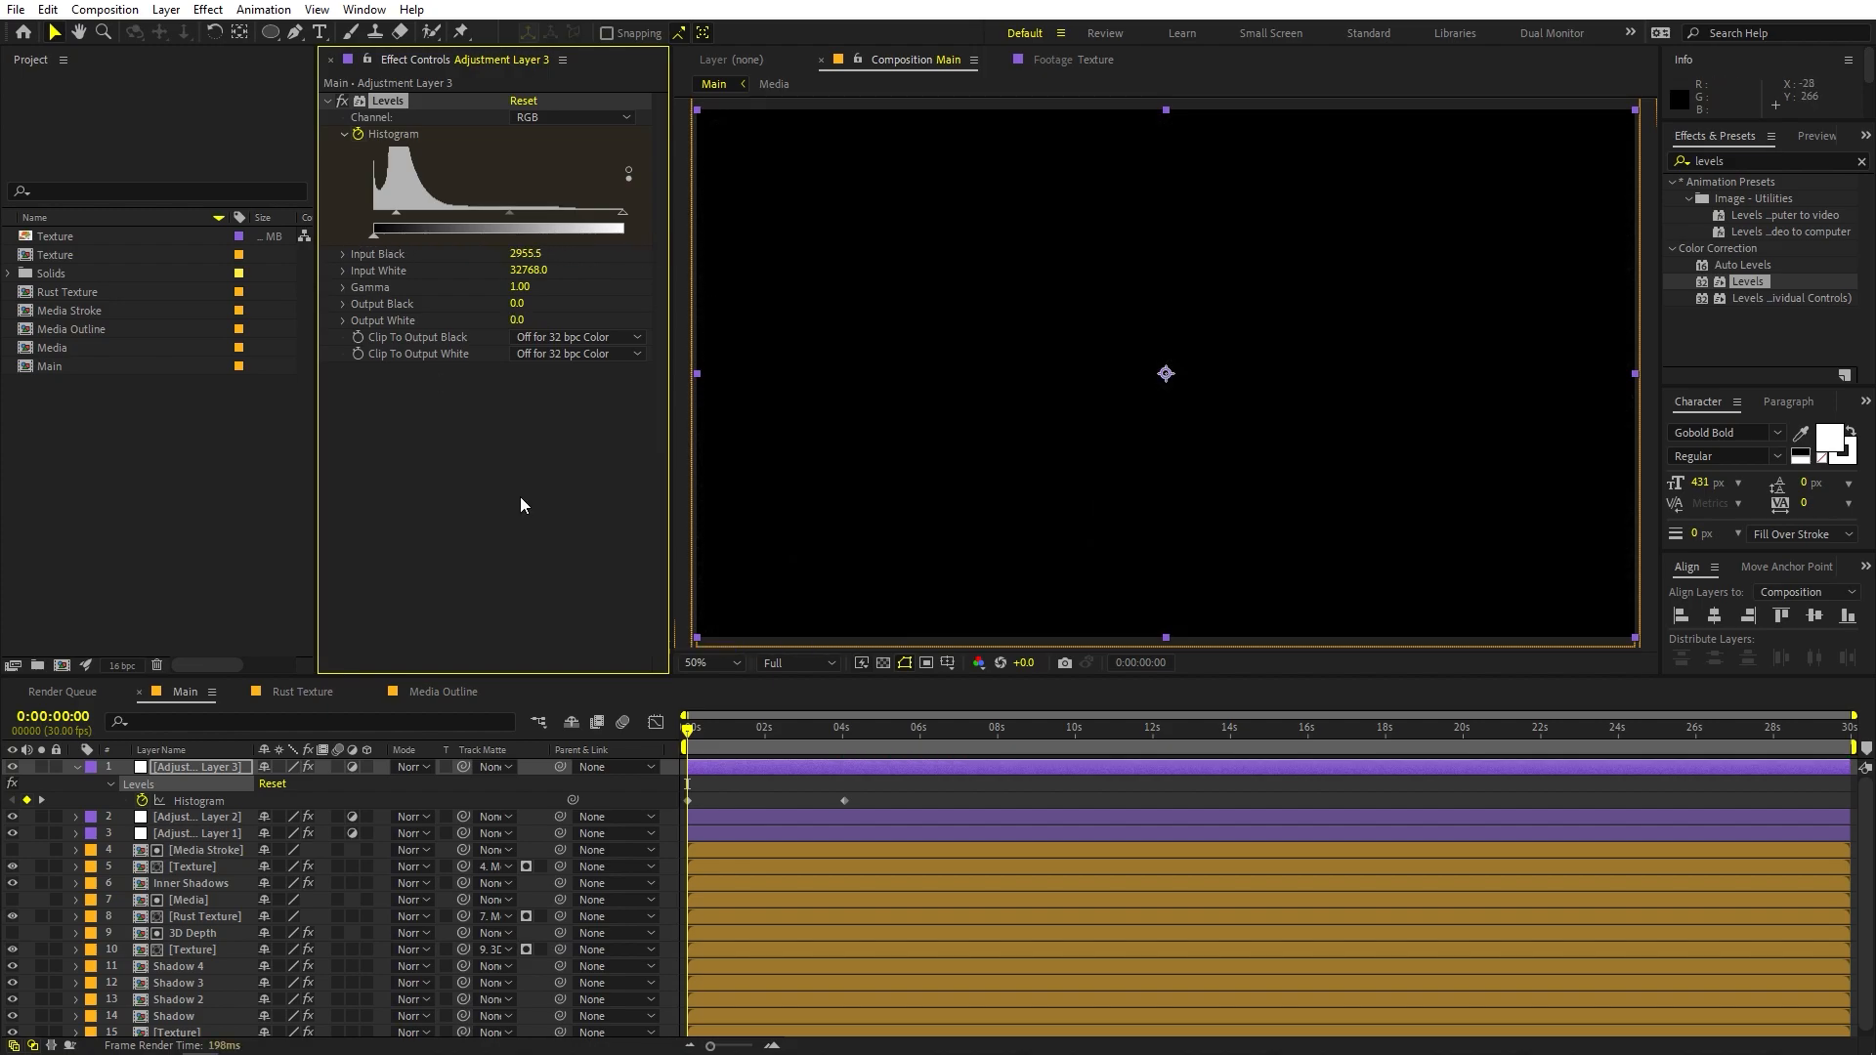
{"action": "left_click", "coordinate": [935, 787]}
{"action": "key", "text": "space"}
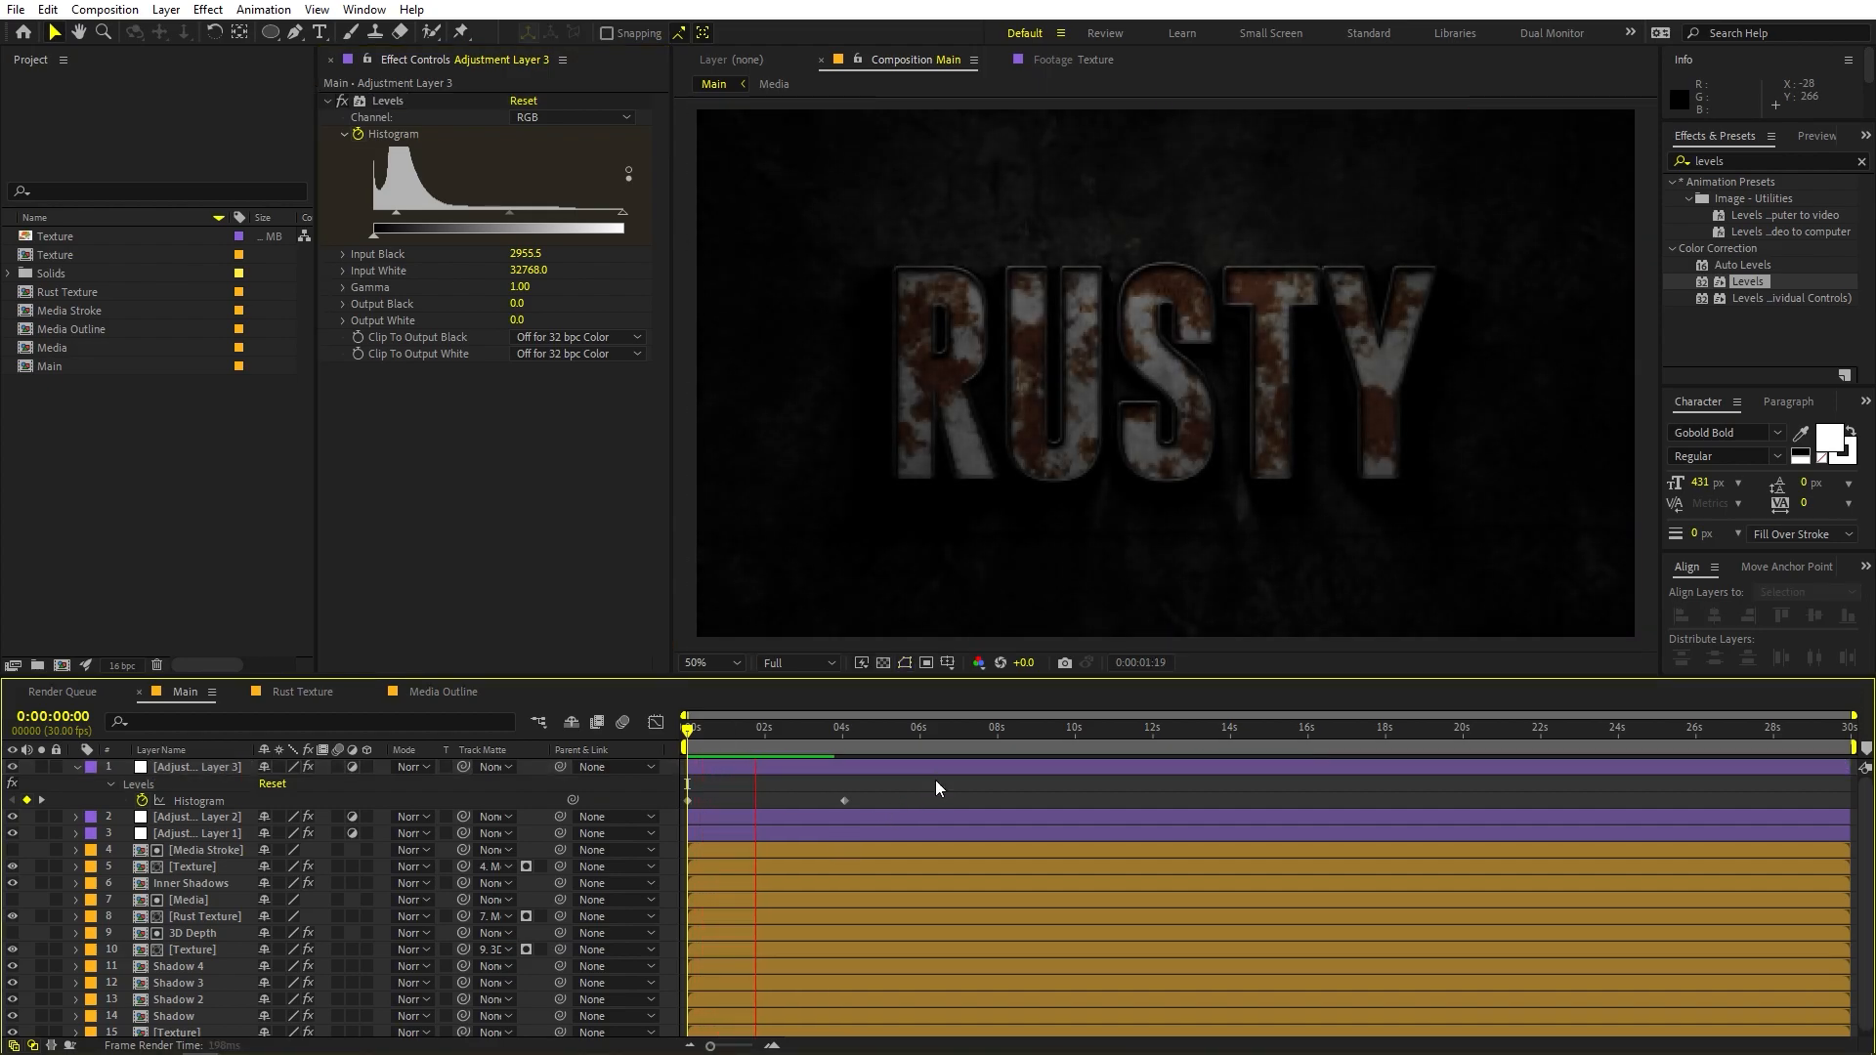
Move the second Levels histogram keyframe earlier, to about 2.7 seconds, and preview the faster fade-in
{"action": "left_click_drag", "start_coordinate": [844, 800], "coordinate": [794, 801]}
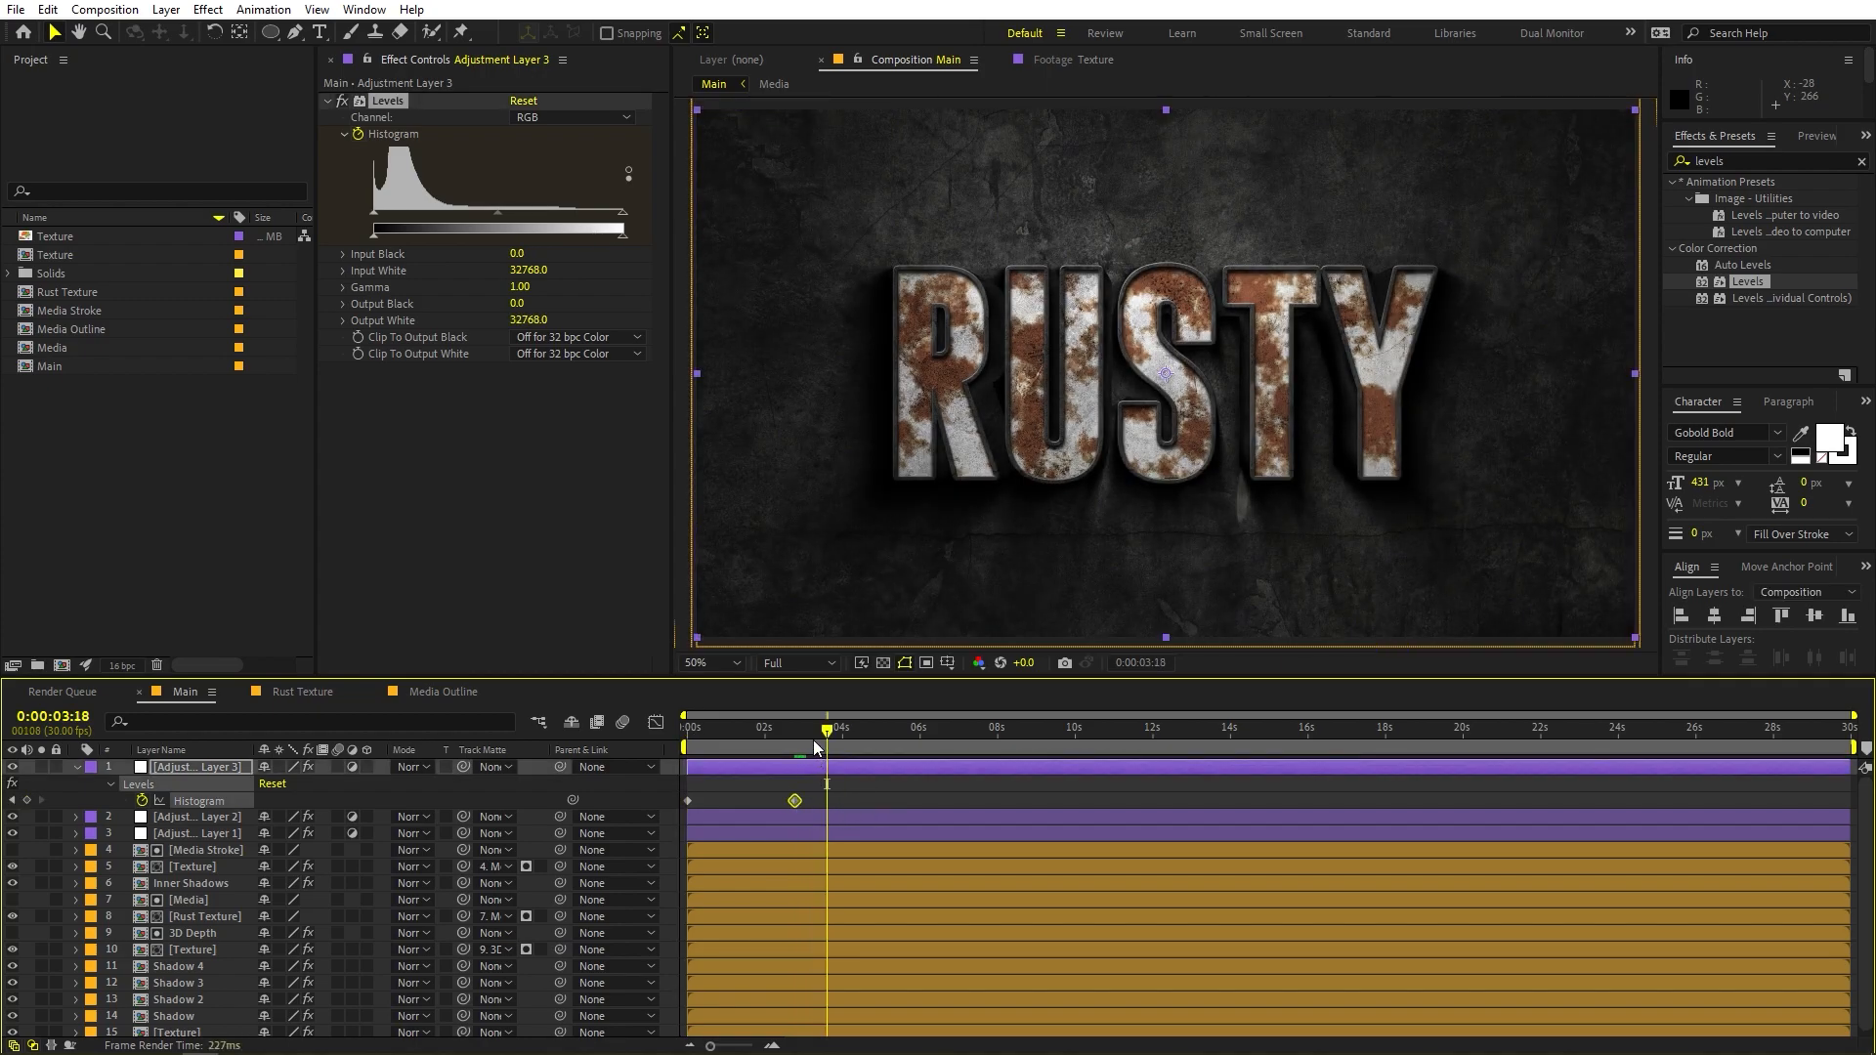
{"action": "key", "text": "space"}
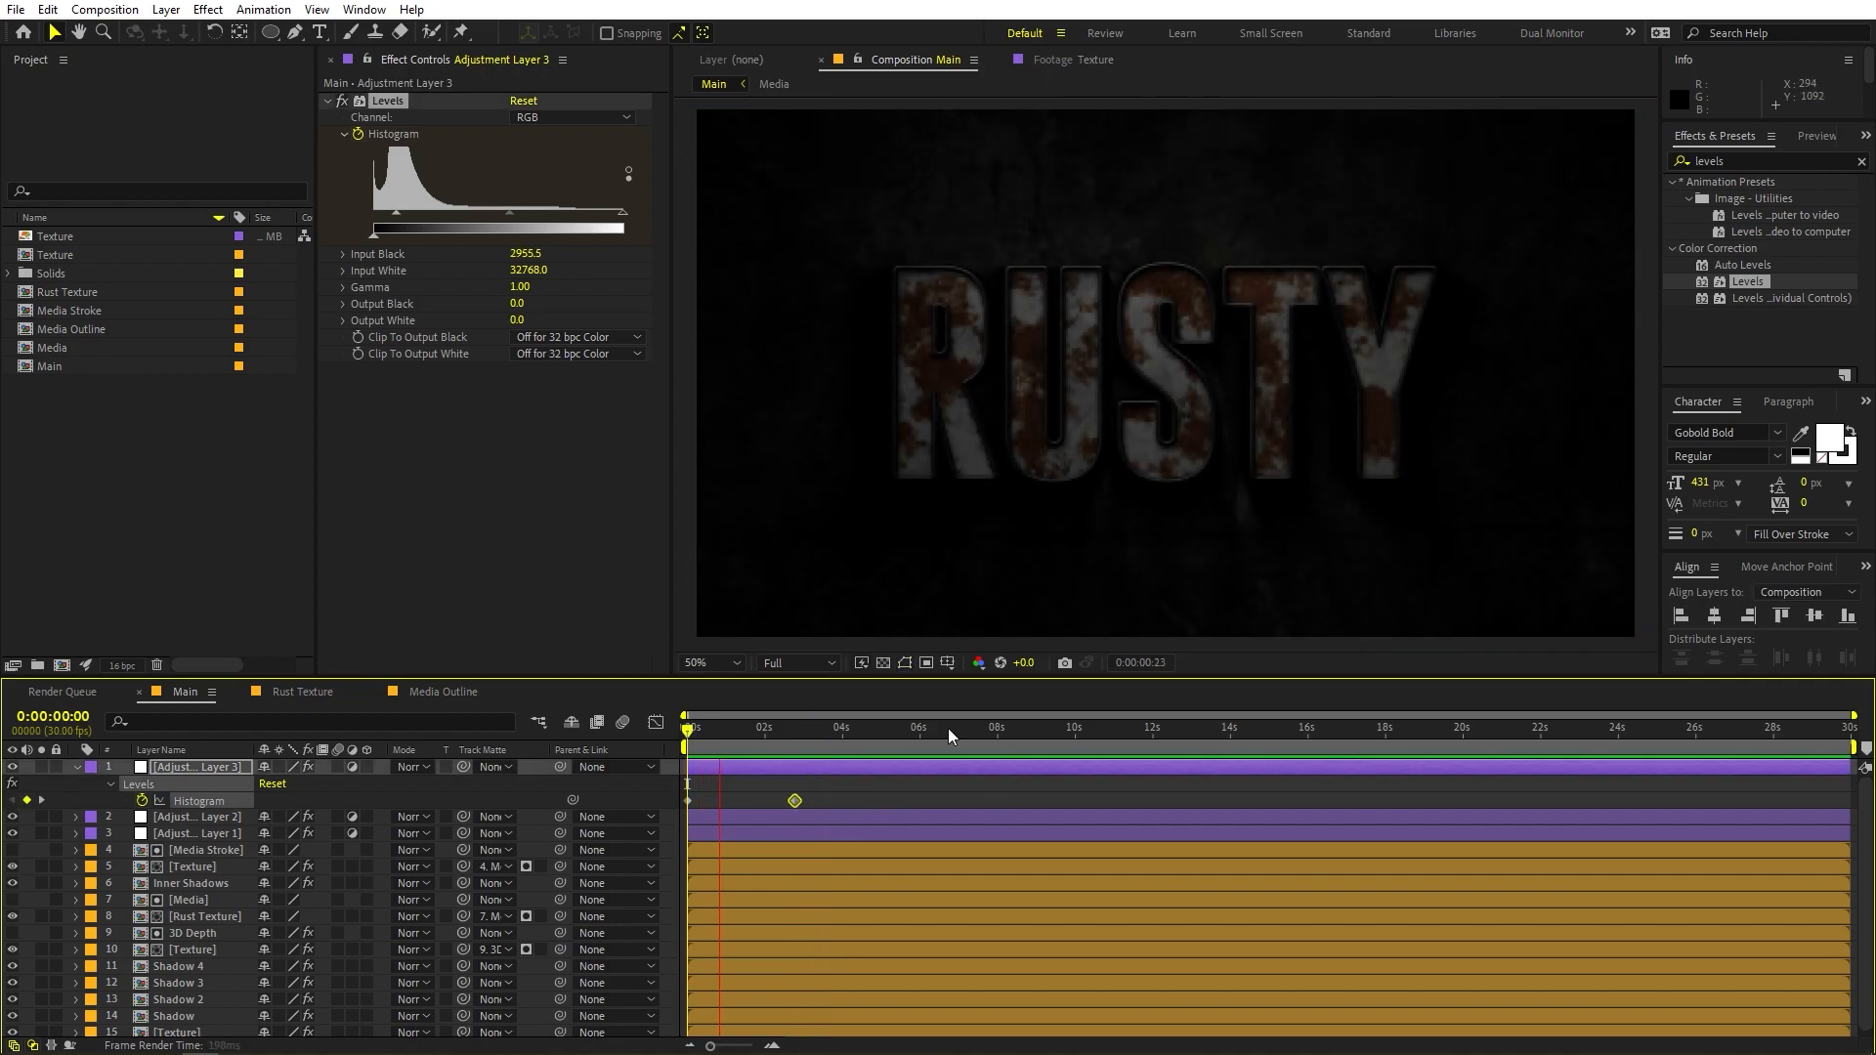
{"action": "key", "text": "space"}
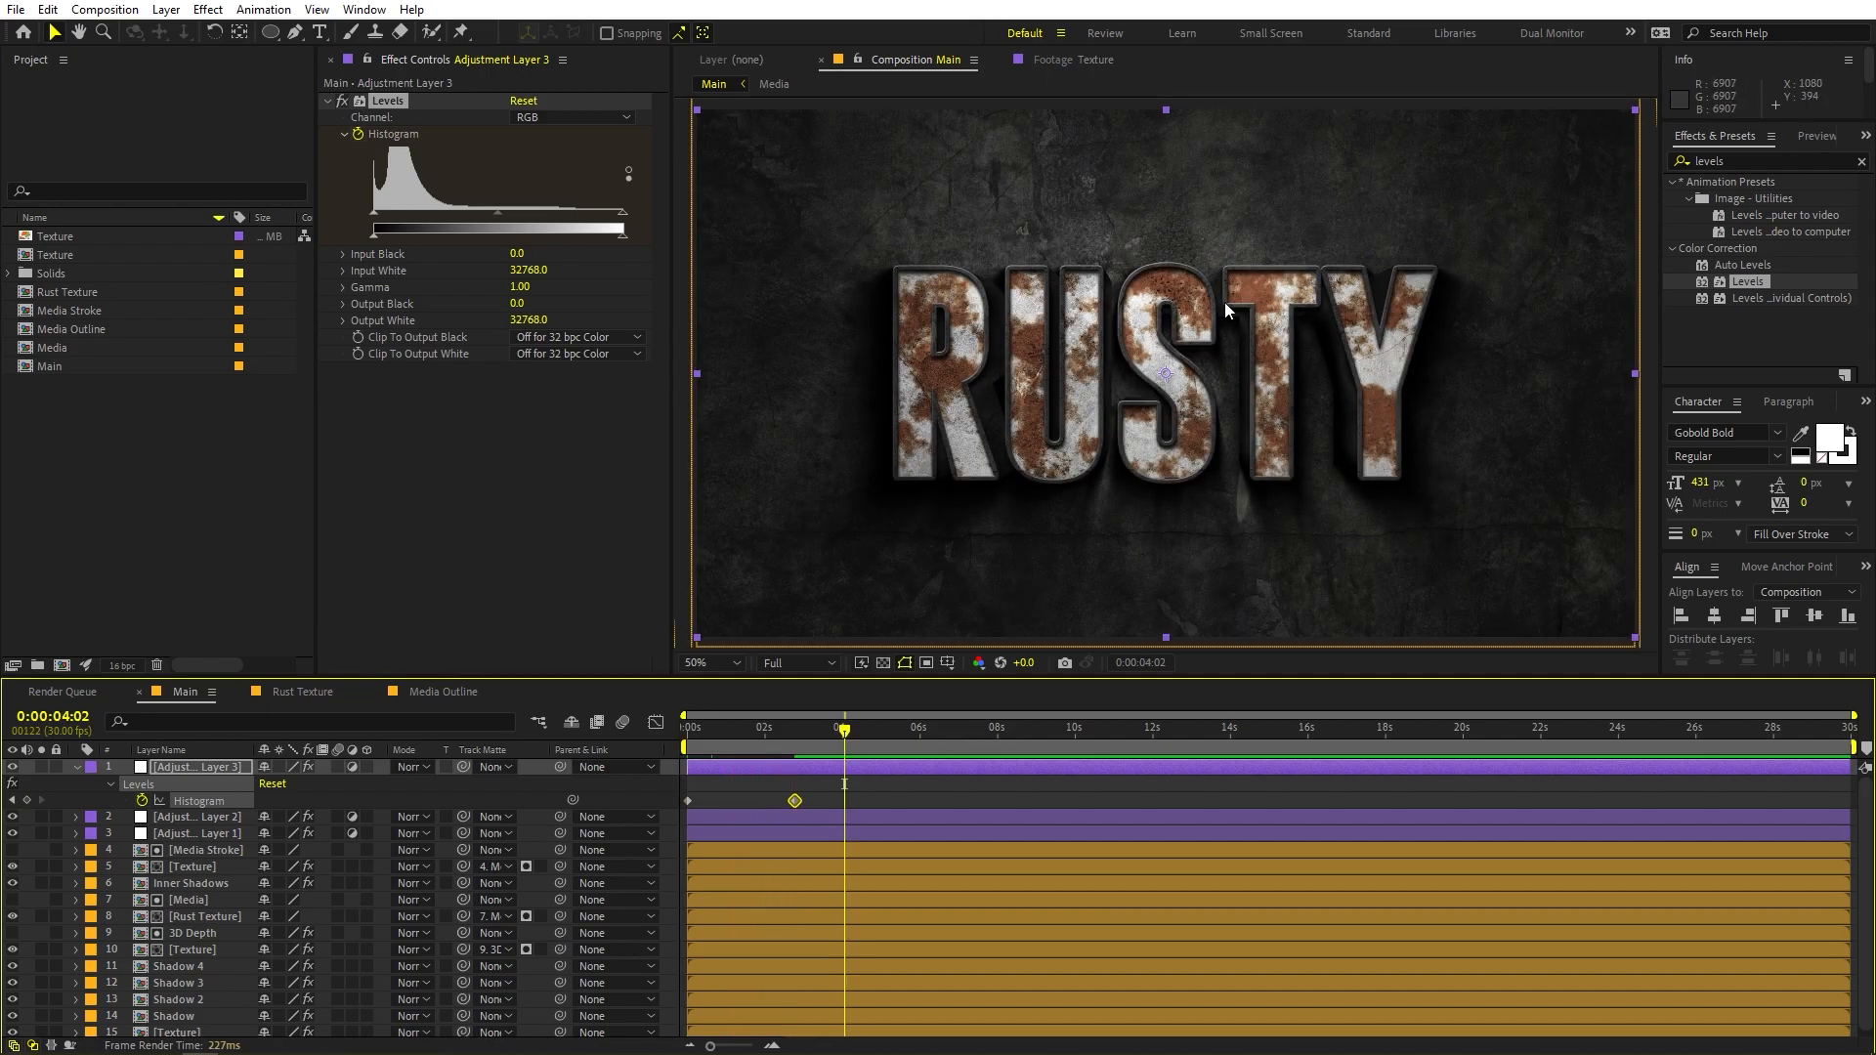
{"action": "left_click_drag", "start_coordinate": [844, 739], "coordinate": [907, 741]}
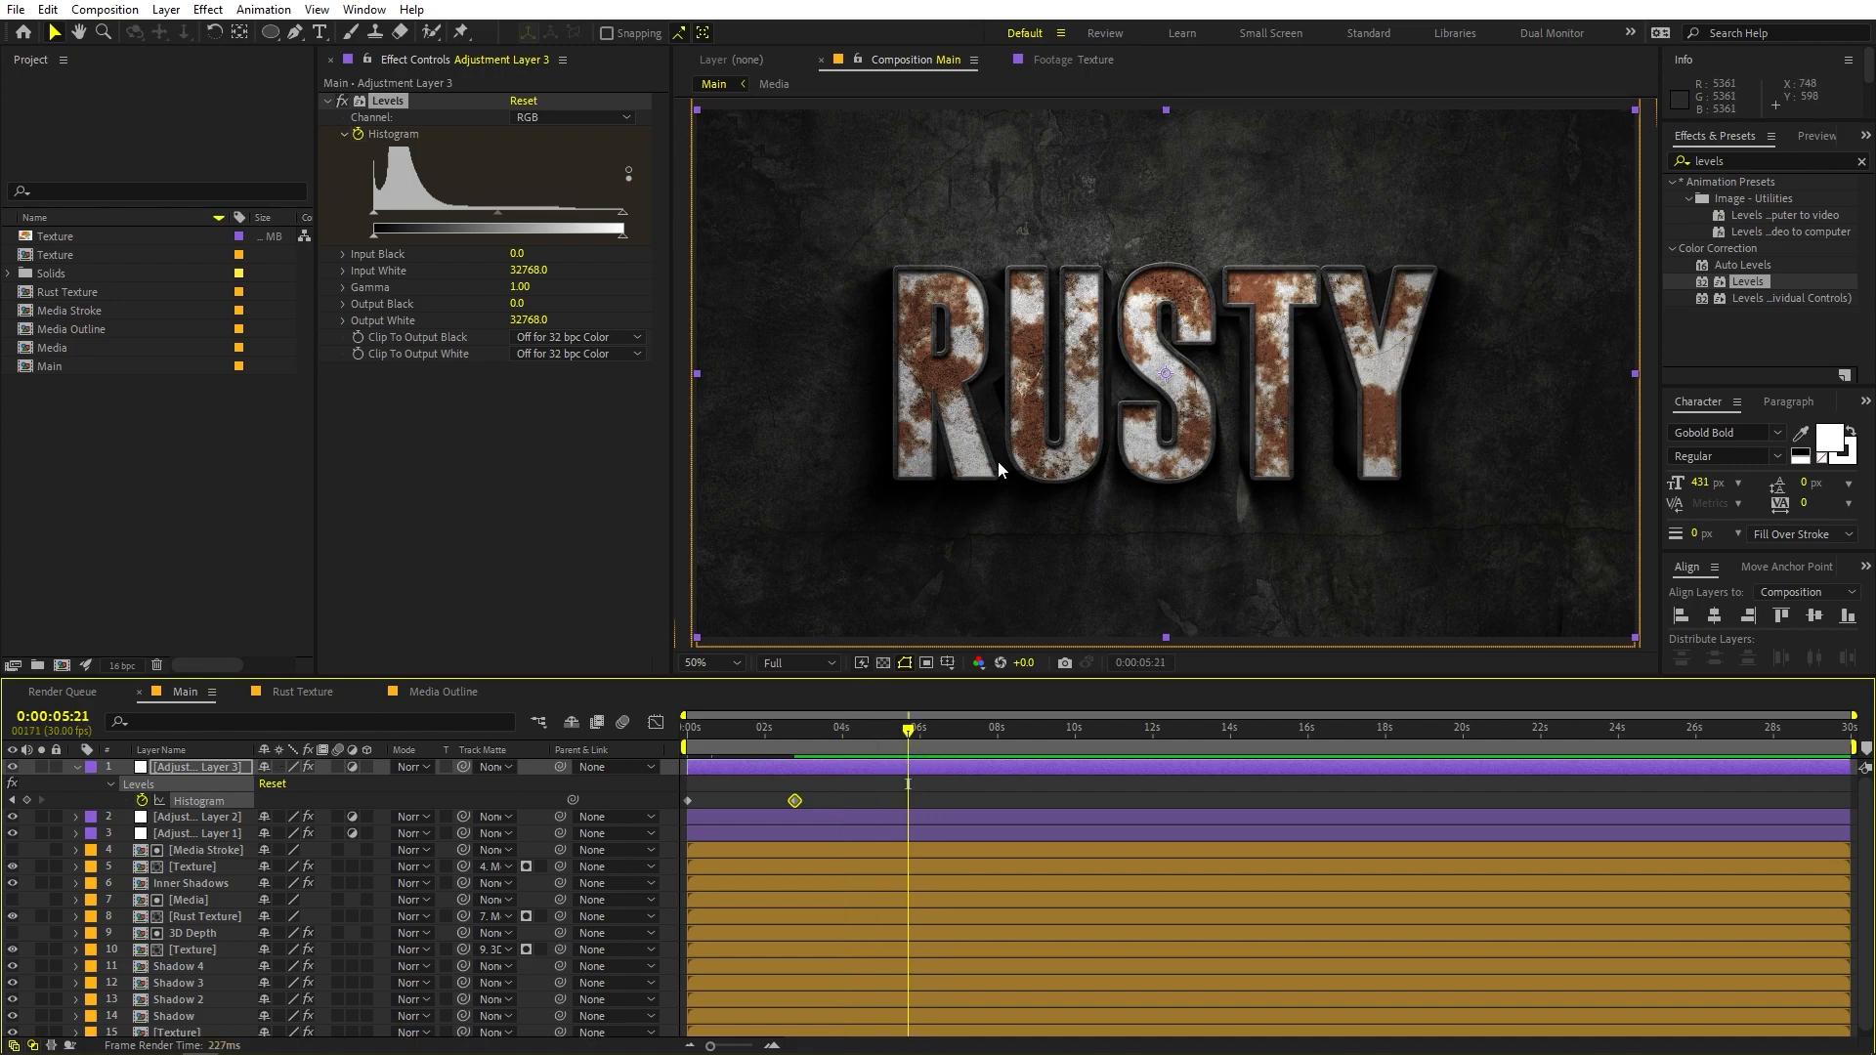
In the Rust Texture composition, keyframe Black Solid 2's Fractal Noise brightness at -22 and move the keyframe to about 10.5 seconds
{"action": "left_click", "coordinate": [297, 691]}
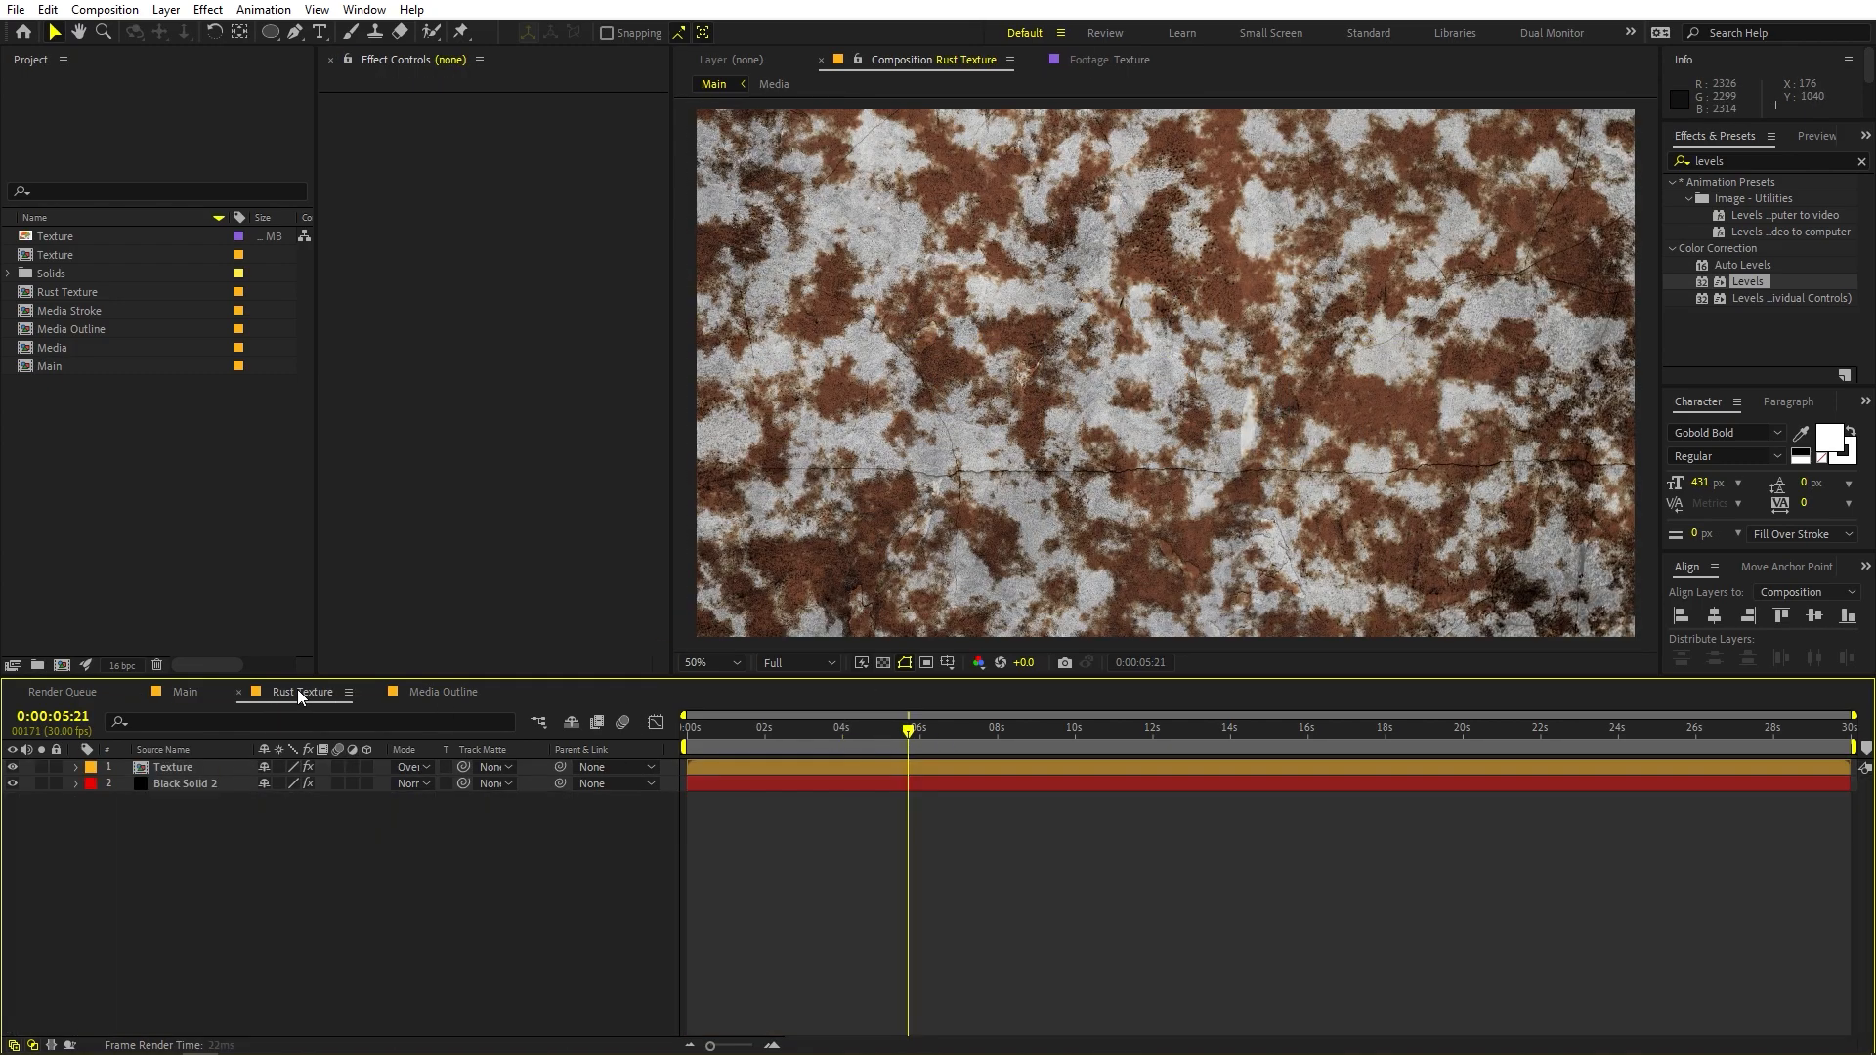
{"action": "left_click", "coordinate": [187, 781]}
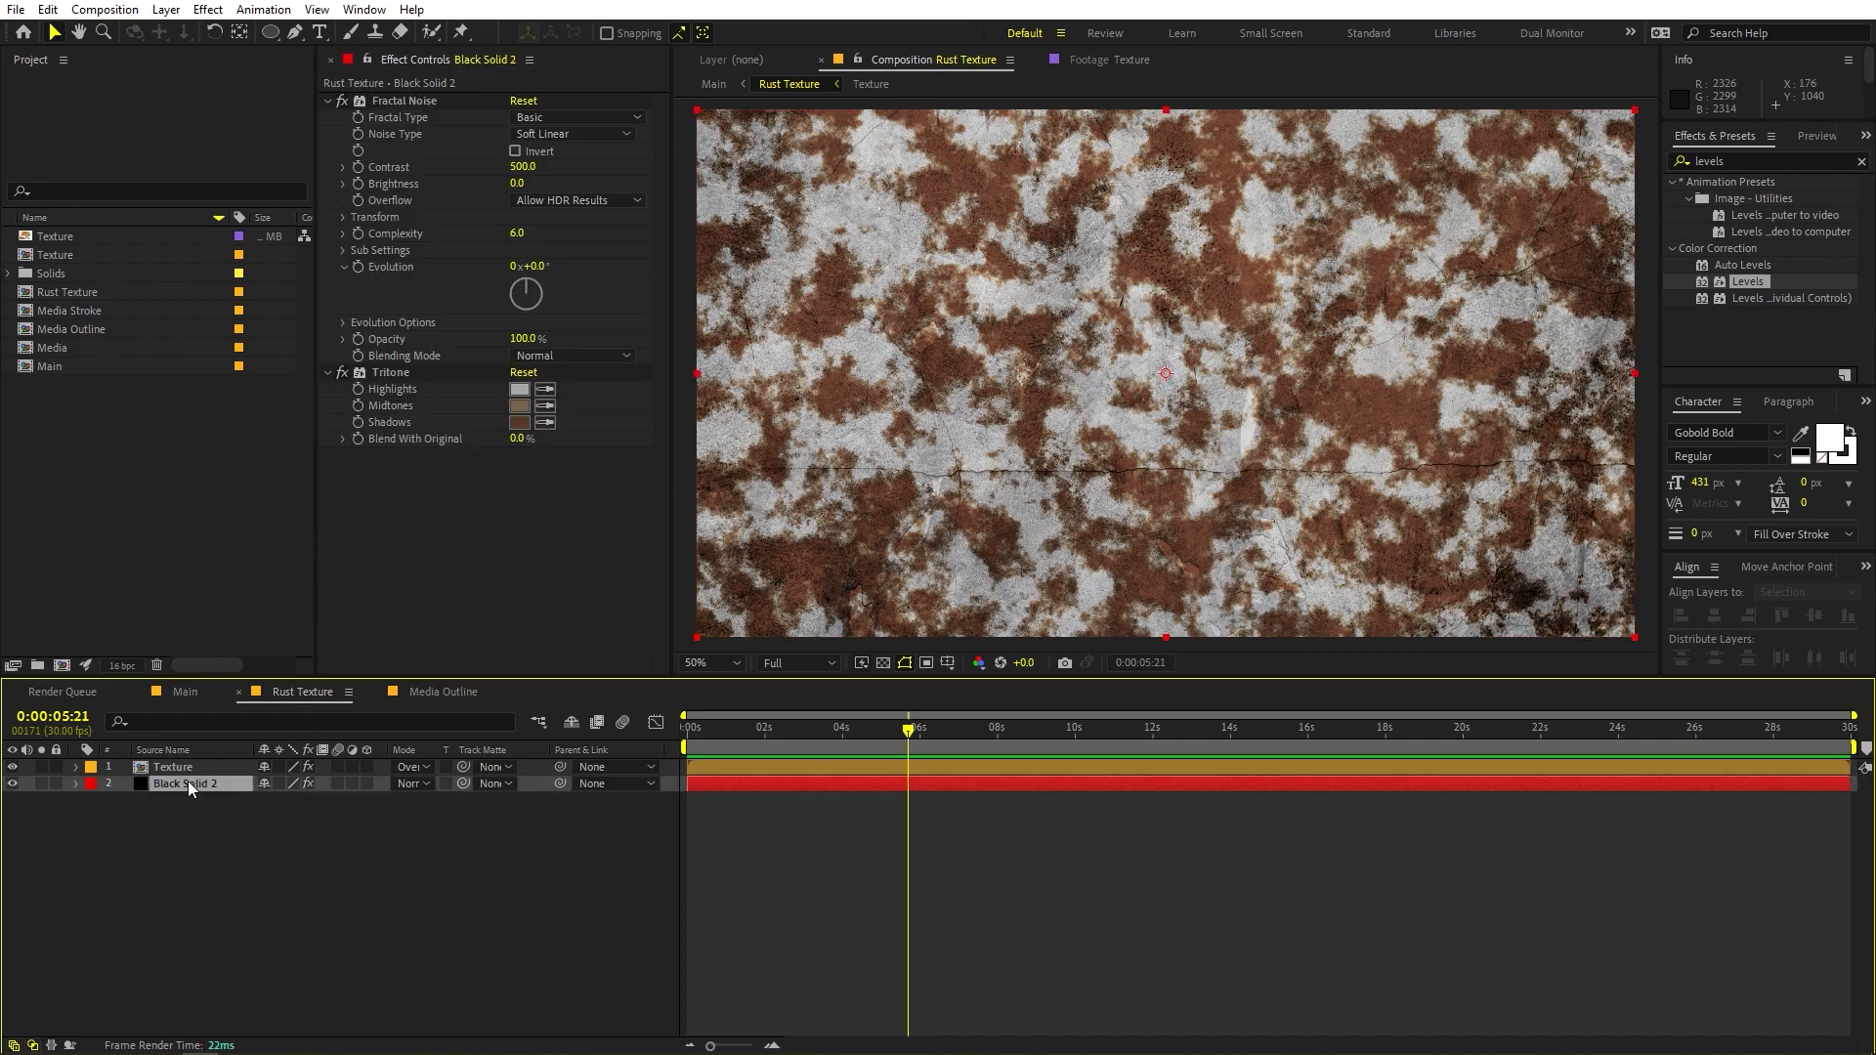
{"action": "left_click", "coordinate": [359, 180]}
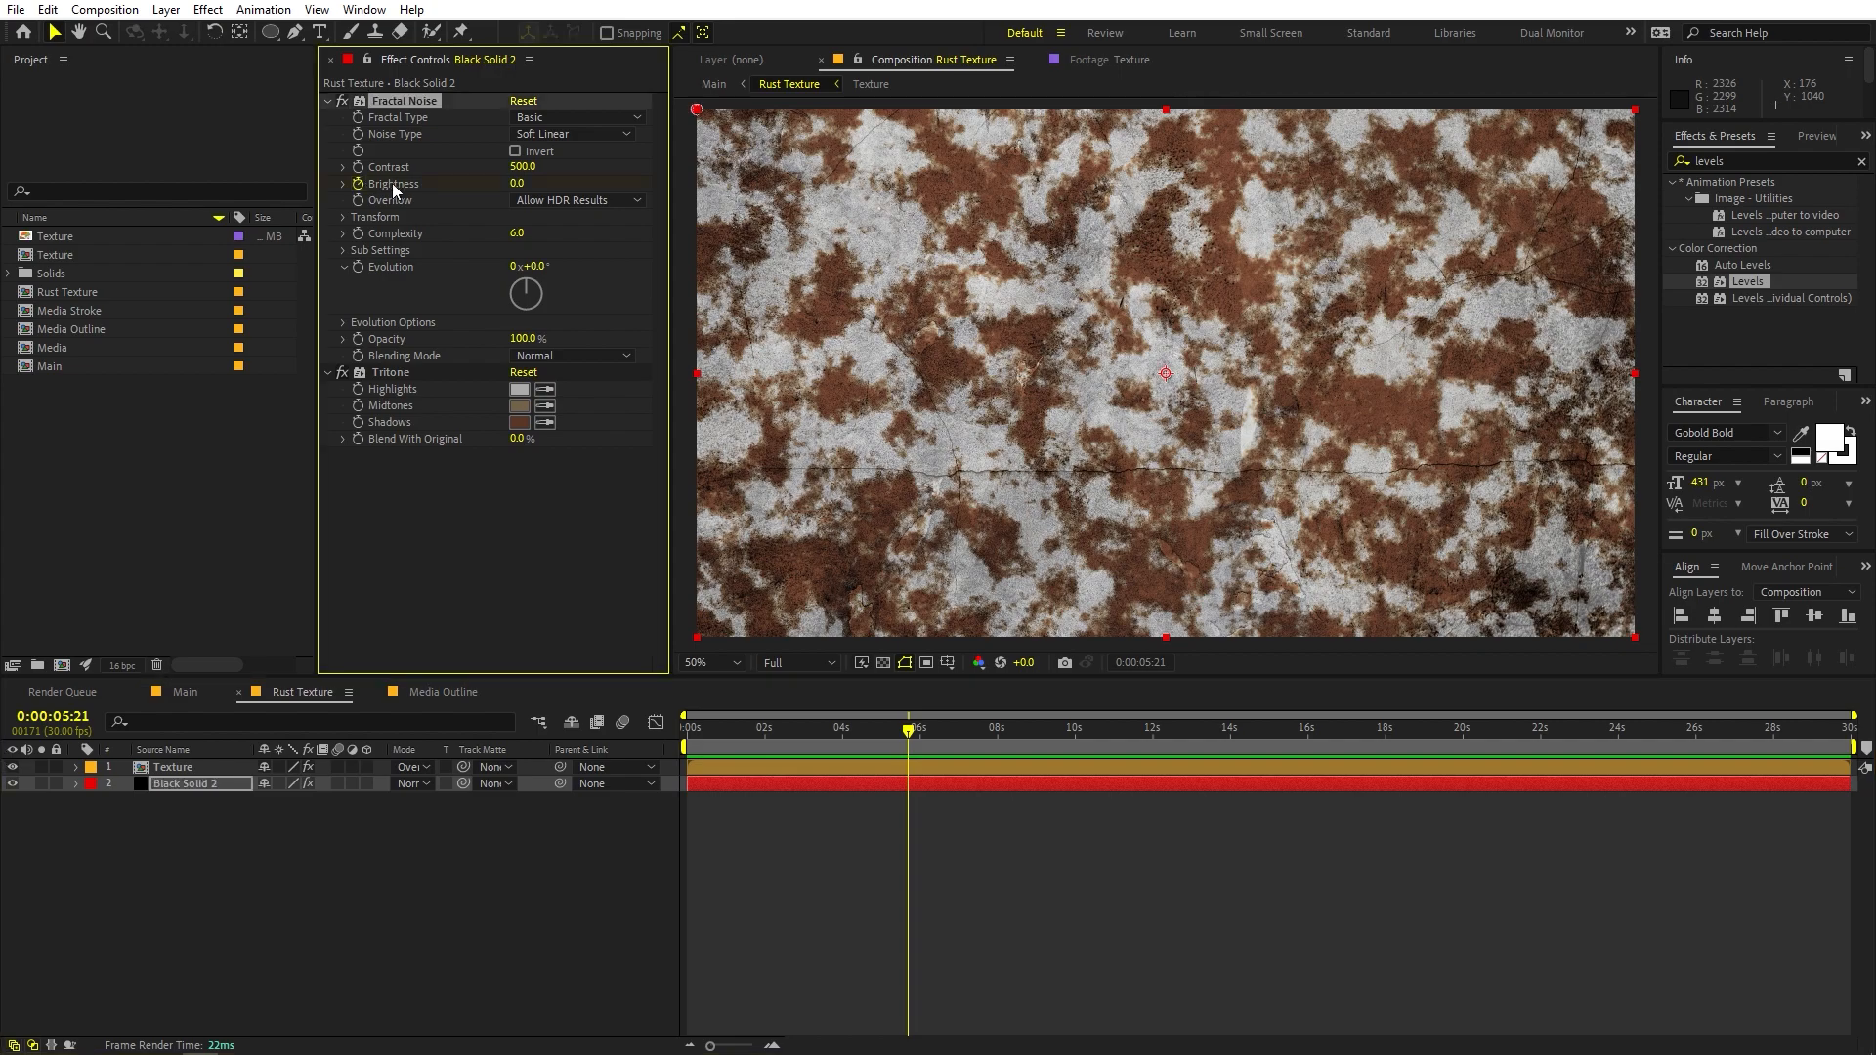
{"action": "left_click_drag", "start_coordinate": [501, 186], "coordinate": [333, 214]}
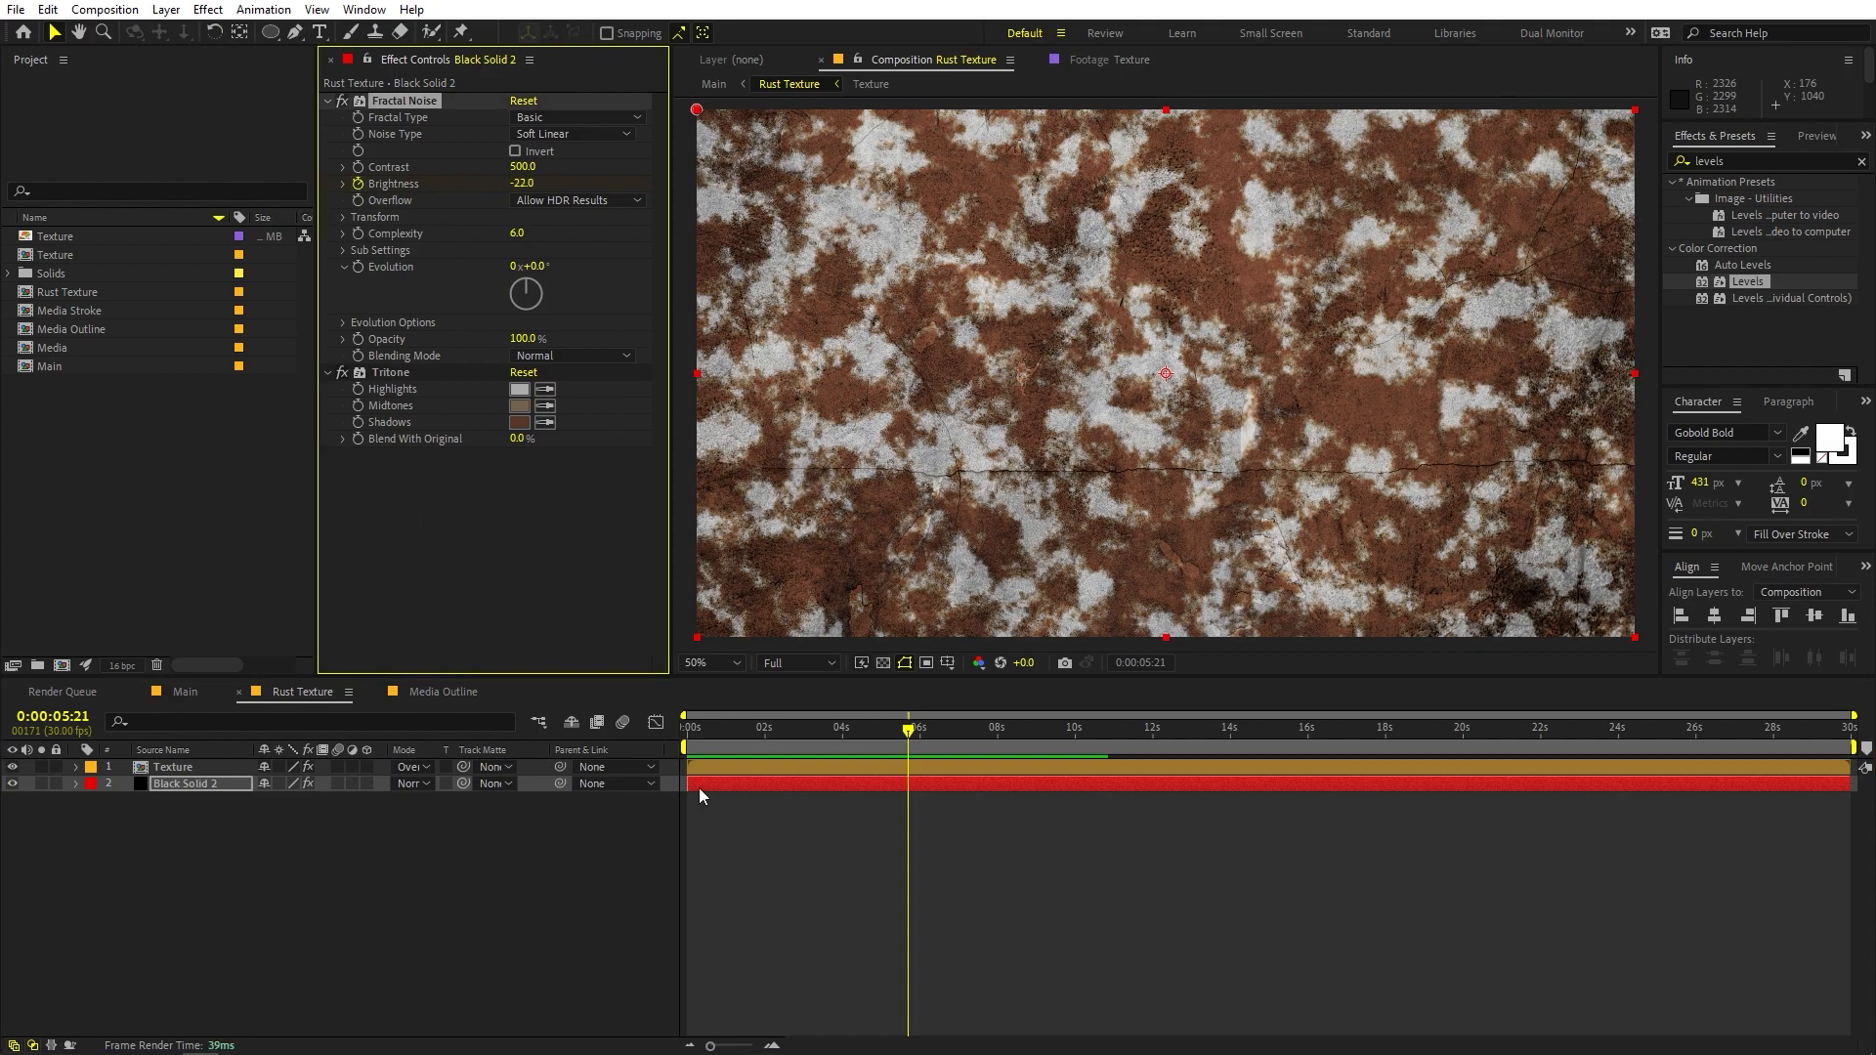
{"action": "key", "text": "u"}
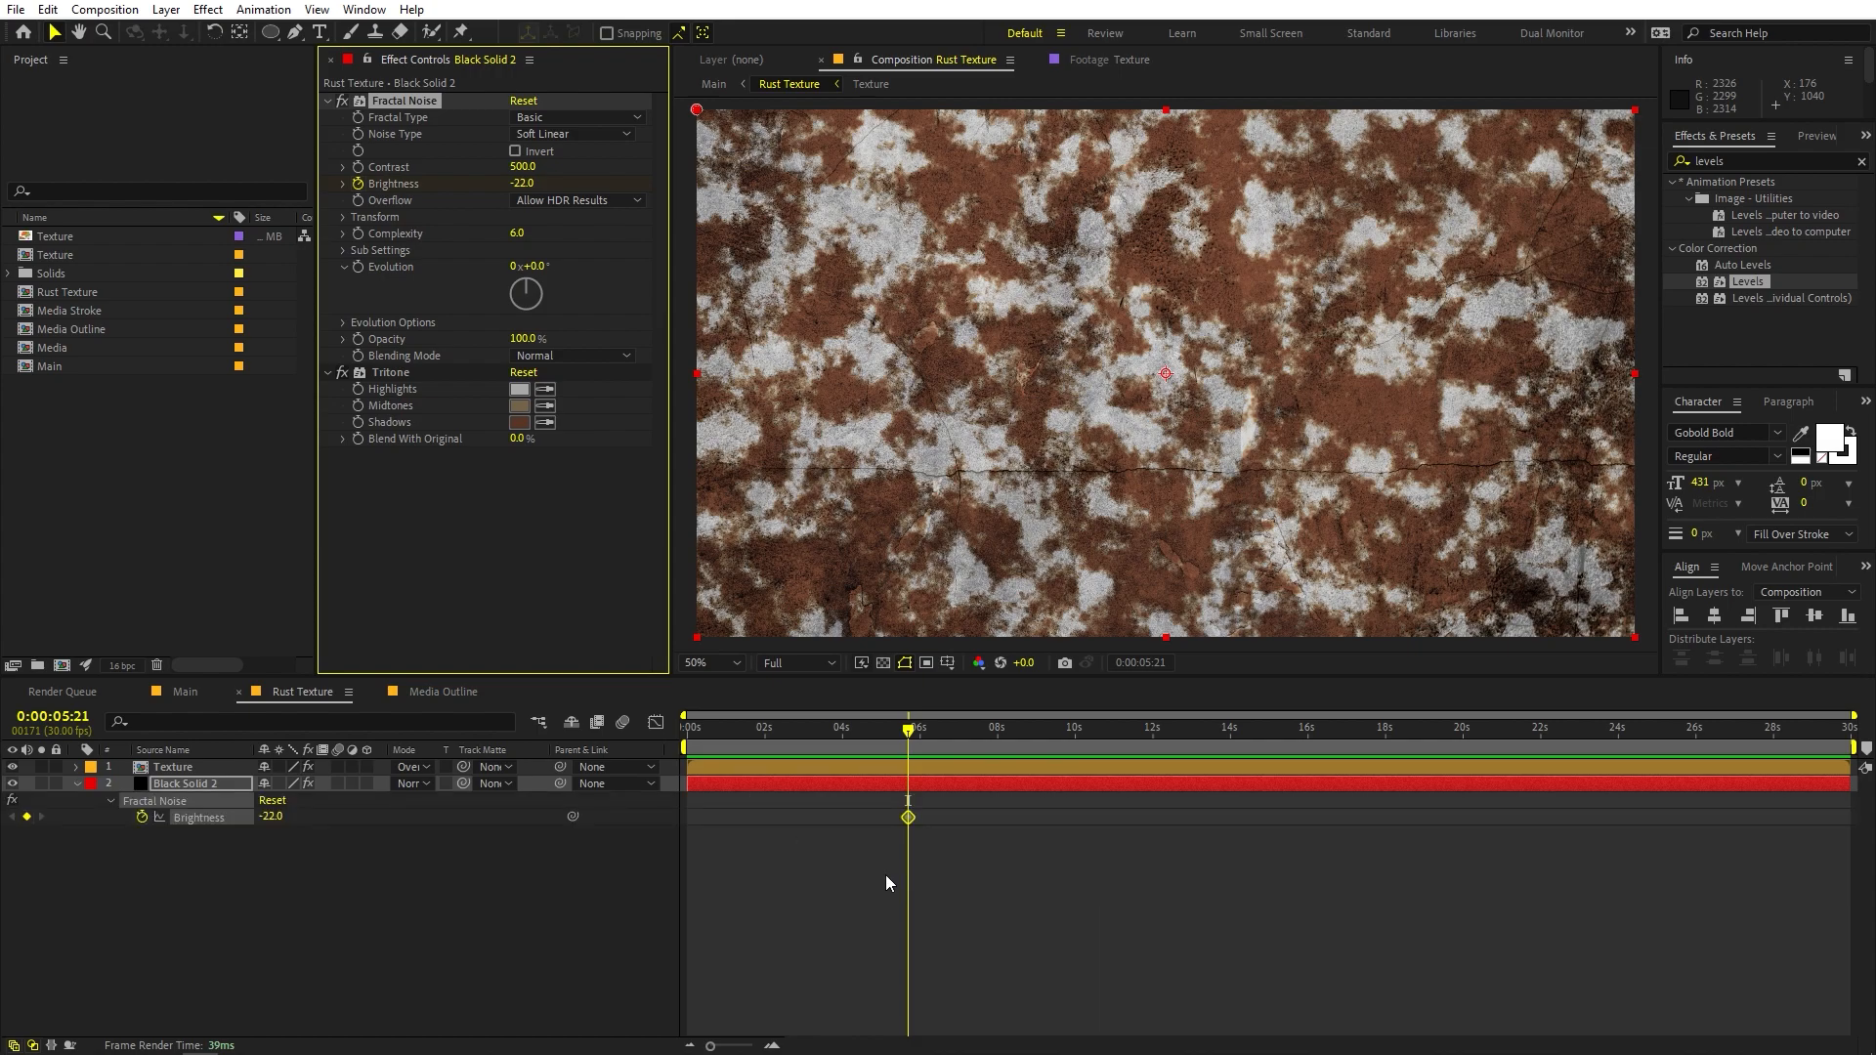
{"action": "left_click_drag", "start_coordinate": [910, 819], "coordinate": [1095, 819]}
Set the Fractal Noise brightness to 226 at 0 seconds and preview the rust animation
{"action": "left_click_drag", "start_coordinate": [864, 735], "coordinate": [687, 739]}
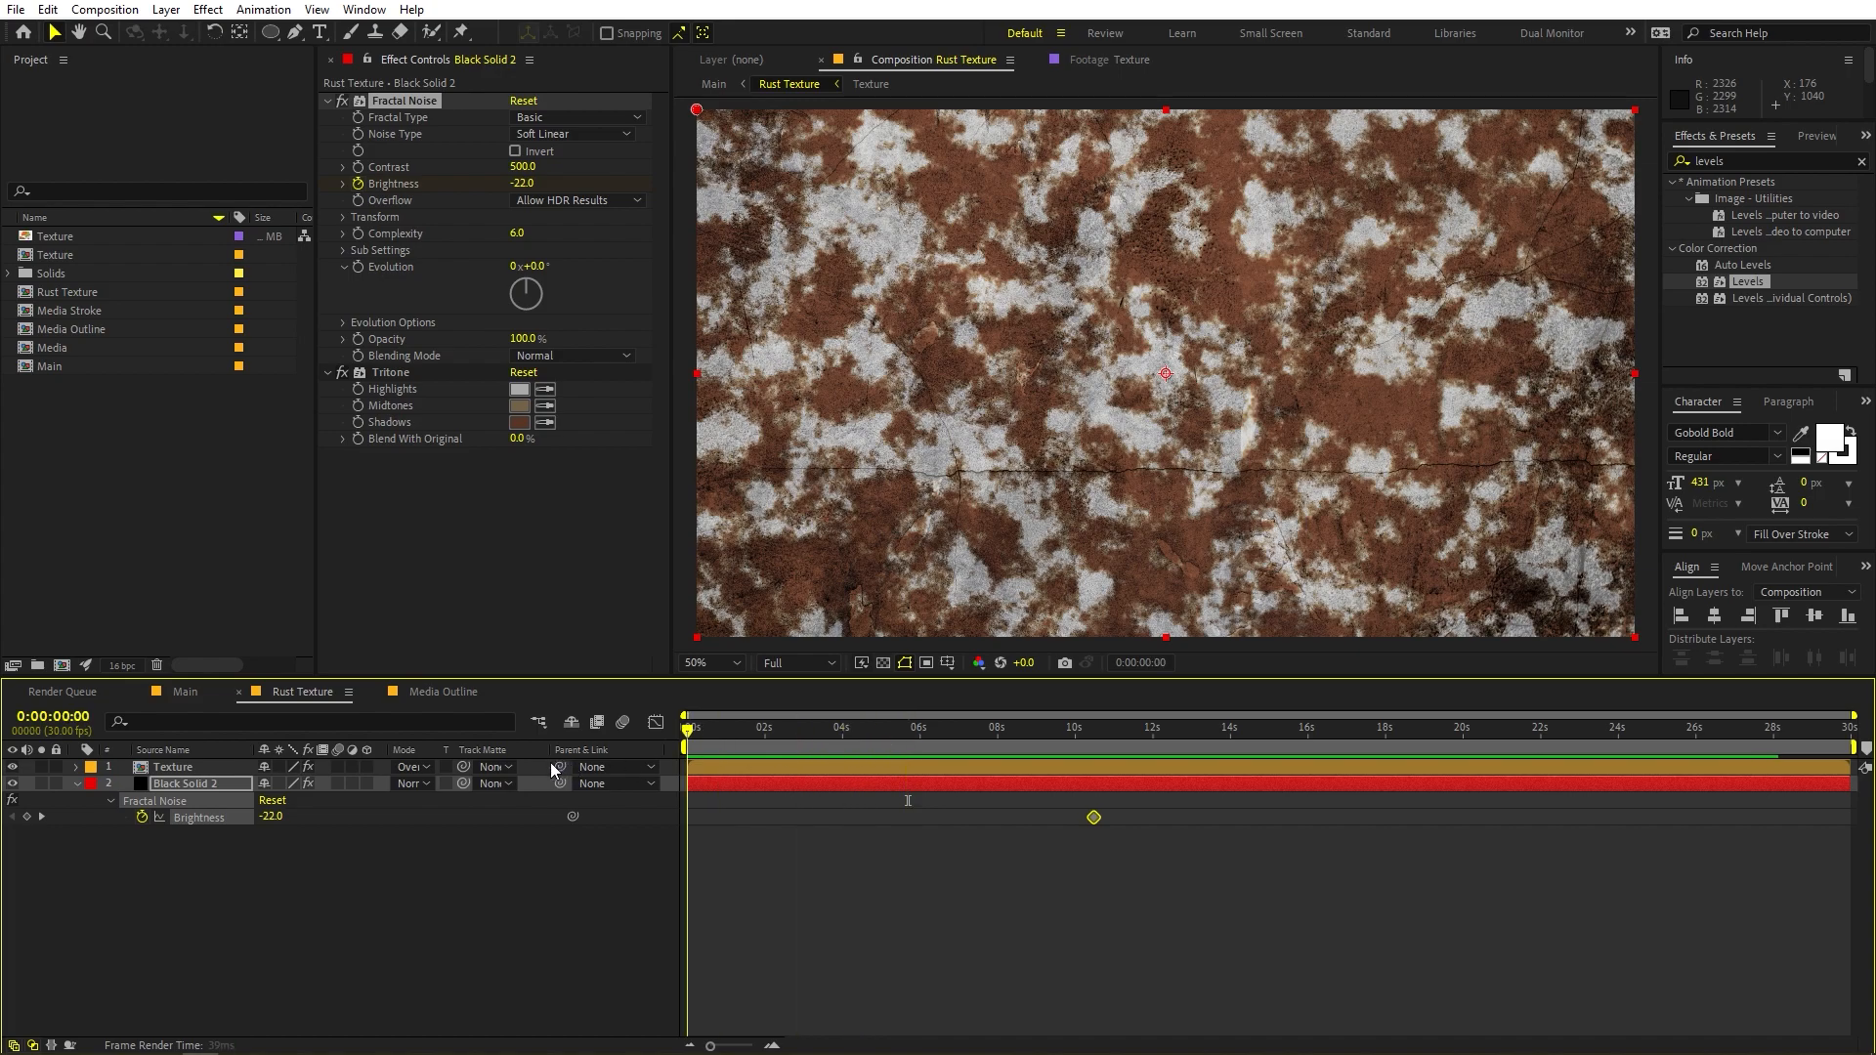
{"action": "left_click_drag", "start_coordinate": [515, 188], "coordinate": [753, 184]}
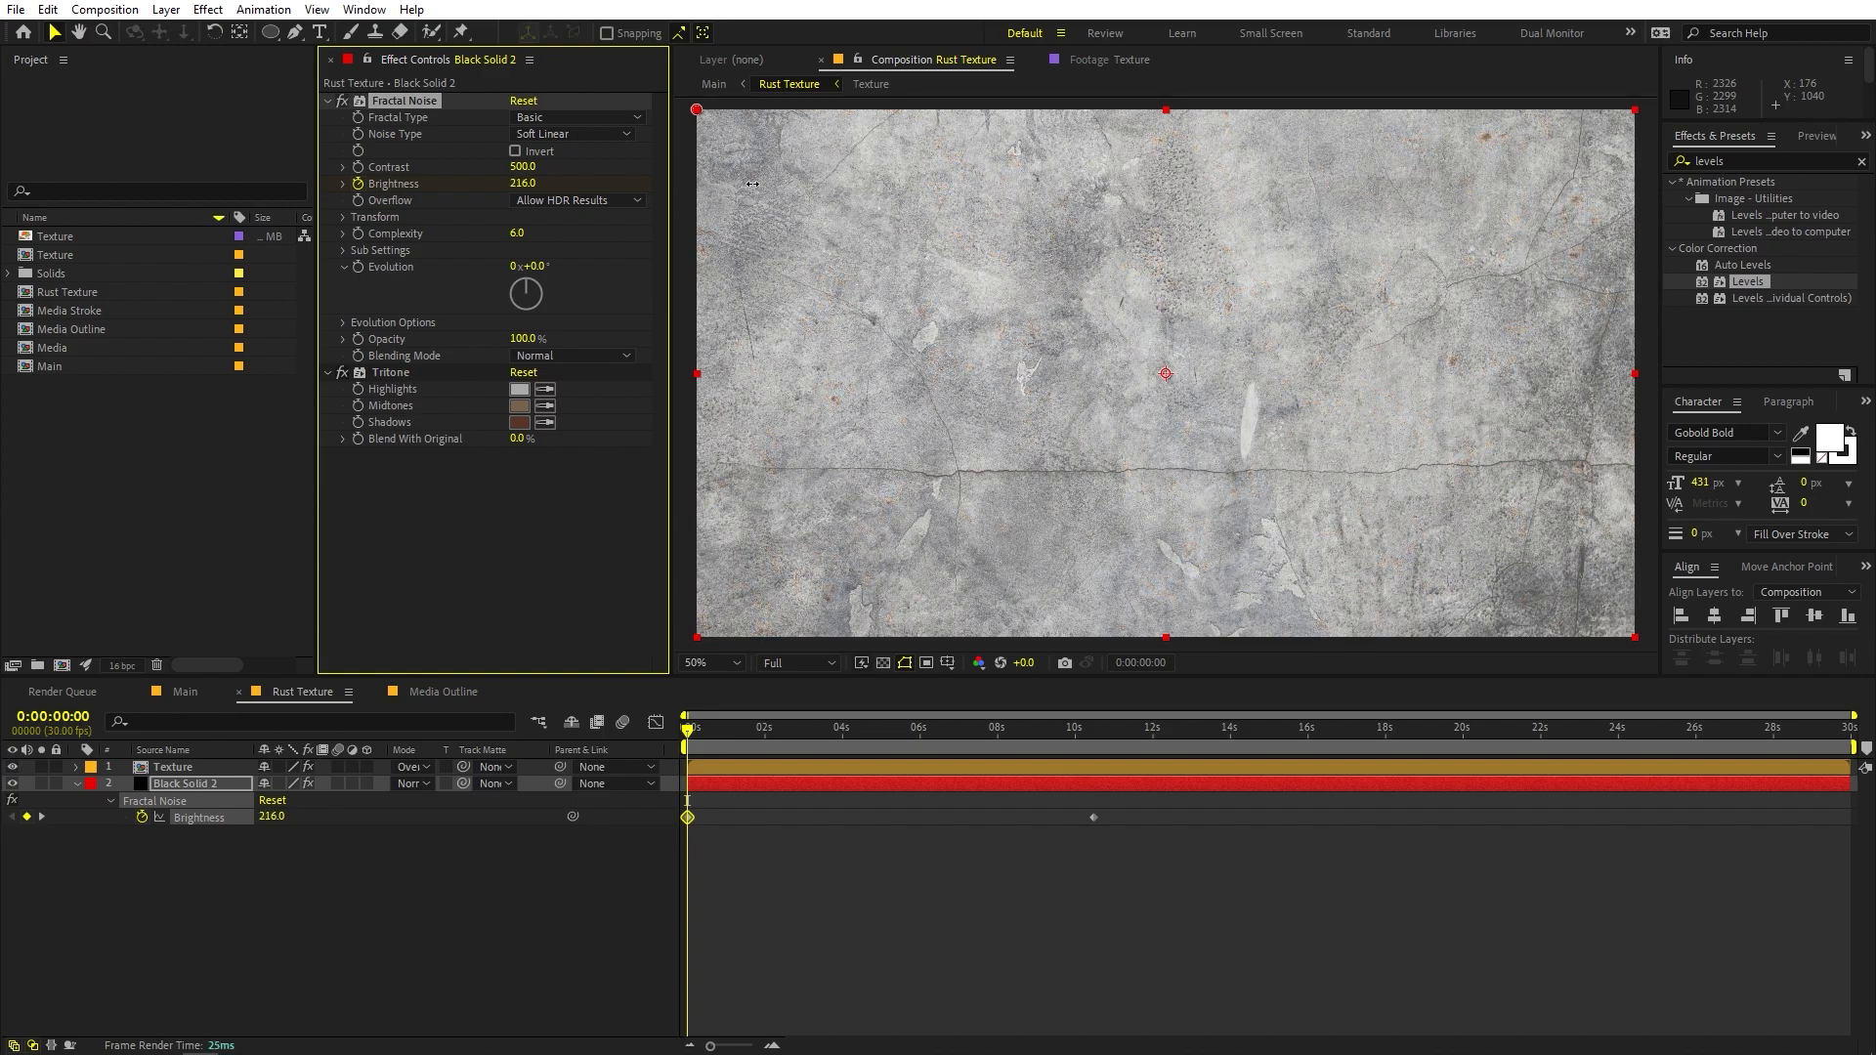
{"action": "left_click", "coordinate": [970, 899]}
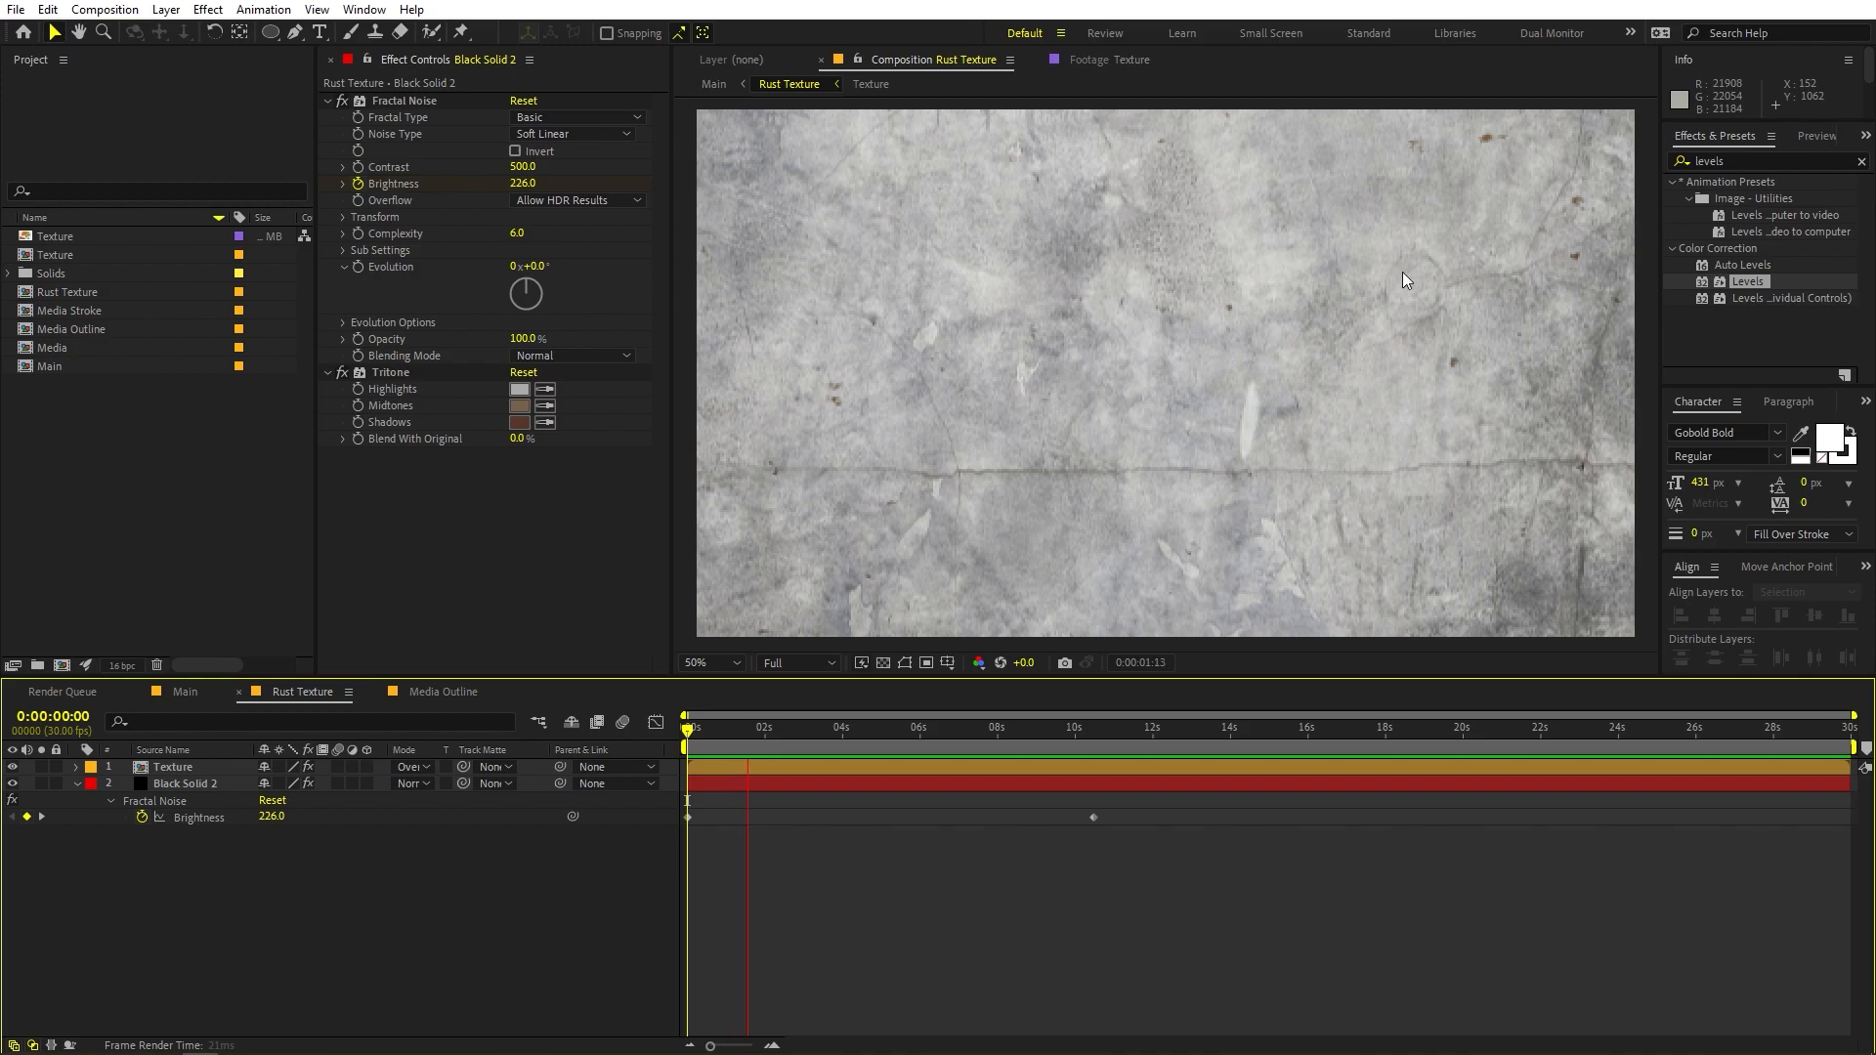
Move the second Brightness keyframe to 0:00:03:25 and preview the rust spreading
{"action": "left_click", "coordinate": [1093, 817]}
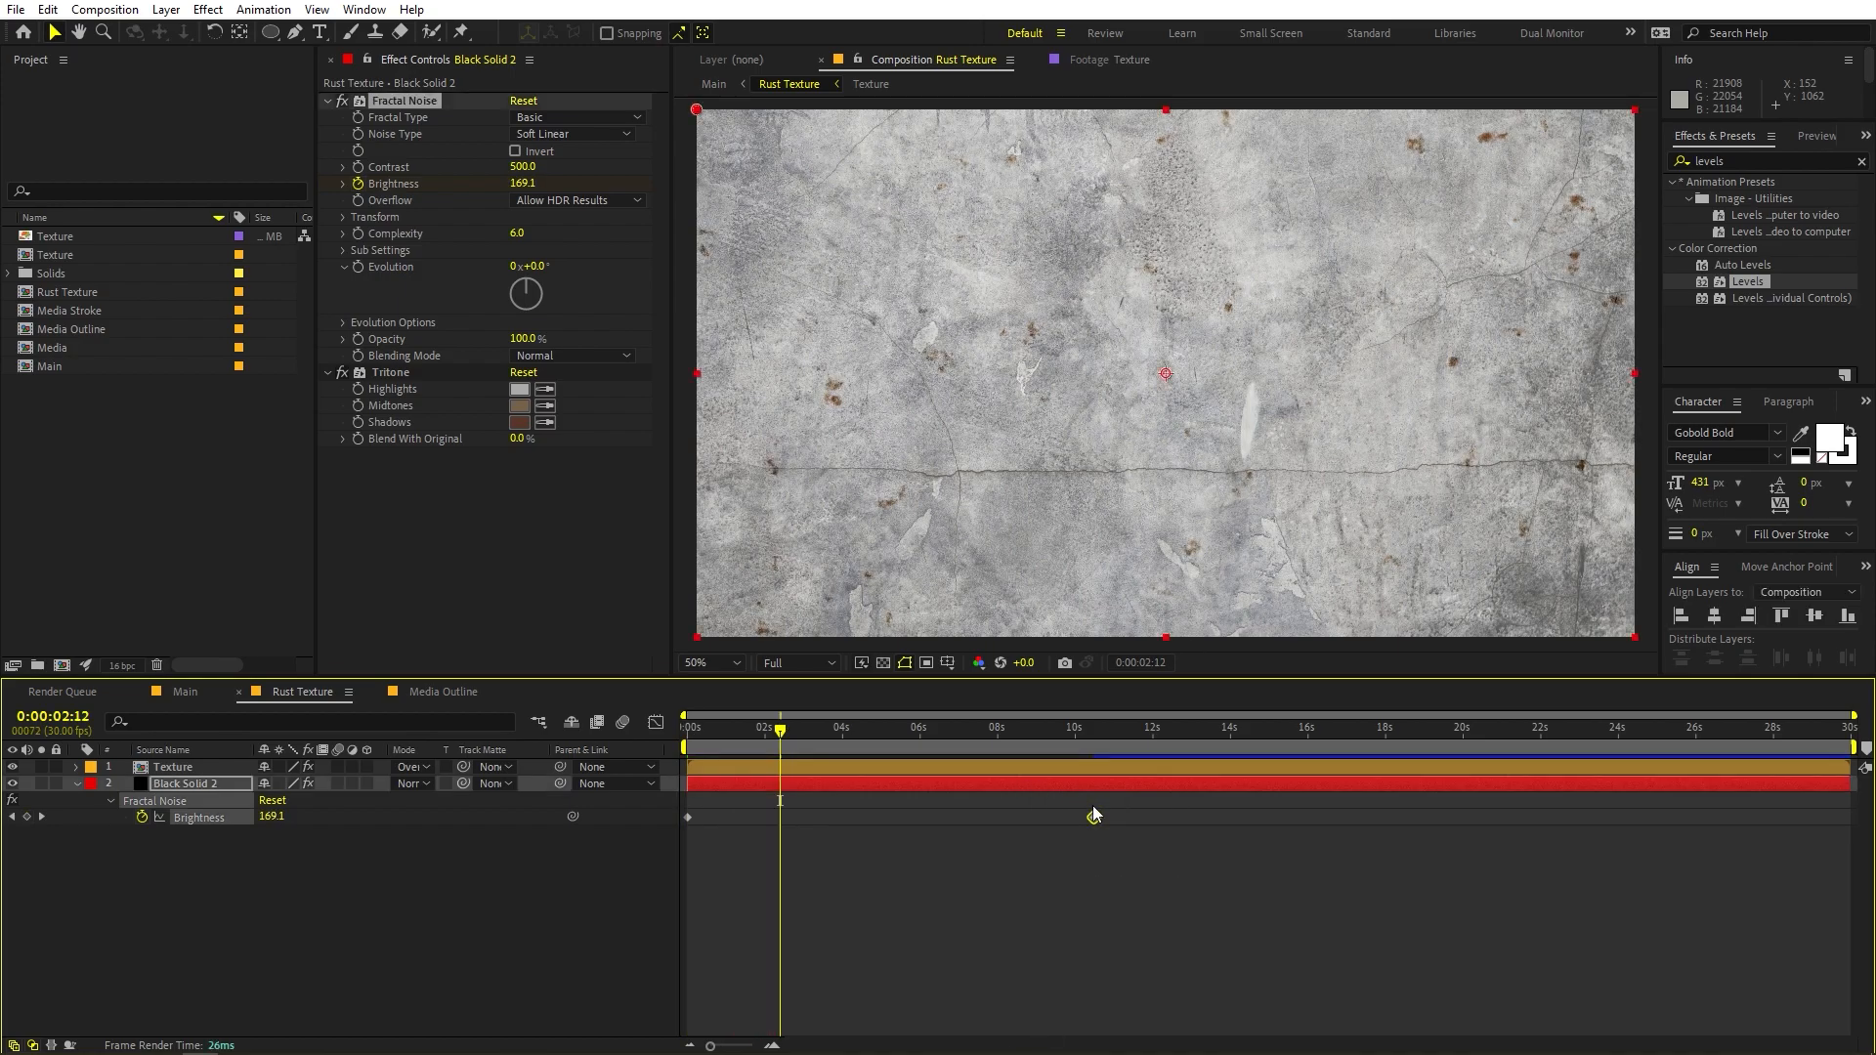
{"action": "left_click_drag", "start_coordinate": [1093, 819], "coordinate": [837, 817]}
{"action": "left_click_drag", "start_coordinate": [758, 725], "coordinate": [59, 796]}
{"action": "key", "text": "space"}
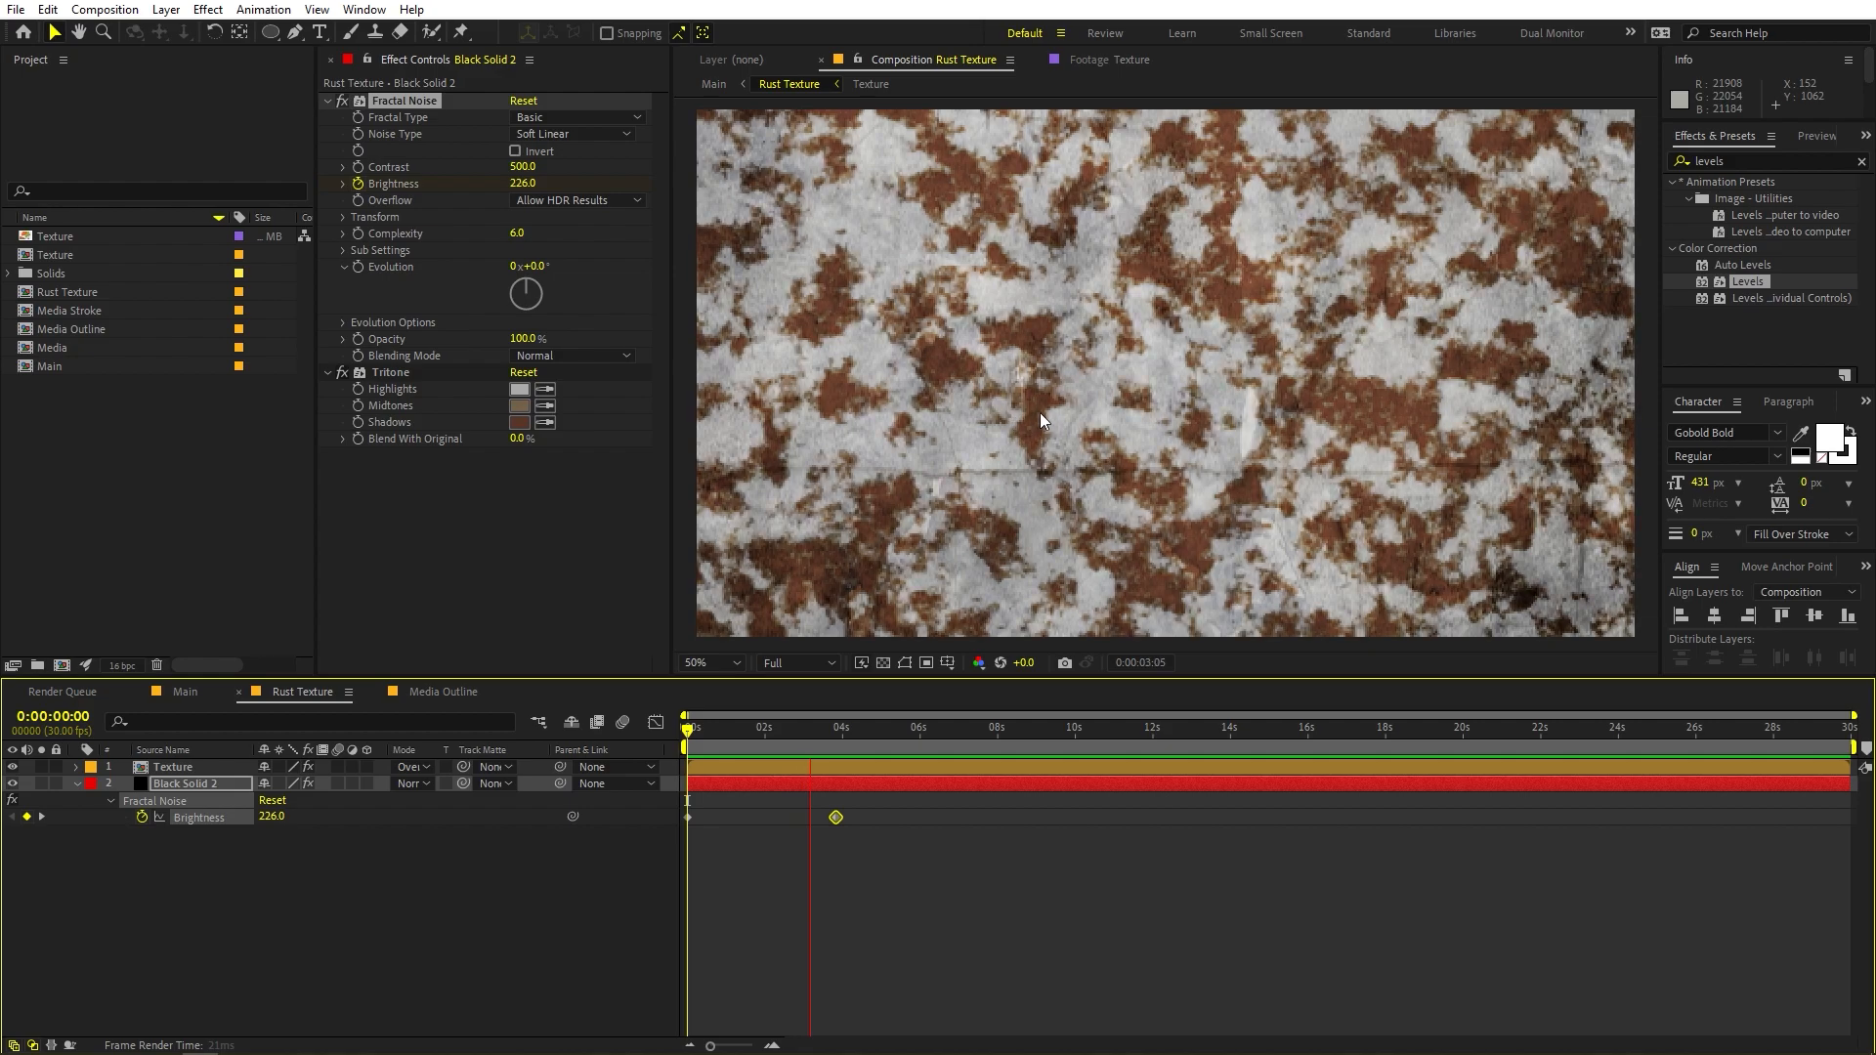
{"action": "key", "text": "space"}
Apply Easy Ease to both Brightness keyframes and reshape their speed graph for a fast start and a long slowdown
{"action": "left_click_drag", "start_coordinate": [811, 733], "coordinate": [836, 757]}
{"action": "left_click_drag", "start_coordinate": [740, 871], "coordinate": [702, 817]}
{"action": "left_click_drag", "start_coordinate": [1002, 855], "coordinate": [776, 805]}
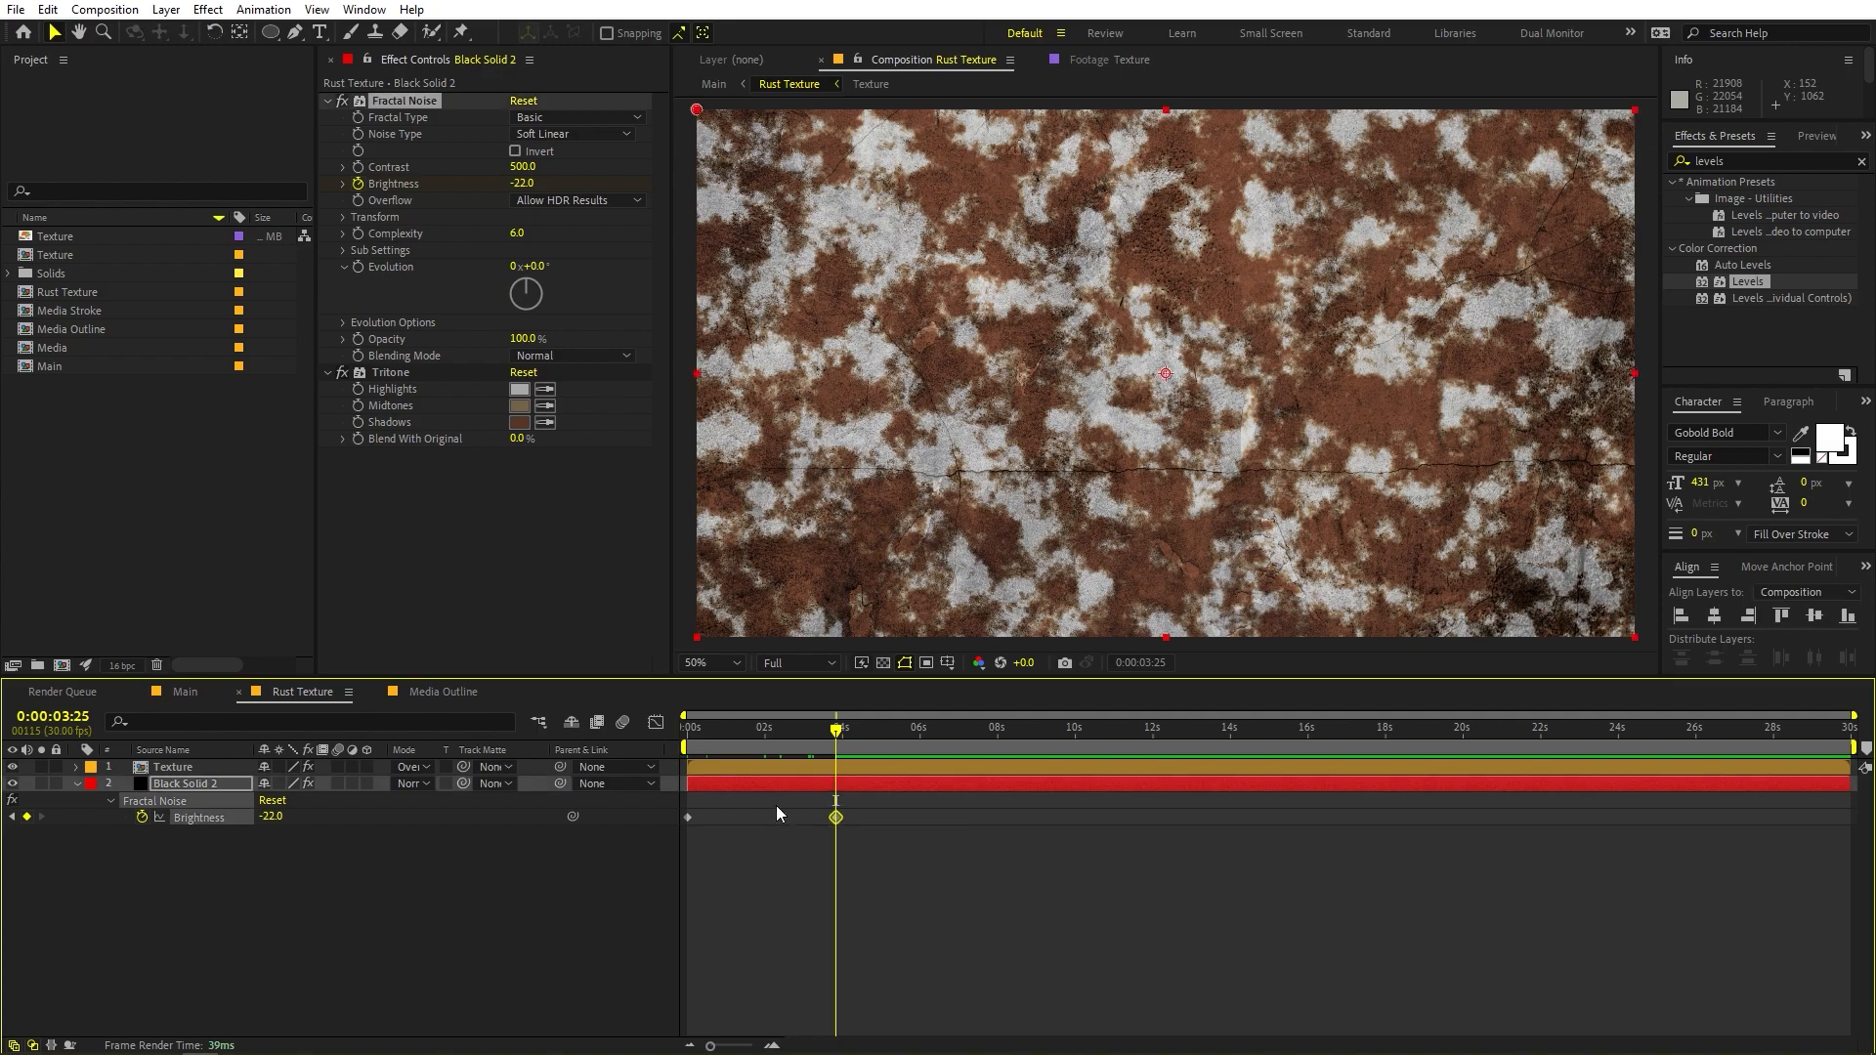
{"action": "key", "text": "F9"}
{"action": "left_click", "coordinate": [655, 724]}
{"action": "left_click_drag", "start_coordinate": [821, 776], "coordinate": [999, 760]}
Preview the eased rust growth and keyframe the Fractal Noise brightness at -40.6 at 0:00:08:00
{"action": "key", "text": "space"}
{"action": "left_click_drag", "start_coordinate": [523, 185], "coordinate": [364, 213]}
Make the velocity of the Brightness keyframe at 0:00:03:25 continuous, locking outgoing to incoming
{"action": "left_click_drag", "start_coordinate": [871, 818], "coordinate": [796, 764]}
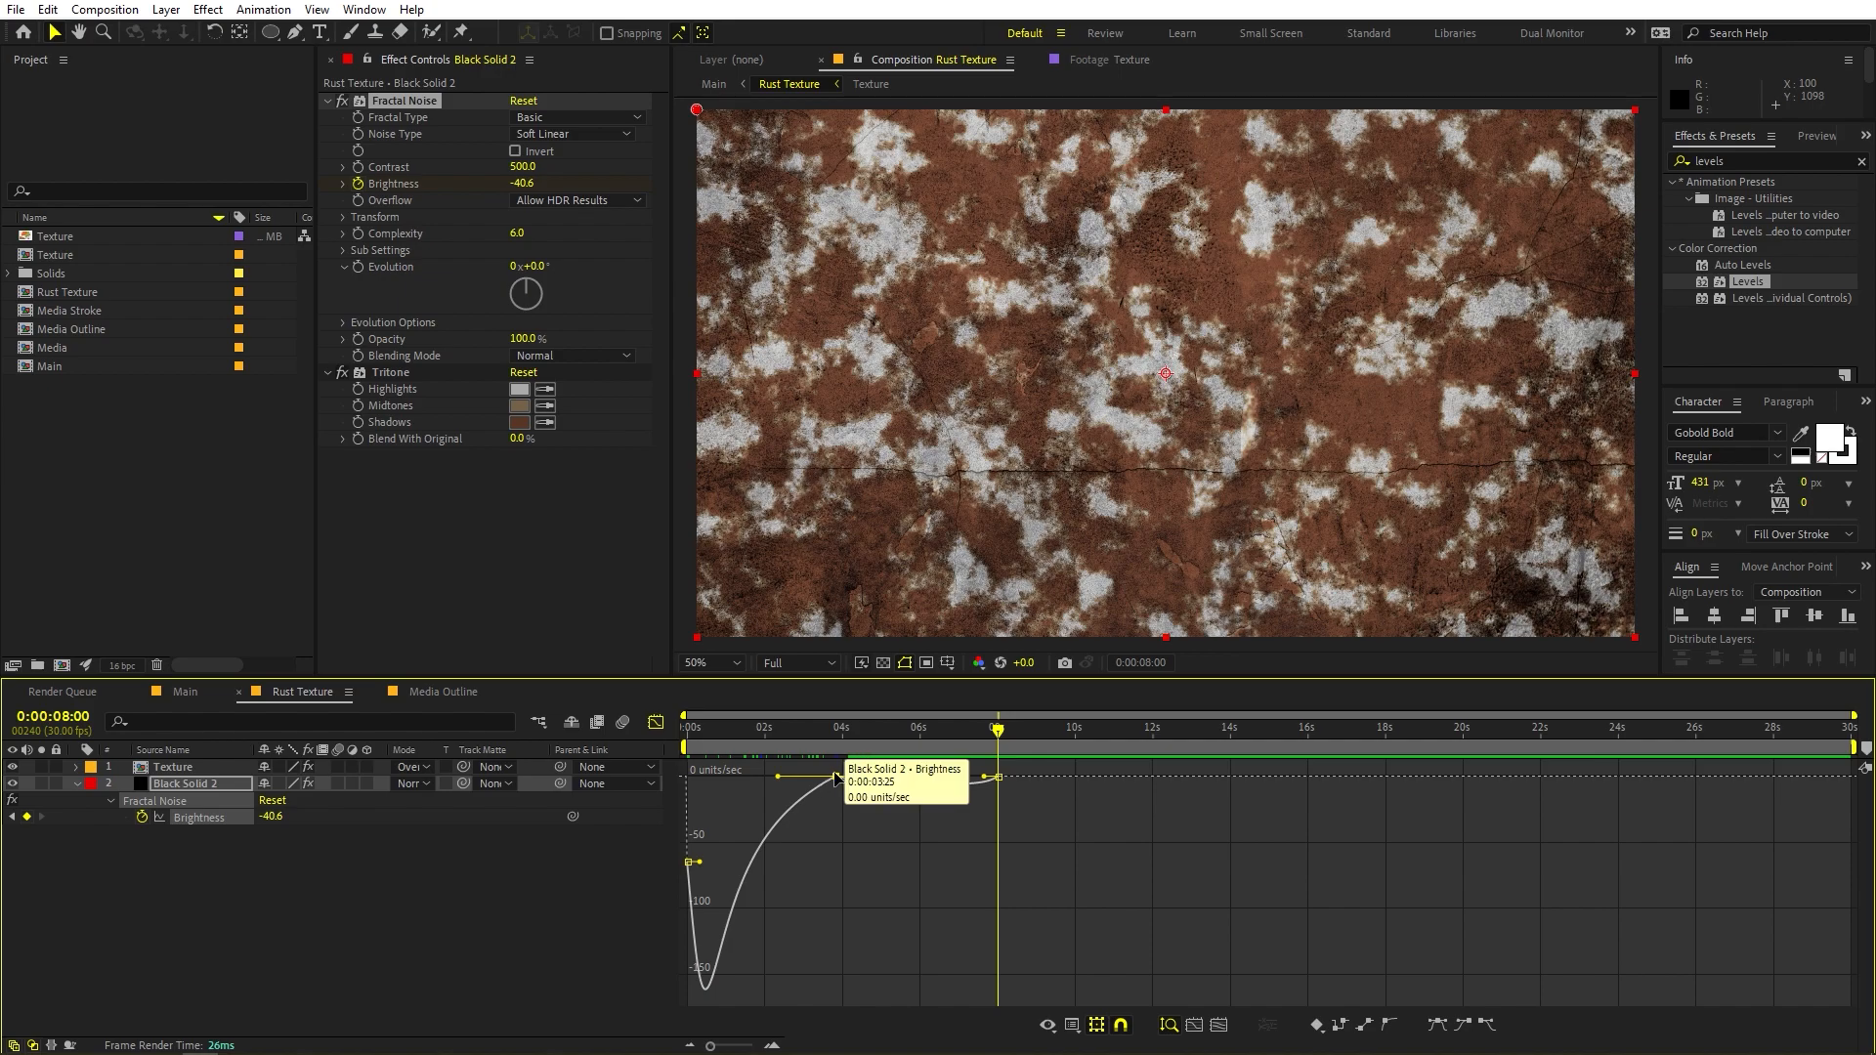
{"action": "right_click", "coordinate": [836, 776]}
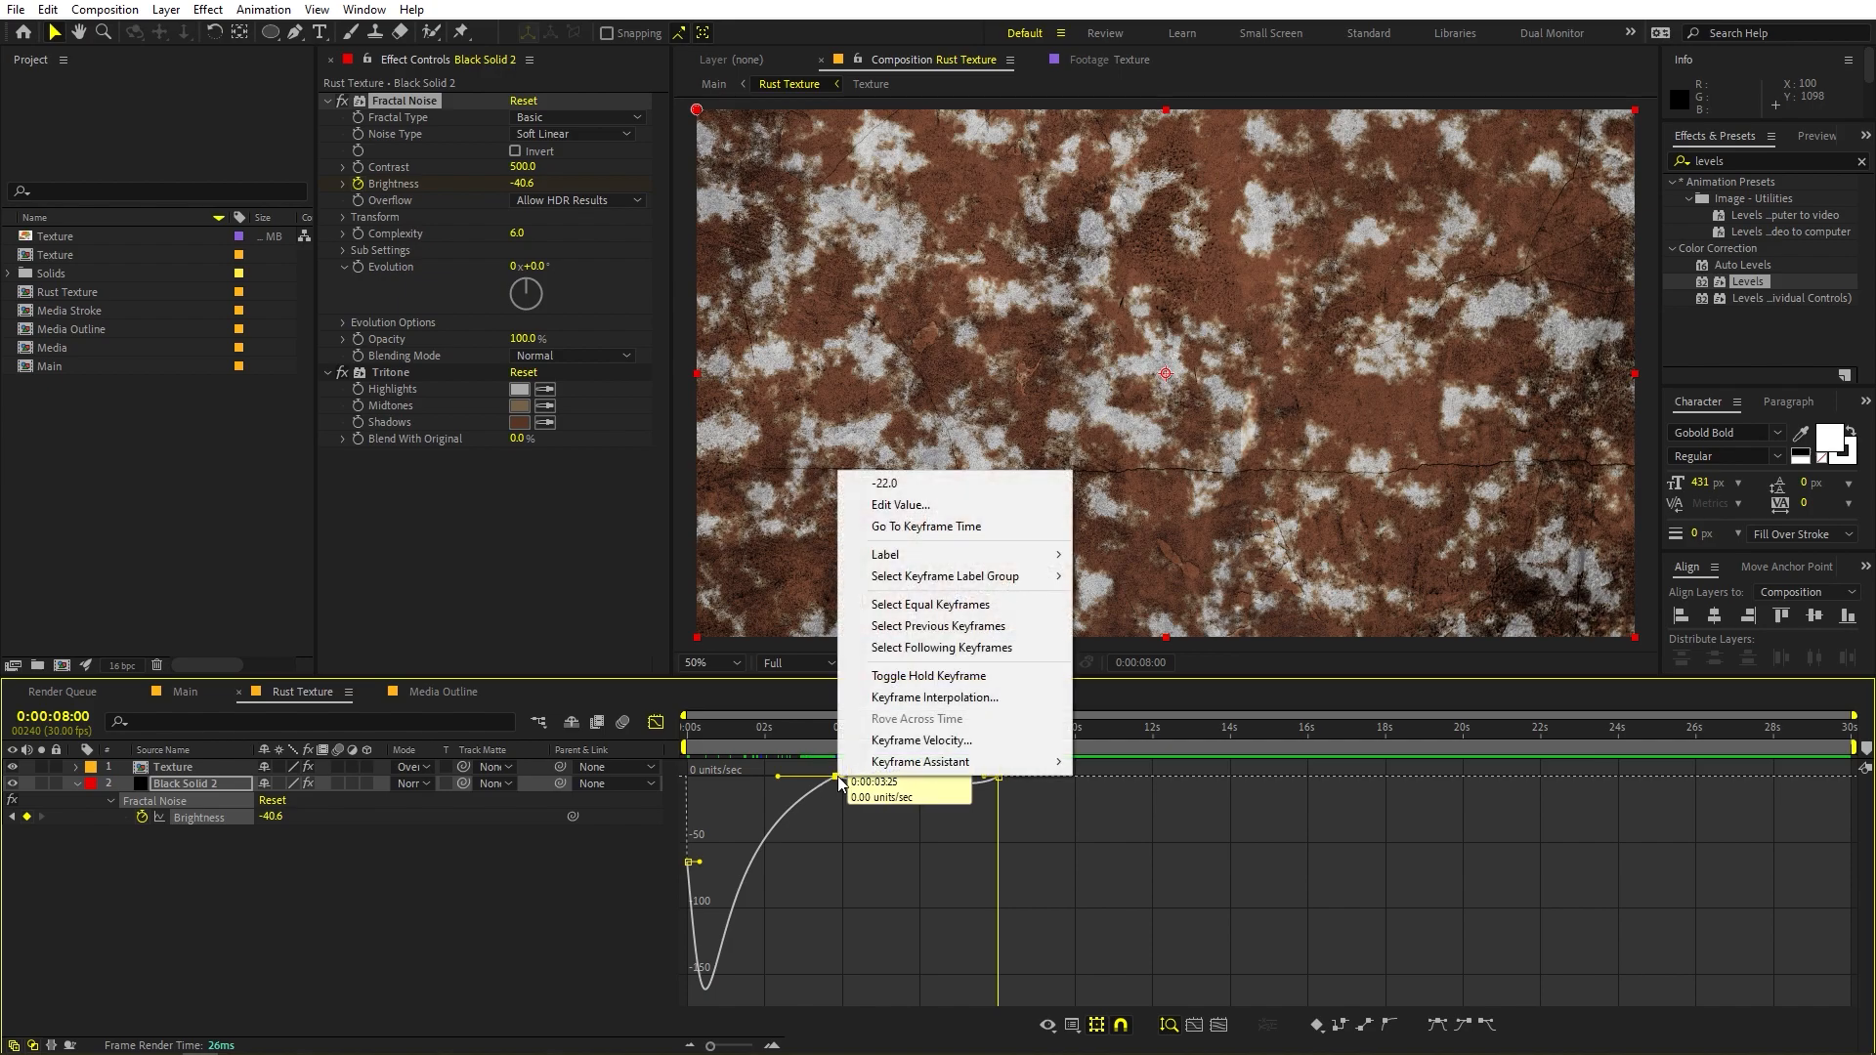
{"action": "left_click", "coordinate": [911, 743]}
{"action": "left_click", "coordinate": [277, 516]}
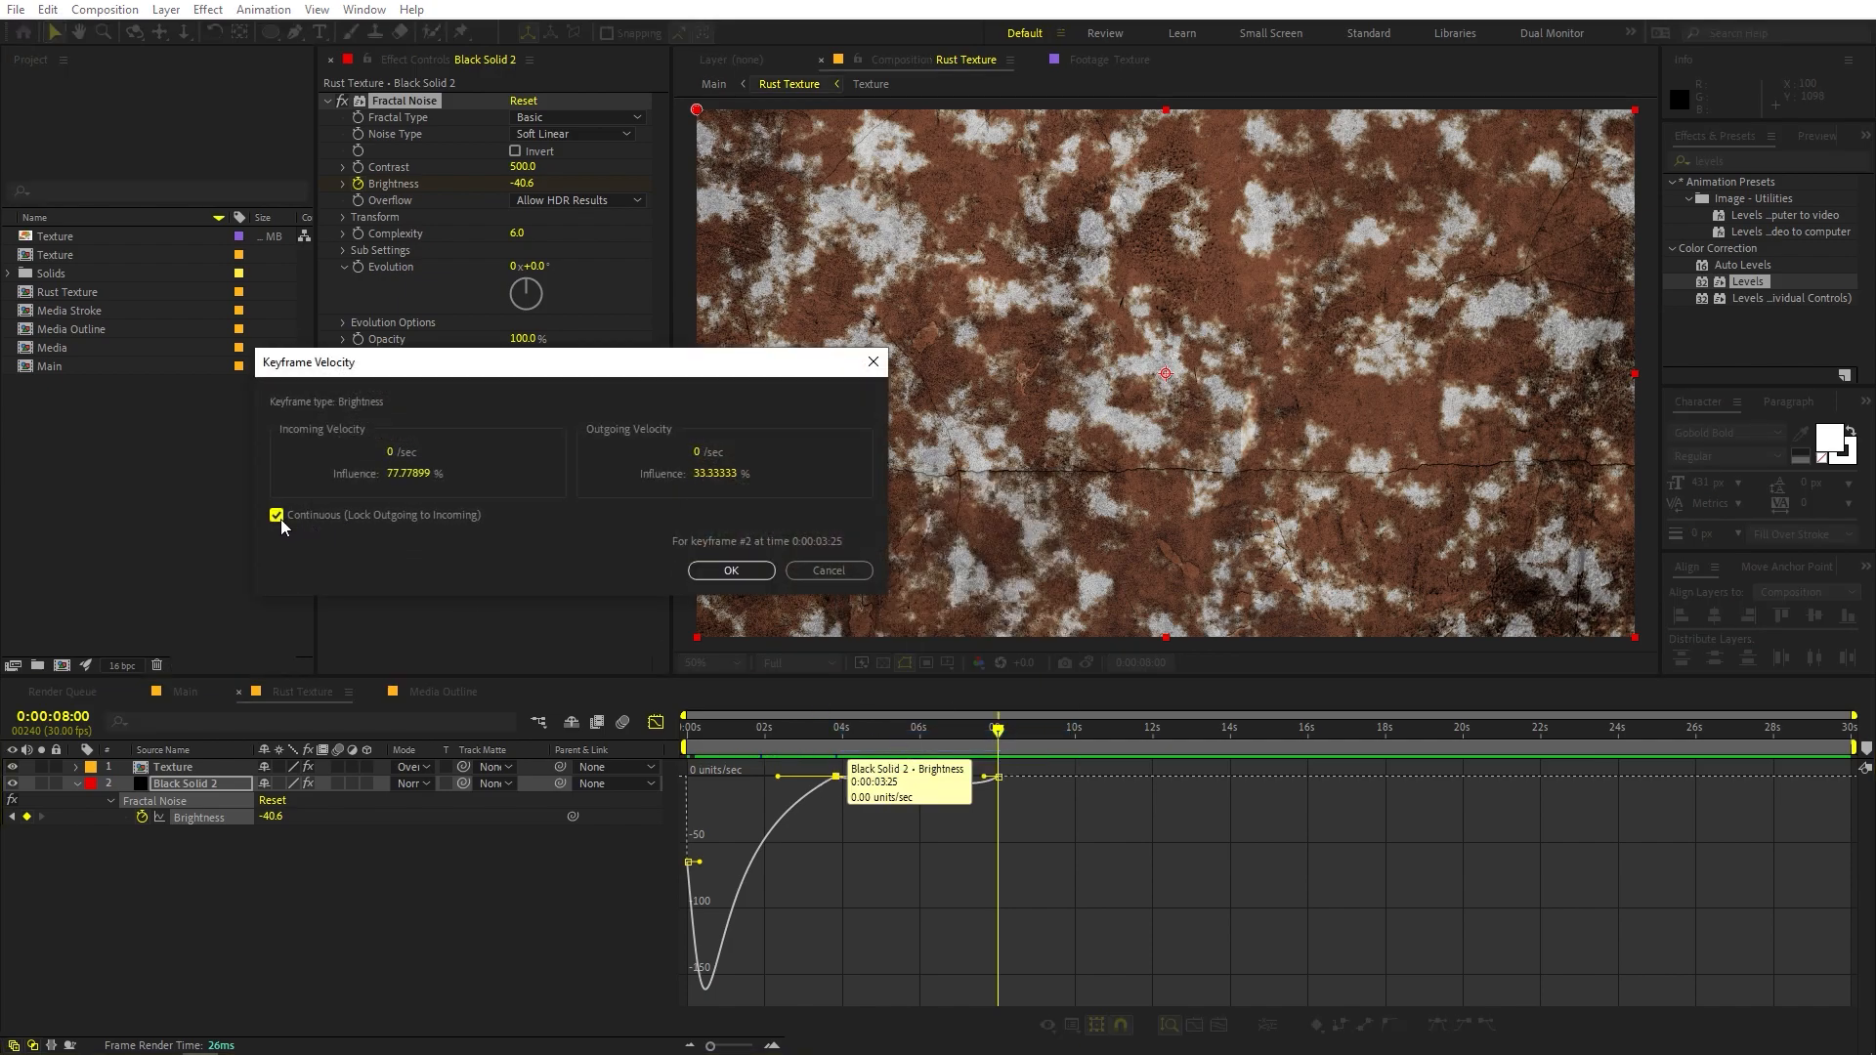
{"action": "left_click", "coordinate": [750, 573]}
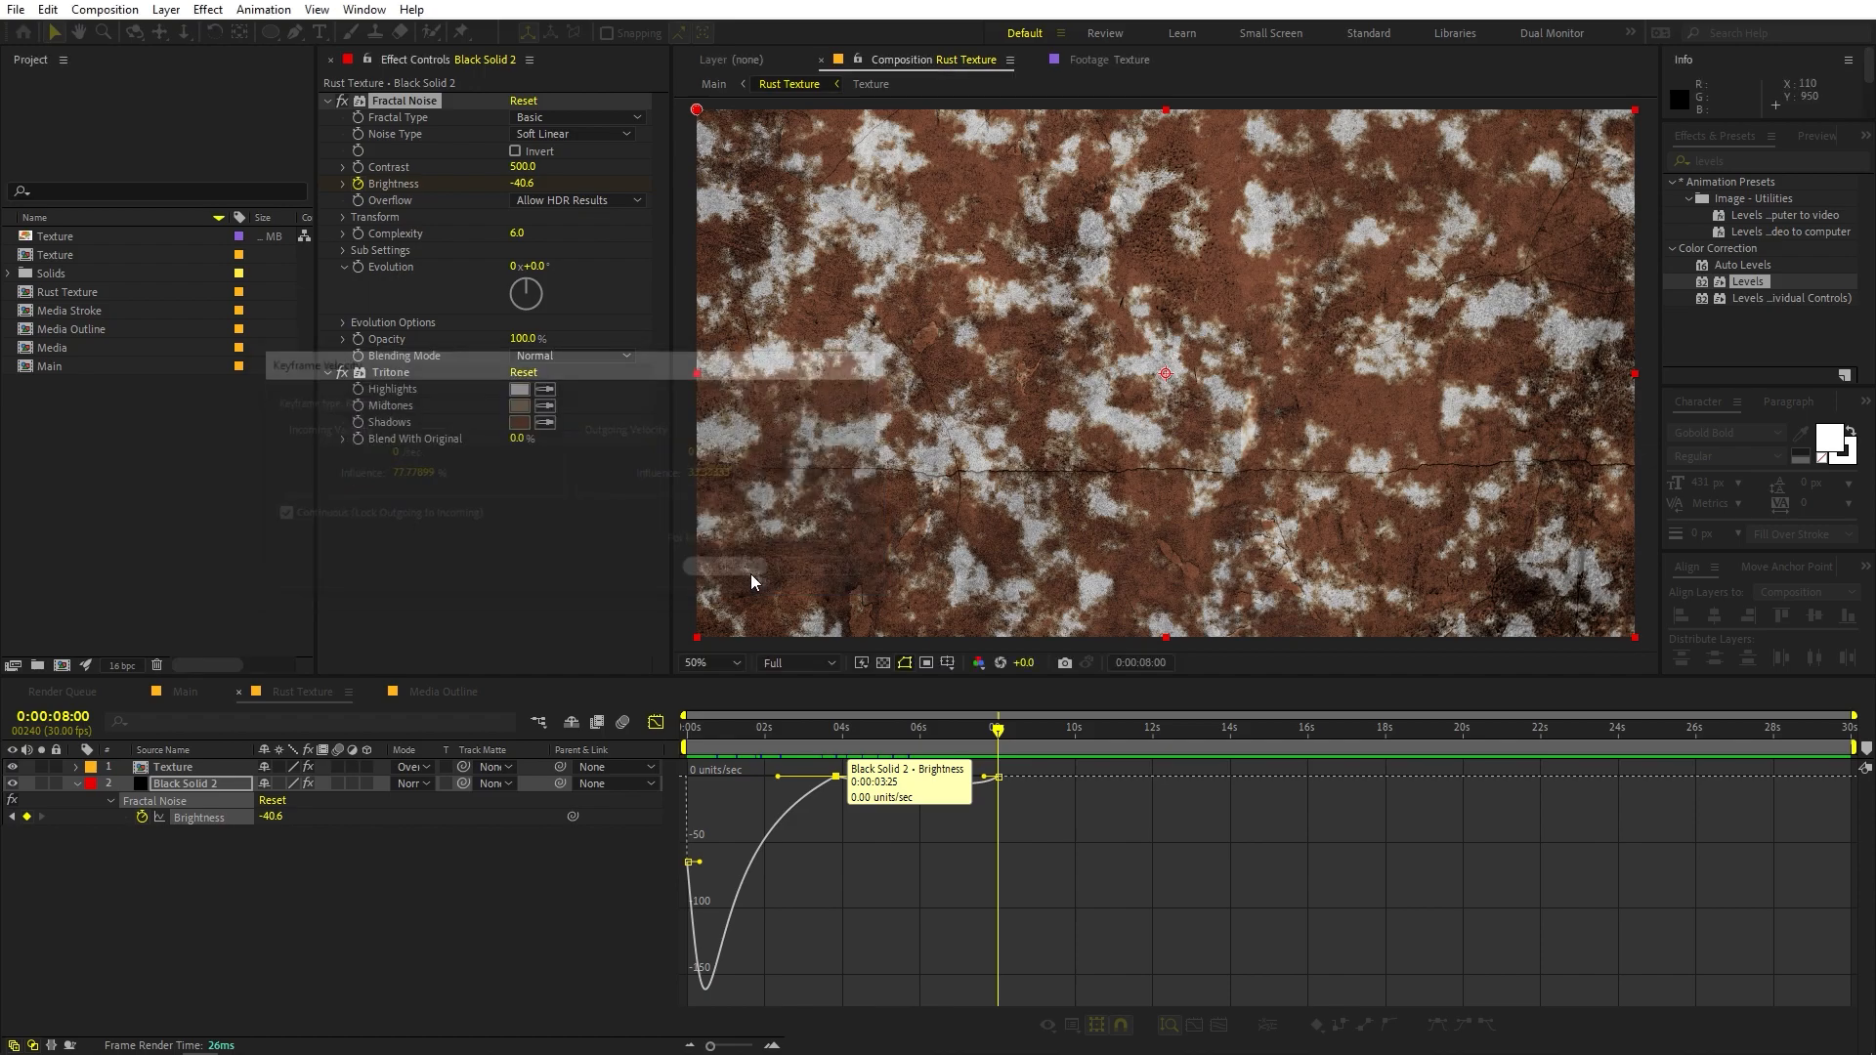
Shift the Brightness speed curve slightly below zero at the 0:00:03:25 keyframe so the rust keeps growing slowly toward the last keyframe
{"action": "left_click", "coordinate": [845, 746]}
{"action": "left_click_drag", "start_coordinate": [846, 746], "coordinate": [837, 745]}
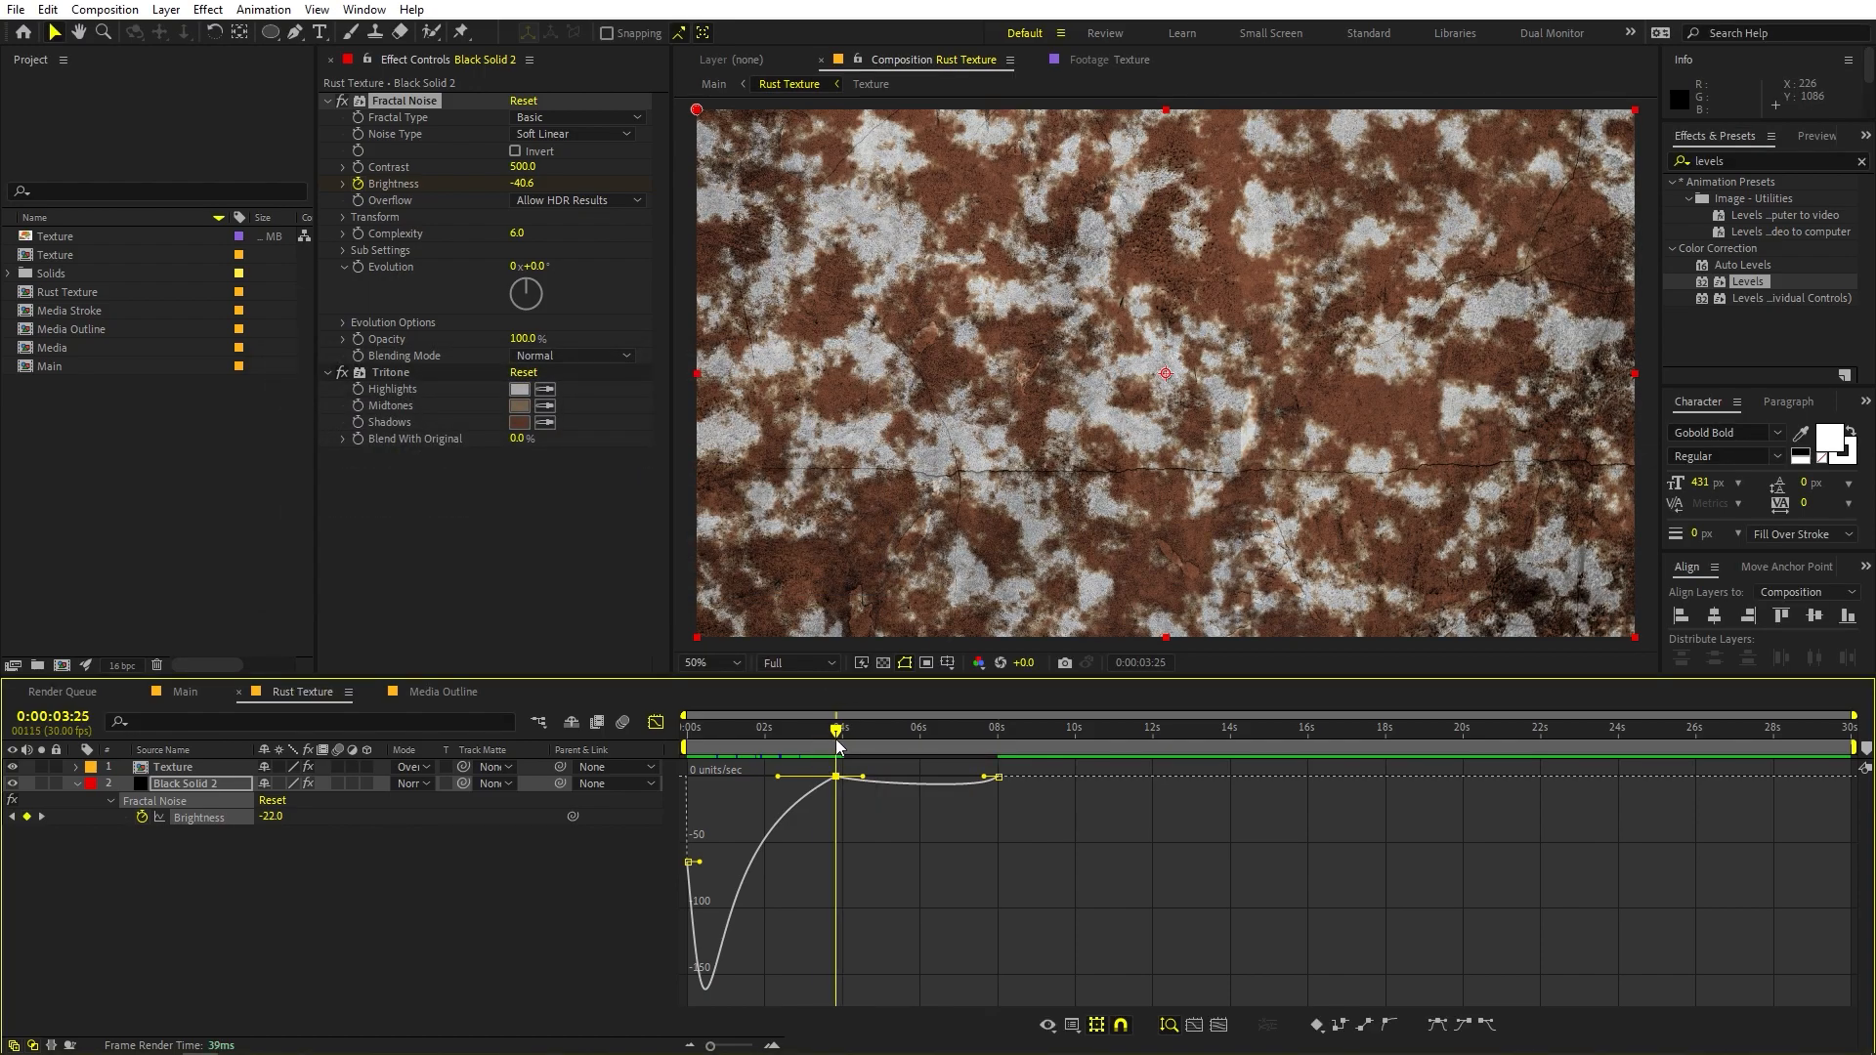
{"action": "scroll", "coordinate": [796, 885], "scroll_direction": "up", "scroll_amount": 5}
{"action": "left_click_drag", "start_coordinate": [1172, 832], "coordinate": [1119, 819]}
{"action": "scroll", "coordinate": [1157, 889], "scroll_direction": "down", "scroll_amount": 5}
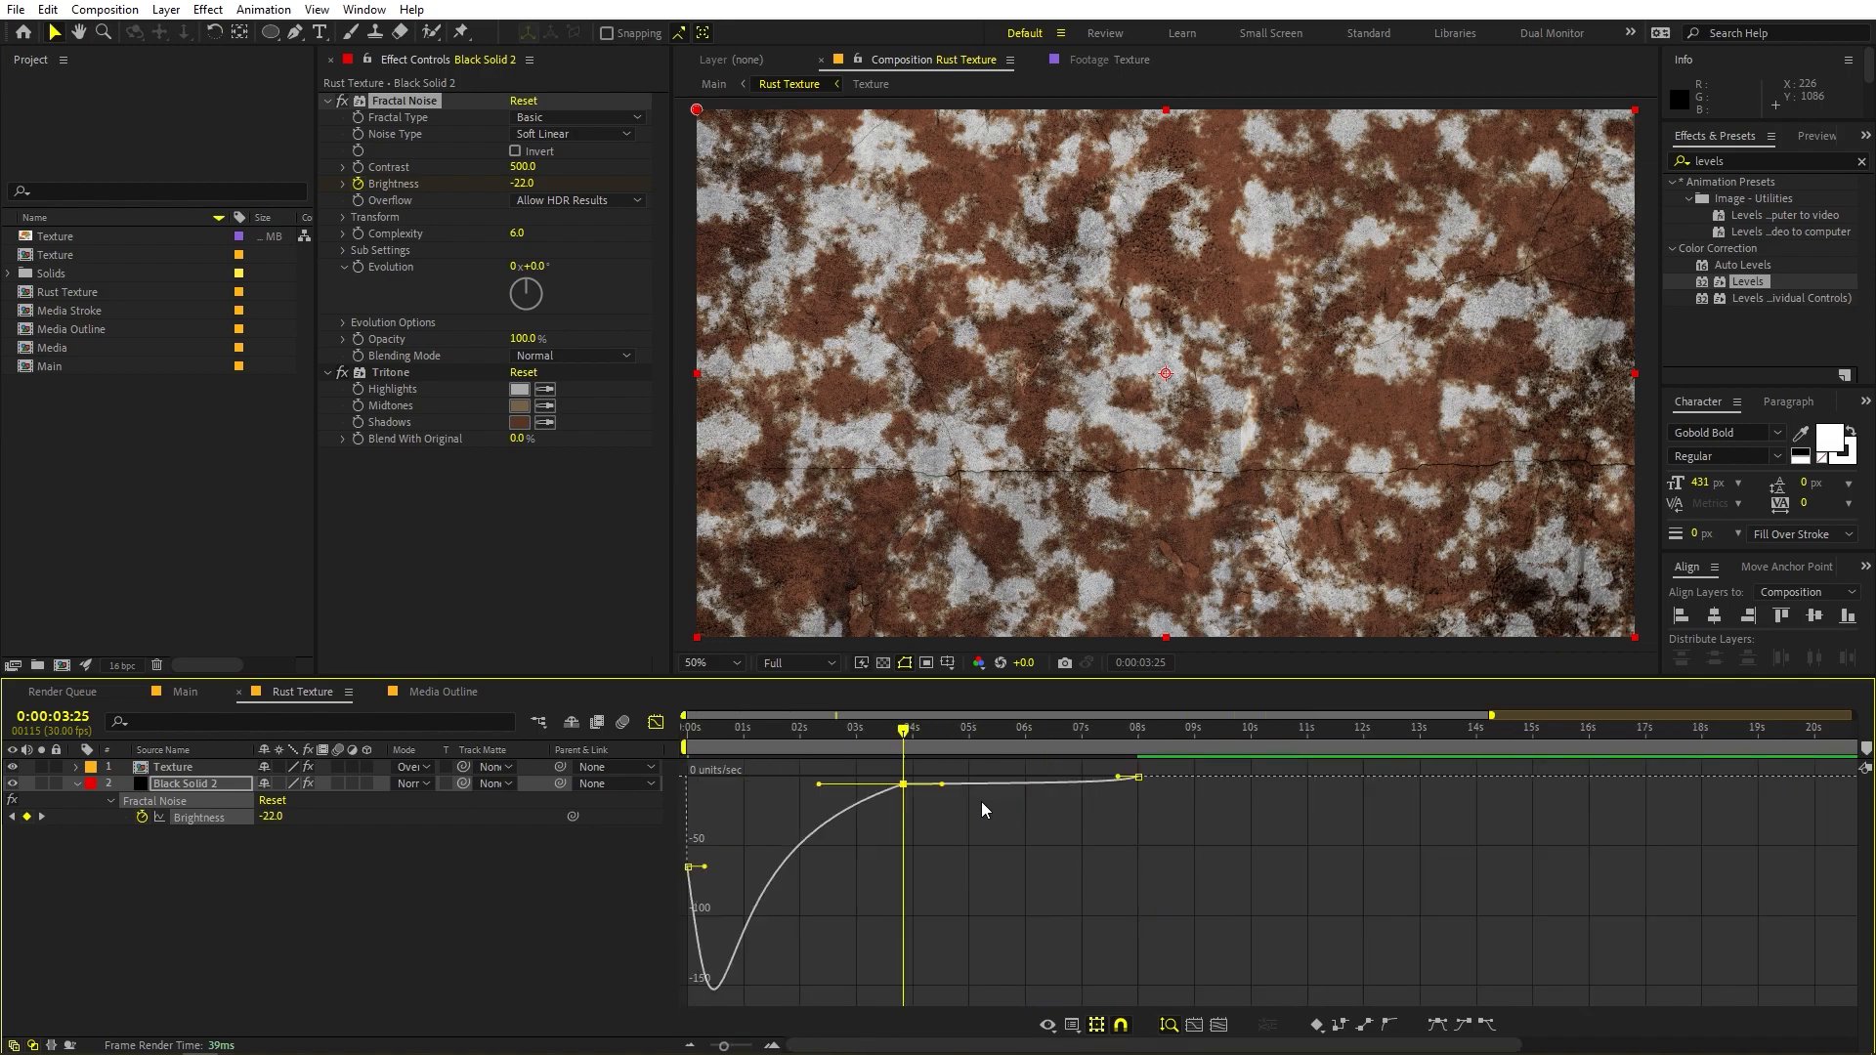
{"action": "left_click_drag", "start_coordinate": [818, 787], "coordinate": [817, 782]}
{"action": "left_click", "coordinate": [840, 787]}
Preview the reshaped rust growth from the start in the Rust Texture composition and in the Main composition
{"action": "key", "text": "Home"}
{"action": "key", "text": "space"}
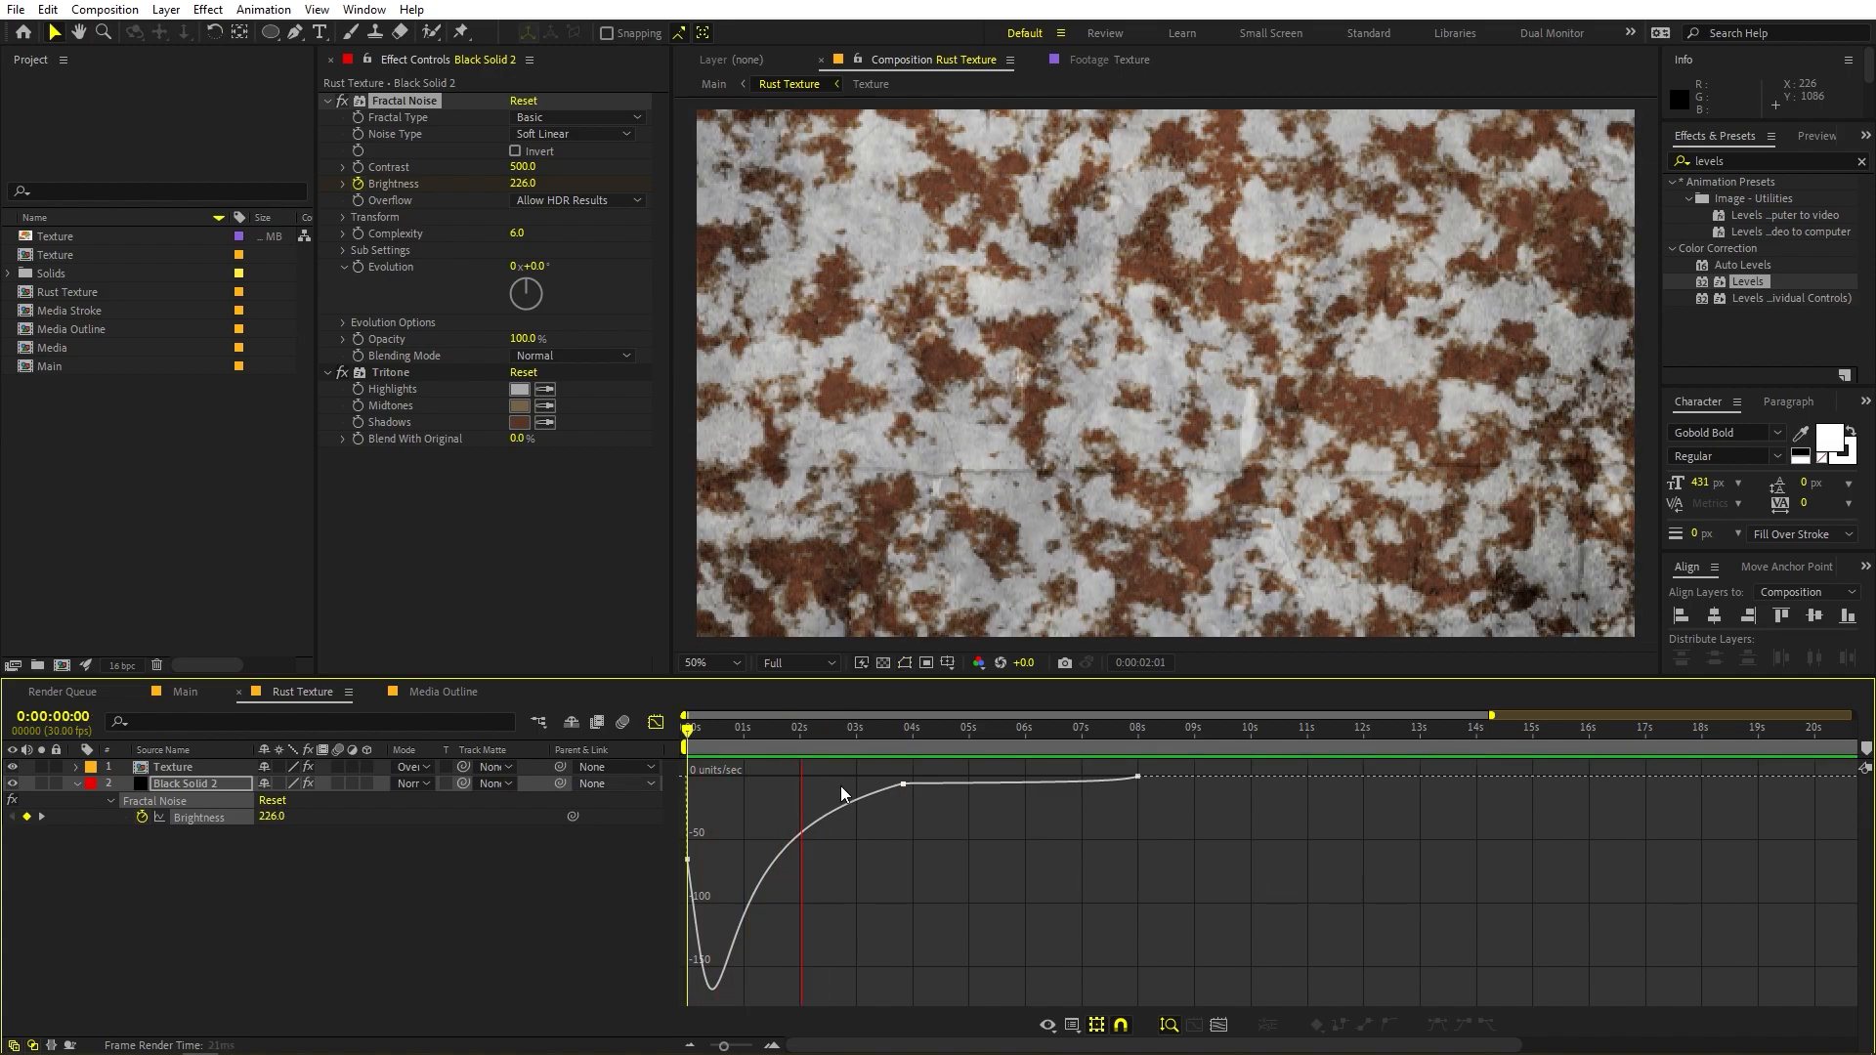
{"action": "key", "text": "space"}
{"action": "left_click", "coordinate": [181, 692]}
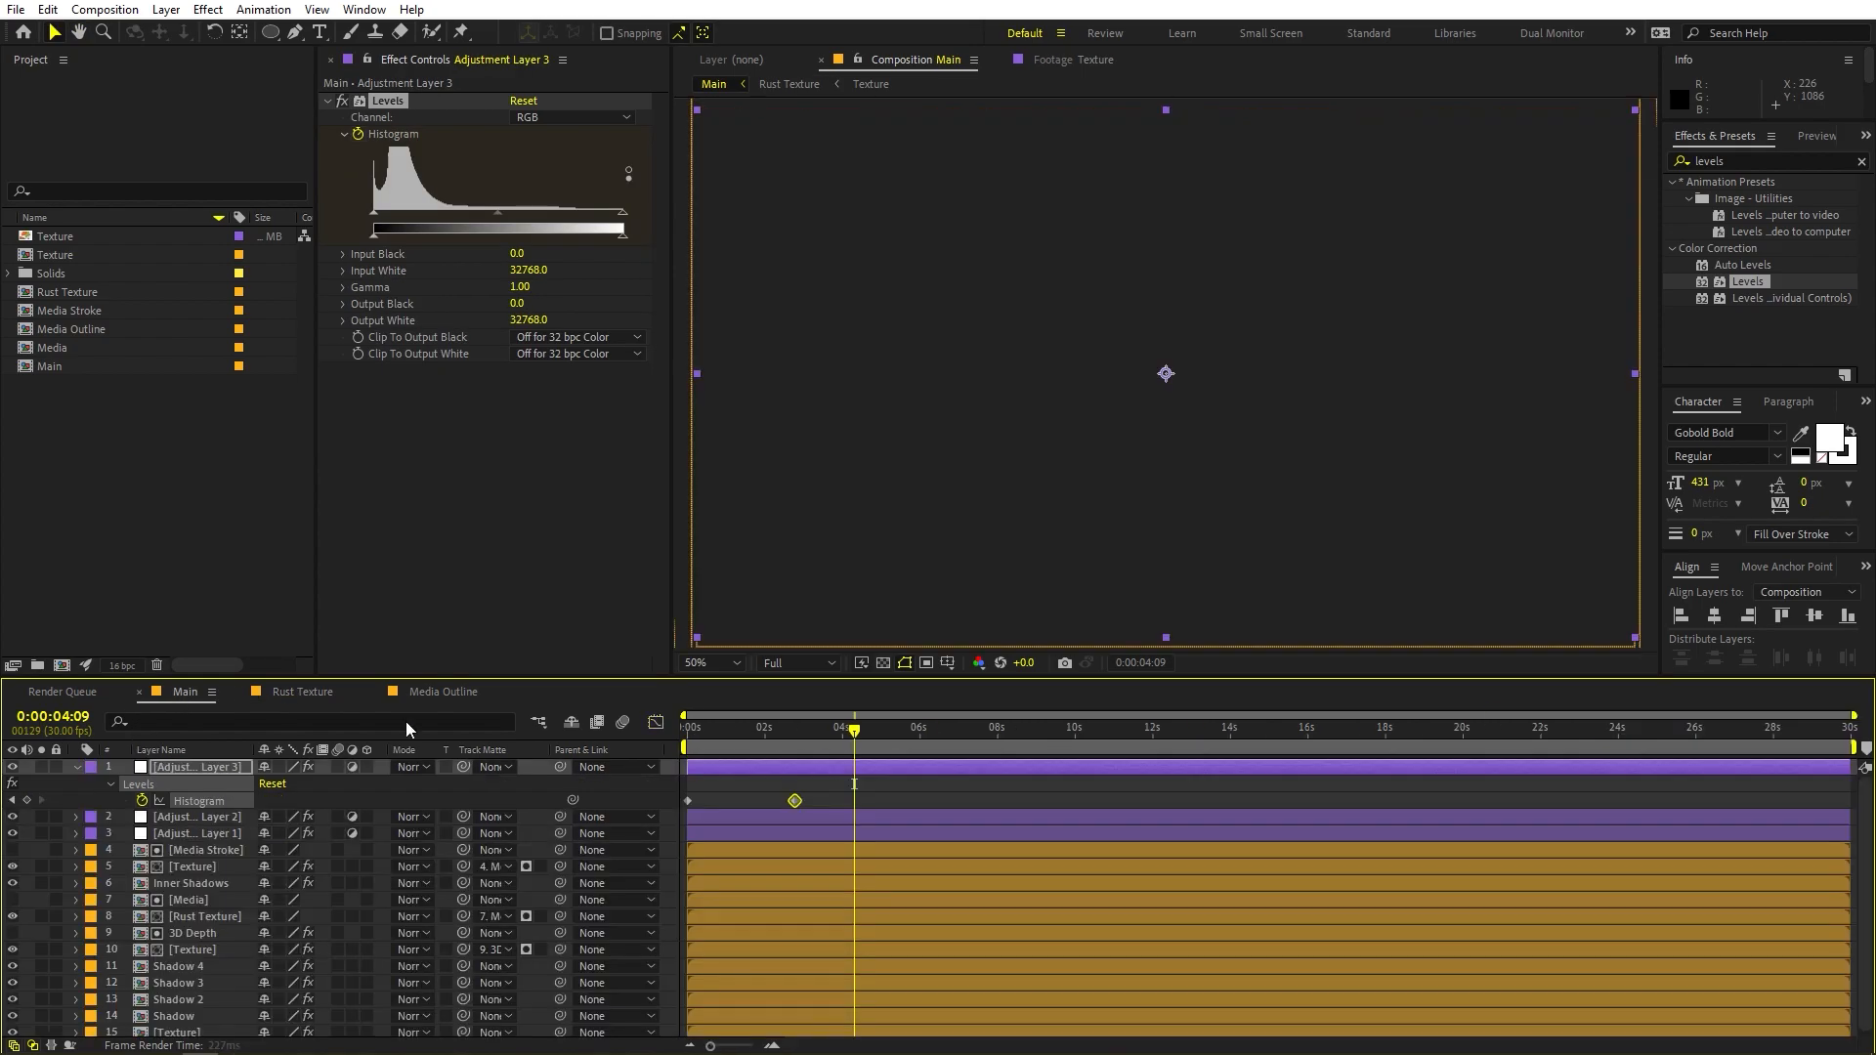
{"action": "key", "text": "Home"}
{"action": "key", "text": "space"}
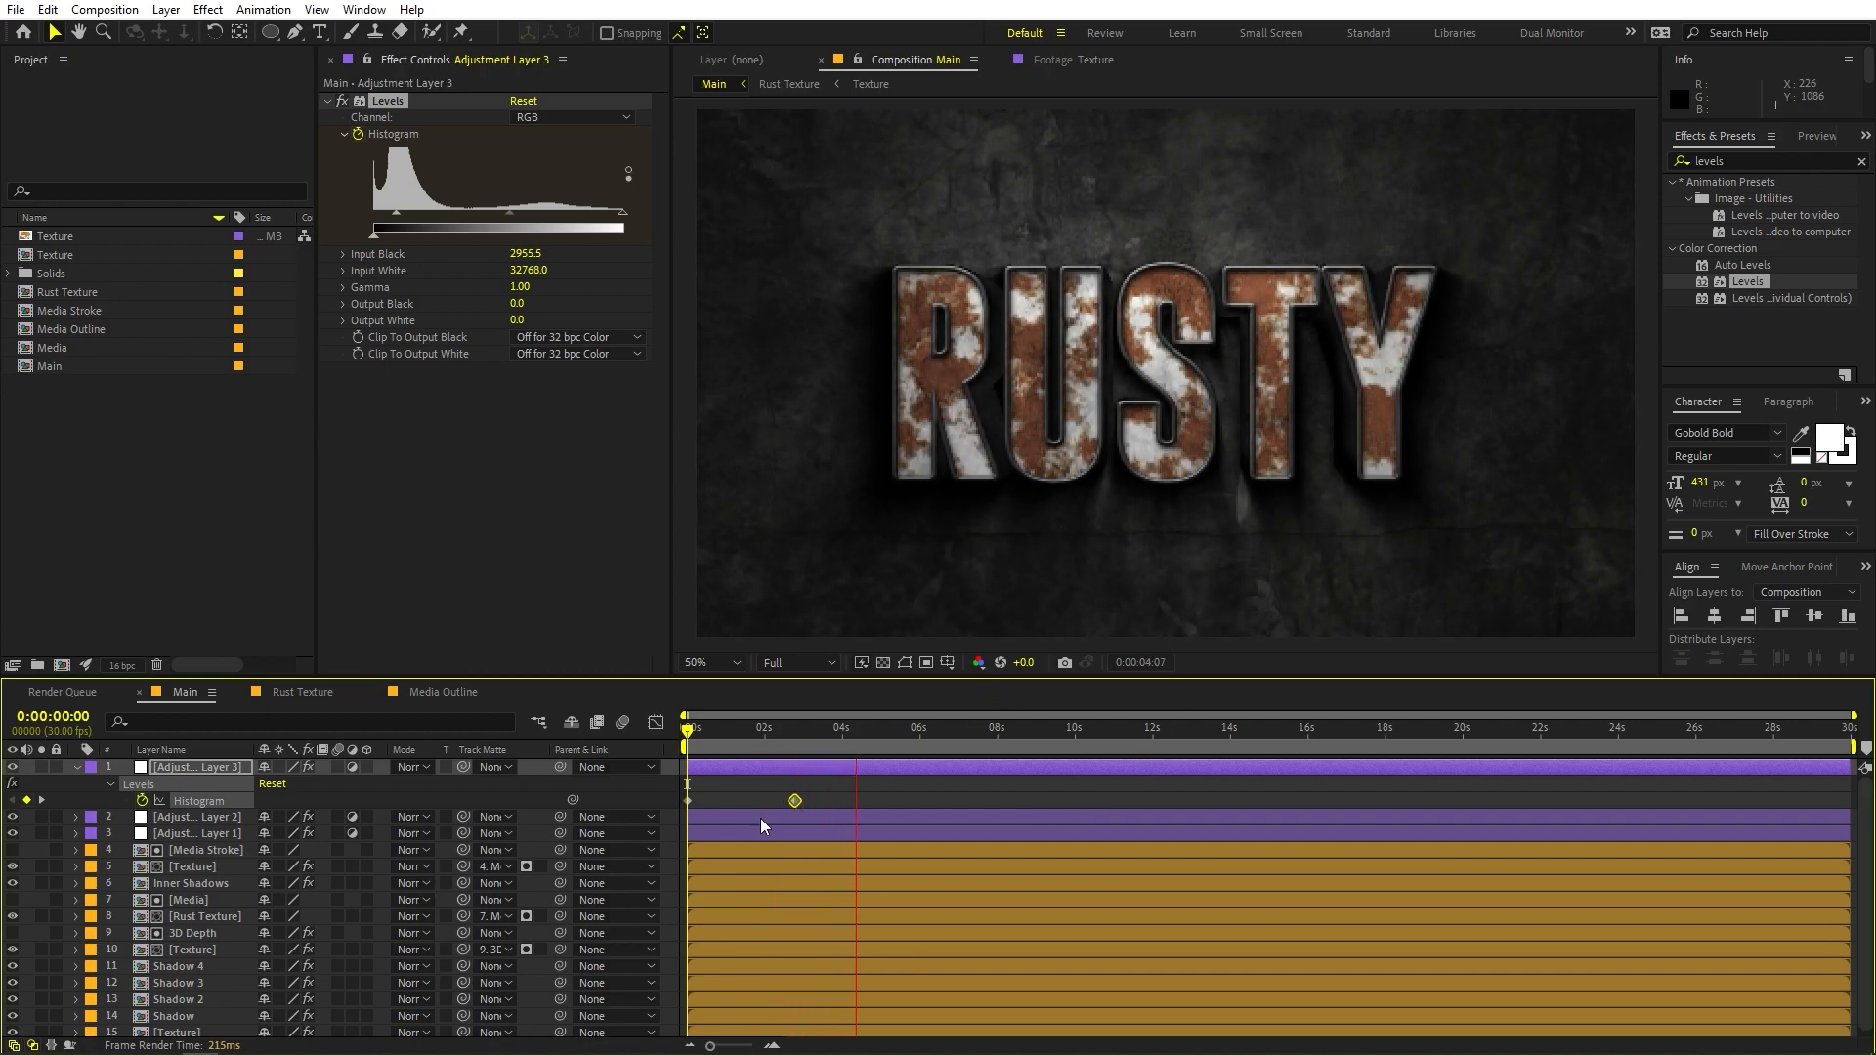
{"action": "left_click", "coordinate": [876, 791]}
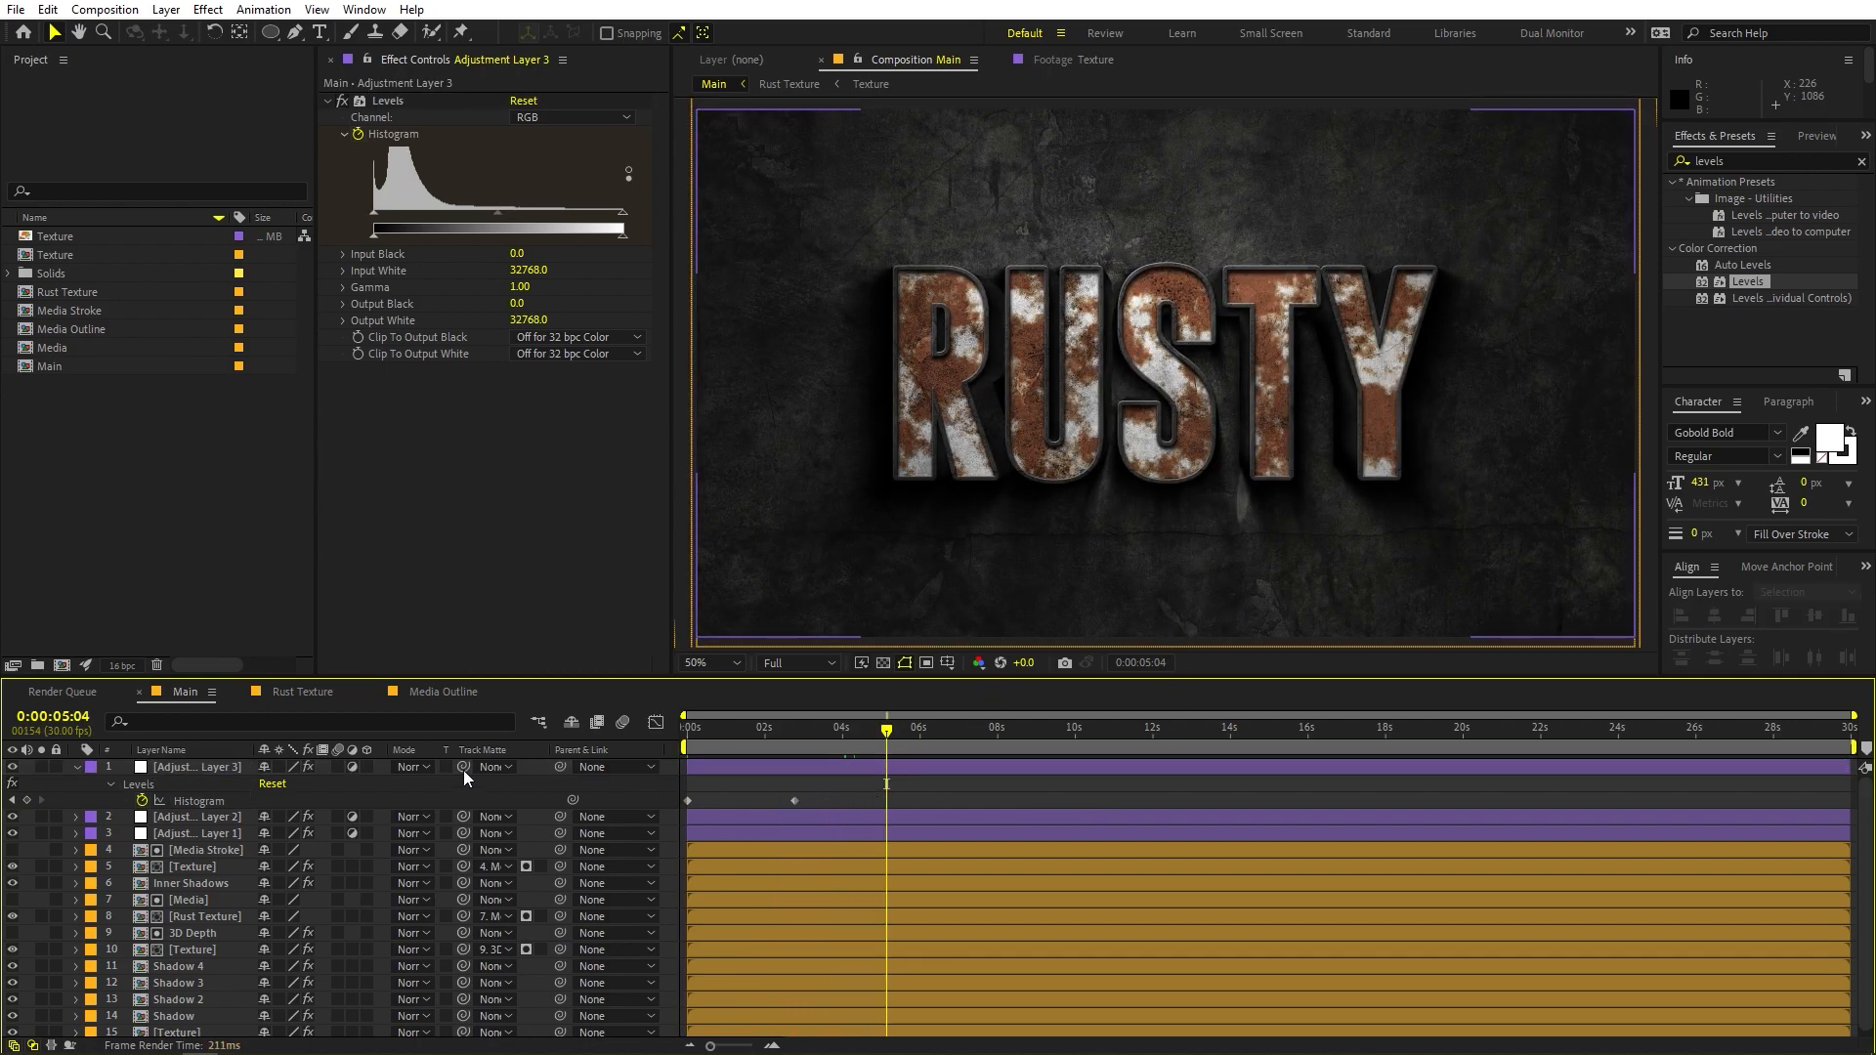
Move the last two Brightness keyframes in Rust Texture nearly one second later and preview the result in Main
{"action": "left_click", "coordinate": [320, 690]}
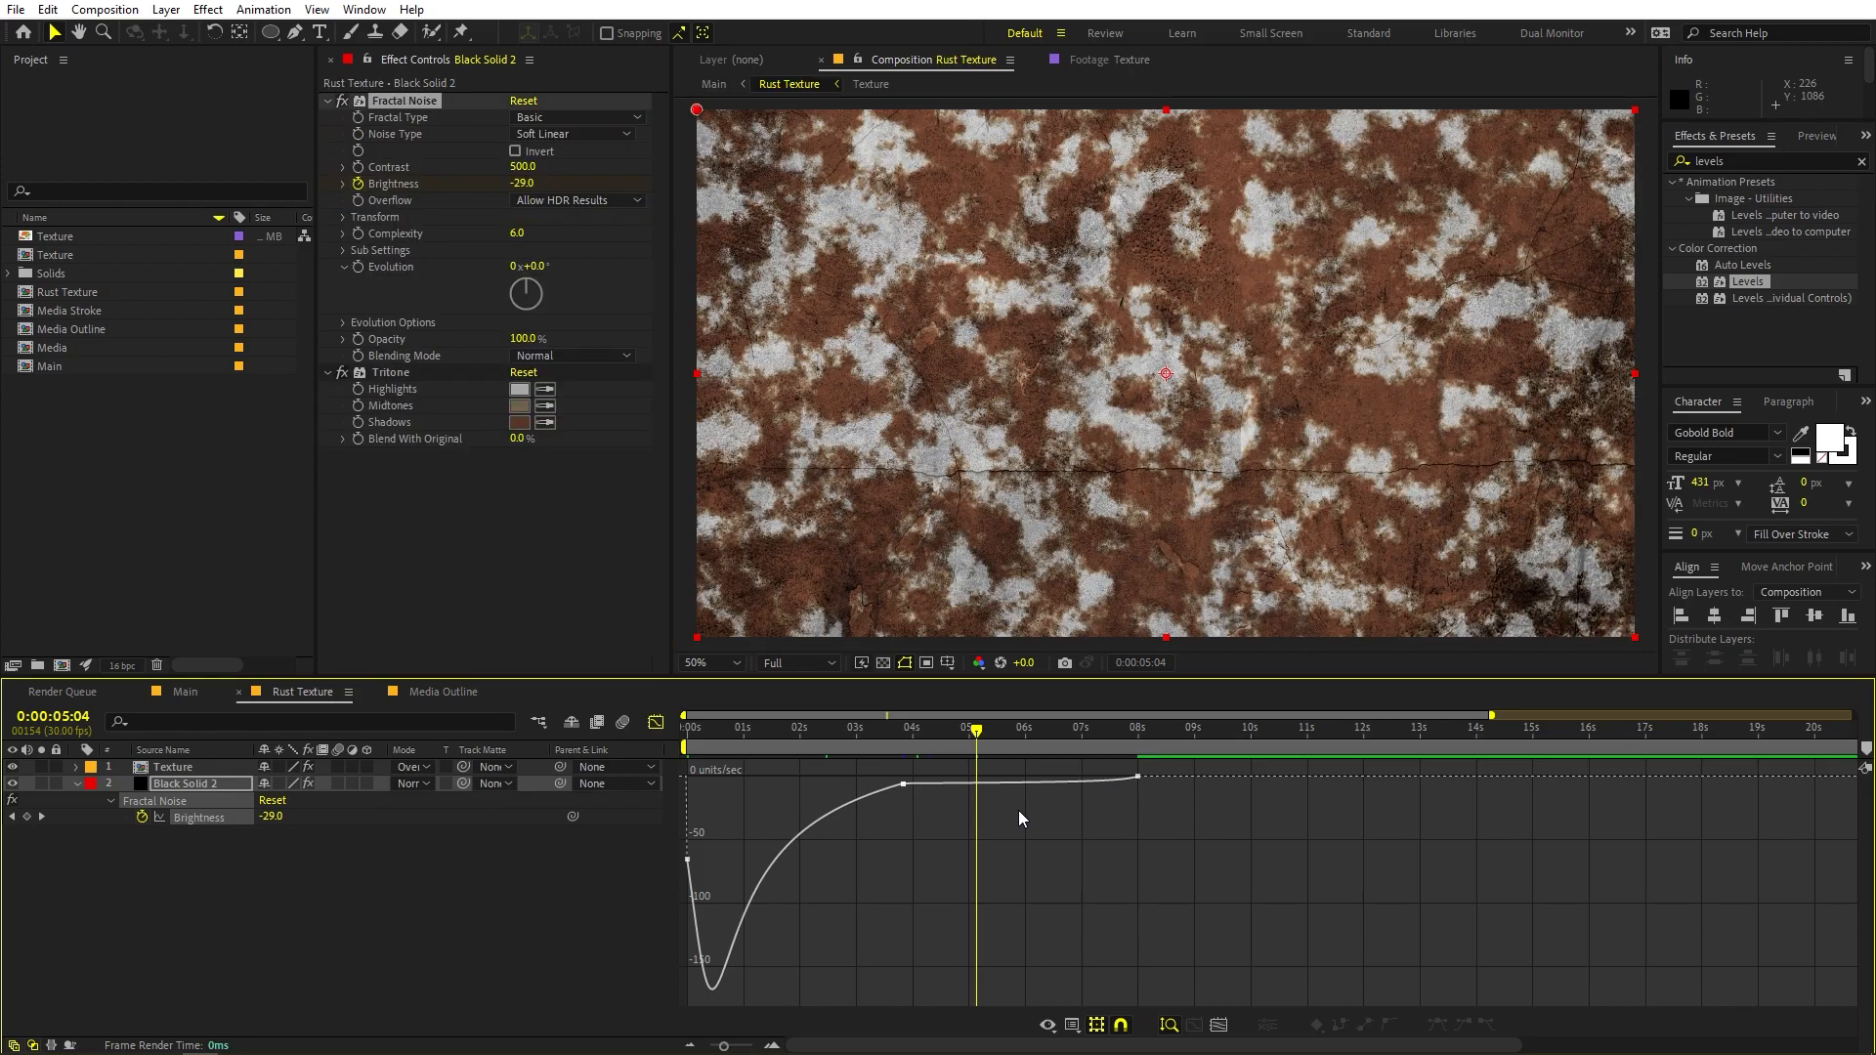
{"action": "left_click", "coordinate": [657, 722]}
{"action": "left_click", "coordinate": [1057, 880]}
{"action": "left_click_drag", "start_coordinate": [1329, 826], "coordinate": [952, 817]}
{"action": "left_click", "coordinate": [940, 926]}
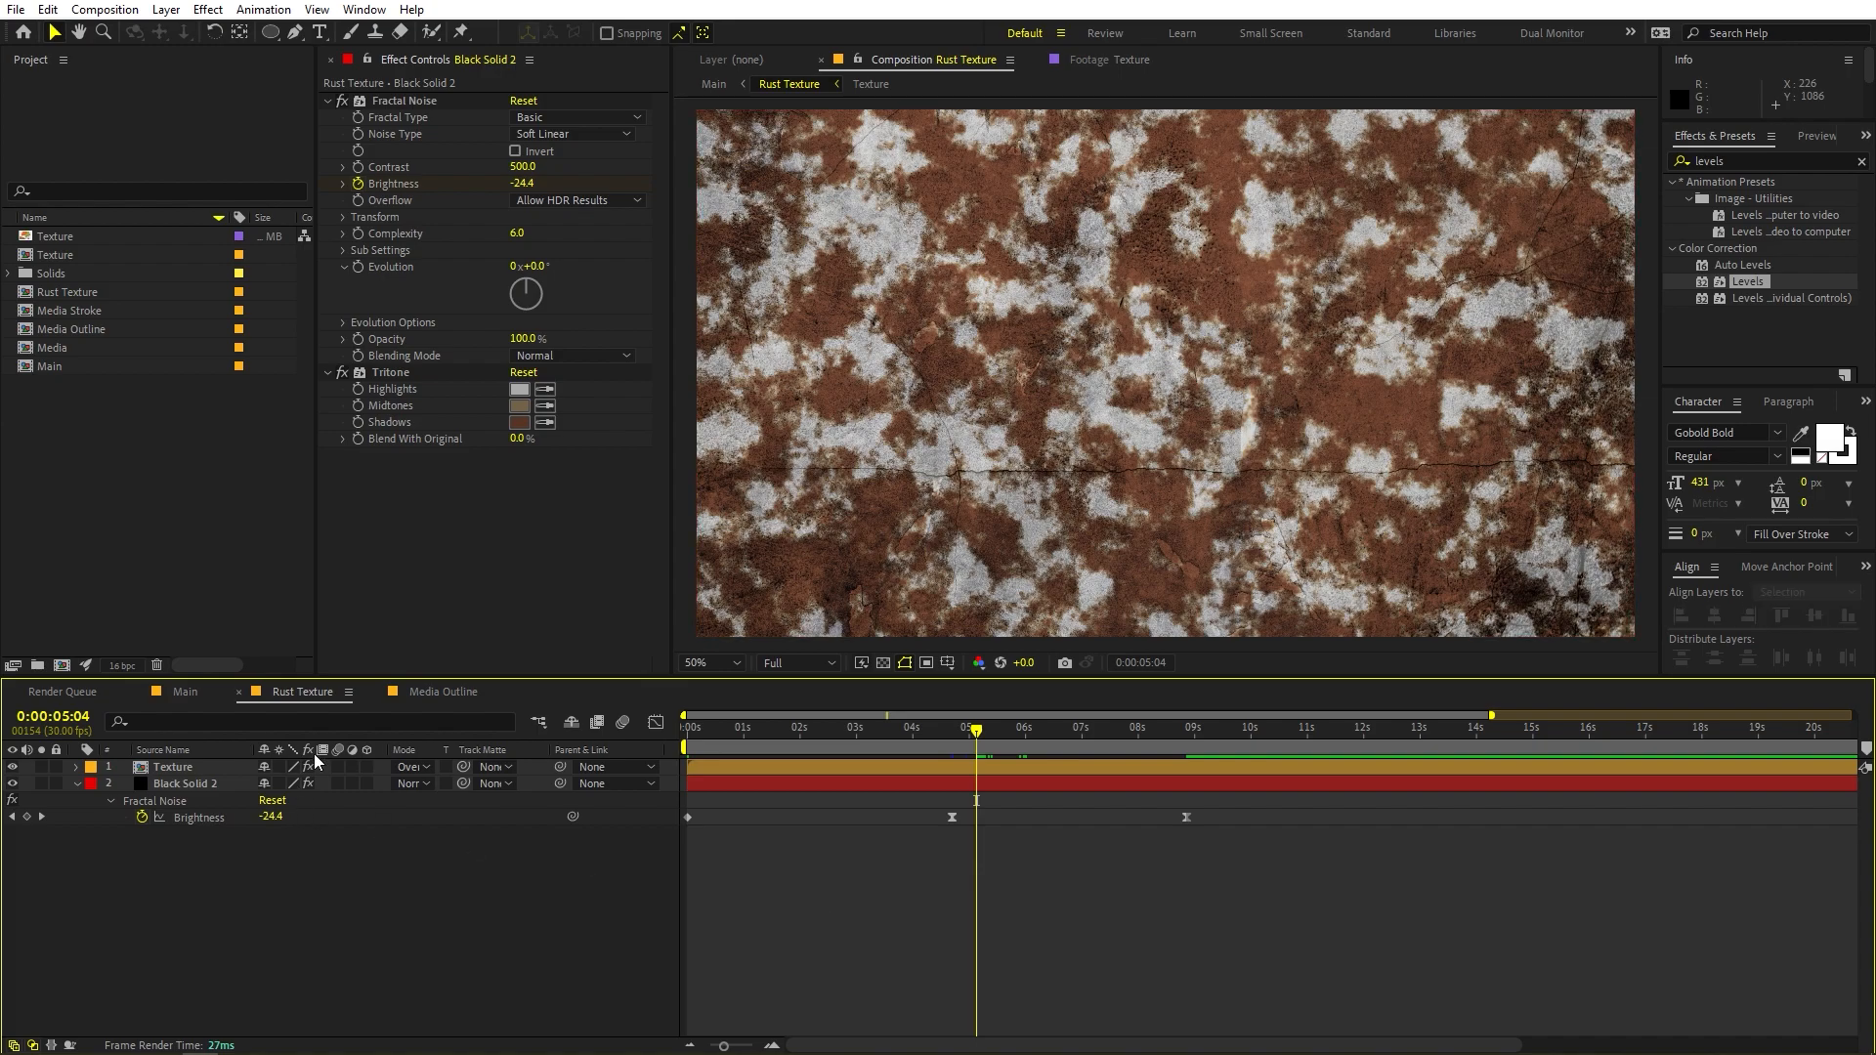
{"action": "left_click", "coordinate": [180, 692]}
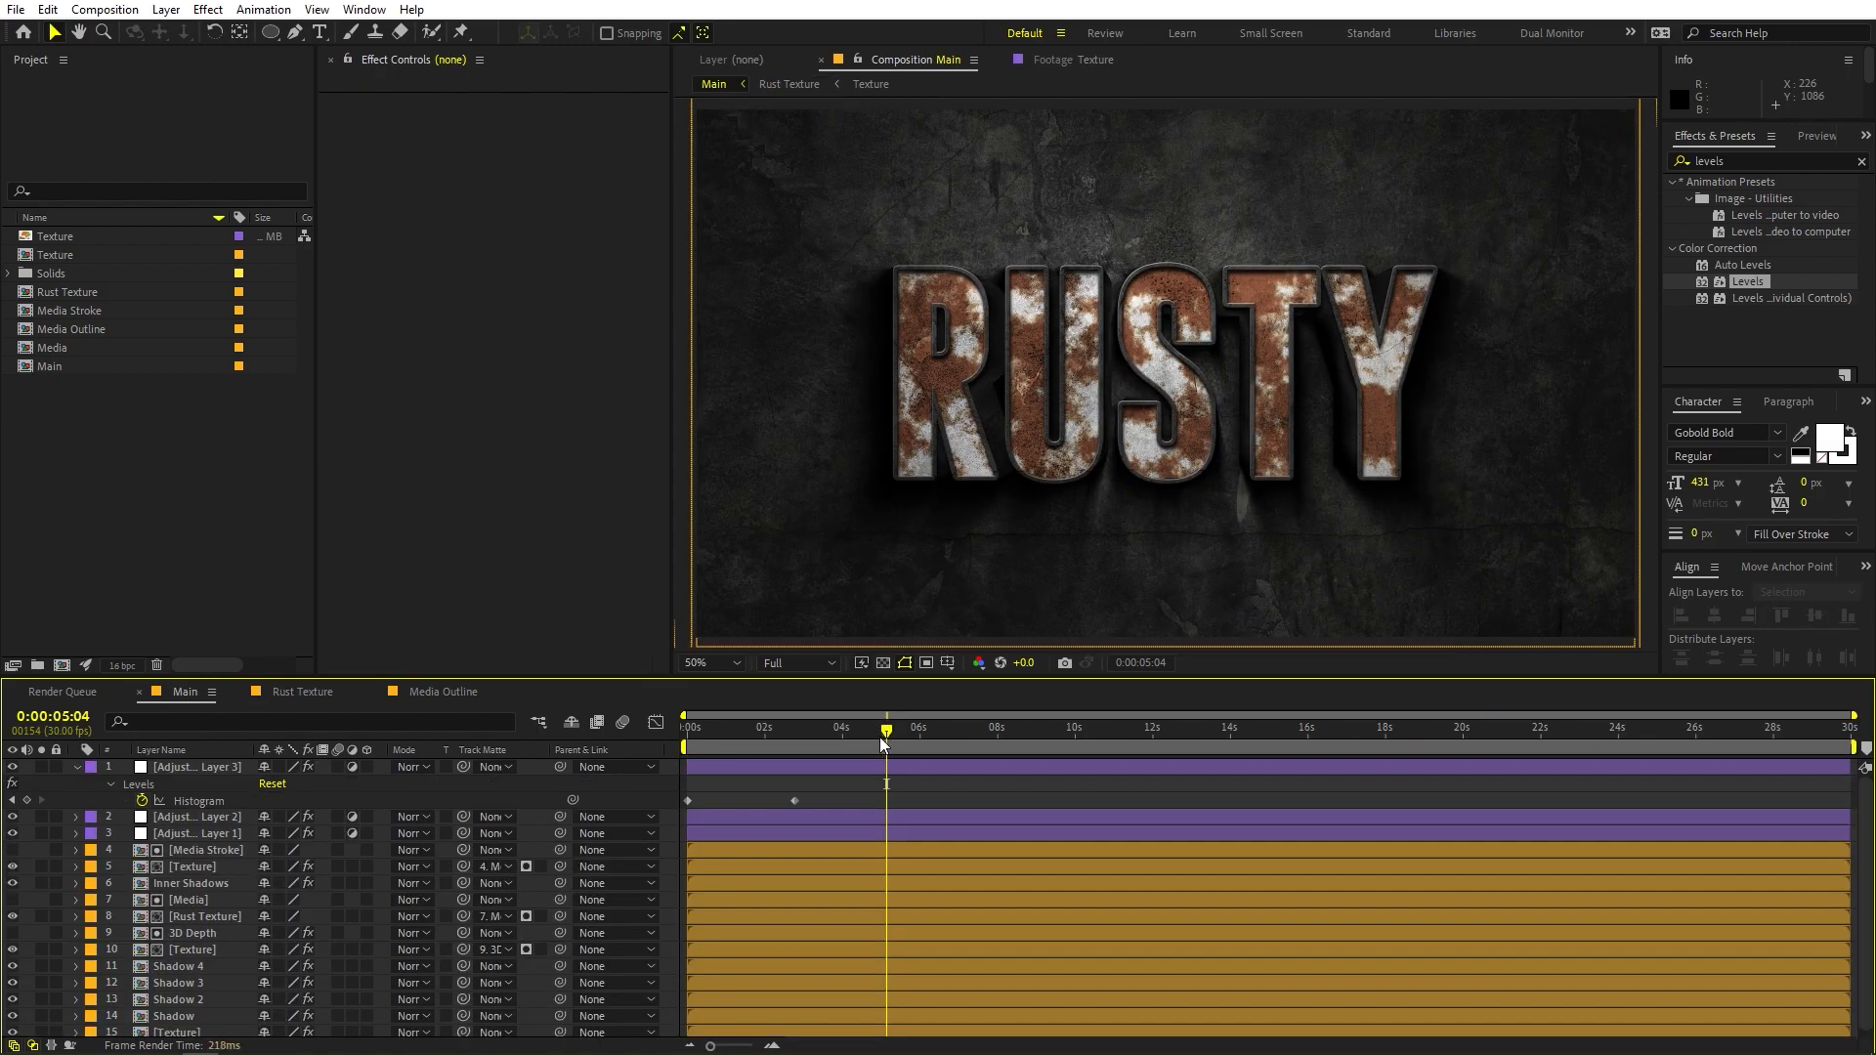
{"action": "key", "text": "Home"}
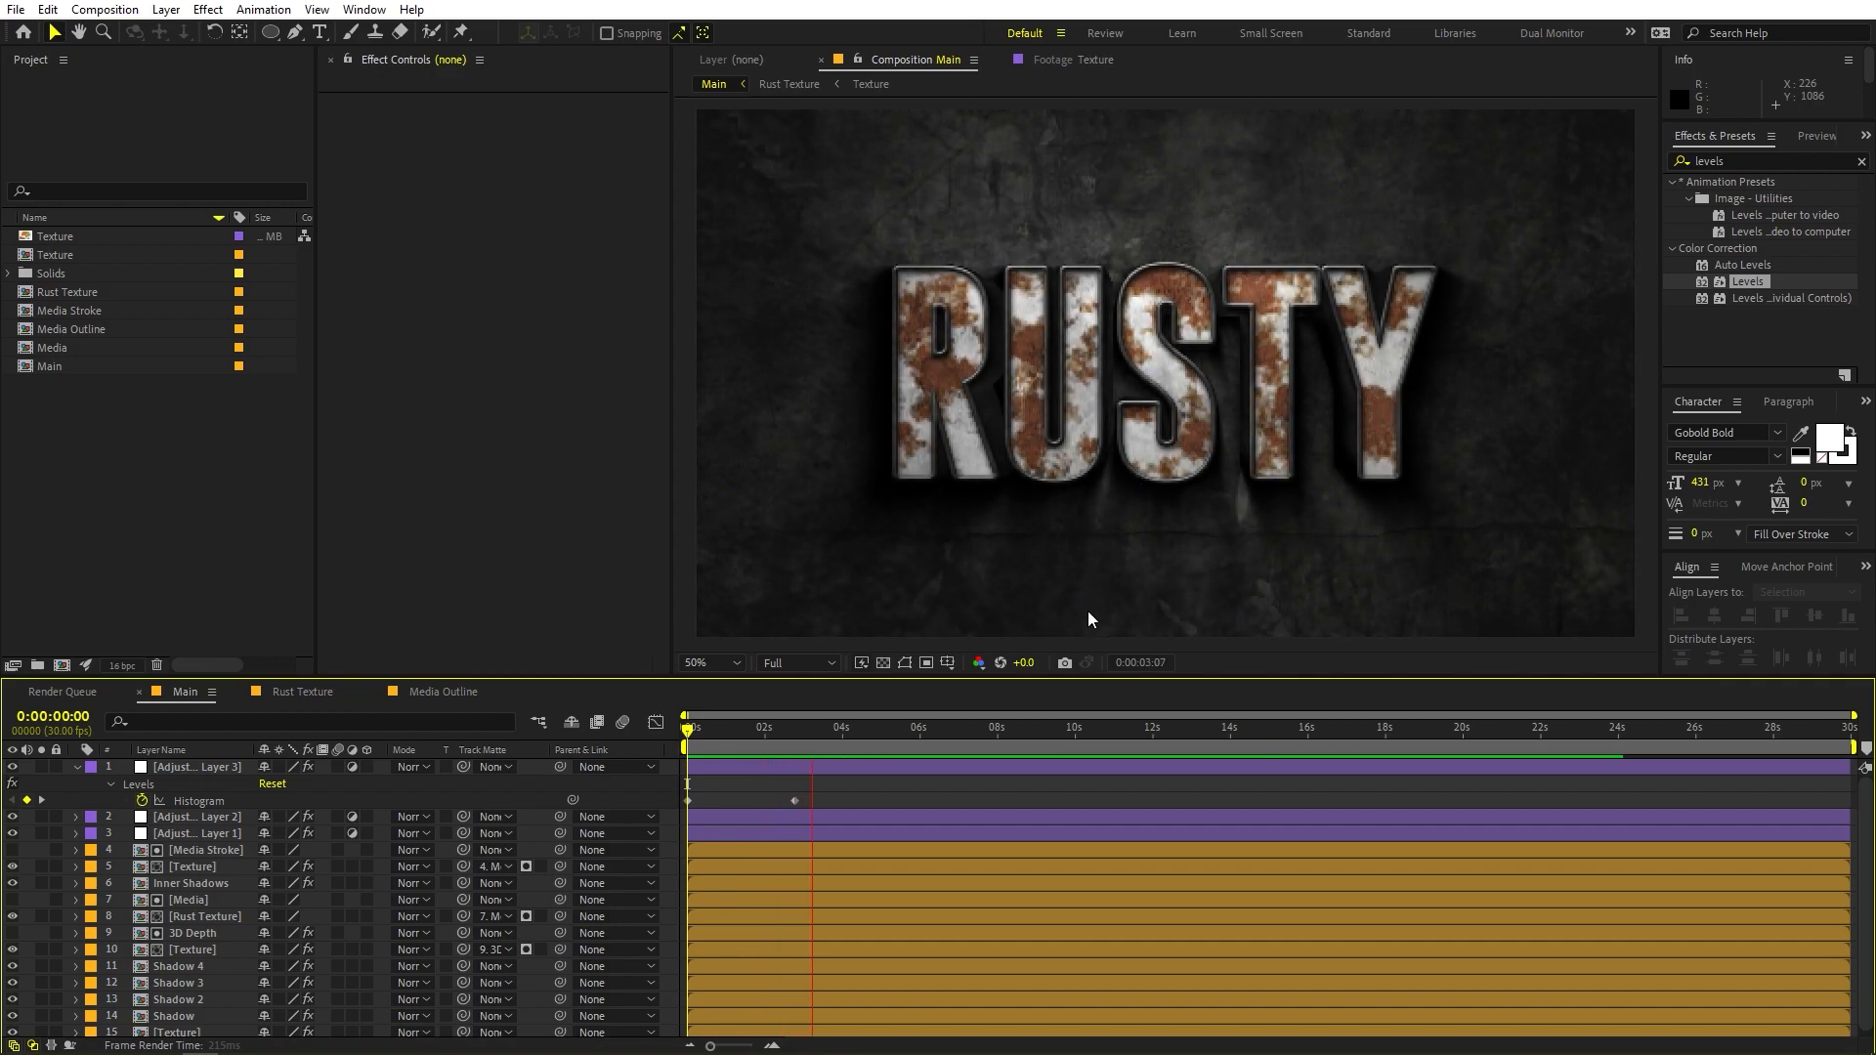
{"action": "key", "text": "space"}
Add a new adjustment layer on top of the Main composition and apply the Transform effect to it
{"action": "right_click", "coordinate": [911, 792]}
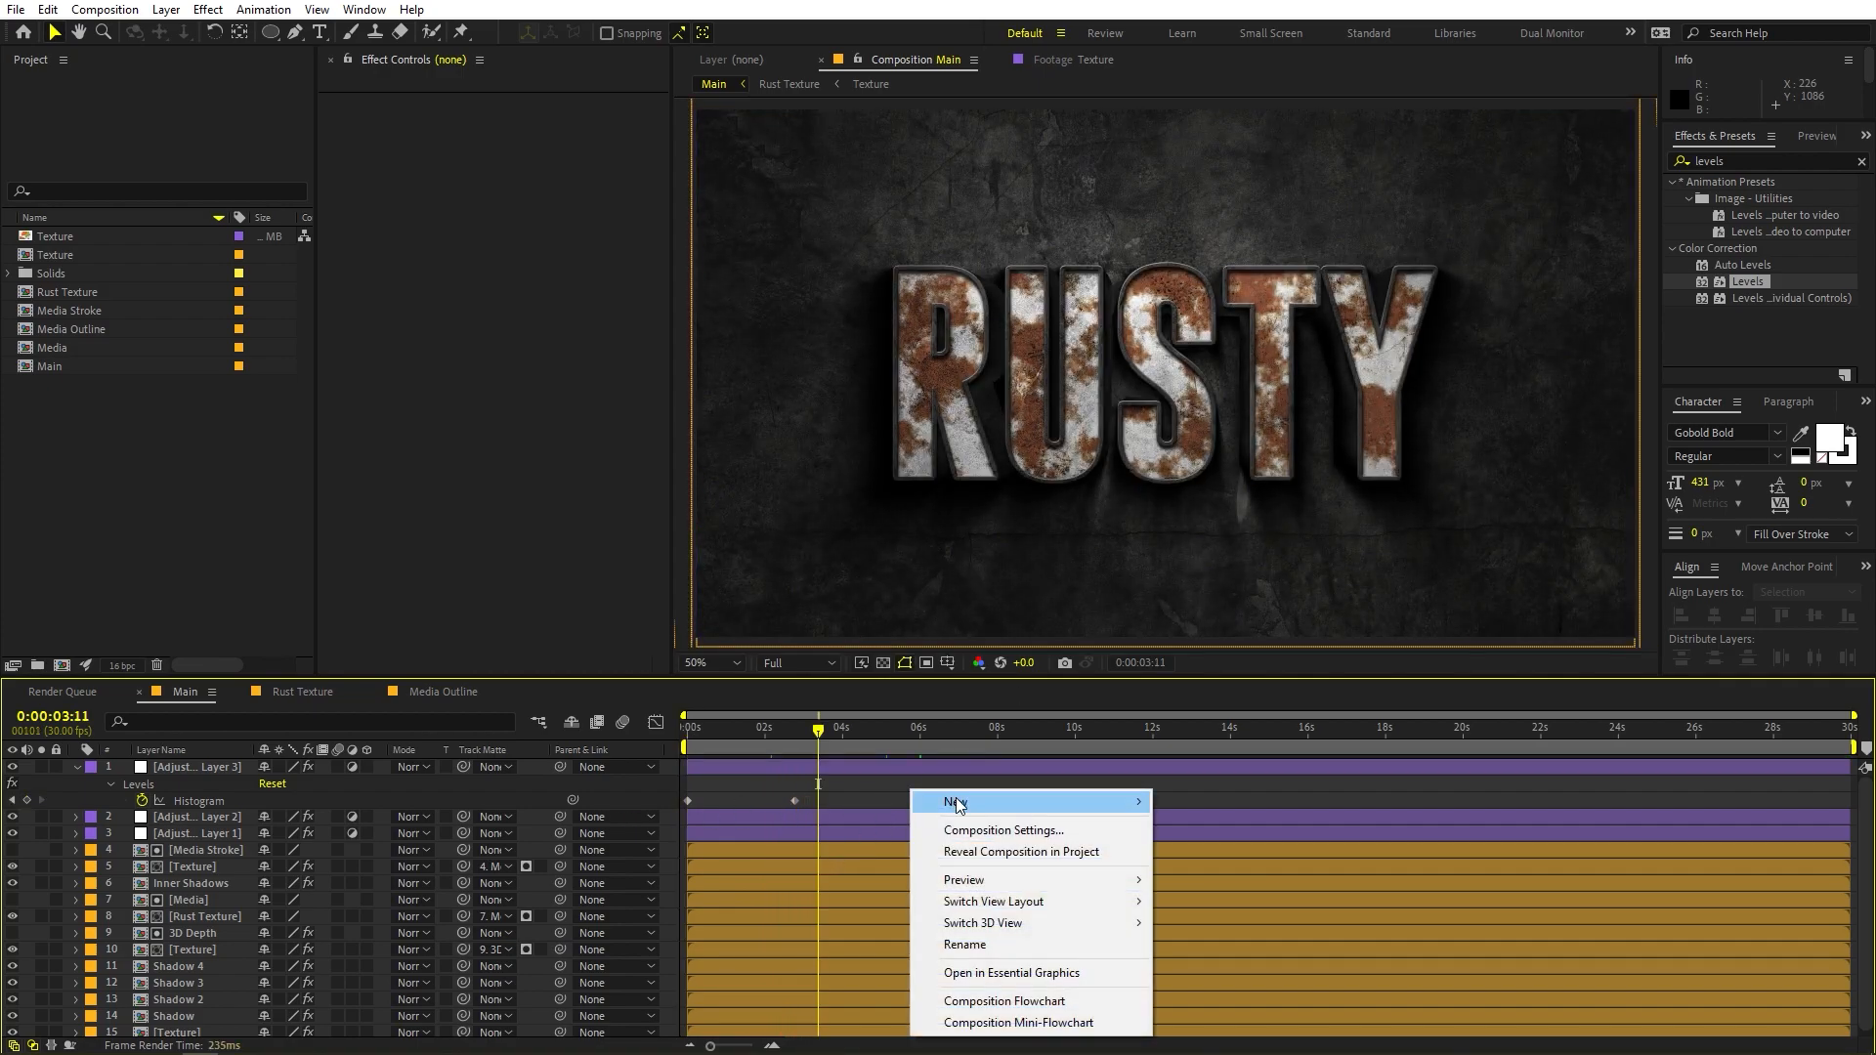
{"action": "mouse_move", "coordinate": [957, 803]}
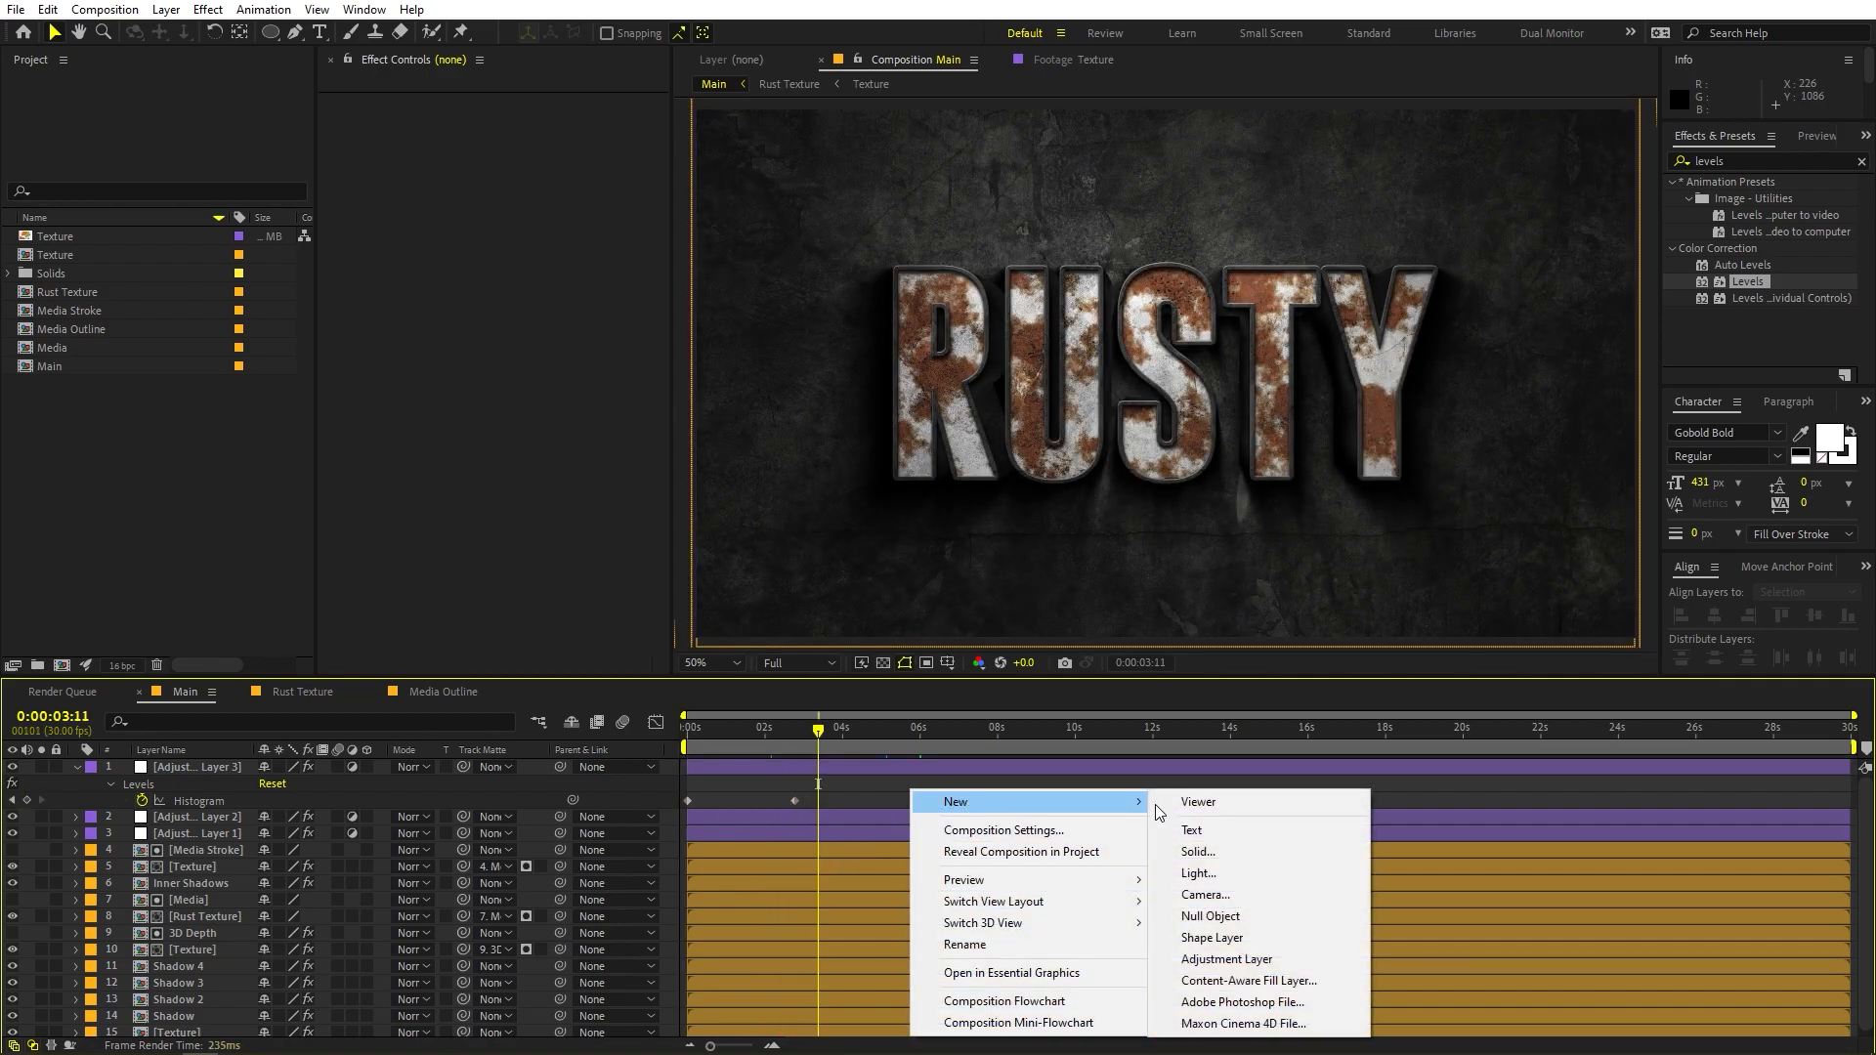
{"action": "left_click", "coordinate": [1227, 959]}
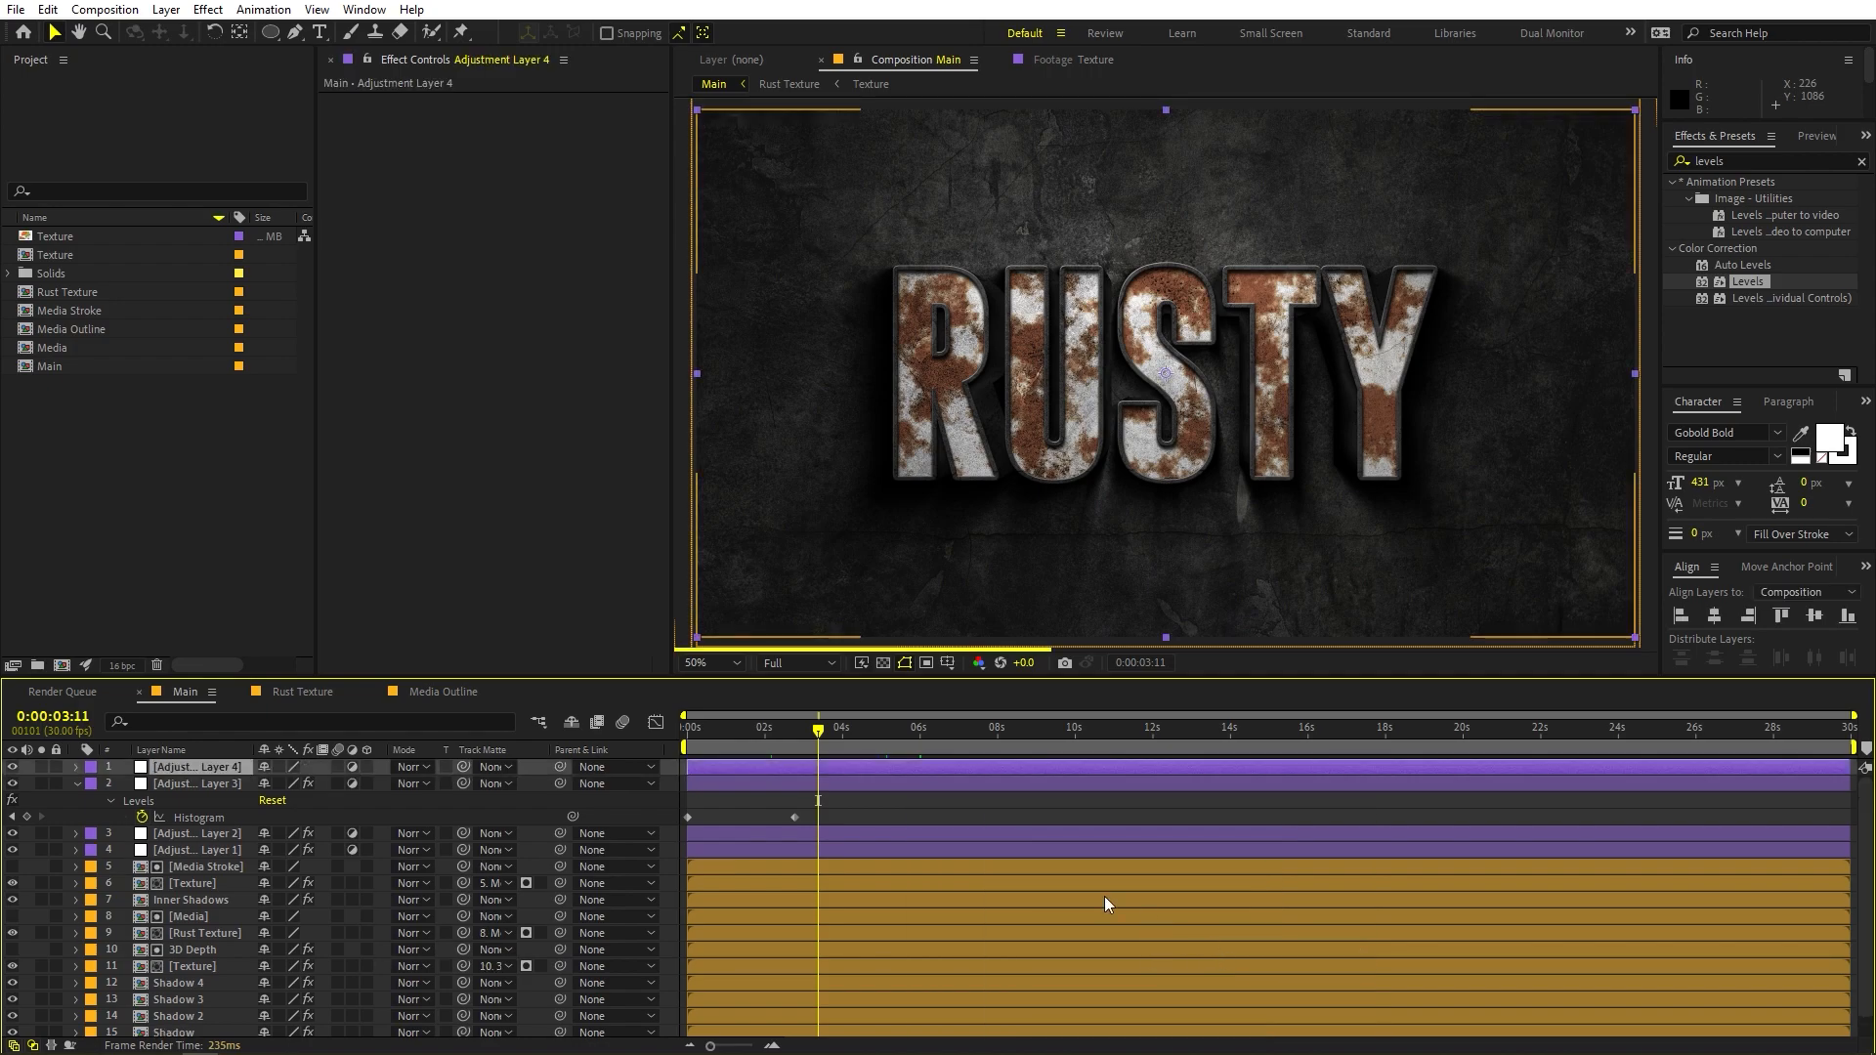
{"action": "left_click", "coordinate": [1738, 166]}
{"action": "type", "text": "trans"}
{"action": "left_click_drag", "start_coordinate": [1774, 263], "coordinate": [190, 767]}
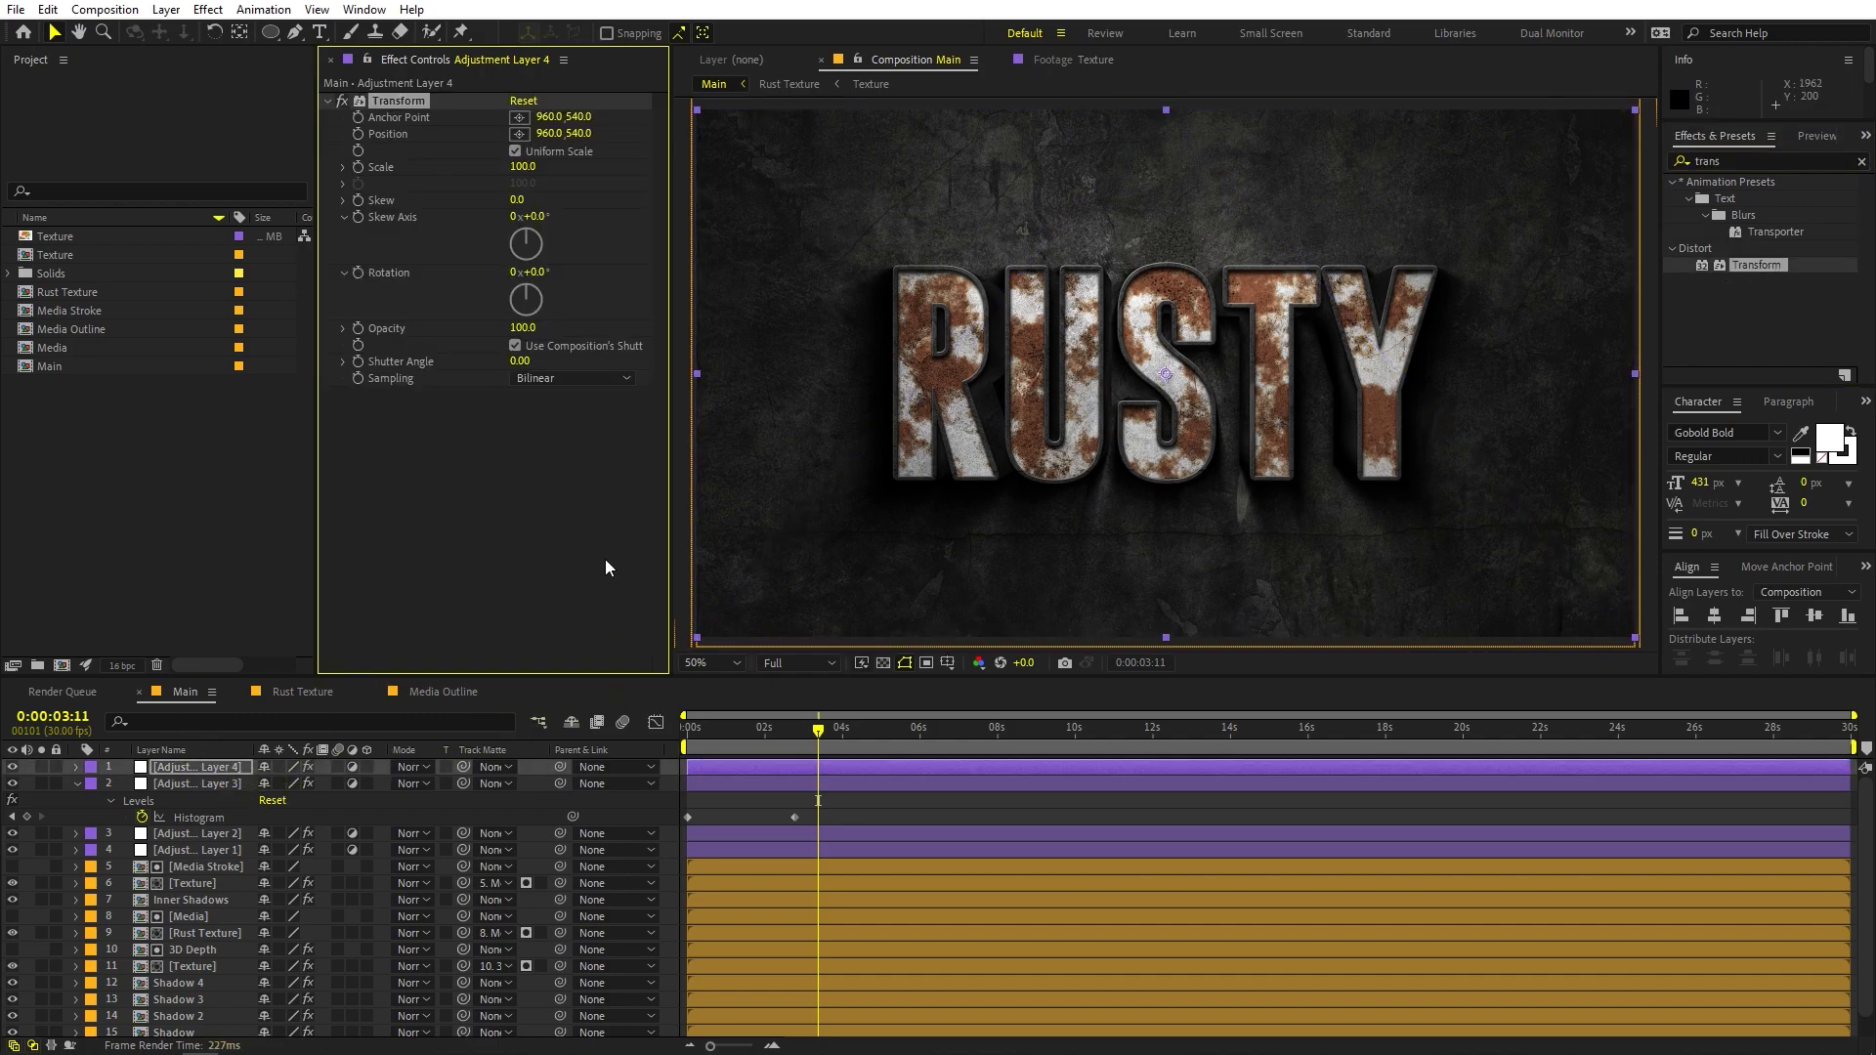
Keyframe the Transform effect's Scale at 100 at 0:00:09:29
{"action": "left_click_drag", "start_coordinate": [821, 737], "coordinate": [854, 744]}
{"action": "left_click_drag", "start_coordinate": [887, 767], "coordinate": [1075, 783]}
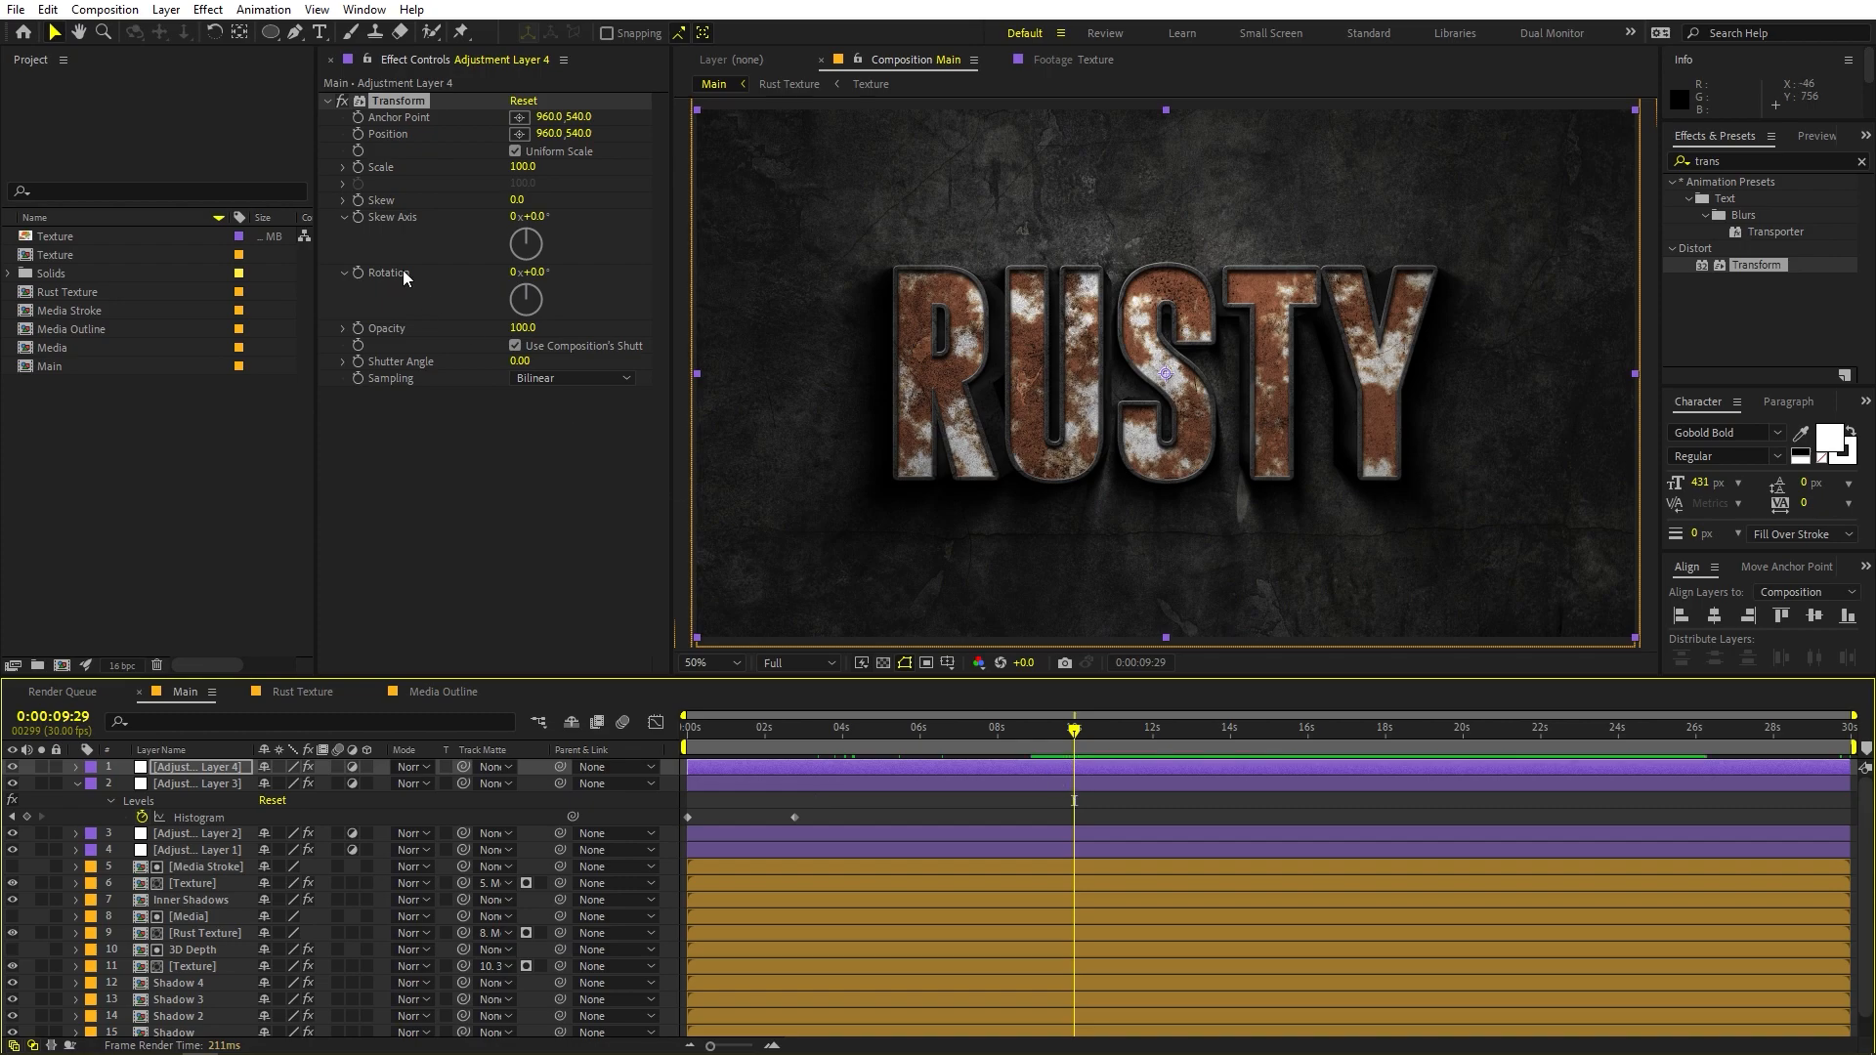
{"action": "left_click", "coordinate": [357, 167]}
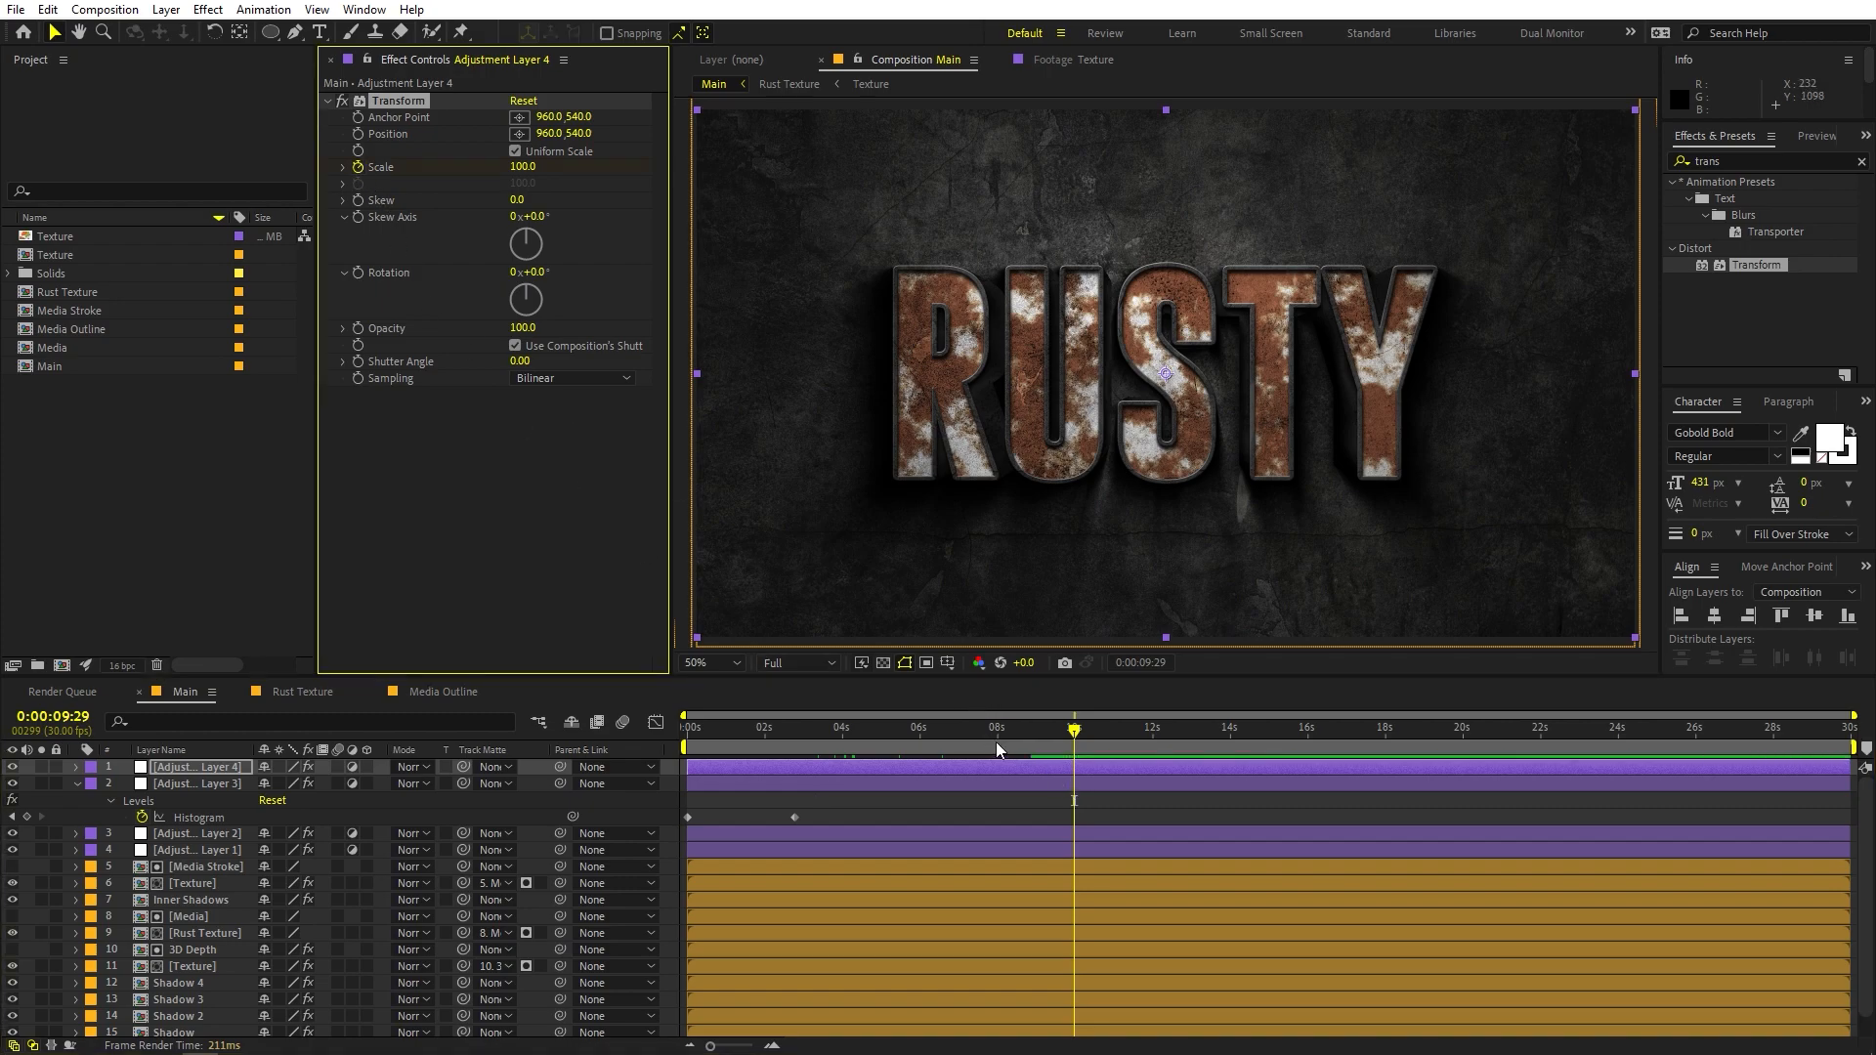
Add a Transform Scale keyframe of 90 and place it at 0 seconds to create a slow zoom-in
{"action": "left_click_drag", "start_coordinate": [1005, 733], "coordinate": [398, 759]}
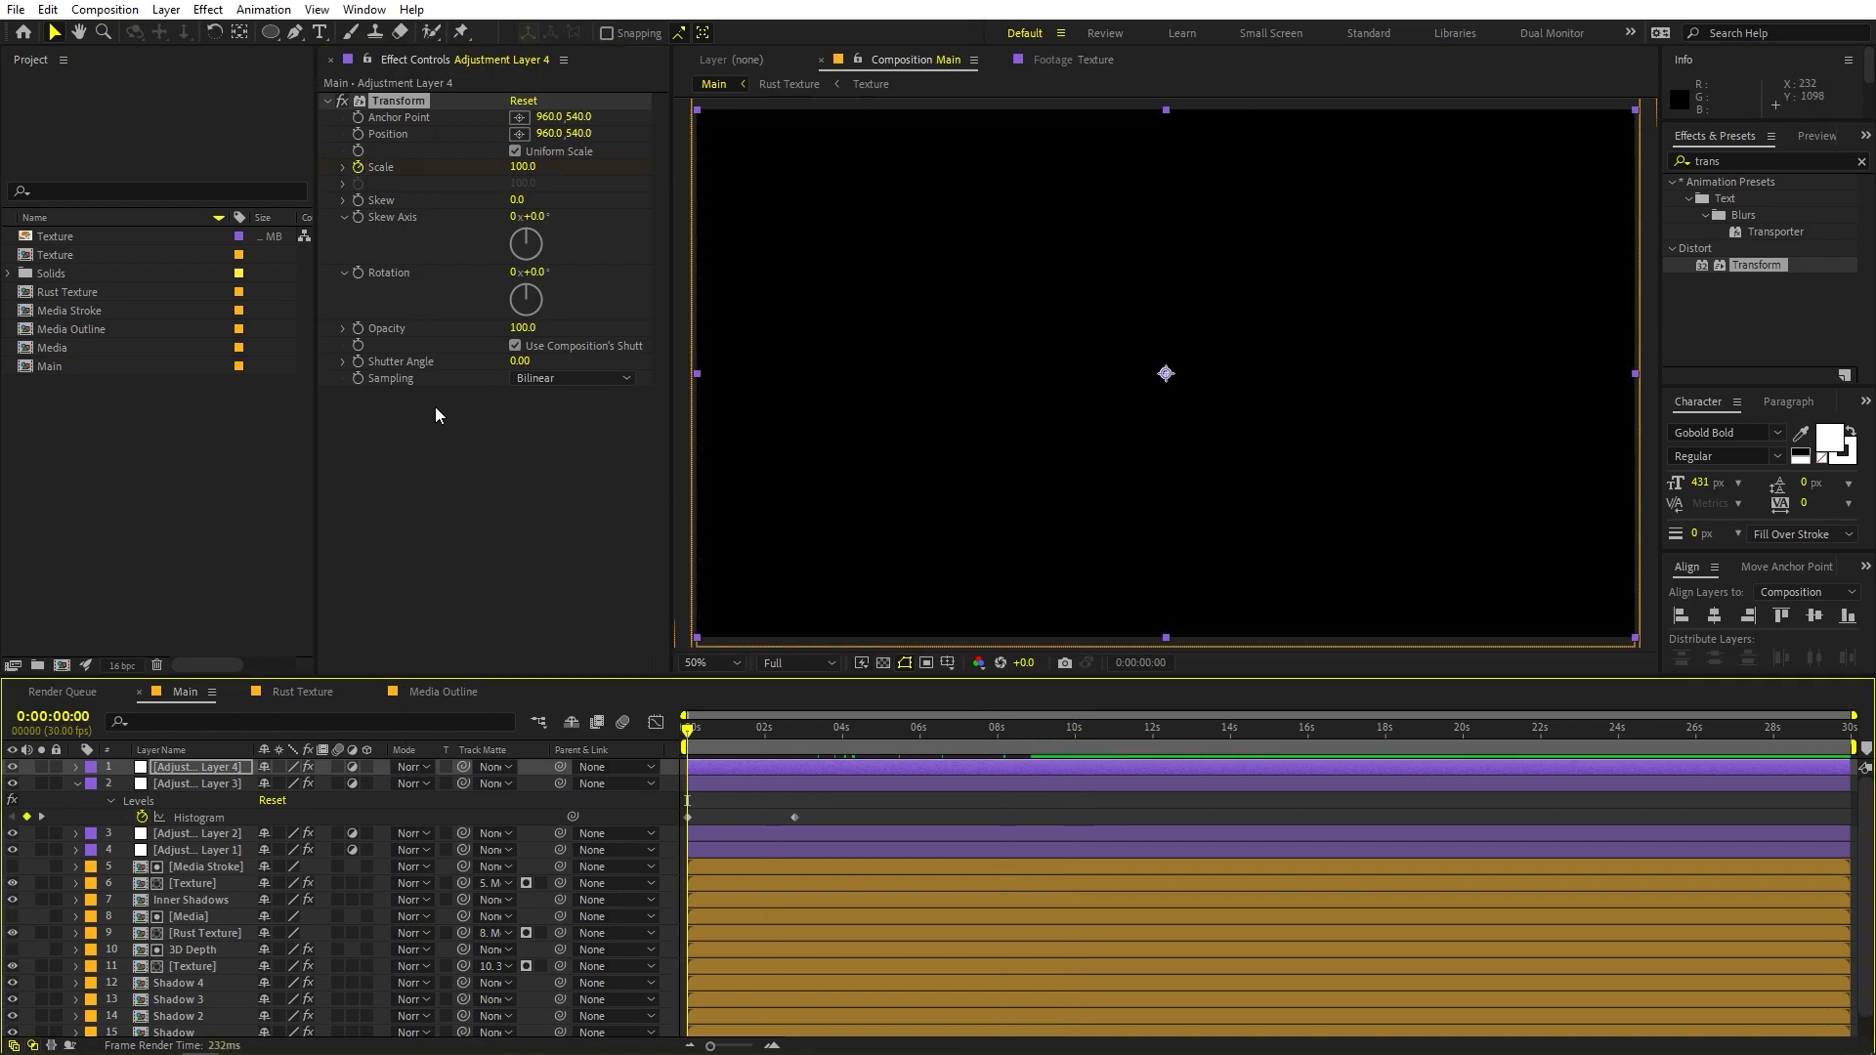
{"action": "left_click_drag", "start_coordinate": [733, 742], "coordinate": [806, 746]}
{"action": "left_click", "coordinate": [519, 167]}
{"action": "type", "text": "90"}
{"action": "key", "text": "Return"}
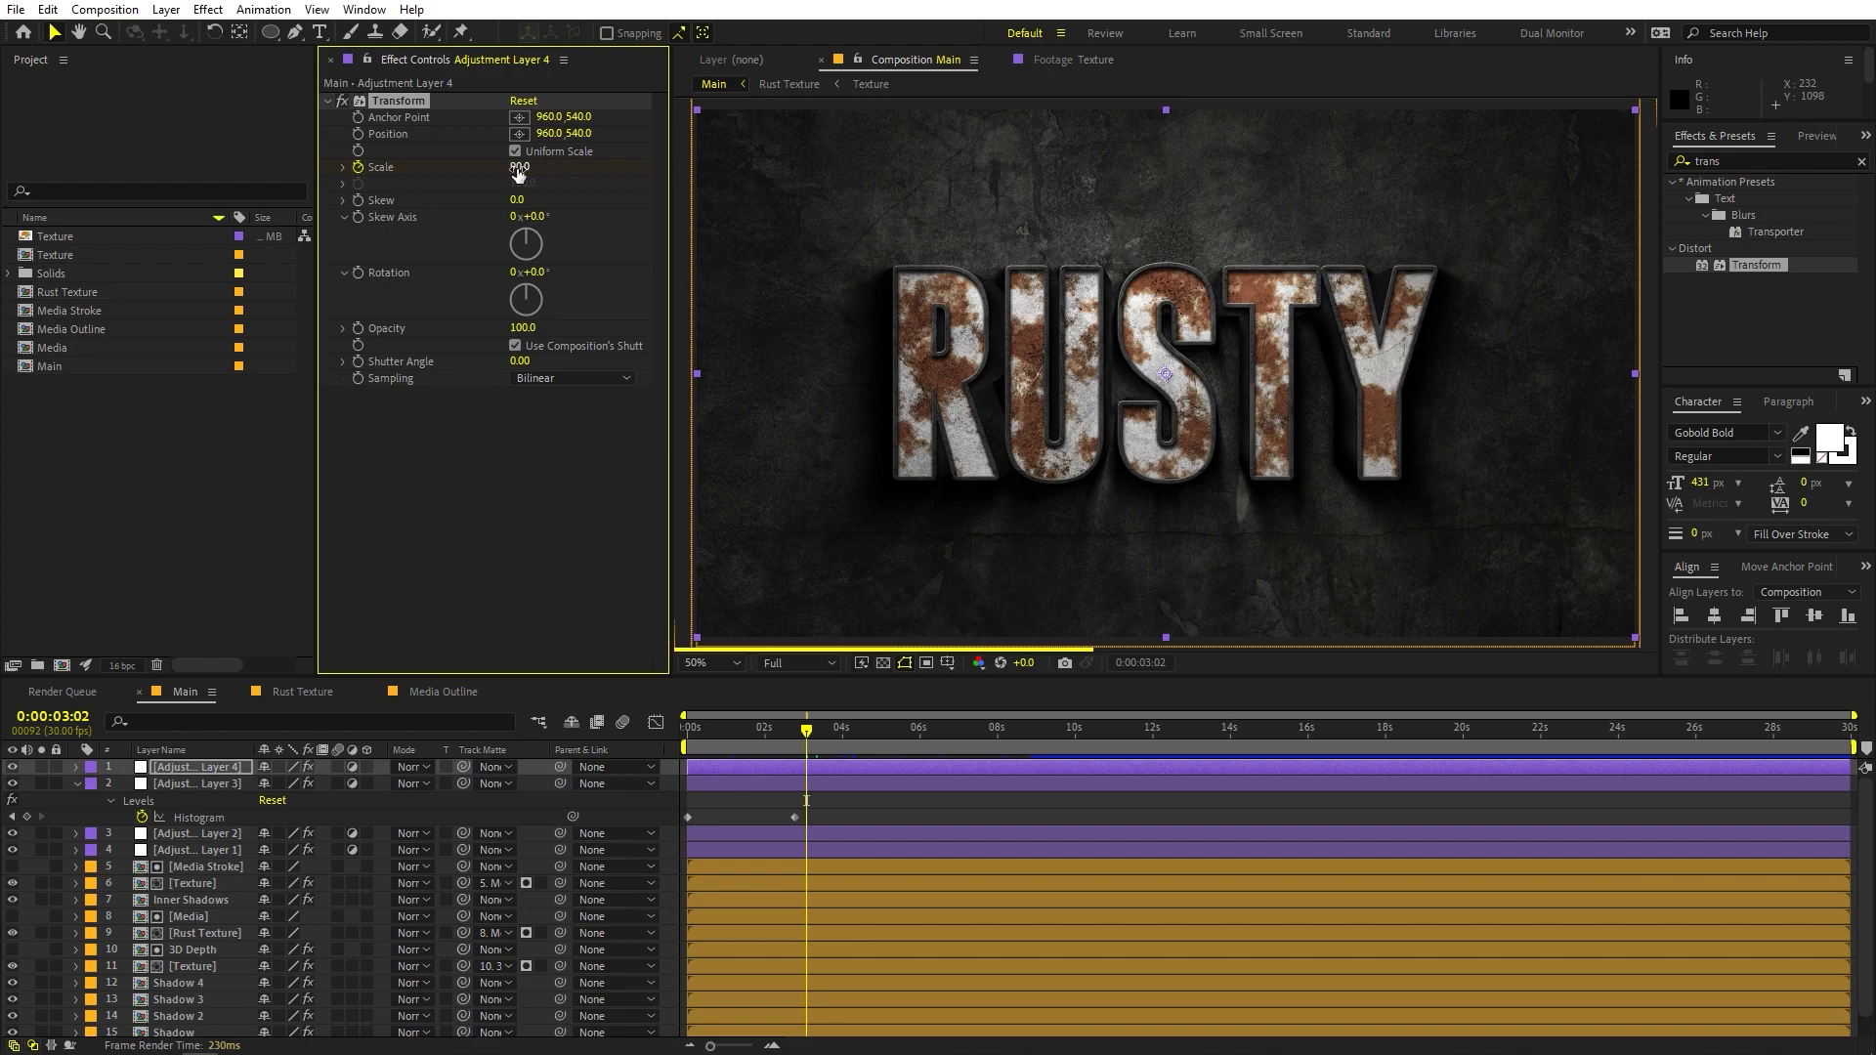
{"action": "left_click", "coordinate": [859, 766]}
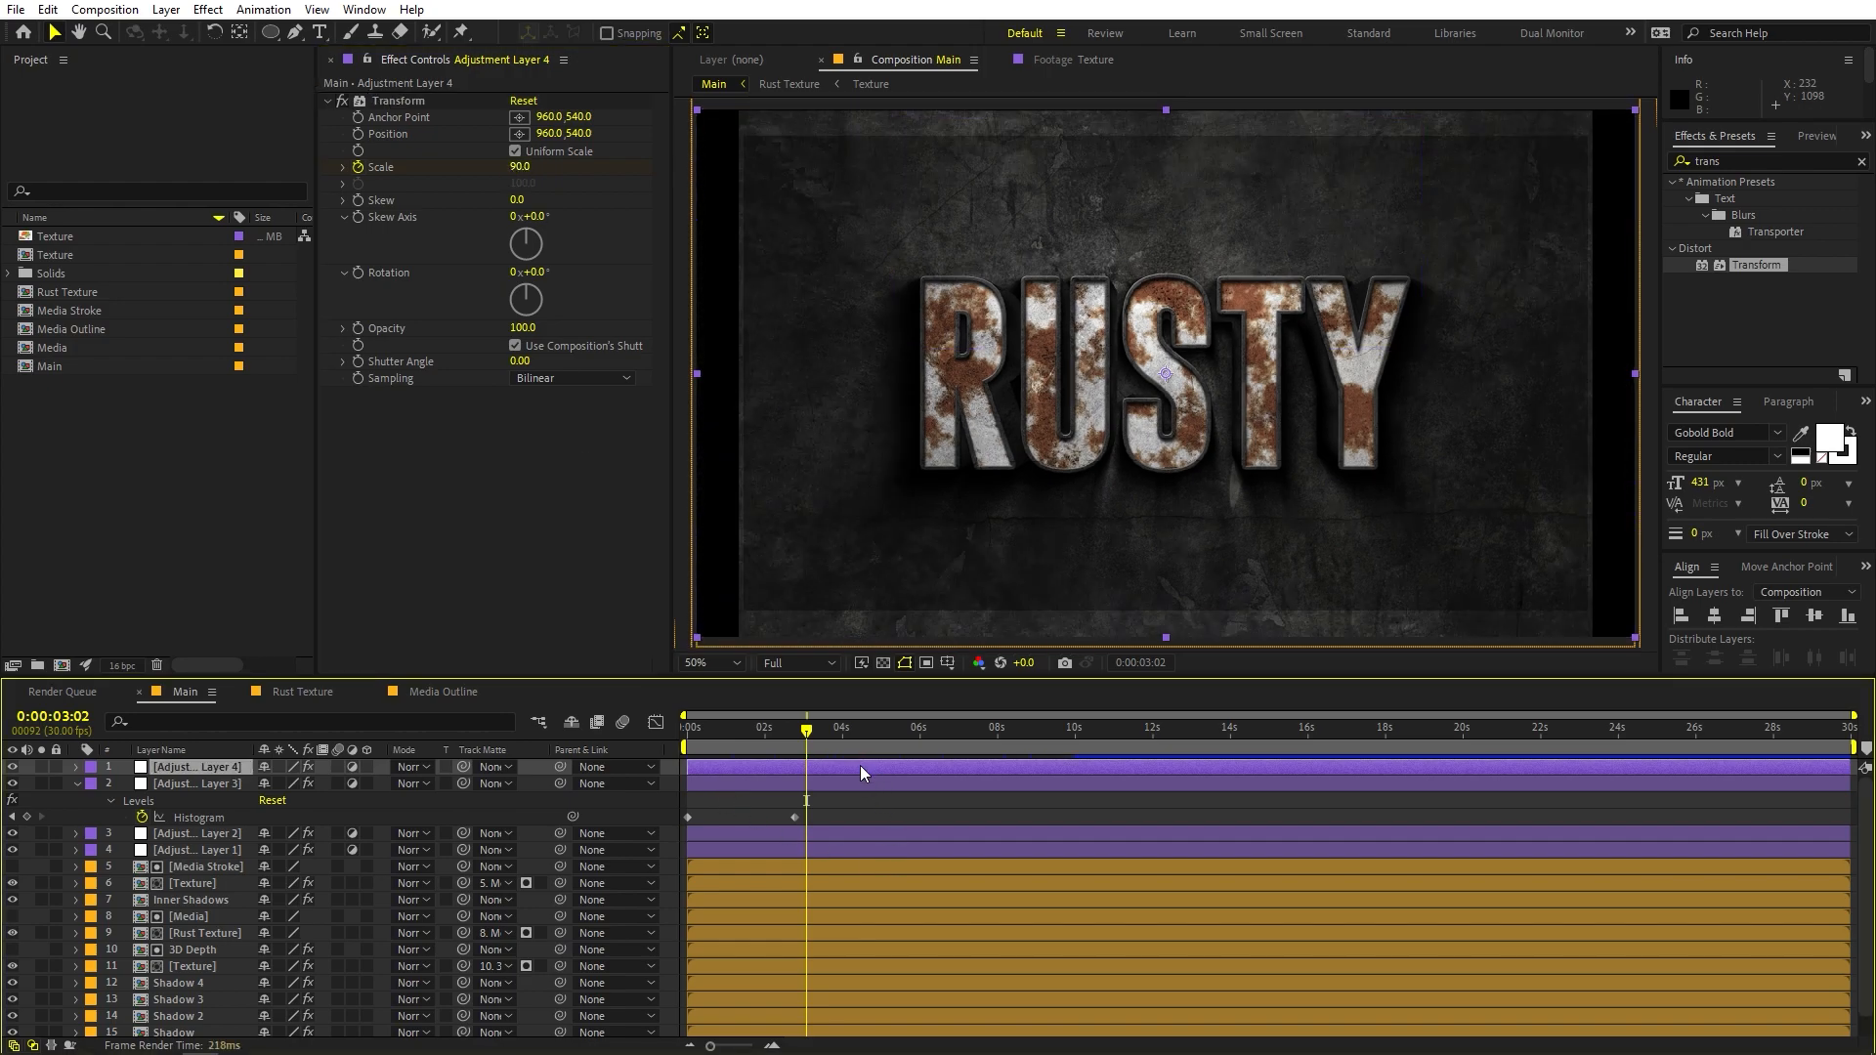
{"action": "key", "text": "u"}
{"action": "left_click_drag", "start_coordinate": [807, 801], "coordinate": [688, 800]}
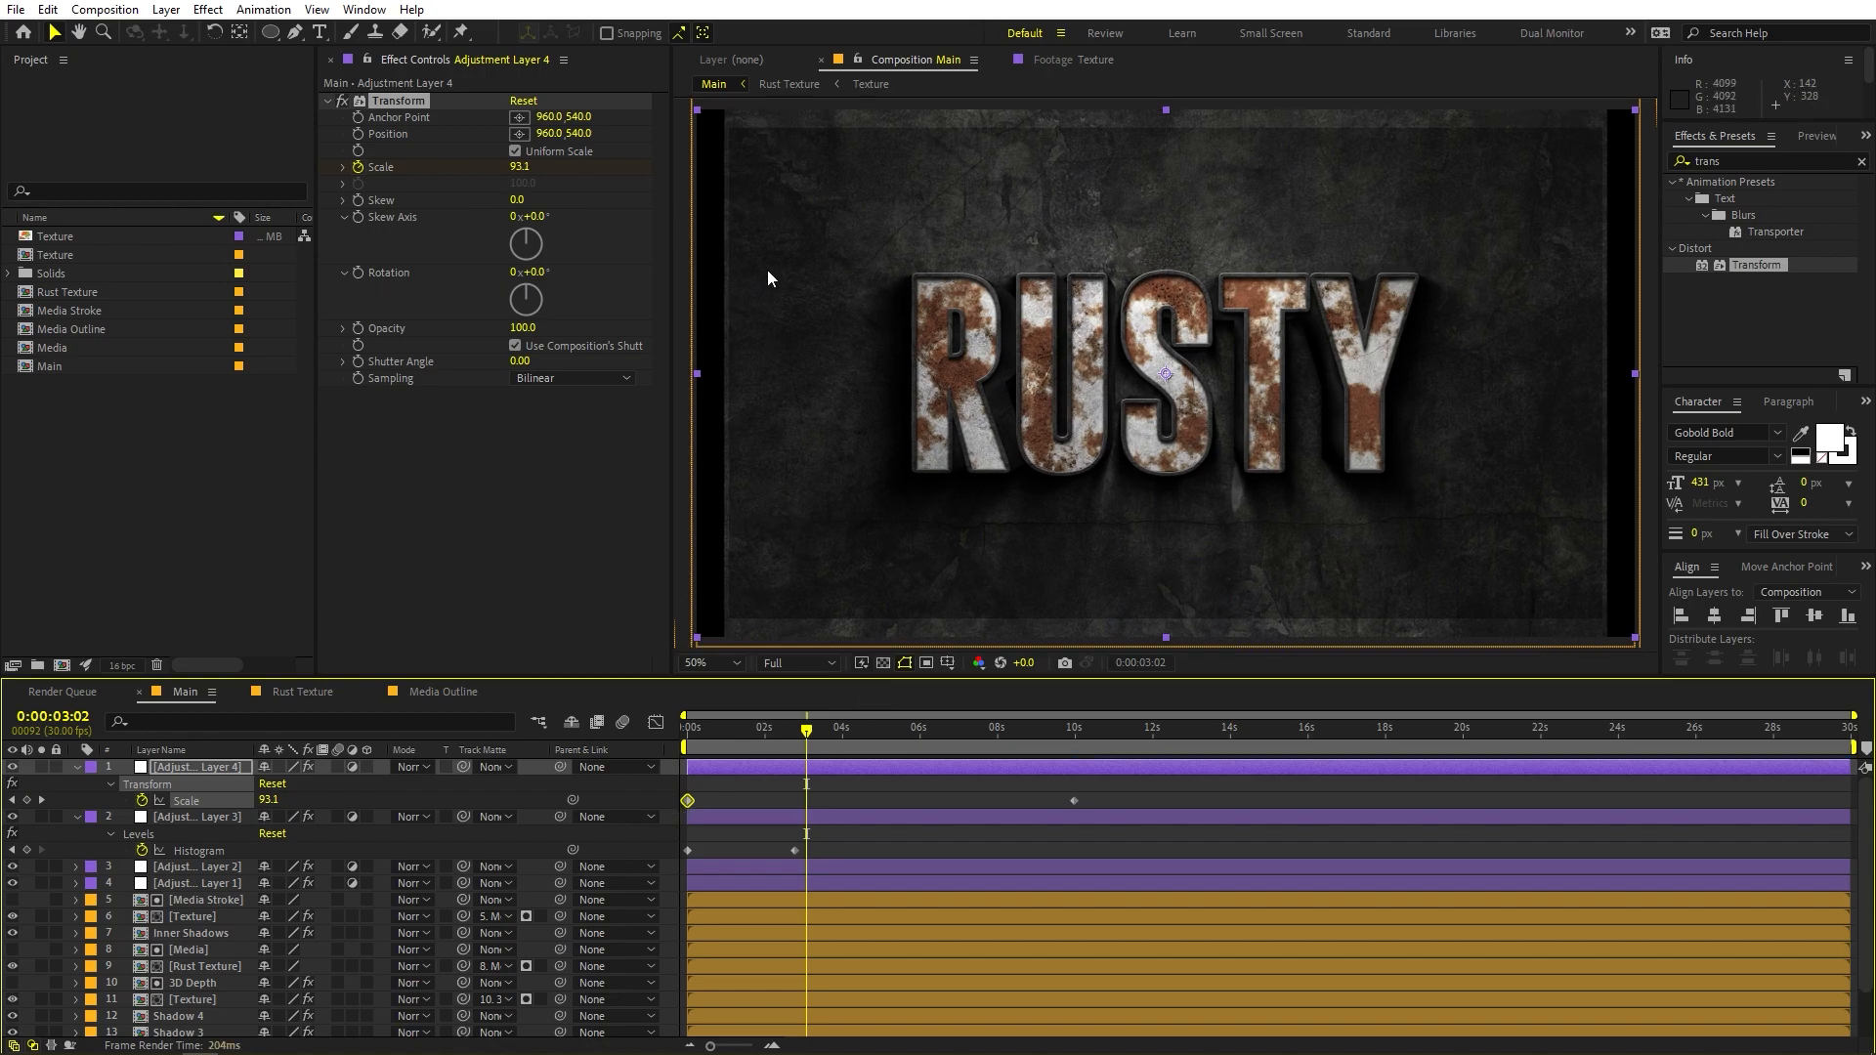
Scale Adjustment Layer 3 and Adjustment Layer 1 up to 110.6% so they cover the zoomed-out frame
{"action": "scroll", "coordinate": [821, 285], "scroll_direction": "down", "scroll_amount": 2}
{"action": "scroll", "coordinate": [968, 256], "scroll_direction": "up", "scroll_amount": 2}
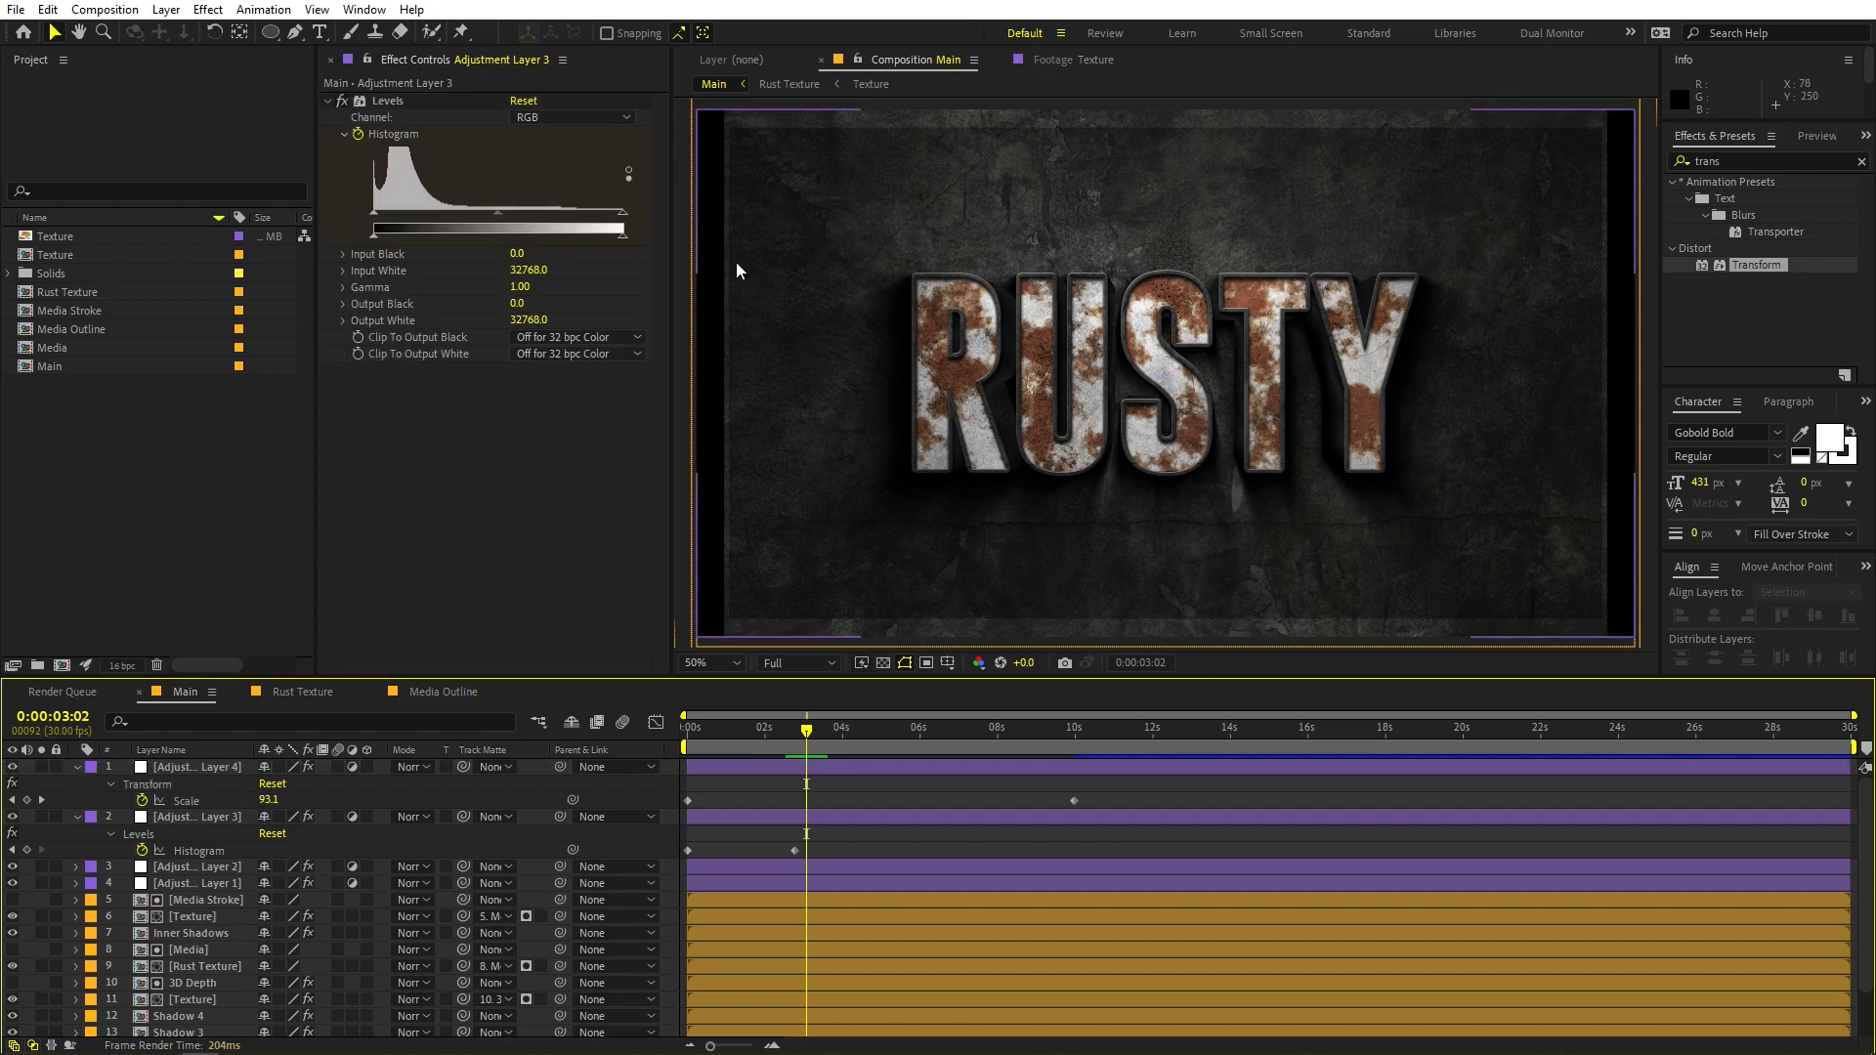
{"action": "left_click", "coordinate": [196, 863]}
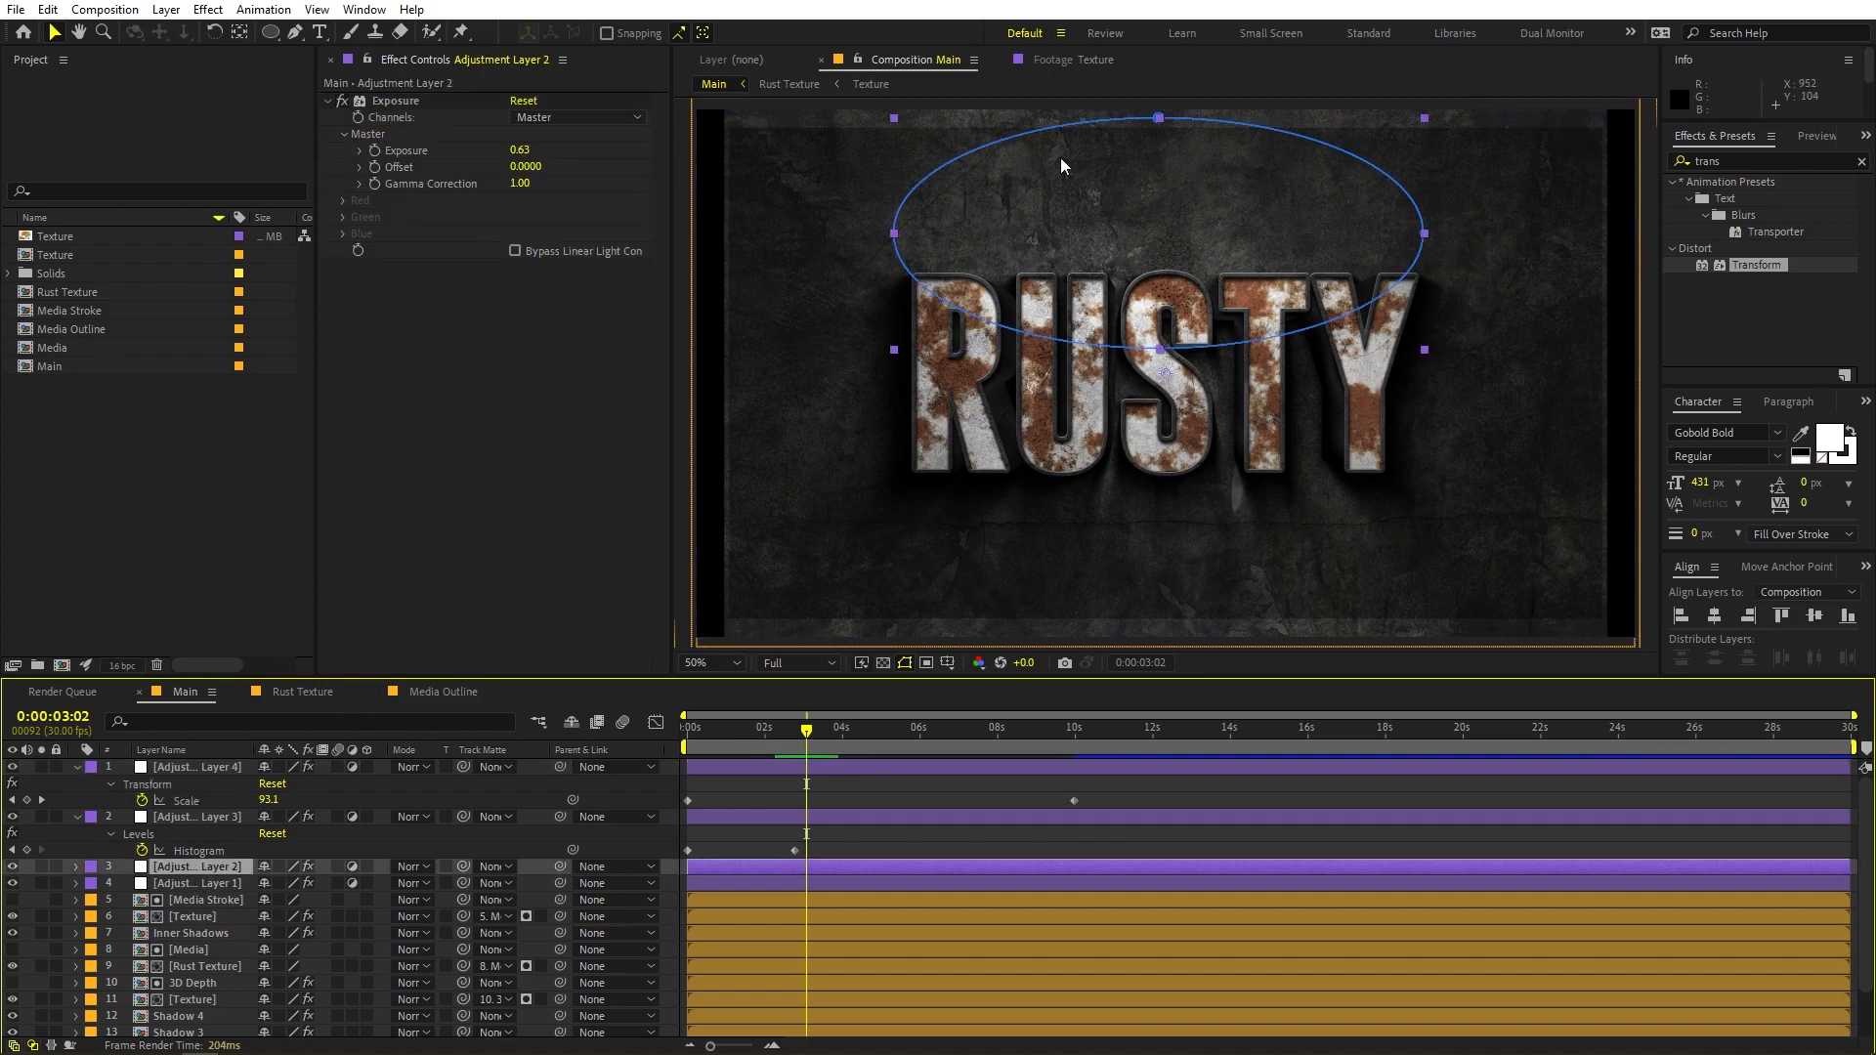
{"action": "left_click", "coordinate": [212, 819]}
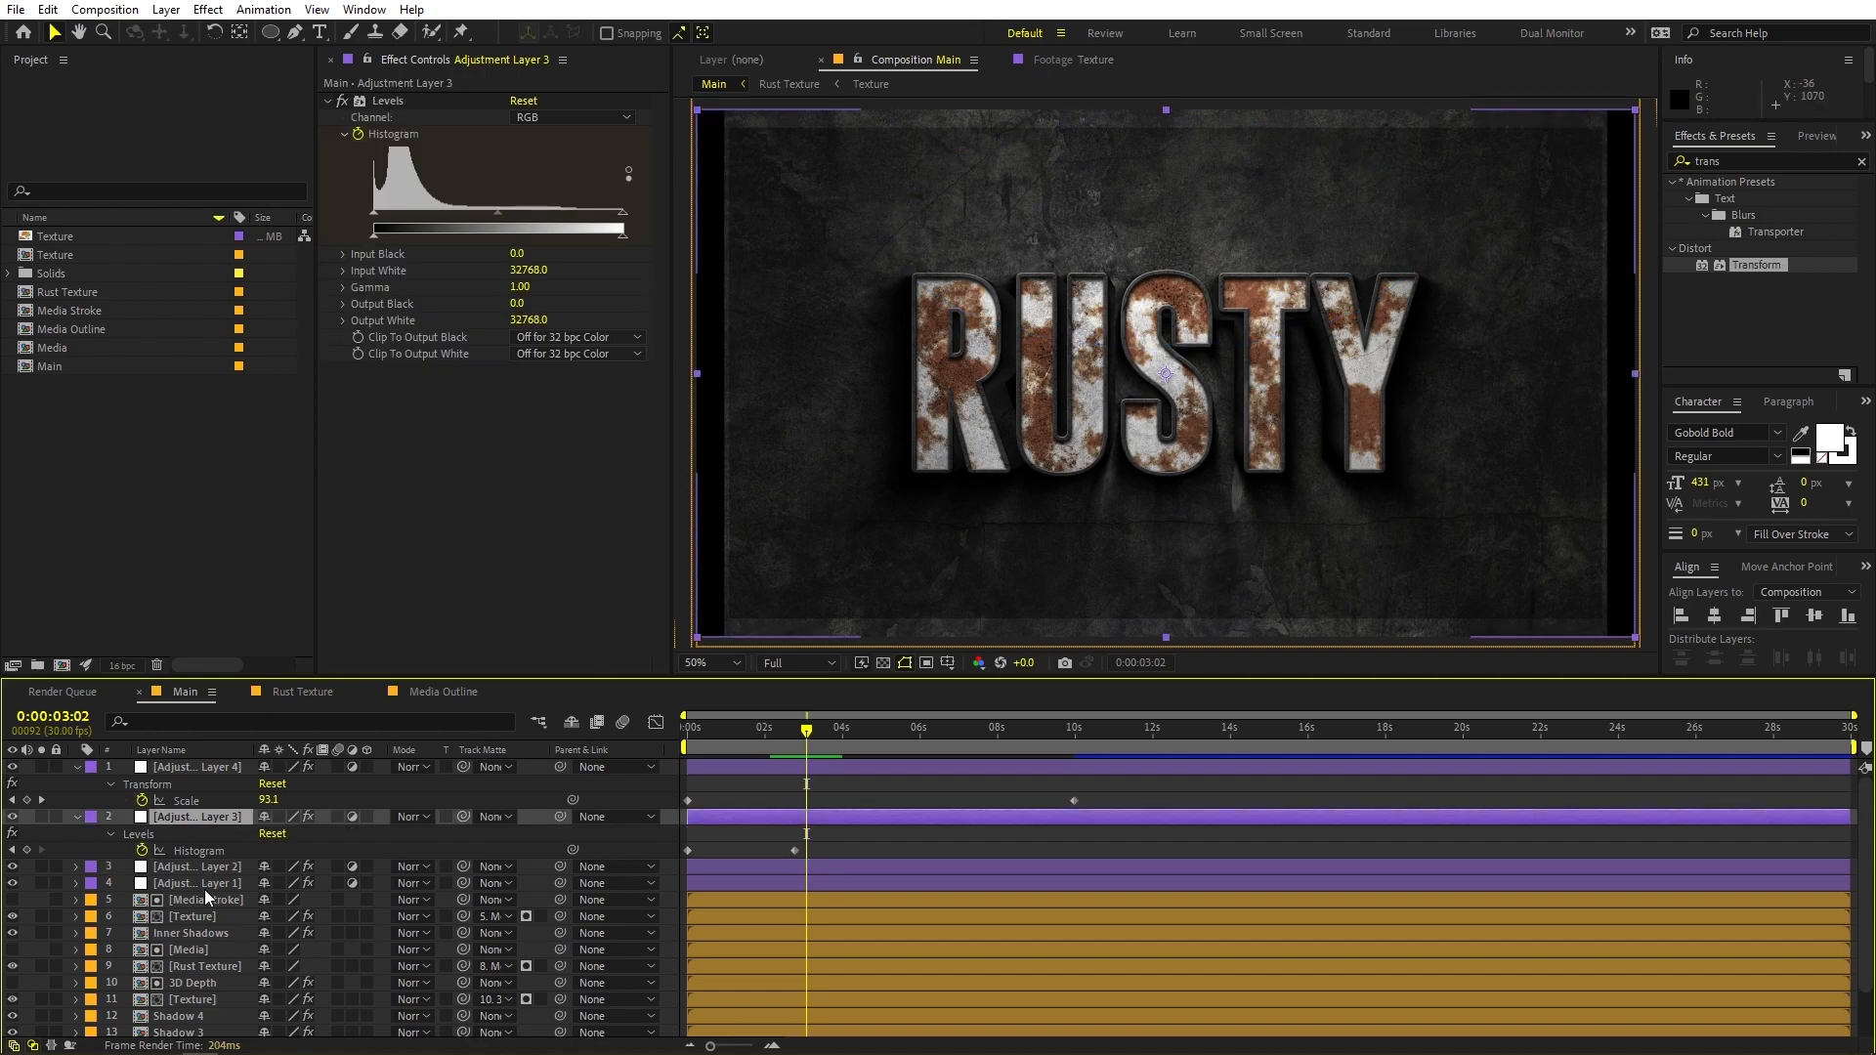
{"action": "left_click", "coordinate": [206, 883], "text": "ctrl"}
{"action": "key", "text": "s"}
{"action": "left_click_drag", "start_coordinate": [289, 832], "coordinate": [406, 846]}
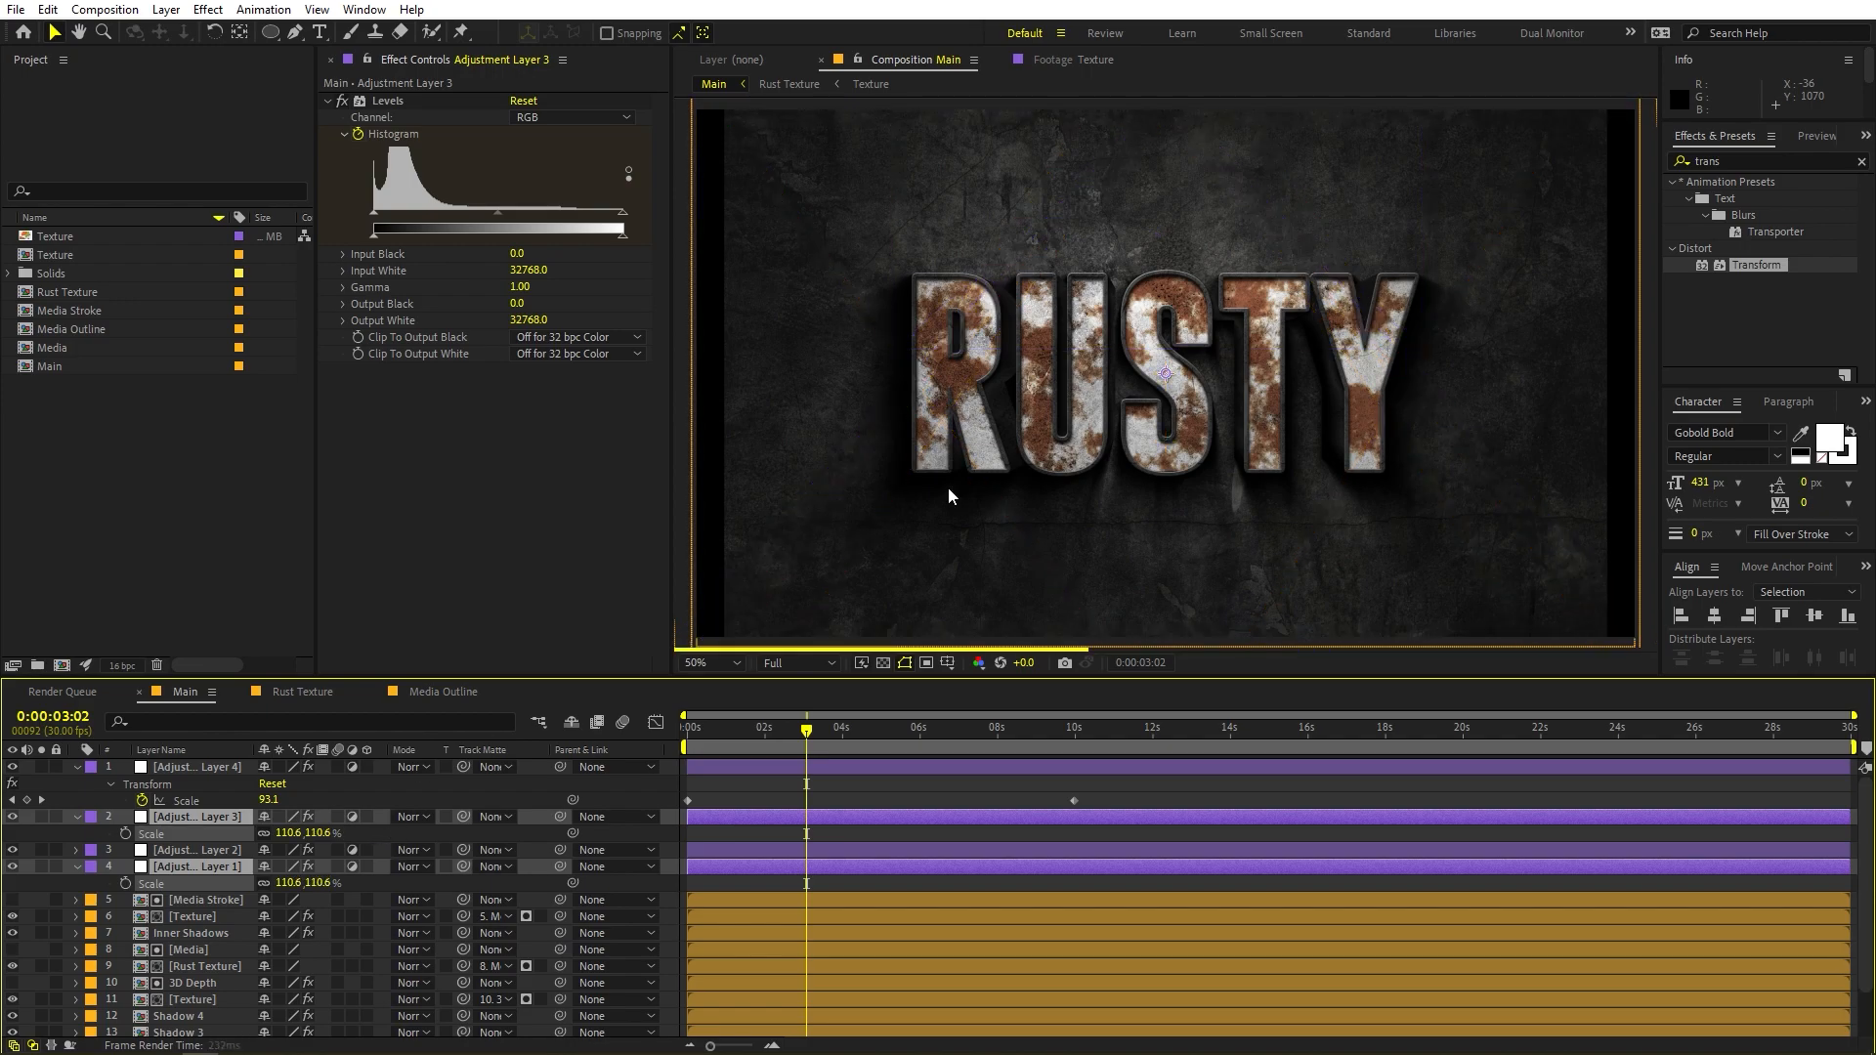
{"action": "key", "text": "comma"}
{"action": "key", "text": "period"}
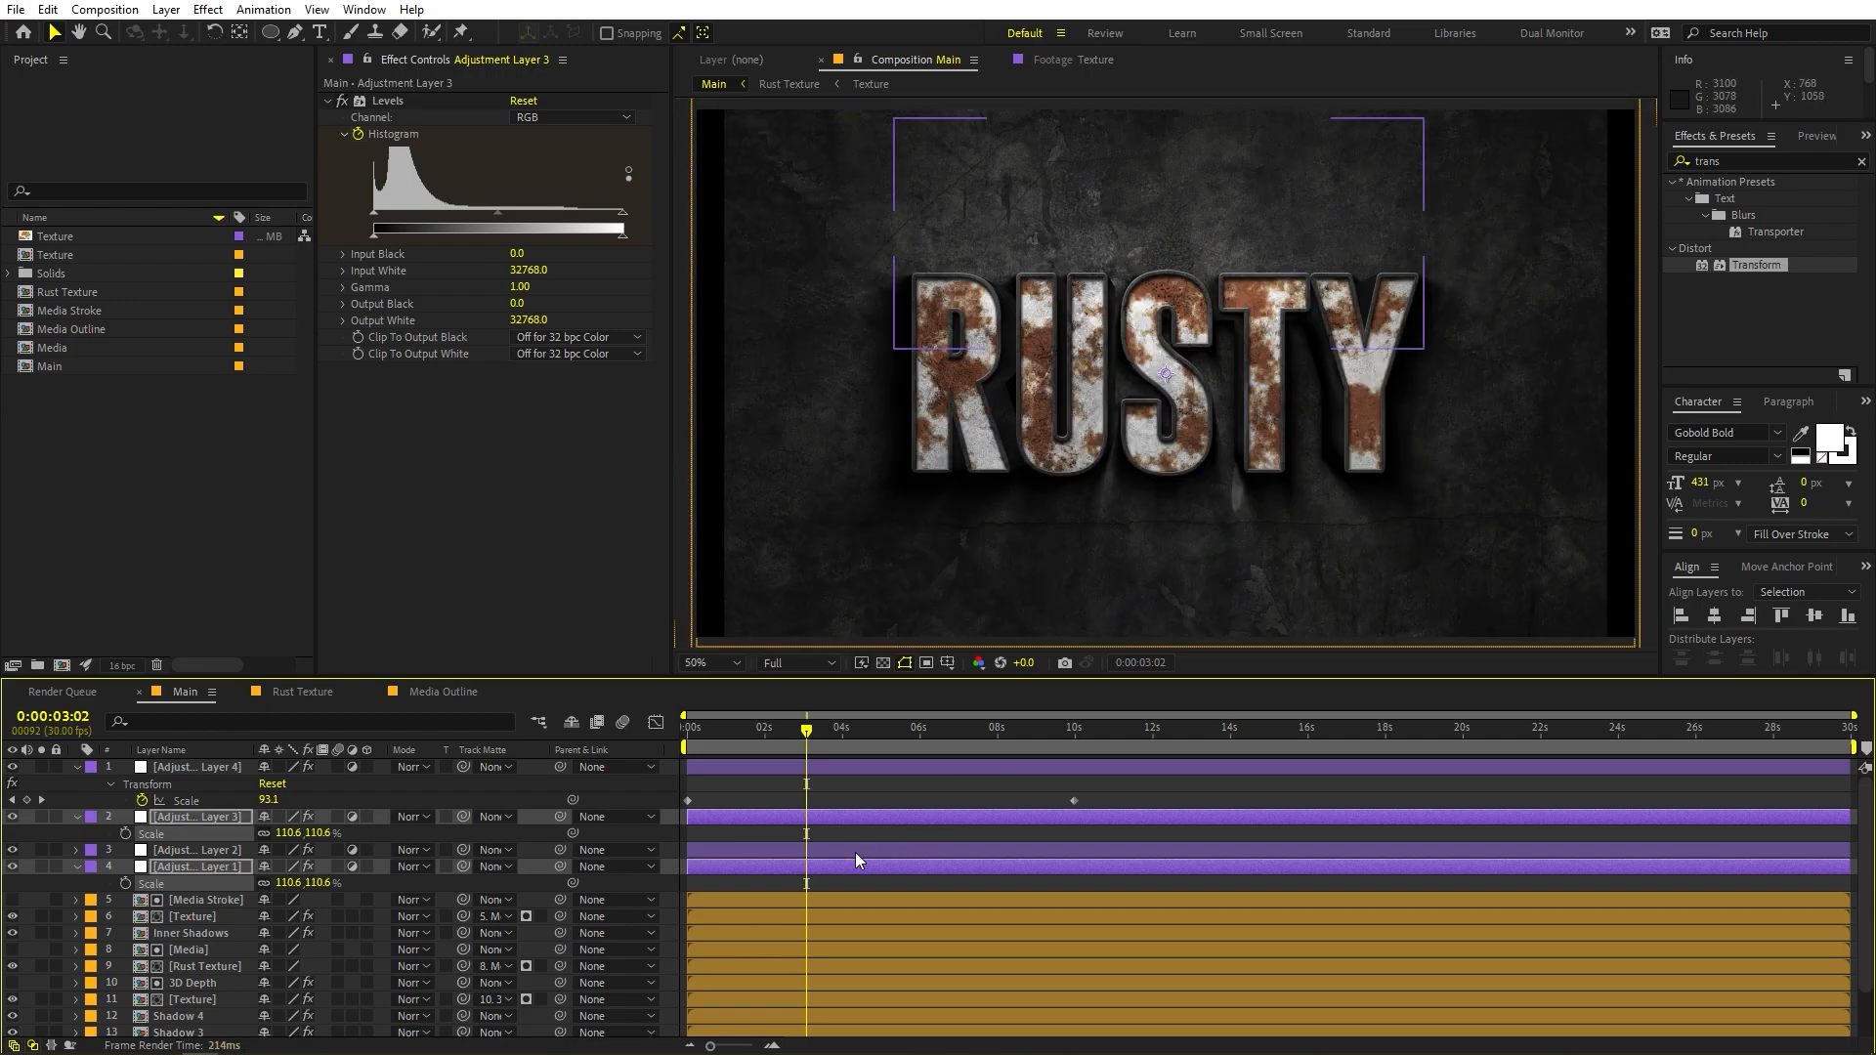
Scale the bottom Texture background layer to 102.2% to fill the frame edges and preview the zoom from the start
{"action": "scroll", "coordinate": [842, 893], "scroll_direction": "down", "scroll_amount": 1}
{"action": "left_click", "coordinate": [162, 1027]}
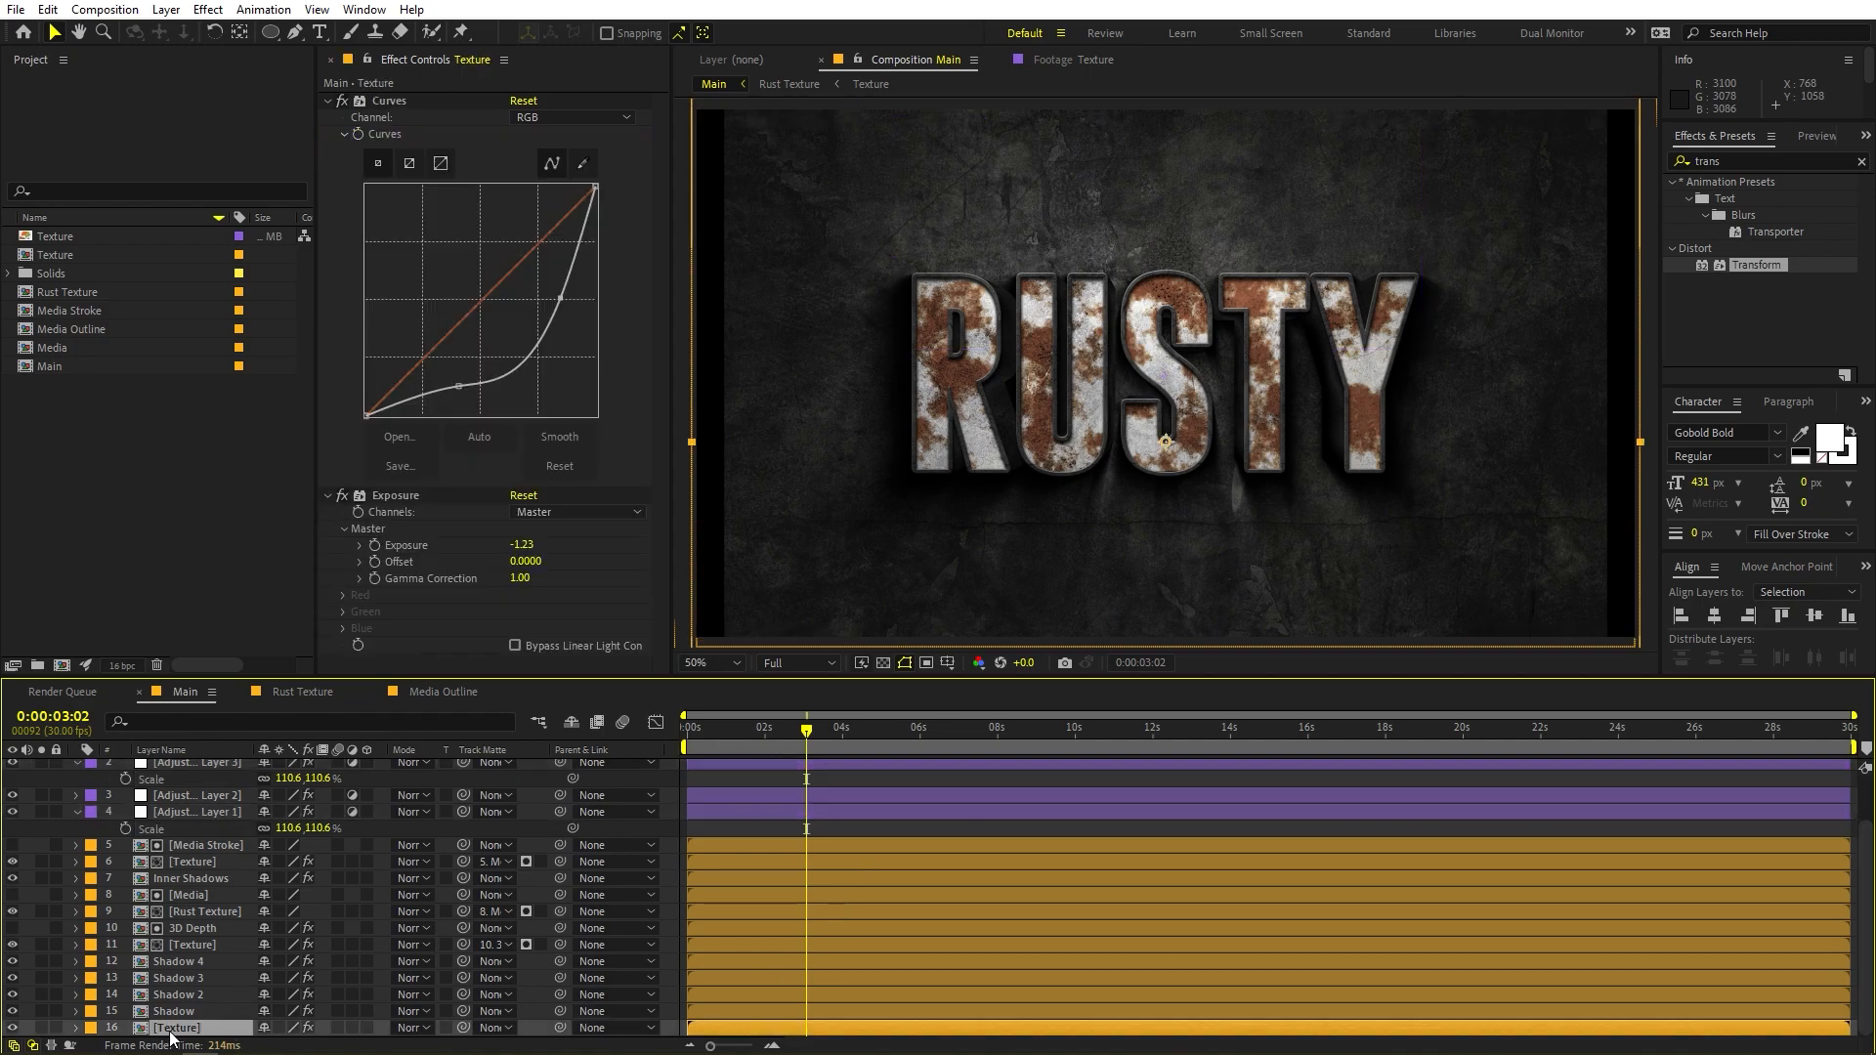
{"action": "key", "text": "s"}
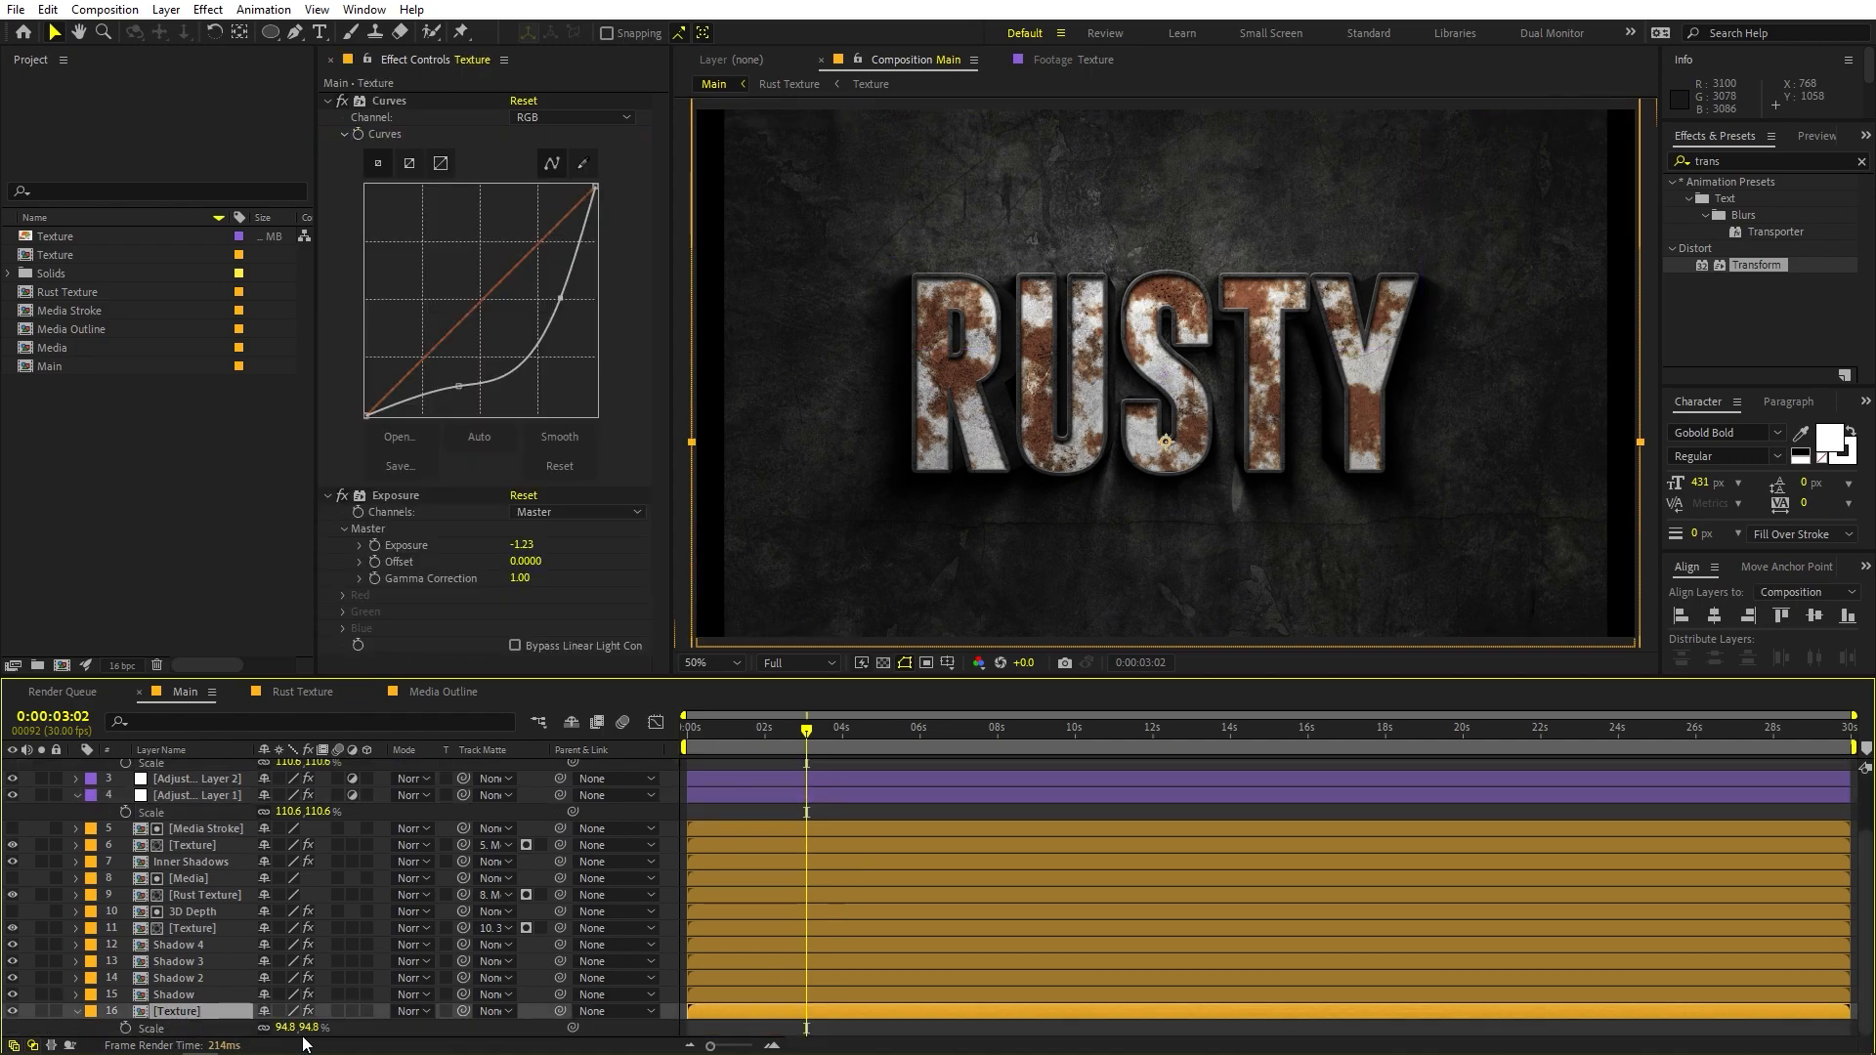
{"action": "left_click_drag", "start_coordinate": [286, 1031], "coordinate": [355, 1028]}
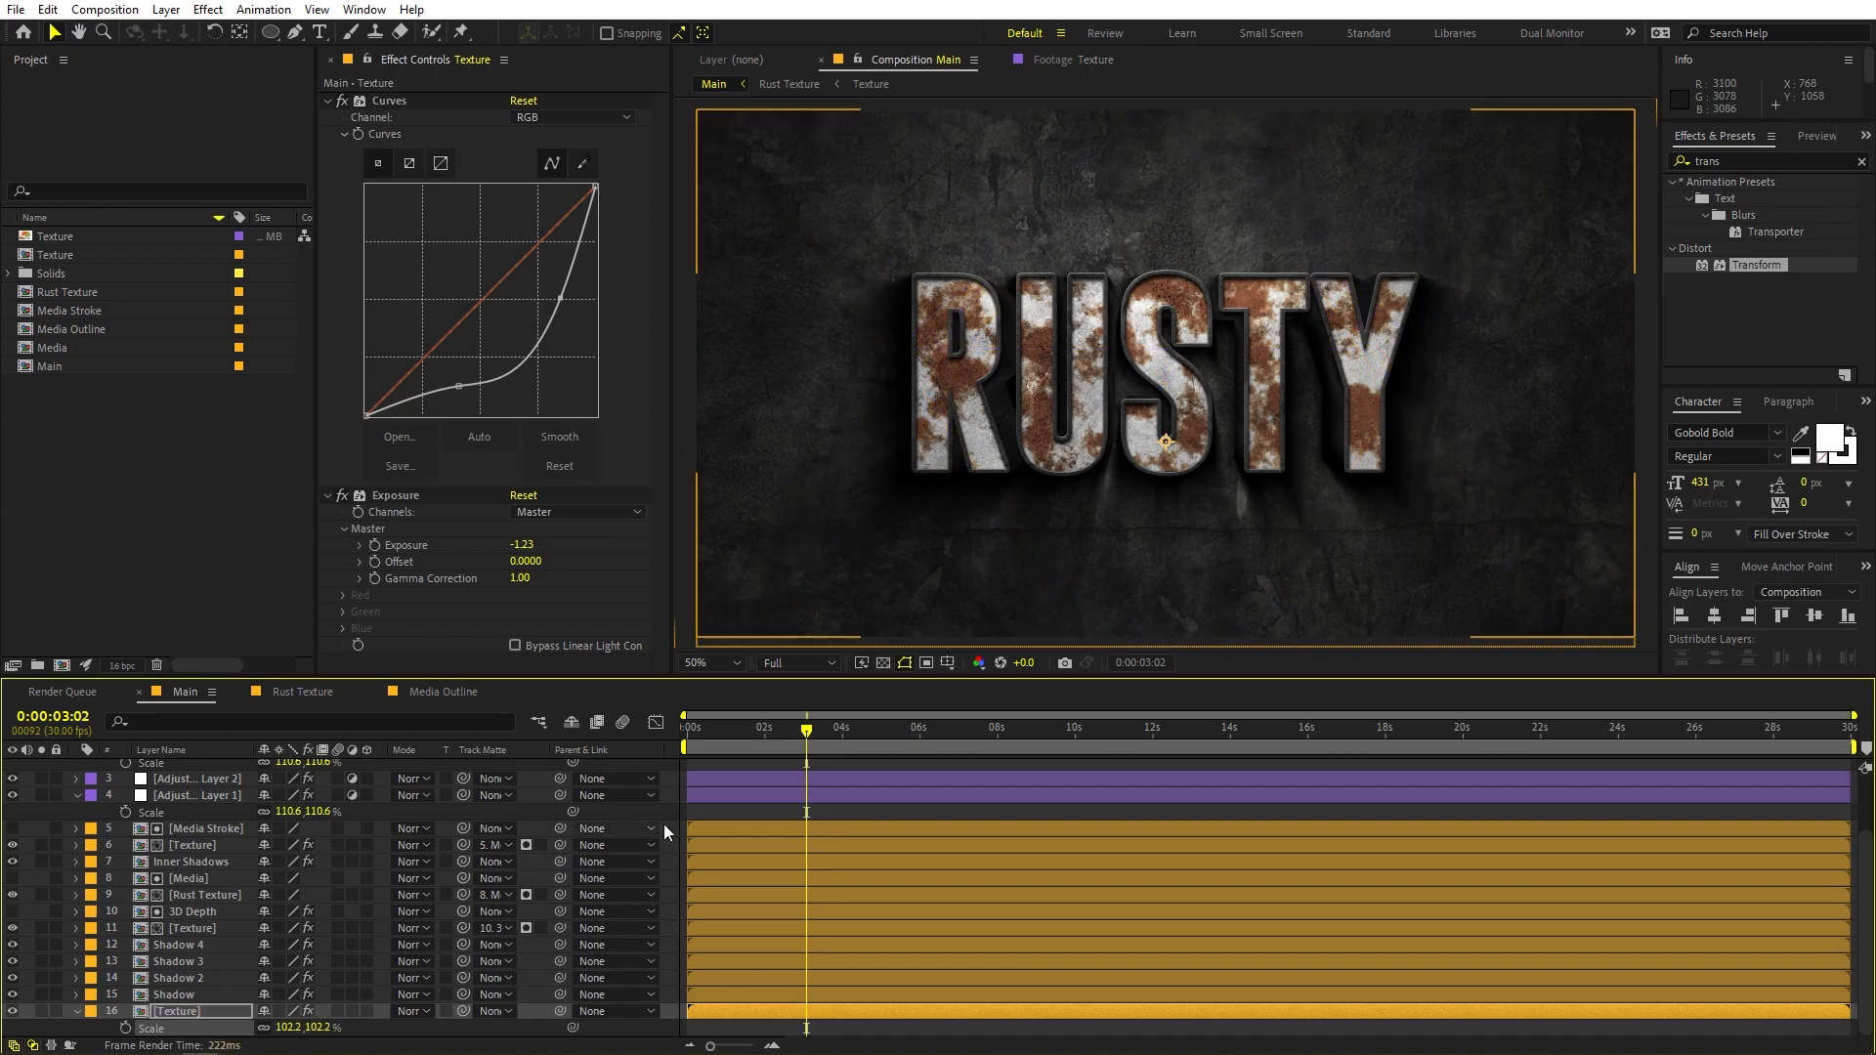
{"action": "key", "text": "space"}
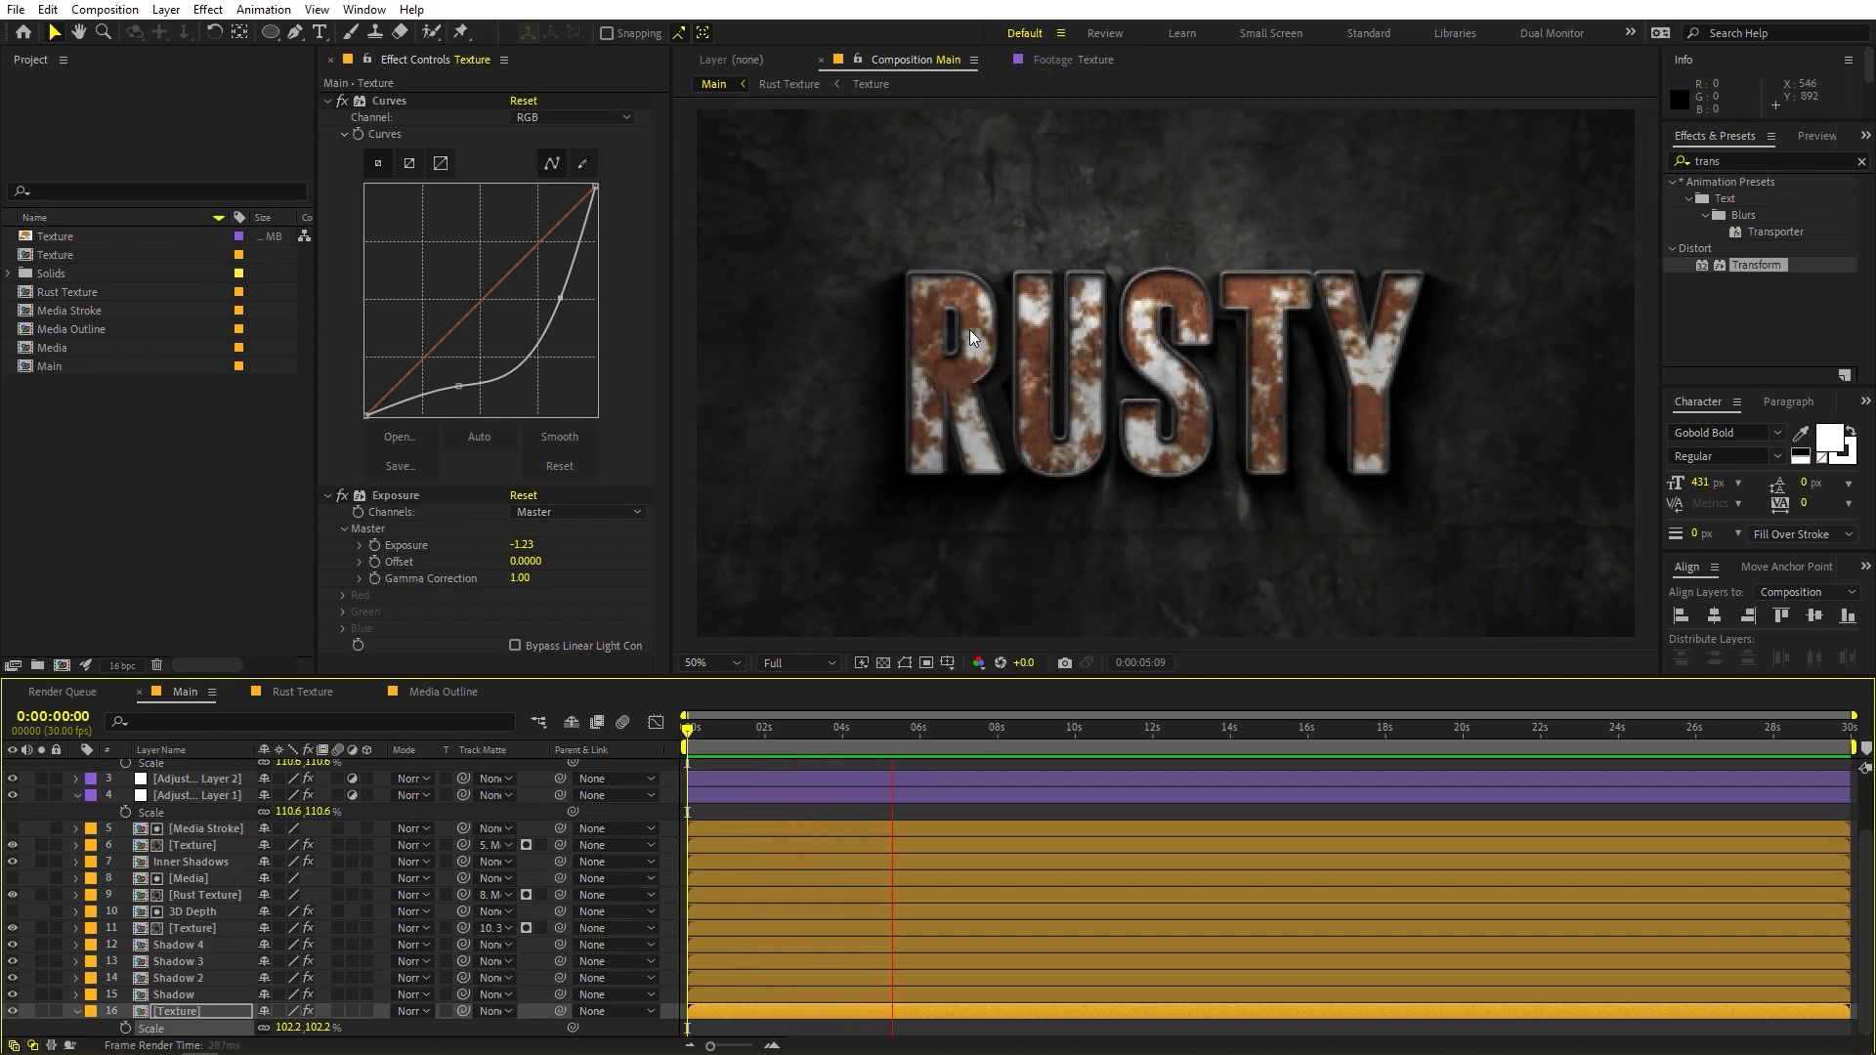
{"action": "key", "text": "space"}
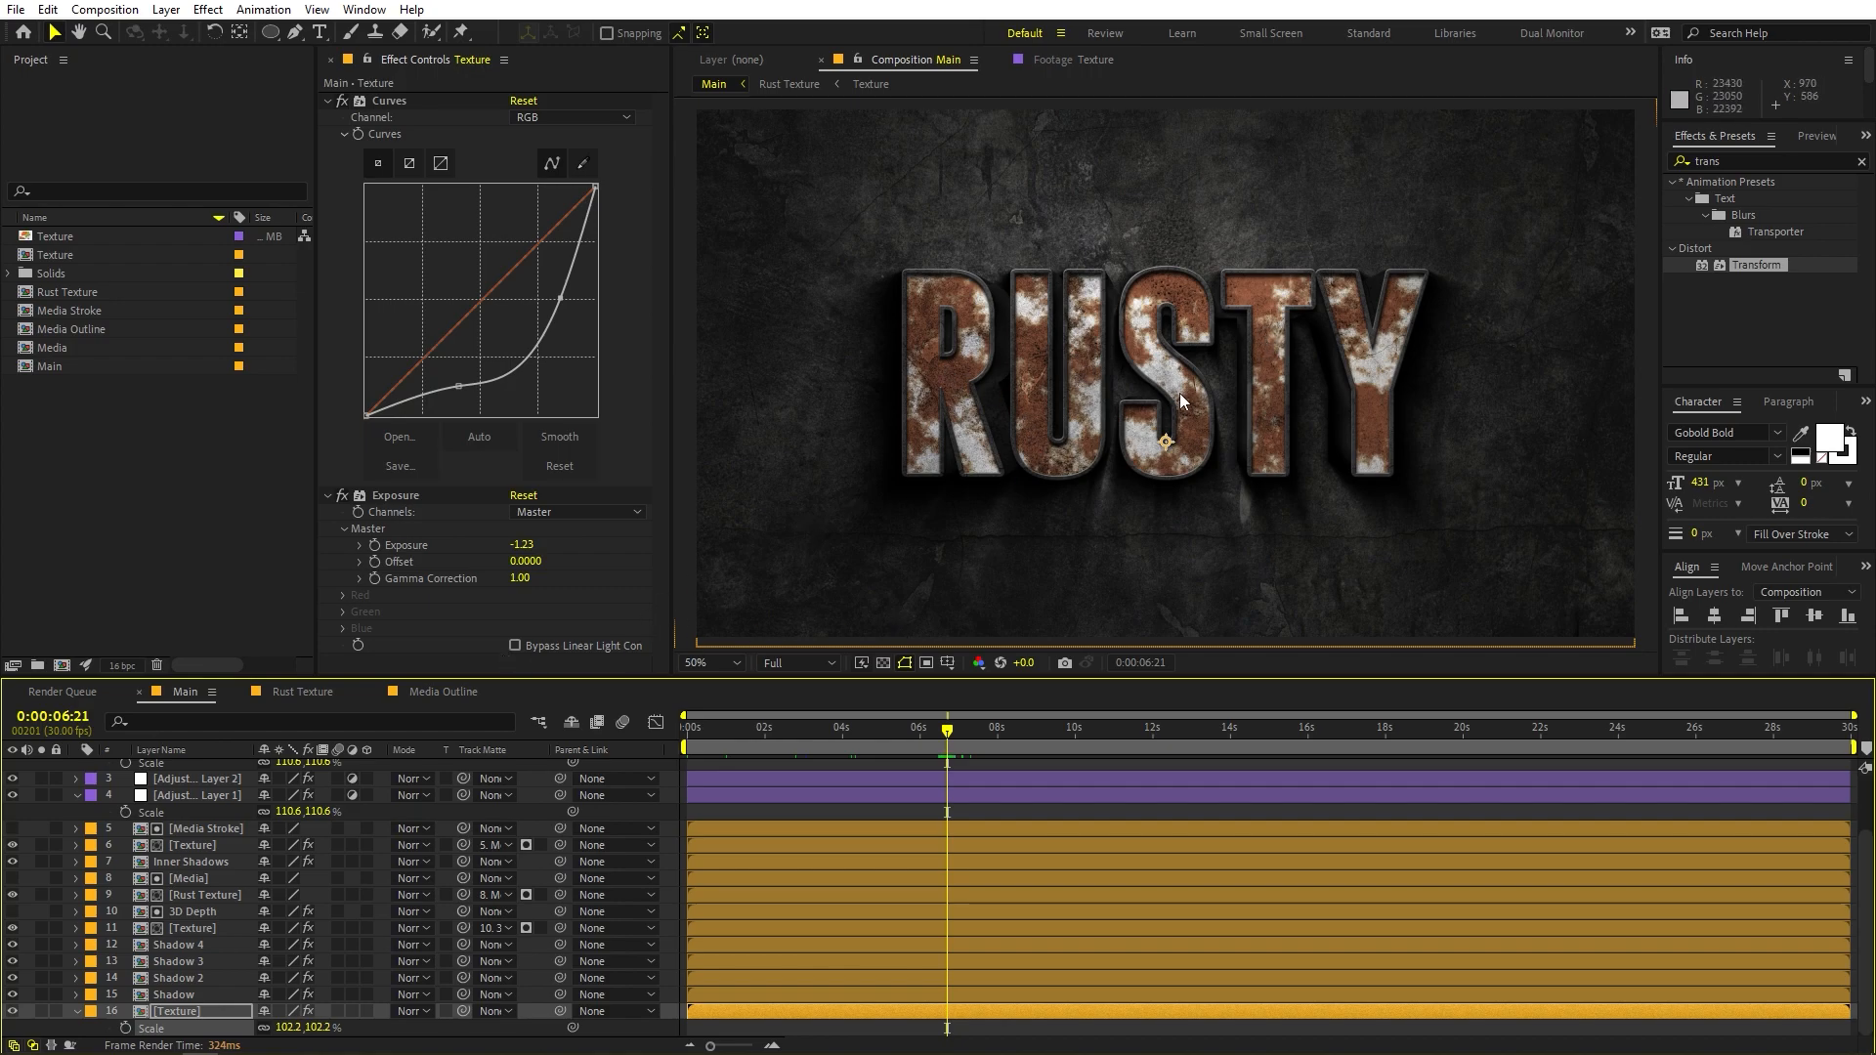
Replace the text in the Media composition with MOTION and preview the Main composition from the start
{"action": "double_click", "coordinate": [61, 348]}
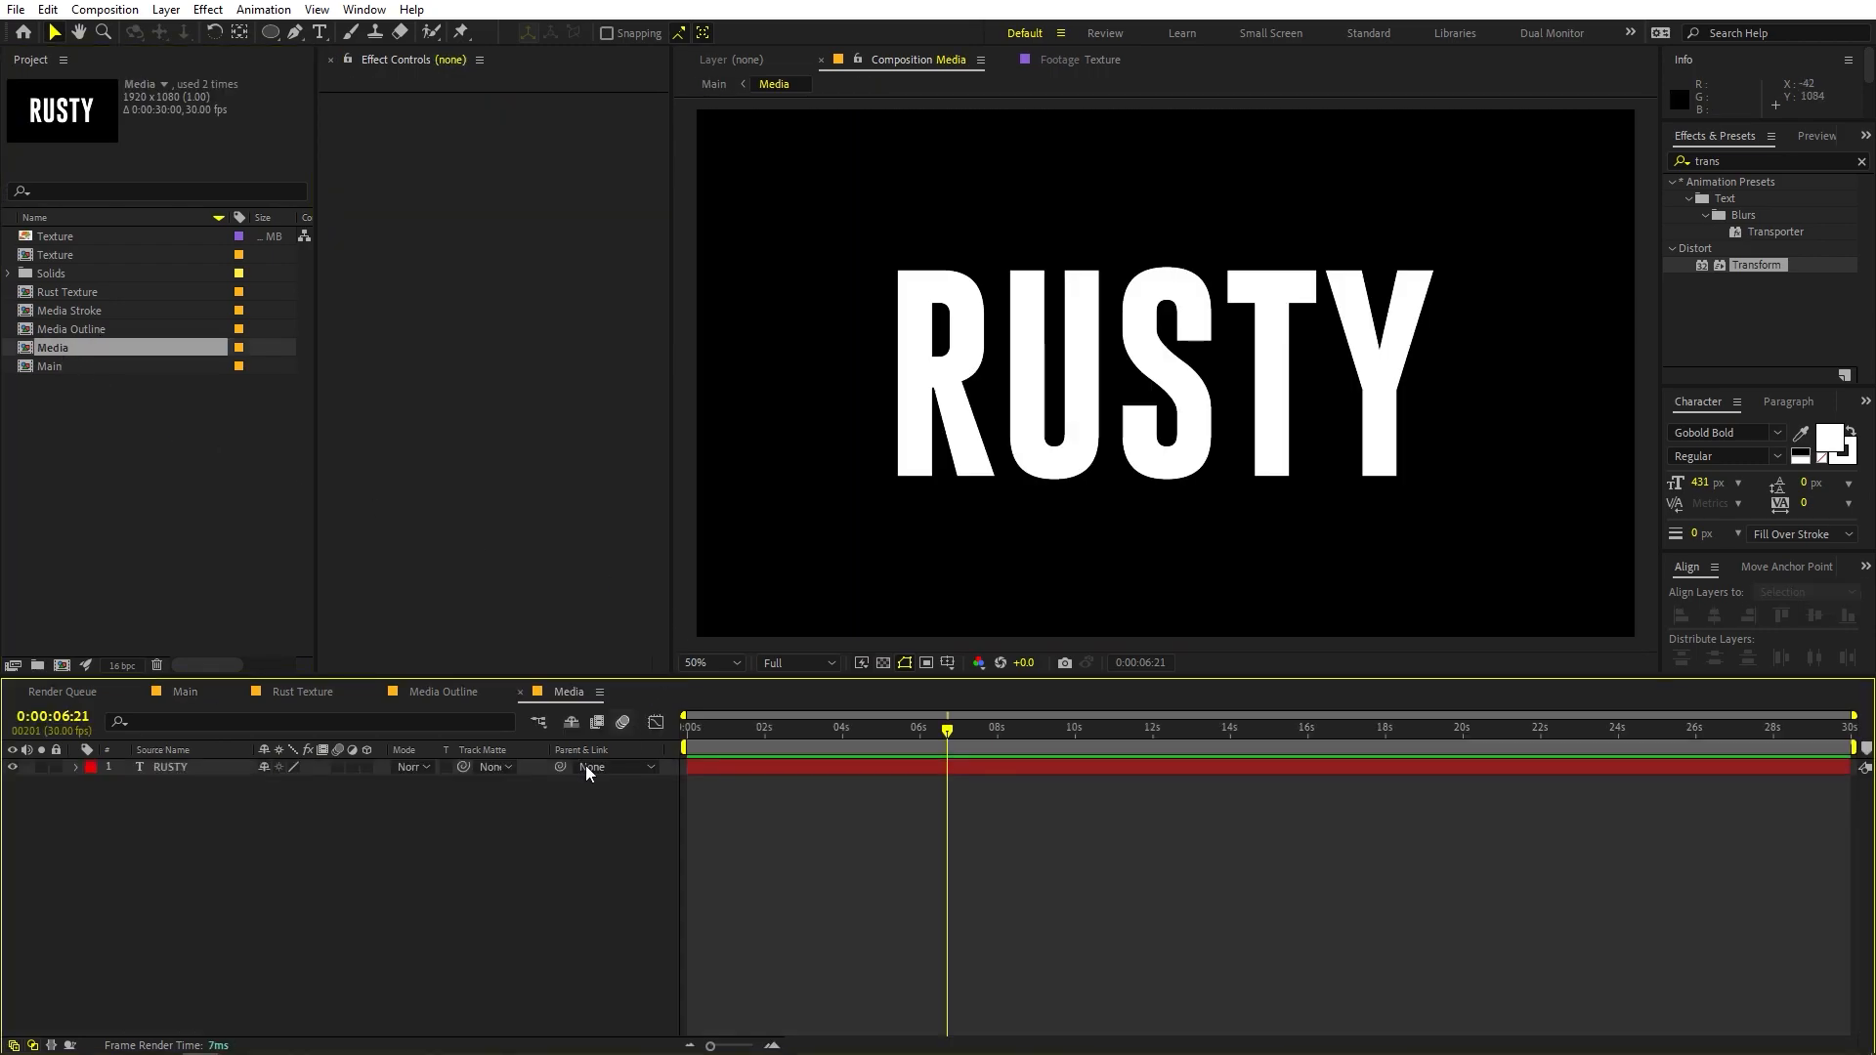
{"action": "double_click", "coordinate": [167, 765]}
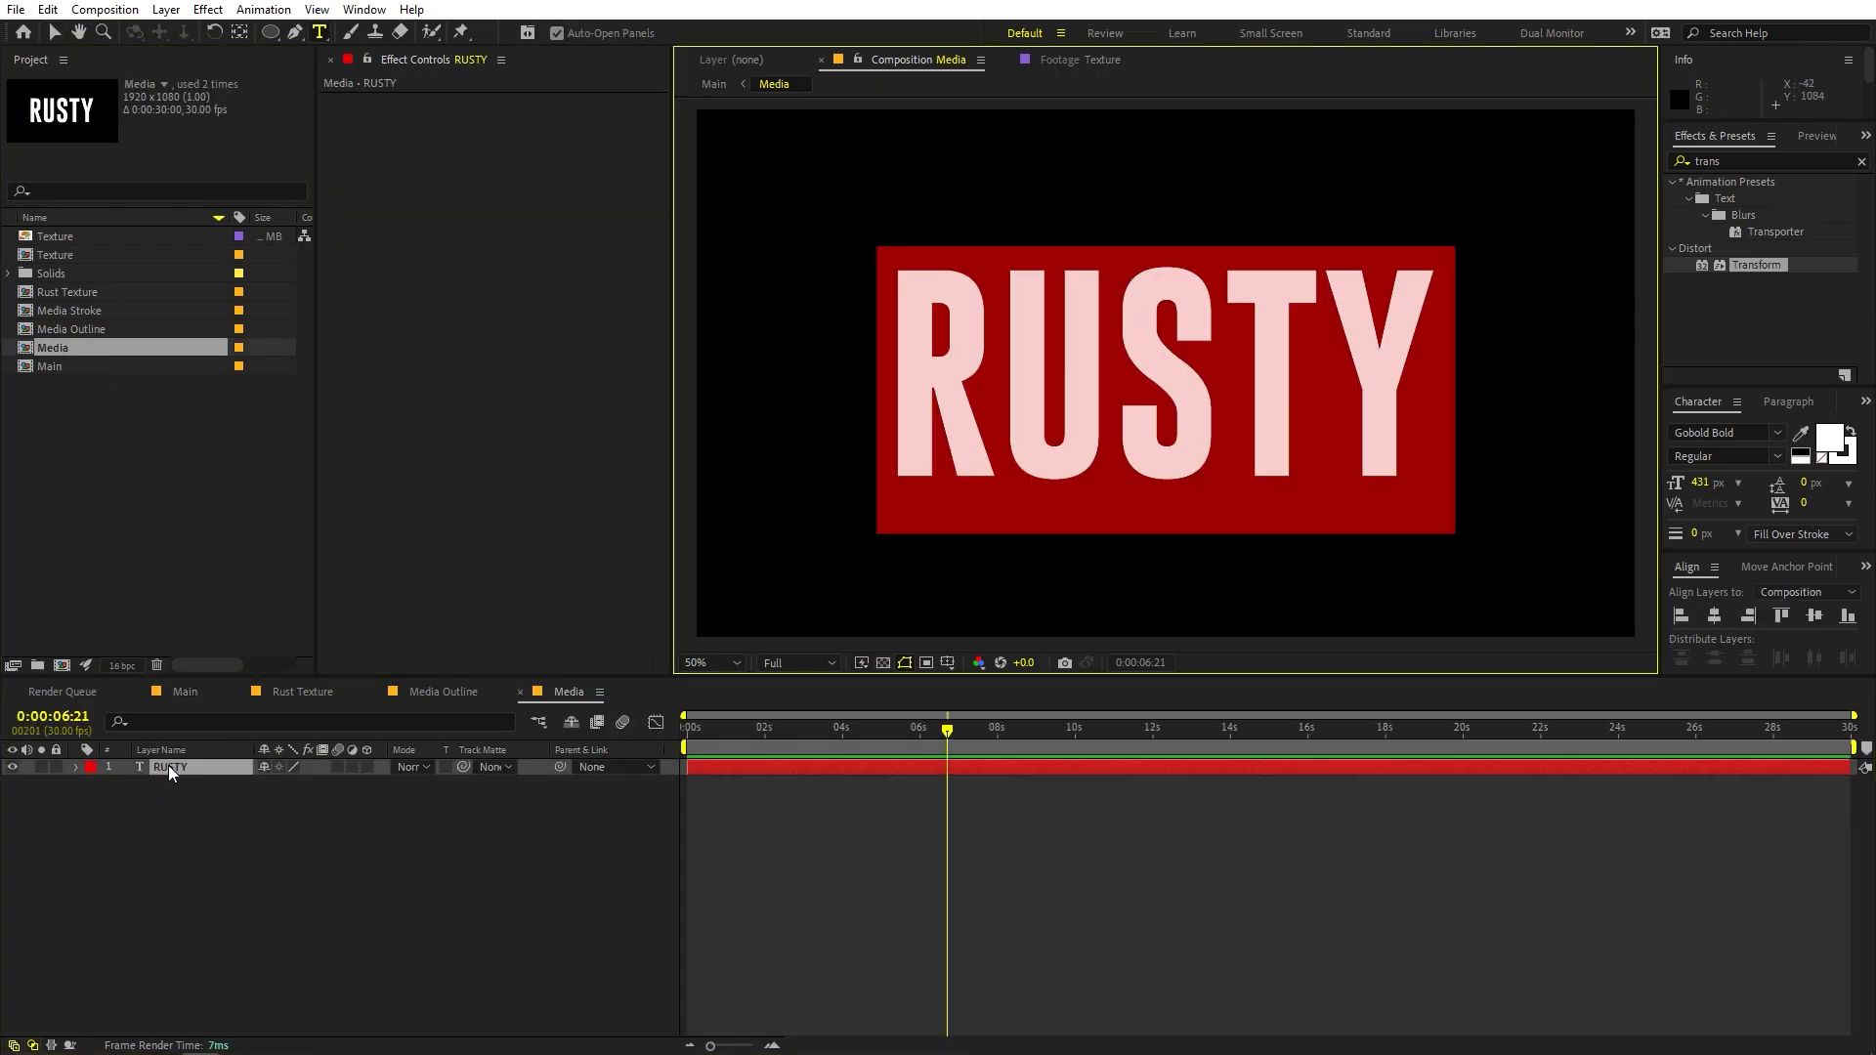
{"action": "type", "text": "MOTION"}
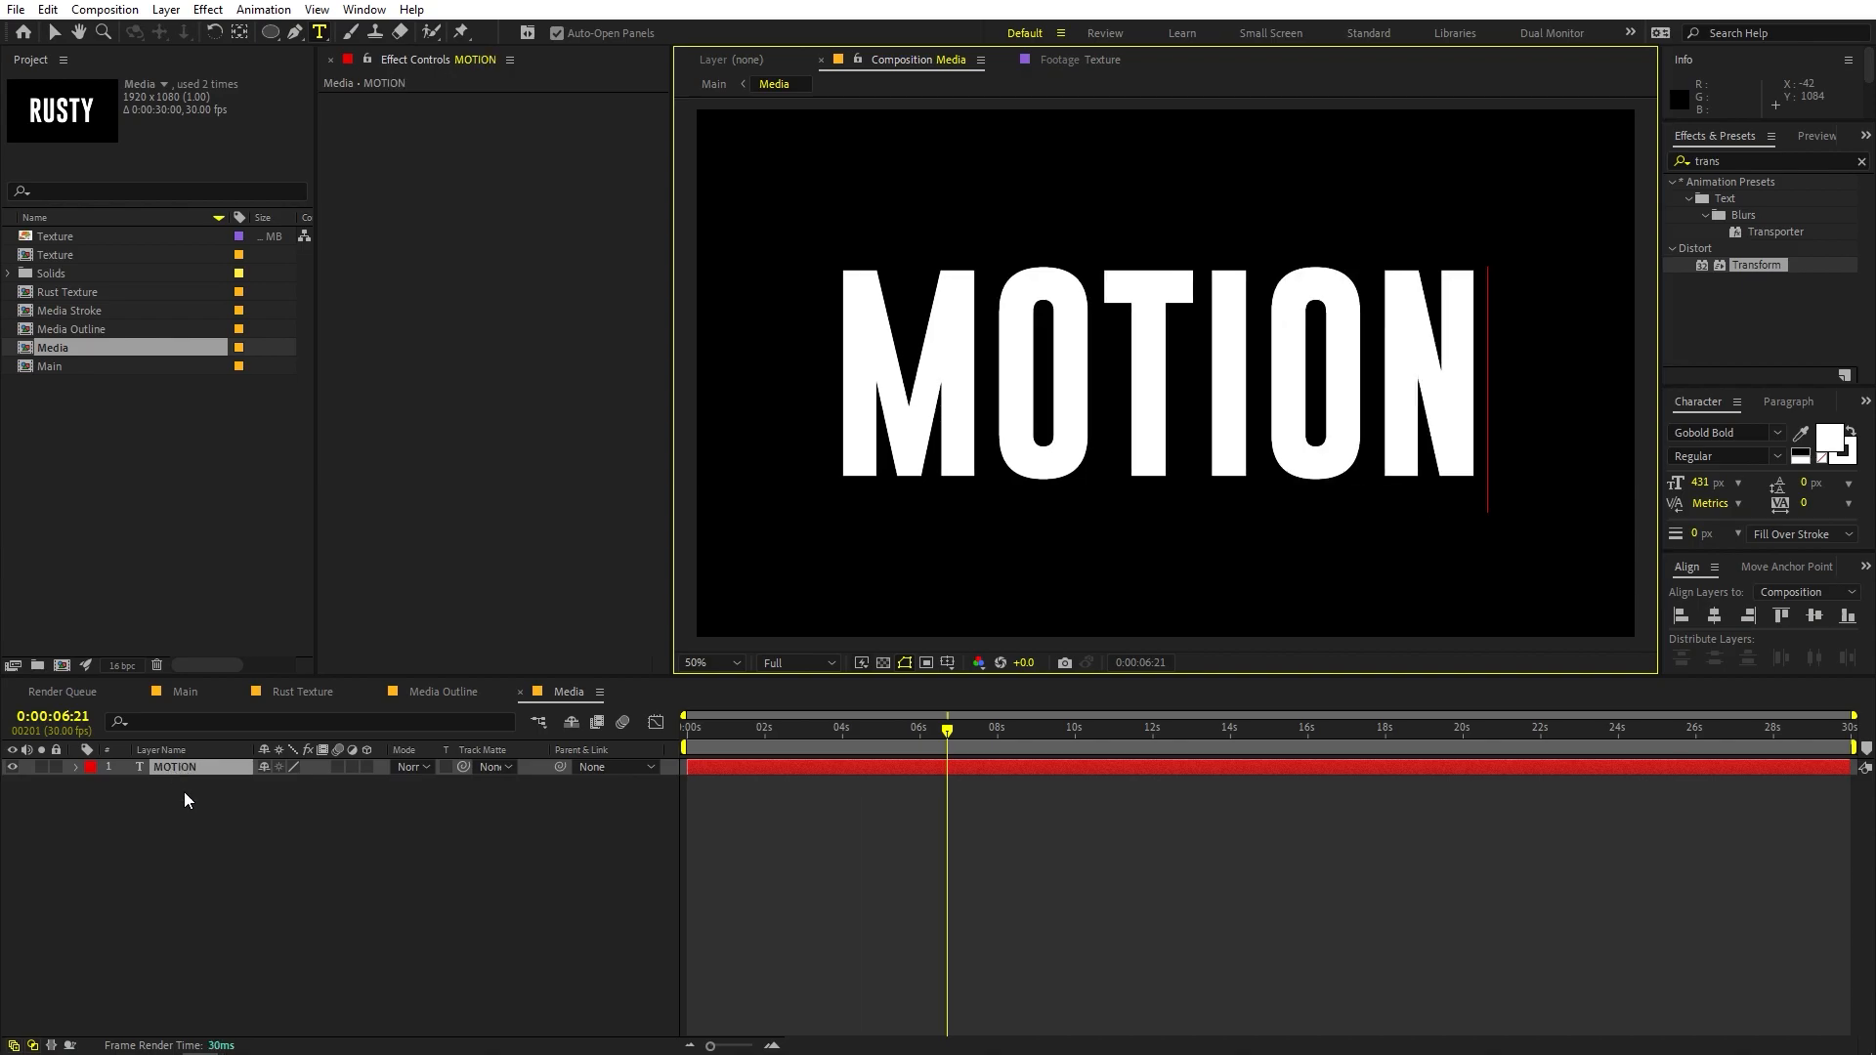
{"action": "left_click", "coordinate": [174, 773]}
{"action": "left_click", "coordinate": [185, 694]}
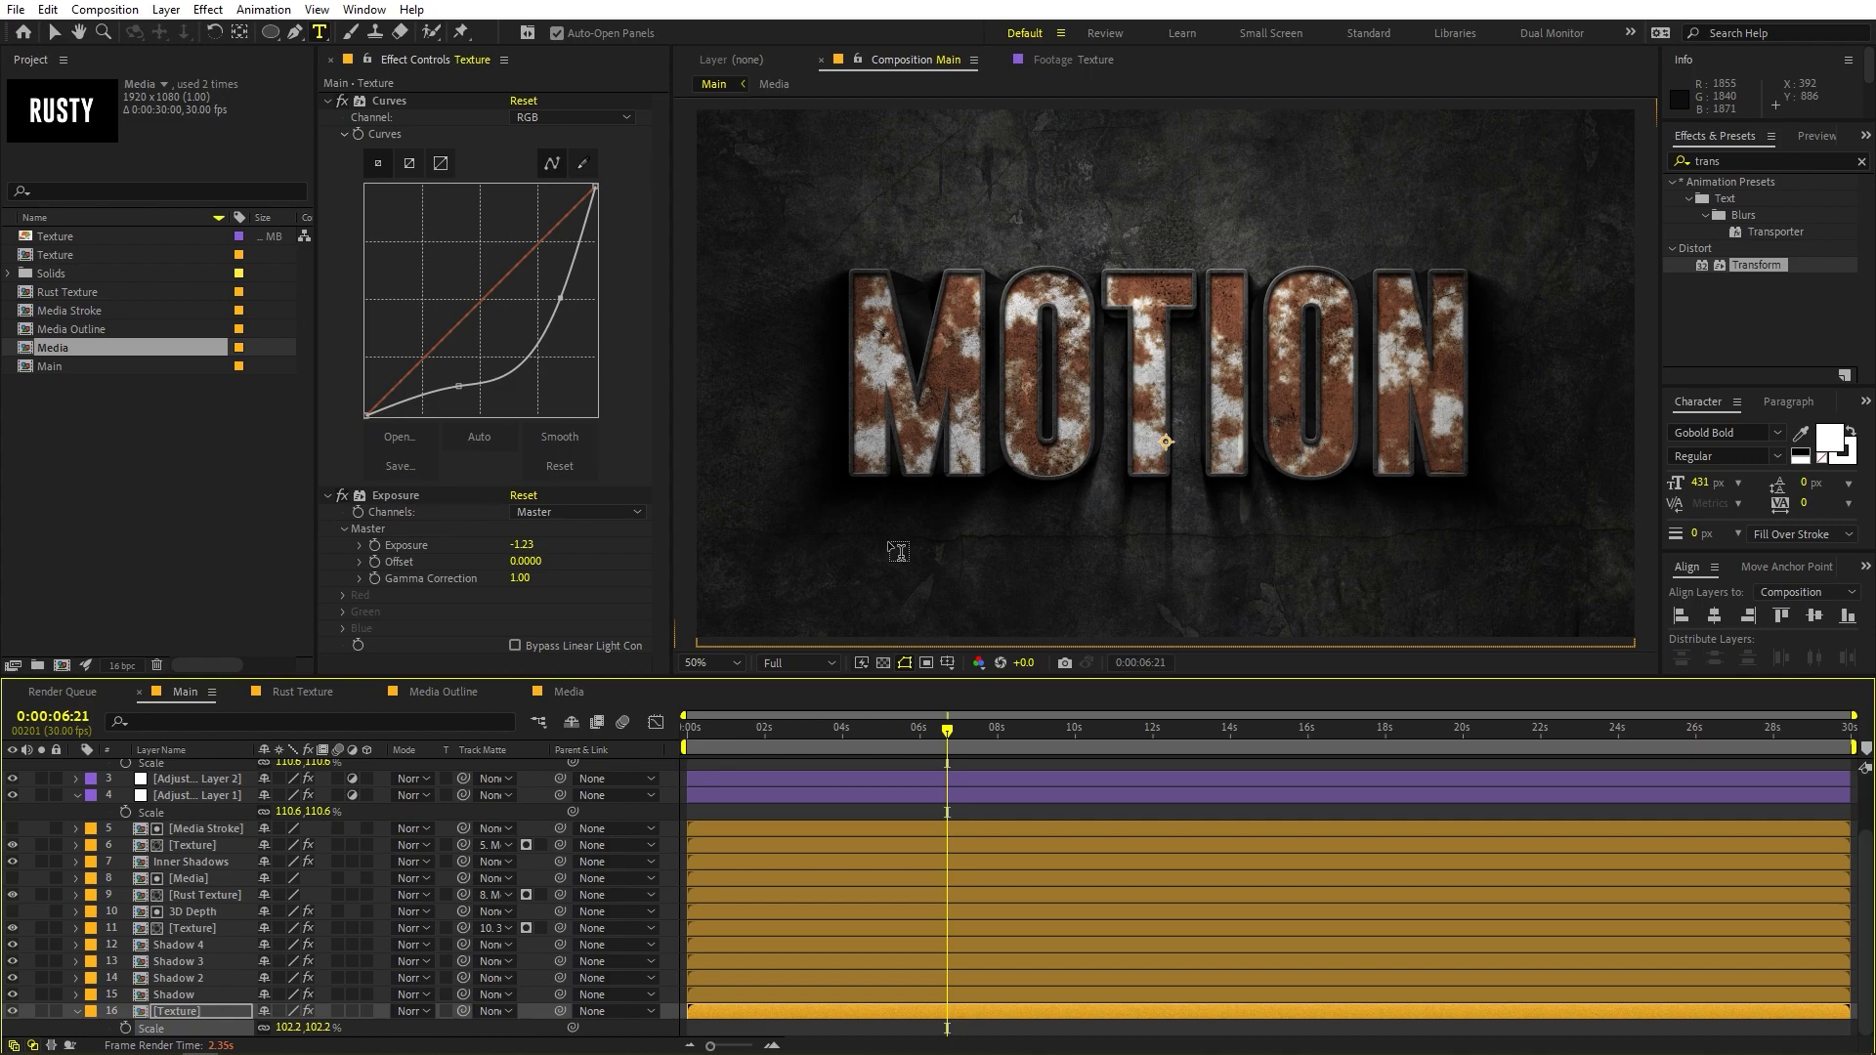
{"action": "key", "text": "Home"}
{"action": "key", "text": "space"}
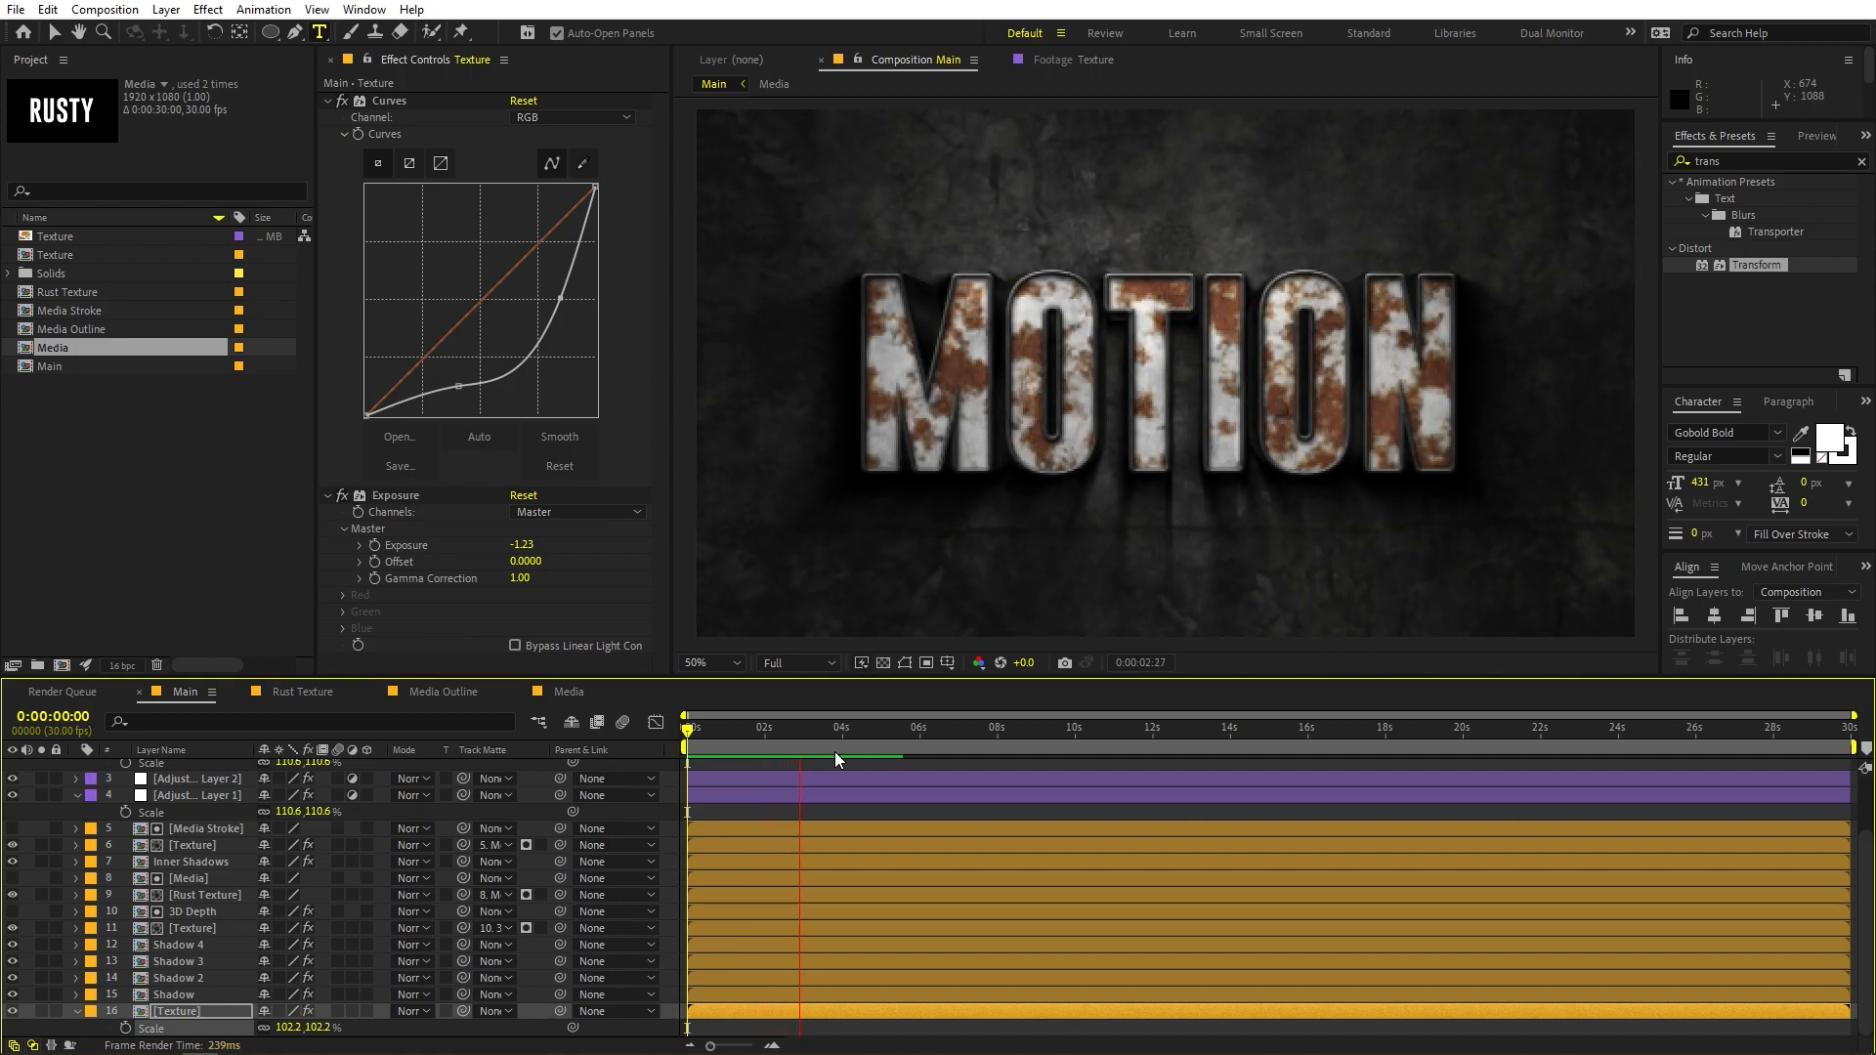
{"action": "key", "text": "space"}
Import Nike-Logo.png and place it above the MOTION text layer in the Media composition
{"action": "left_click", "coordinate": [96, 525]}
{"action": "left_click", "coordinate": [567, 692]}
{"action": "left_click_drag", "start_coordinate": [80, 311], "coordinate": [170, 764]}
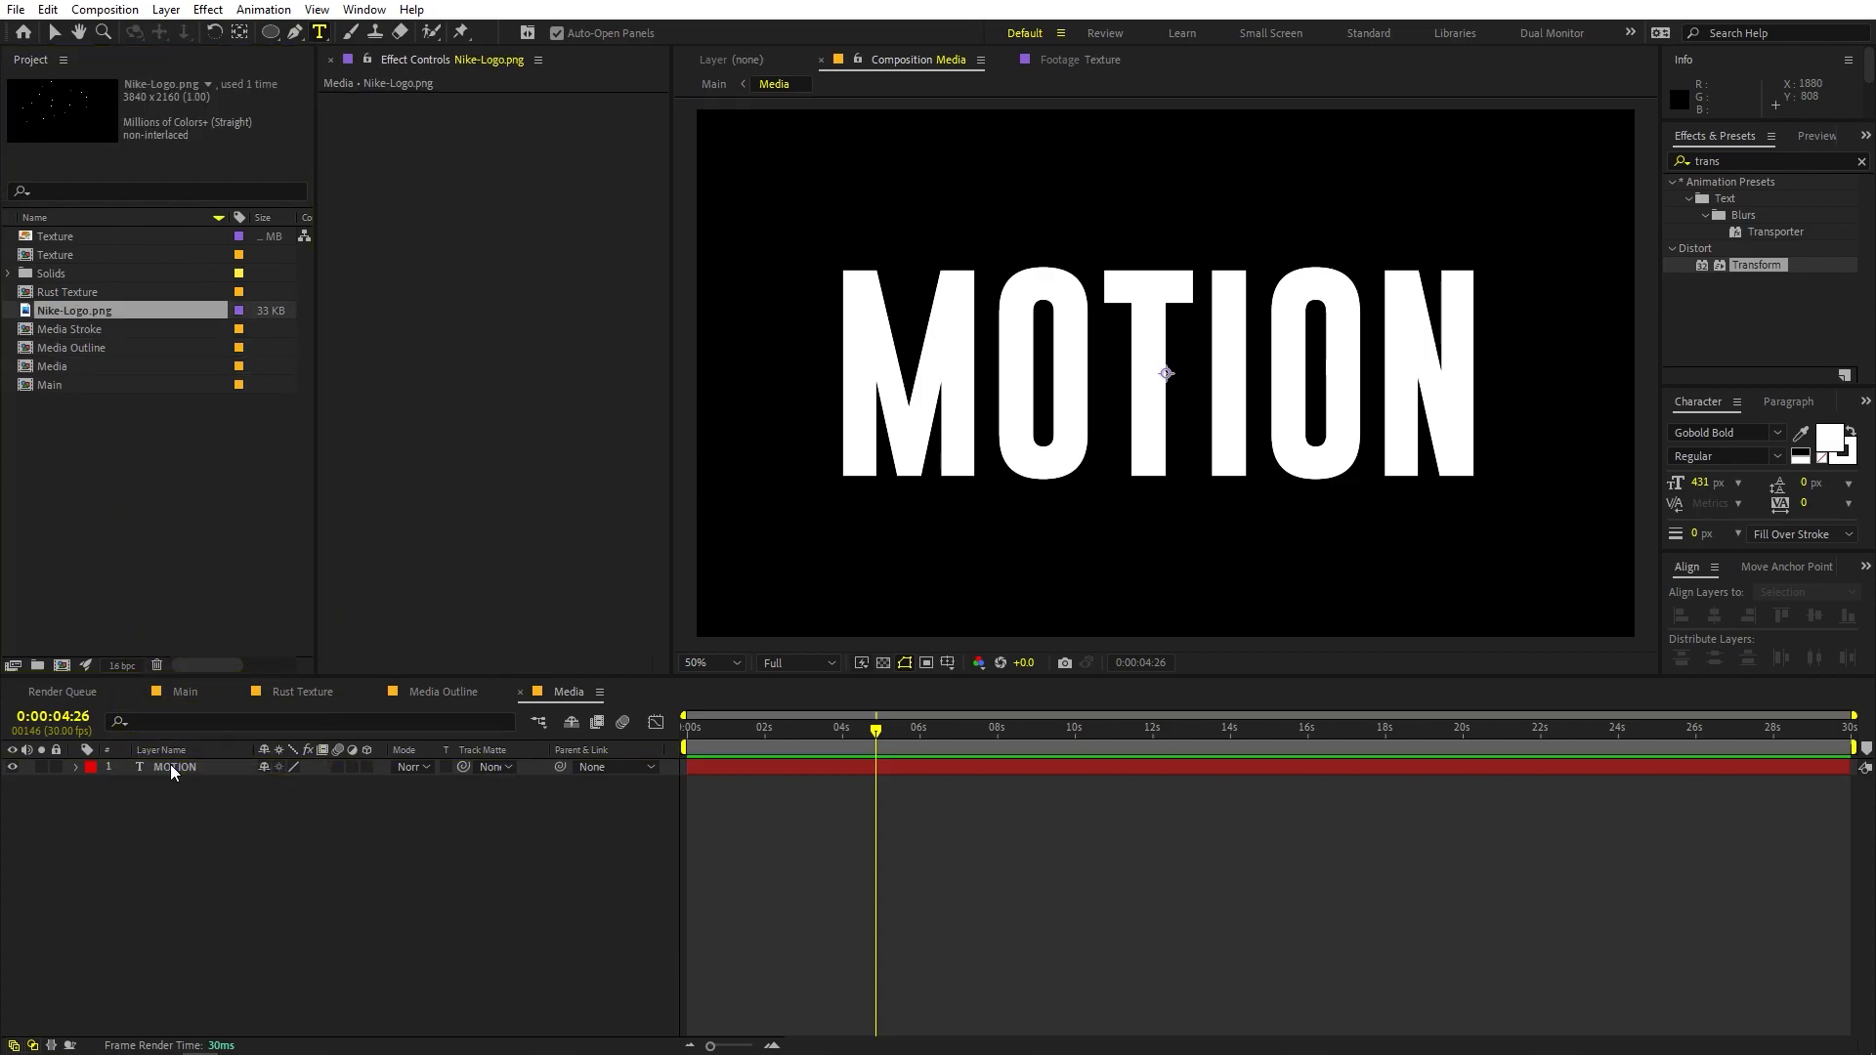
{"action": "key", "text": "comma"}
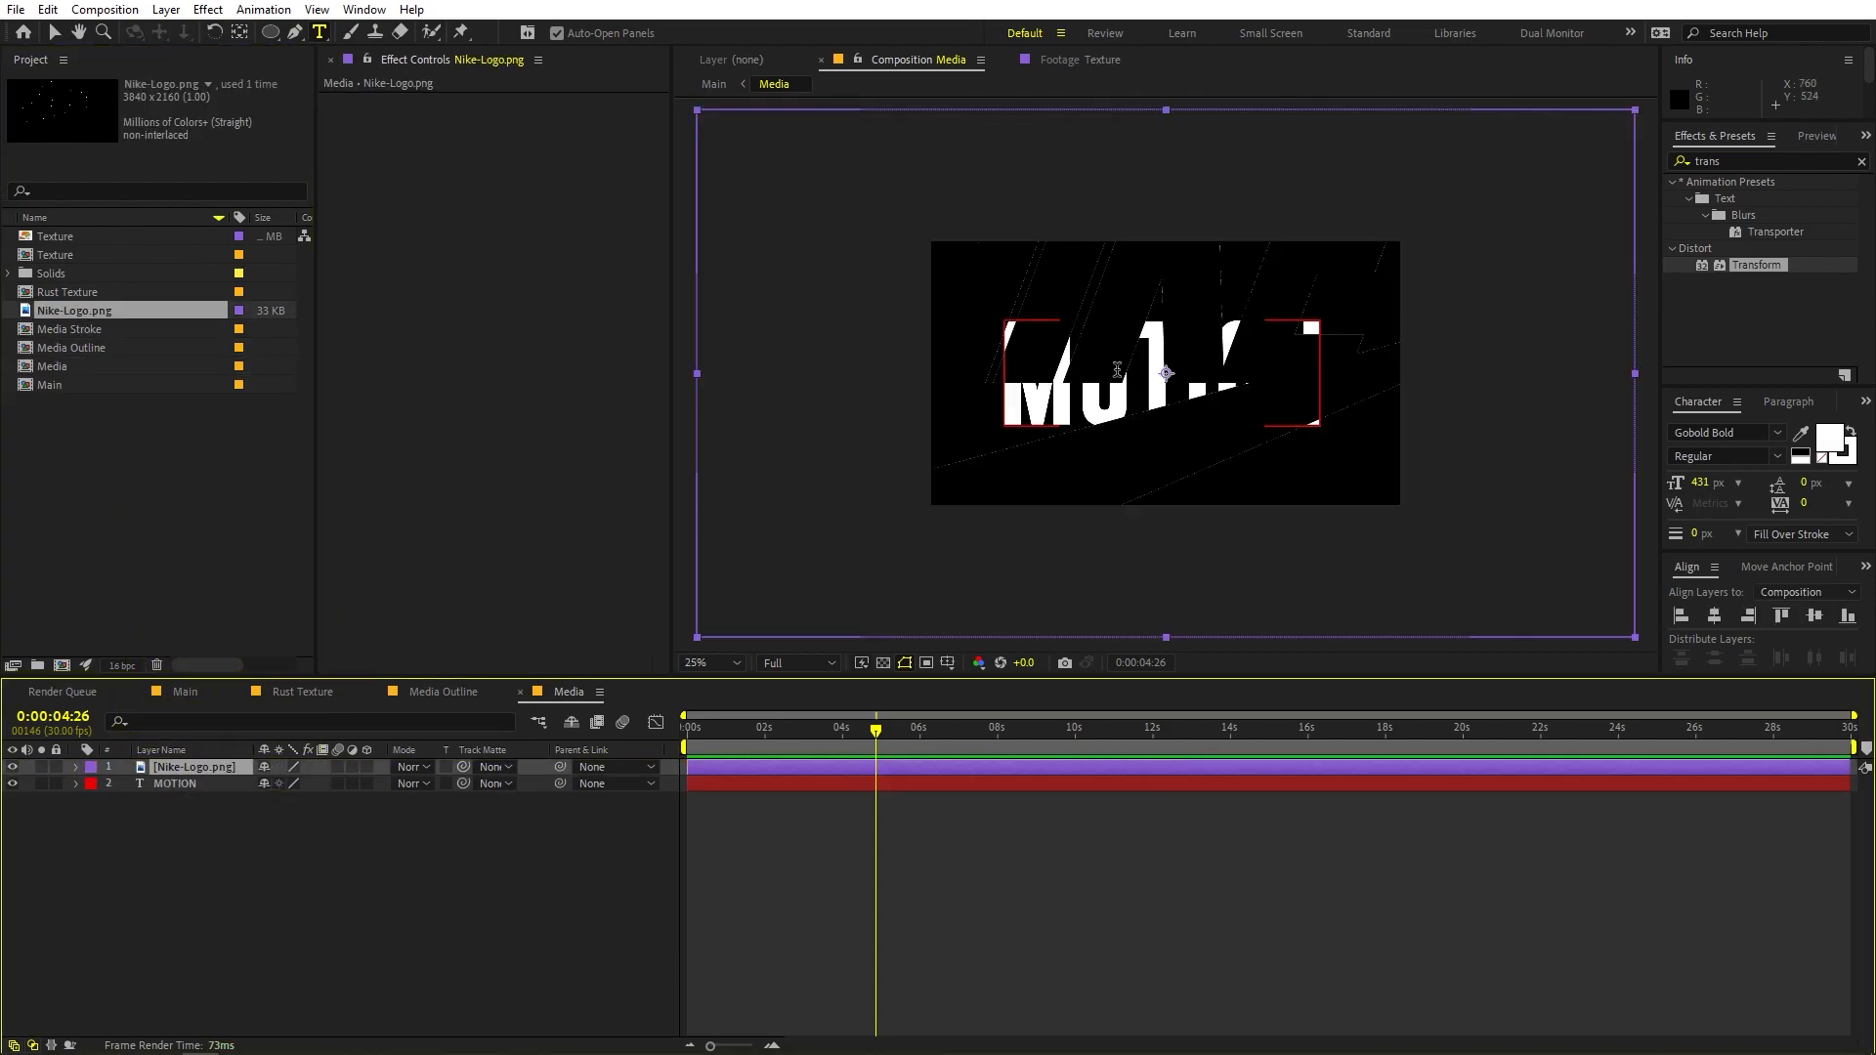
Apply a Fill effect to the Nike-Logo.png layer and set its colour to white
{"action": "double_click", "coordinate": [1740, 160]}
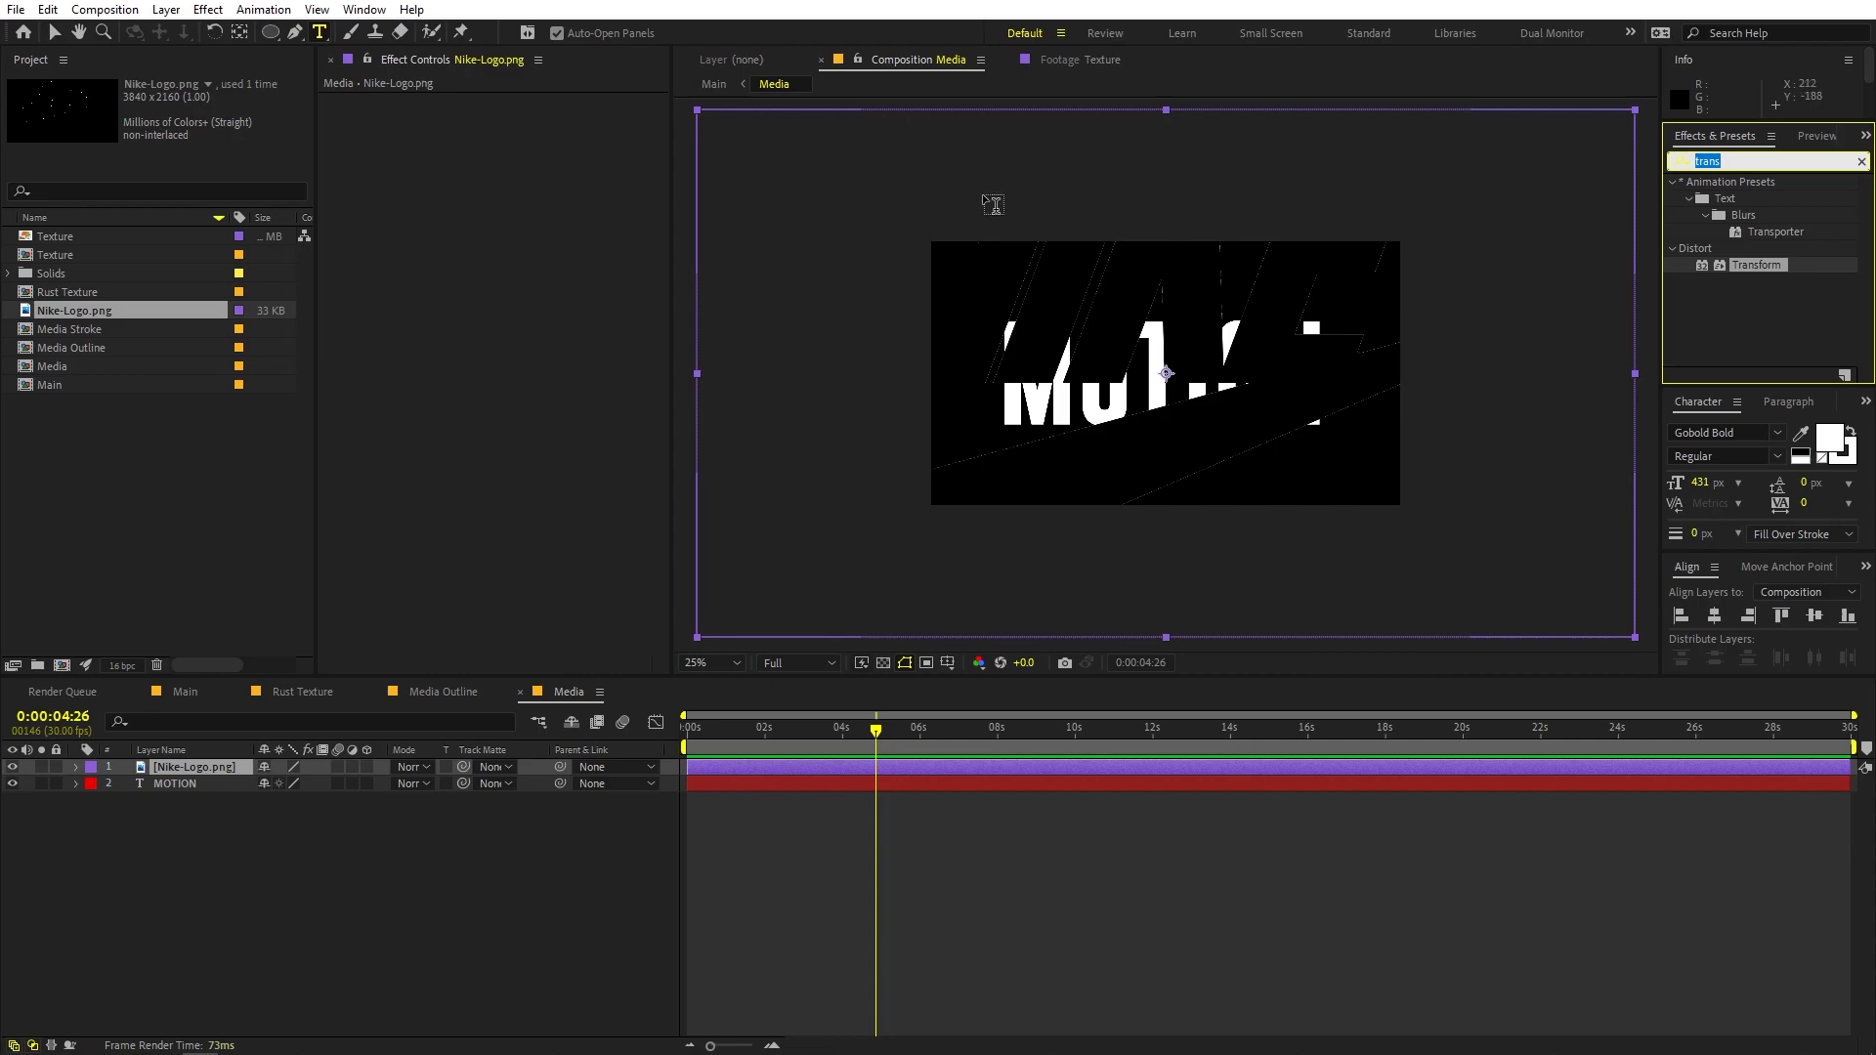
{"action": "type", "text": "fio"}
{"action": "key", "text": "BackSpace"}
{"action": "type", "text": "ll"}
{"action": "left_click_drag", "start_coordinate": [1735, 281], "coordinate": [1209, 289]}
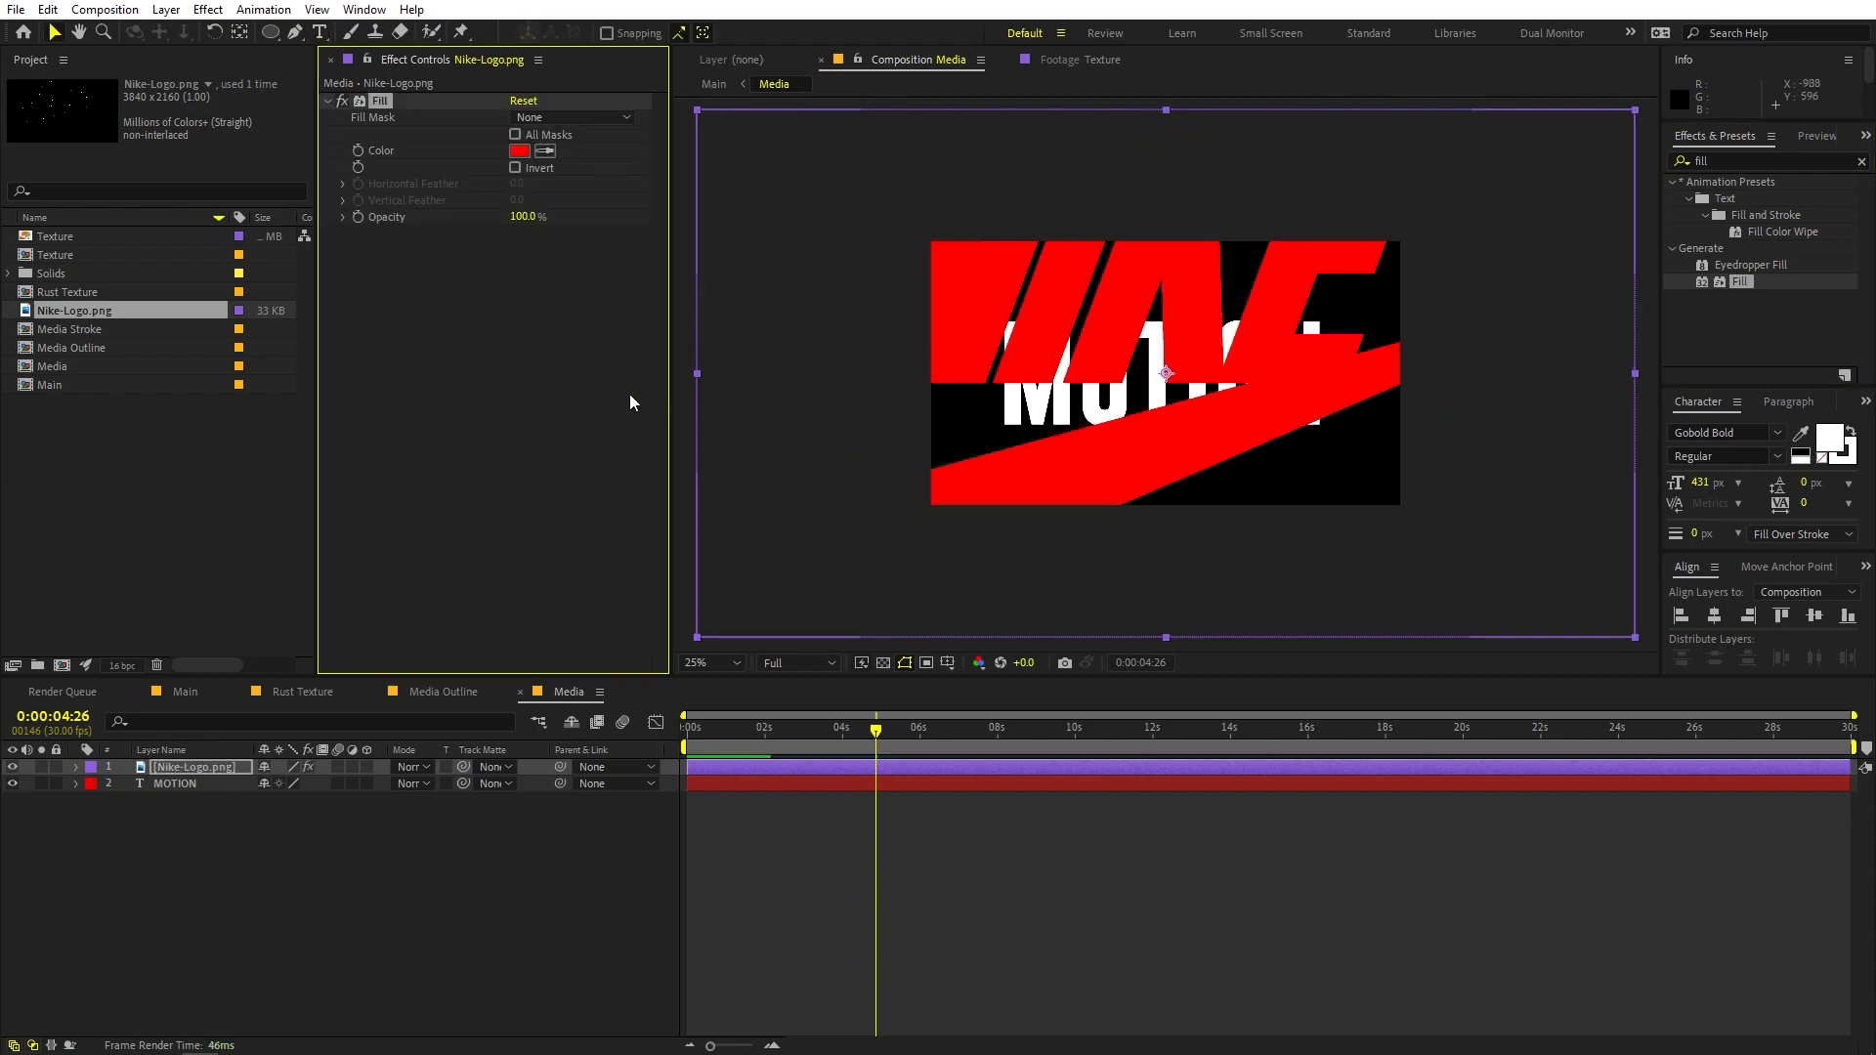
{"action": "left_click", "coordinate": [524, 152]}
{"action": "left_click_drag", "start_coordinate": [205, 654], "coordinate": [64, 490]}
{"action": "left_click", "coordinate": [497, 500]}
Scale the Nike-Logo.png layer to 25% and hide the MOTION text layer
{"action": "key", "text": "s"}
{"action": "left_click_drag", "start_coordinate": [305, 787], "coordinate": [232, 787]}
{"action": "left_click", "coordinate": [399, 914]}
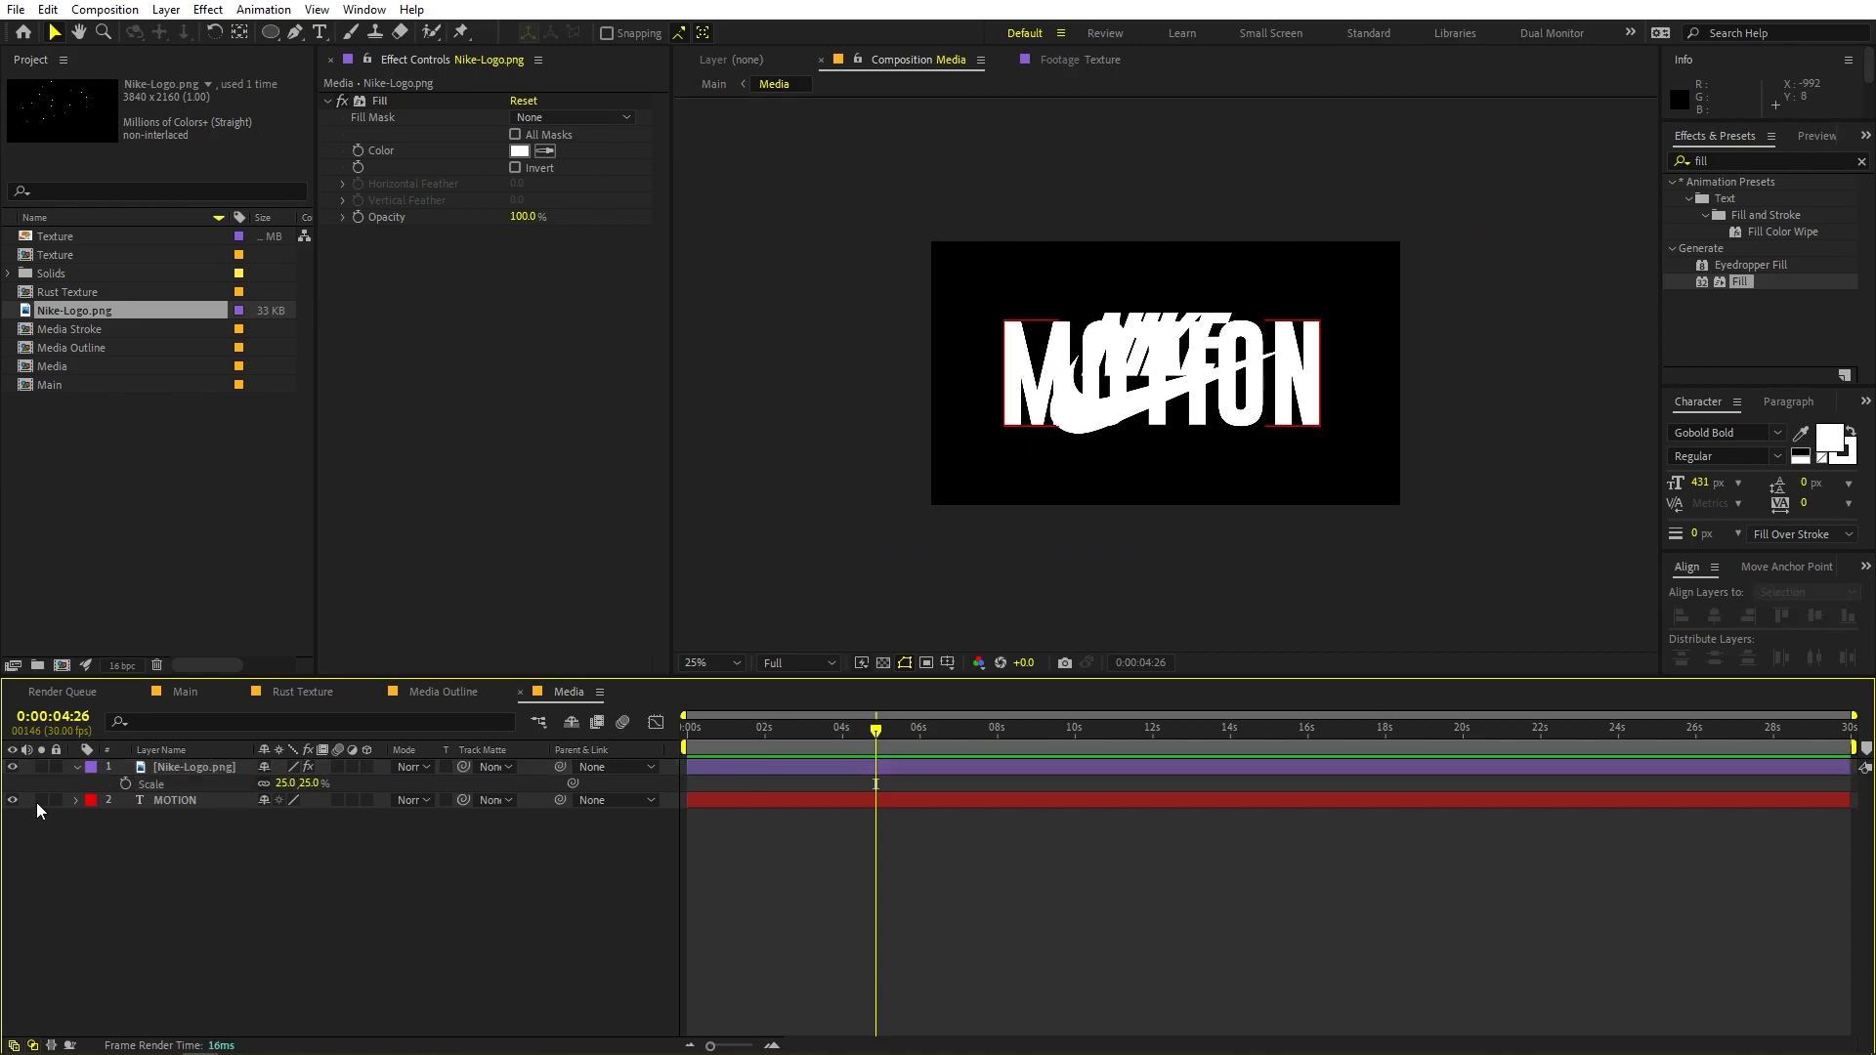
{"action": "left_click", "coordinate": [13, 800]}
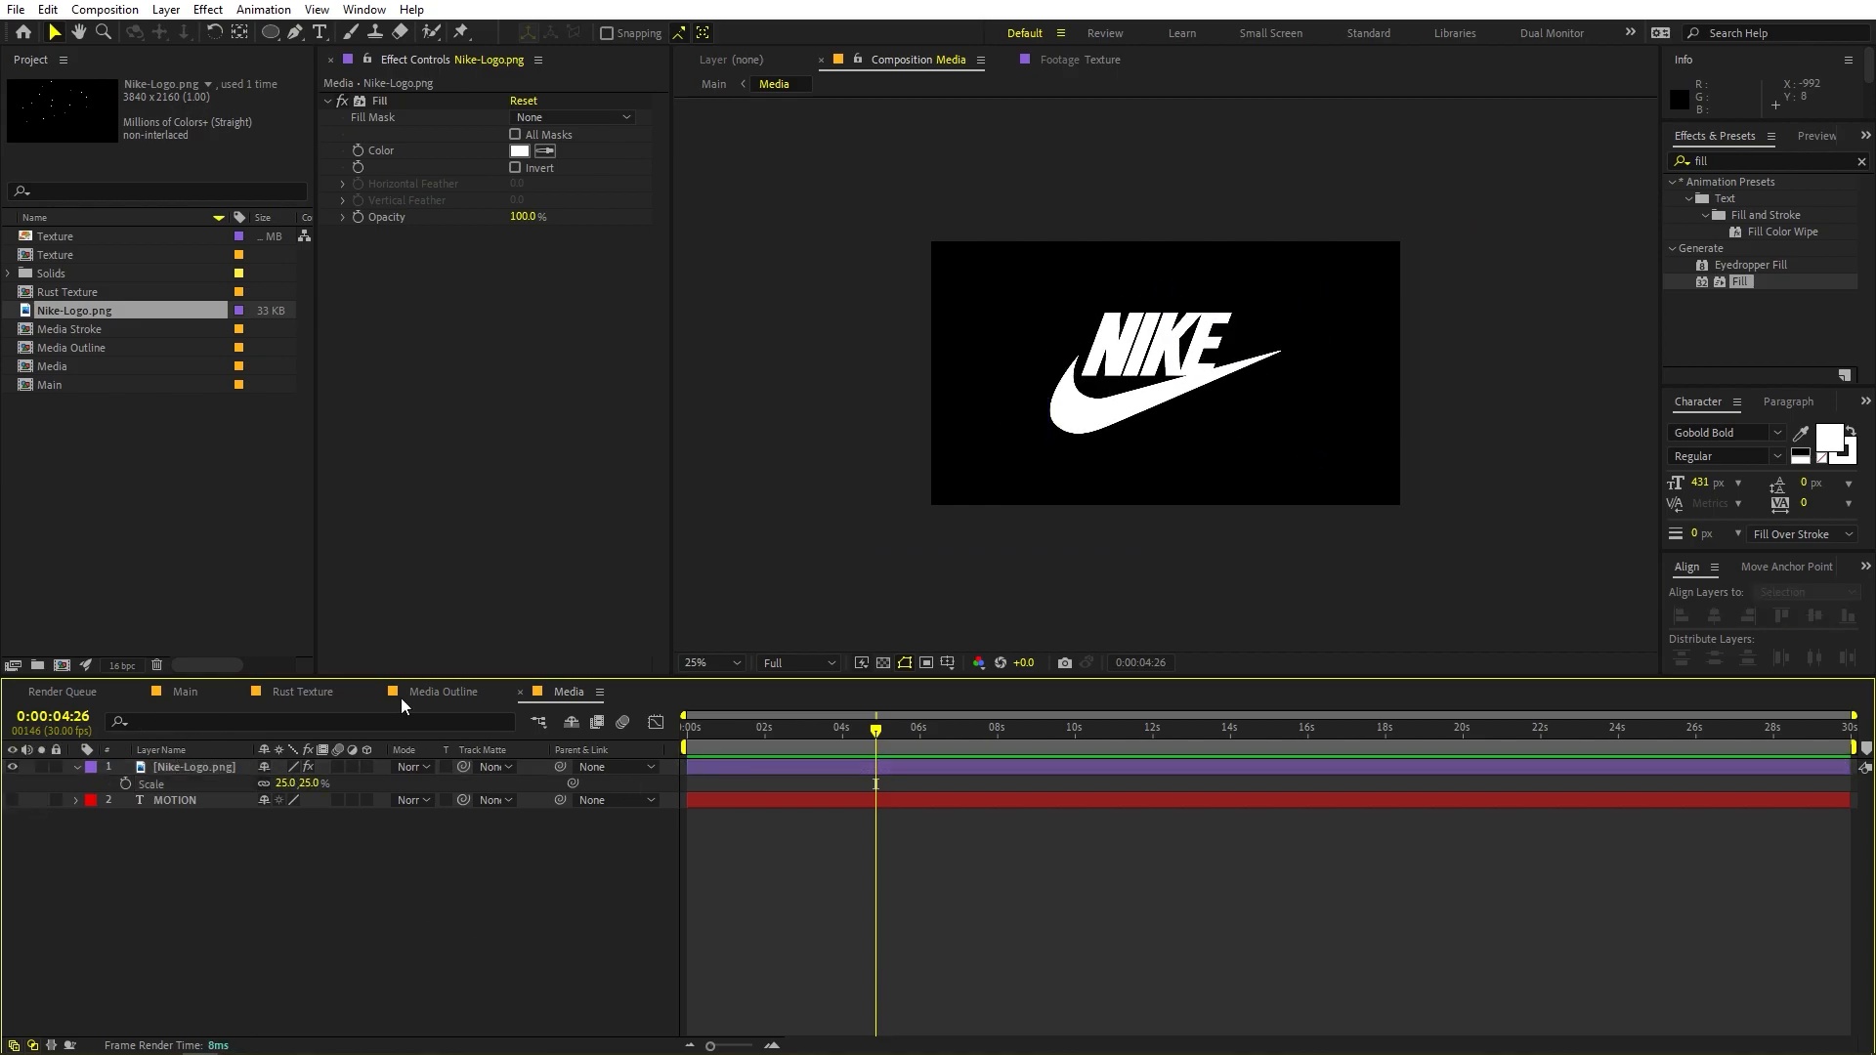
Preview the logo version of the rust animation in the Main composition from the start
{"action": "key", "text": "period"}
{"action": "left_click", "coordinate": [186, 692]}
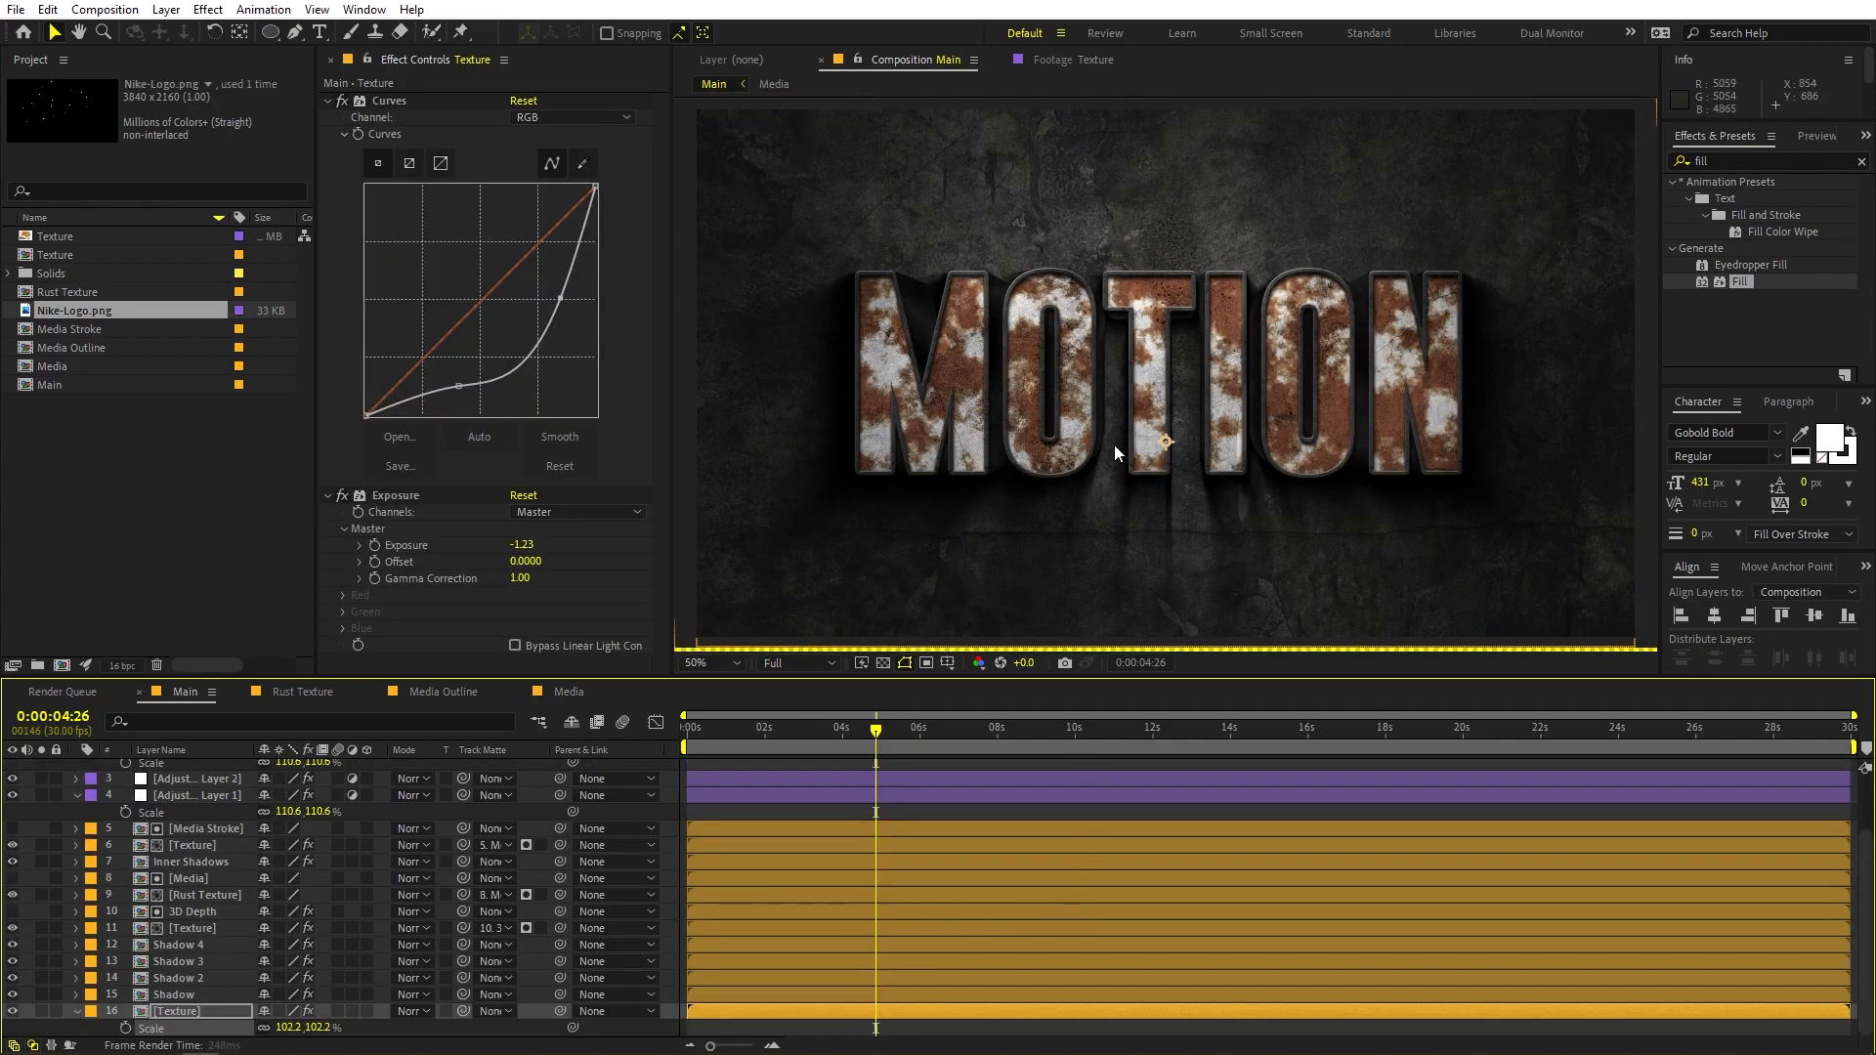
{"action": "key", "text": "Home"}
{"action": "key", "text": "space"}
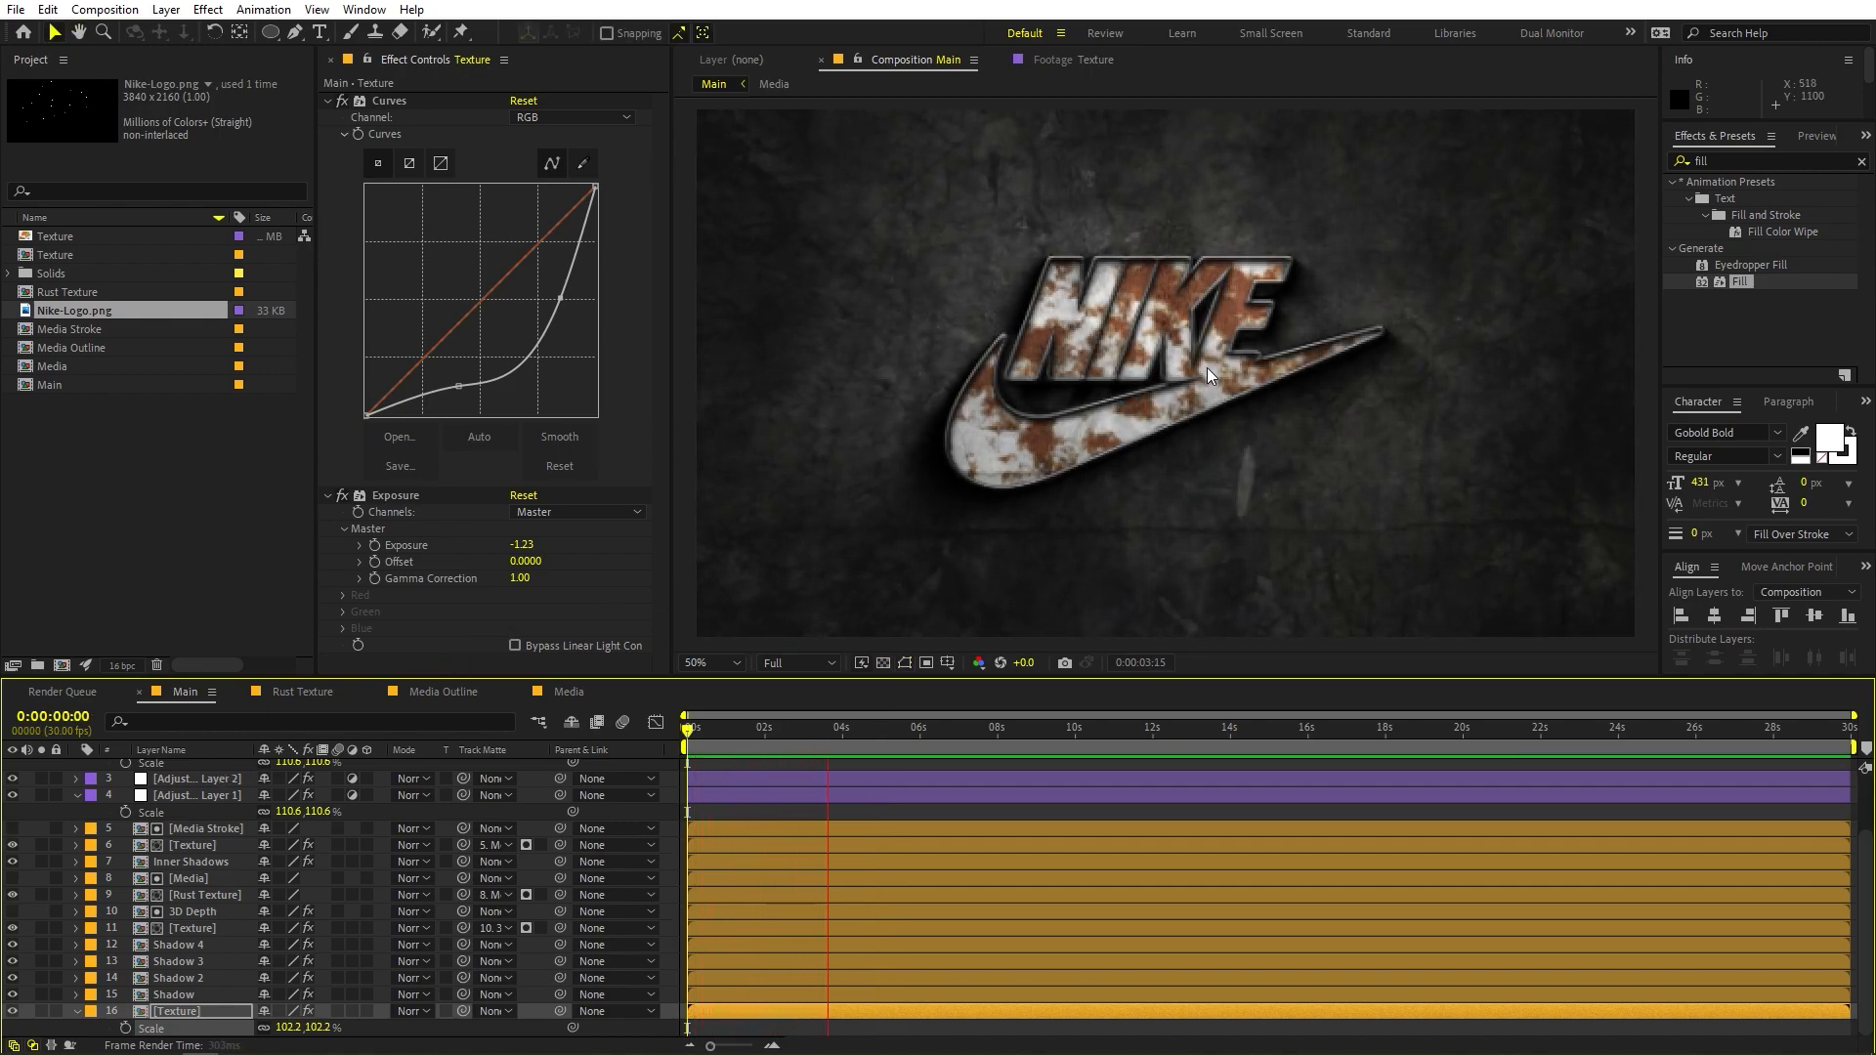
{"action": "key", "text": "space"}
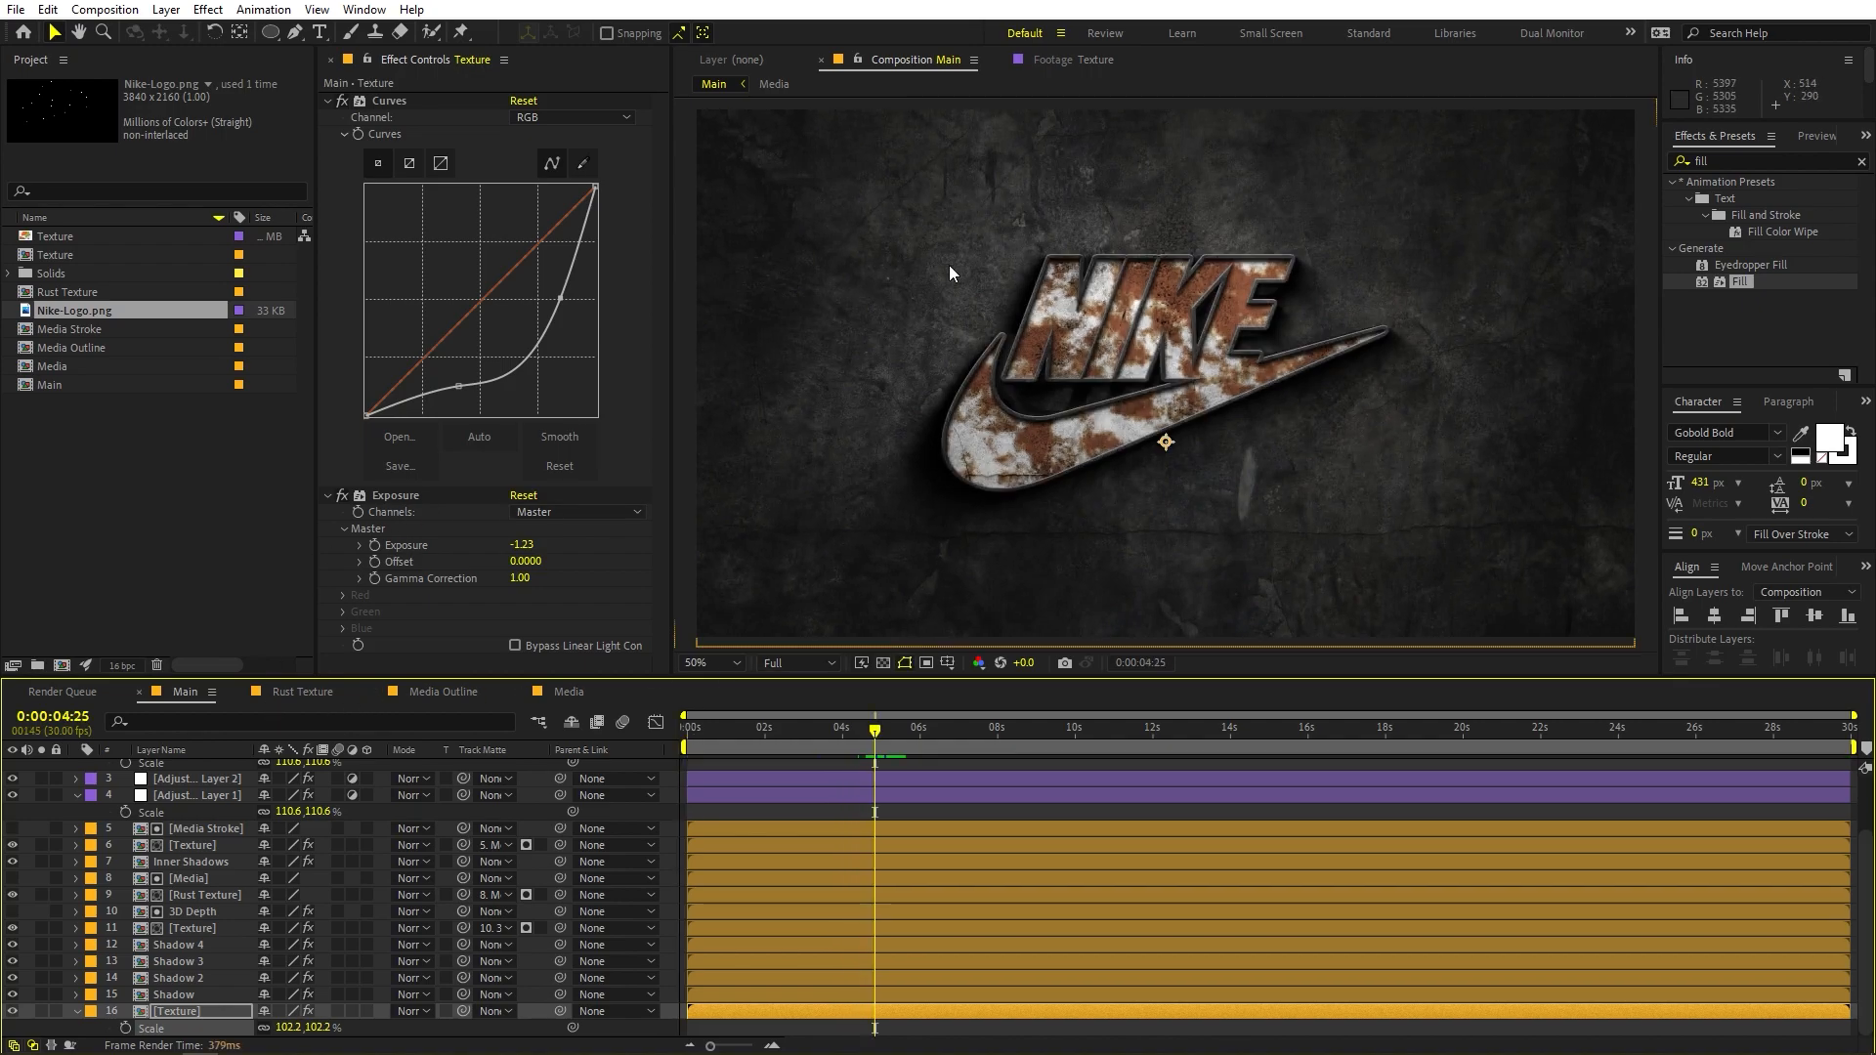
Undo the logo placement and the text replacement, back to the original RUSTY title
{"action": "left_click", "coordinate": [1045, 463]}
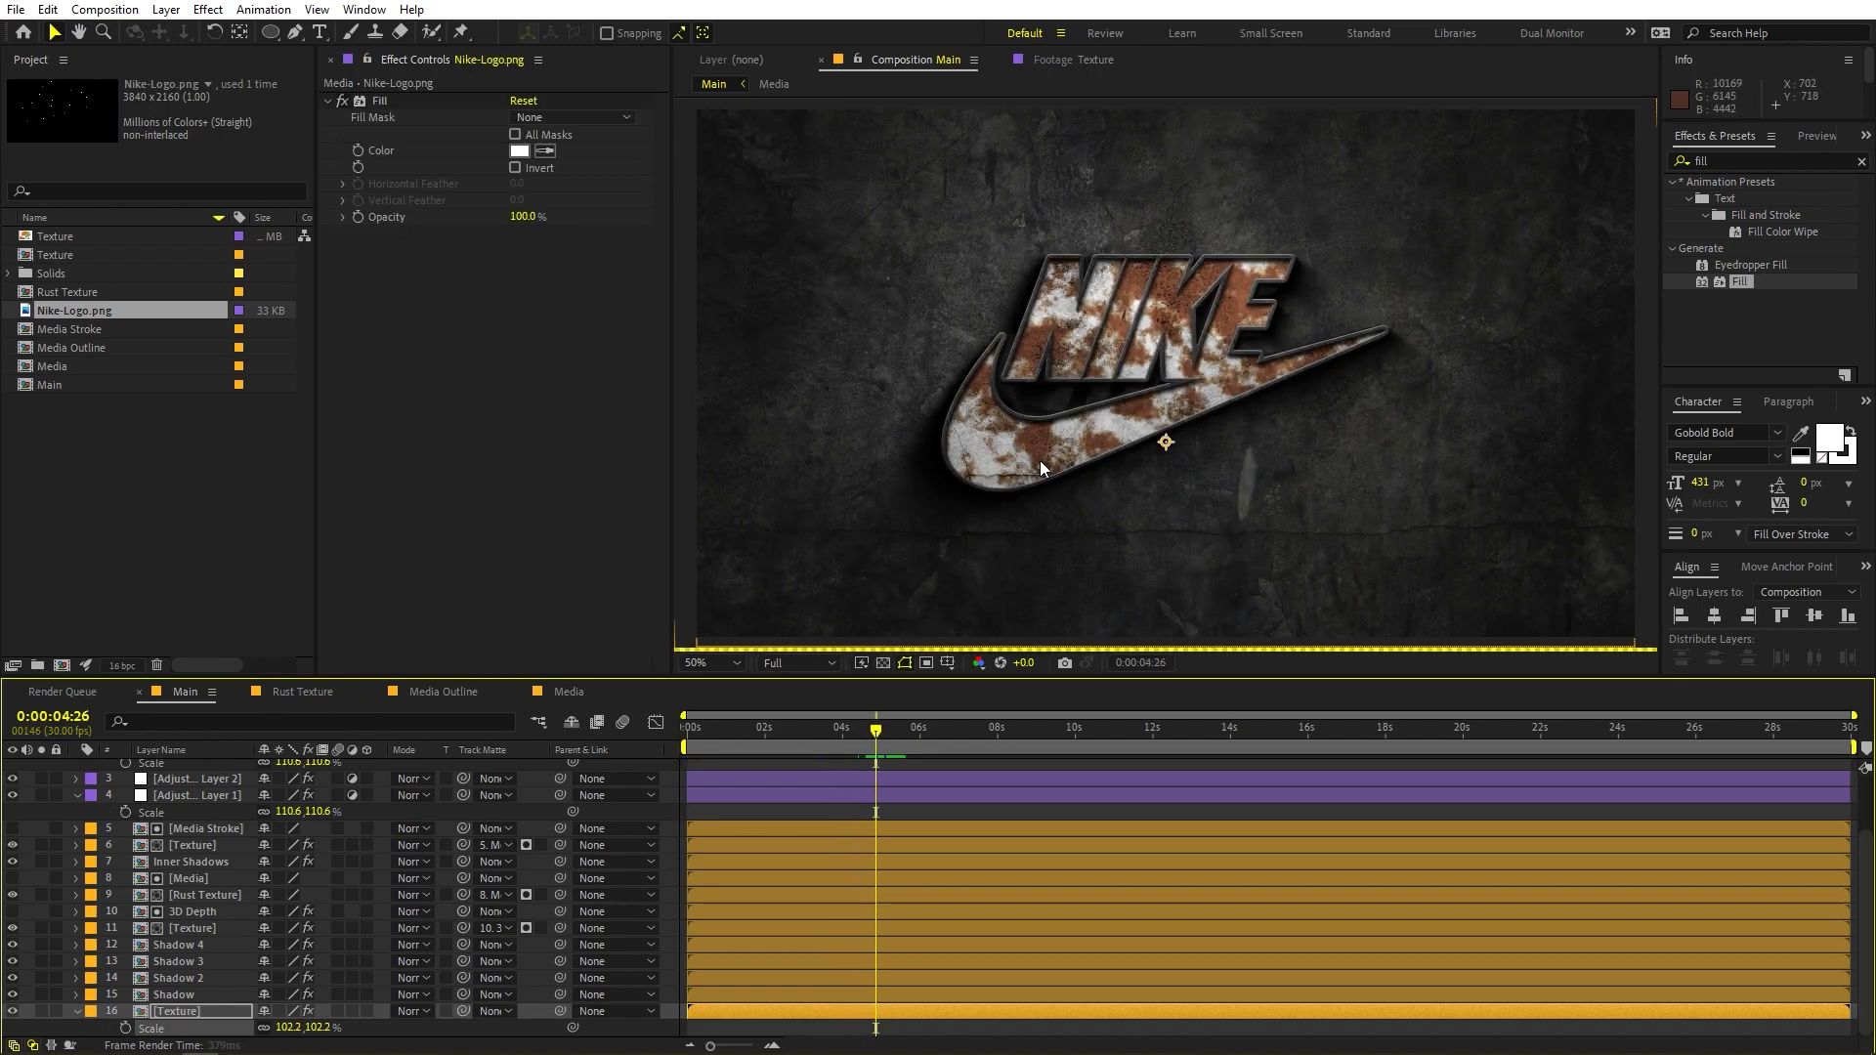
{"action": "key", "text": "ctrl+z"}
{"action": "key", "text": "ctrl+z"}
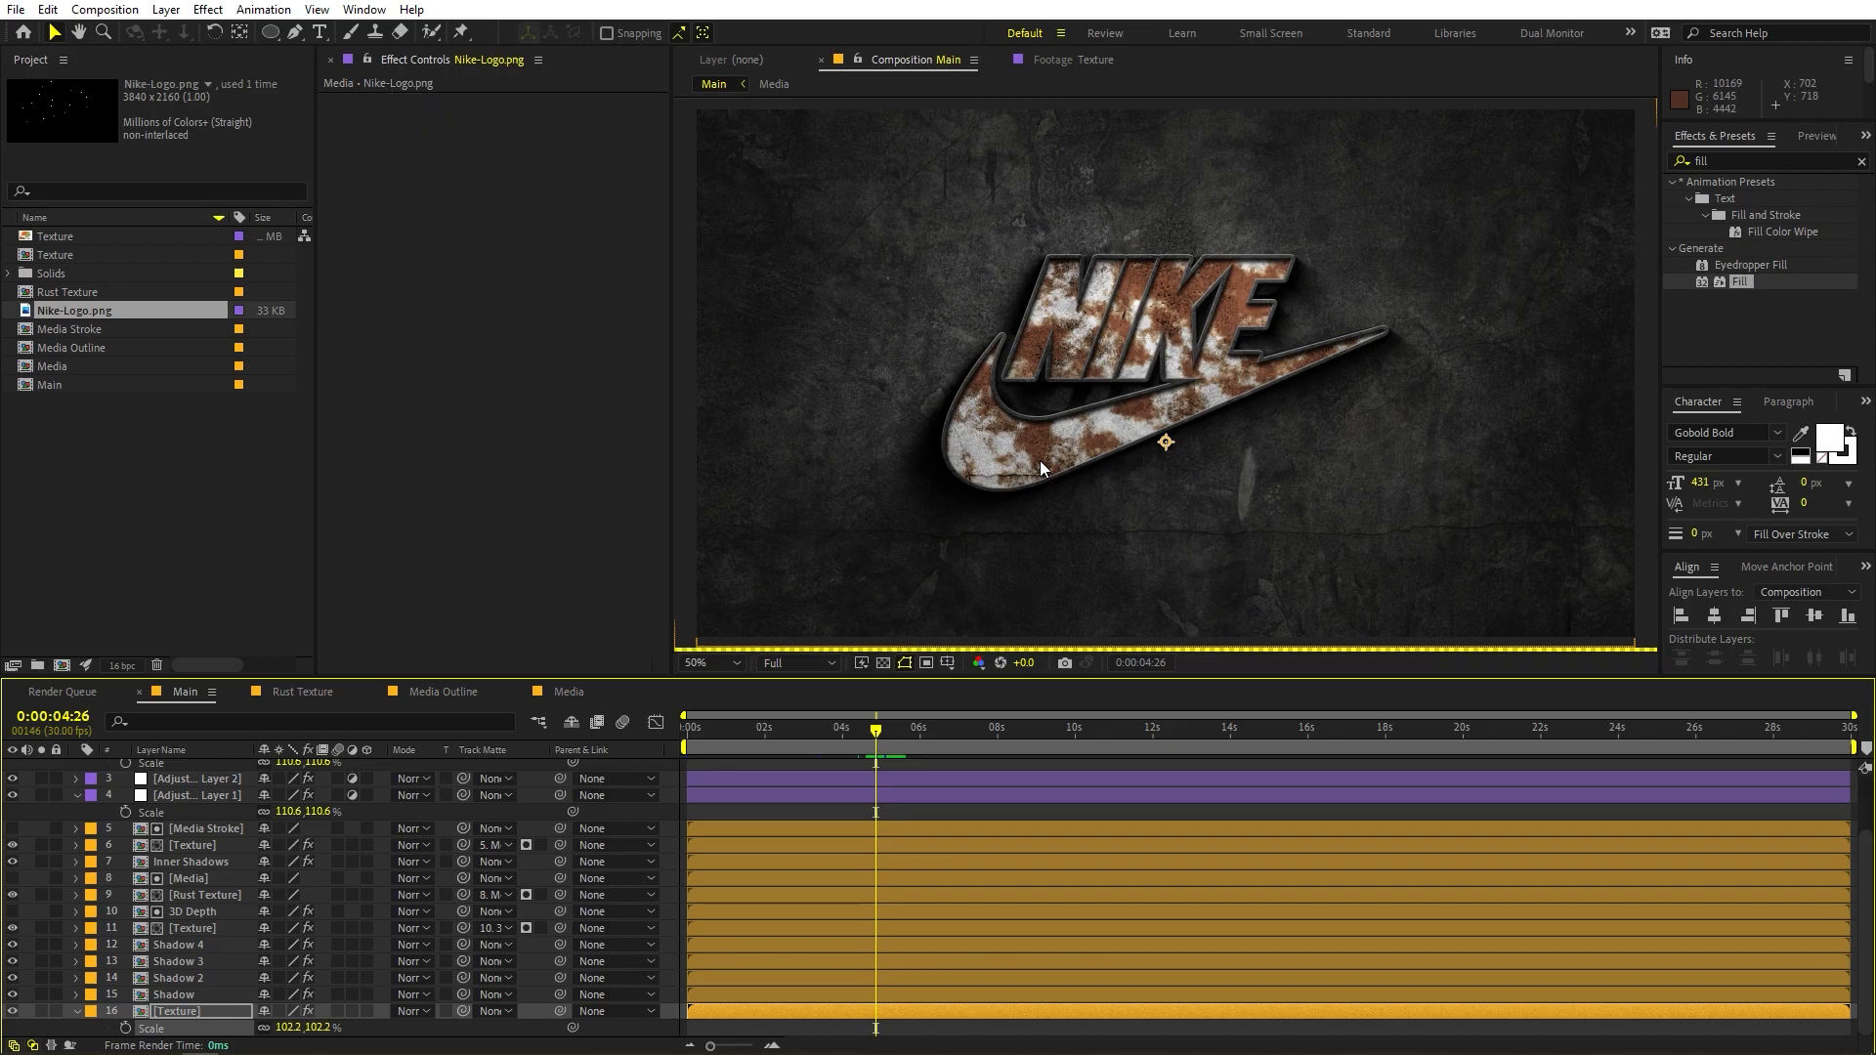
{"action": "key", "text": "ctrl+z"}
{"action": "key", "text": "ctrl+z"}
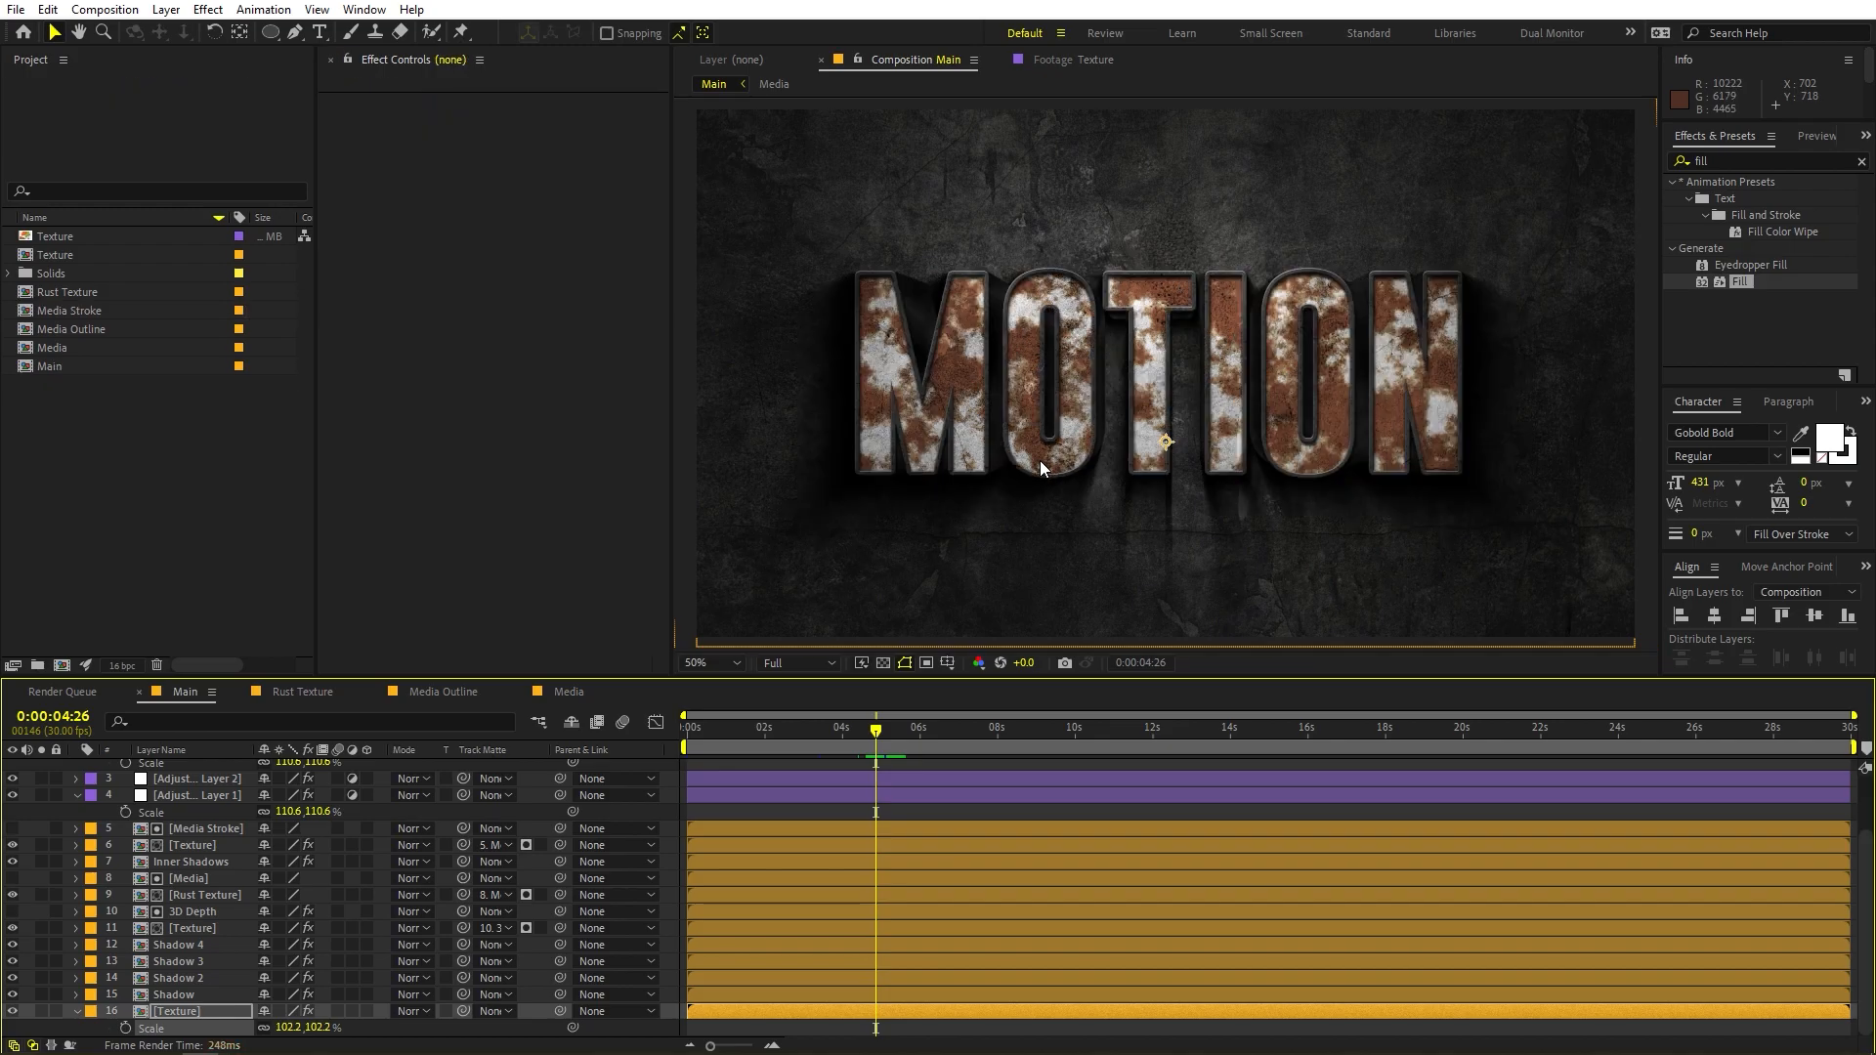
{"action": "key", "text": "ctrl+z"}
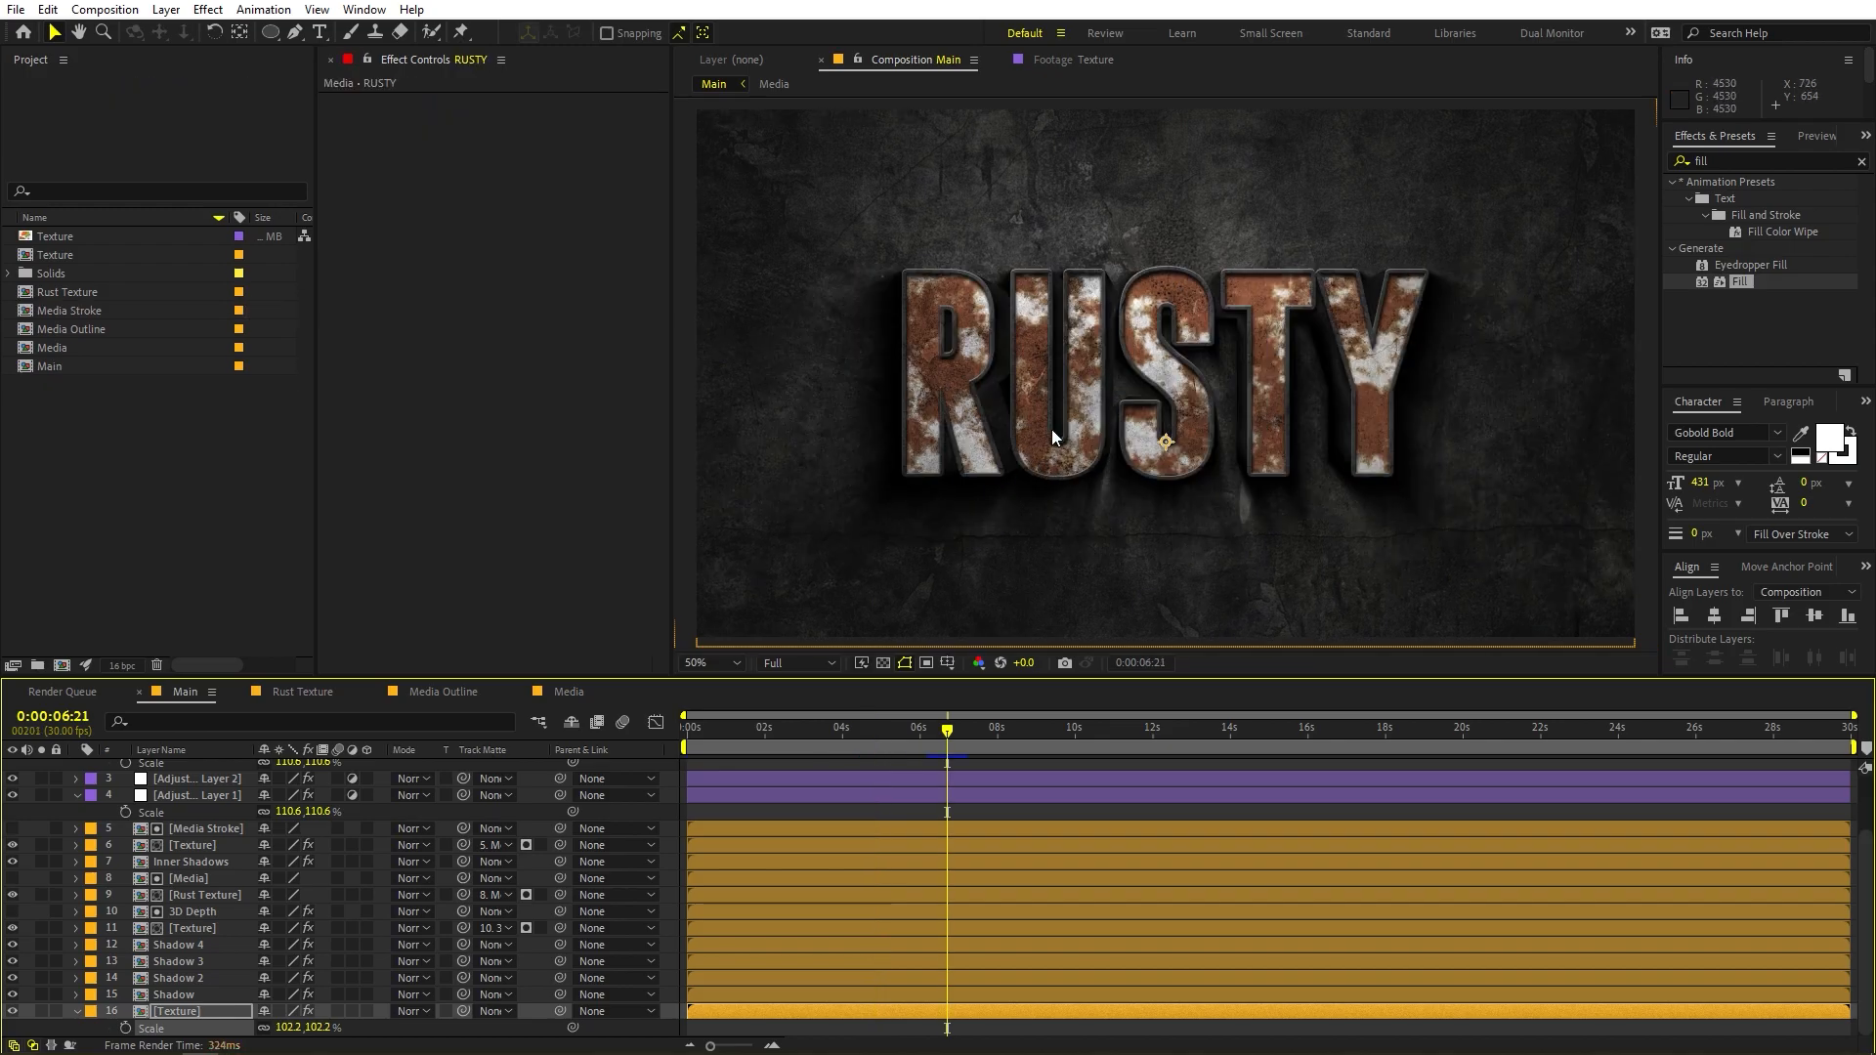